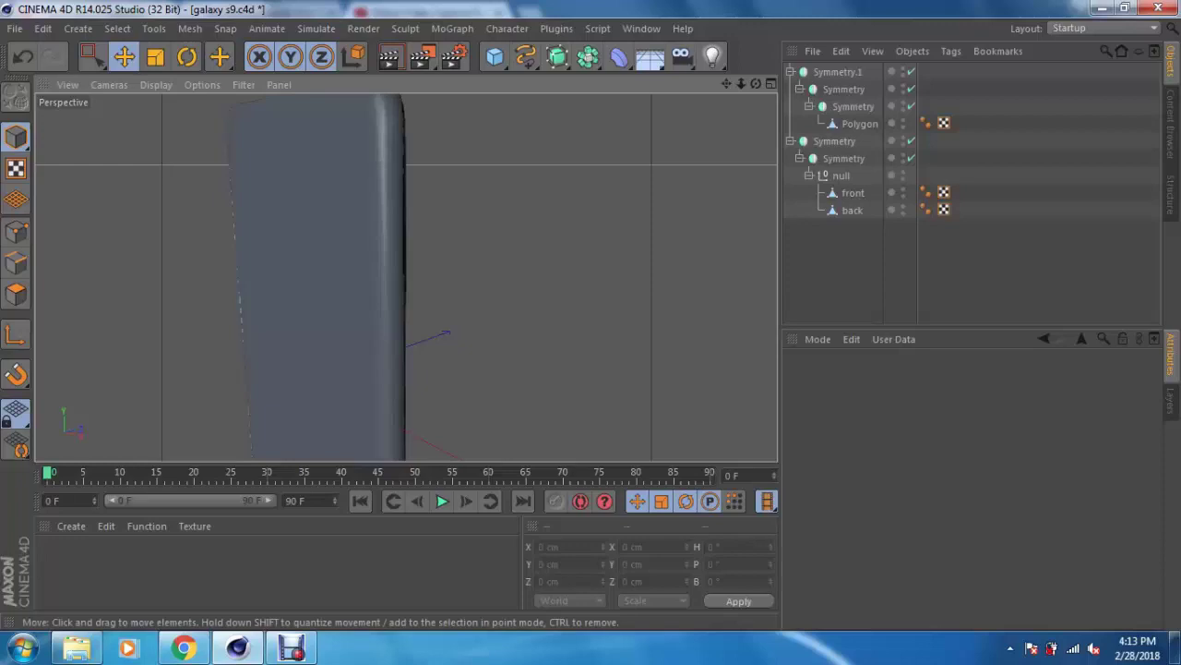
Step: Select the front mesh in polygon mode and enlarge the Front view
left_click(852, 192)
left_click_drag(369, 277, 304, 304, "alt")
left_click(16, 263)
key("F5")
key("F4")
scroll(248, 268, "up", 3)
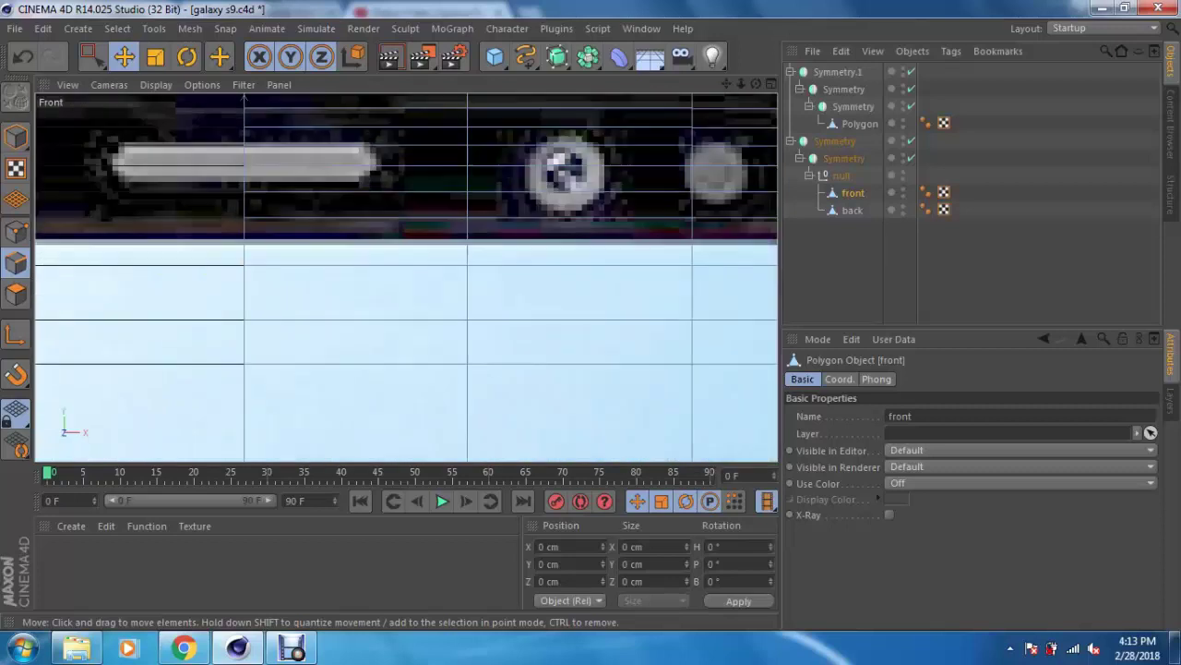
Step: With the Knife tool, cut a line across the screen's top edge
right_click(196, 142)
left_click(231, 357)
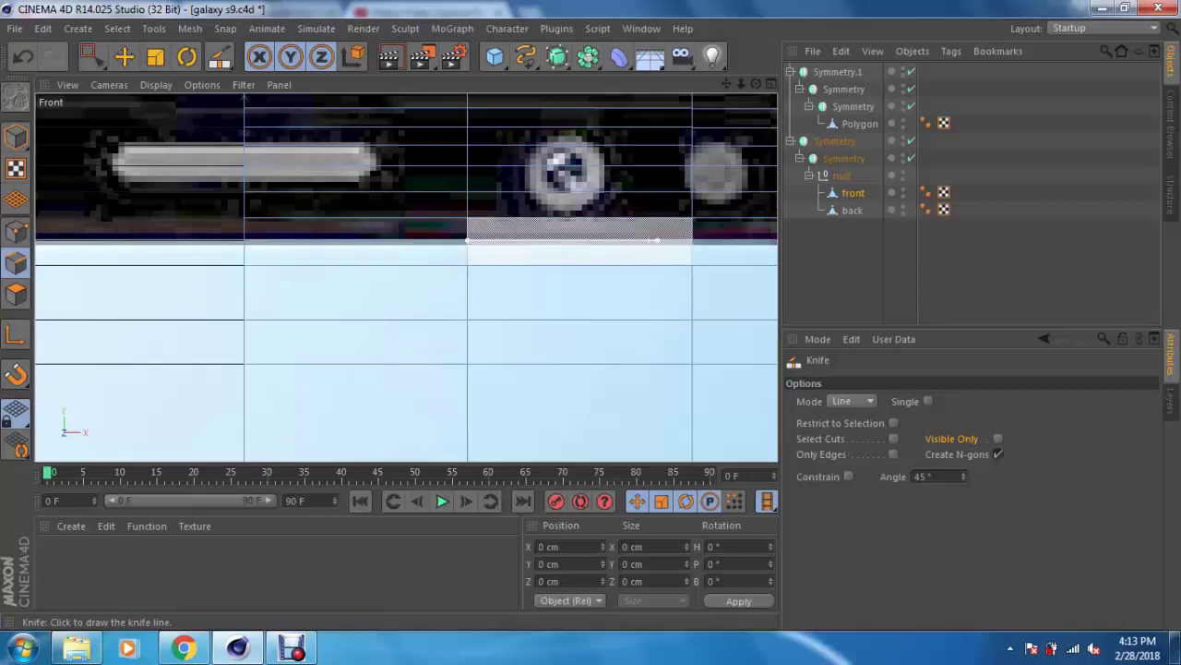
middle_click_drag(467, 239, 277, 266, "alt")
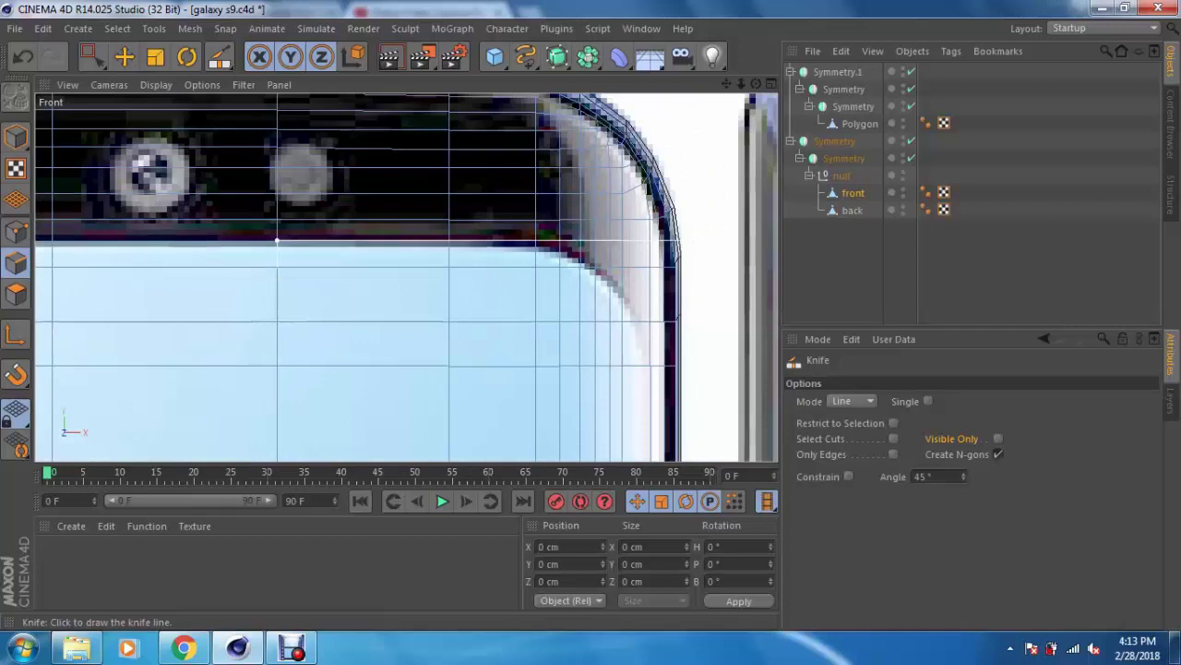
left_click_drag(277, 242, 692, 242)
middle_click_drag(572, 241, 692, 246, "alt")
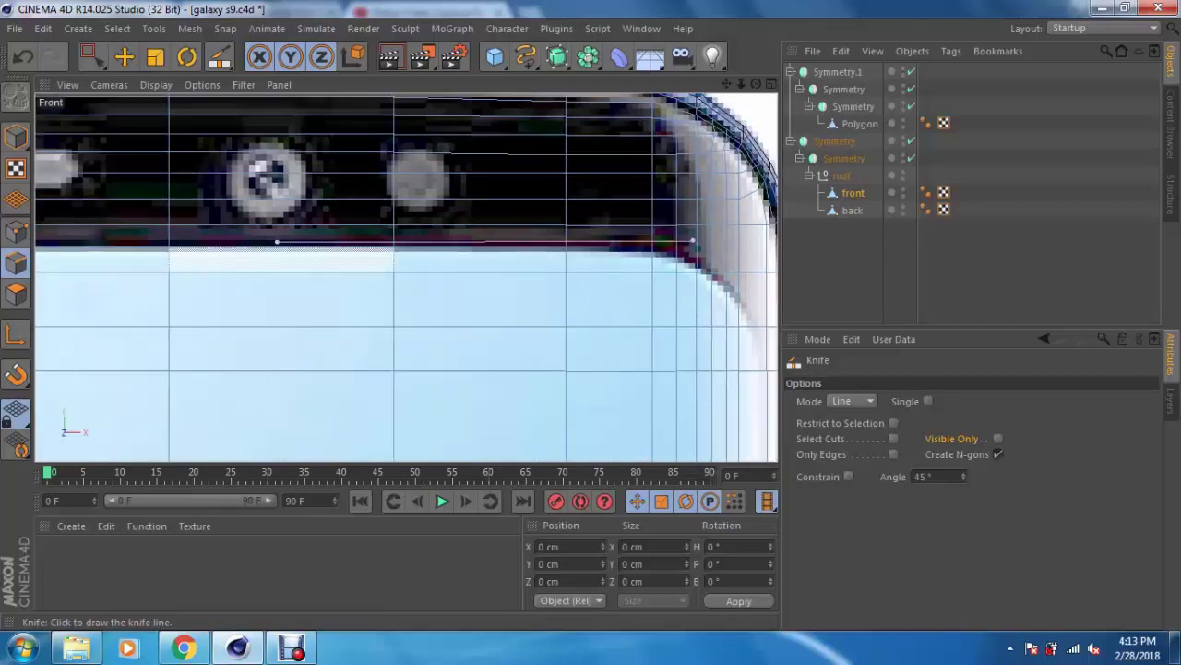
Step: Cut a line through the top-edge vertices, ending at the corner vertex
left_click(168, 247)
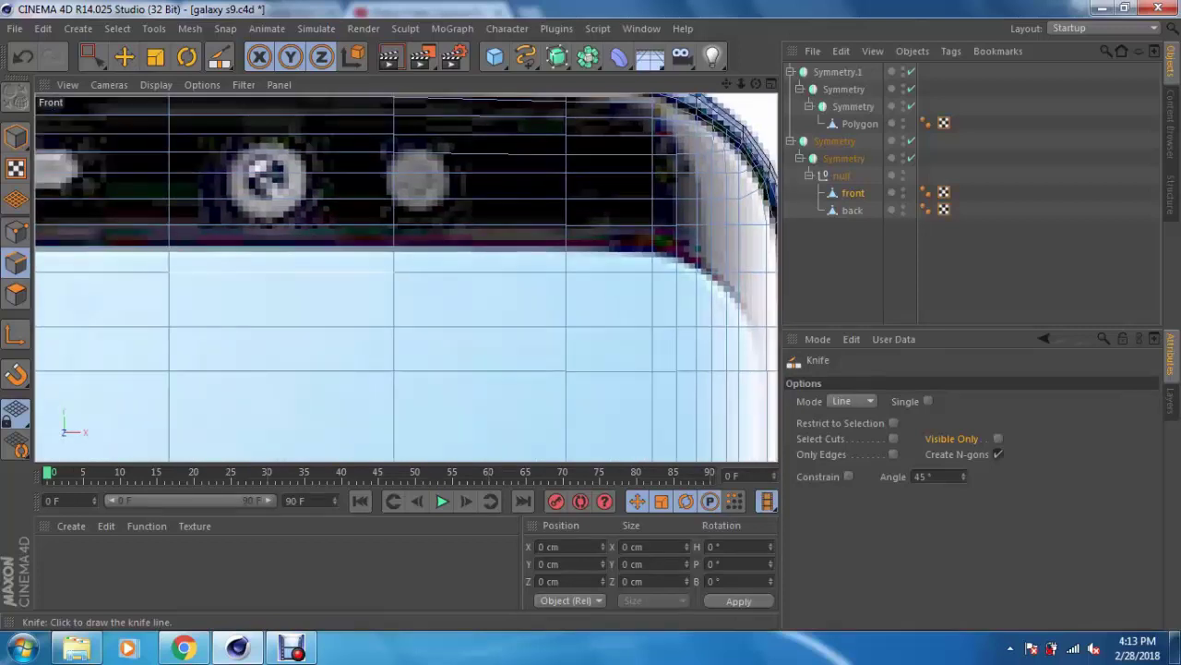
left_click(394, 247)
middle_click_drag(462, 271, 341, 281, "alt")
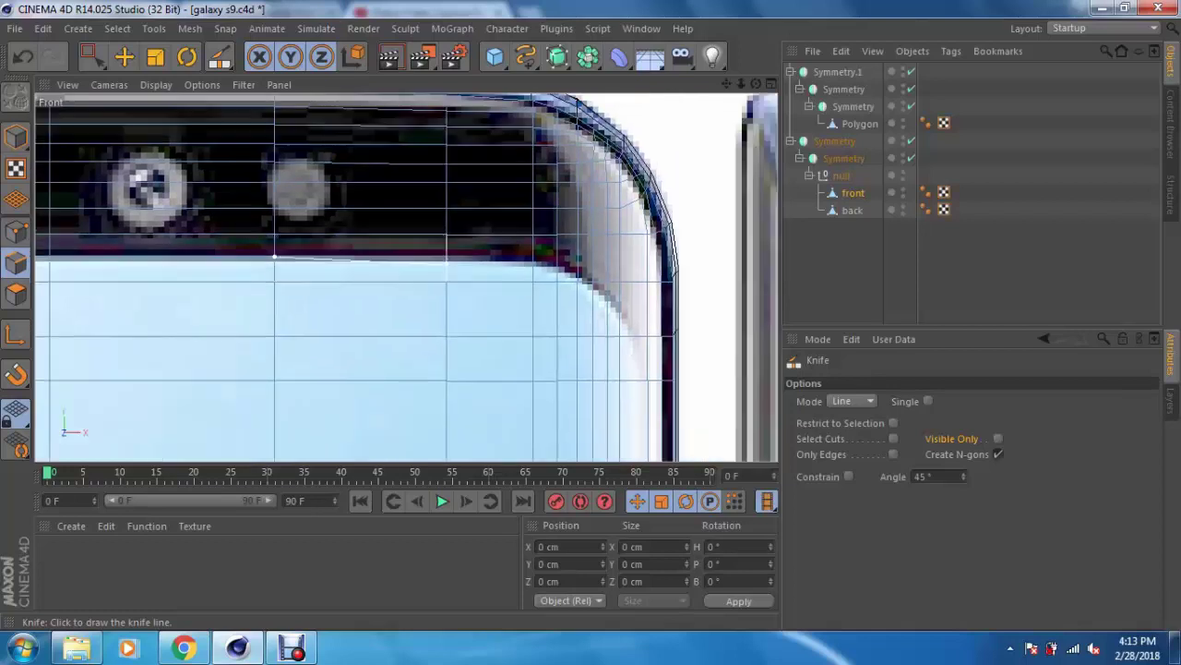
left_click(446, 257)
scroll(545, 261, "up", 2)
scroll(531, 261, "up", 2)
scroll(528, 261, "up", 1)
left_click(504, 256)
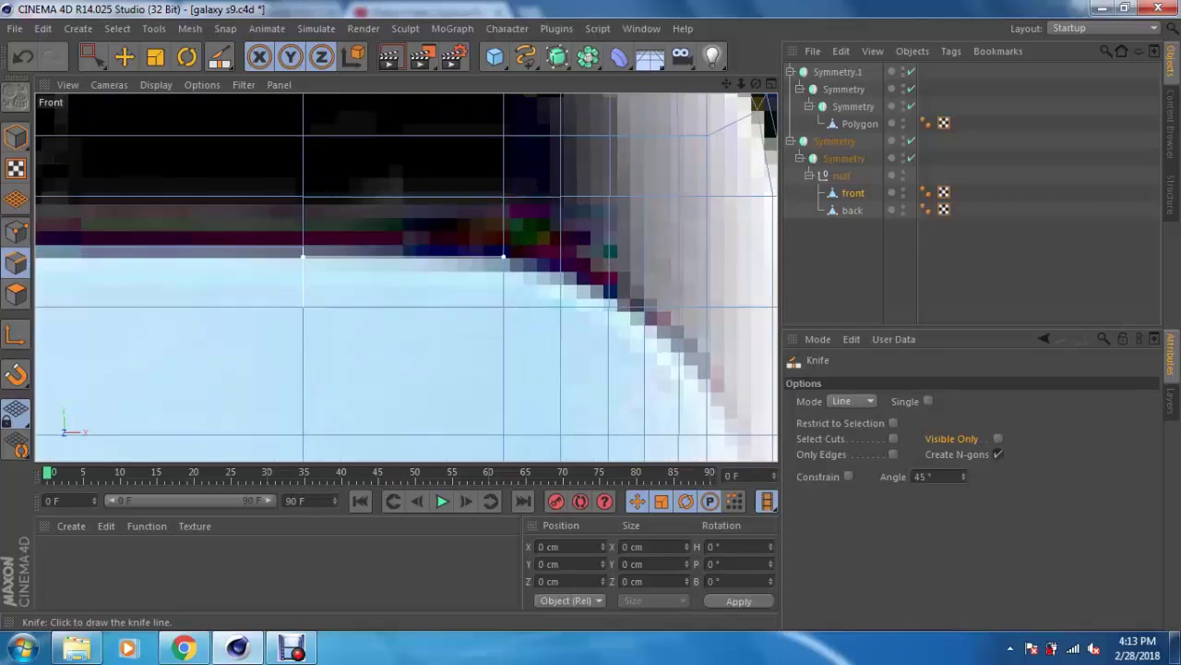
Step: Add another cut along the top edge to the corner endpoint, undoing an endpoint adjustment
left_click_drag(303, 248, 349, 247)
left_click_drag(455, 255, 504, 257)
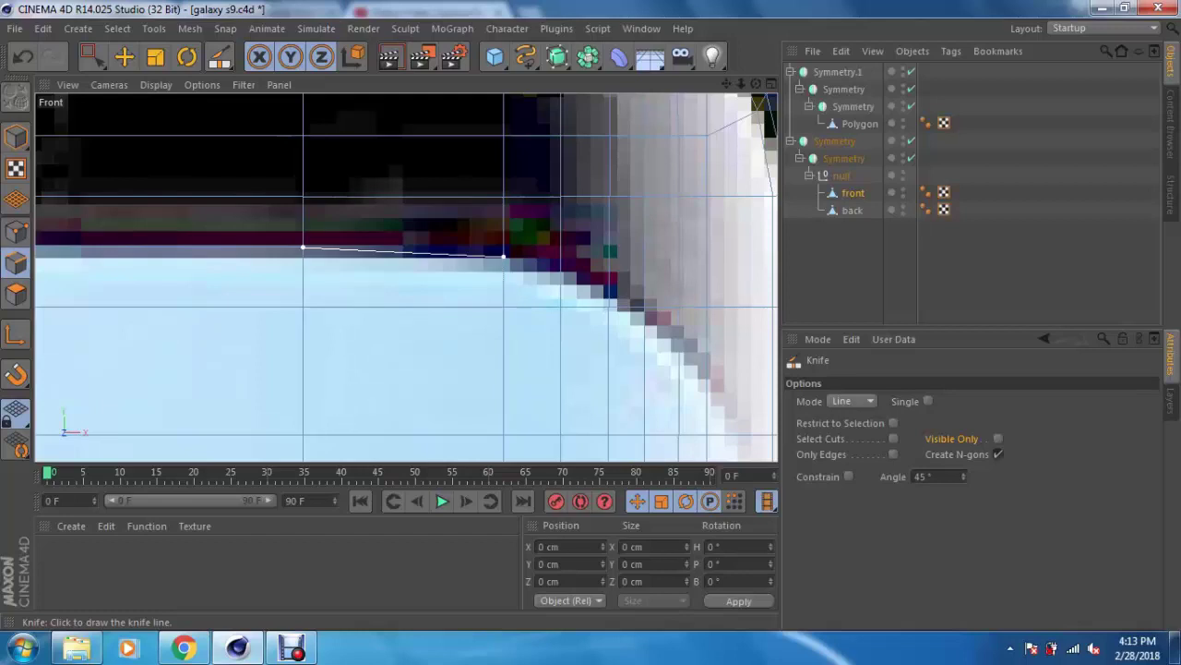
scroll(504, 256, "up", 2)
left_click_drag(504, 258, 504, 245)
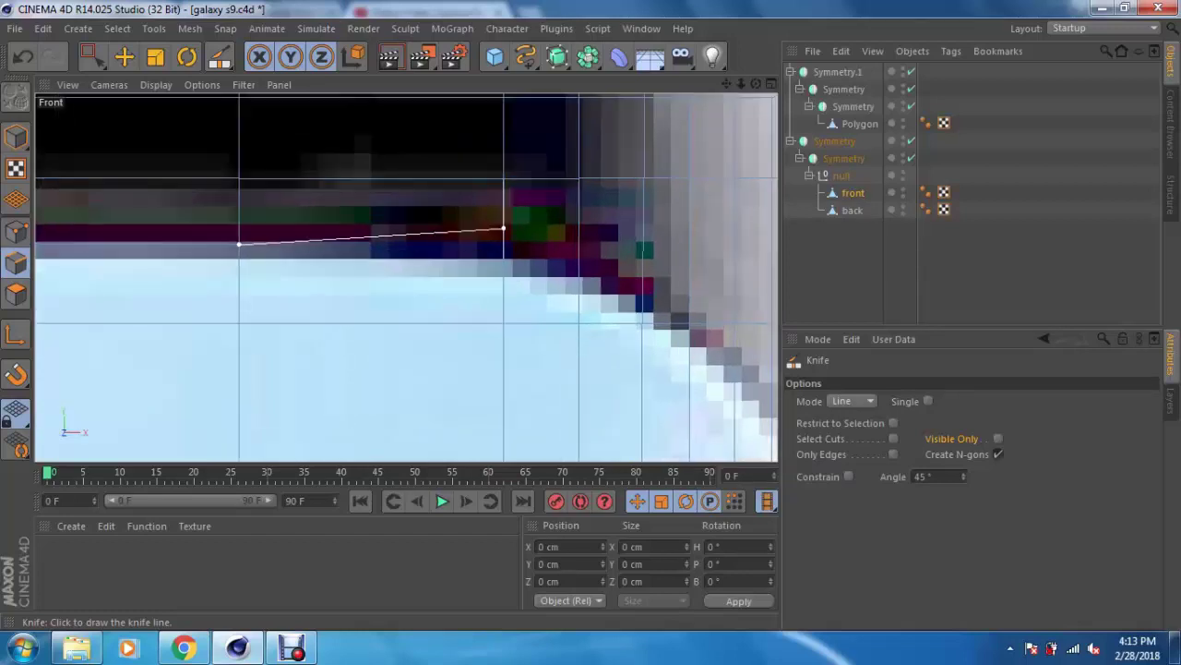
key("ctrl+z")
scroll(504, 257, "up", 2)
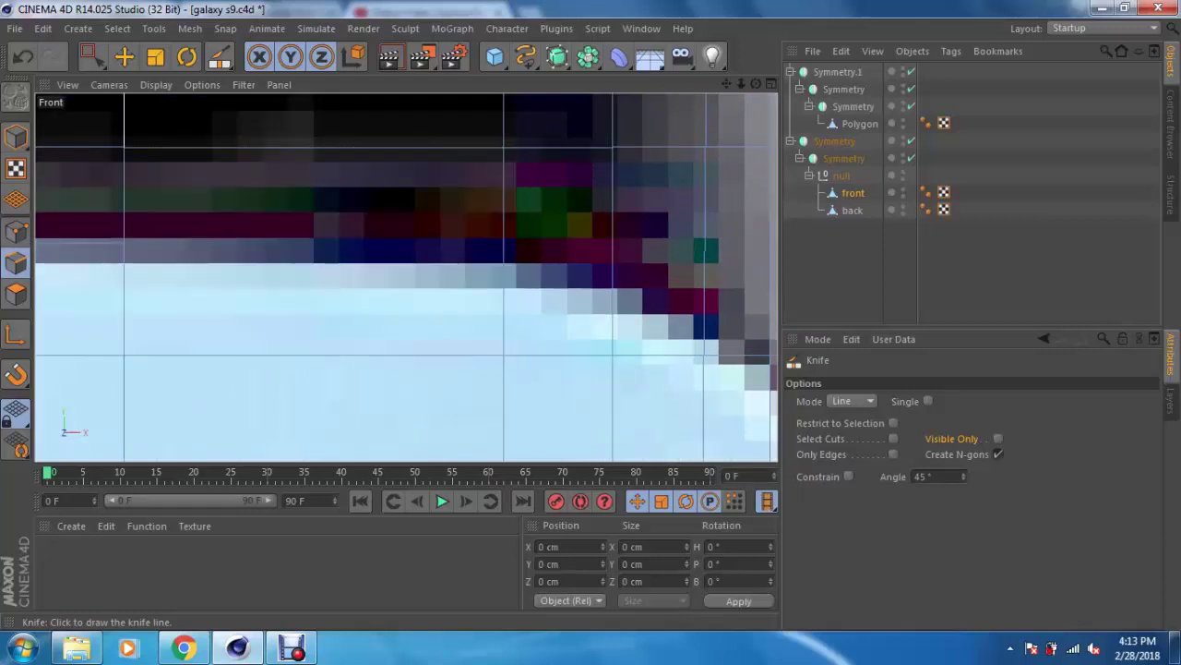
left_click_drag(93, 56, 185, 111)
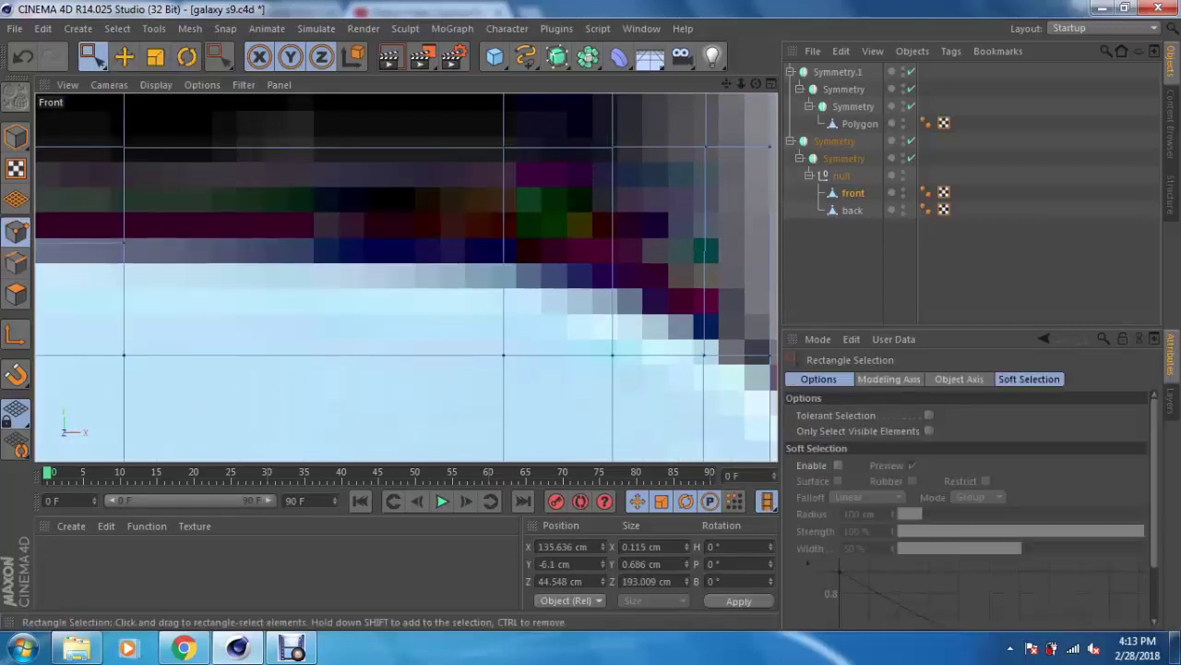
Step: Dissolve the stray vertical edge and inspect the phone's top corner in Perspective view
right_click(514, 170)
left_click(554, 329)
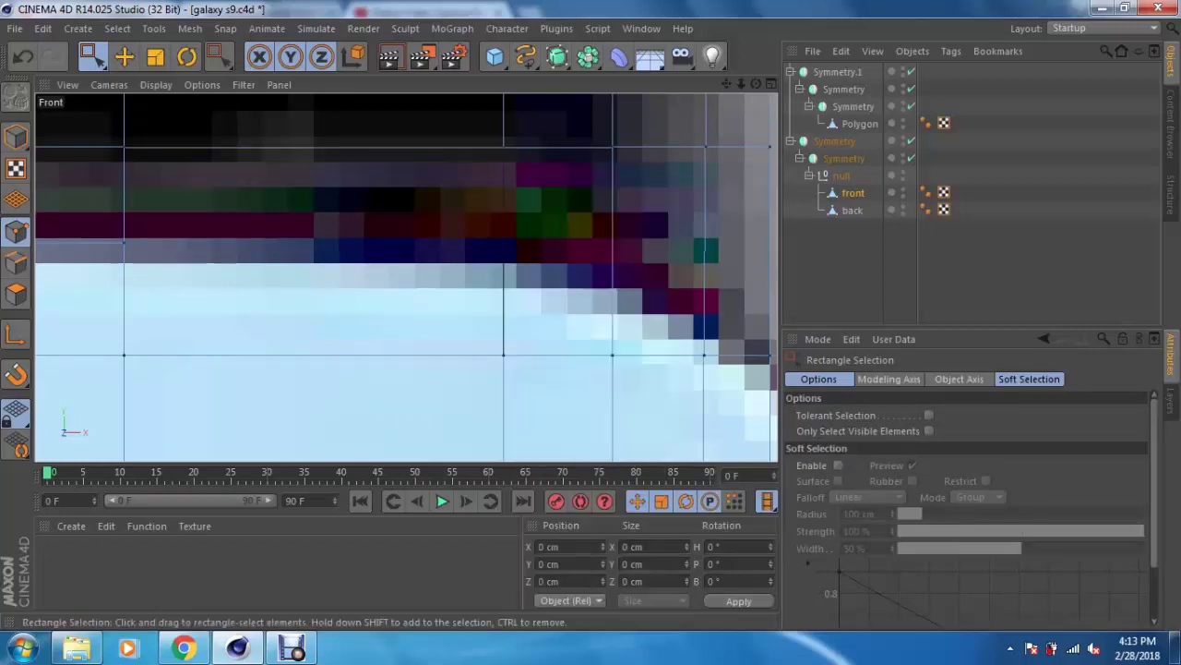
key("F5")
key("F1")
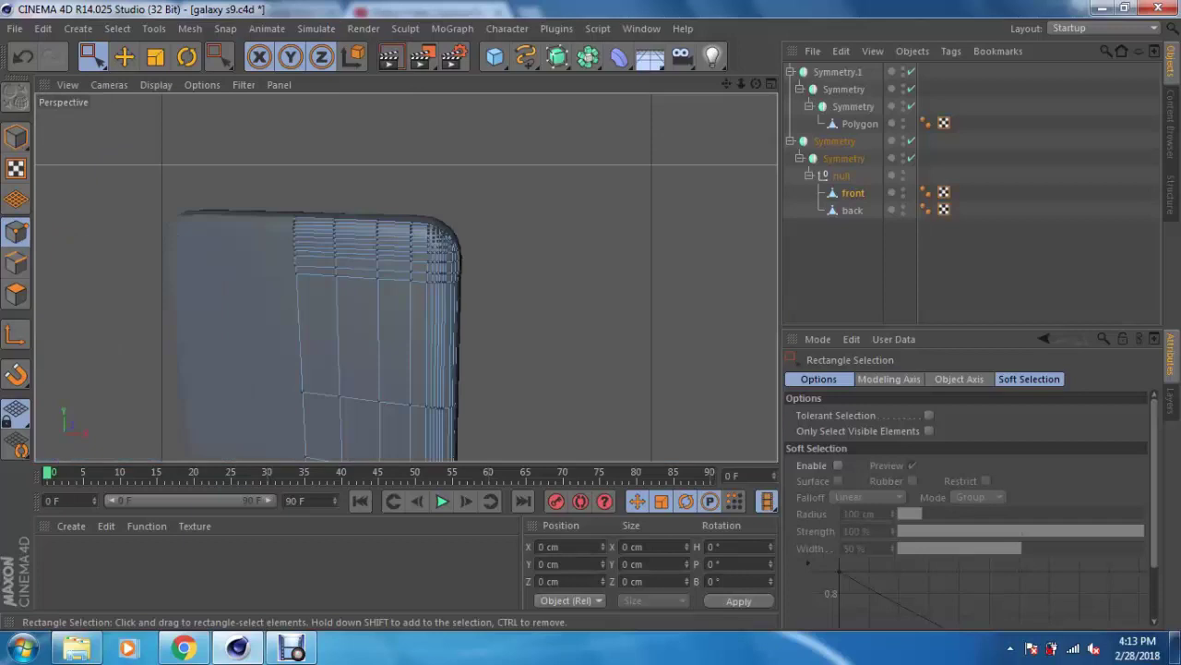
right_click_drag(406, 277, 462, 277, "alt")
left_click_drag(406, 277, 369, 296, "alt")
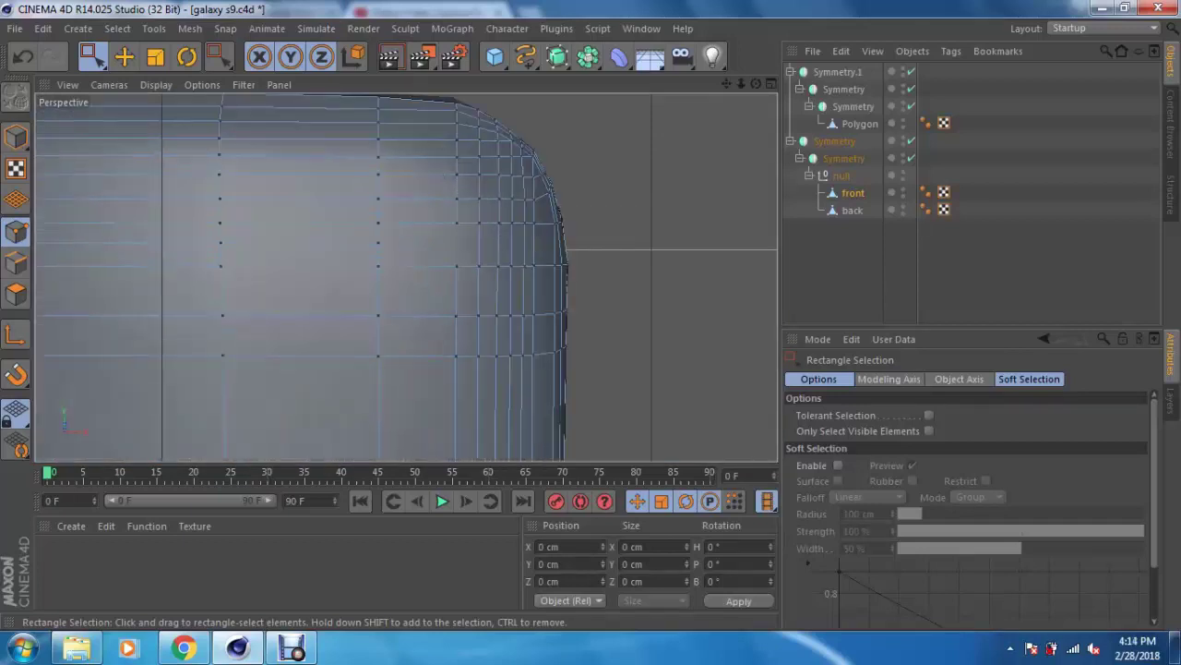
Step: Reactivate the Knife with Visible Only enabled and return to the Front view
right_click(679, 173)
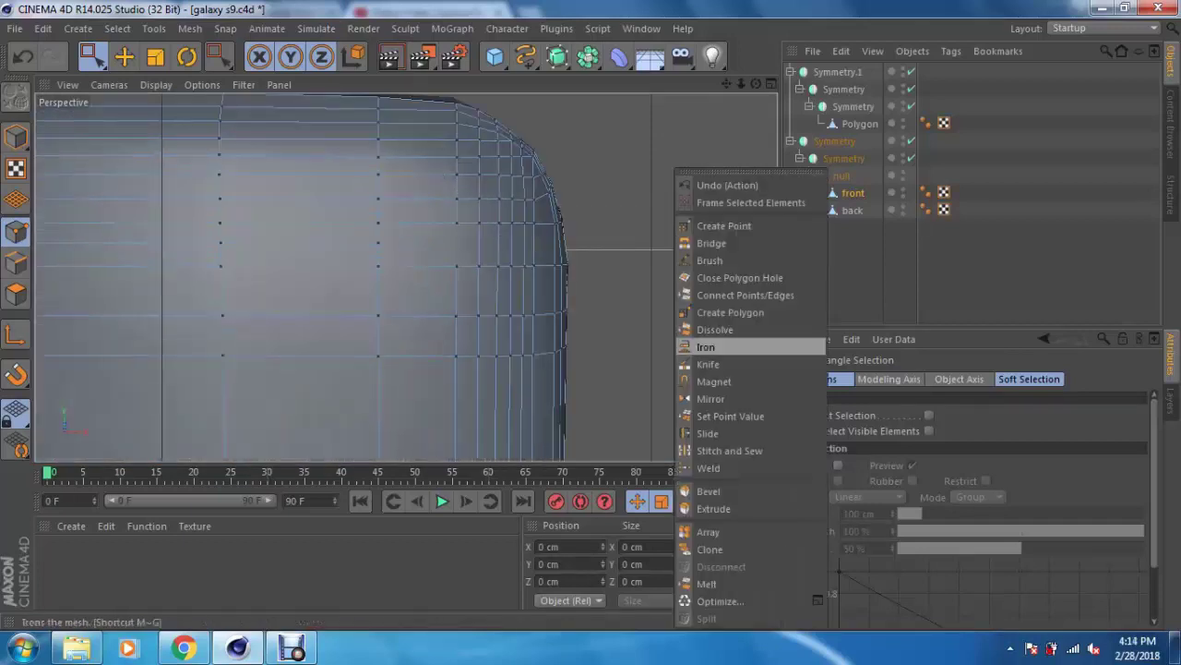
left_click(708, 364)
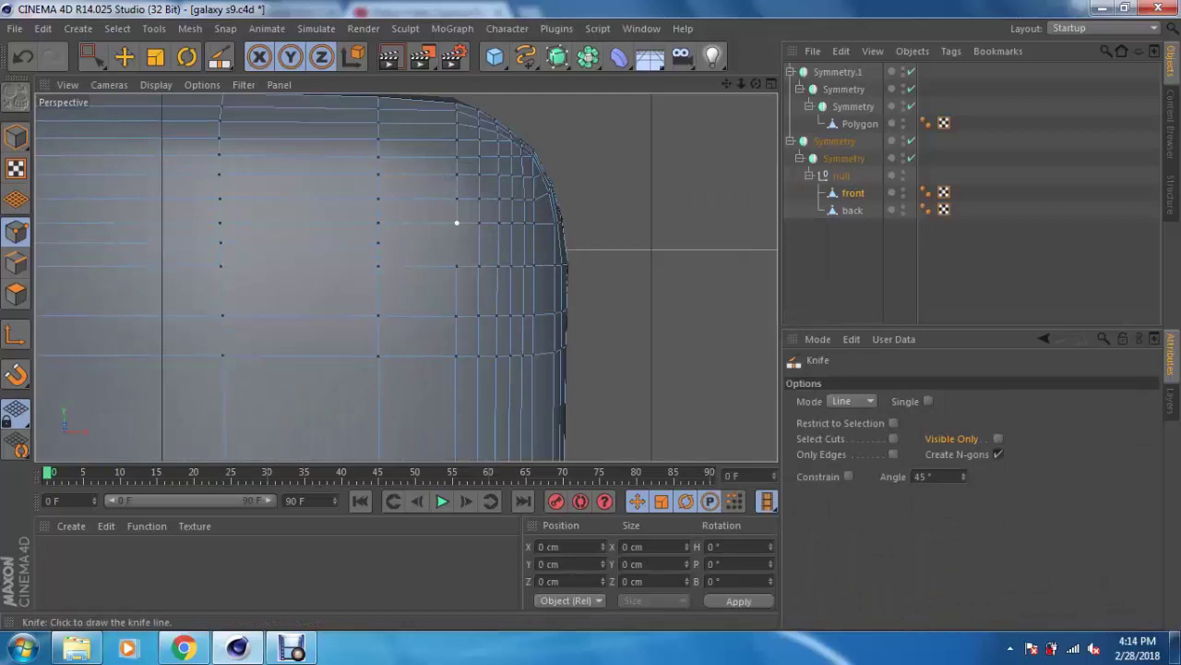
left_click_drag(478, 296, 417, 305, "alt")
key("0")
key("k")
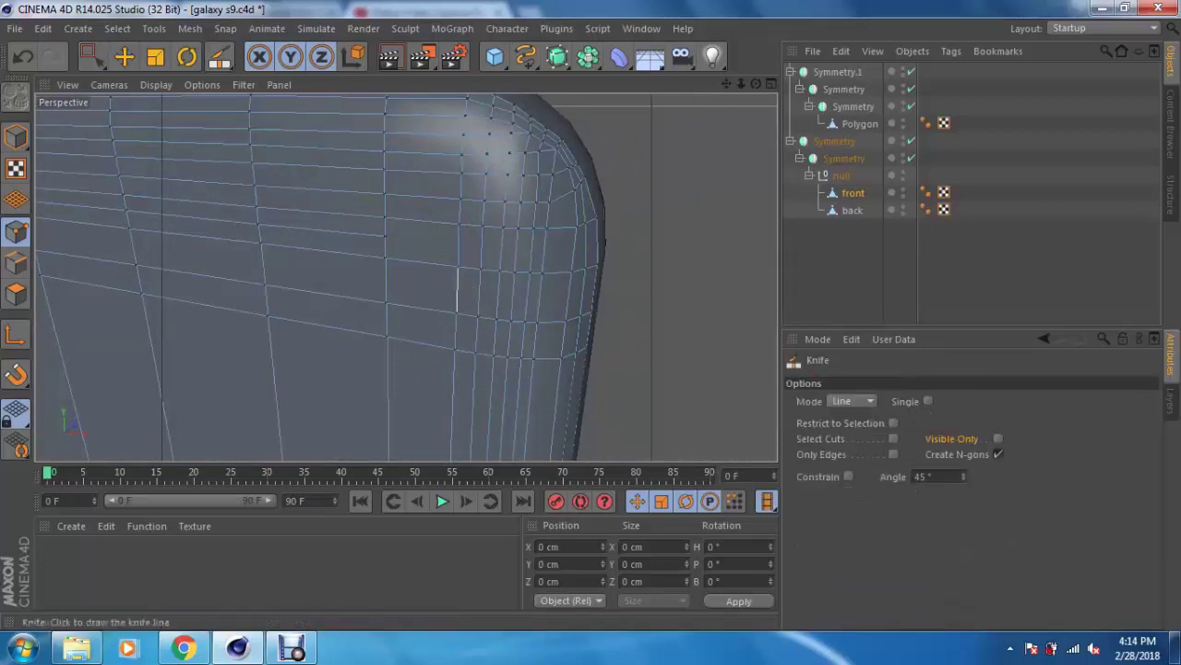
left_click(998, 439)
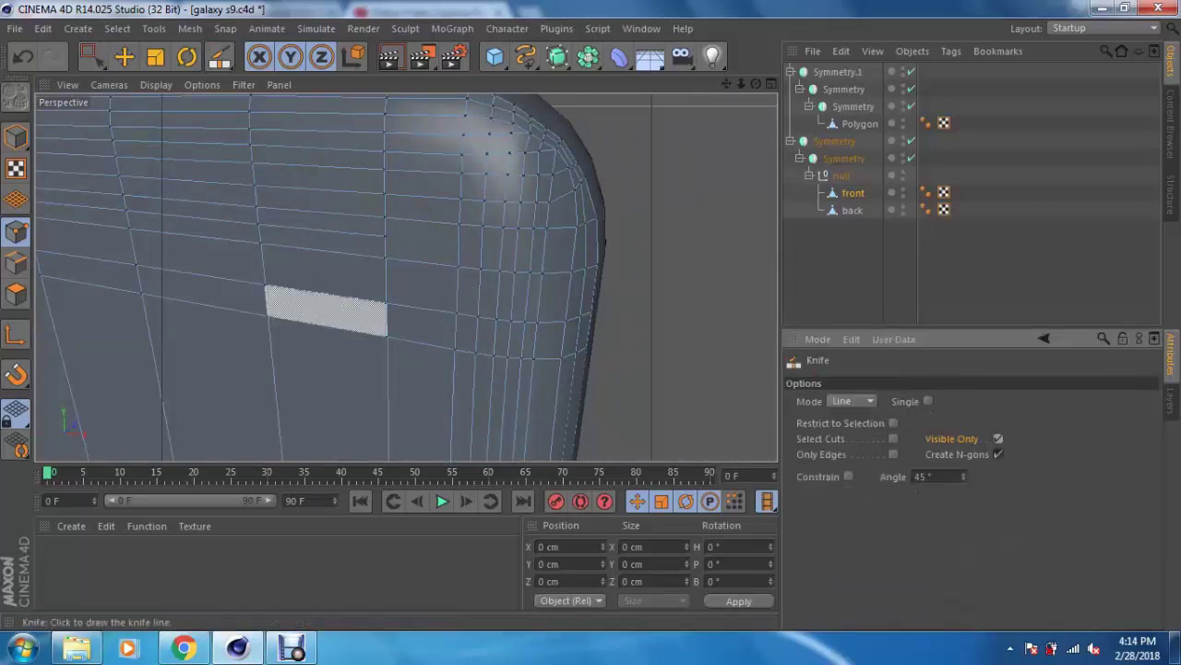
middle_click(385, 245)
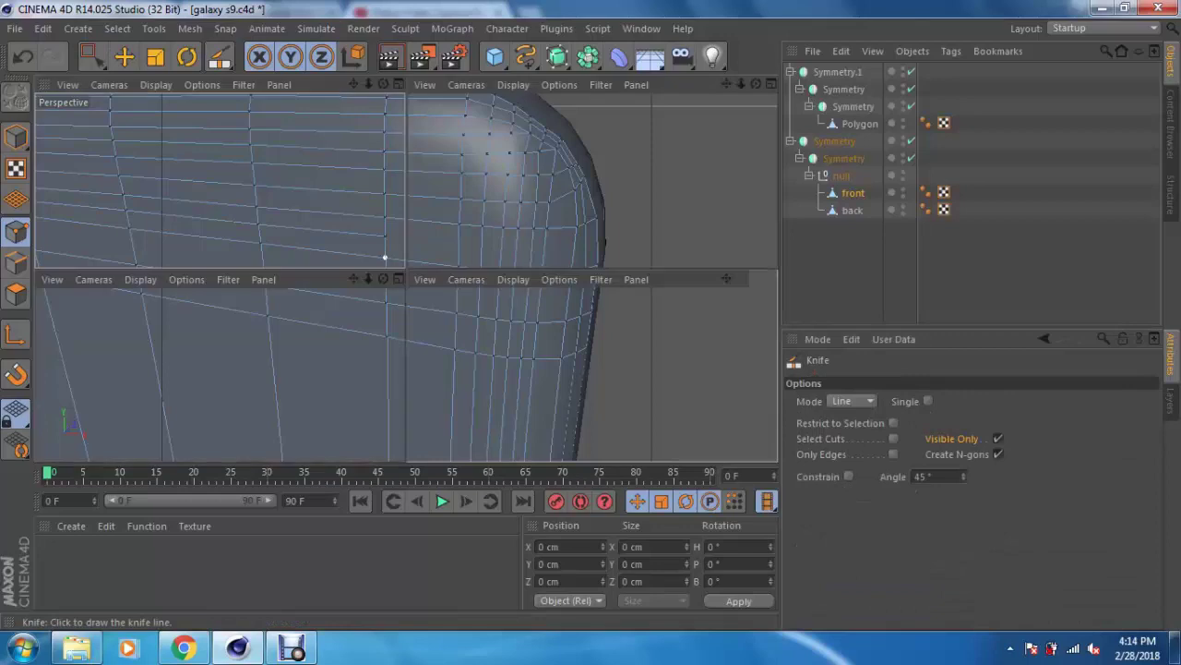
middle_click(527, 361)
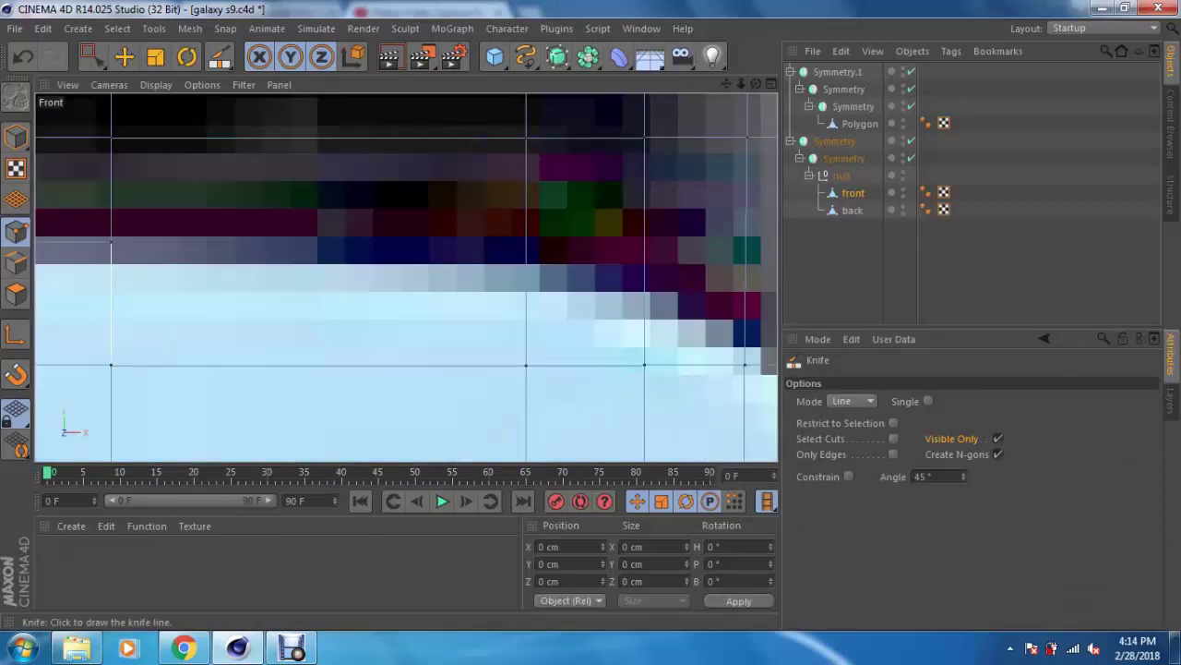
Step: Cut along the screen's top edge and down into the rounded corner
mouse_move(111, 241)
left_mouse_down()
mouse_move(460, 256)
mouse_move(526, 245)
left_mouse_up()
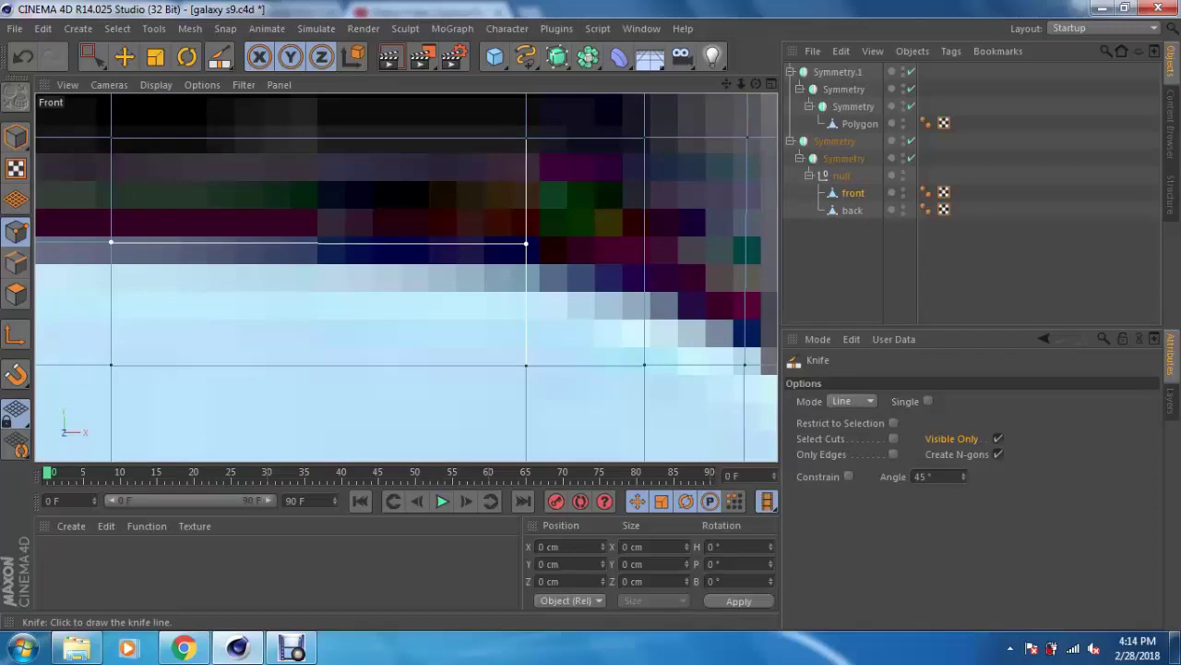
left_click_drag(525, 243, 574, 273)
middle_click_drag(643, 272, 486, 251, "alt")
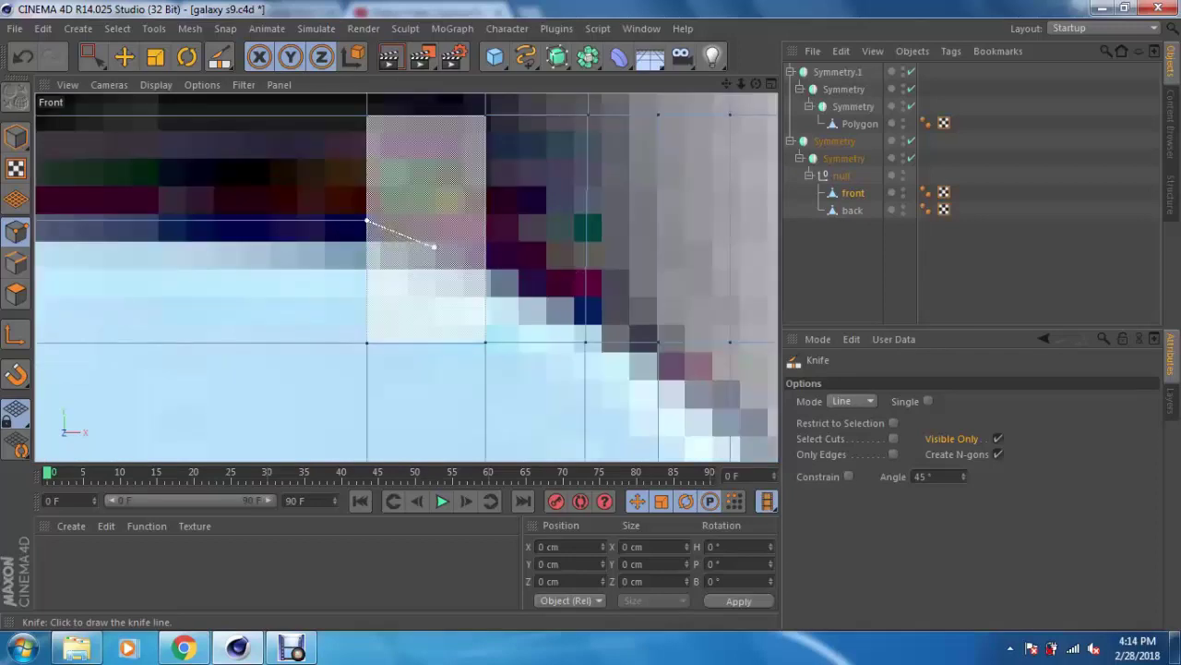
left_click_drag(485, 251, 586, 298)
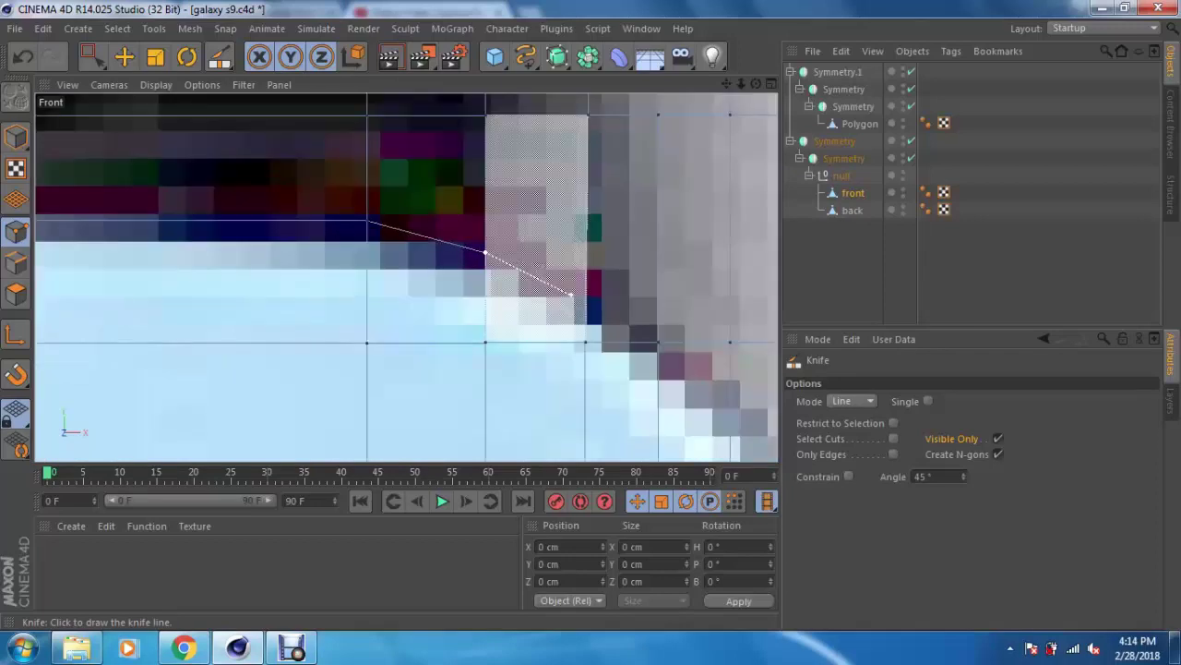
left_click(715, 377)
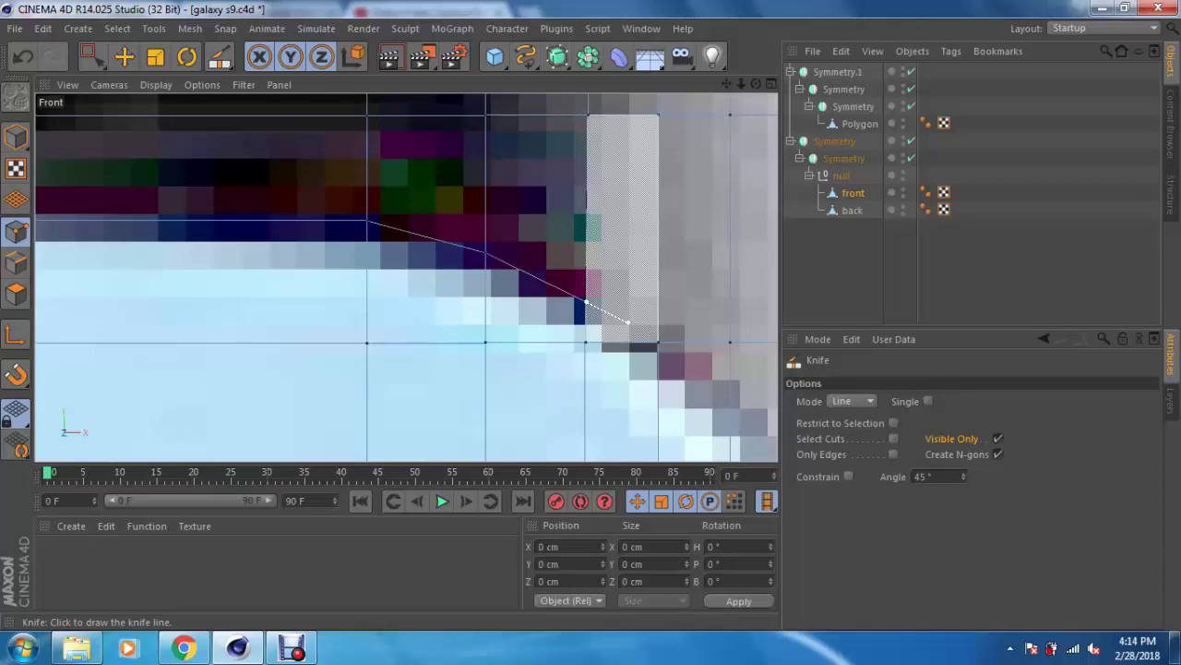
Step: Continue the cut along the corner curve, undoing the last misplaced point
middle_click_drag(494, 331, 407, 277, "alt")
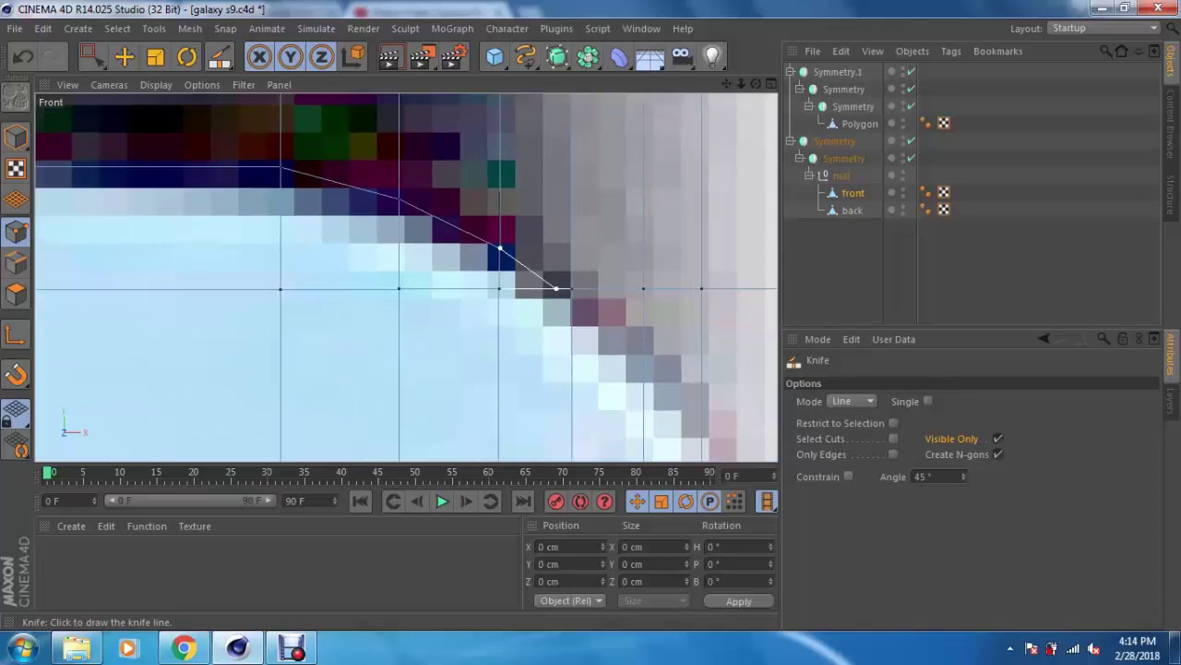
left_click(556, 289)
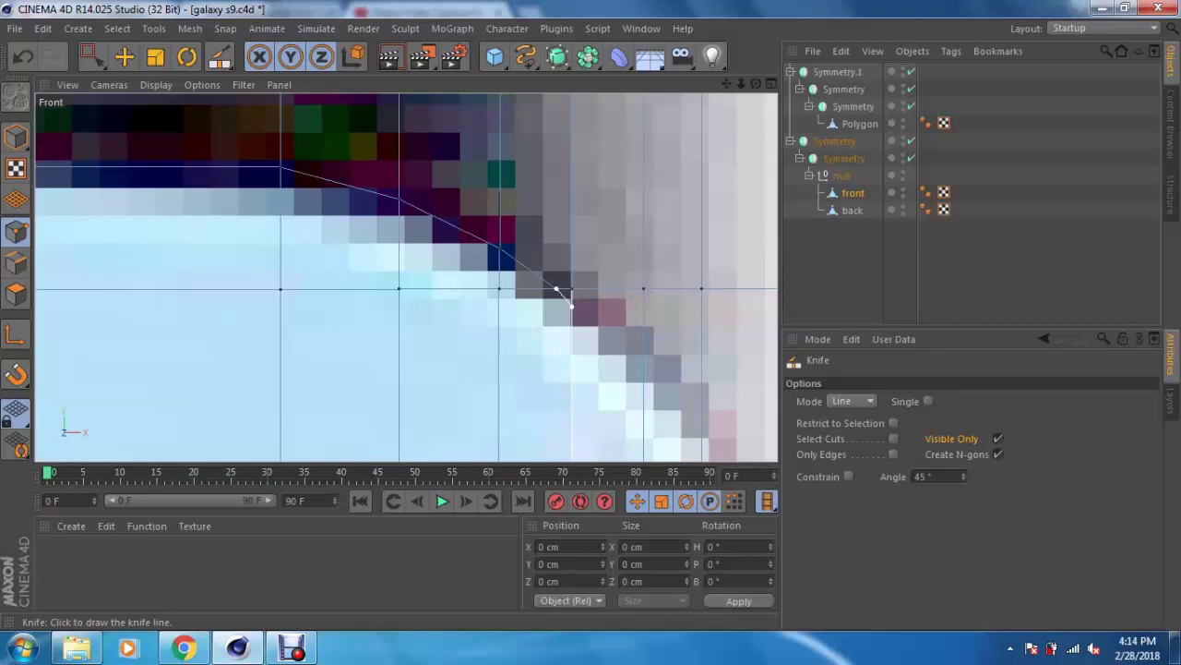
middle_click_drag(572, 304, 448, 225, "alt")
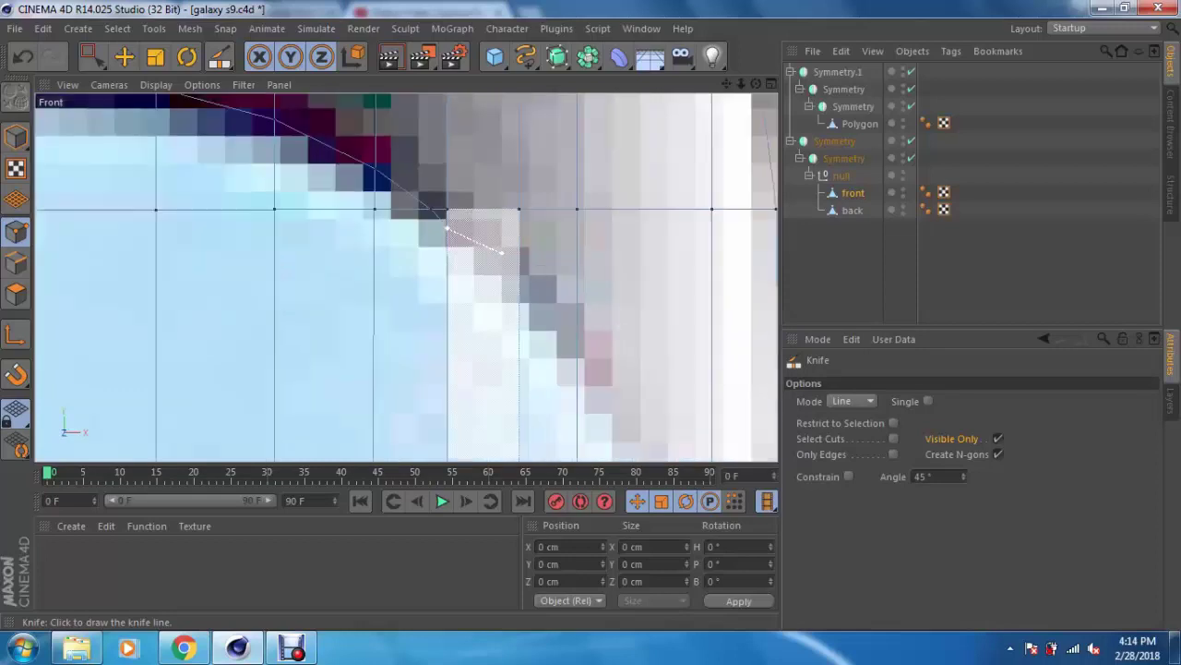
key("ctrl+z")
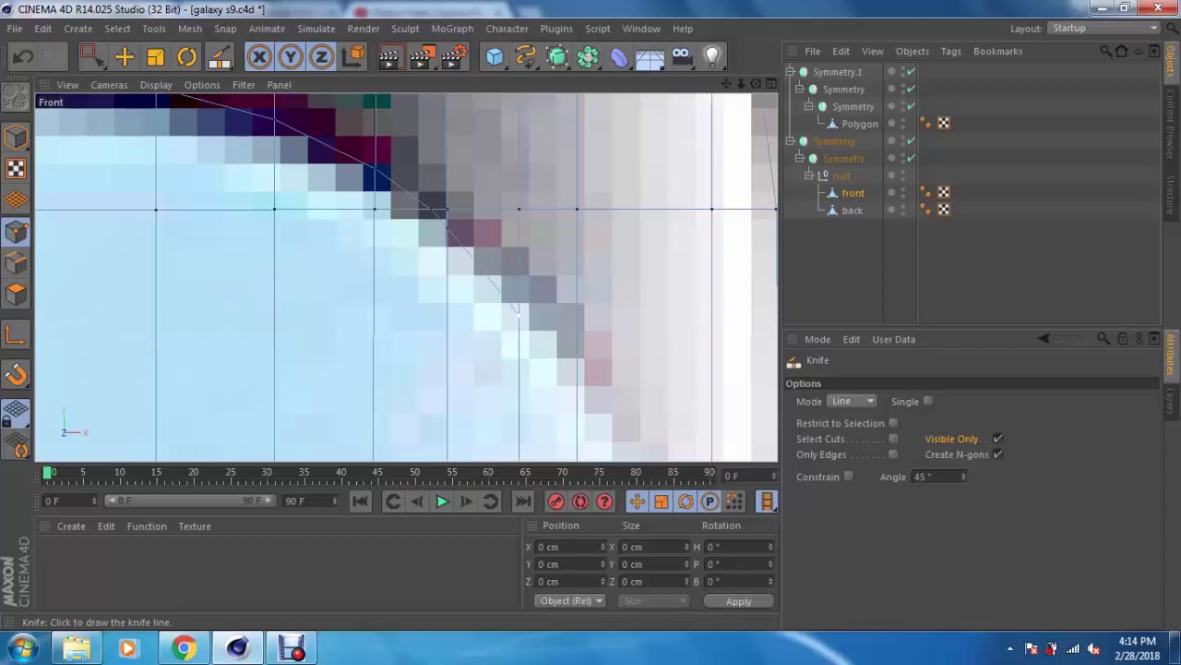
middle_click_drag(519, 304, 392, 210, "alt")
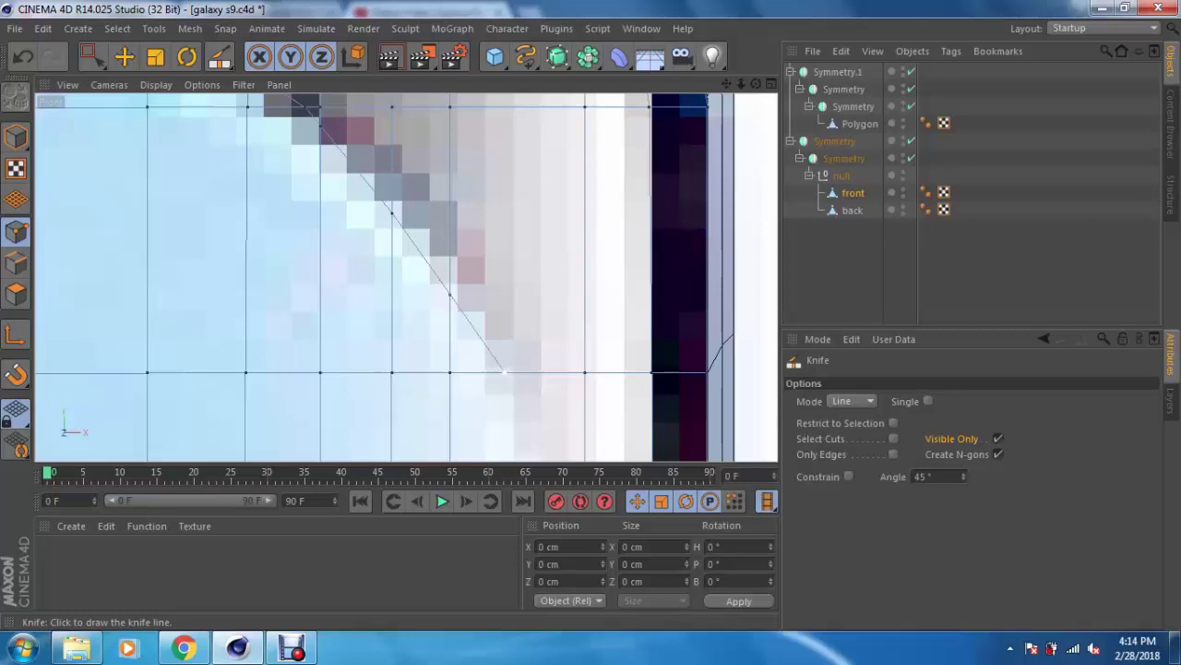
scroll(437, 164, "down", 2)
scroll(437, 164, "down", 2)
scroll(437, 164, "down", 2)
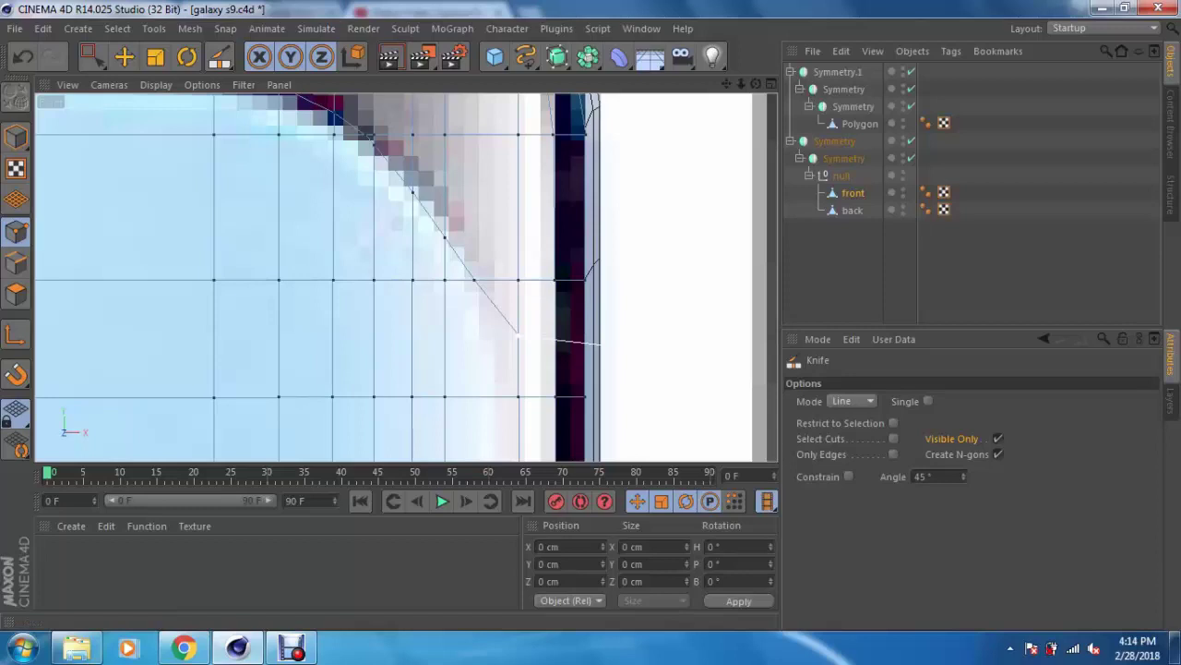
Step: Finish a cut across the corner with Visible Only off, then re-enable it
left_click(997, 438)
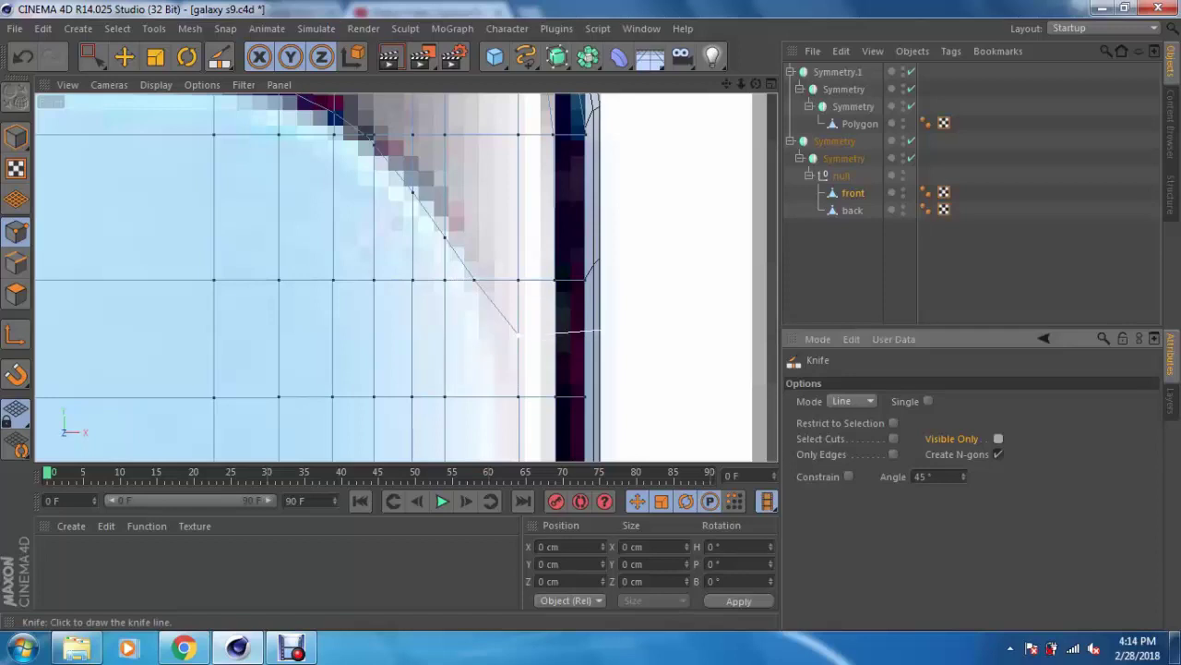
left_click(600, 335)
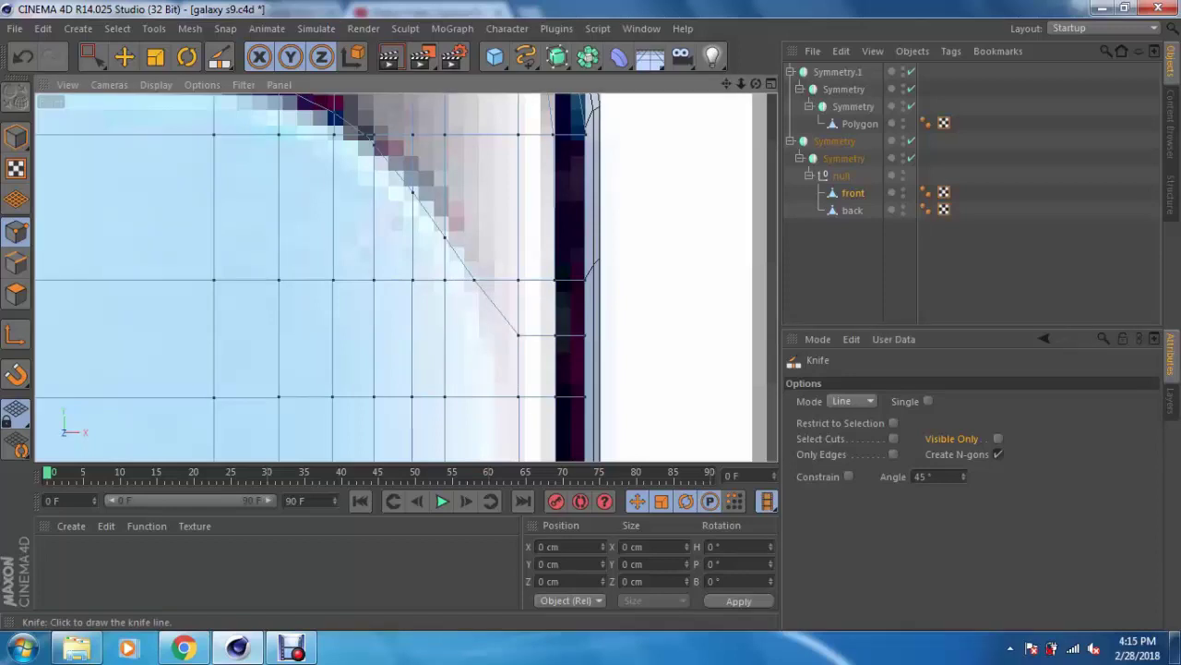
scroll(406, 277, "up", 2)
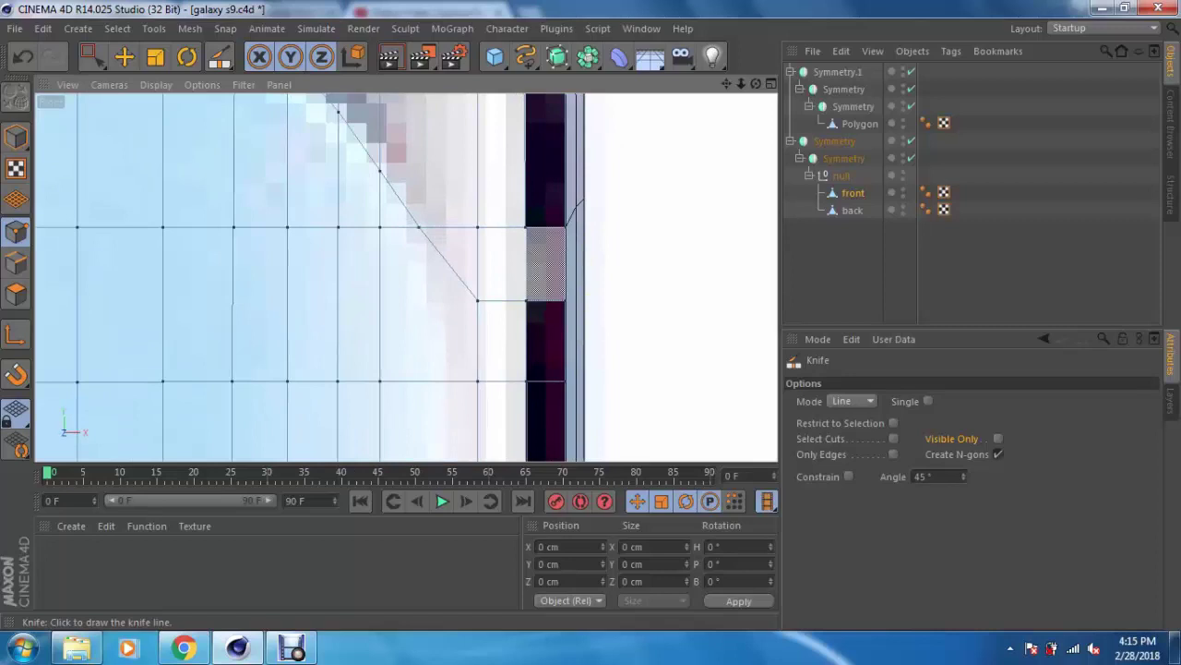
scroll(480, 234, "up", 2)
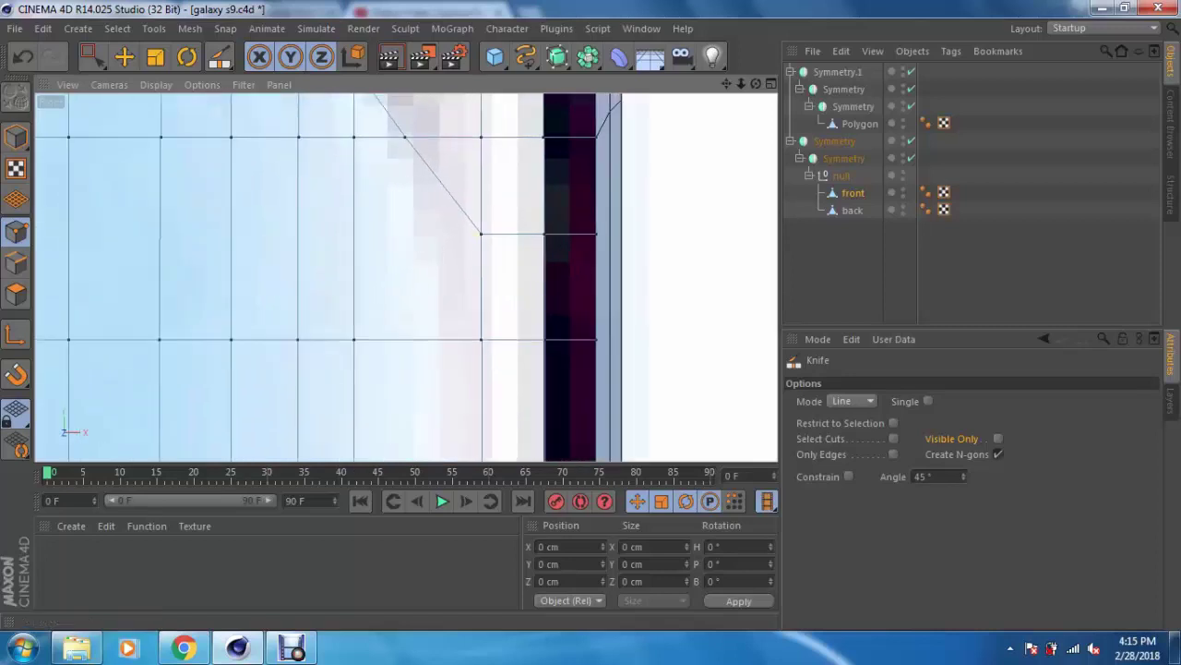
left_click(998, 438)
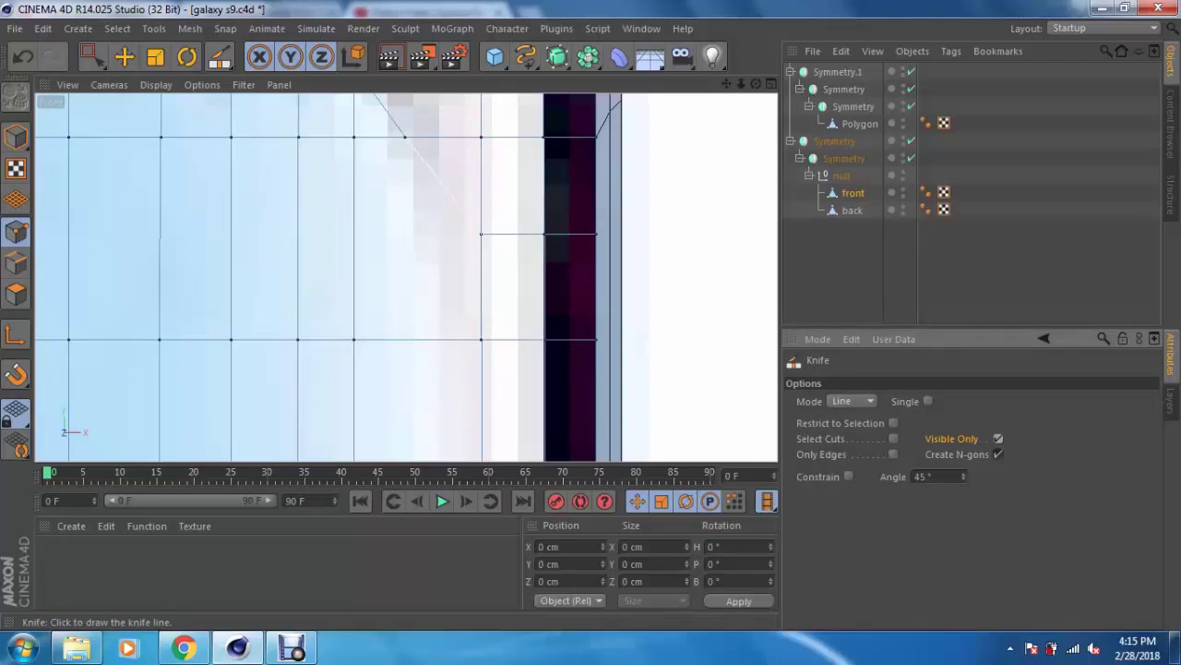
key("ctrl+z")
Step: Cut a vertical line down from the diagonal corner edge to the horizontal edge
left_click_drag(440, 181, 455, 340)
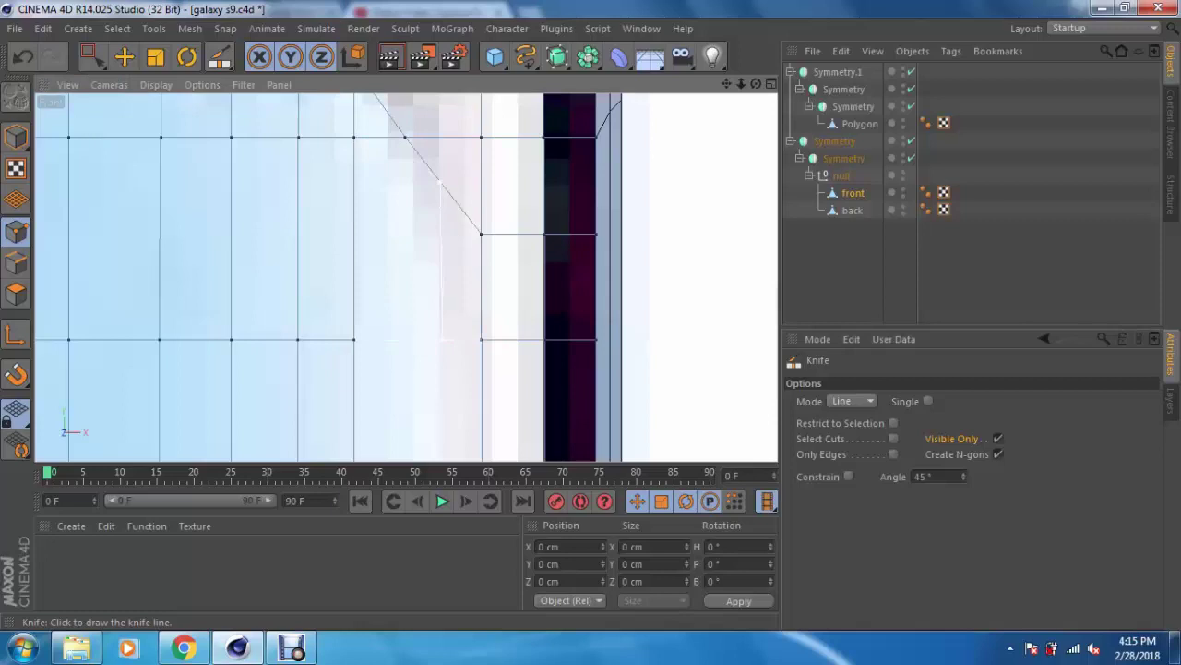
mouse_move(445, 340)
middle_mouse_down()
mouse_move(404, 275)
mouse_move(439, 196)
mouse_move(406, 277)
mouse_move(448, 273)
middle_mouse_up()
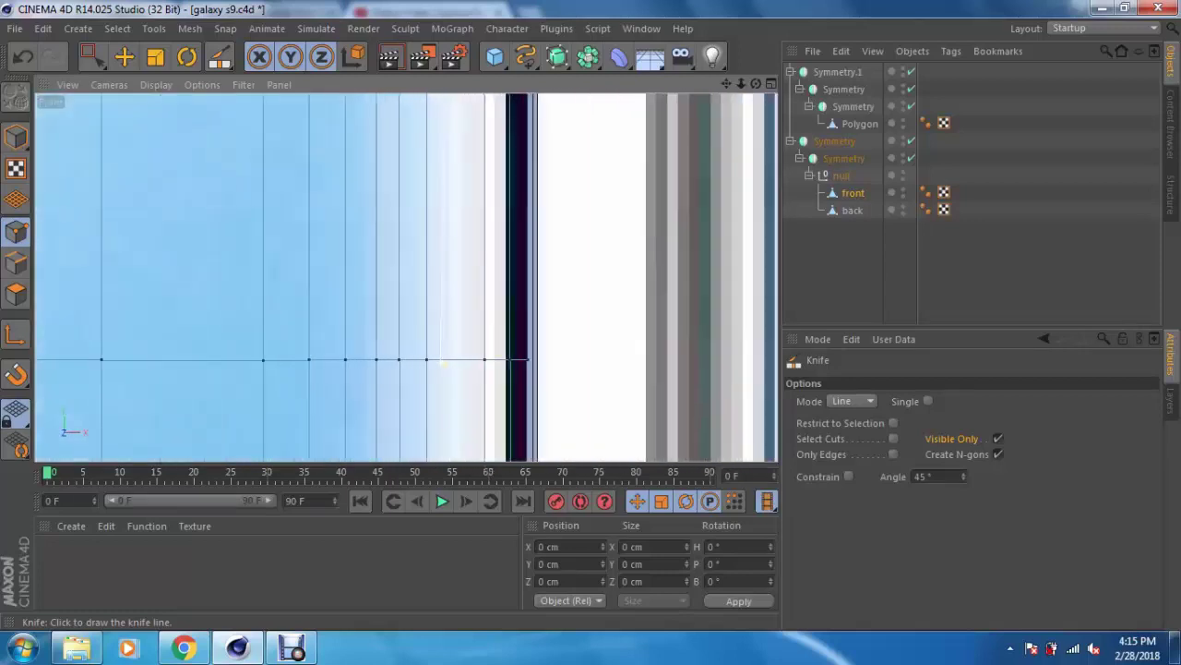
scroll(463, 366, "up", 3)
scroll(463, 365, "up", 1)
left_click_drag(471, 94, 471, 358)
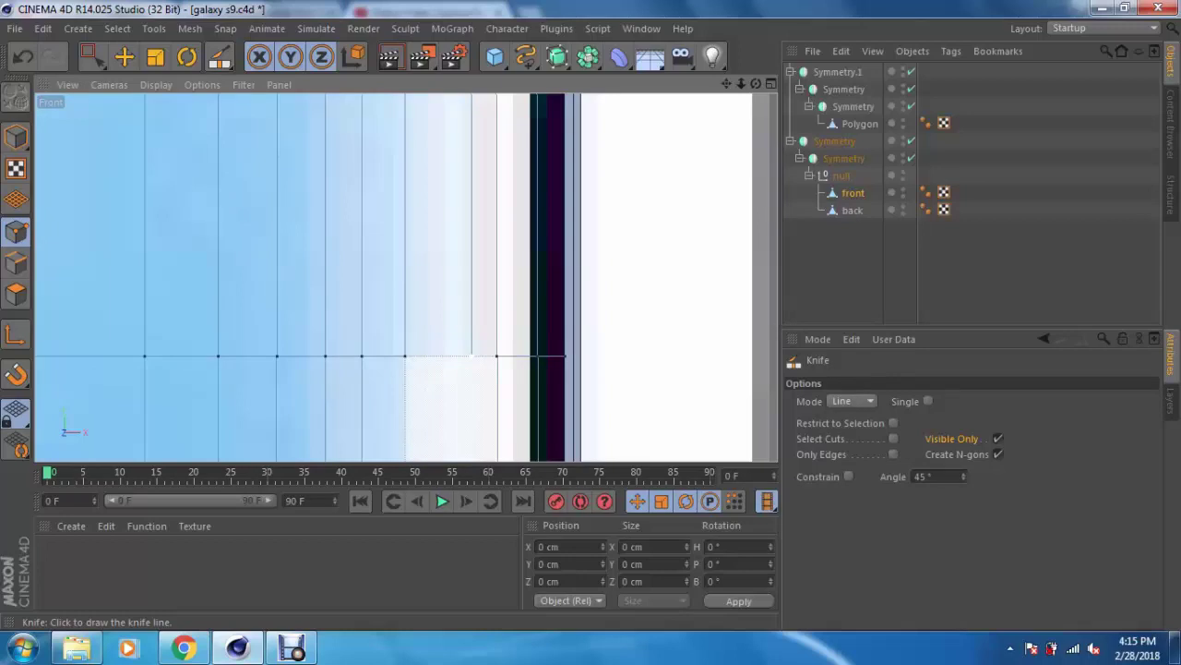
scroll(541, 378, "down", 2)
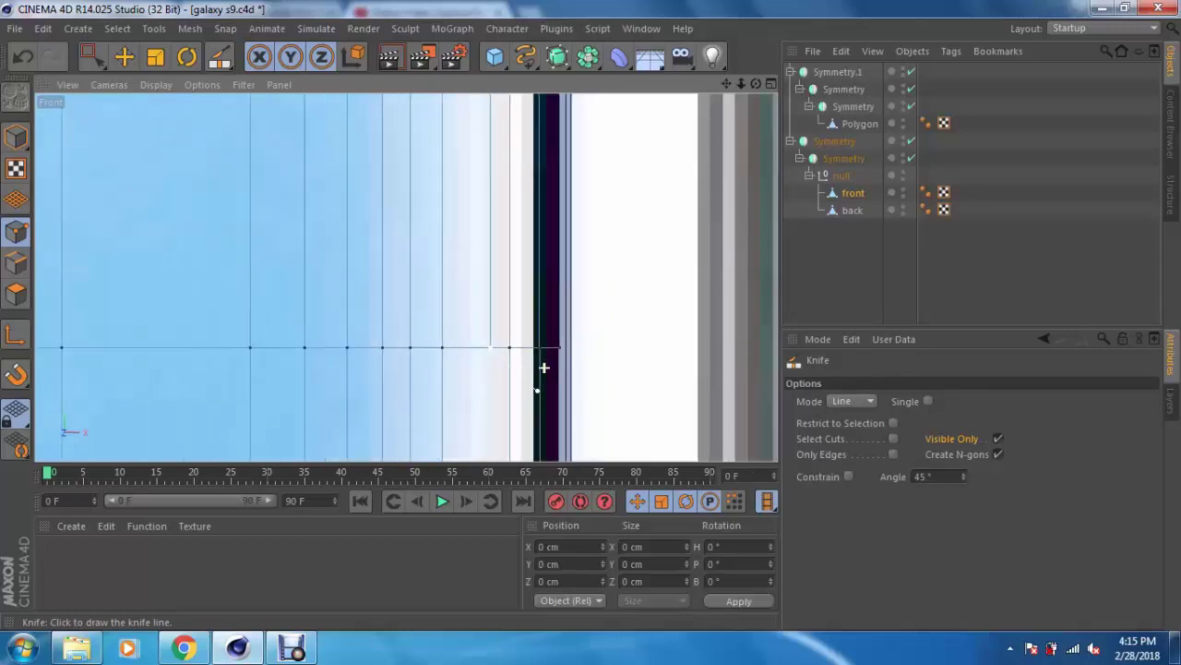
middle_click_drag(538, 272, 426, 219)
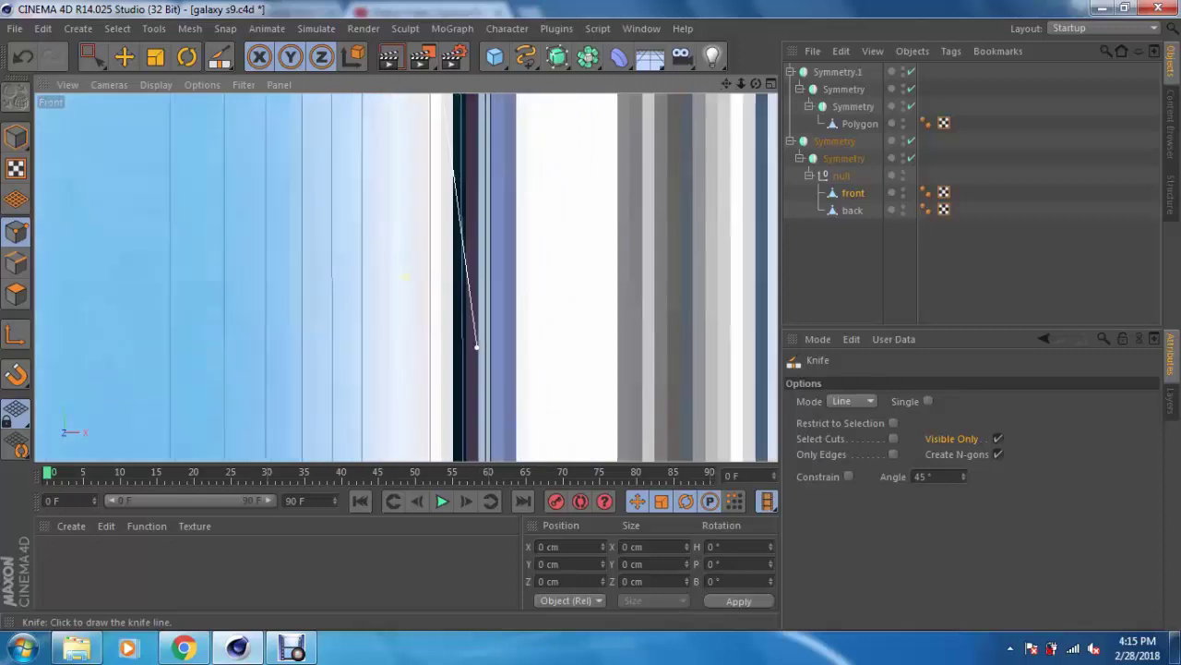
middle_click_drag(457, 365, 519, 364)
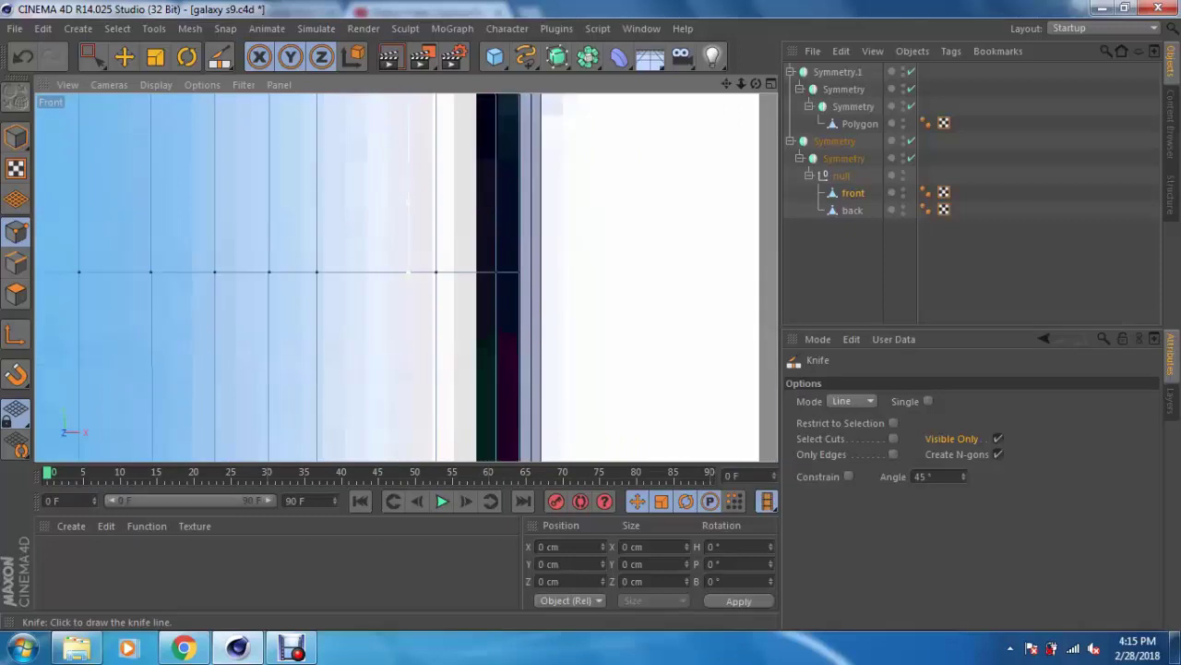
Step: Draw another vertical cut from the top down to the edge near the corner
left_click(408, 271)
middle_click_drag(408, 271, 407, 277)
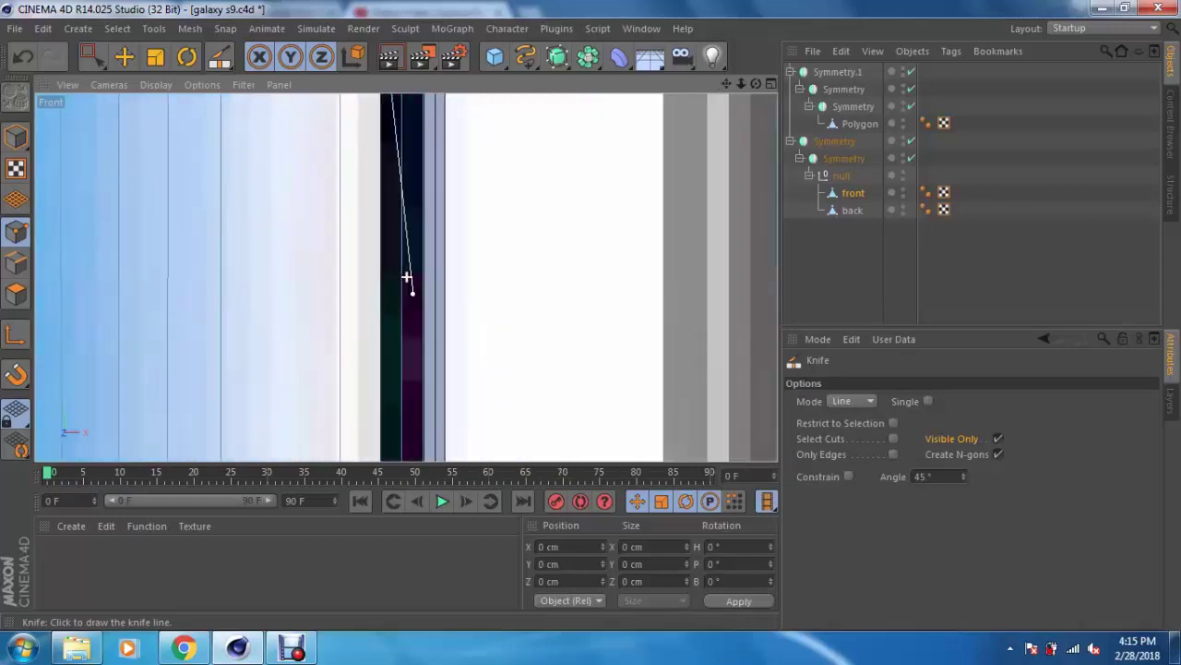
scroll(408, 277, "down", 2)
scroll(415, 379, "down", 2)
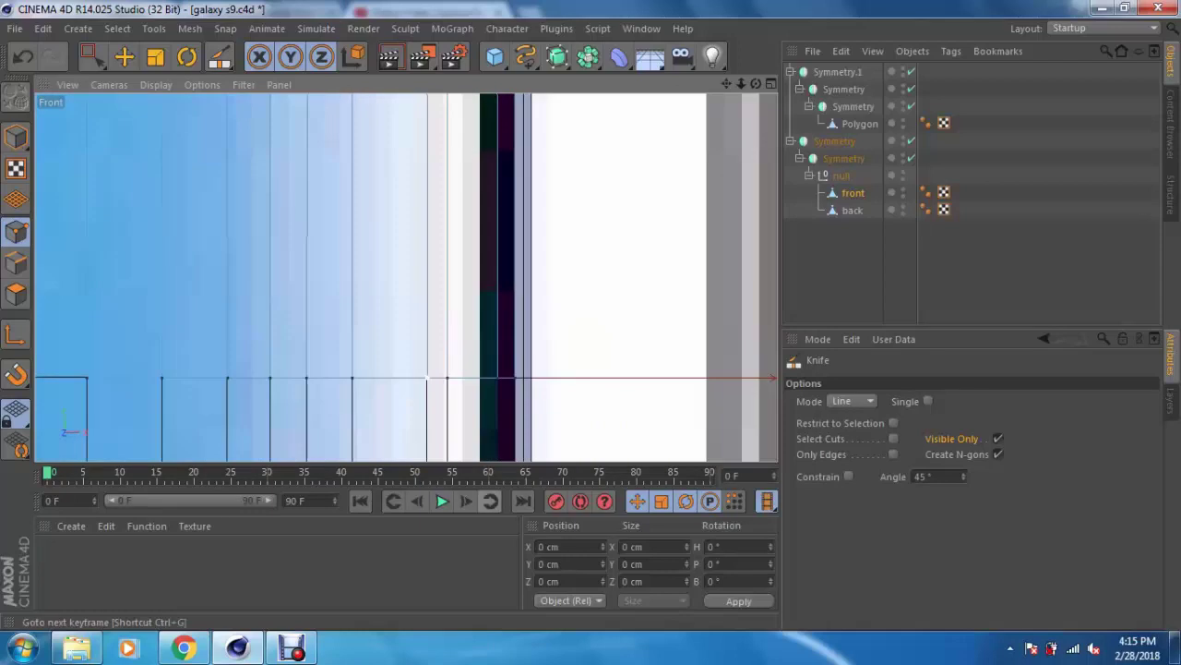
scroll(250, 231, "down", 2)
scroll(255, 234, "down", 2)
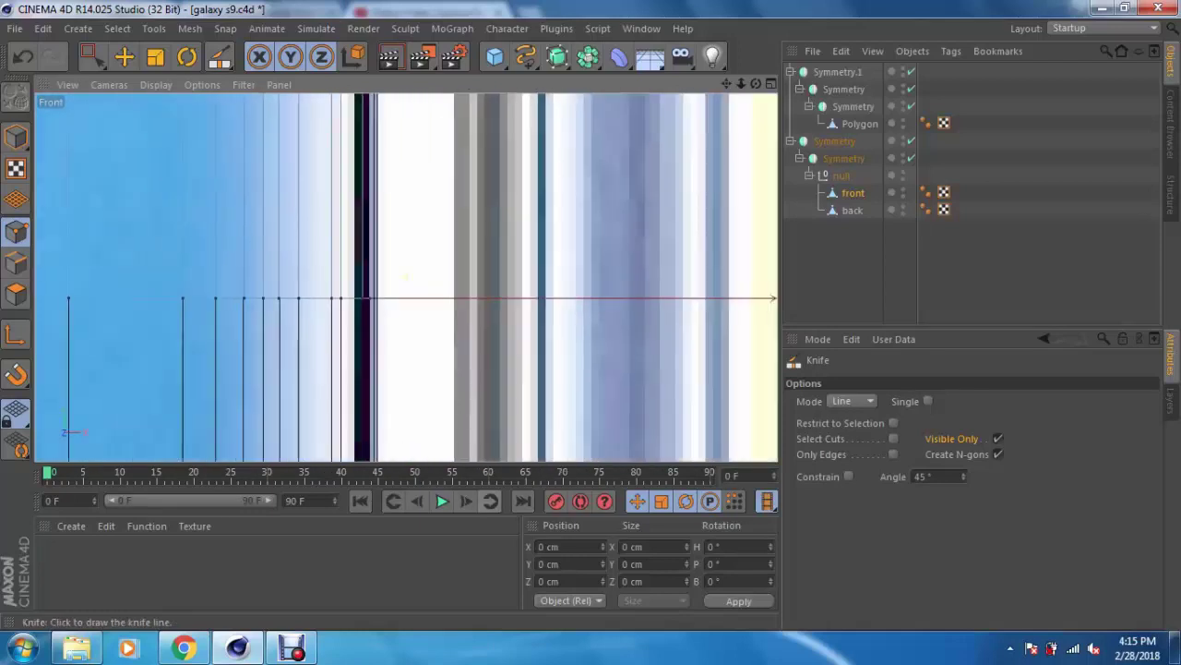
middle_click_drag(255, 235, 708, 310, "alt")
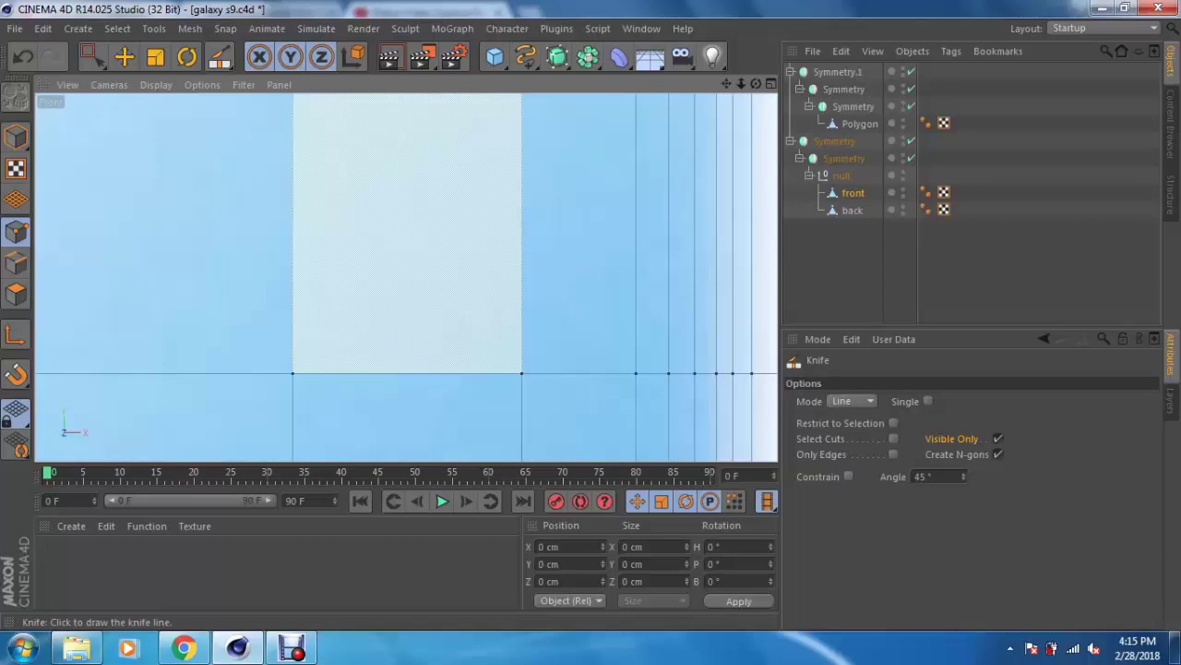
middle_click_drag(409, 274, 389, 341, "alt")
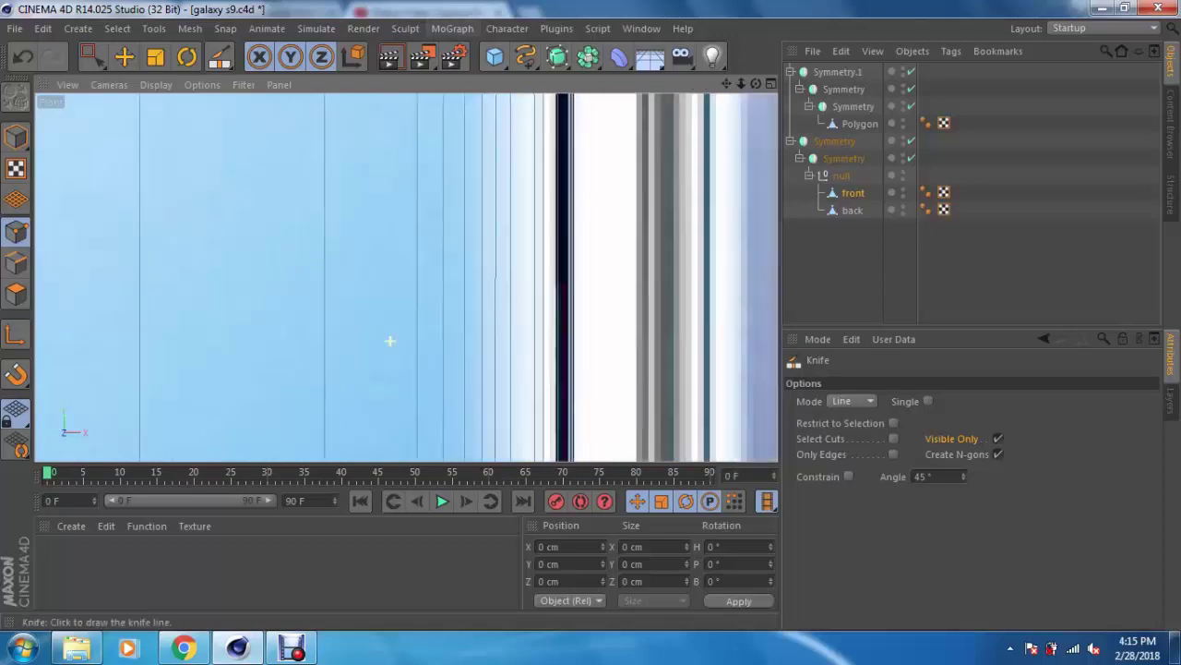
scroll(389, 314, "down", 2)
scroll(382, 263, "down", 1)
scroll(383, 258, "down", 2)
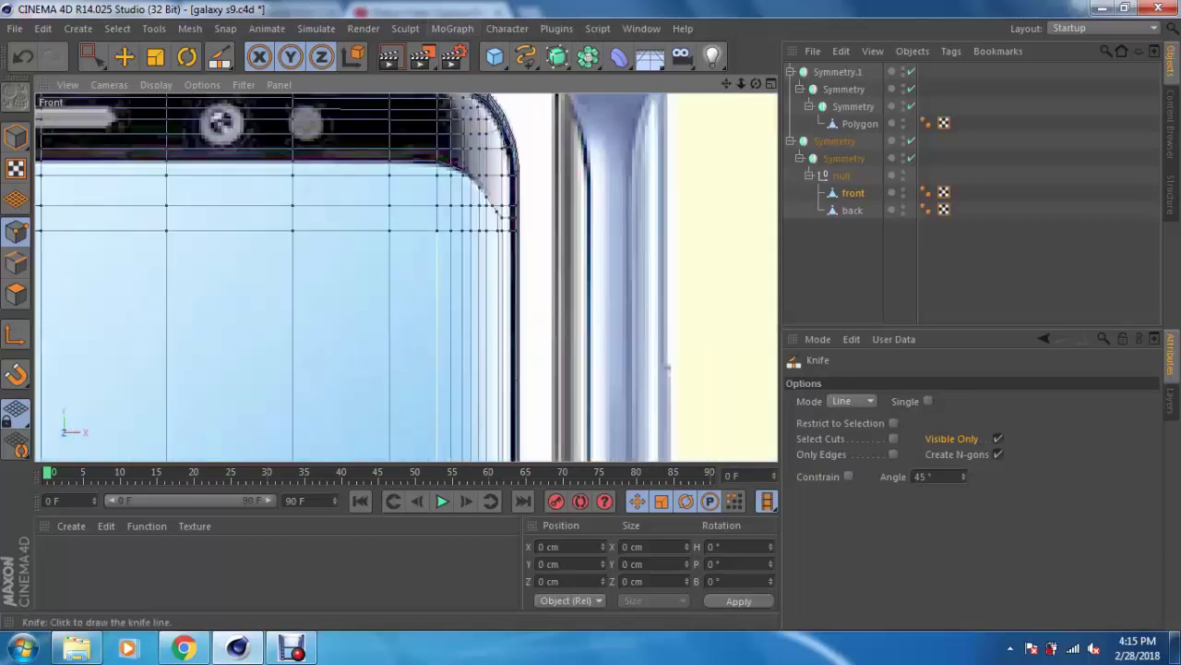
scroll(382, 258, "up", 1)
scroll(382, 259, "up", 1)
scroll(382, 259, "up", 1)
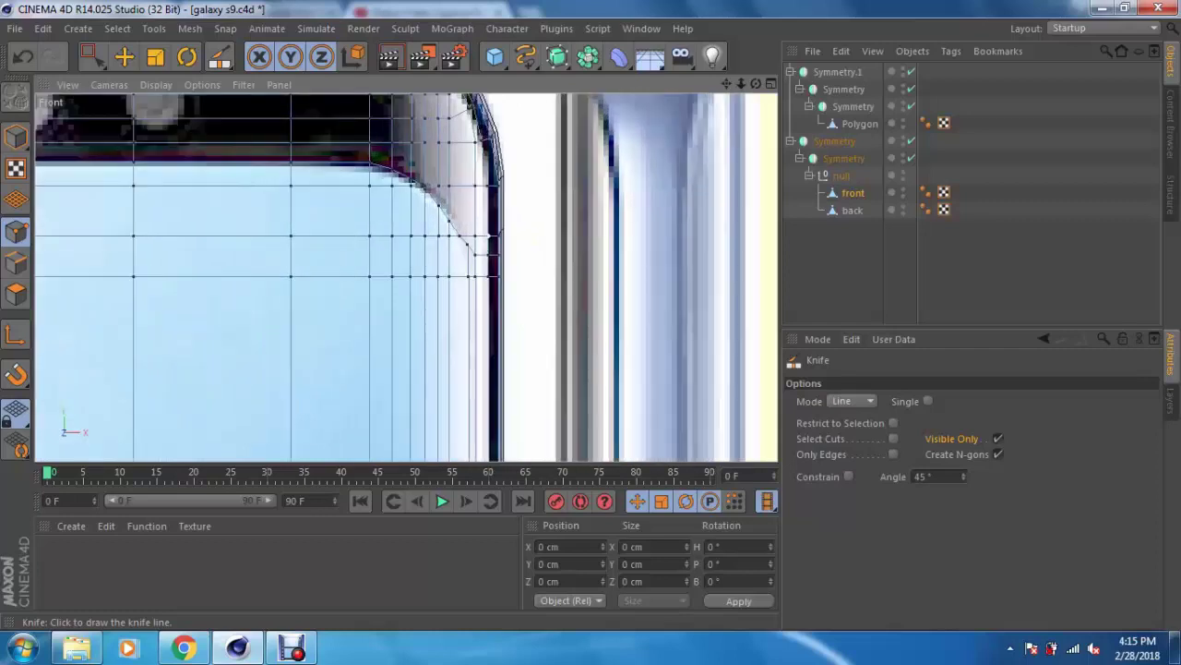
scroll(446, 274, "up", 1)
scroll(446, 273, "up", 1)
scroll(446, 273, "up", 1)
scroll(446, 273, "up", 1)
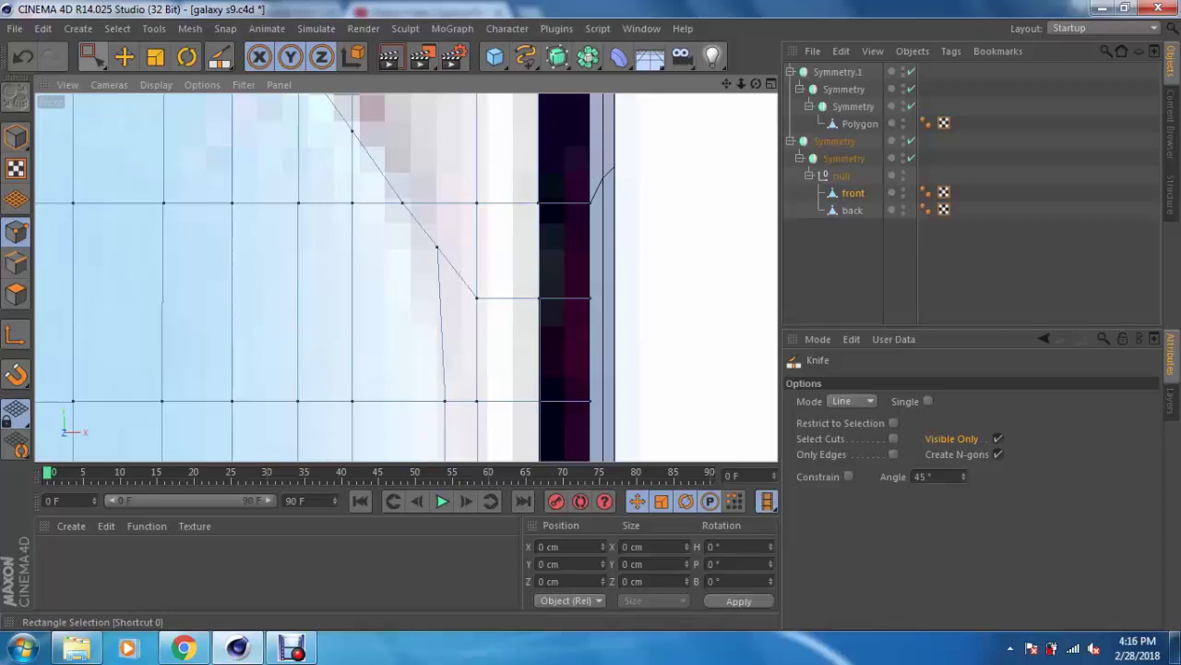
Step: Move the corner vertex down and nudge the next vertex up onto the curve
left_click(92, 57)
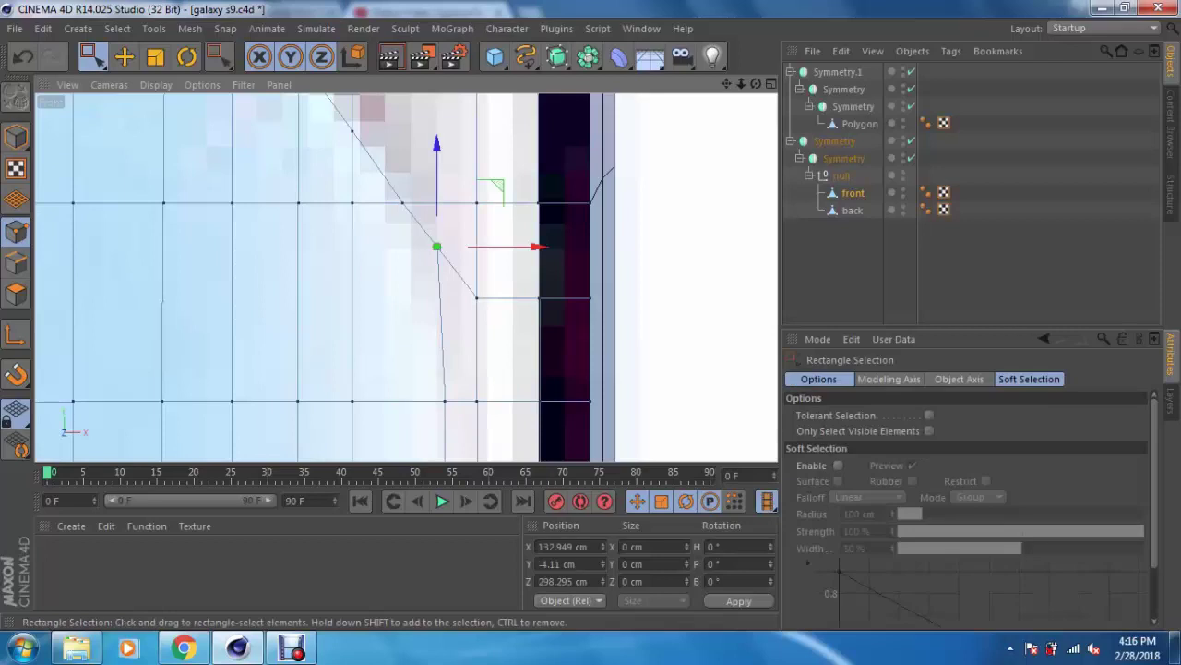
left_click_drag(436, 247, 428, 263)
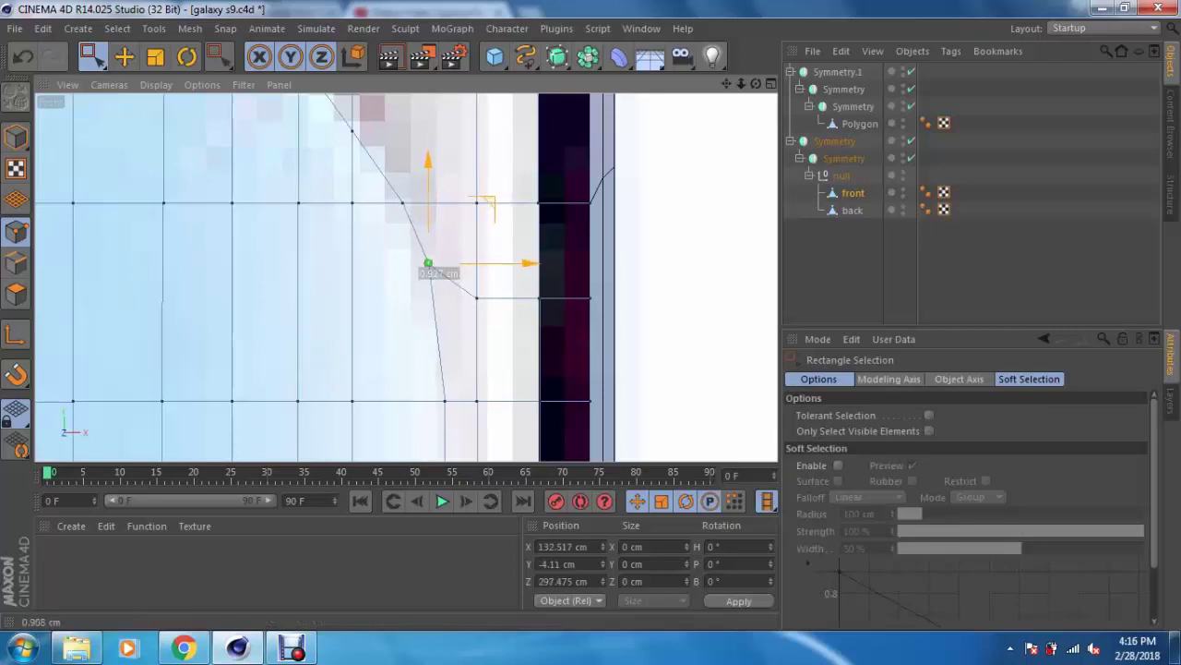
left_click_drag(428, 263, 427, 263)
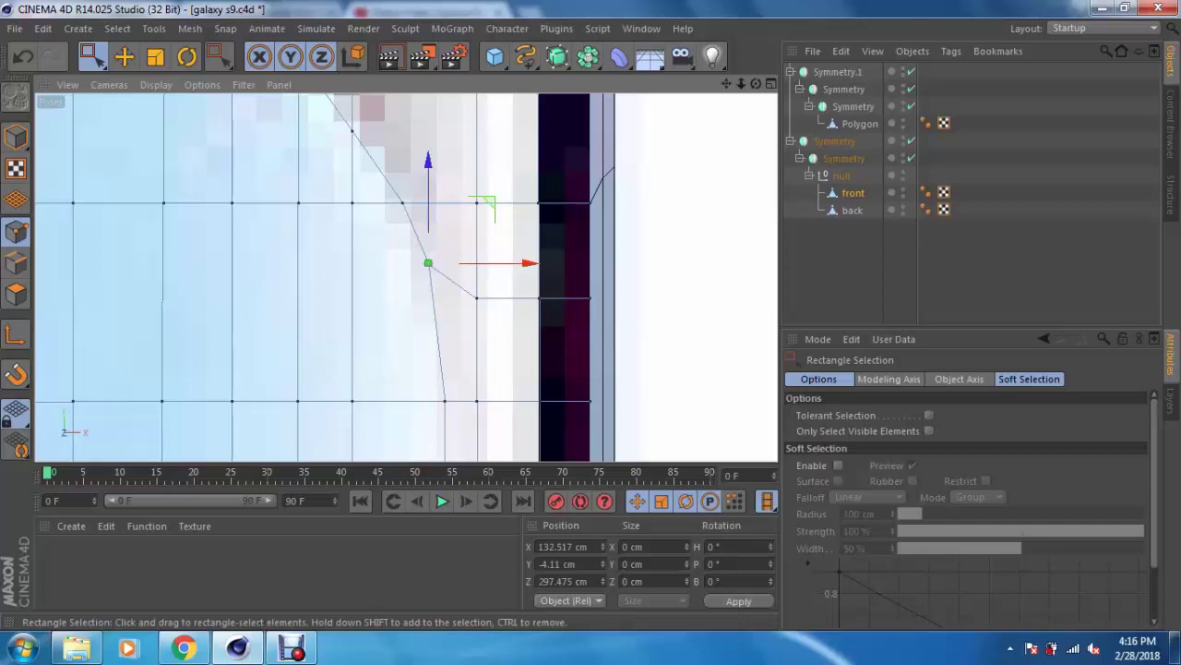
scroll(328, 305, "down", 1)
scroll(327, 305, "down", 1)
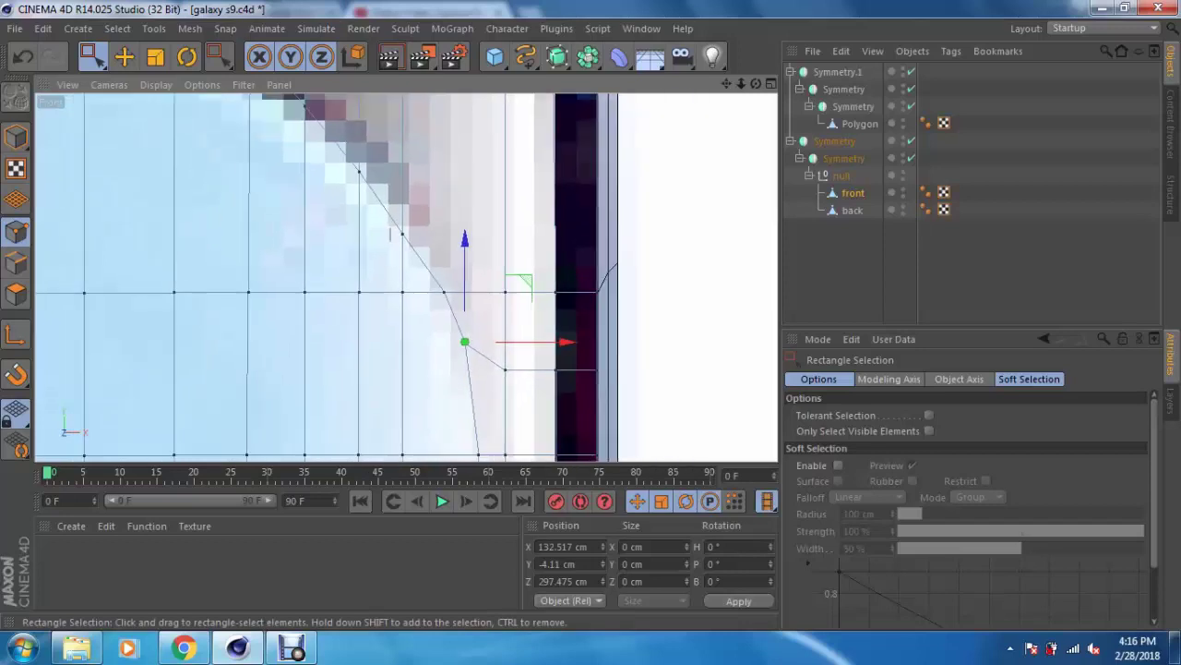
left_click(402, 233)
scroll(402, 233, "up", 1)
left_click_drag(402, 147, 402, 142)
middle_click_drag(402, 142, 439, 221, "alt")
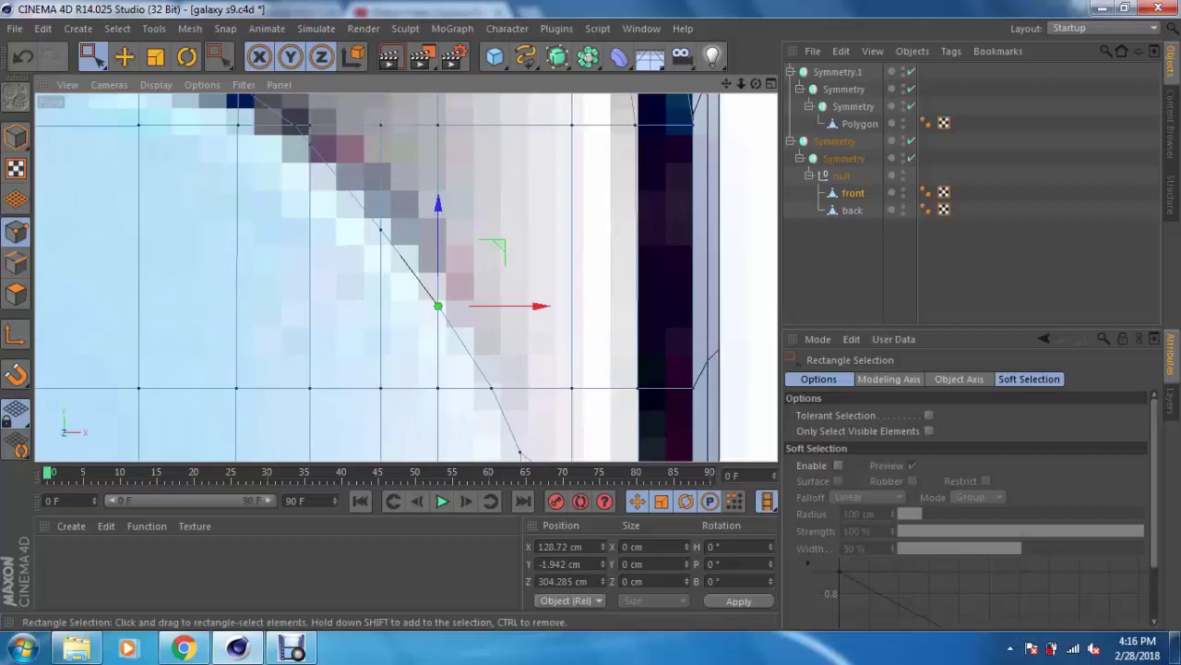
Step: Slide the lower diagonal vertex left, select the top curve vertex, then switch to Polygon Live Selection
left_click(492, 387)
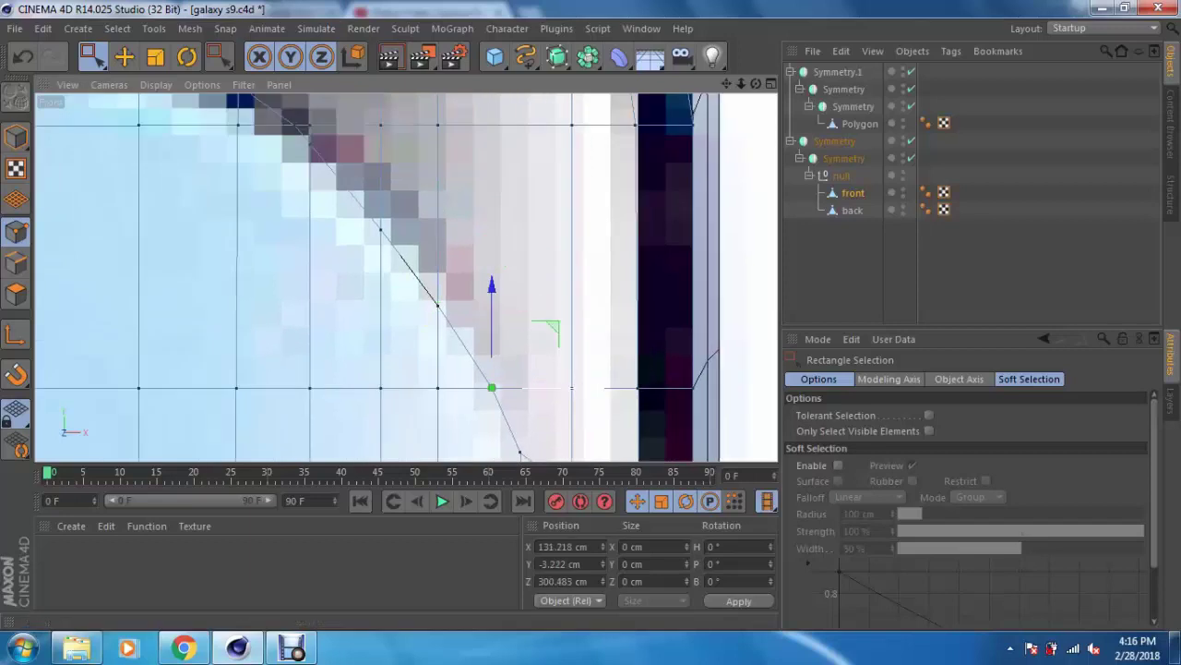
left_click_drag(491, 388, 487, 387)
scroll(284, 270, "down", 1)
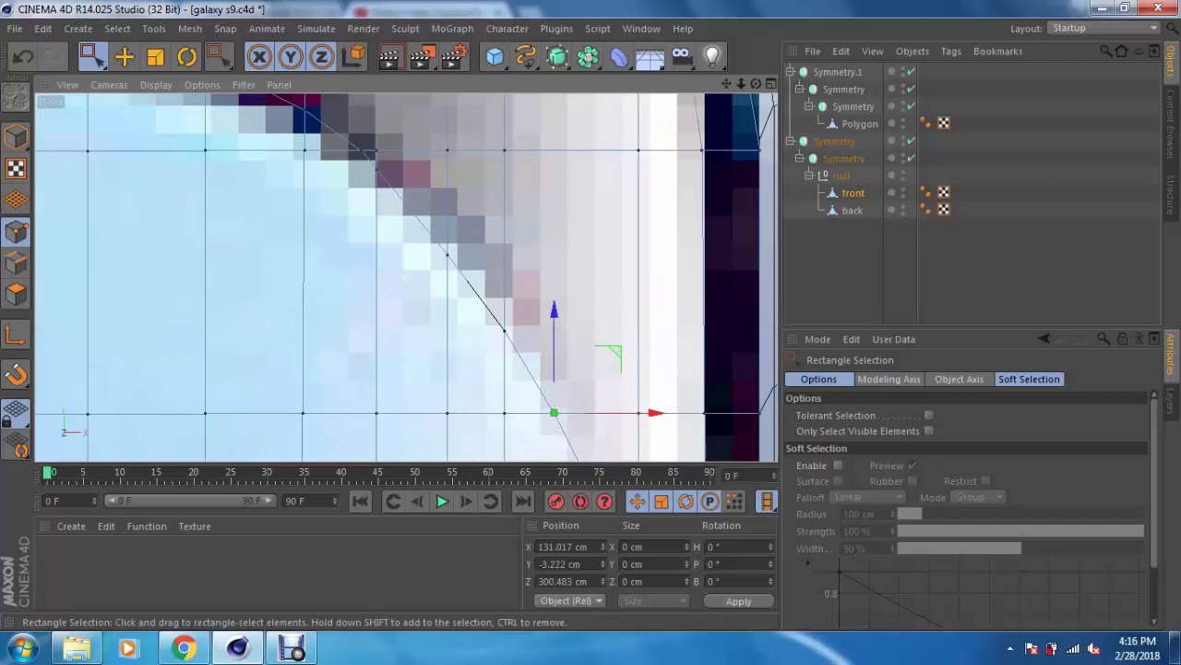
scroll(284, 270, "down", 1)
middle_click_drag(203, 217, 406, 276, "alt")
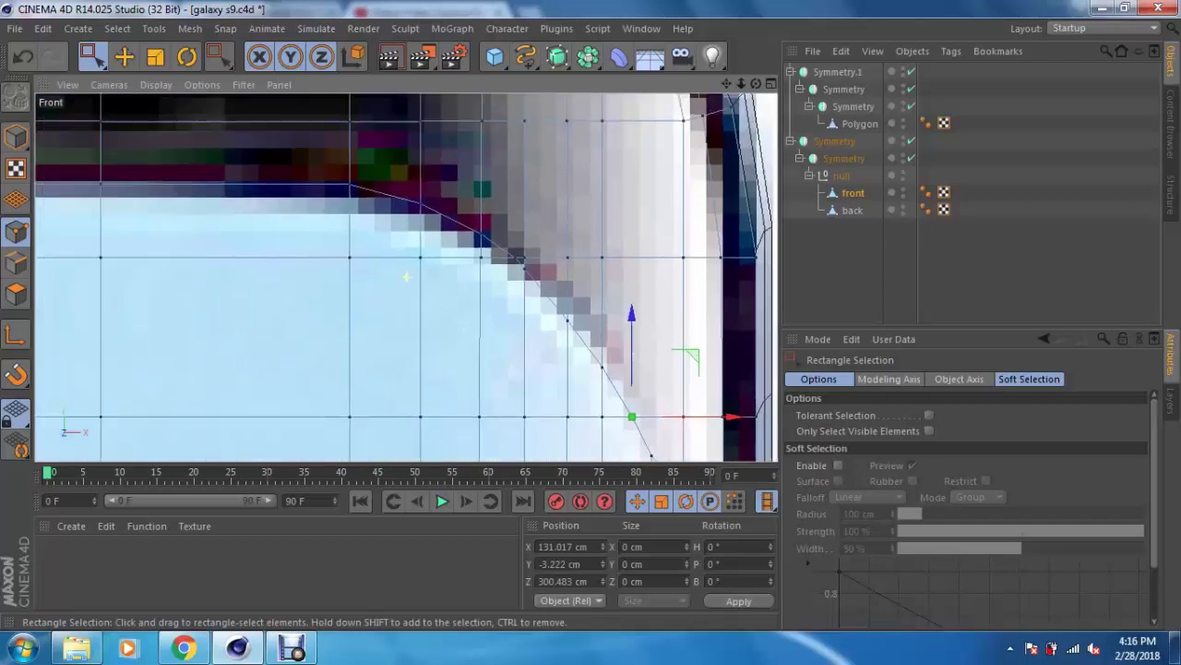
scroll(380, 209, "up", 1)
left_click(363, 172)
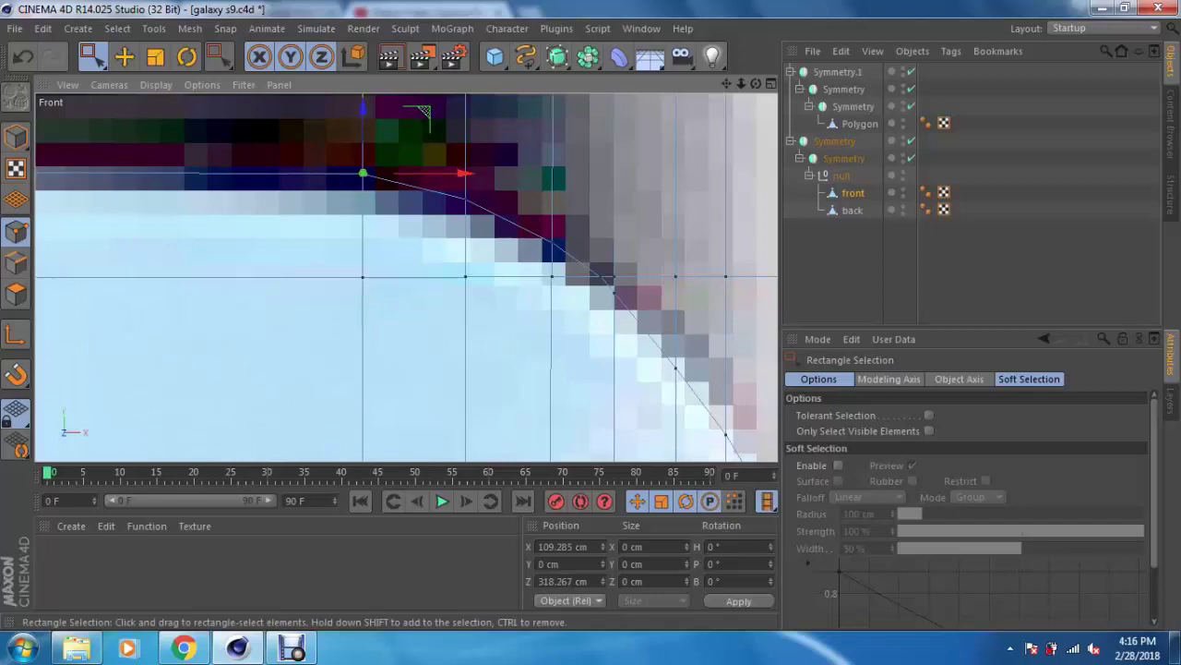
scroll(281, 264, "down", 1)
scroll(280, 264, "down", 2)
scroll(280, 264, "down", 1)
scroll(281, 264, "down", 1)
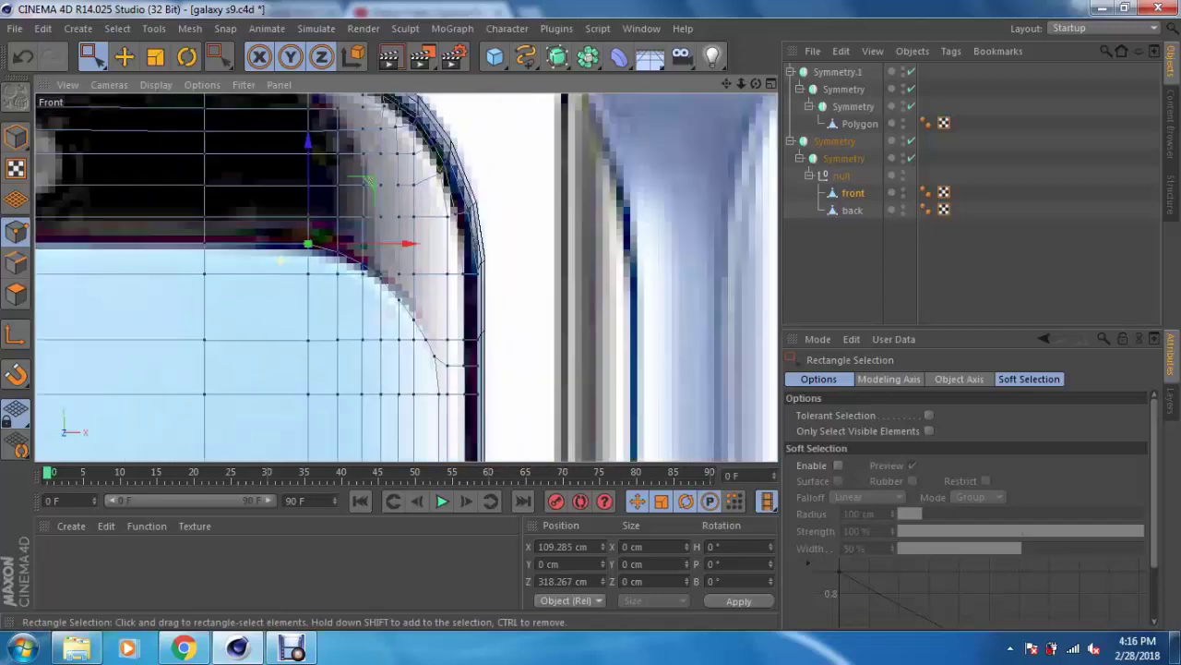
scroll(406, 277, "down", 1)
scroll(406, 277, "down", 1)
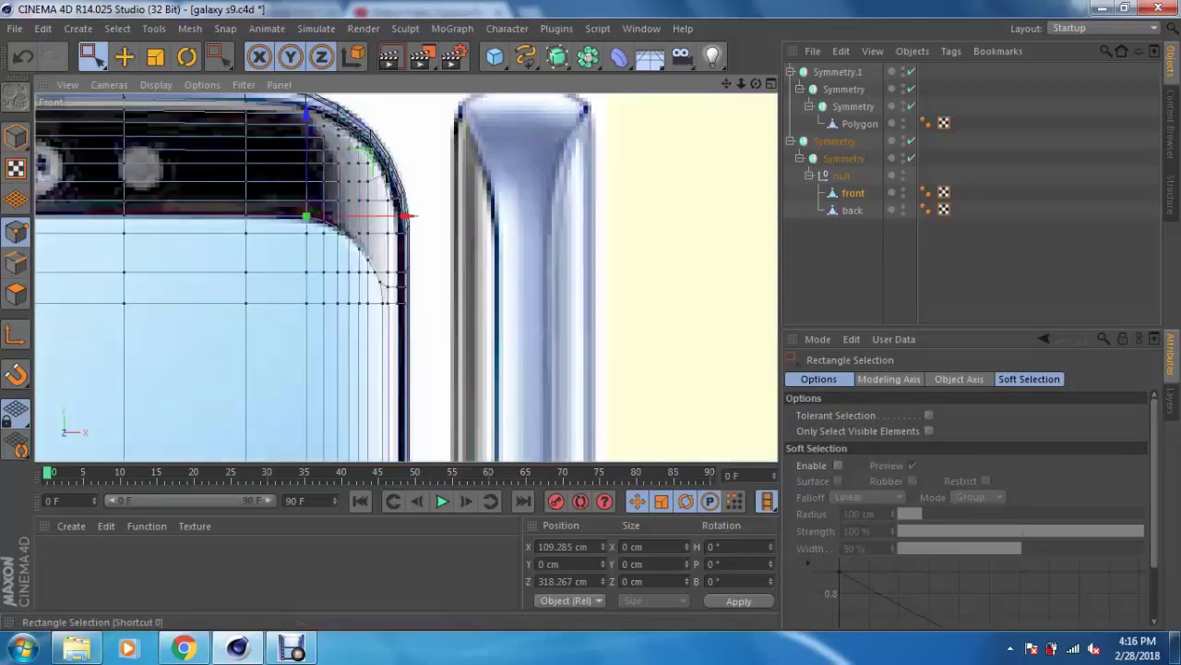
left_click(15, 294)
left_click_drag(92, 56, 176, 81)
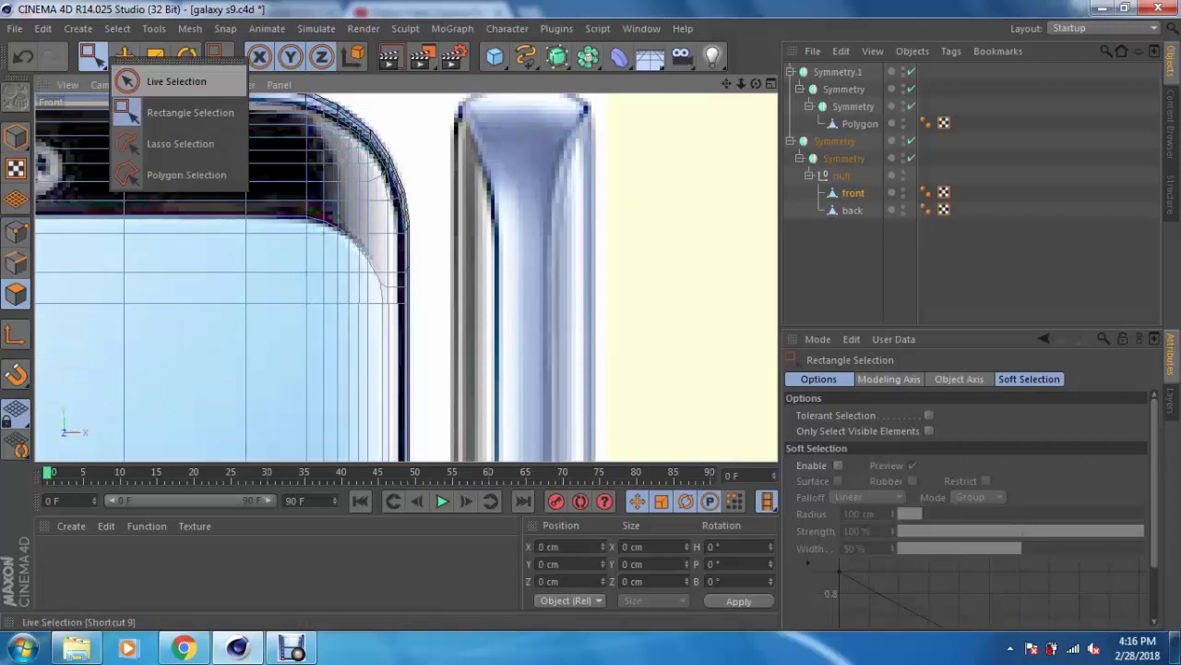
Step: Add the screen's top-right polygons and those down its right edge to the selection
scroll(406, 277, "up", 2)
scroll(405, 276, "down", 2)
scroll(397, 254, "down", 1)
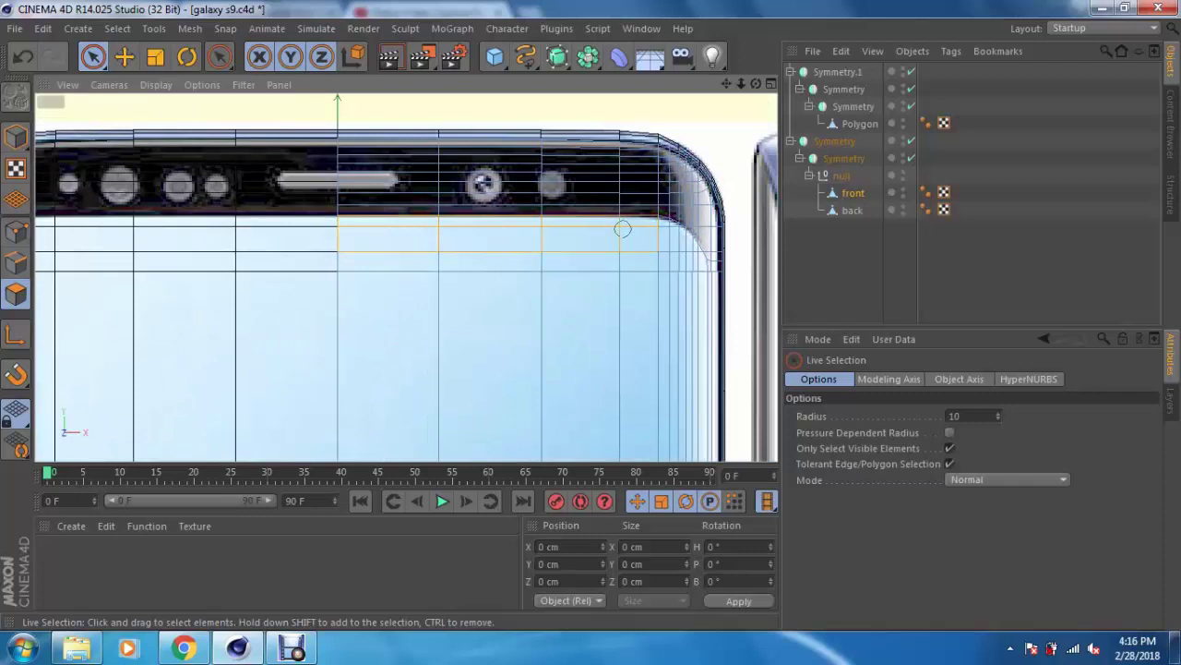
scroll(698, 231, "up", 1)
scroll(697, 231, "up", 1)
scroll(698, 232, "up", 1)
scroll(697, 234, "up", 1)
scroll(698, 233, "up", 1)
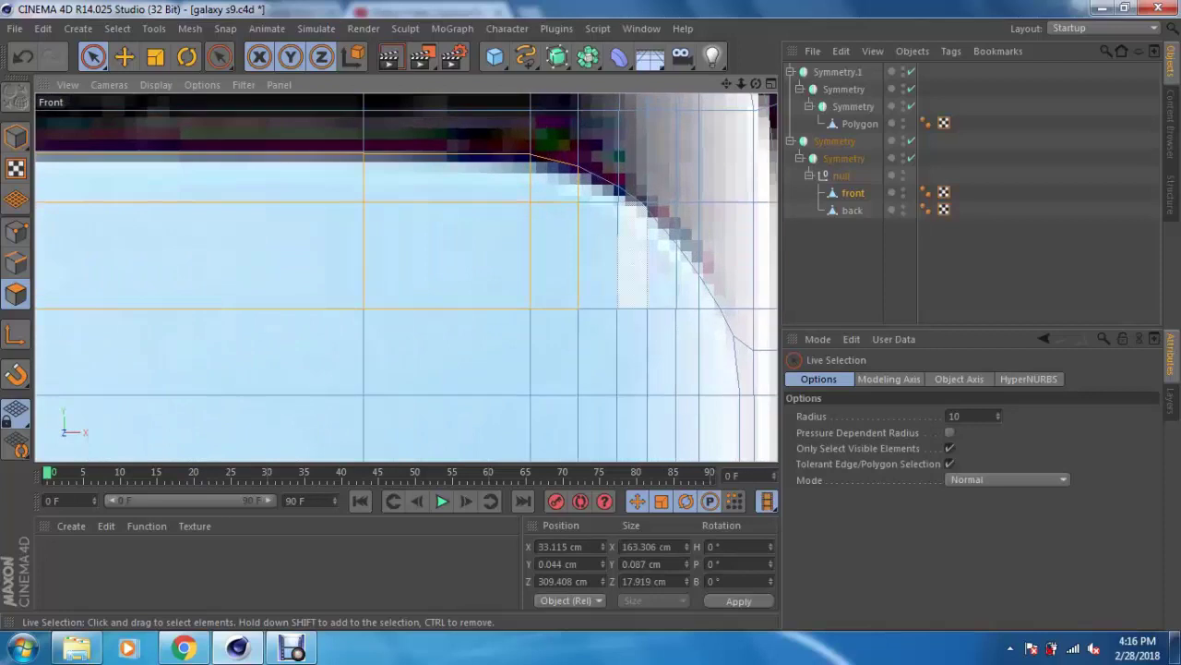
scroll(503, 284, "up", 1)
scroll(497, 287, "up", 1)
left_click_drag(396, 222, 360, 210, "shift")
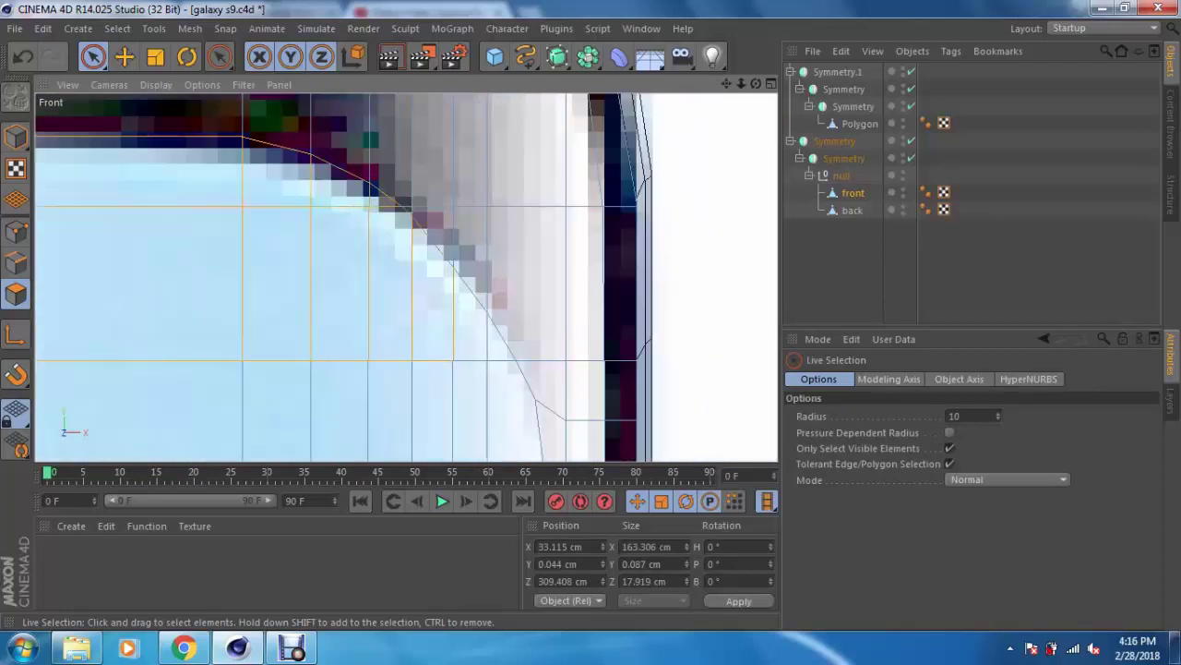
left_click_drag(268, 415, 360, 415, "shift")
middle_click_drag(415, 369, 382, 161, "alt")
mouse_move(397, 369)
left_mouse_down("shift")
mouse_move(433, 433)
mouse_move(483, 303)
left_mouse_up("shift")
Step: Further down the screen edge, add the remaining polygons, including the large screen polygon
scroll(337, 226, "down", 2)
scroll(338, 226, "down", 2)
scroll(338, 226, "down", 2)
scroll(338, 226, "down", 2)
scroll(338, 226, "down", 1)
scroll(337, 226, "down", 2)
middle_click_drag(338, 226, 353, 407, "alt")
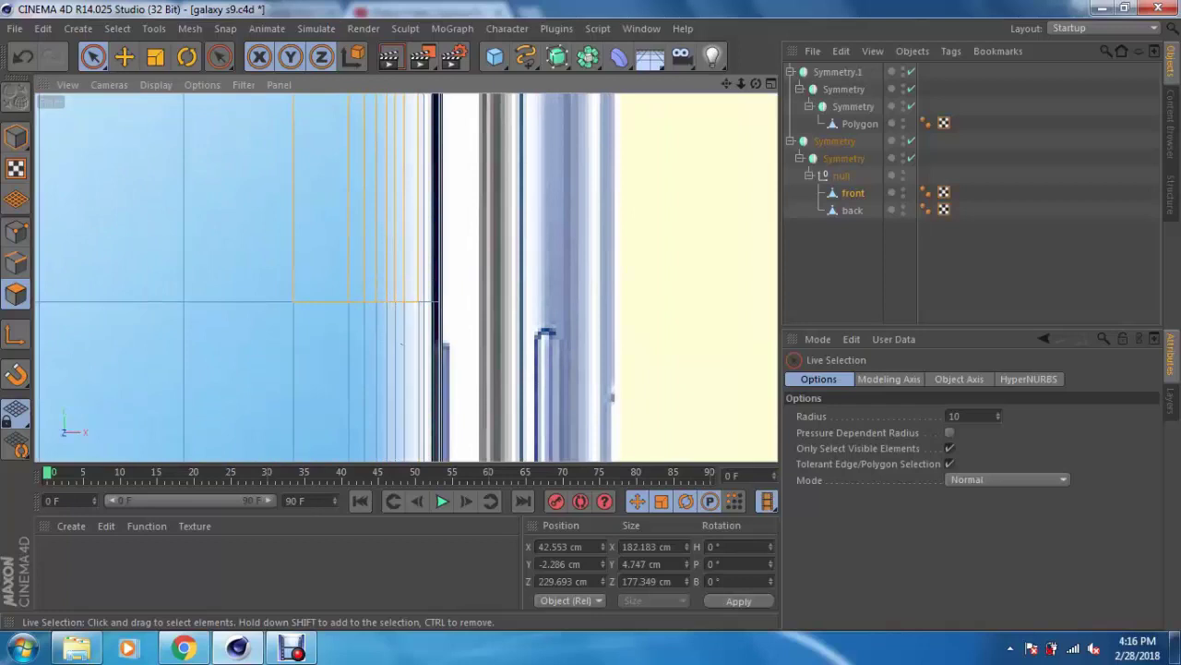
left_click(192, 292)
scroll(404, 277, "up", 3)
scroll(406, 276, "up", 3)
left_click(205, 318)
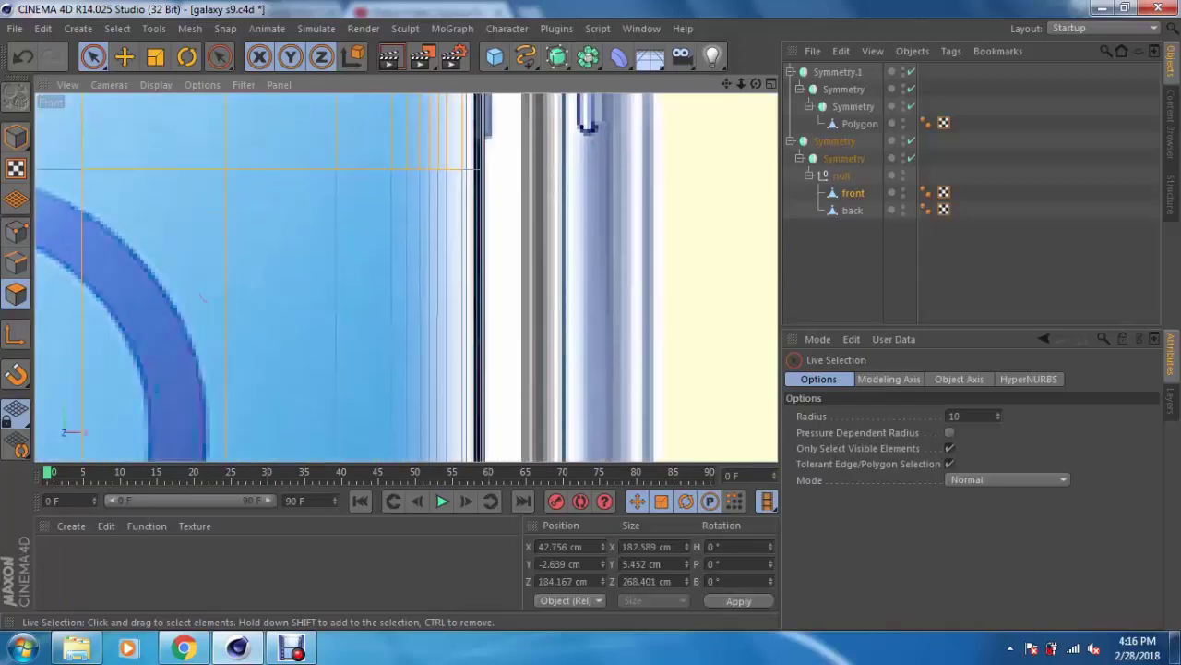
scroll(451, 292, "up", 2)
scroll(451, 292, "up", 1)
scroll(451, 293, "up", 2)
scroll(462, 230, "up", 1)
scroll(461, 230, "up", 1)
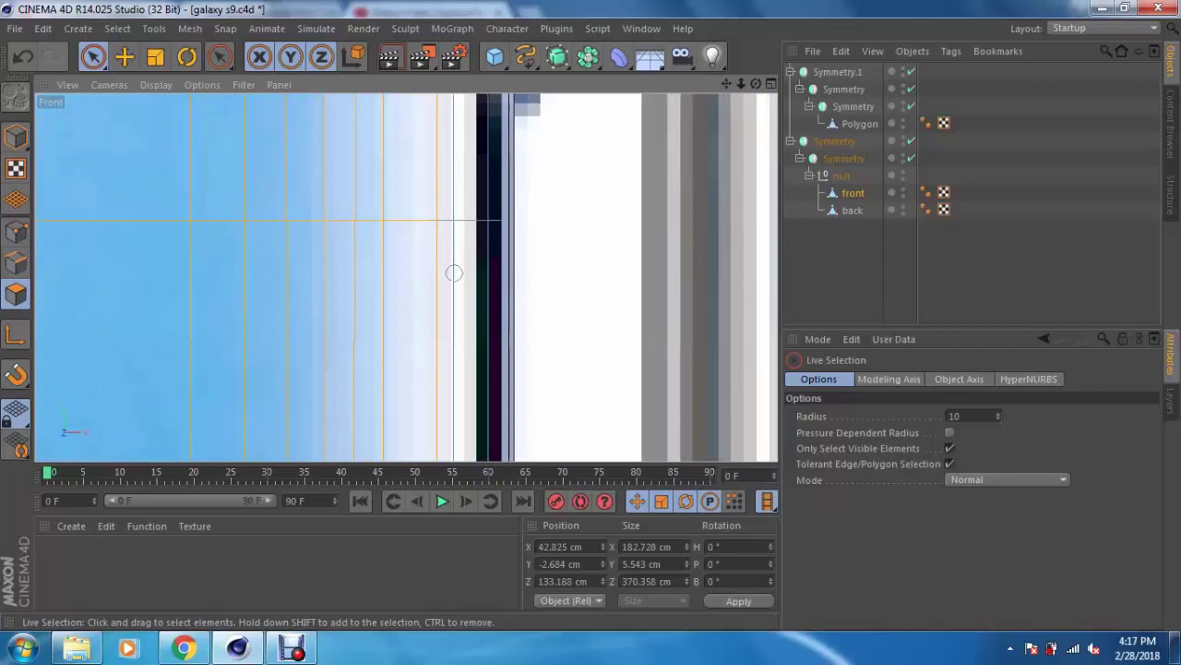
Step: Add the remaining front-panel polygons and edge strip to the screen selection in Perspective view
middle_click_drag(455, 271, 406, 277)
scroll(406, 276, "down", 1)
scroll(477, 330, "down", 1)
scroll(477, 330, "down", 1)
scroll(215, 356, "down", 2)
left_click(323, 332)
middle_click(323, 333)
middle_click(230, 203)
left_click(312, 329)
mouse_move(312, 329)
left_mouse_down("alt")
mouse_move(527, 311)
mouse_move(251, 352)
left_mouse_up("alt")
scroll(422, 274, "down", 2)
scroll(421, 274, "down", 3)
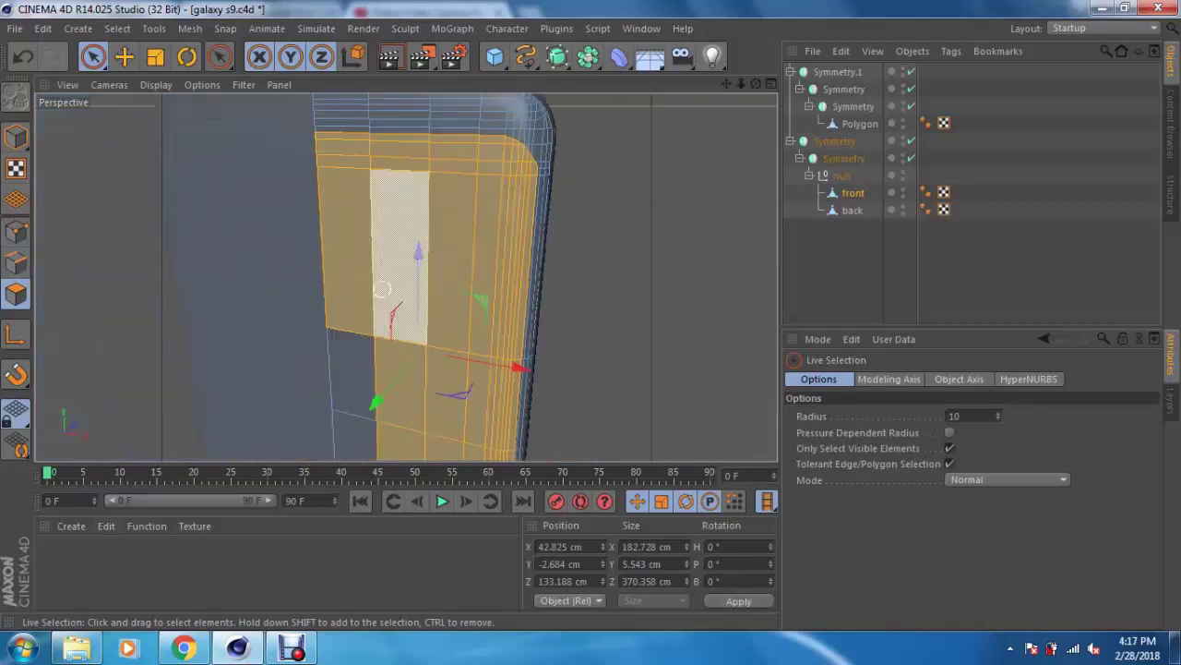
mouse_move(422, 274)
left_mouse_down("alt")
mouse_move(421, 203)
mouse_move(410, 266)
left_mouse_up("alt")
scroll(410, 265, "up", 2)
scroll(411, 265, "up", 2)
scroll(411, 265, "up", 2)
scroll(411, 265, "up", 1)
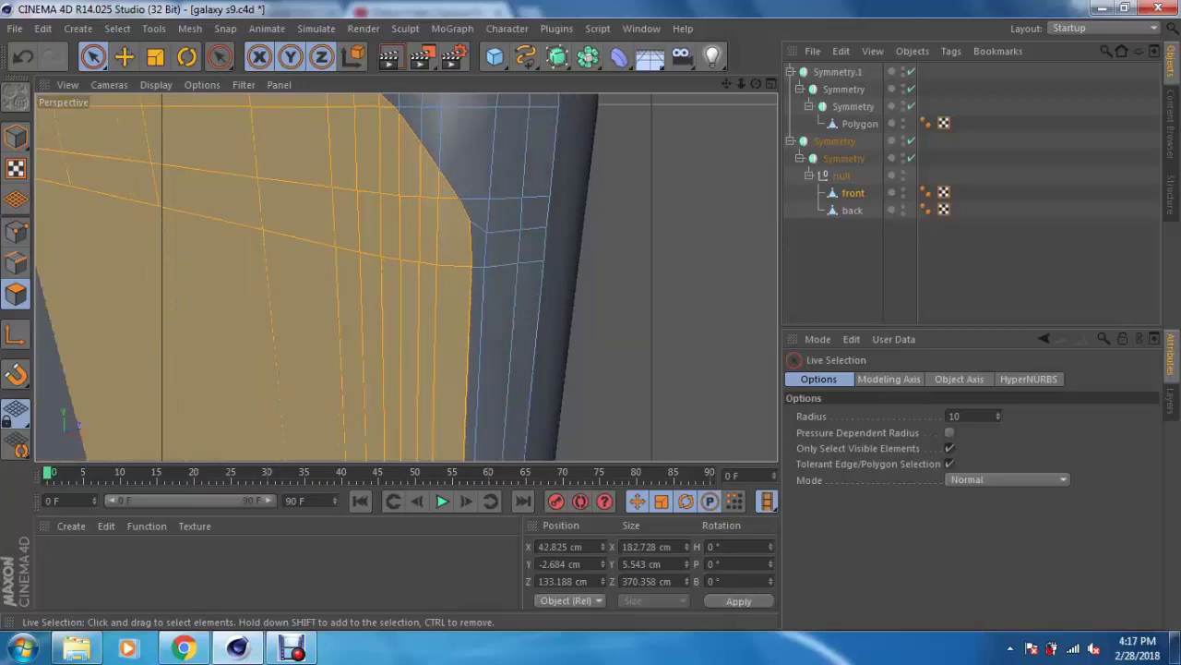
left_click_drag(411, 265, 462, 240, "alt")
scroll(495, 212, "up", 3)
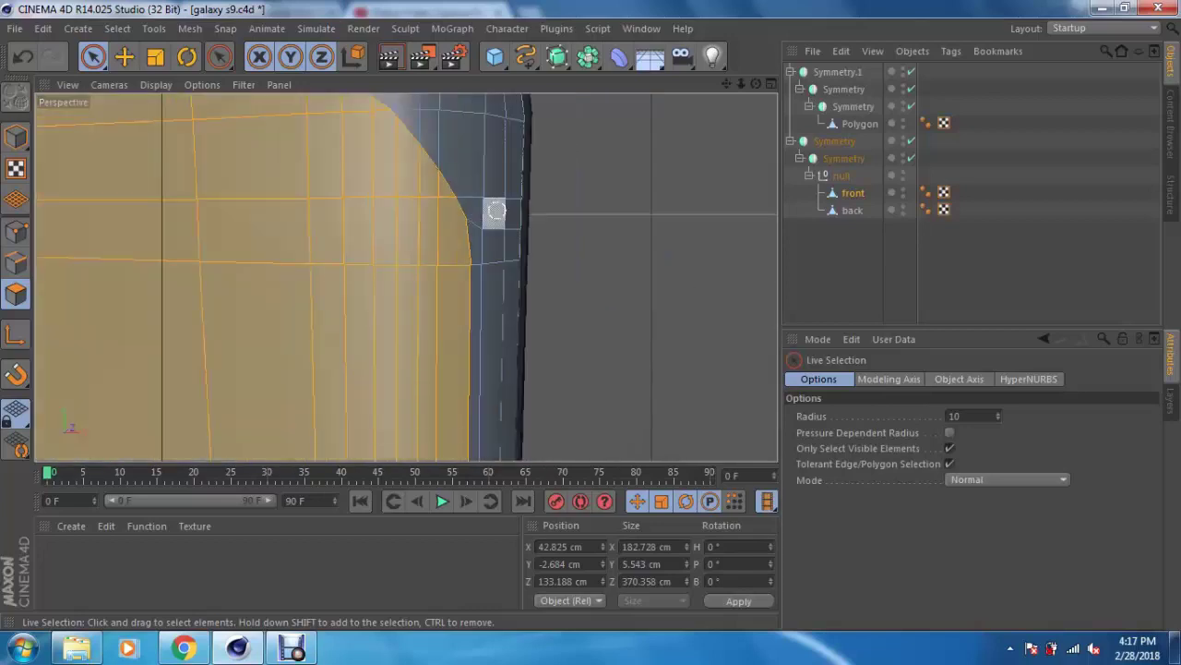
scroll(496, 212, "up", 1)
Step: Switch to Points mode with Rectangle Selection, back in the four-view layout
left_click(16, 231)
left_click(92, 56)
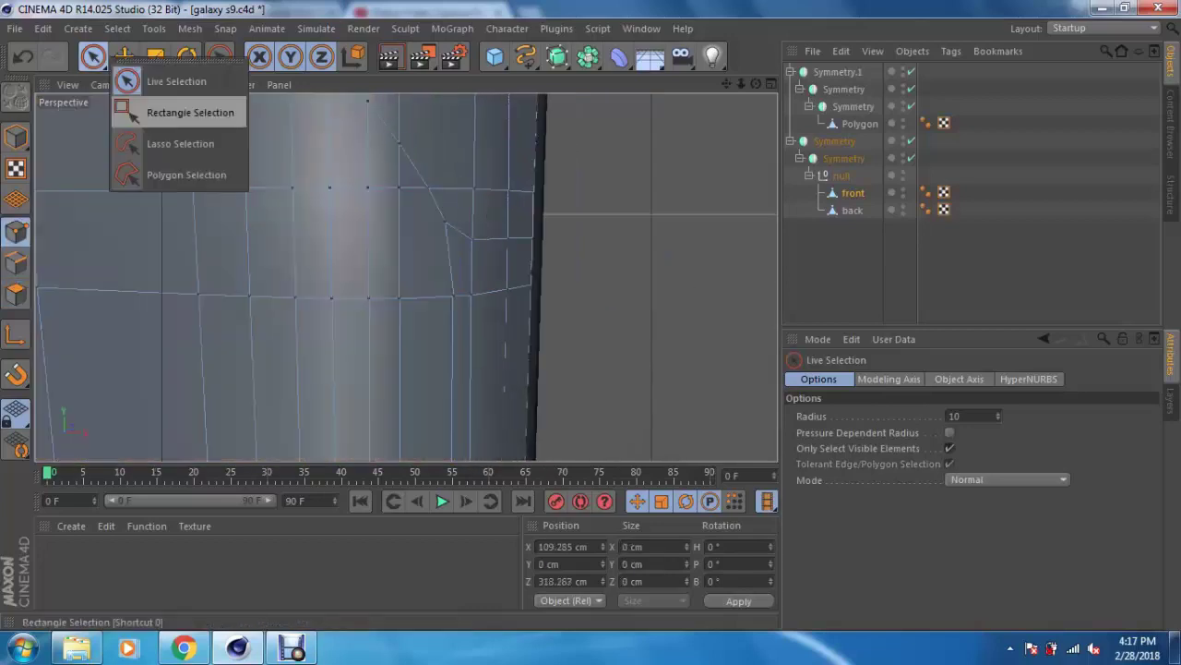
left_click(190, 112)
key("F5")
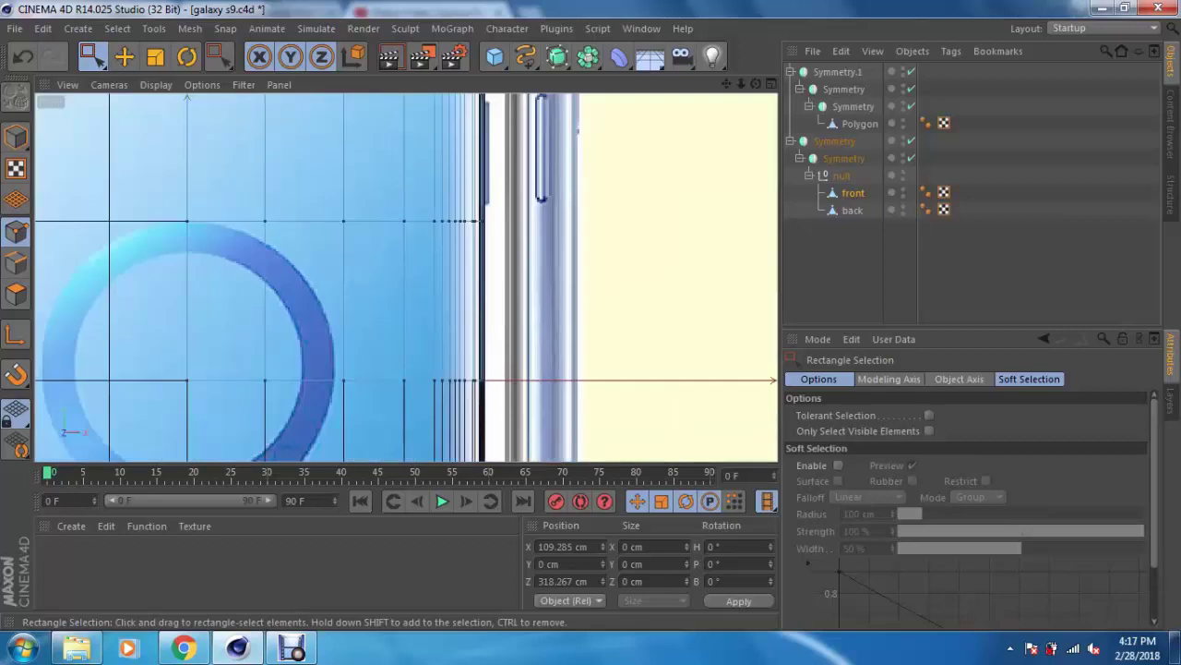
Step: In the enlarged Front view, move the first top-right corner vertices onto the reference curve
middle_click(415, 103)
scroll(415, 104, "up", 2)
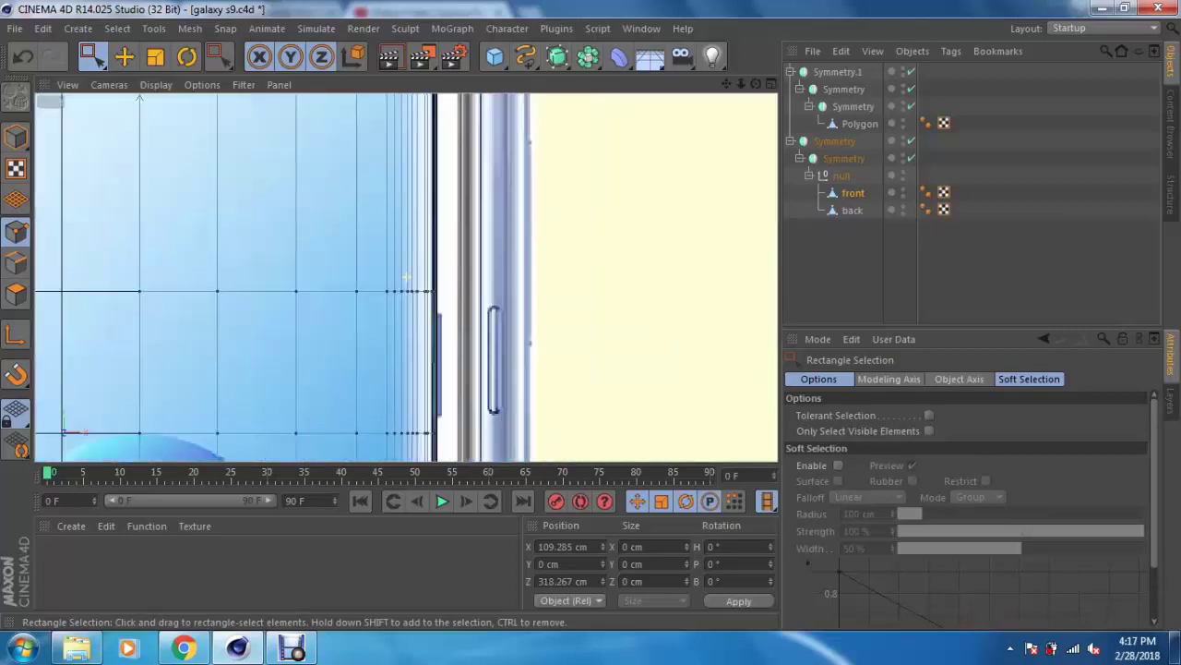
scroll(415, 106, "down", 2)
scroll(407, 181, "up", 1)
scroll(407, 181, "up", 1)
scroll(407, 181, "up", 1)
scroll(415, 194, "up", 1)
scroll(425, 208, "up", 1)
scroll(431, 214, "up", 1)
scroll(433, 214, "up", 2)
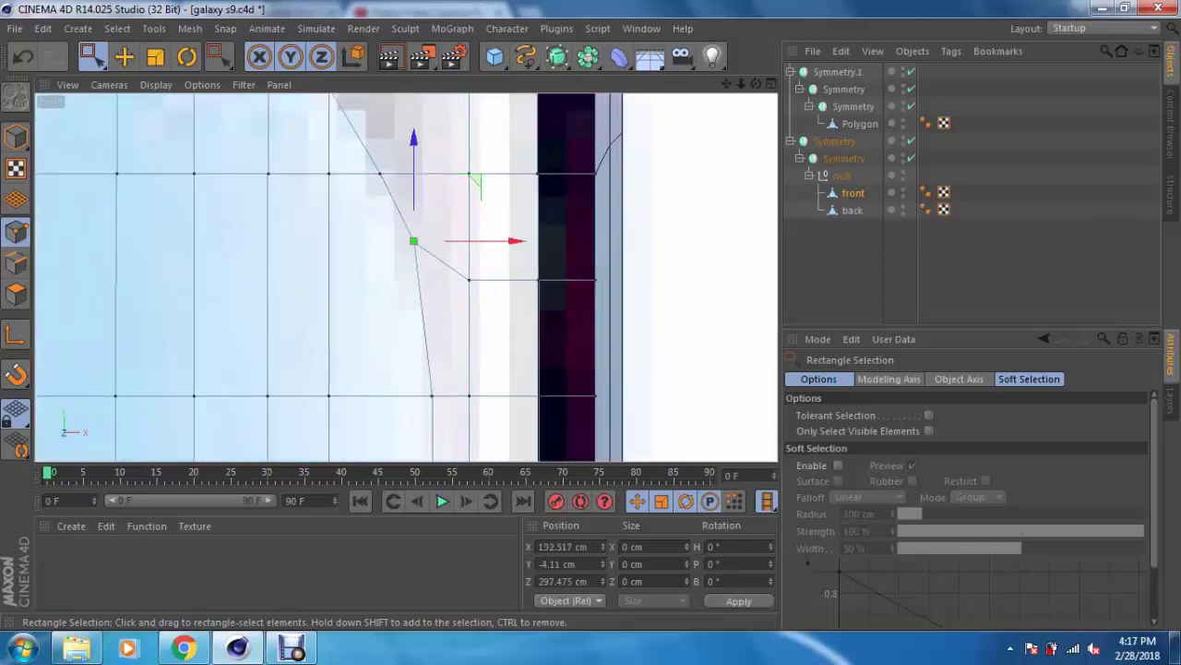
left_click_drag(414, 241, 416, 277)
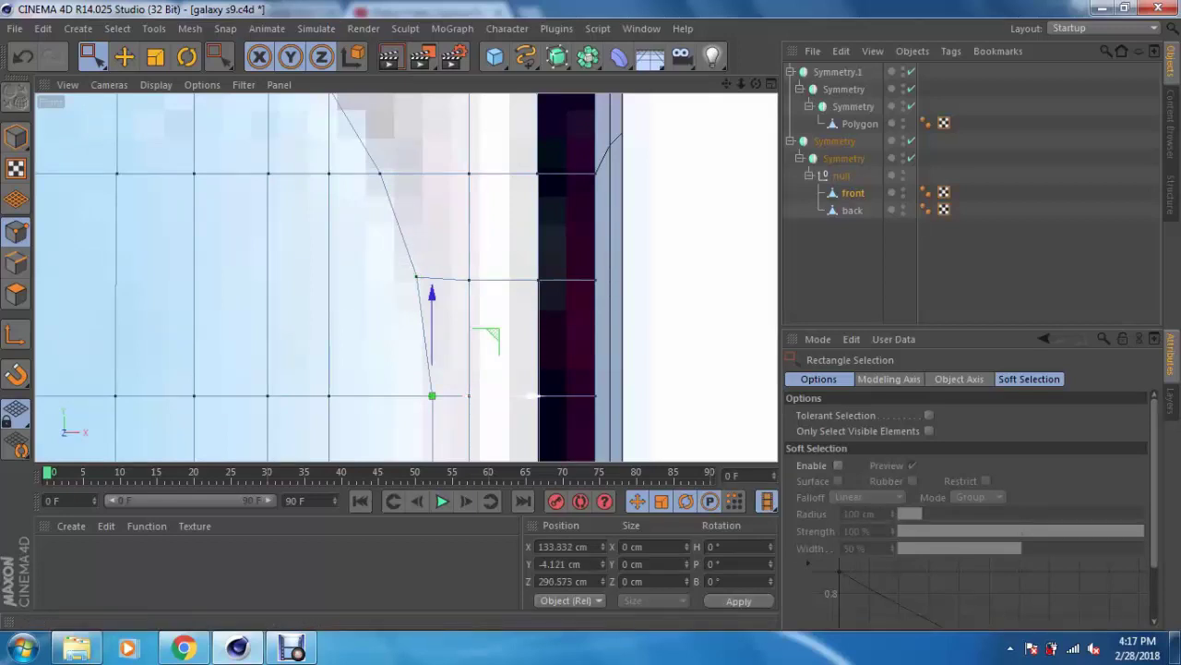
scroll(406, 277, "down", 3)
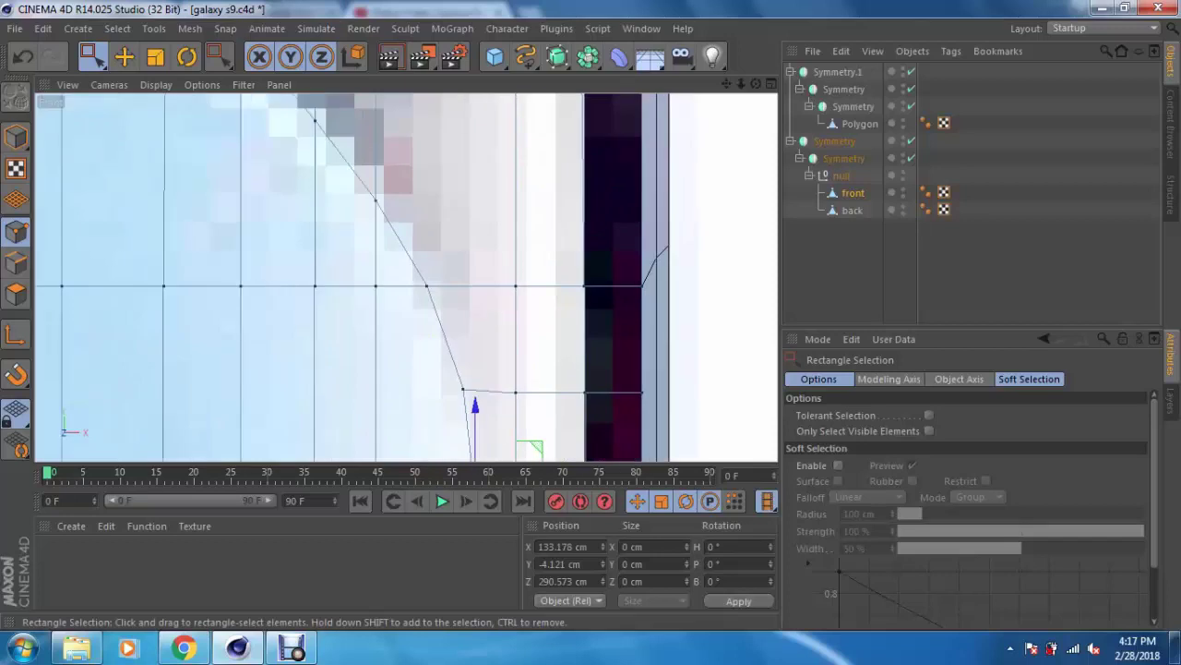
scroll(520, 411, "down", 2)
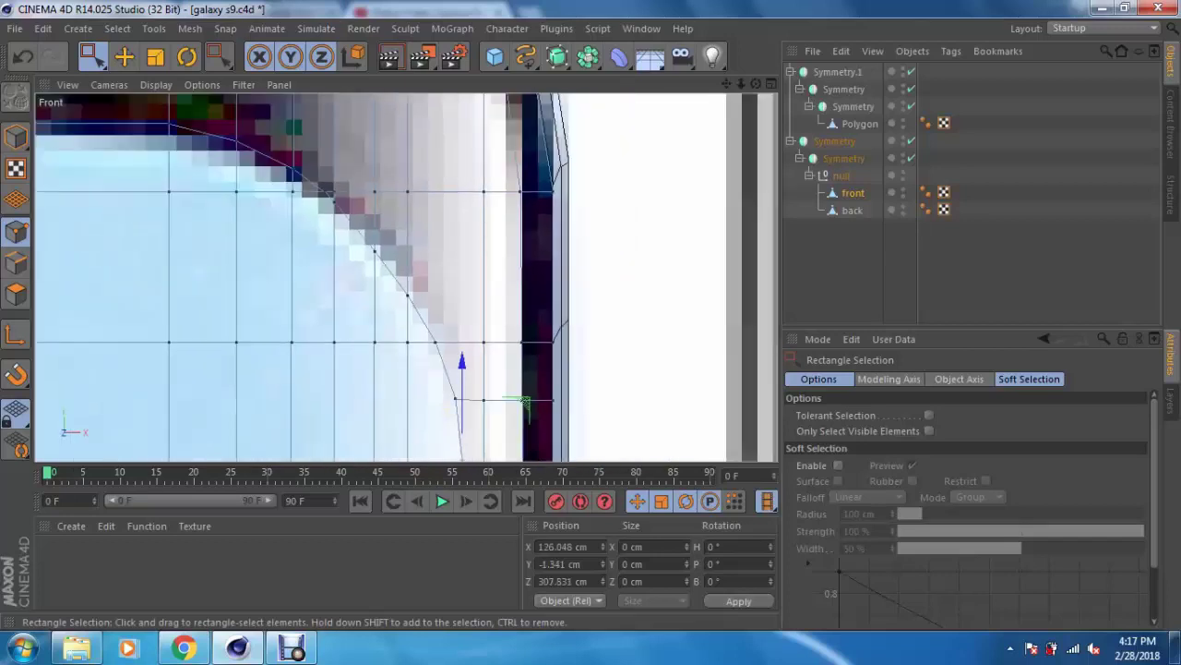
left_click(374, 249)
scroll(374, 249, "up", 2)
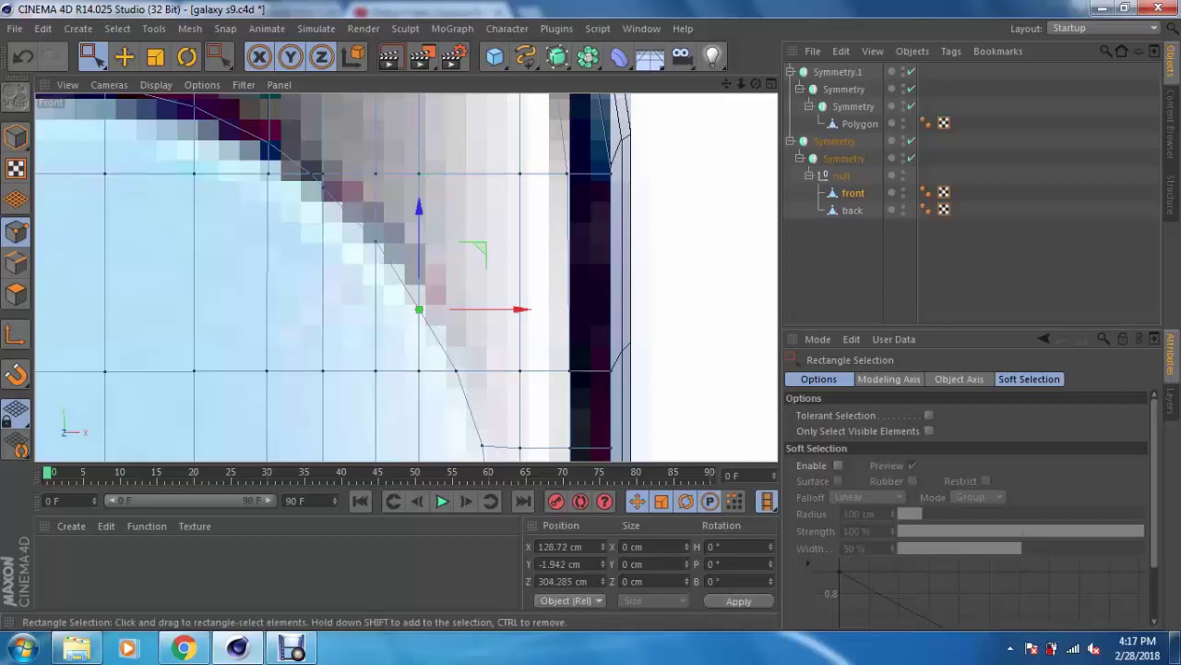
left_click_drag(419, 277, 419, 290)
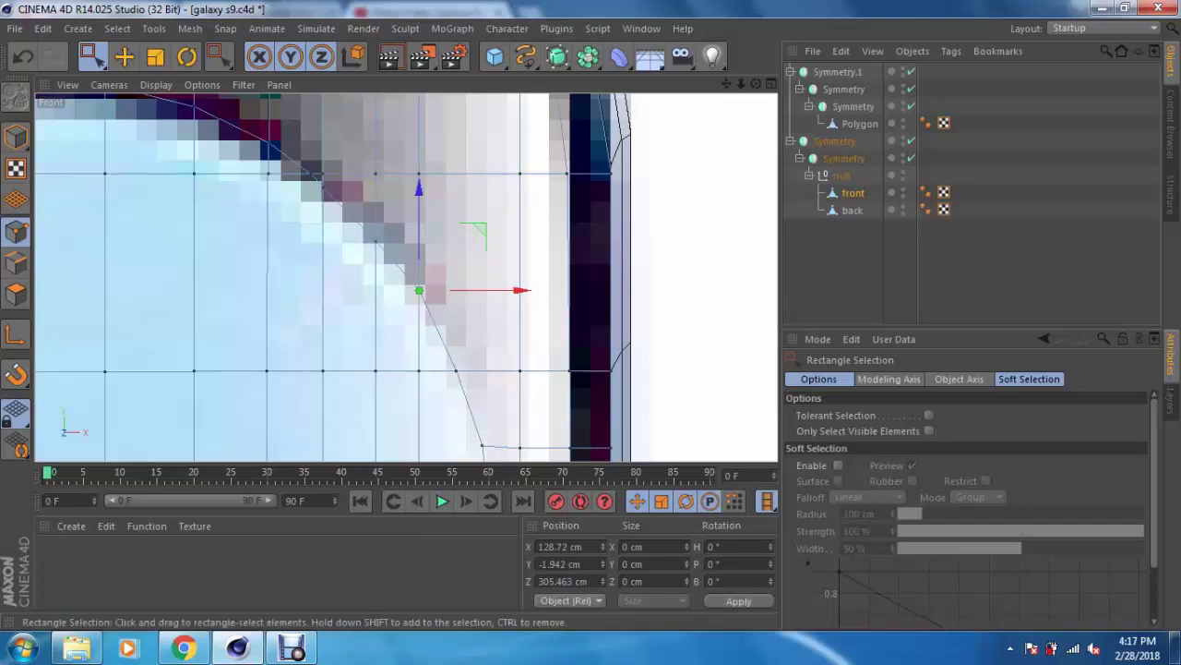
Step: Slide the points along the corner's top edge left onto the reference outline, then select the curve's starting vertex
middle_click_drag(419, 290, 487, 395)
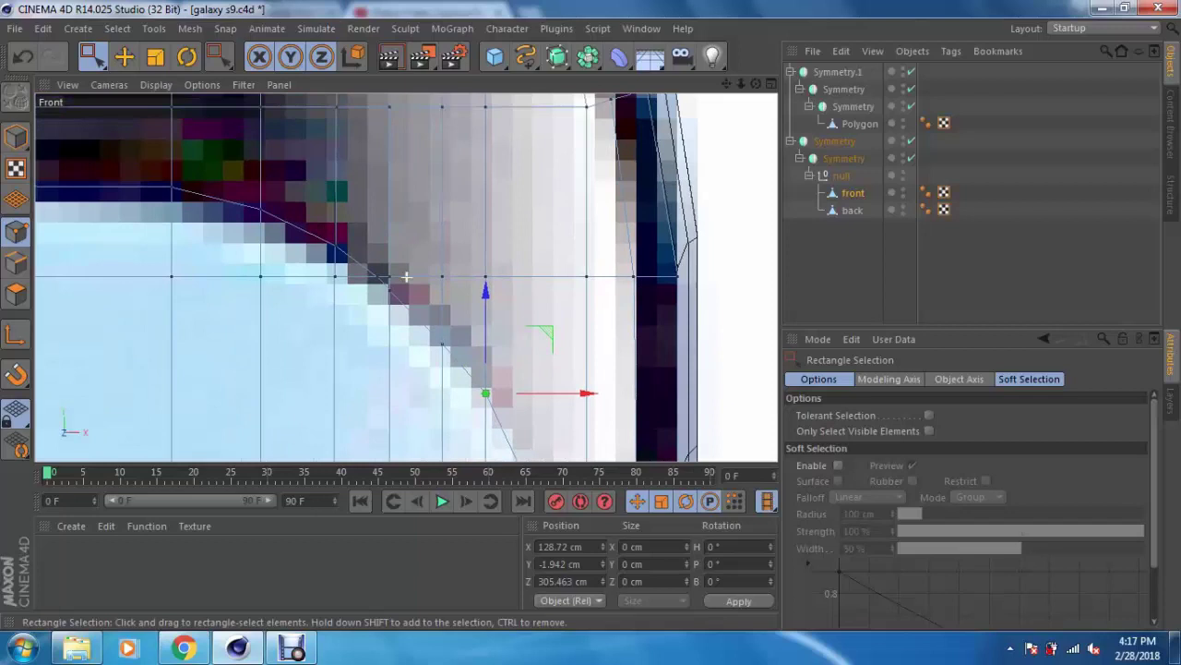
scroll(388, 305, "up", 1)
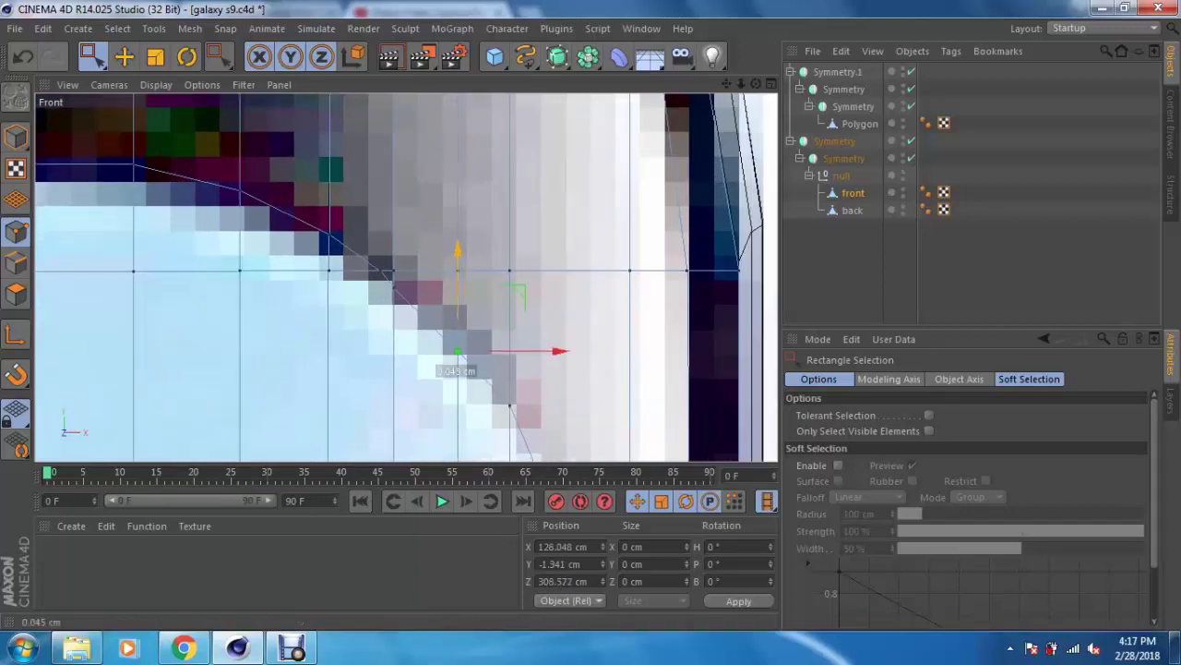
scroll(394, 274, "up", 1)
scroll(394, 274, "up", 1)
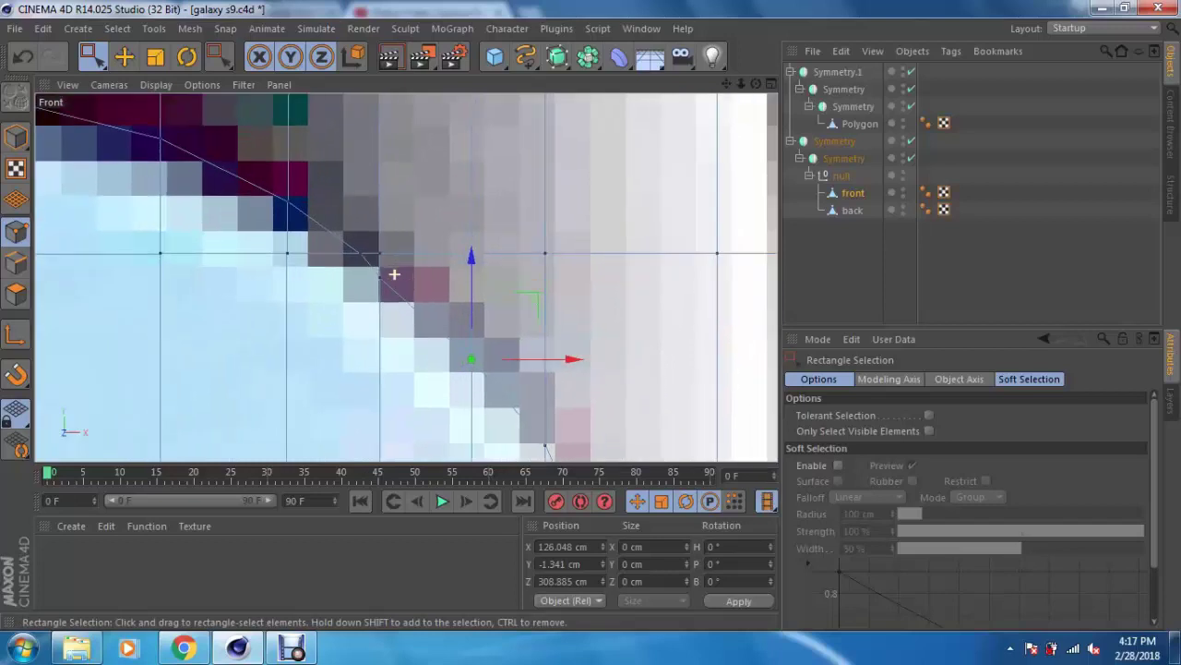
left_click_drag(366, 249, 383, 278)
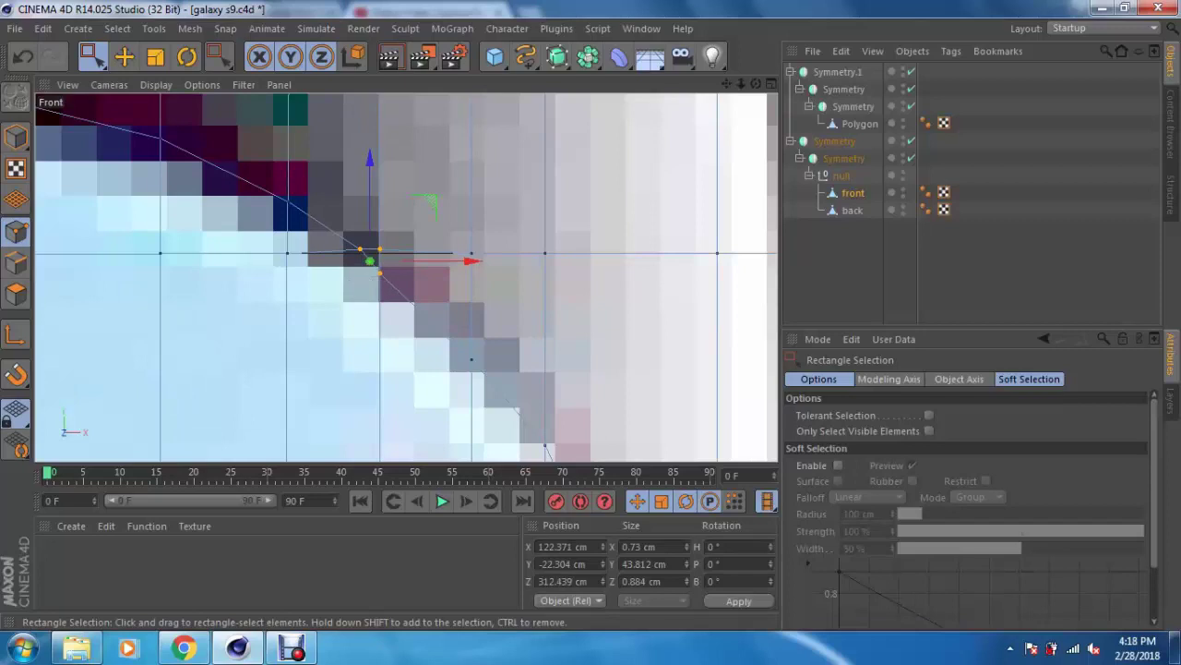
scroll(335, 270, "up", 1)
scroll(335, 270, "up", 1)
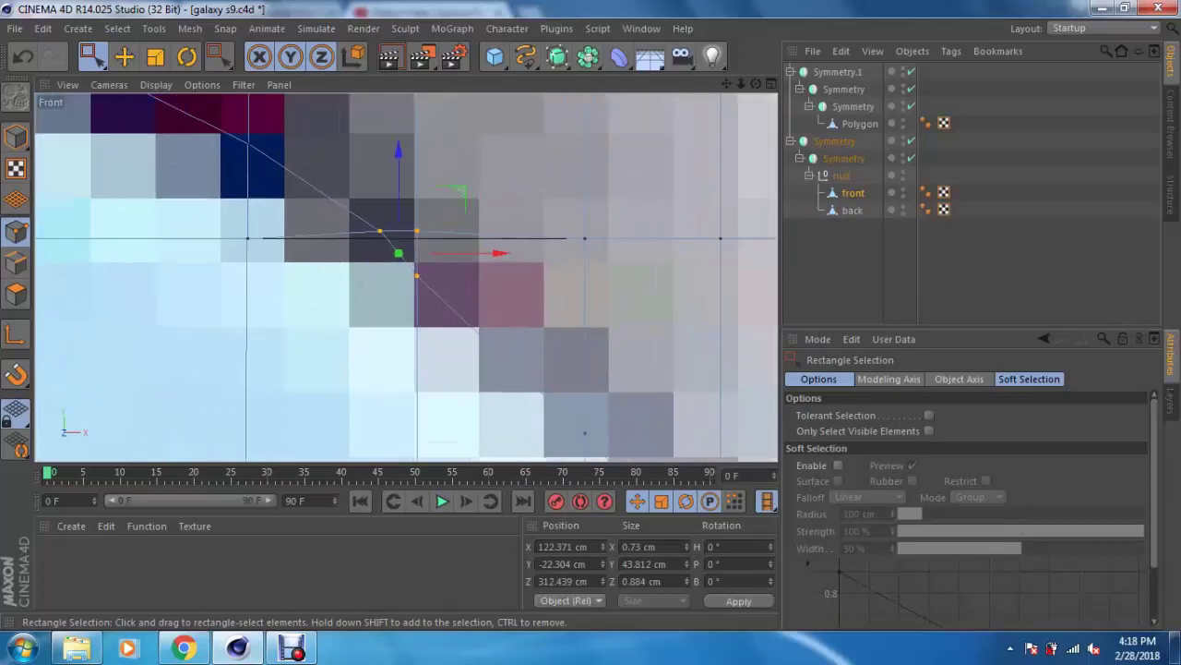
left_click_drag(480, 231, 461, 230)
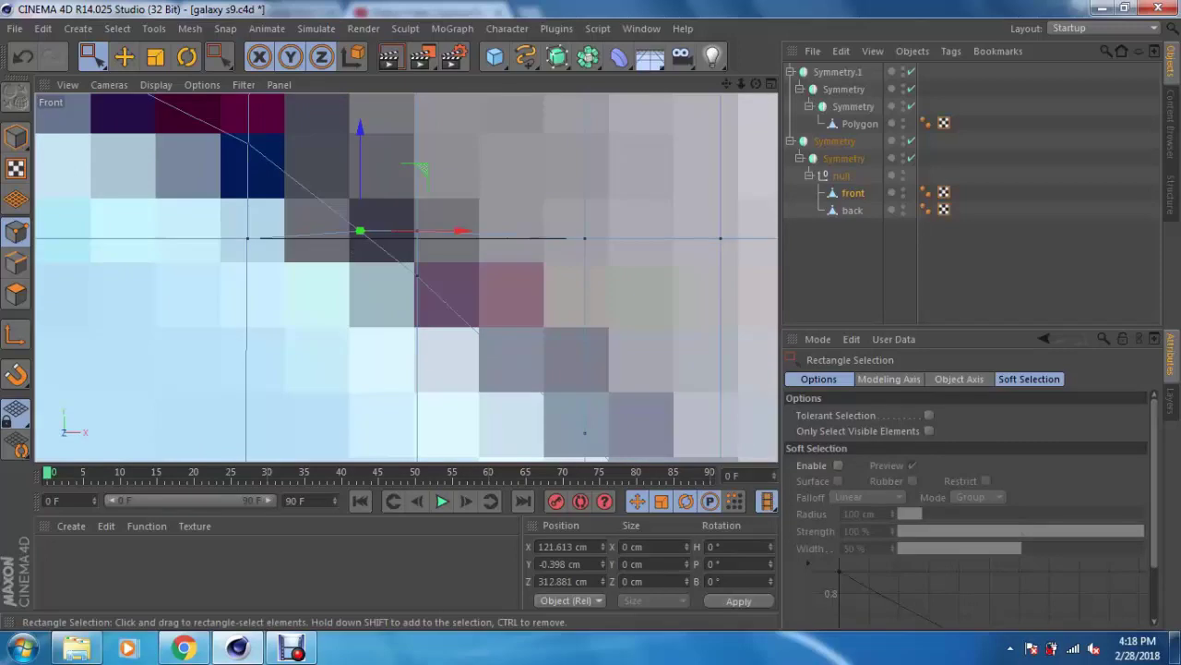
middle_click_drag(351, 183, 406, 276, "alt")
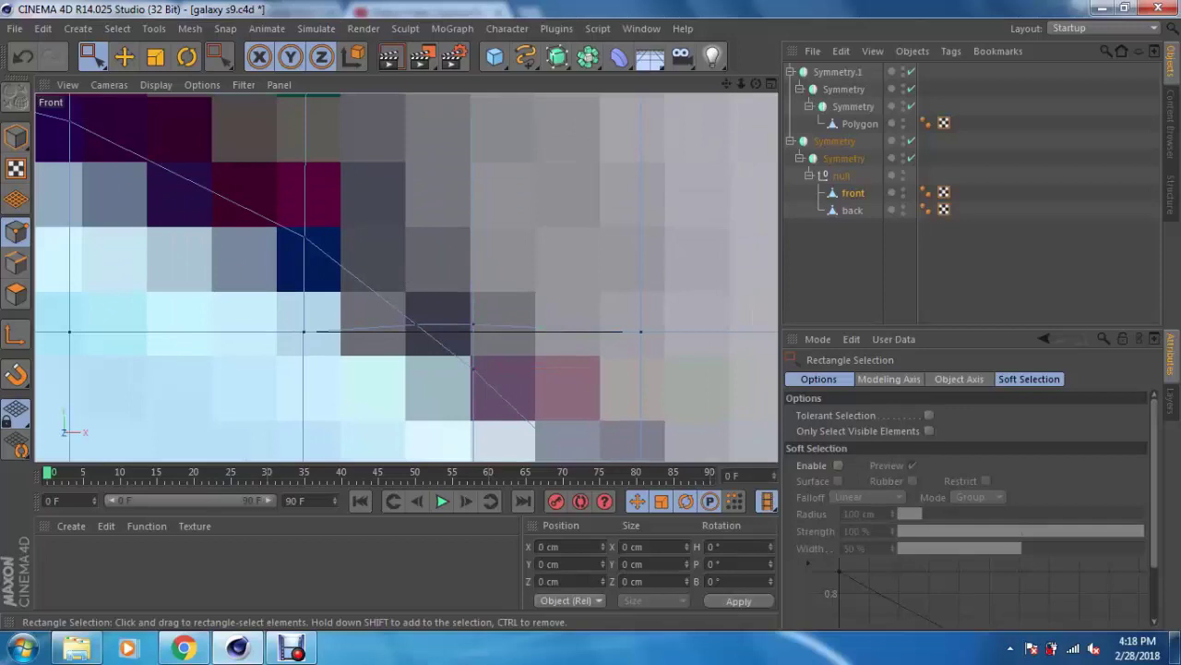
scroll(406, 253, "down", 2)
scroll(406, 253, "down", 2)
scroll(406, 253, "down", 2)
scroll(406, 253, "down", 1)
left_click(266, 210)
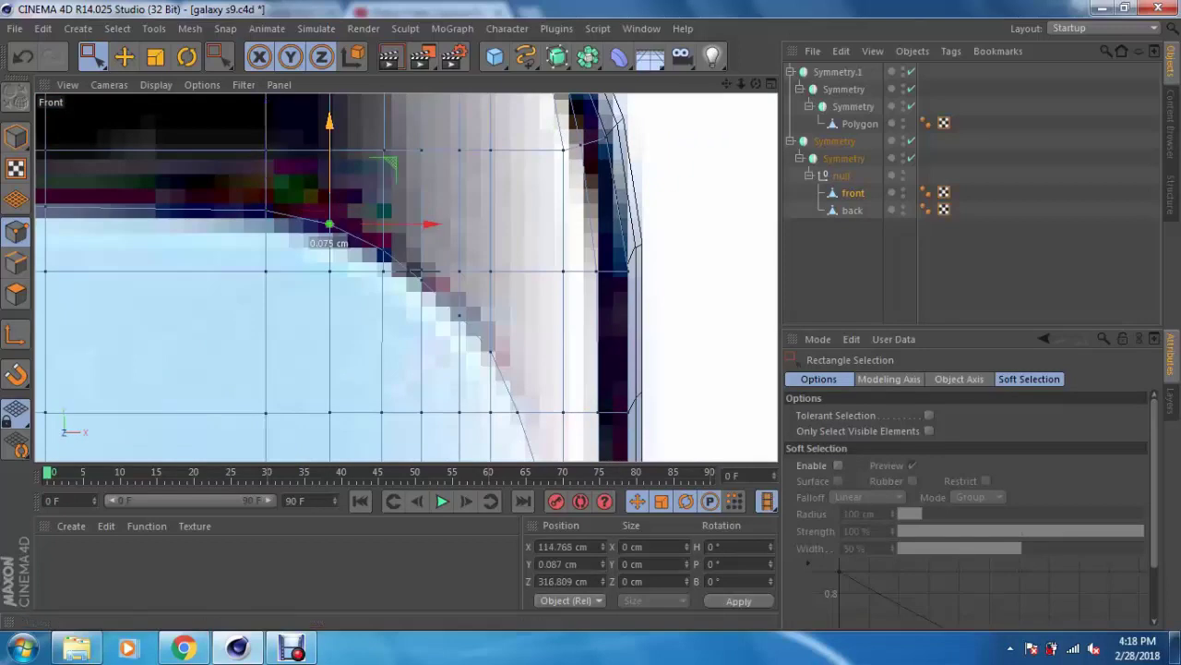
Step: Split the selected screen polygons off into a new object
left_click(16, 294)
scroll(210, 289, "up", 2)
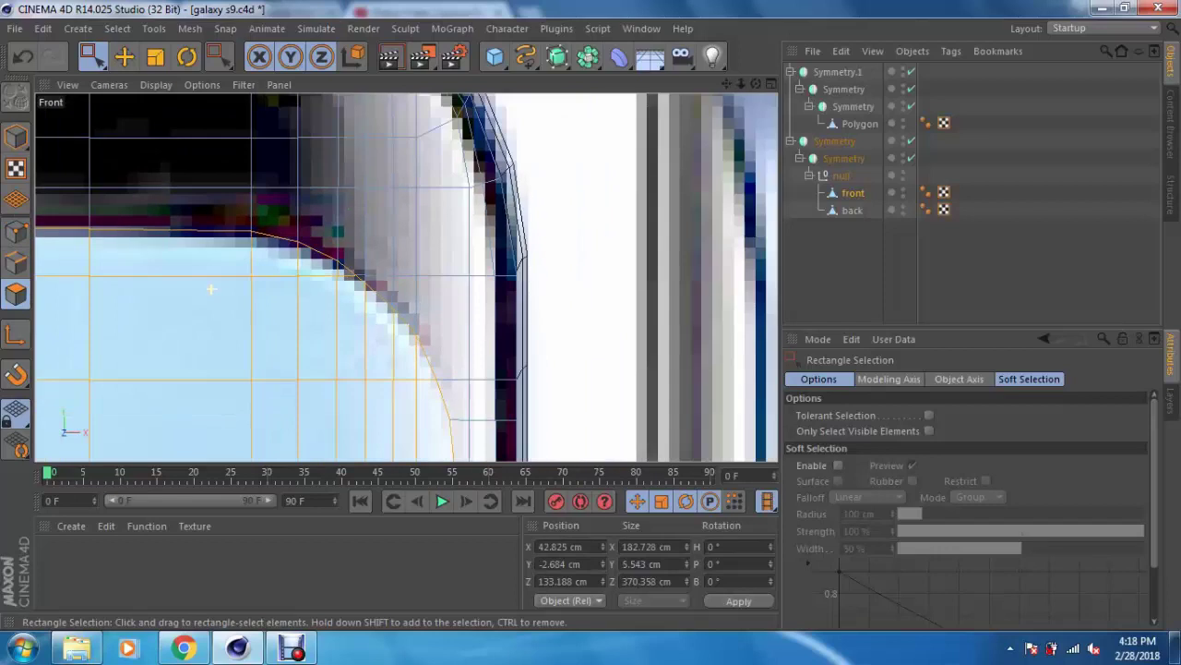
scroll(407, 277, "down", 1)
scroll(406, 277, "down", 2)
scroll(407, 277, "down", 1)
scroll(406, 277, "down", 1)
scroll(406, 277, "down", 2)
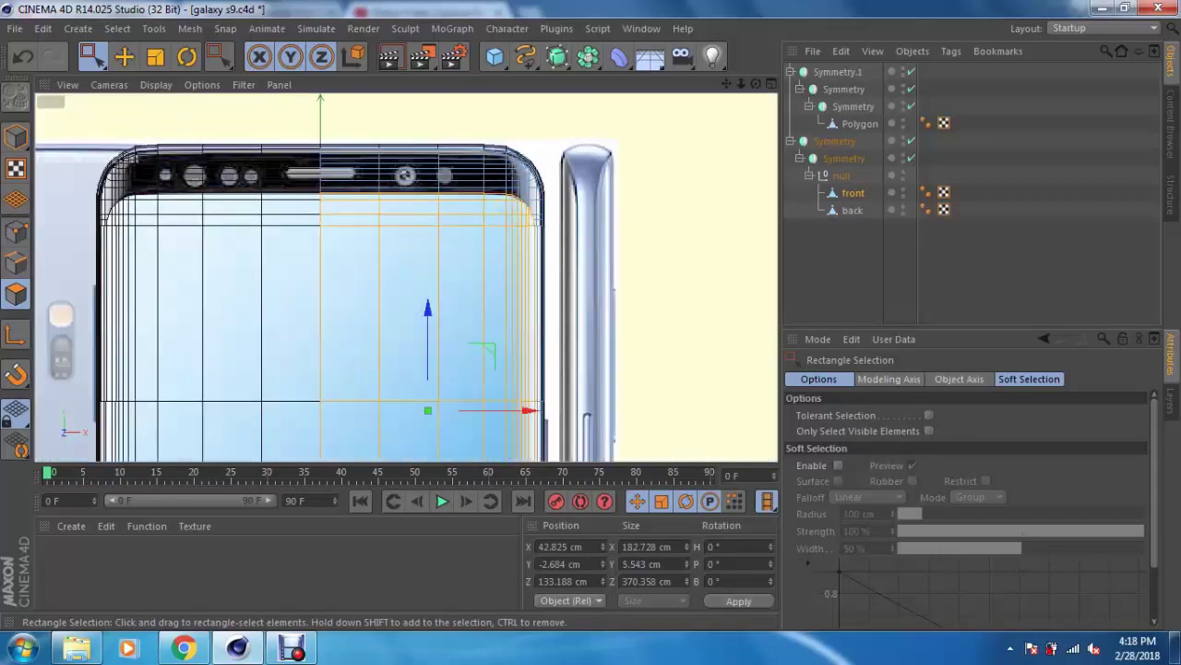
key("F5")
key("F1")
scroll(471, 282, "down", 2)
scroll(472, 283, "down", 1)
scroll(472, 282, "up", 1)
scroll(472, 283, "up", 1)
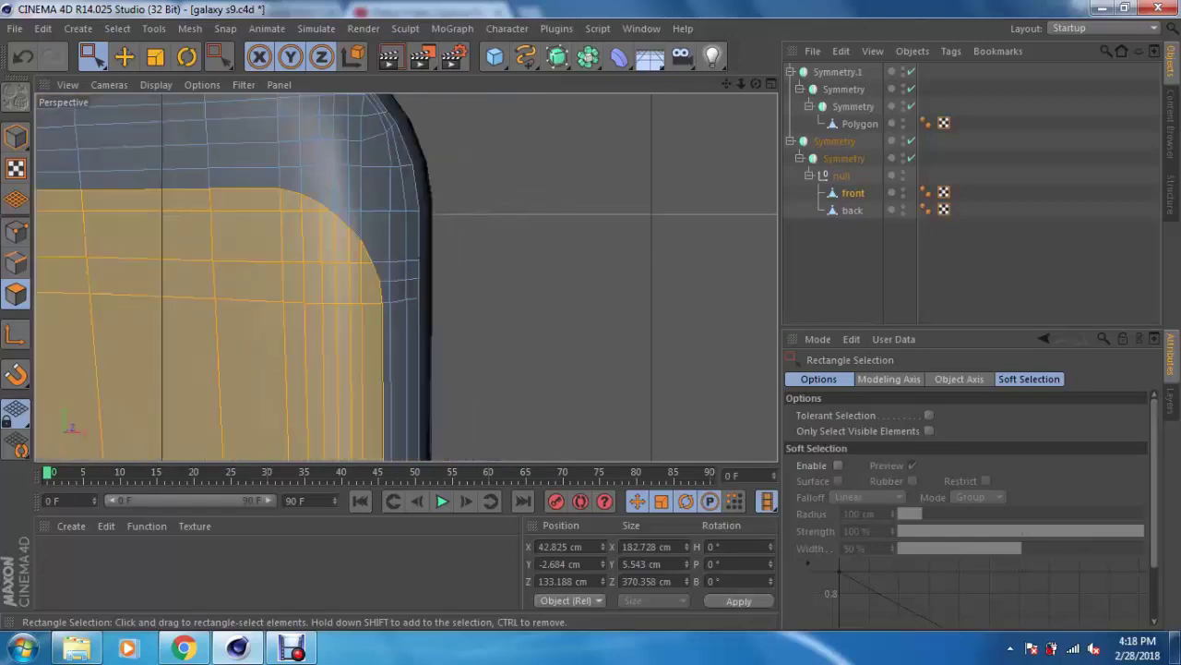
mouse_move(406, 277)
left_mouse_down("alt")
mouse_move(424, 304)
mouse_move(461, 286)
mouse_move(420, 535)
left_mouse_up("alt")
right_click(420, 535)
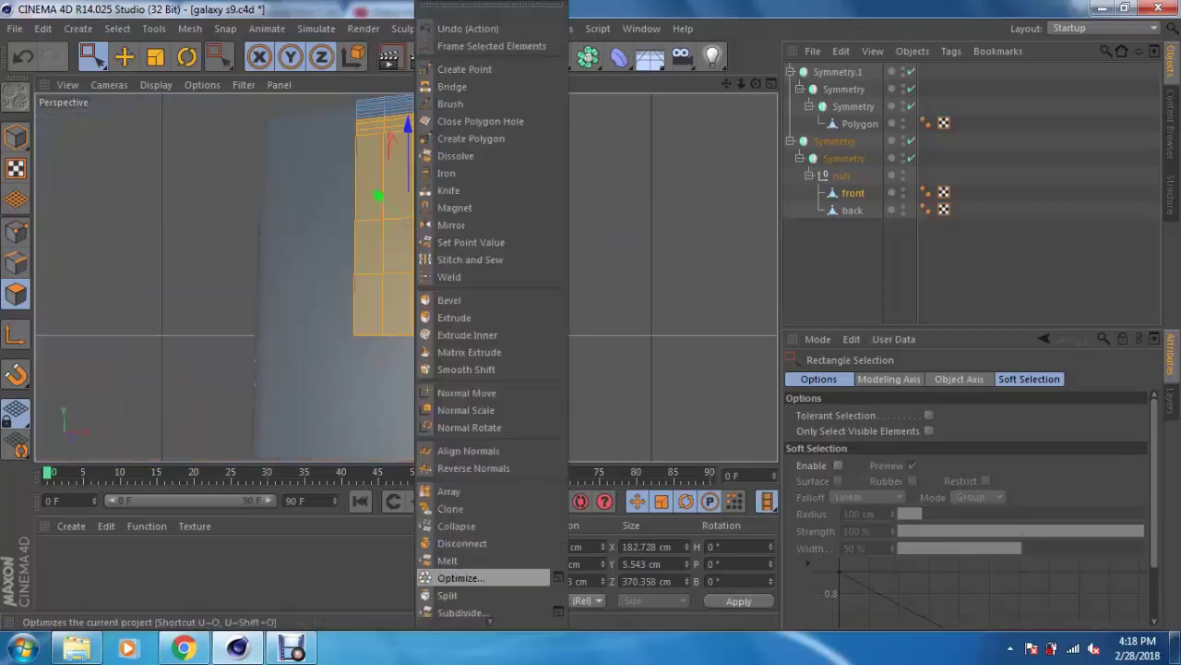
left_click(447, 595)
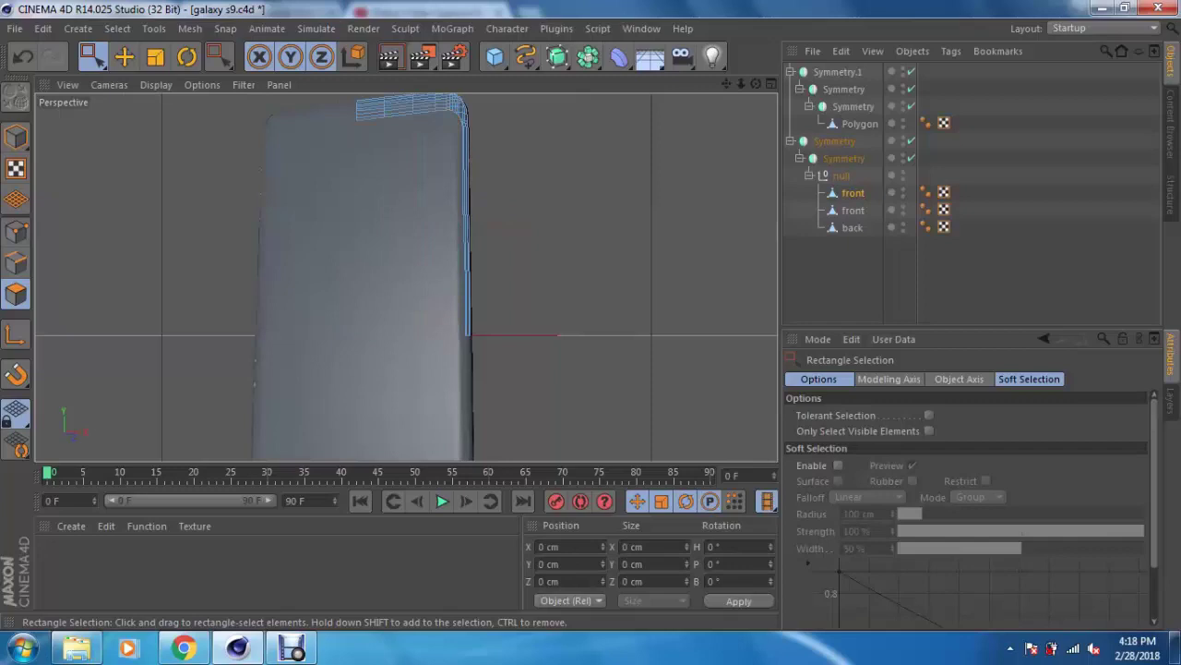
Step: Rename the split object 'screen' and move it to the scene's top level
left_click(853, 210)
double_click(853, 210)
type("screen")
key("Return")
left_click_drag(857, 210, 828, 231)
mouse_move(406, 277)
left_mouse_down("alt")
mouse_move(535, 276)
mouse_move(549, 290)
left_mouse_up("alt")
Step: Pull 'back' out of the Symmetry group to the top level of the scene
left_click(834, 141)
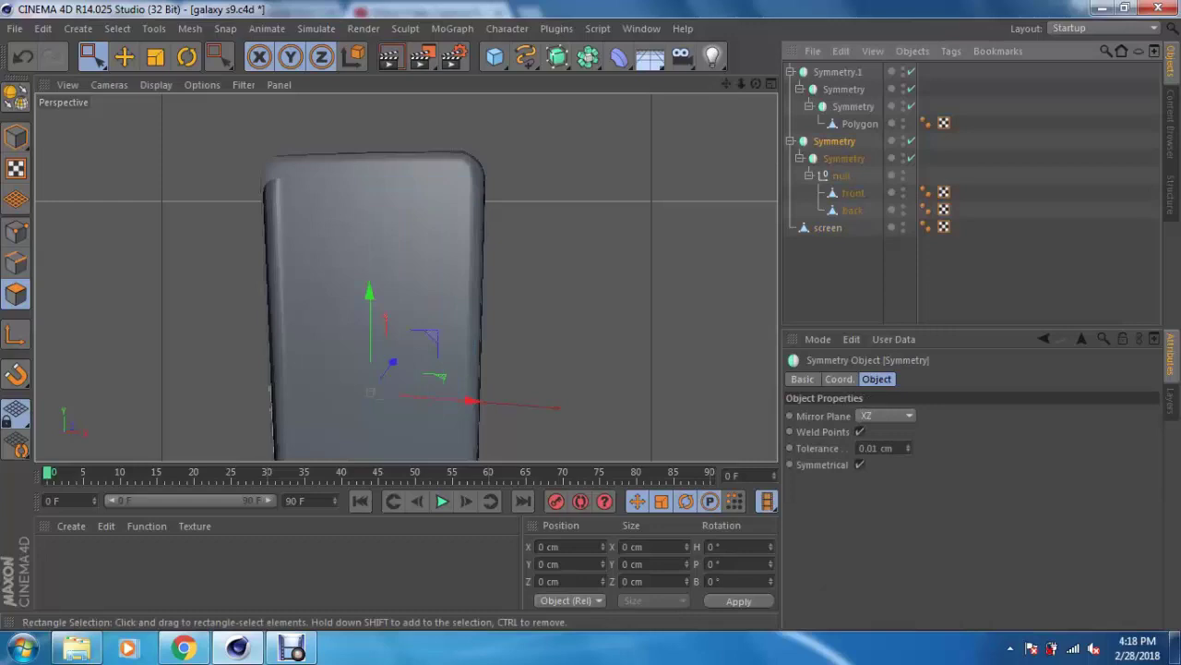
left_click_drag(549, 290, 609, 314, "alt")
left_click(852, 210)
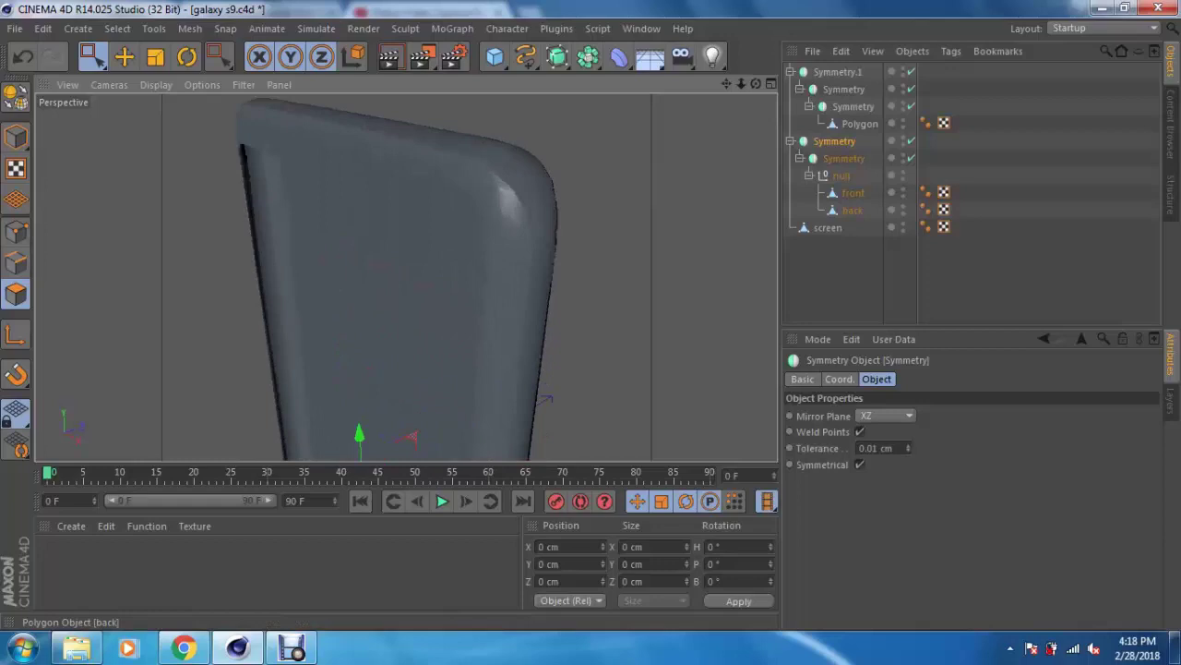
left_click_drag(852, 210, 826, 231)
left_click_drag(406, 277, 536, 314, "alt")
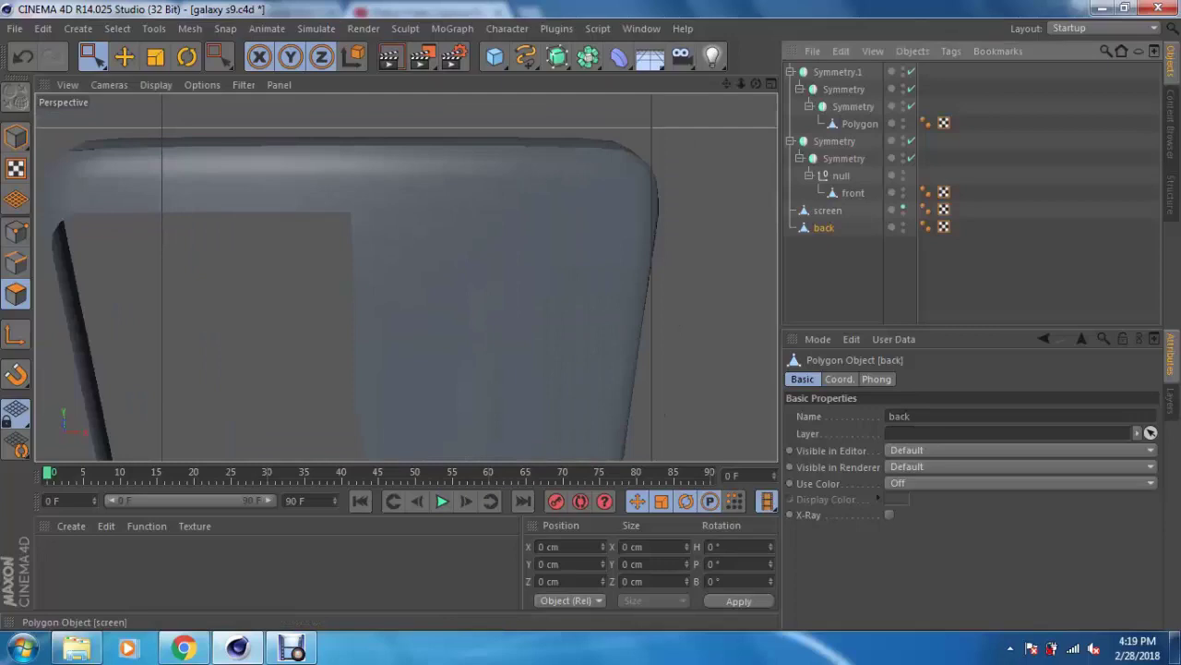
Step: Hide 'back' in the editor, preview front under a HyperNURBS, then remove the HyperNURBS
double_click(892, 224)
left_click_drag(388, 267, 405, 276, "alt")
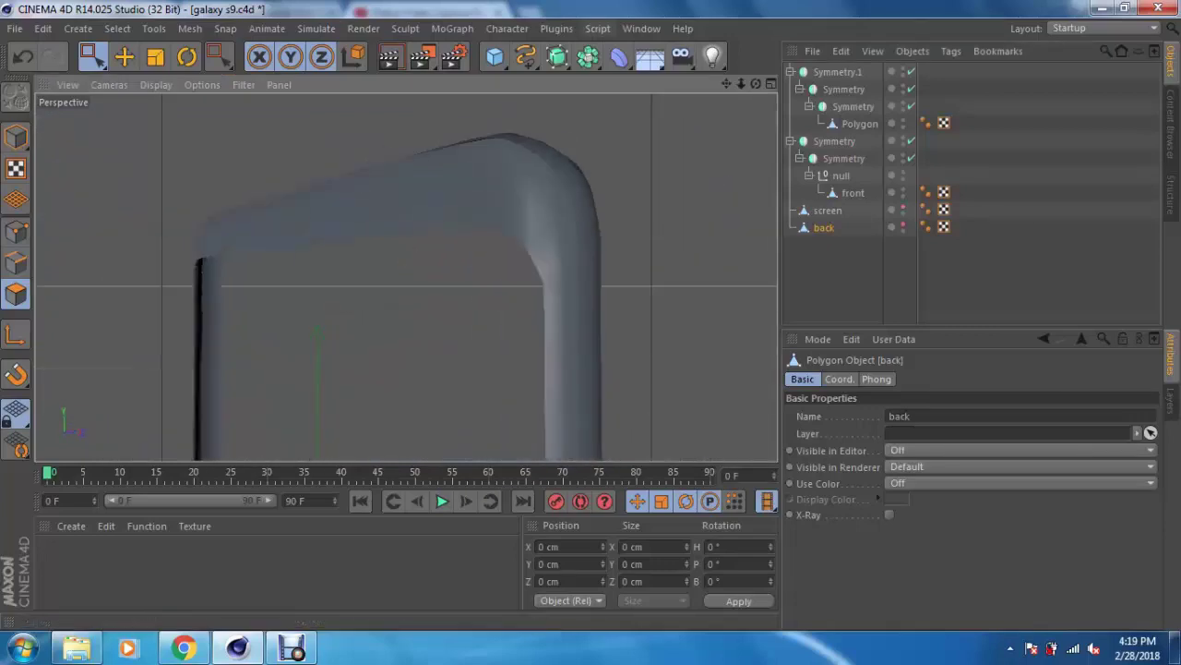
left_click(558, 57)
left_click(853, 209)
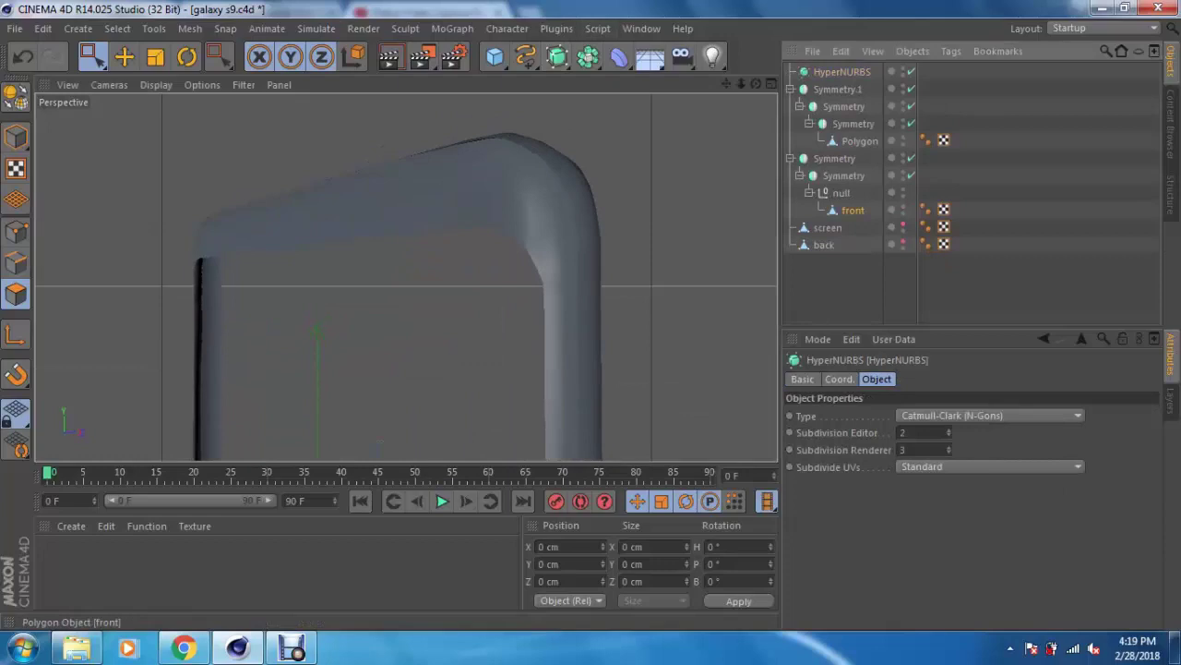
left_click_drag(853, 210, 838, 72)
left_click_drag(406, 277, 406, 276, "alt")
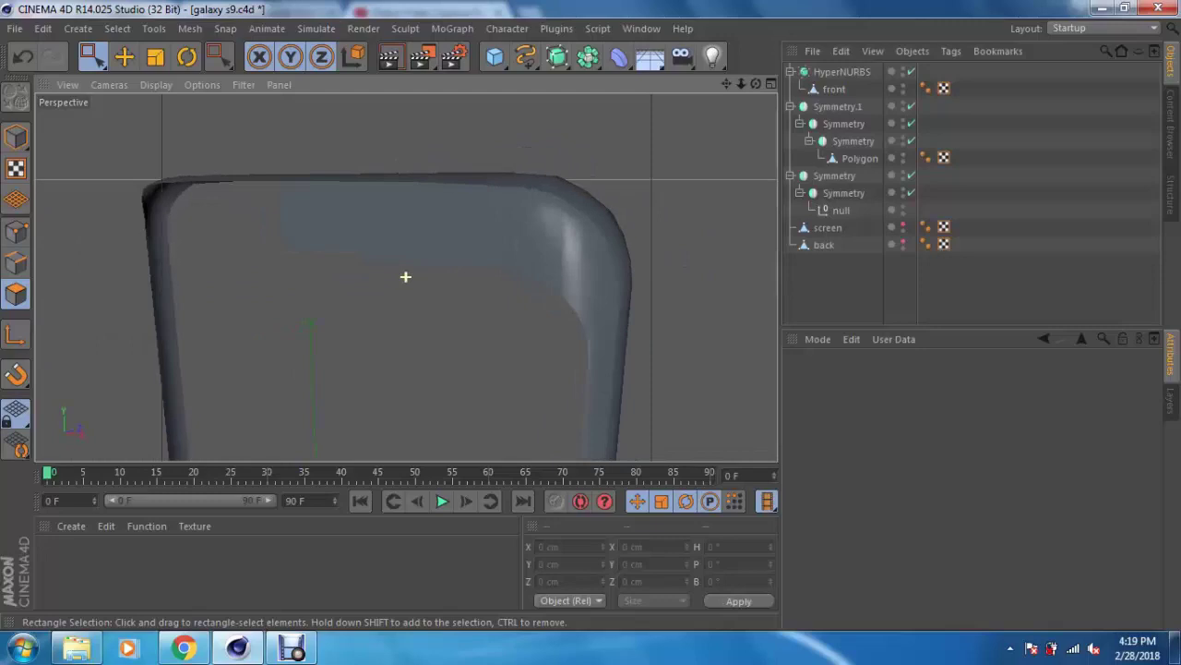
left_click_drag(834, 89, 841, 210)
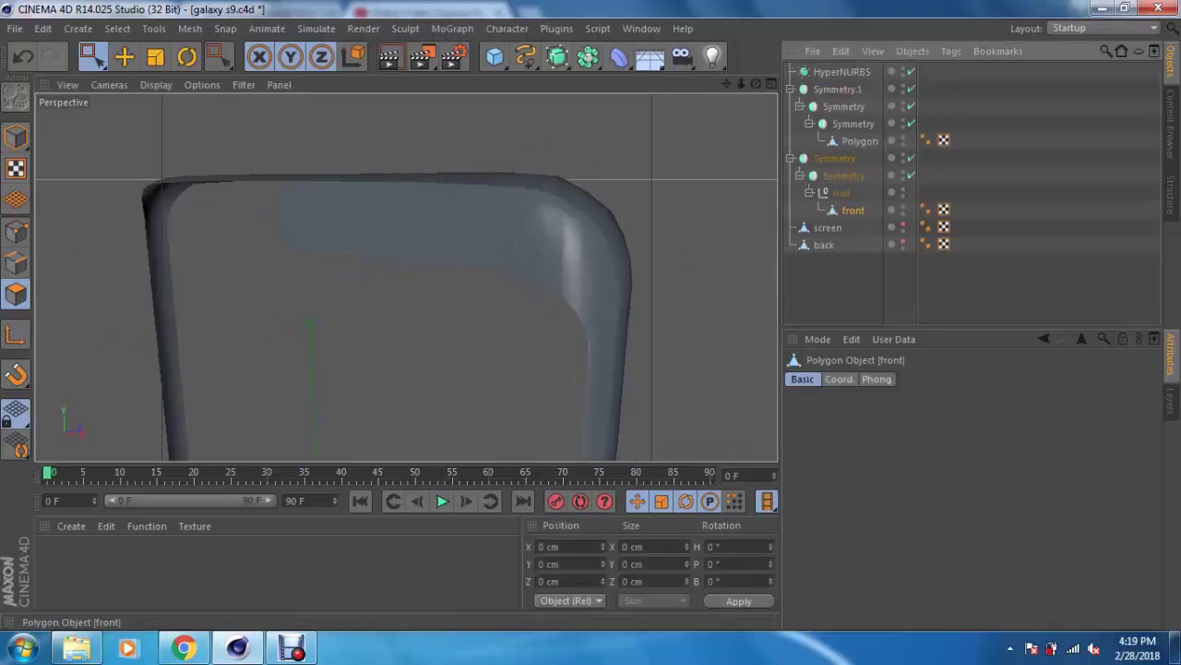
left_click(841, 72)
key("Delete")
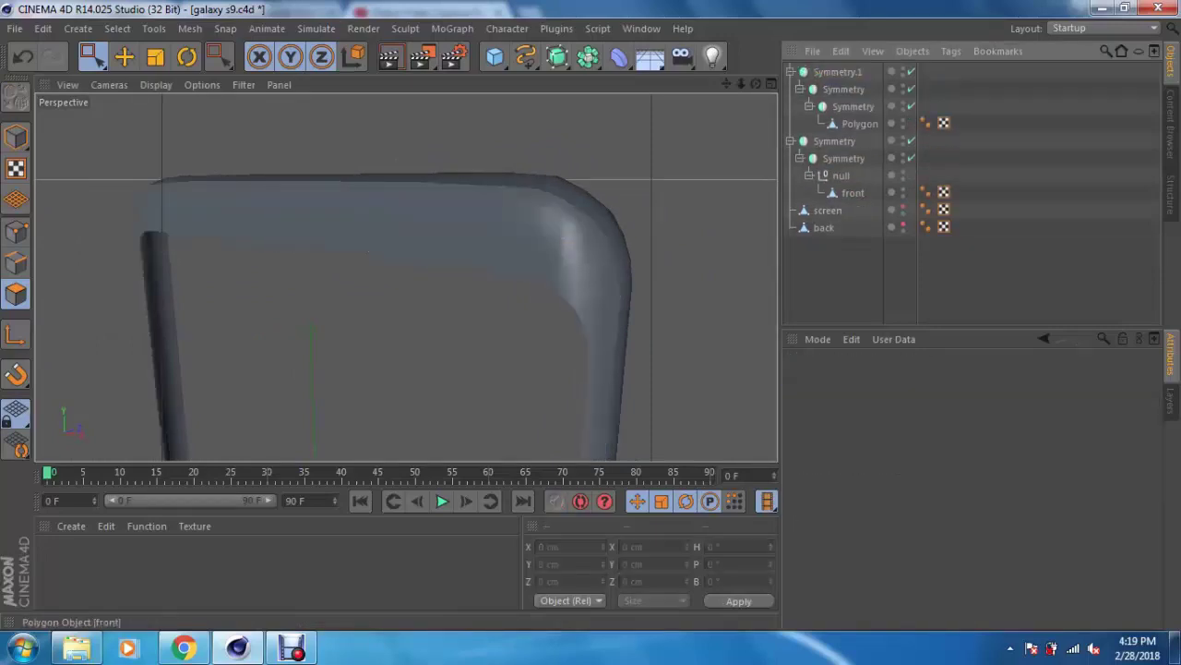
Step: Select the front object and zoom in to inspect its mesh up close
left_click(853, 192)
scroll(499, 277, "up", 2)
scroll(498, 277, "up", 2)
scroll(498, 277, "up", 2)
scroll(498, 277, "up", 2)
scroll(498, 277, "up", 2)
scroll(498, 277, "up", 2)
scroll(499, 277, "up", 2)
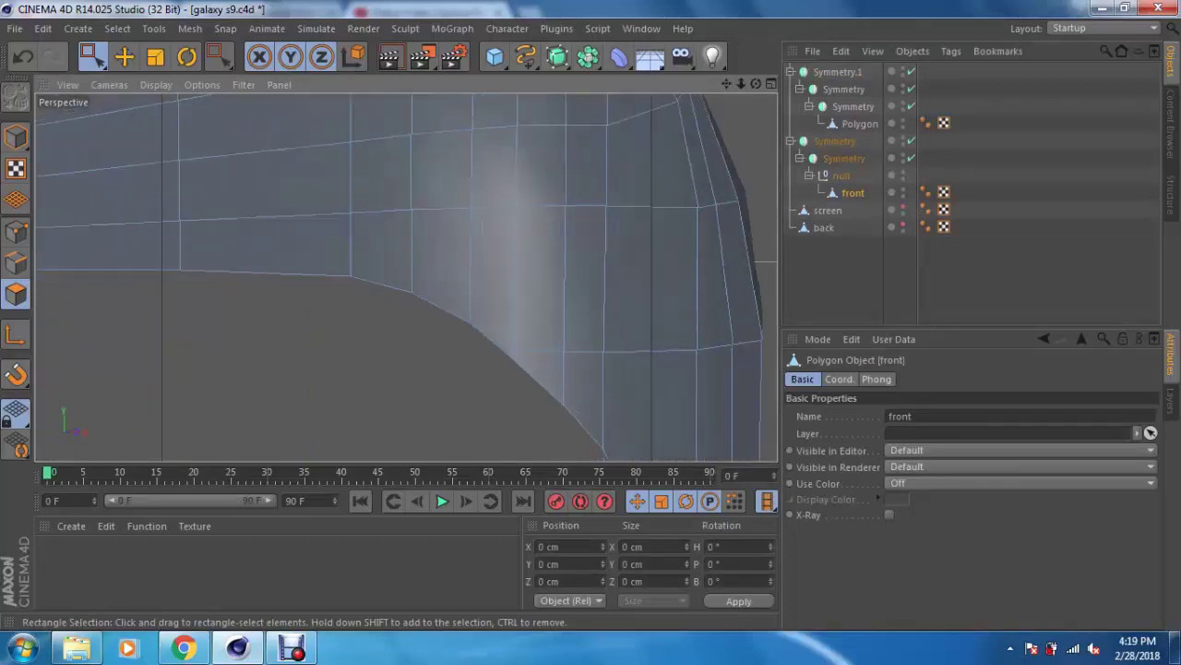
scroll(498, 277, "up", 2)
scroll(499, 276, "up", 2)
scroll(406, 276, "down", 2)
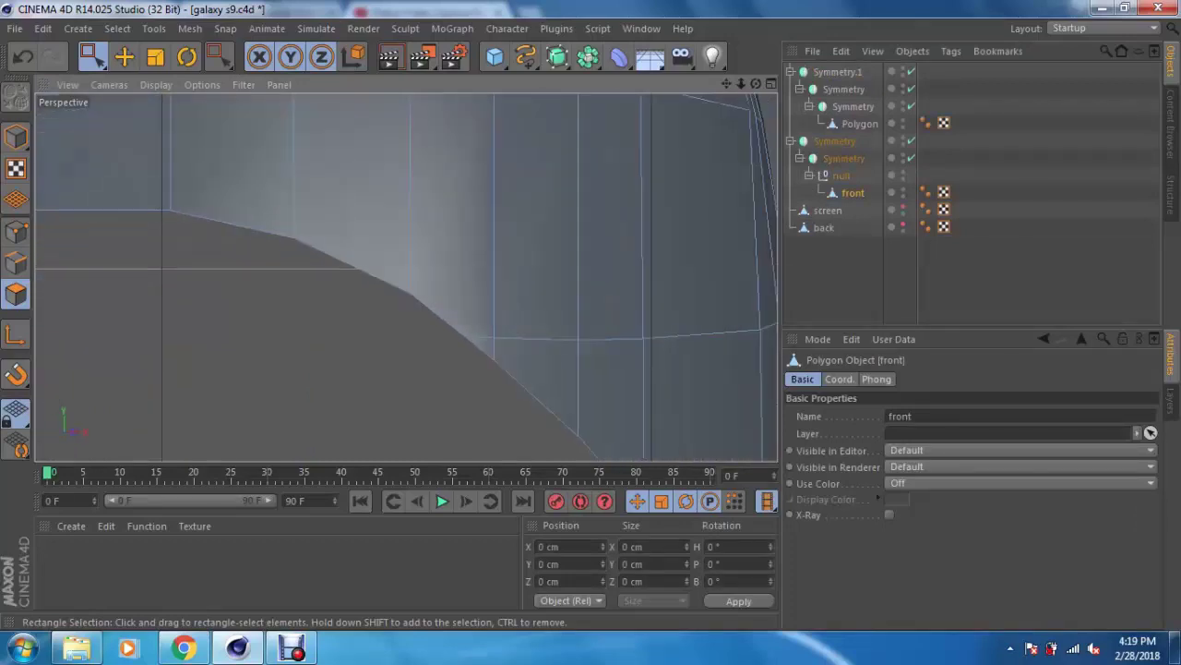
scroll(406, 276, "down", 2)
scroll(406, 277, "down", 2)
scroll(449, 348, "down", 2)
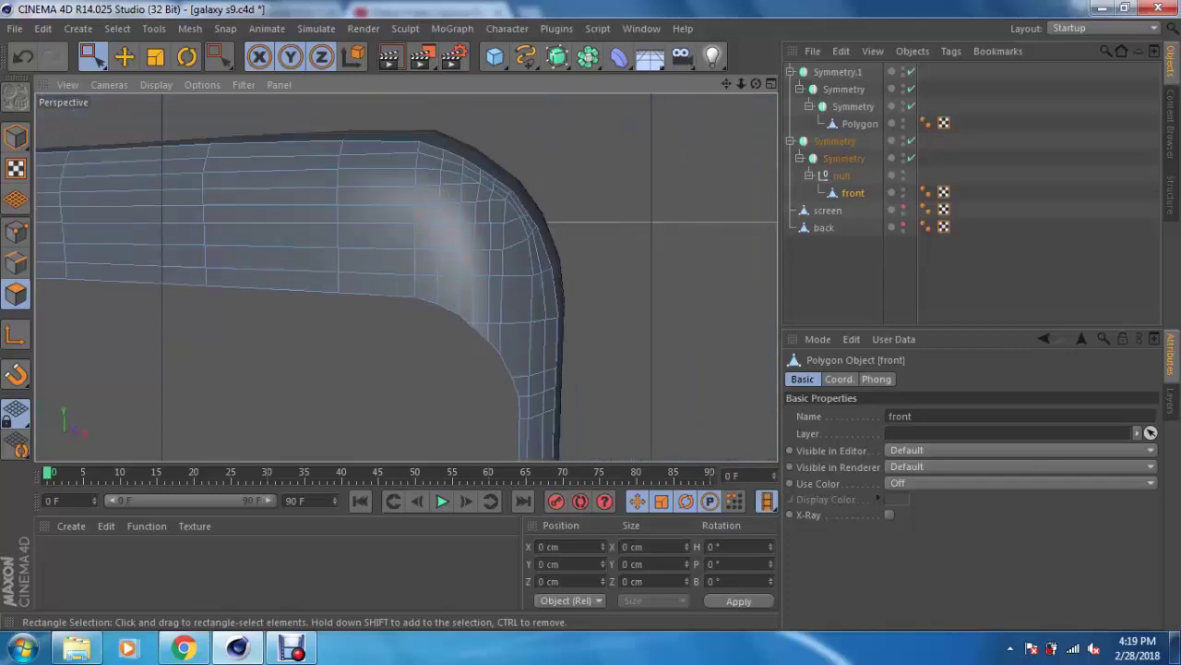
scroll(449, 348, "up", 2)
scroll(449, 348, "up", 1)
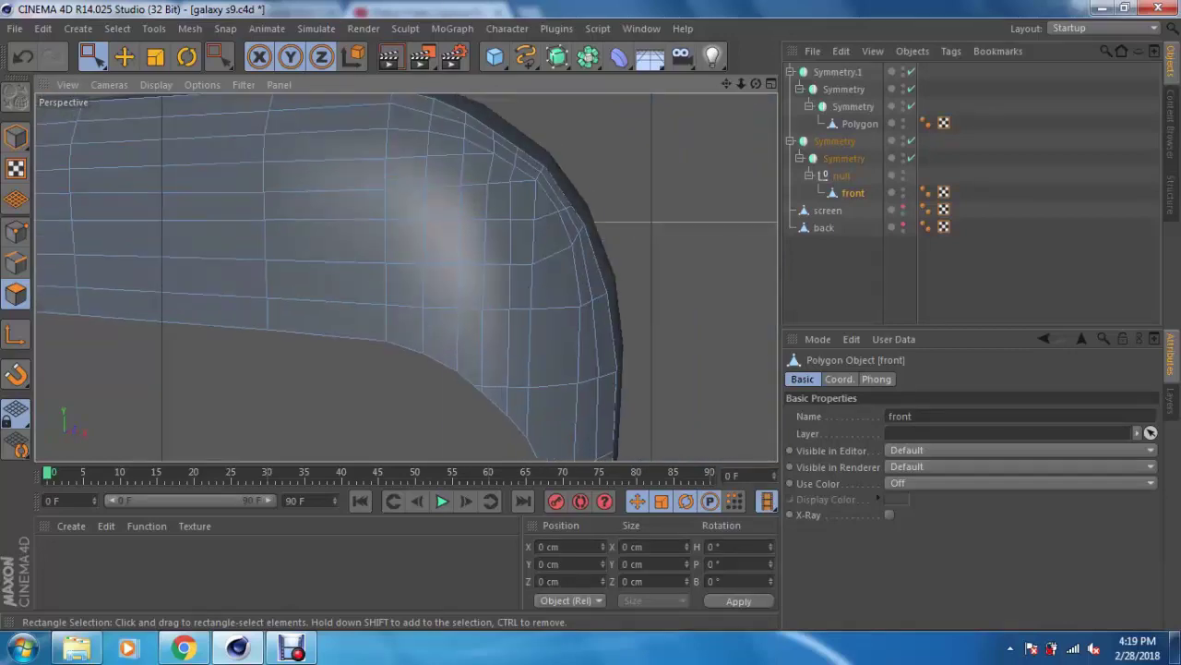
Step: Dismiss the mesh command menu without choosing anything, and activate the Move tool
right_click(451, 348)
key("Escape")
scroll(406, 277, "down", 2)
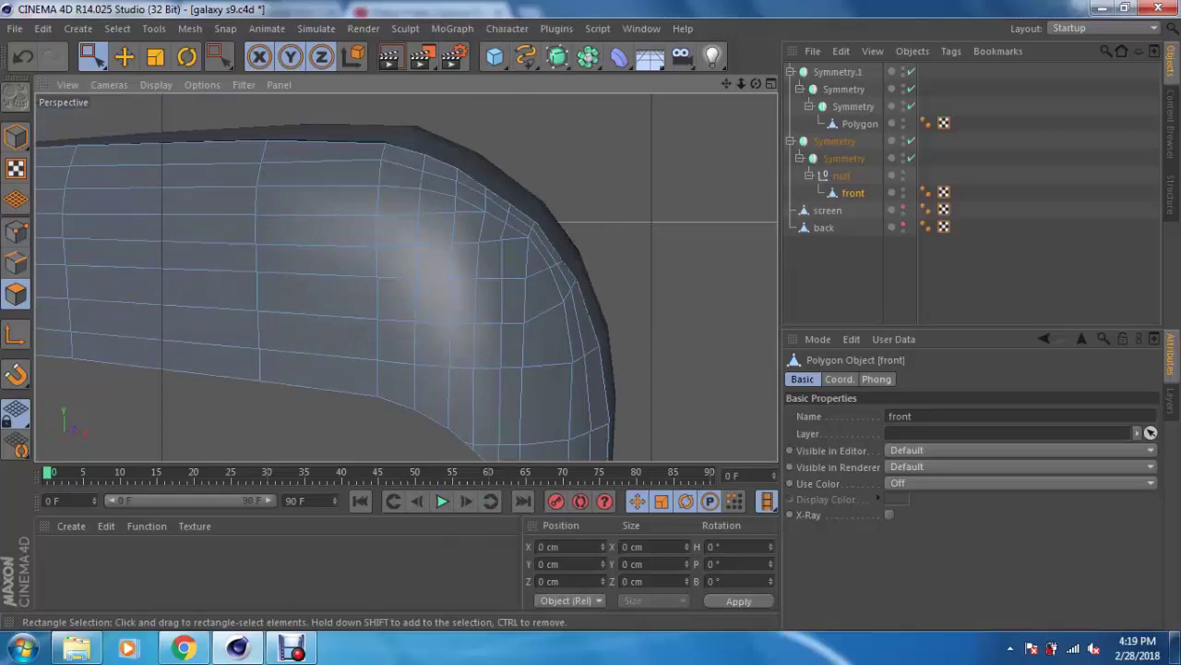
scroll(406, 276, "down", 2)
scroll(406, 277, "down", 2)
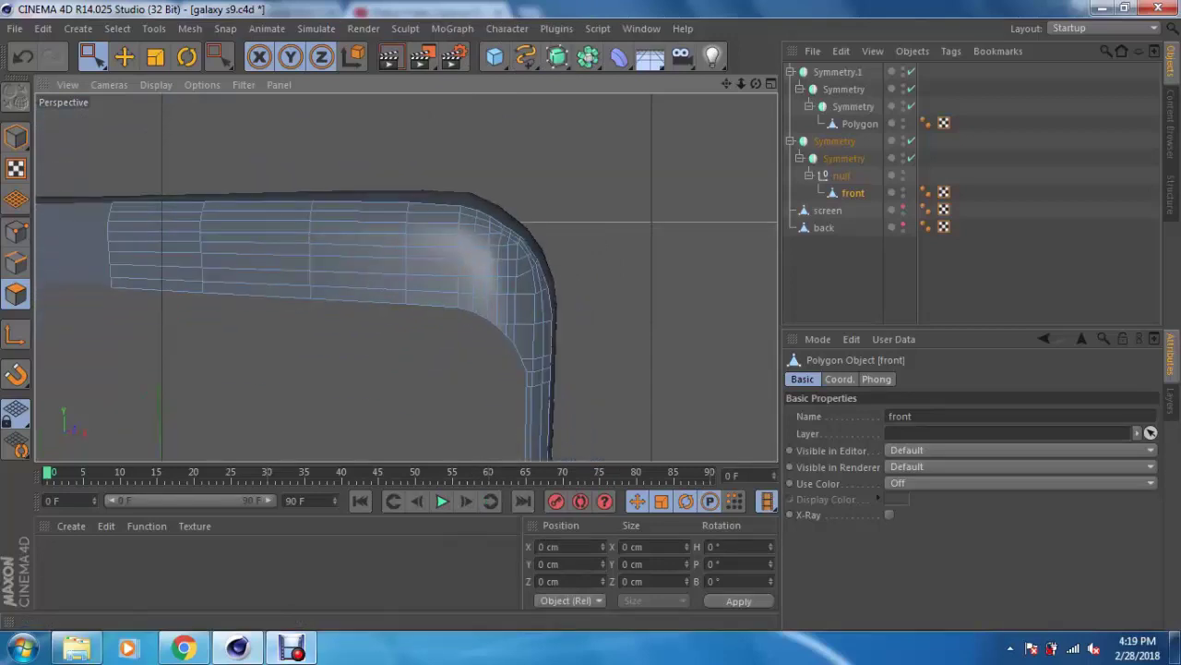
left_click_drag(406, 276, 443, 276, "alt")
left_click(124, 56)
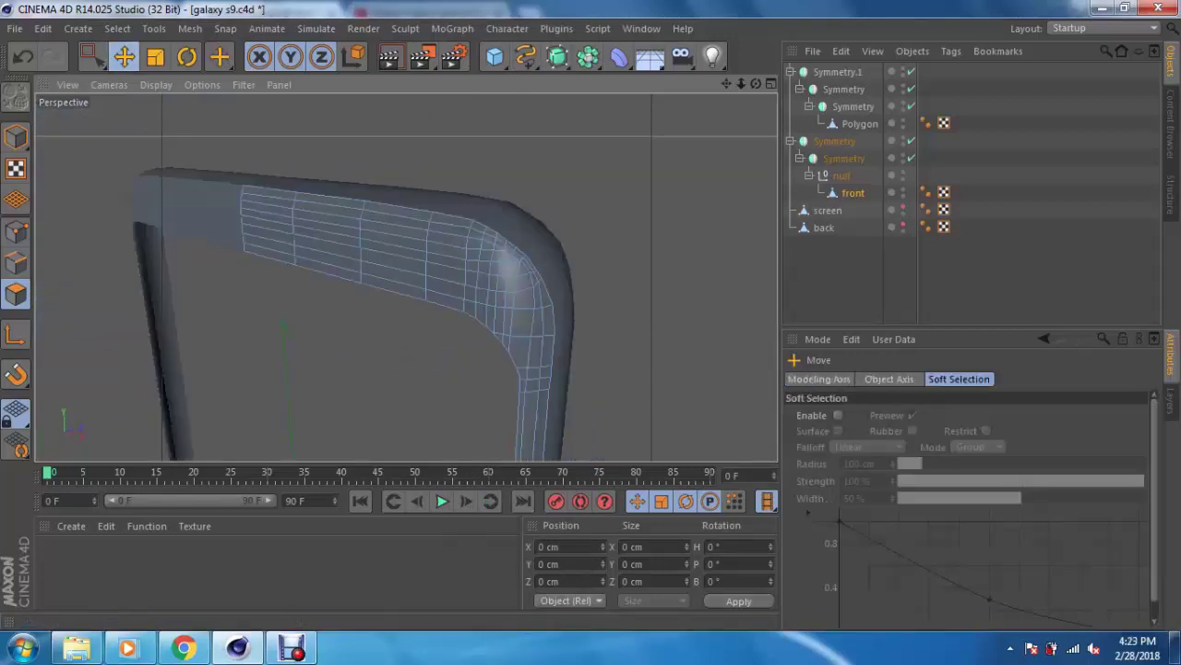
Step: Deselect everything, enlarge the Front view with the phone reference, and select the front object
left_click(406, 277)
scroll(406, 276, "up", 3)
left_click_drag(406, 275, 406, 275, "alt")
middle_click(406, 275)
middle_click(407, 275)
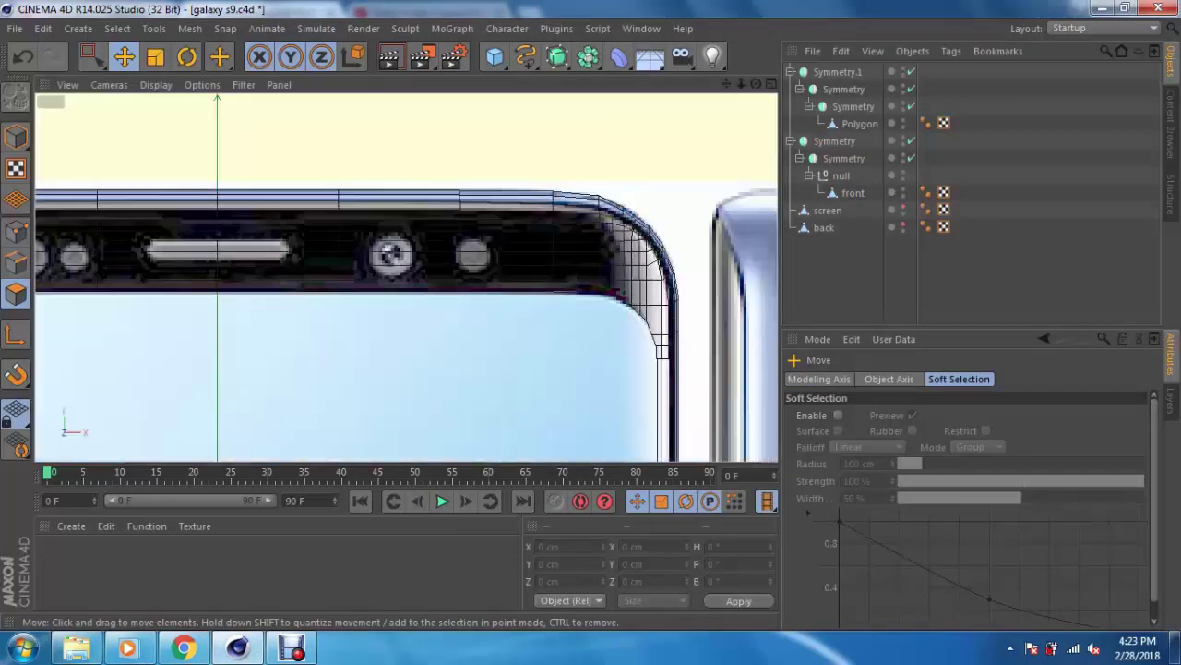
scroll(409, 277, "up", 3)
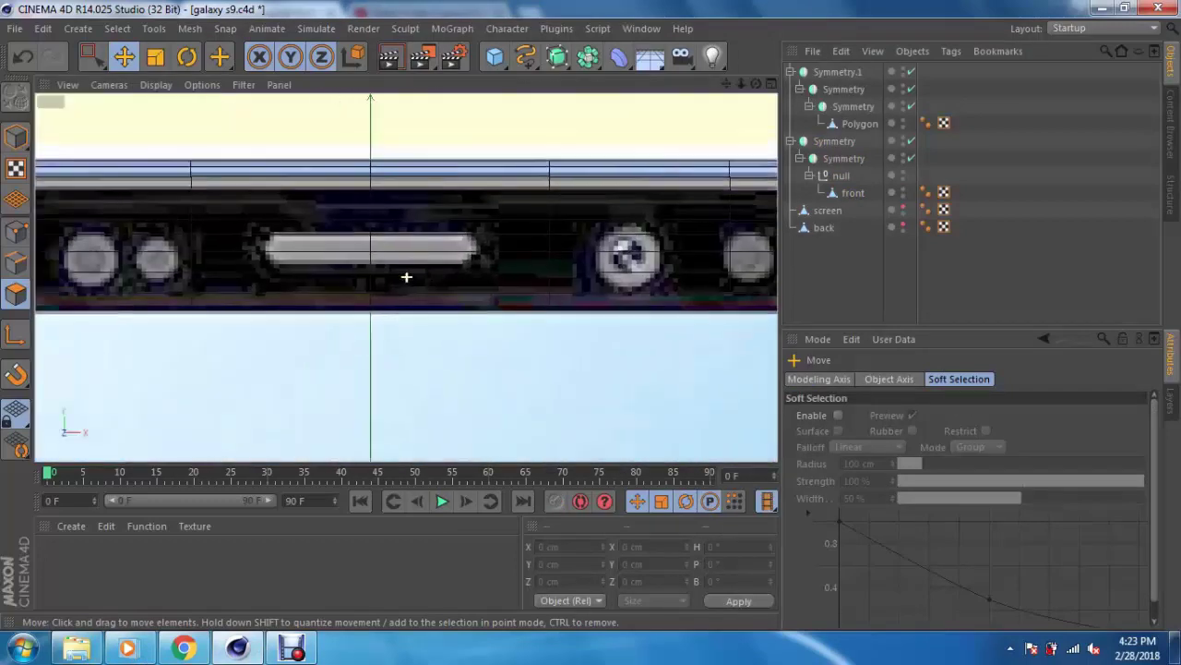
left_click(409, 277)
scroll(406, 276, "down", 1)
scroll(406, 276, "down", 1)
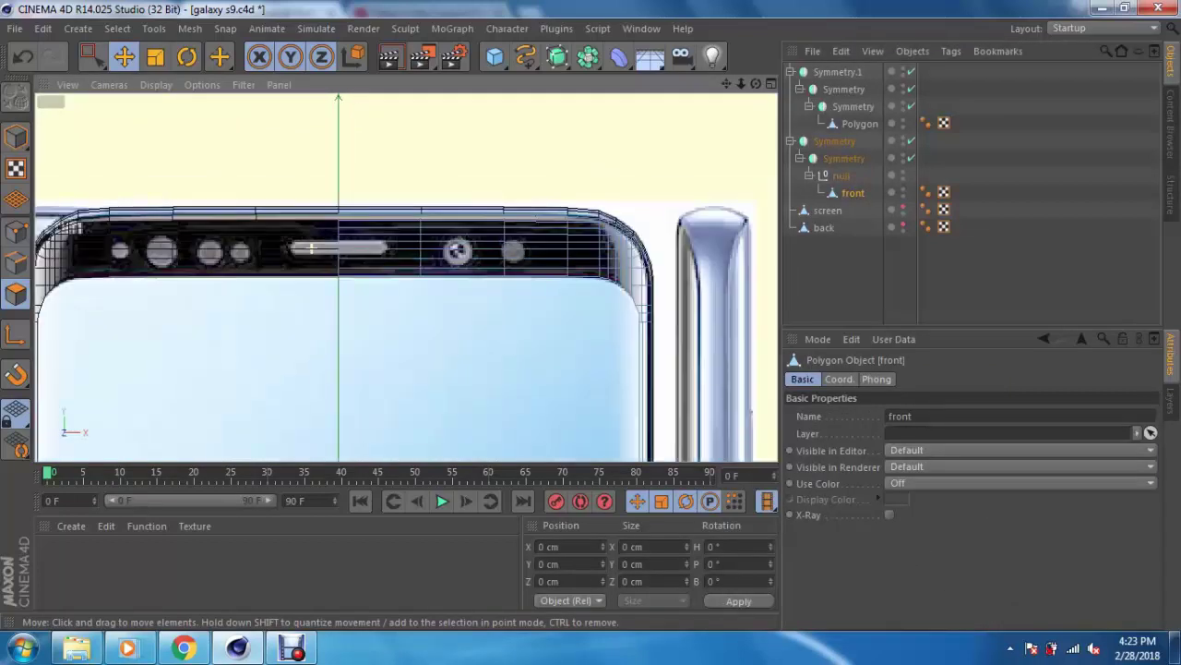
scroll(406, 276, "down", 1)
scroll(407, 275, "down", 1)
scroll(406, 275, "down", 1)
scroll(406, 275, "down", 1)
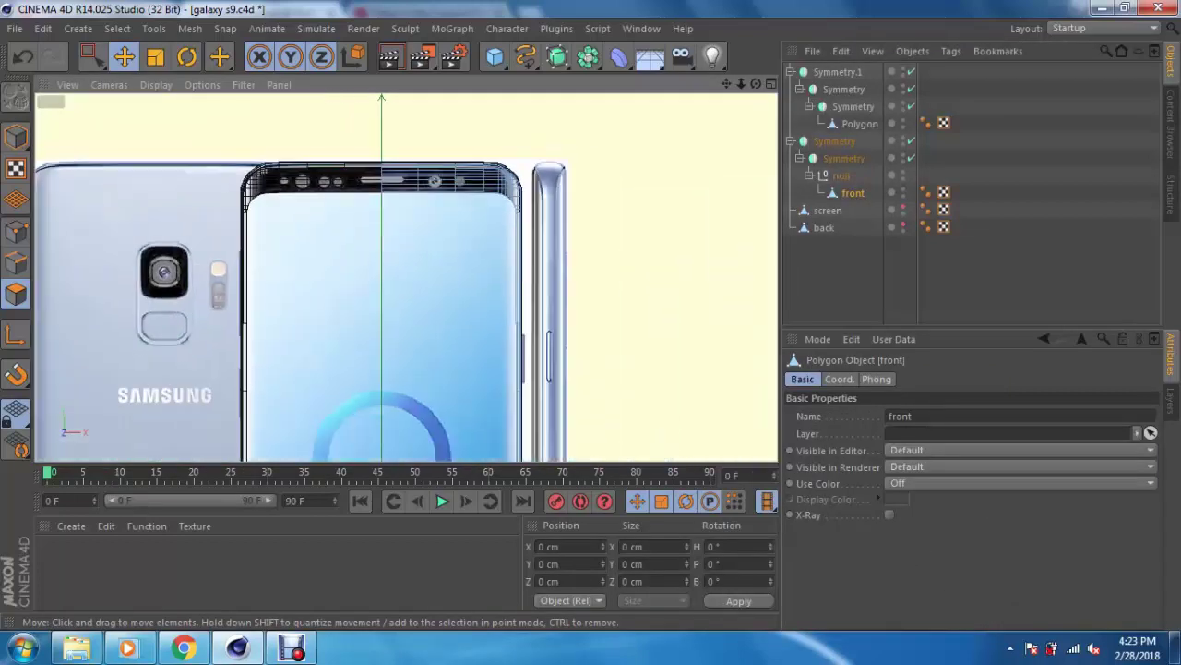
Step: Convert the inner Symmetry to editable geometry with C and delete the leftover Symmetry group
left_click(843, 158)
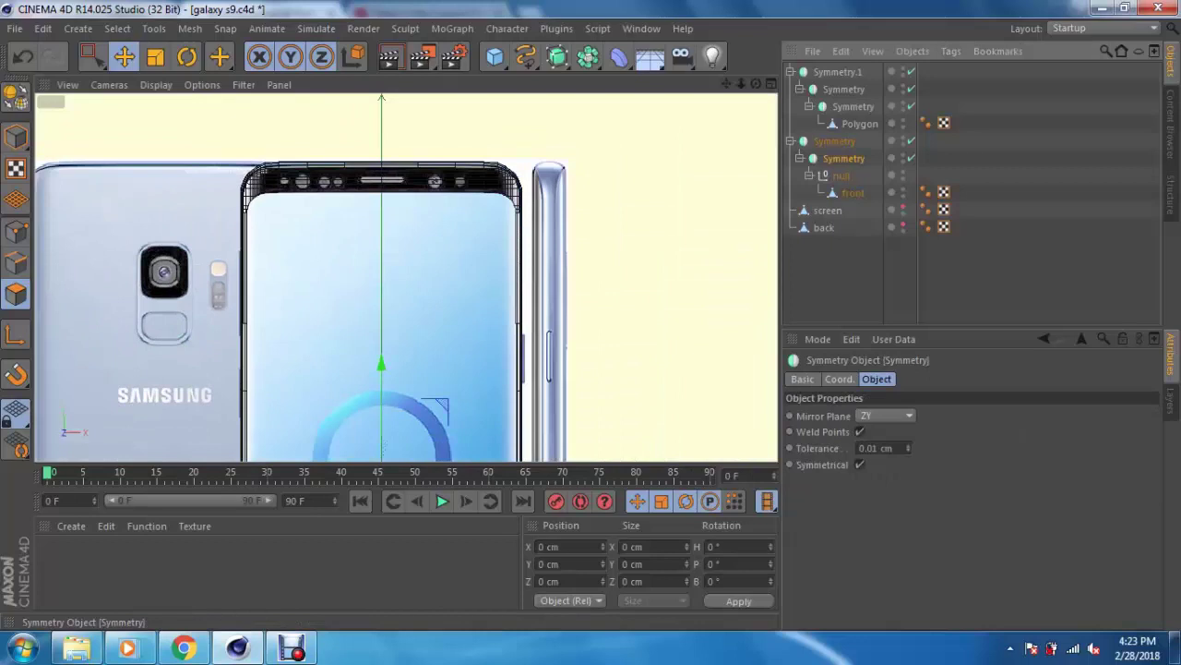
key("c")
left_click(790, 140)
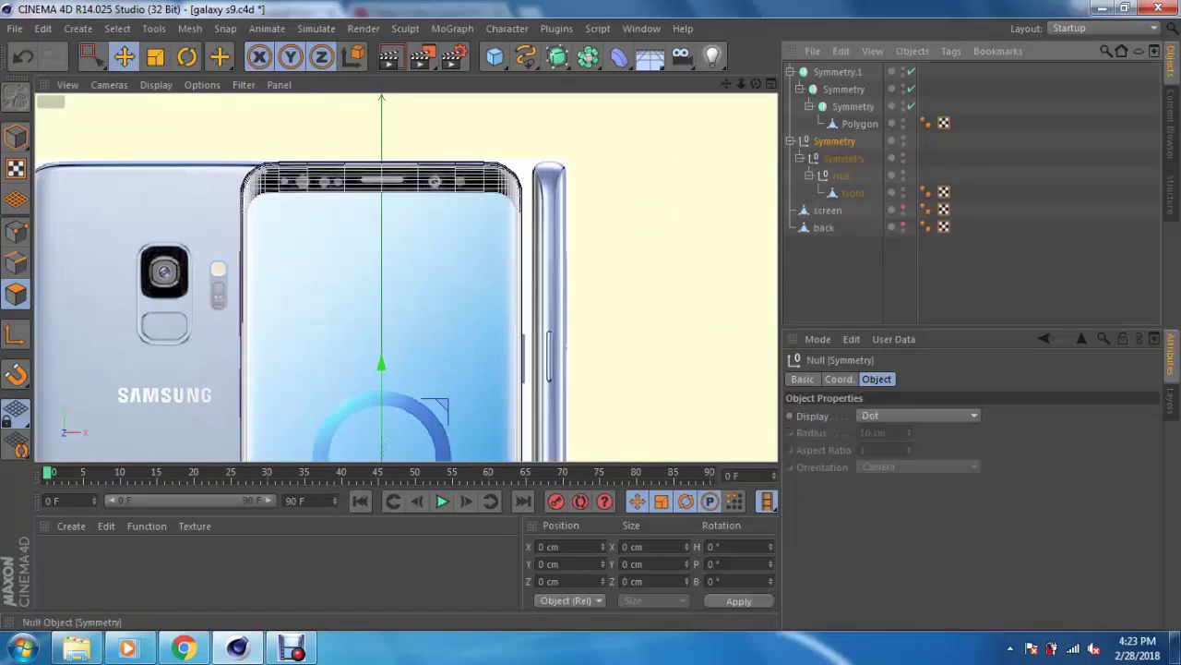
left_click(852, 191)
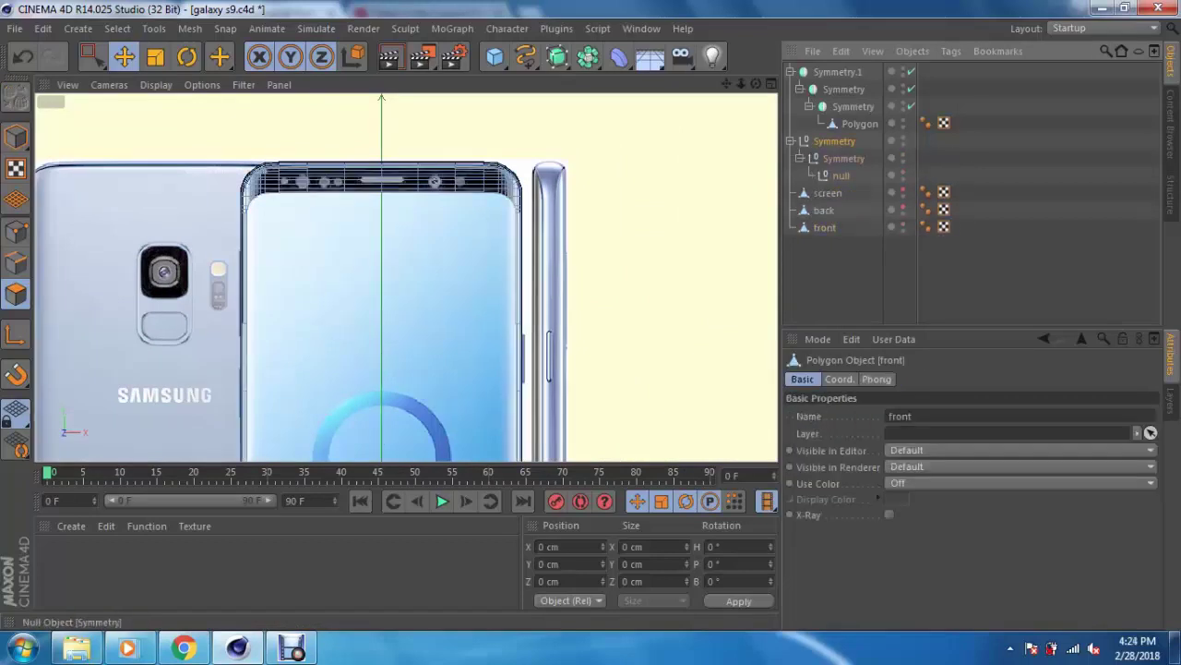
left_click(835, 140)
key("Delete")
Step: Zoom and orbit the perspective view to look down on the phone's top edge
scroll(311, 176, "up", 3)
scroll(311, 176, "up", 3)
middle_click(311, 176)
middle_click(335, 149)
scroll(652, 208, "up", 2)
scroll(652, 209, "up", 2)
scroll(651, 208, "up", 1)
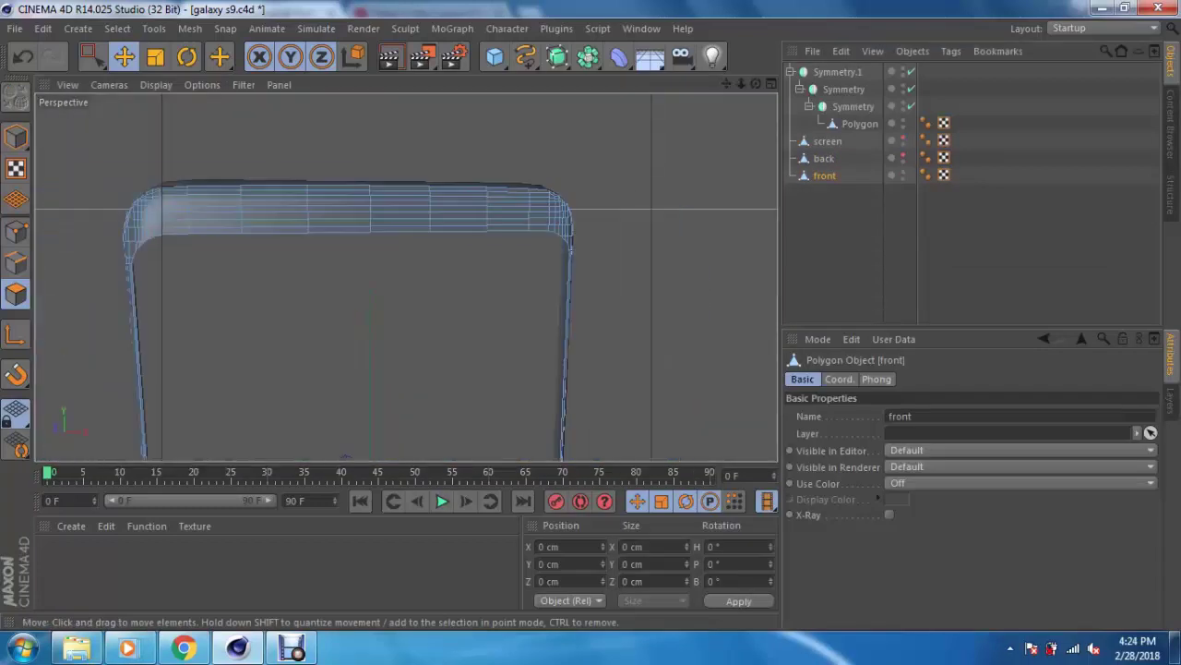
scroll(406, 276, "up", 2)
scroll(406, 276, "up", 3)
scroll(406, 276, "down", 3)
scroll(406, 276, "up", 3)
left_click_drag(406, 276, 406, 333, "alt")
scroll(406, 304, "up", 2)
scroll(406, 304, "up", 2)
Step: Maximize the Front view on the phone top and add a Rectangle spline
middle_click(406, 231)
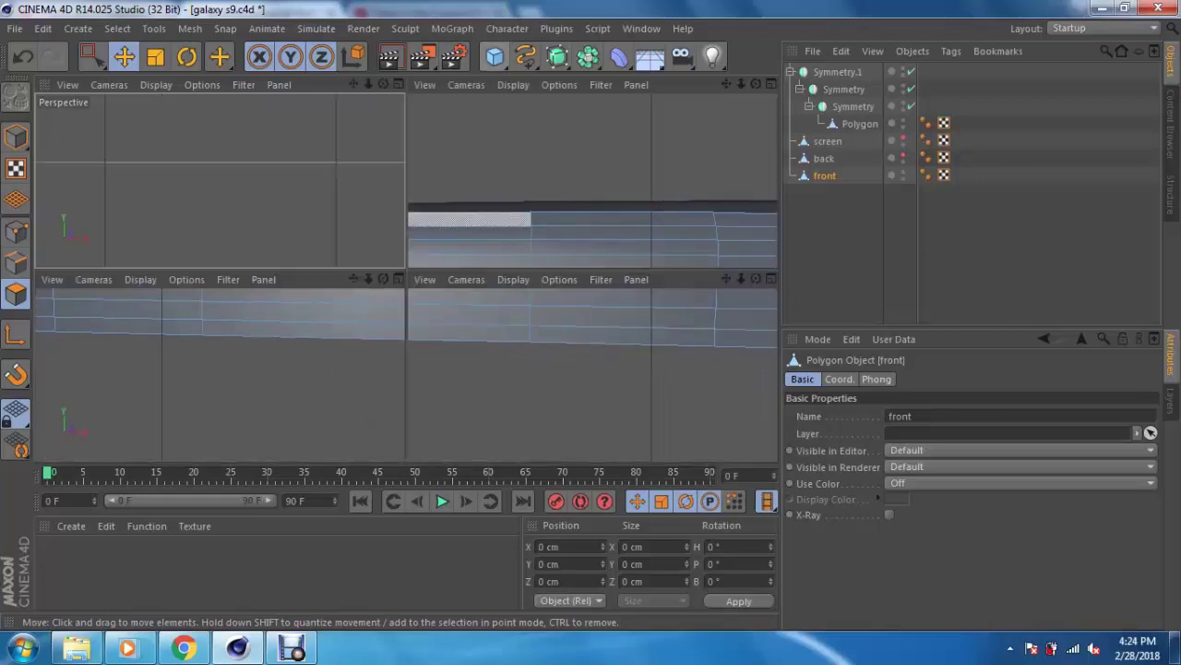
middle_click(554, 369)
scroll(378, 166, "up", 2)
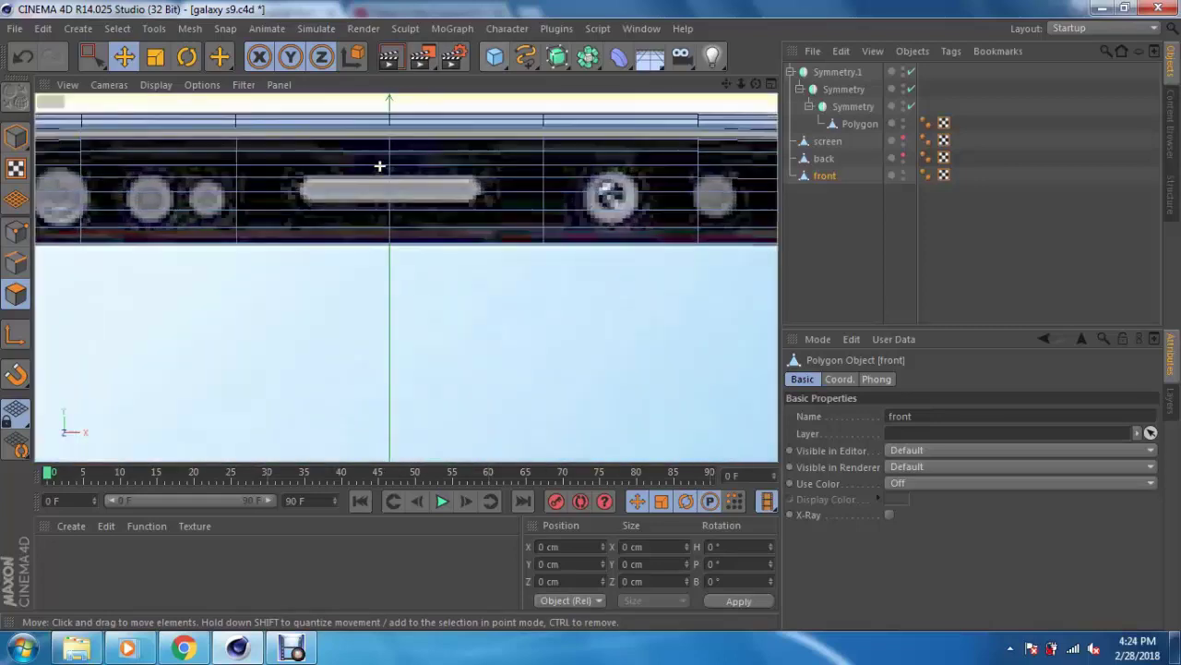
scroll(406, 274, "up", 1)
scroll(406, 276, "up", 1)
left_click_drag(526, 56, 693, 169)
Step: Switch to the Move tool and lock movement along the X axis
key("e")
scroll(404, 448, "down", 1)
scroll(408, 447, "down", 2)
scroll(412, 448, "down", 2)
scroll(412, 448, "down", 1)
left_click(321, 57)
Step: Move the rectangle straight up onto the earpiece slot, then unlock all axes
left_click(259, 57)
left_click_drag(483, 452, 481, 183)
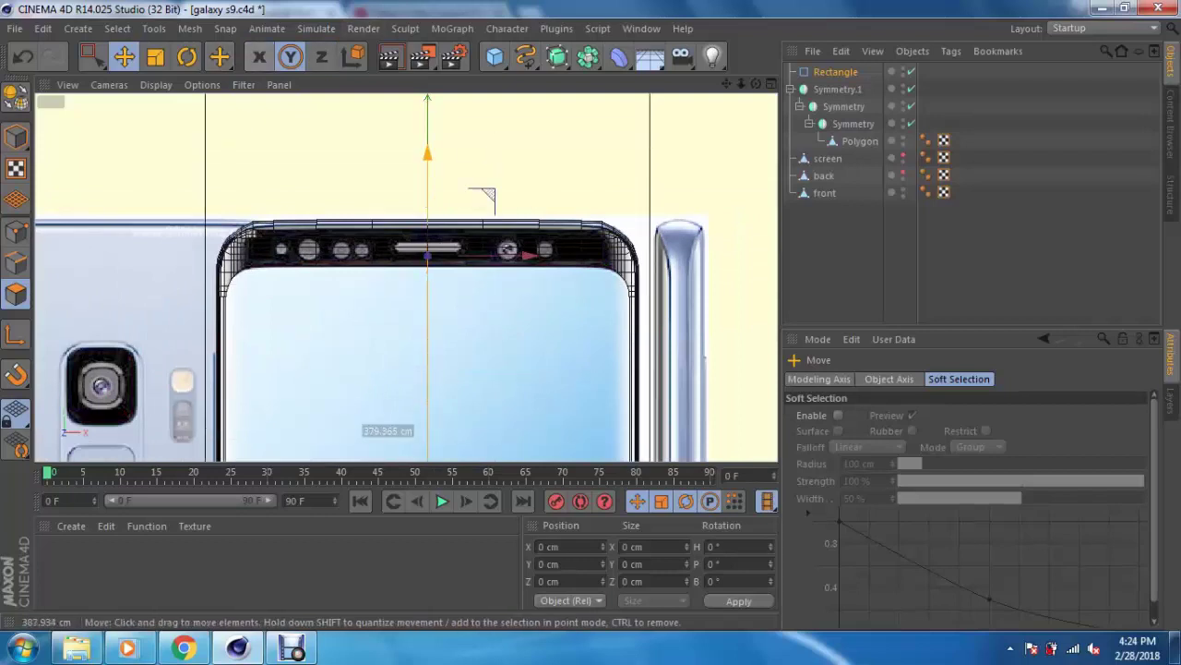
left_click_drag(481, 183, 481, 191)
left_click(321, 56)
left_click(259, 56)
Step: Shrink the Rectangle's height in its properties, from 46 cm down to 27 cm
scroll(459, 226, "up", 2)
scroll(460, 226, "up", 2)
scroll(460, 226, "up", 2)
scroll(493, 222, "up", 1)
left_click(835, 71)
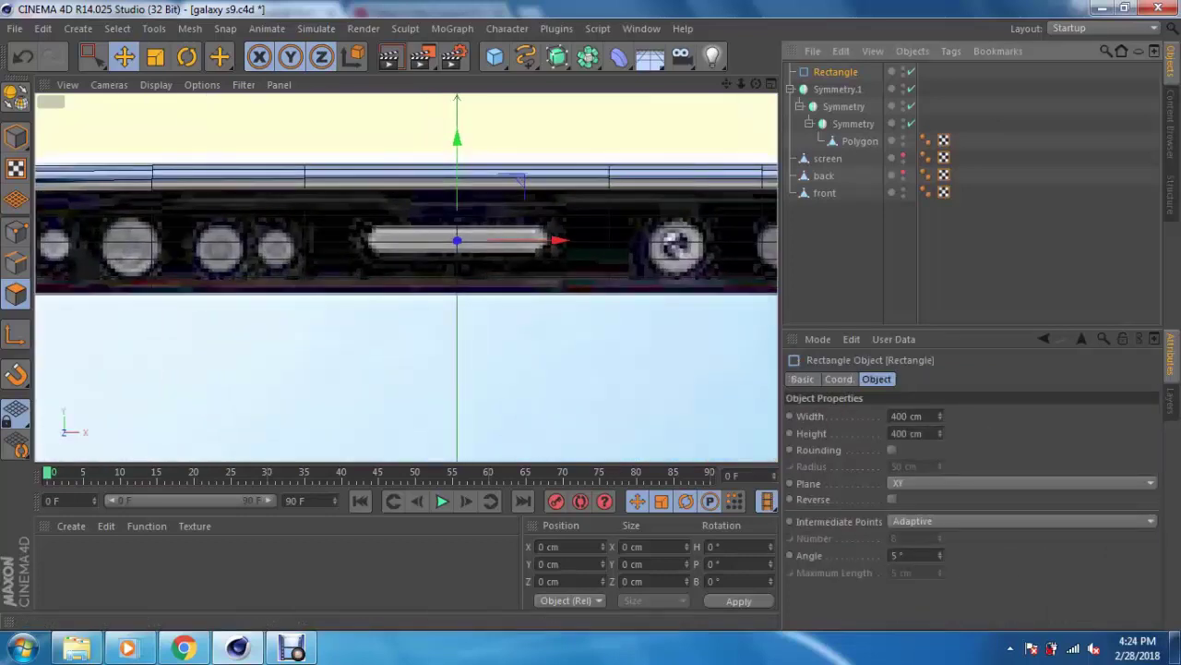
left_click_drag(940, 433, 940, 437)
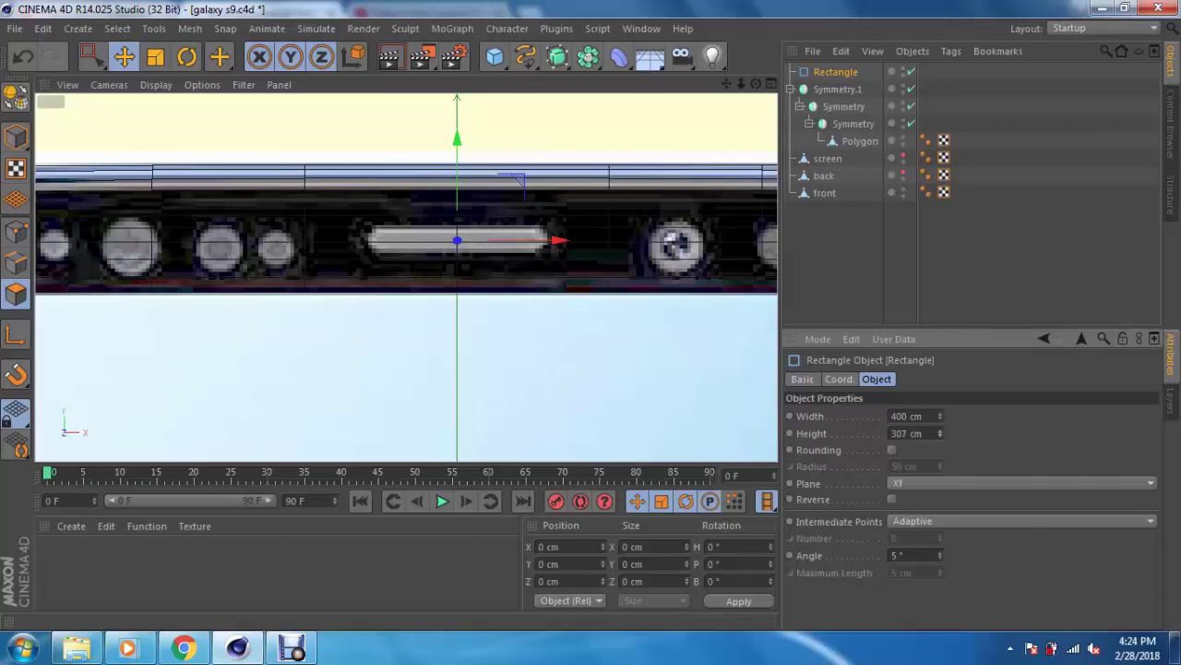
left_click_drag(940, 433, 940, 480)
mouse_move(939, 433)
left_mouse_down()
mouse_move(940, 452)
mouse_move(939, 438)
left_mouse_up()
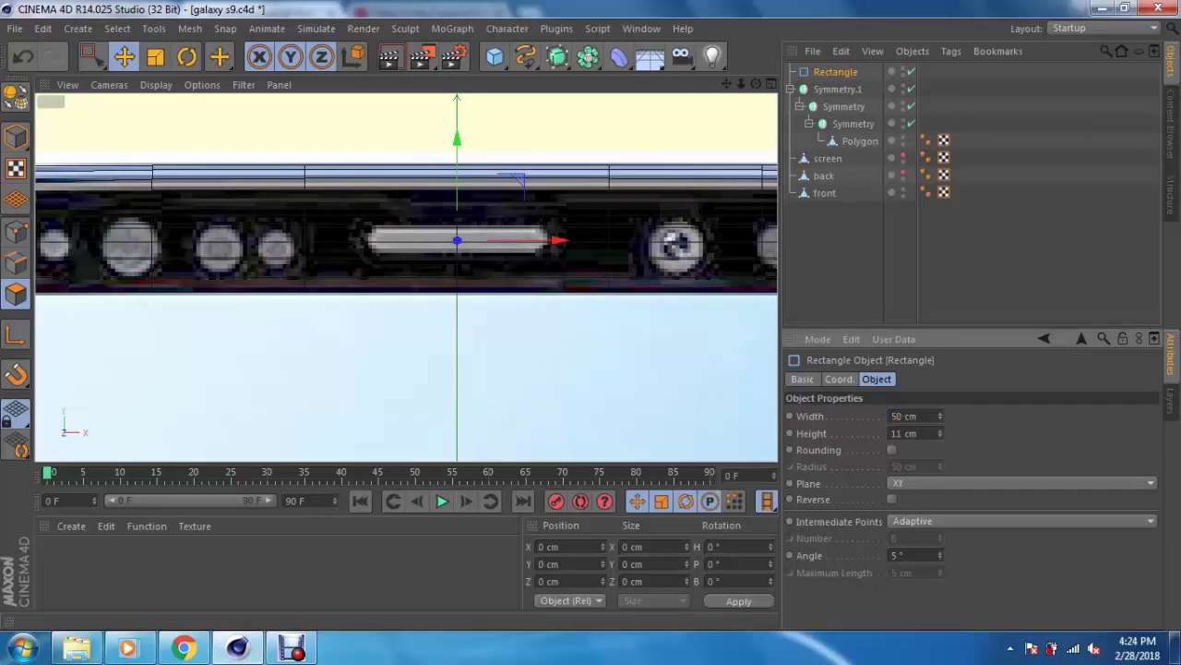
Step: Widen the rectangle and turn on its rounded corners
scroll(532, 221, "up", 1)
scroll(532, 221, "up", 1)
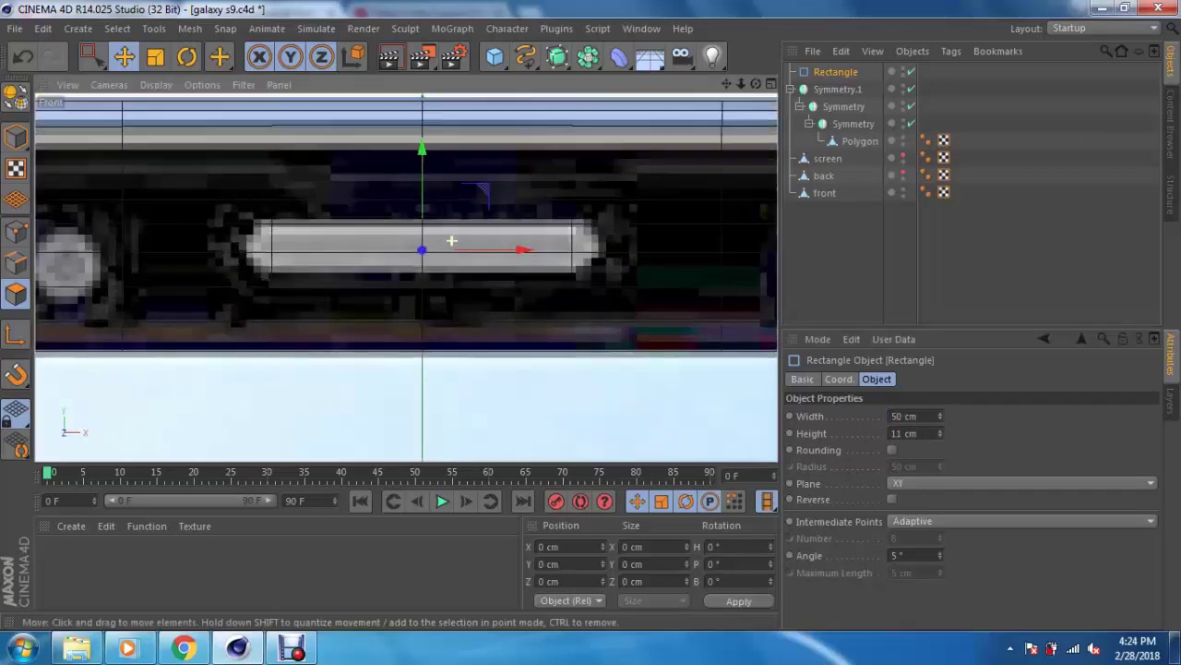
scroll(475, 226, "up", 1)
middle_click_drag(475, 226, 469, 229, "alt")
left_click_drag(941, 416, 951, 415)
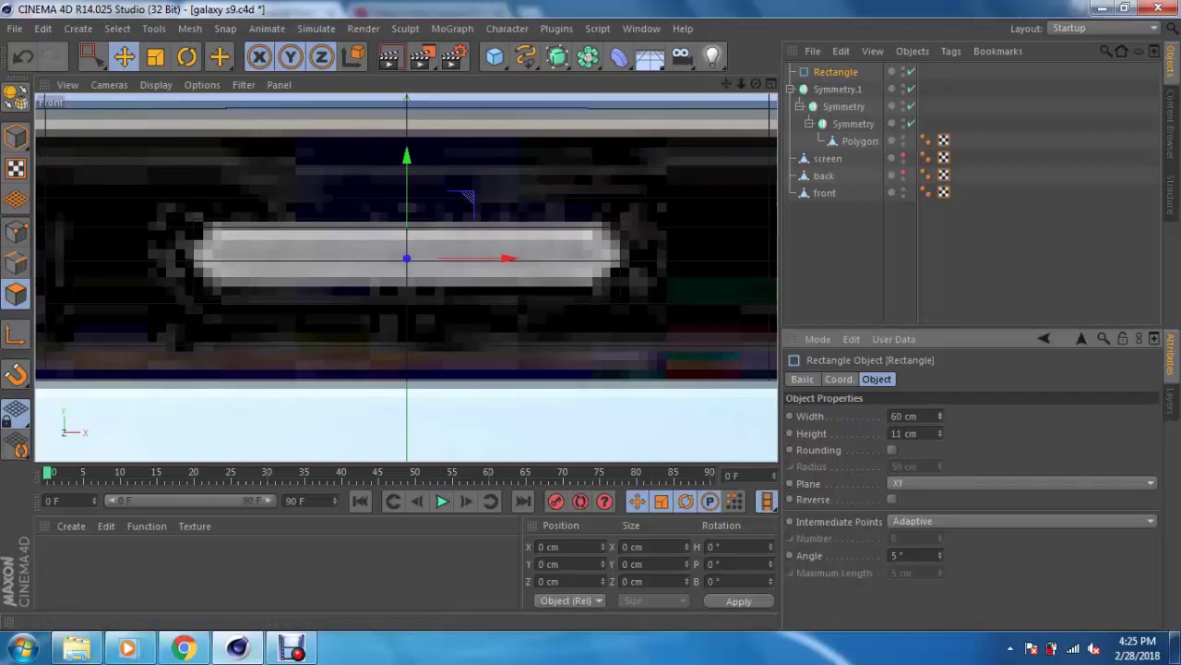
left_click(891, 449)
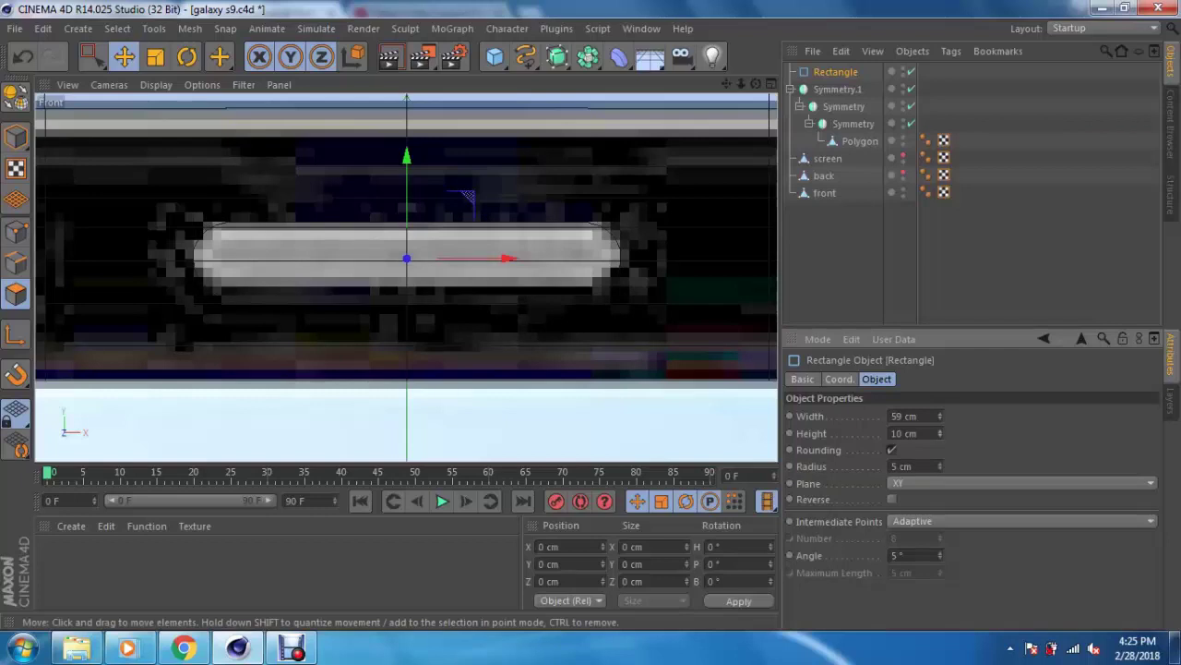
Step: Nudge the rectangle up and left into position, checking it in perspective and Front views
left_click_drag(407, 251, 407, 249)
key("F5")
key("F1")
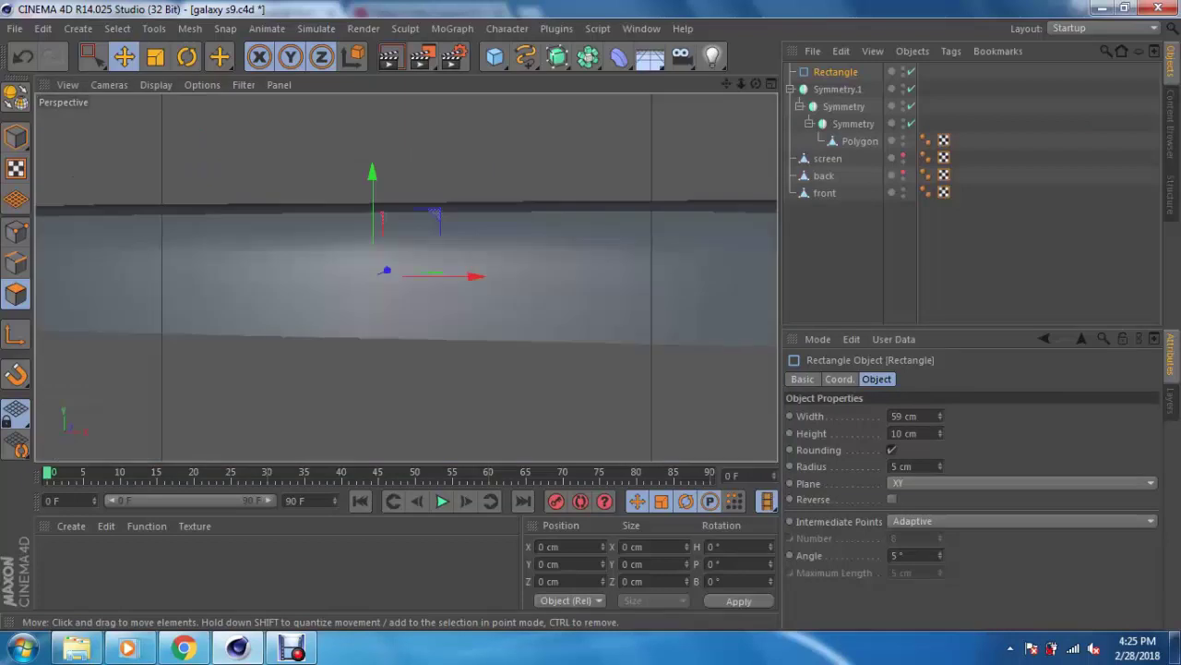
left_click_drag(422, 259, 401, 268)
left_click_drag(401, 277, 433, 276, "alt")
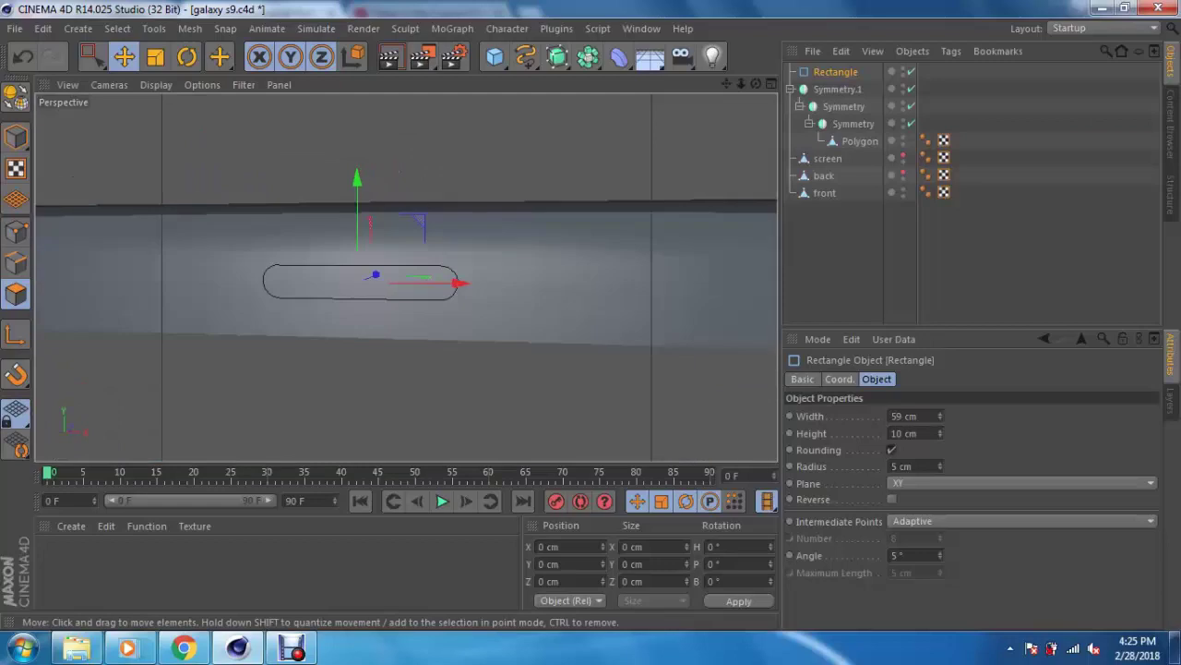
key("F4")
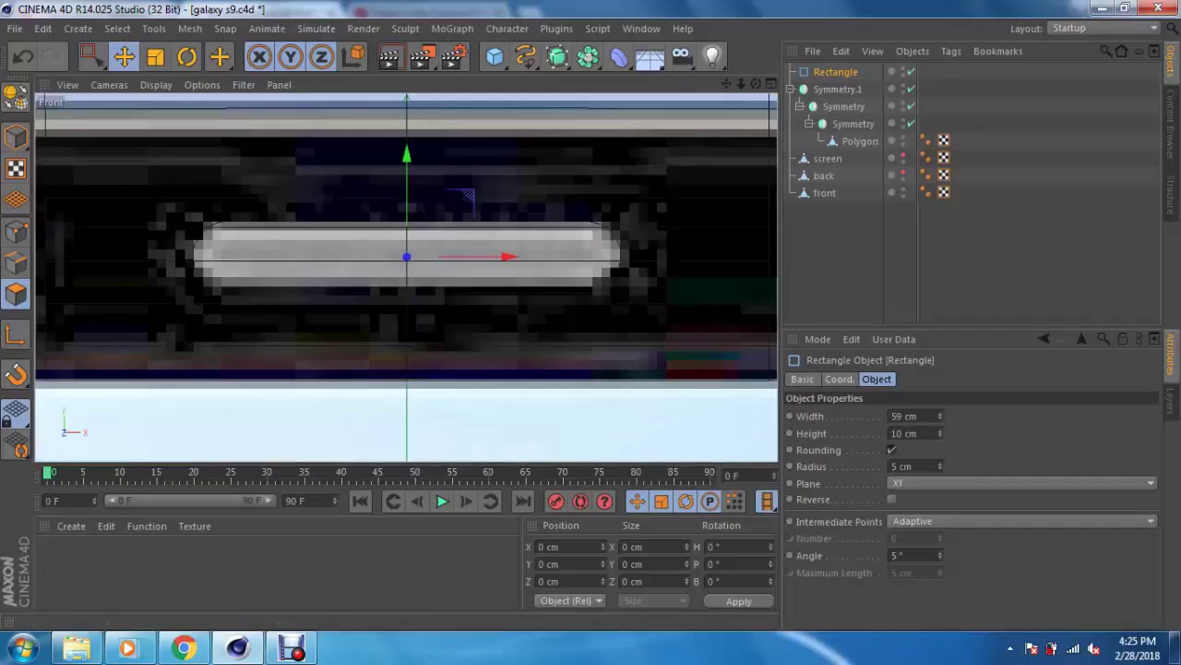
Step: Set the rectangle height to 9 cm and its corner radius to 4.5 cm
left_click(940, 437)
left_click(939, 437)
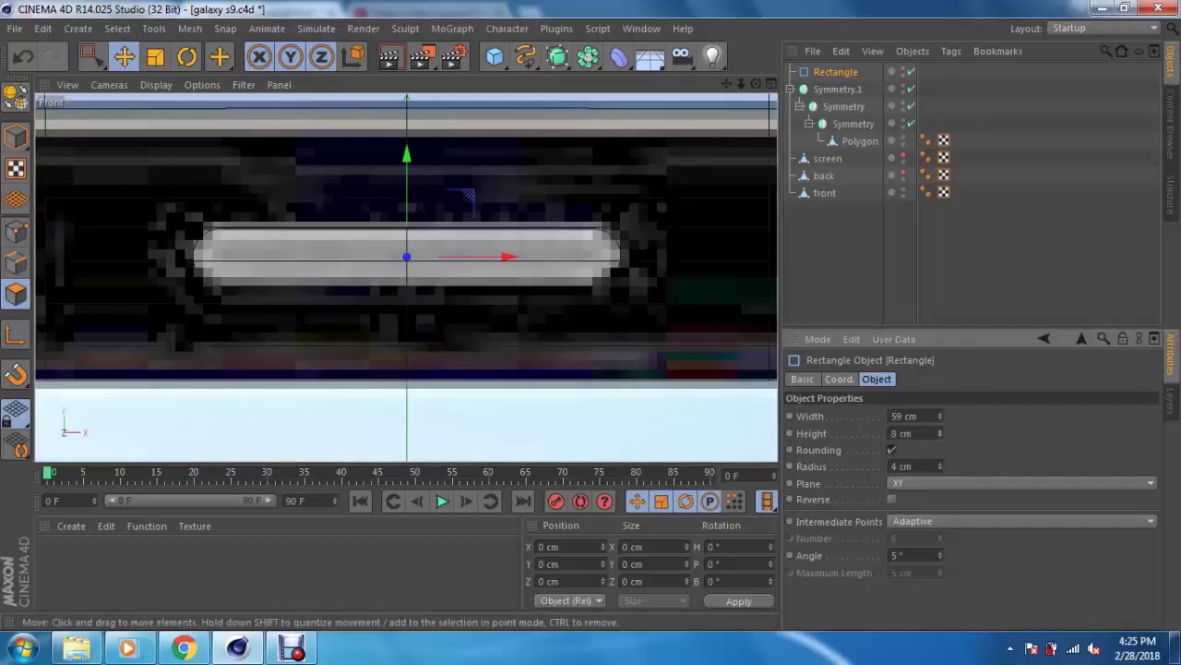
left_click_drag(407, 242, 407, 237)
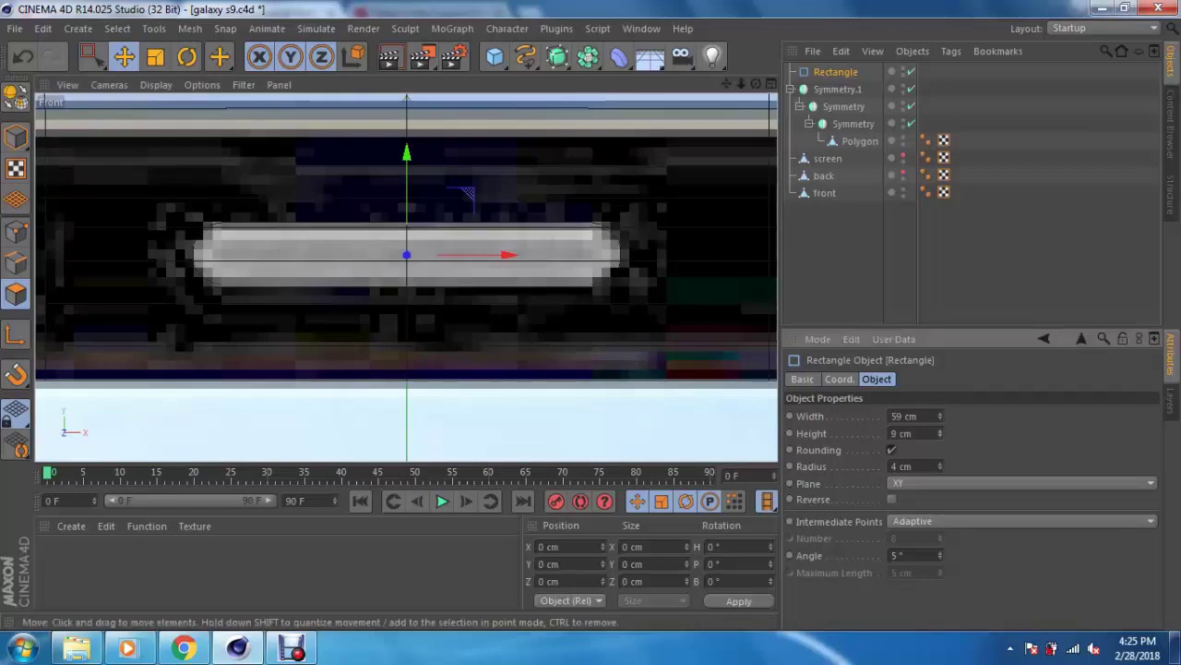
scroll(406, 256, "up", 1)
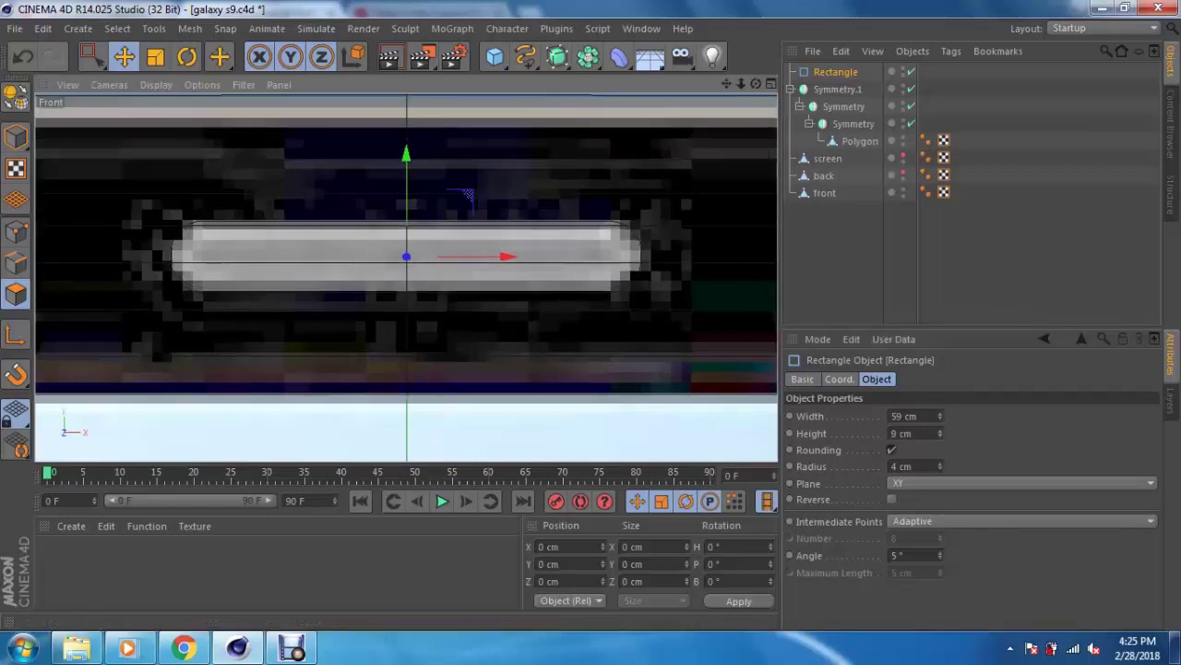
left_click_drag(939, 467, 940, 462)
Step: Orbit the perspective view to the phone's rounded edge and add an Extrude NURBS
key("F5")
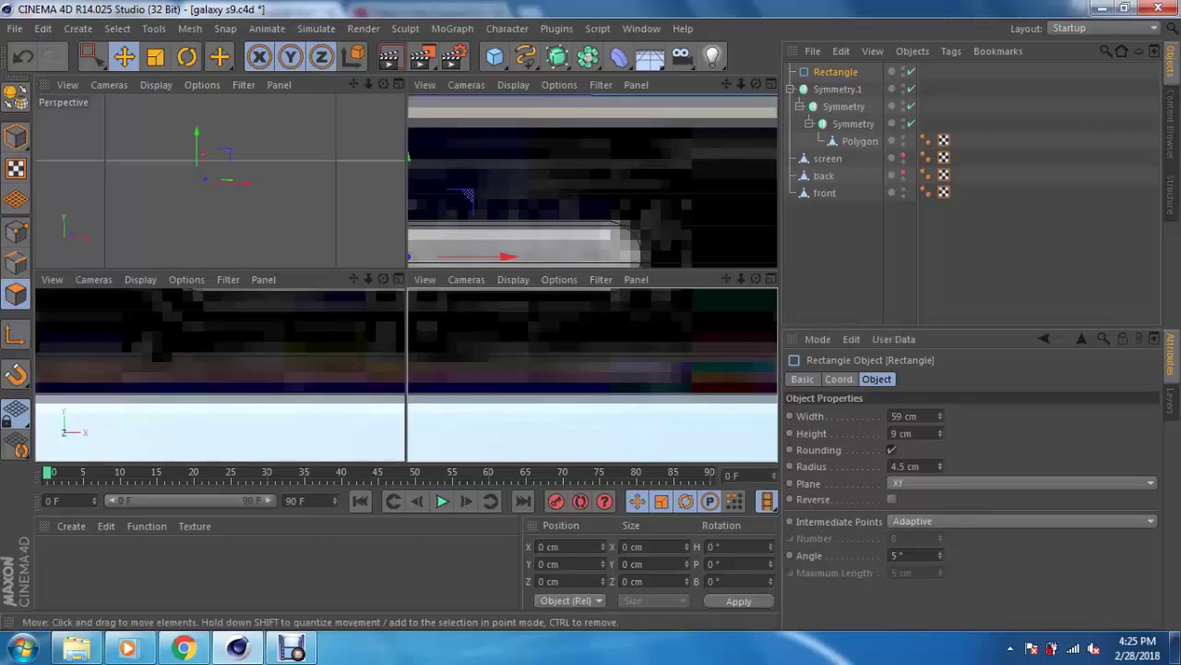
key("F1")
left_click_drag(740, 84, 701, 88)
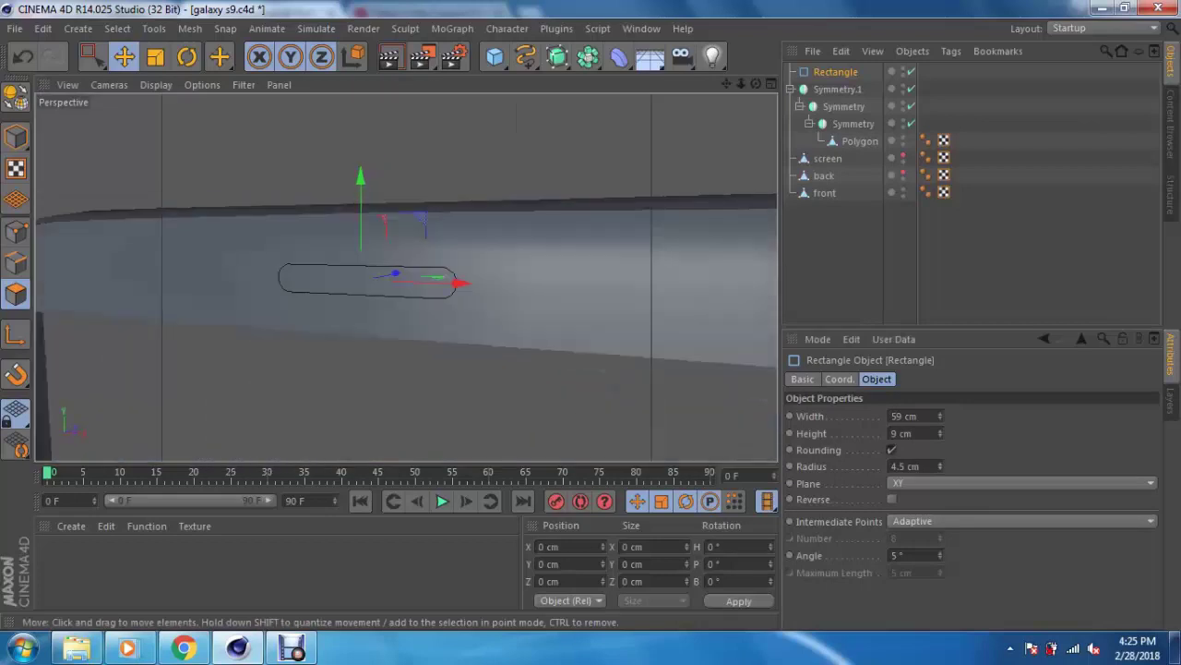
left_click_drag(556, 56, 707, 80)
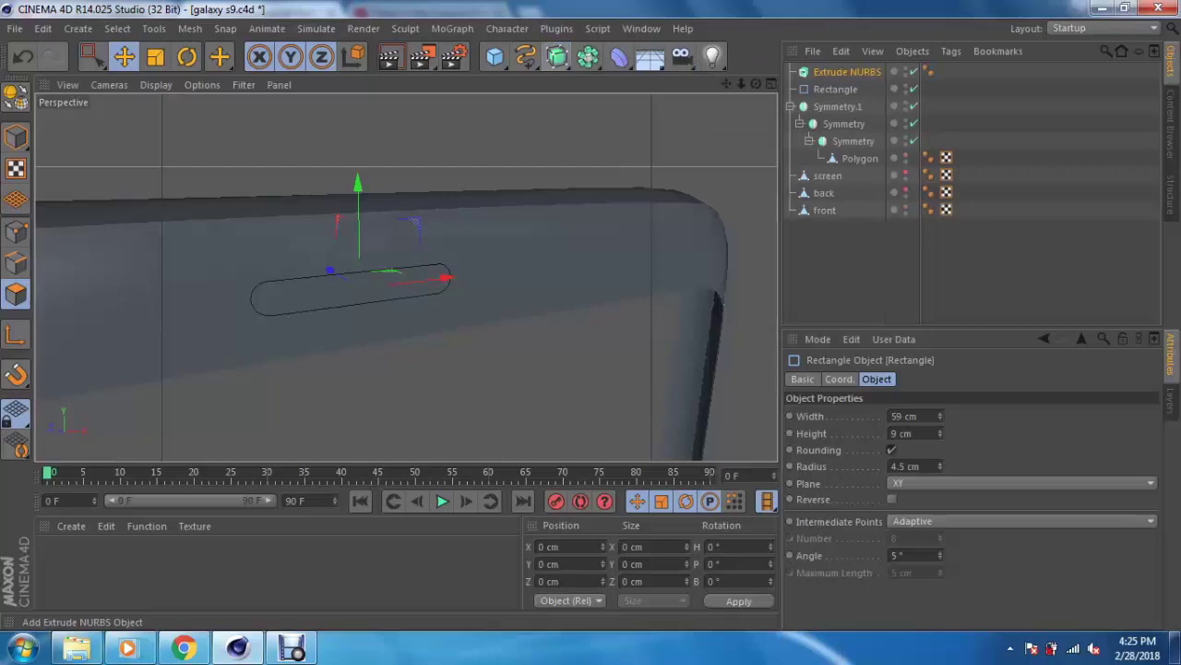
Step: Put the Rectangle inside the Extrude NURBS and set the extrusion depth to 5 cm
left_click_drag(835, 89, 844, 72)
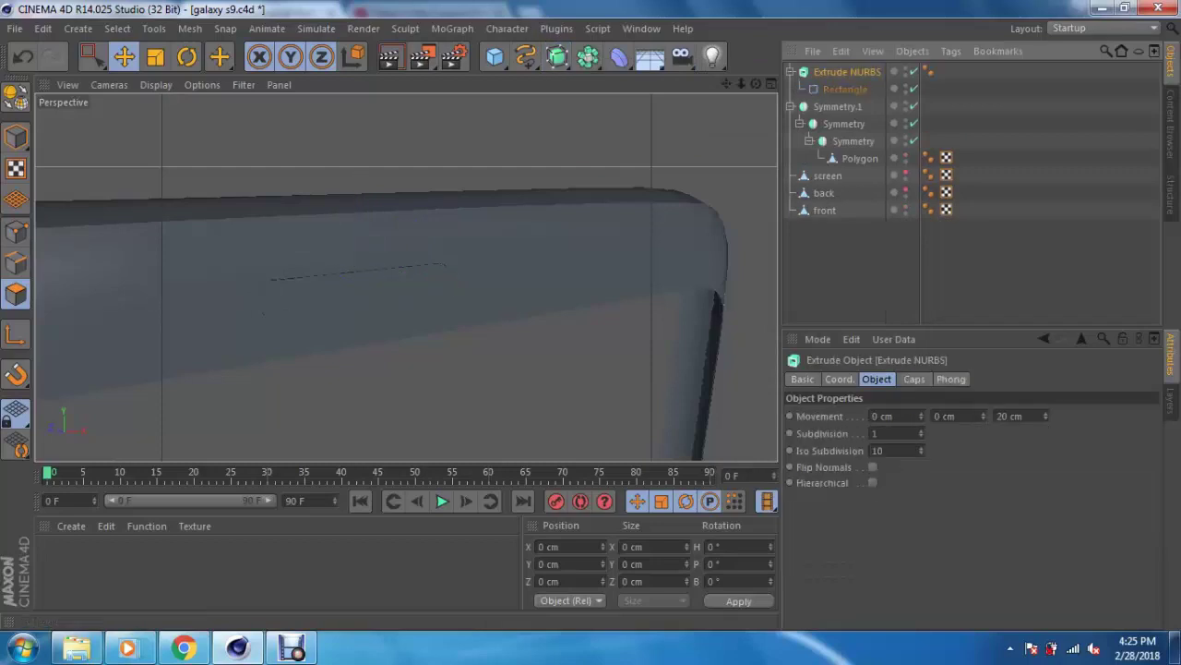
left_click_drag(756, 84, 683, 97)
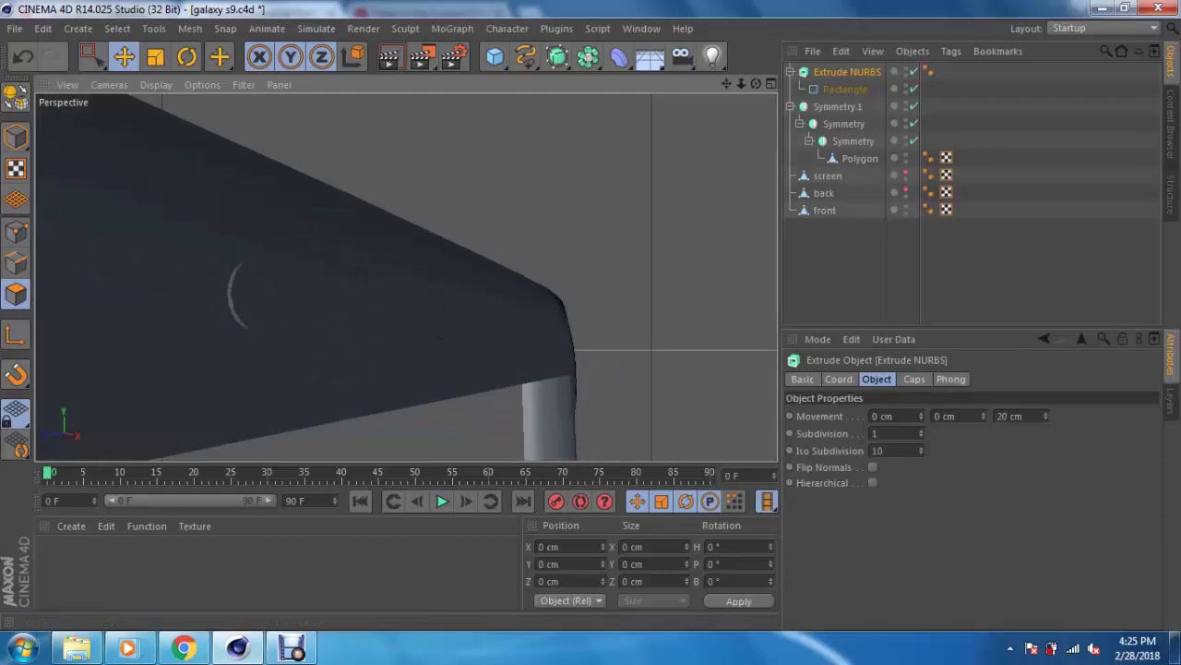
left_click(1009, 416)
type("500")
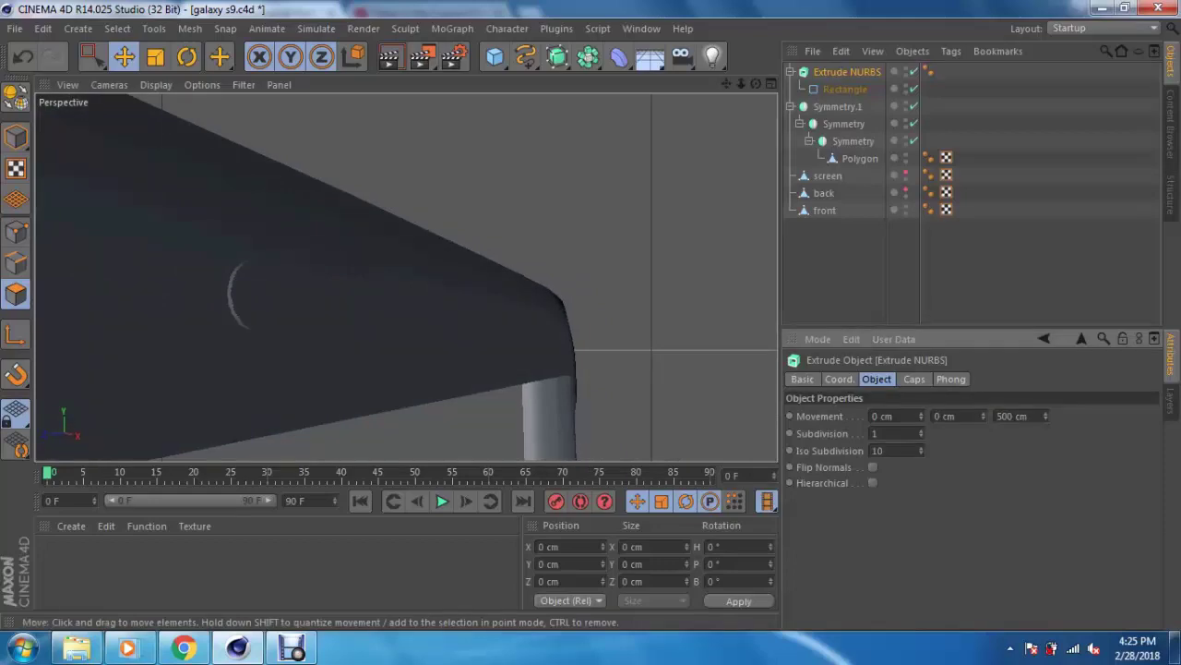
left_click_drag(756, 84, 702, 111)
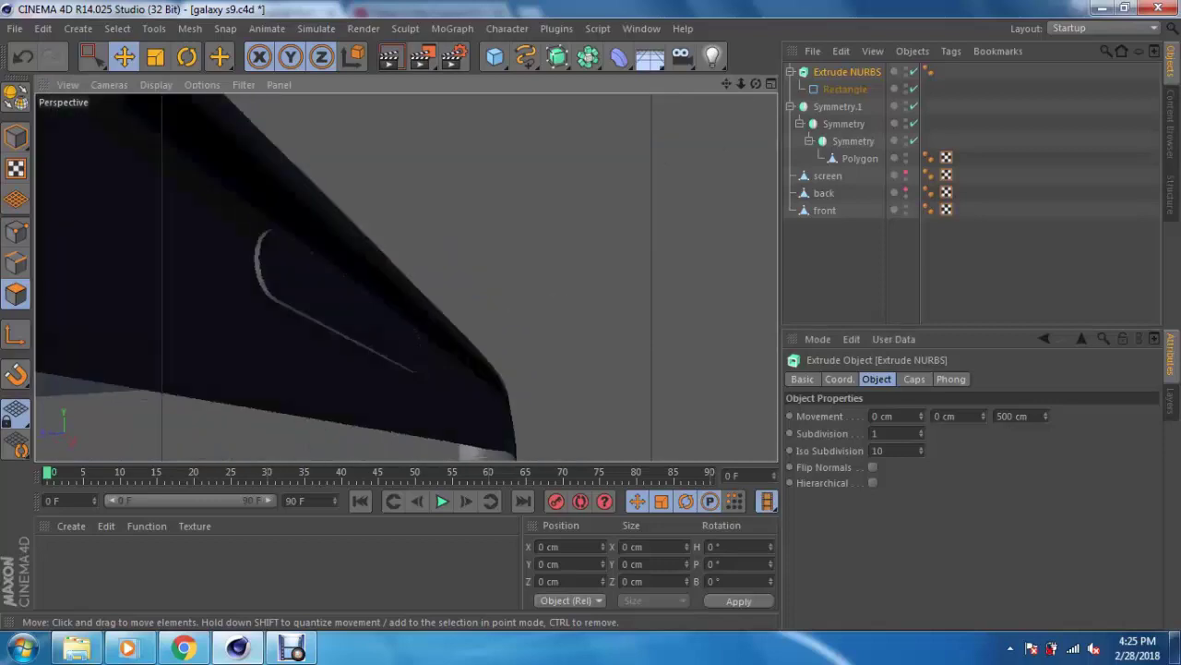
left_click(1004, 416)
type("5")
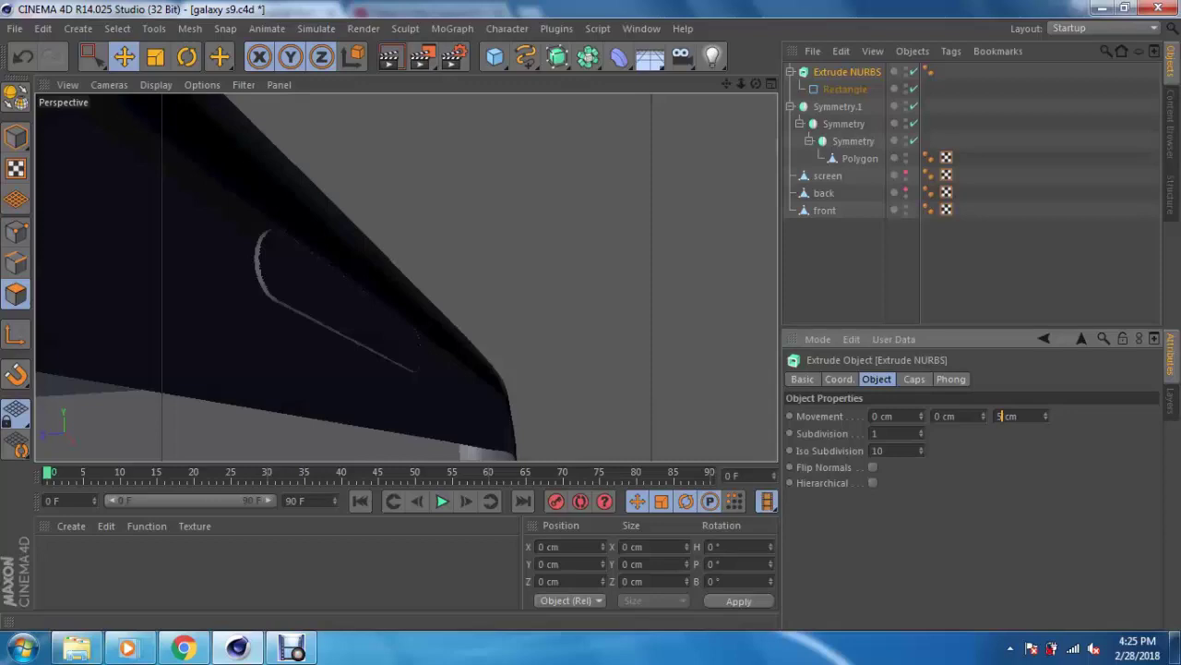
key("Return")
Step: Inspect the extruded slot, then bring up the Caps tab's Start cap choices
left_click_drag(756, 84, 756, 84)
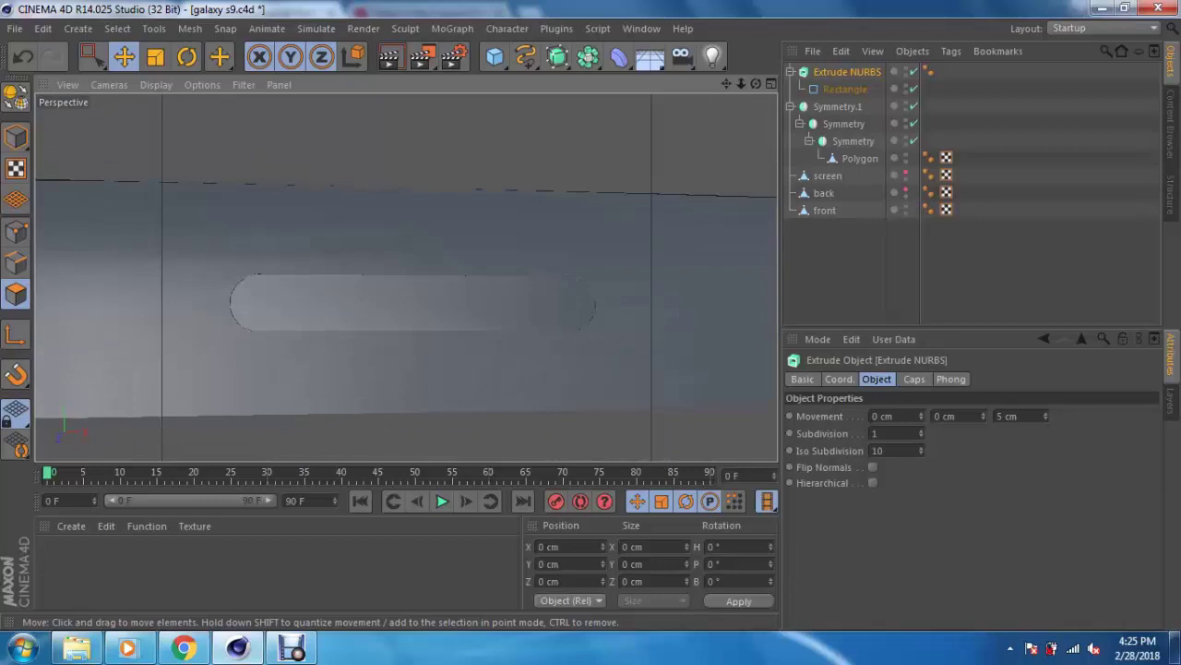
left_click_drag(756, 84, 756, 84)
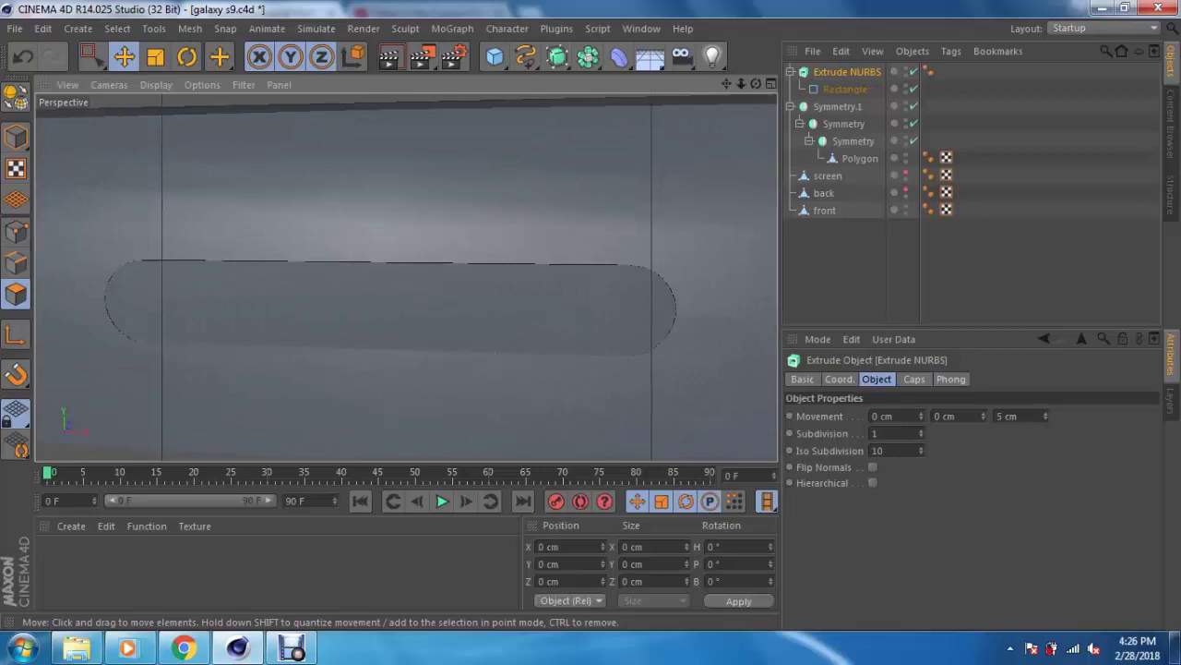
left_click(914, 378)
left_click(923, 416)
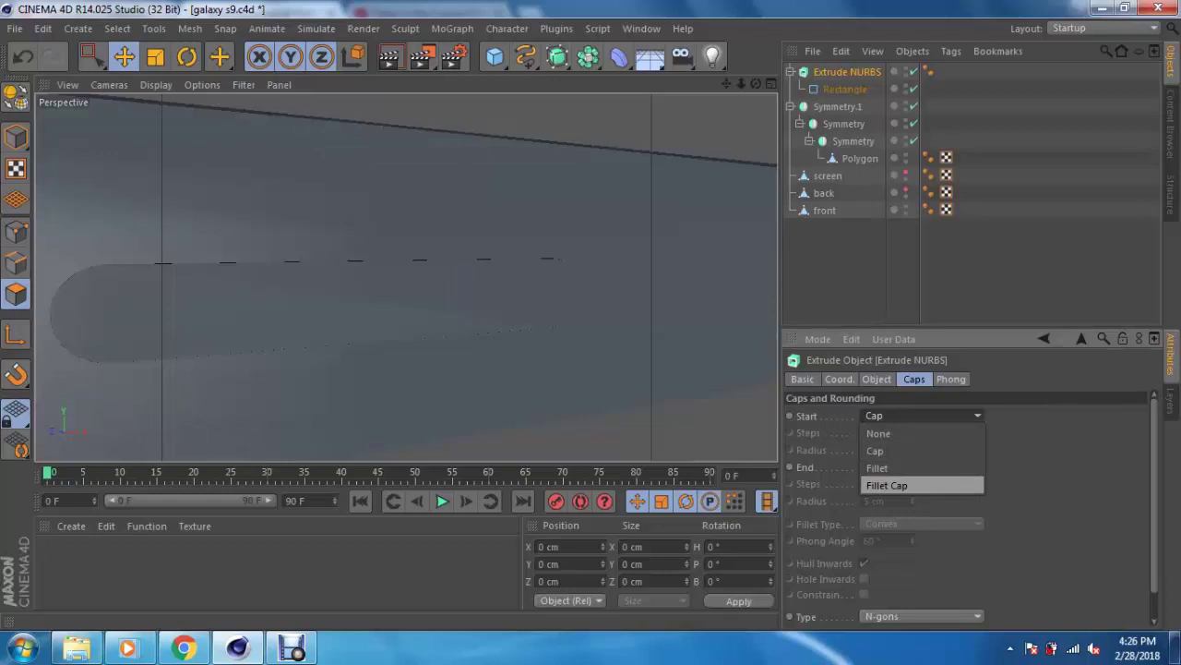
Step: Give both extrusion ends 1 cm Fillet Caps, with 3 steps on the start fillet
left_click(886, 485)
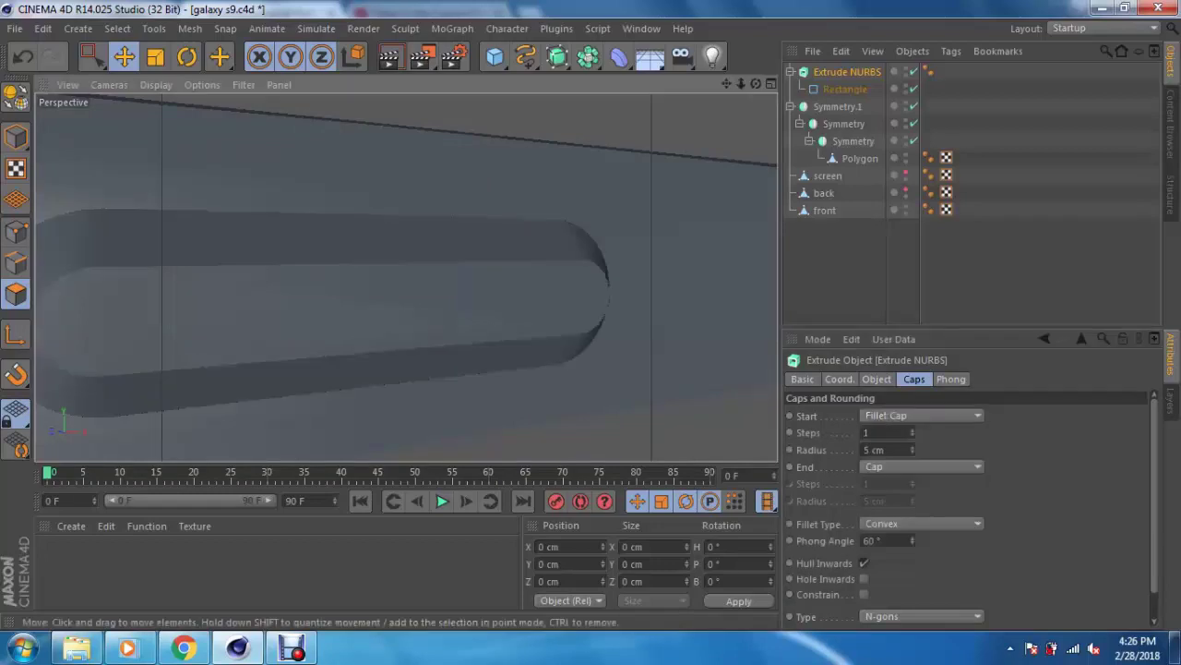
left_click(923, 466)
left_click(886, 537)
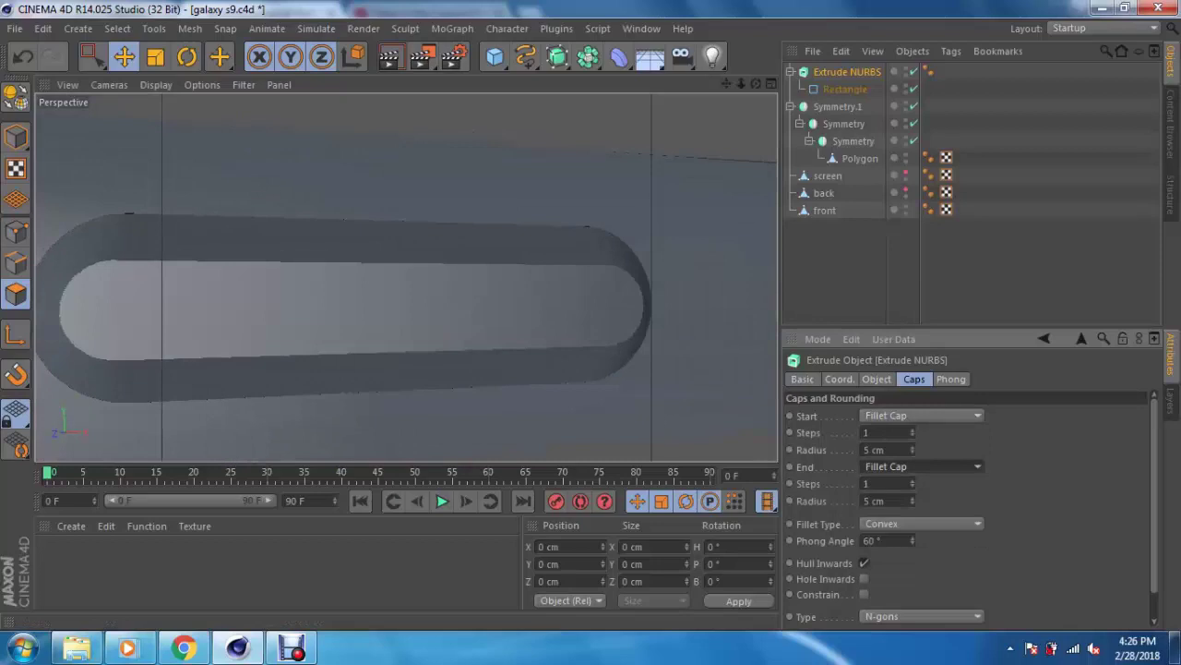
double_click(868, 450)
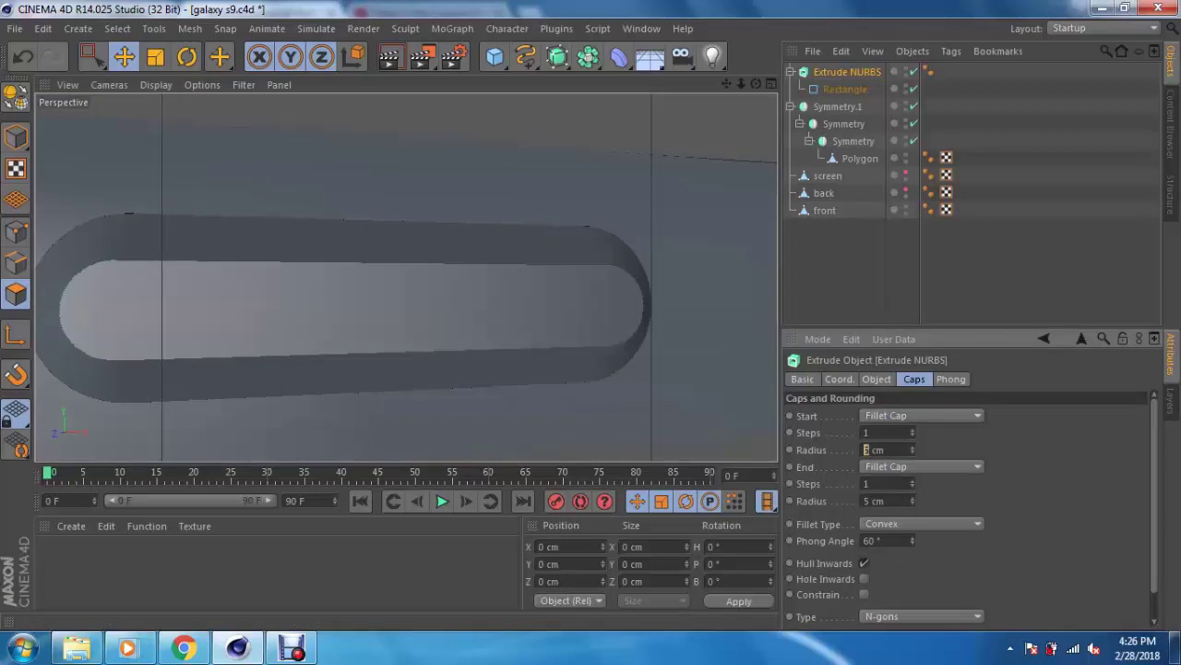
type("1")
key("Return")
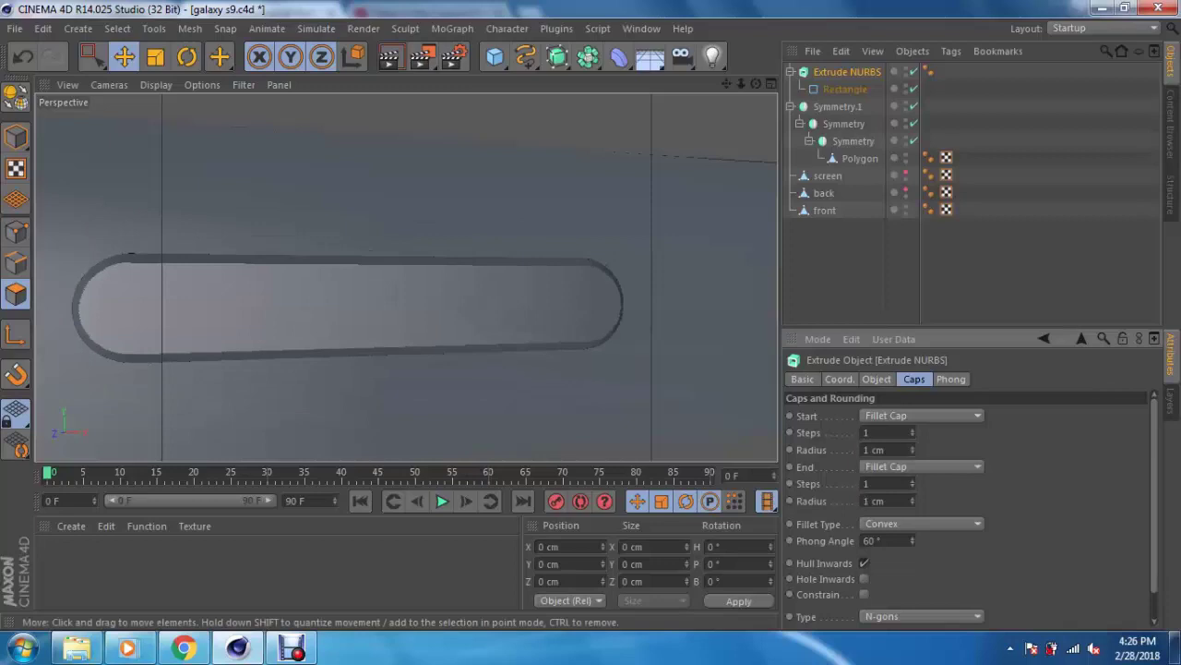
left_click_drag(407, 277, 479, 277, "alt")
left_click_drag(406, 295, 350, 304, "alt")
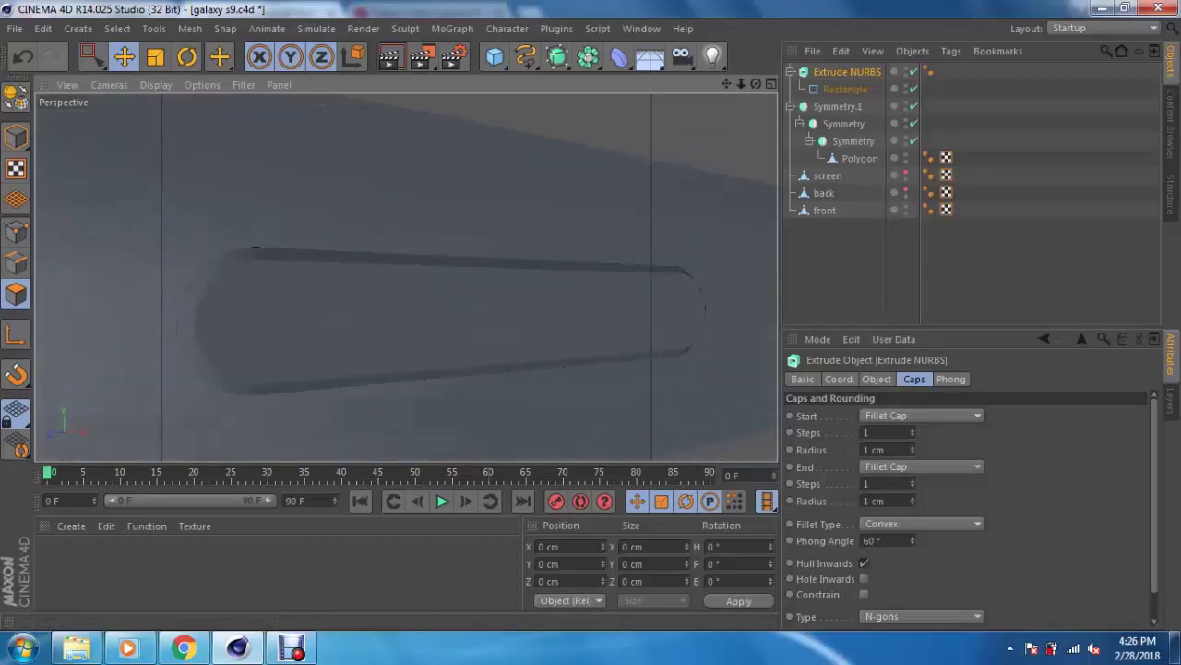
left_click_drag(912, 432, 912, 420)
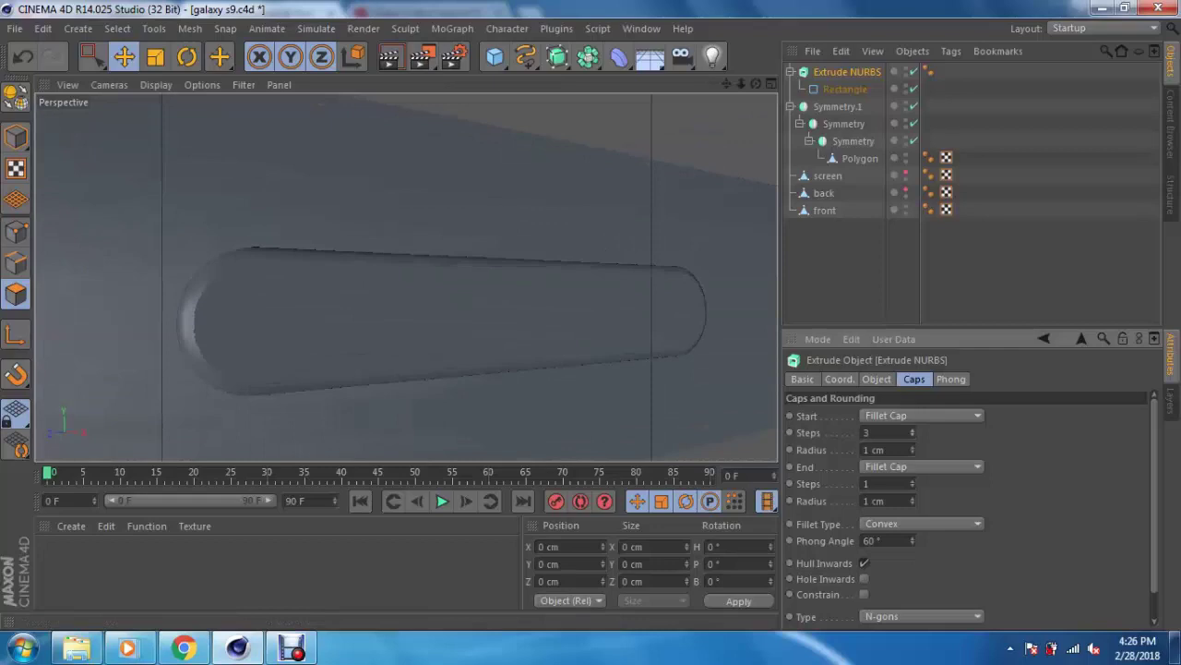
left_click_drag(406, 304, 369, 314, "alt")
Step: Nudge the Rectangle spline slightly left within the slot
left_click(845, 89)
left_click_drag(443, 307, 370, 304)
left_click(1015, 277)
scroll(406, 277, "down", 3)
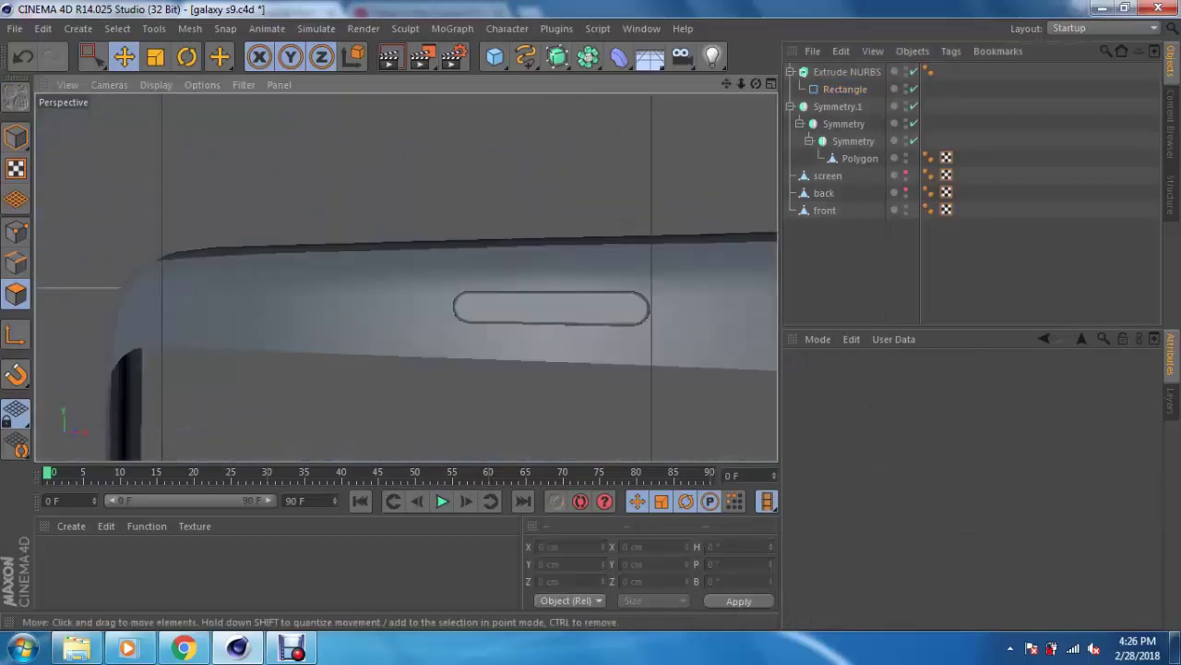
scroll(406, 277, "down", 2)
scroll(406, 276, "down", 2)
scroll(406, 277, "down", 2)
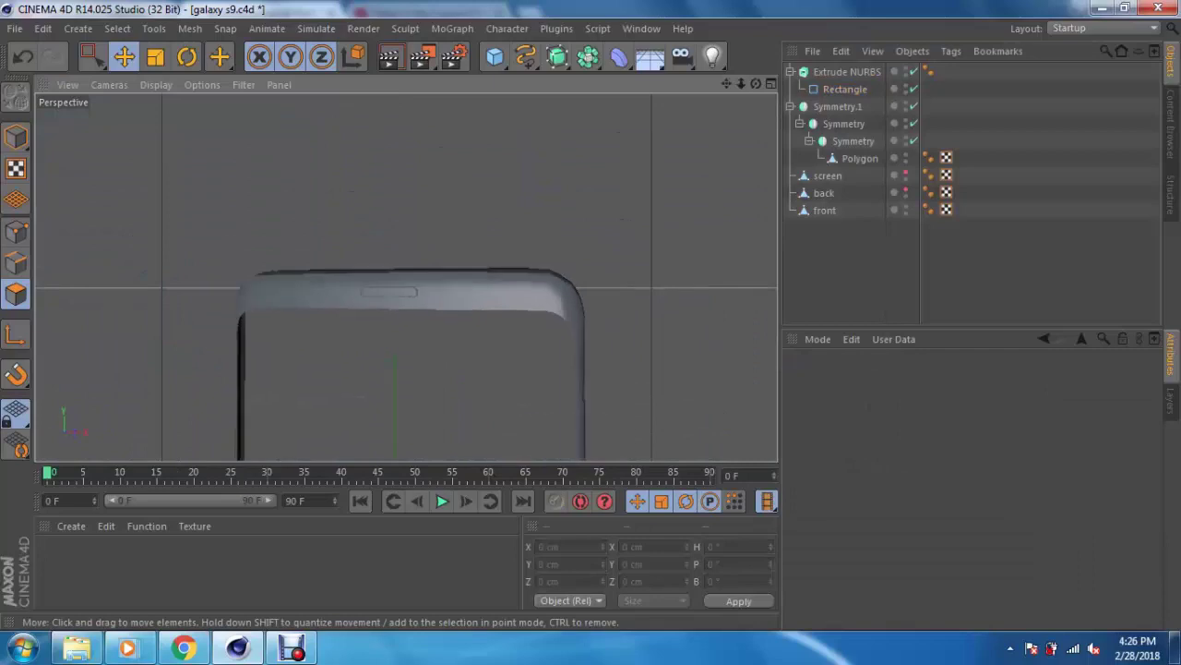
scroll(406, 277, "down", 1)
Step: Reselect the Extrude NURBS in full perspective view and toggle Hull Inwards off
left_click(846, 71)
scroll(406, 277, "up", 2)
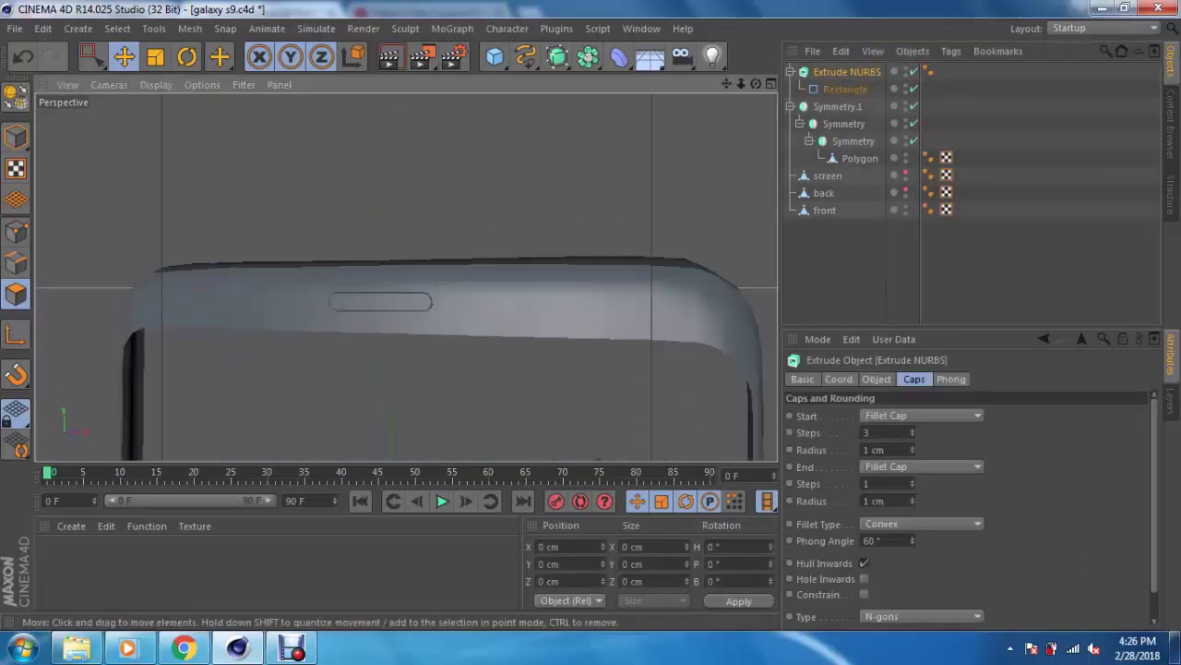
scroll(406, 277, "up", 2)
left_click(844, 88)
key("F5")
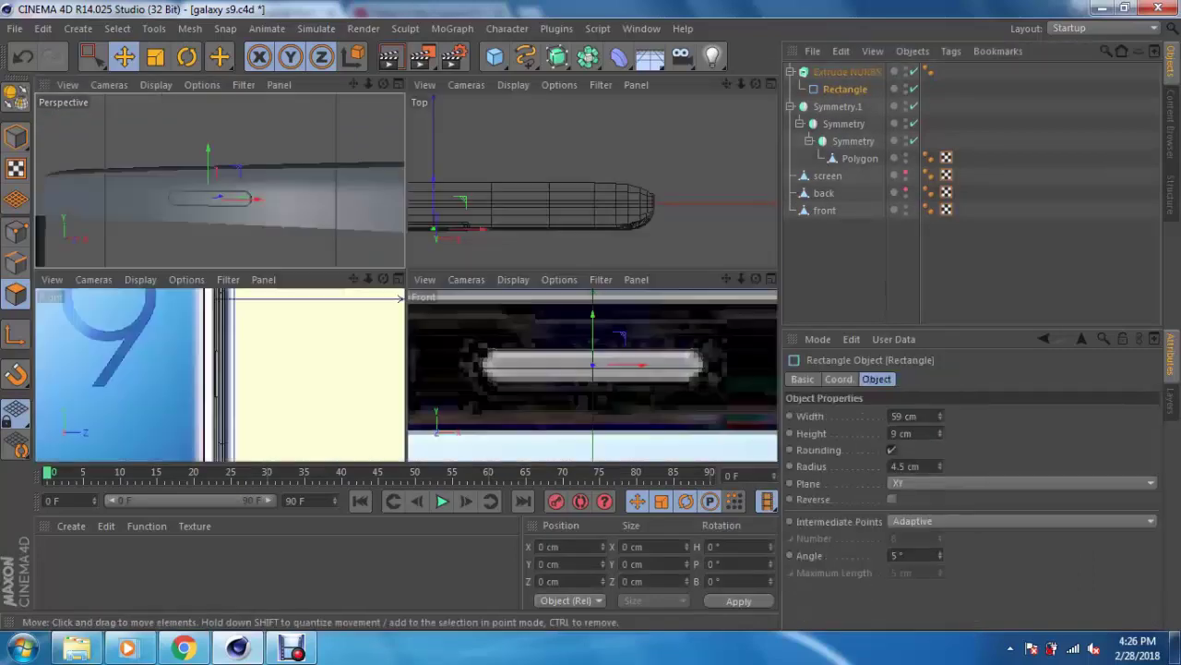
key("F1")
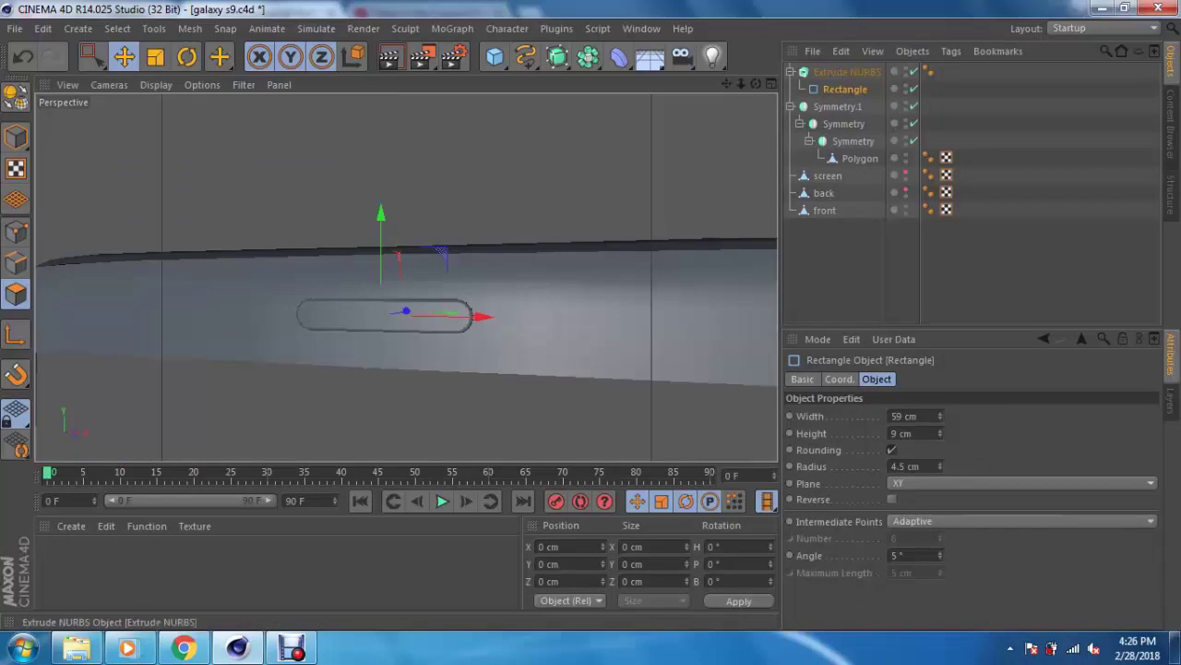
left_click(846, 71)
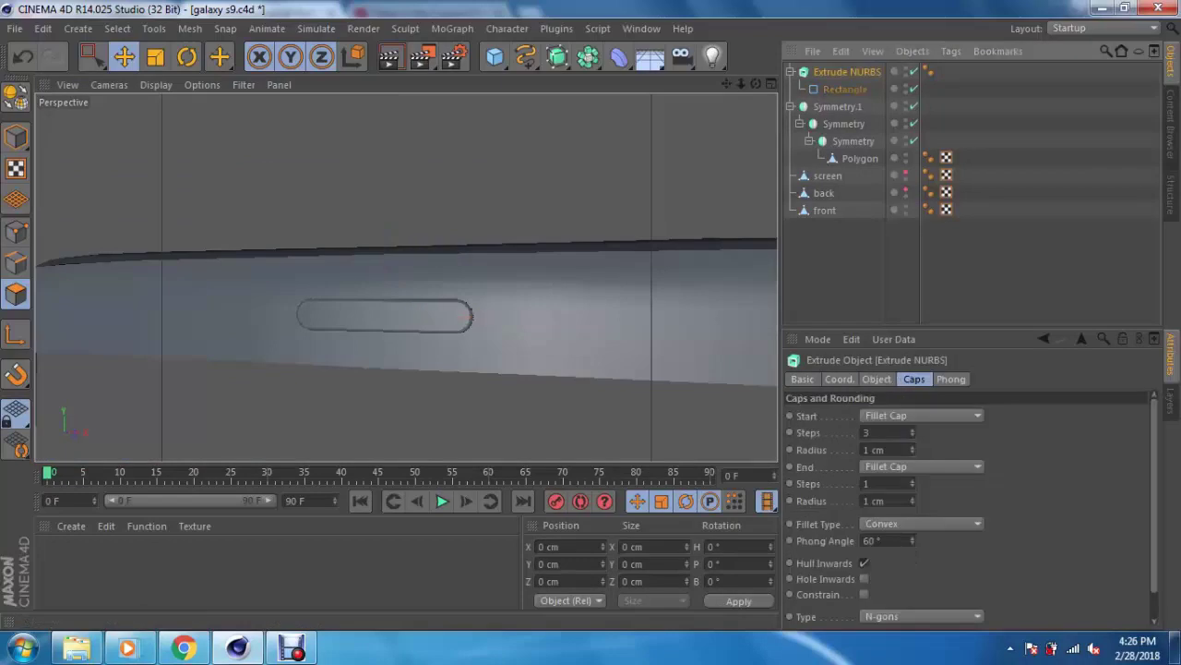
left_click(864, 562)
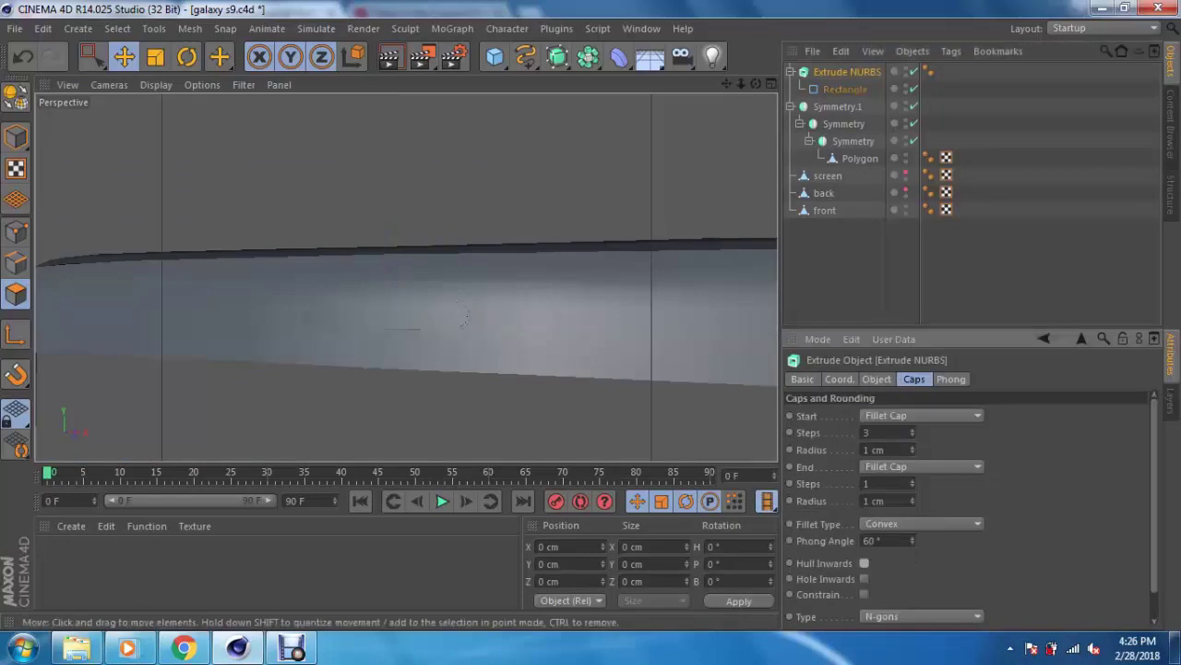
Step: Enable Hull Inwards and Constrain so the fillet caps cut inward within the slot outline
left_click_drag(499, 317, 517, 276, "alt")
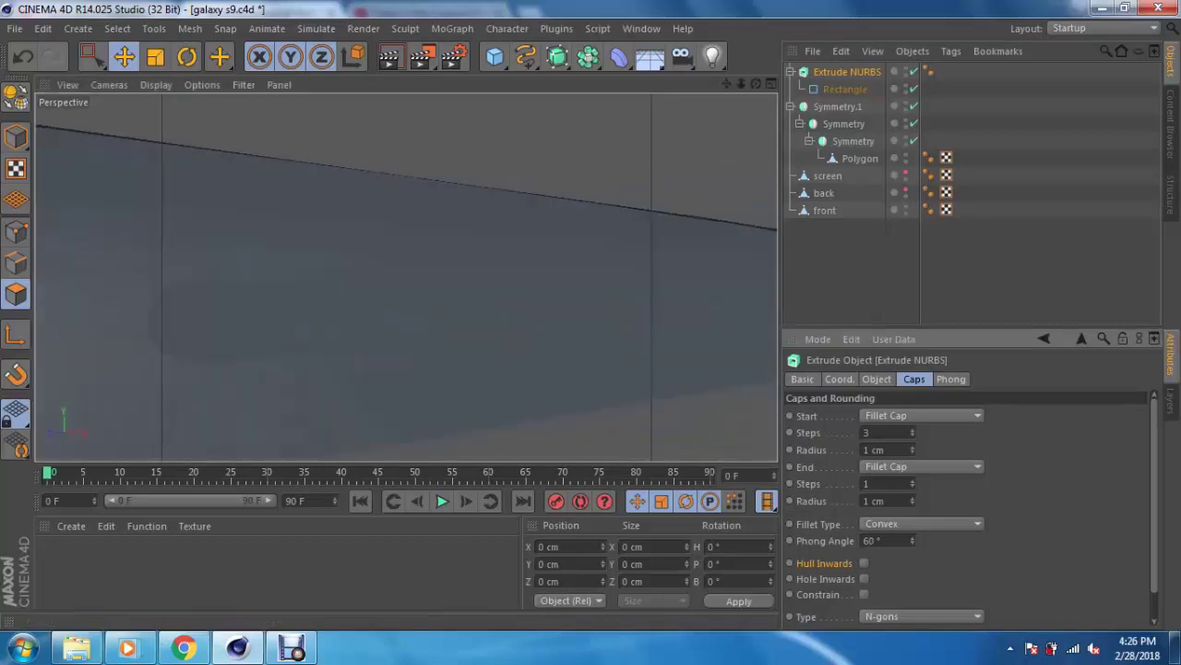
left_click(864, 563)
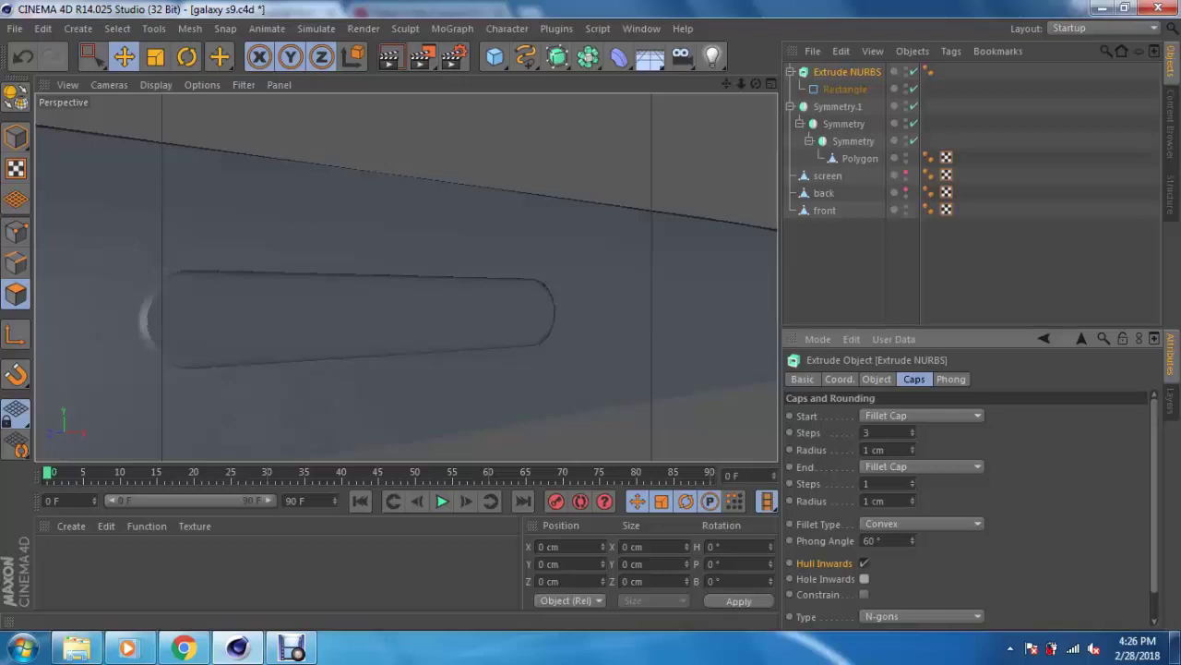
left_click(864, 594)
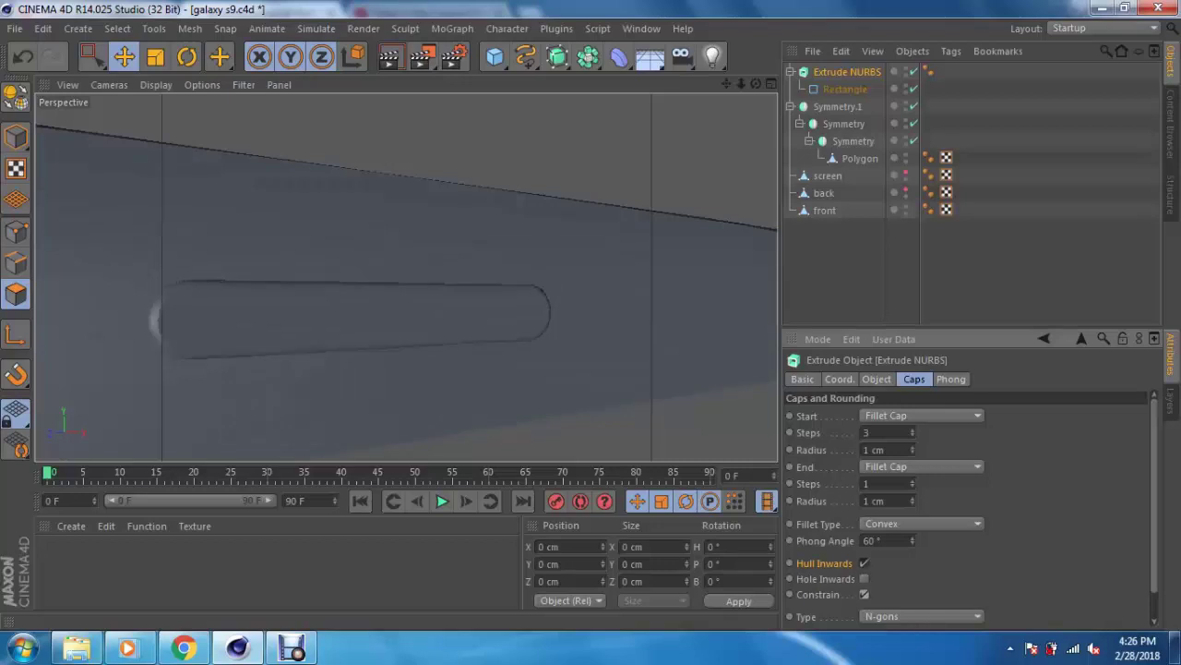
mouse_move(407, 277)
left_mouse_down("alt")
mouse_move(406, 314)
mouse_move(370, 277)
left_mouse_up("alt")
scroll(406, 314, "down", 3)
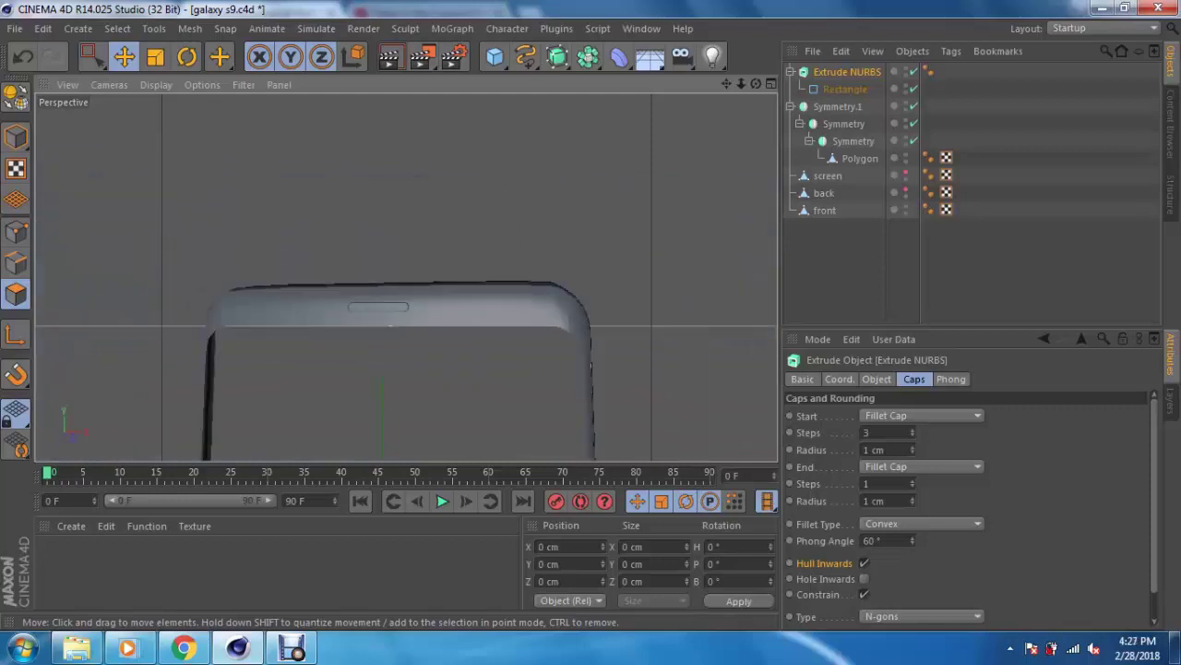
Step: Frame the camera circles beside the slot in Front view and add a Cylinder
key("F5")
key("F4")
scroll(453, 342, "down", 2)
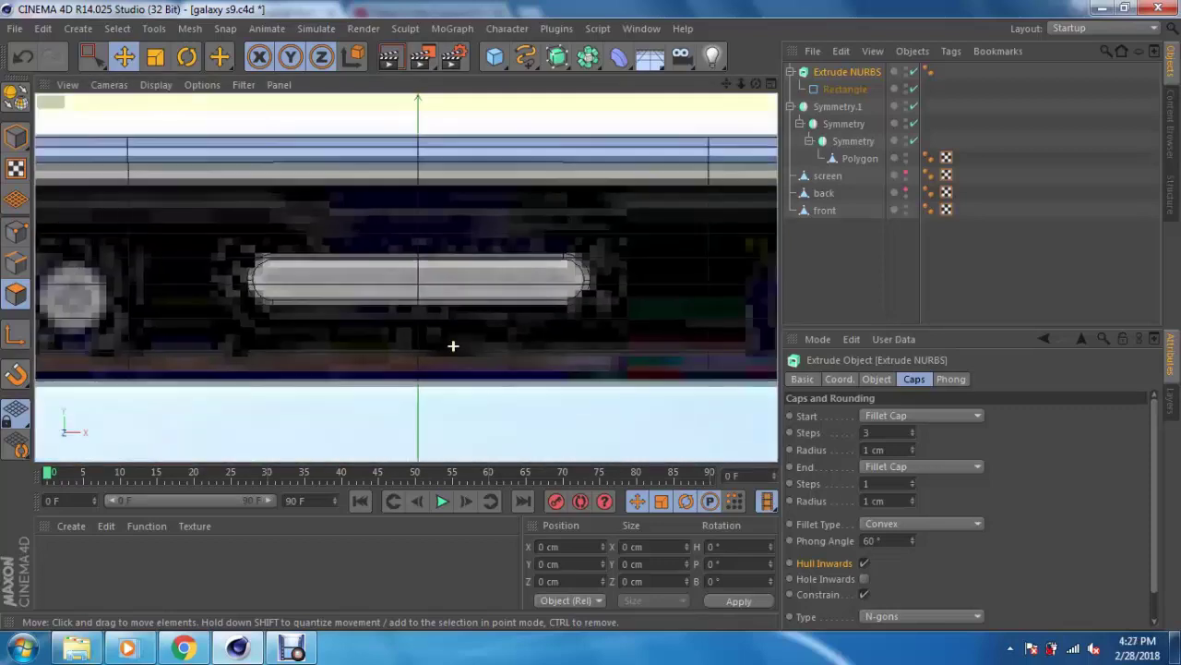
scroll(453, 342, "down", 1)
middle_click_drag(454, 343, 409, 274, "alt")
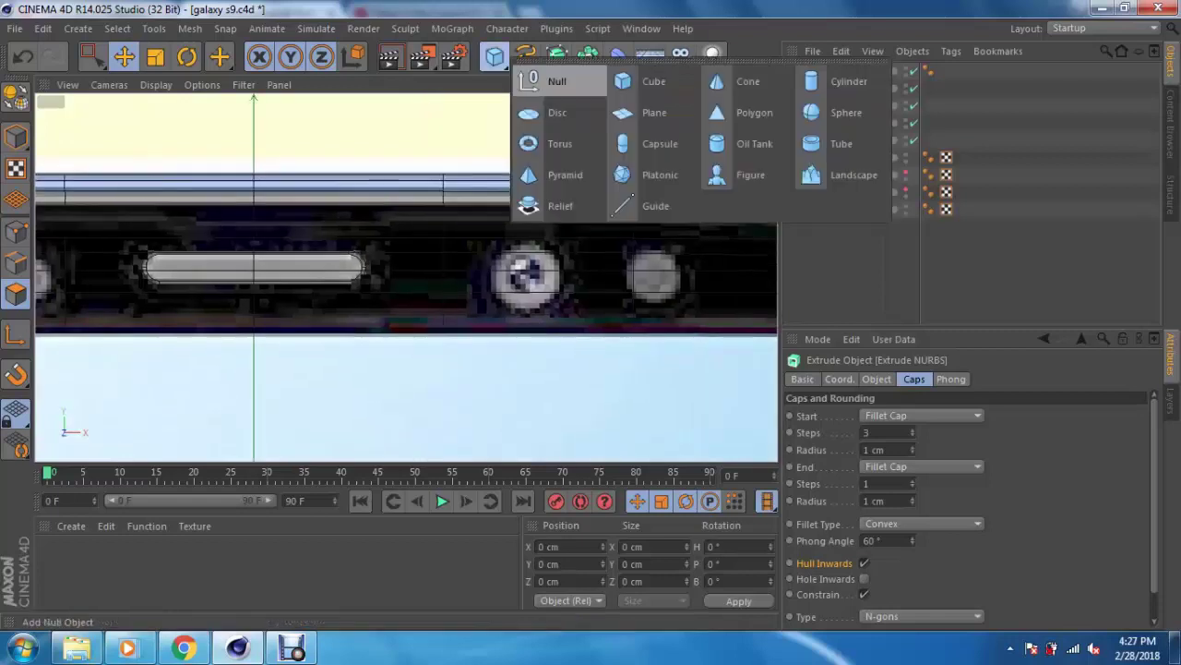
left_click_drag(495, 57, 849, 76)
Step: Move the new cylinder up onto the front camera hole at the phone's top edge
scroll(409, 274, "down", 1)
scroll(359, 195, "down", 1)
scroll(358, 199, "down", 2)
scroll(356, 205, "down", 1)
scroll(357, 205, "down", 2)
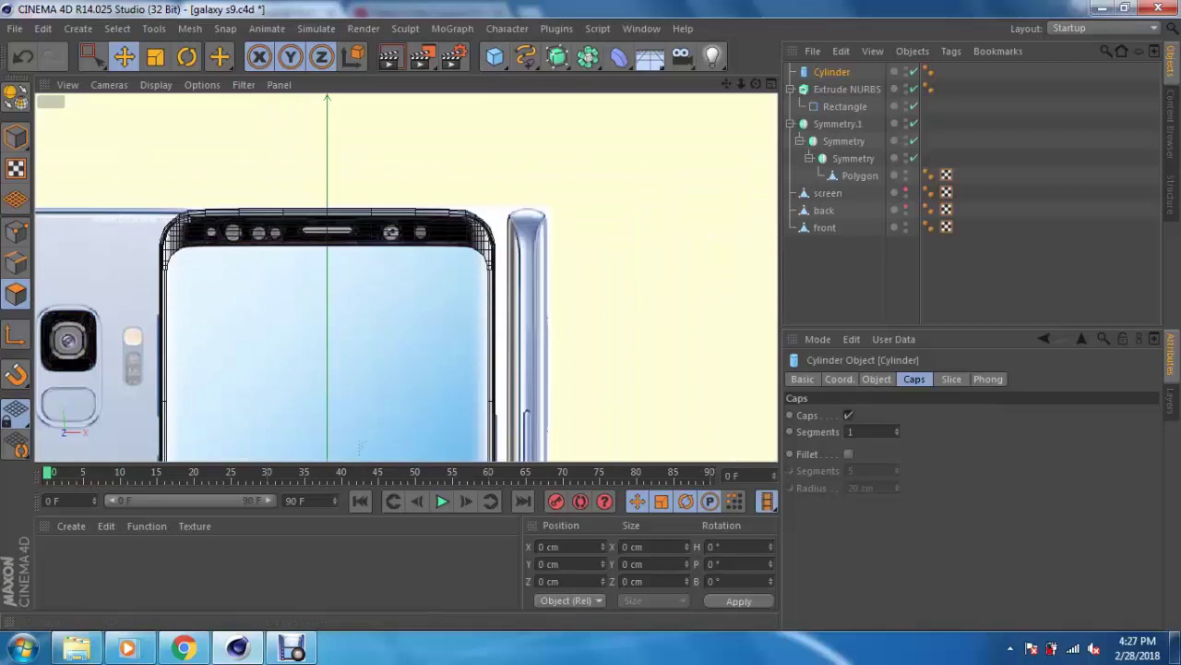
left_click(344, 230)
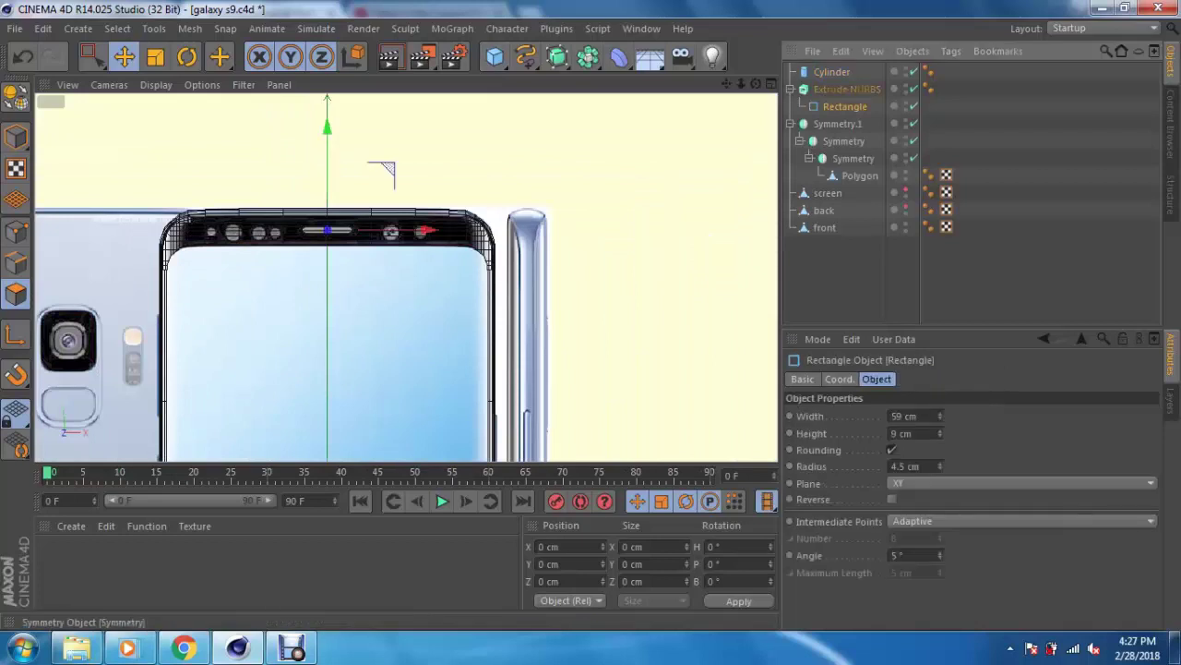
middle_click_drag(381, 277, 441, 122, "alt")
left_click(388, 108)
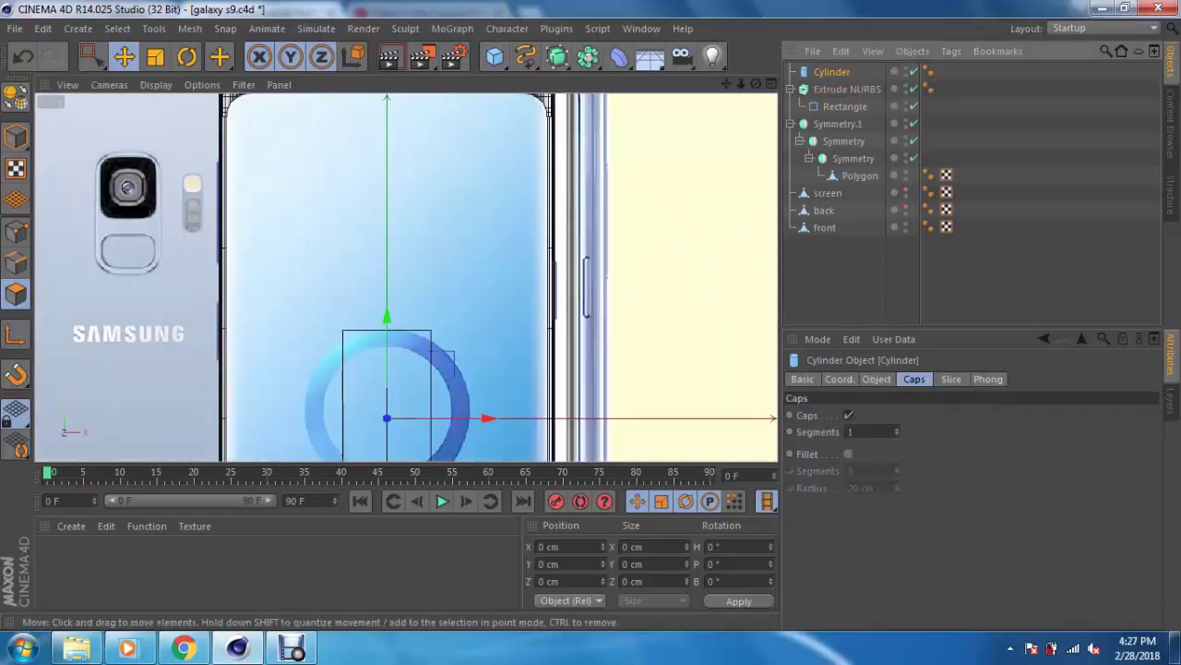
left_click_drag(387, 418, 430, 79)
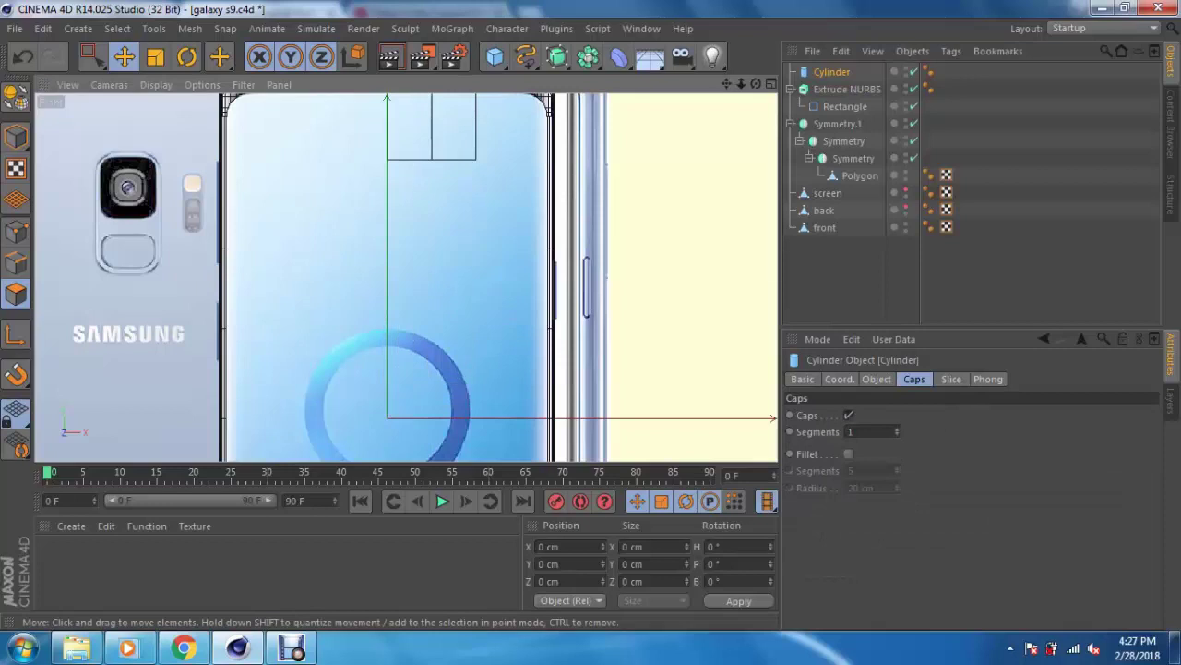
middle_click_drag(412, 83, 406, 276, "alt")
right_click_drag(406, 276, 462, 397, "alt")
left_click_drag(328, 288, 377, 305)
Step: Rotate the cylinder 90° to face forward and scale it down to the hole's size
key("r")
mouse_move(397, 312)
left_mouse_down()
mouse_move(434, 305)
mouse_move(440, 243)
left_mouse_up()
key("t")
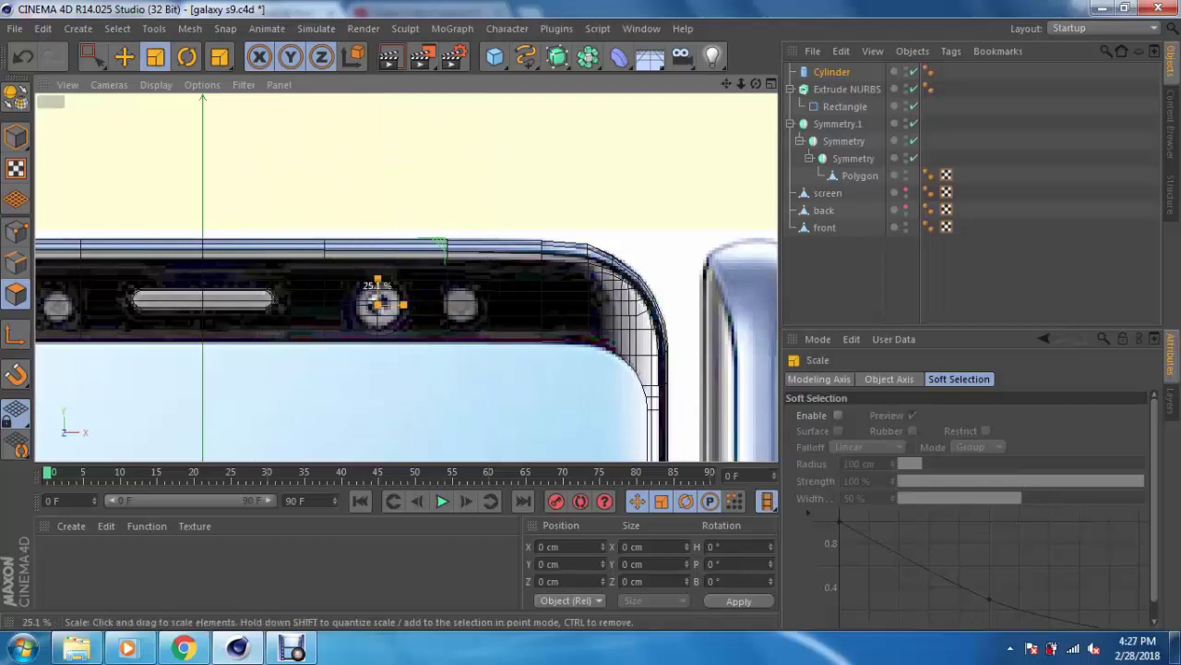
left_click_drag(380, 303, 379, 300)
scroll(378, 300, "up", 1)
scroll(376, 295, "up", 2)
scroll(375, 290, "up", 1)
scroll(377, 288, "up", 2)
Step: Enlarge the cylinder slightly to match the hole, then view it in Perspective from below
key("e")
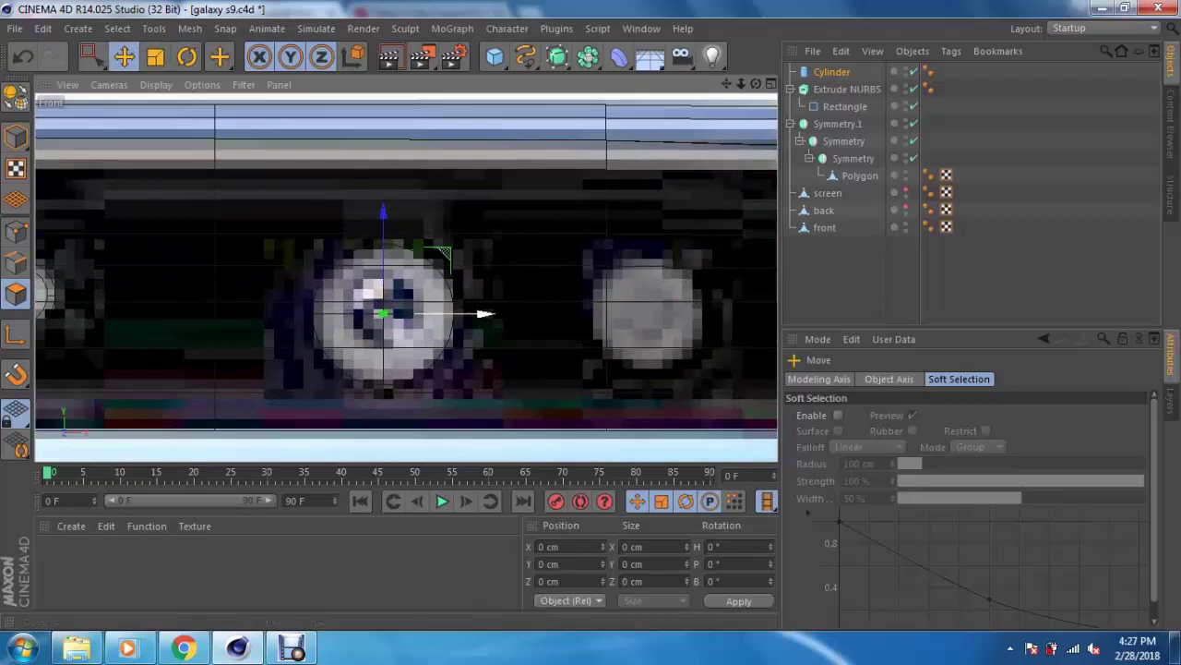
key("t")
left_click_drag(386, 314, 379, 294)
key("e")
key("F5")
key("F1")
mouse_move(463, 307)
left_mouse_down("alt")
mouse_move(487, 338)
mouse_move(414, 376)
left_mouse_up("alt")
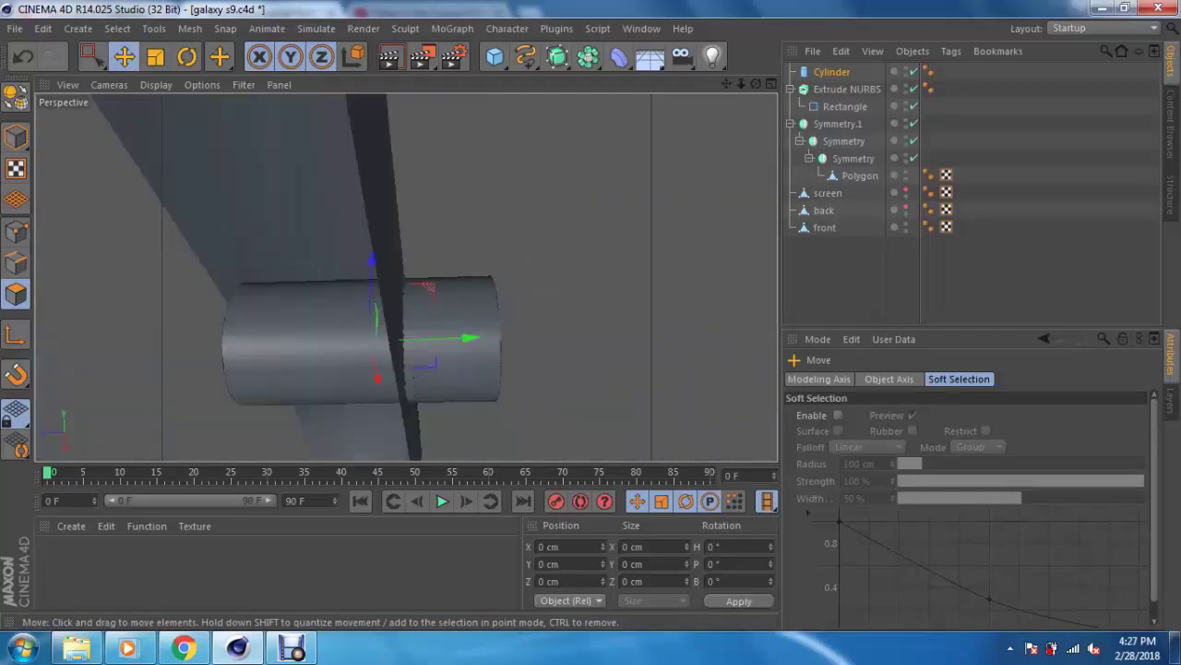
Step: Switch to Model mode and shorten the cylinder's length
left_click(16, 137)
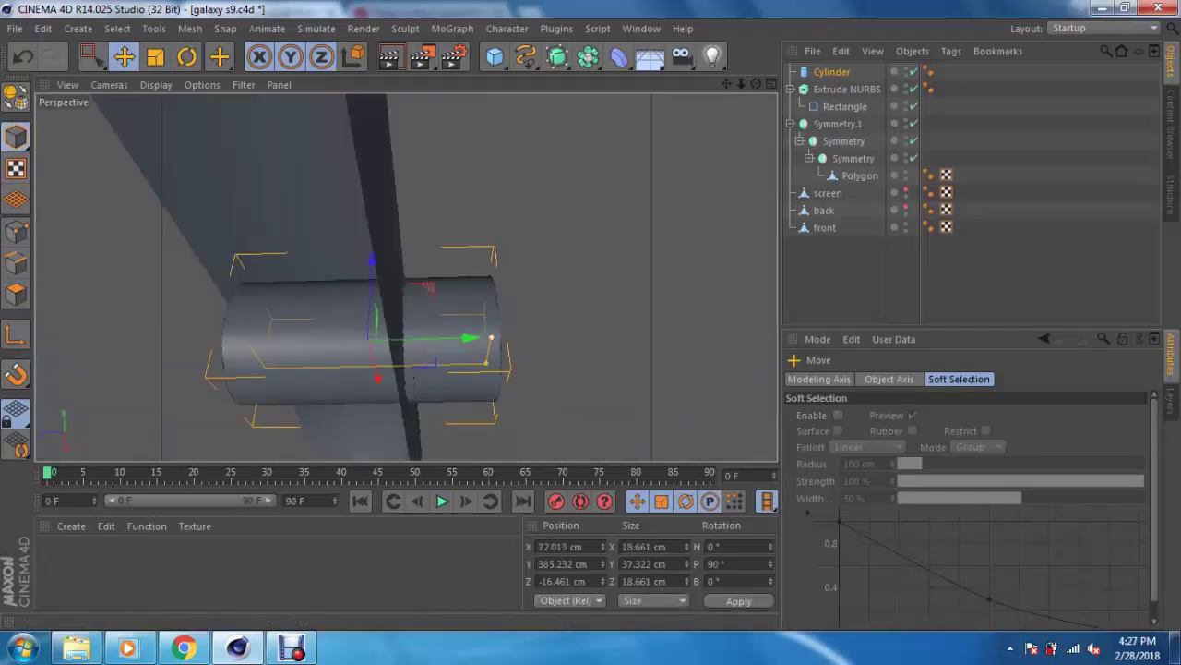
mouse_move(491, 338)
left_mouse_down()
mouse_move(426, 338)
mouse_move(406, 350)
mouse_move(434, 332)
left_mouse_up()
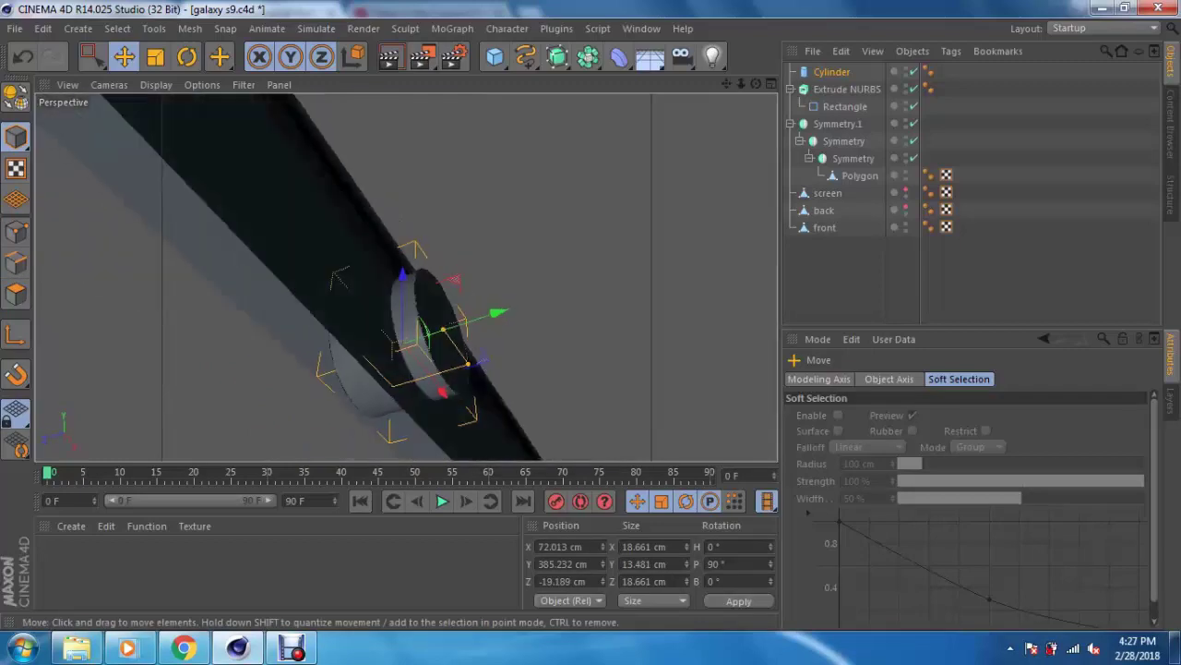
mouse_move(433, 332)
left_mouse_down("alt")
mouse_move(480, 304)
mouse_move(466, 312)
left_mouse_up("alt")
scroll(452, 314, "up", 2)
Step: Add a Boole containing the front panel and Cylinder to cut the round camera hole
left_click(828, 193)
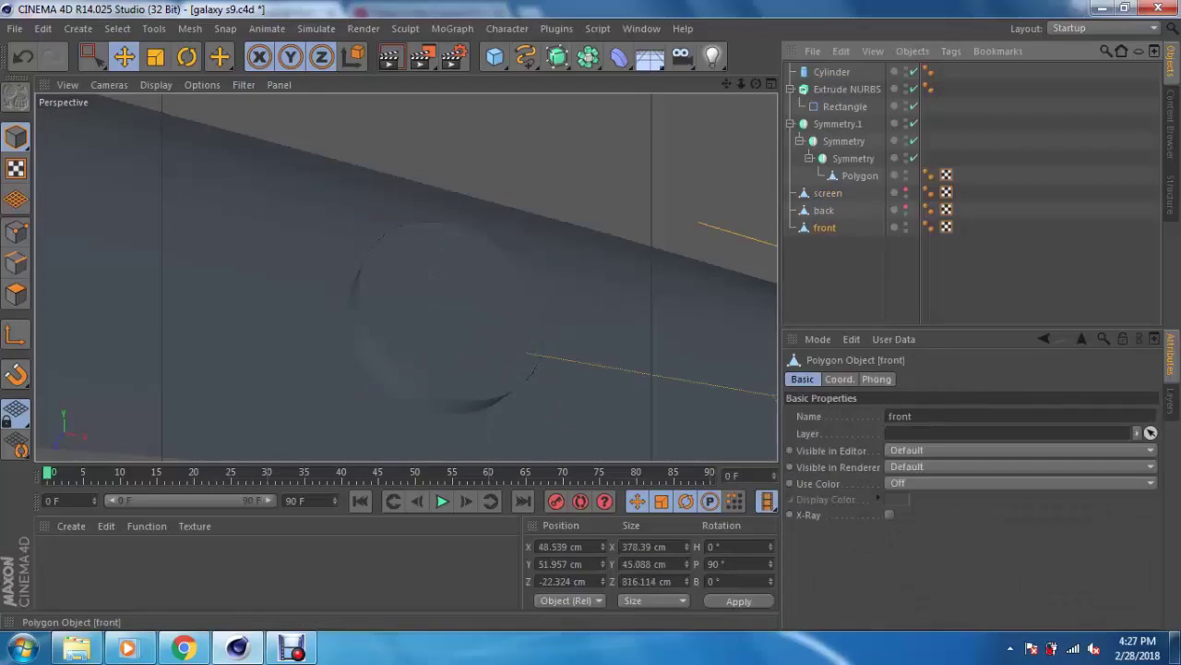
left_click_drag(588, 56, 857, 79)
left_click_drag(824, 244, 826, 72)
left_click(849, 286)
mouse_move(406, 277)
left_mouse_down("alt")
mouse_move(517, 323)
mouse_move(443, 332)
left_mouse_up("alt")
left_click(834, 88)
Step: Put the front panel under a new HyperNURBS inside the Boole
left_click(556, 57)
mouse_move(835, 107)
left_mouse_down()
mouse_move(841, 72)
mouse_move(826, 106)
left_mouse_up()
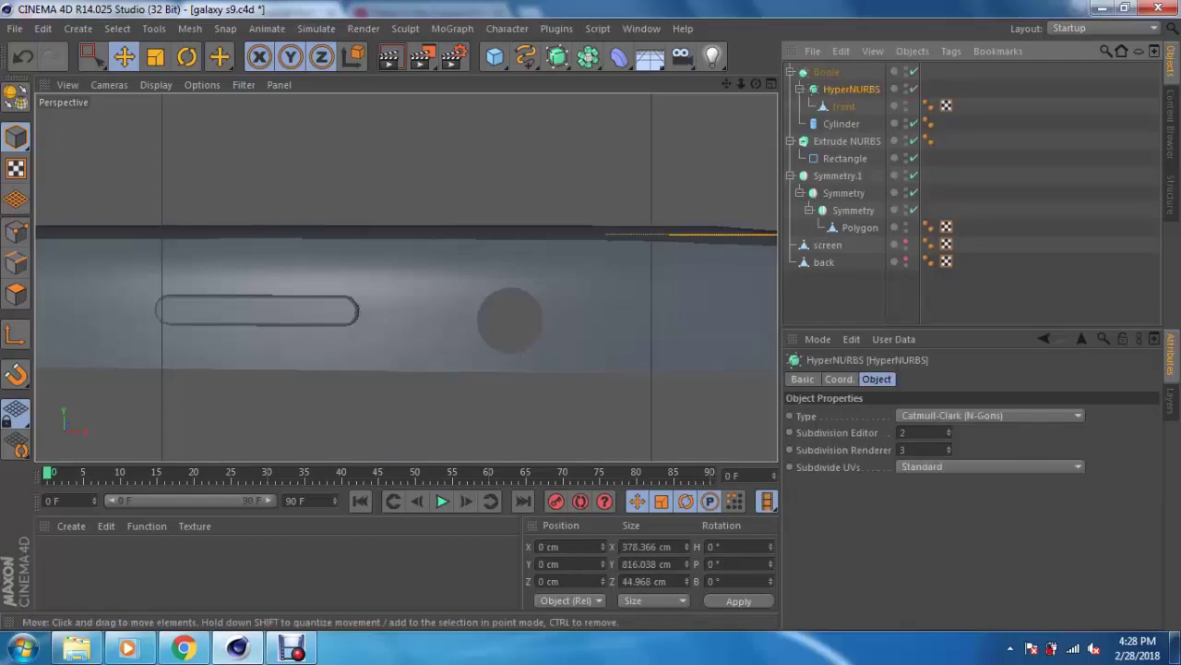
left_click_drag(554, 323, 424, 323, "alt")
Step: Ctrl-drag the hole-cutting Cylinder to make a separate copy at the scene's top level
left_click(383, 323)
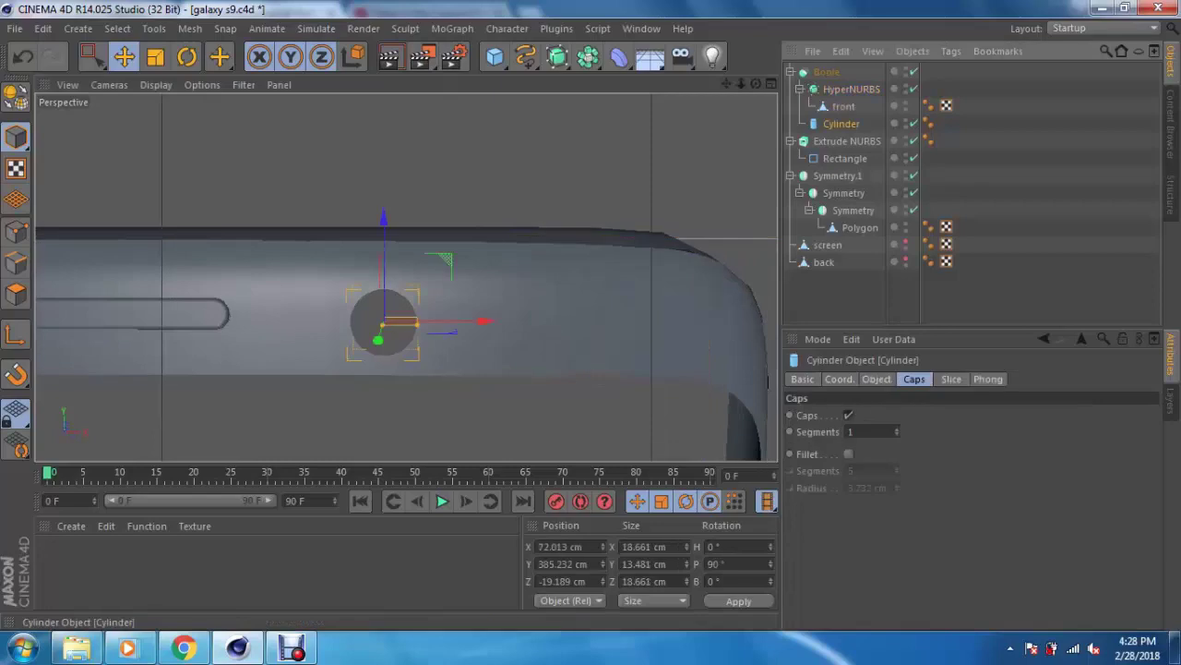
scroll(383, 323, "up", 2)
left_click_drag(383, 323, 351, 277, "alt")
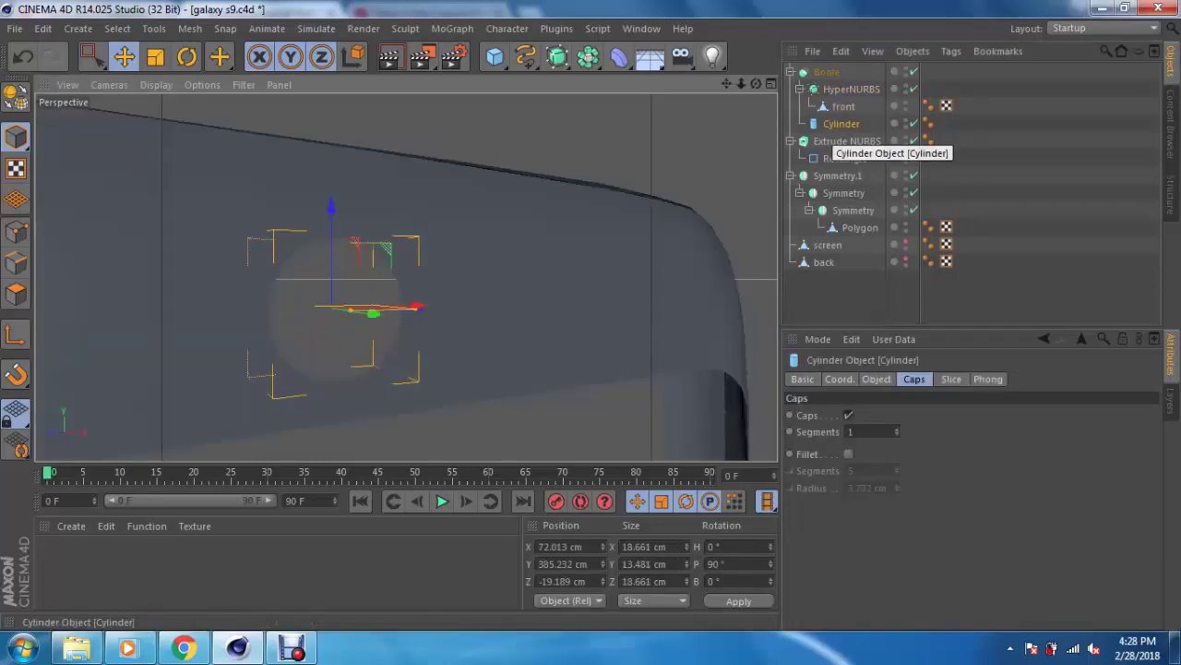
left_click_drag(835, 124, 831, 276, "ctrl")
mouse_move(415, 323)
left_mouse_down("alt")
mouse_move(388, 295)
mouse_move(424, 314)
mouse_move(383, 335)
mouse_move(356, 319)
mouse_move(452, 417)
left_mouse_up("alt")
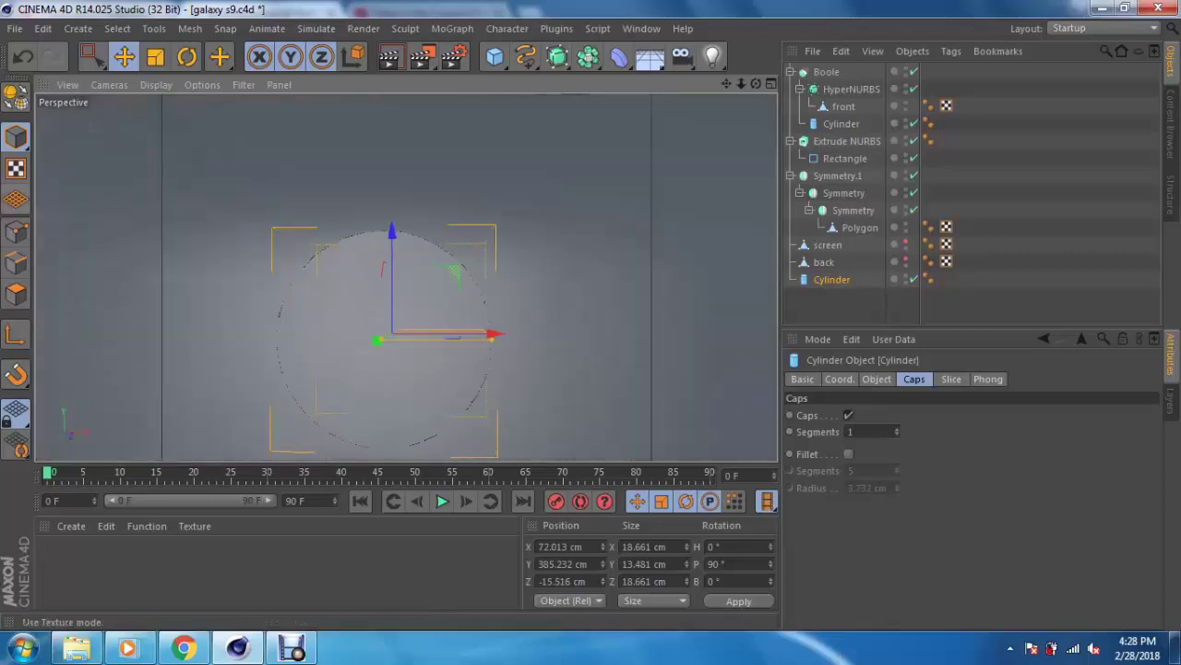
Step: Make the copied cylinder editable and split its front cap polygons into a separate object
left_click(14, 94)
left_click(16, 294)
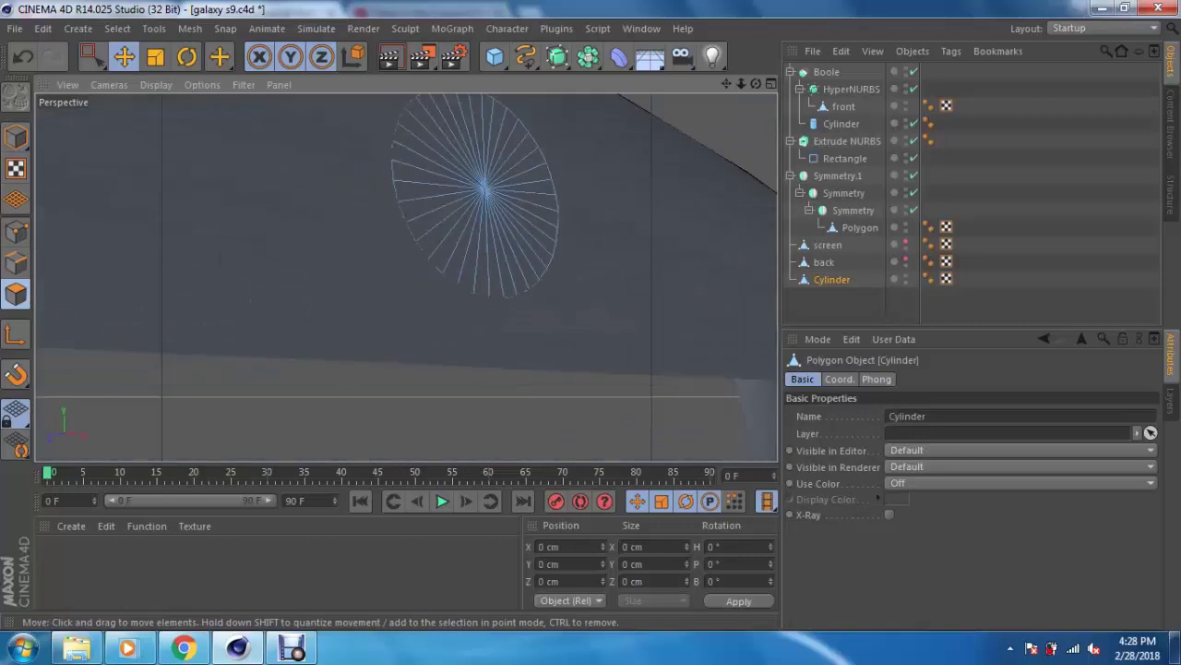
mouse_move(369, 351)
left_mouse_down("alt")
mouse_move(424, 224)
mouse_move(277, 212)
left_mouse_up("alt")
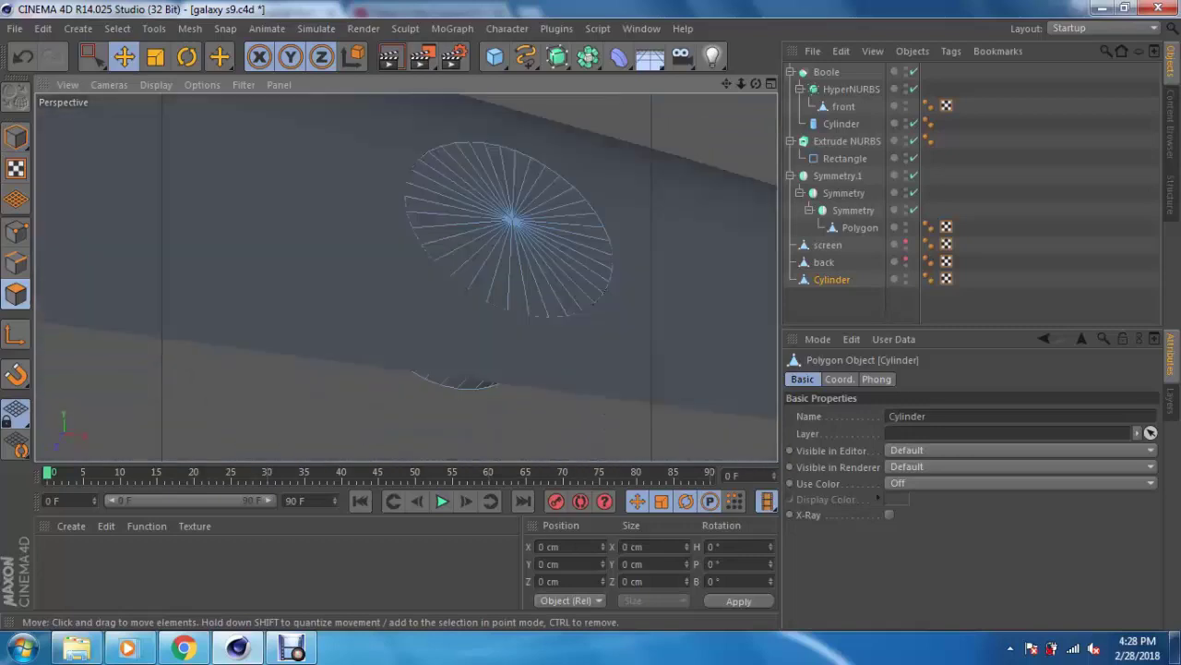
left_click(93, 56)
left_click(157, 80)
left_click_drag(512, 242, 544, 235)
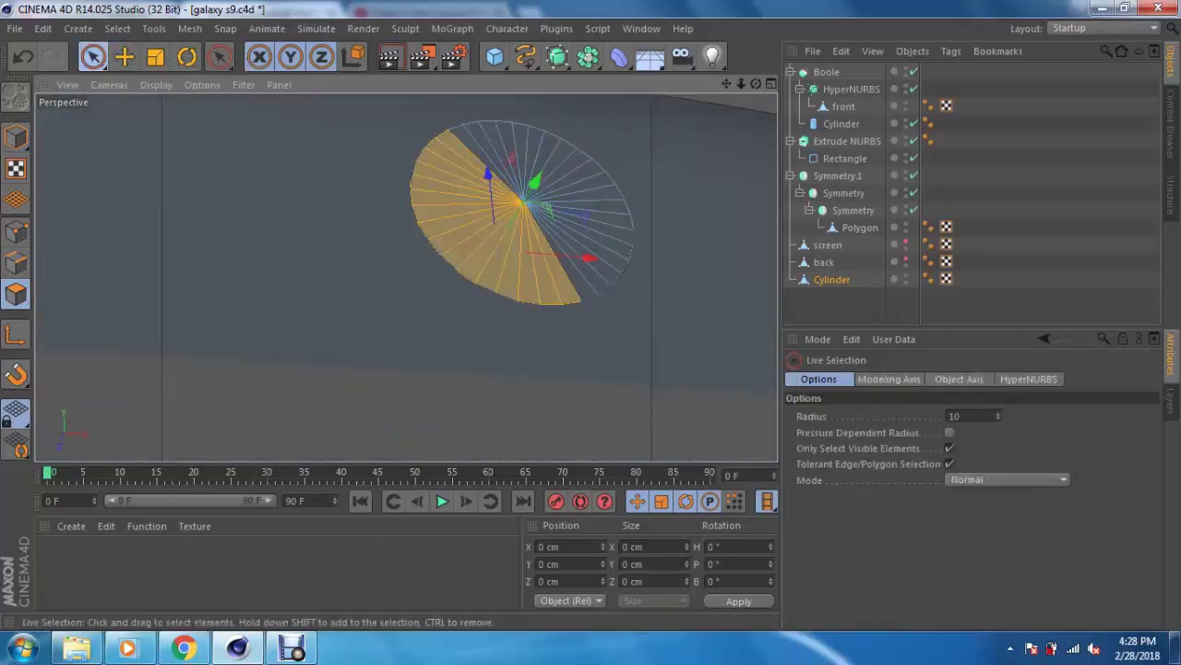
right_click(545, 235)
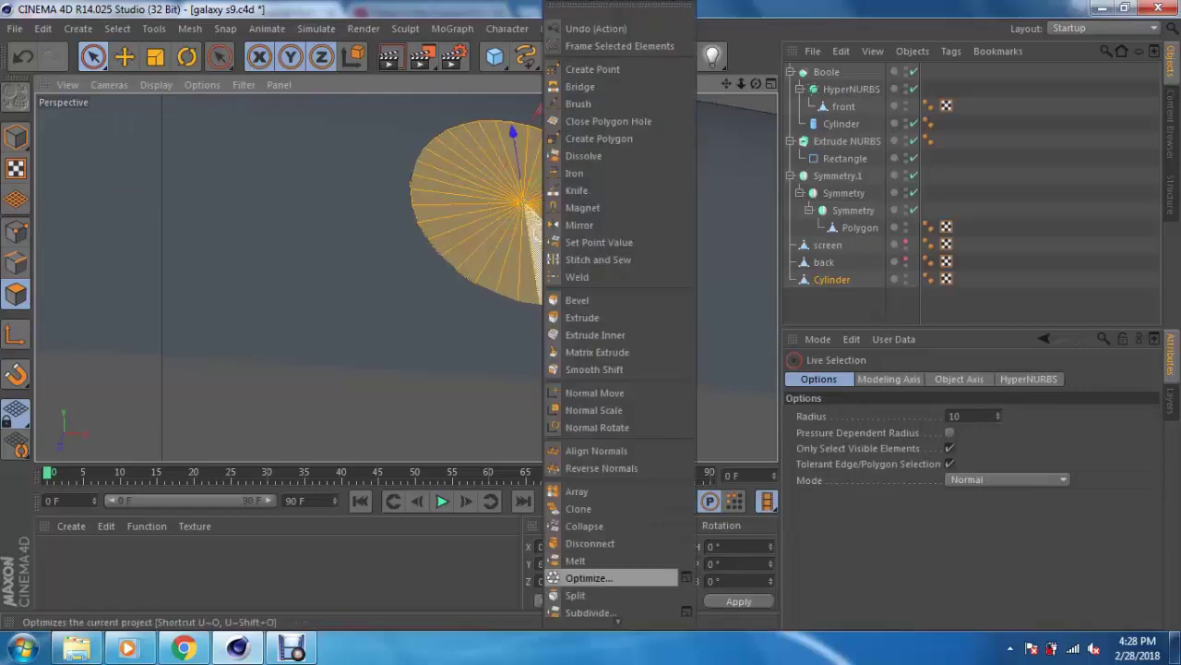
left_click(575, 595)
Step: Rename the split cap 'glass' and the remaining cylinder 'front cam inner'
left_click(565, 302)
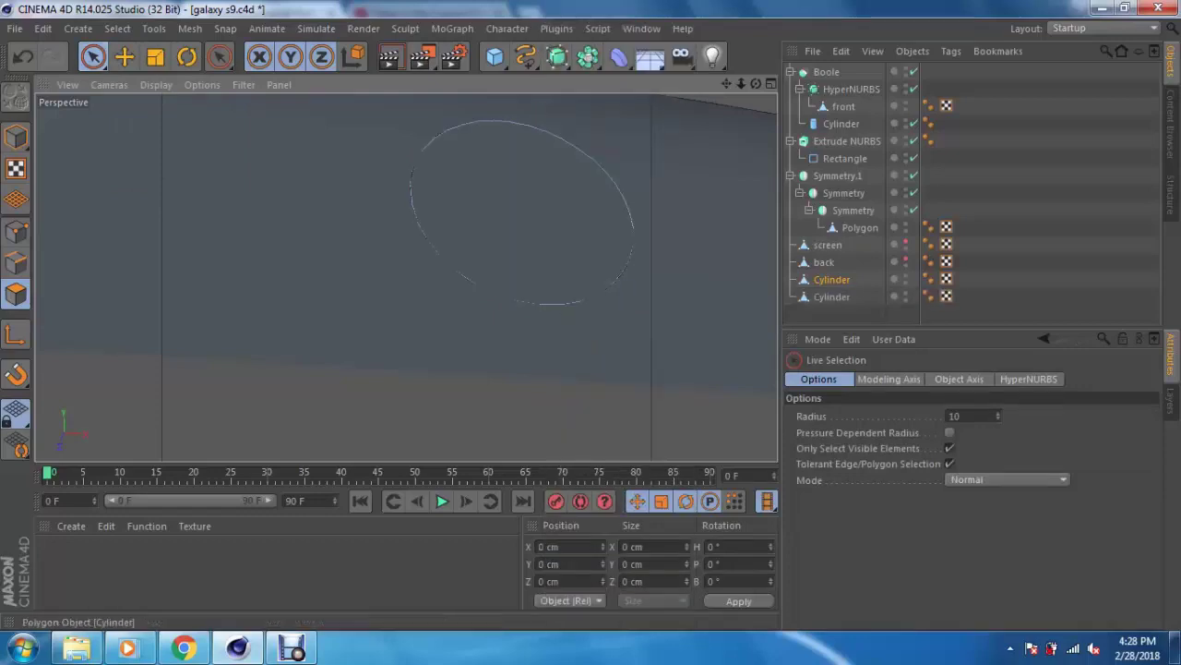
left_click(832, 296)
double_click(832, 296)
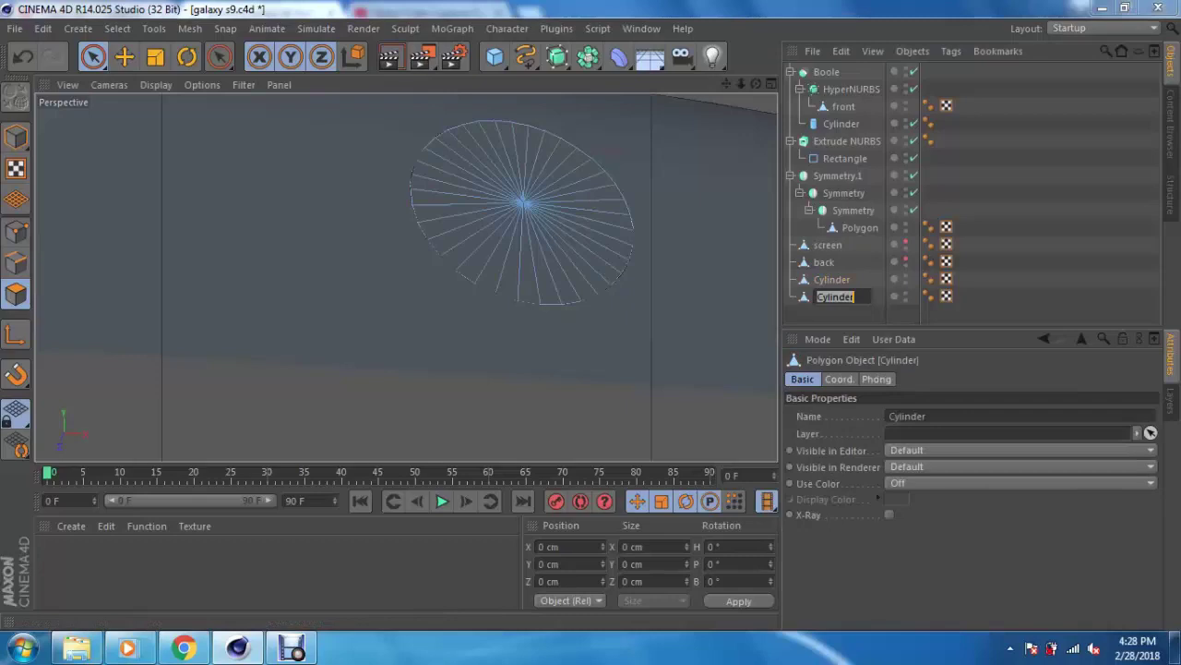
type("glass")
key("Return")
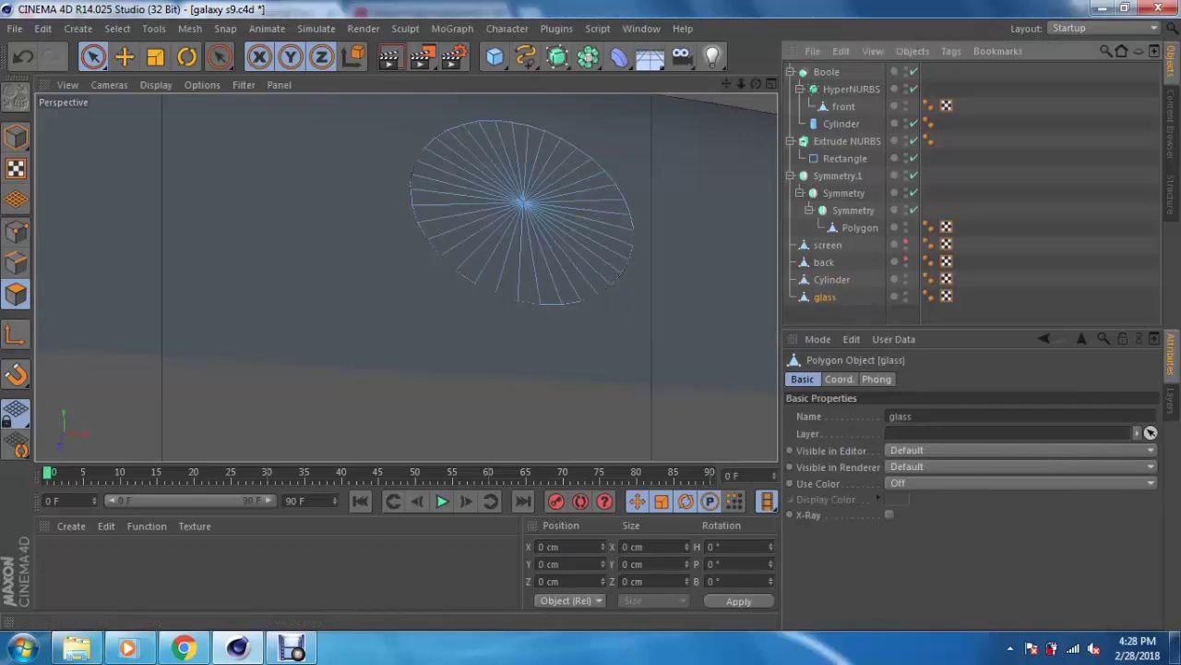
left_click(831, 278)
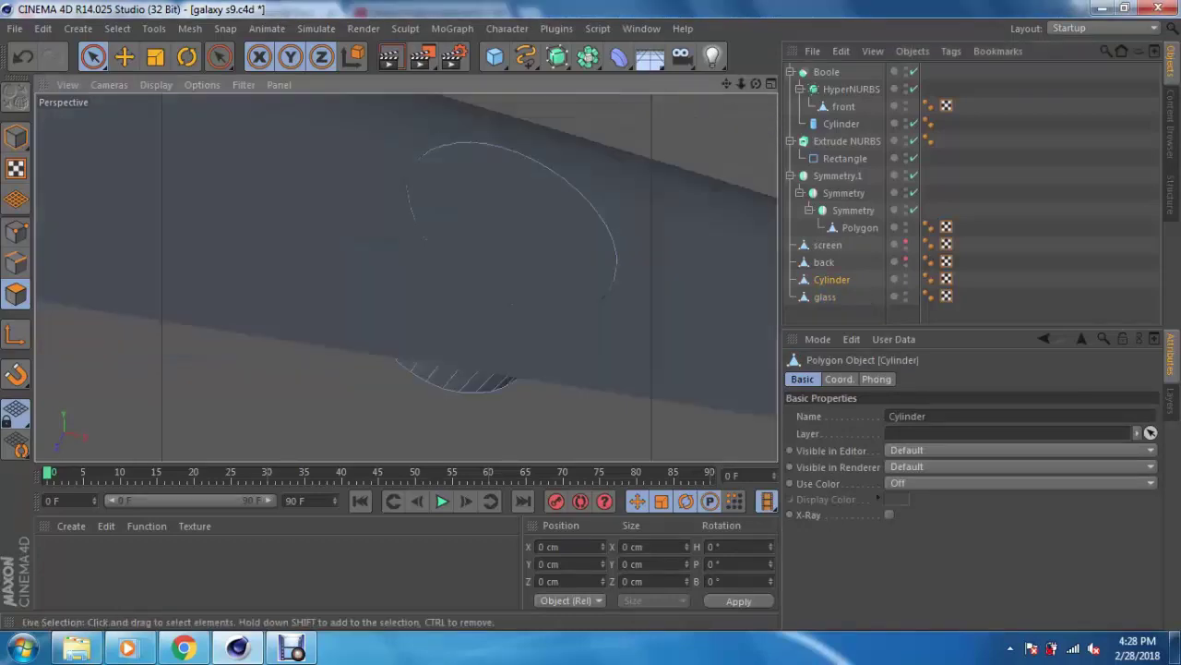
left_click_drag(593, 308, 675, 250, "alt")
double_click(832, 279)
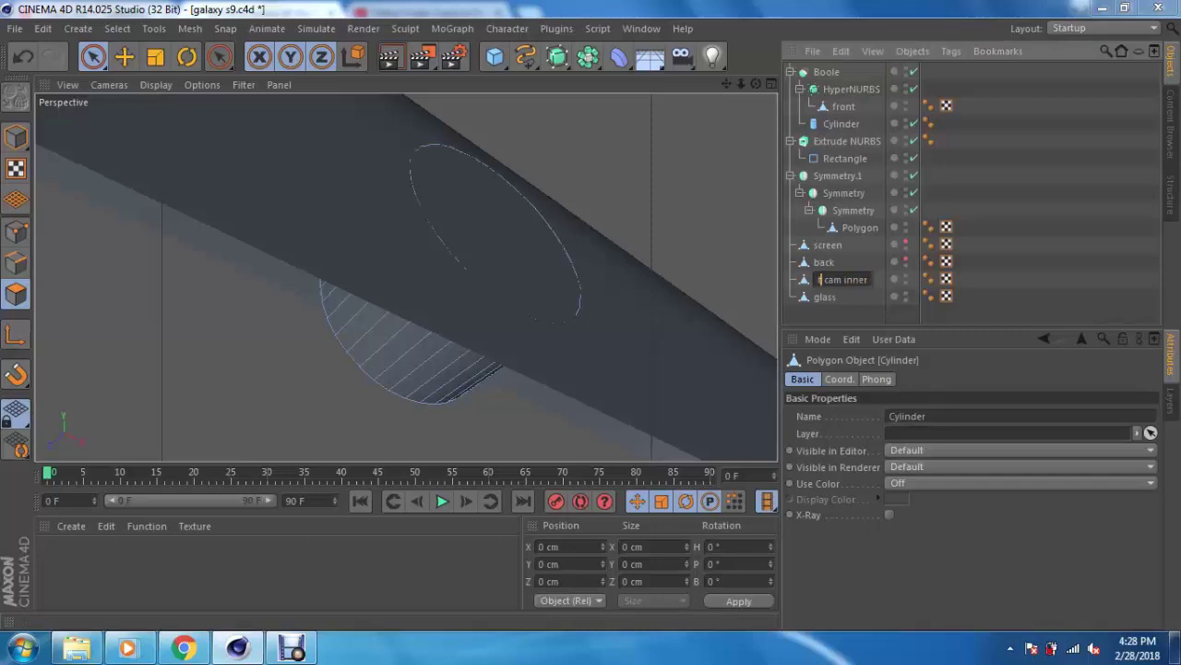
key("Return")
Step: Select the front cam inner's end polygons and scale them down to about 90%
mouse_move(453, 329)
left_mouse_down("alt")
mouse_move(175, 192)
mouse_move(609, 238)
left_mouse_up("alt")
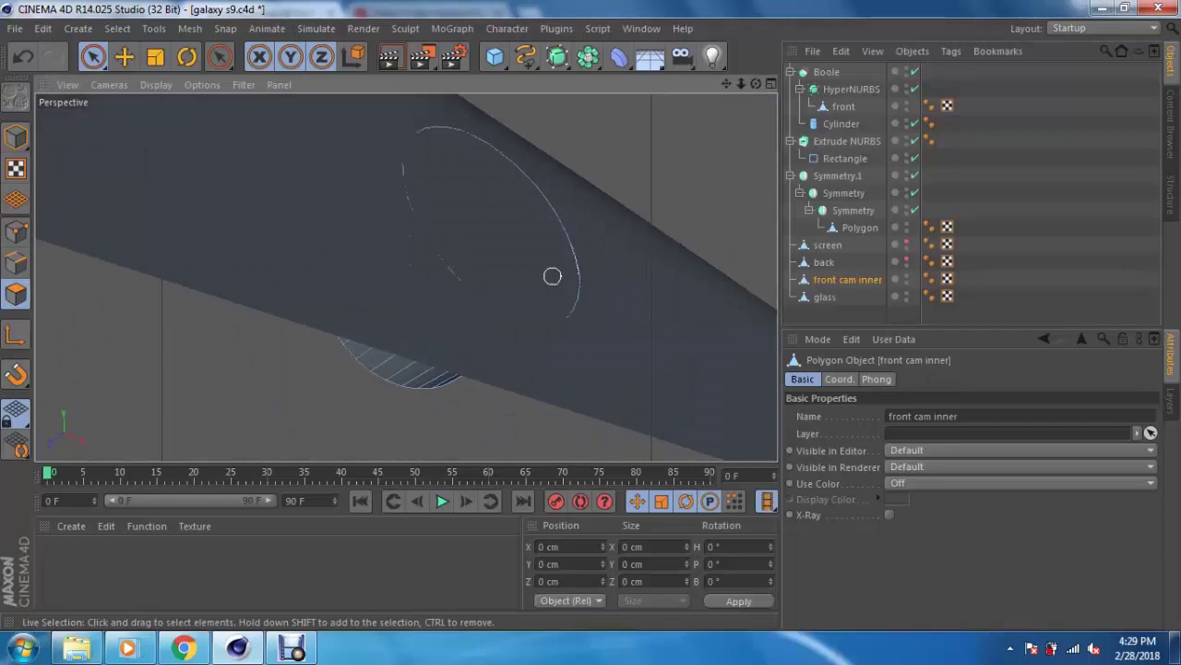
mouse_move(610, 238)
left_mouse_down("alt")
mouse_move(569, 265)
mouse_move(503, 277)
left_mouse_up("alt")
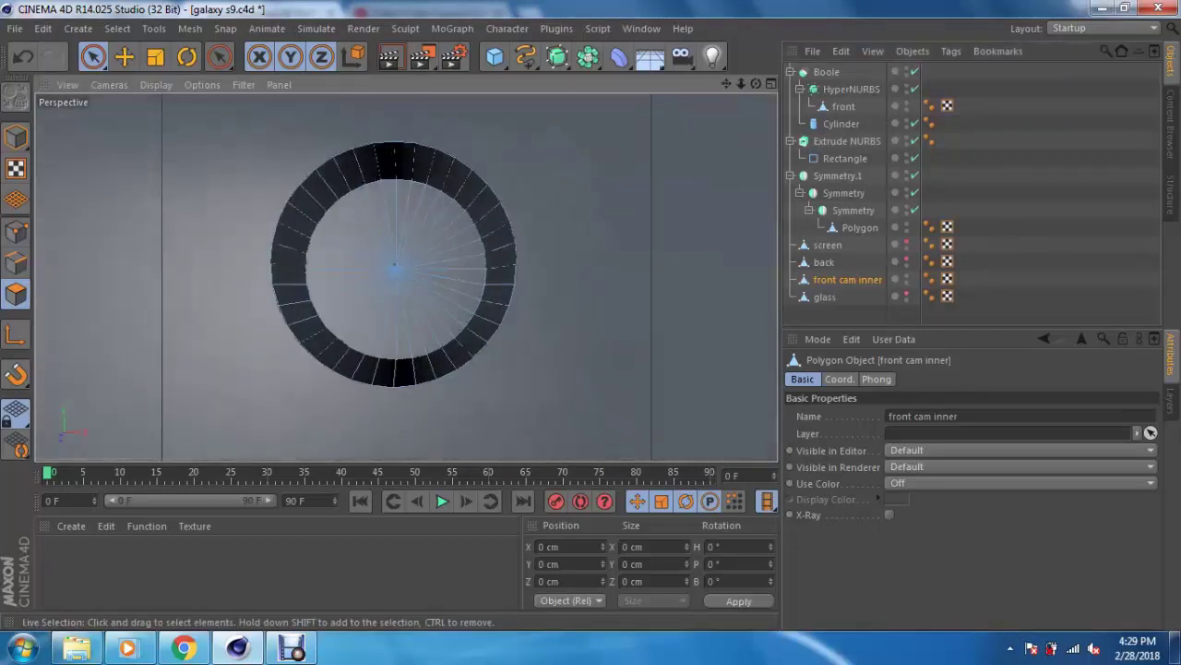
left_click_drag(367, 270, 406, 314)
left_click_drag(219, 57, 219, 111)
mouse_move(406, 268)
left_mouse_down("alt")
mouse_move(277, 277)
mouse_move(416, 277)
left_mouse_up("alt")
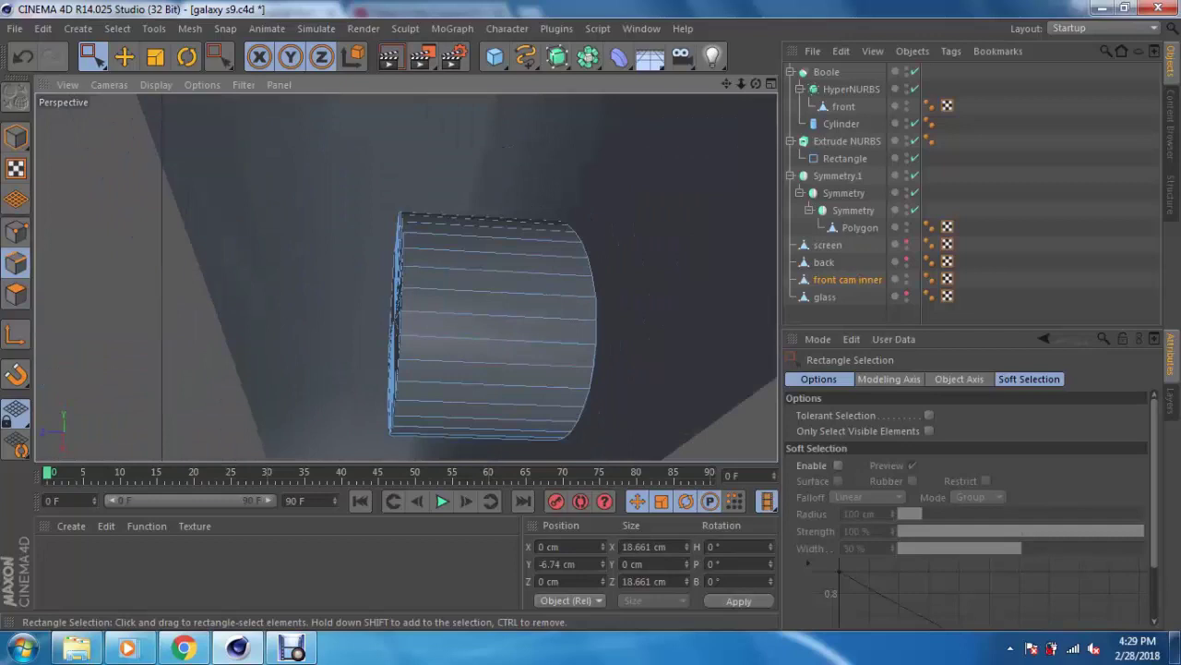
key("t")
mouse_move(498, 325)
left_mouse_down()
mouse_move(459, 277)
mouse_move(433, 277)
mouse_move(554, 323)
mouse_move(452, 305)
mouse_move(397, 277)
left_mouse_up()
key("e")
Step: Add a sphere and raise it to the phone's top edge, toward the camera hole
mouse_move(494, 57)
left_mouse_down()
mouse_move(743, 145)
mouse_move(840, 112)
left_mouse_up()
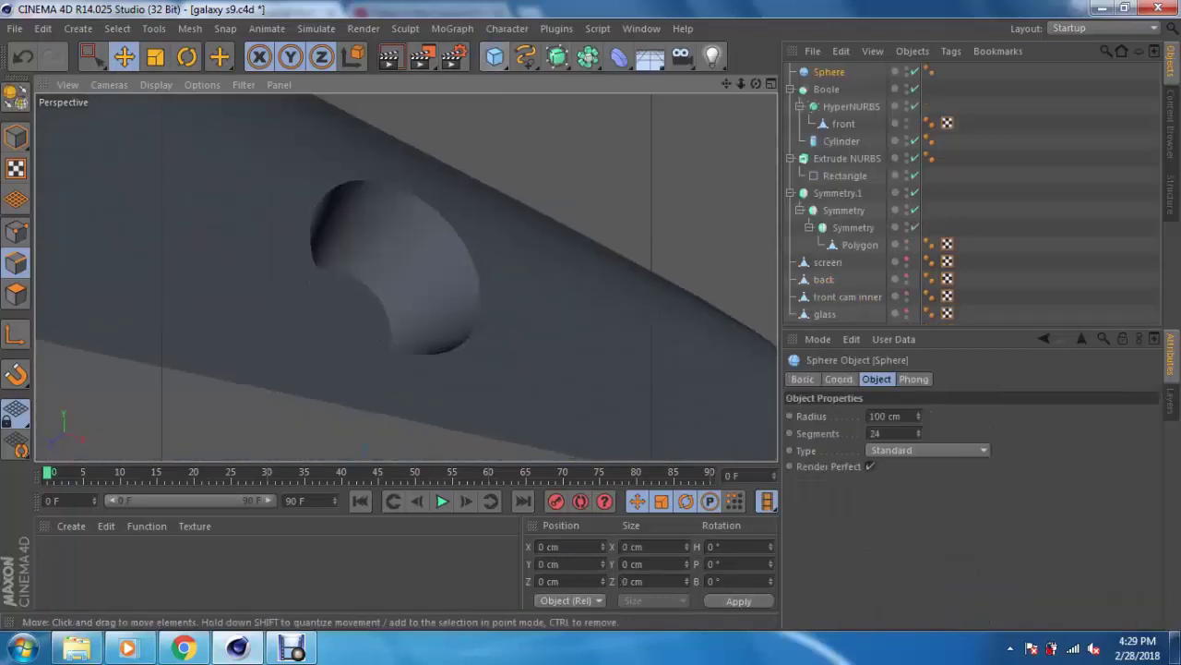
scroll(406, 276, "down", 3)
scroll(406, 276, "down", 2)
scroll(406, 276, "down", 2)
scroll(406, 276, "down", 2)
scroll(406, 276, "down", 1)
scroll(406, 276, "down", 2)
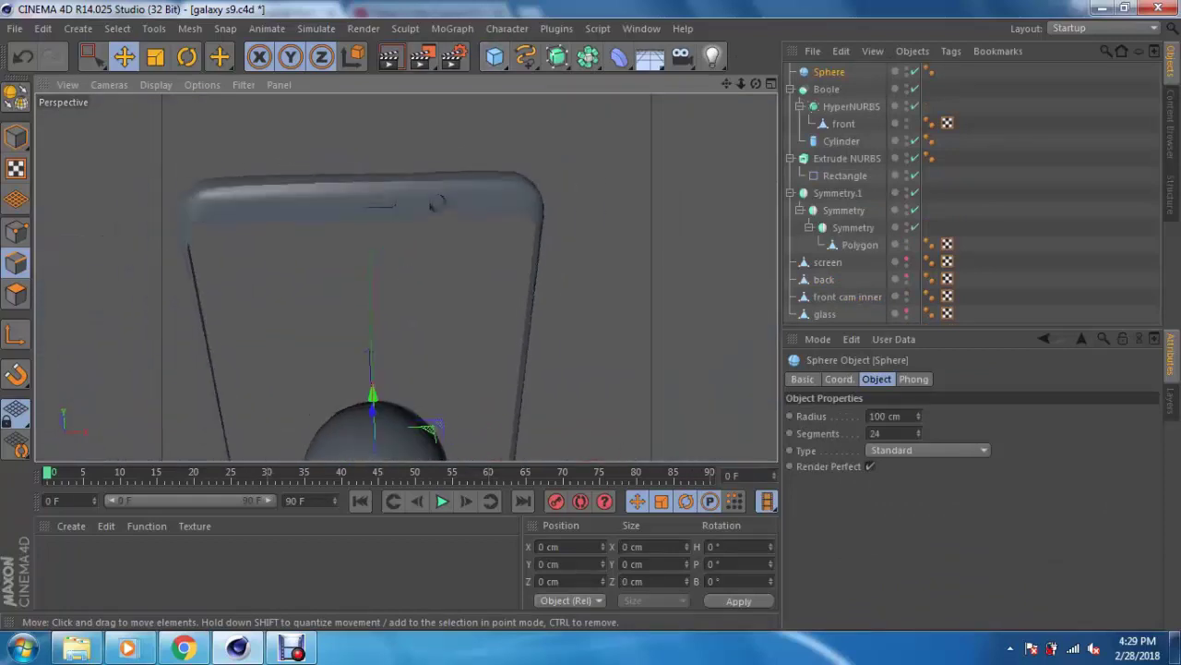
scroll(406, 276, "down", 2)
left_click_drag(369, 406, 343, 374)
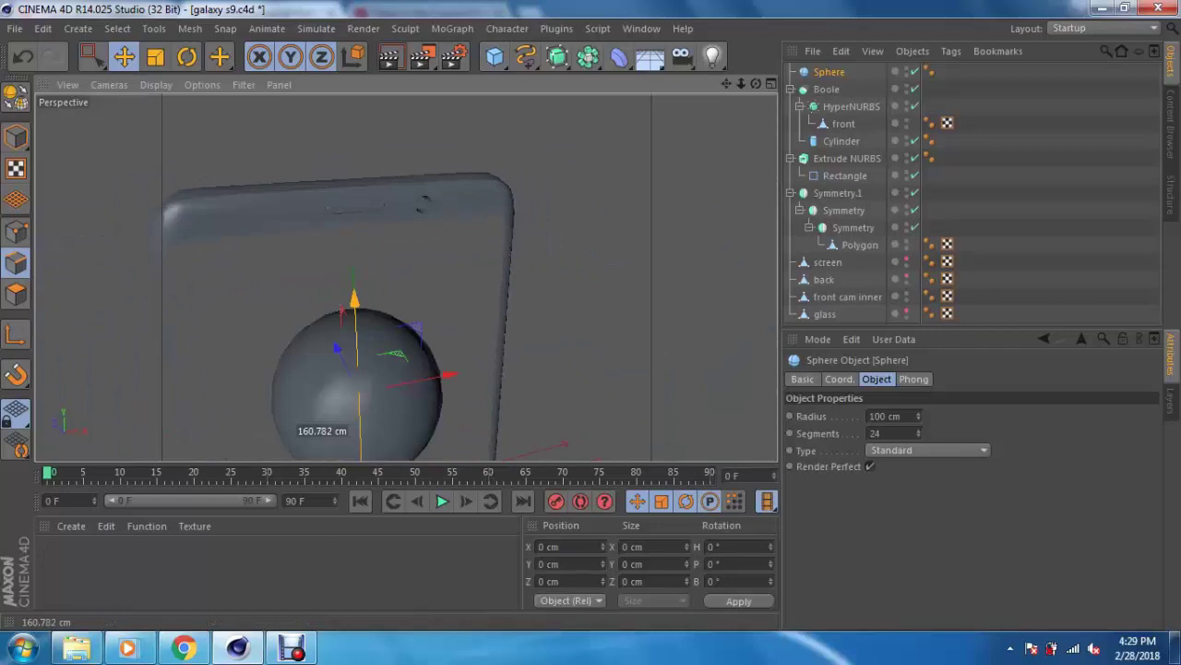
scroll(401, 140, "up", 3)
mouse_move(409, 277)
left_mouse_down()
mouse_move(427, 282)
mouse_move(370, 241)
mouse_move(305, 242)
left_mouse_up()
Step: Shrink the sphere and move it into the front camera hole
key("t")
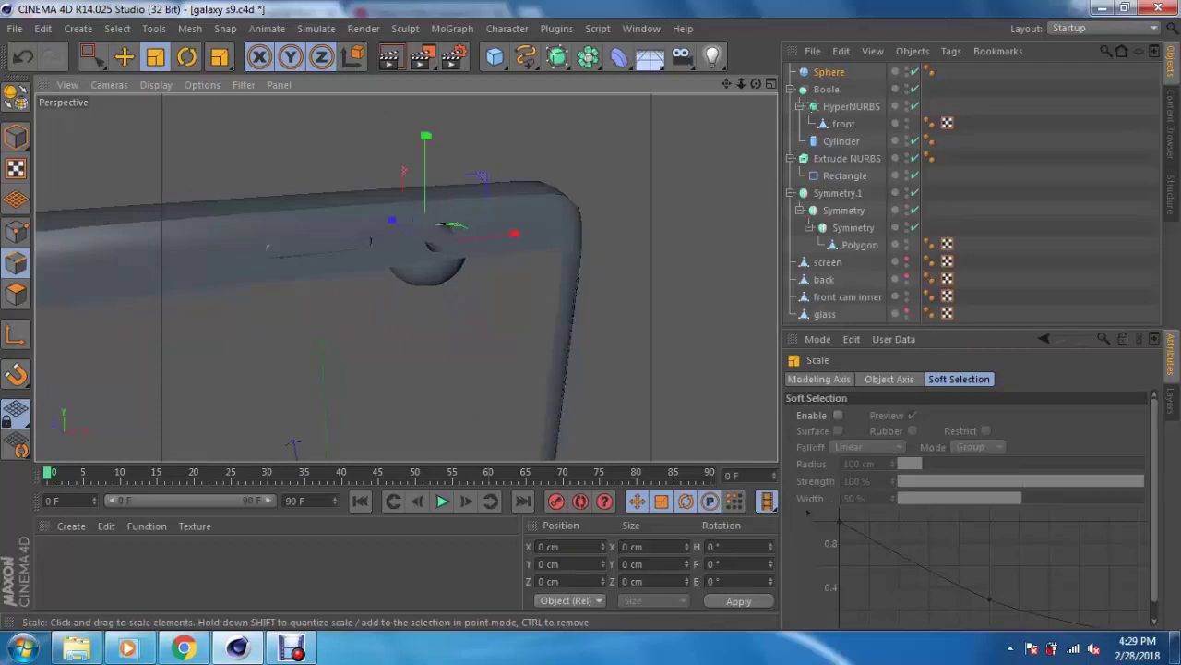
scroll(411, 226, "up", 3)
key("e")
mouse_move(429, 261)
left_mouse_down()
mouse_move(411, 247)
mouse_move(447, 203)
left_mouse_up()
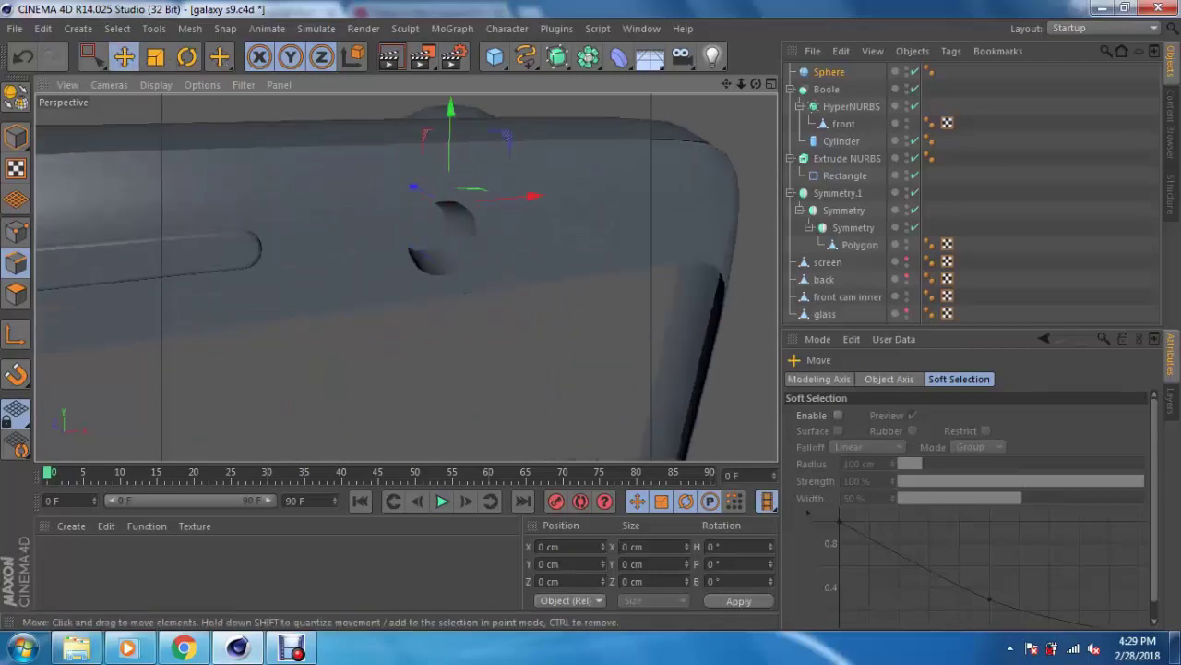
mouse_move(447, 203)
left_mouse_down()
mouse_move(441, 217)
mouse_move(417, 211)
mouse_move(488, 230)
mouse_move(369, 222)
mouse_move(420, 263)
left_mouse_up()
key("t")
key("e")
mouse_move(443, 304)
left_mouse_down()
mouse_move(434, 314)
mouse_move(453, 252)
left_mouse_up()
scroll(422, 277, "up", 2)
Step: Check the sphere's alignment with the reference lens in the front view
key("F5")
key("F4")
scroll(350, 346, "up", 2)
scroll(350, 347, "up", 2)
scroll(350, 346, "up", 2)
scroll(350, 346, "up", 1)
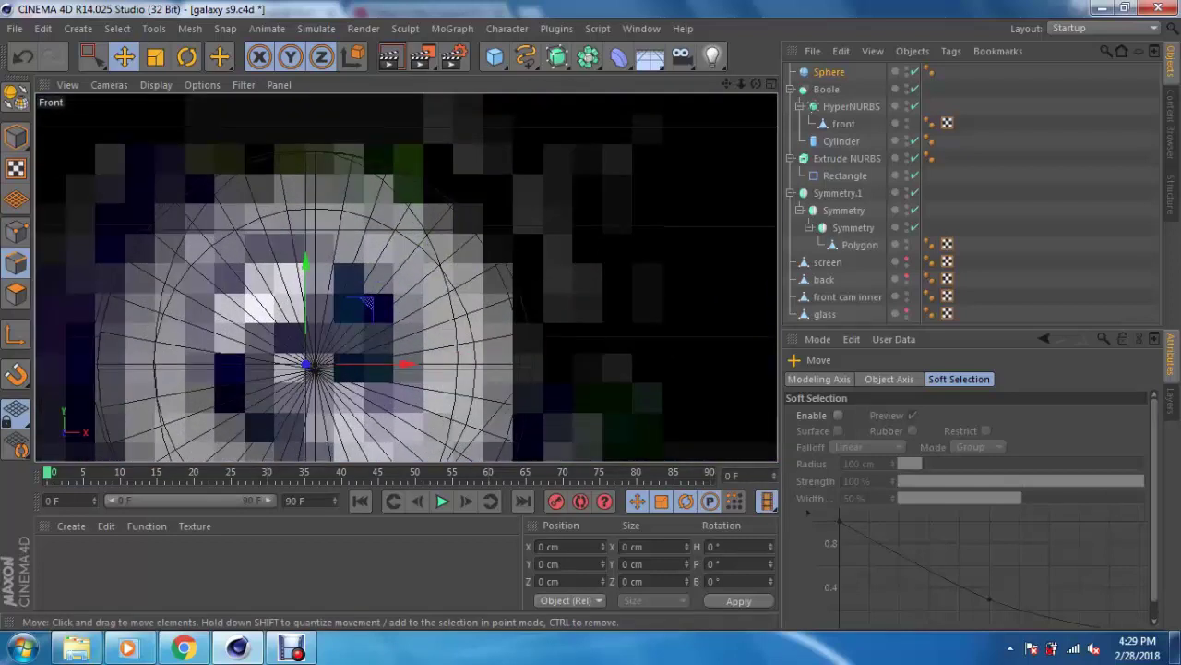
scroll(350, 346, "up", 1)
key("F5")
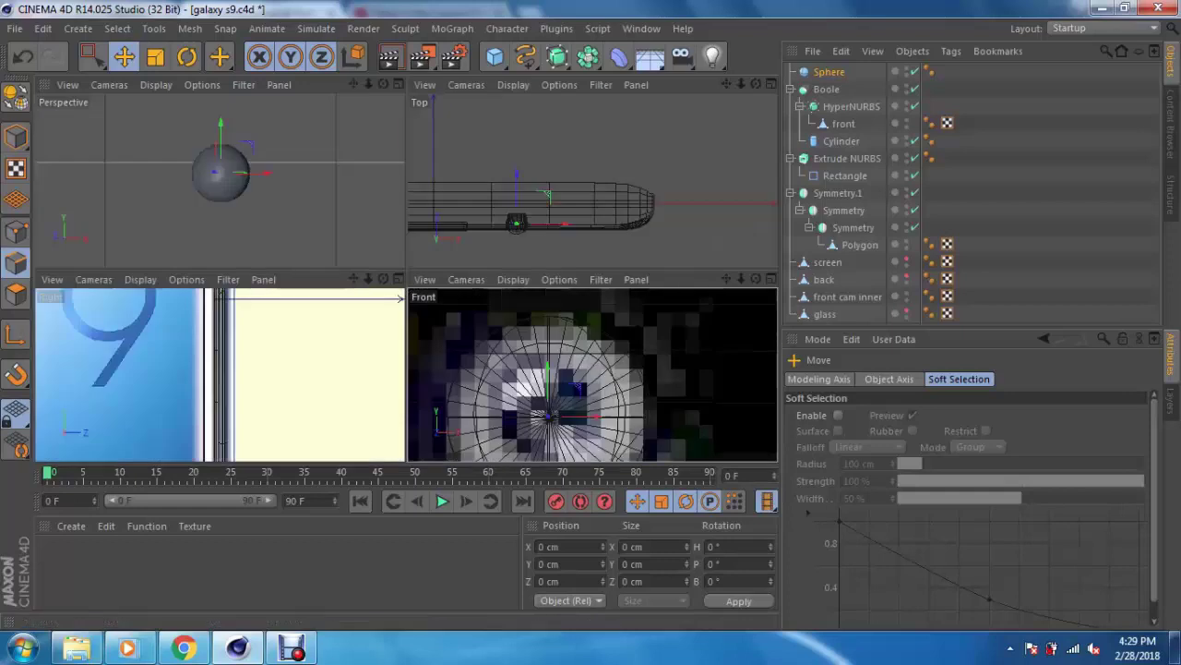
Step: Shrink the sphere to fit the front cam inner cavity and move it into the ring
key("F1")
left_click(847, 296)
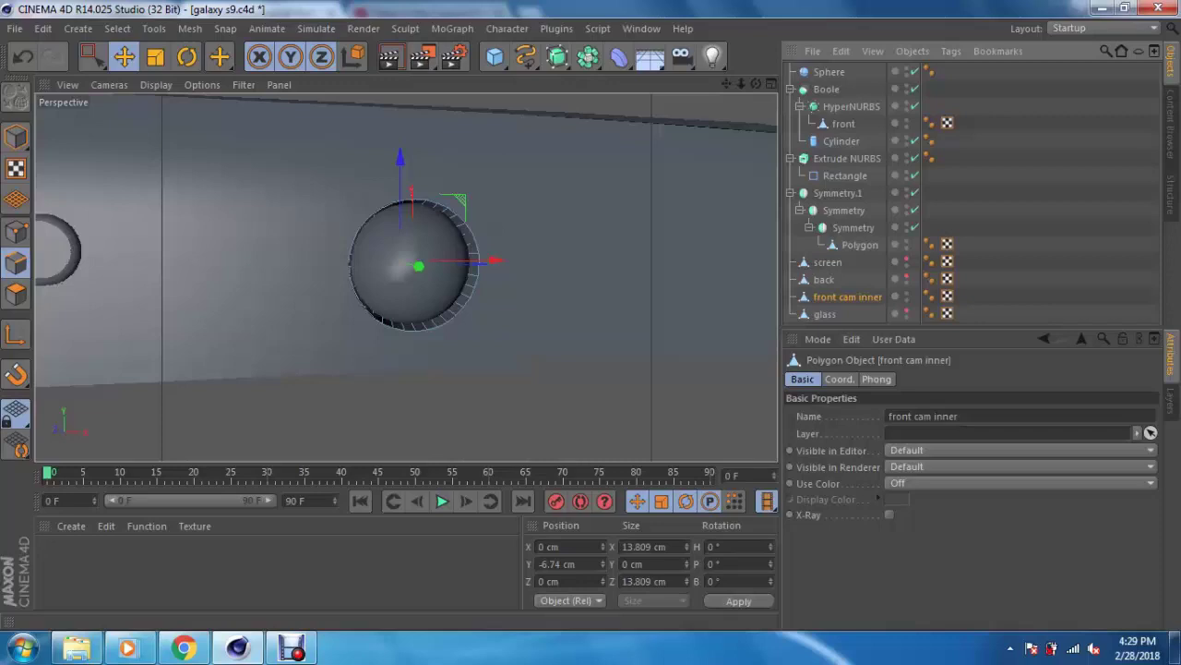
left_click(839, 379)
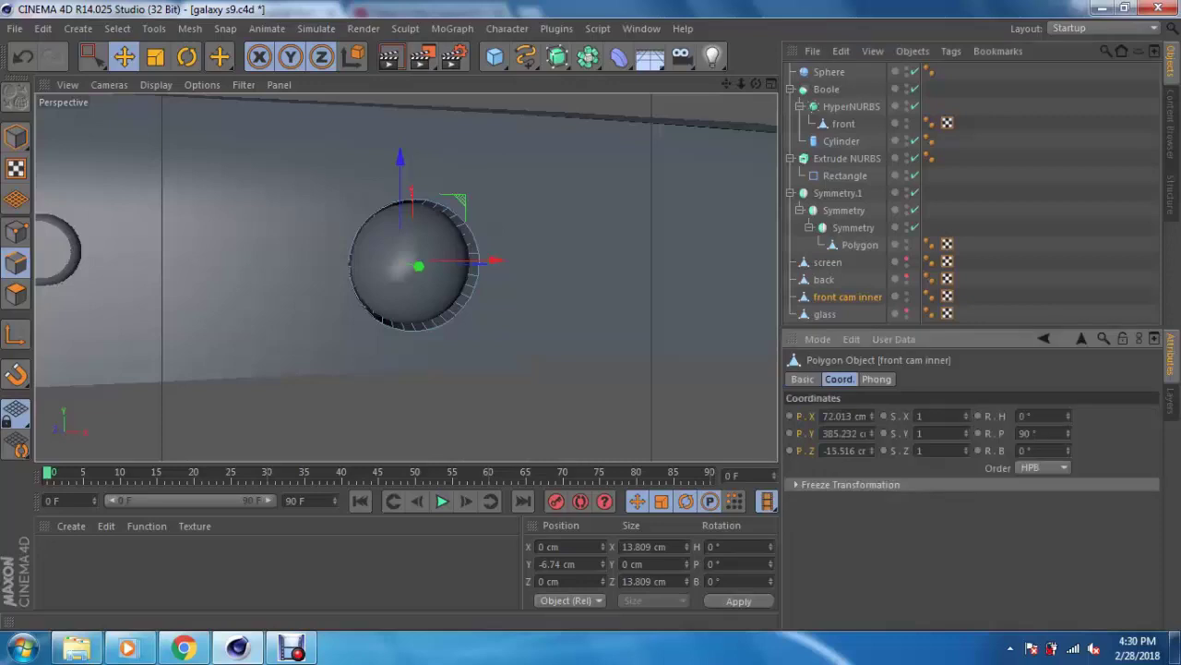
left_click(829, 71)
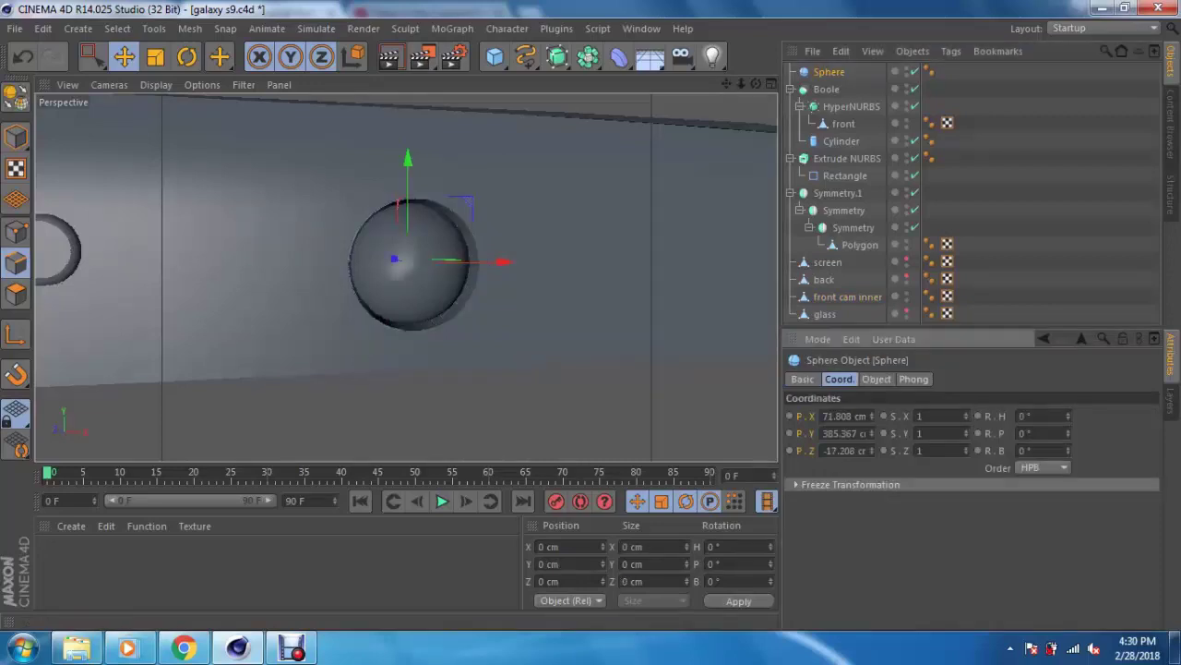
key("t")
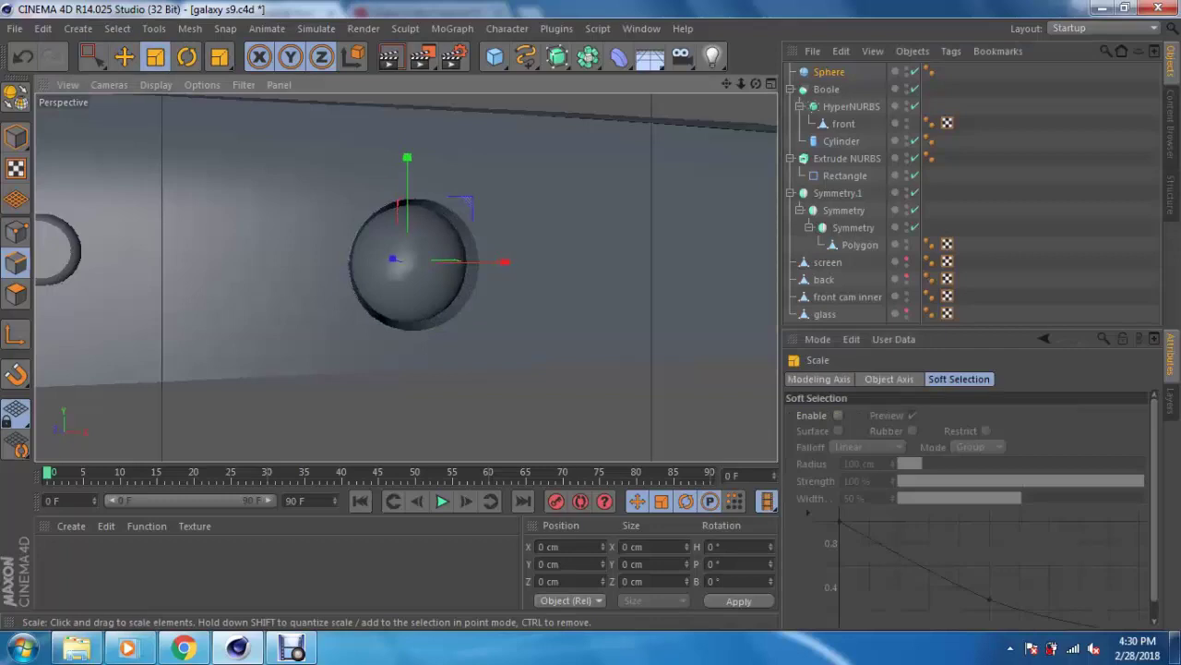
left_click_drag(480, 369, 443, 369)
key("e")
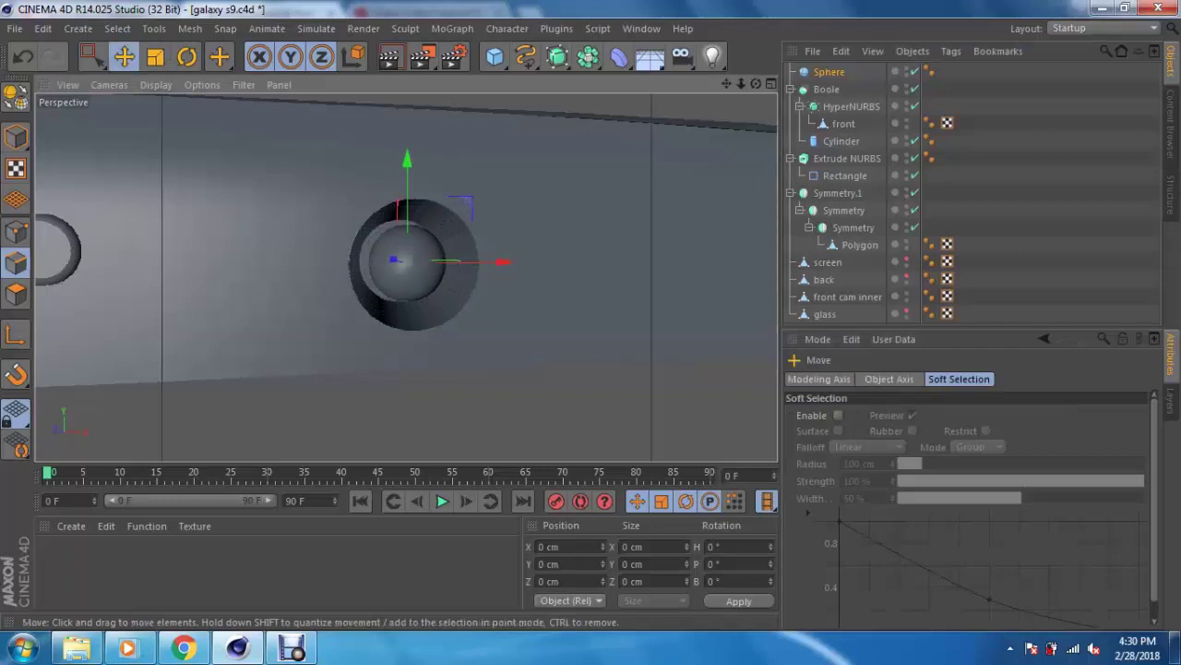
scroll(416, 263, "up", 5)
mouse_move(416, 263)
left_mouse_down()
mouse_move(385, 255)
mouse_move(395, 255)
left_mouse_up()
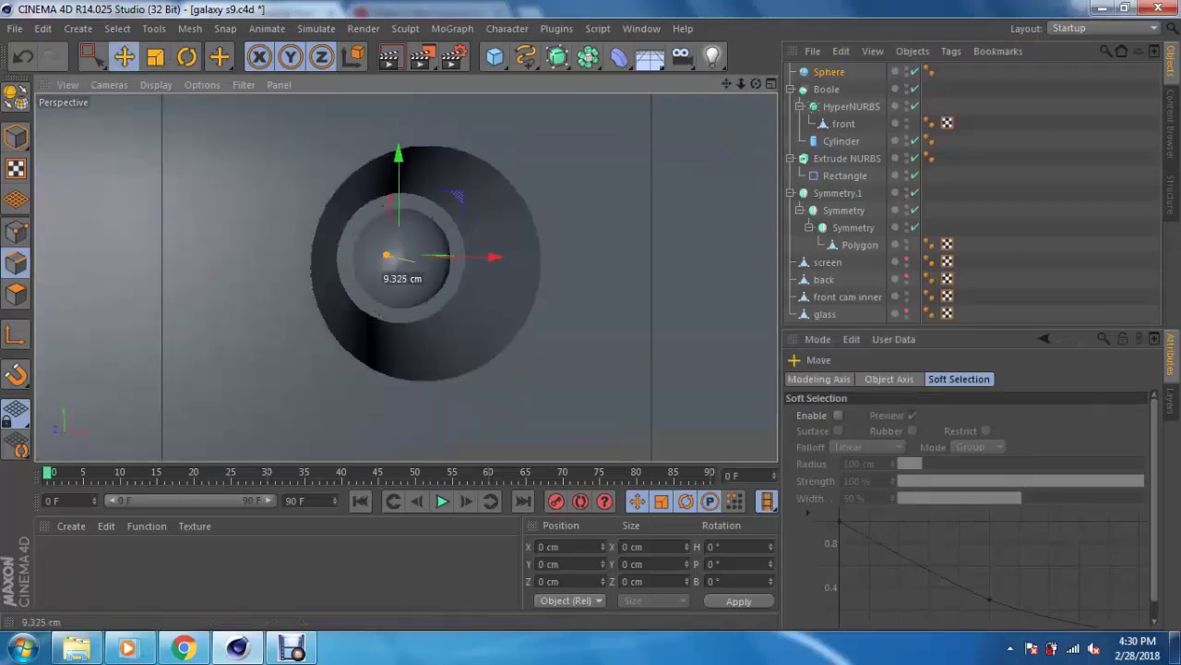
Step: Nudge the sphere slightly along its depth axis, checking it in front and perspective views
key("F5")
key("F4")
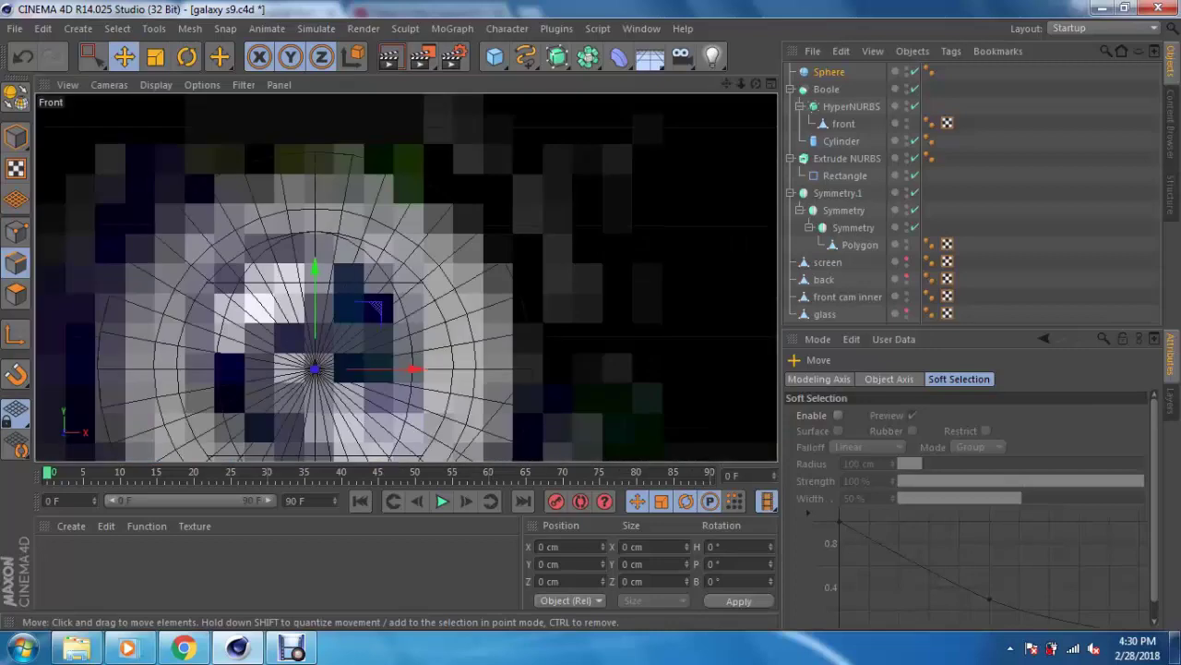
key("t")
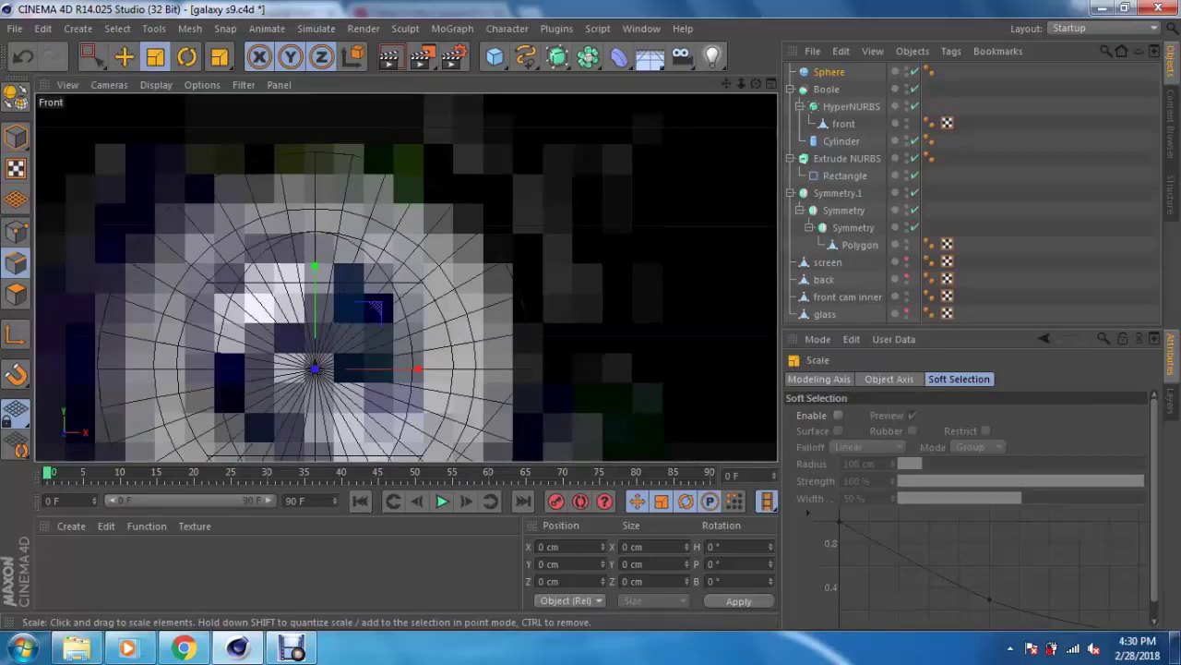
key("e")
key("F5")
key("F1")
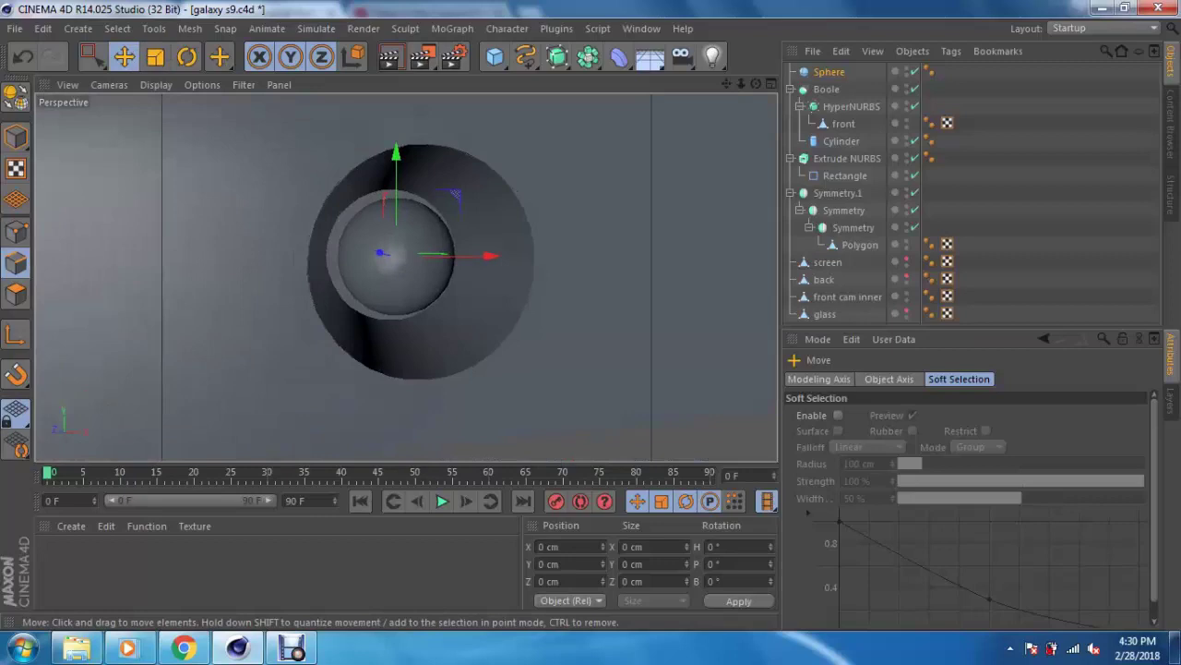
left_click_drag(406, 277, 480, 265, "alt")
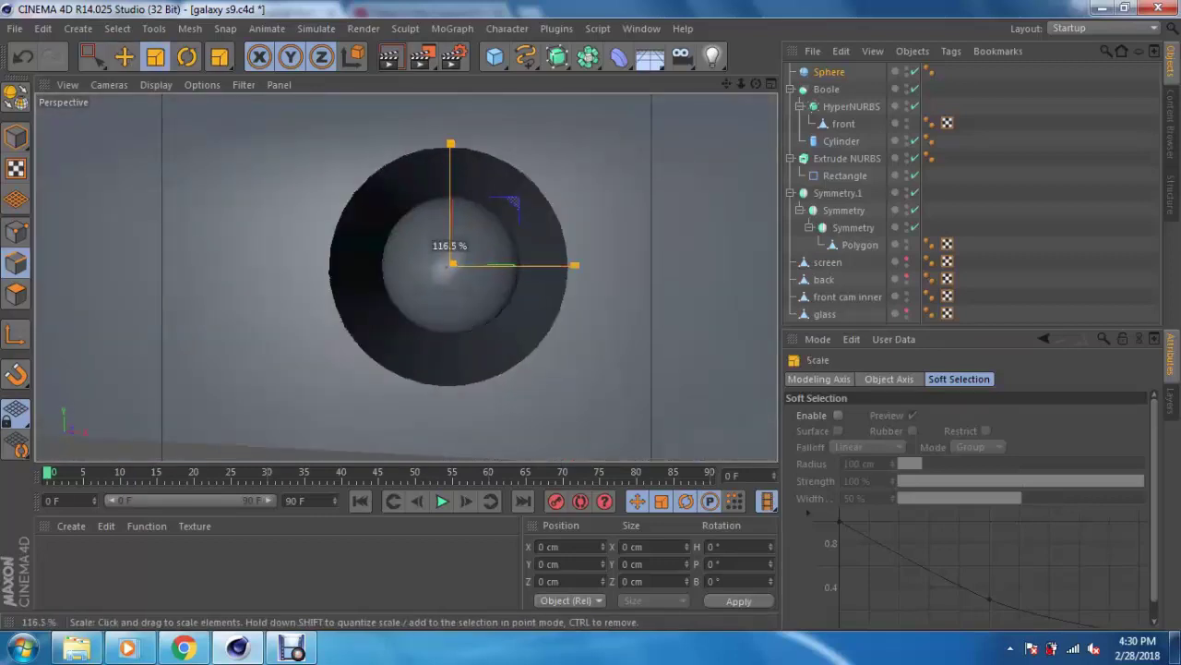
key("e")
scroll(452, 268, "down", 2)
scroll(465, 261, "down", 2)
scroll(466, 261, "down", 1)
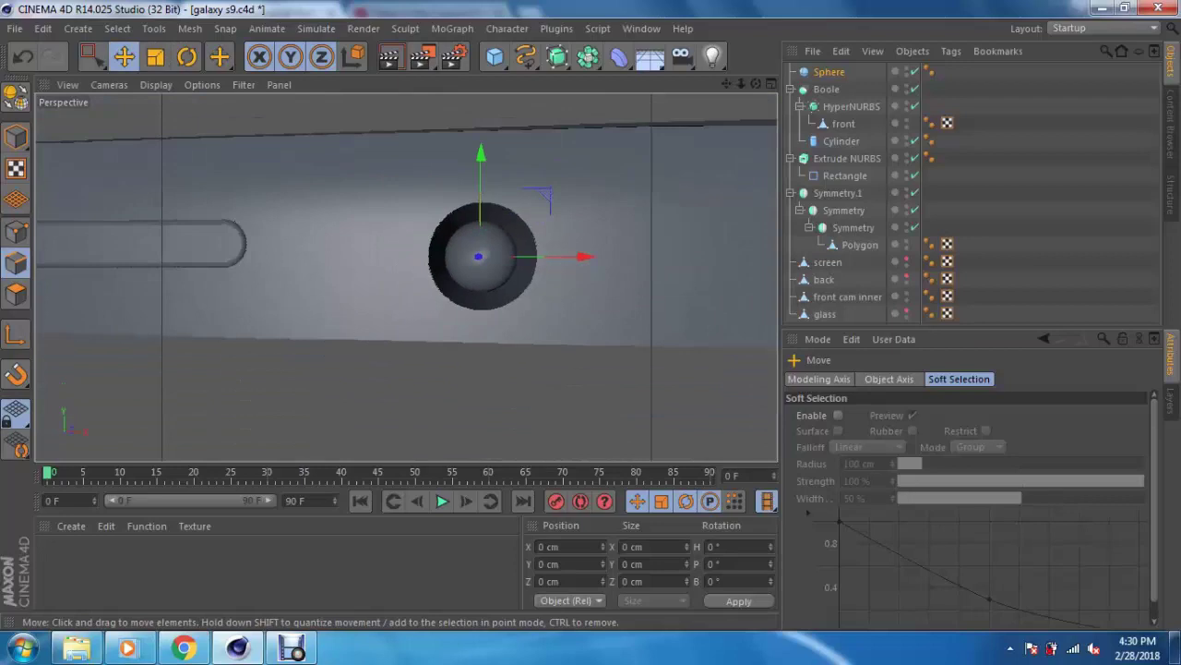
mouse_move(465, 261)
left_mouse_down("alt")
mouse_move(517, 231)
mouse_move(461, 263)
mouse_move(517, 295)
mouse_move(461, 259)
left_mouse_up("alt")
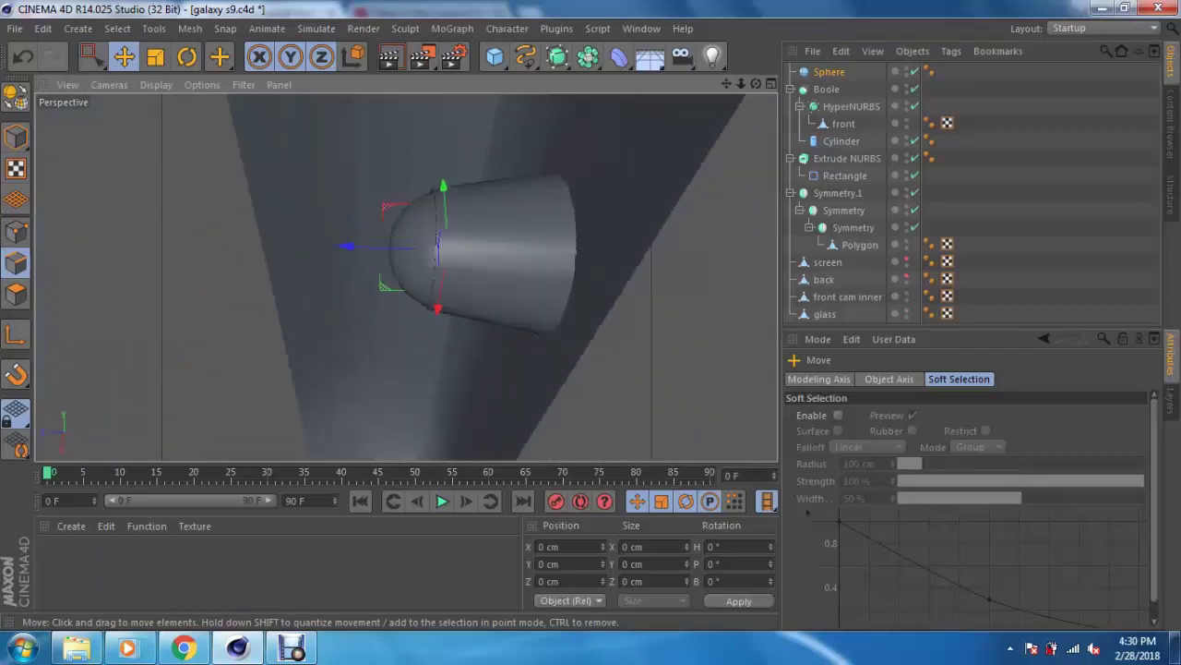
left_click_drag(343, 246, 347, 246)
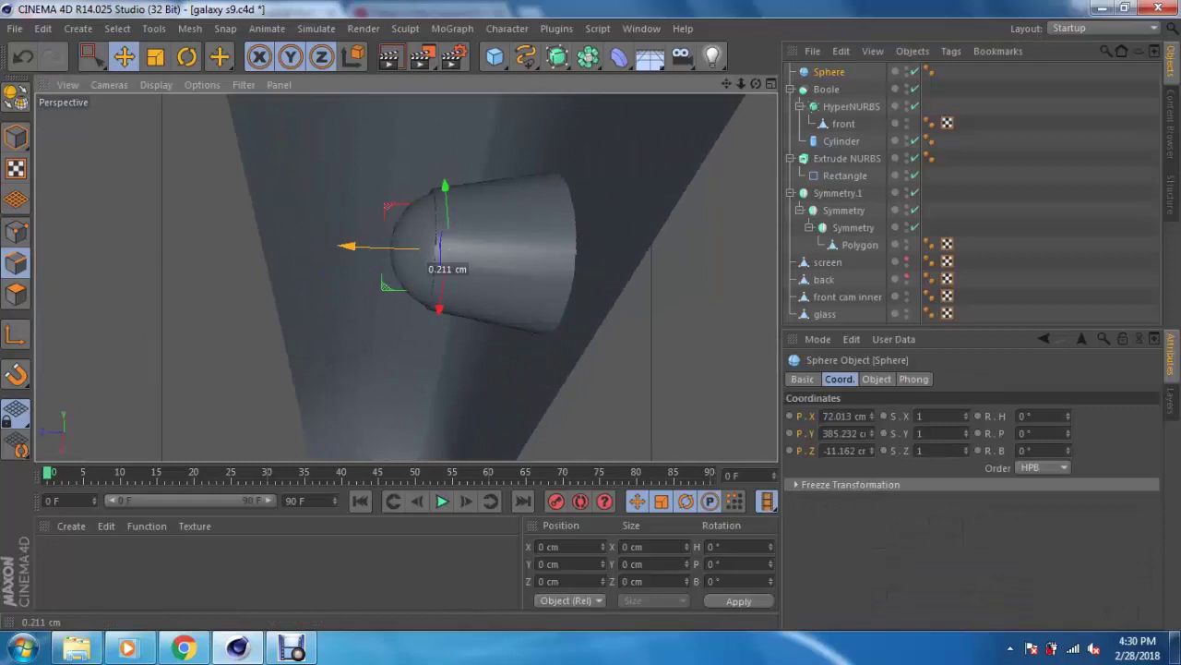
key("t")
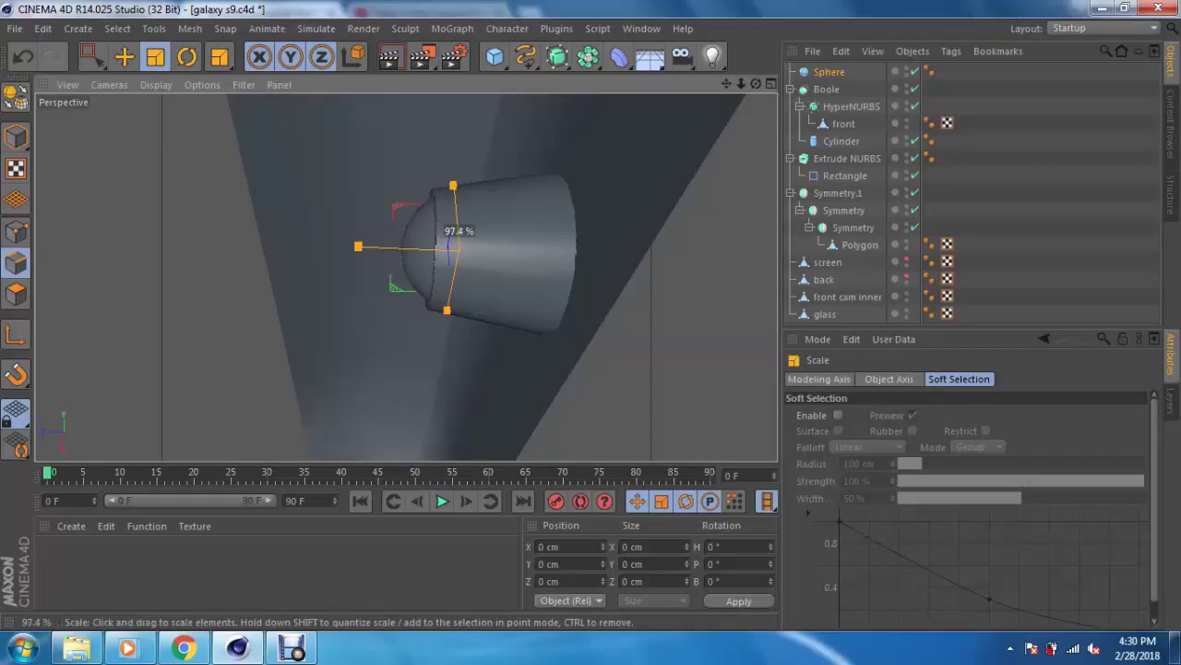
key("F5")
key("F4")
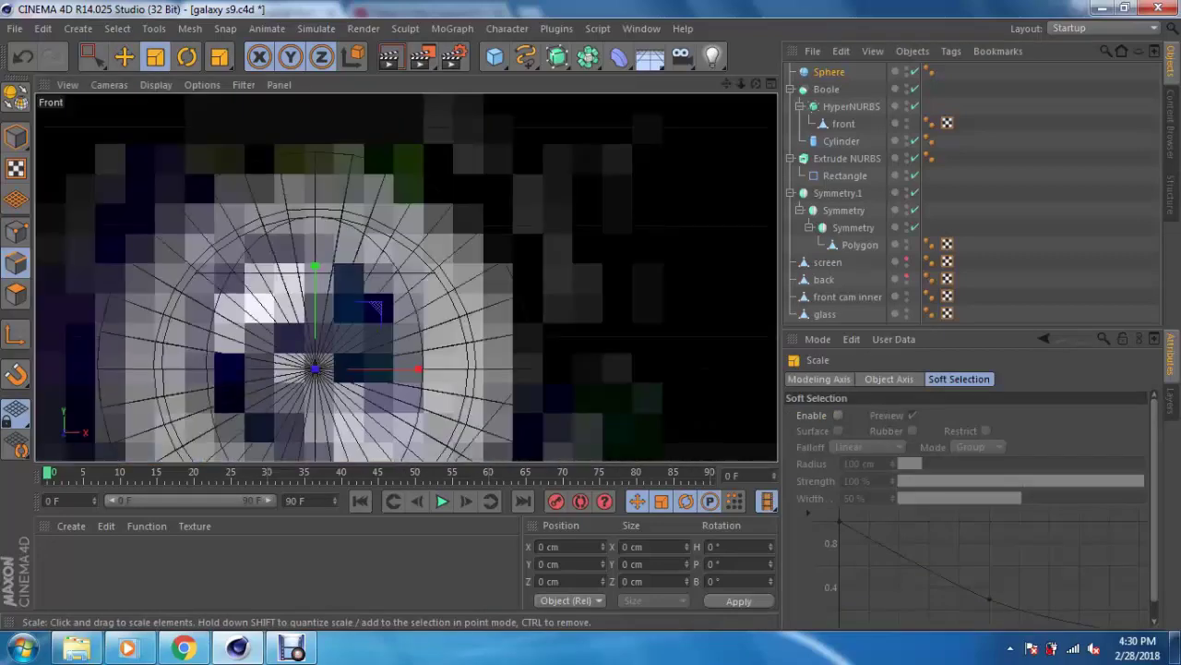
key("F5")
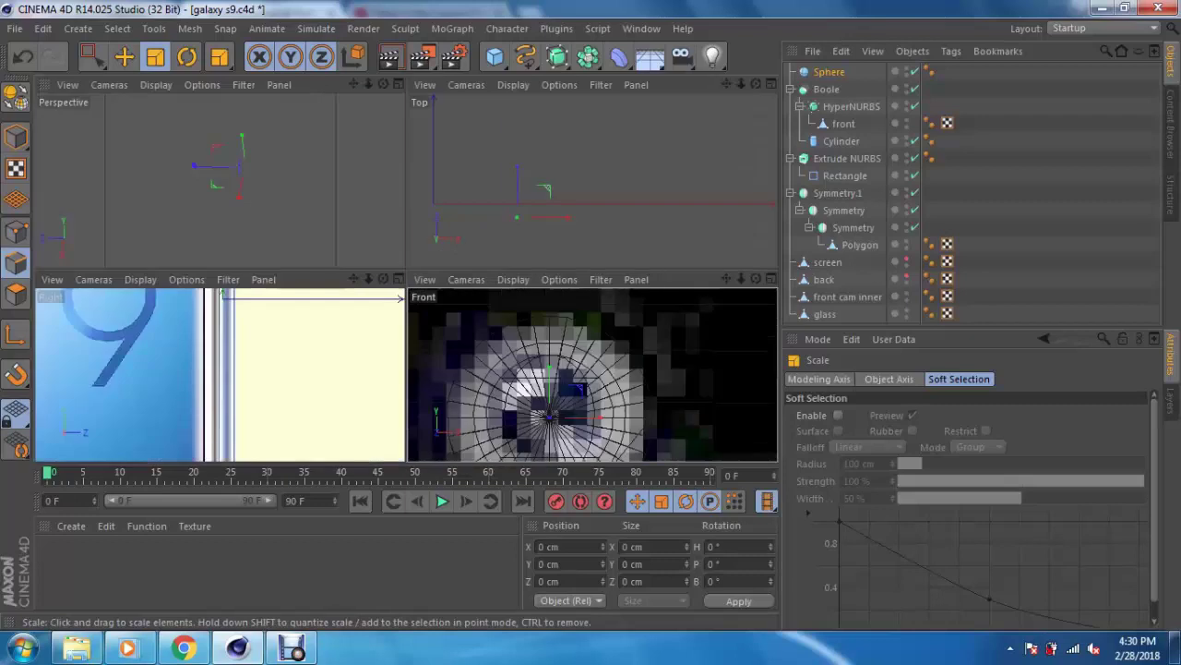
key("F1")
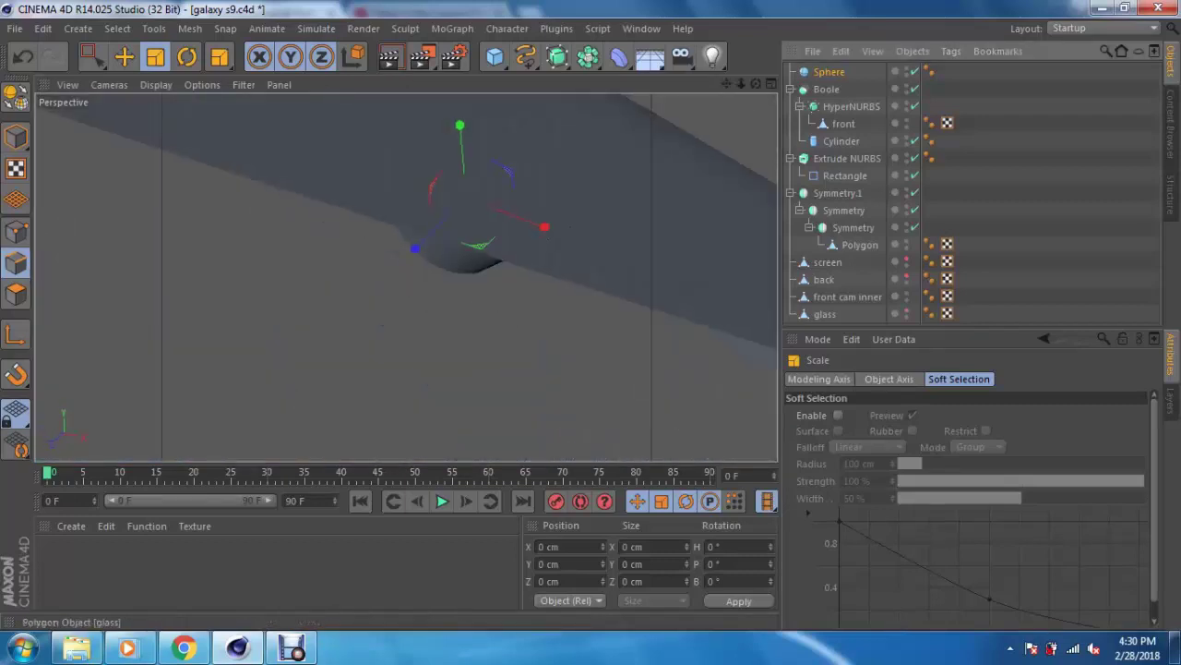
left_click_drag(406, 277, 370, 277, "alt")
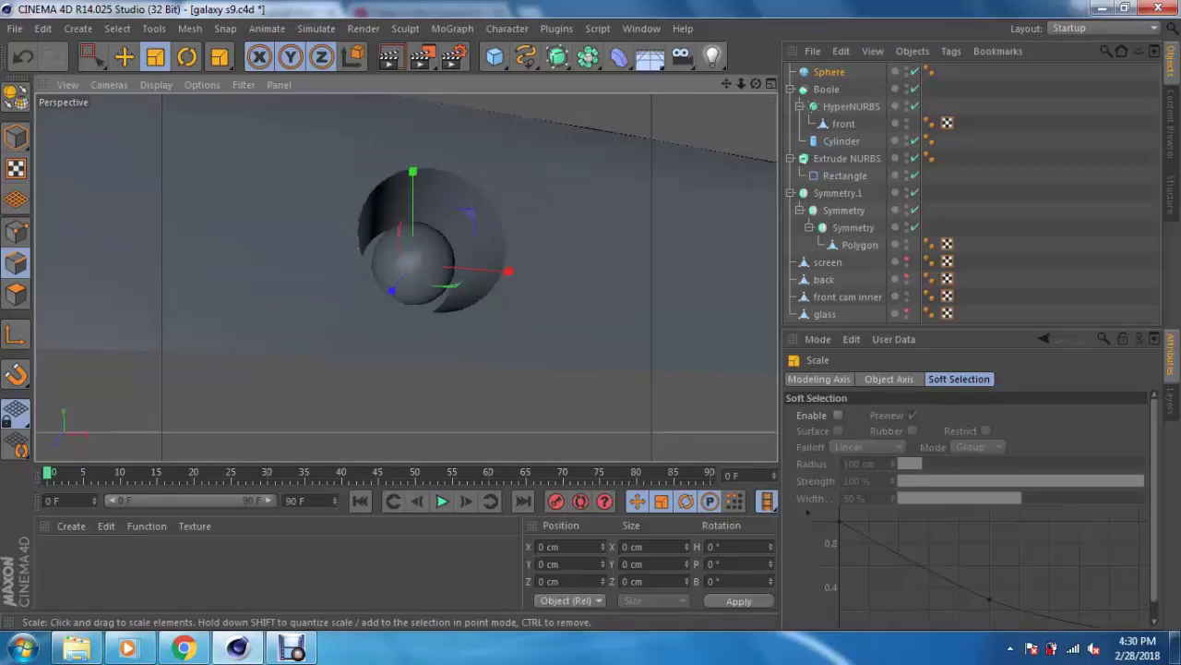
Step: Group the Cylinder under a Null and paste a duplicate Cylinder.1
key("e")
scroll(406, 277, "down", 3)
middle_click(587, 302)
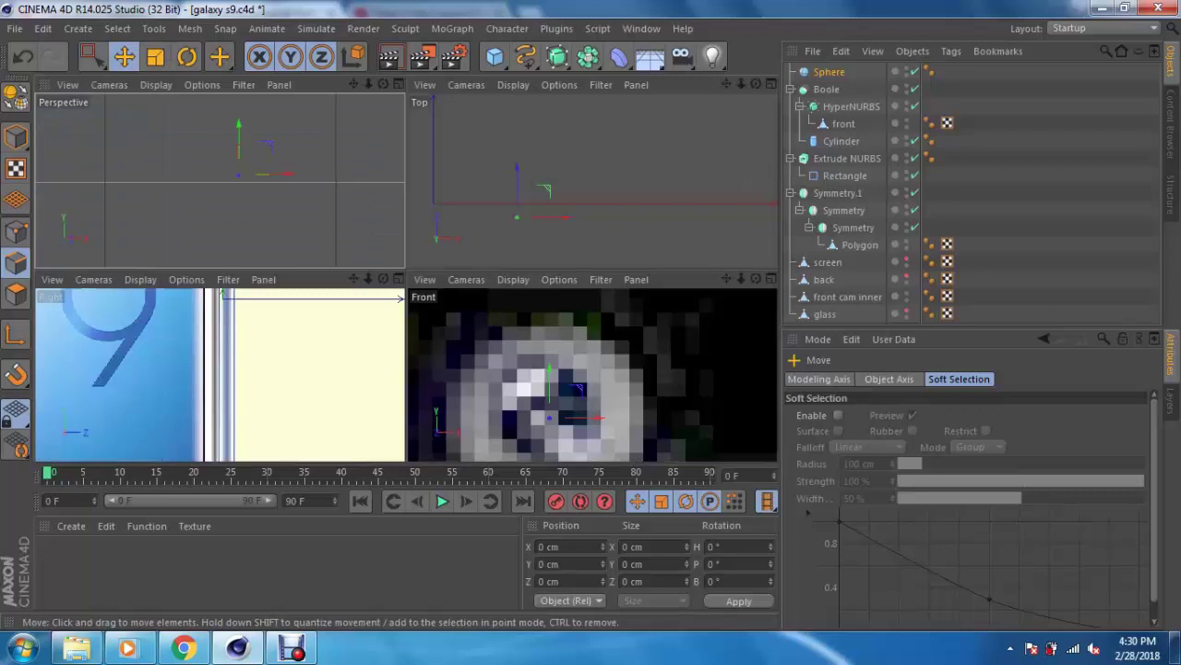
middle_click(587, 301)
scroll(587, 302, "down", 3)
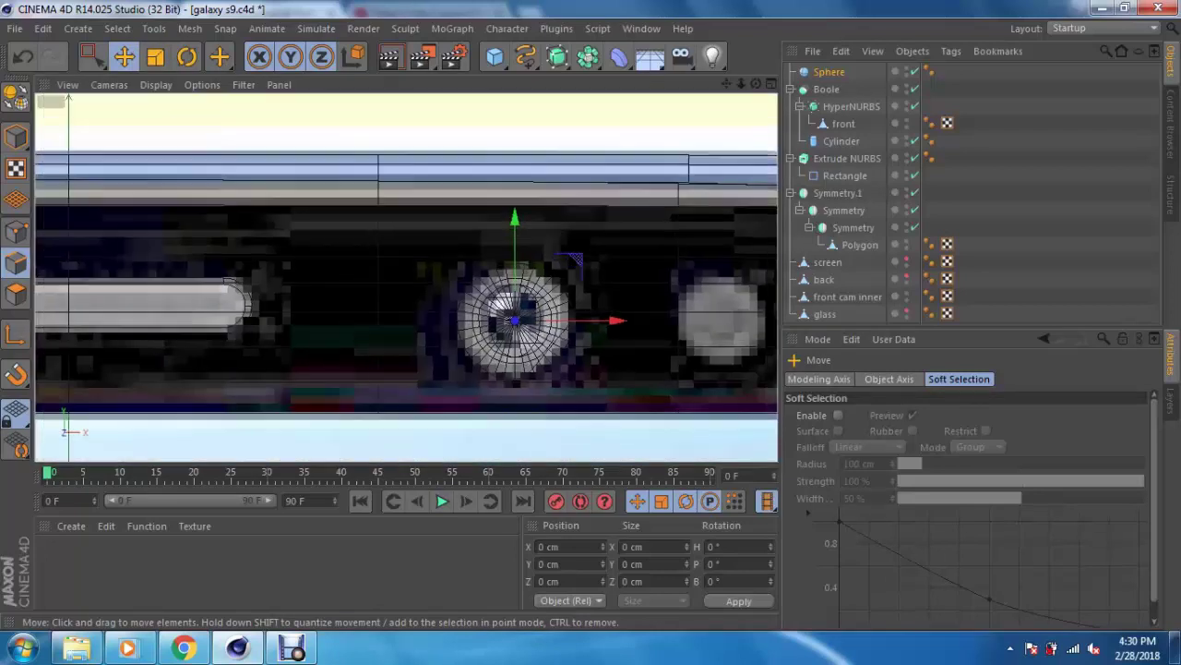
middle_click_drag(587, 301, 406, 277, "alt")
left_click(305, 277)
key("alt+g")
left_click(800, 140)
left_click(851, 157)
key("ctrl+c")
key("ctrl+v")
key("e")
key("ctrl+r")
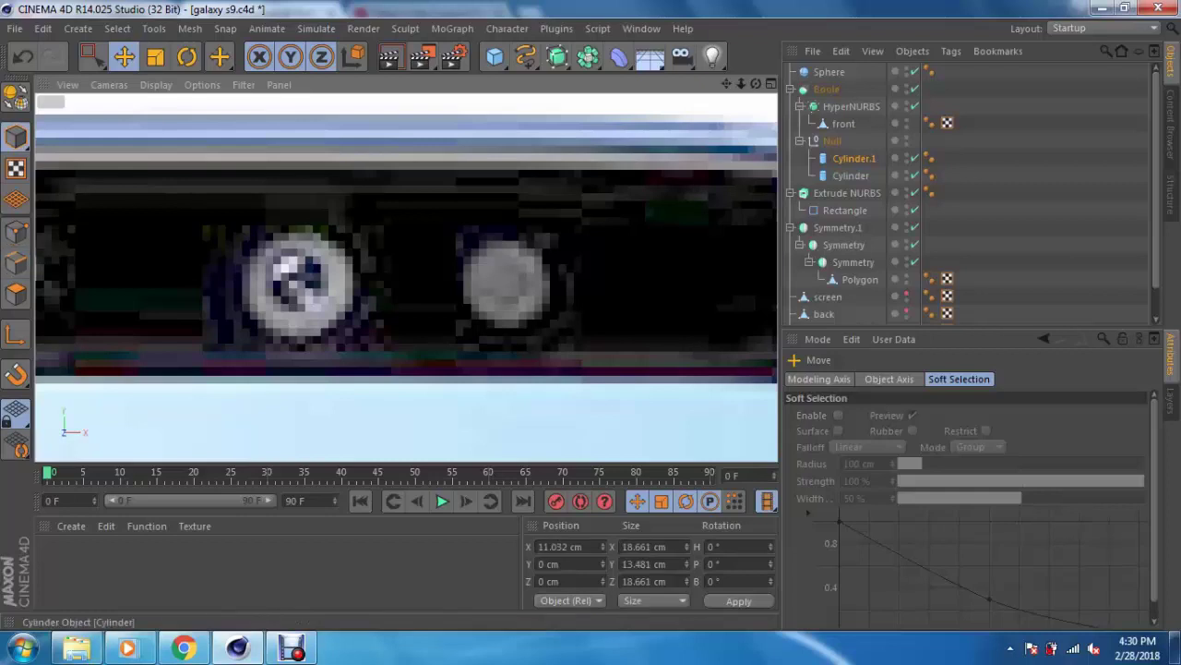
Step: With the Boole disabled, slide Cylinder.1 along X over the second camera hole
left_click(300, 282)
left_click_drag(399, 283, 427, 284)
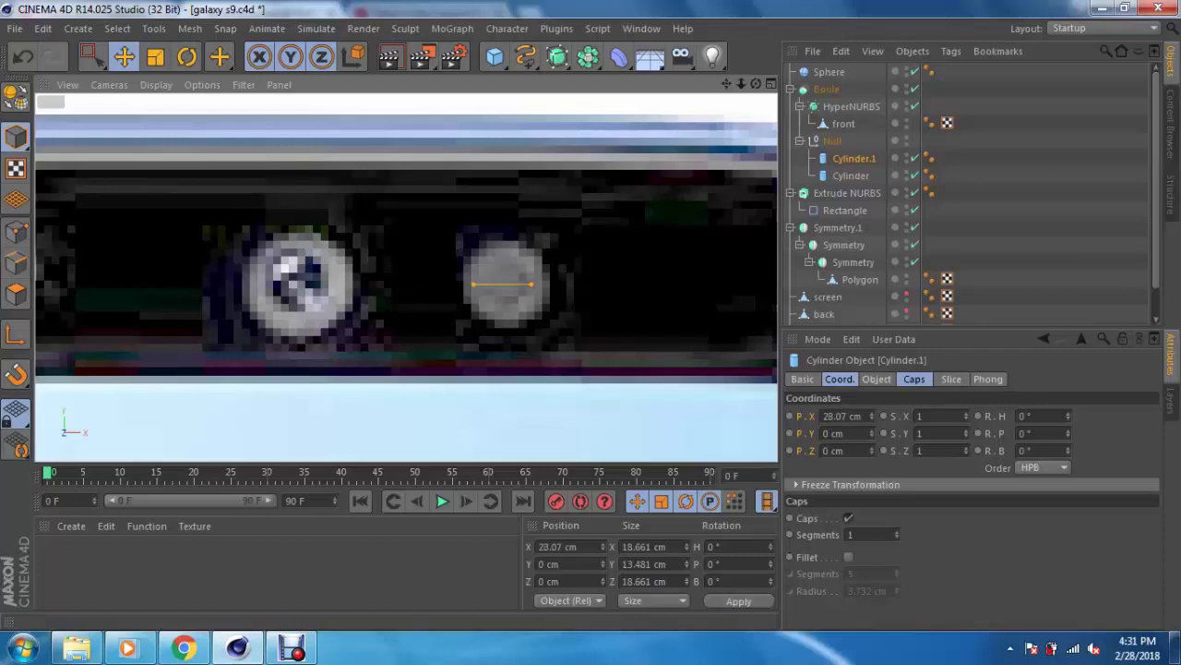
left_click(915, 89)
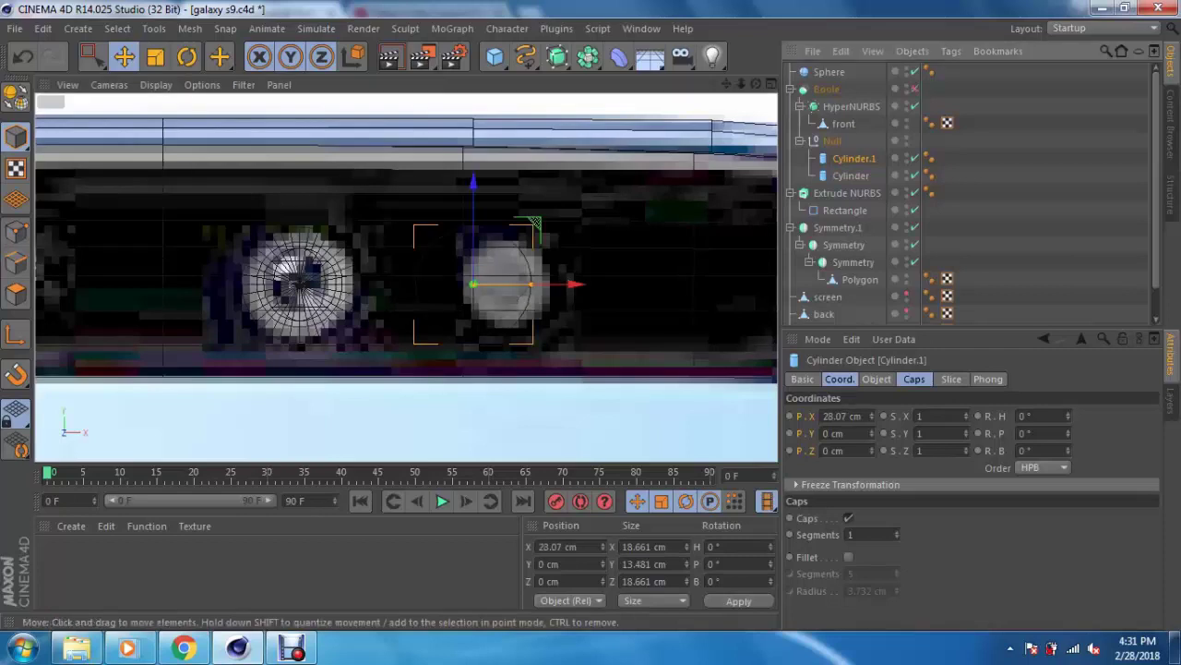
mouse_move(531, 284)
left_mouse_down()
mouse_move(572, 283)
mouse_move(562, 283)
left_mouse_up()
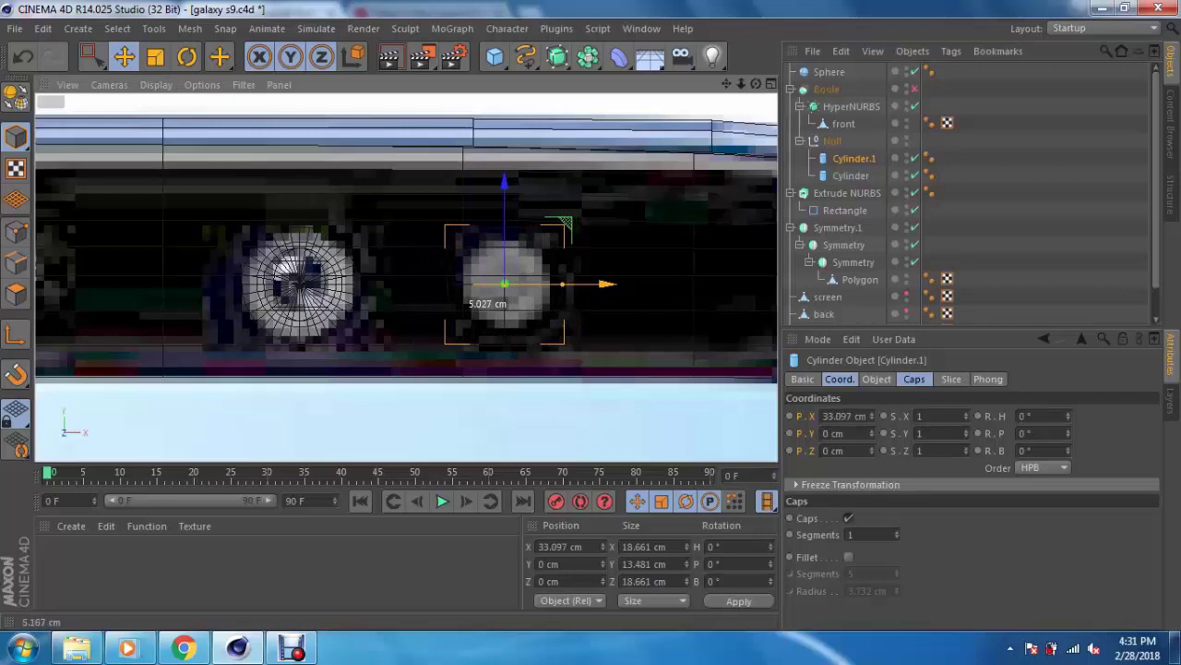
scroll(536, 276, "up", 3)
Step: Scale Cylinder.1 down to 15.05 cm across X and Z
key("t")
left_click_drag(576, 287, 562, 288)
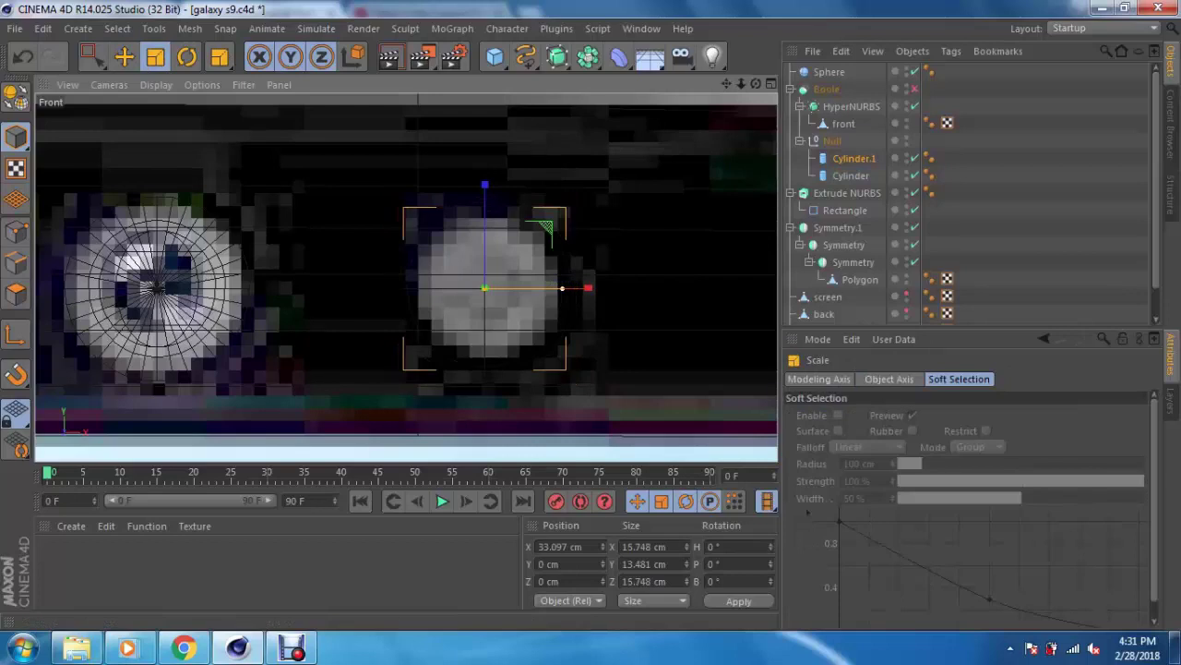
left_click_drag(562, 287, 559, 288)
key("e")
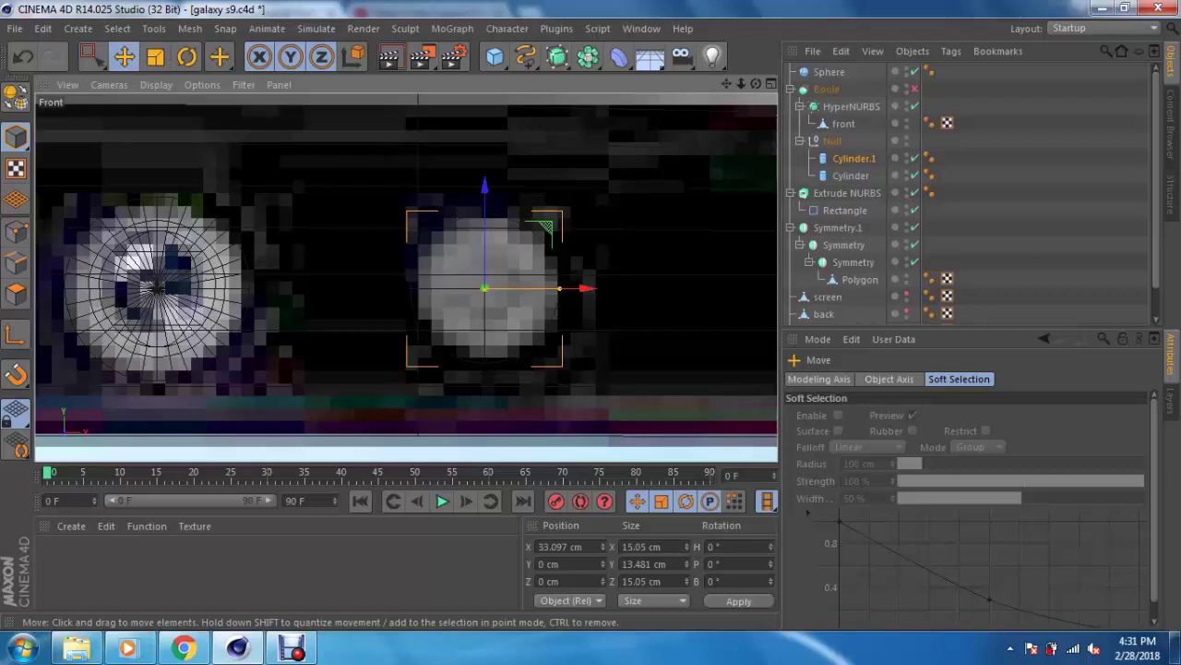
middle_click(406, 274)
key("F1")
scroll(406, 277, "up", 5)
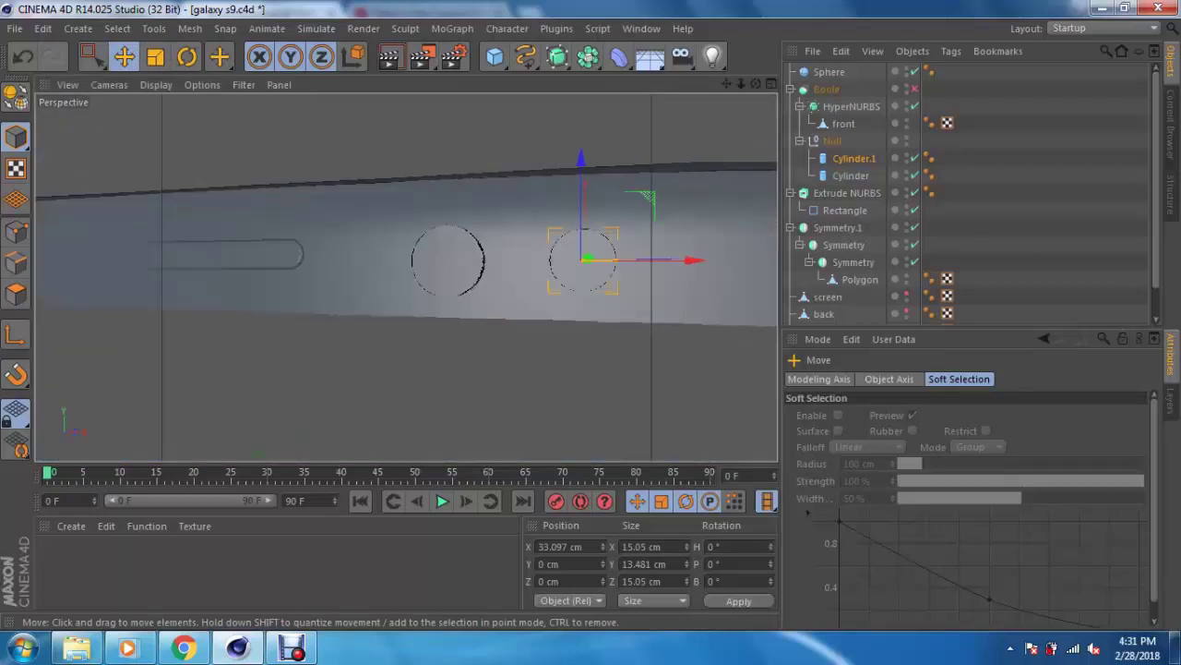
scroll(406, 277, "up", 5)
Step: Select the glass and front cam inner objects and frame them in the view
left_click_drag(406, 277, 517, 277, "alt")
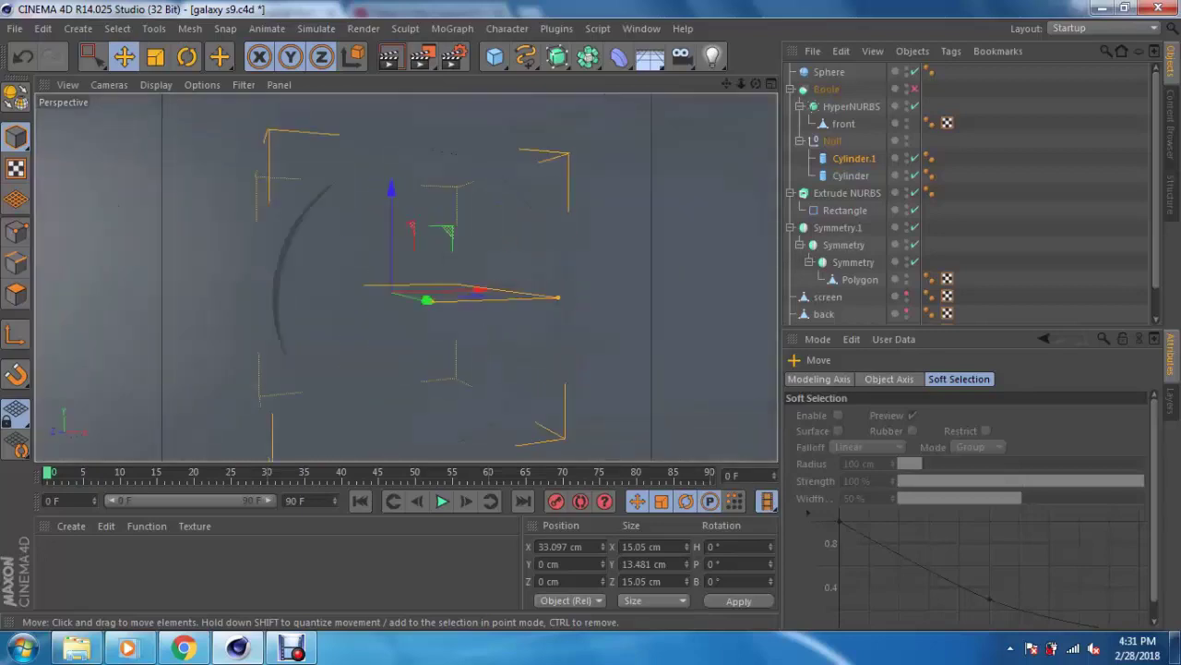
left_click_drag(407, 277, 479, 277, "alt")
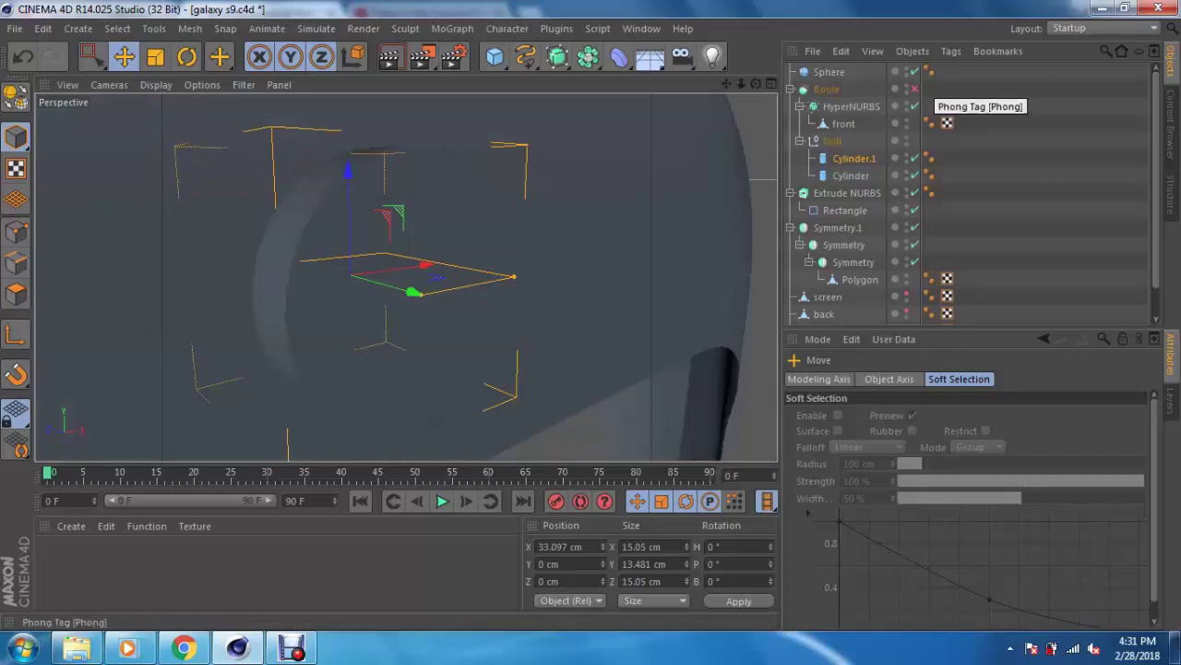
key("ctrl+shift+z")
key("ctrl+shift+z")
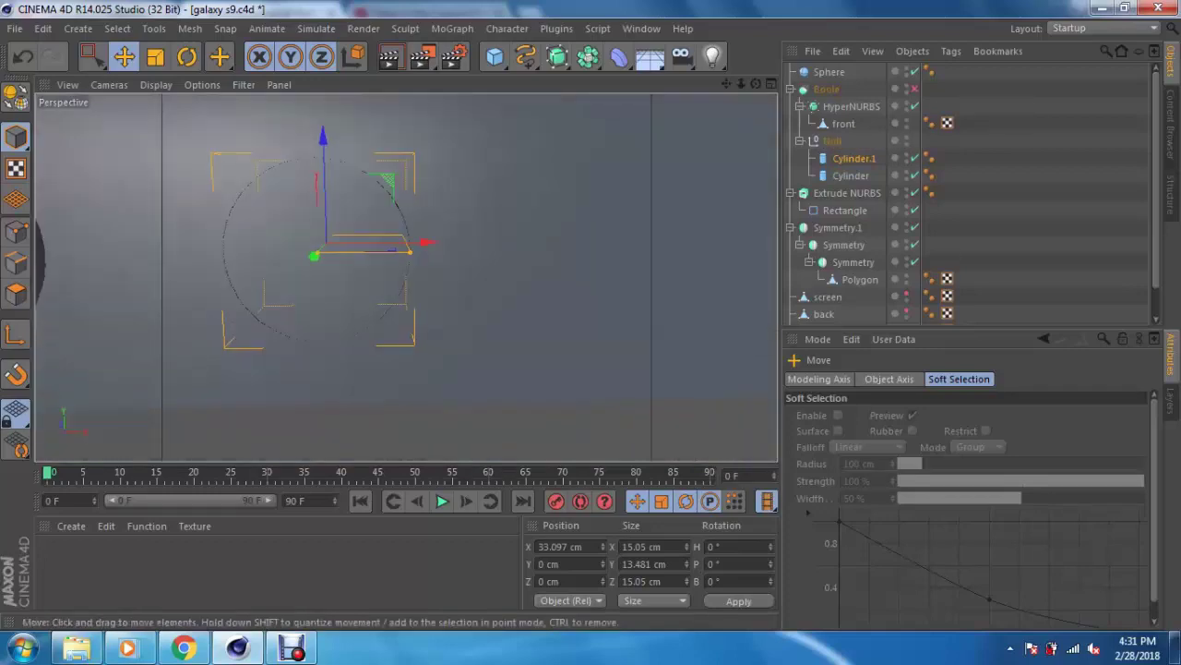
key("ctrl+shift+z")
scroll(849, 221, "down", 1)
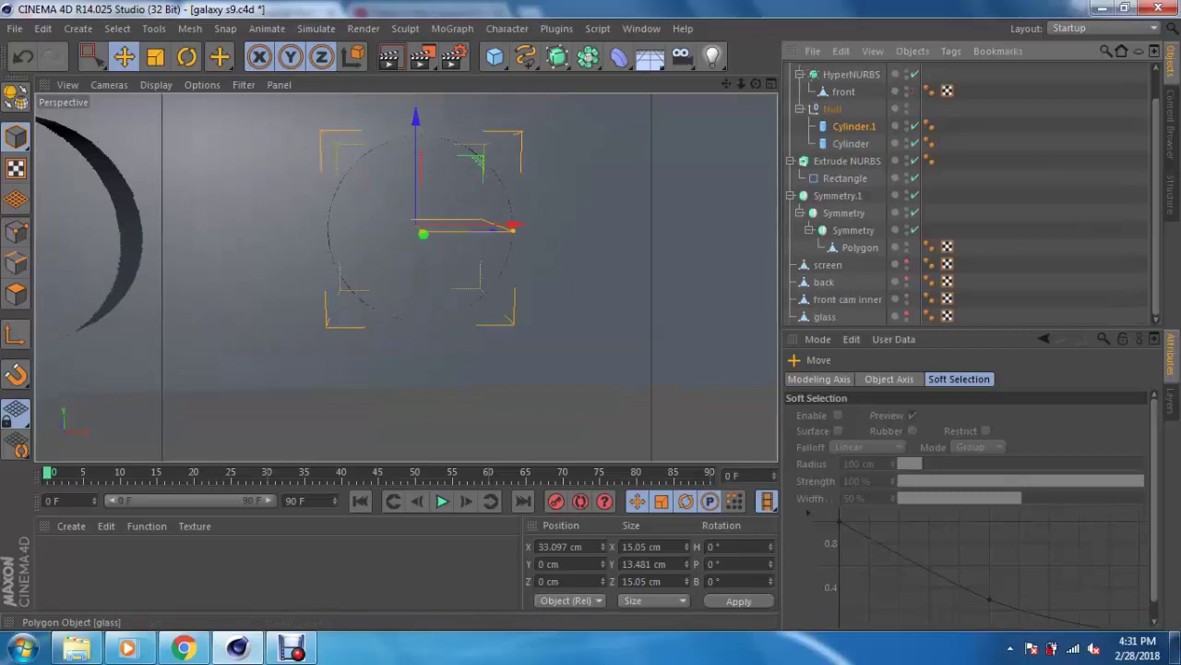
left_click(824, 317)
left_click(847, 299, "ctrl")
key("ctrl+shift+z")
key("ctrl+shift+z")
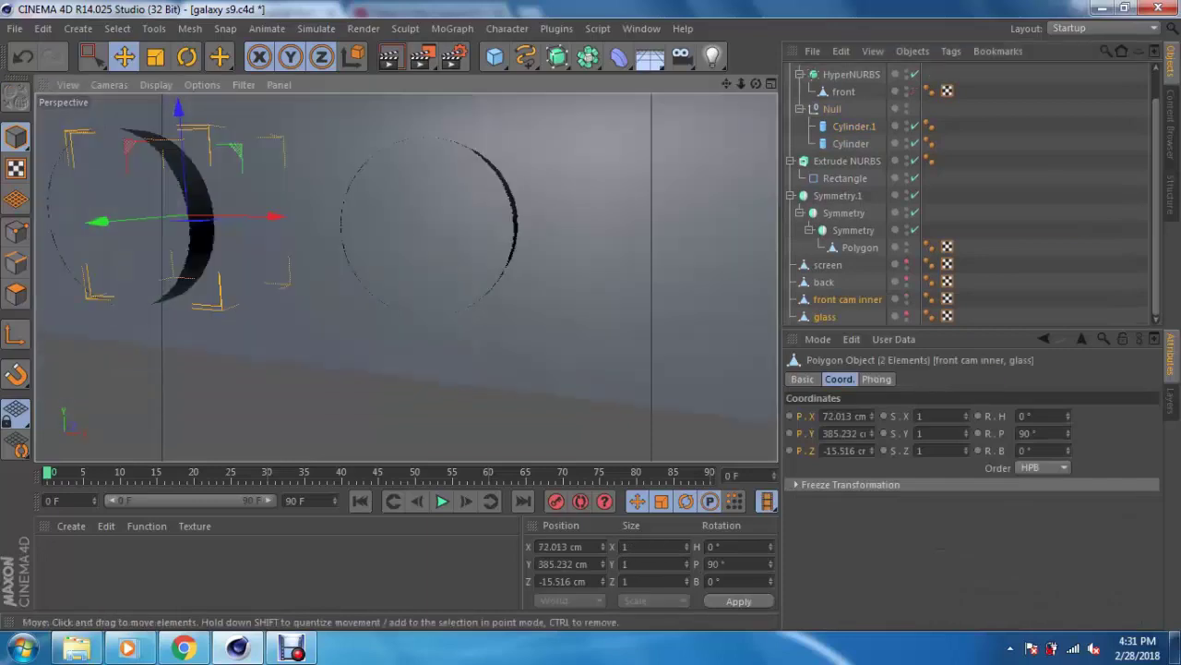
Step: Group them with Alt+G under a Null renamed 'inners'
scroll(831, 89, "up", 1)
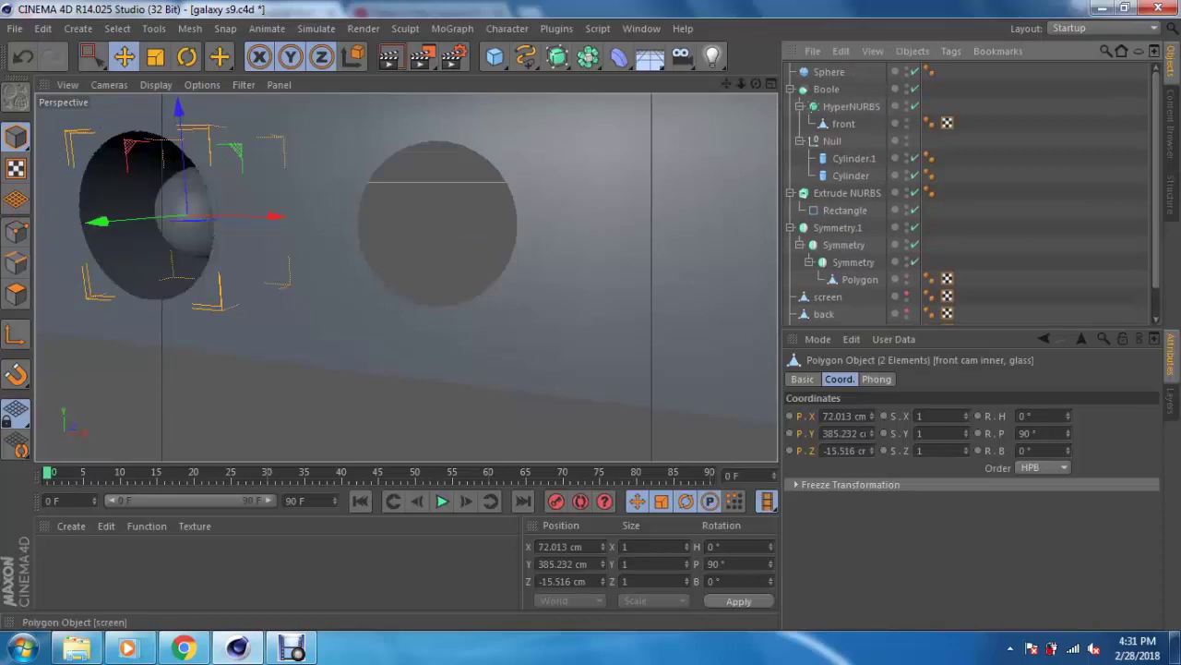
scroll(830, 296, "down", 1)
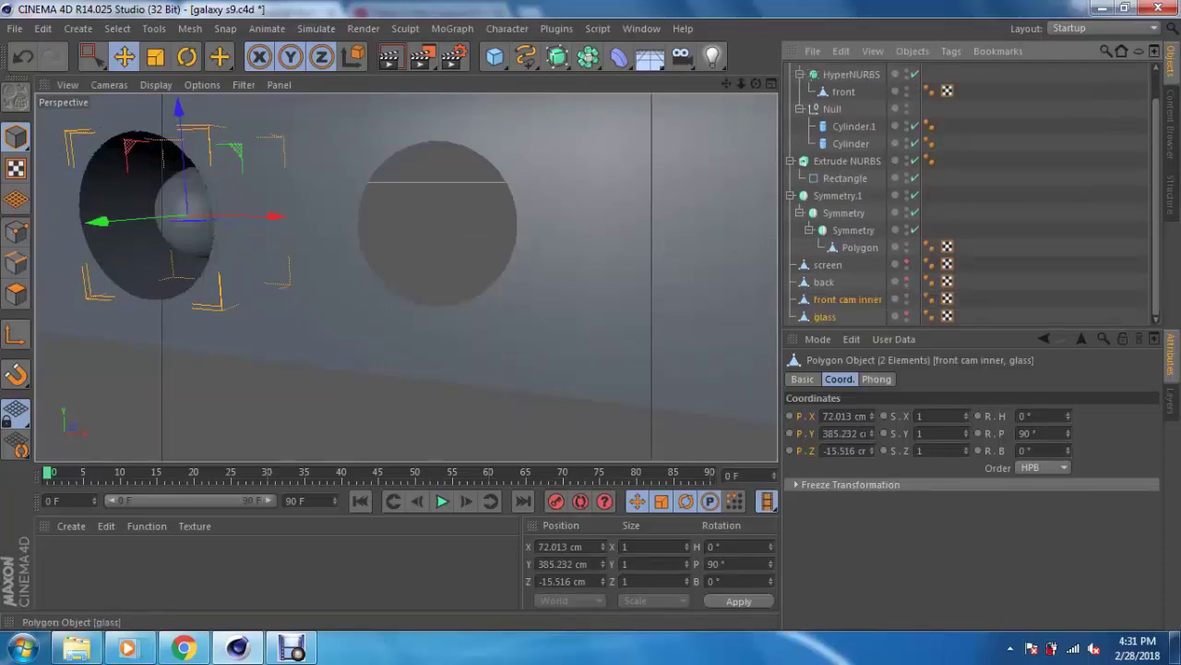
key("alt+g")
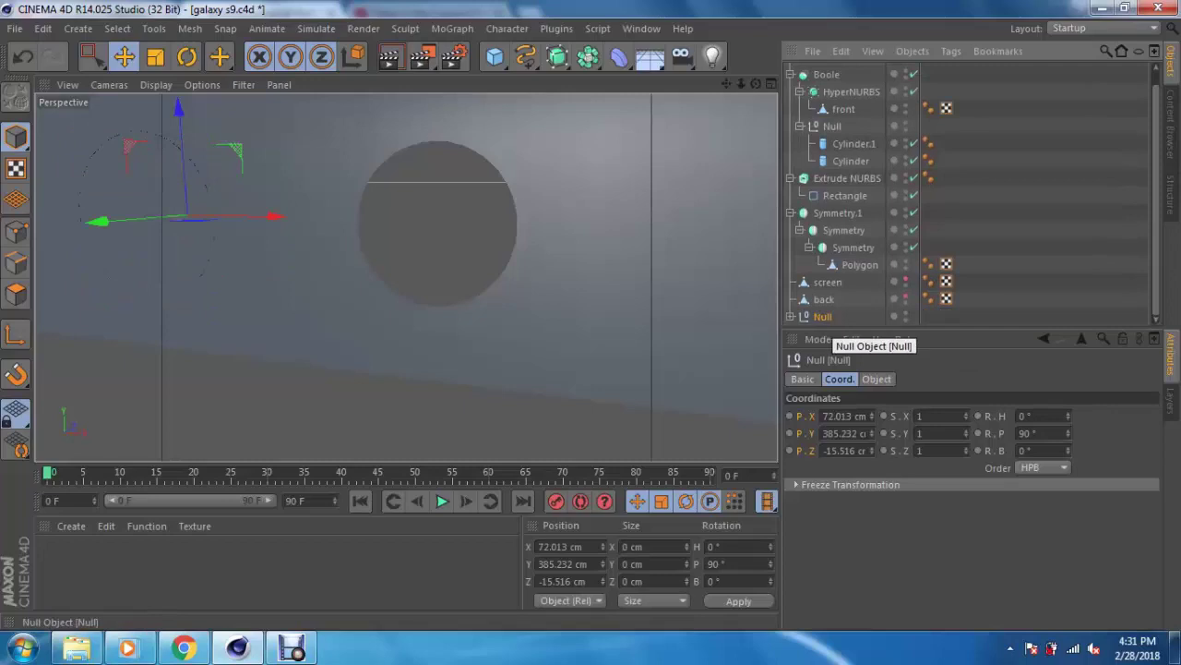
double_click(824, 317)
type("inner")
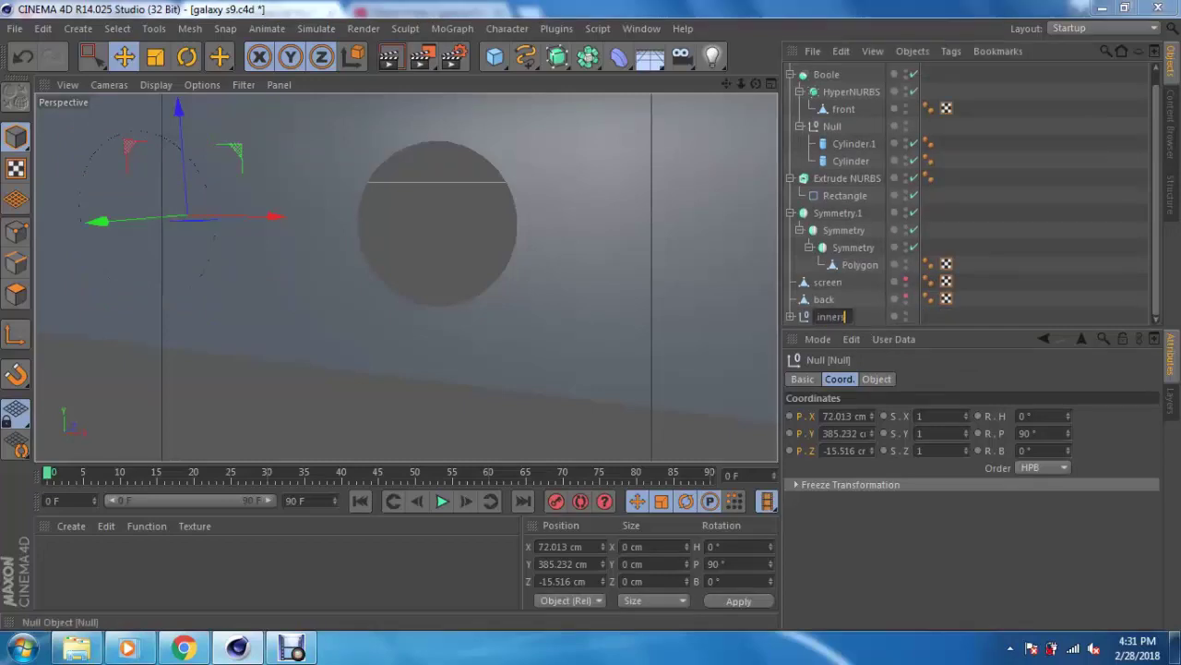
type("s")
key("Return")
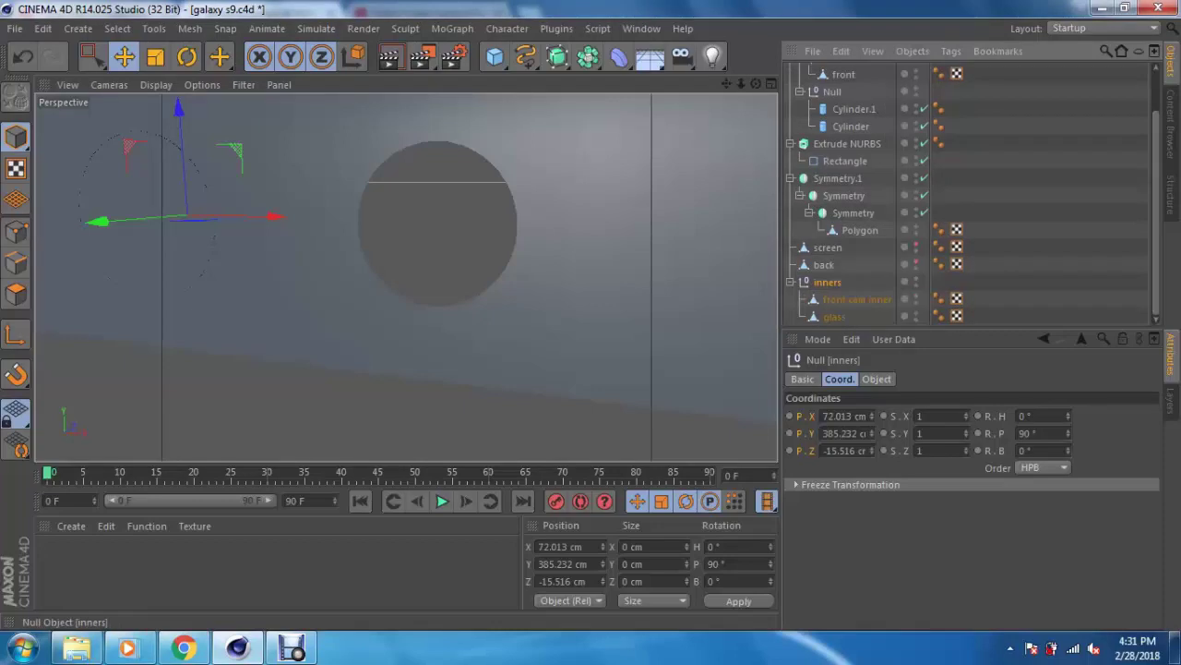
Step: Duplicate the inners group as inners.1 and move it along X toward the second hole
left_click(790, 282)
key("ctrl+c")
key("ctrl+v")
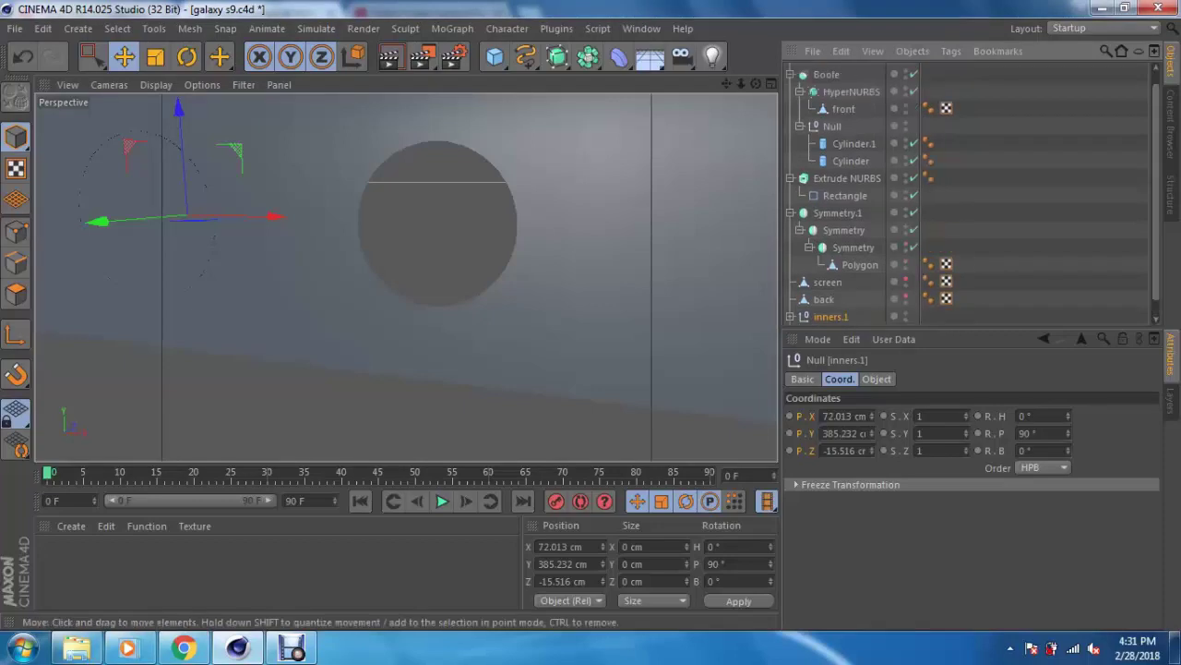
left_click_drag(194, 218, 307, 223)
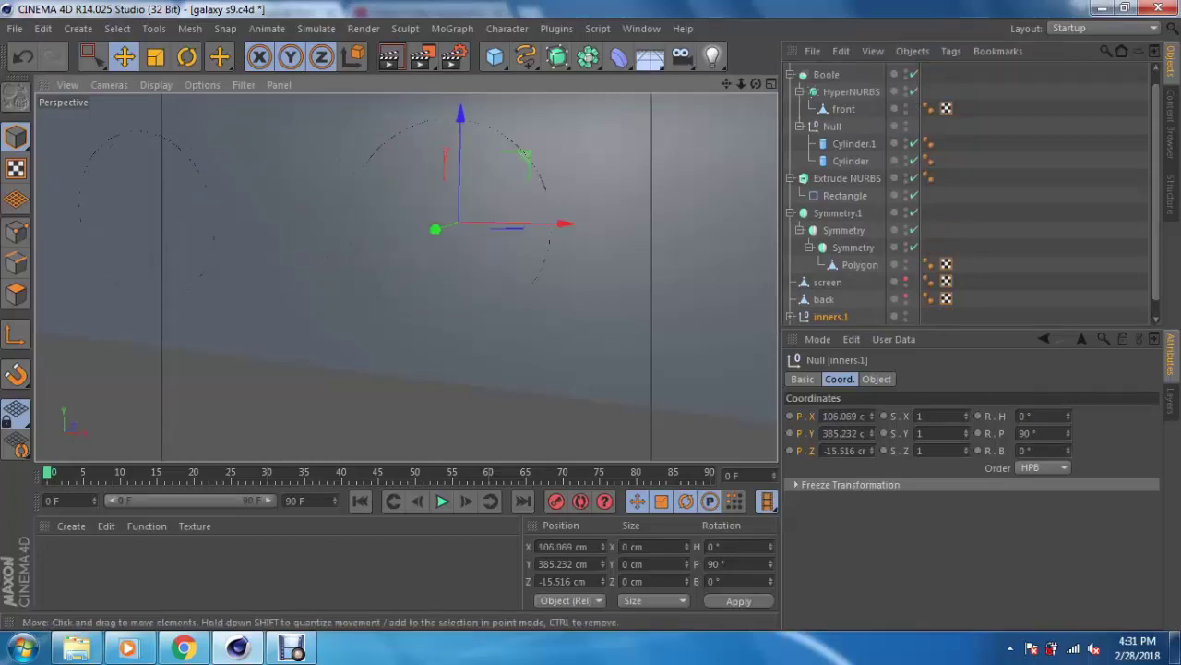
Step: Scale inners.1 down to about 88% so it fits the second hole
key("F5")
key("F4")
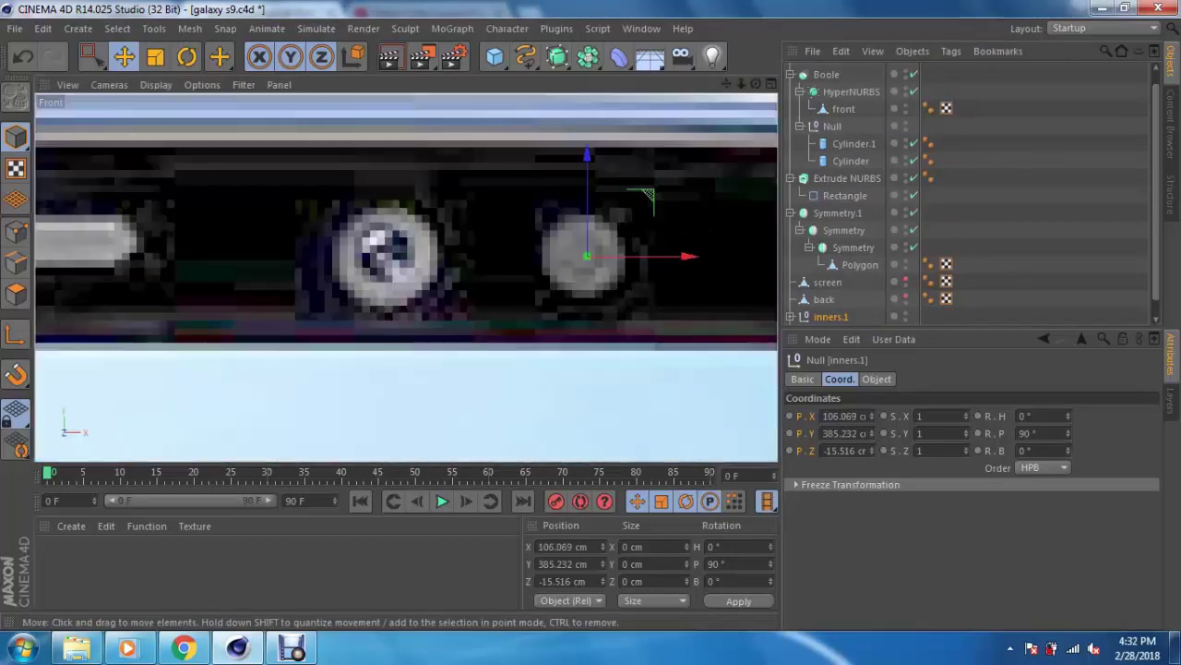
scroll(618, 237, "up", 2)
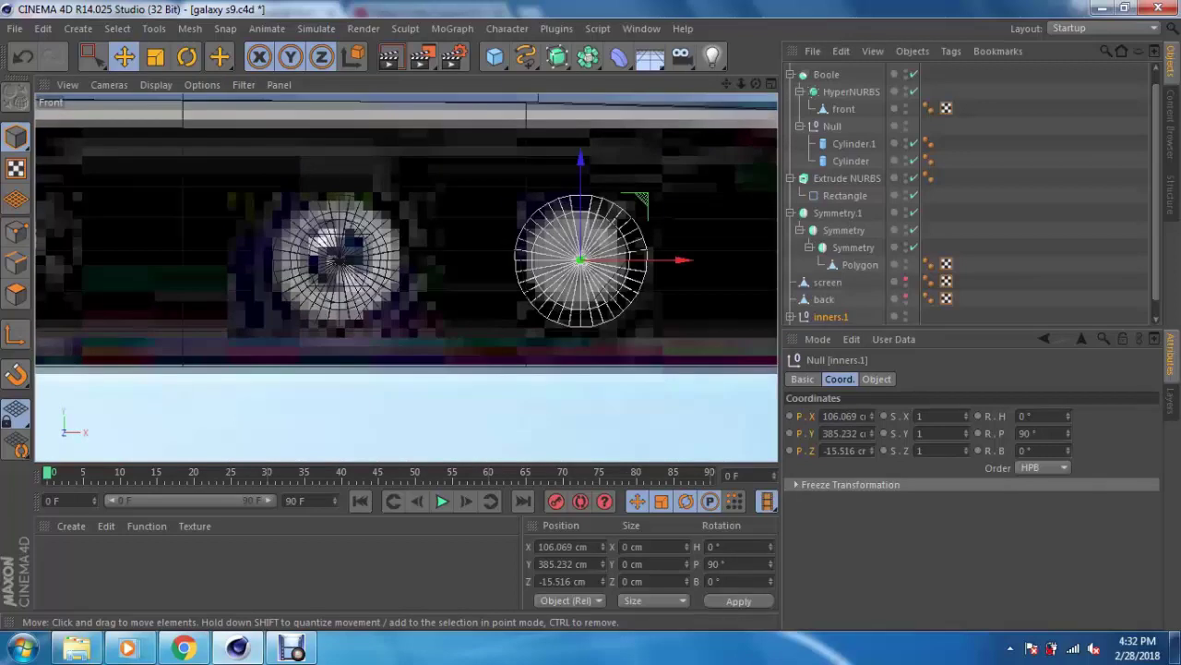
scroll(618, 238, "up", 1)
scroll(624, 239, "up", 1)
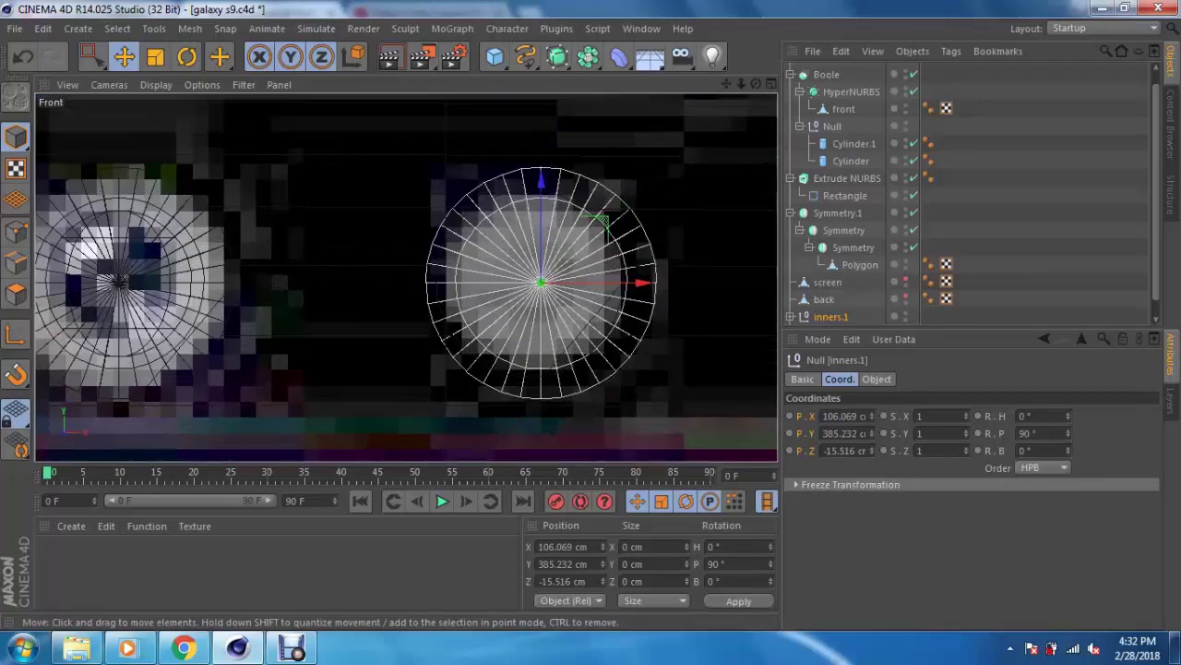
key("t")
left_click_drag(601, 219, 544, 224)
scroll(598, 240, "up", 2)
key("e")
Step: Push inners.1 deeper into the phone along Z, nudging its depth by 0.2 cm
key("t")
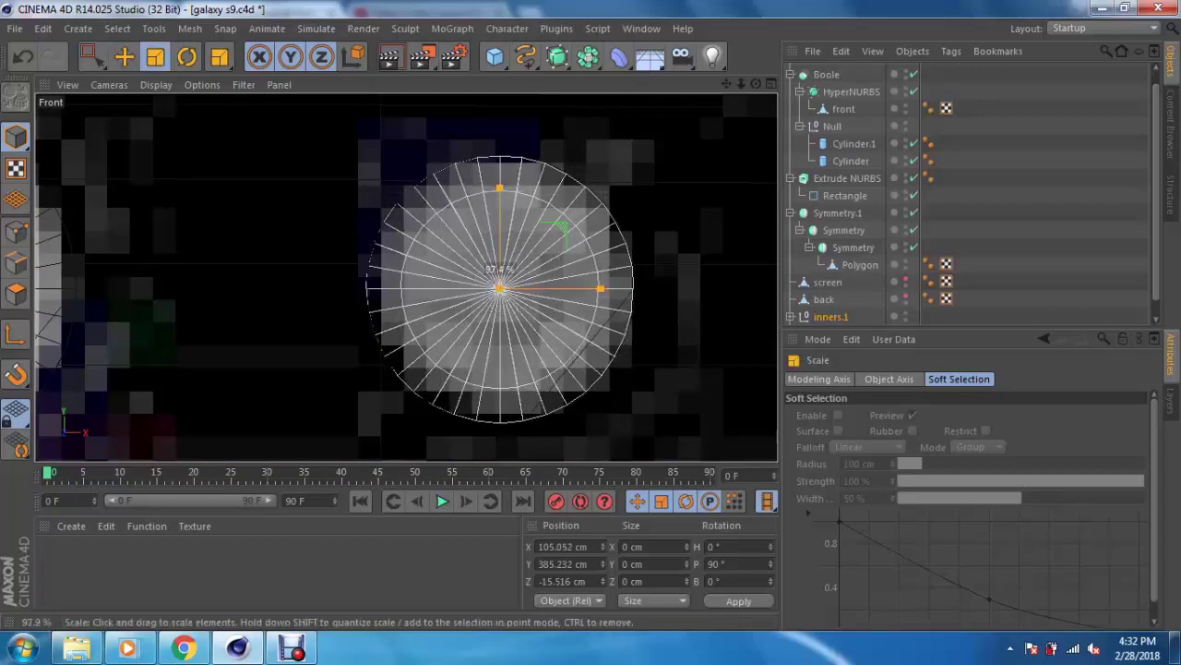
key("F5")
key("F1")
key("e")
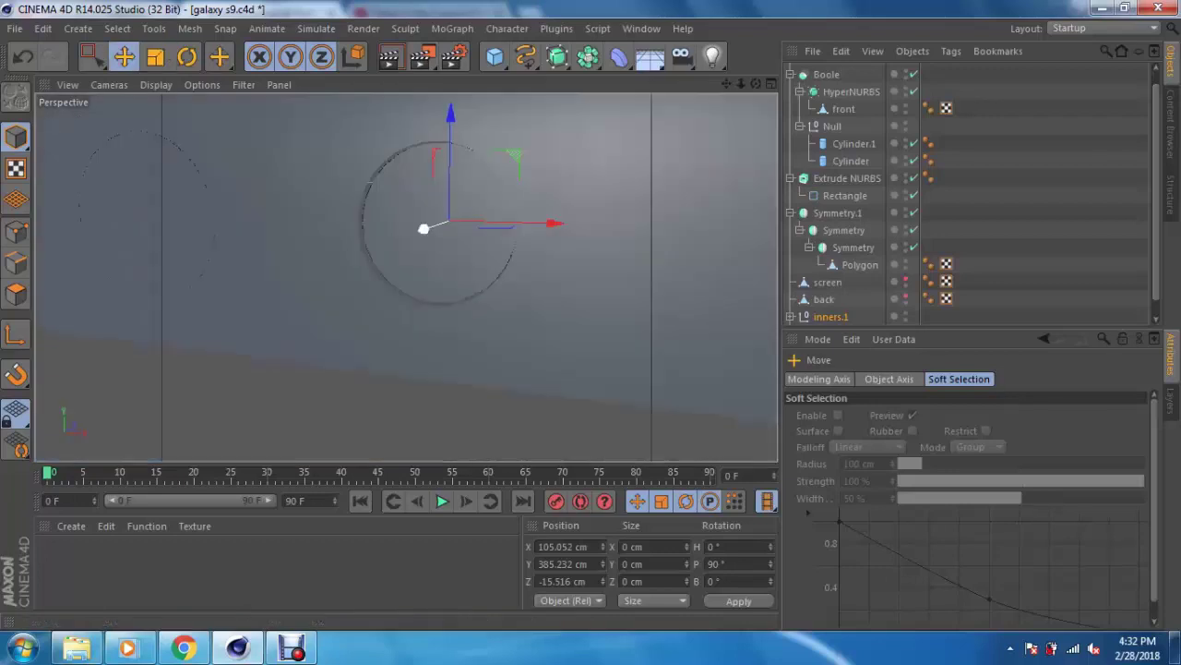
left_click_drag(424, 228, 277, 267)
scroll(416, 232, "up", 3)
scroll(277, 268, "up", 3)
left_click_drag(416, 212, 488, 191, "alt")
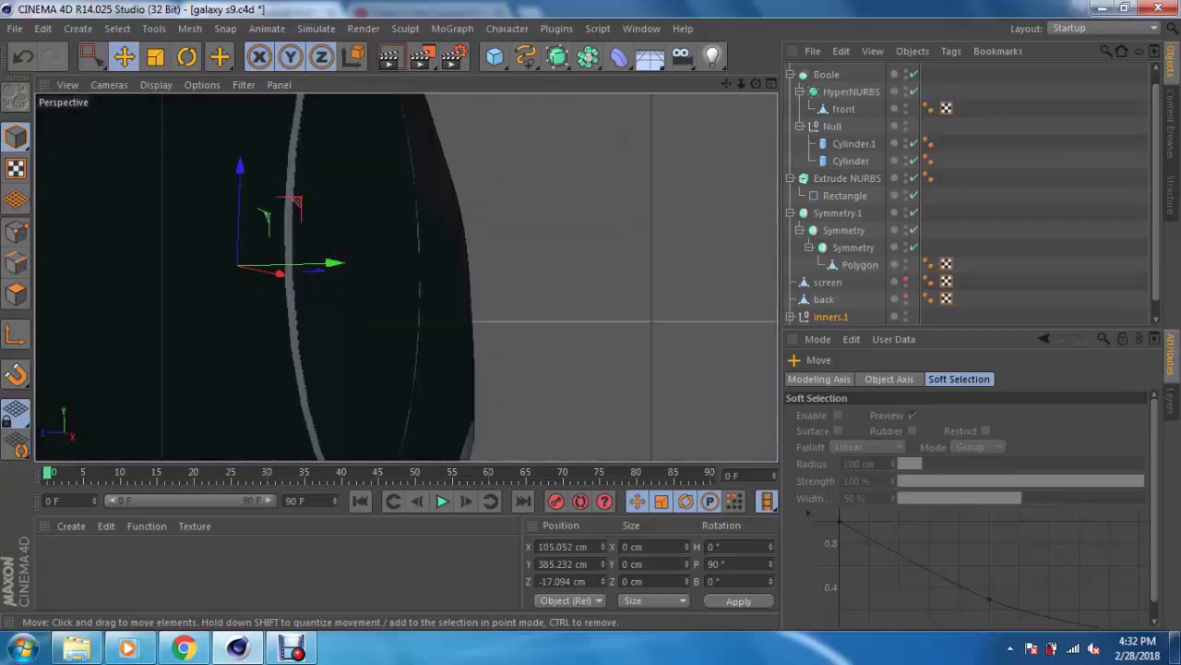
left_click_drag(318, 264, 313, 264)
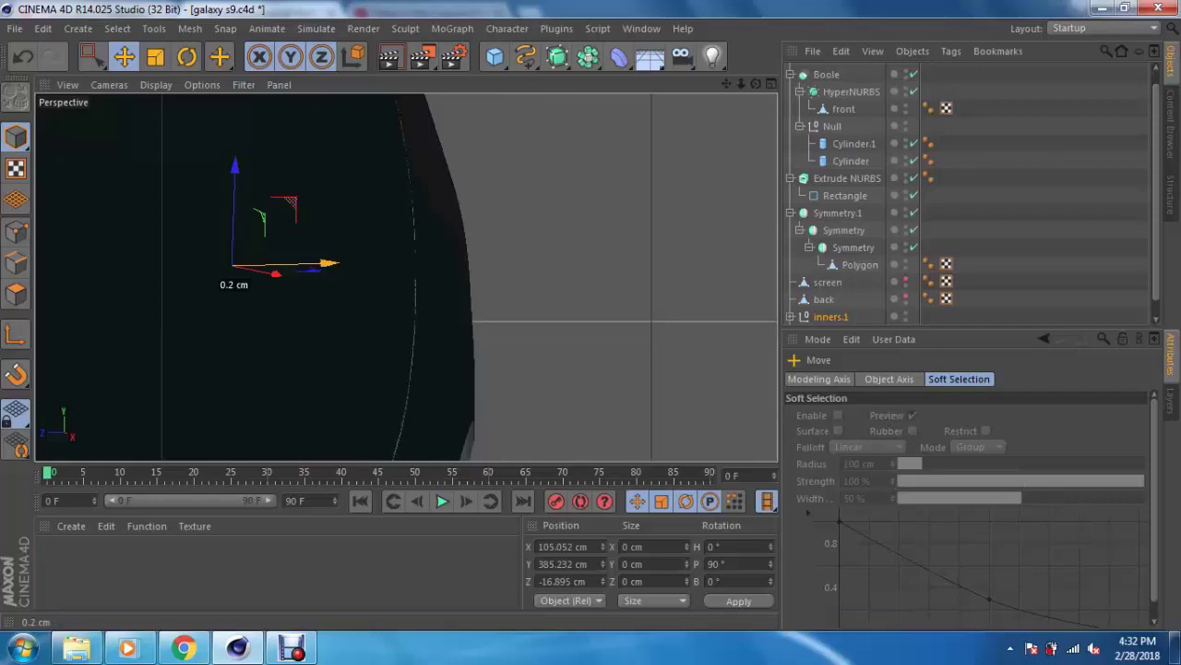
mouse_move(406, 277)
left_mouse_down("alt")
mouse_move(480, 259)
mouse_move(443, 242)
mouse_move(570, 267)
left_mouse_up("alt")
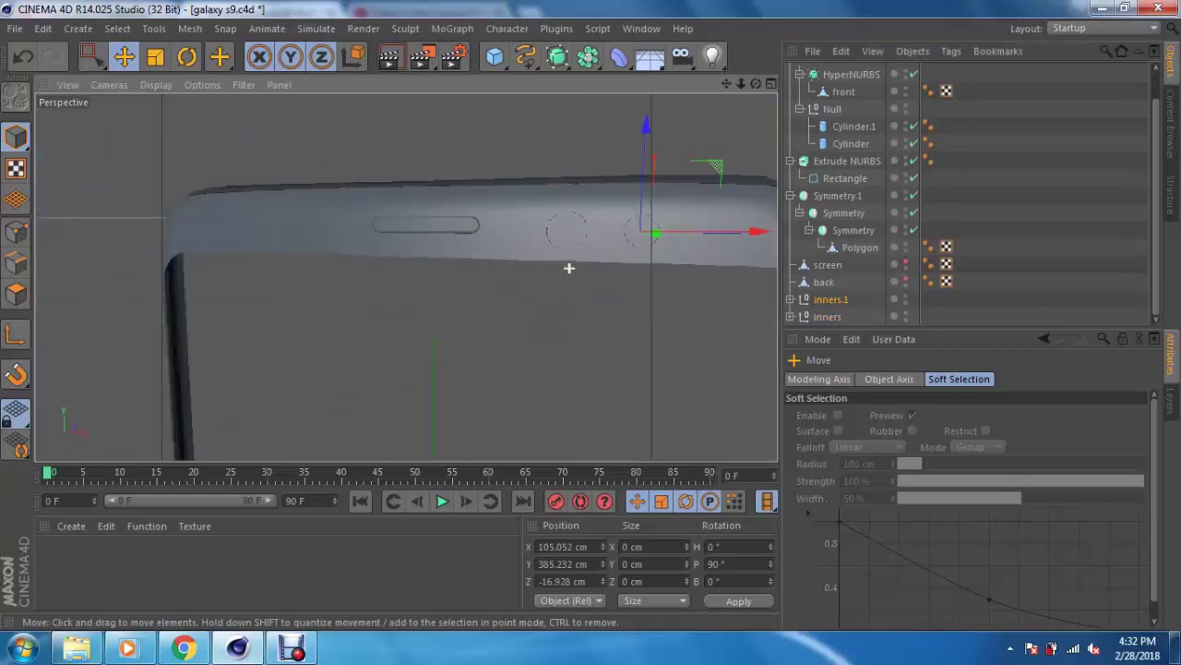
left_click_drag(404, 274, 411, 292, "alt")
Step: Pan the front view across the holes to the phone's left corner and select Cylinder.1
key("F5")
key("F4")
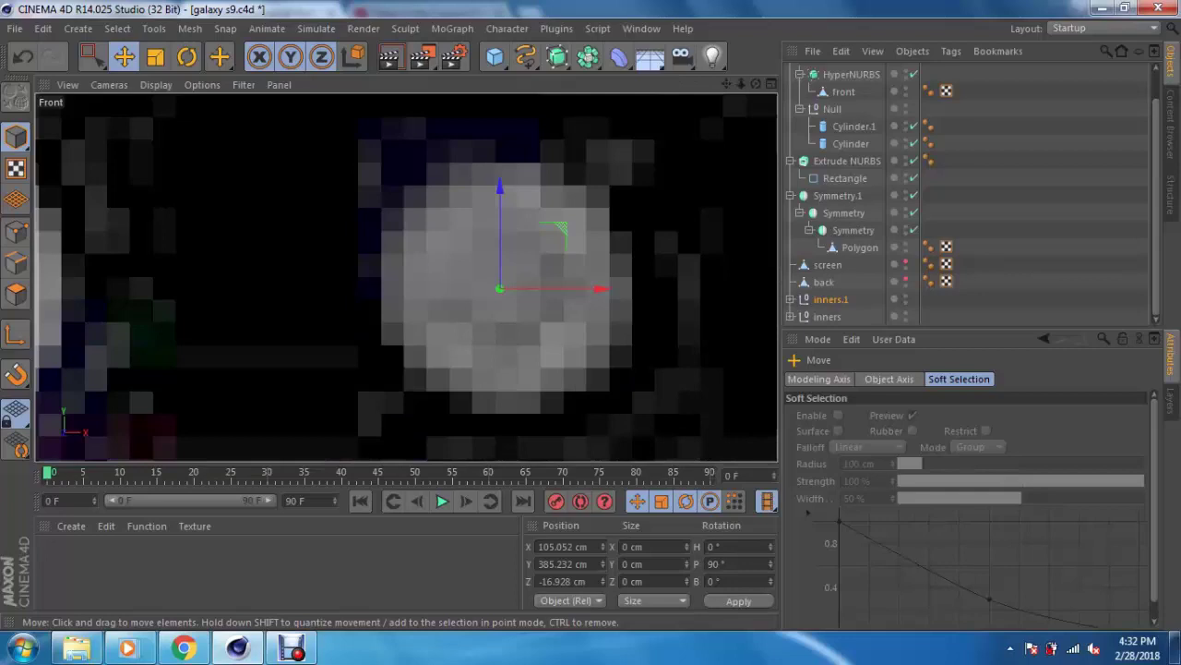
scroll(376, 302, "down", 2)
middle_click_drag(376, 303, 360, 239, "alt")
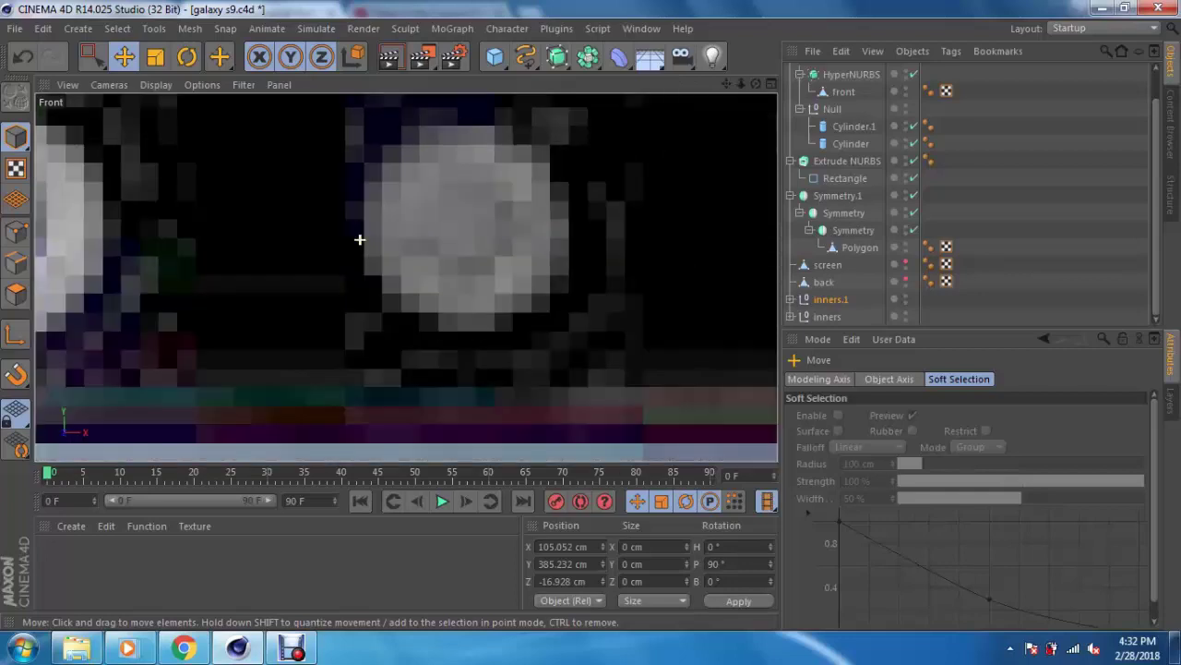
scroll(360, 239, "down", 5)
middle_click_drag(360, 239, 642, 202, "alt")
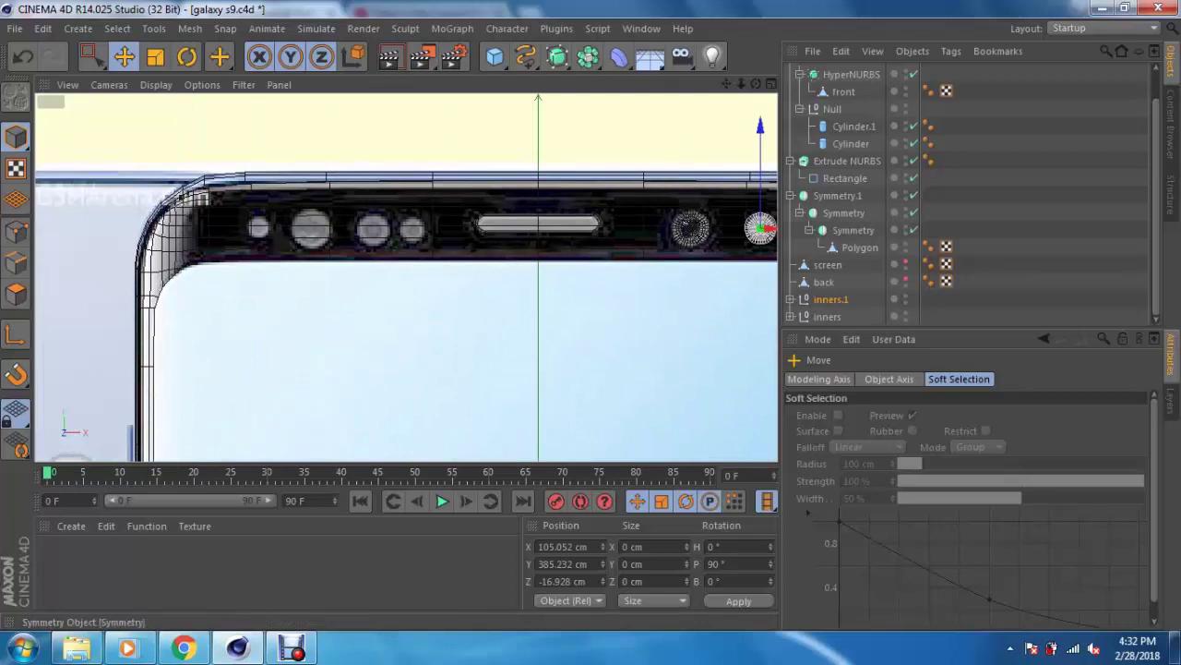
scroll(849, 184, "up", 2)
left_click(854, 158)
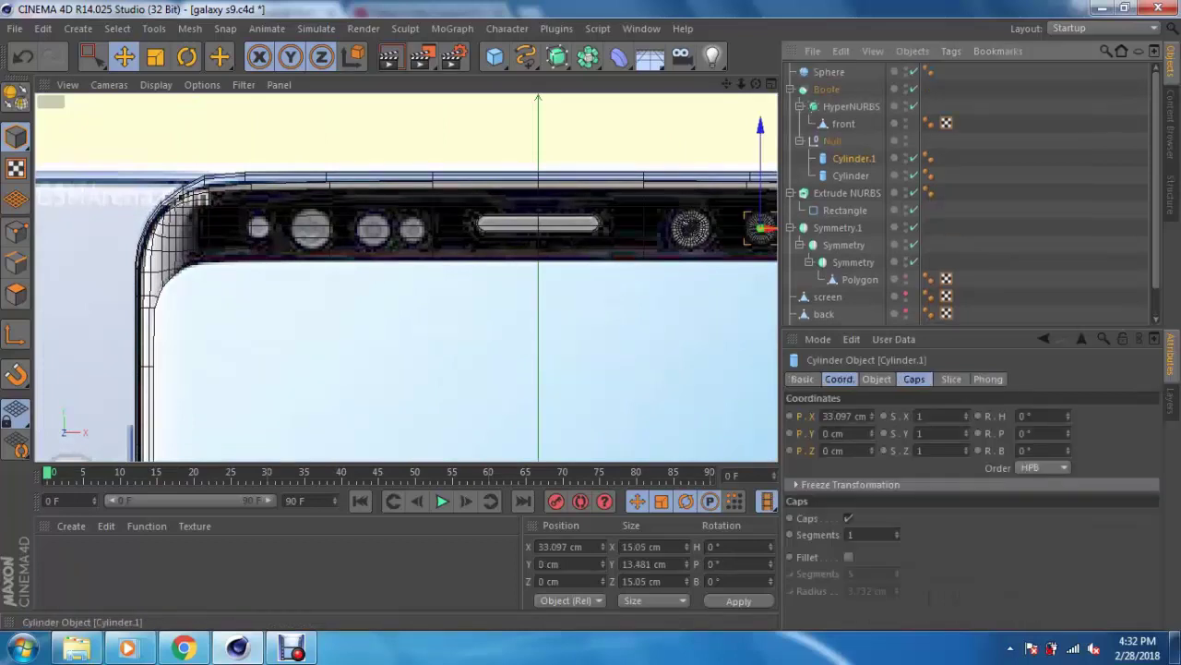
Step: Duplicate the Cylinder hole cutter as Cylinder.2 and move it left toward the speaker holes
left_click(851, 176)
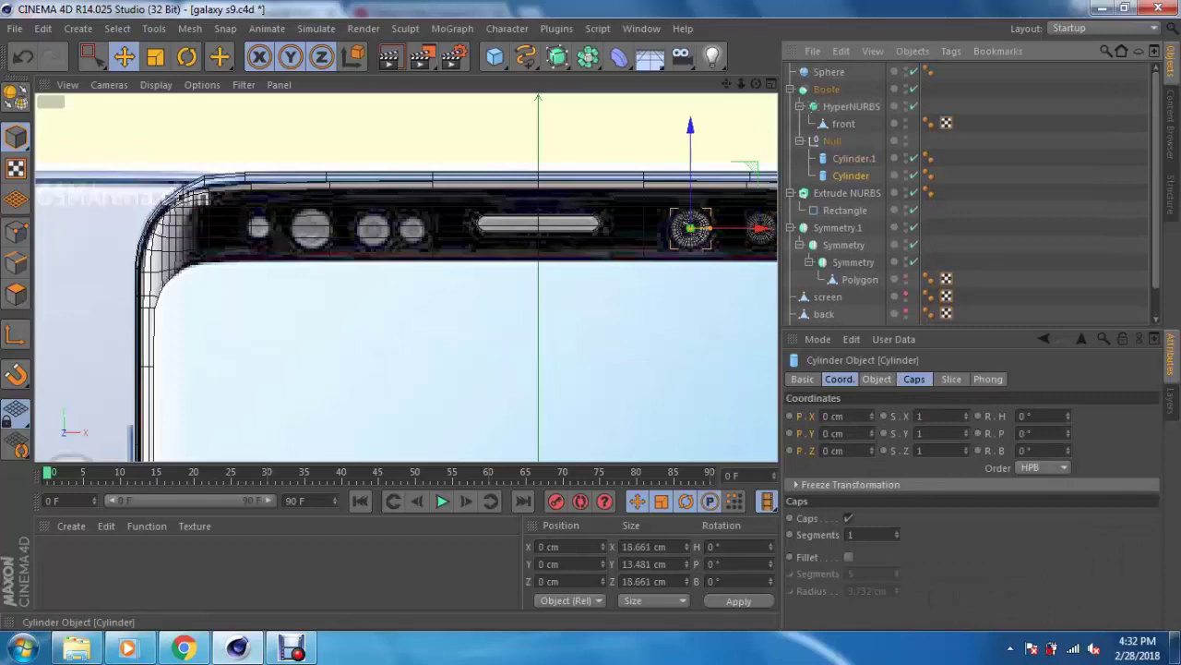
key("ctrl+c")
key("ctrl+v")
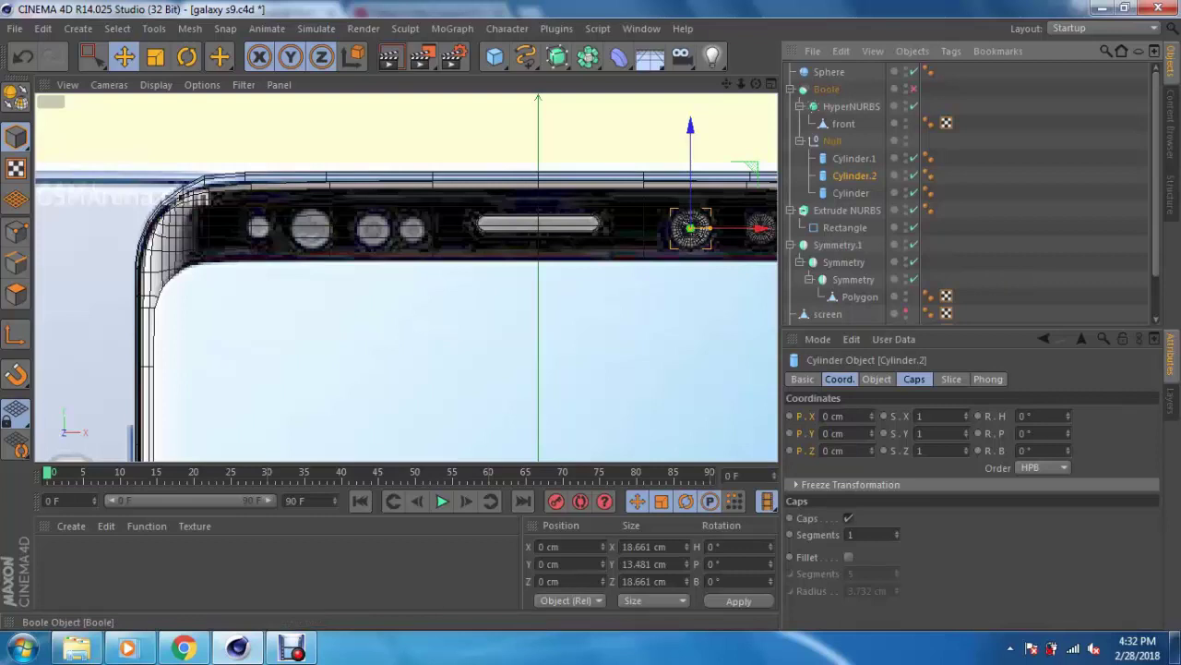
left_click_drag(752, 228, 415, 228)
Step: Widen Cylinder.2's radius slightly to 19.547 cm
scroll(274, 230, "up", 1)
scroll(275, 231, "up", 2)
scroll(274, 231, "up", 1)
scroll(275, 230, "up", 1)
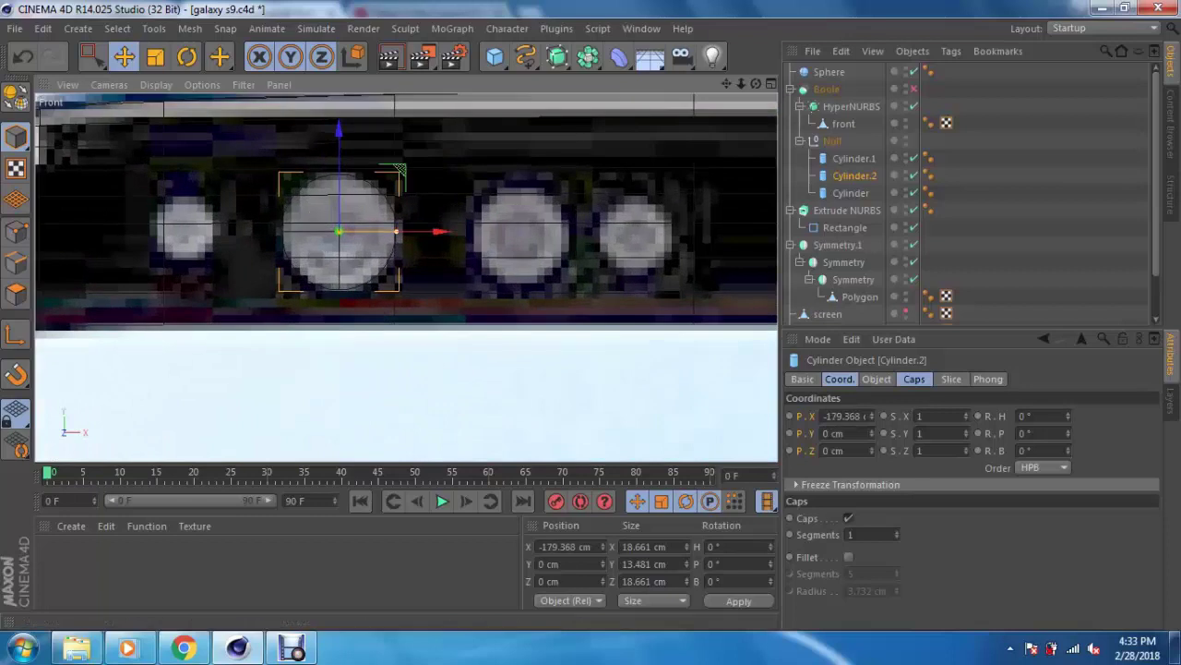
left_click_drag(396, 231, 399, 231)
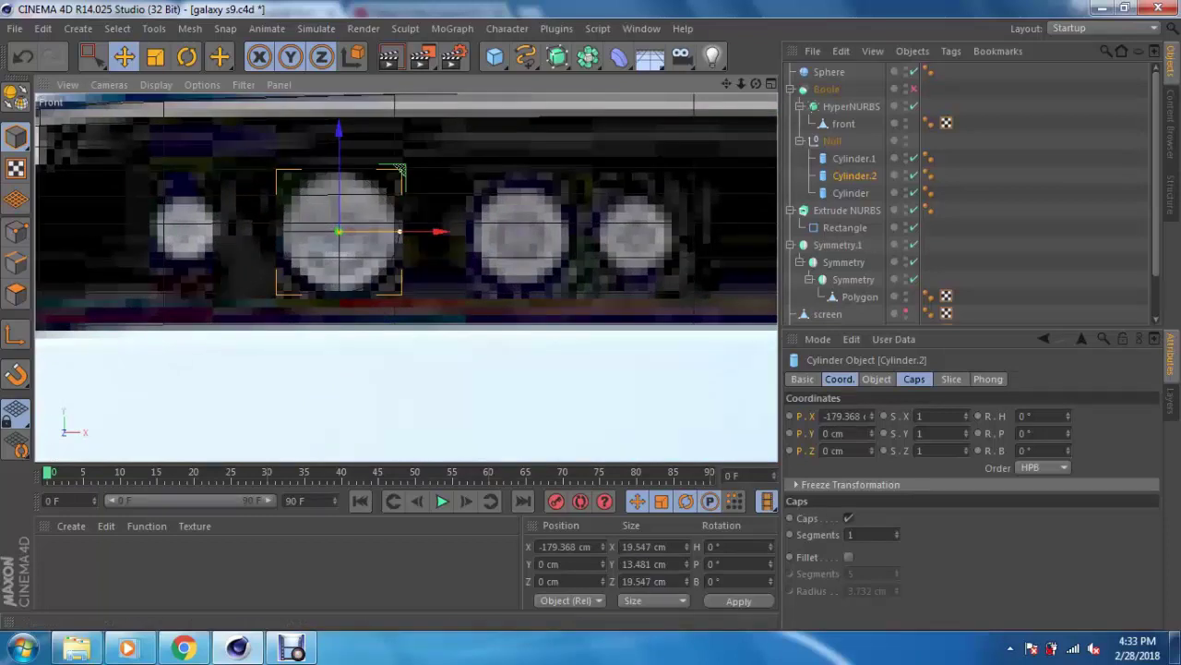
scroll(403, 271, "down", 2)
scroll(415, 249, "down", 1)
scroll(424, 231, "down", 1)
Step: Move Cylinder.2 out of the Null group to the scene's top level
middle_click(425, 224)
middle_click(294, 257)
left_click_drag(294, 256, 328, 266, "alt")
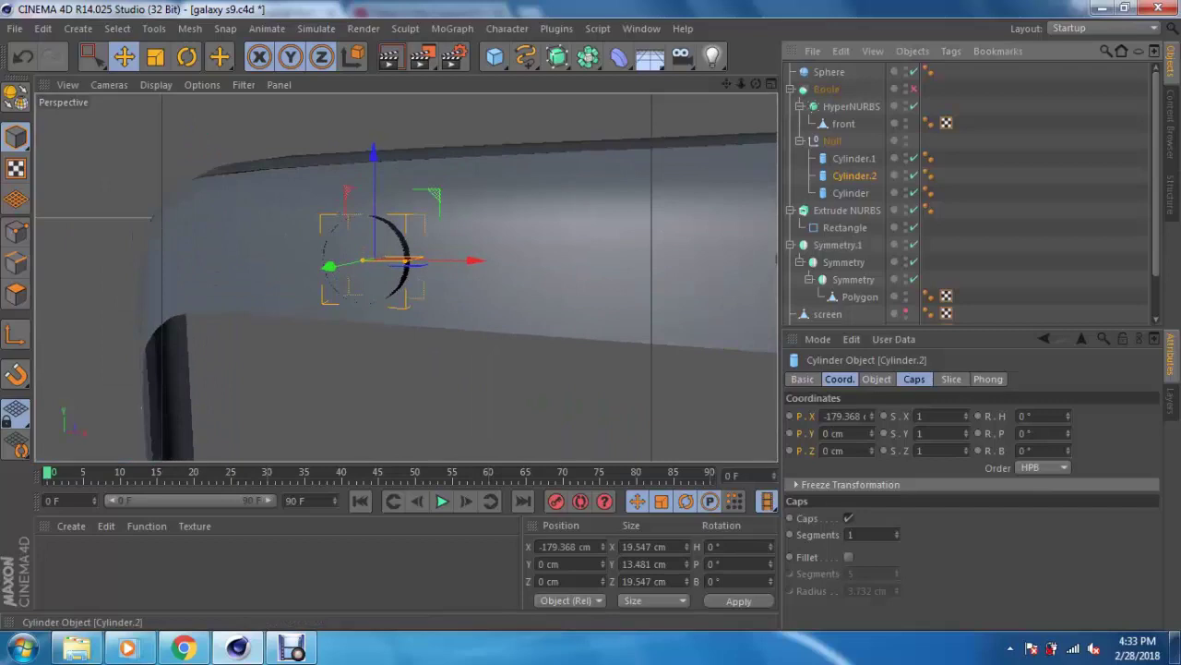
left_click_drag(855, 175, 835, 294)
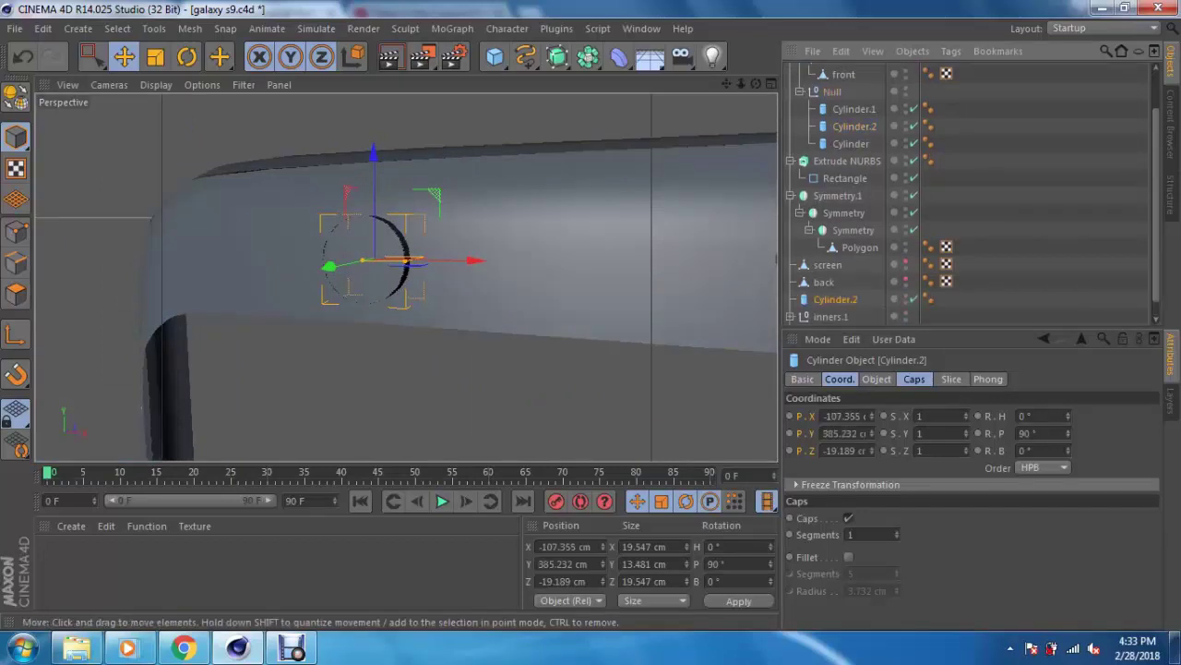
Step: Rename Cylinder.2 to 'iris scanner' and convert it to an editable polygon object
double_click(837, 299)
type("iris scanner")
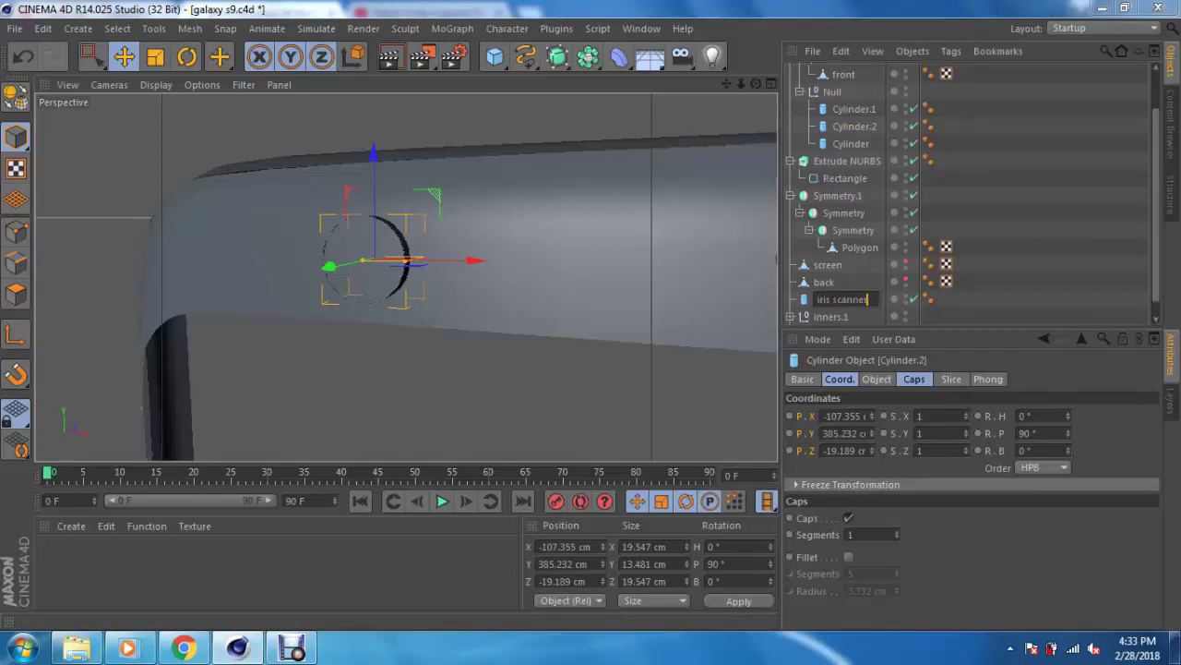
key("Return")
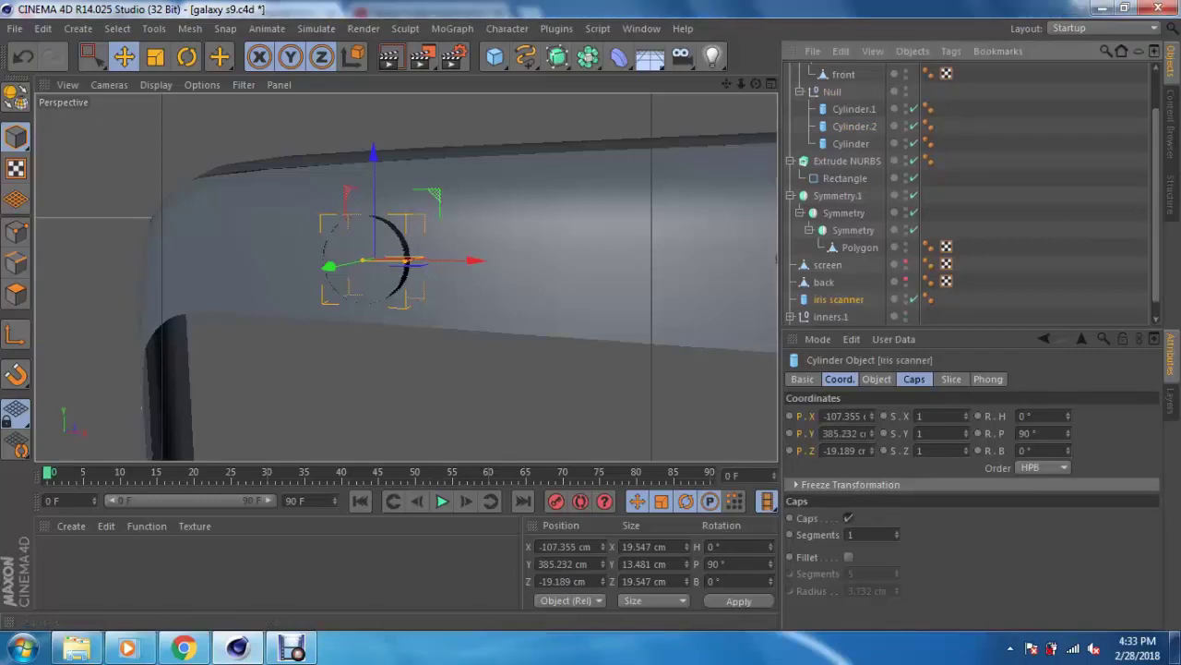
left_click(15, 93)
left_click(16, 293)
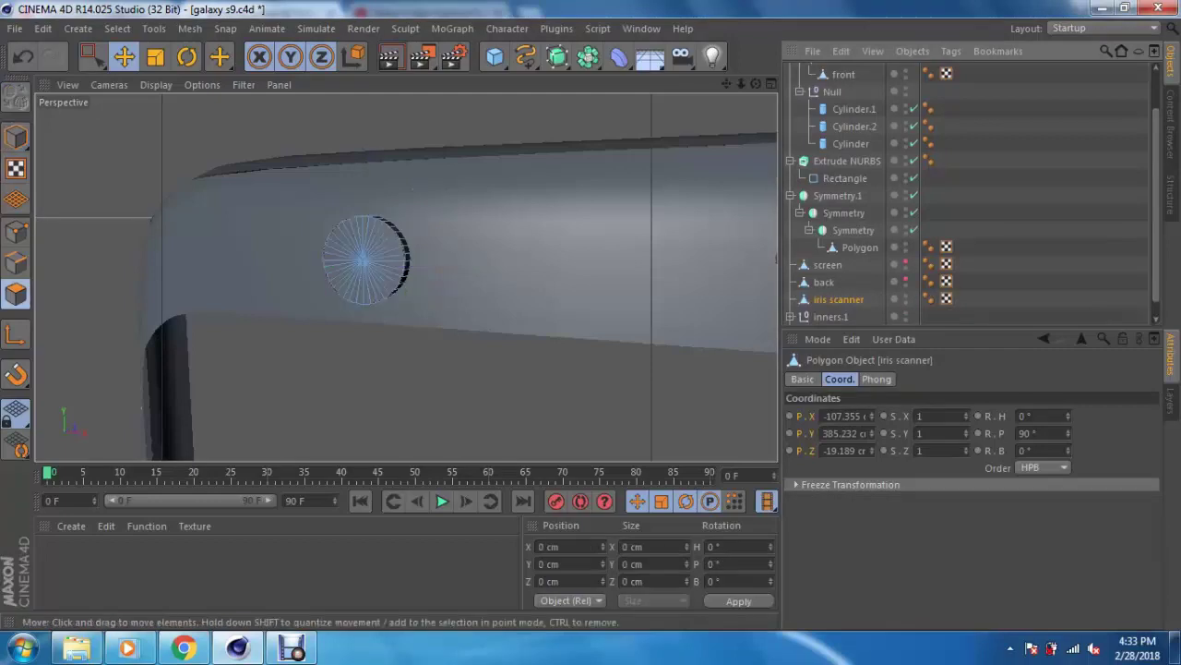
scroll(365, 261, "up", 3)
scroll(365, 261, "up", 3)
mouse_move(364, 261)
left_mouse_down("alt")
mouse_move(304, 268)
mouse_move(369, 268)
left_mouse_up("alt")
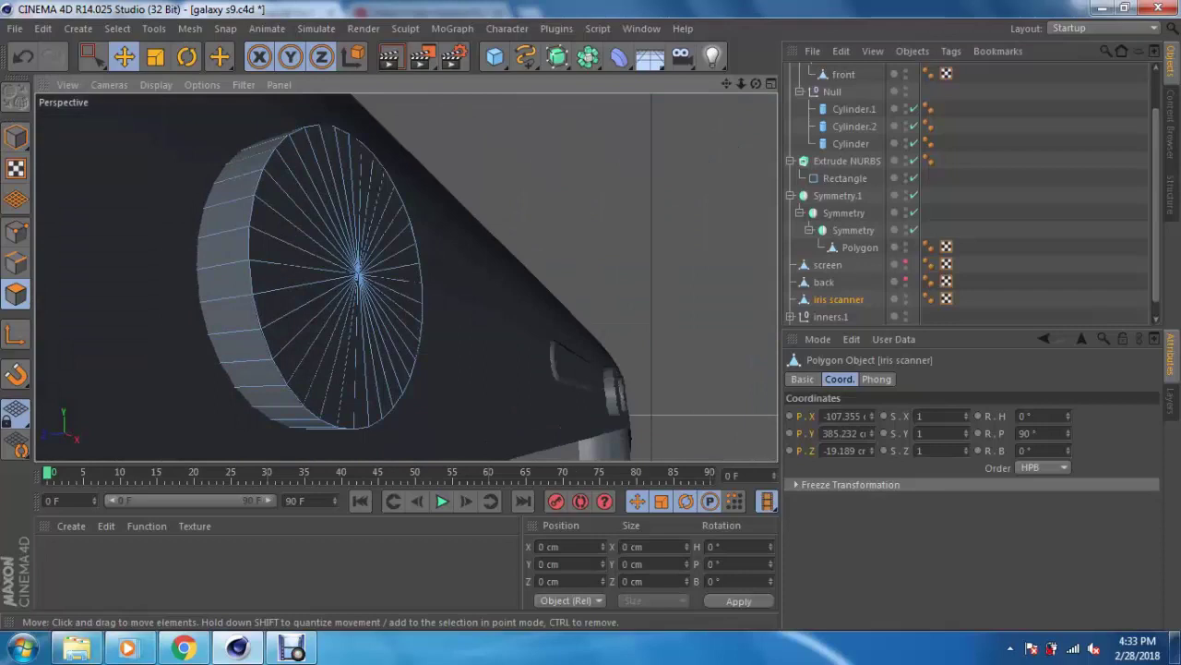
Step: Shift the iris scanner along Z from -19.189 to -15.519 cm
left_click(15, 137)
left_click(123, 56)
left_click_drag(364, 274, 310, 275)
key("ctrl+z")
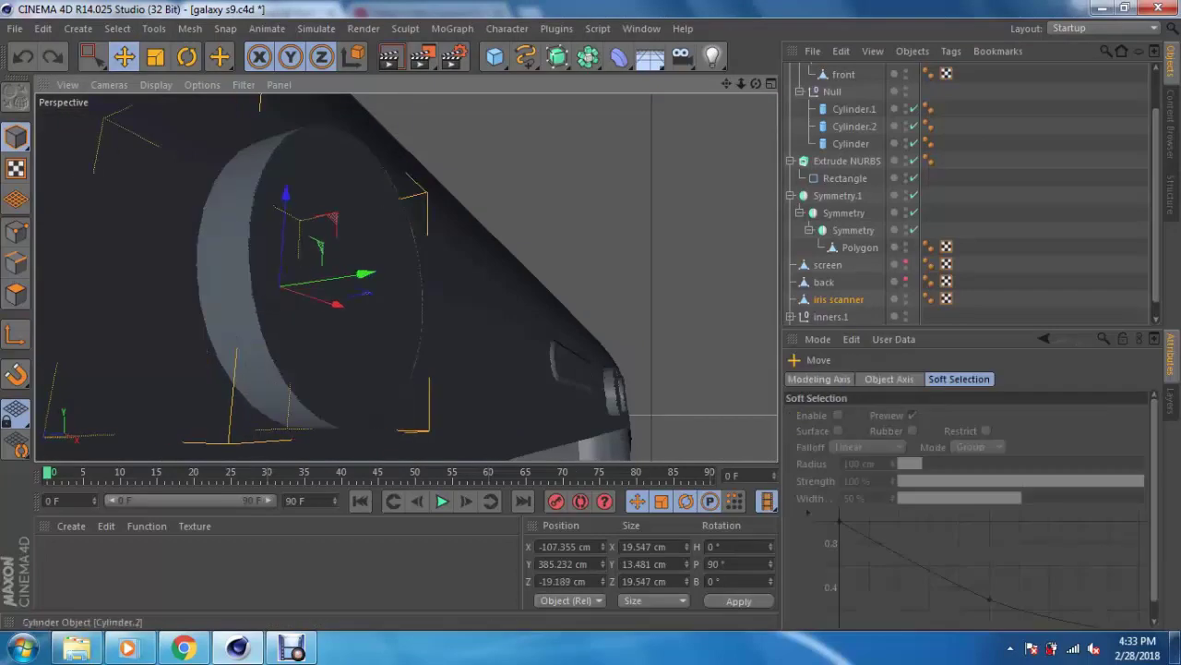
scroll(877, 125, "up", 2)
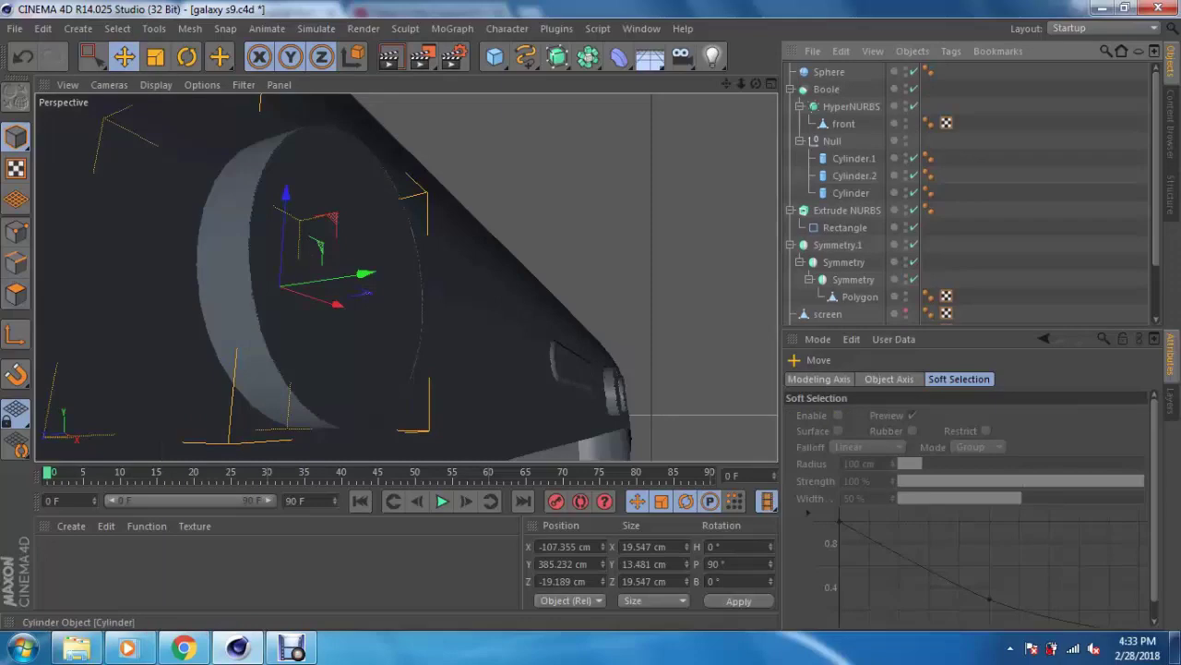
scroll(849, 194, "down", 2)
left_click_drag(364, 274, 325, 279)
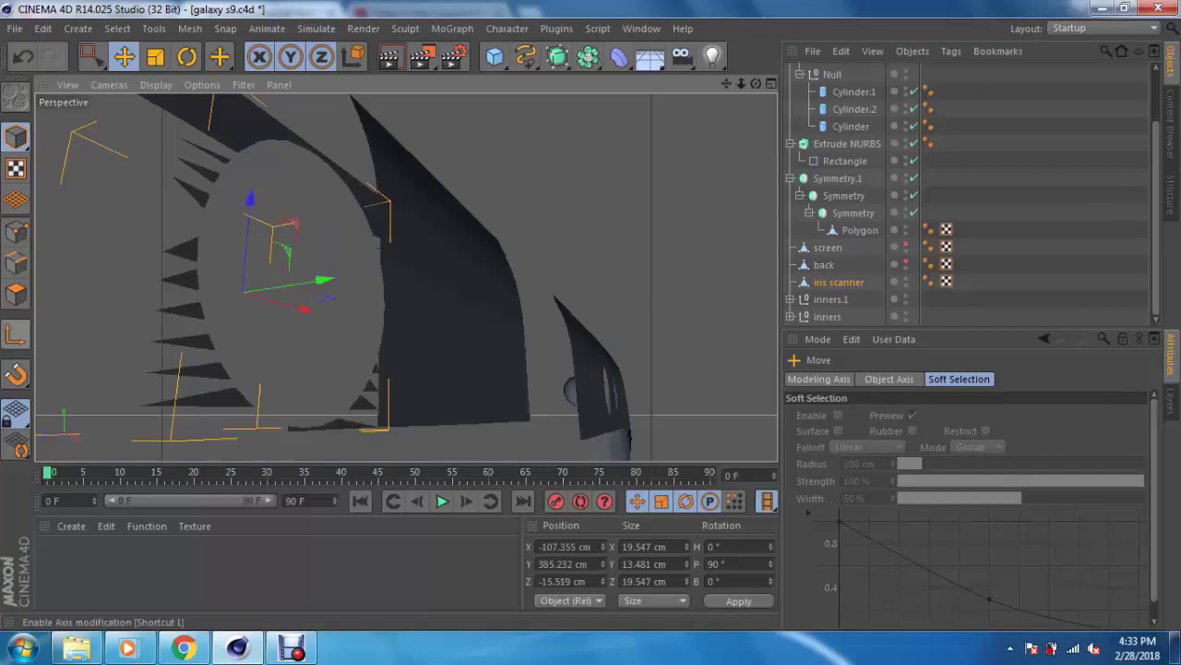
Step: Live-select the scanner's front disc polygons, Split them off, and name the result 'iris scanner glass'
left_click(15, 293)
left_click_drag(416, 277, 490, 277, "alt")
left_click_drag(92, 56, 157, 81)
left_click_drag(342, 272, 344, 269)
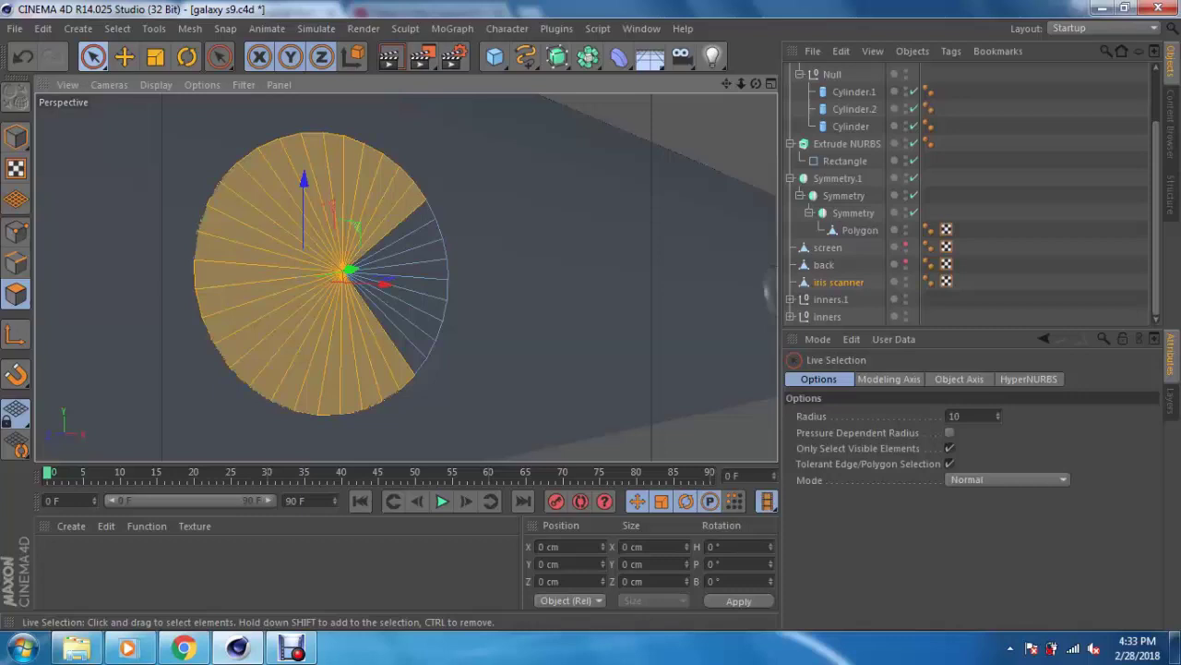
left_click_drag(416, 277, 370, 314, "alt")
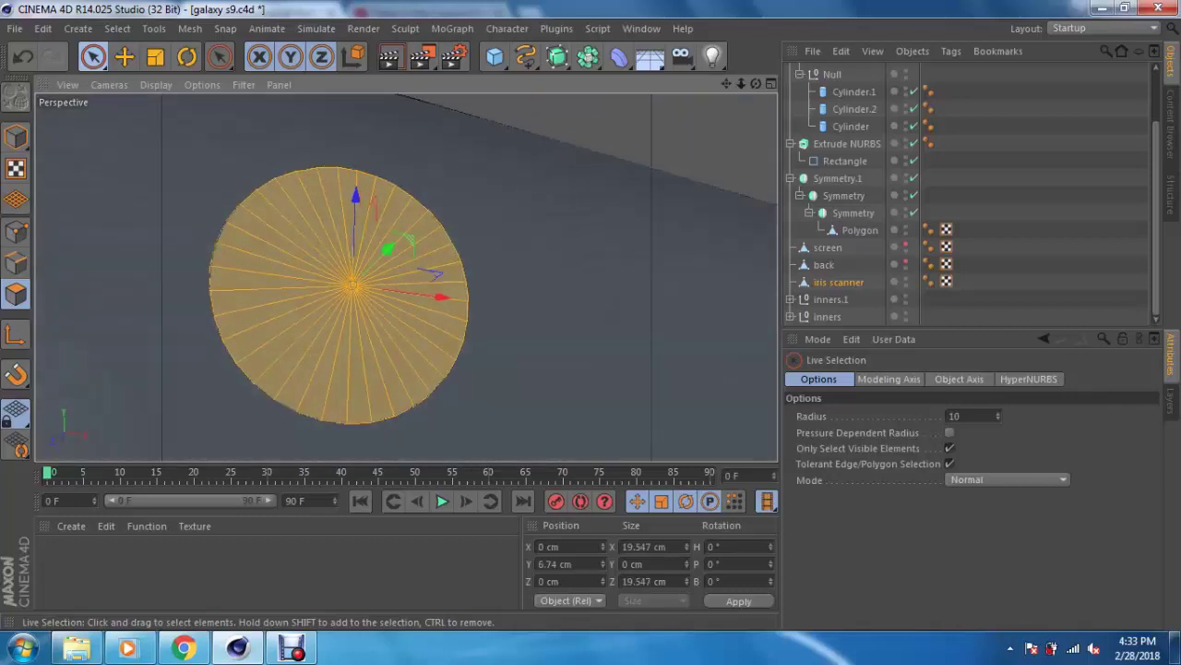
right_click(362, 314)
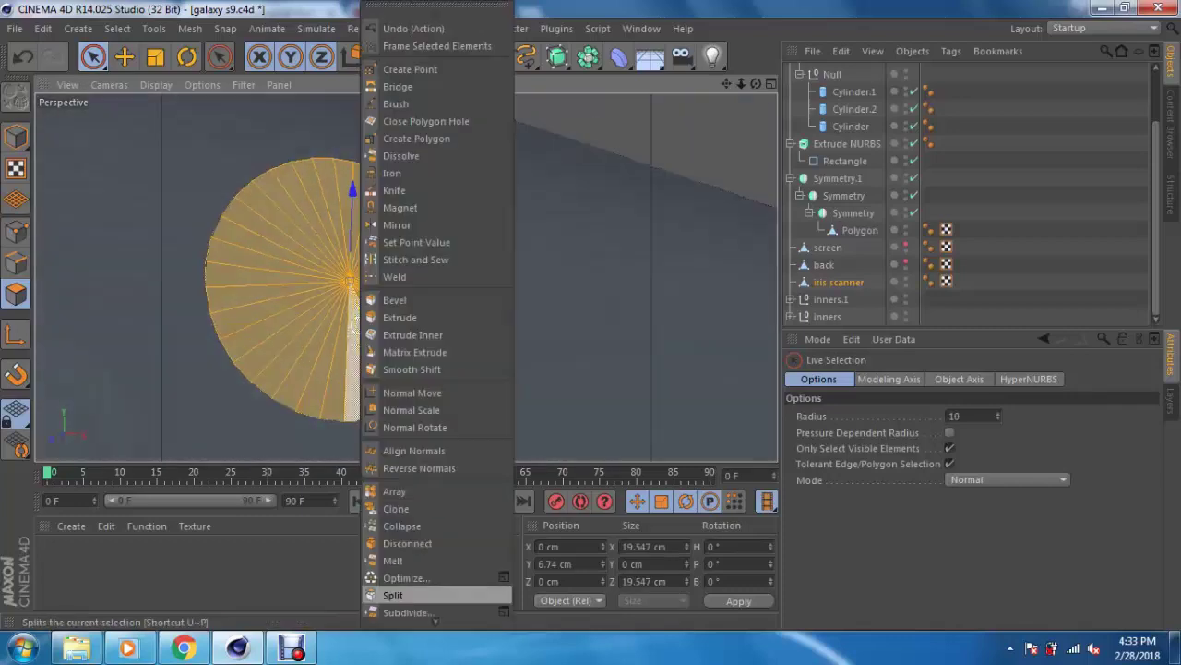
left_click(393, 594)
left_click(342, 342)
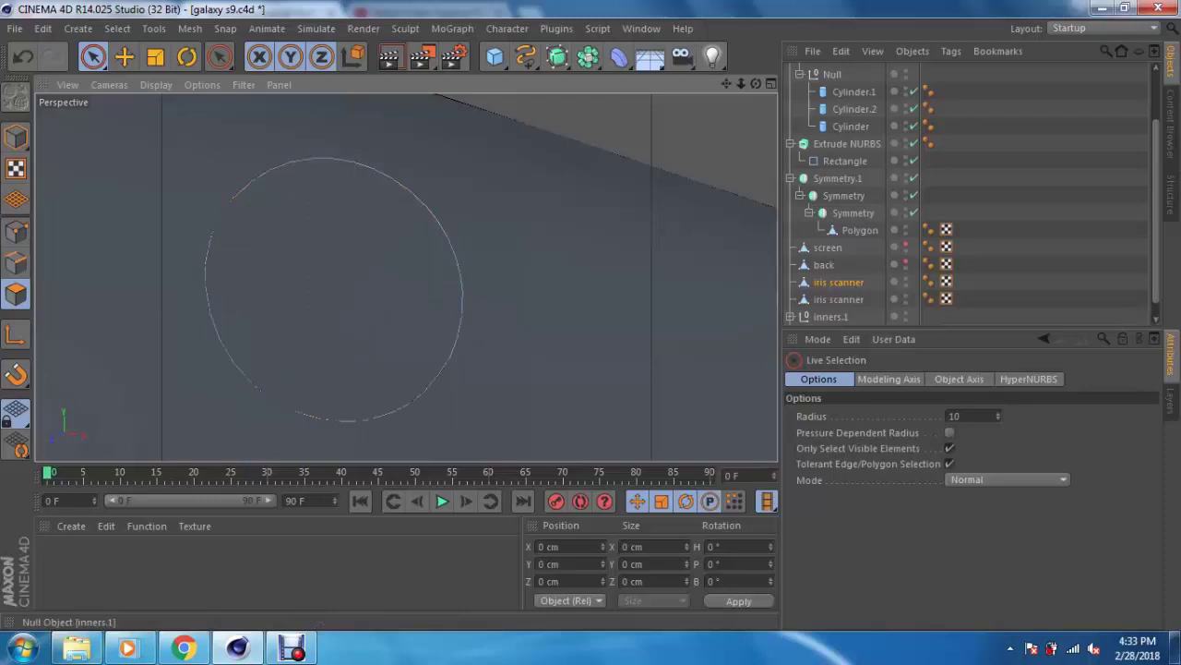
double_click(840, 299)
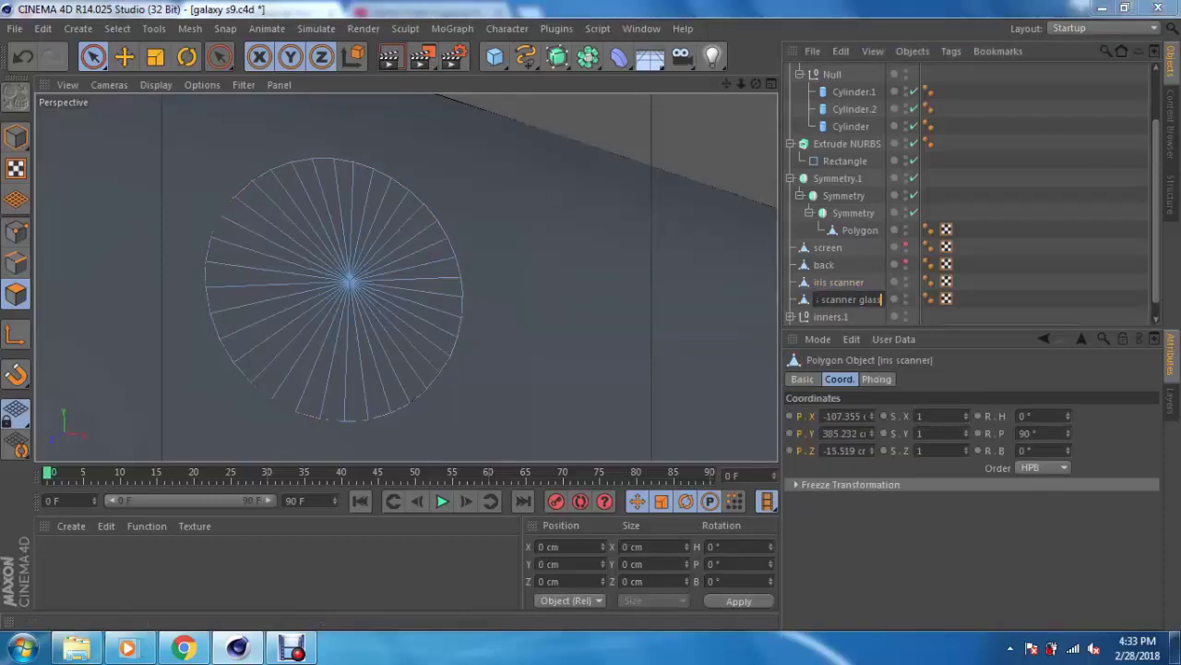
key("Return")
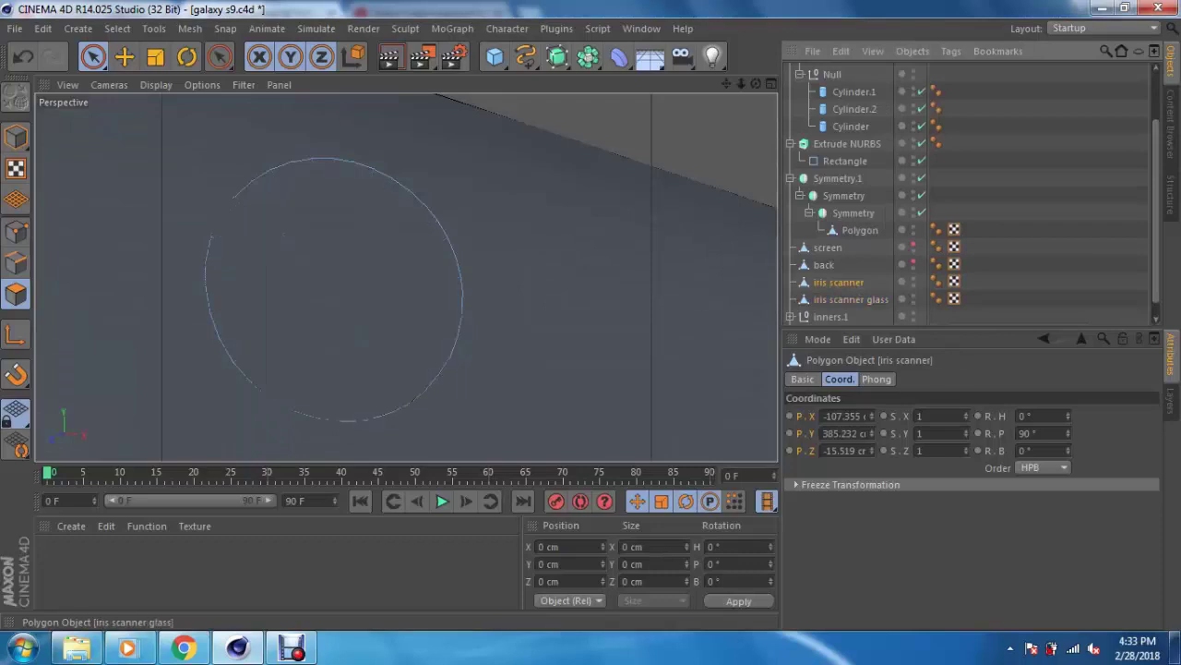
left_click_drag(517, 286, 554, 293, "alt")
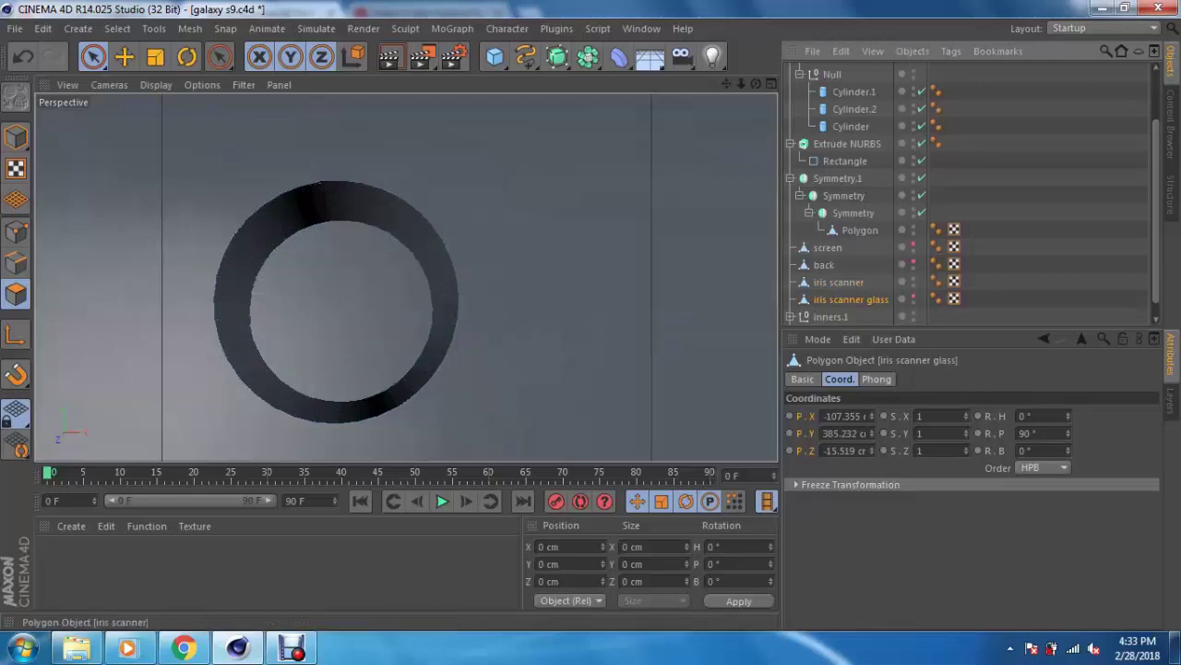
Step: Box-select one end's points of the iris scanner and scale them to 86.6%, 16.048 cm across
left_click(254, 304)
left_click(15, 263)
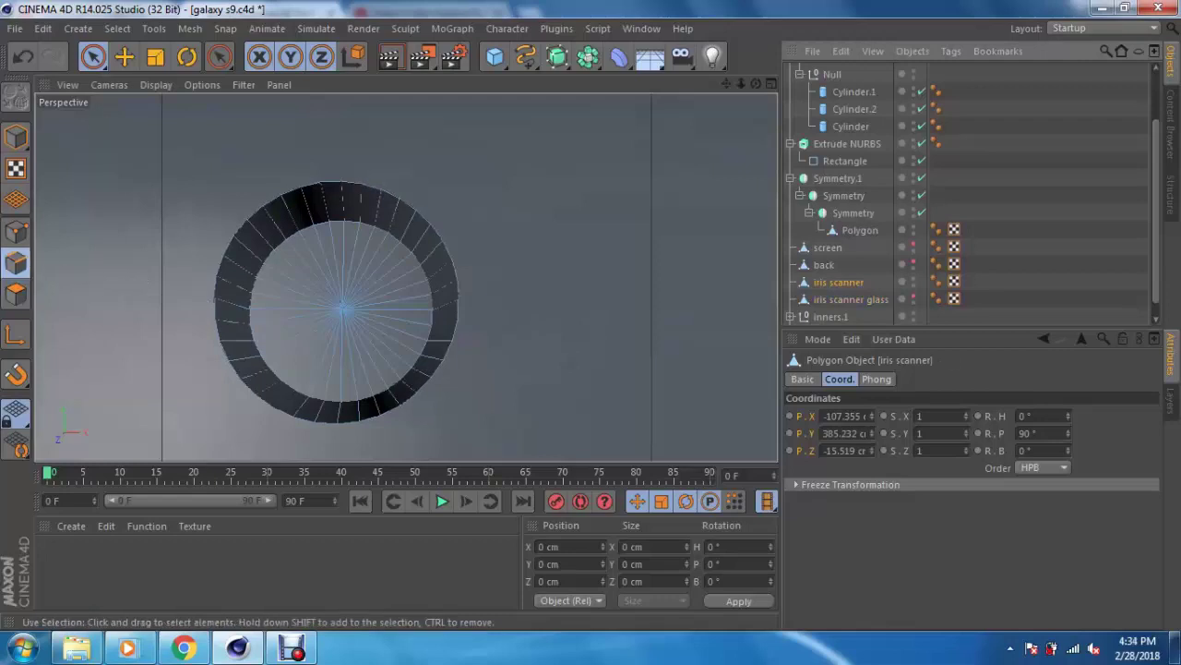
left_click(92, 56)
left_click_drag(93, 57, 134, 180)
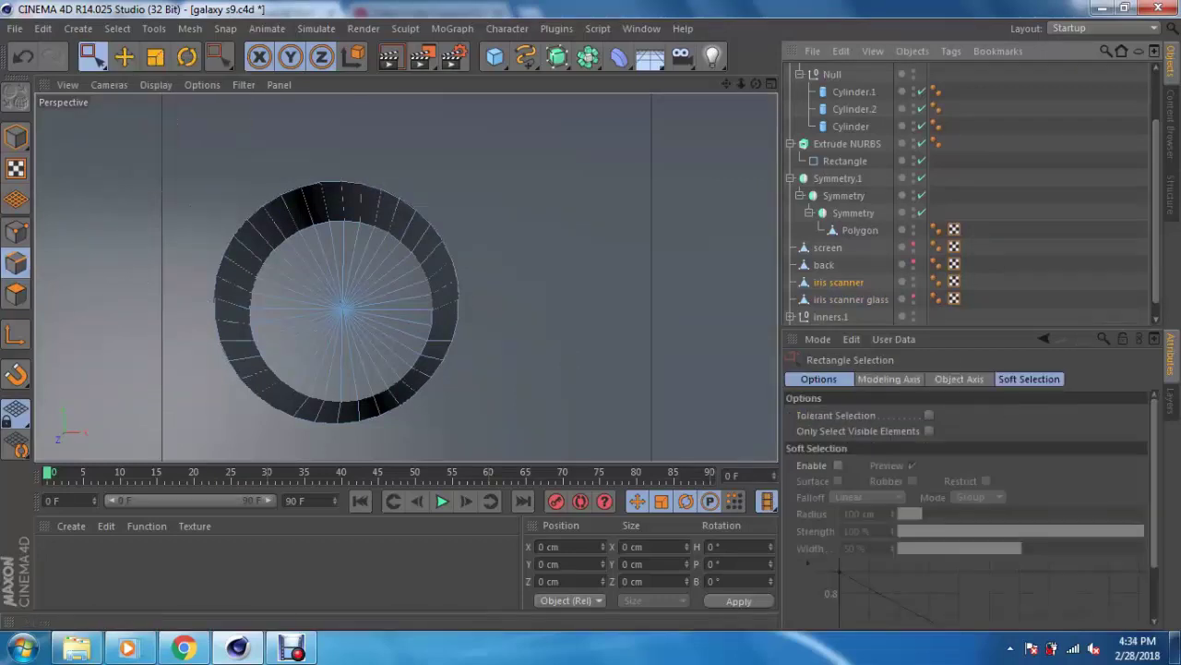
mouse_move(277, 277)
left_mouse_down("alt")
mouse_move(406, 276)
mouse_move(378, 178)
mouse_move(461, 460)
left_mouse_up("alt")
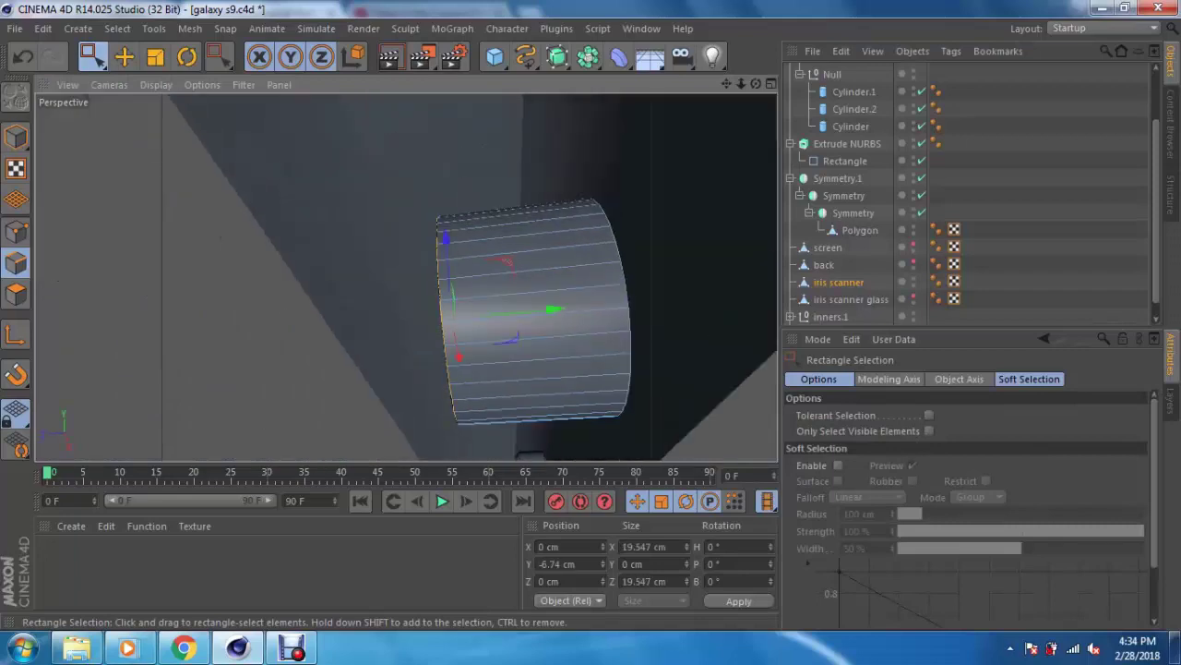
key("t")
mouse_move(480, 300)
left_mouse_down()
mouse_move(441, 299)
mouse_move(489, 305)
mouse_move(535, 286)
mouse_move(517, 295)
left_mouse_up()
key("e")
Step: Select the Sphere object and return to the four-viewport layout
scroll(969, 193, "up", 2)
left_click(828, 71)
left_click_drag(407, 277, 480, 258, "alt")
key("F5")
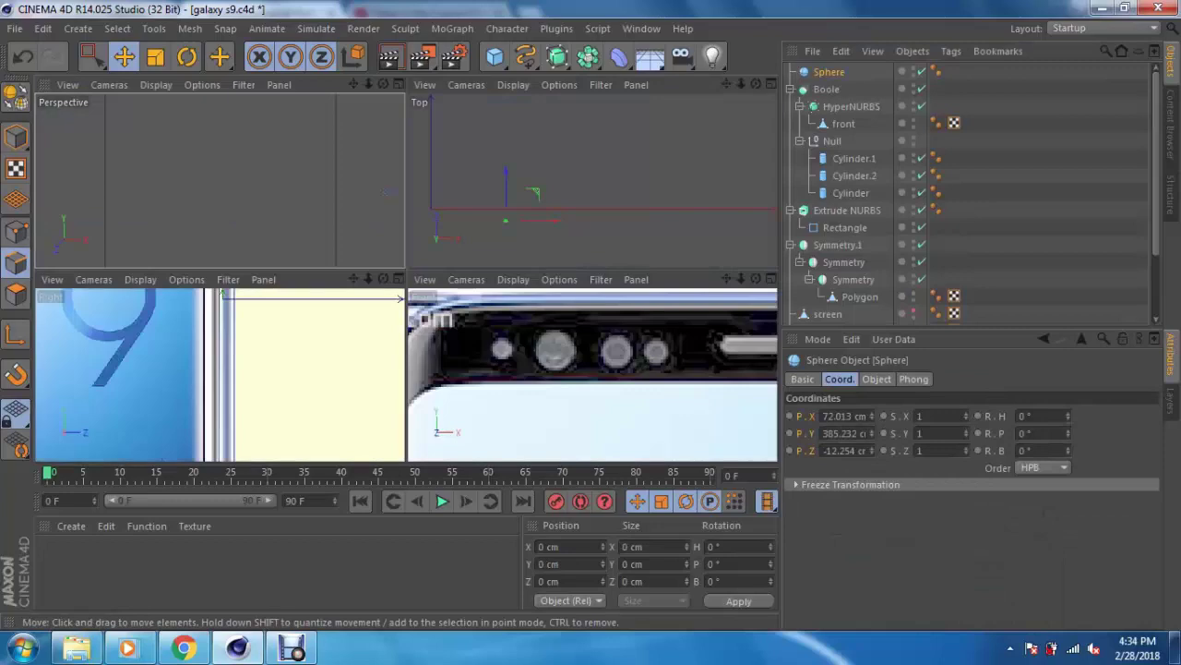
Step: Select the iris scanner in the front view and check its coordinates
key("F4")
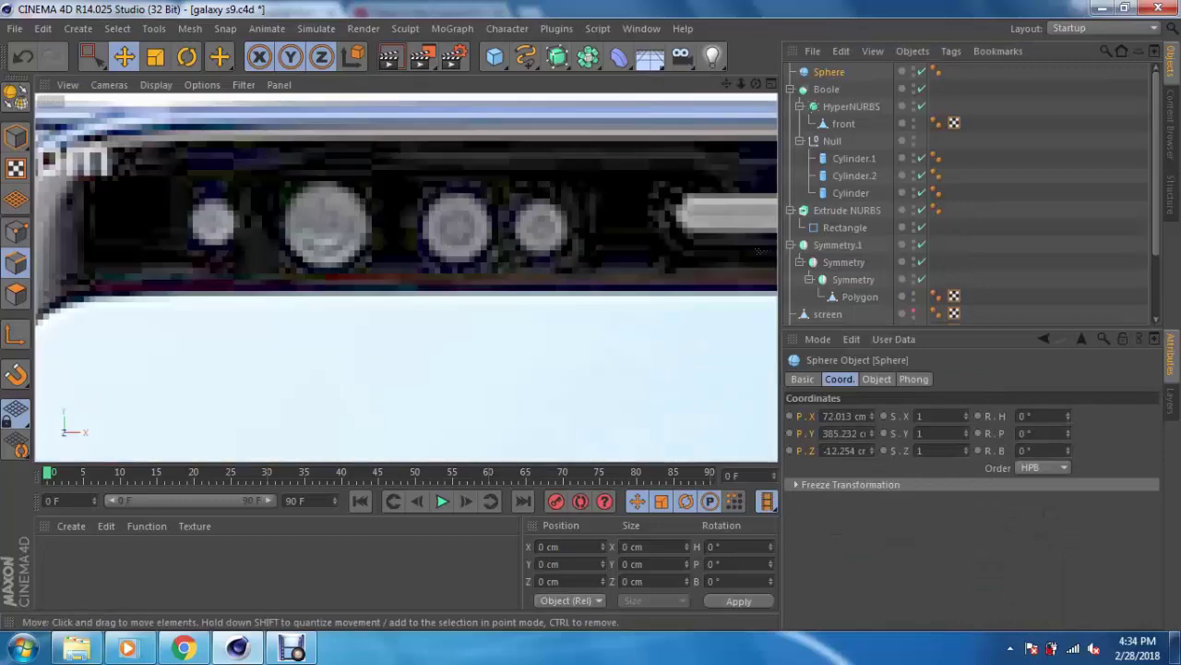
scroll(548, 330, "down", 1)
scroll(548, 329, "down", 2)
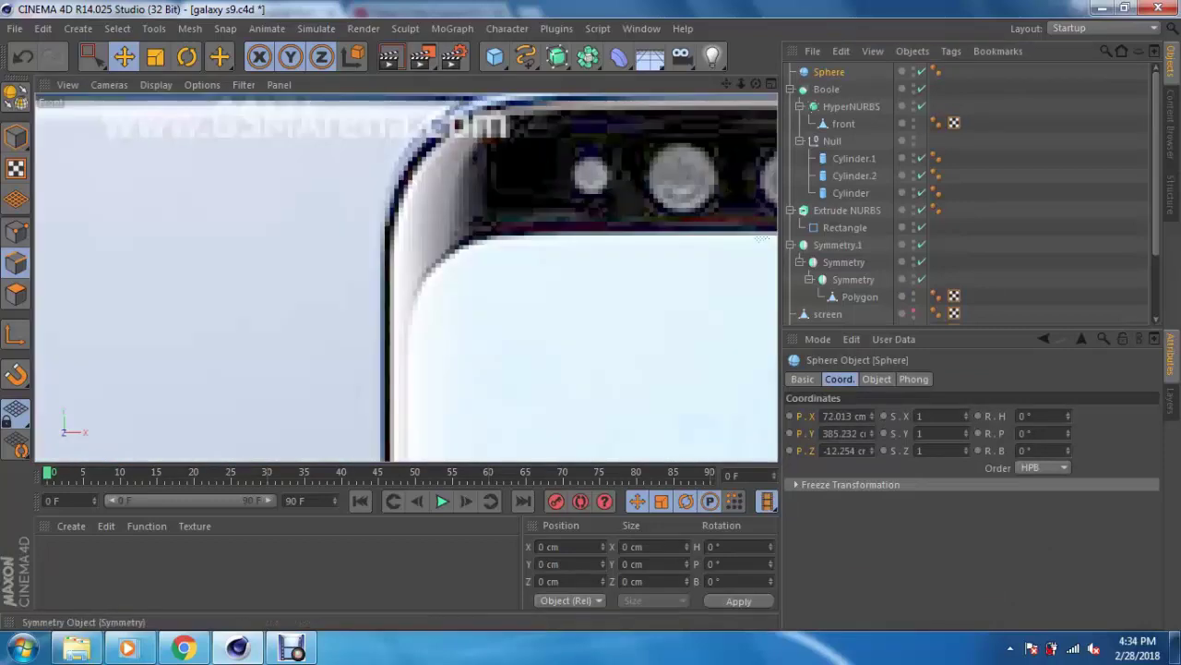
scroll(406, 277, "up", 2)
middle_click_drag(406, 277, 83, 328, "alt")
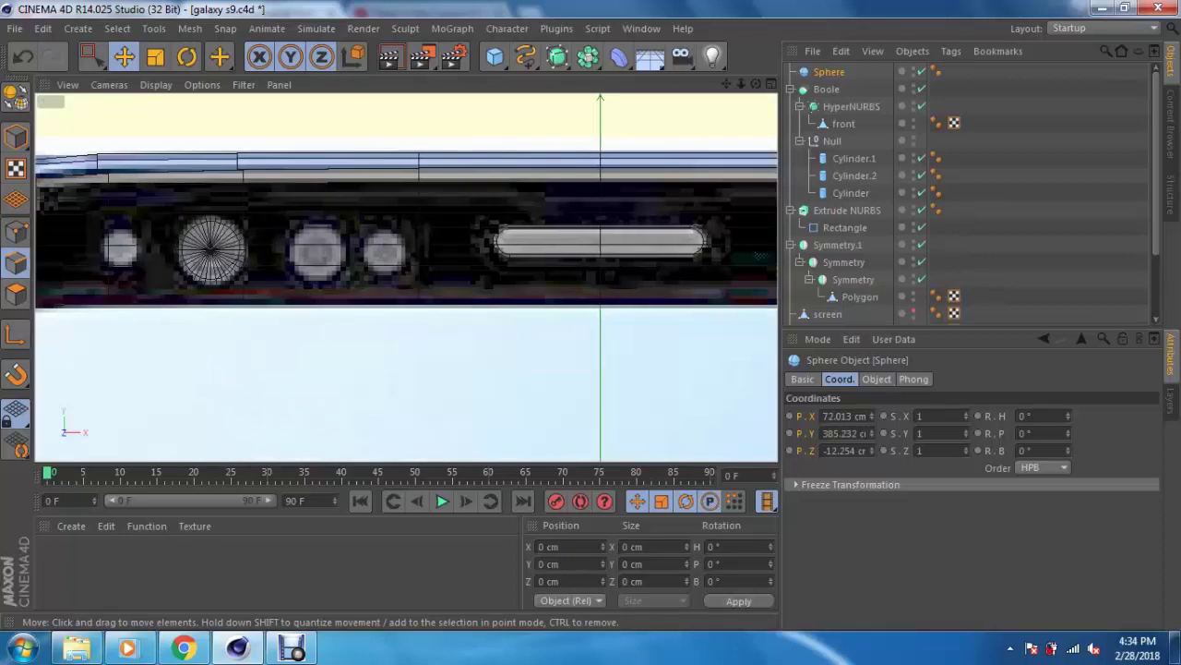
left_click(212, 248)
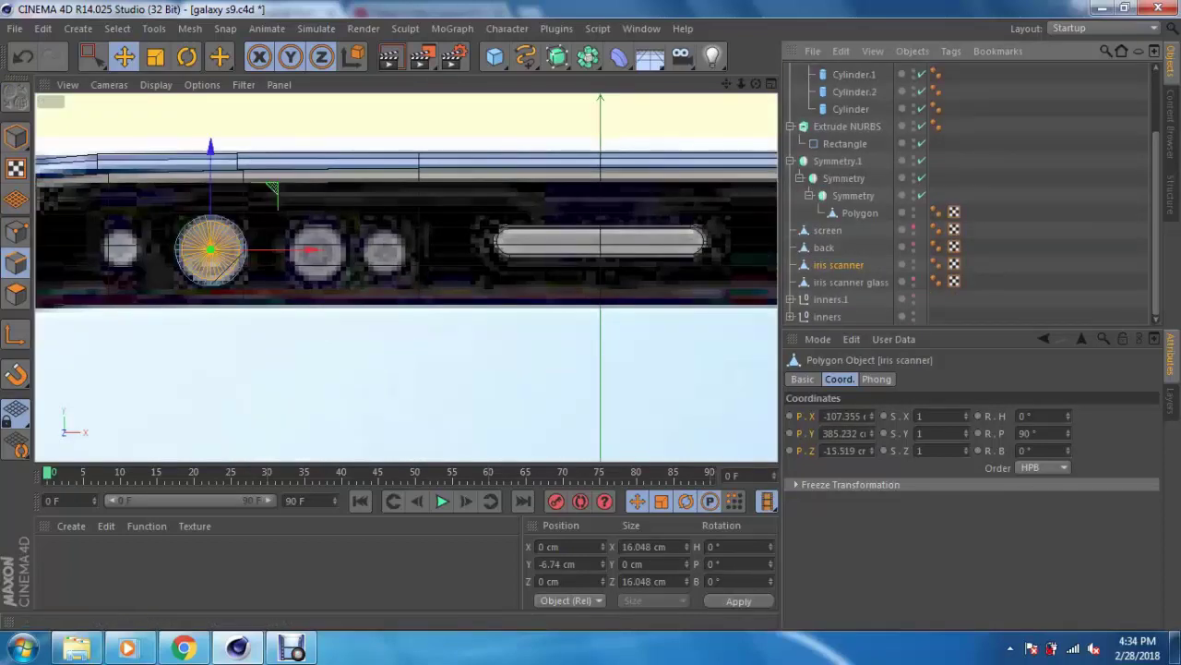
left_click(802, 378)
left_click(839, 379)
scroll(923, 184, "up", 3)
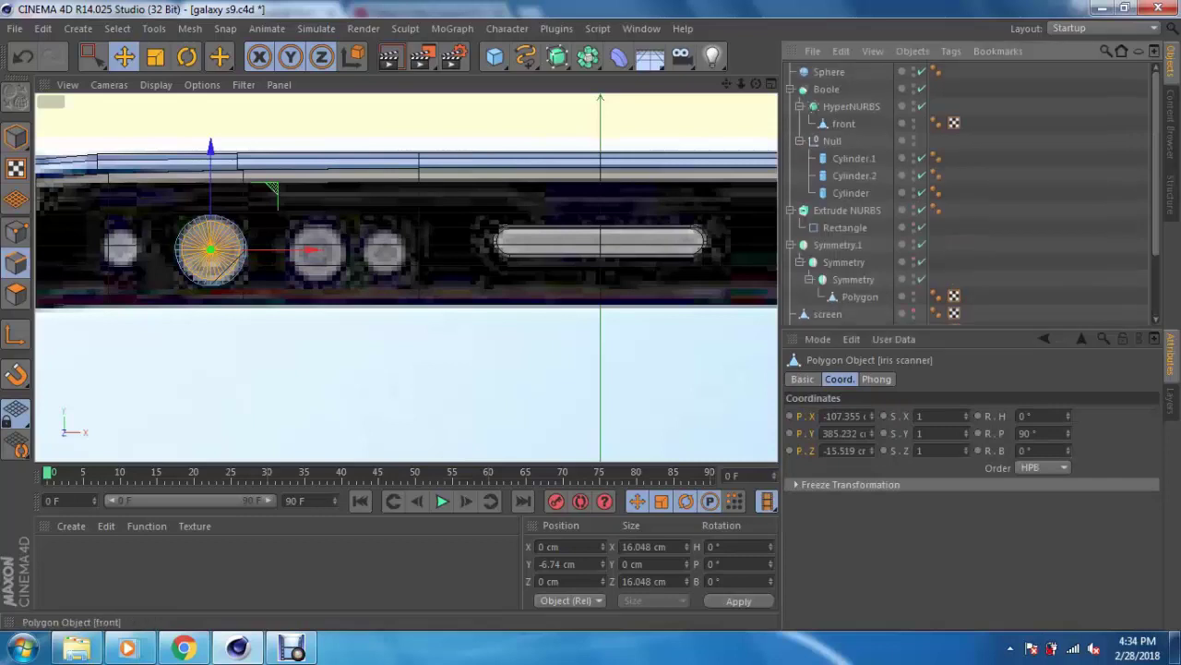
Step: Duplicate the Sphere as Sphere.1 and centre it in the iris scanner ring
left_click(829, 72)
key("ctrl+c")
key("ctrl+v")
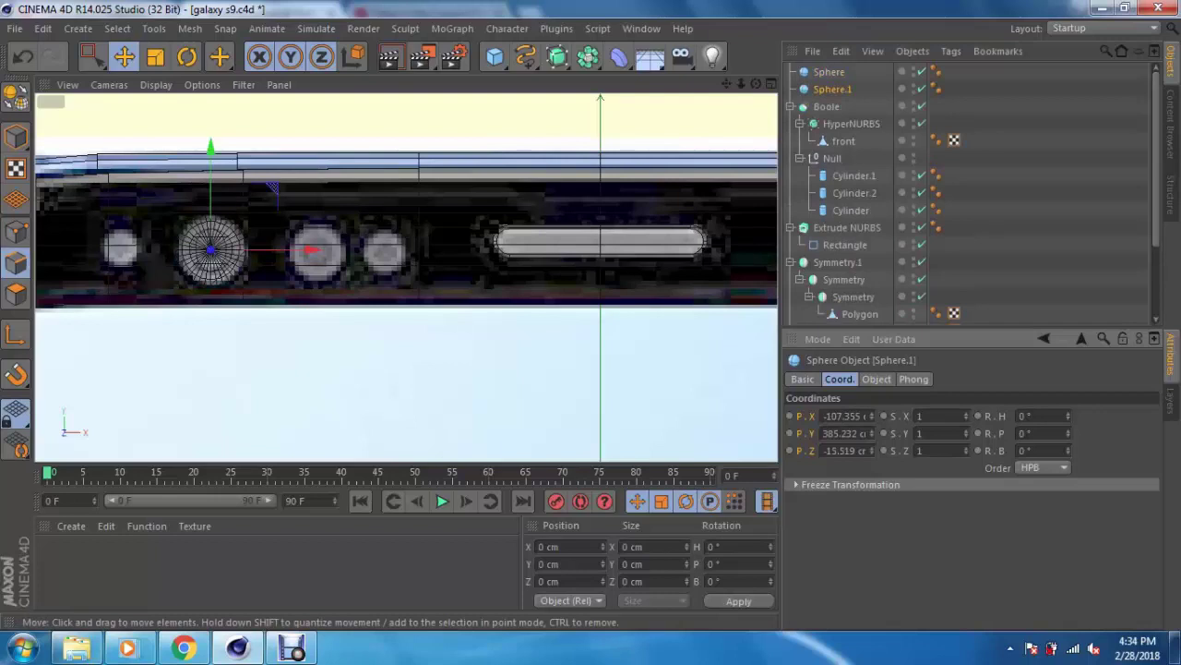
key("F5")
key("F1")
key("o")
left_click_drag(407, 276, 468, 309, "alt")
Step: Scale Sphere.1 up to about 162.9% to form the scanner lens
key("t")
mouse_move(469, 310)
left_mouse_down()
mouse_move(455, 277)
mouse_move(517, 296)
mouse_move(499, 305)
mouse_move(572, 295)
mouse_move(643, 201)
mouse_move(409, 274)
mouse_move(387, 267)
left_mouse_up()
key("r")
key("e")
scroll(840, 231, "down", 3)
Step: Group the iris scanner and iris scanner glass under a new Null
left_click(851, 281)
left_click(838, 265, "ctrl")
key("alt+g")
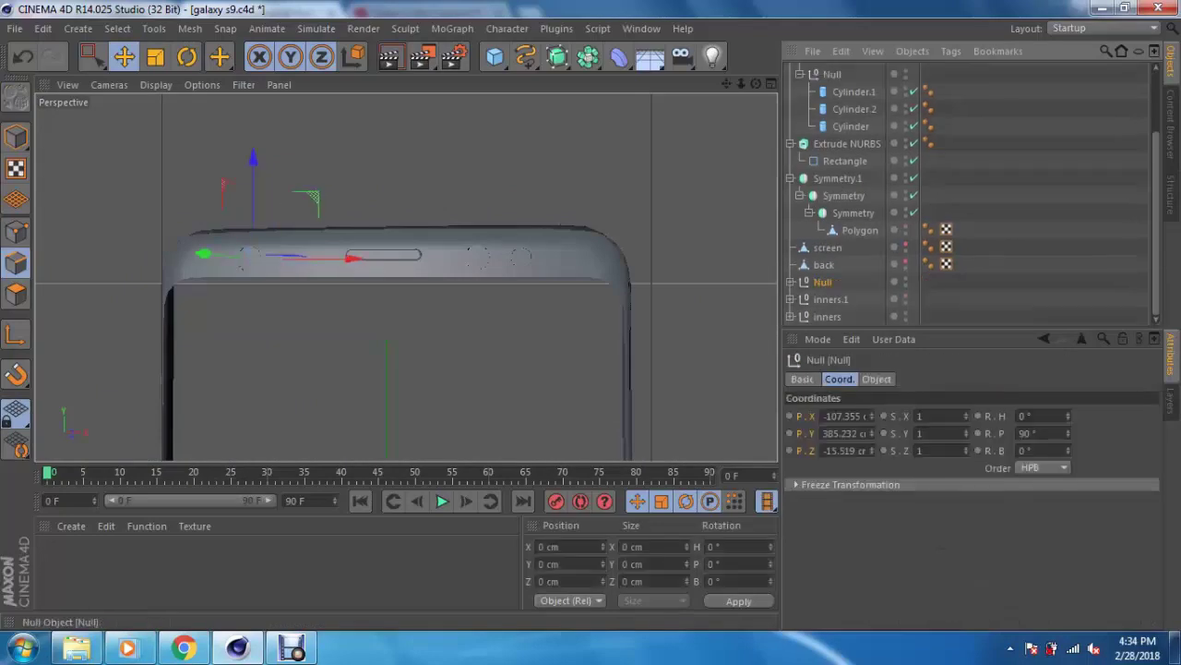
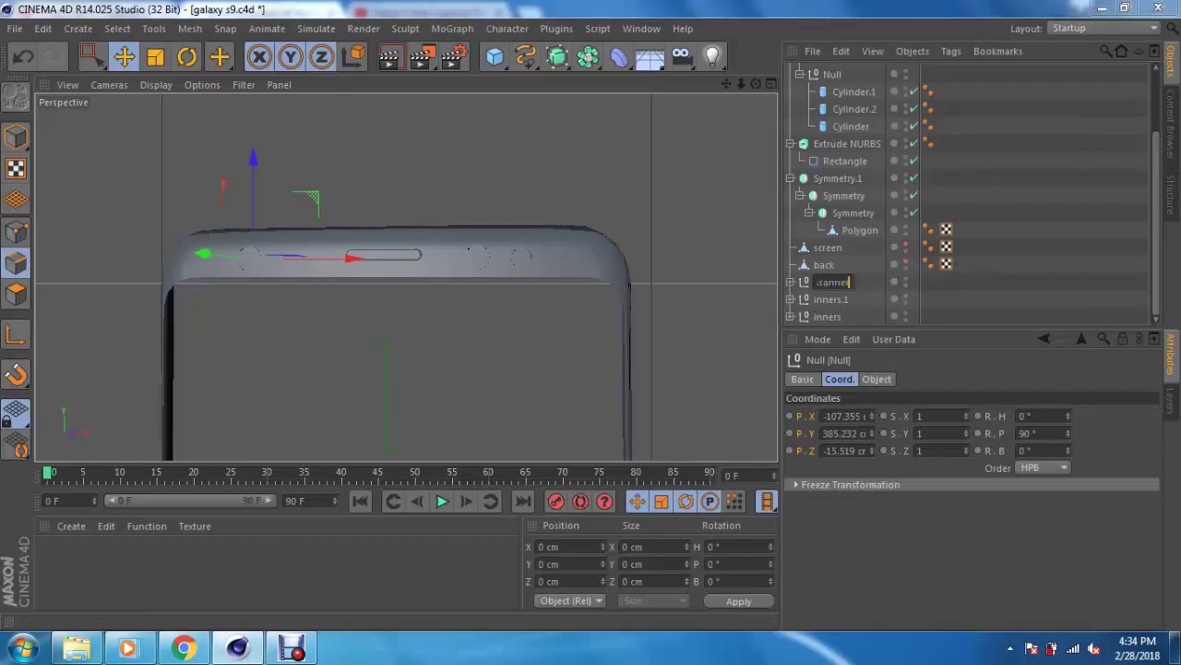
Step: Confirm the Null's name 'iris scanner' and pan toward the phone's top edge
key("Return")
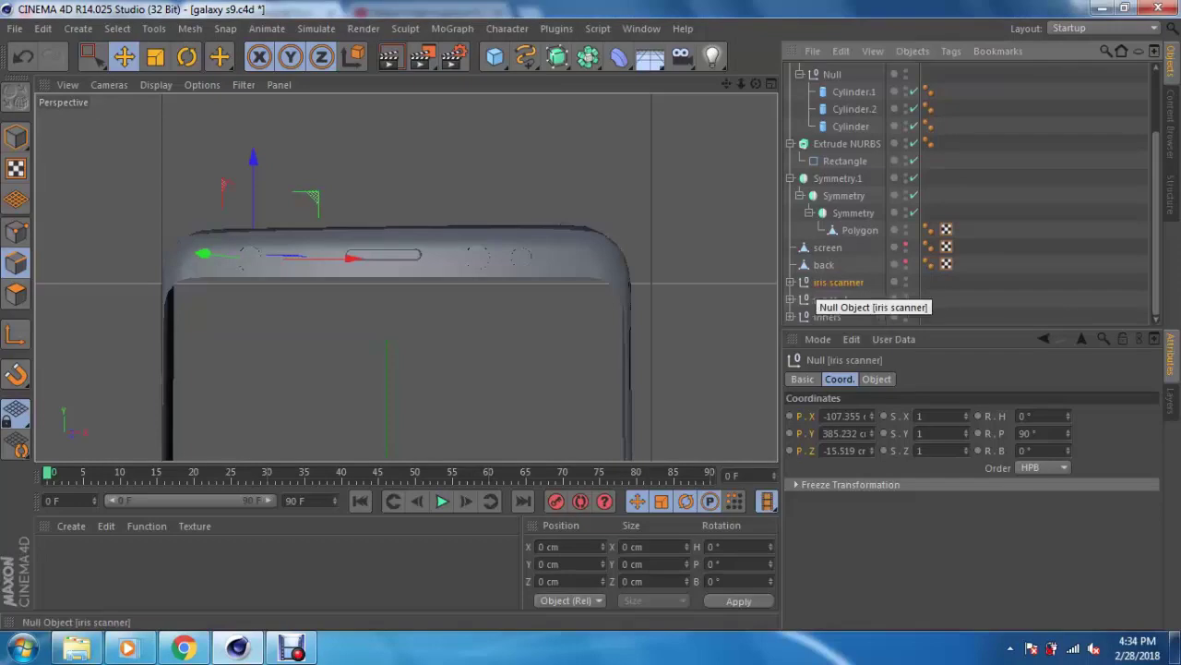
middle_click_drag(355, 279, 406, 276, "alt")
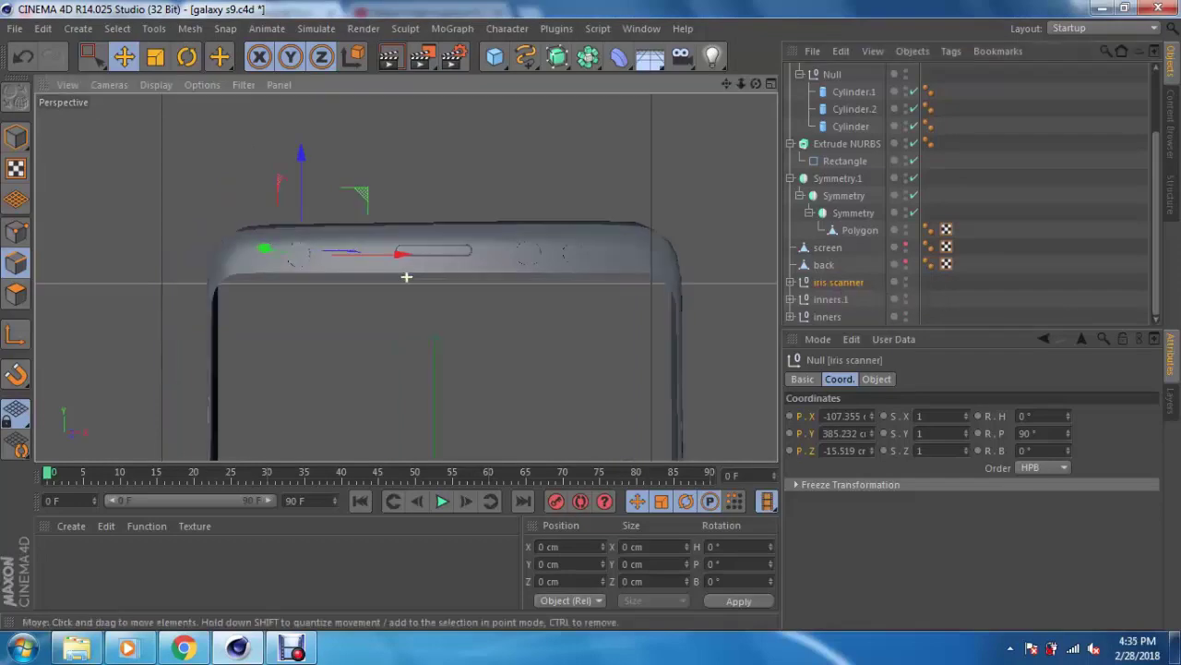
scroll(268, 245, "up", 2)
scroll(267, 244, "up", 1)
scroll(268, 244, "up", 1)
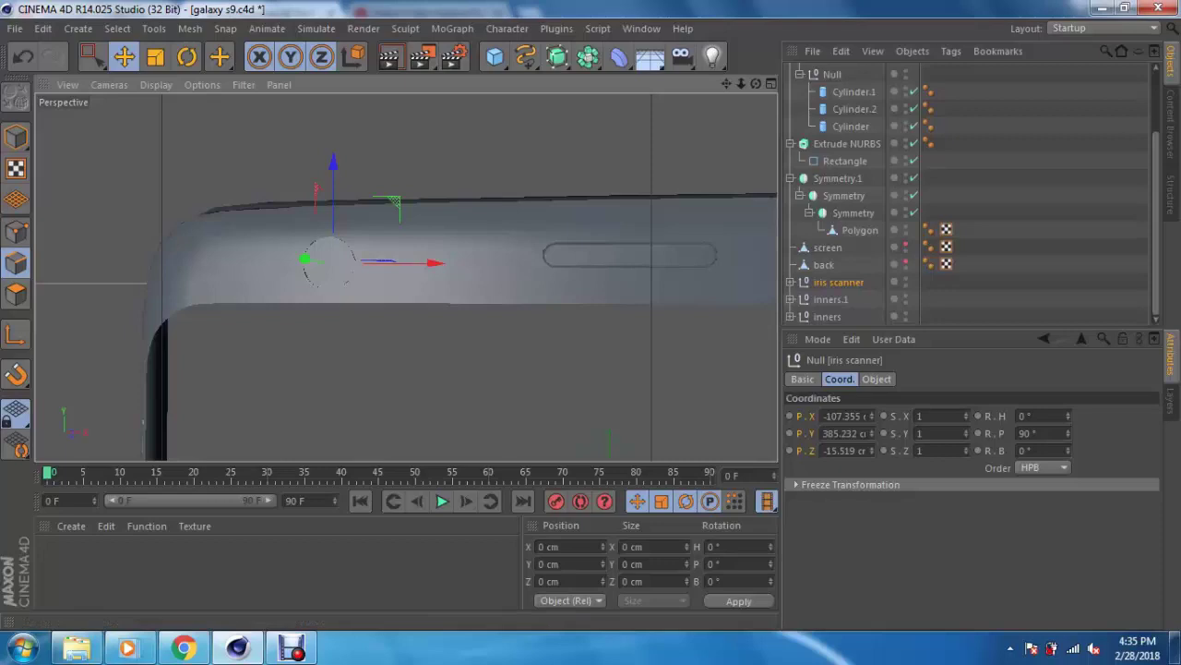
Step: Maximize the Front view showing the top-edge reference image
key("F5")
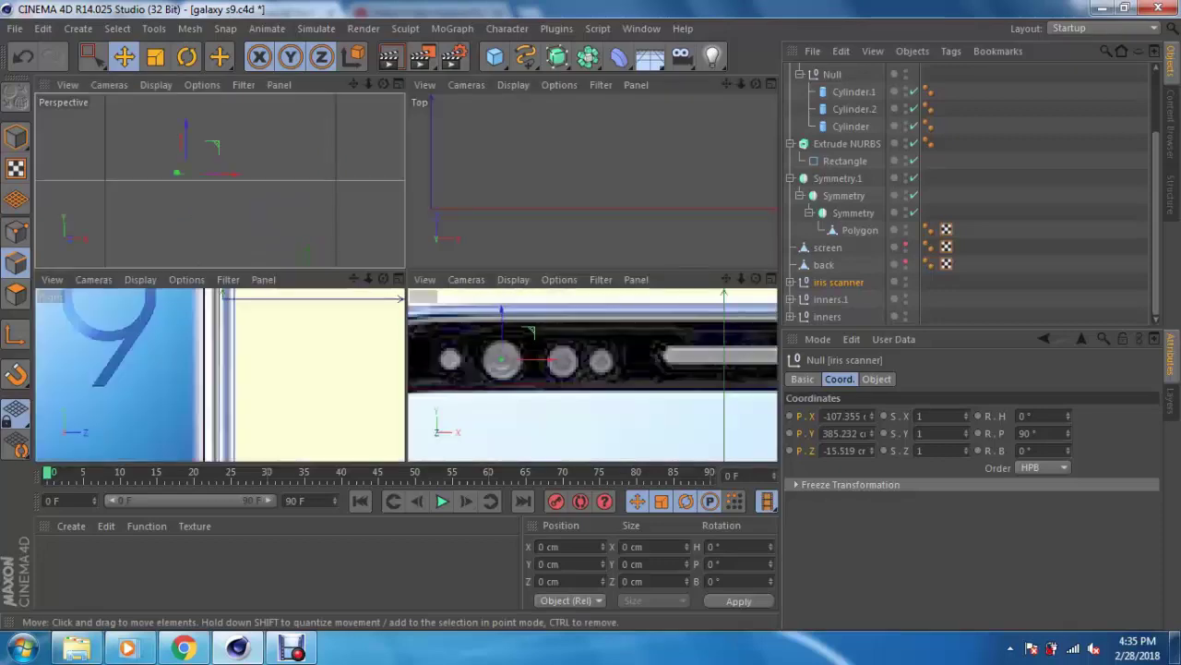
key("F4")
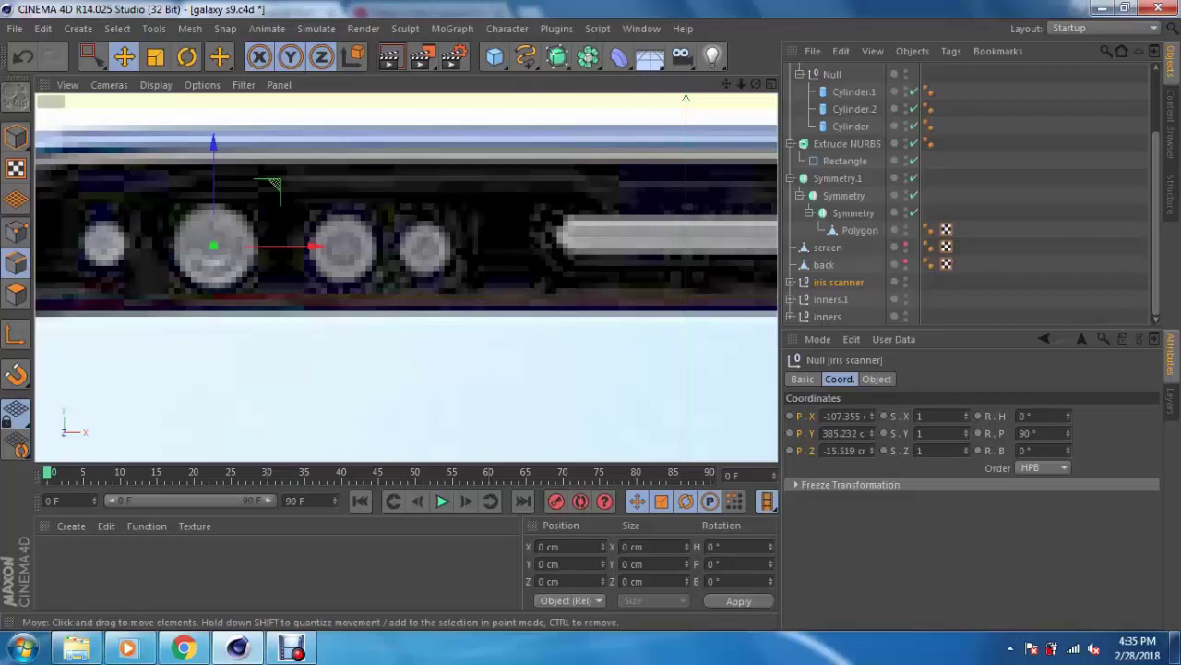
scroll(845, 245, "up", 3)
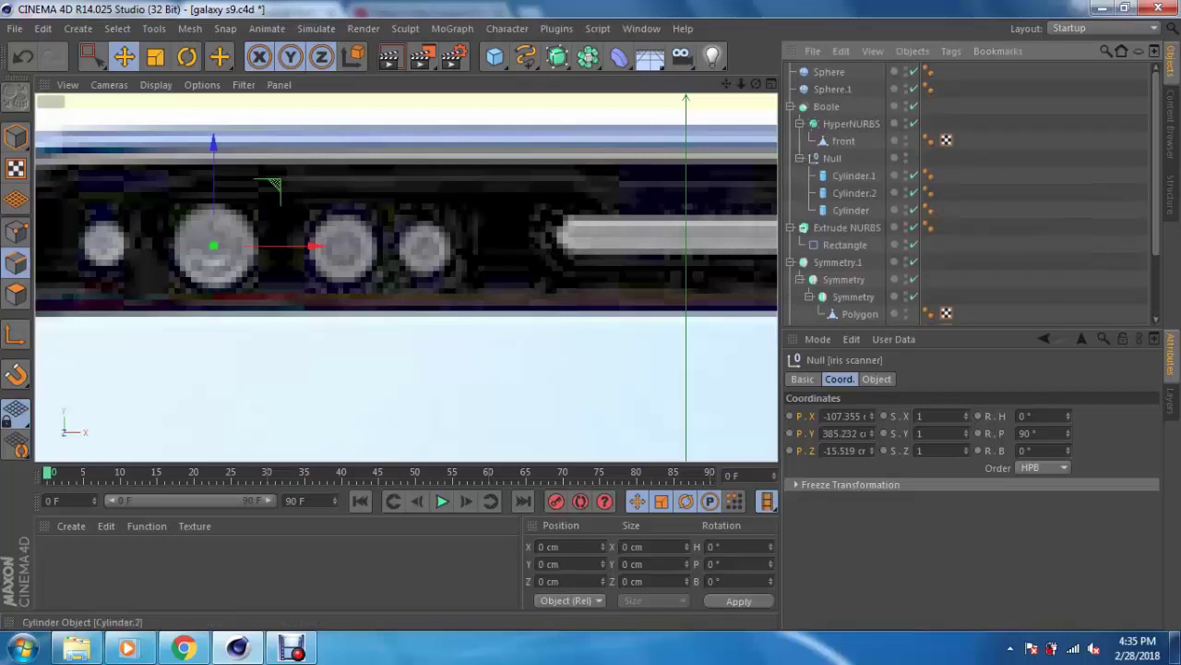
Step: Select Cylinder.2 and slide it sideways over its reference circle
left_click(213, 245)
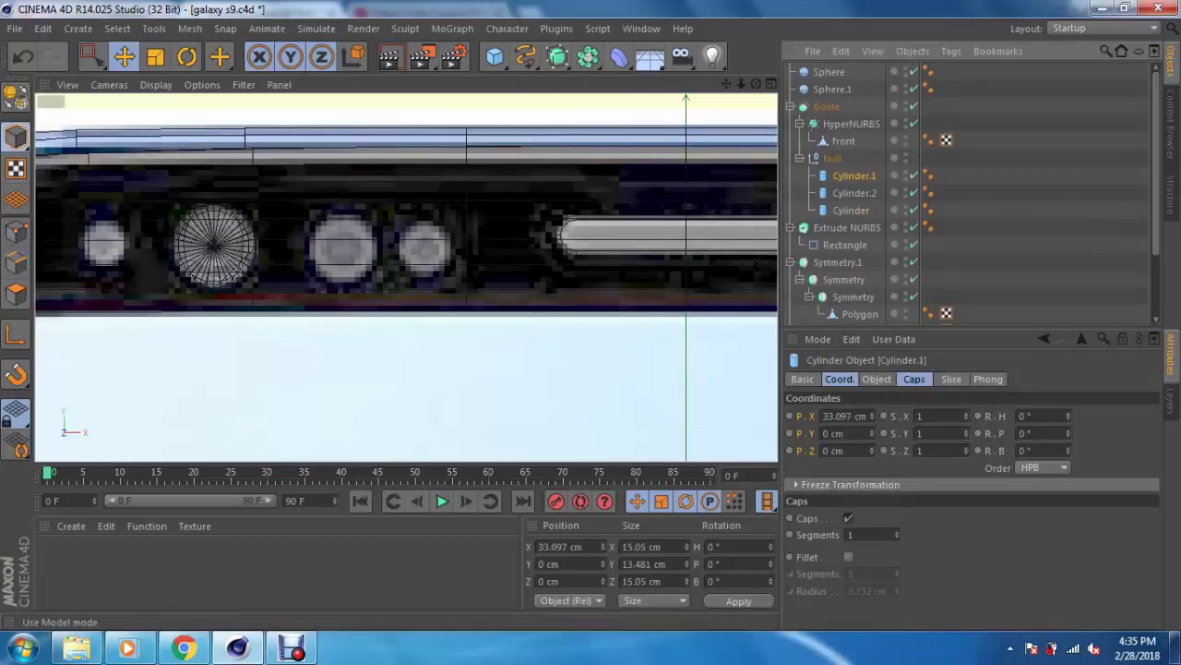
left_click(850, 210)
left_click(214, 246)
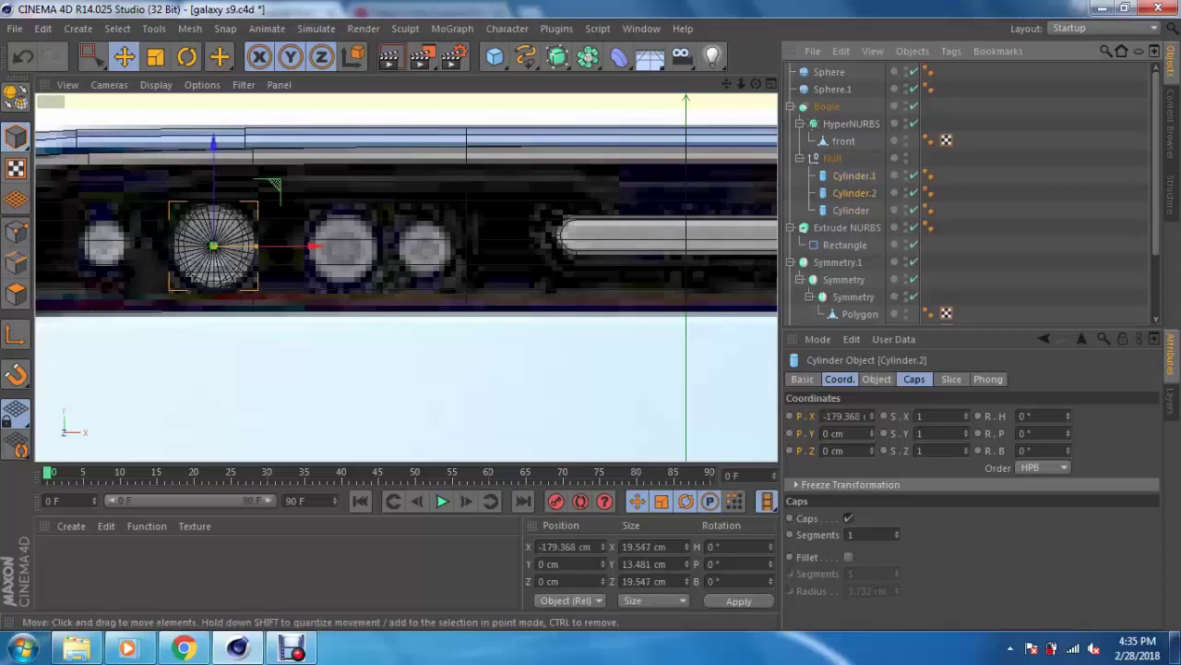
left_click_drag(314, 246, 319, 246)
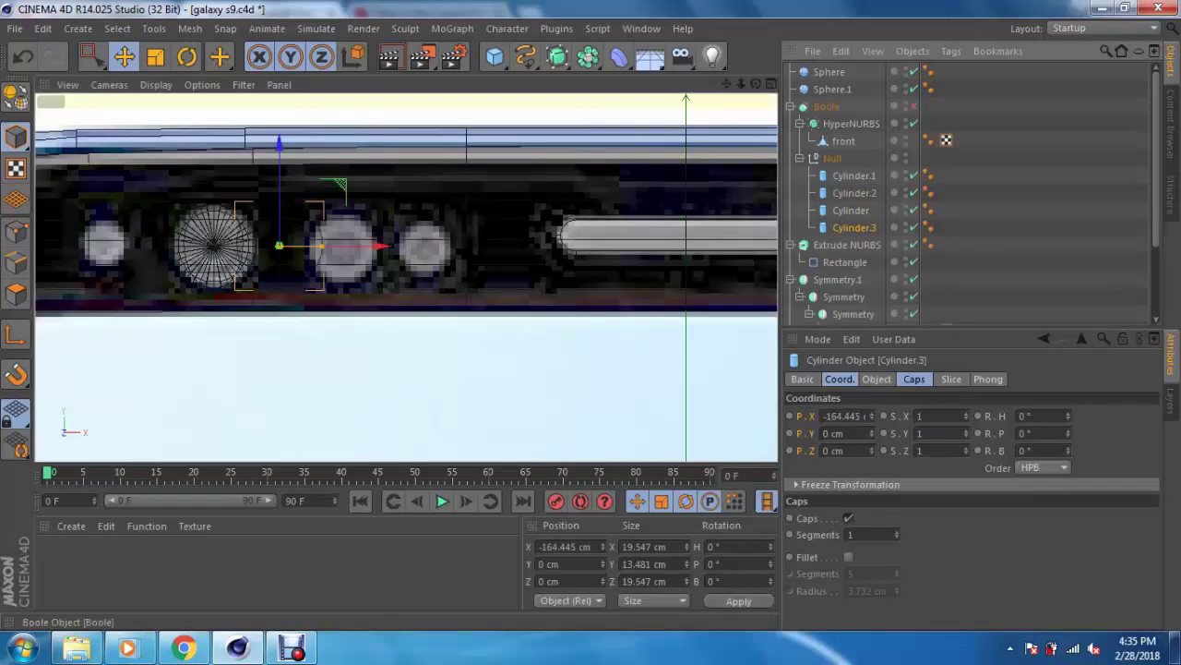
scroll(343, 247, "up", 1)
scroll(343, 250, "up", 1)
Step: Move, centre and slightly enlarge Cylinder.3 to match the next sensor circle
left_click_drag(344, 251, 438, 250)
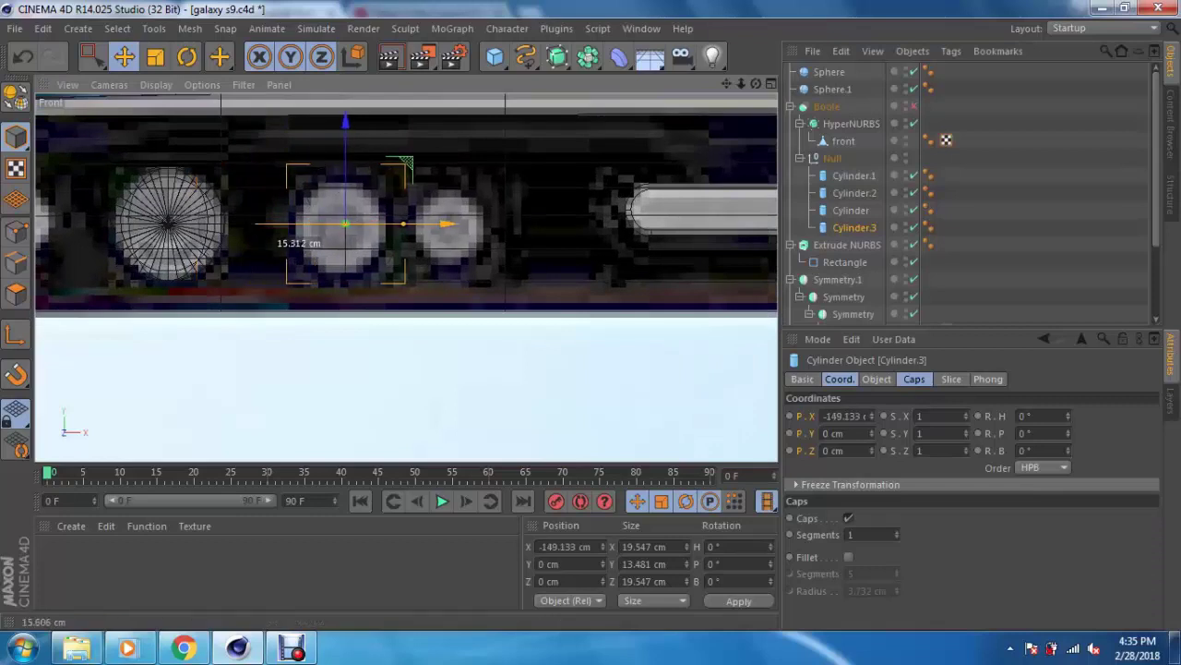
left_click_drag(350, 223, 385, 223)
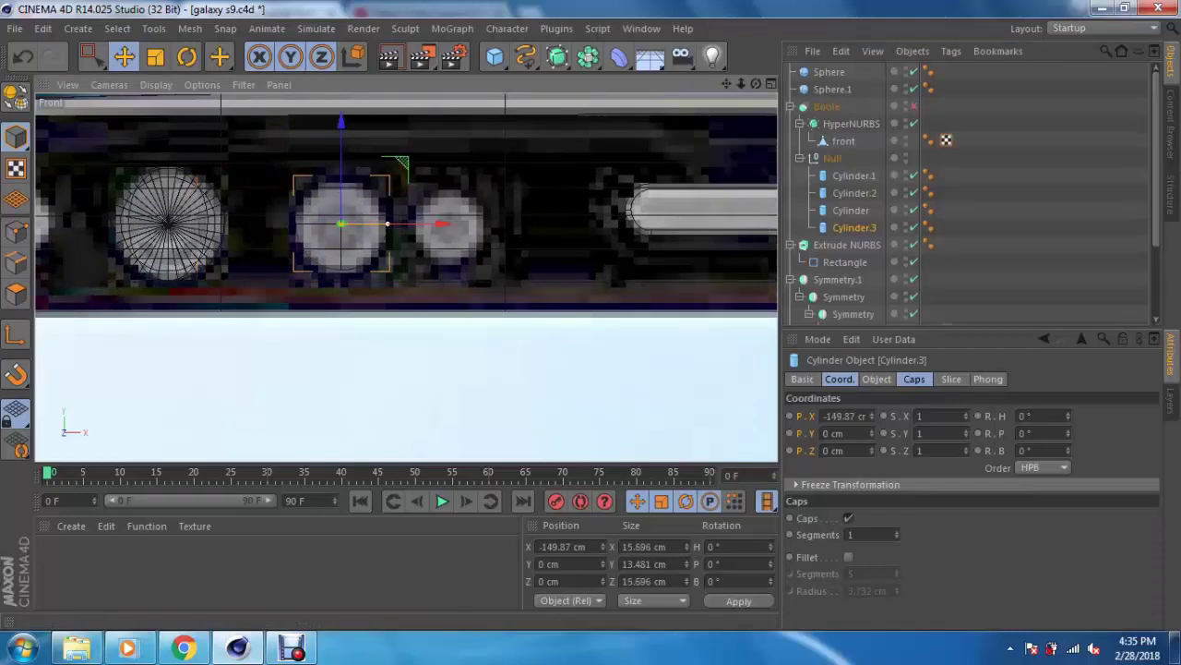
scroll(342, 159, "up", 1)
scroll(342, 159, "up", 1)
left_click_drag(342, 160, 342, 165)
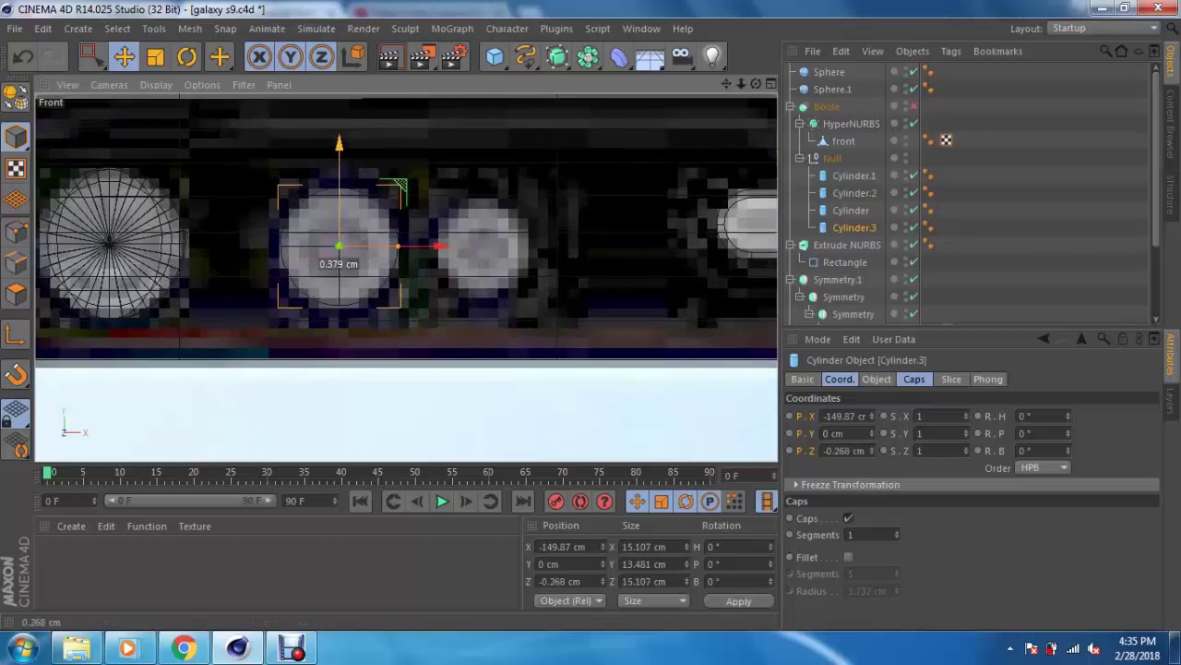
left_click_drag(397, 249, 574, 250)
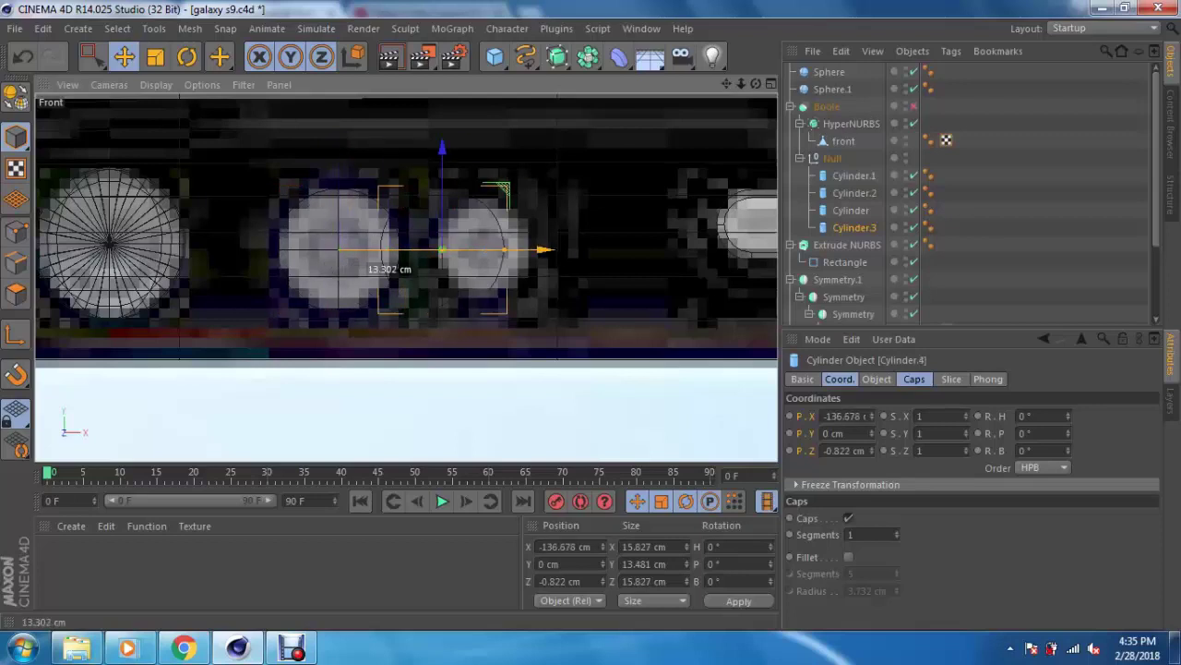
Step: Drag a cylinder copy onto the next sensor circle
left_click_drag(574, 249, 207, 250, "ctrl")
scroll(535, 249, "down", 2)
scroll(535, 250, "down", 2)
scroll(203, 230, "up", 1)
scroll(203, 230, "up", 2)
scroll(203, 231, "up", 2)
Step: Move Cylinder.5 up onto the small left circle and shrink it to fit
left_click_drag(139, 194, 139, 175)
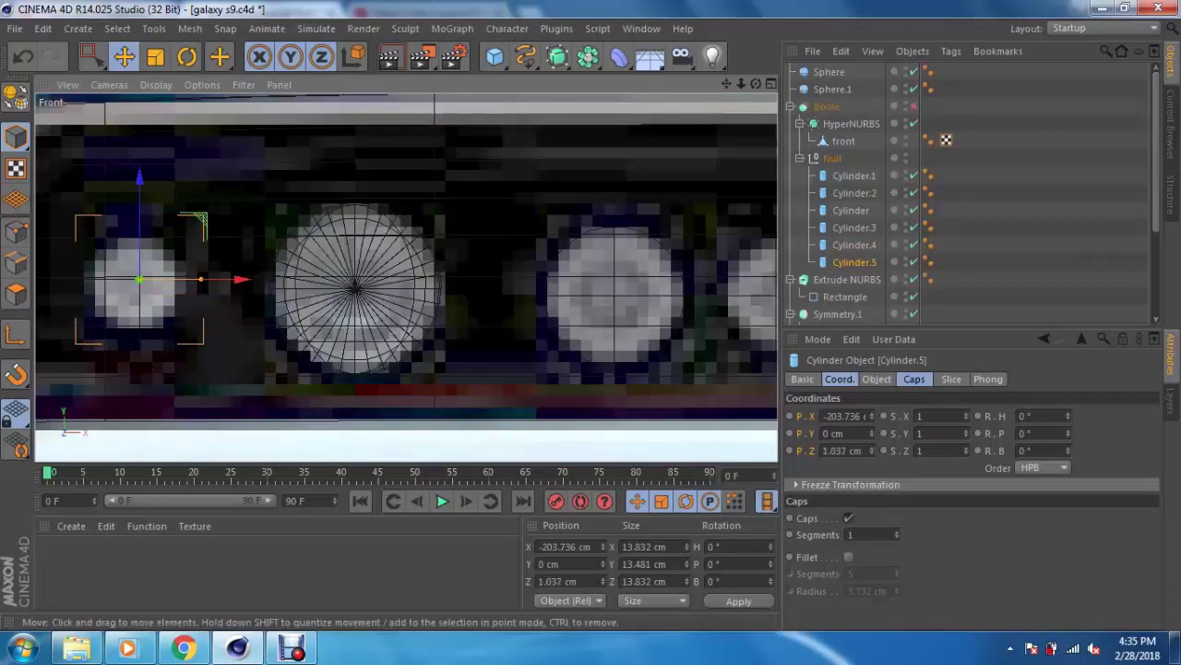
left_click_drag(194, 279, 183, 278)
scroll(243, 267, "down", 1)
scroll(243, 267, "down", 2)
middle_click_drag(243, 267, 374, 276, "alt")
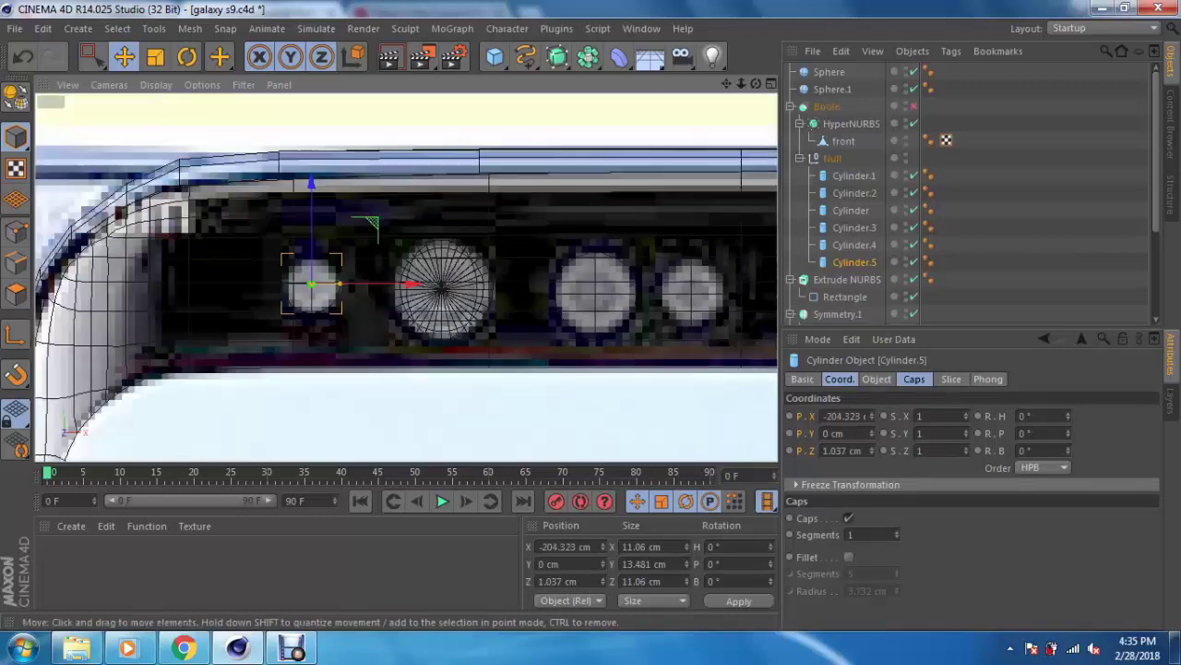
Step: Check the holes in the enlarged Perspective view, orbiting so they face the camera
key("F5")
key("F1")
scroll(407, 277, "up", 2)
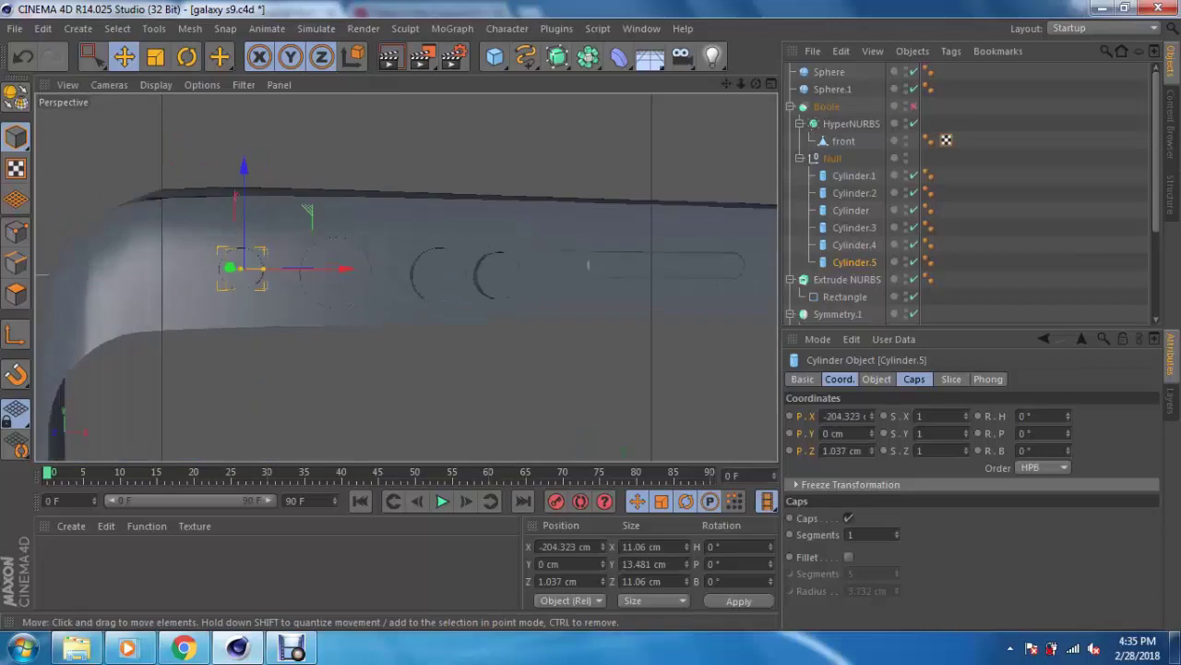
left_click_drag(406, 276, 480, 268, "alt")
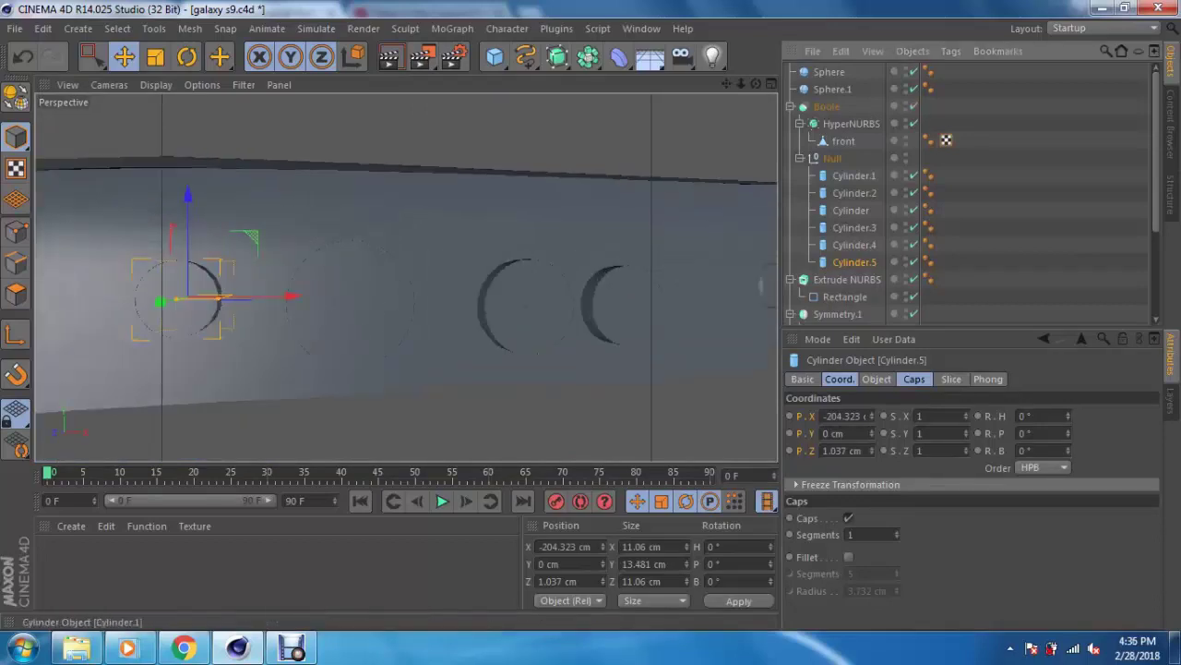
left_click_drag(462, 305, 508, 307, "alt")
scroll(877, 203, "down", 4)
Step: Select the inners.1 group and orbit to a front-on view of the top edge
left_click(831, 299)
scroll(545, 258, "down", 1)
scroll(544, 258, "down", 2)
scroll(406, 277, "down", 2)
left_click_drag(406, 277, 443, 296, "alt")
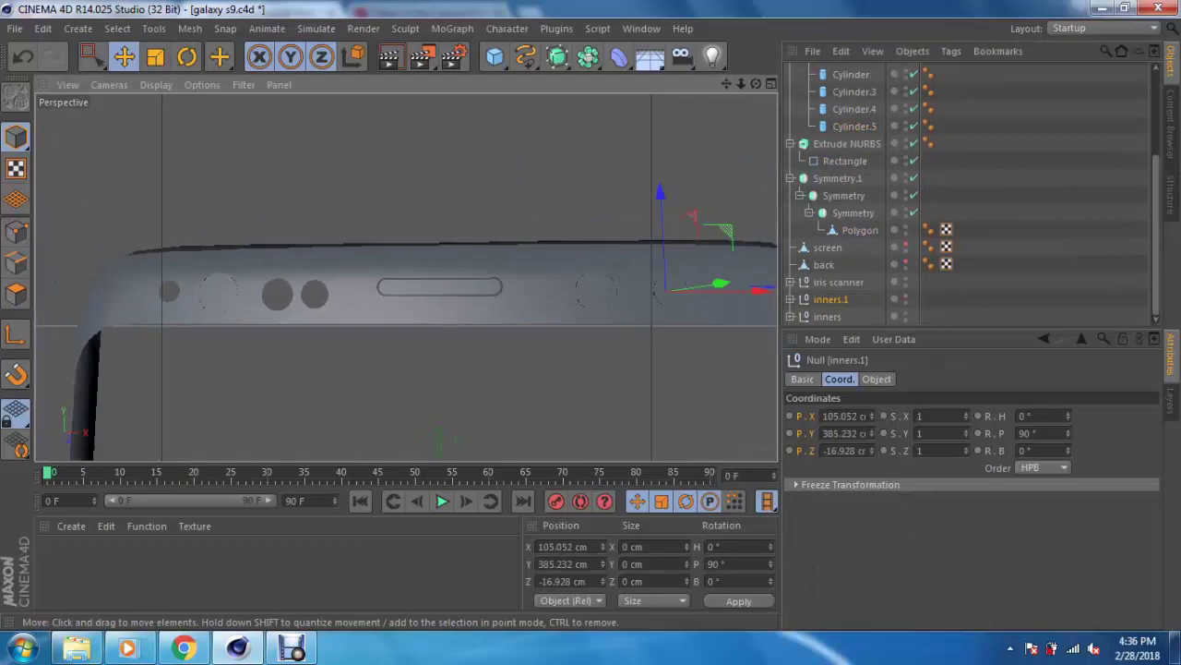
Step: Inspect inners.1, drag a copy further left, and maximize the Front view
left_click(790, 299)
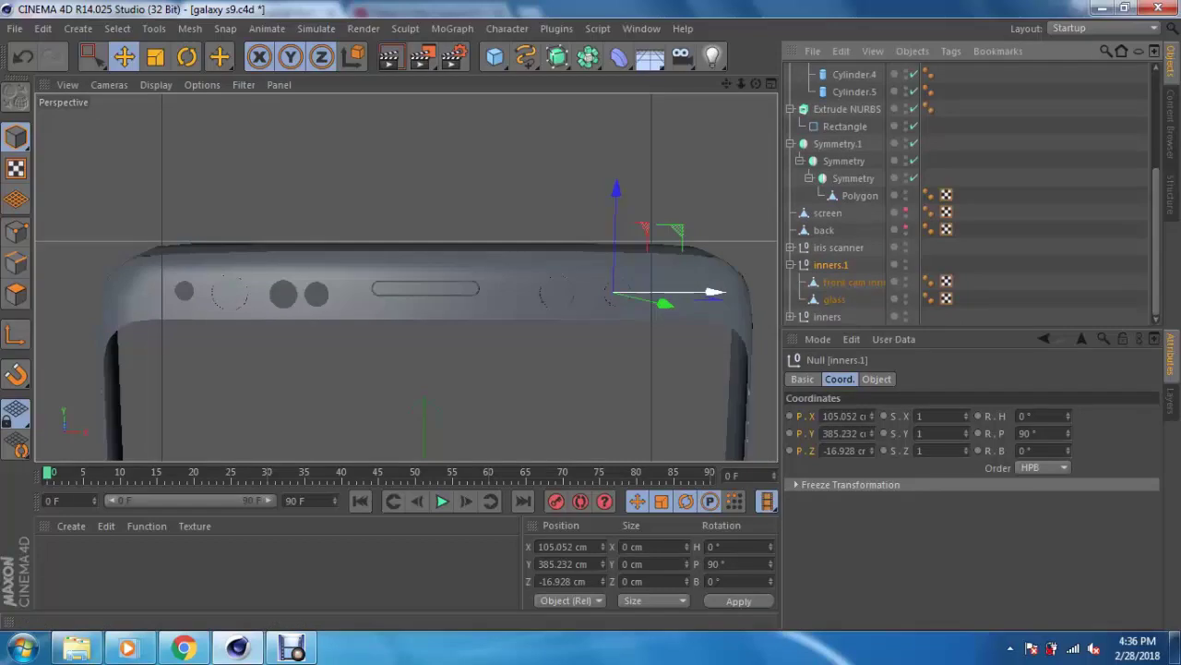
left_click(790, 265)
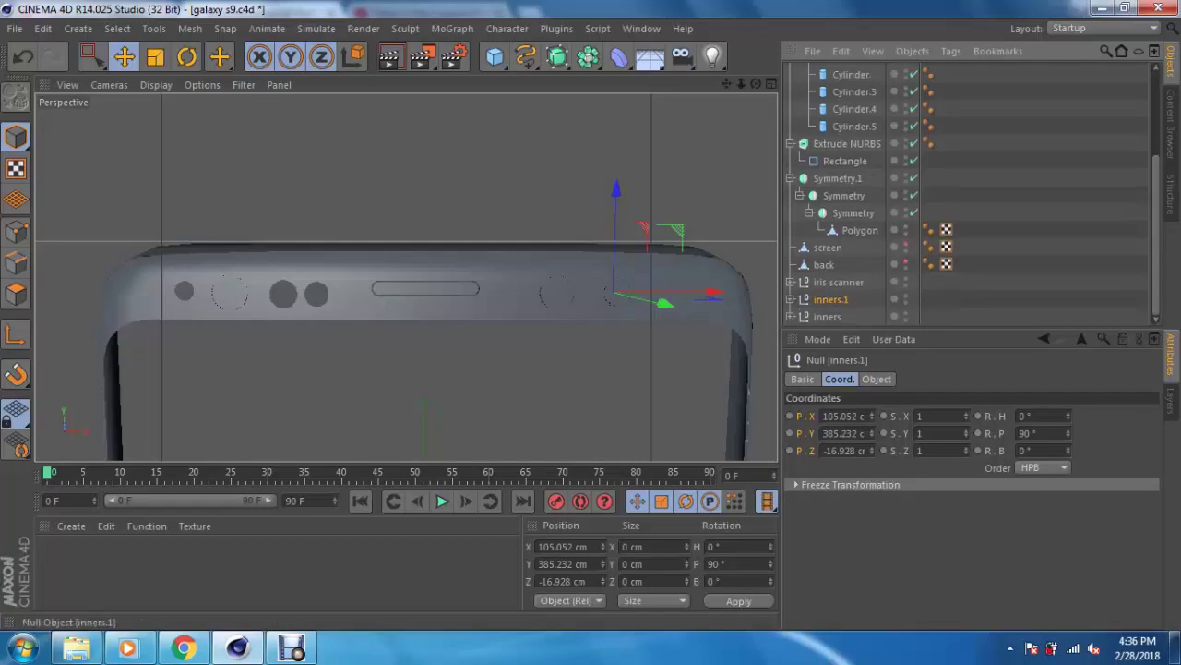
left_click_drag(713, 293, 393, 291)
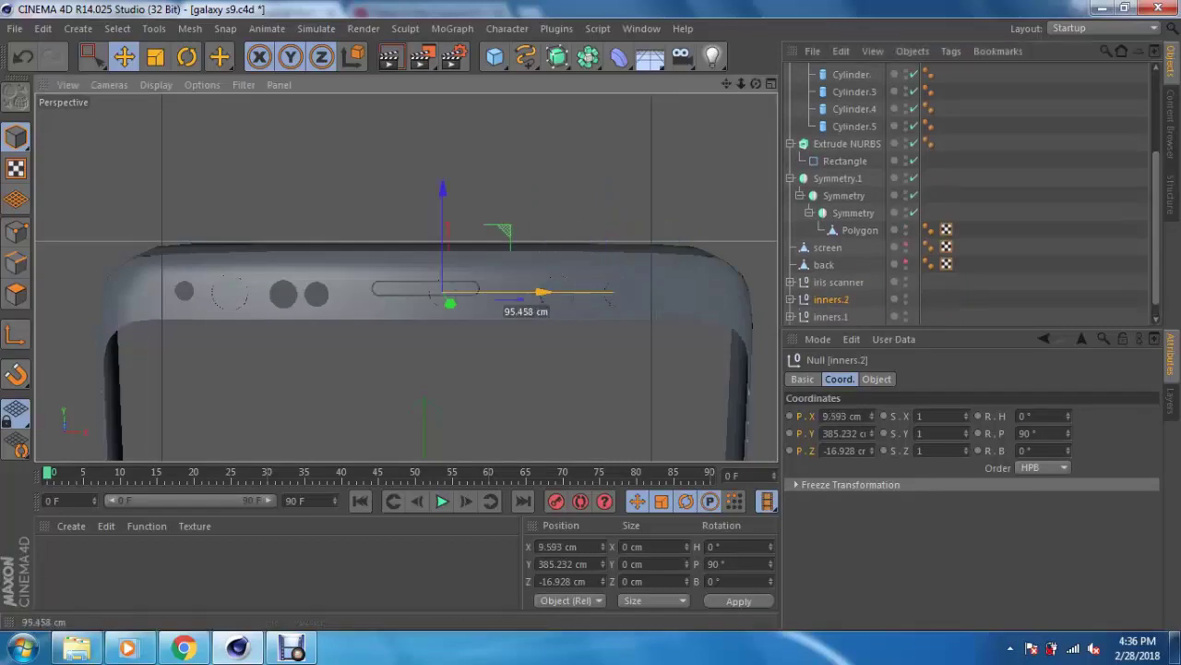
middle_click(393, 292)
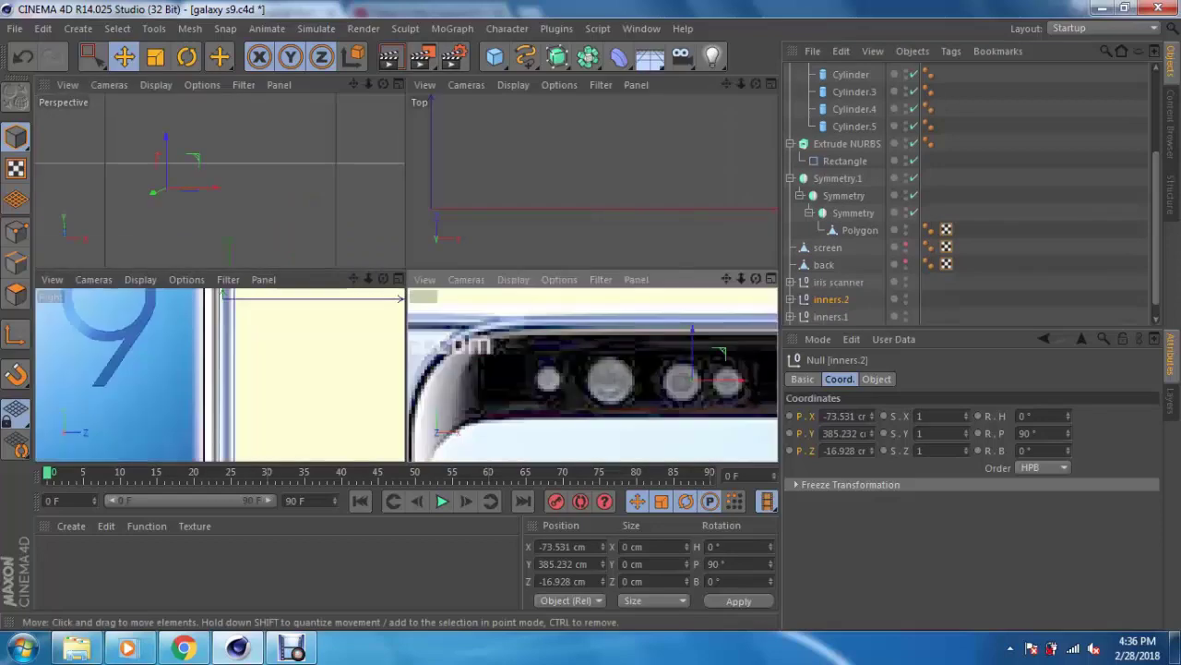
middle_click(411, 300)
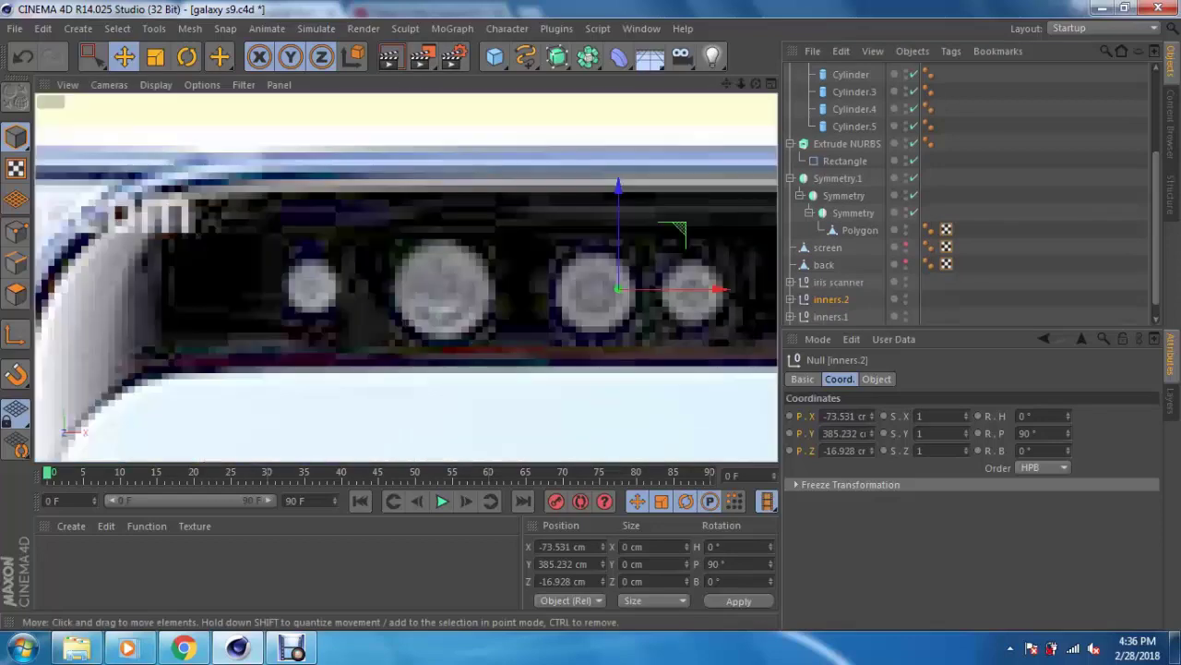
scroll(714, 296, "up", 1)
scroll(713, 296, "up", 3)
Step: Centre inners.2 on its reference circle and scale it up slightly to match
left_click_drag(662, 284, 587, 288)
scroll(520, 274, "up", 1)
scroll(520, 275, "up", 1)
scroll(520, 274, "up", 1)
left_click_drag(484, 190, 485, 197)
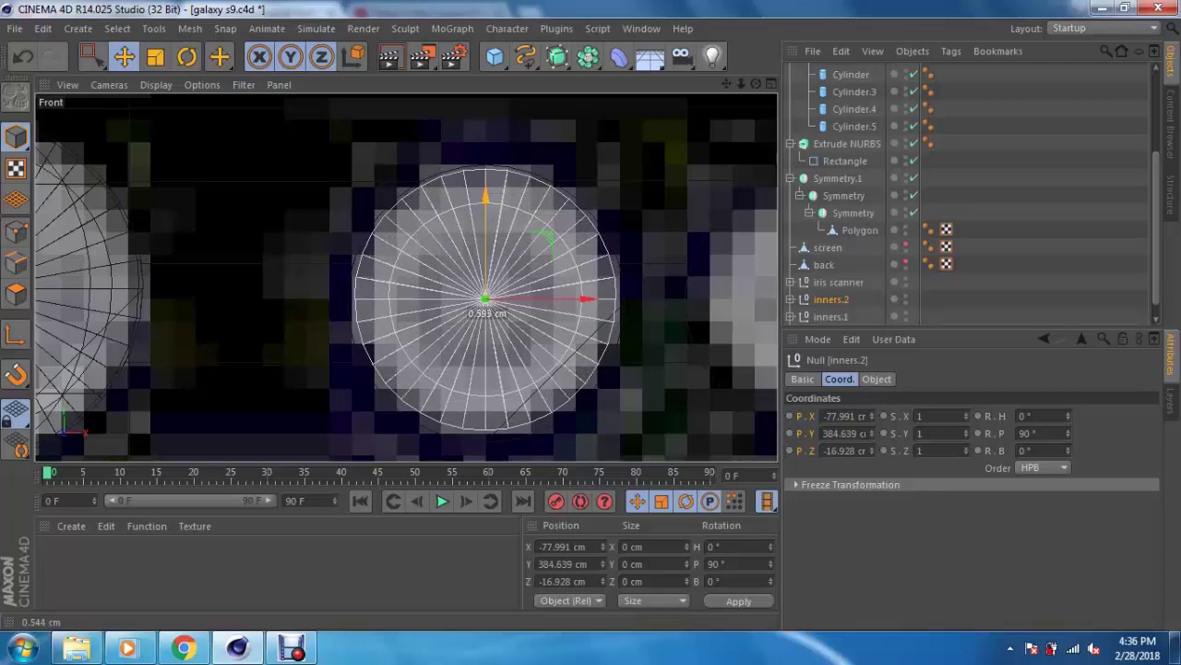
left_click_drag(485, 197, 486, 199)
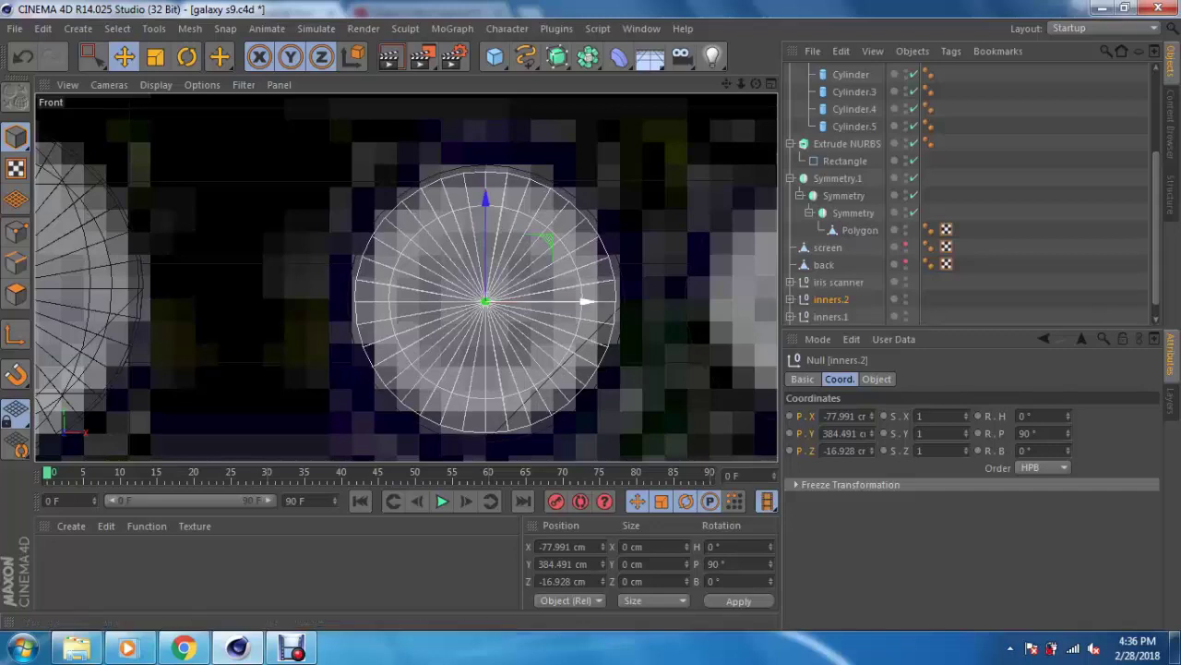
key("t")
left_click_drag(480, 281, 488, 282)
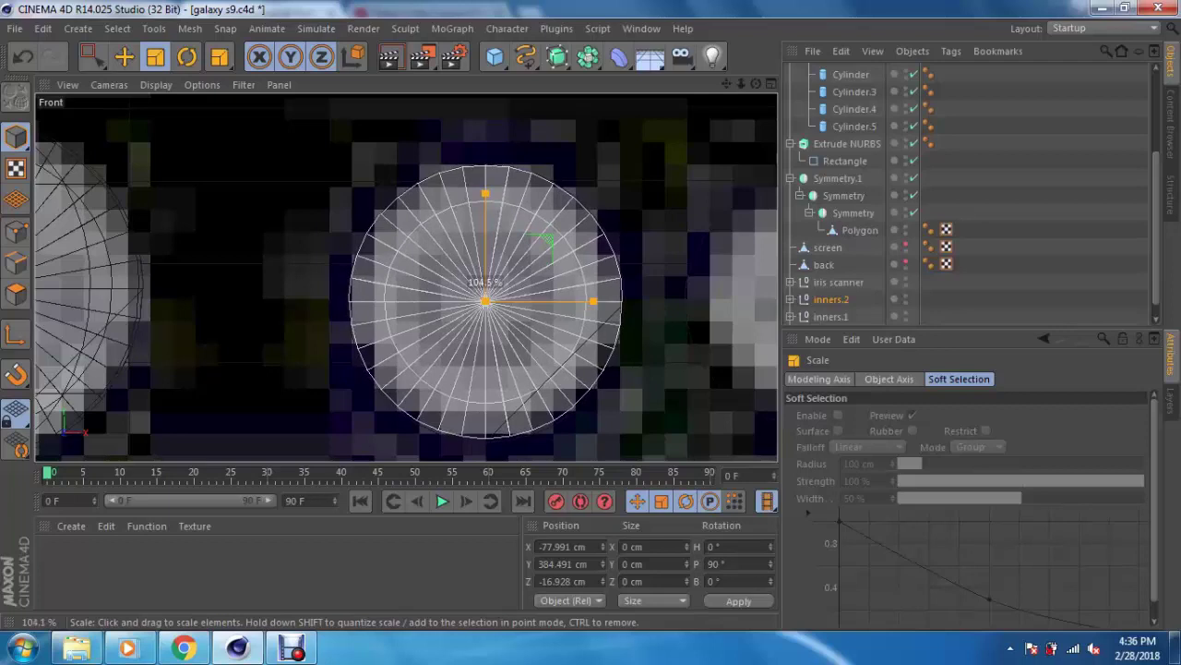
key("e")
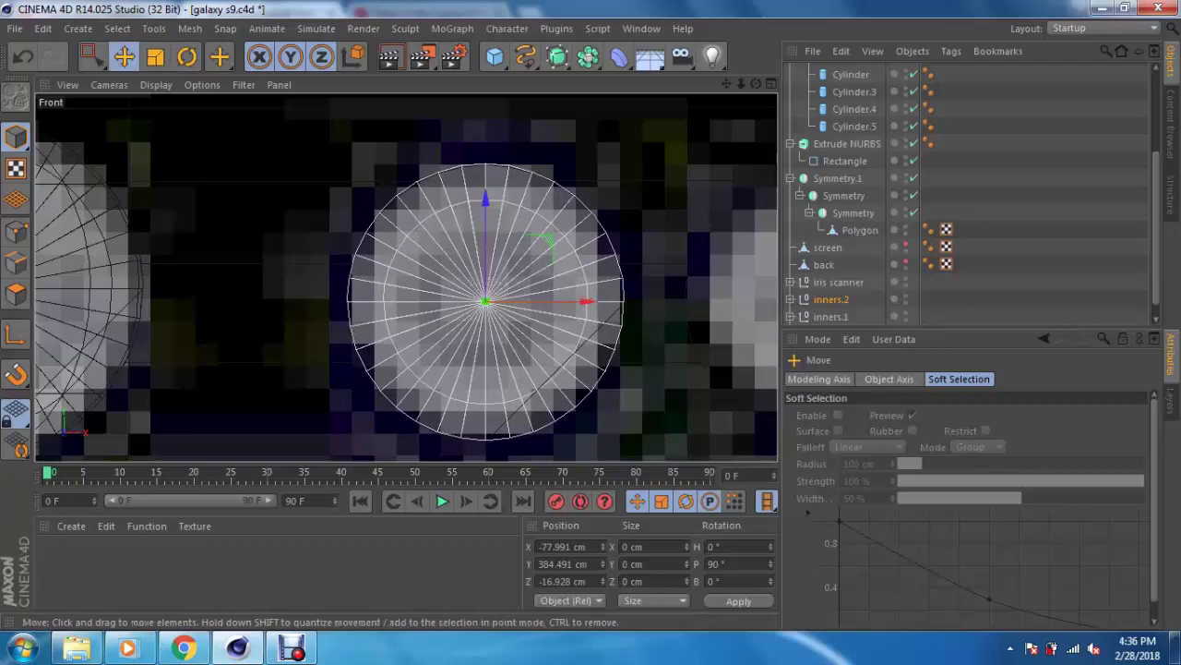
left_click_drag(486, 301, 486, 303)
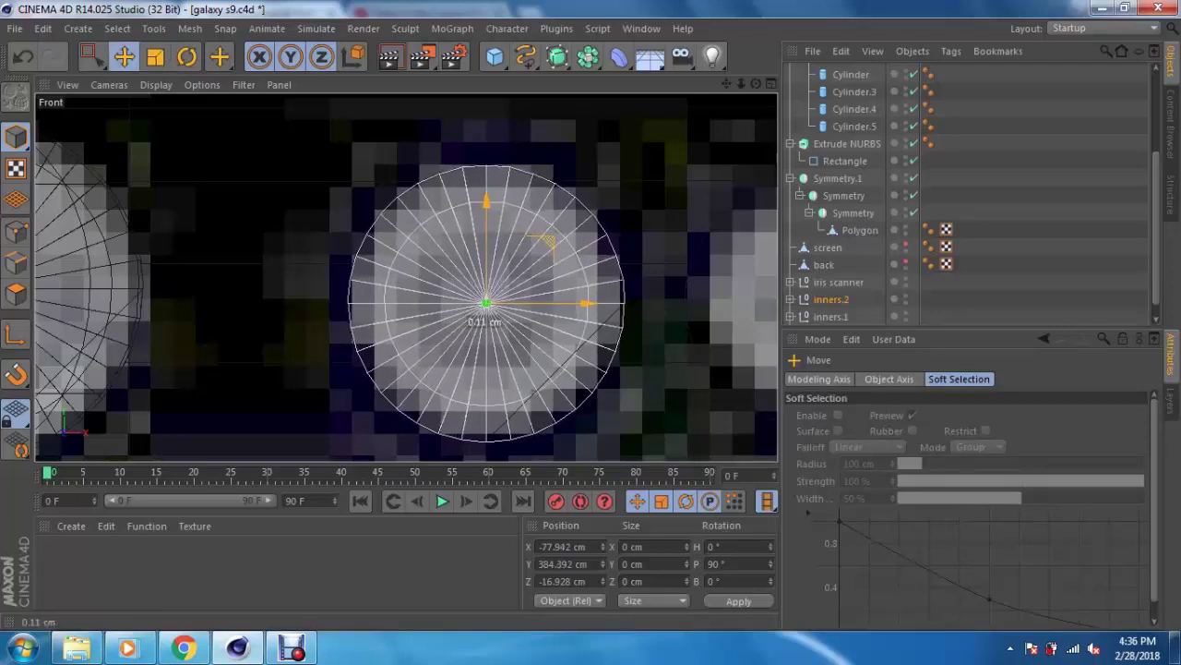
Step: In the Perspective view, nudge the ring along its depth and enlarge it very slightly
middle_click(487, 303)
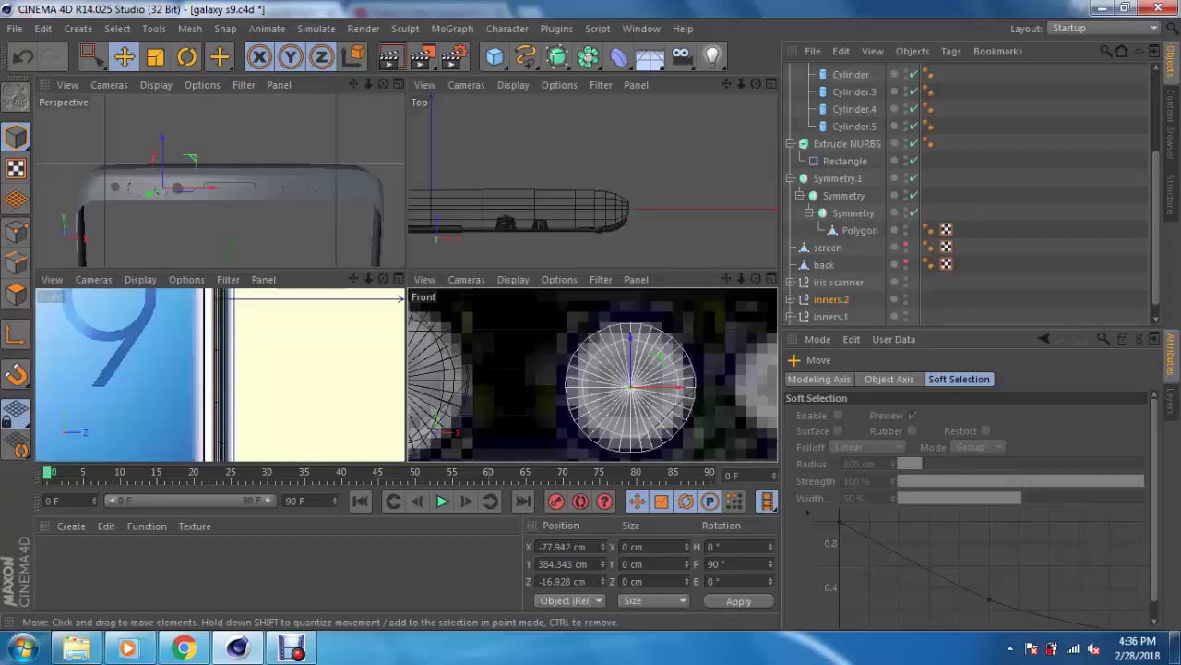
middle_click(361, 203)
scroll(244, 314, "up", 2)
scroll(247, 312, "up", 3)
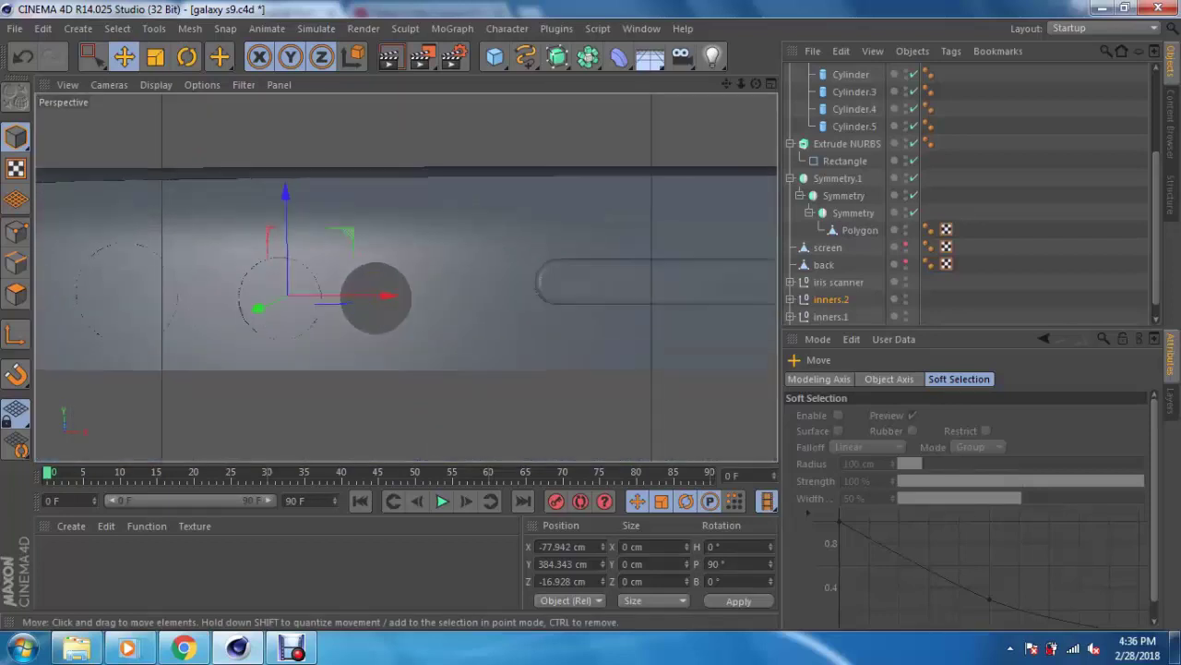
scroll(249, 312, "up", 3)
scroll(277, 312, "up", 3)
left_click_drag(406, 277, 443, 268, "alt")
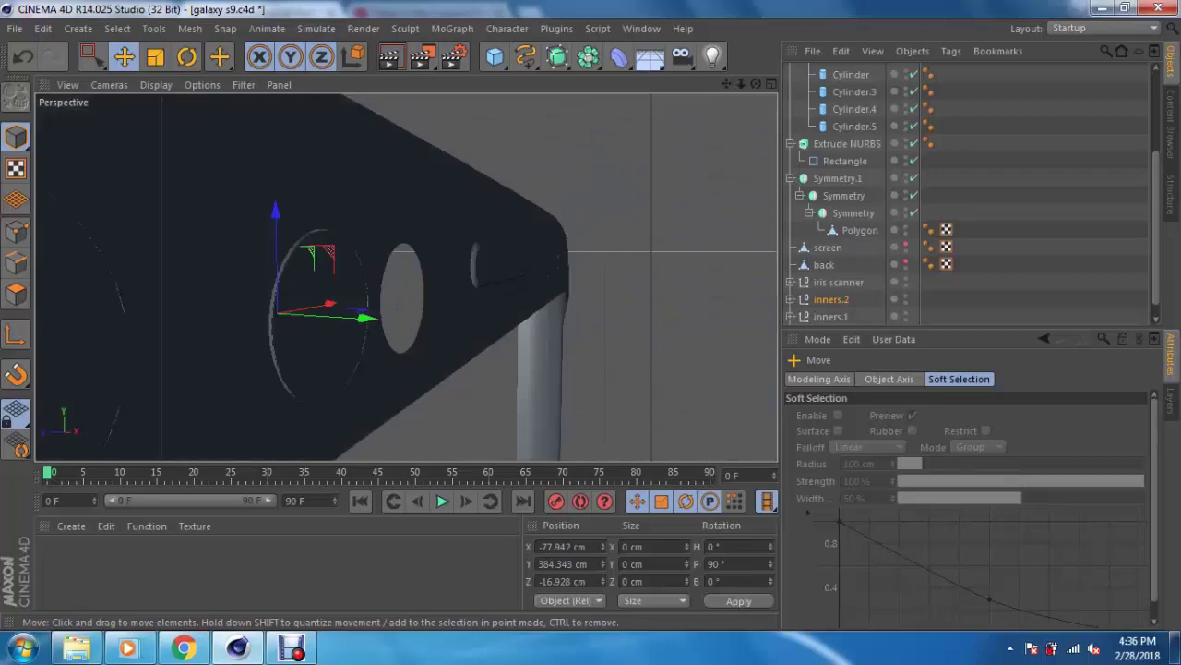
left_click_drag(360, 345, 383, 325)
key("t")
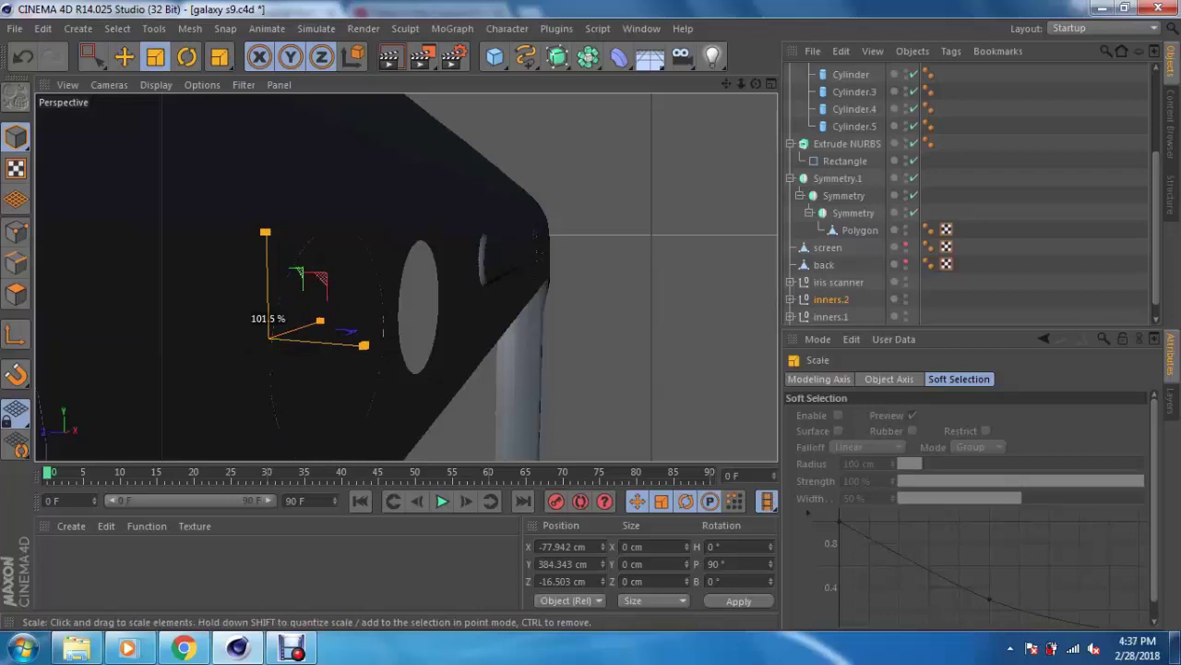
key("e")
Step: In the Front view, drag a ring copy about 16 cm along X onto the third hole
key("F5")
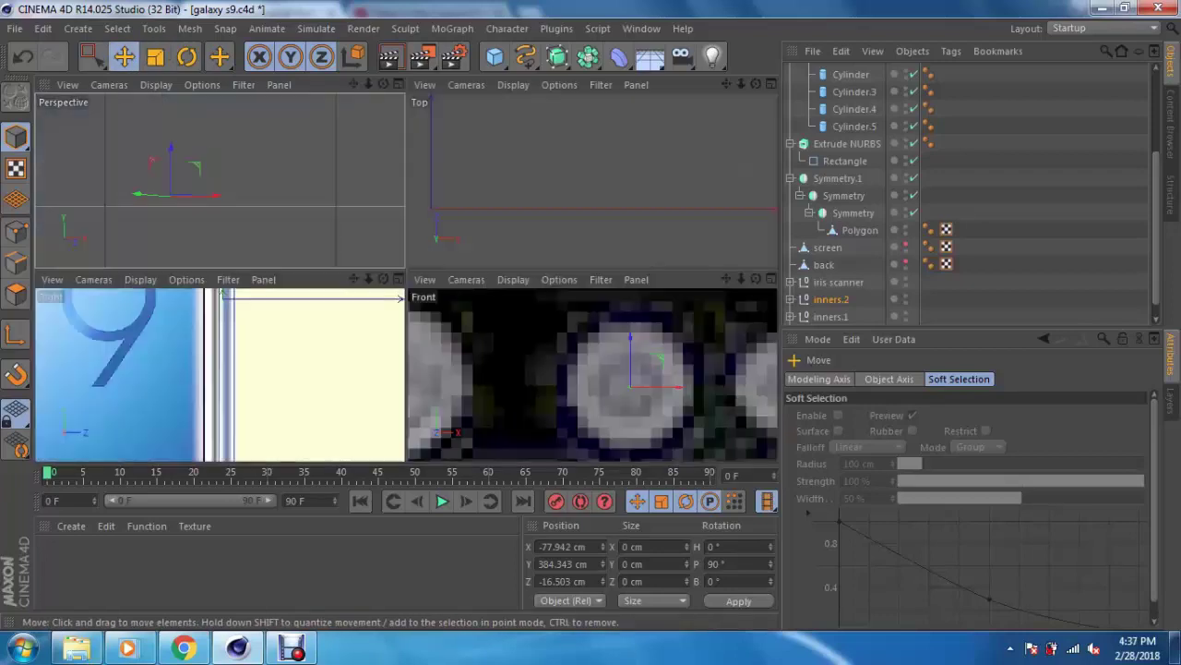
key("F4")
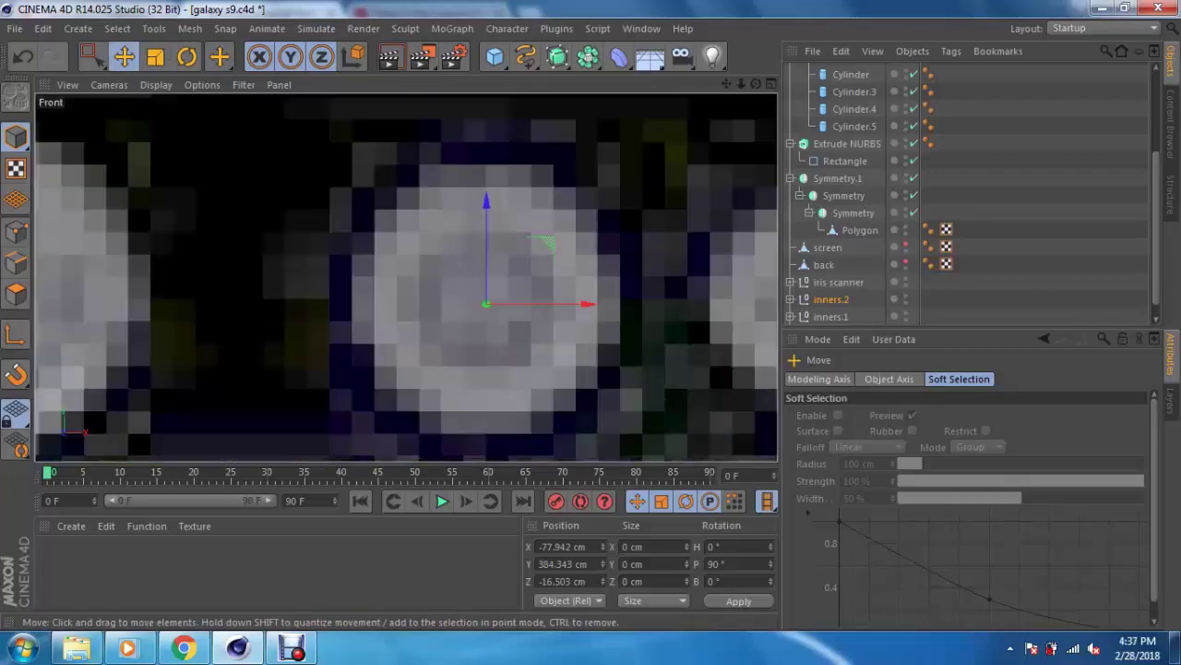
middle_click_drag(503, 300, 405, 276, "alt")
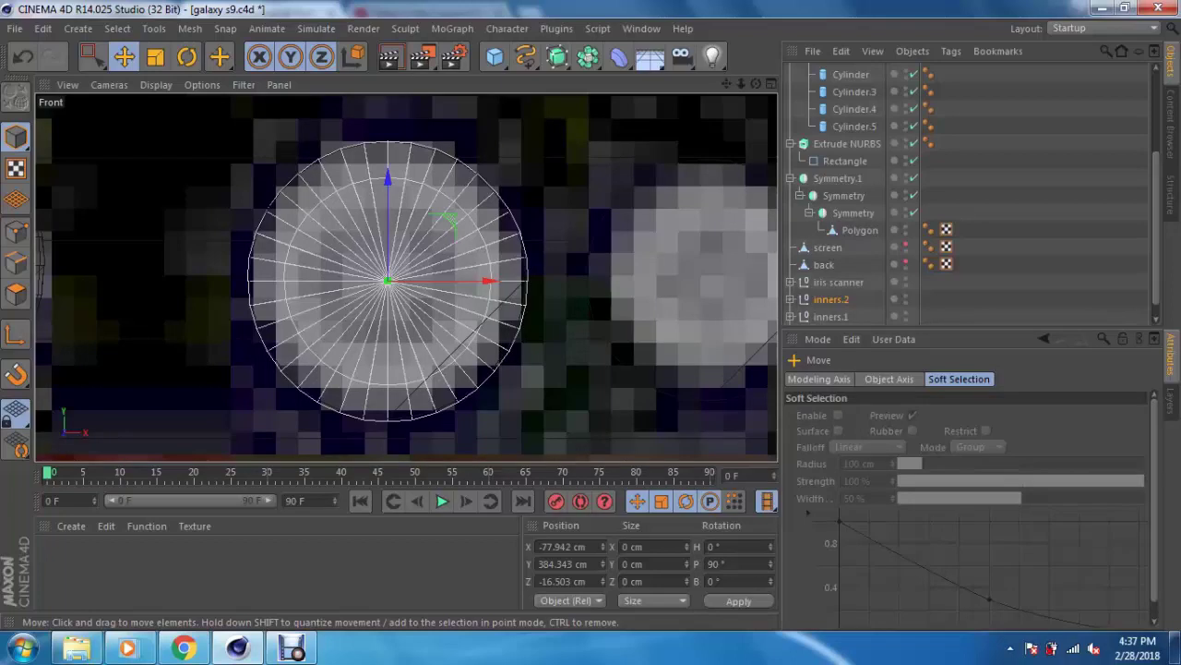
scroll(393, 240, "down", 2)
scroll(392, 240, "down", 2)
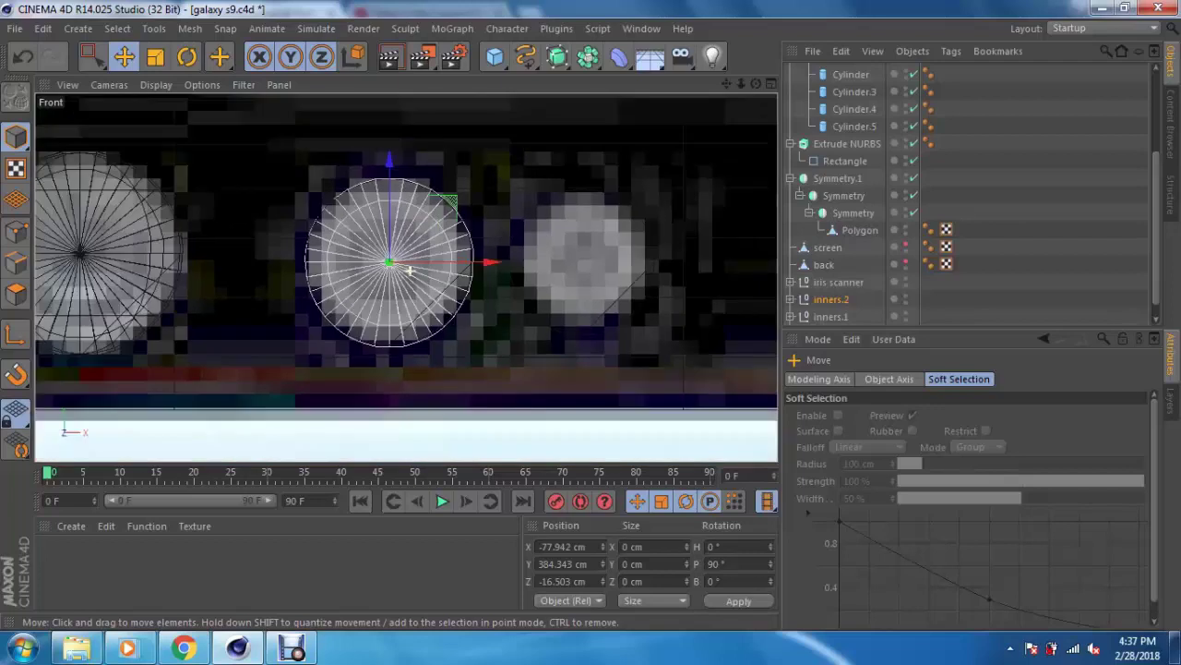
left_click_drag(486, 262, 677, 263)
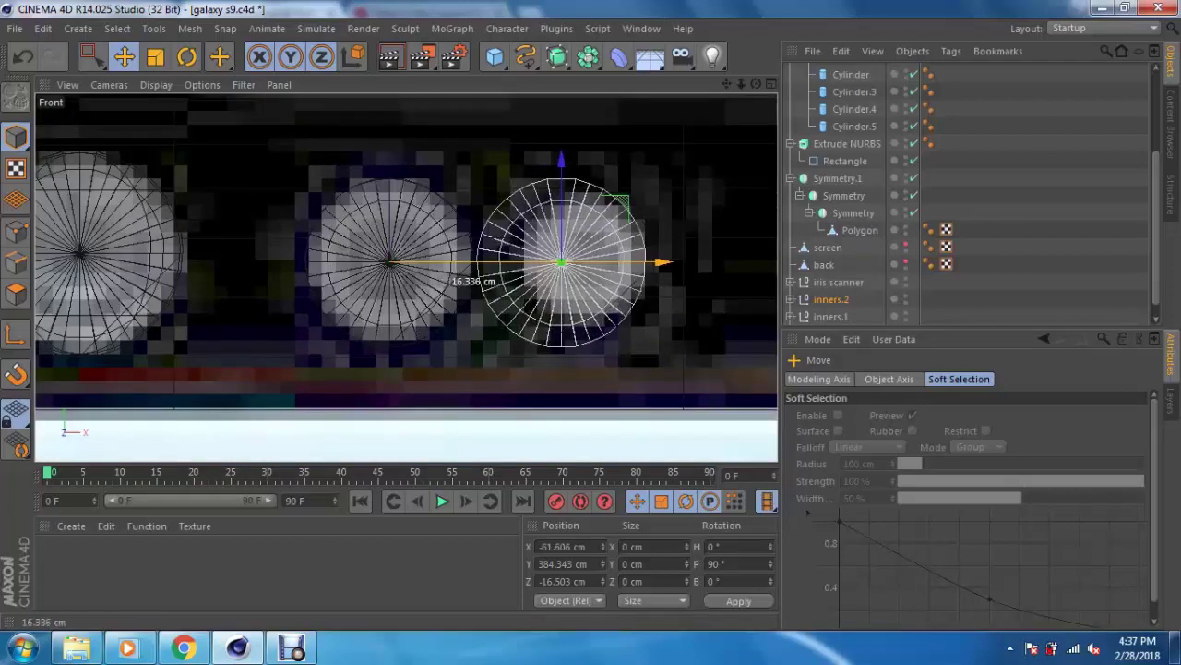
middle_click(677, 263)
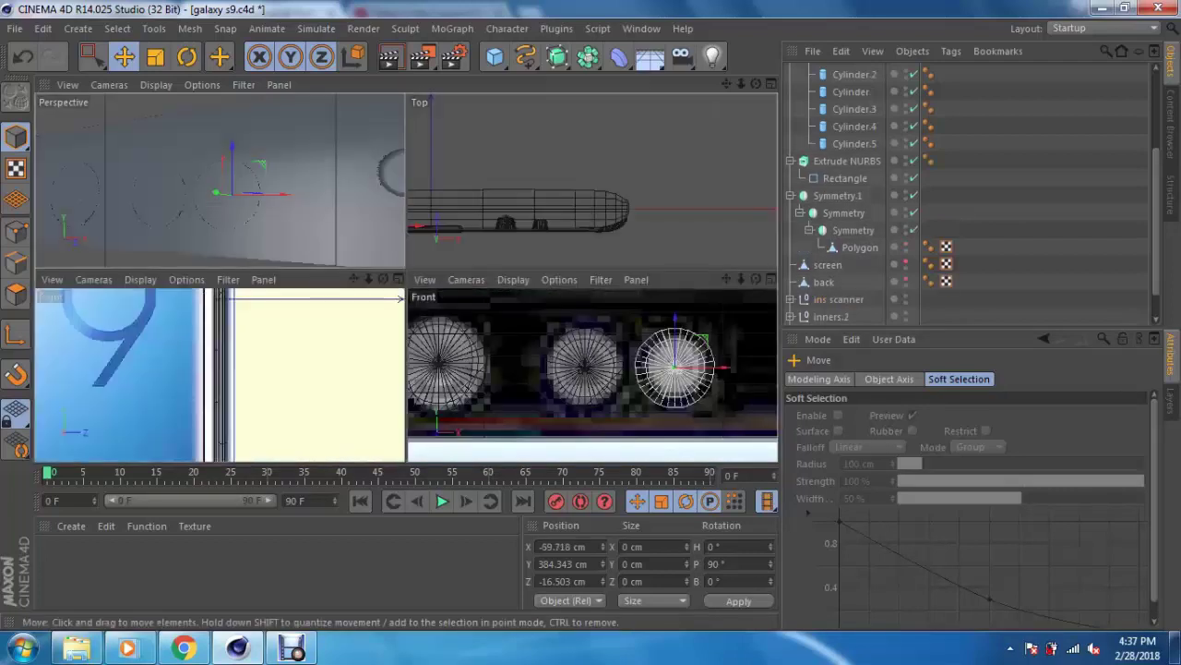
Step: Push the ring copy slightly deeper into the body and enlarge it about one percent
middle_click(231, 184)
key("t")
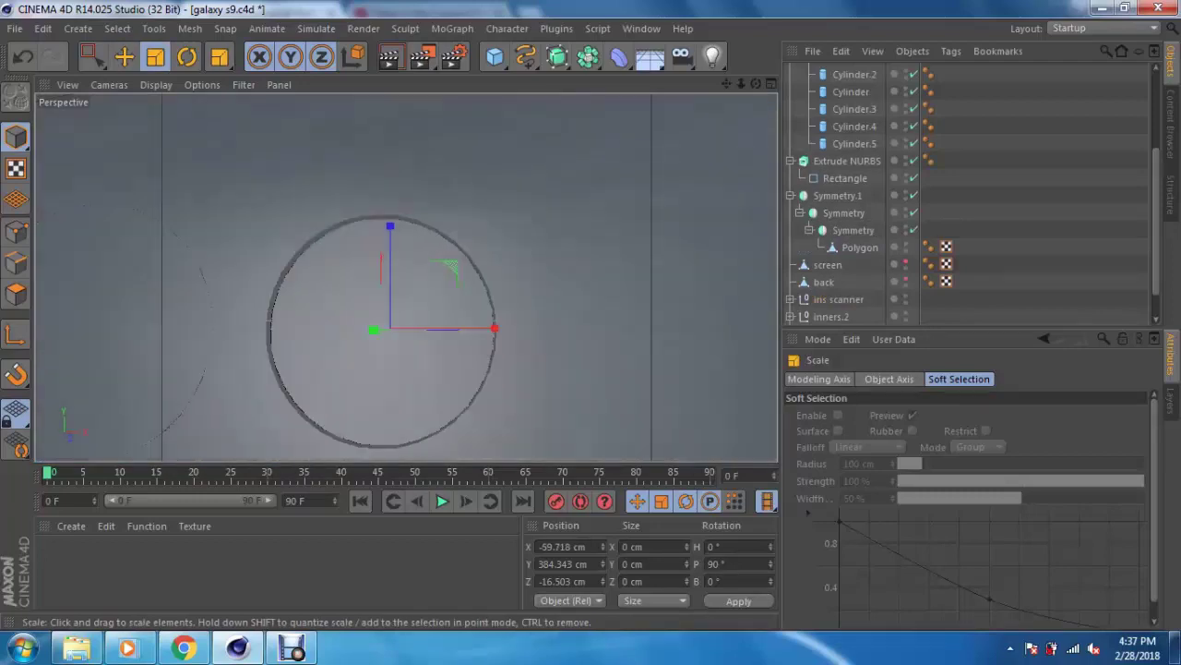
key("e")
left_click_drag(366, 323, 365, 321)
mouse_move(406, 277)
left_mouse_down("alt")
mouse_move(424, 305)
mouse_move(389, 329)
mouse_move(371, 318)
left_mouse_up("alt")
key("t")
key("e")
mouse_move(406, 276)
left_mouse_down("alt")
mouse_move(461, 295)
mouse_move(498, 333)
left_mouse_up("alt")
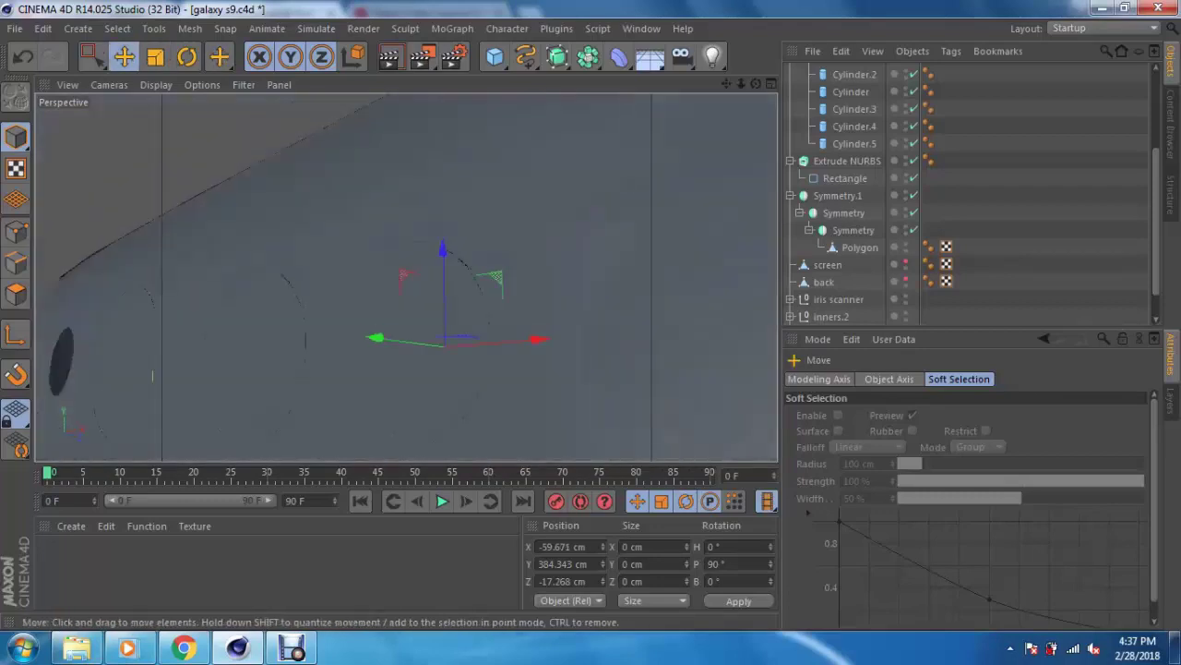
Step: Select the ring over the third hole, disable the Boole, and start renaming the cylinders' Null
key("F5")
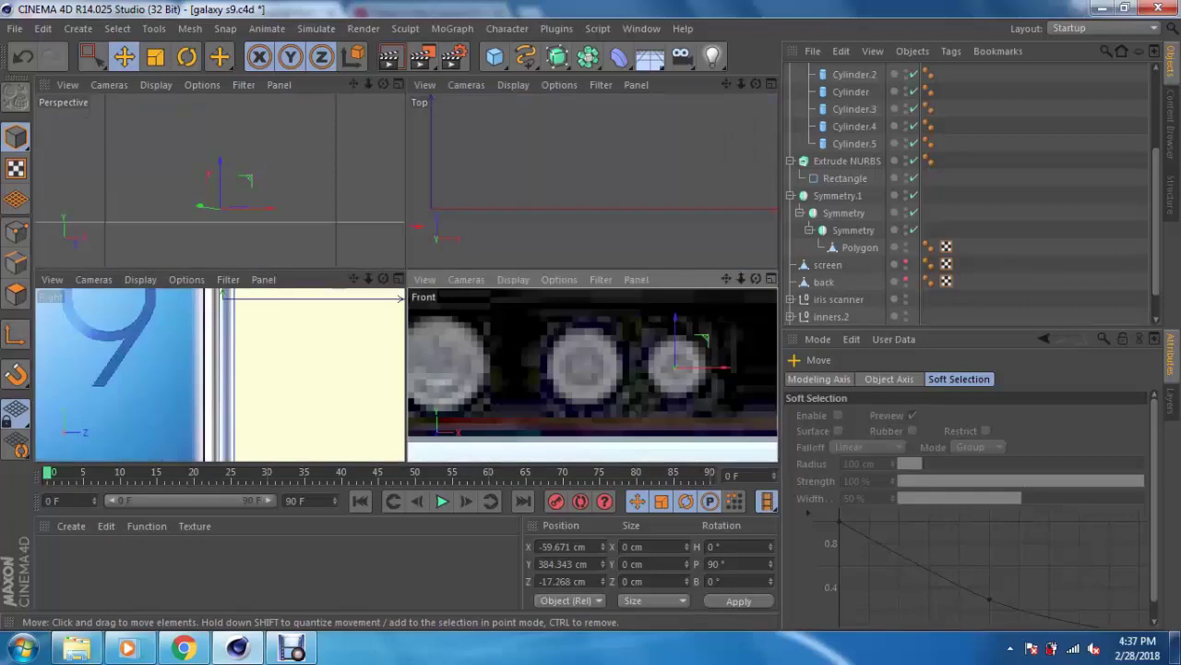
key("F4")
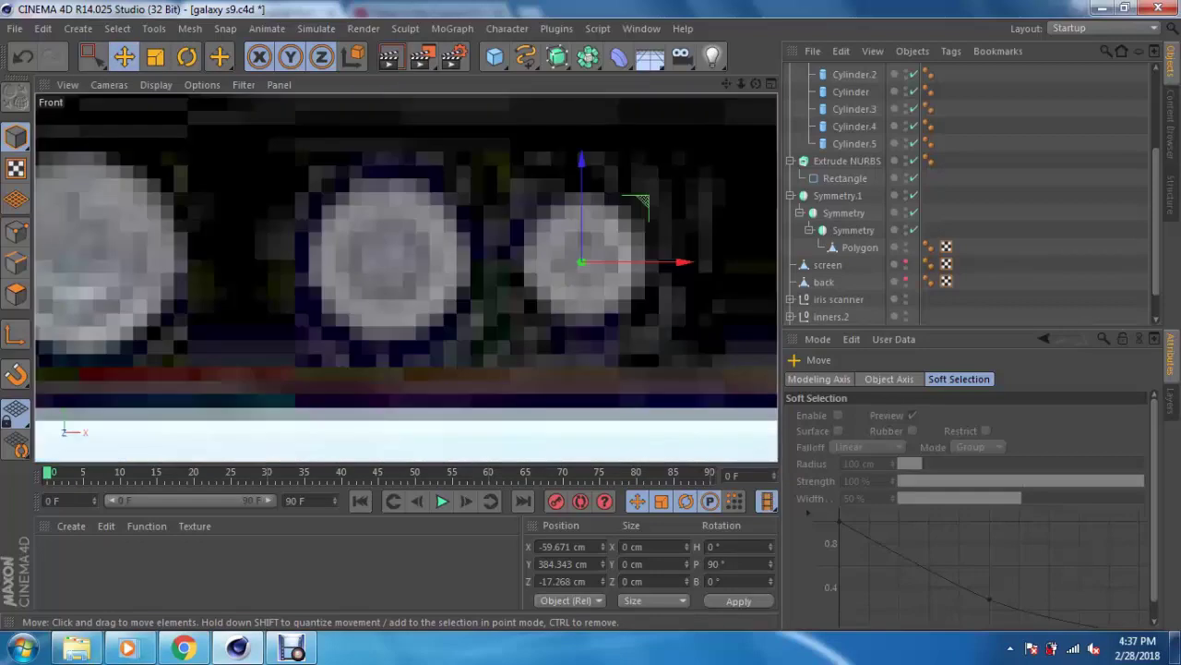
scroll(475, 305, "down", 2)
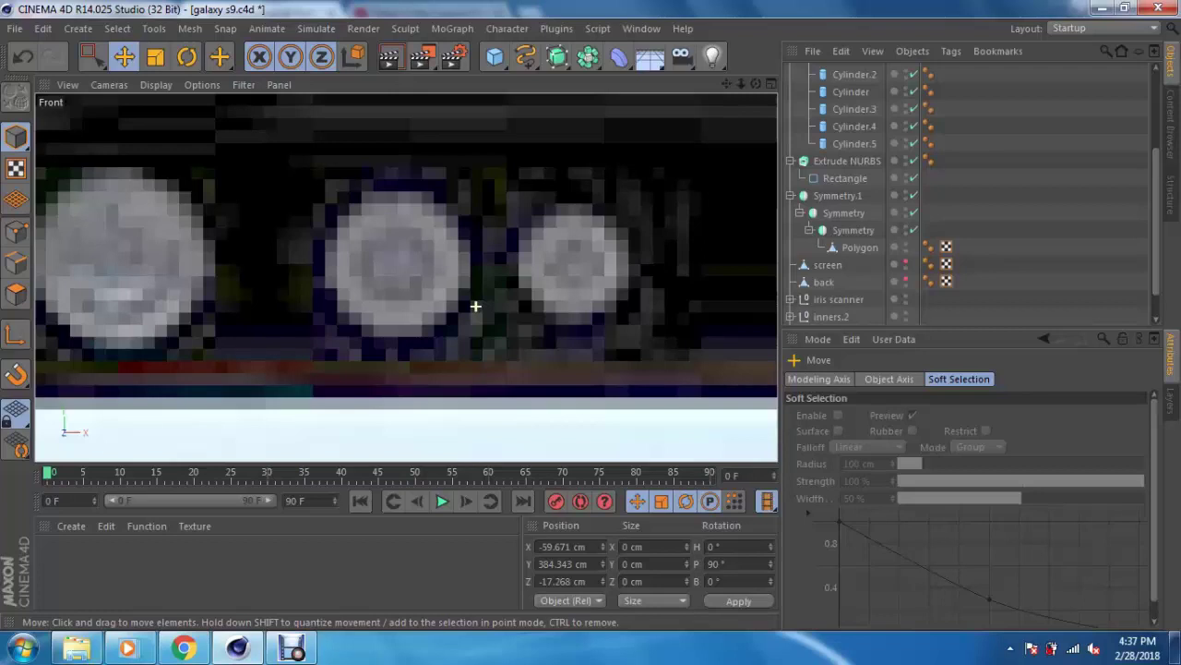
middle_click_drag(475, 305, 388, 277, "alt")
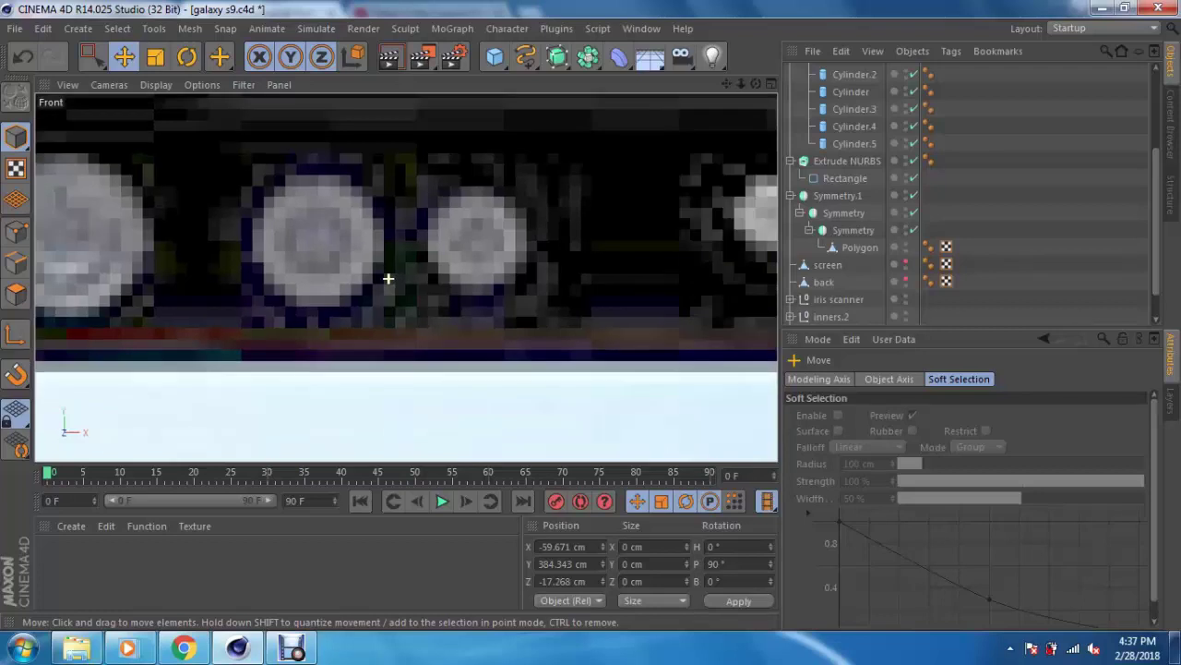
left_click(389, 278)
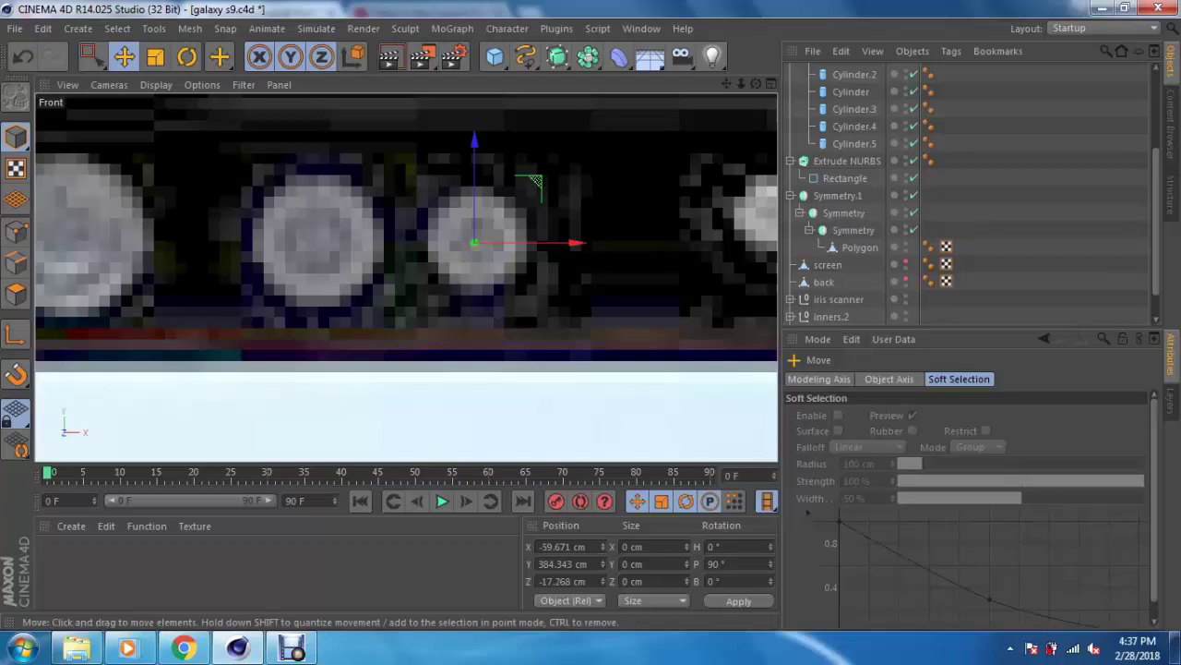
scroll(844, 158, "up", 3)
left_click(914, 123)
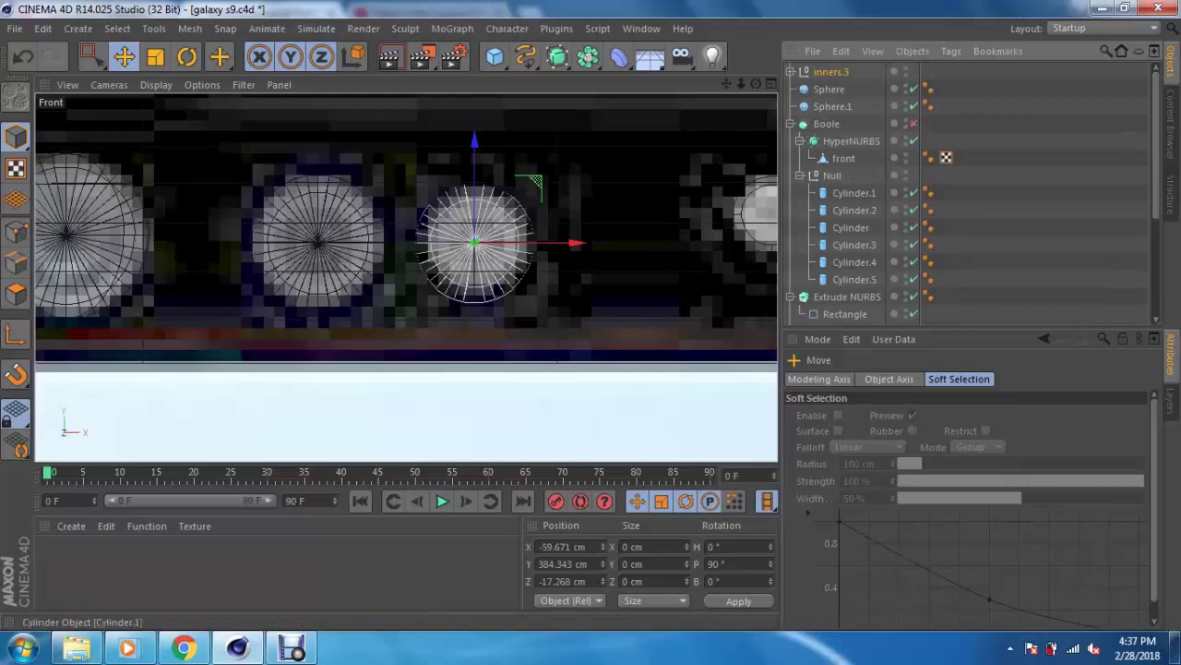
left_click(831, 175)
double_click(834, 175)
type("boole")
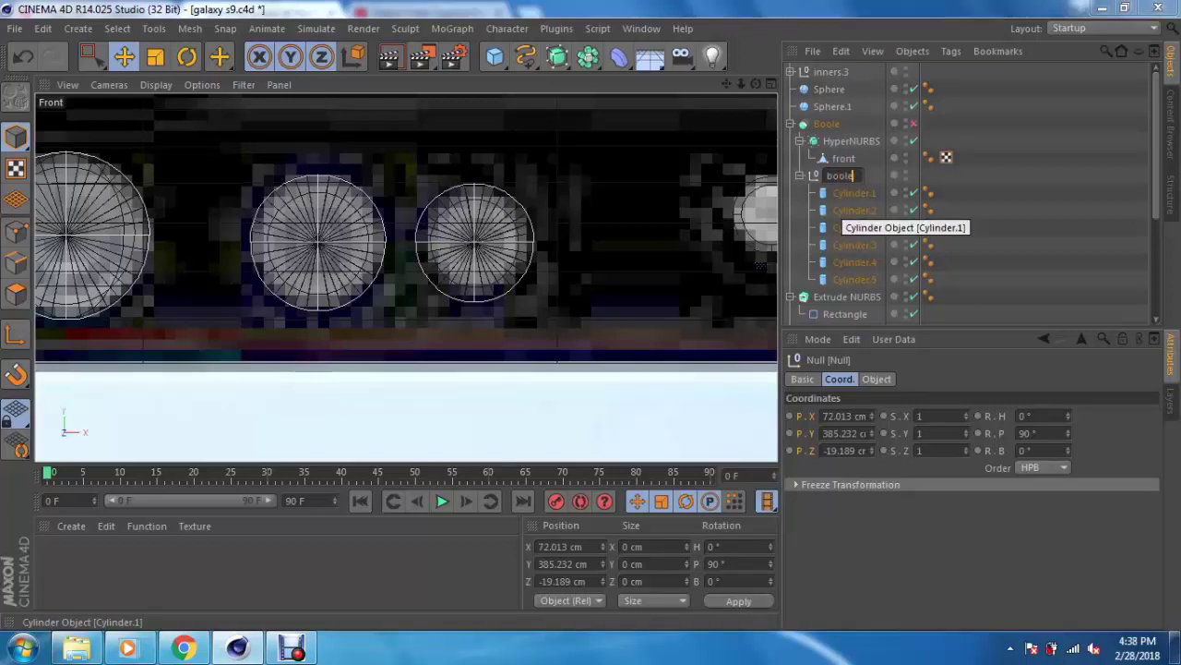
Step: Finish naming the cylinders' Null 'booles', fold it closed, and select the third-hole inners null
type("s")
key("Return")
left_click(800, 176)
scroll(470, 272, "down", 2)
left_click(800, 175)
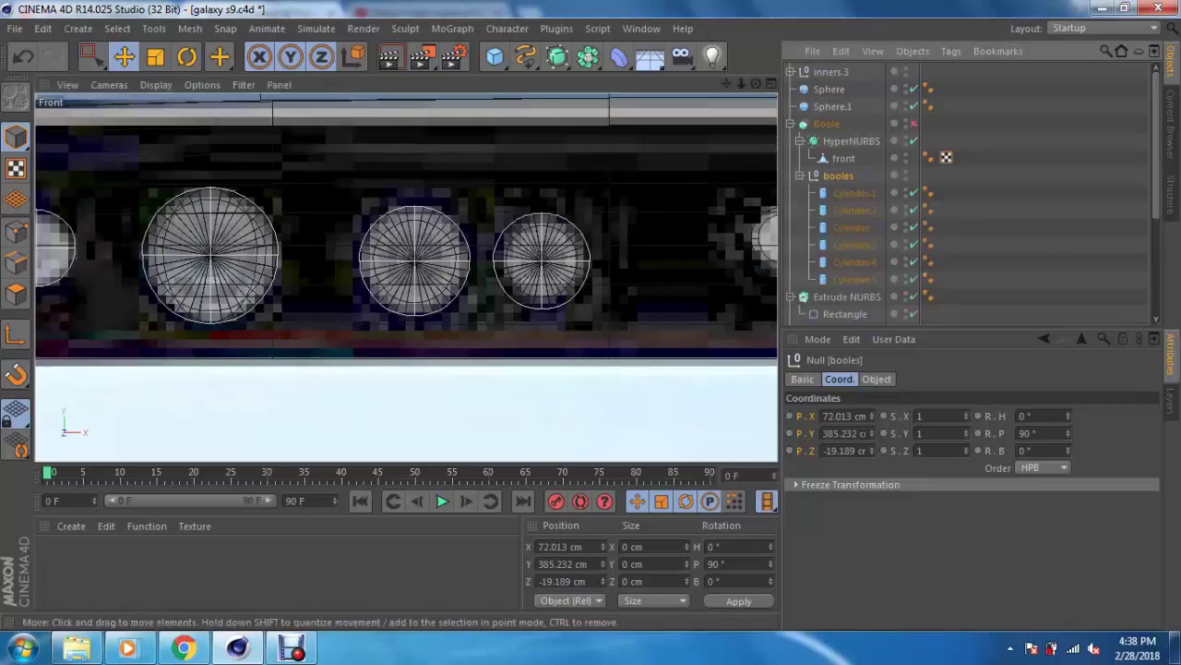
left_click(801, 176)
scroll(849, 254, "down", 3)
middle_click_drag(290, 256, 426, 276, "alt")
left_click(831, 299)
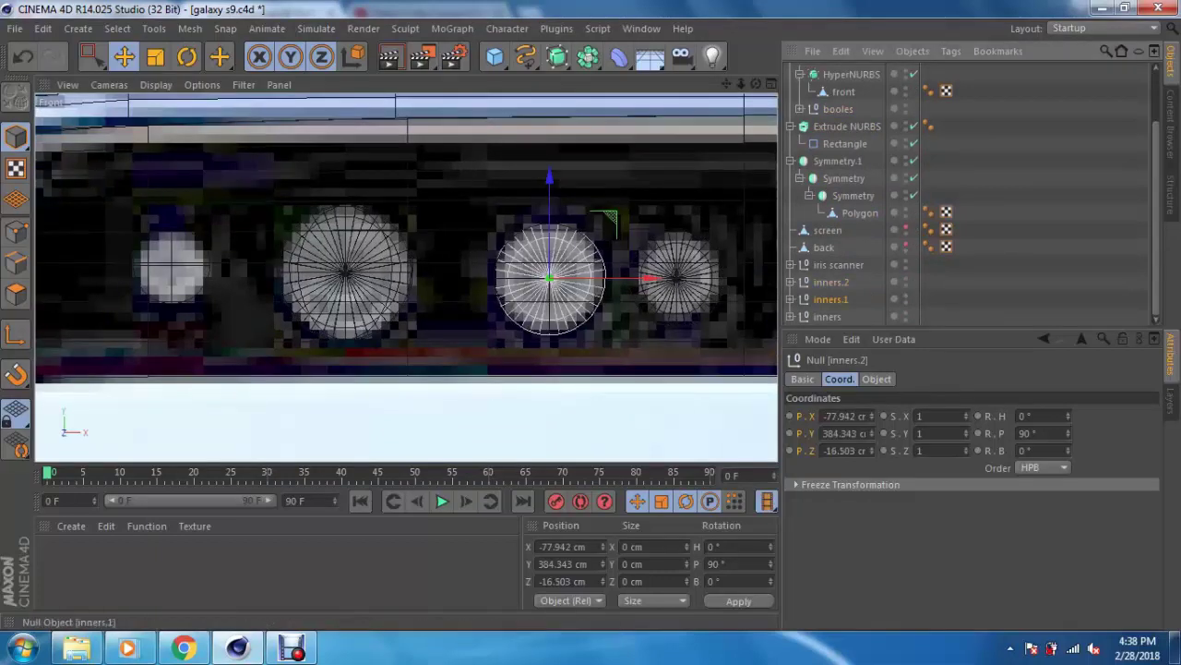
Step: Copy the inners.3 ring onto the leftmost hole and raise it to centre
left_click(676, 277)
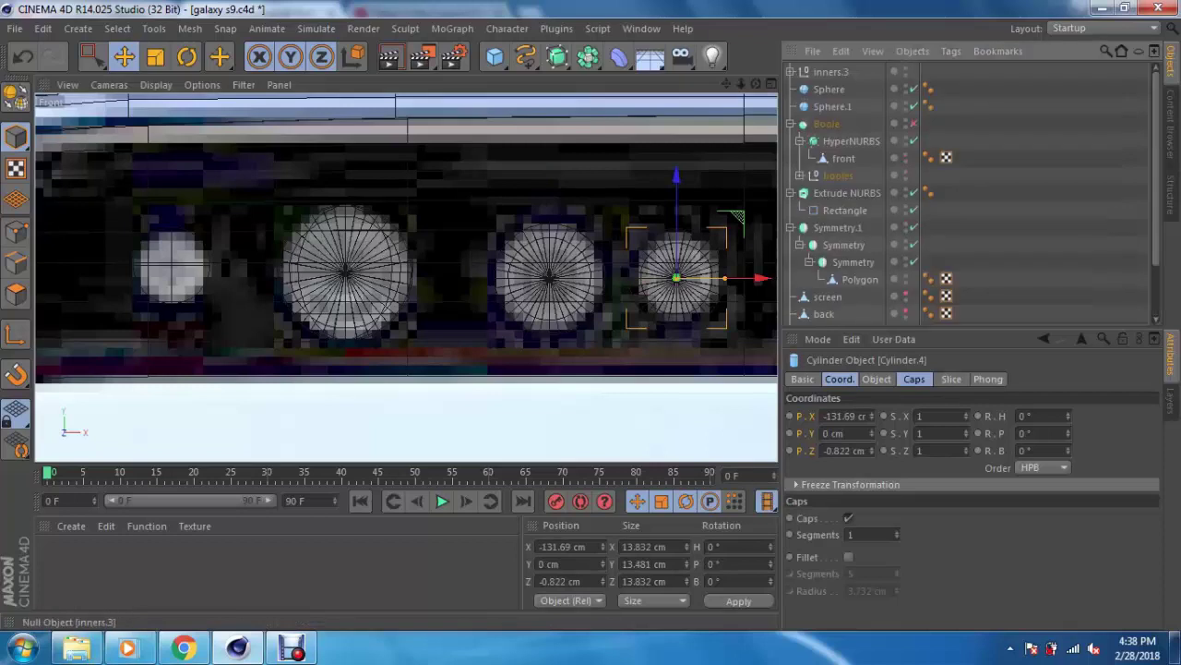
left_click(676, 277)
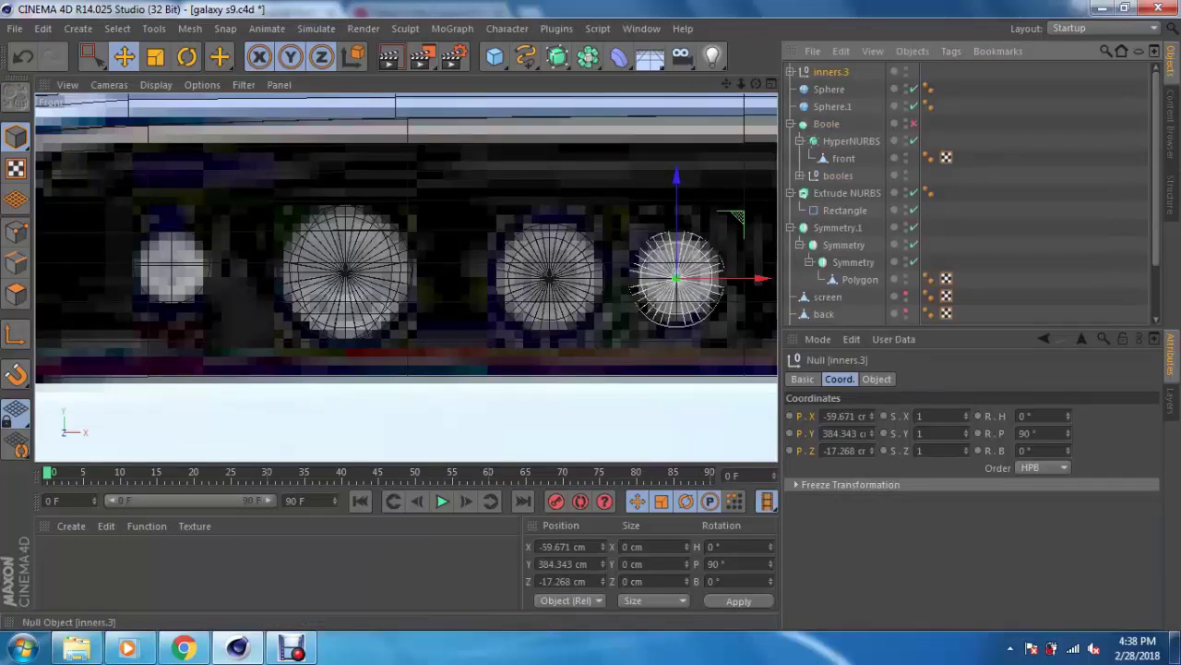
scroll(923, 194, "down", 3)
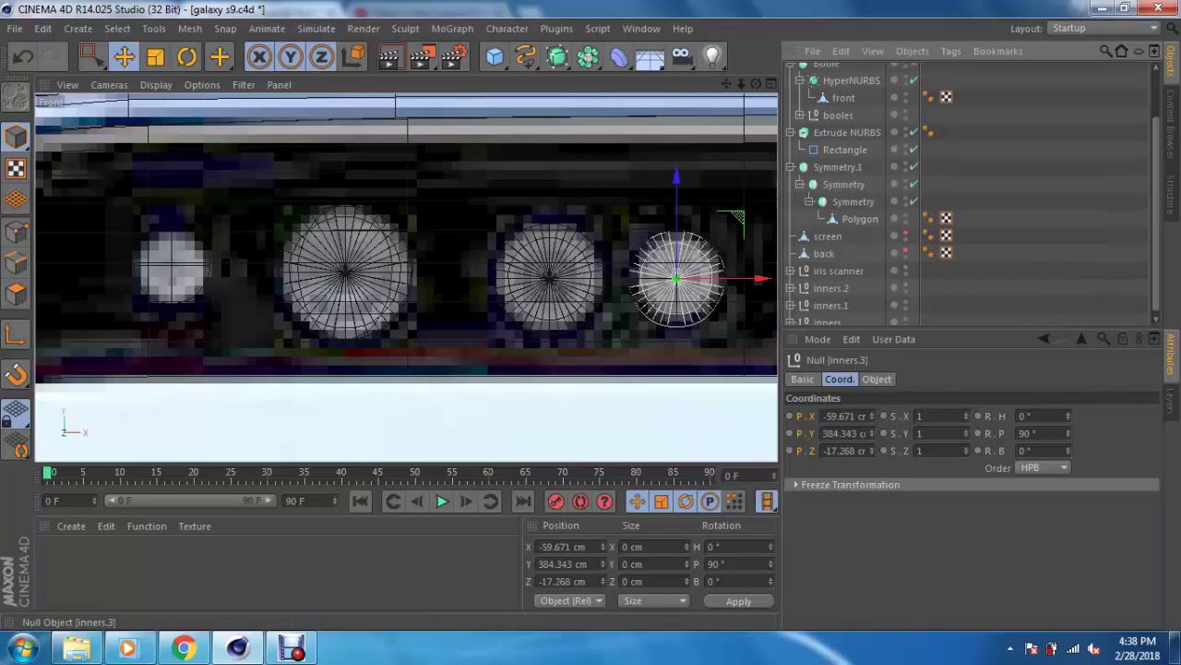
key("ctrl+v")
left_click_drag(763, 277, 286, 276)
scroll(115, 256, "up", 2)
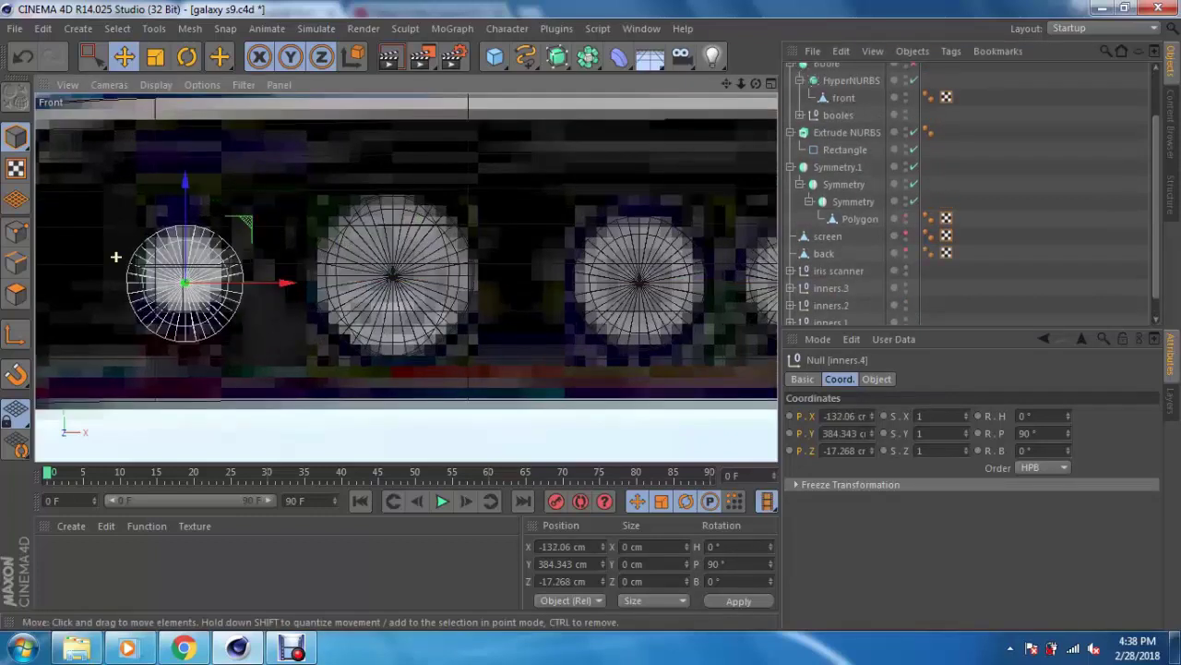
scroll(115, 257, "up", 2)
scroll(116, 256, "up", 2)
left_click_drag(235, 200, 234, 174)
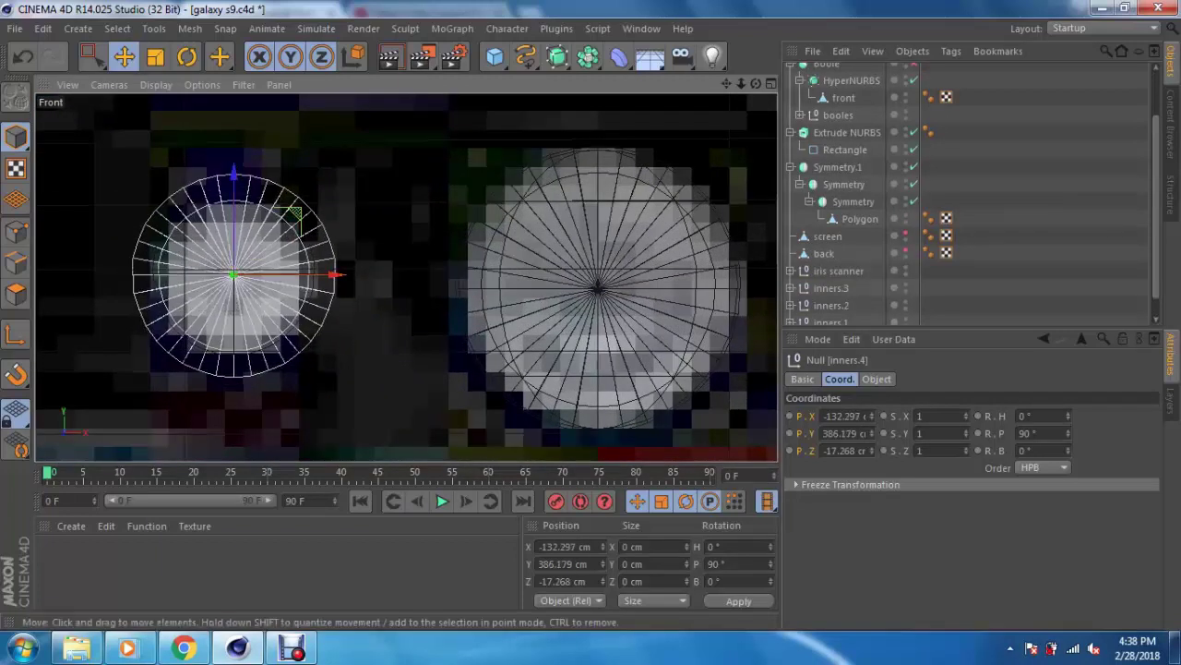
Step: Shrink the copy to about 80% and return to the Perspective view
key("t")
left_click_drag(304, 314, 275, 308)
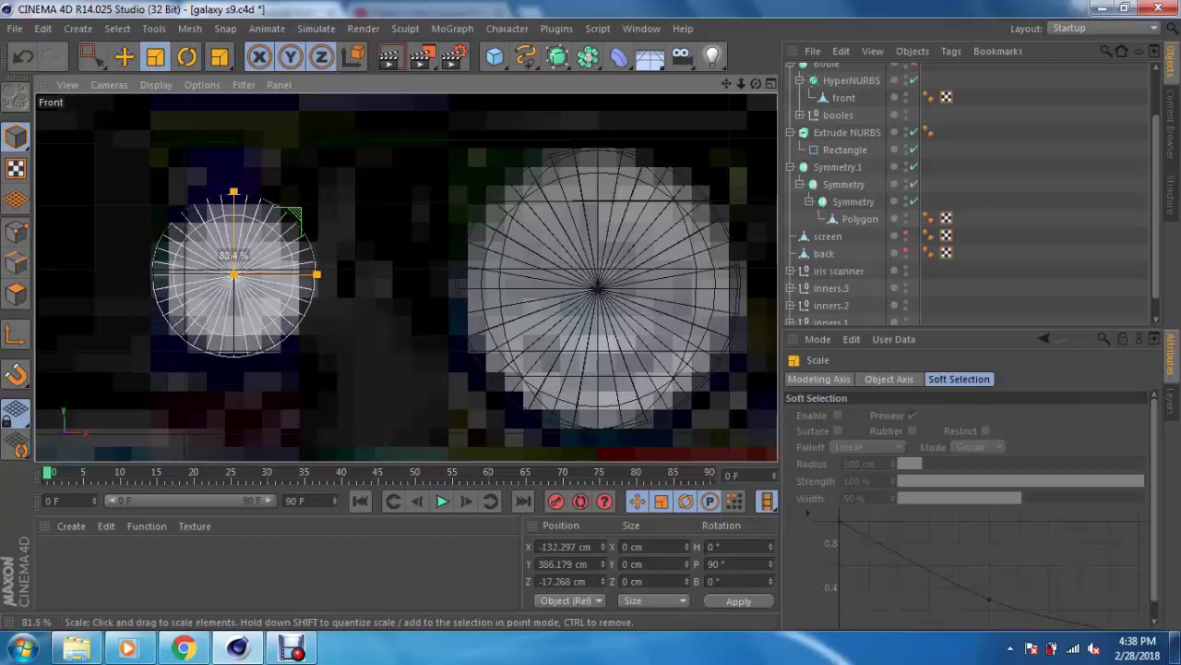
key("e")
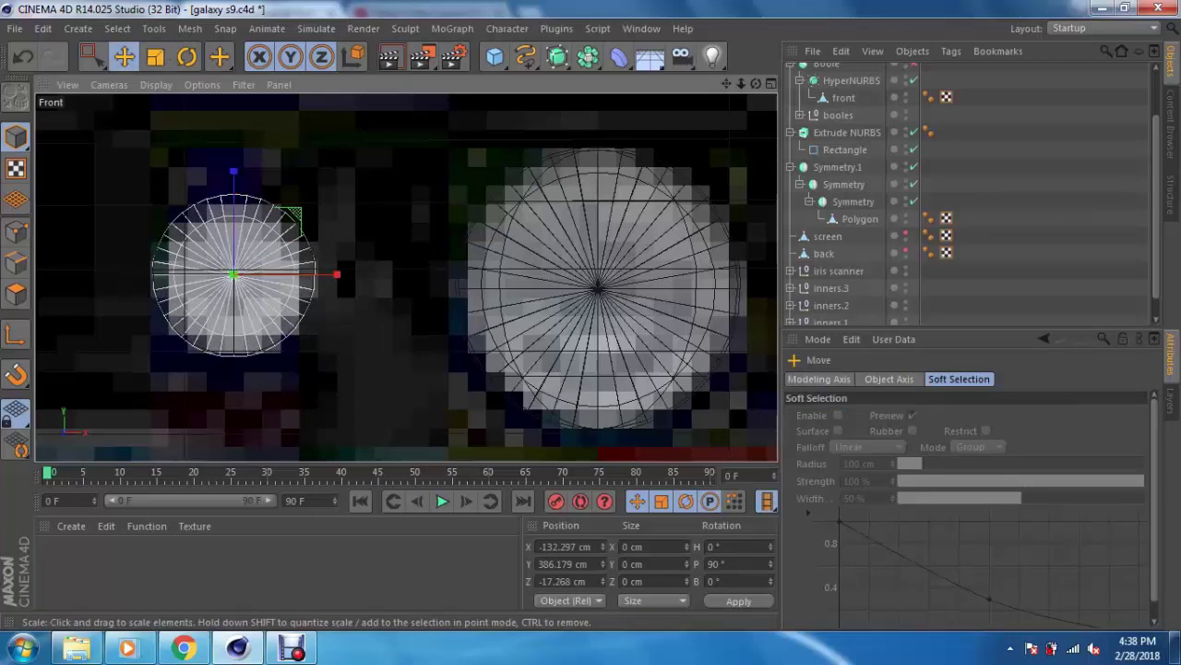
key("F5")
key("F1")
mouse_move(406, 277)
left_mouse_down("alt")
mouse_move(480, 277)
mouse_move(336, 297)
mouse_move(376, 319)
mouse_move(409, 231)
mouse_move(409, 274)
left_mouse_up("alt")
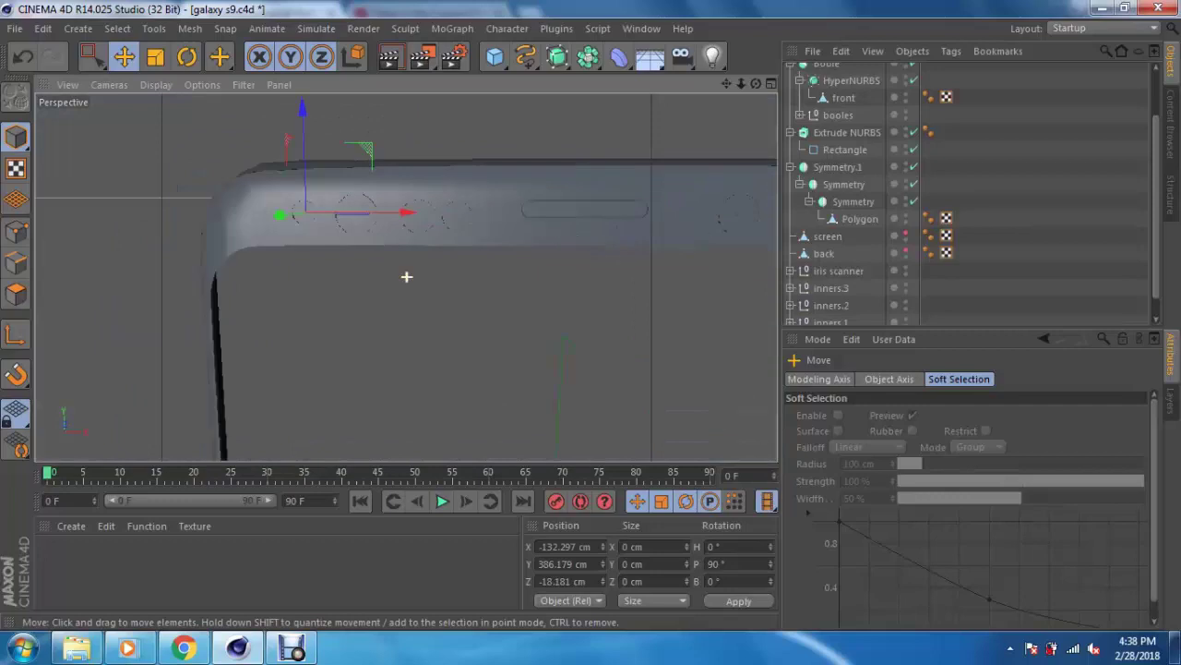
Step: Rename the Extrude NURBS object to 'front speaker' and collapse its hierarchy
scroll(406, 276, "down", 3)
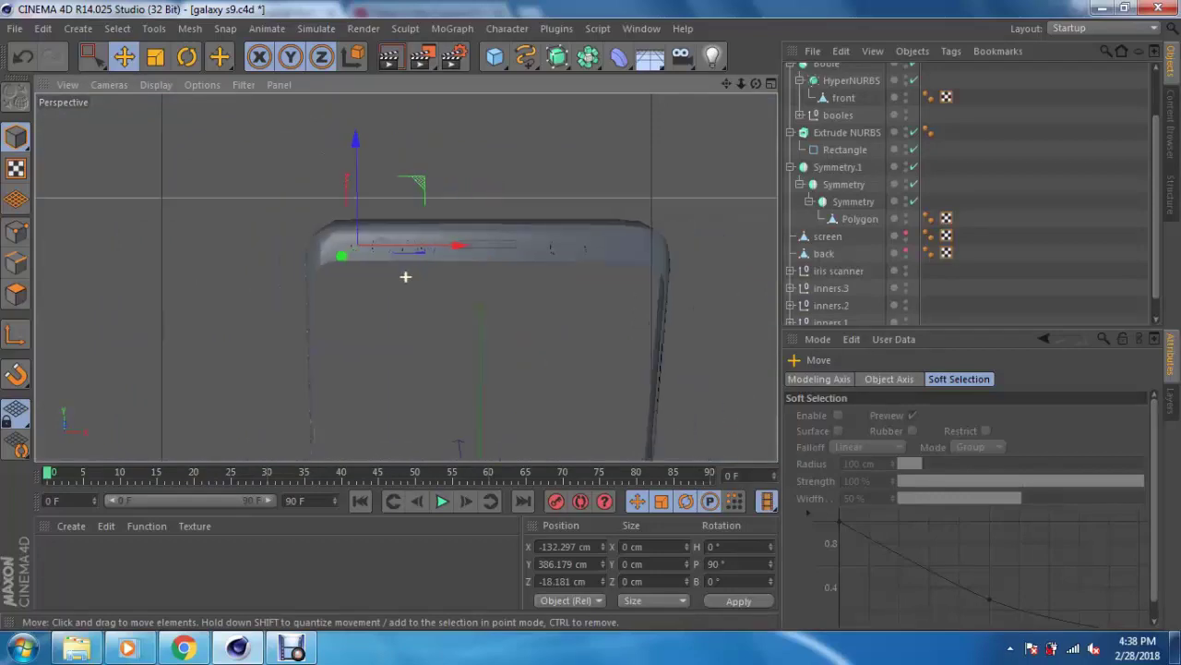
scroll(407, 276, "up", 3)
scroll(406, 276, "down", 3)
scroll(405, 276, "down", 3)
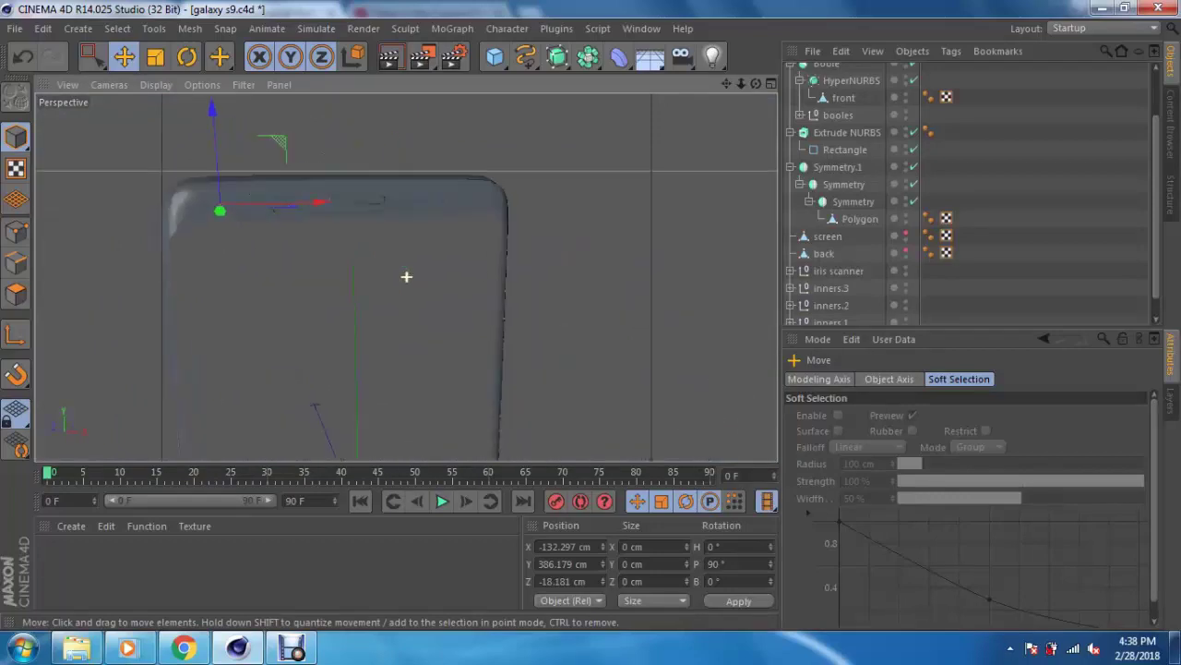
scroll(405, 276, "down", 2)
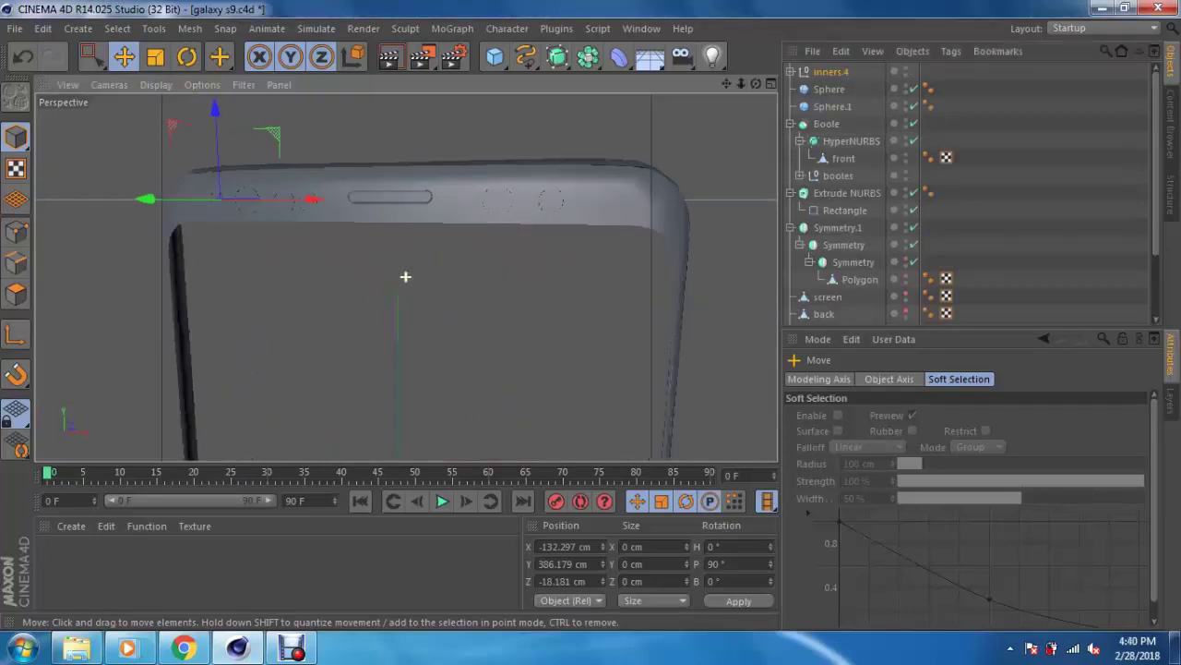
scroll(830, 281, "down", 3)
left_click(828, 213)
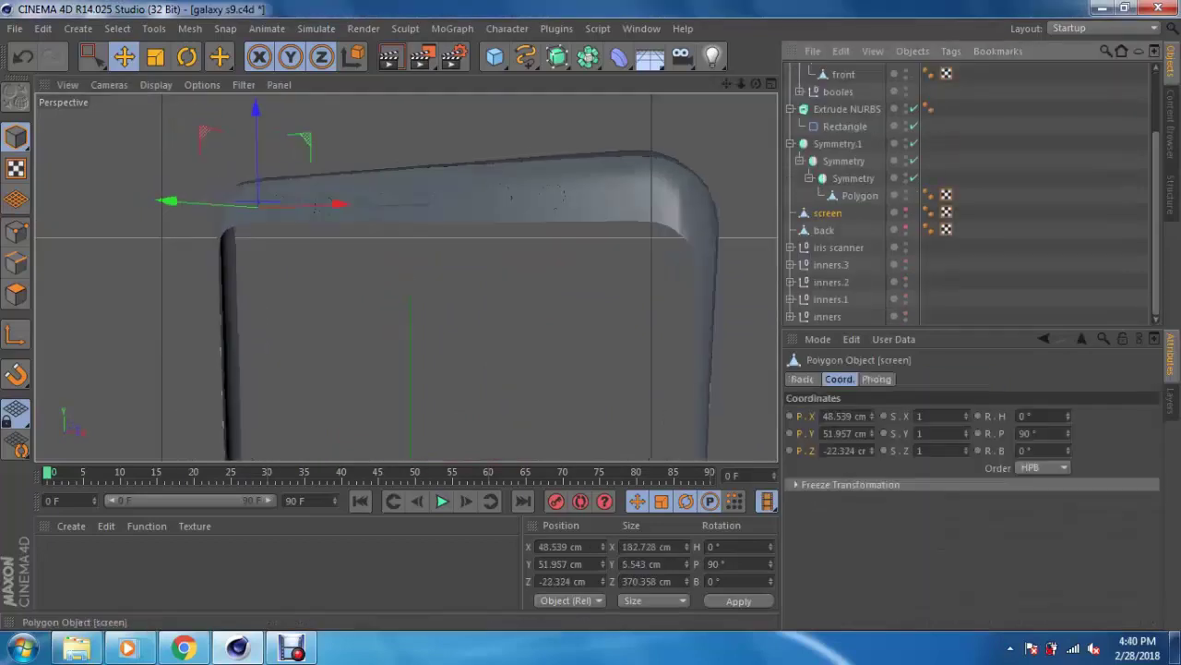
scroll(828, 212, "up", 3)
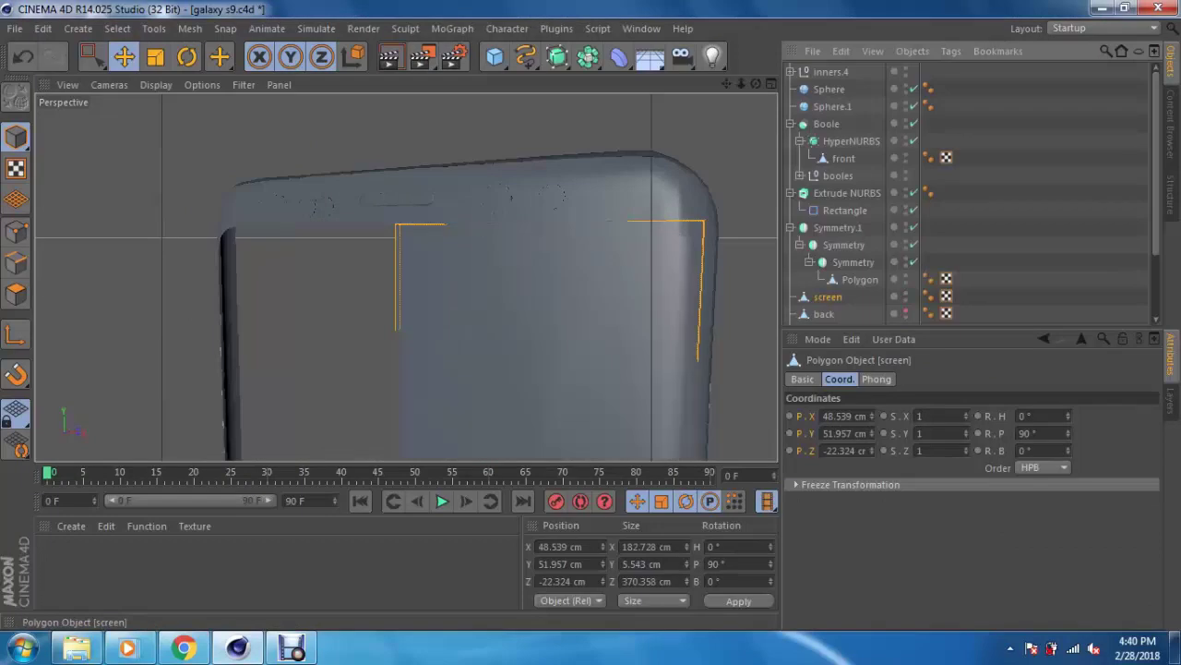
left_click(838, 227)
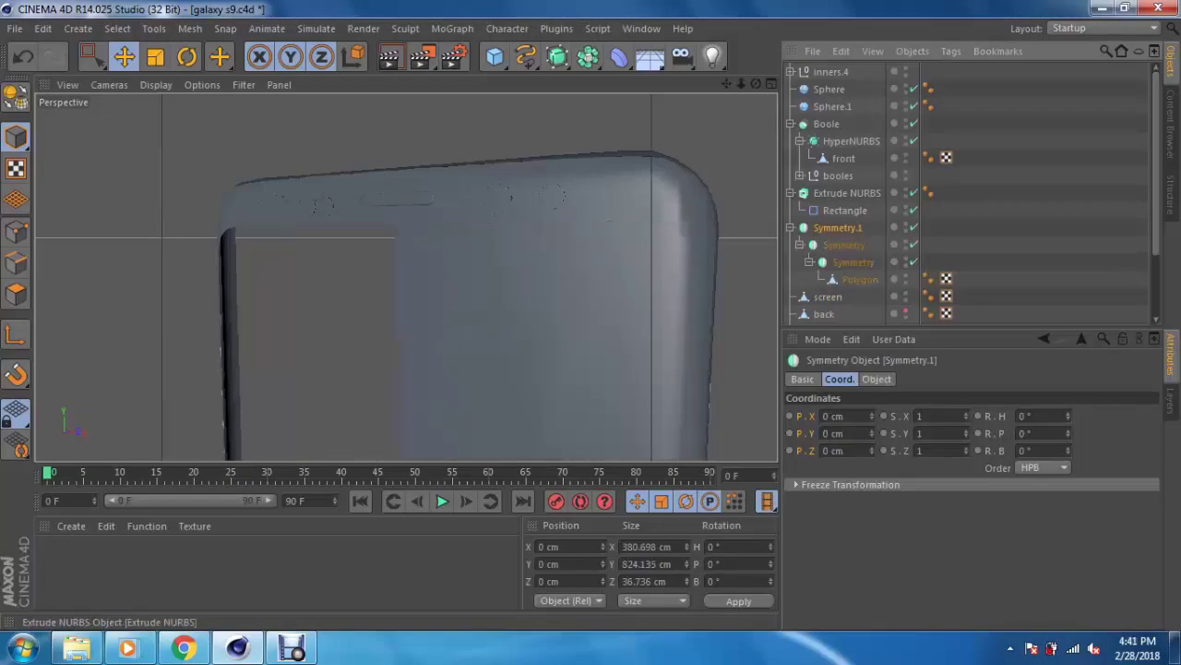
left_click(847, 192)
double_click(847, 193)
type("fron")
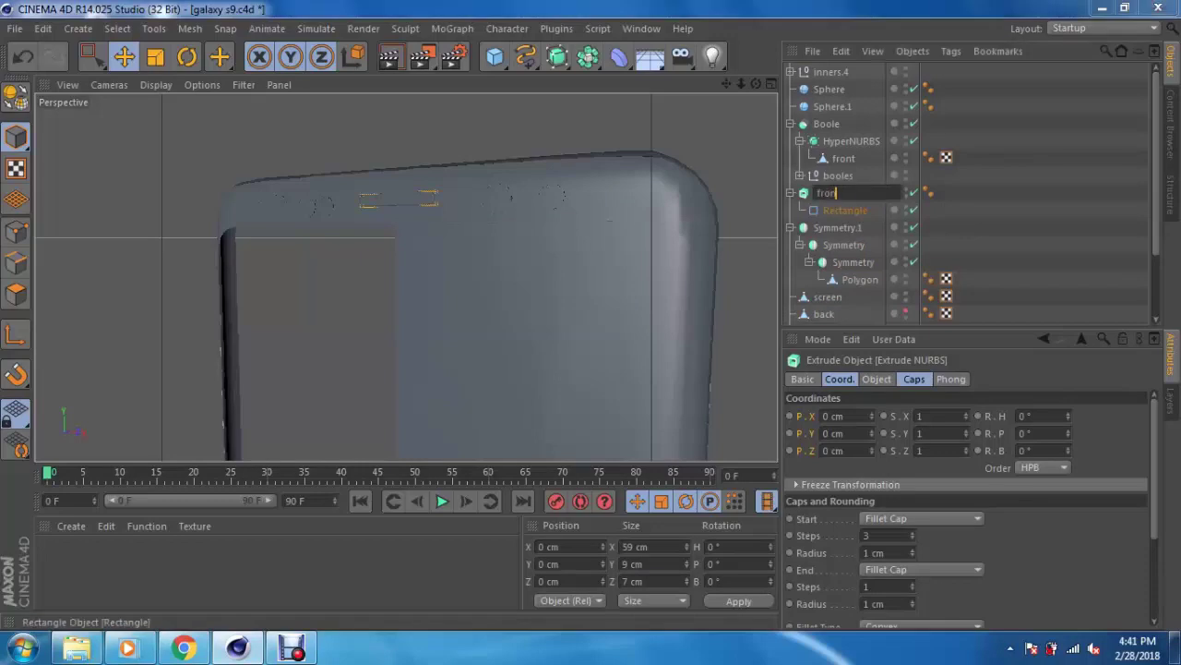
type("r")
key("Return")
left_click(790, 193)
Step: Rename the Boole object to 'front body'
left_click(790, 123)
double_click(828, 124)
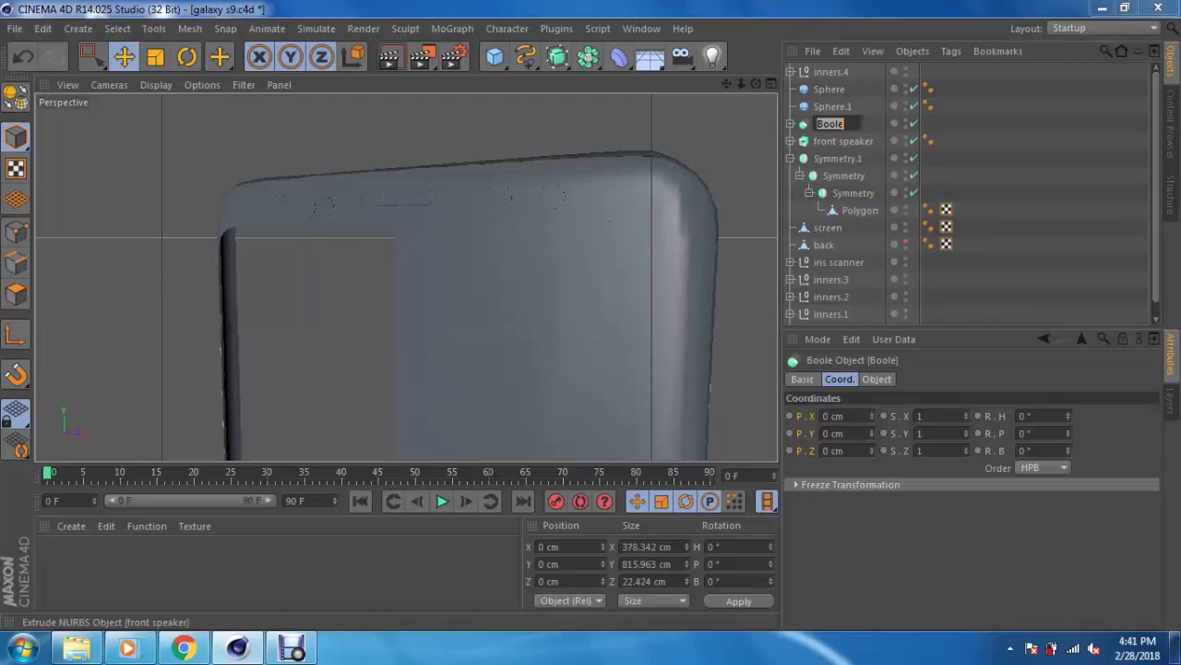
type("fr")
key("Return")
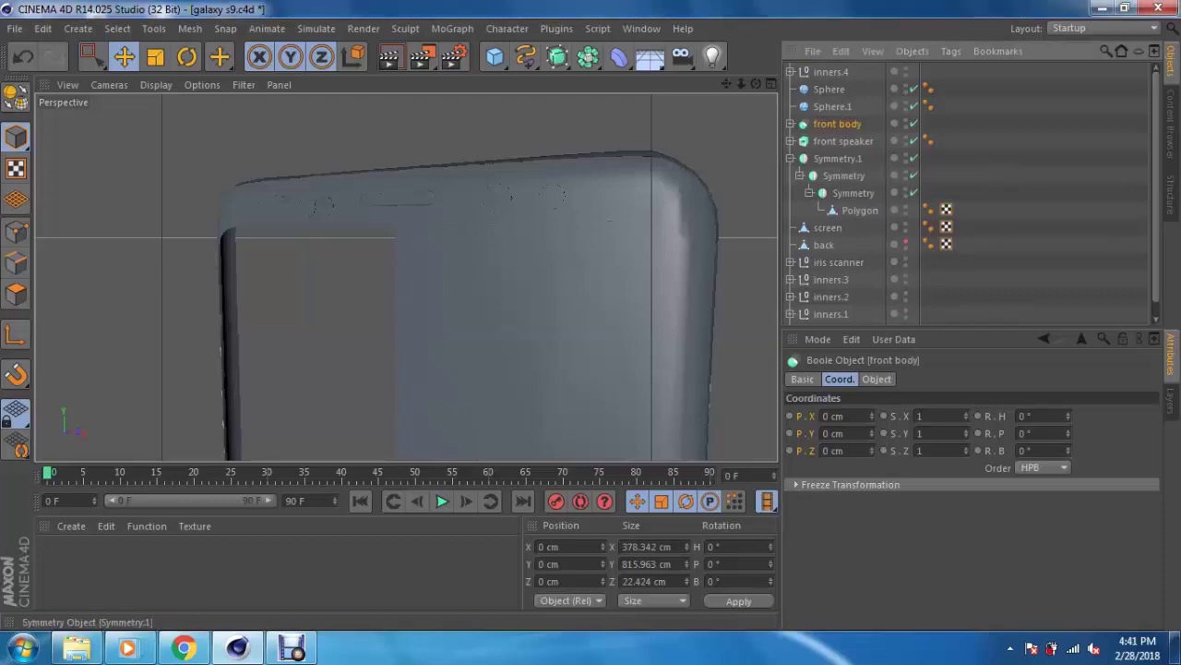
Step: Group Sphere and Sphere.1 into a null named 'camera spheres', then select Symmetry.1
left_click(831, 106)
left_click(829, 88, "ctrl")
key("alt+g")
type("sphere")
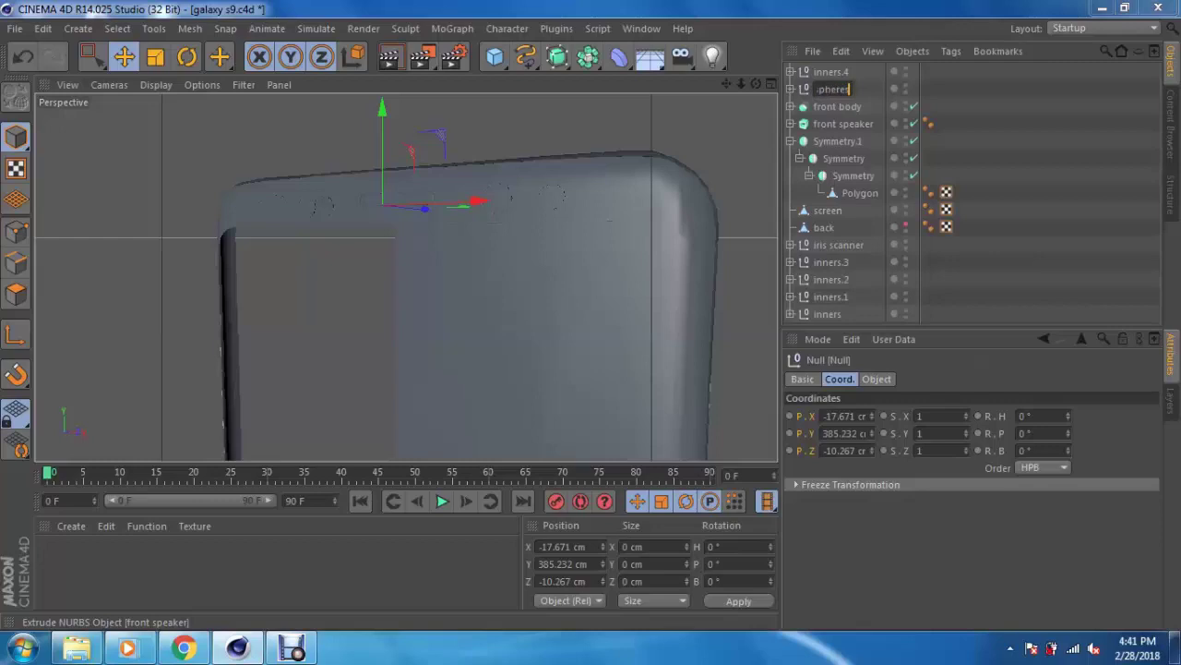
key("Return")
left_click(823, 227)
left_click(828, 211)
left_click(837, 141)
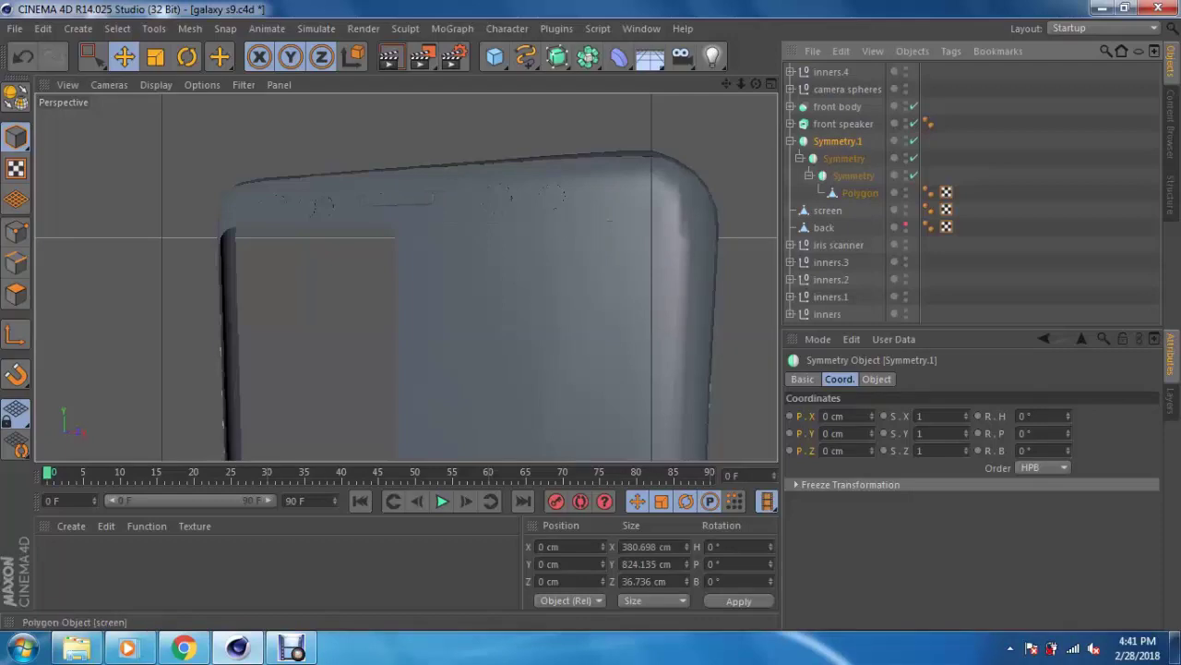
Step: Duplicate the Symmetry.1 hierarchy, removing the copied polygon and the extra inner Symmetry
key("ctrl+z")
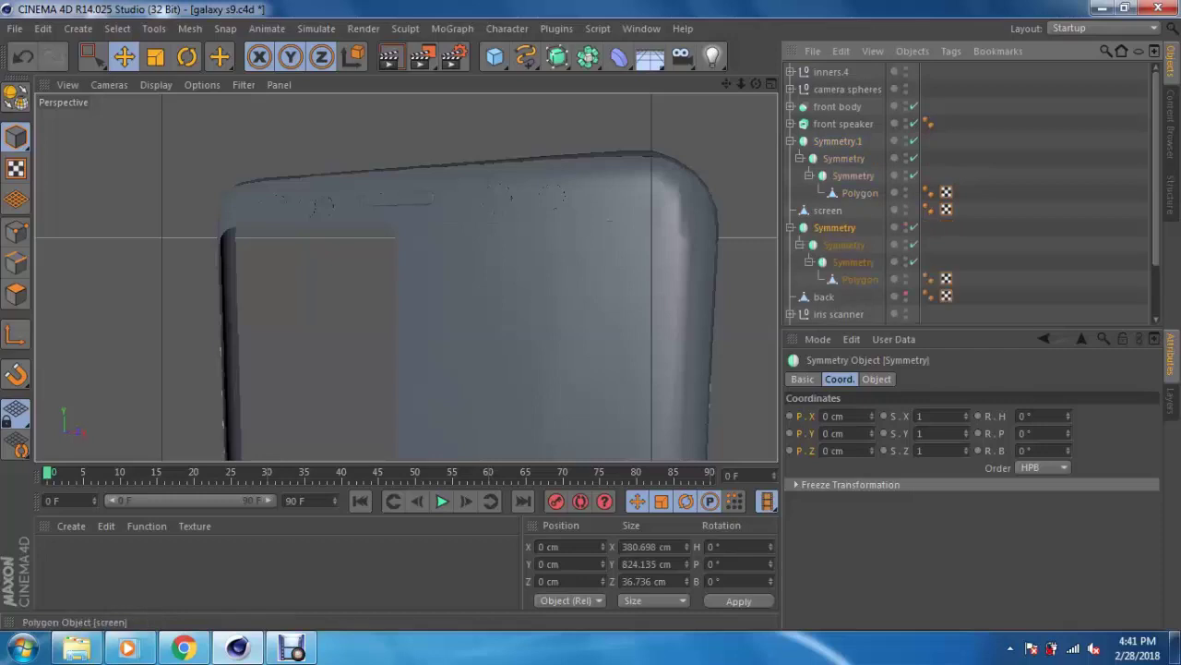
left_click(791, 141)
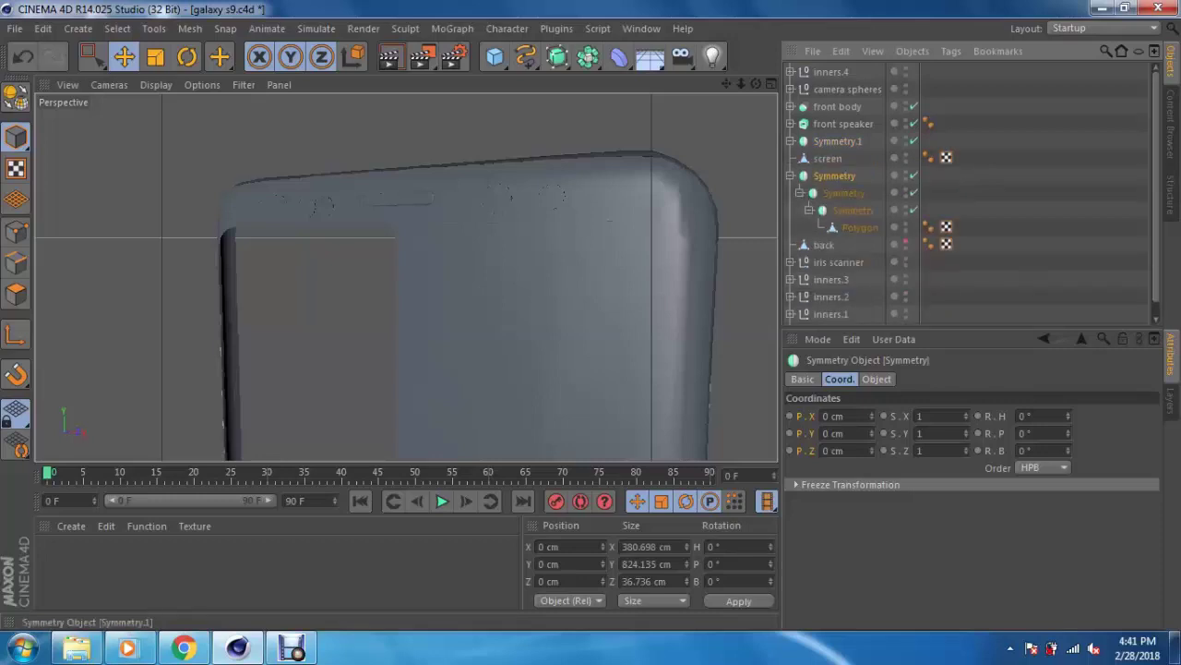
key("ctrl+z")
key("ctrl+z")
key("ctrl+z")
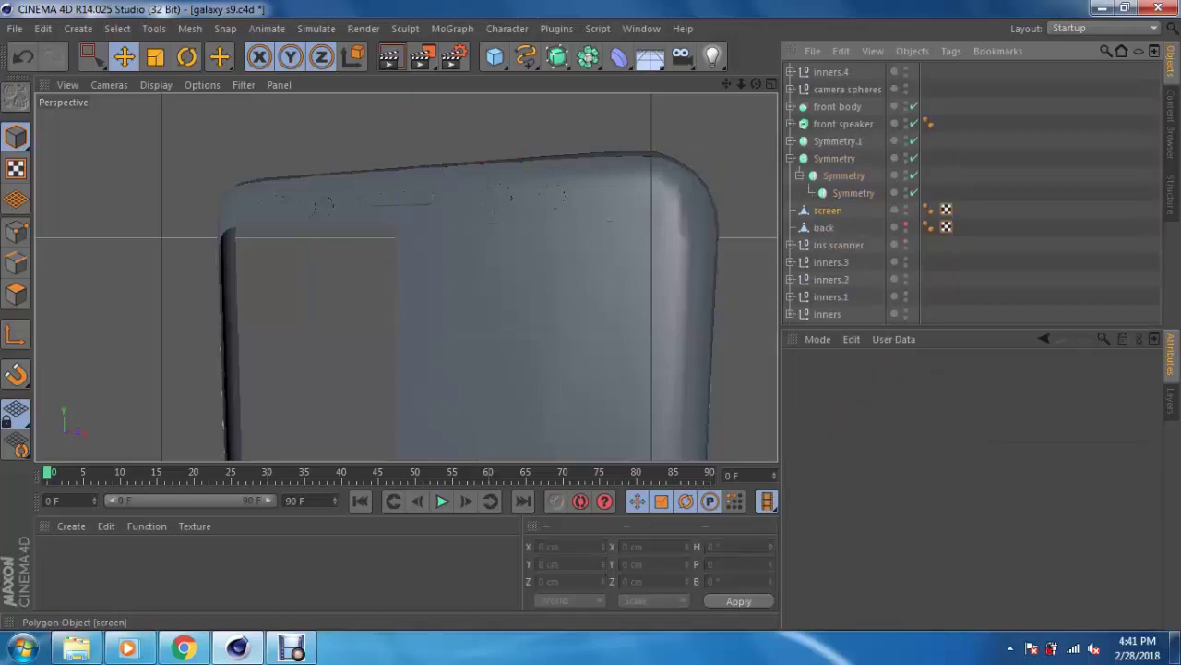
key("ctrl+z")
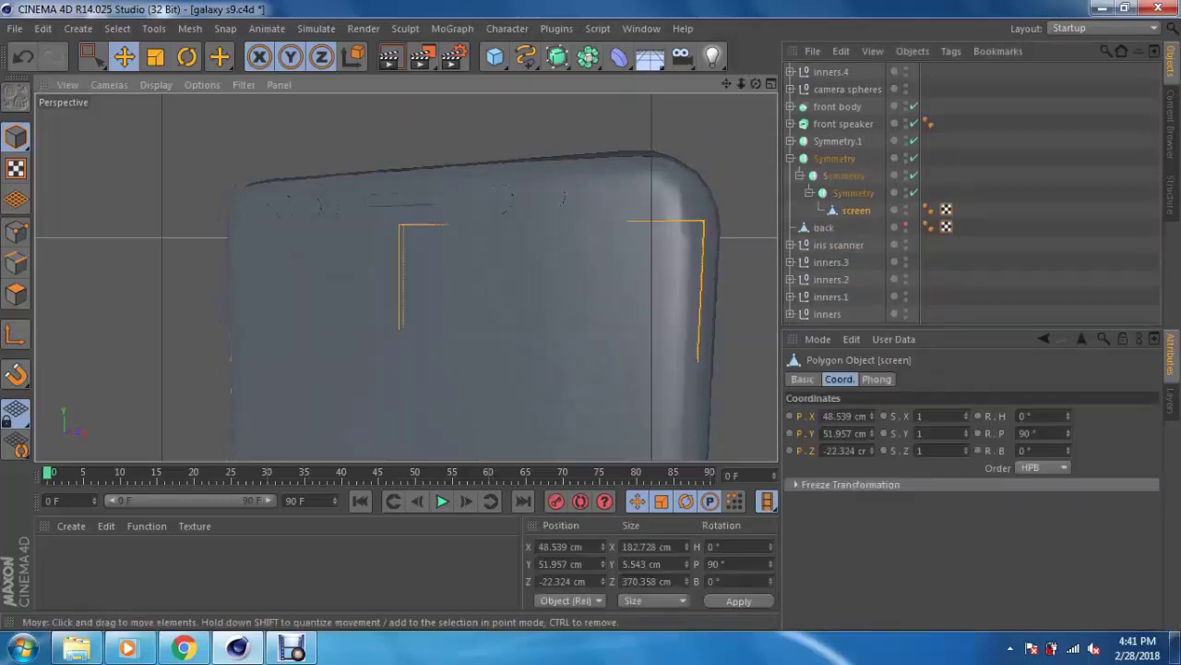
left_click_drag(417, 291, 444, 292, "alt")
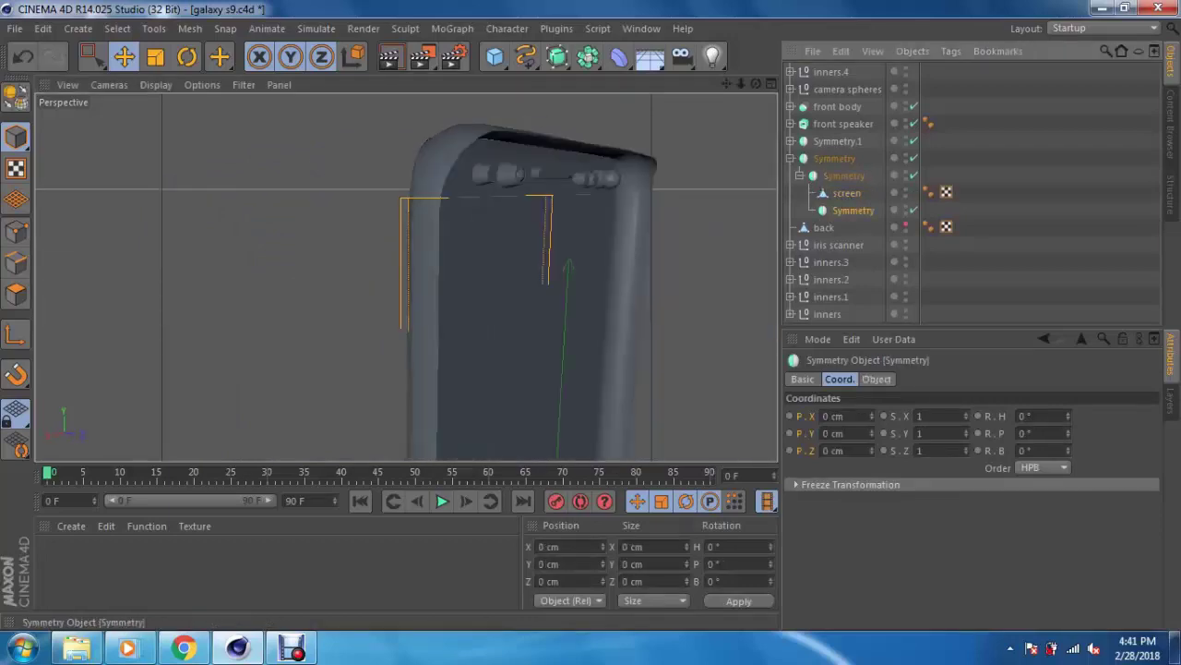
key("Delete")
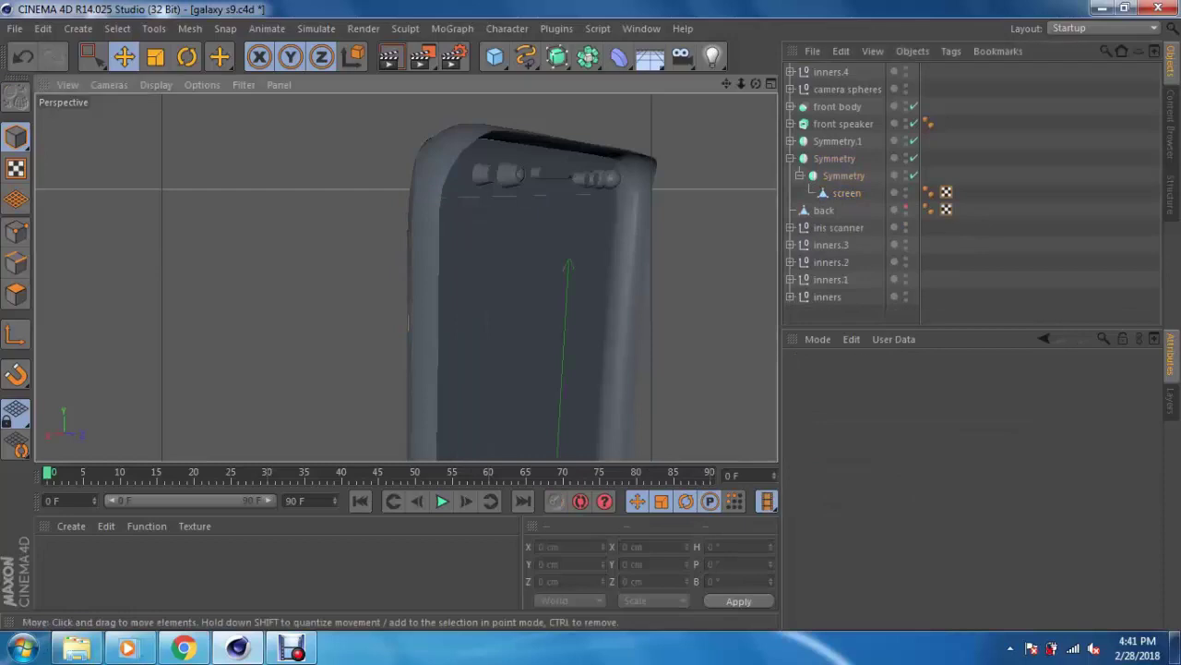
Step: Frame the phone with the screen selected and add a new HyperNURBS object
left_click_drag(406, 276, 480, 277, "alt")
mouse_move(554, 314)
left_mouse_down("alt")
mouse_move(454, 316)
mouse_move(405, 158)
left_mouse_up("alt")
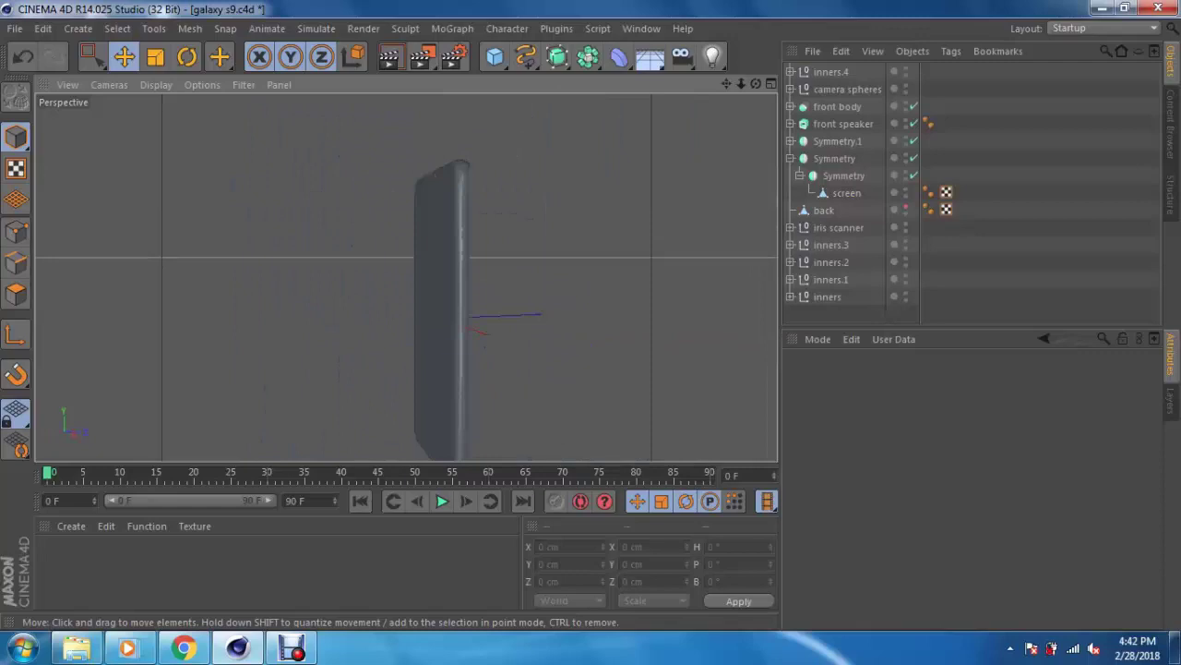
scroll(404, 158, "up", 3)
scroll(434, 212, "up", 2)
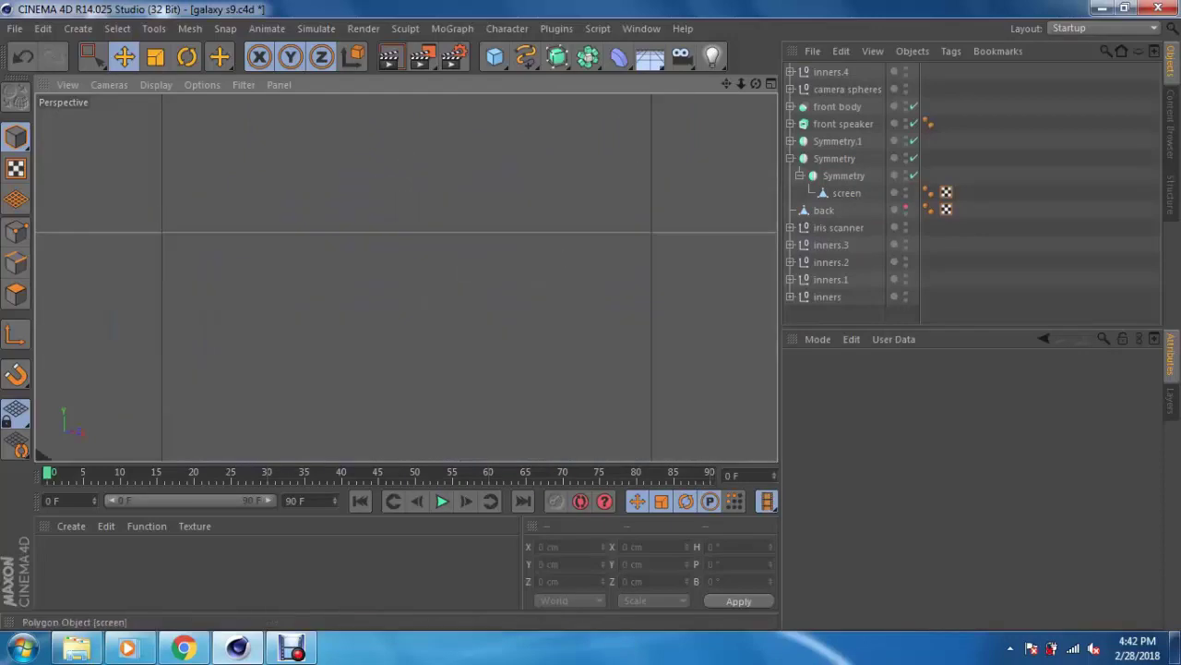
left_click(846, 193)
key("o")
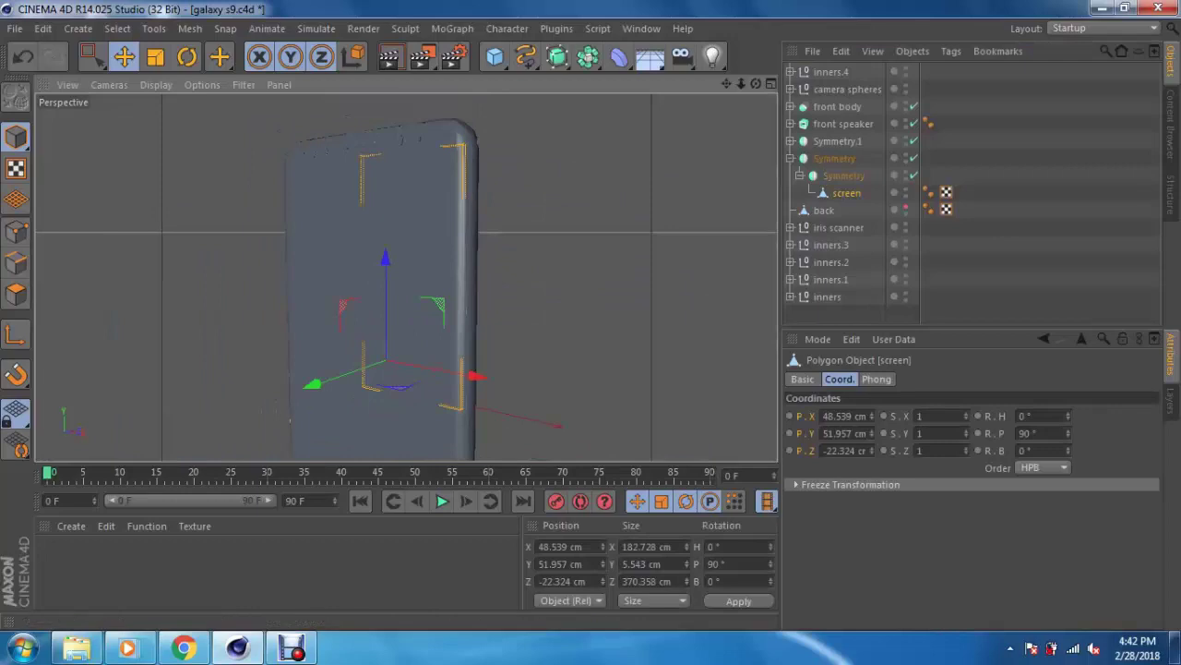
left_click(557, 57)
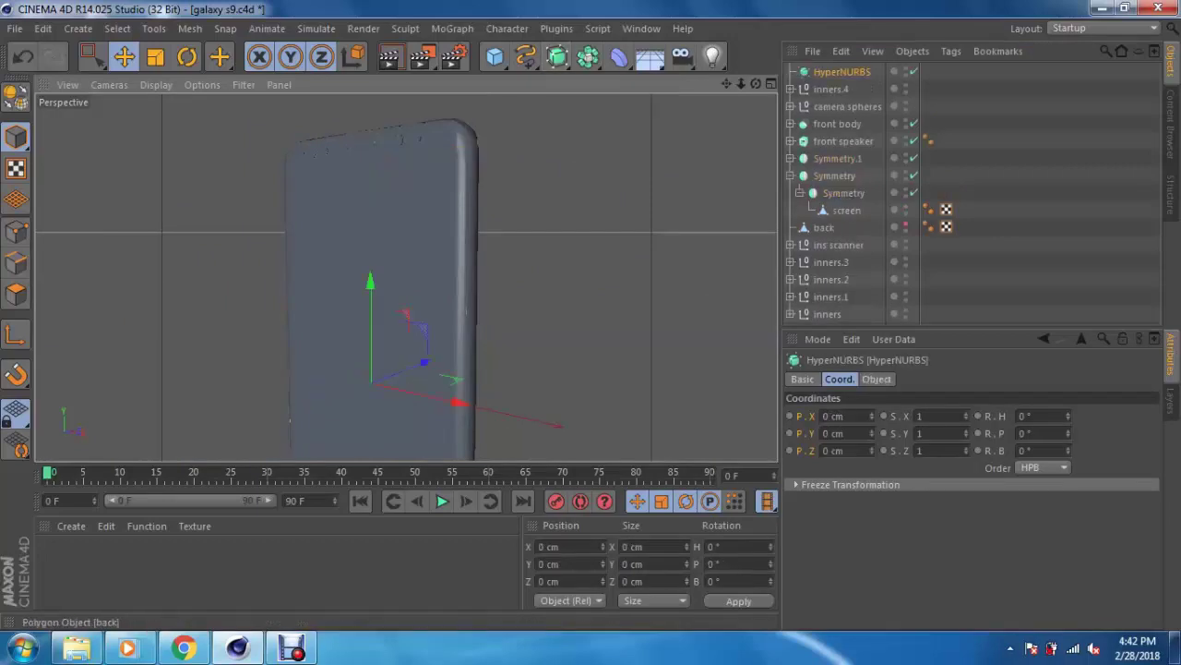
left_click_drag(834, 176, 842, 72)
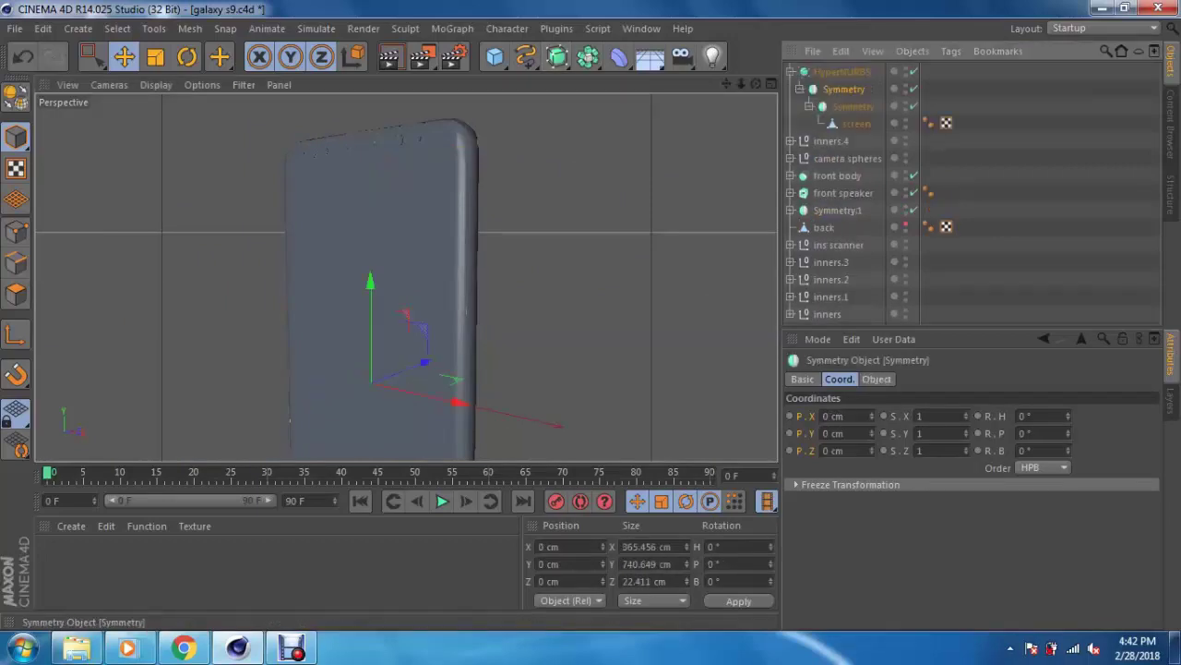
left_click_drag(406, 277, 517, 240, "alt")
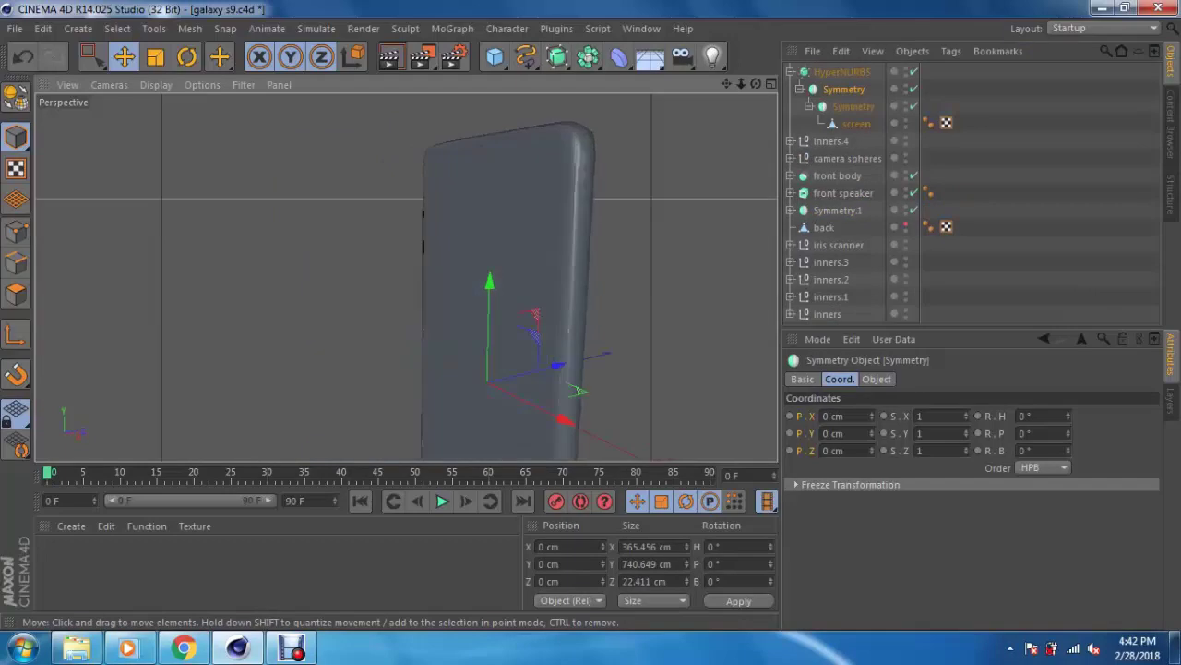
left_click_drag(480, 277, 425, 273, "alt")
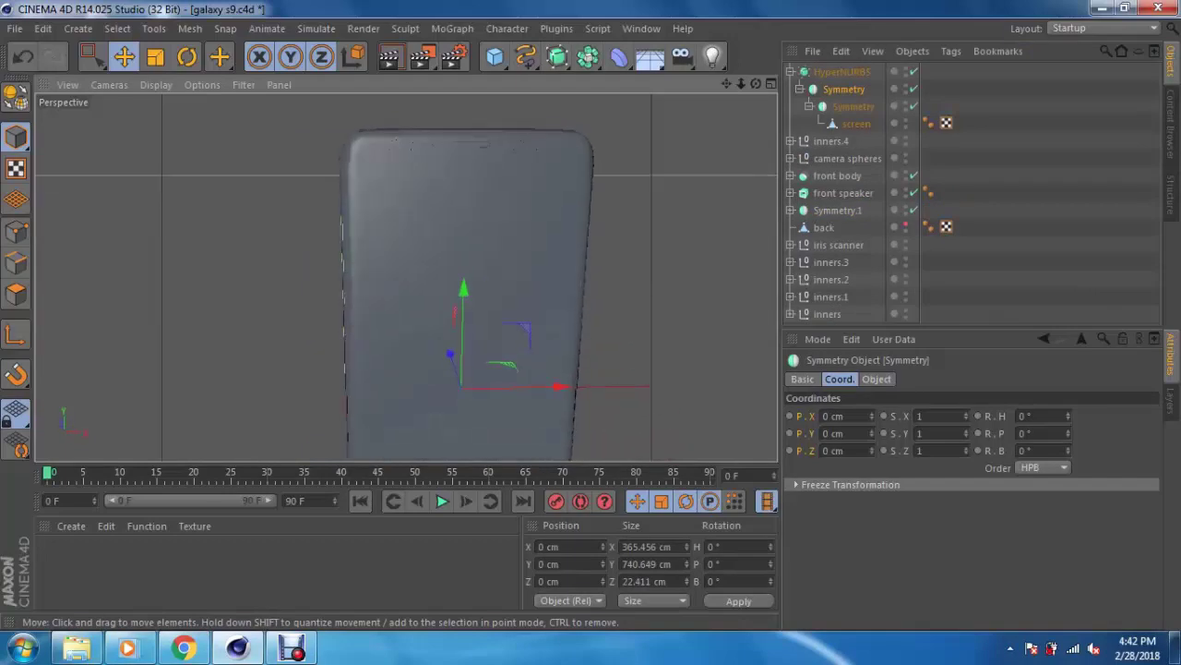
double_click(841, 72)
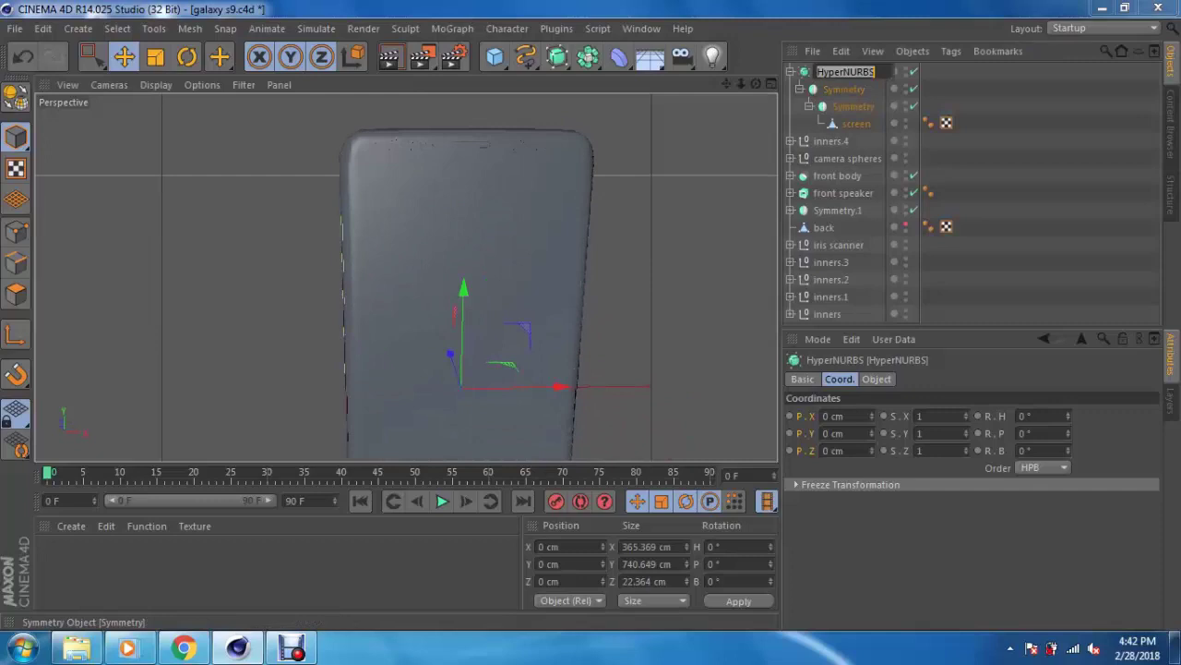
type("screen hypernurb")
key("Return")
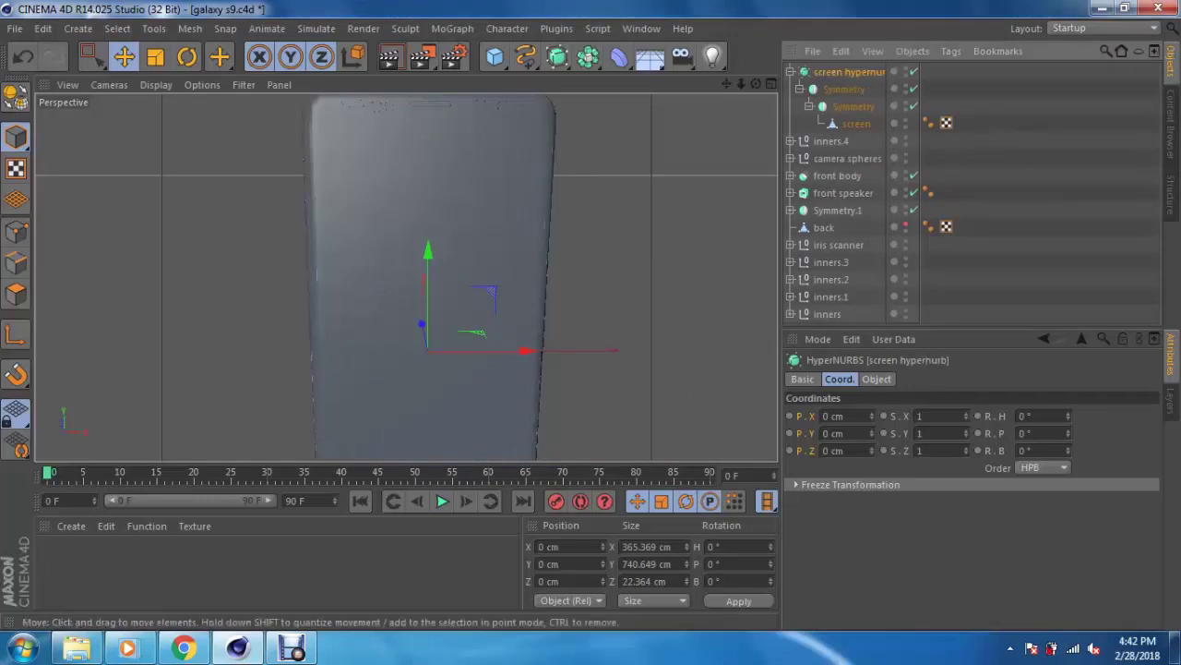
left_click_drag(425, 277, 512, 270, "alt")
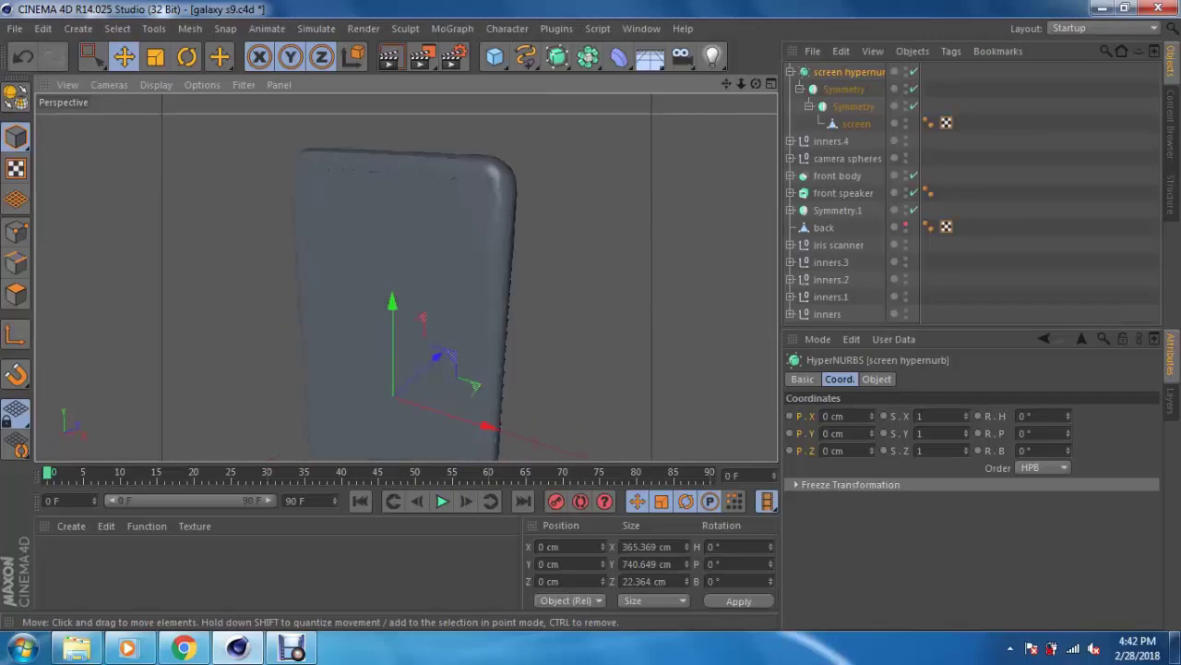
double_click(847, 71)
type("front screen")
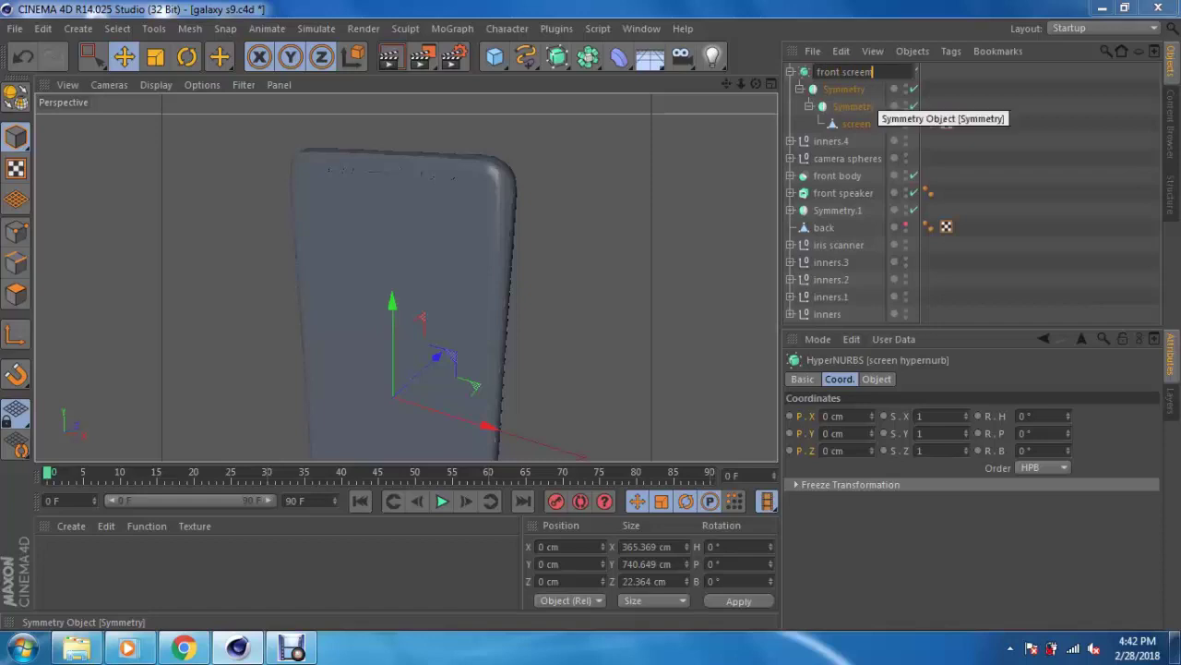
key("Return")
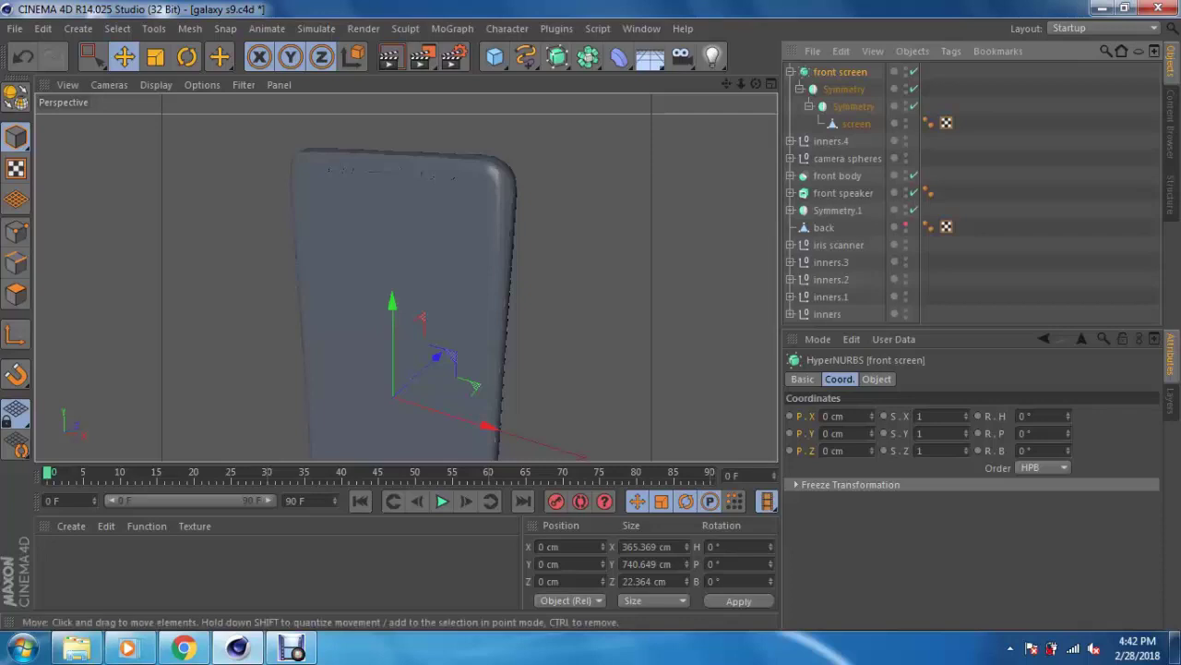
left_click_drag(406, 277, 443, 277, "alt")
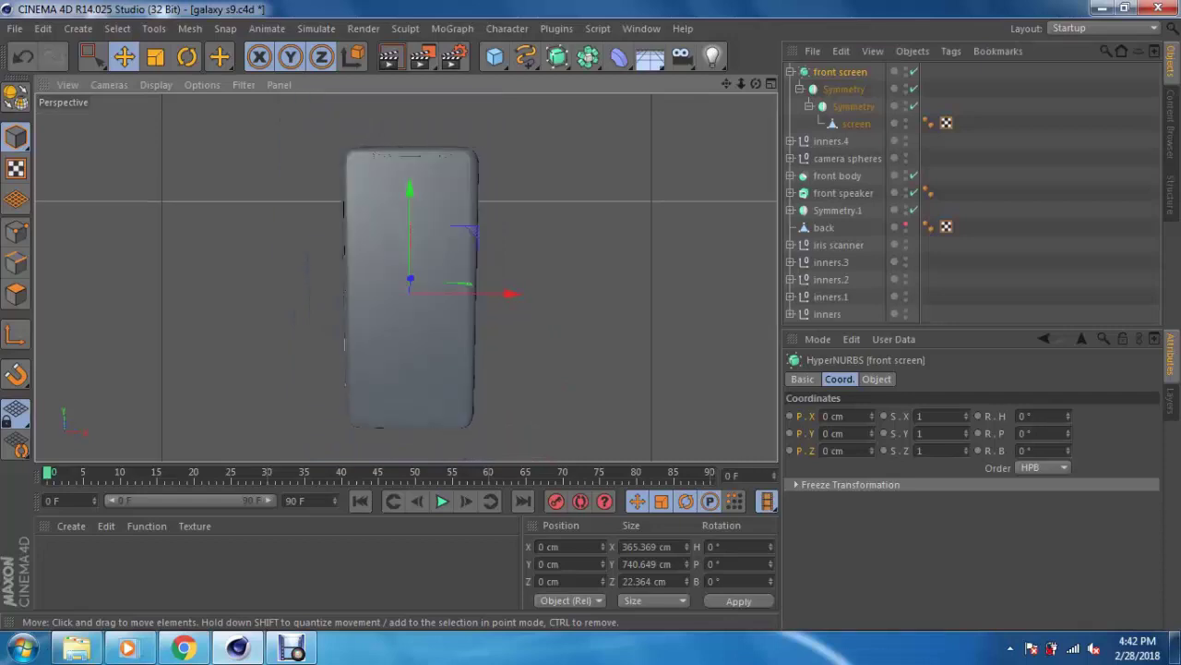
left_click_drag(434, 314, 397, 314, "alt")
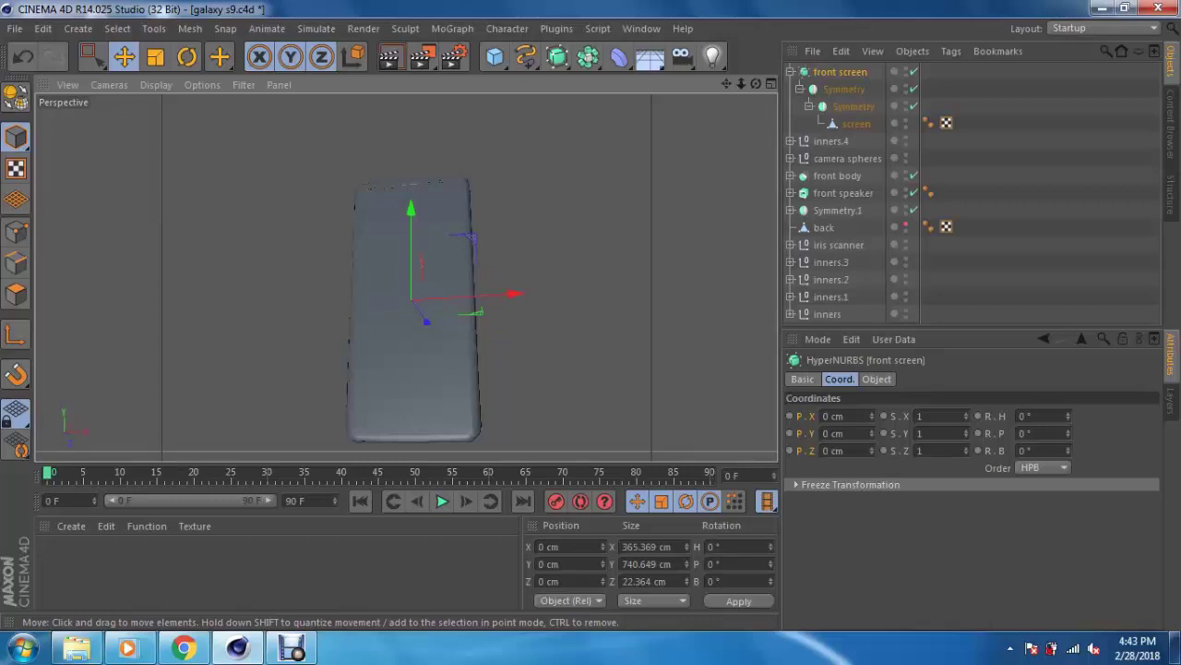
left_click_drag(411, 406, 431, 426, "alt")
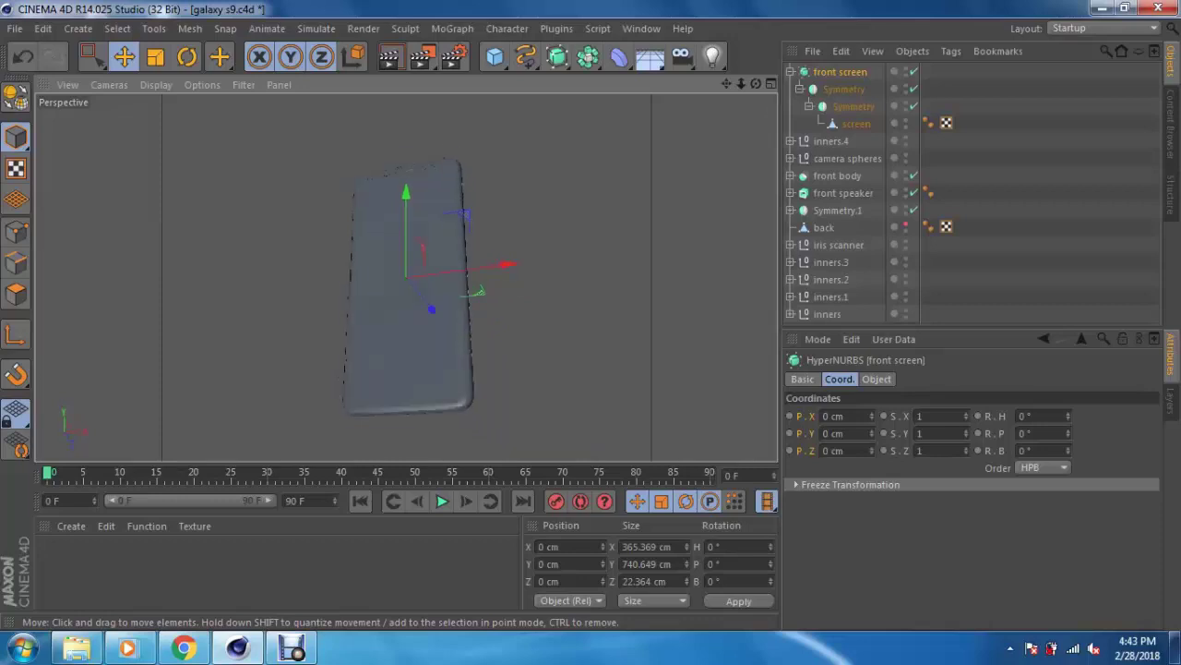
scroll(431, 426, "up", 2)
scroll(431, 427, "up", 2)
mouse_move(431, 426)
left_mouse_down("alt")
mouse_move(517, 429)
mouse_move(498, 426)
mouse_move(405, 275)
left_mouse_up("alt")
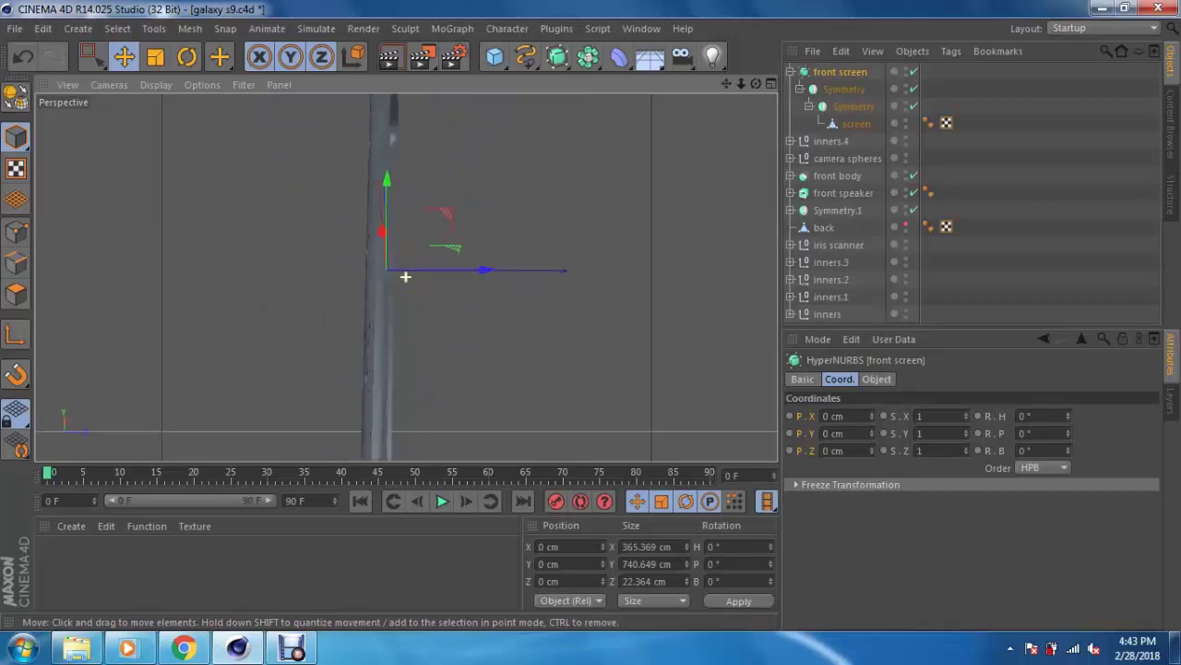
Step: In the maximized Front view, switch off front screen and front body, then zoom out
key("F5")
key("F4")
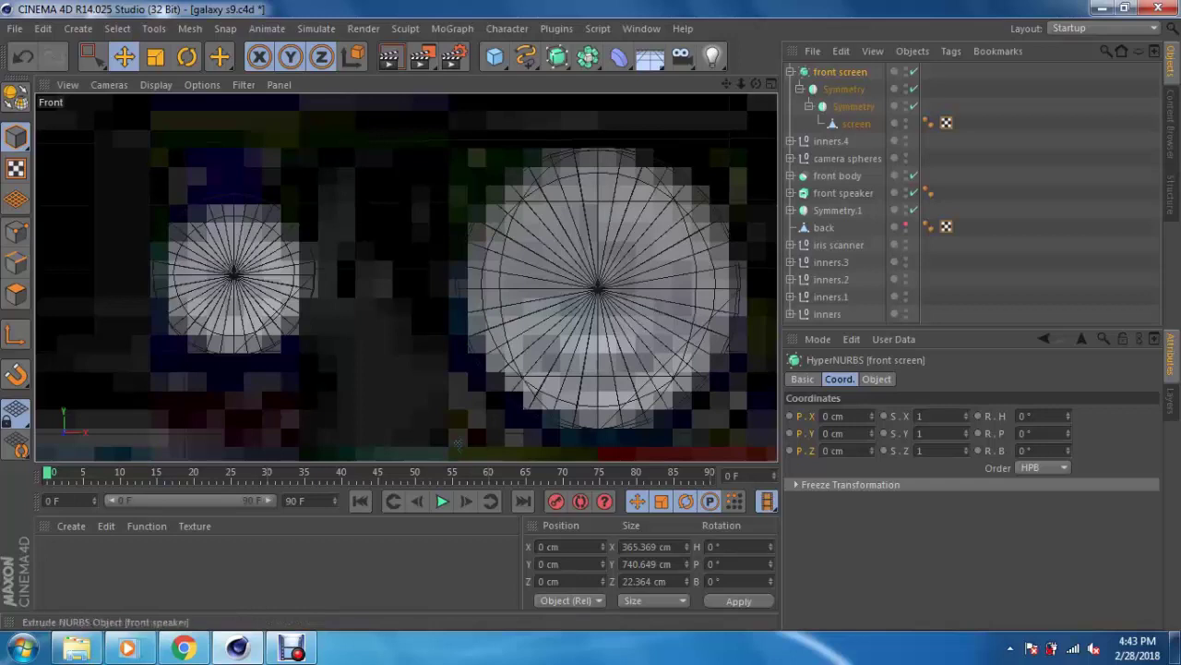
left_click(790, 72)
left_click(914, 71)
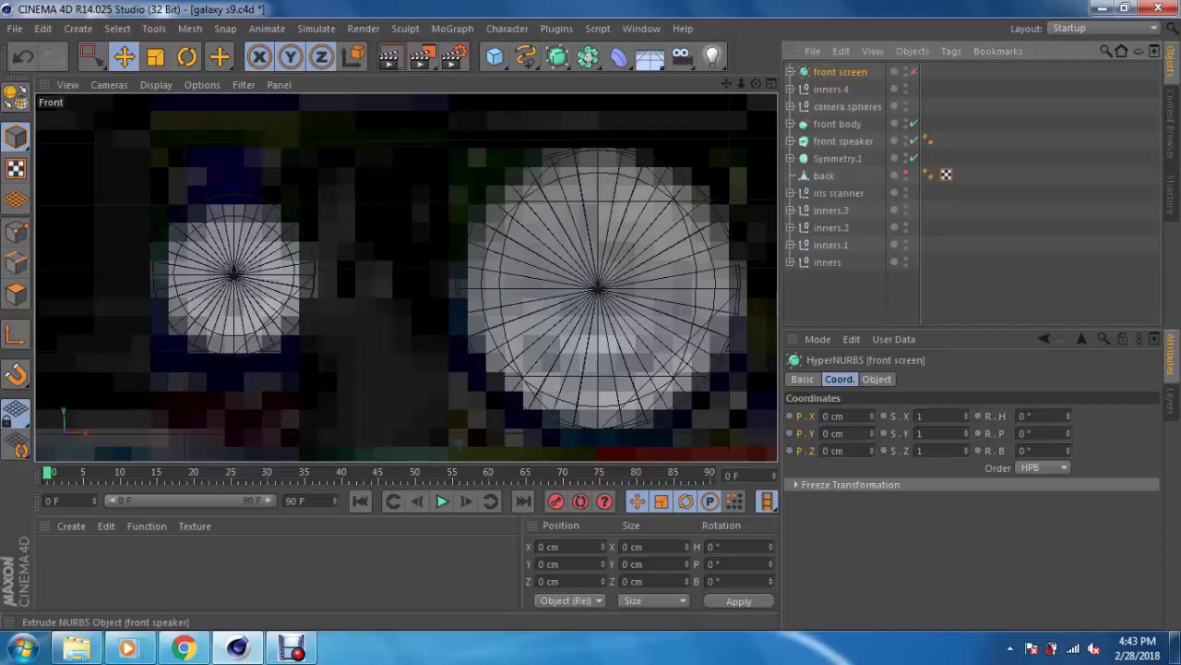
left_click(914, 124)
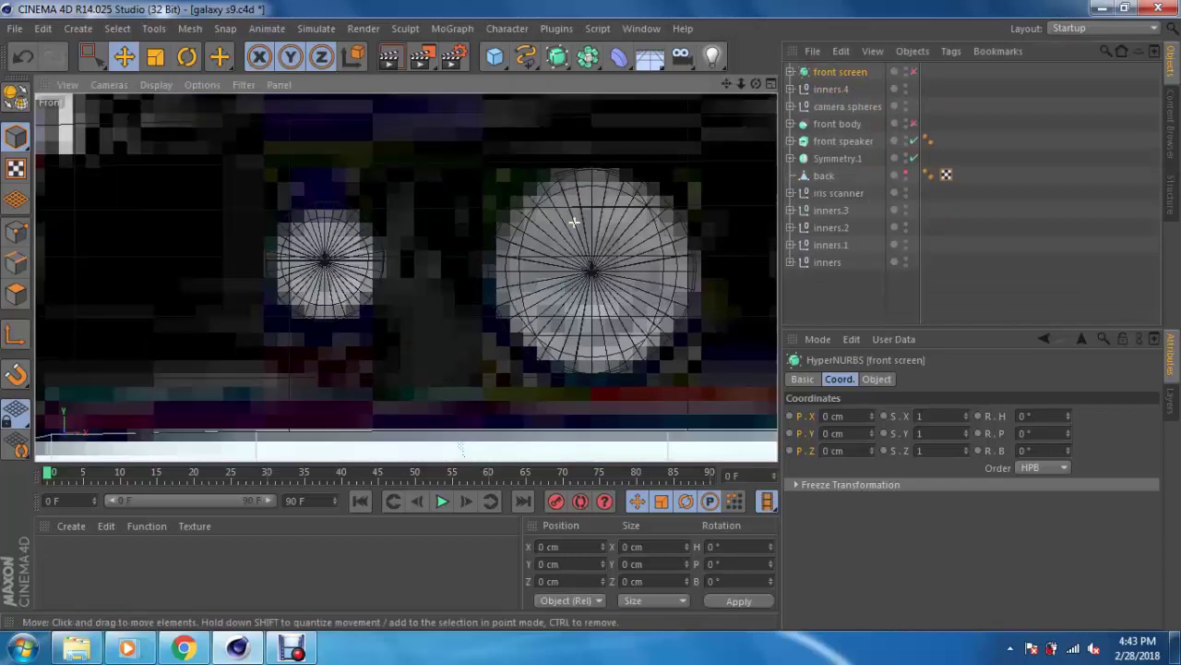
scroll(486, 446, "down", 2)
scroll(470, 446, "down", 2)
scroll(452, 446, "down", 2)
scroll(444, 447, "down", 2)
scroll(444, 447, "down", 2)
scroll(444, 447, "down", 1)
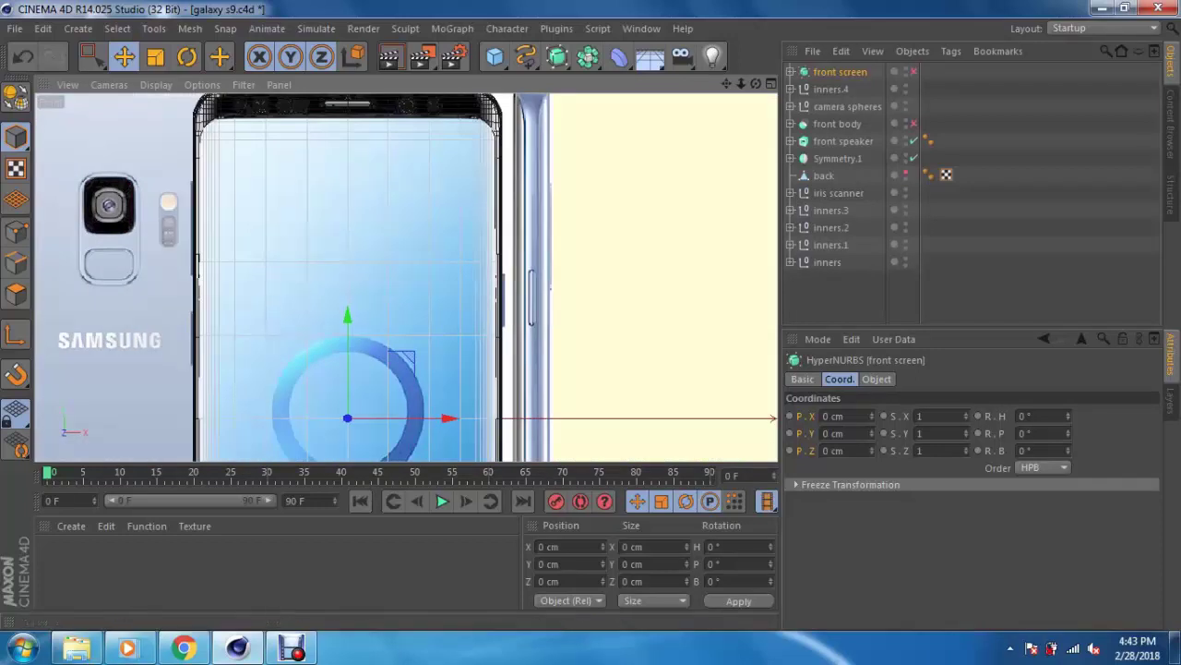
Step: Add a Rectangle spline in the maximized Right view
key("F5")
key("F3")
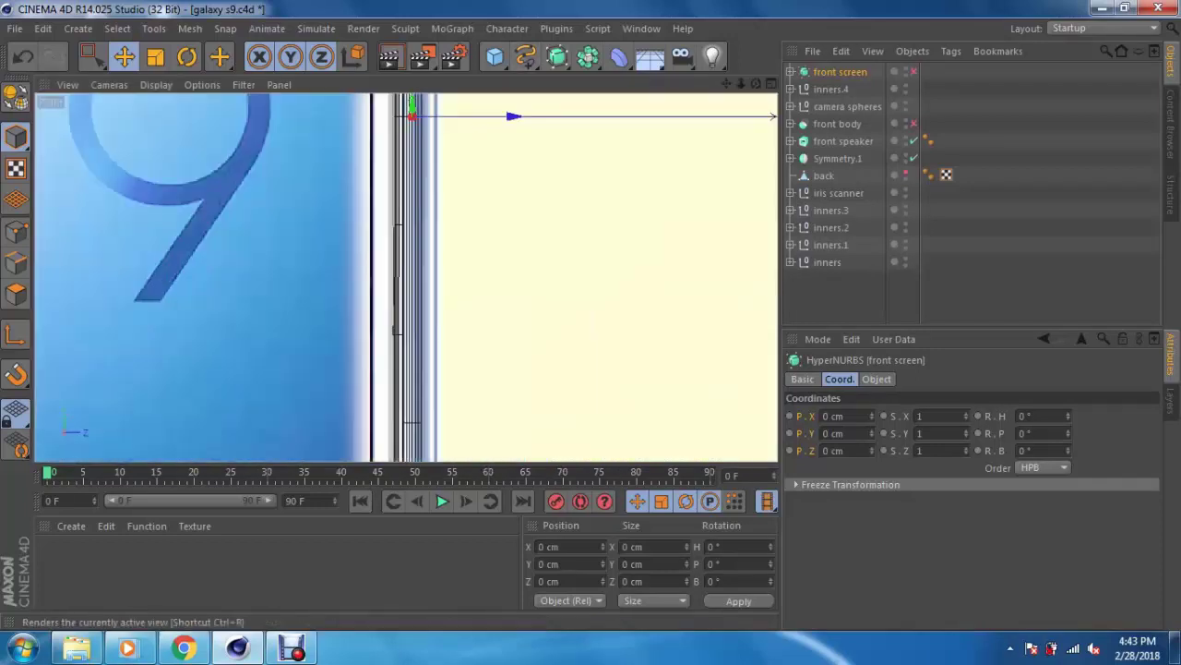
left_click(525, 57)
left_click(693, 174)
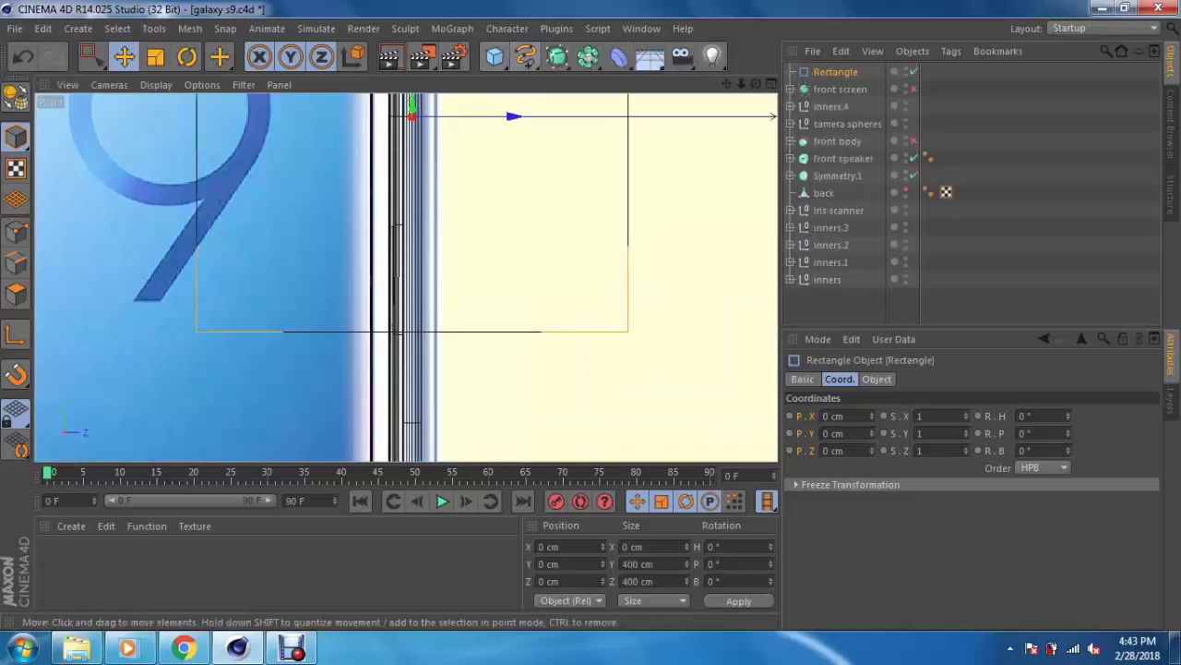
Step: Move the rectangle onto the phone's side edge and set its width to 50 cm
middle_click_drag(461, 61, 464, 194, "alt")
scroll(464, 195, "up", 2)
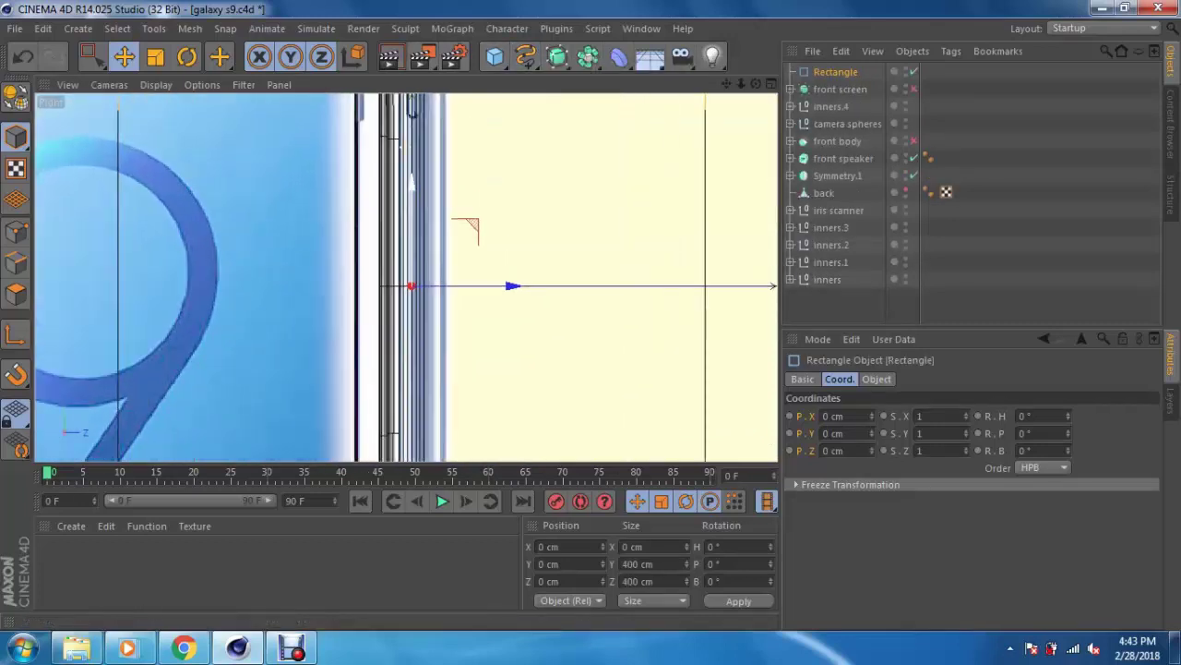
left_click_drag(463, 224, 466, 102)
scroll(431, 294, "down", 3)
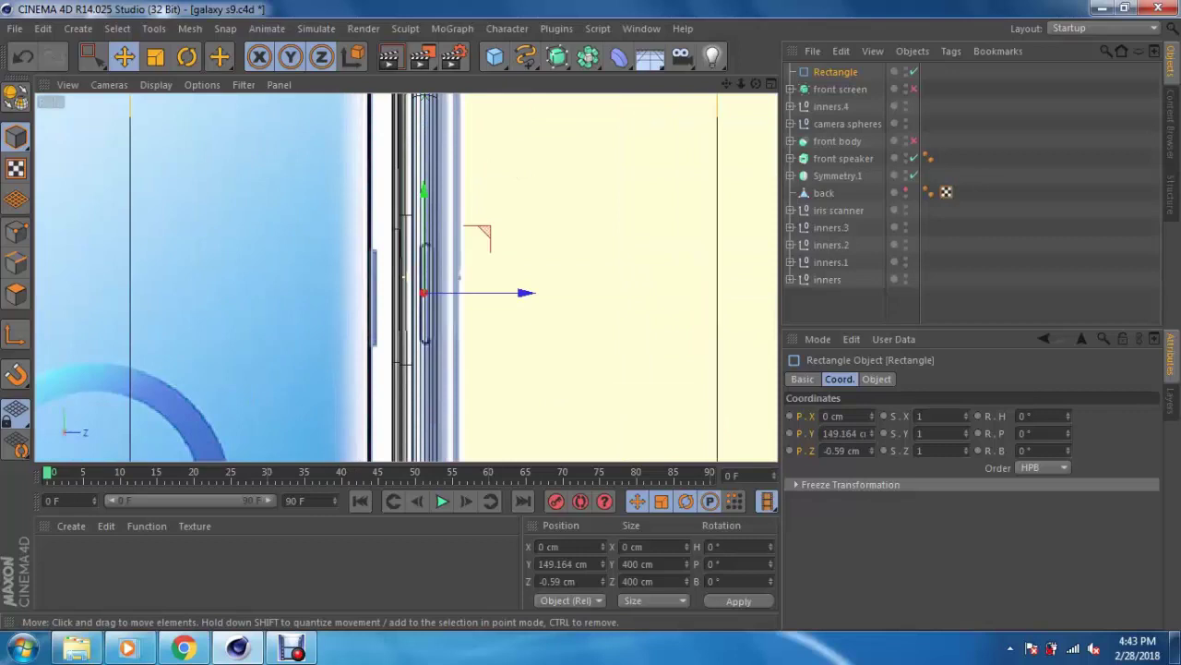
scroll(461, 268, "up", 2)
scroll(461, 268, "up", 2)
scroll(347, 336, "up", 2)
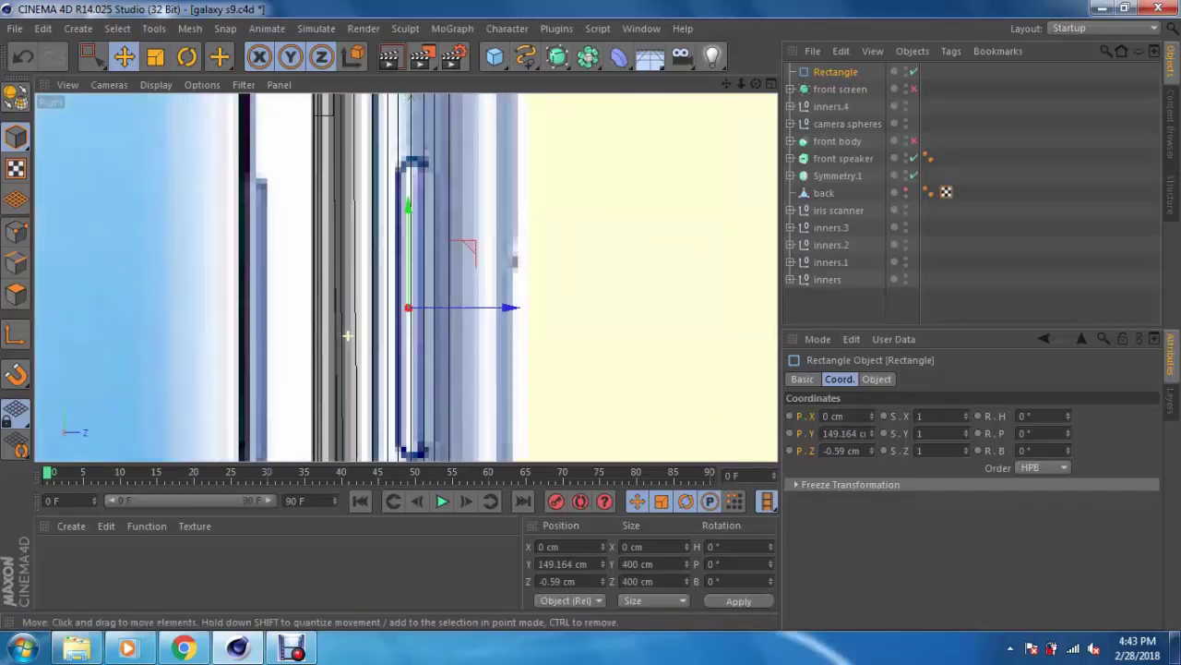
left_click_drag(406, 308, 410, 307)
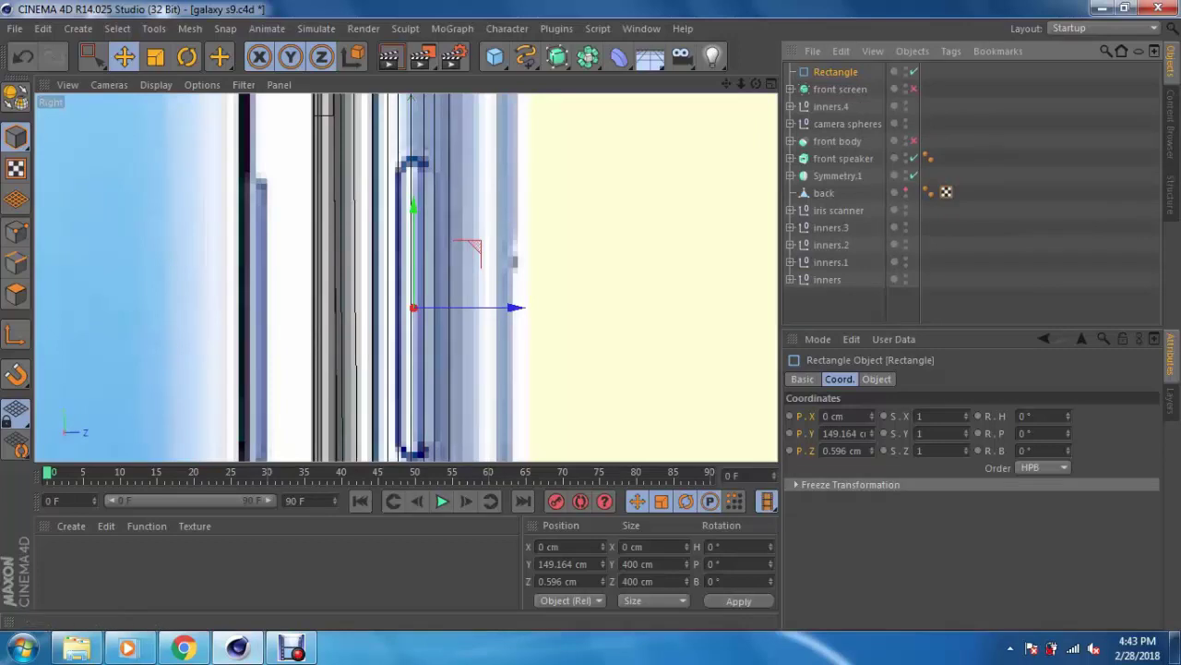
left_click(877, 378)
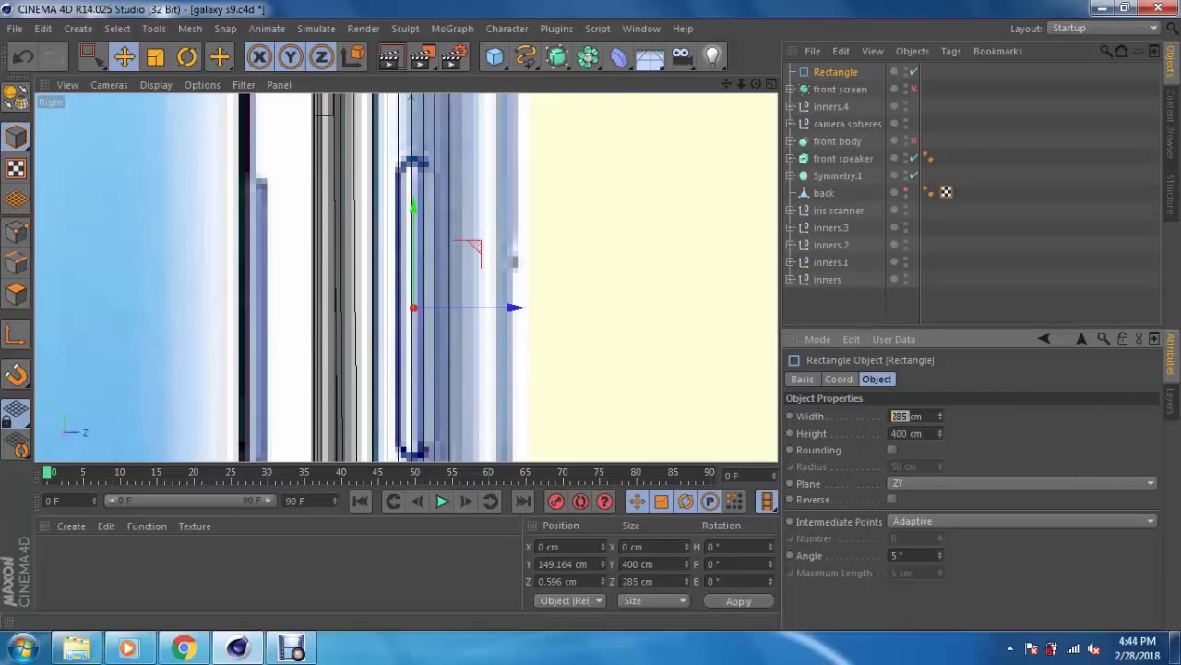
key("Return")
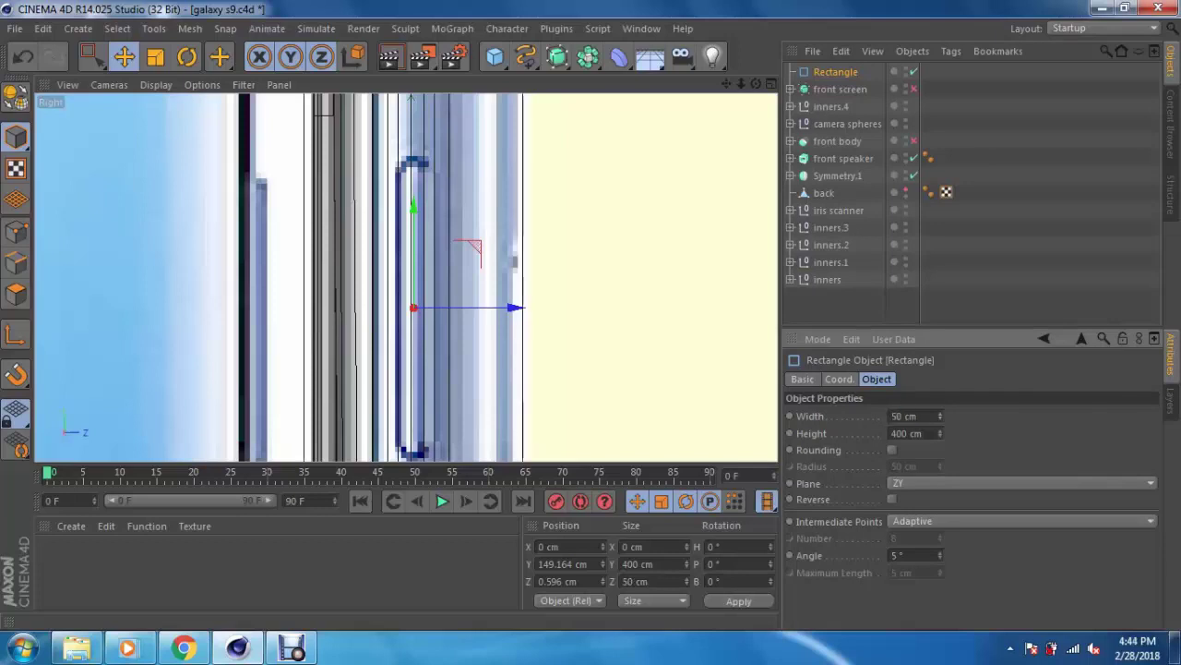
Step: Make the rectangle 8 cm wide and about 66 cm tall, with 4 cm rounded corners
key("Return")
left_click_drag(458, 307, 442, 307)
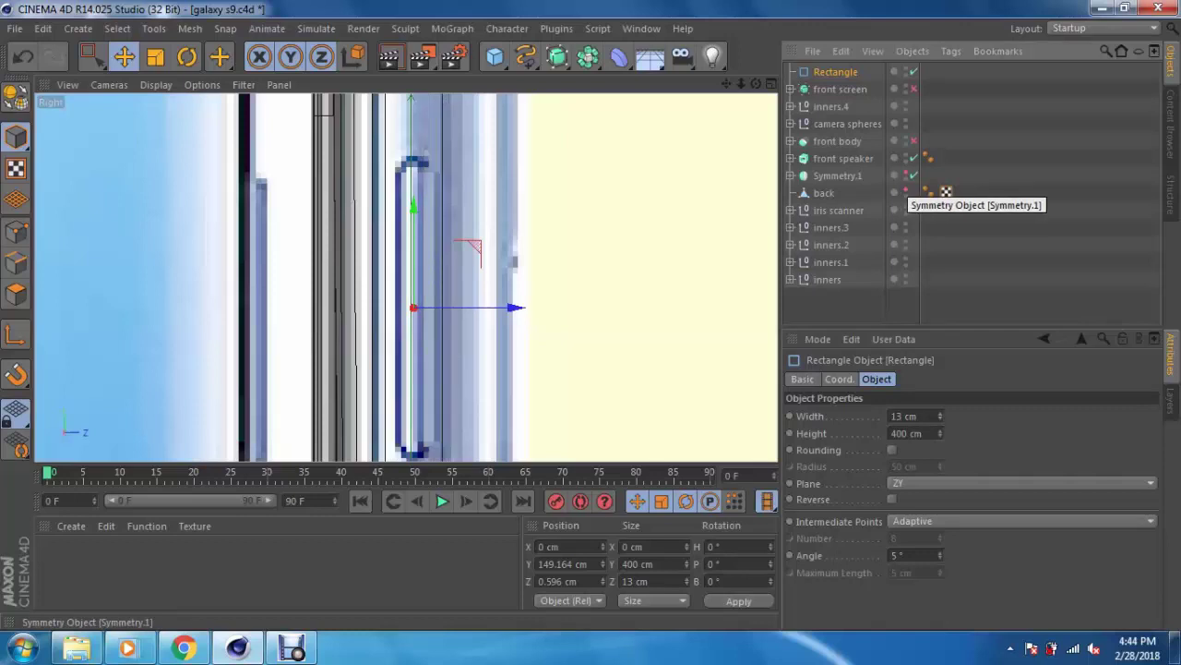
left_click_drag(941, 416, 941, 443)
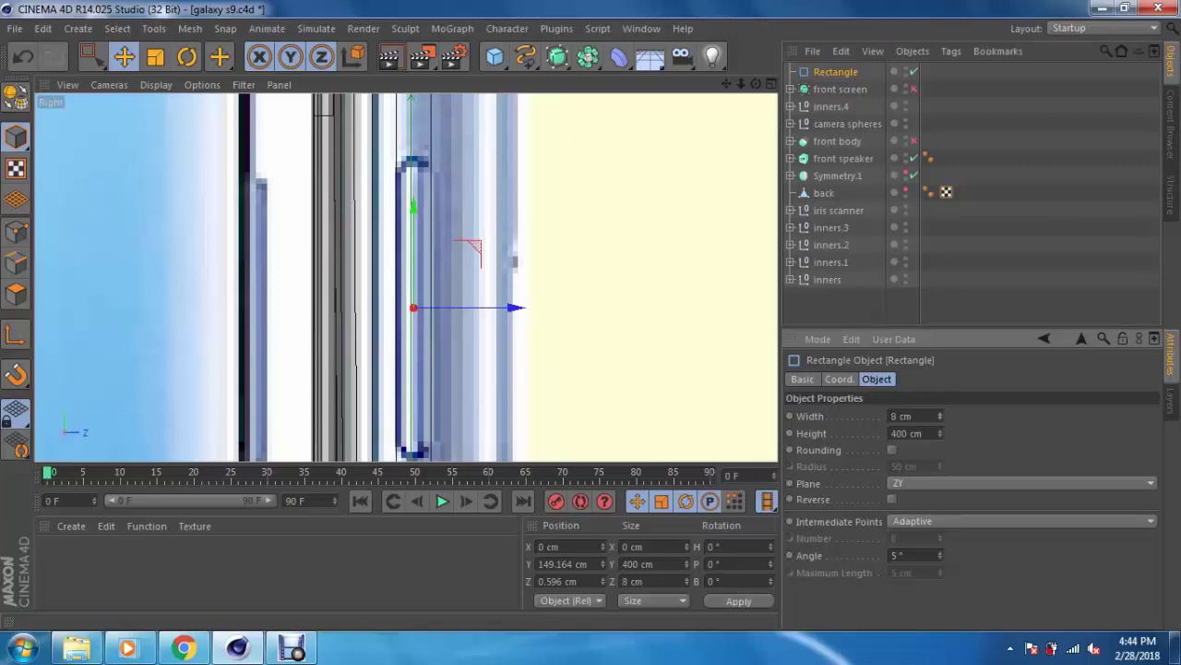
type("50")
key("Return")
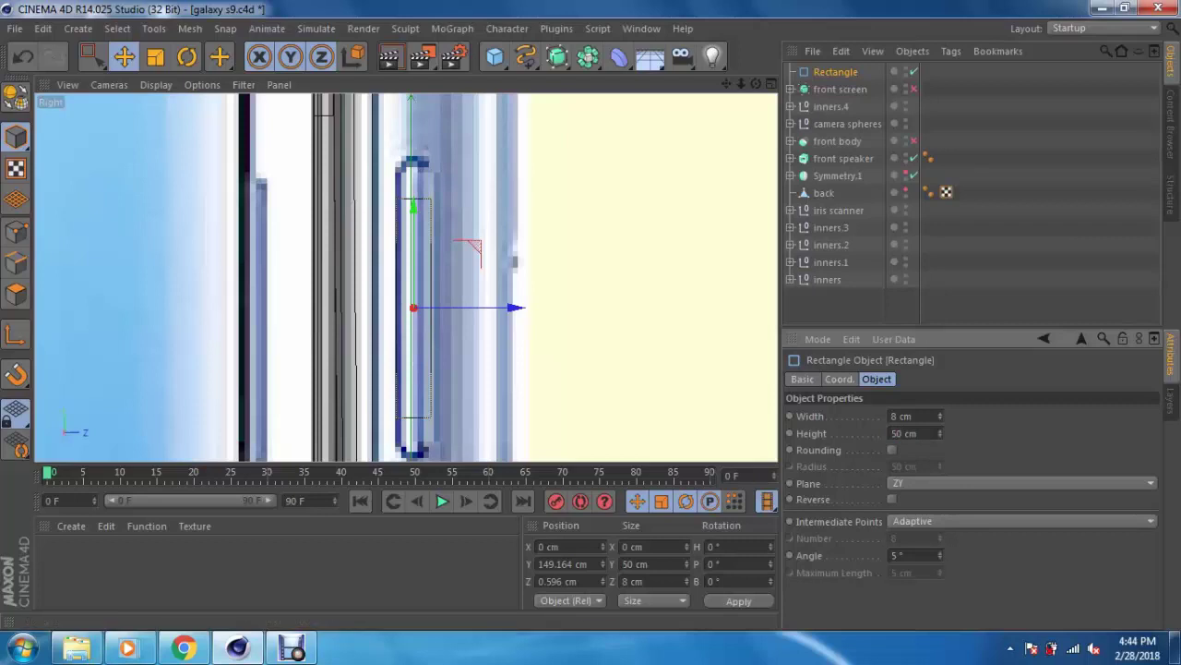
left_click_drag(940, 433, 941, 430)
left_click(891, 450)
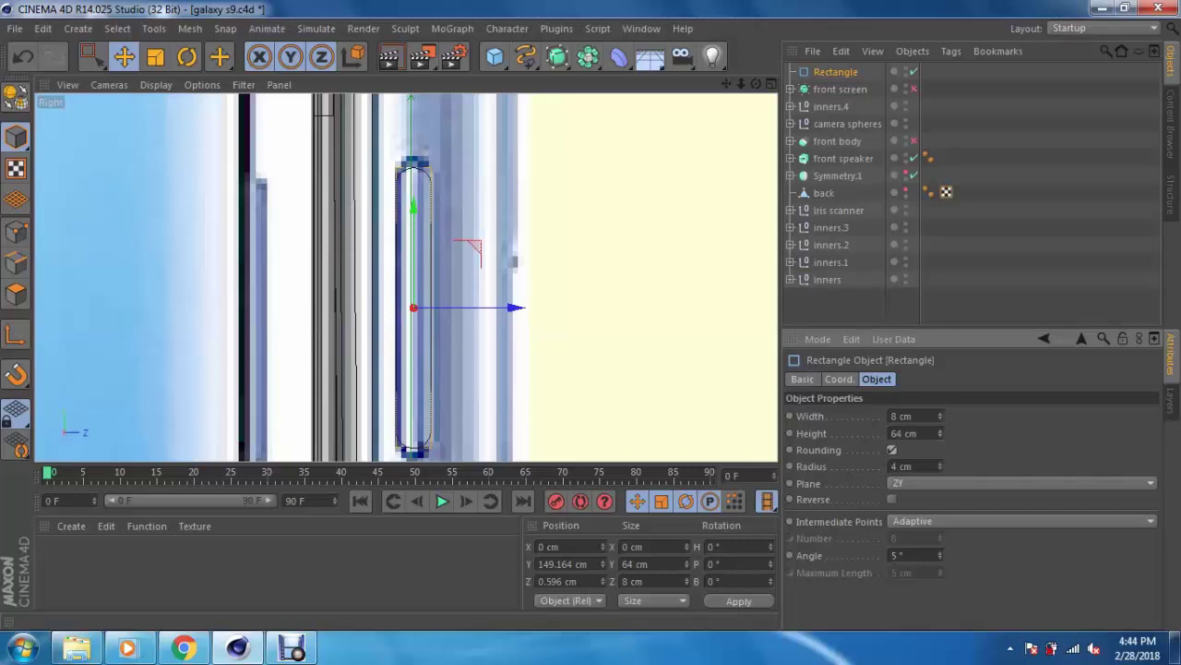
left_click_drag(940, 432, 940, 432)
left_click(392, 108)
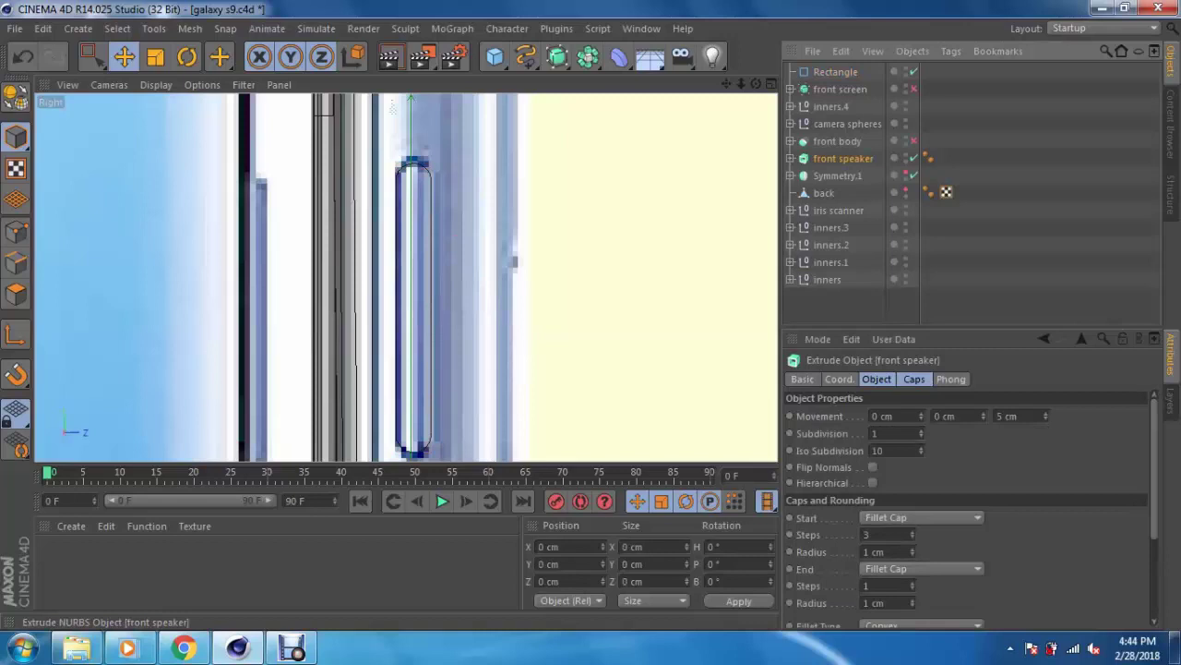
Step: Duplicate front speaker, put the Rectangle inside the copy, and rename it 'power button'
key("ctrl+c")
key("ctrl+v")
left_click(835, 88)
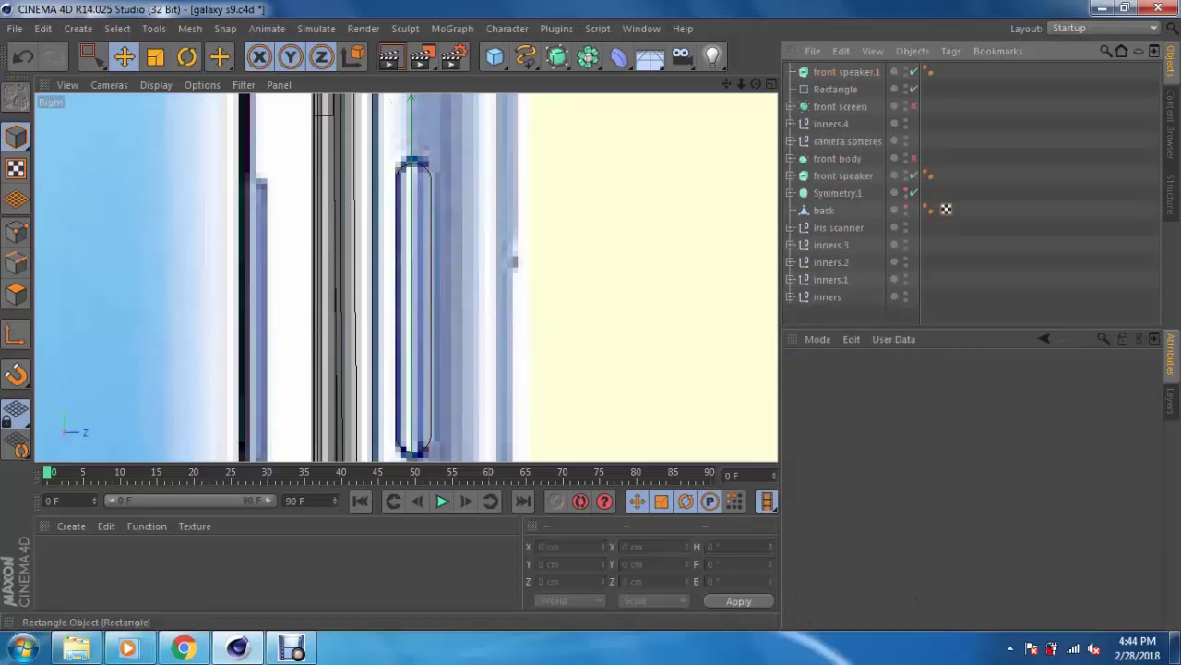
left_click_drag(835, 89, 845, 72)
left_click(844, 72)
double_click(847, 72)
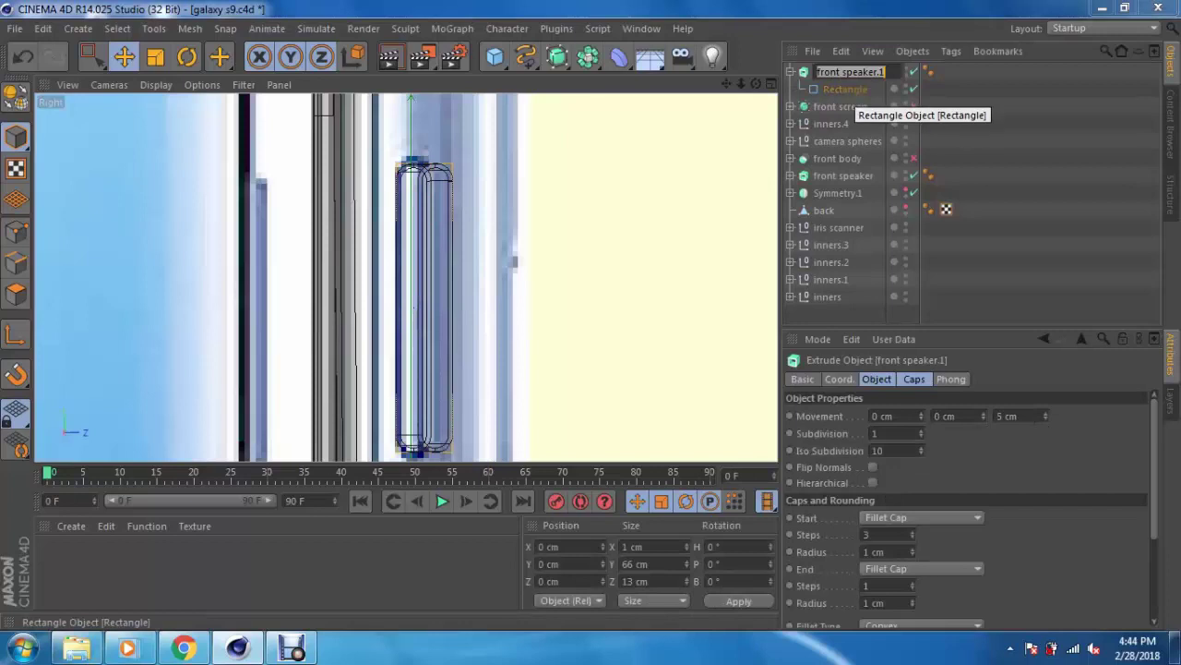
type("s")
type("button")
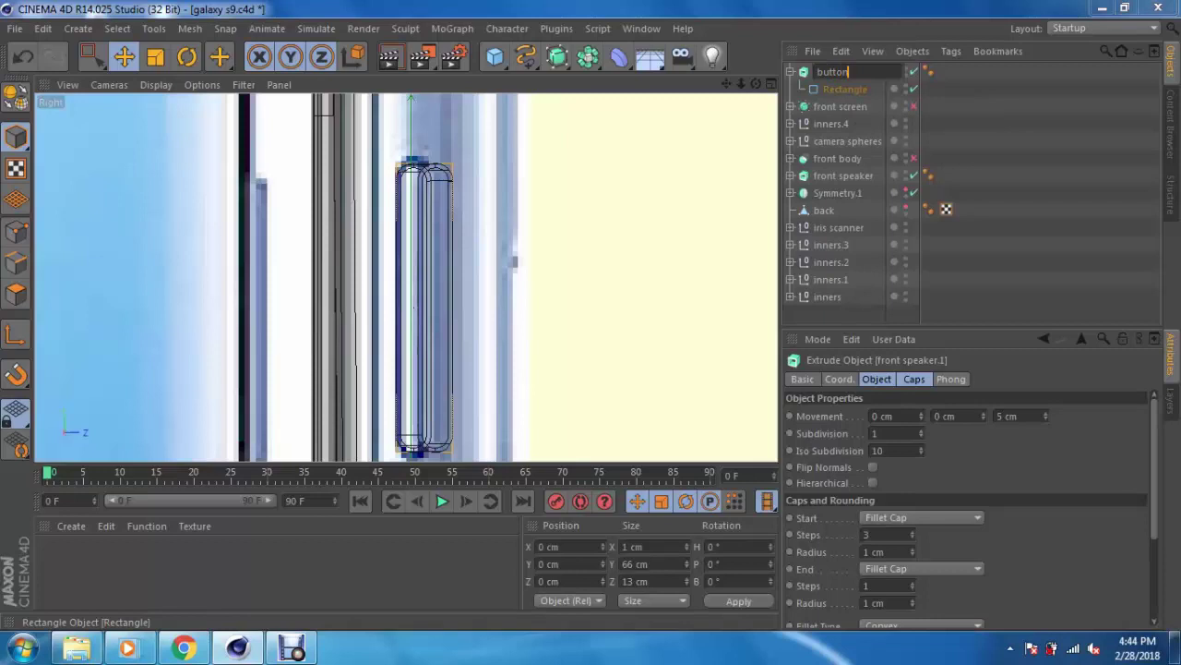
key("Home")
key("Return")
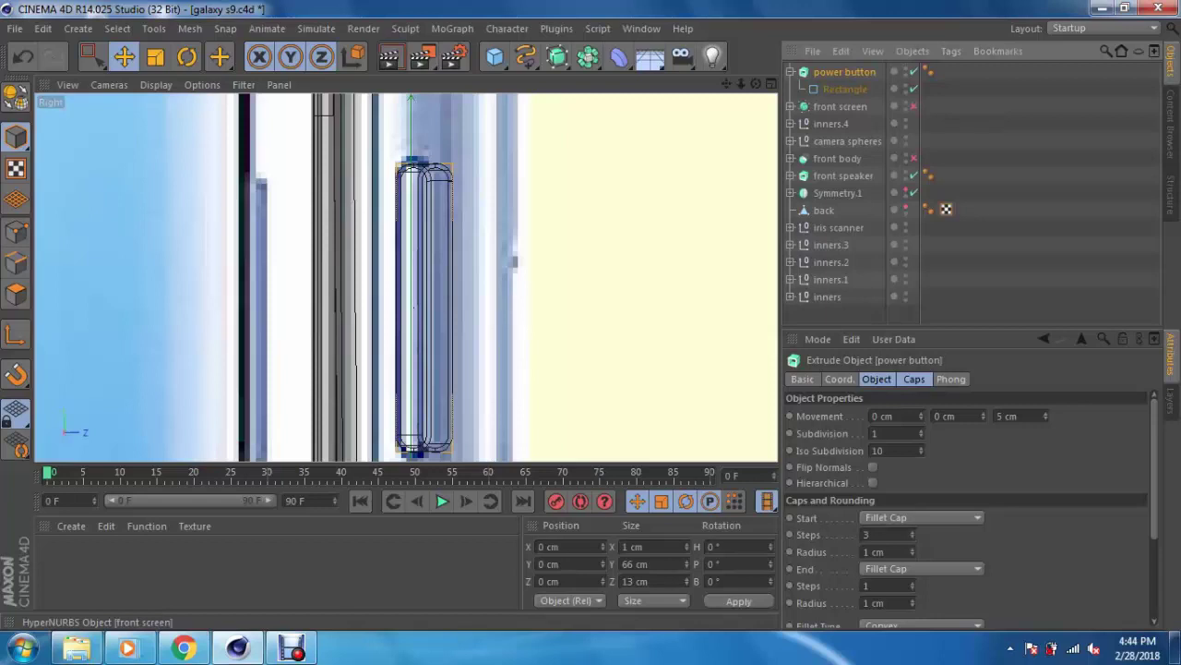
Step: Set the power button's extrusion movement to 3, 0, 0 cm and view it in perspective
double_click(1013, 415)
type("0")
key("Return")
type("3")
key("Return")
key("F5")
key("F1")
left_click_drag(406, 274, 369, 277, "alt")
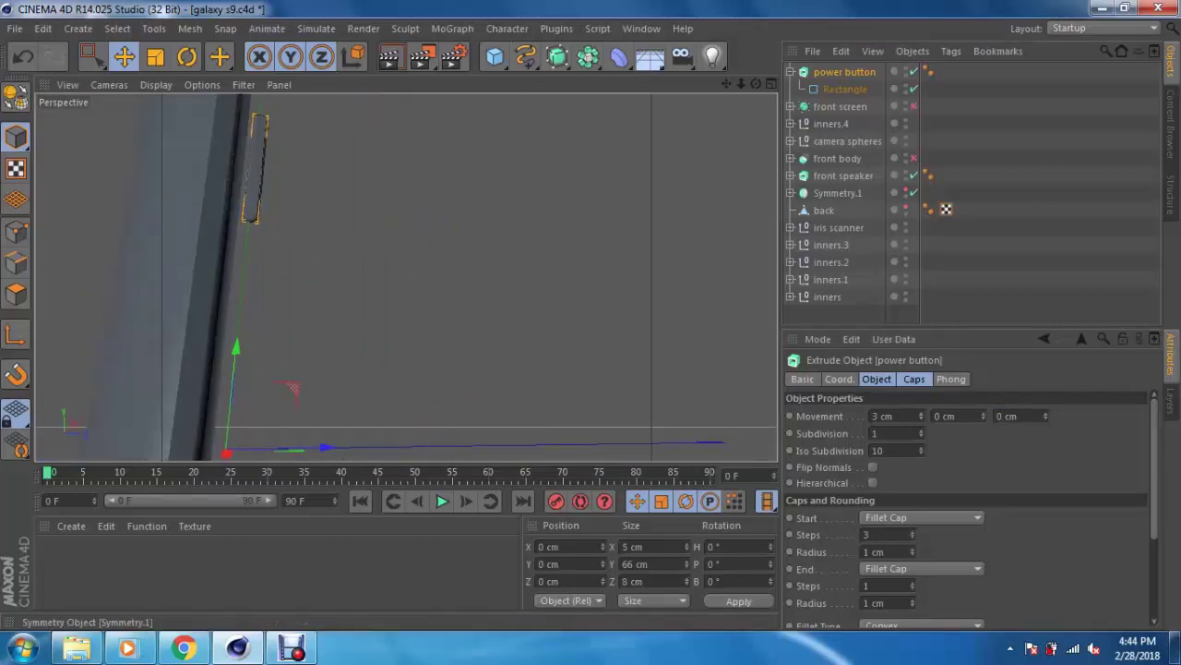
Step: Move the power button out to the phone's side edge at about X 189 cm
left_click_drag(406, 274, 370, 277, "alt")
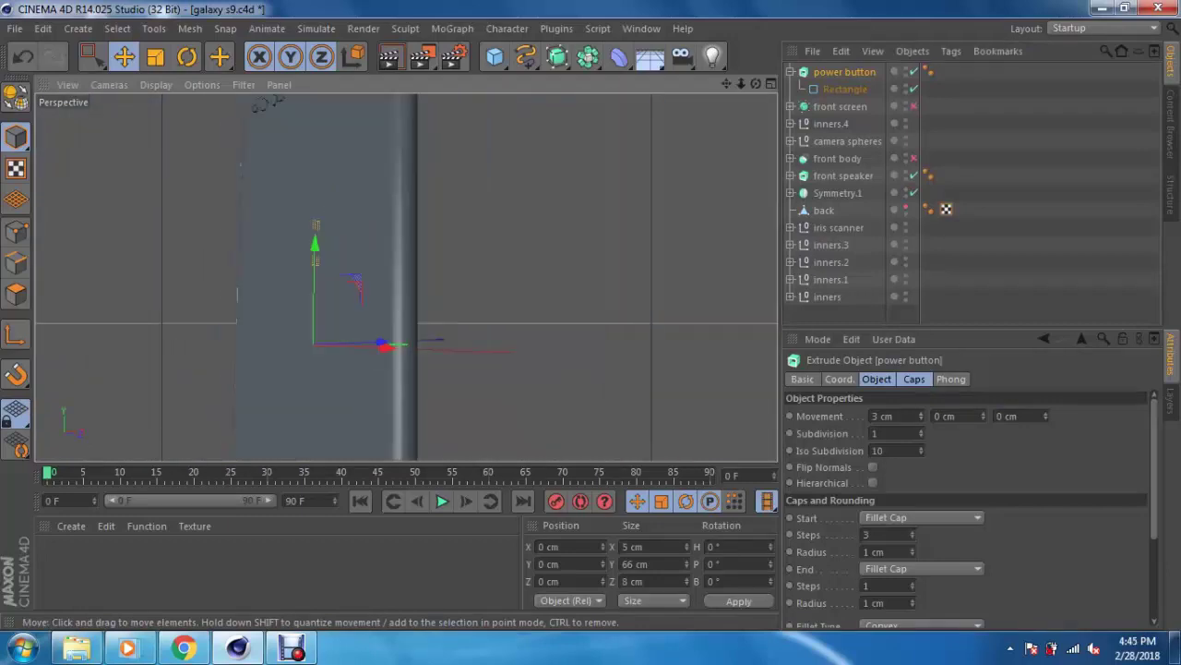
left_click_drag(384, 345, 486, 348)
scroll(435, 214, "up", 3)
mouse_move(434, 214)
left_mouse_down("alt")
mouse_move(388, 221)
mouse_move(434, 277)
left_mouse_up("alt")
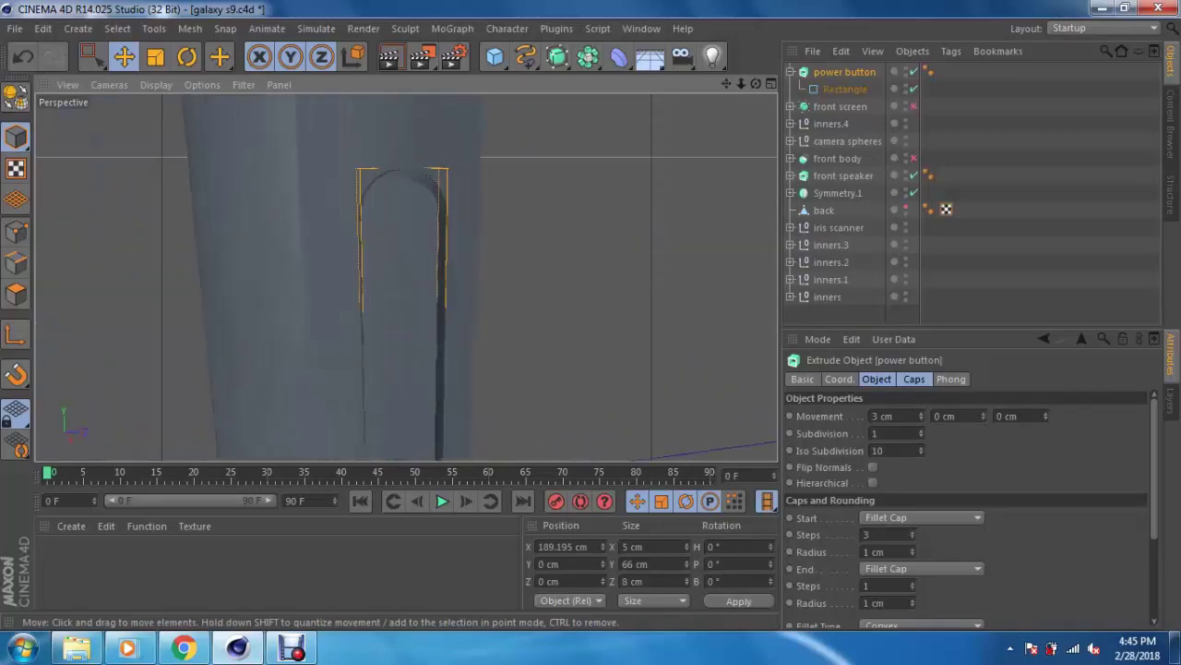
Step: Set the power button's end cap steps to 4 for a smoother rounded fillet
left_click(914, 378)
left_click_drag(912, 483, 912, 470)
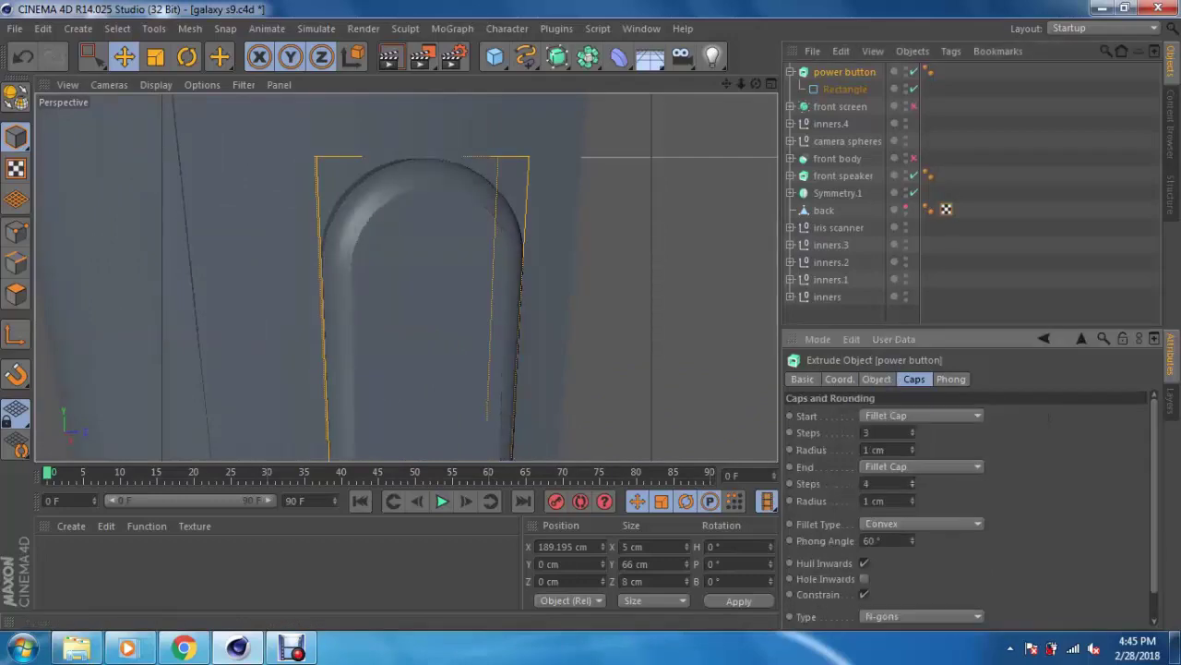
mouse_move(415, 277)
left_mouse_down("alt")
mouse_move(350, 277)
mouse_move(387, 295)
mouse_move(351, 314)
left_mouse_up("alt")
left_click(845, 88)
mouse_move(397, 433)
left_mouse_down("alt")
mouse_move(411, 445)
mouse_move(397, 432)
left_mouse_up("alt")
Step: Inspect the power button in the maximized front view and reselect its extrusion
middle_click(392, 426)
middle_click(590, 388)
scroll(480, 277, "up", 2)
scroll(480, 277, "up", 2)
scroll(480, 277, "up", 2)
scroll(481, 292, "up", 1)
scroll(481, 292, "up", 1)
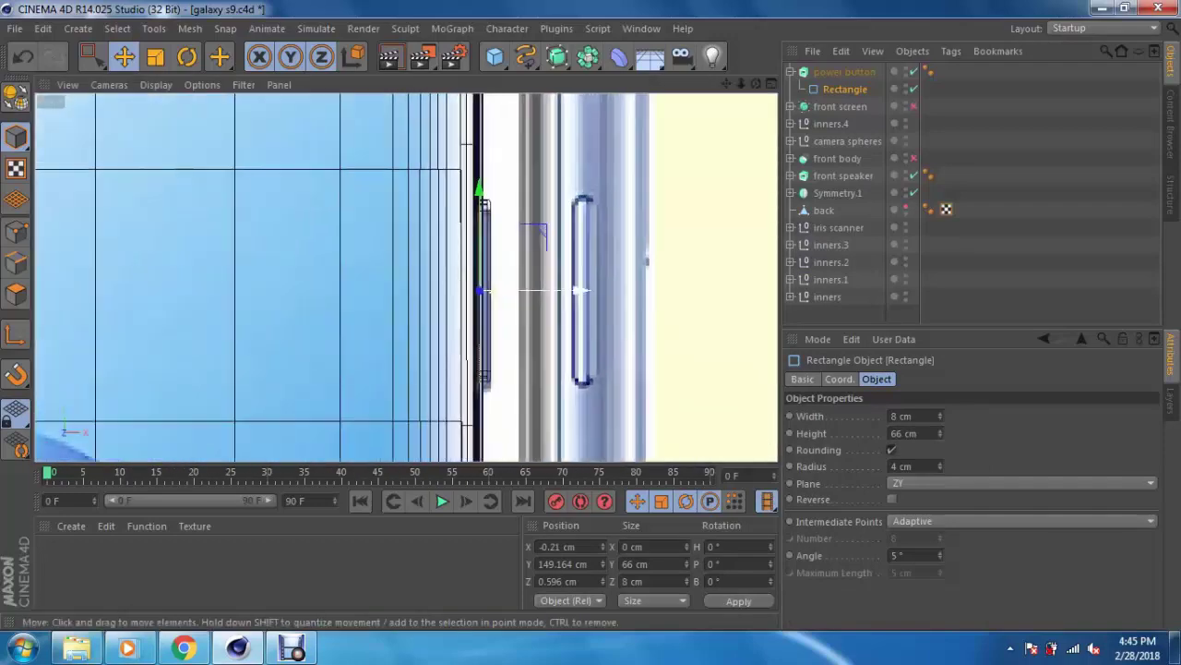
scroll(467, 255, "down", 2)
scroll(487, 250, "down", 1)
left_click(845, 71)
scroll(584, 235, "down", 1)
scroll(583, 235, "down", 1)
scroll(584, 235, "down", 1)
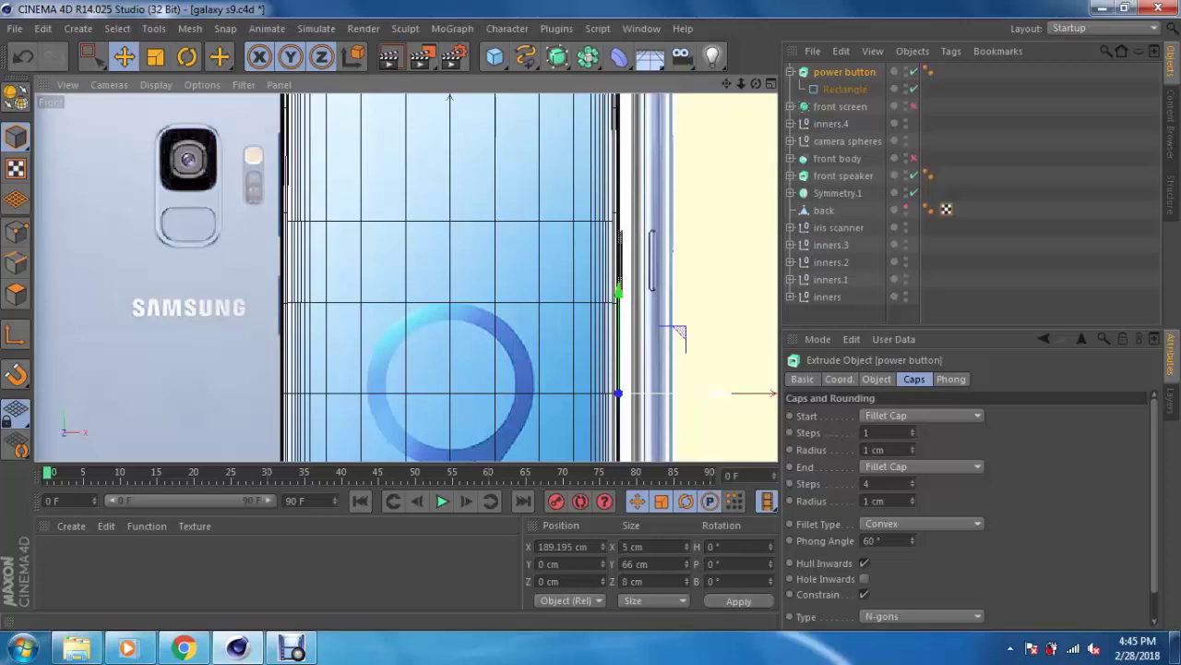
Step: Copy the power button to the phone's opposite side, rotated, at X -189.296 cm, Y 74.728 cm
left_click_drag(661, 326, 414, 326, "ctrl")
key("r")
mouse_move(410, 393)
left_mouse_down()
mouse_move(348, 377)
mouse_move(318, 399)
mouse_move(281, 395)
left_mouse_up()
key("e")
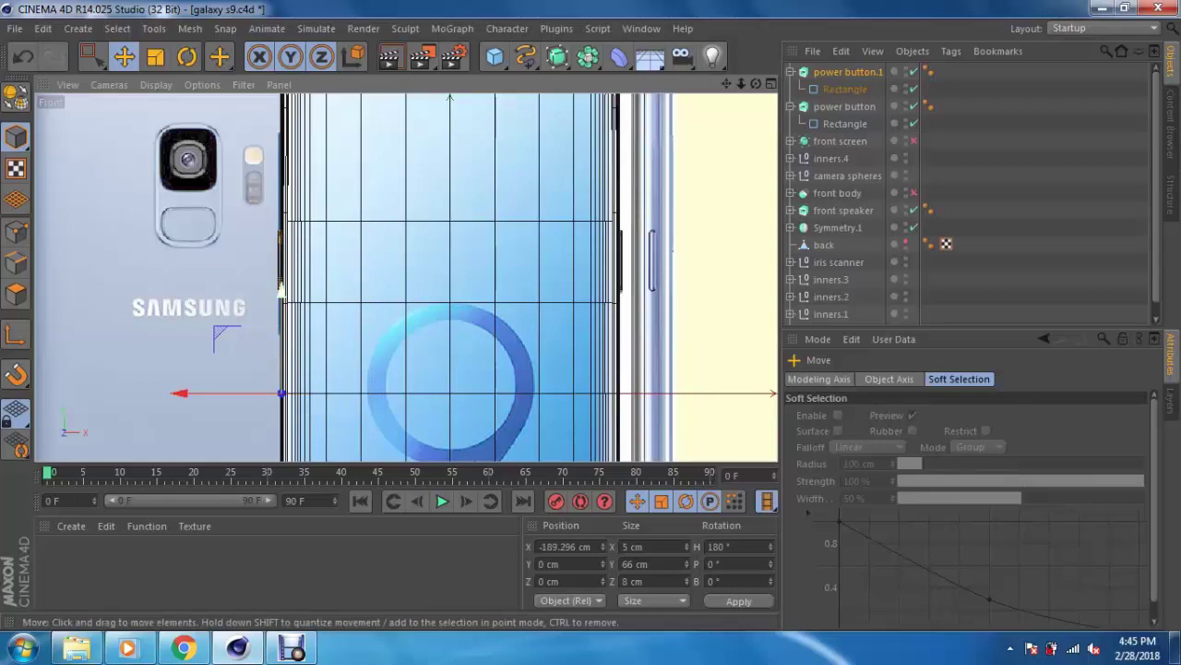
left_click_drag(281, 291, 281, 225)
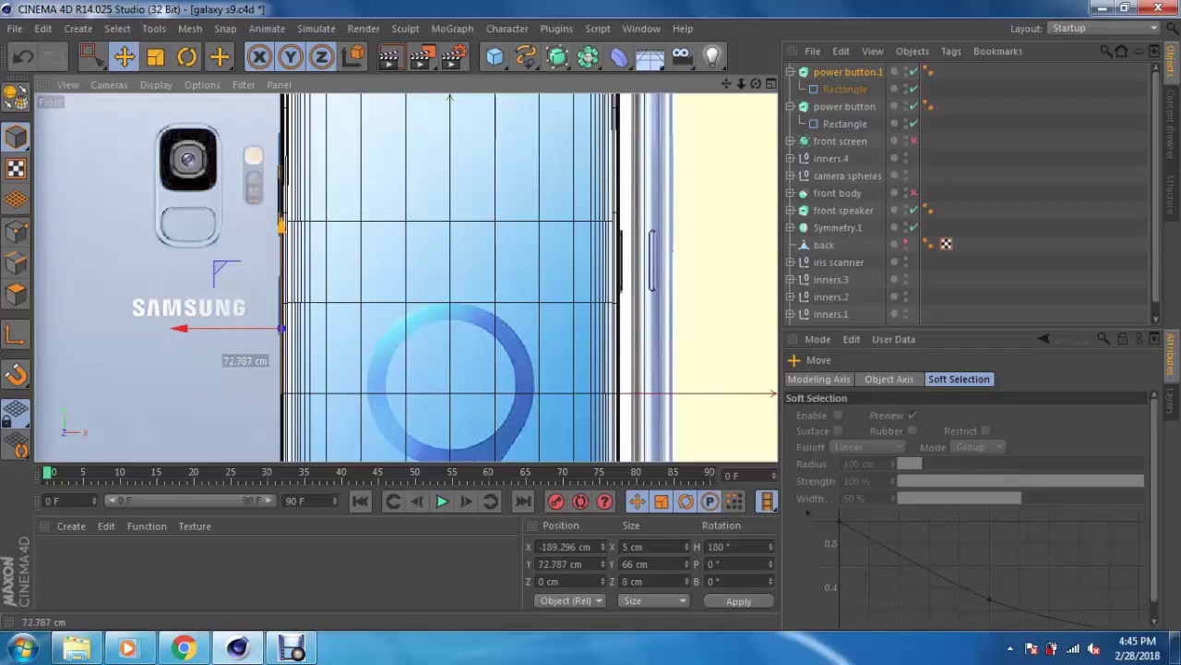
Step: Maximize the Right view and zoom out to frame the phone's side wireframe
key("F5")
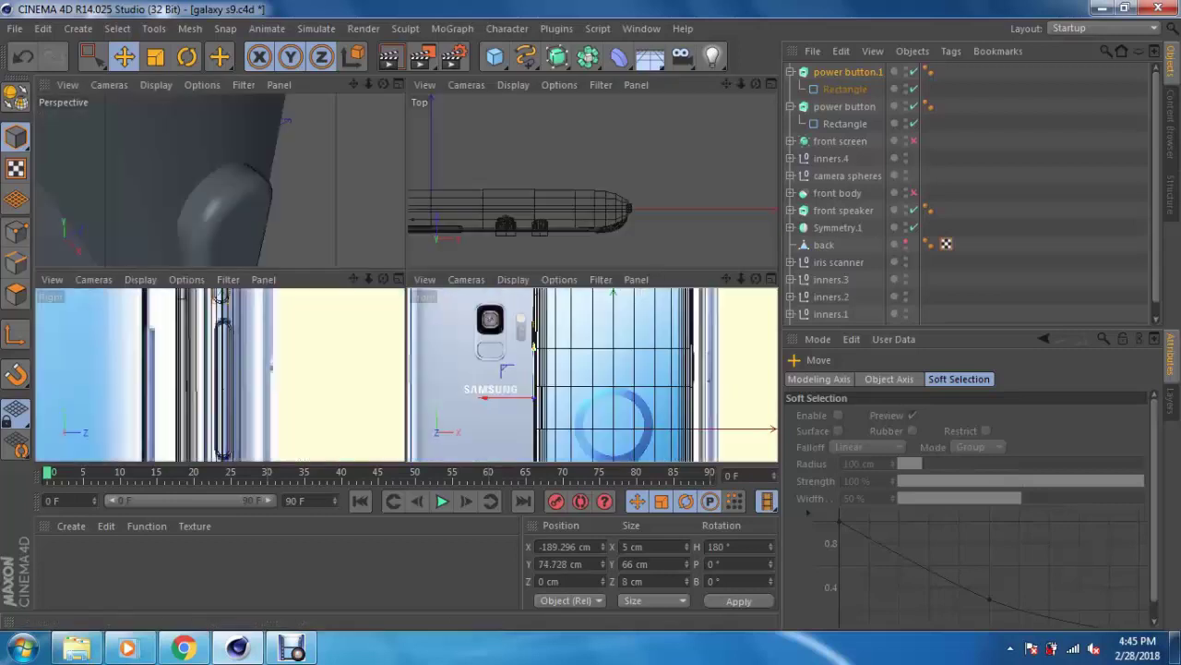
key("F3")
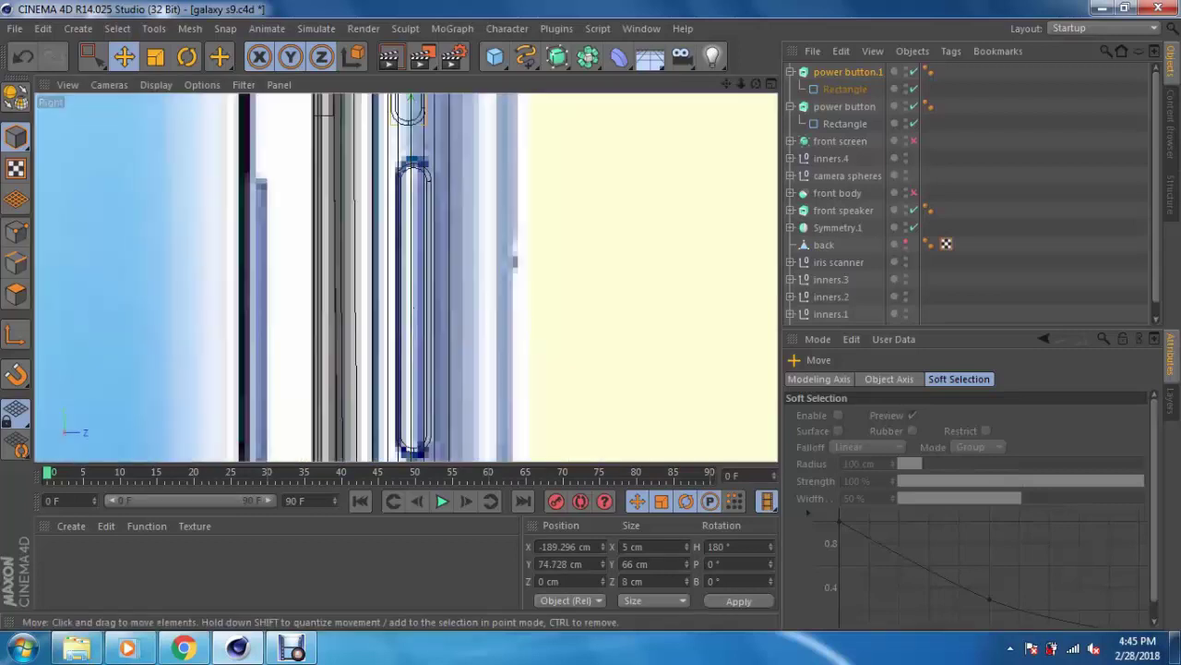
scroll(396, 333, "down", 2)
scroll(397, 332, "down", 2)
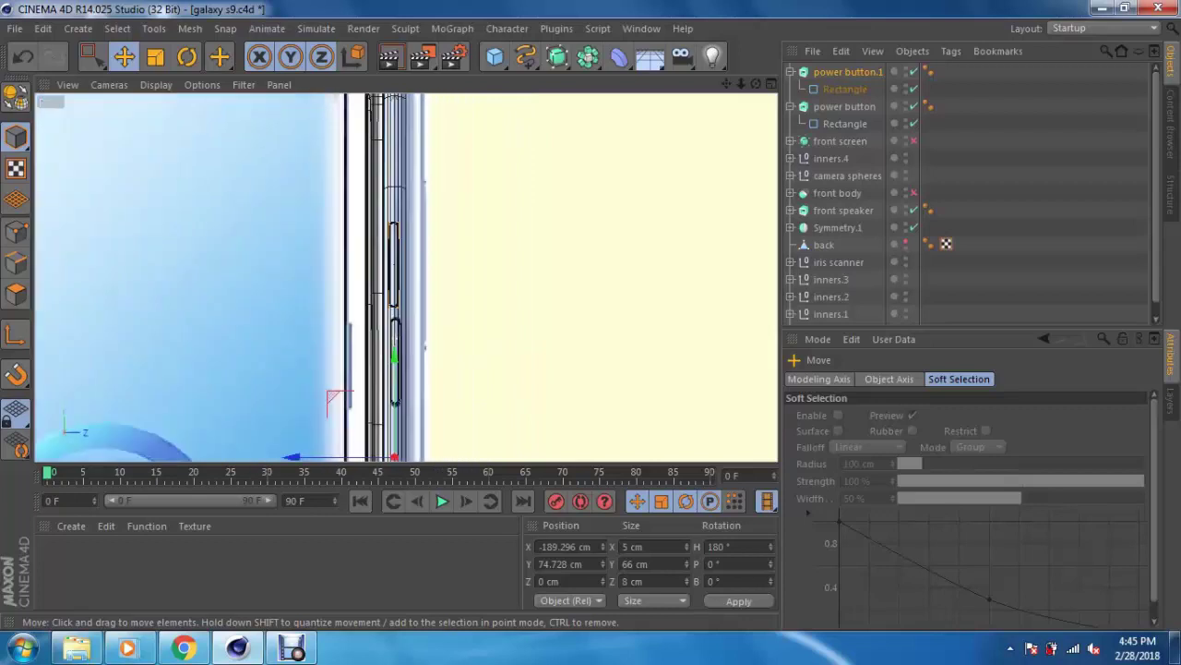
scroll(397, 327, "down", 2)
scroll(394, 314, "down", 1)
scroll(394, 314, "up", 1)
scroll(394, 277, "up", 1)
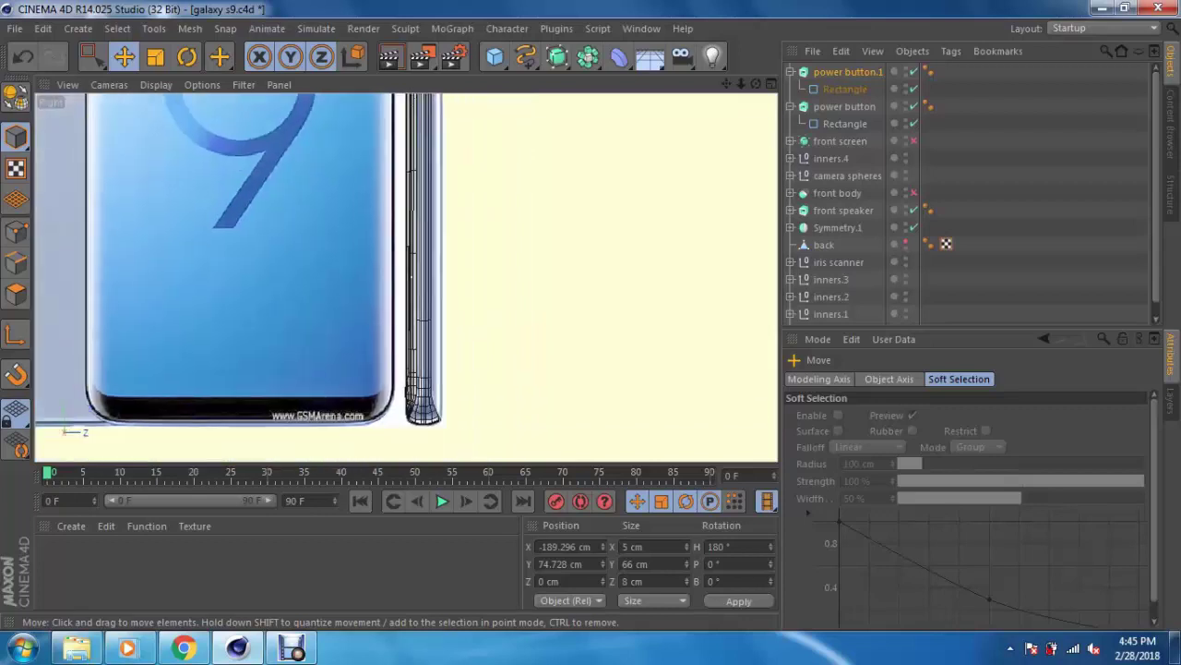
scroll(395, 277, "down", 1)
Step: Switch the viewport to the Left camera and bring up its Back reference-image settings
left_click(156, 84)
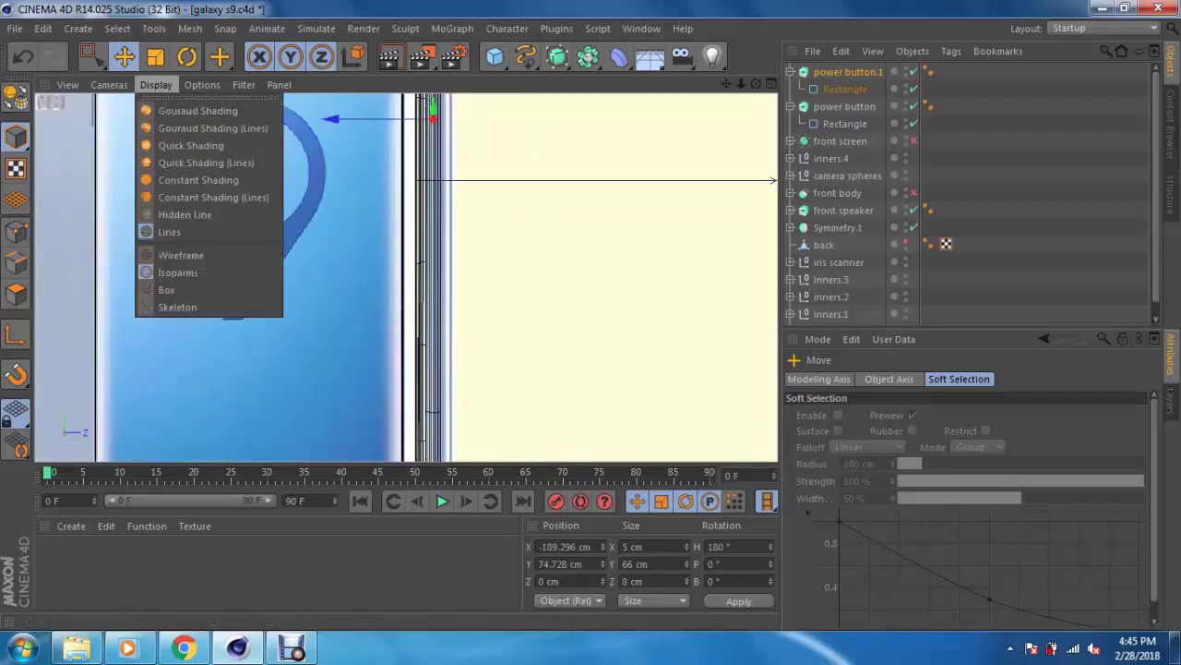
left_click(117, 208)
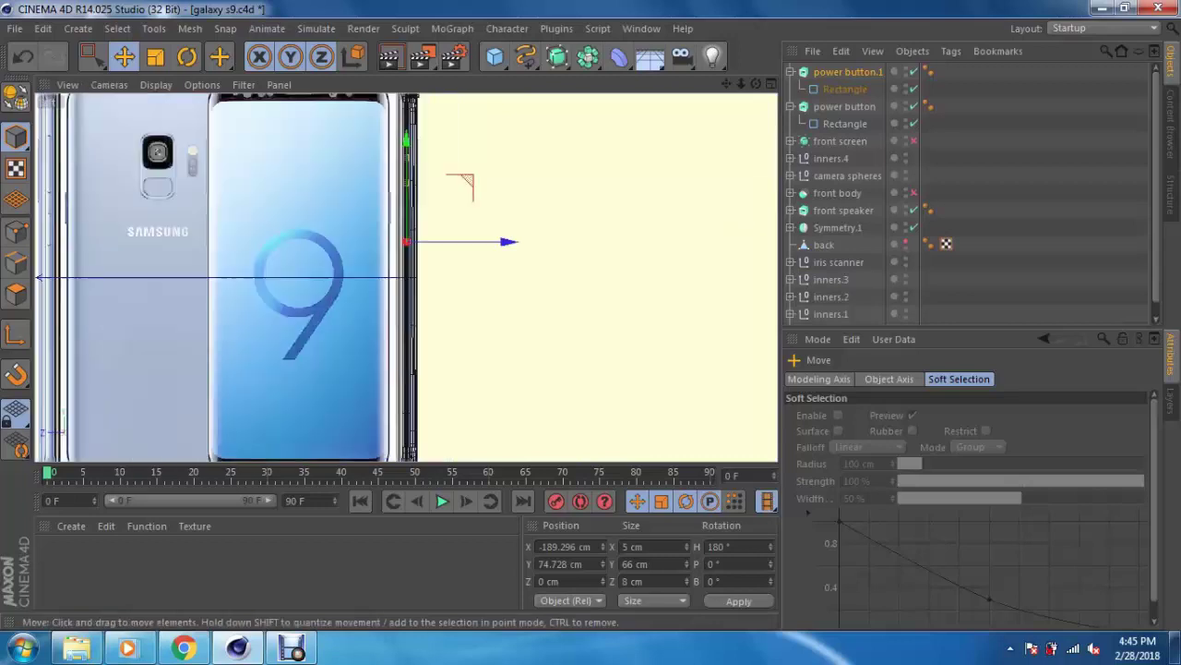
left_click(201, 84)
left_click(217, 407)
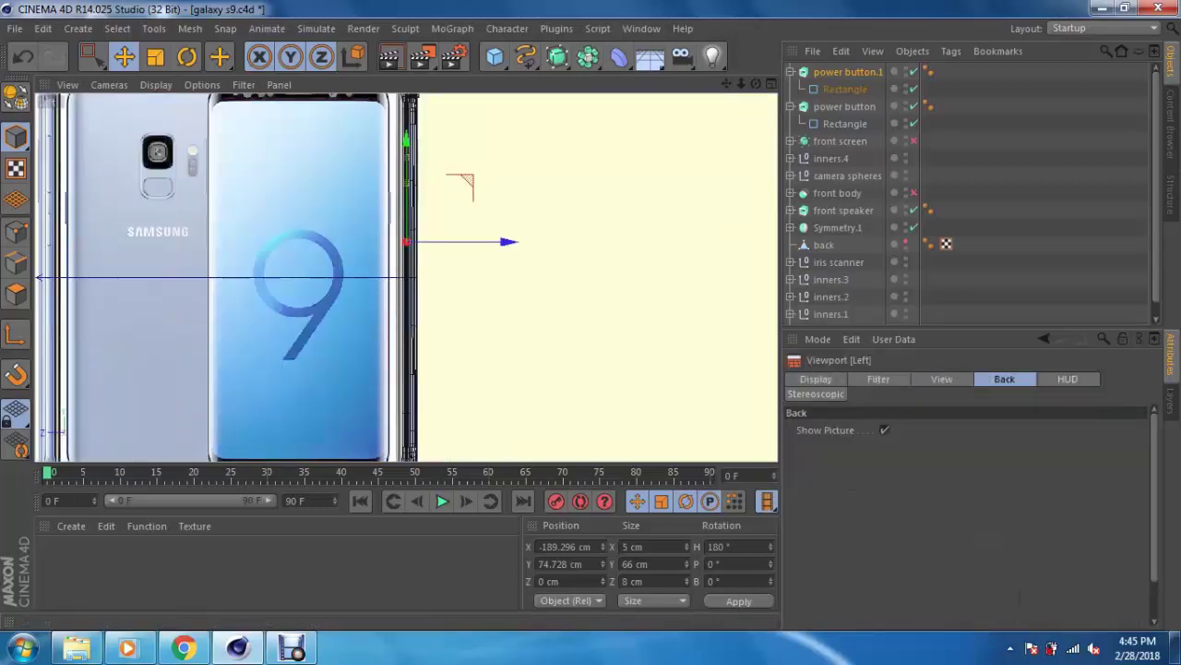
Step: Slide the background image to Offset X 375 so it lines up with the side frame
scroll(458, 340, "down", 3)
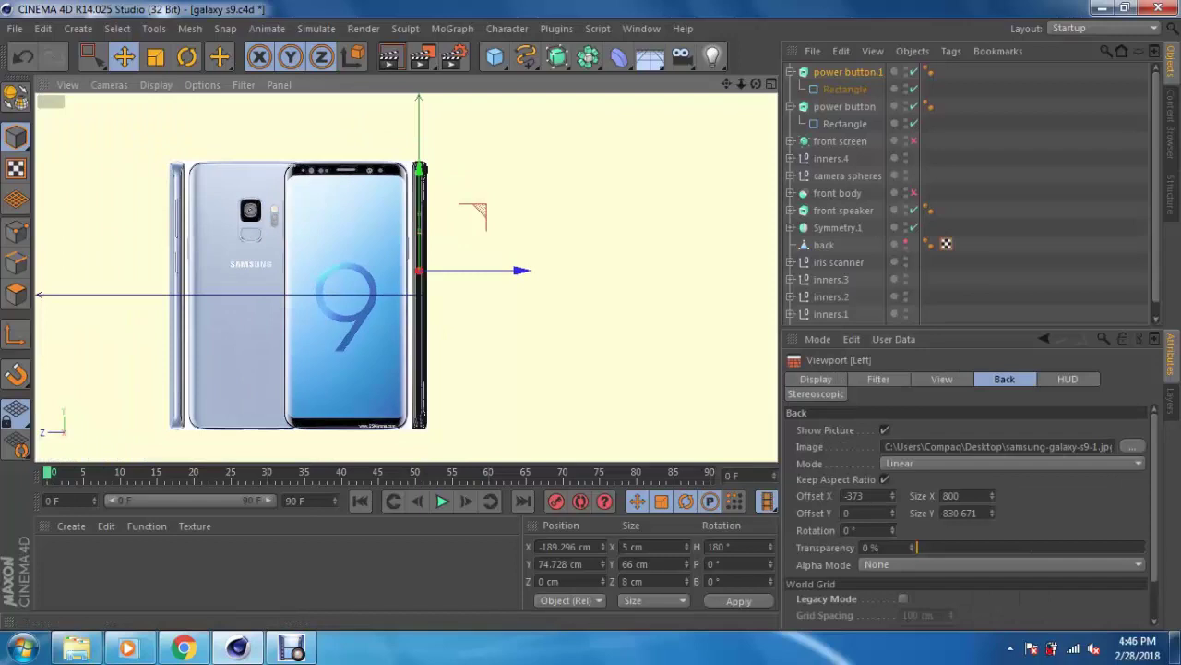
left_click_drag(892, 496, 926, 496)
scroll(417, 167, "up", 4)
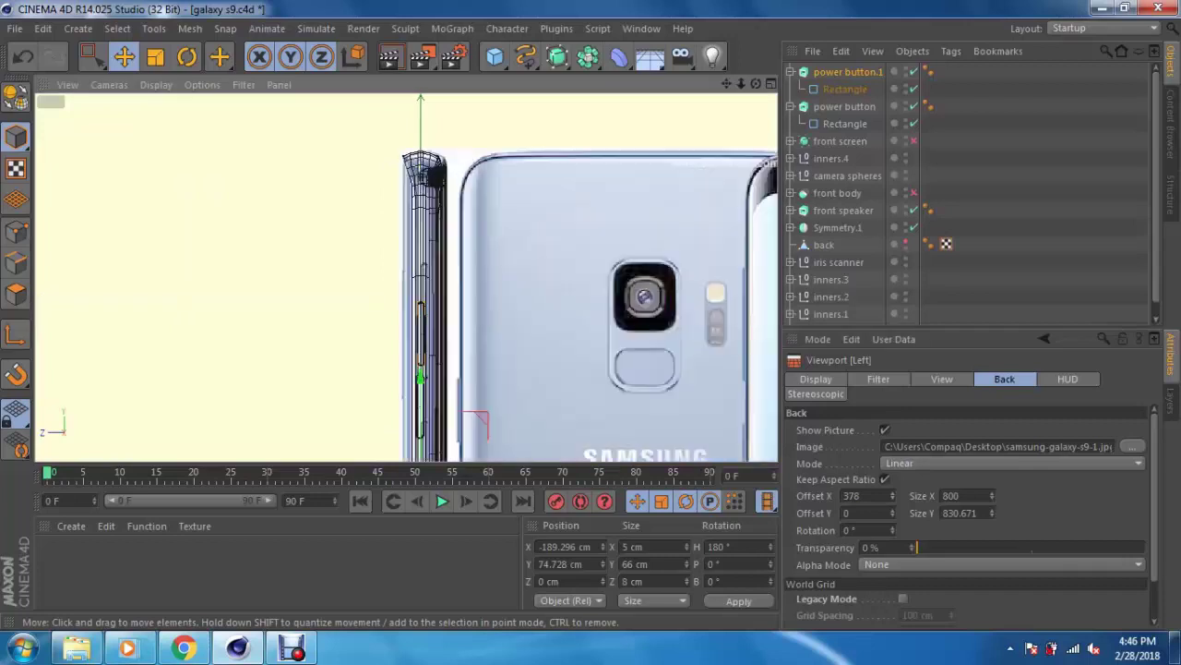
scroll(417, 171, "up", 3)
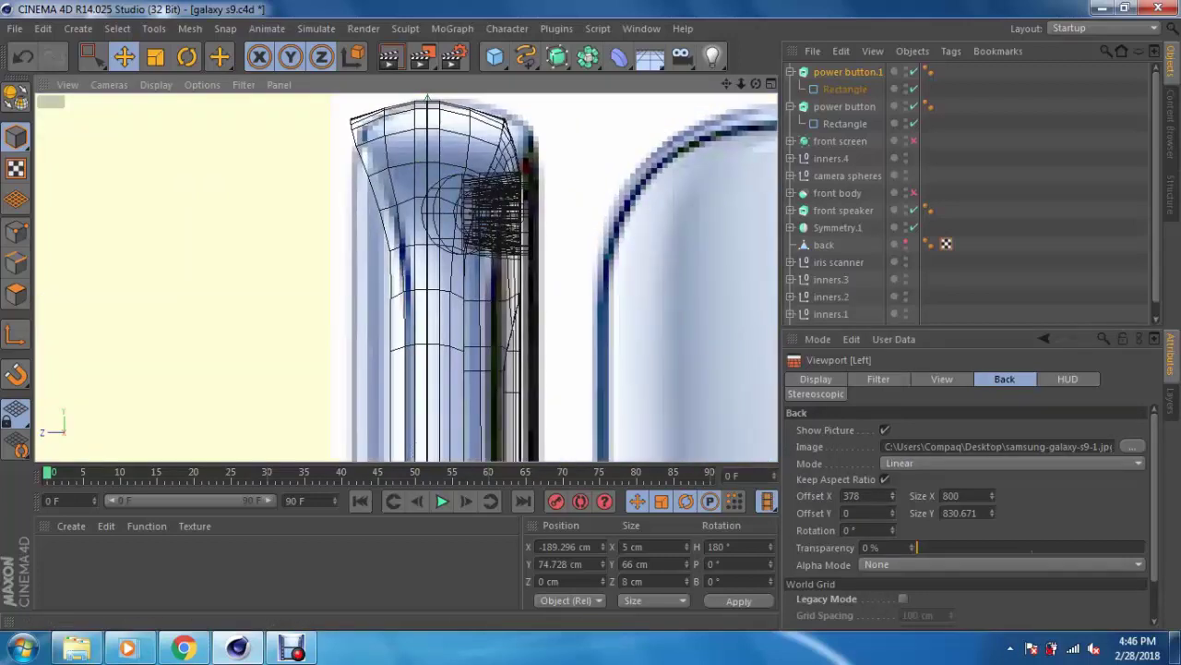
left_click_drag(926, 496, 923, 496)
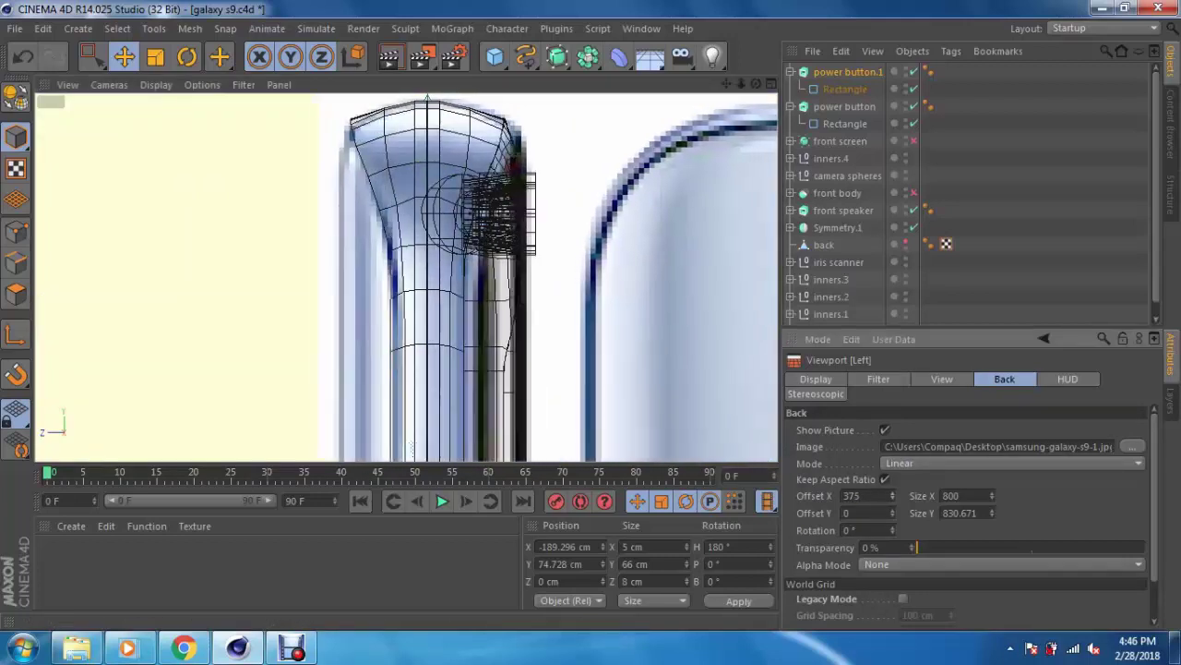
scroll(498, 321, "up", 2)
scroll(499, 321, "up", 2)
scroll(498, 320, "up", 2)
scroll(498, 320, "up", 2)
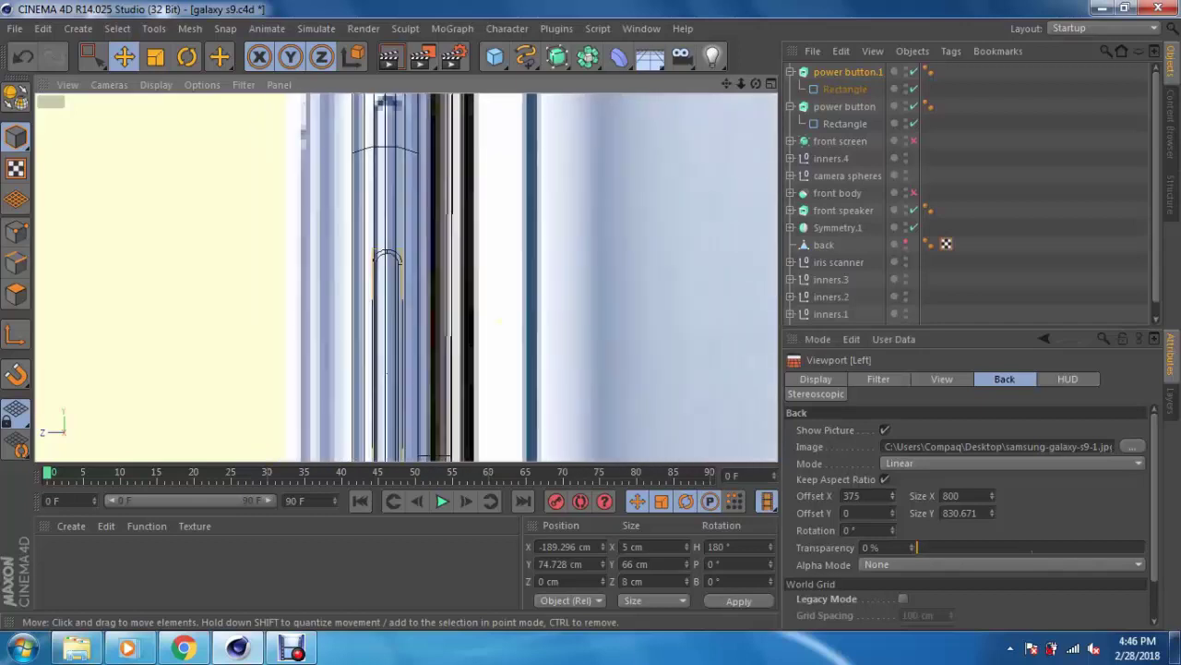
scroll(498, 320, "down", 1)
scroll(498, 320, "down", 2)
scroll(499, 320, "down", 1)
scroll(499, 321, "down", 1)
middle_click_drag(499, 277, 506, 348, "alt")
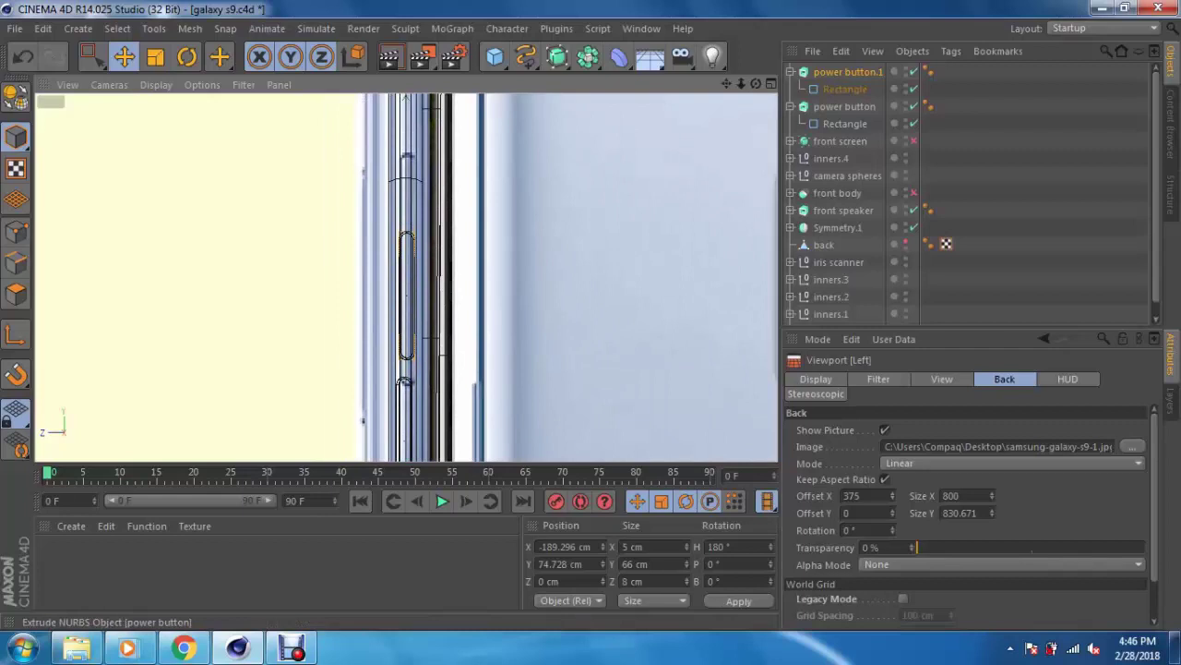
Step: Rename the copy to 'volume buttons', move its Rectangle up and set Height to 119 cm
type("volun")
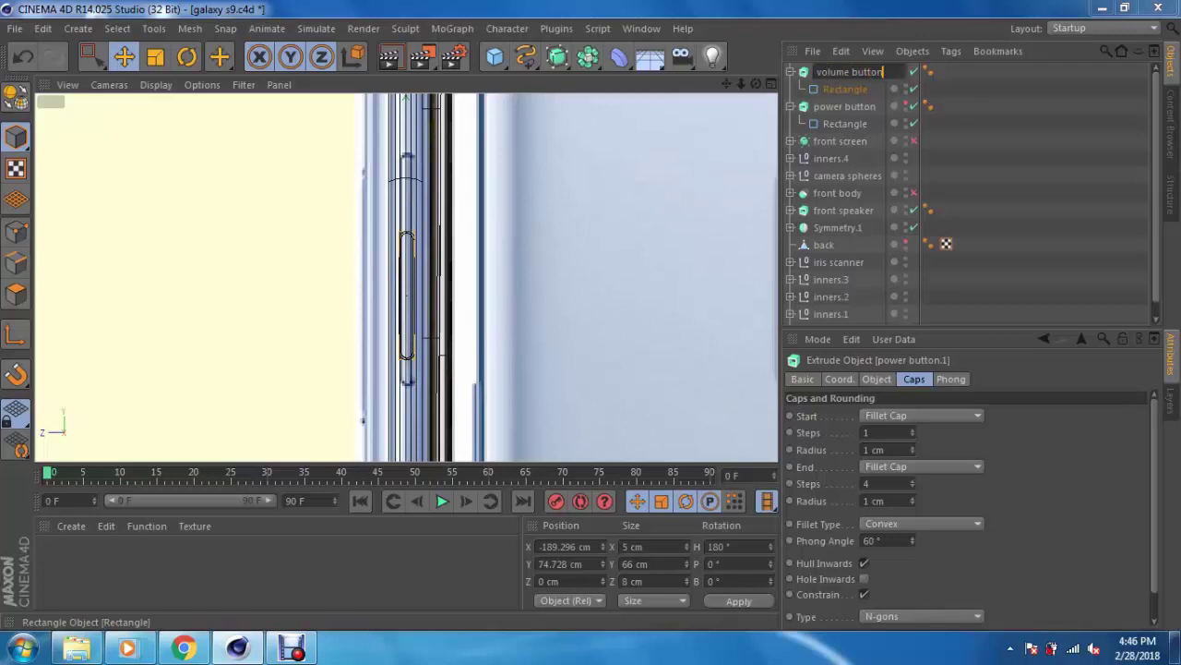
key("Return")
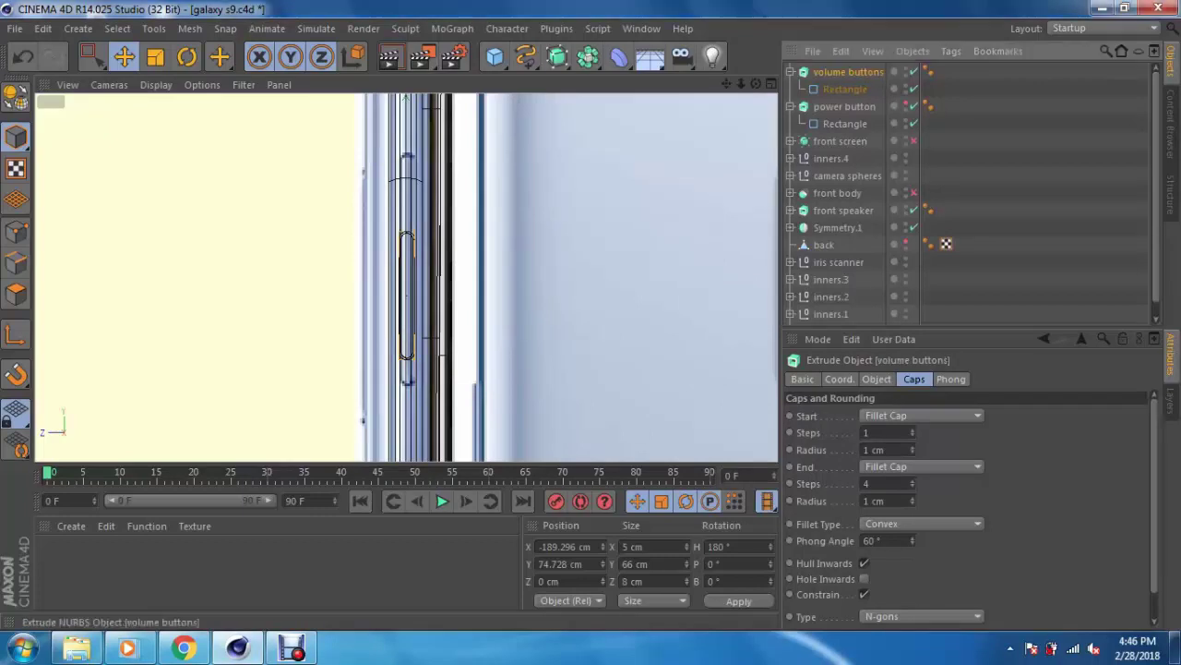
left_click(387, 276)
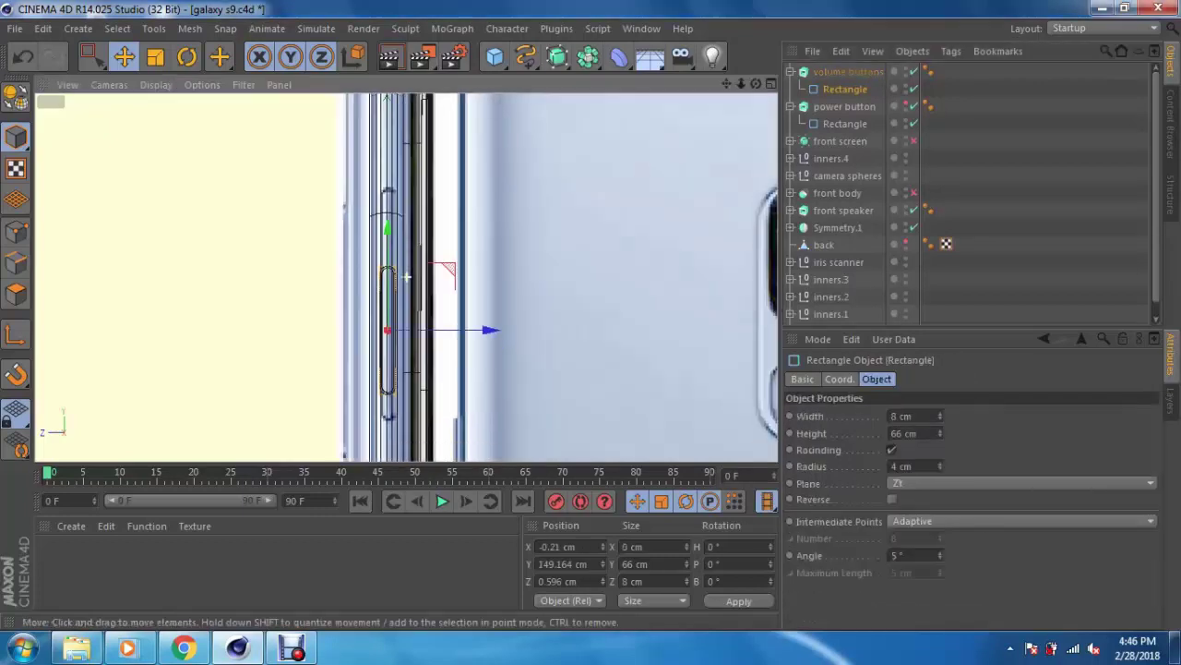
left_click_drag(388, 207, 387, 181)
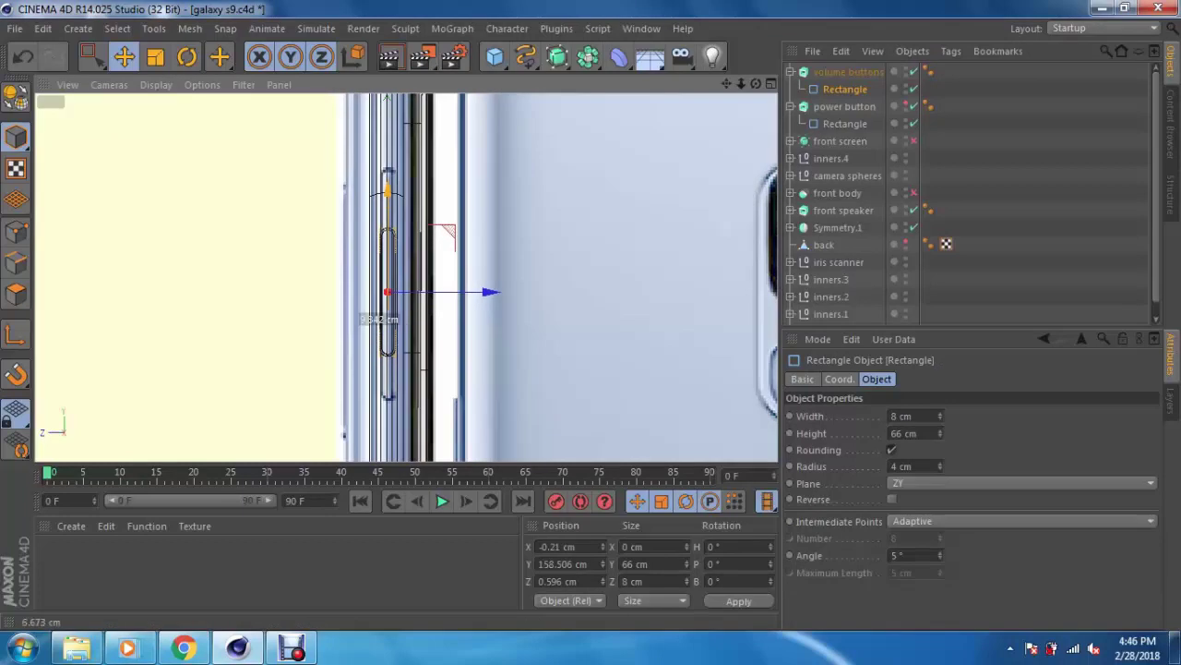
left_click_drag(939, 433, 939, 411)
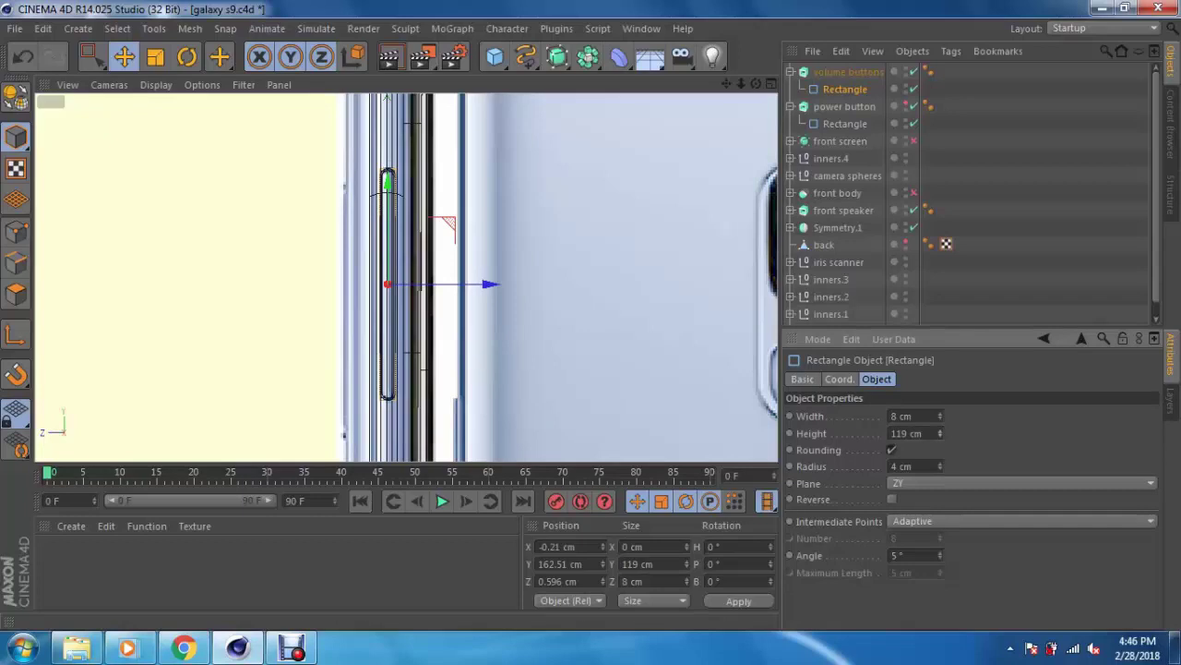
scroll(395, 249, "down", 3)
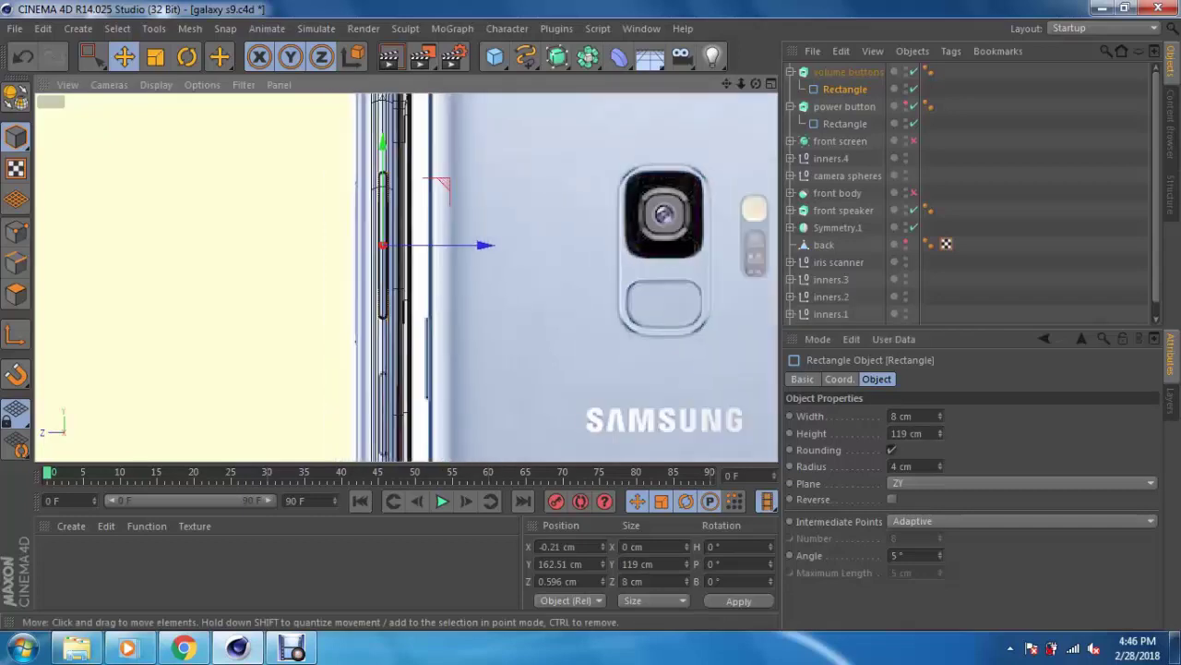
Step: Try nesting volume buttons under power button, then undo the nesting
left_click(847, 72)
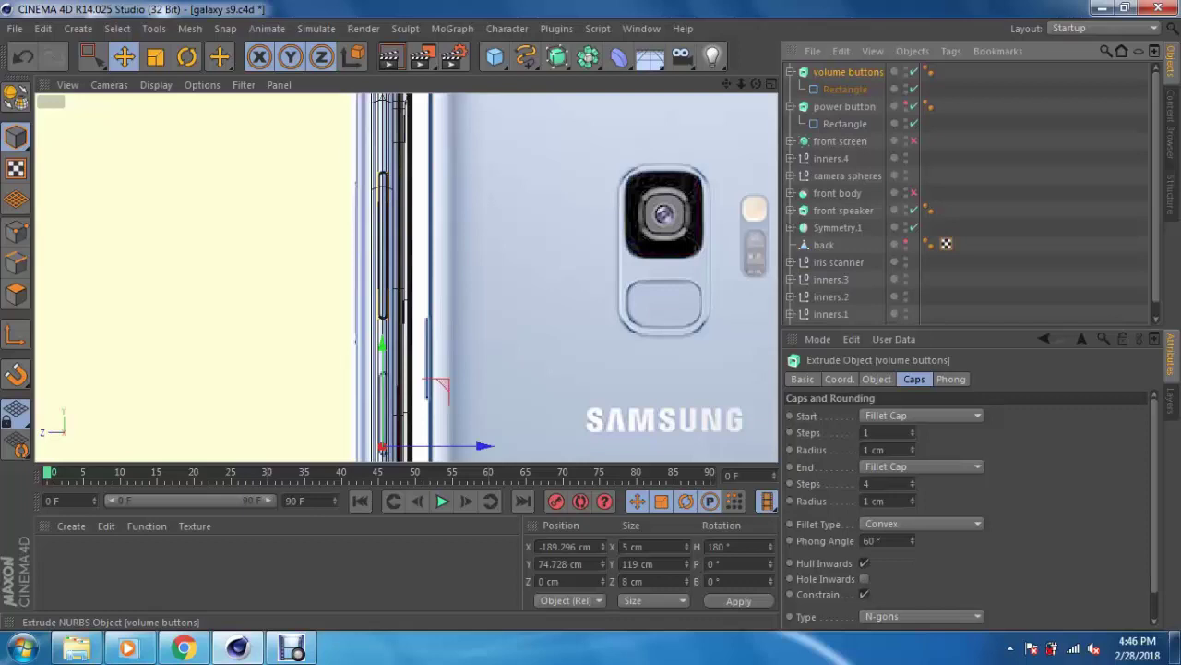
left_click_drag(847, 71, 844, 106)
key("ctrl+z")
key("ctrl+y")
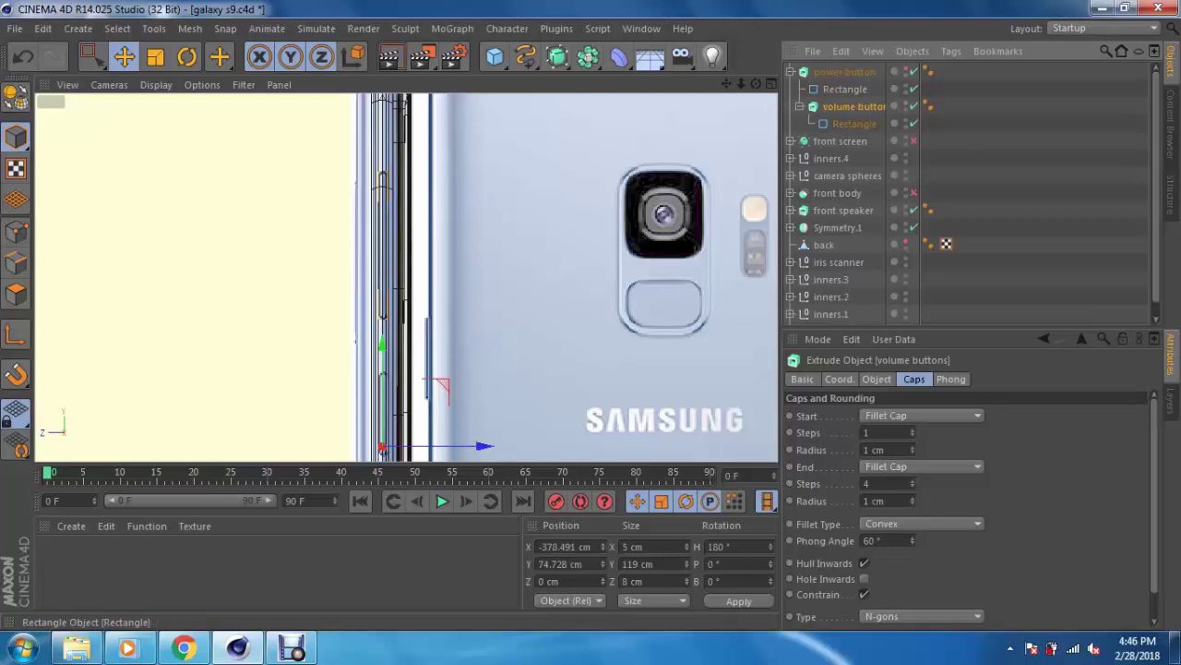
key("ctrl+z")
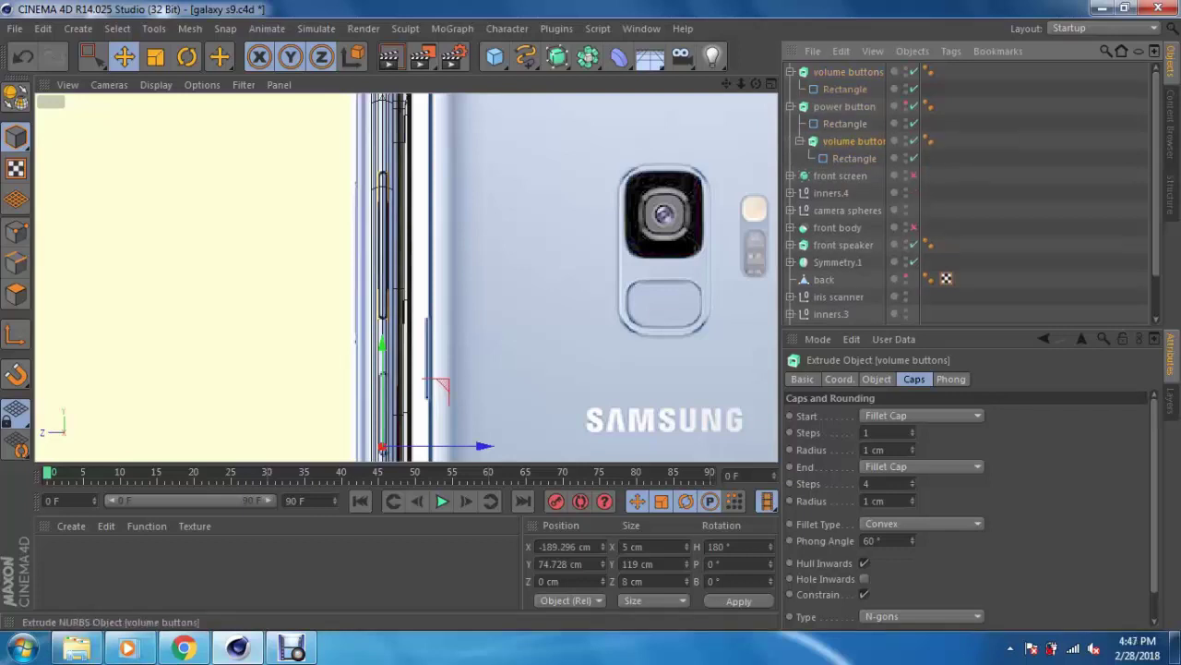
Step: Undo once more and rename the new copy to 'button'
key("ctrl+z")
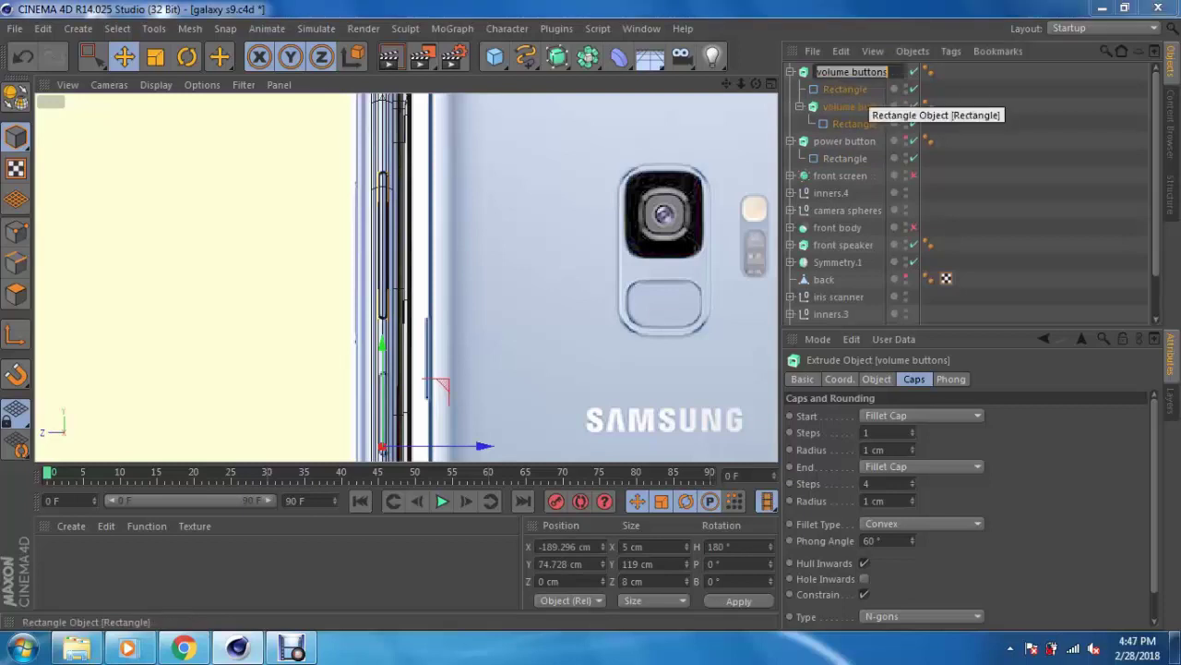
type("button")
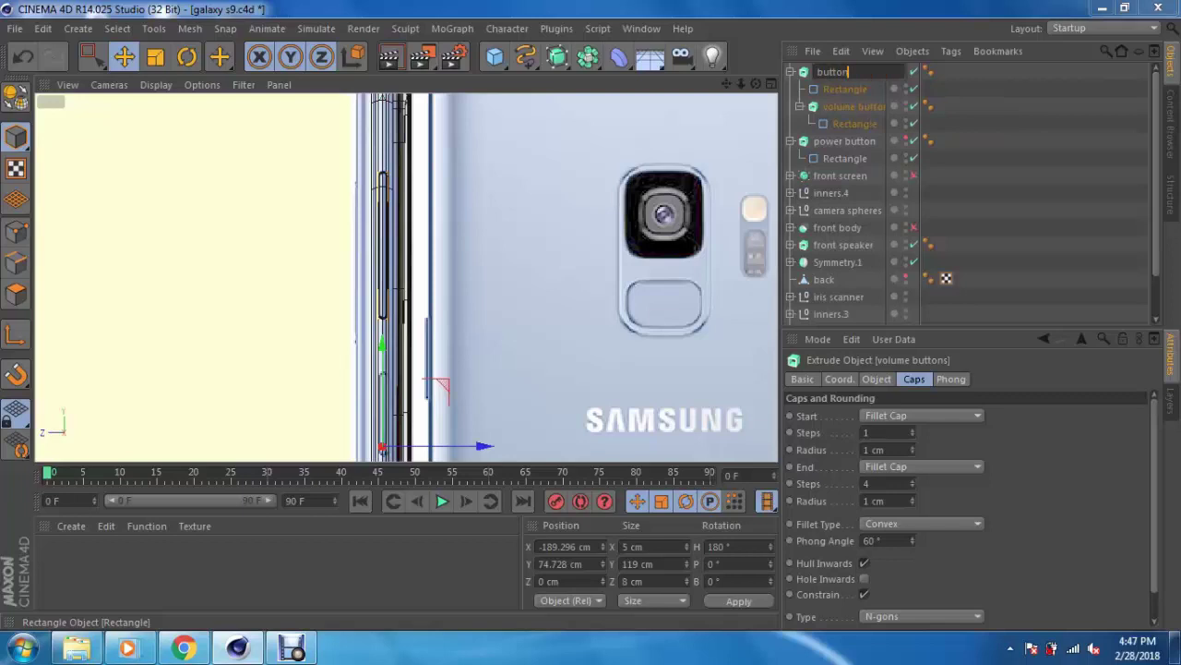
key("Return")
Step: Move the button's Rectangle down to Y 26.854 cm and shorten it to 66 cm high
left_click(845, 89)
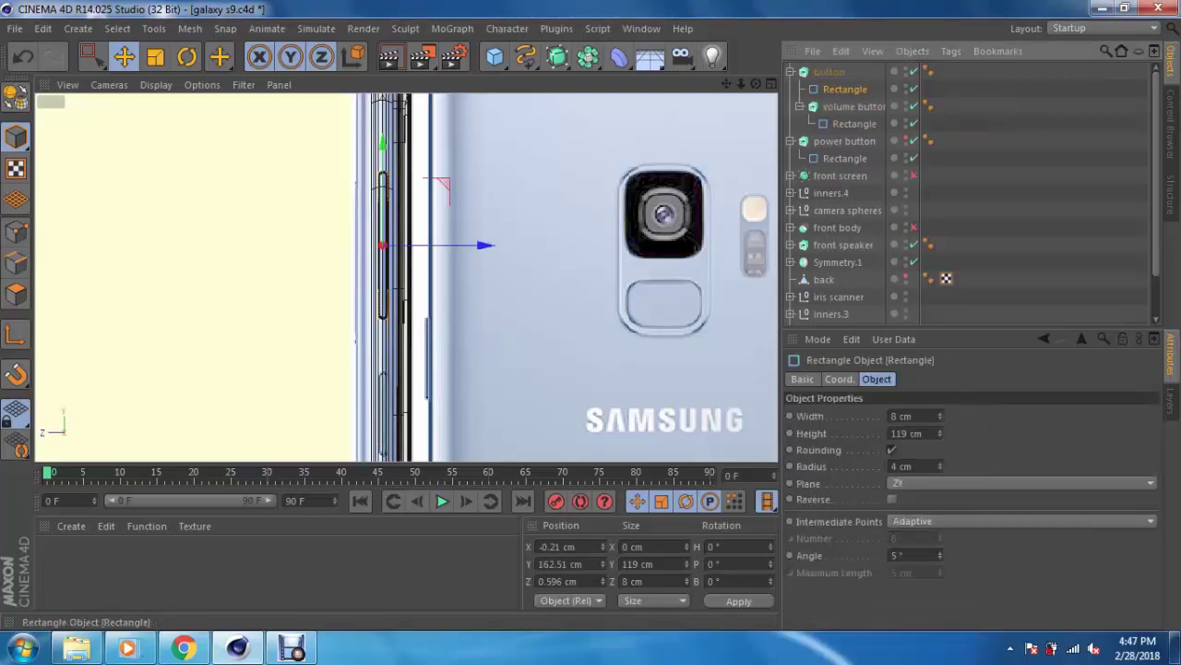
left_click_drag(382, 148, 382, 314)
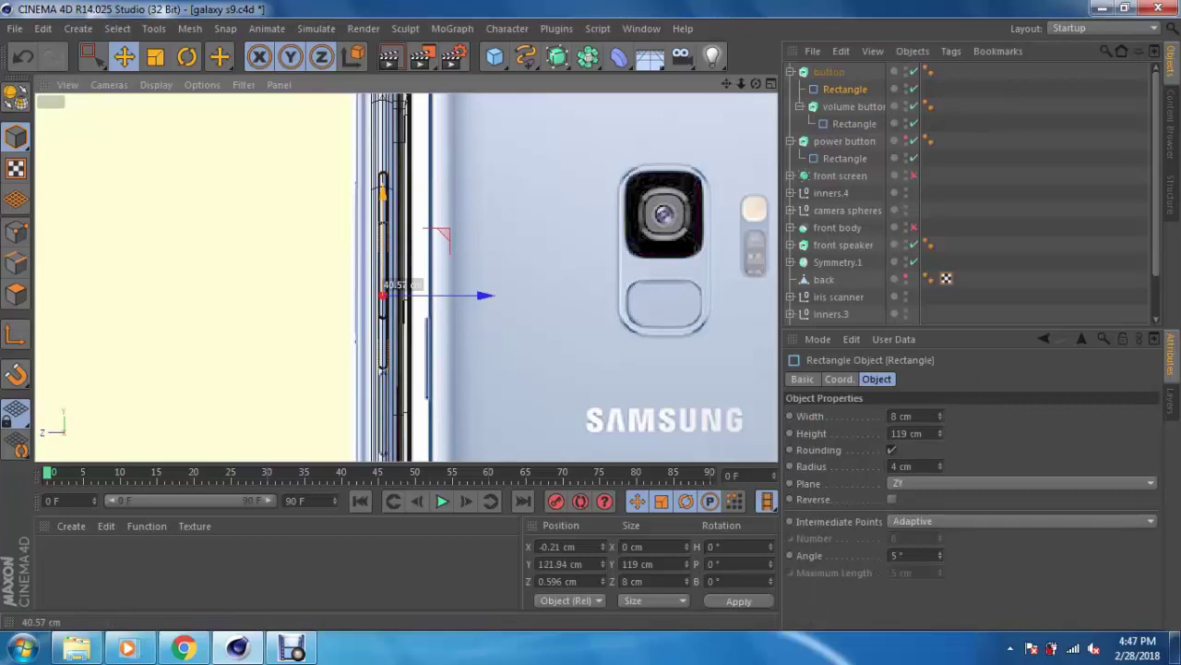
middle_click_drag(382, 313, 382, 231, "alt")
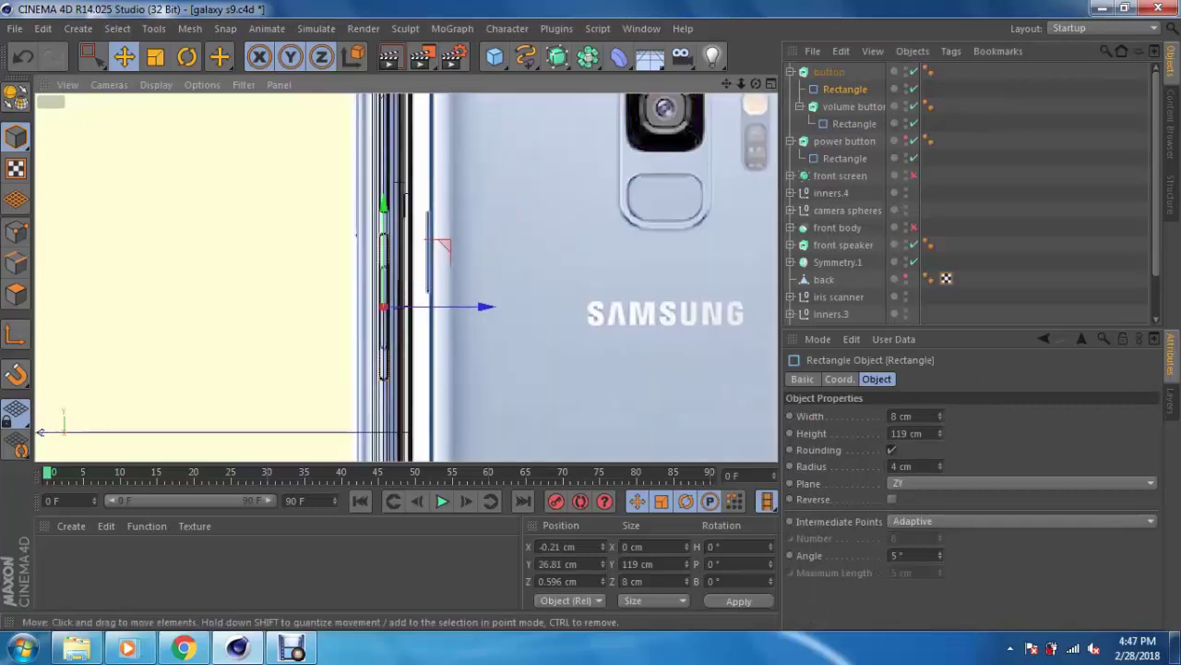
scroll(382, 277, "up", 3)
left_click_drag(378, 320, 379, 317)
left_click(941, 430)
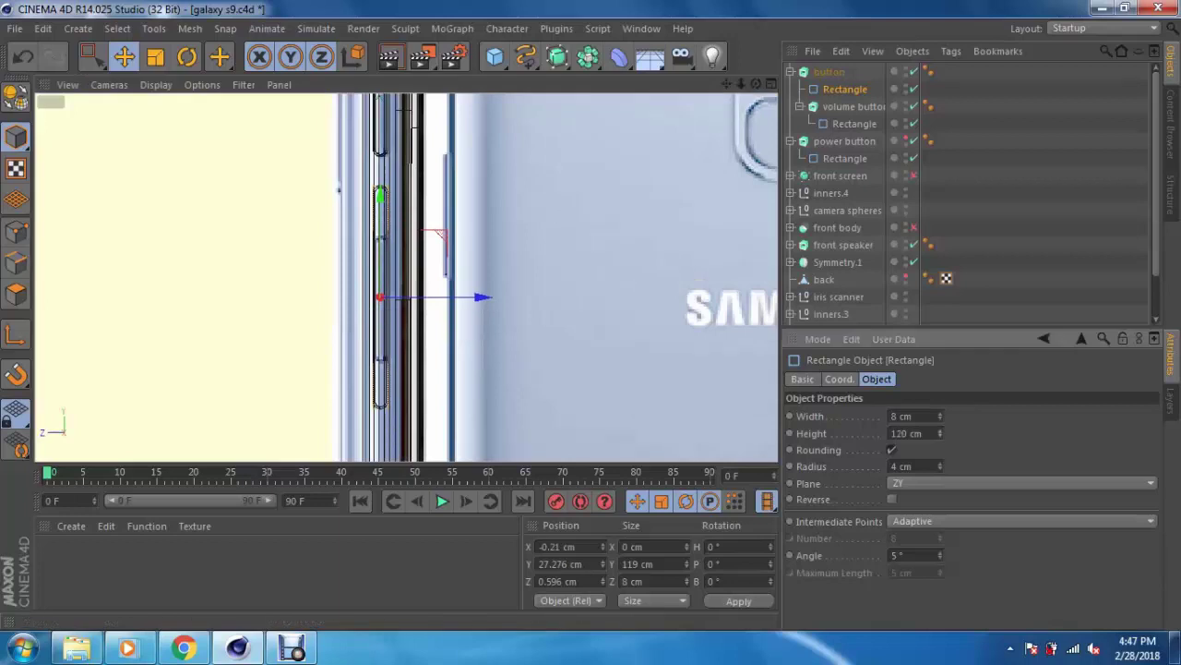
mouse_move(940, 433)
left_mouse_down()
mouse_move(940, 453)
mouse_move(941, 435)
left_mouse_up()
scroll(381, 297, "up", 2)
scroll(380, 298, "up", 2)
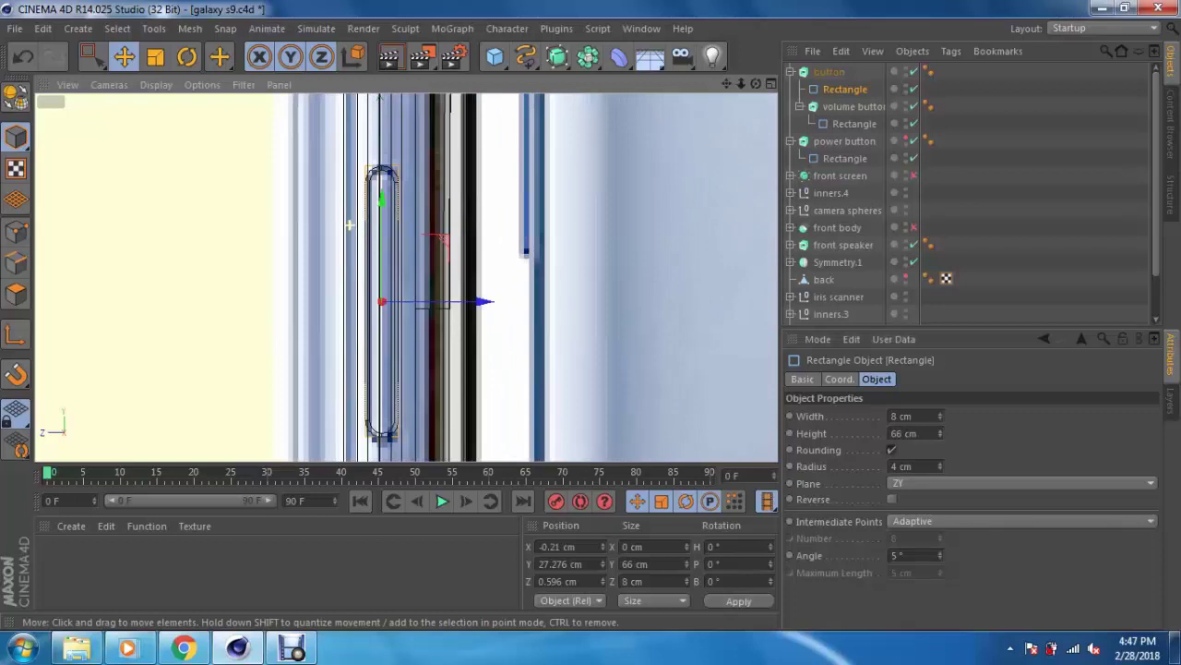
left_click_drag(382, 277, 380, 305)
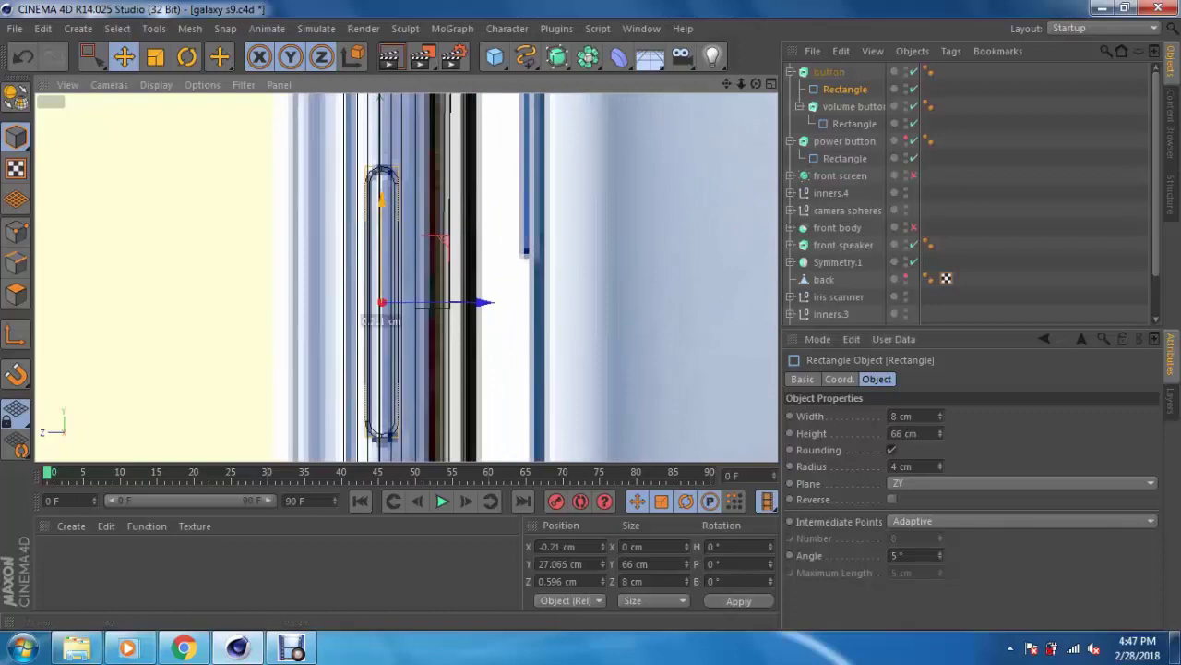
Step: Dismiss the object context menu and return to the single Perspective viewport
right_click(788, 227)
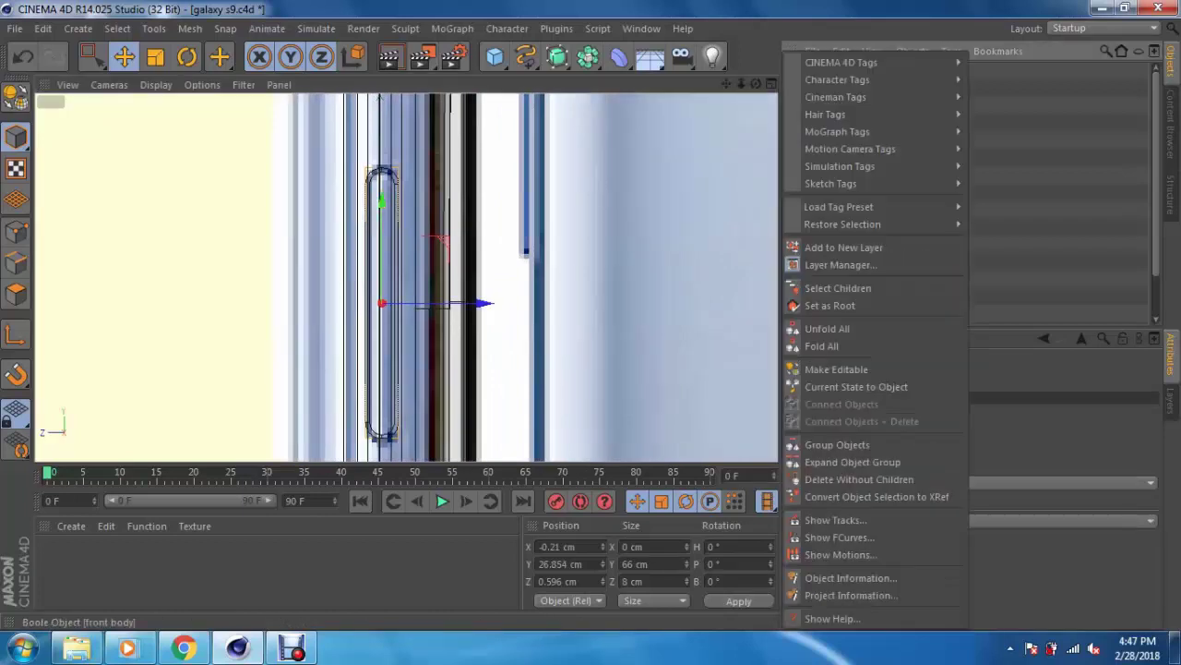
key("Escape")
scroll(654, 249, "down", 1)
scroll(654, 249, "down", 1)
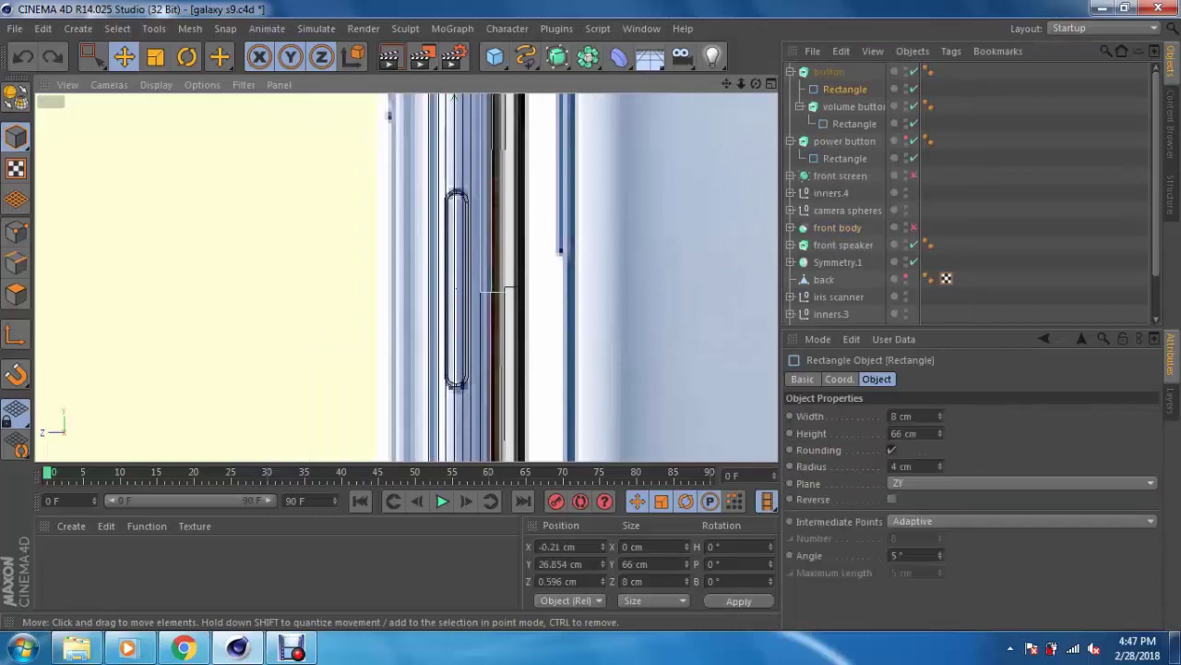
scroll(528, 273, "down", 1)
scroll(528, 274, "down", 2)
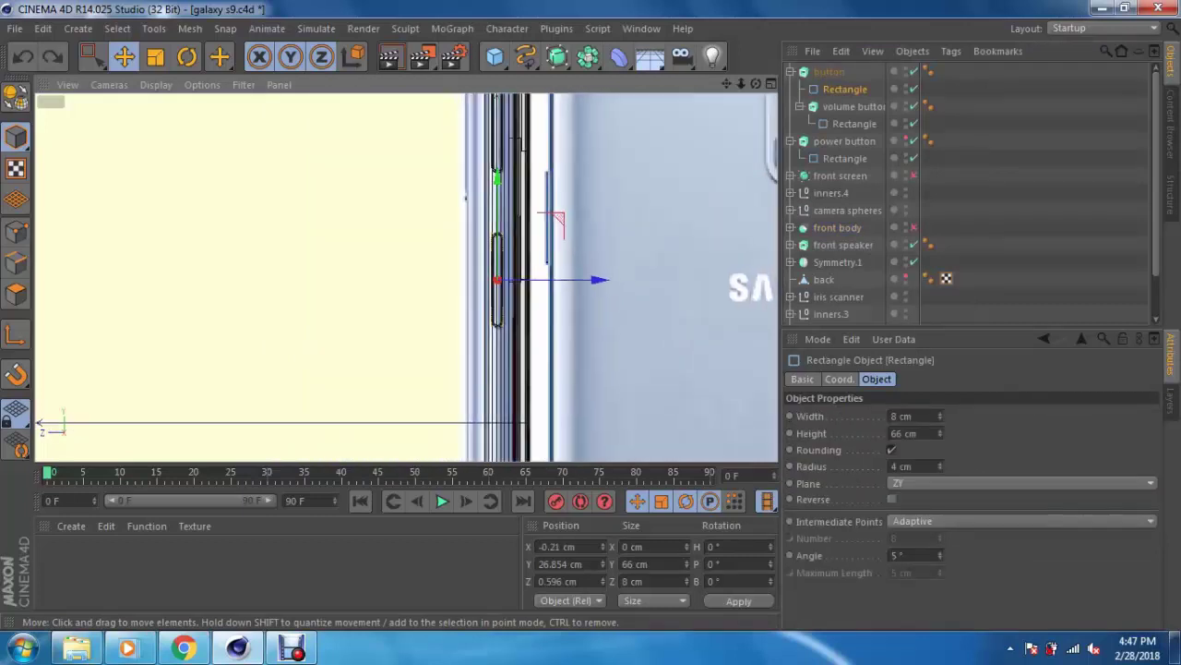
scroll(528, 273, "down", 2)
scroll(528, 273, "down", 2)
key("F5")
key("F1")
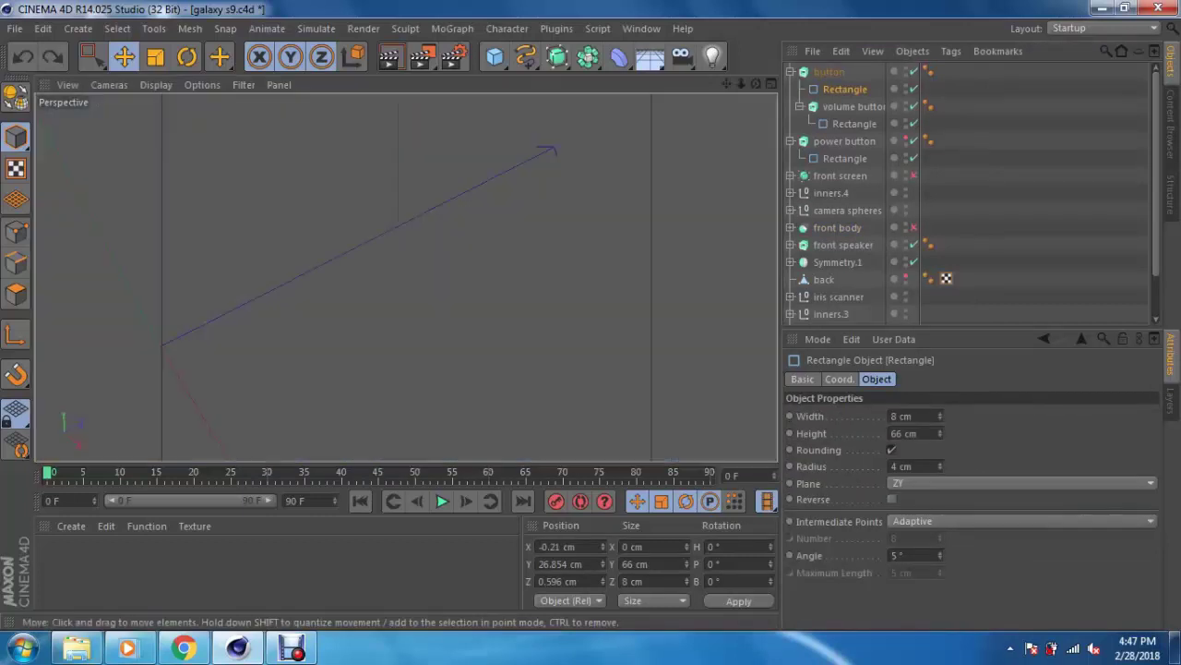
Step: Bring the phone's side into close view and select the 'button' extrusion to show its Caps settings
mouse_move(137, 132)
left_mouse_down("alt")
mouse_move(272, 314)
mouse_move(261, 281)
mouse_move(385, 290)
mouse_move(289, 292)
mouse_move(408, 276)
mouse_move(315, 427)
left_mouse_up("alt")
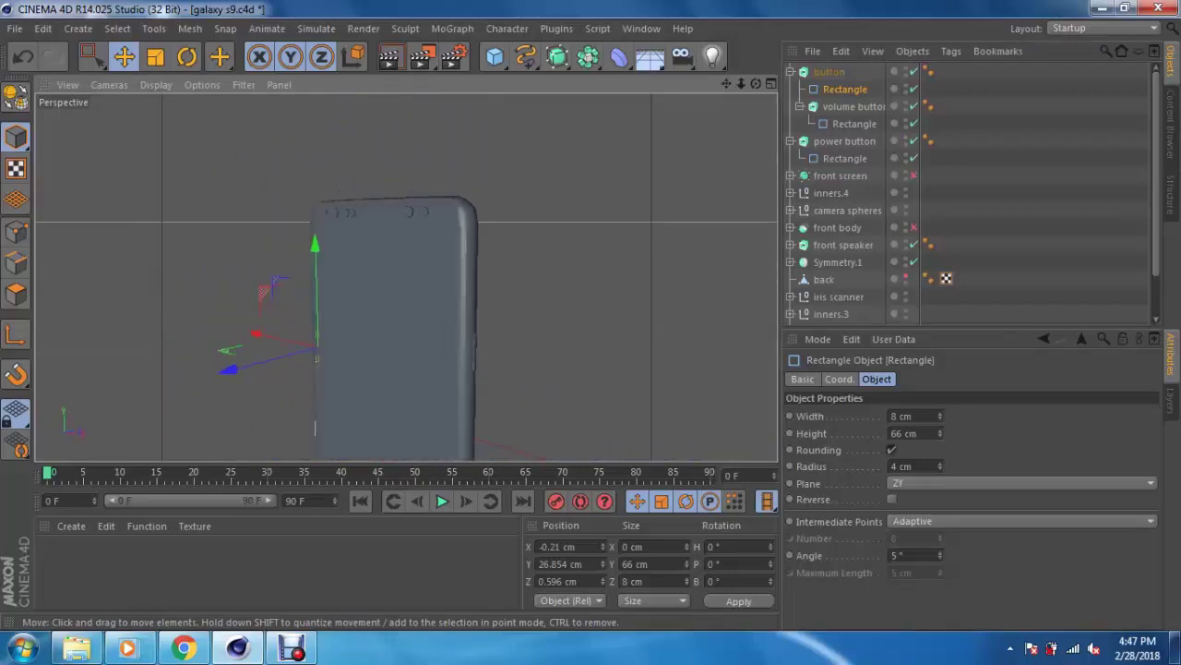
mouse_move(315, 427)
left_mouse_down("alt")
mouse_move(337, 277)
mouse_move(350, 277)
left_mouse_up("alt")
scroll(406, 277, "up", 5)
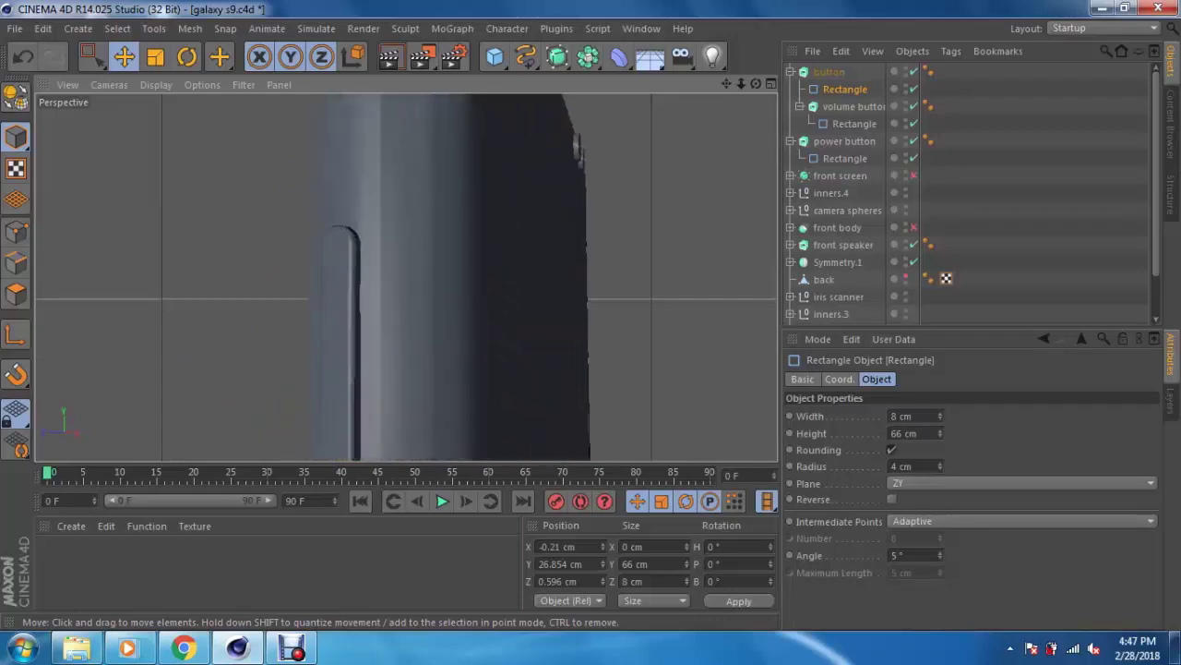
left_click(829, 71)
left_click(790, 72)
left_click(790, 89)
left_click(790, 88)
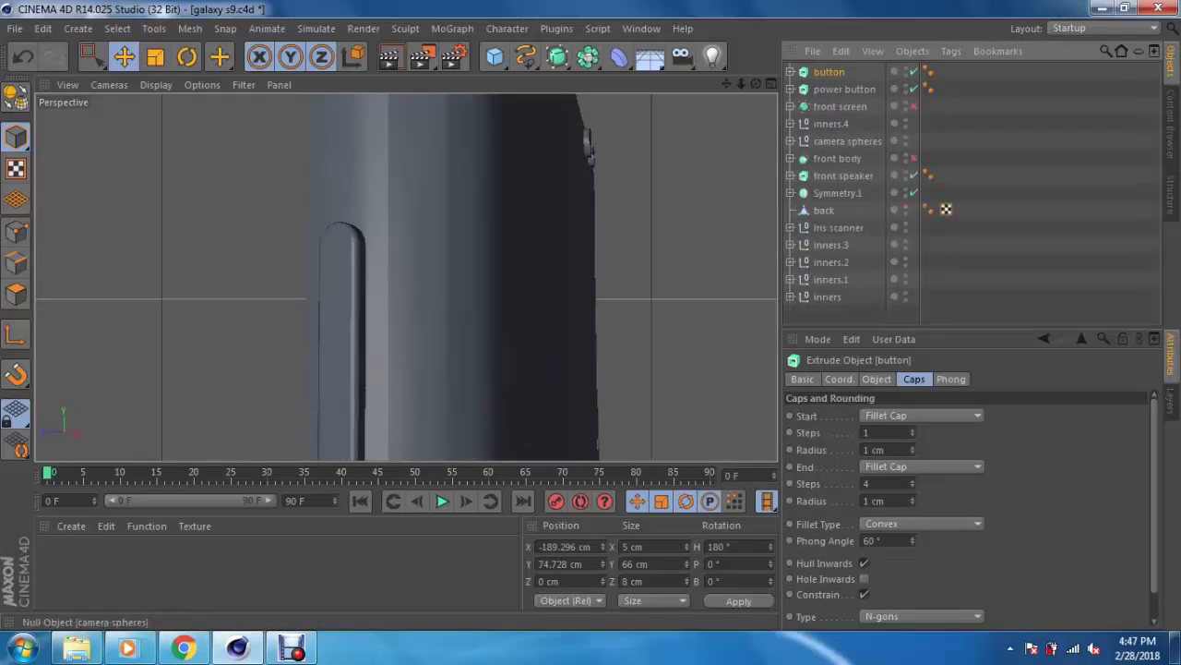
Step: Move 'volume buttons' out from under 'button' to the top level of the Object Manager
left_click(790, 71)
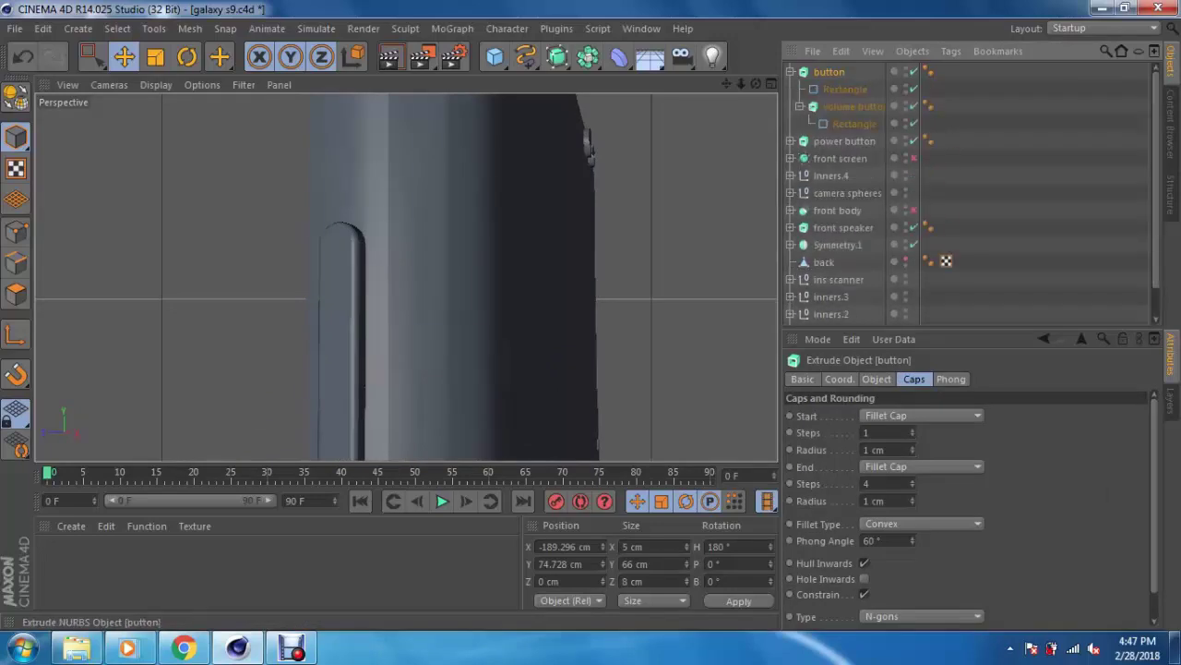
left_click(851, 107)
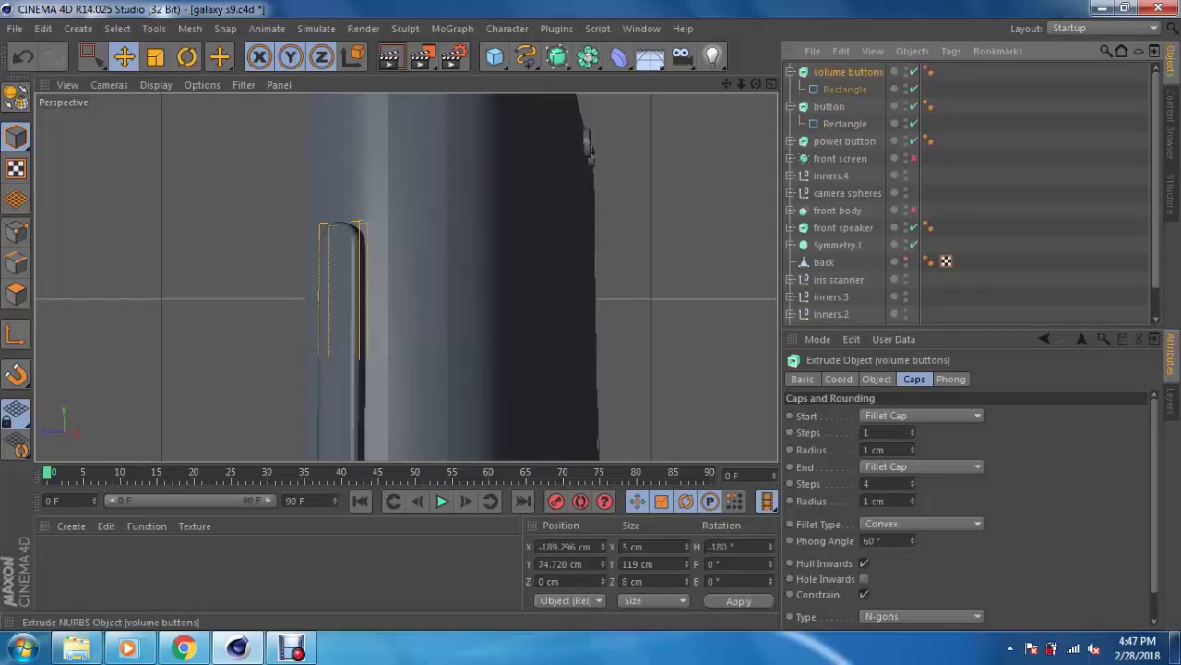
left_click_drag(851, 106, 831, 67)
Step: Select power button, button and volume buttons together and set their Caps End Radius to 2 cm
left_click(790, 106)
left_click(845, 106)
left_click(829, 89, "ctrl")
left_click(847, 71, "ctrl")
left_click(791, 107)
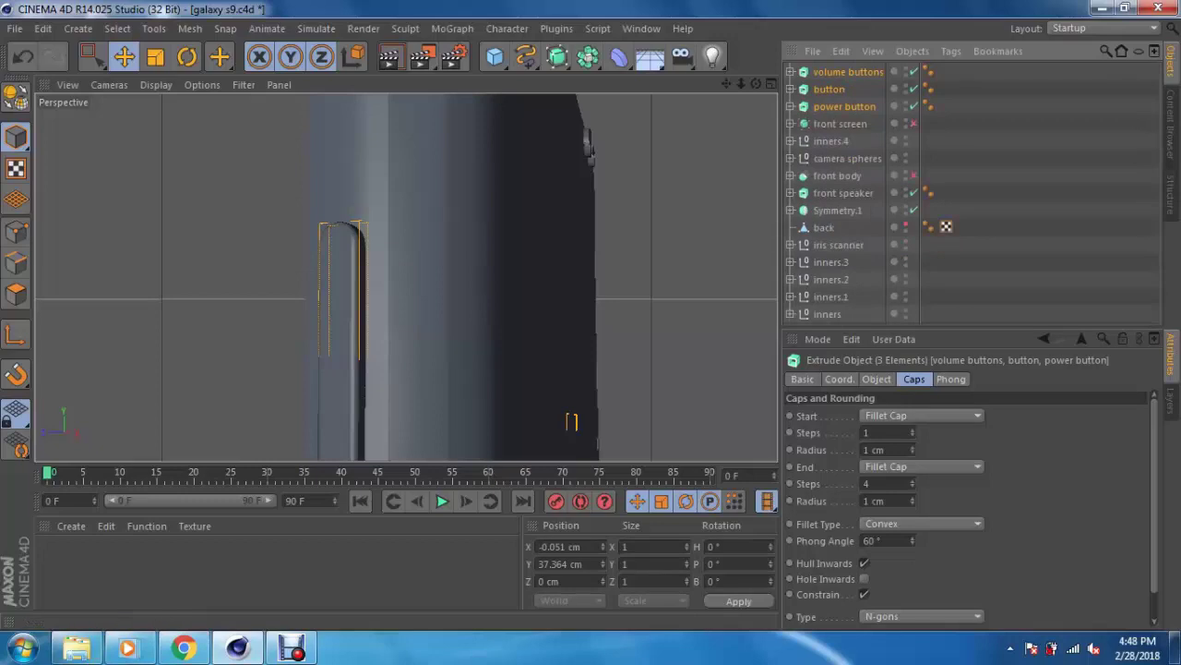
left_click(911, 497)
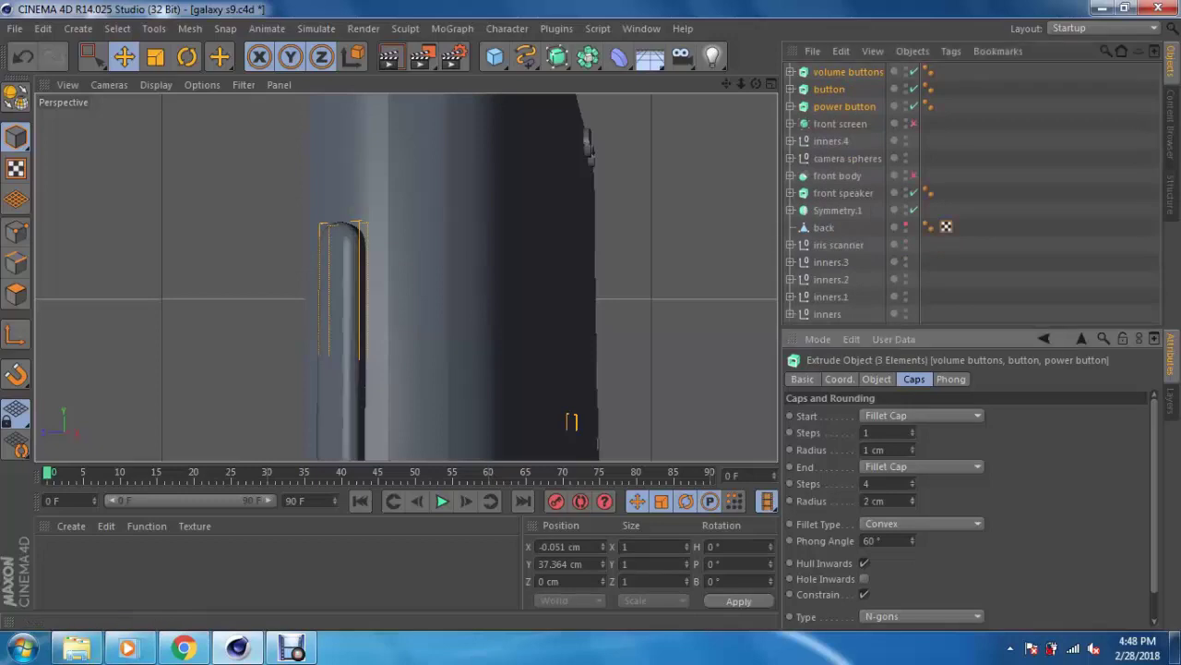
left_click_drag(572, 277, 452, 277, "alt")
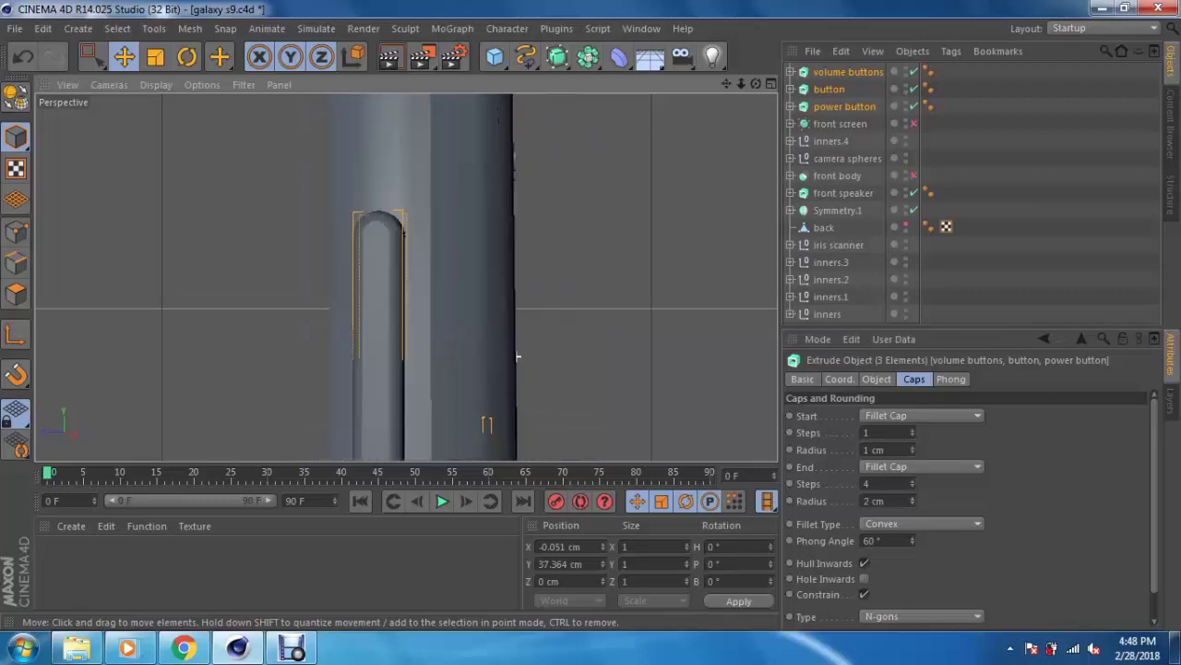
left_click_drag(452, 423, 585, 406, "alt")
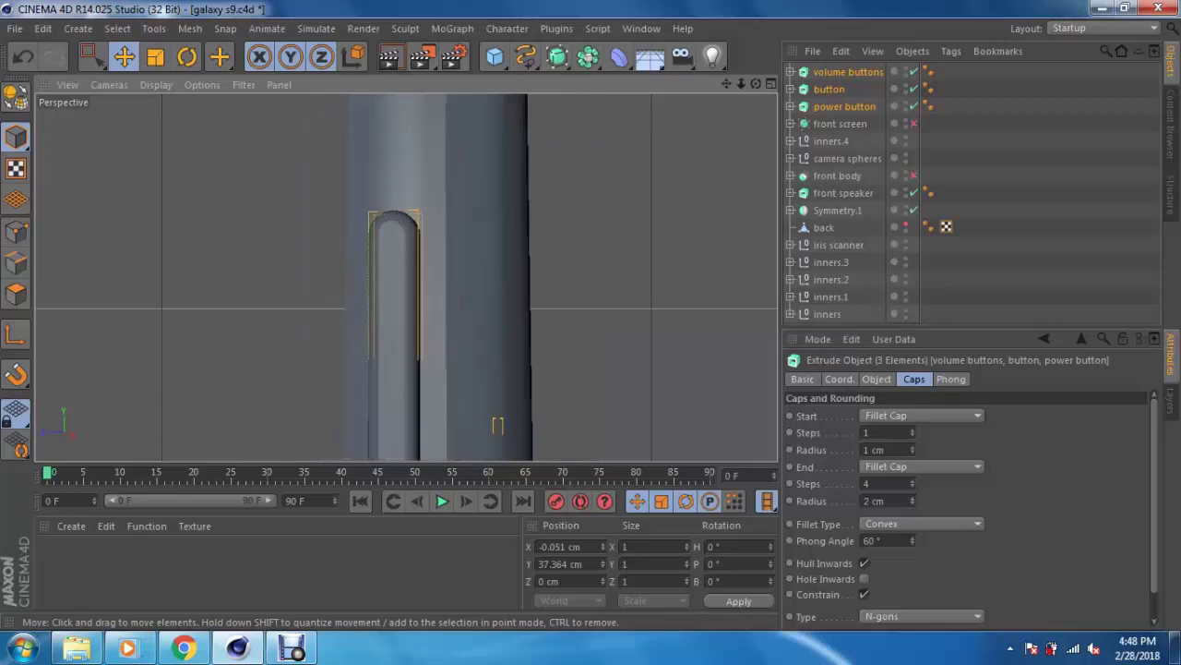
mouse_move(628, 338)
left_mouse_down("alt")
mouse_move(406, 276)
mouse_move(385, 454)
mouse_move(434, 388)
left_mouse_up("alt")
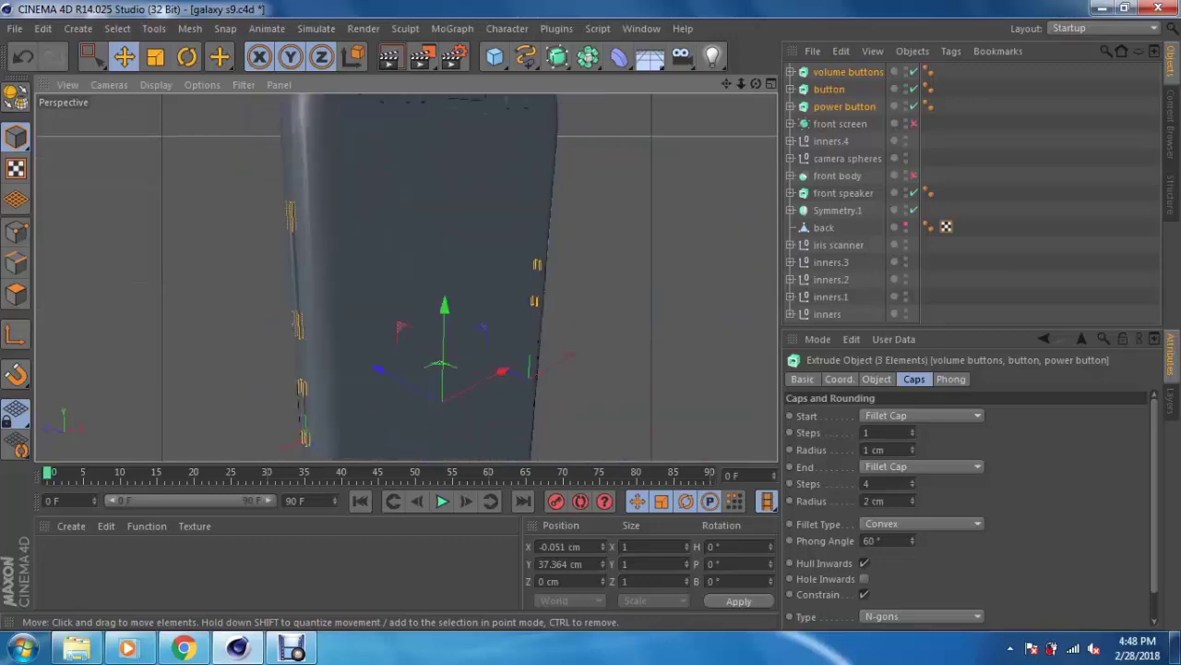
left_click_drag(434, 387, 480, 387, "alt")
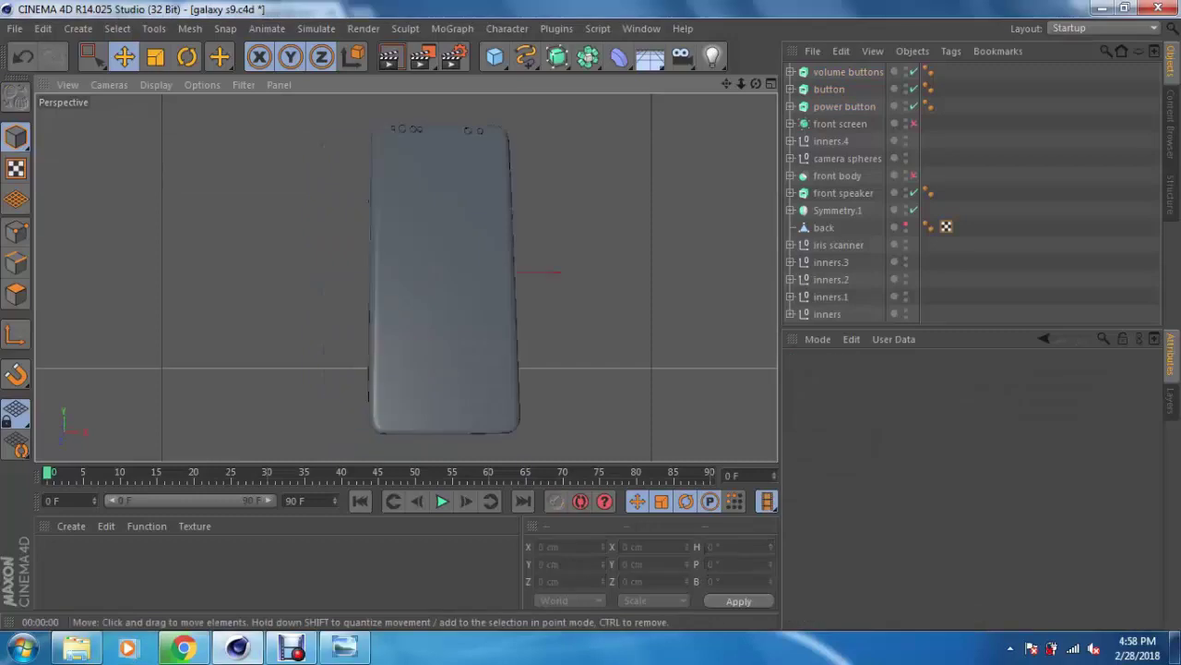
Step: Select the front polygon mesh in Edges mode and loop-select its top edge and corner
mouse_move(480, 388)
left_mouse_down("alt")
mouse_move(480, 424)
mouse_move(510, 202)
mouse_move(468, 191)
left_mouse_up("alt")
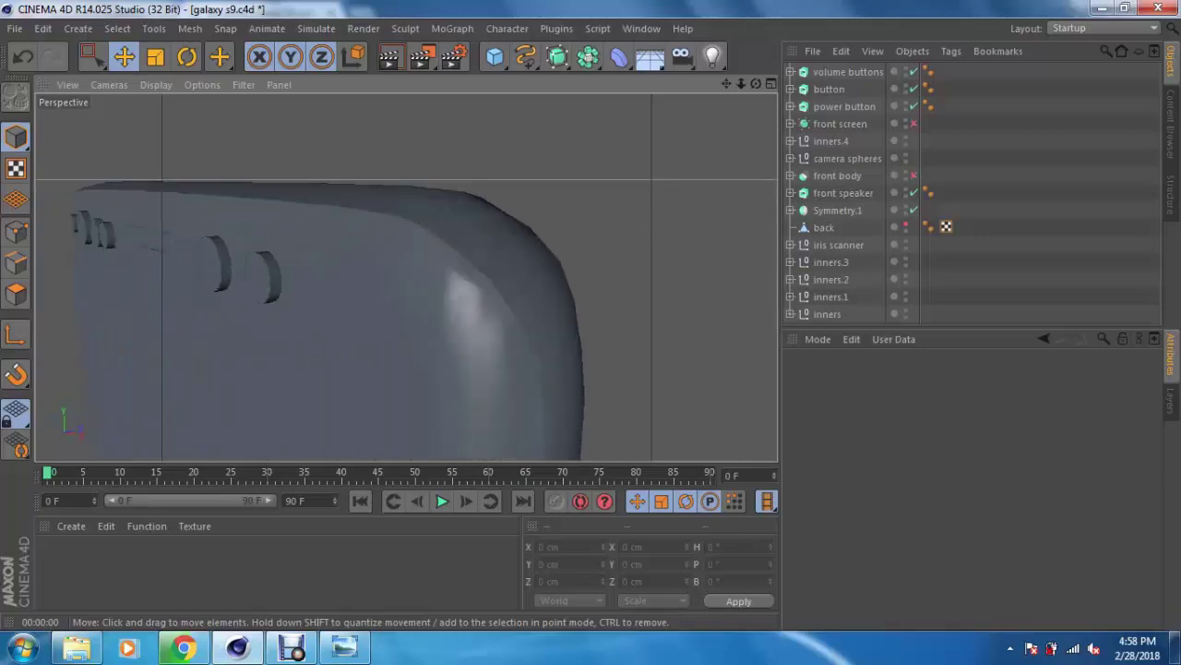
left_click(415, 351)
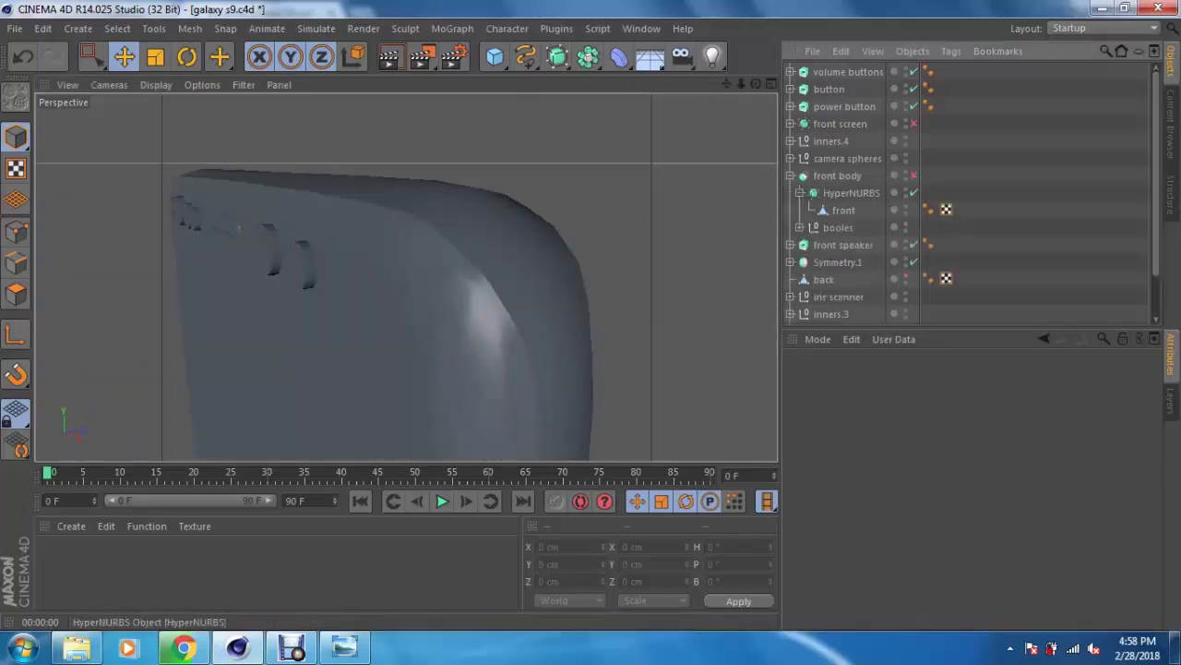
left_click(16, 263)
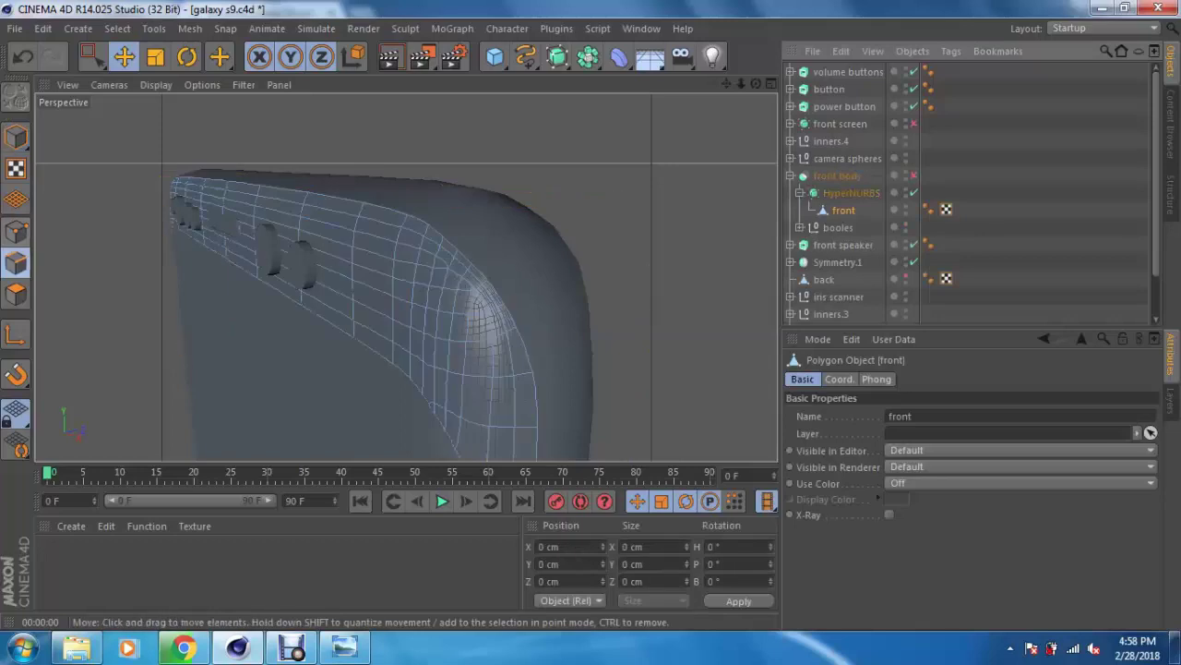
left_click(400, 213)
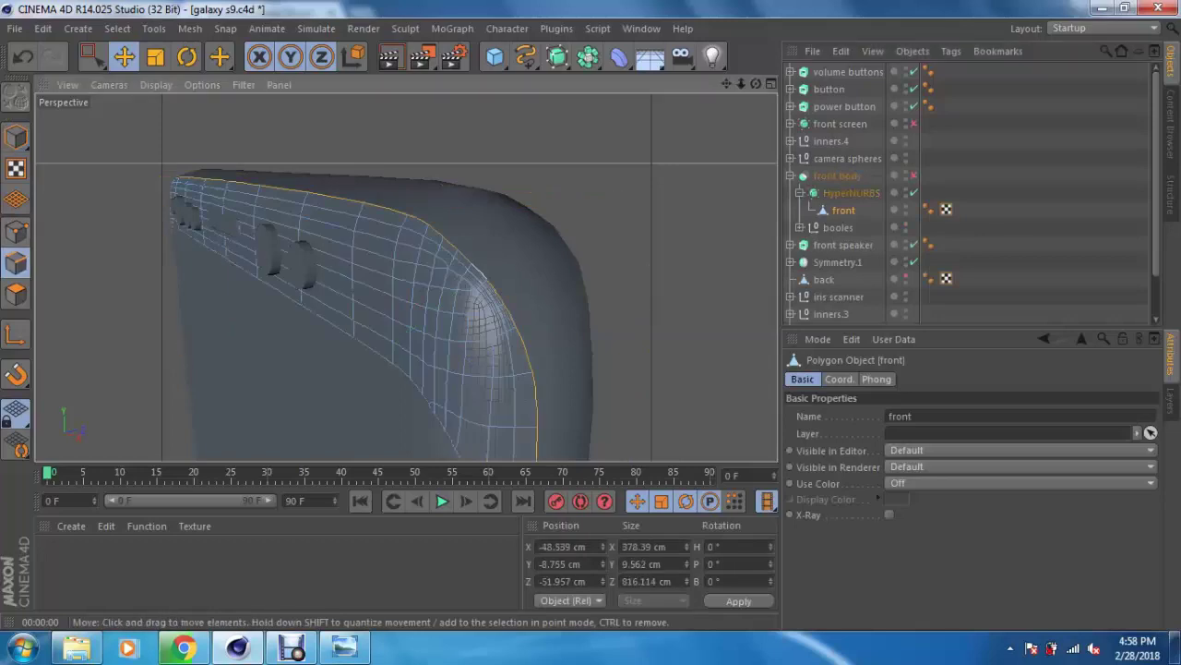
left_click_drag(741, 84, 741, 84)
key("t")
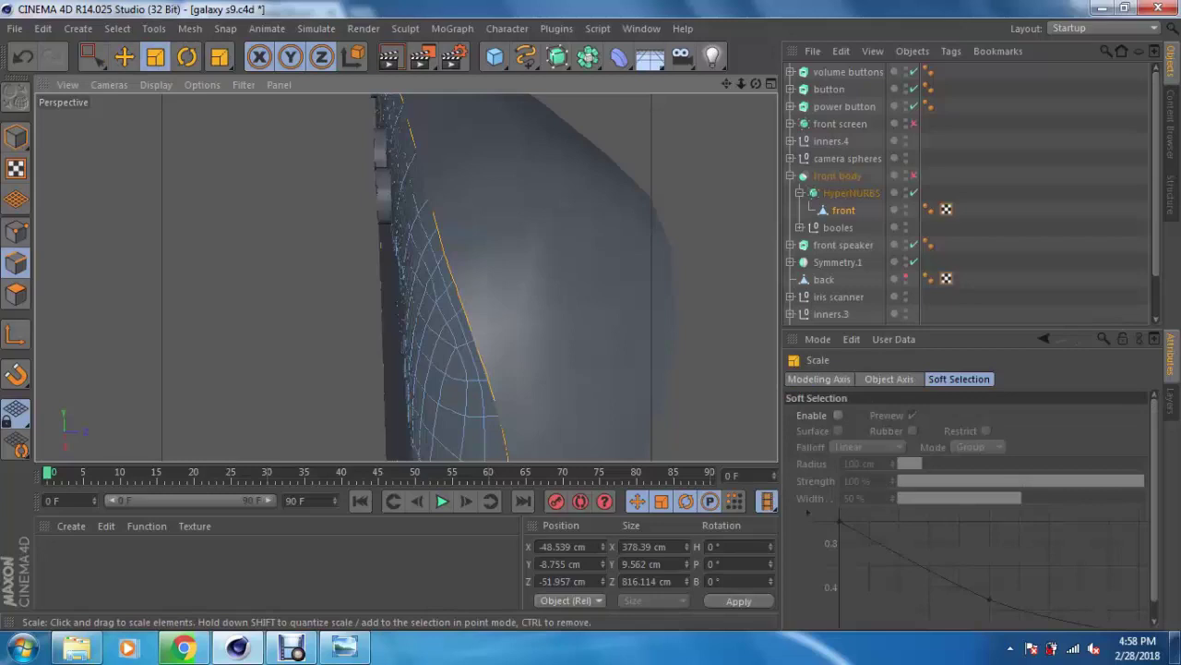
Step: Shrink the selected top edge loop slightly and nudge it about 1.5 cm
left_click_drag(395, 430, 401, 430)
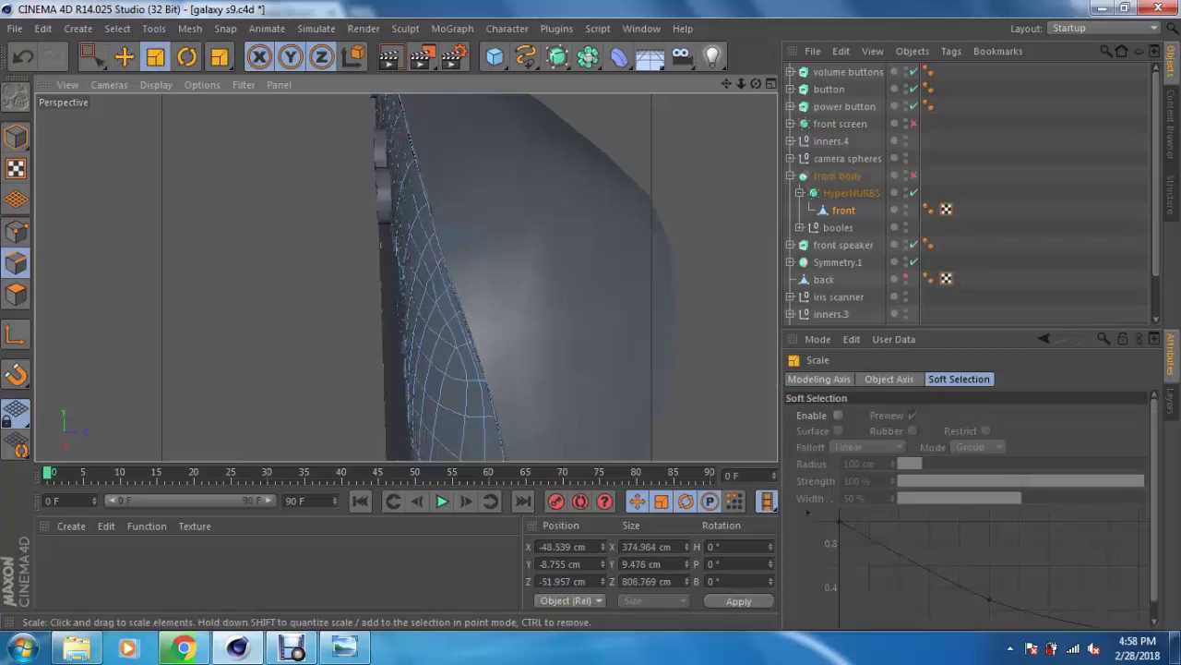
left_click_drag(741, 84, 741, 84)
key("e")
left_click_drag(401, 430, 400, 432)
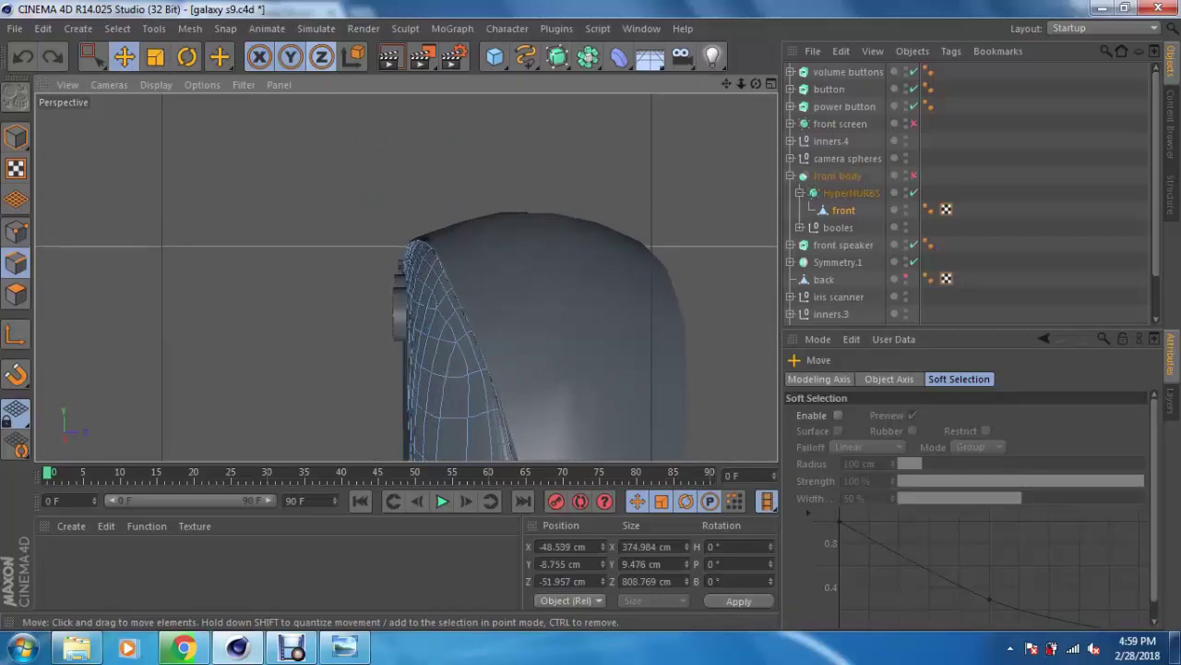
Step: Reselect the top edge loop and lower it about 4.9 cm along the Y axis only
left_click_drag(480, 332, 387, 333, "alt")
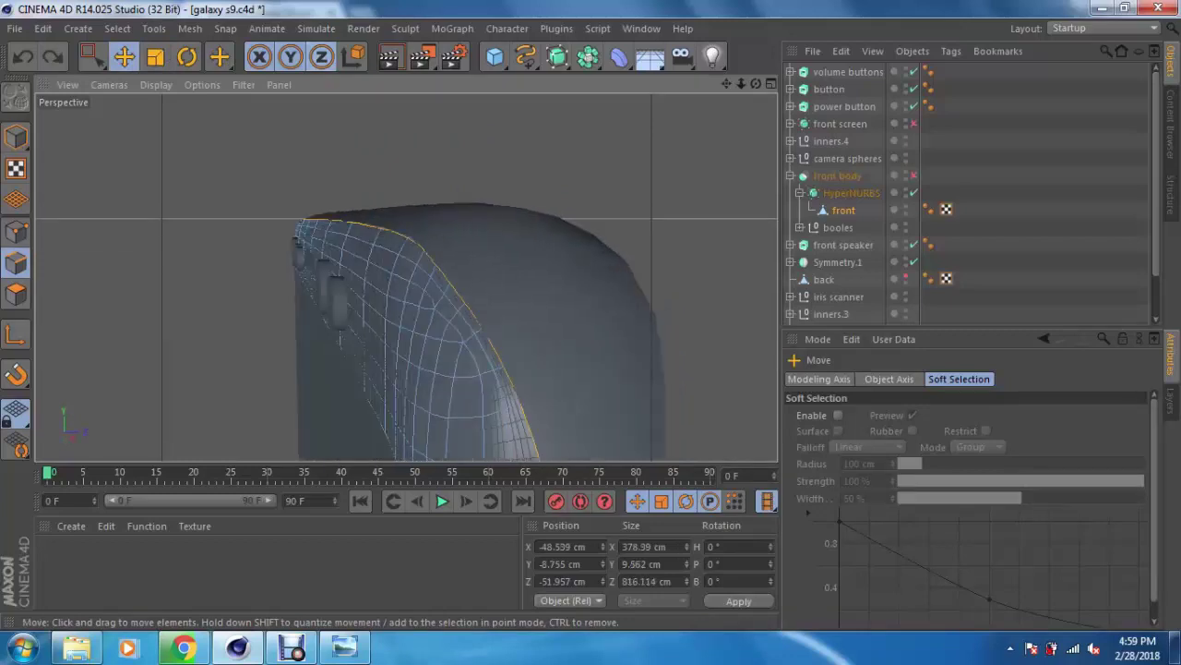
left_click(474, 321)
left_click(475, 321)
left_click_drag(396, 263, 424, 263, "alt")
left_click(290, 56)
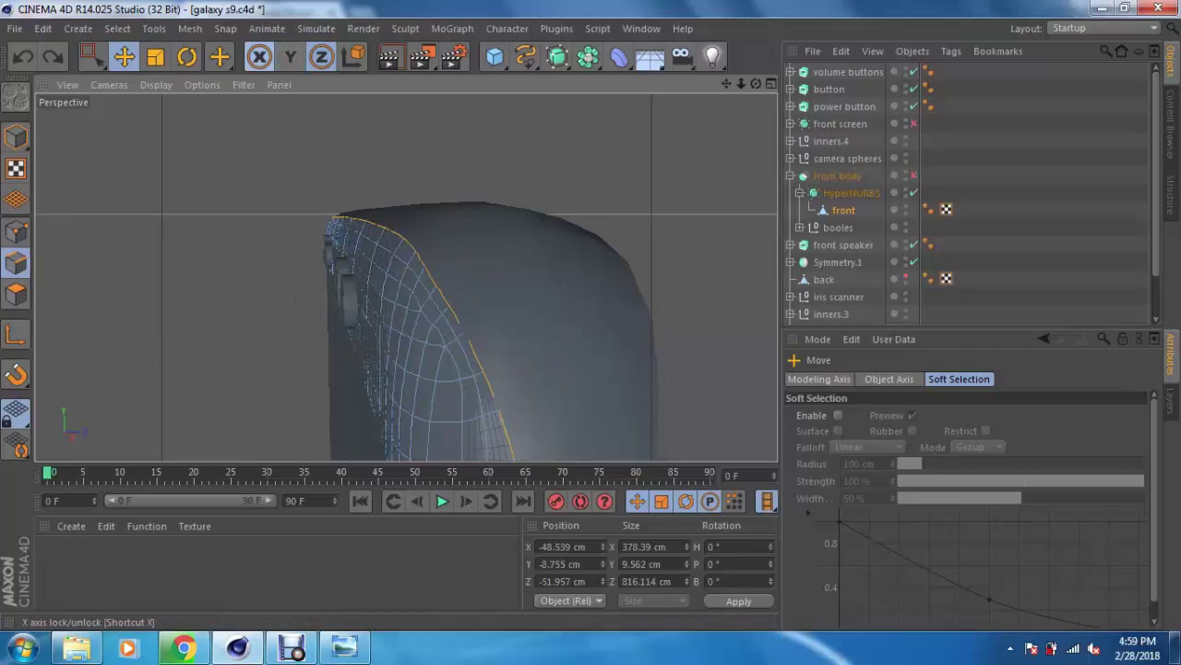
left_click(259, 56)
left_click_drag(362, 439, 362, 430)
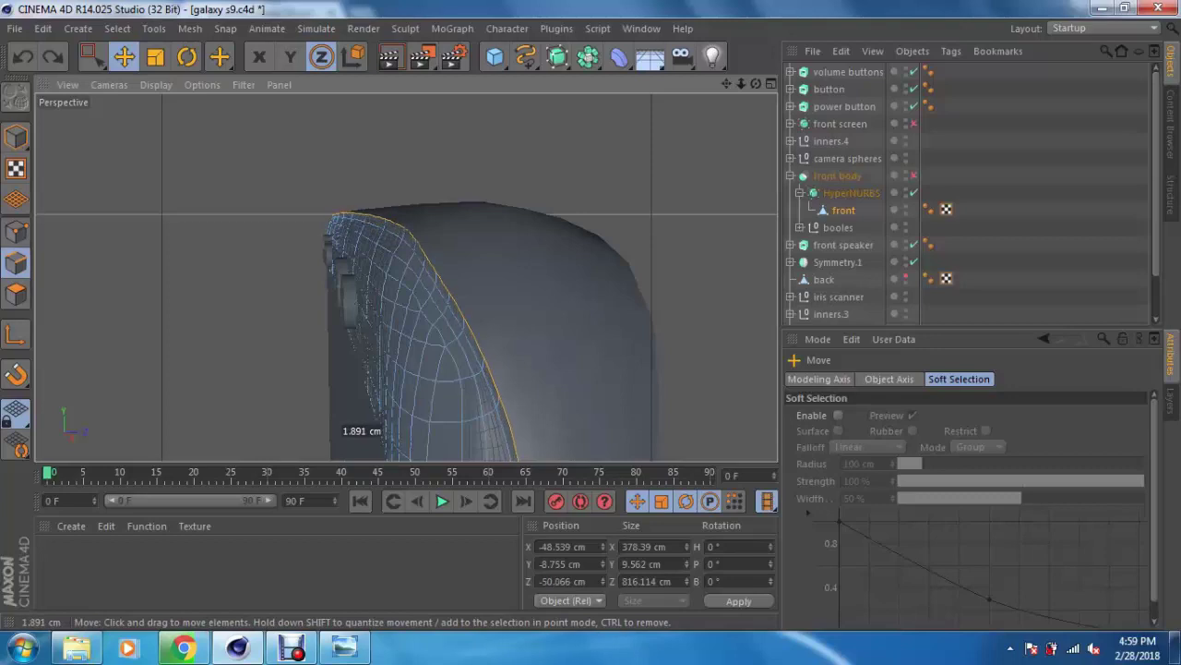
left_click_drag(362, 431, 337, 430)
key("ctrl+z")
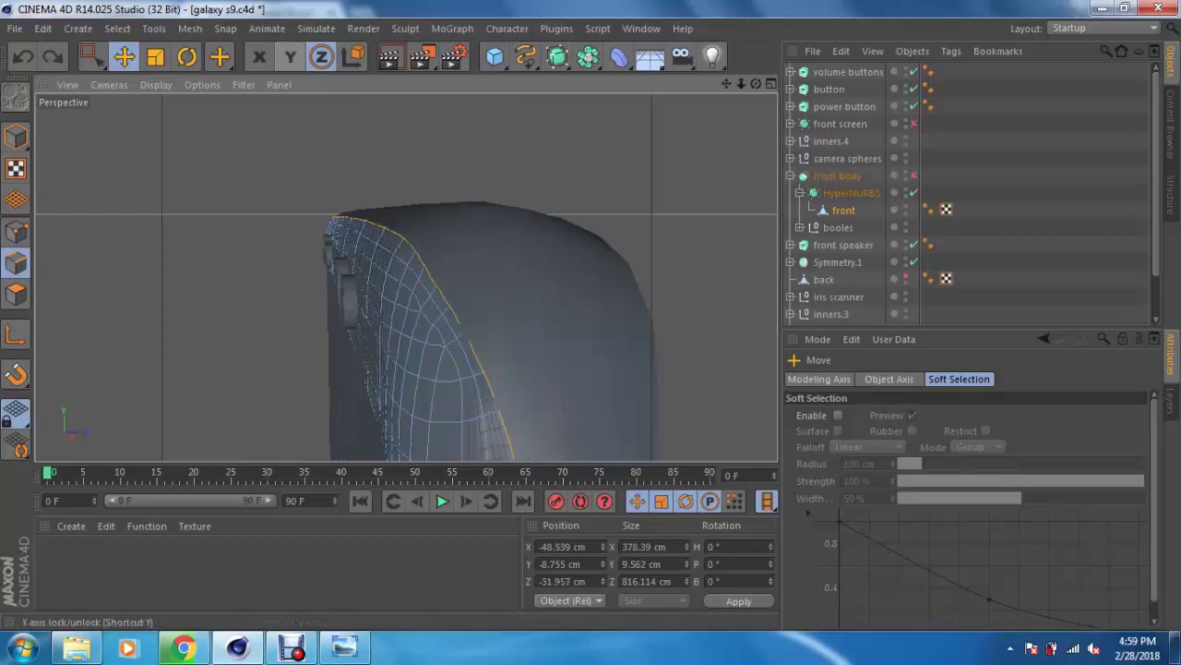
left_click(290, 56)
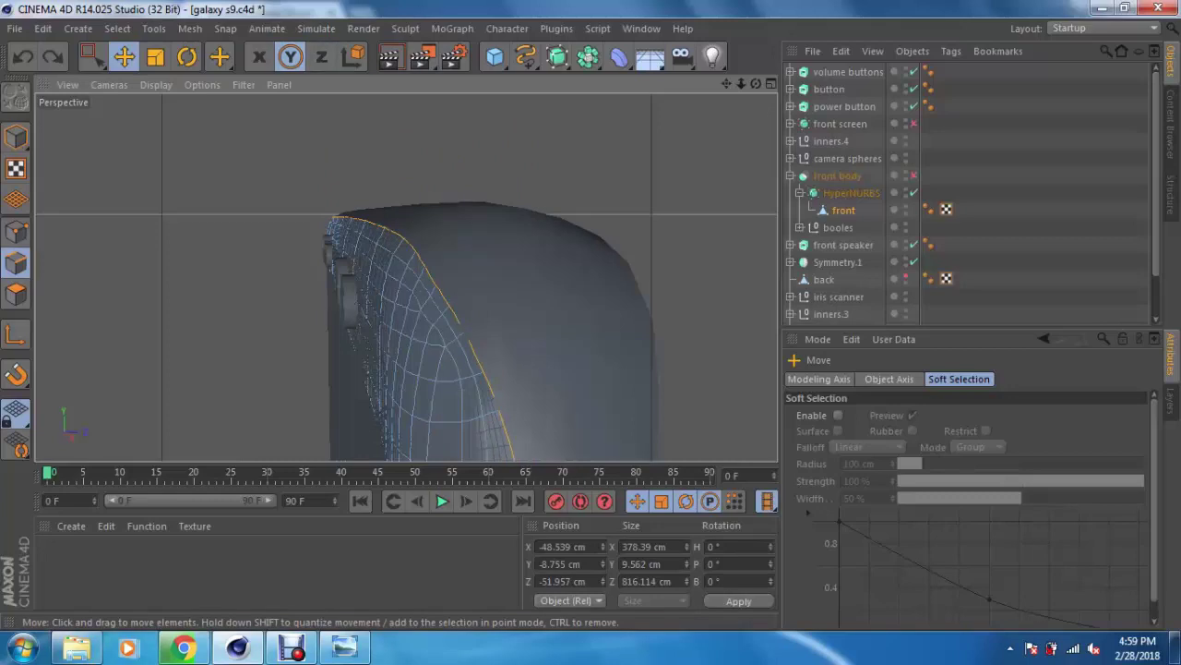
mouse_move(361, 406)
left_mouse_down()
mouse_move(377, 452)
mouse_move(376, 434)
left_mouse_up()
Step: Scale the edge loop down to about 98.3%, then select the Symmetry.1 side frame
mouse_move(388, 323)
left_mouse_down("alt")
mouse_move(433, 305)
mouse_move(318, 289)
left_mouse_up("alt")
key("t")
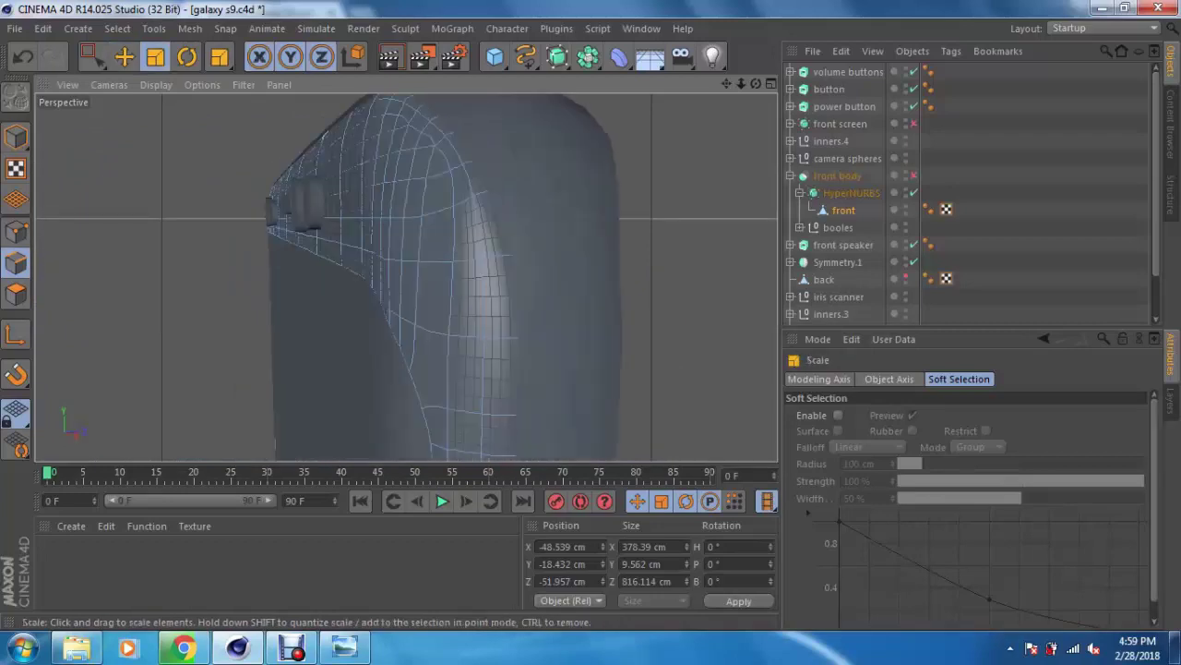
left_click_drag(343, 434, 337, 434)
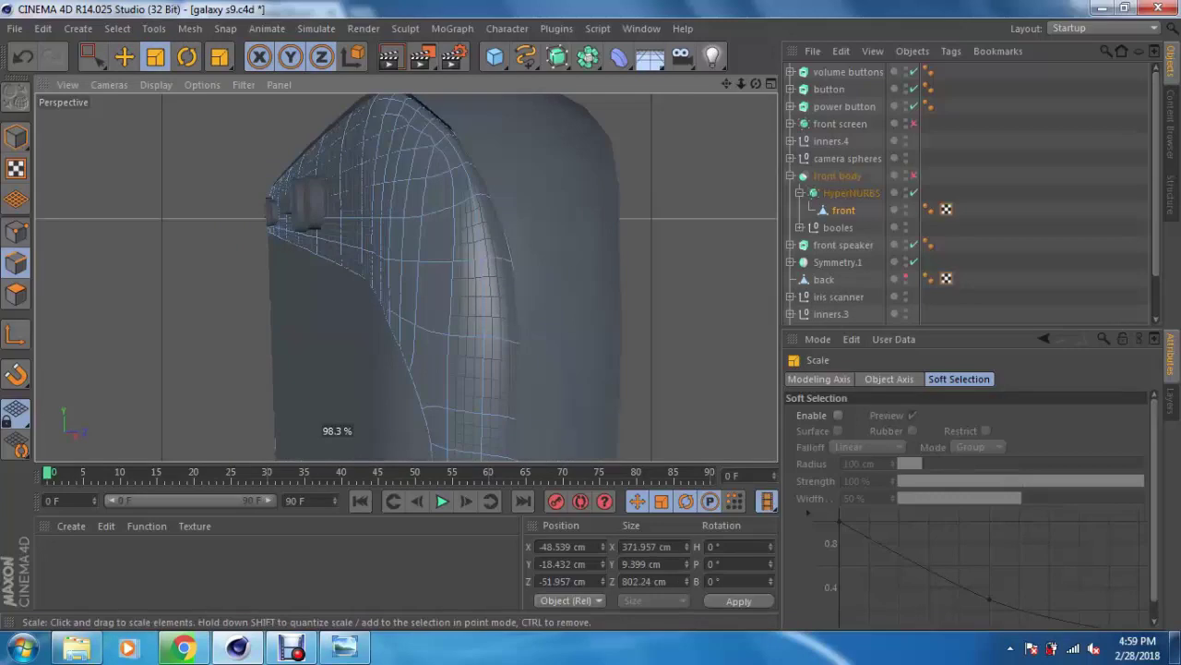
left_click_drag(512, 266, 325, 160, "alt")
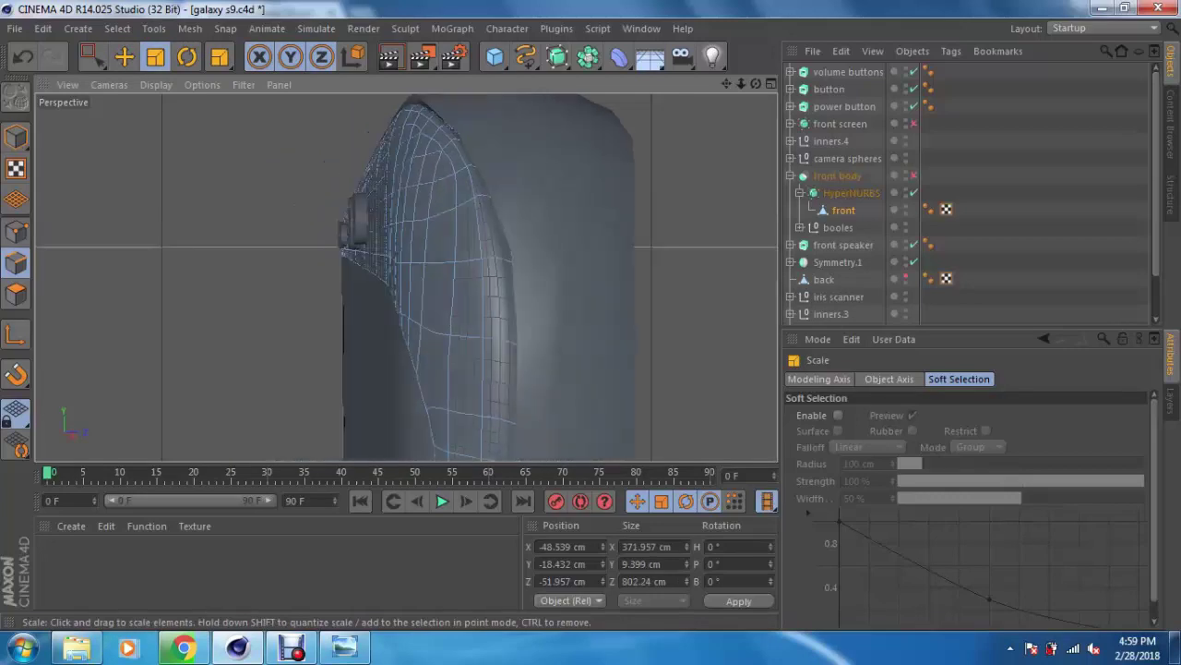
left_click_drag(415, 277, 231, 277, "alt")
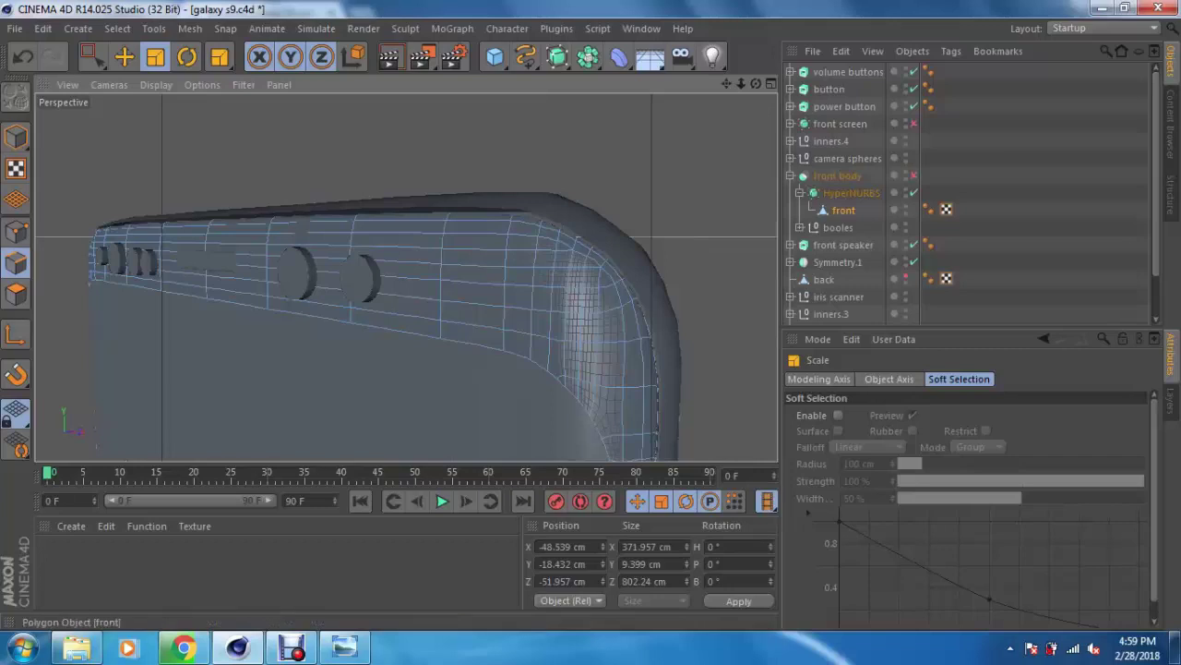
left_click(416, 369)
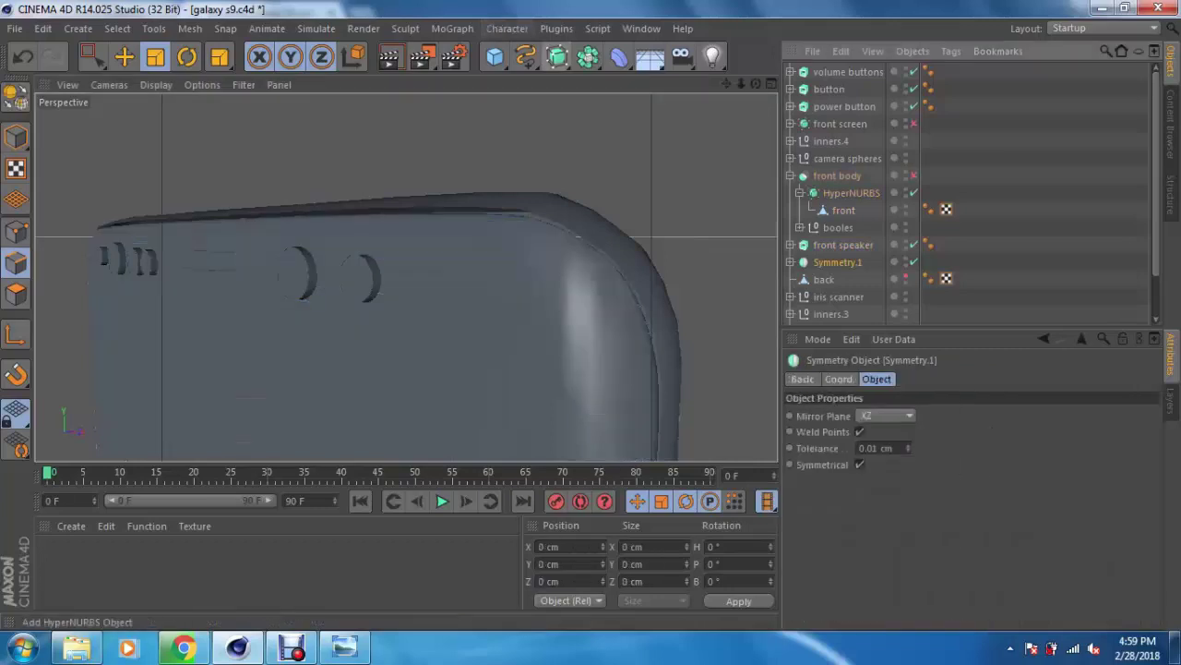
Step: Add a HyperNURBS object and expand Symmetry.1 to reach its inner Symmetry and Polygon mesh
left_click(556, 57)
left_click(837, 278)
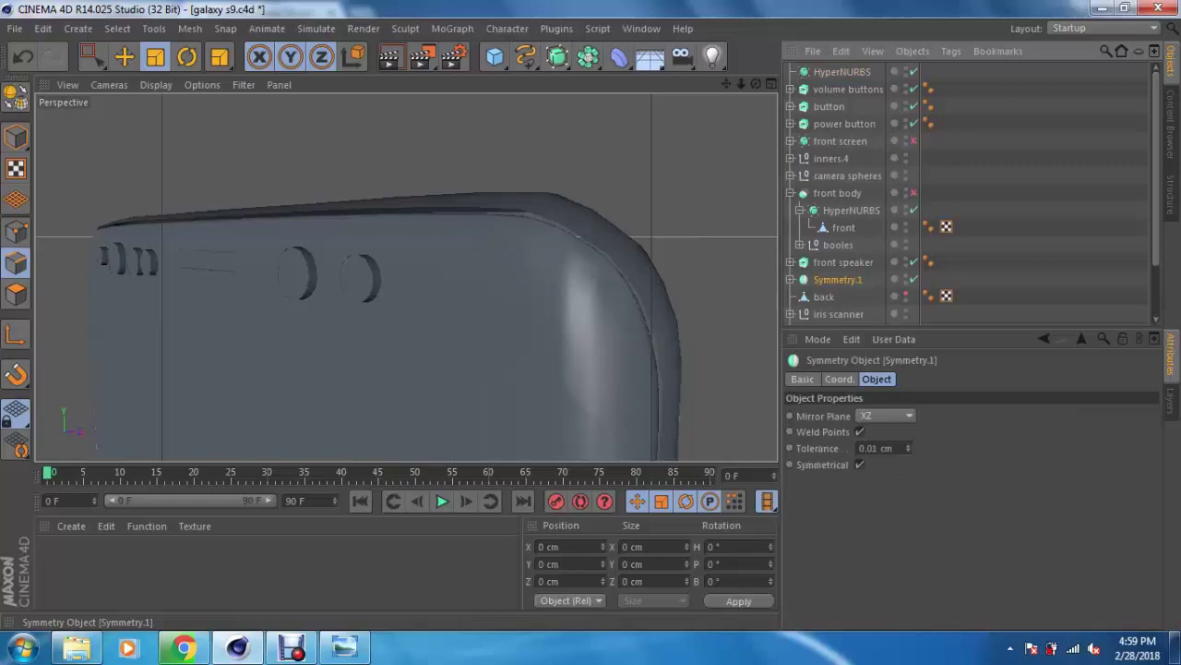
left_click(791, 279)
scroll(831, 231, "down", 3)
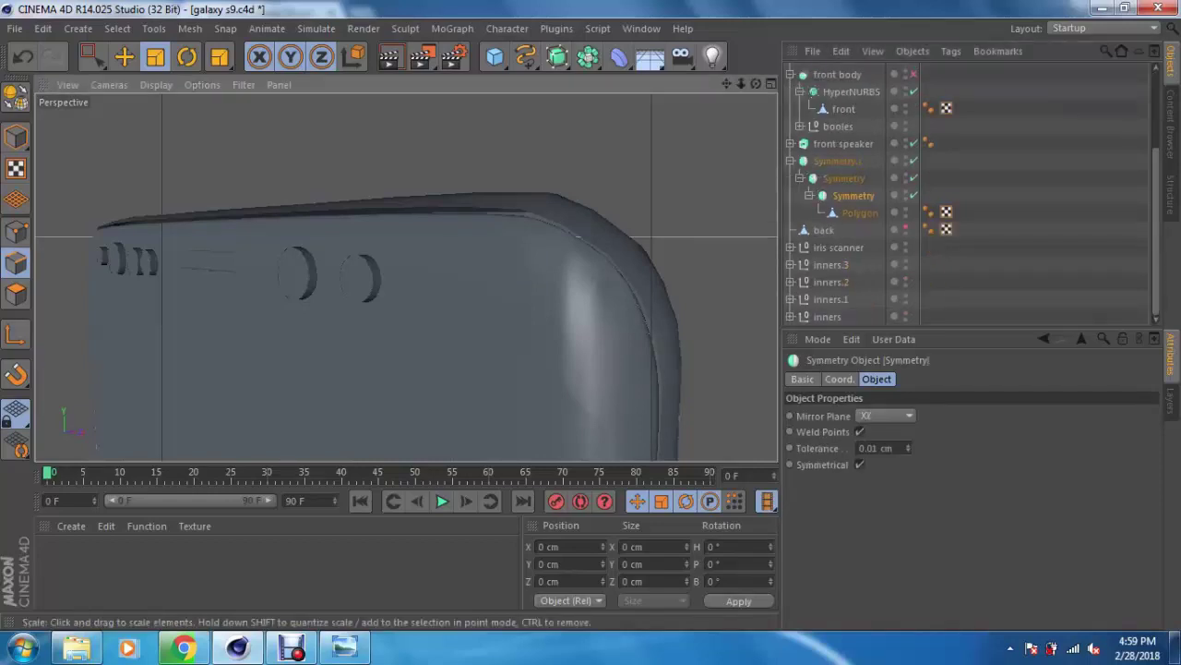
left_click_drag(387, 295, 240, 305, "alt")
left_click(15, 294)
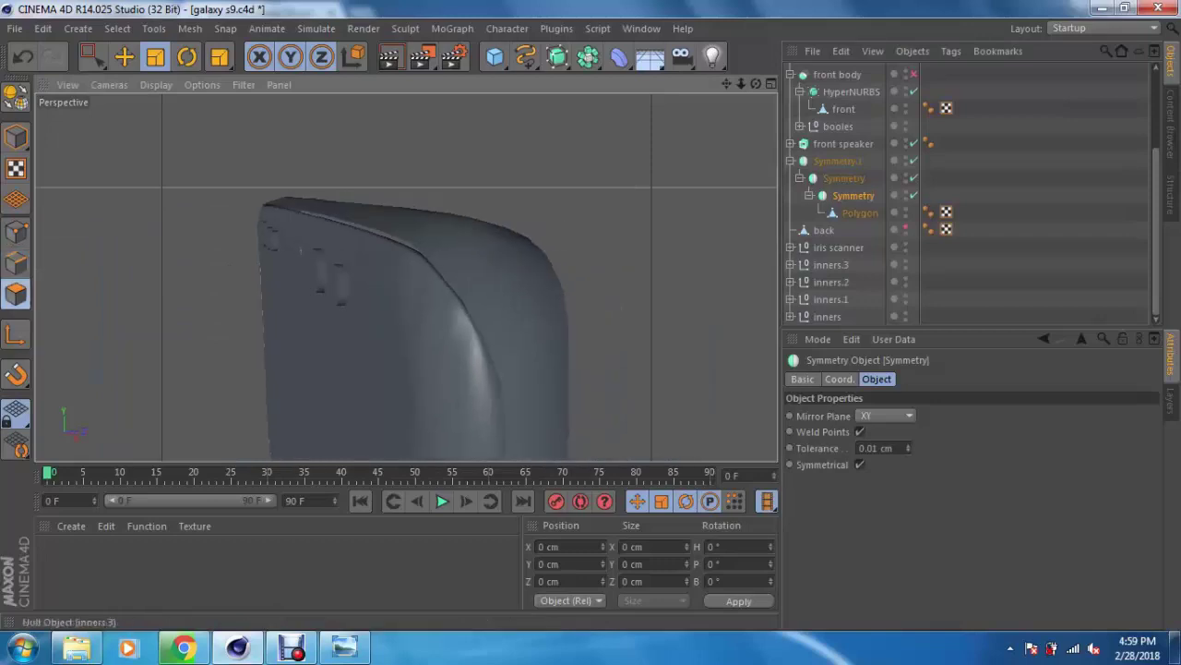
left_click(859, 212)
left_click_drag(415, 304, 480, 305, "alt")
left_click(853, 195)
Step: Select the inner Polygon mesh and zoom in to inspect its wireframe on the top face
key("c")
left_click(859, 230)
mouse_move(415, 305)
left_mouse_down("alt")
mouse_move(462, 305)
mouse_move(434, 295)
mouse_move(461, 267)
left_mouse_up("alt")
left_click_drag(415, 304, 517, 258, "alt")
left_click_drag(415, 304, 480, 268, "alt")
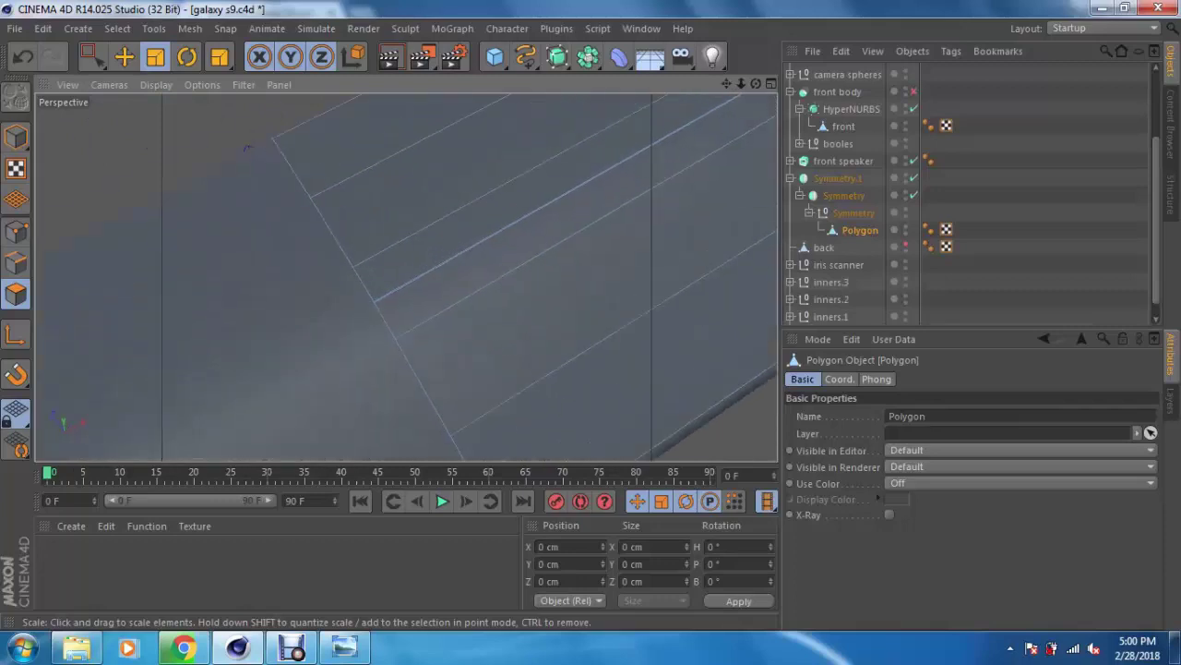
left_click(854, 213)
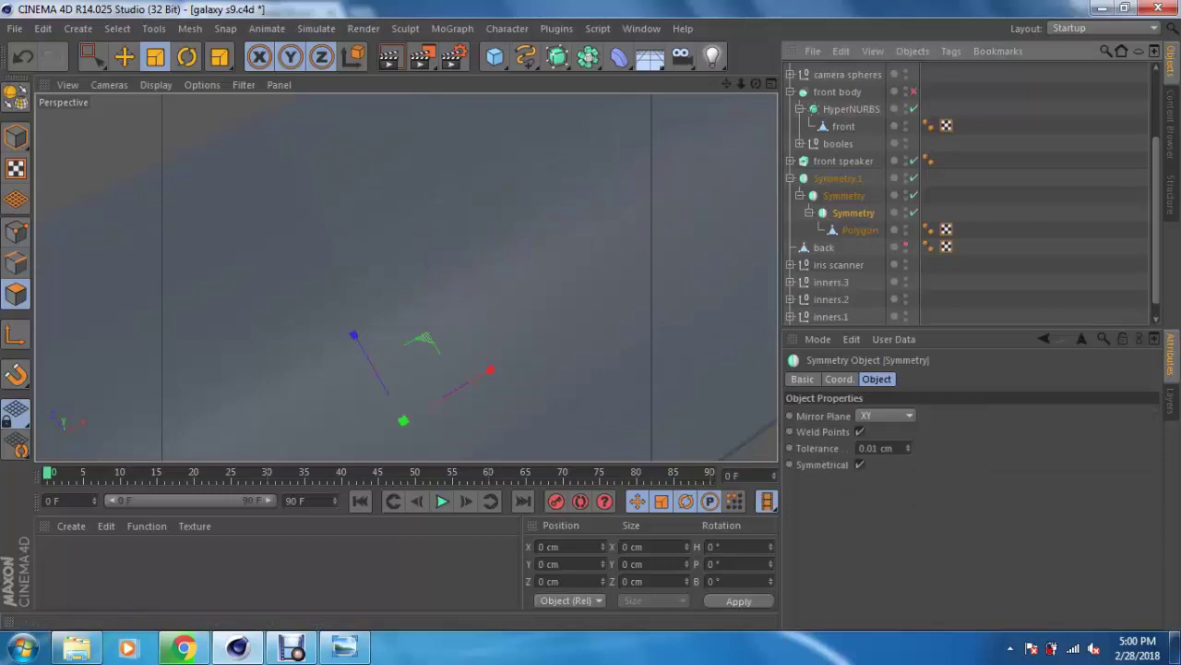
Step: Switch to Gouraud Shading (Lines) and set the inner Symmetry tolerance to 2.01 cm
left_click(156, 84)
left_click(194, 123)
left_click_drag(907, 447, 925, 448)
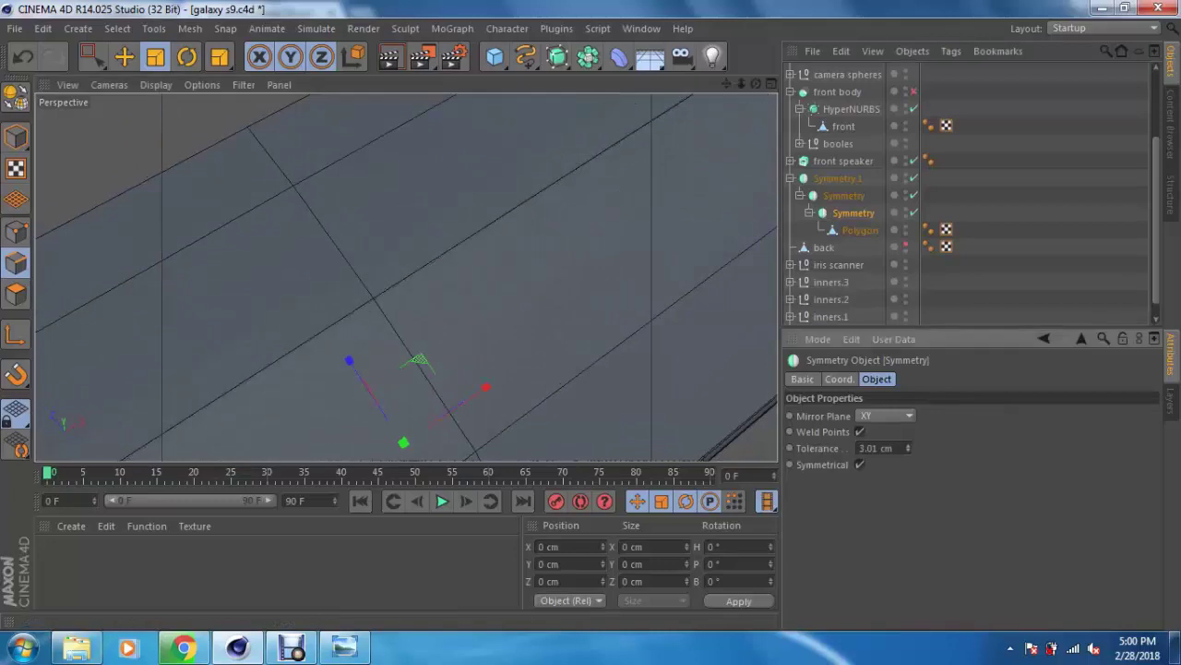
left_click_drag(907, 447, 898, 447)
key("c")
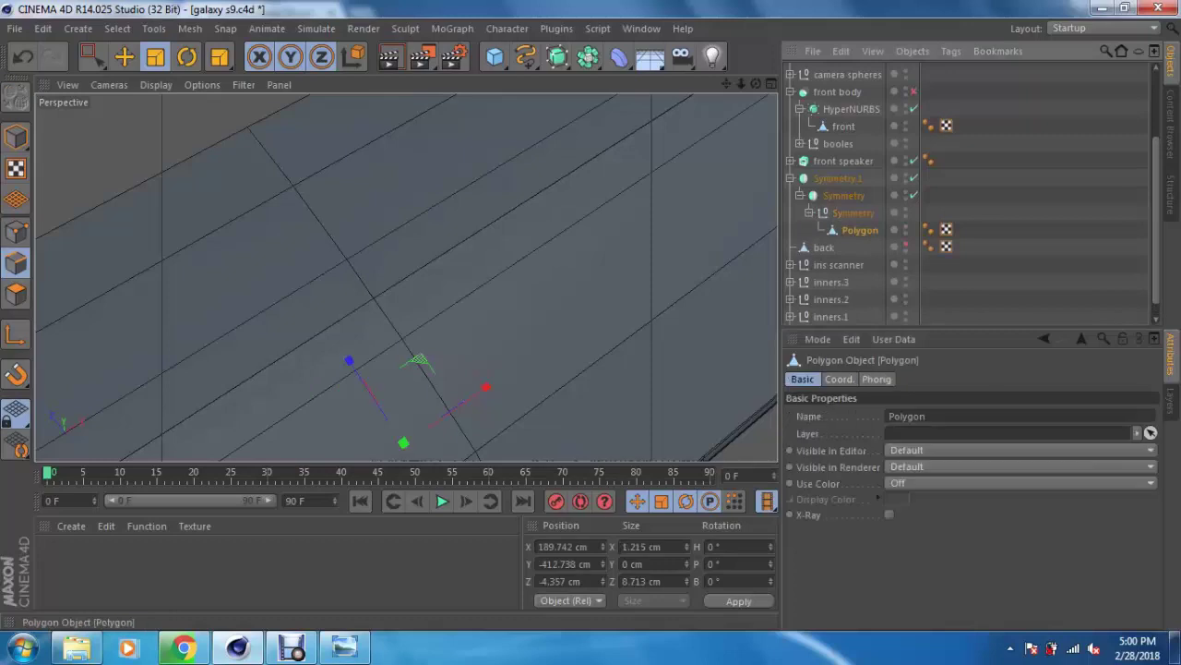
Step: Switch to Points mode near the phone's top edge and add a new HyperNURBS.1 object
left_click(16, 231)
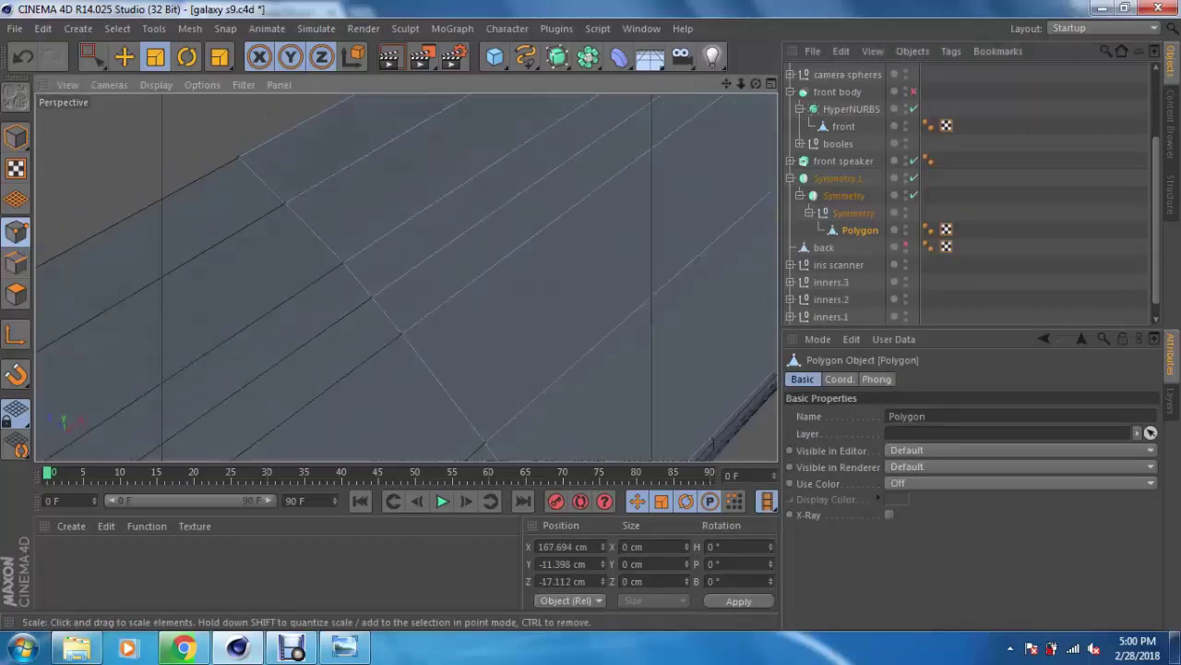
middle_click_drag(365, 293, 291, 242, "alt")
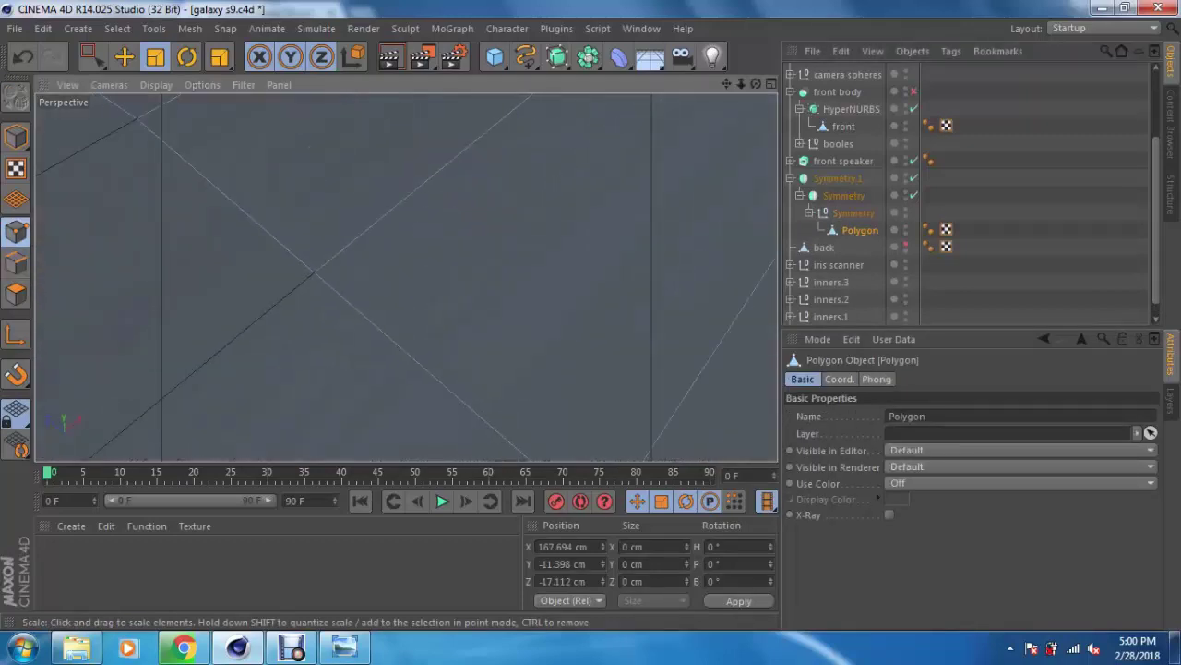
scroll(291, 242, "down", 5)
scroll(291, 242, "down", 5)
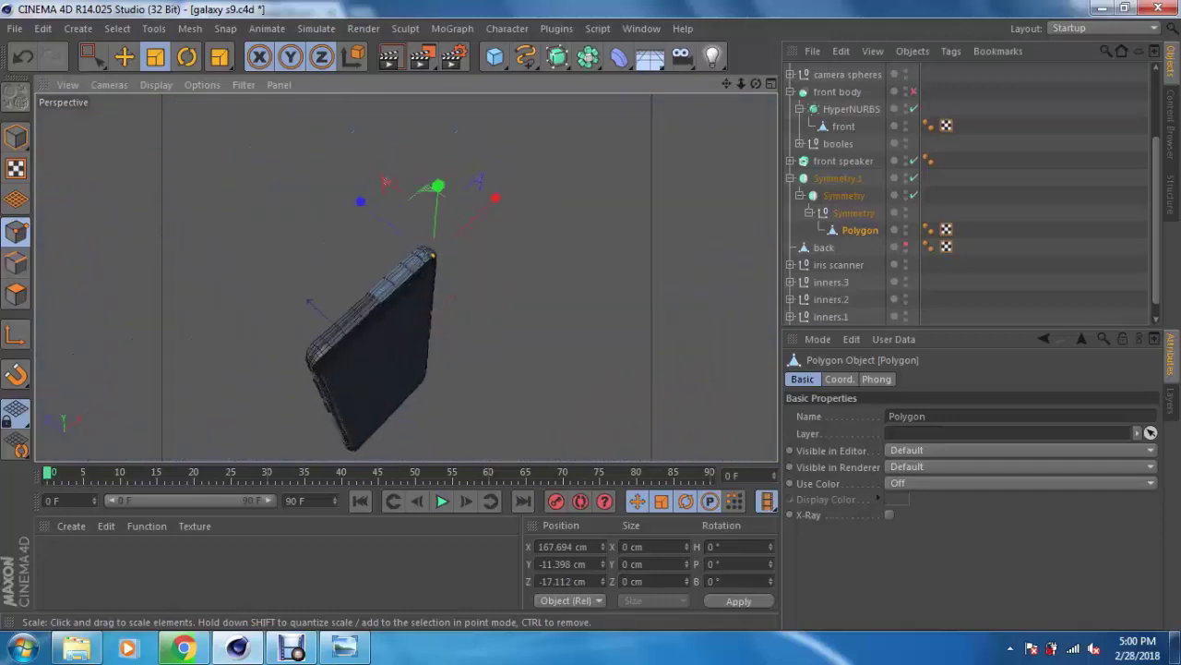
left_click_drag(291, 242, 447, 272, "alt")
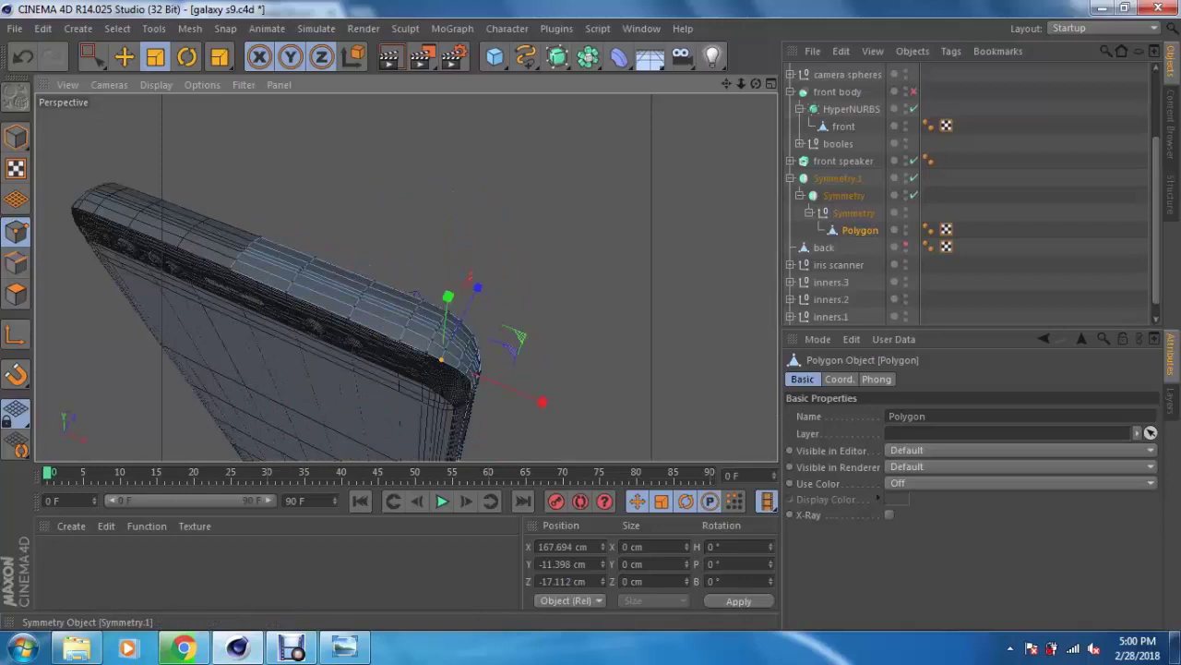
left_click(558, 58)
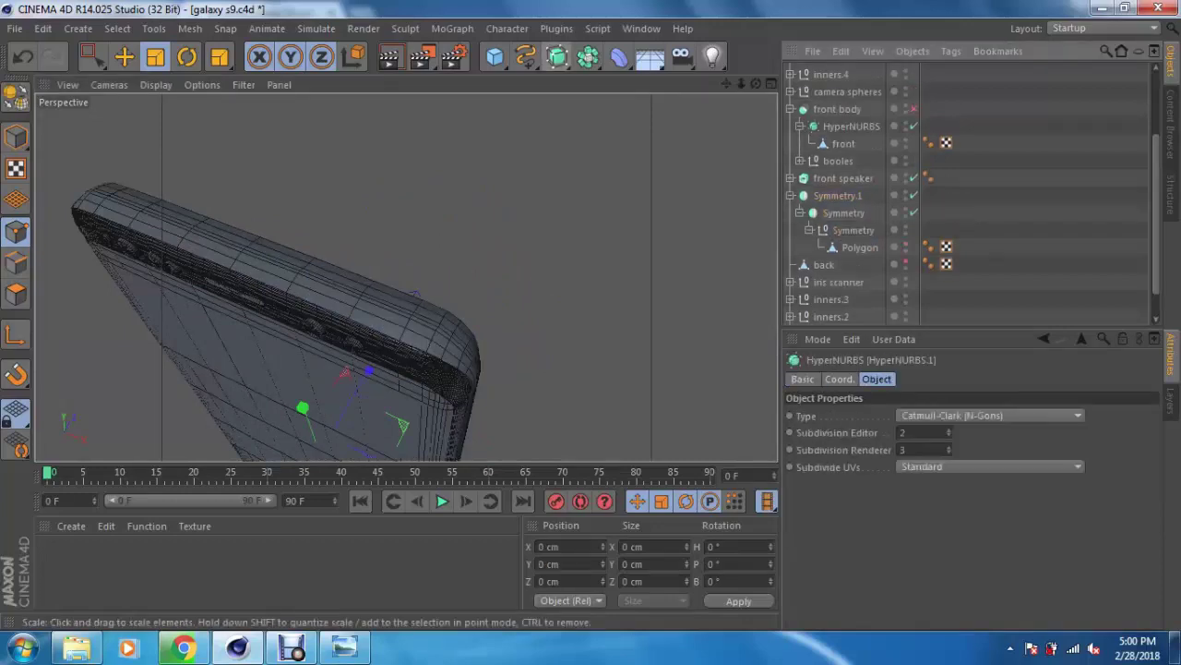
Step: Nest Symmetry.1 under the HyperNURBS and render a preview of the smoothed phone
scroll(969, 194, "up", 3)
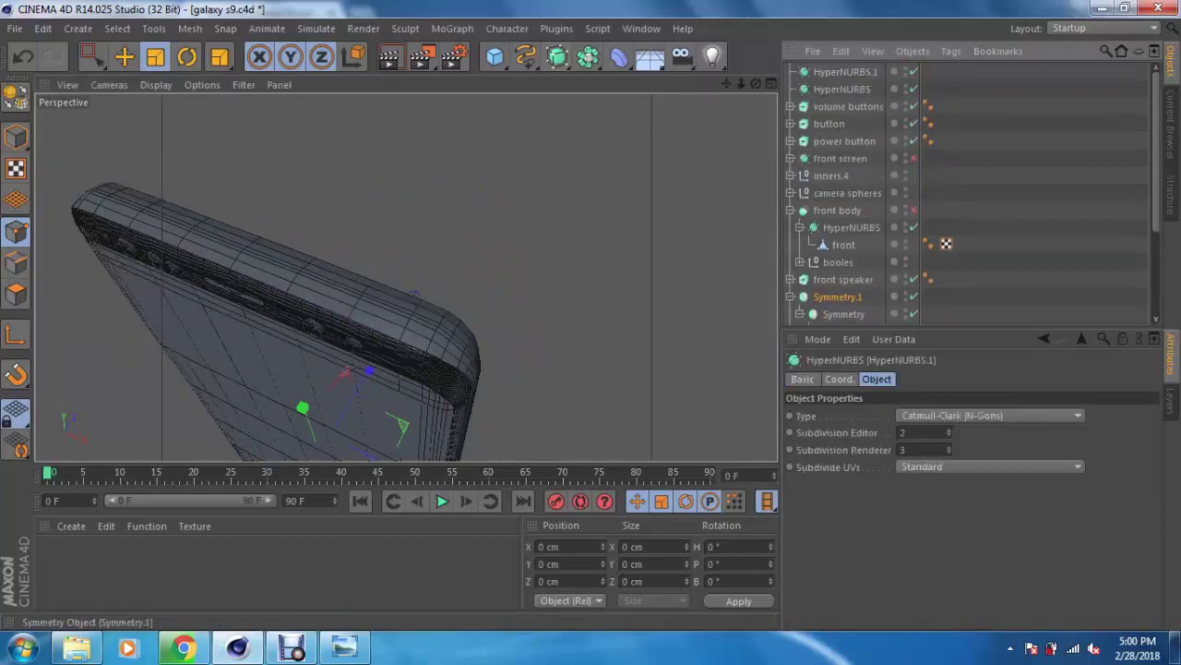
left_click_drag(837, 296, 844, 72)
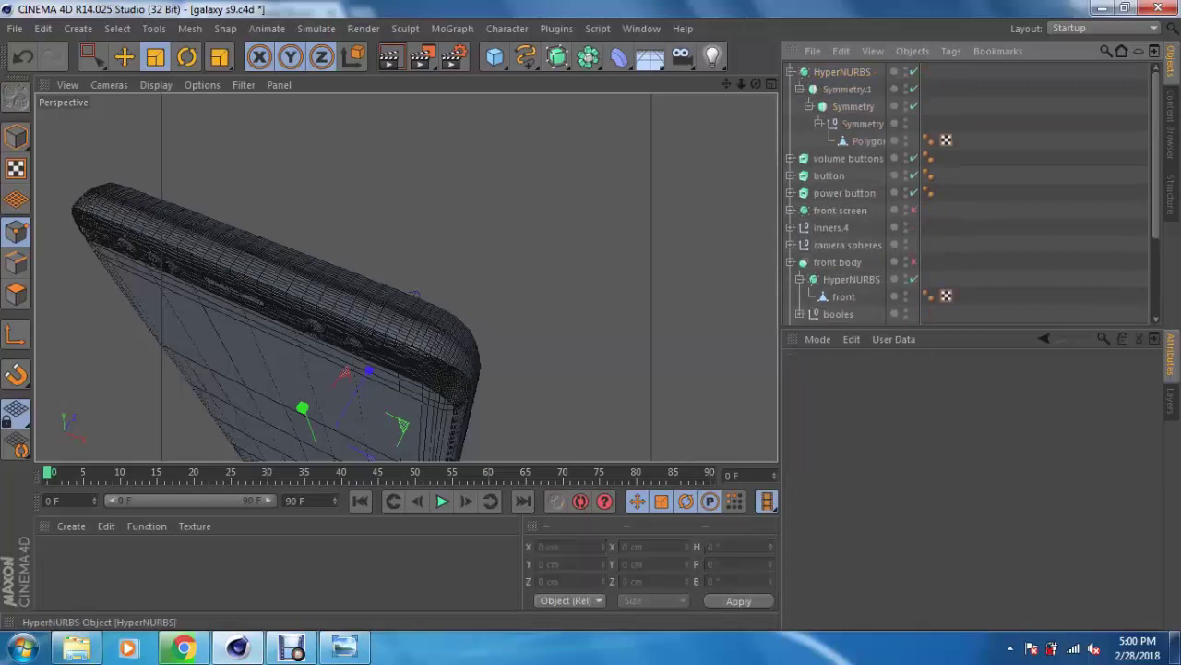
left_click(841, 71)
left_click_drag(304, 277, 424, 267, "alt")
left_click(388, 57)
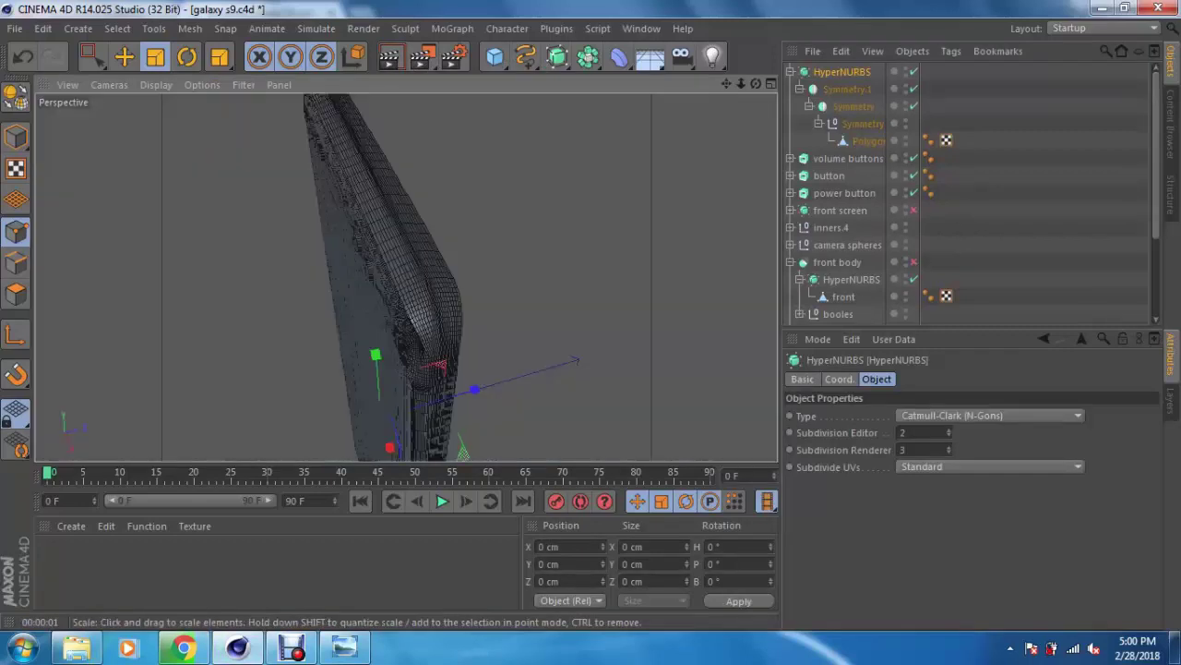
Step: Switch the viewport to plain Gouraud Shading without wireframe lines
left_click(156, 84)
left_click(212, 127)
left_click_drag(416, 276, 628, 277, "alt")
left_click(156, 84)
left_click(198, 111)
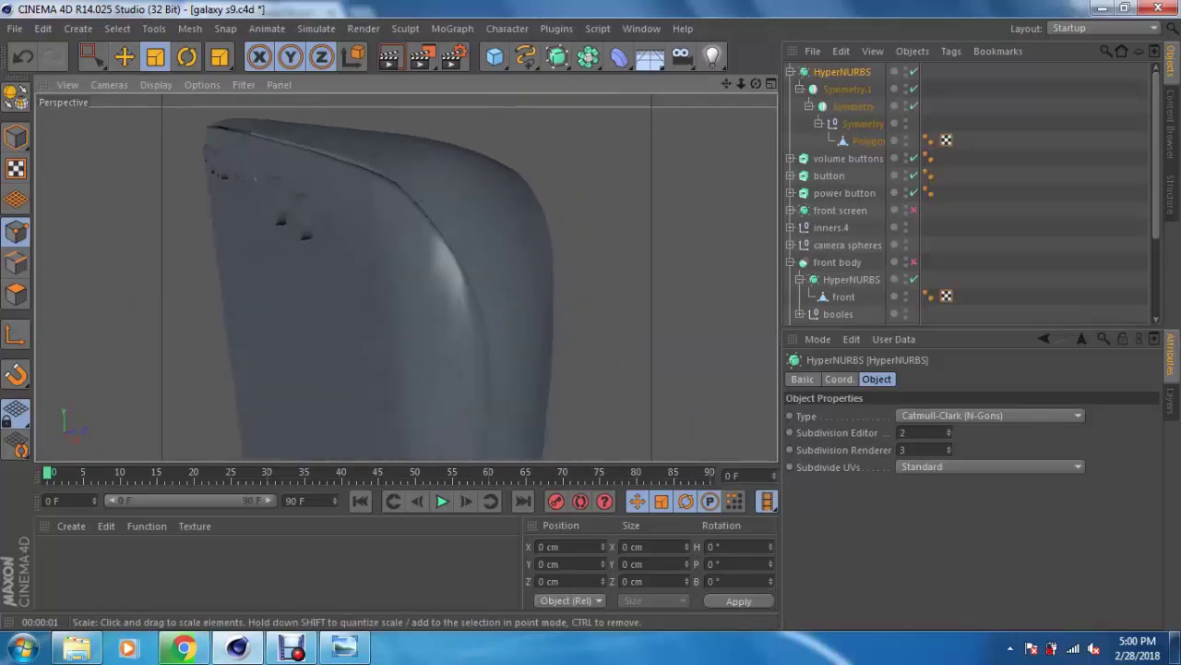
Step: Slightly shrink the side frame's selected edge loop in Edge mode
left_click(868, 140)
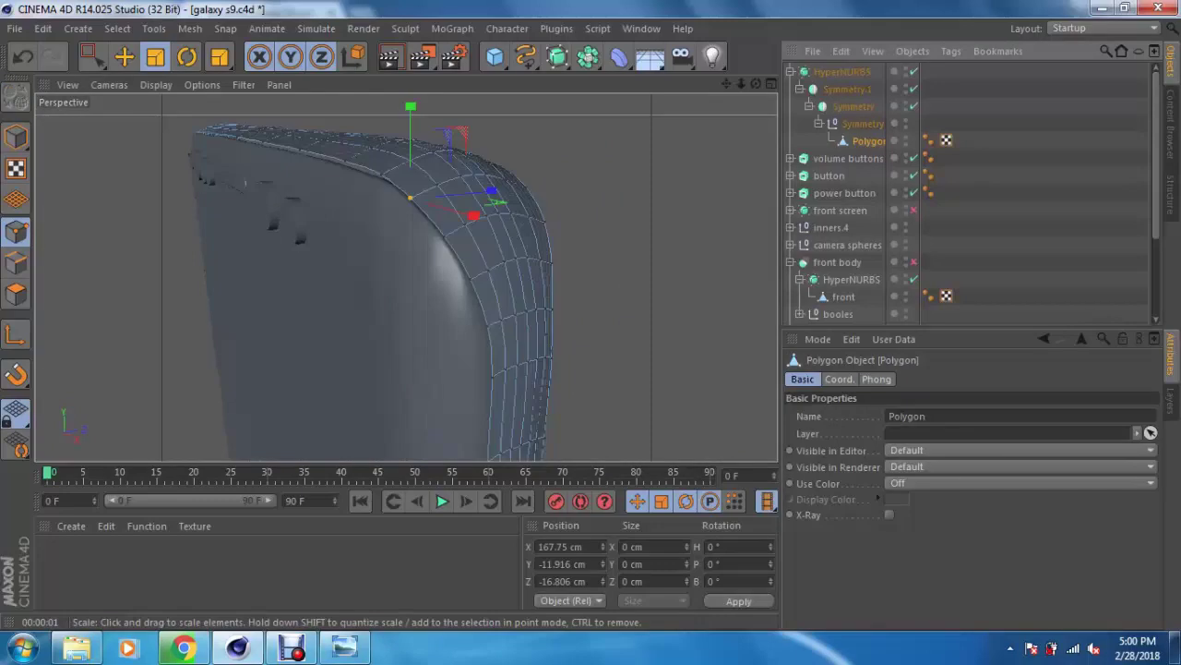
left_click(16, 262)
key("e")
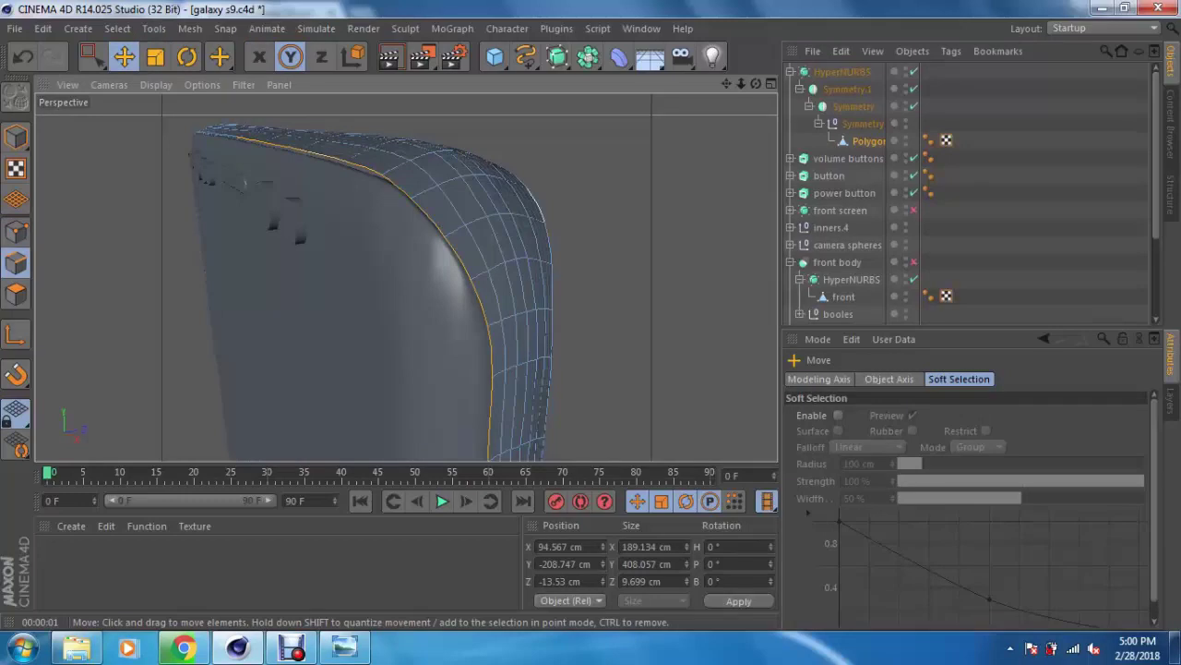
key("t")
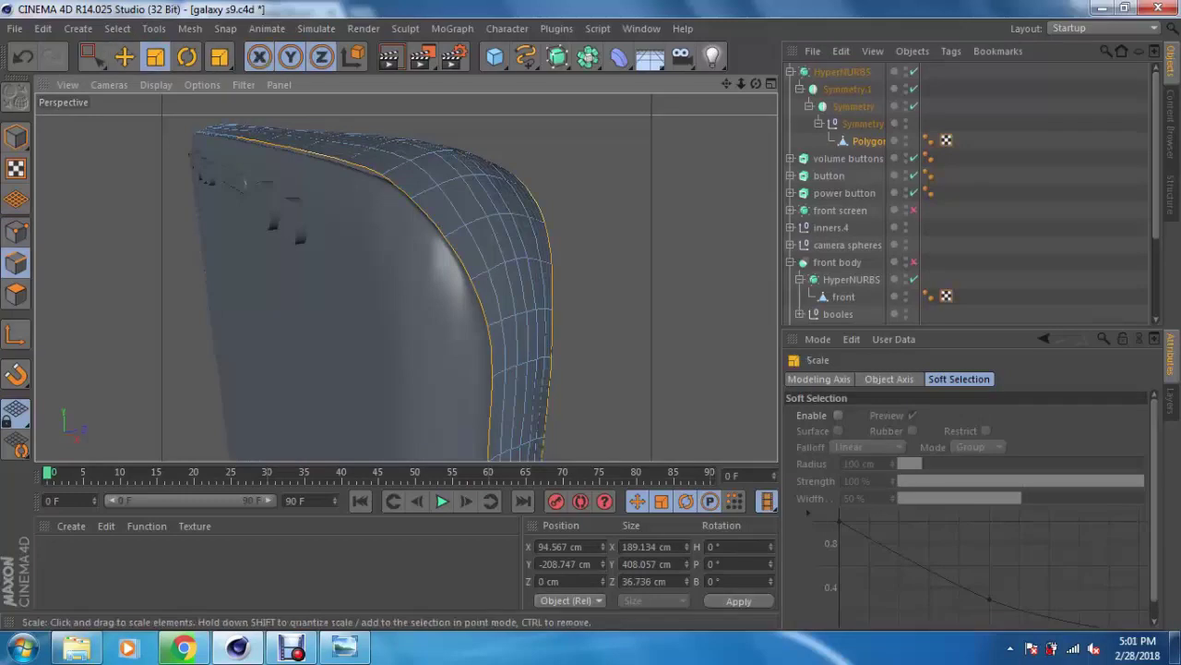
left_click_drag(369, 434, 362, 434)
Step: Nudge the edge loop about 1.955 cm along Y, then show the Top view
left_click_drag(406, 277, 351, 277, "alt")
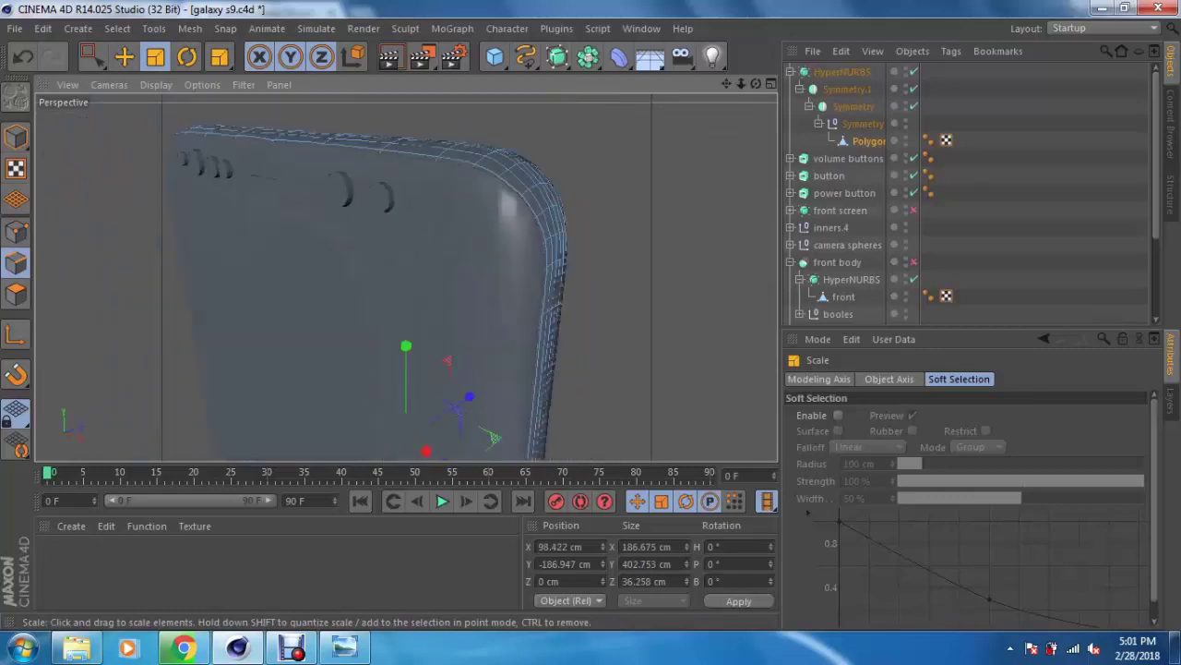
key("e")
key("x")
key("z")
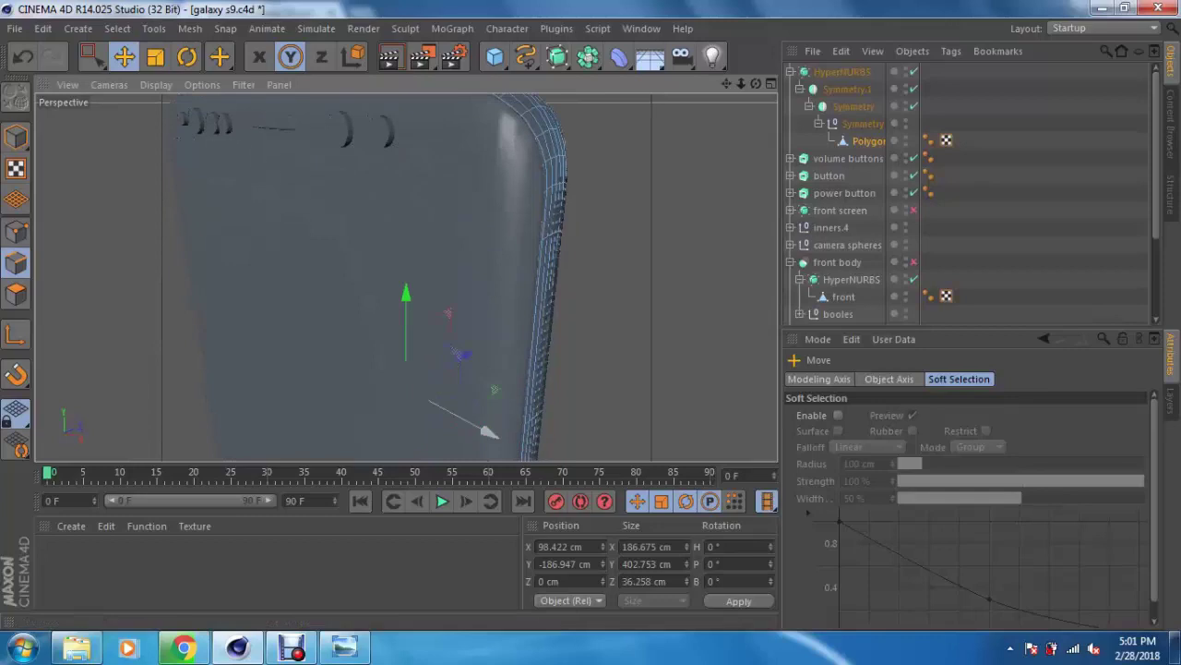
left_click_drag(486, 431, 489, 430)
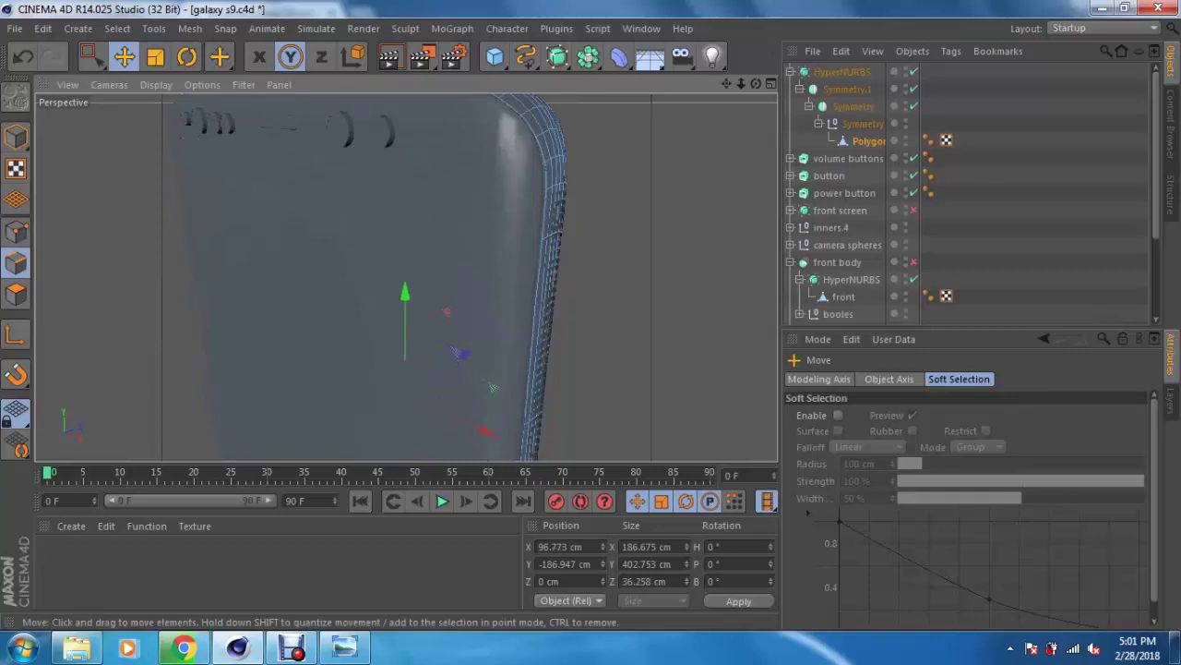
mouse_move(461, 277)
left_mouse_down("alt")
mouse_move(388, 276)
mouse_move(424, 277)
left_mouse_up("alt")
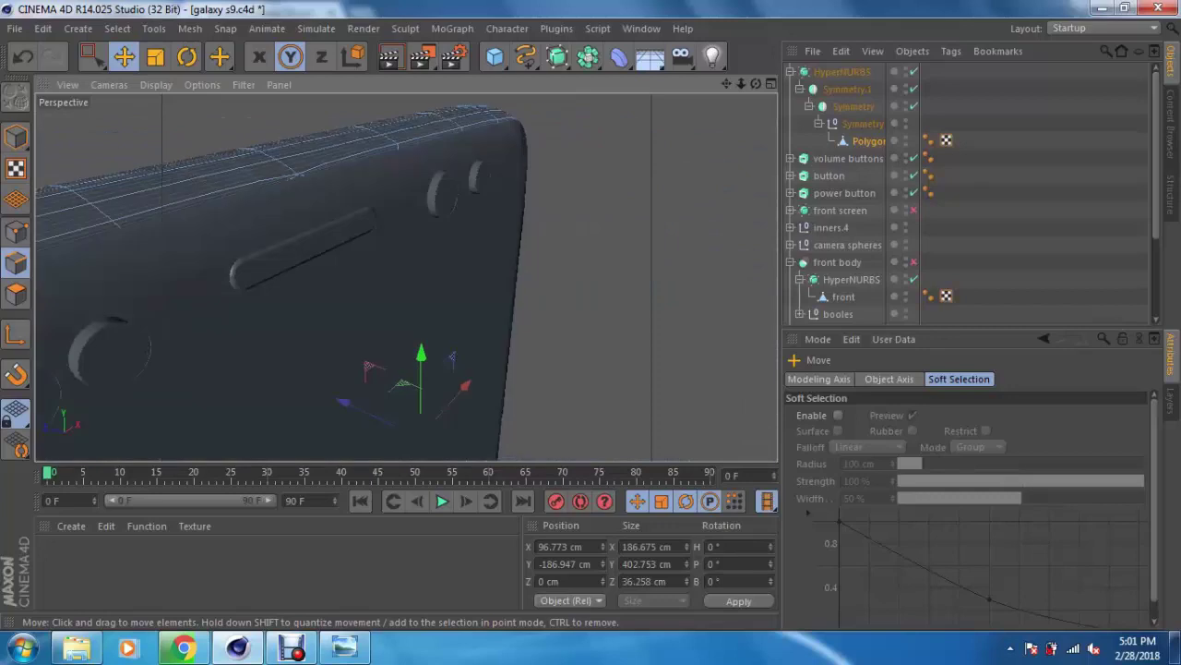
key("F5")
key("F2")
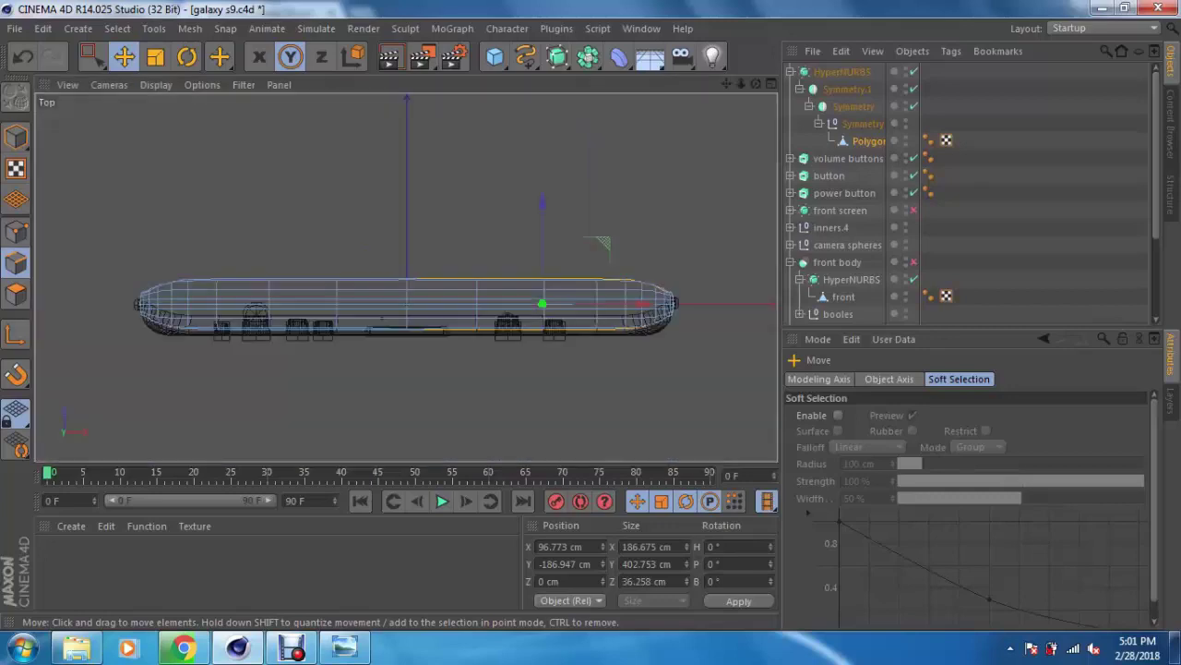
Step: Box-select the side frame points and flatten them to X 0 cm with Set Point Value
scroll(412, 314, "up", 2)
left_click(92, 56)
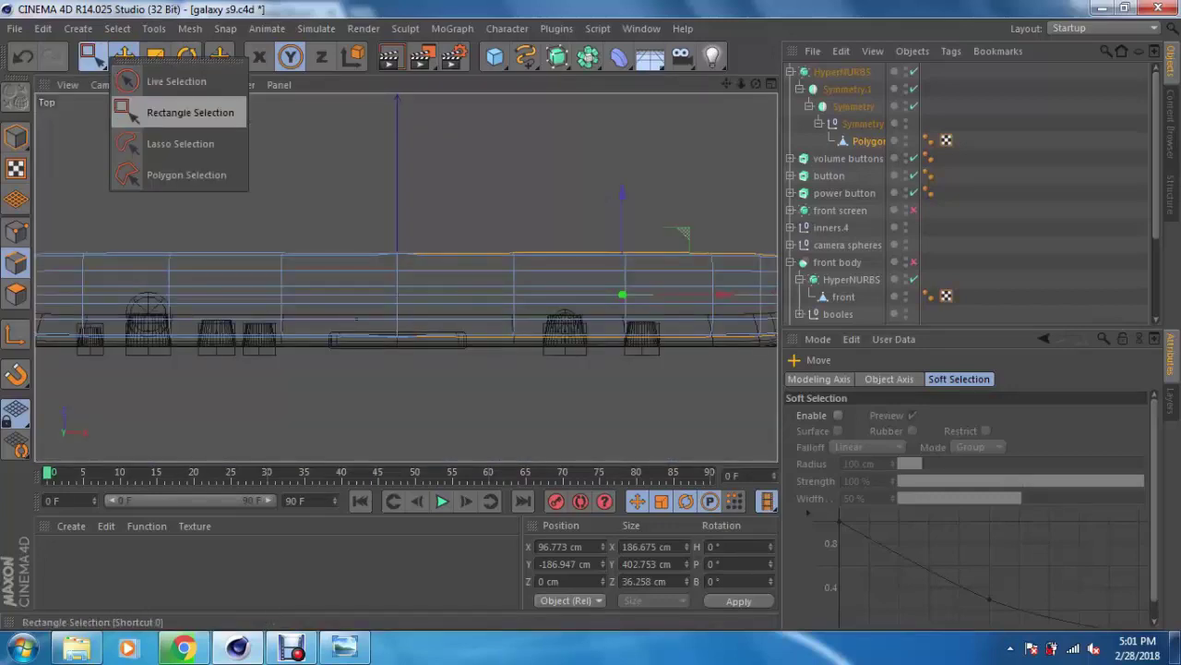
left_click(189, 114)
scroll(429, 298, "up", 1)
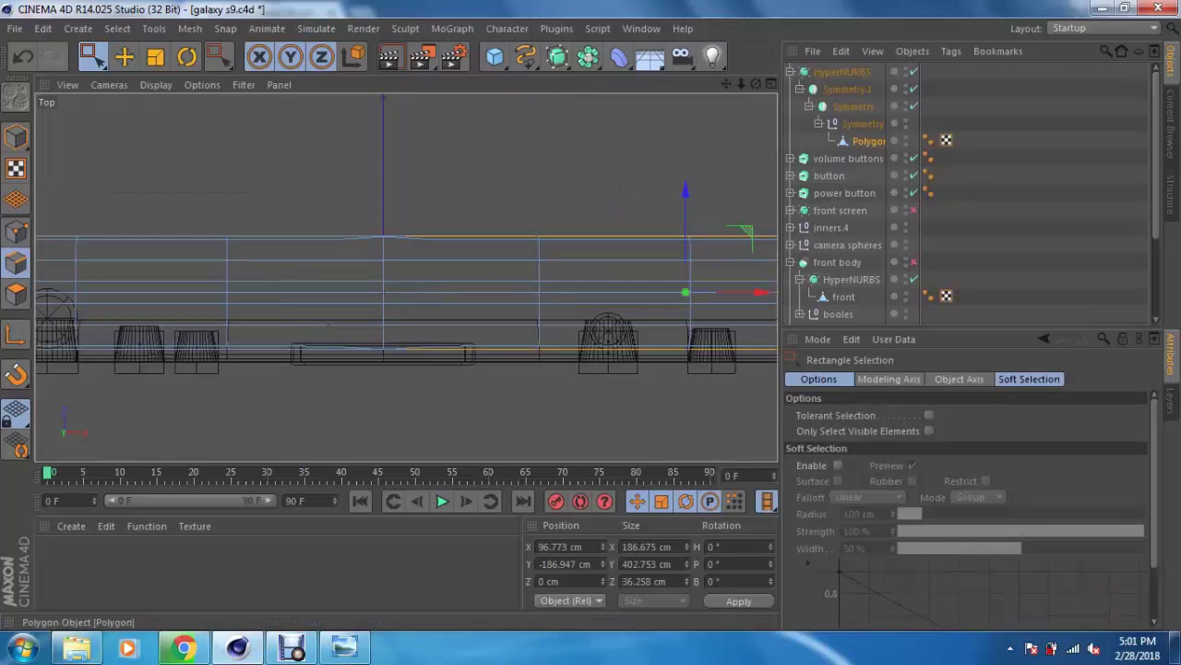
left_click_drag(317, 192, 398, 367)
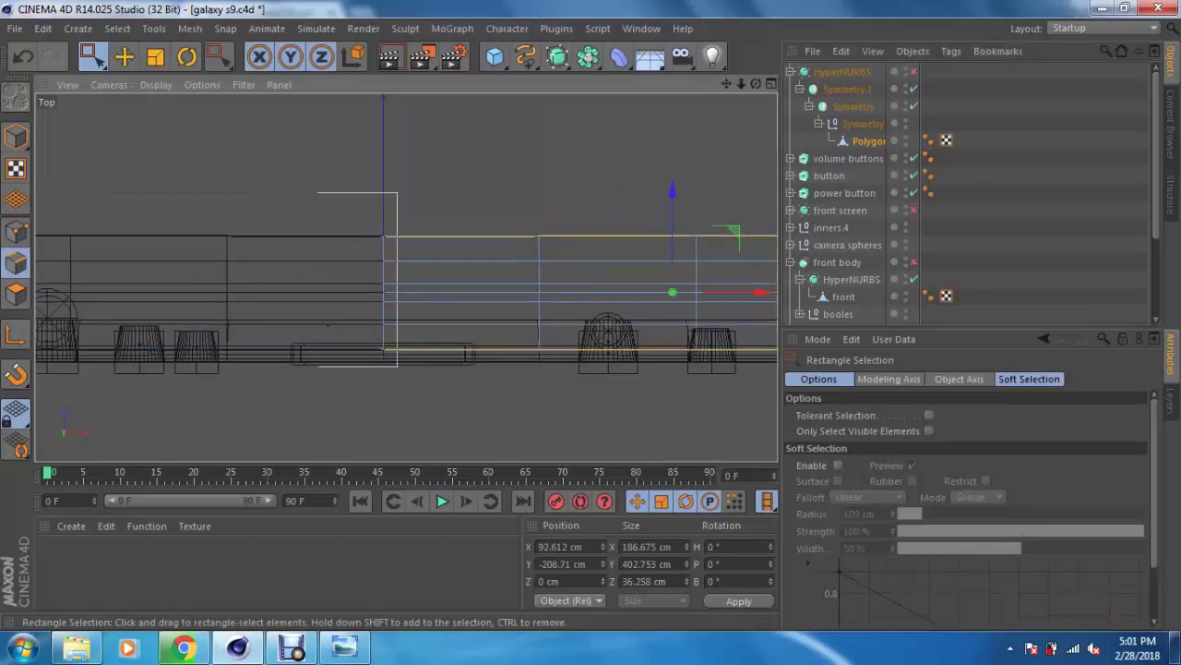
scroll(372, 297, "up", 2)
right_click(453, 146)
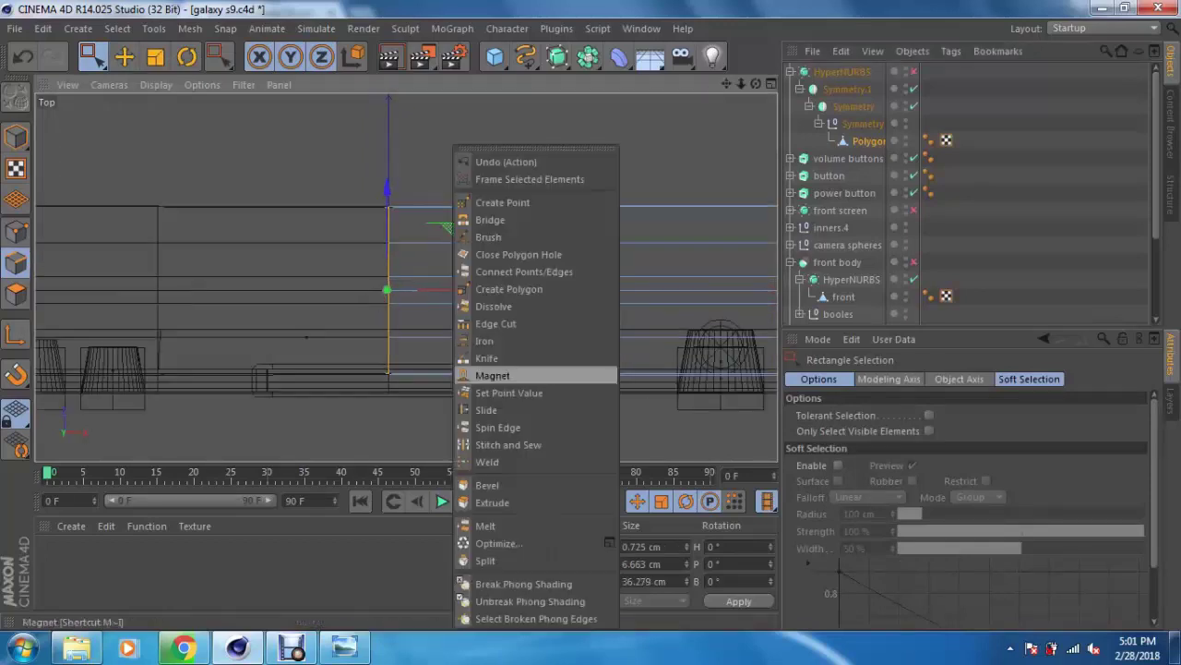
left_click(498, 409)
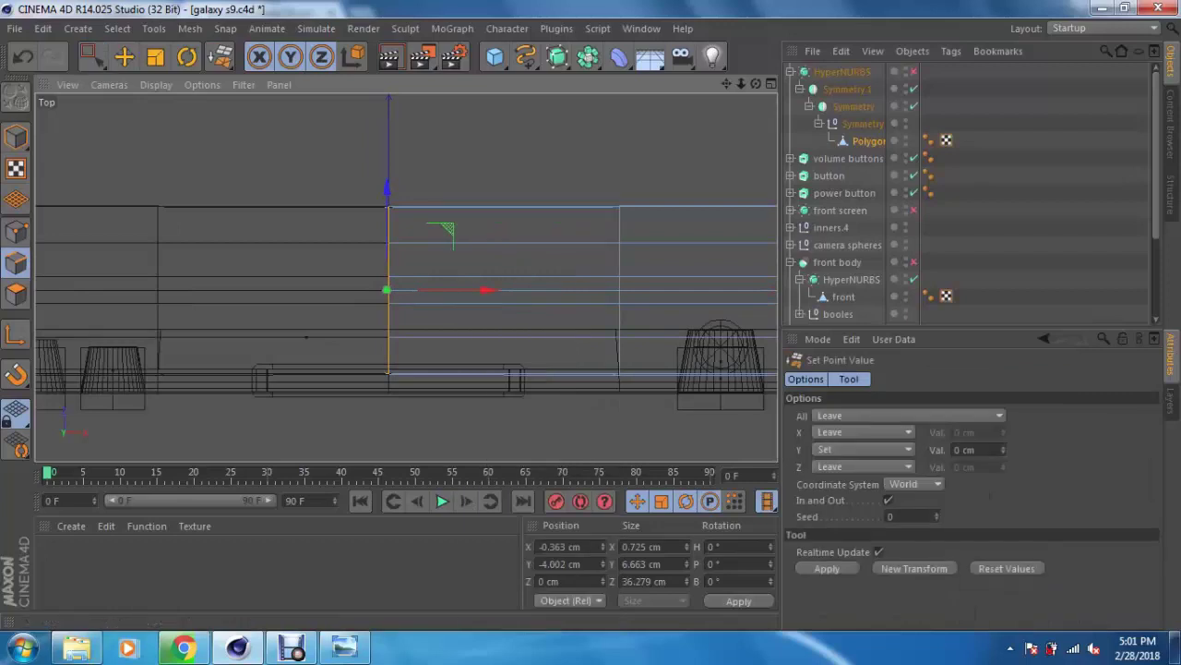
left_click(863, 449)
left_click(863, 432)
left_click(863, 432)
left_click(863, 448)
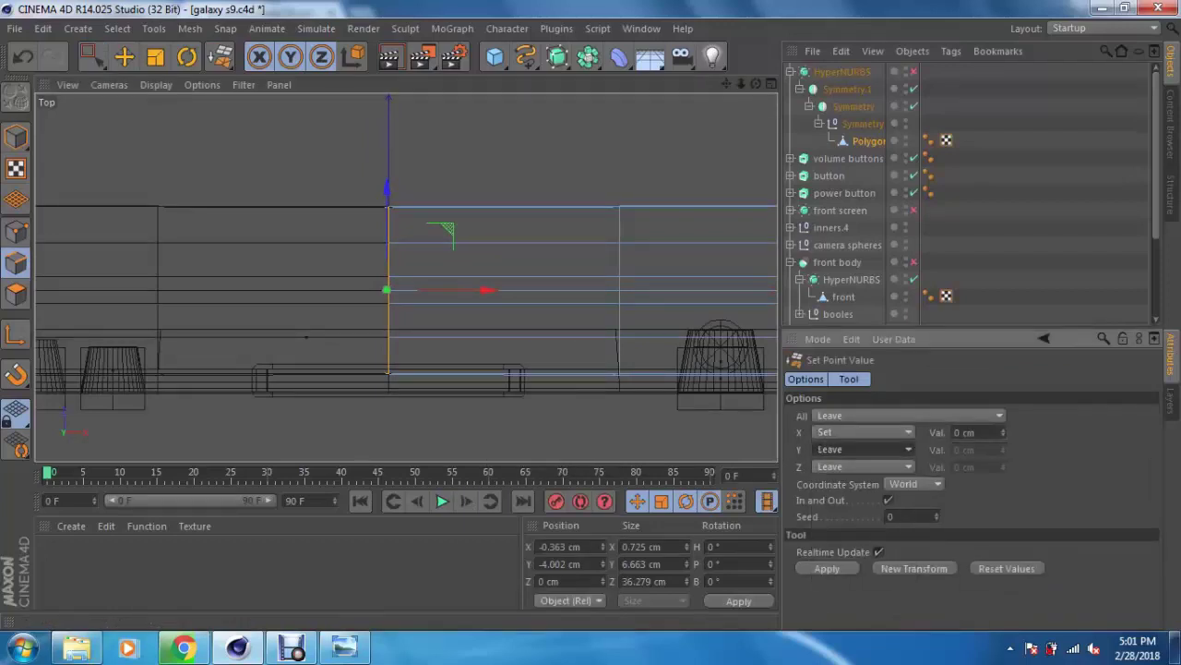
left_click(827, 567)
Step: In the Front view, flatten the edge points to Y 0 cm, leaving X unchanged
key("F5")
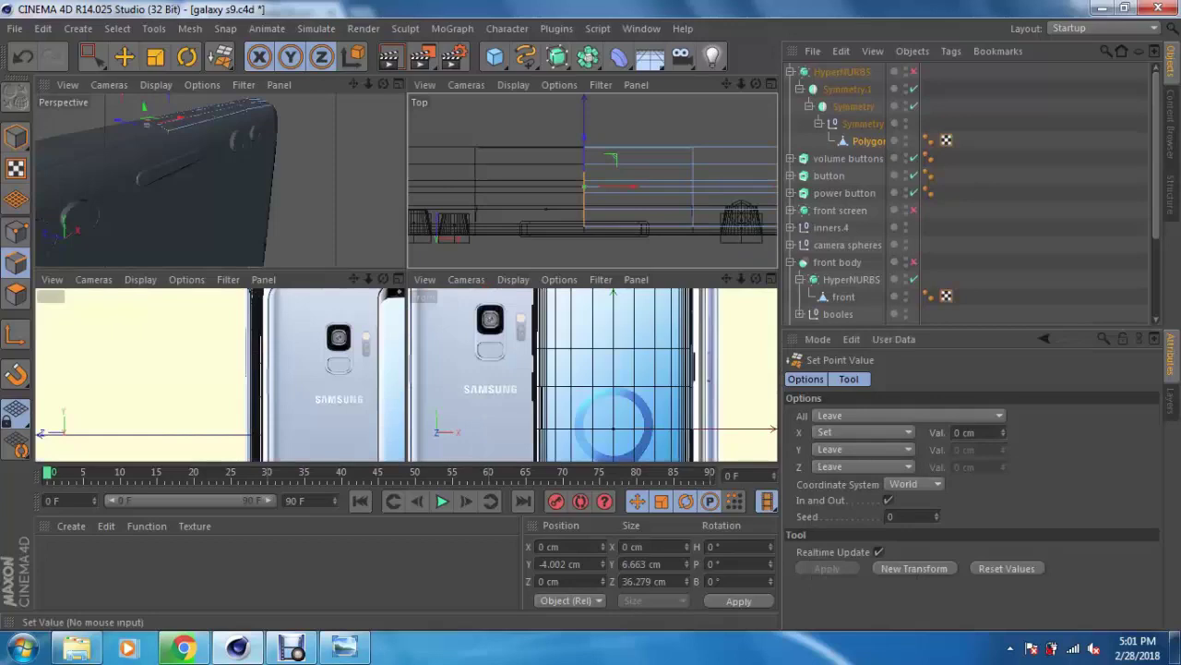
middle_click(637, 401)
scroll(637, 401, "up", 3)
scroll(637, 401, "up", 4)
scroll(637, 401, "up", 3)
key("0")
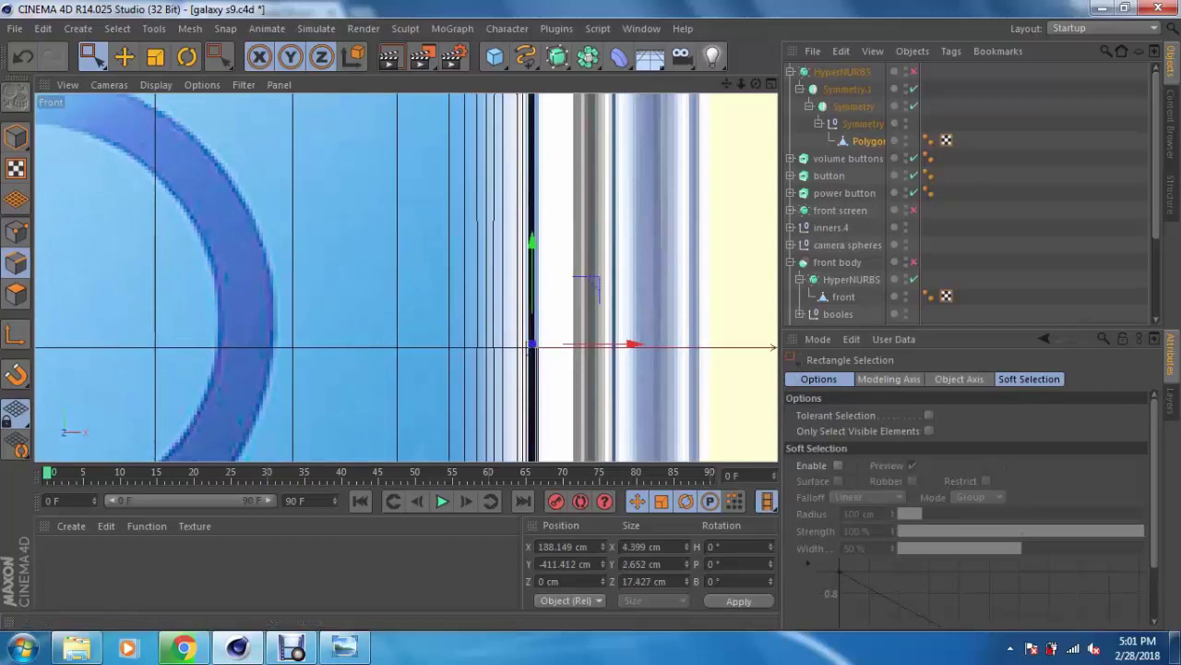
right_click(547, 144)
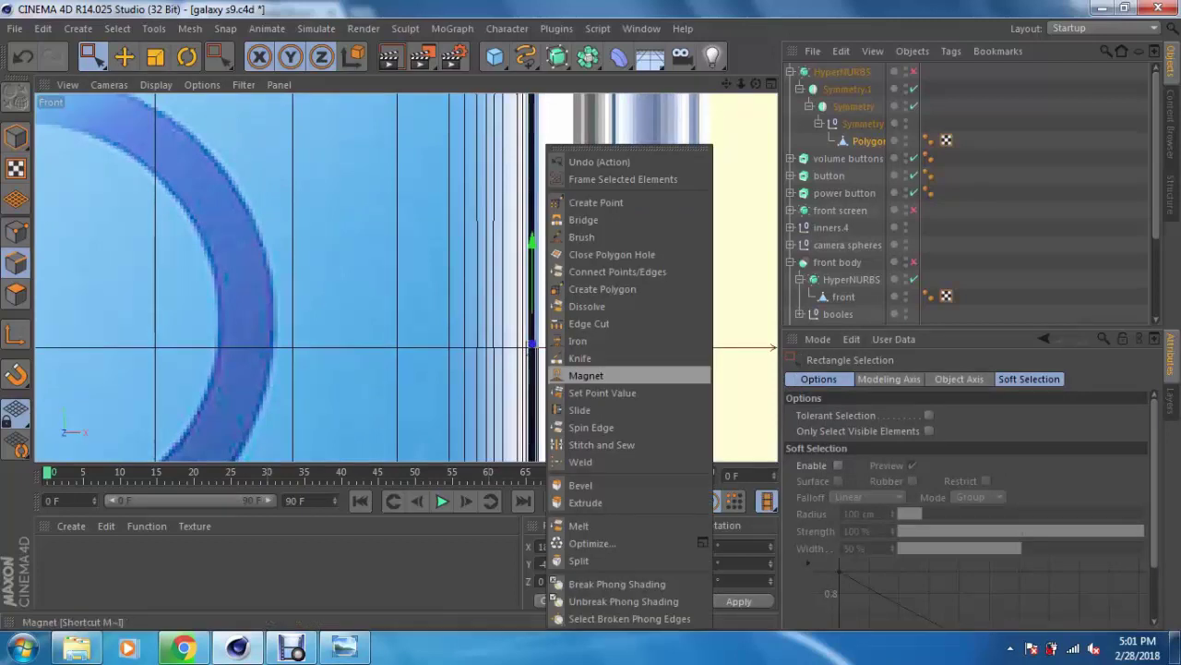
left_click(602, 392)
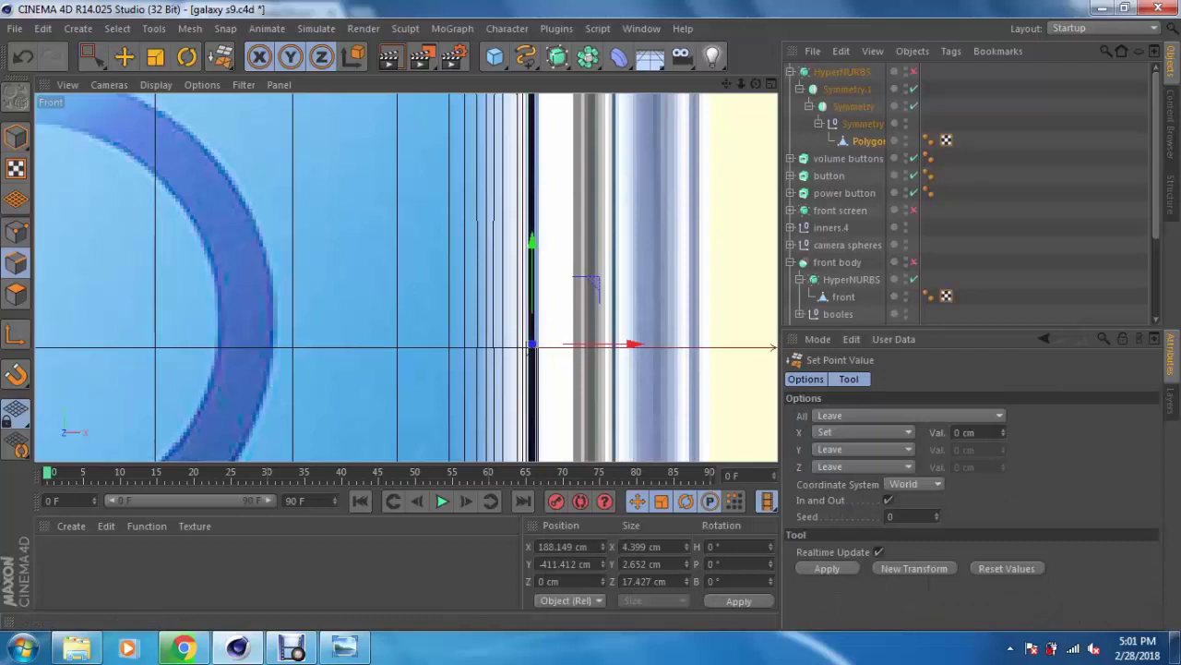
left_click(863, 432)
left_click(831, 449)
left_click(863, 449)
left_click(826, 484)
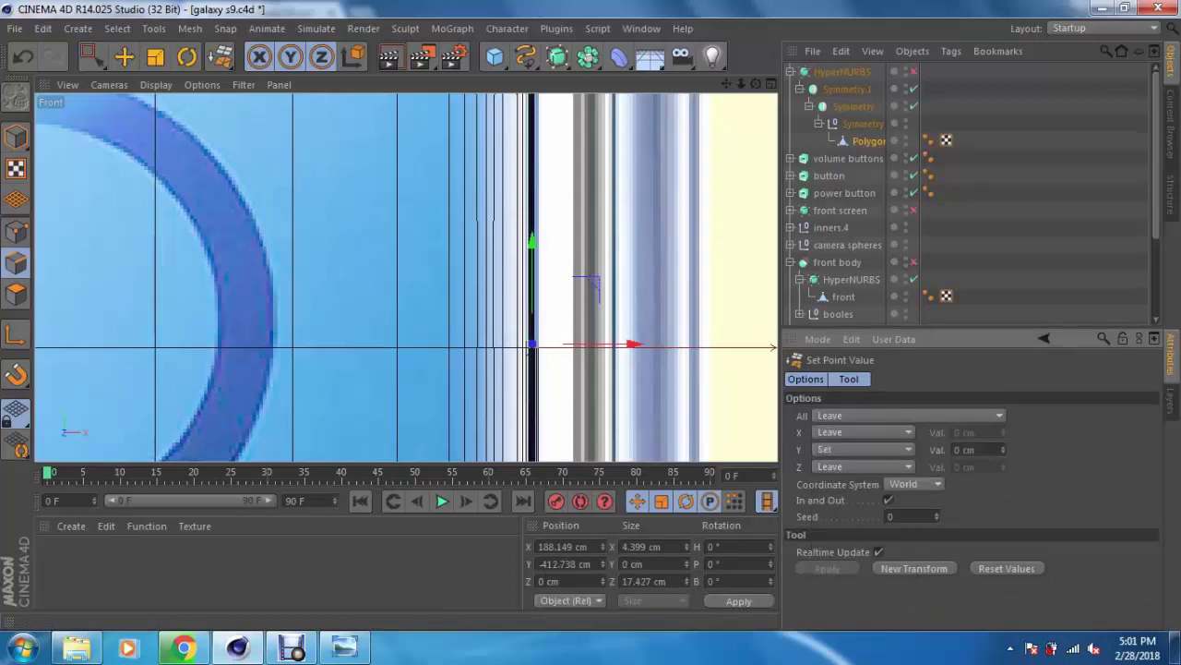
Step: Return to the perspective view and orbit to inspect the phone's side edge
scroll(530, 348, "up", 2)
scroll(531, 348, "up", 3)
middle_click(576, 281)
key("F1")
left_click_drag(407, 277, 480, 277, "alt")
mouse_move(406, 277)
left_mouse_down("alt")
mouse_move(461, 333)
mouse_move(433, 268)
mouse_move(461, 263)
mouse_move(434, 277)
left_mouse_up("alt")
scroll(406, 276, "up", 3)
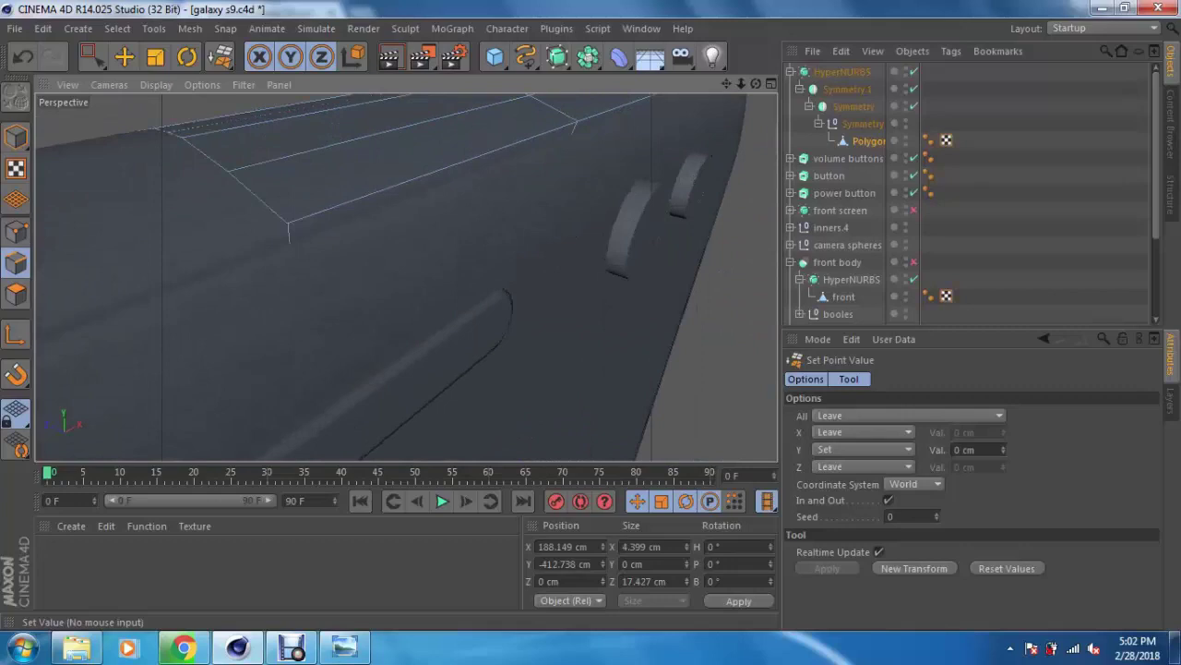
Step: Cut a new edge loop along the side frame with the Knife in Loop mode
right_click(737, 149)
left_click(766, 338)
left_click_drag(406, 277, 476, 258, "alt")
left_click(845, 471)
mouse_move(406, 277)
left_mouse_down("alt")
mouse_move(345, 281)
mouse_move(490, 295)
mouse_move(313, 312)
left_mouse_up("alt")
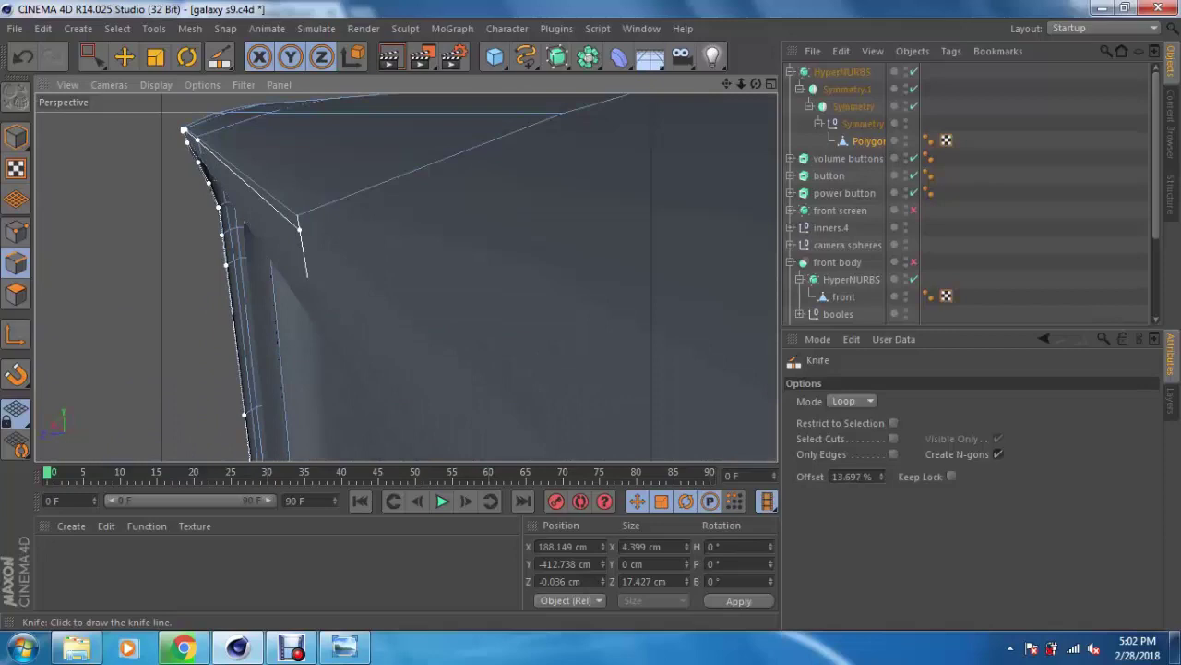
mouse_move(369, 277)
left_mouse_down("alt")
mouse_move(314, 323)
mouse_move(443, 305)
left_mouse_up("alt")
mouse_move(387, 276)
left_mouse_down("alt")
mouse_move(422, 262)
mouse_move(480, 268)
mouse_move(443, 276)
mouse_move(498, 268)
left_mouse_up("alt")
left_click_drag(498, 369, 567, 455, "alt")
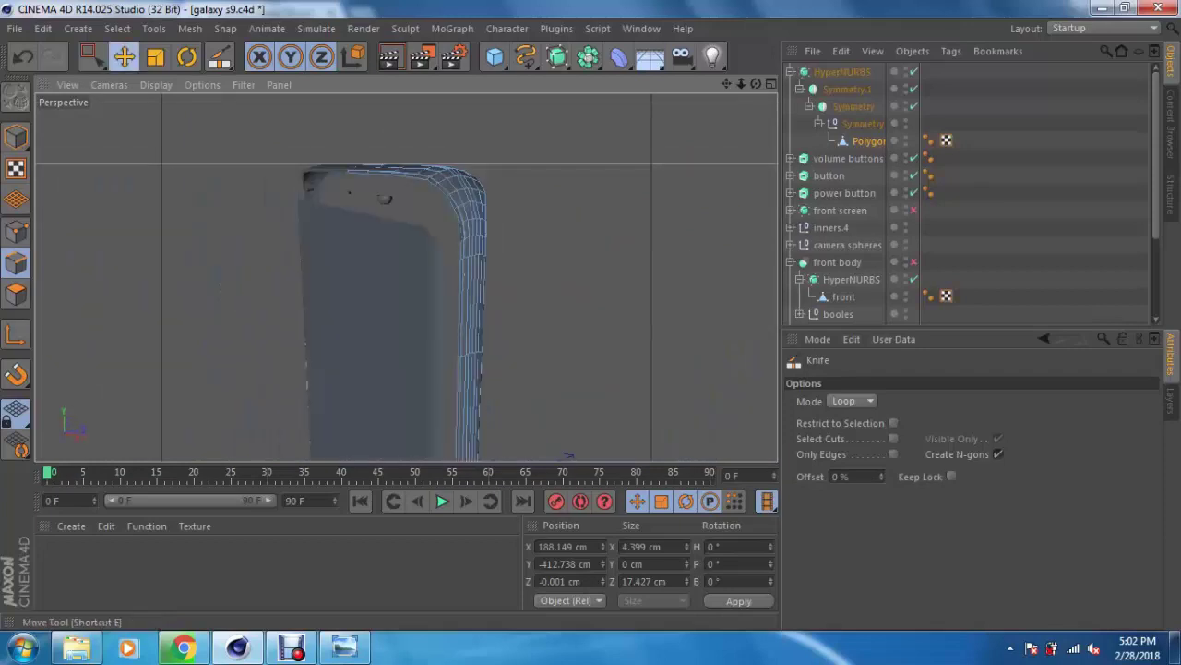
Step: Clear the edge selection and orbit to inspect the rounded top and side
key("e")
left_click(568, 455)
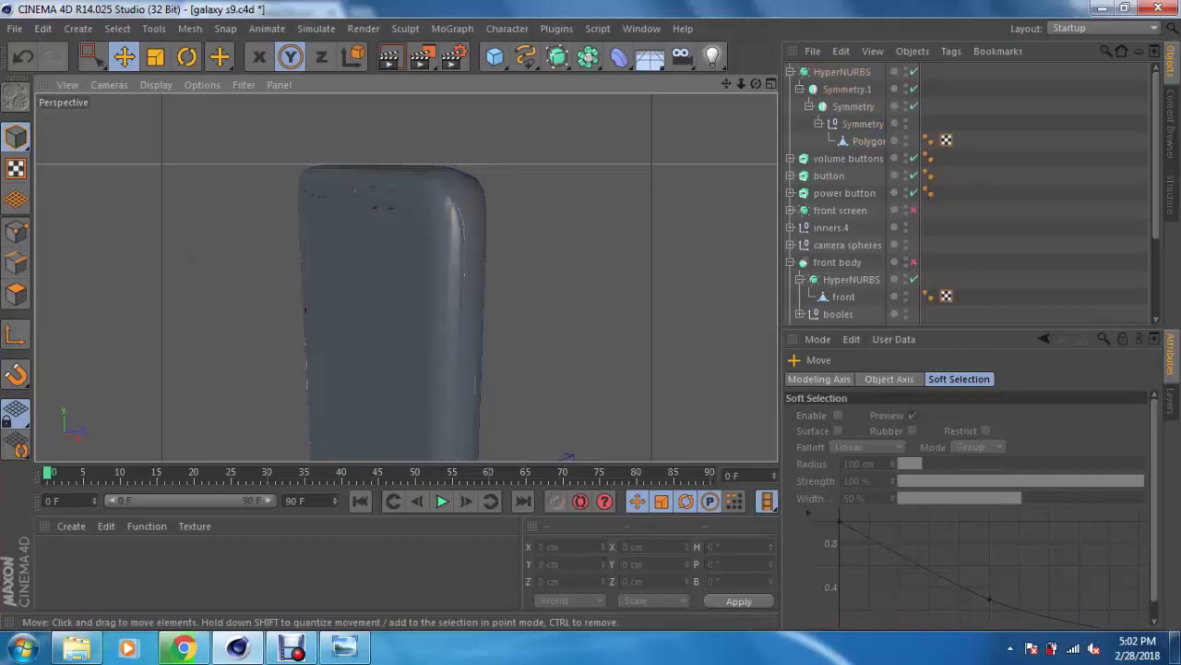
mouse_move(568, 456)
left_mouse_down("alt")
mouse_move(406, 351)
mouse_move(433, 351)
left_mouse_up("alt")
scroll(839, 277, "down", 3)
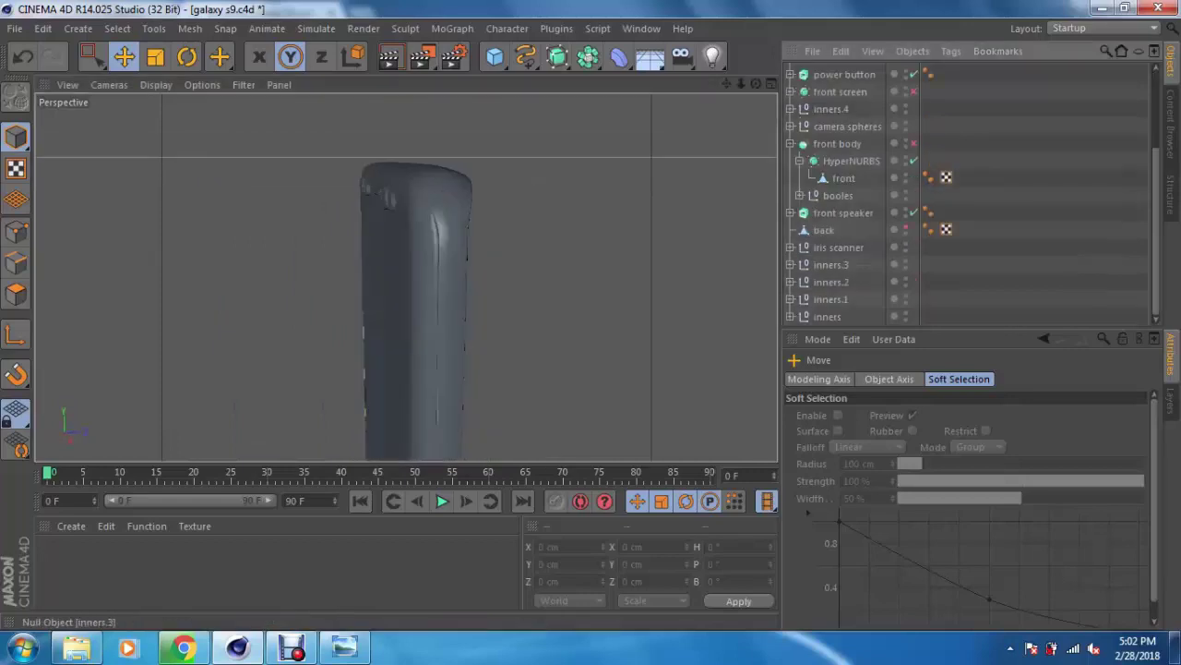
mouse_move(434, 351)
left_mouse_down("alt")
mouse_move(531, 350)
mouse_move(527, 446)
mouse_move(609, 417)
left_mouse_up("alt")
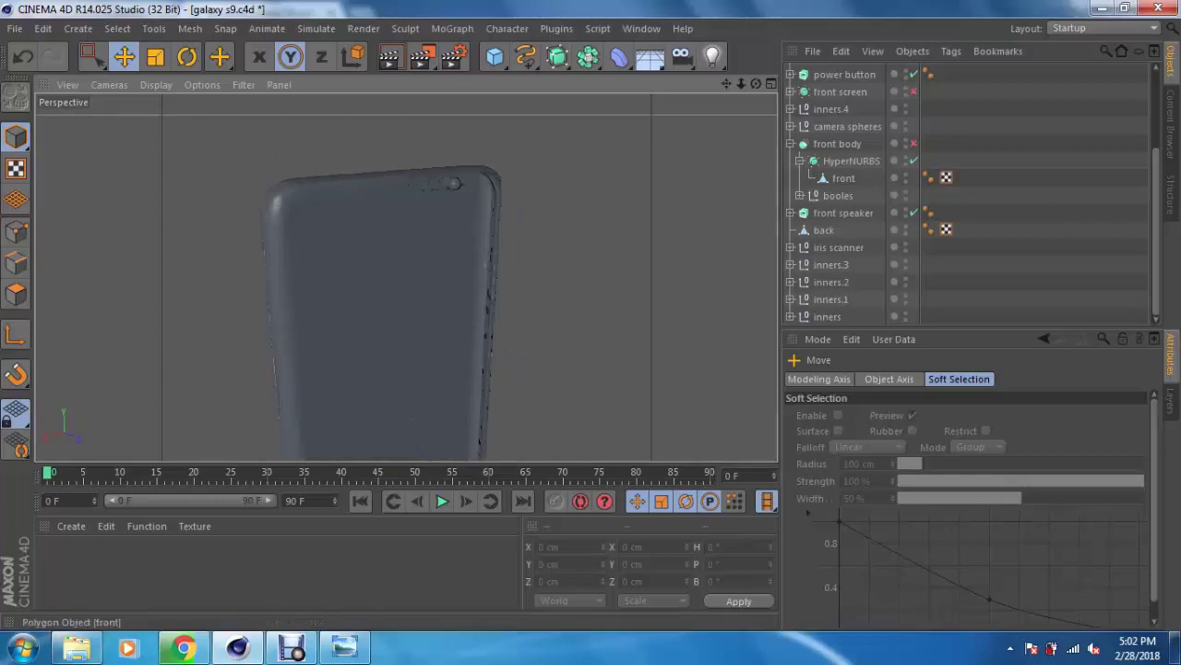
scroll(831, 227, "up", 3)
Step: Remove the nested Symmetry null from Symmetry.1 and paste a copy of the symmetry setup
left_click(846, 89)
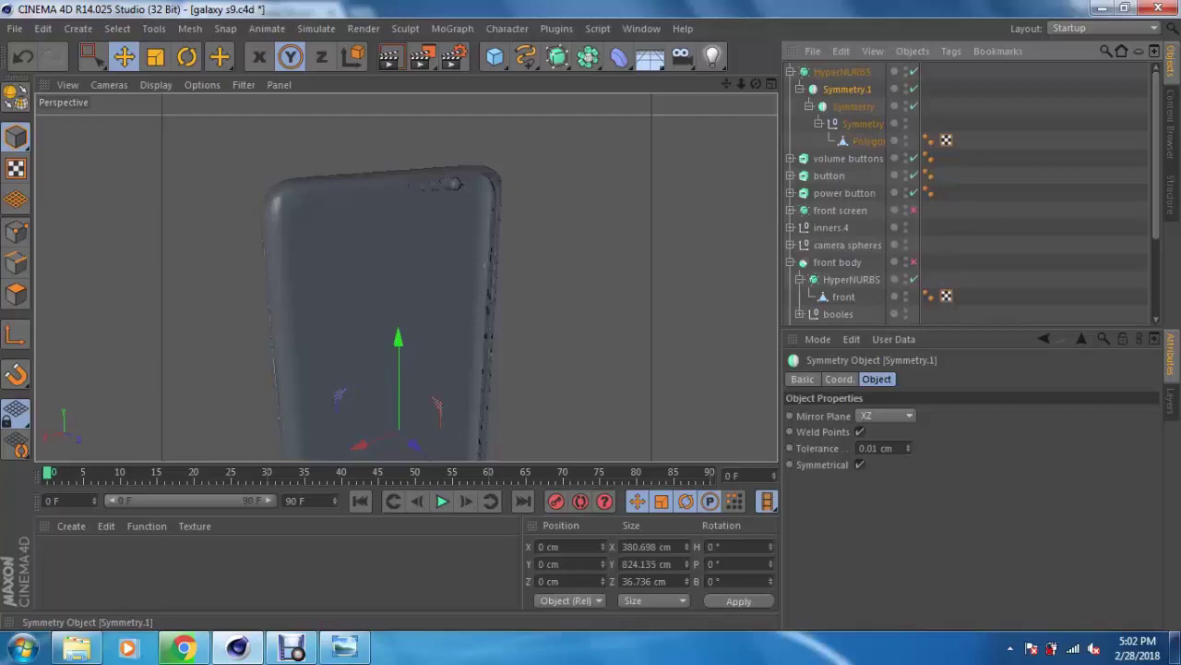
left_click(862, 123)
key("ctrl+z")
key("ctrl+z")
key("ctrl+z")
key("ctrl+z")
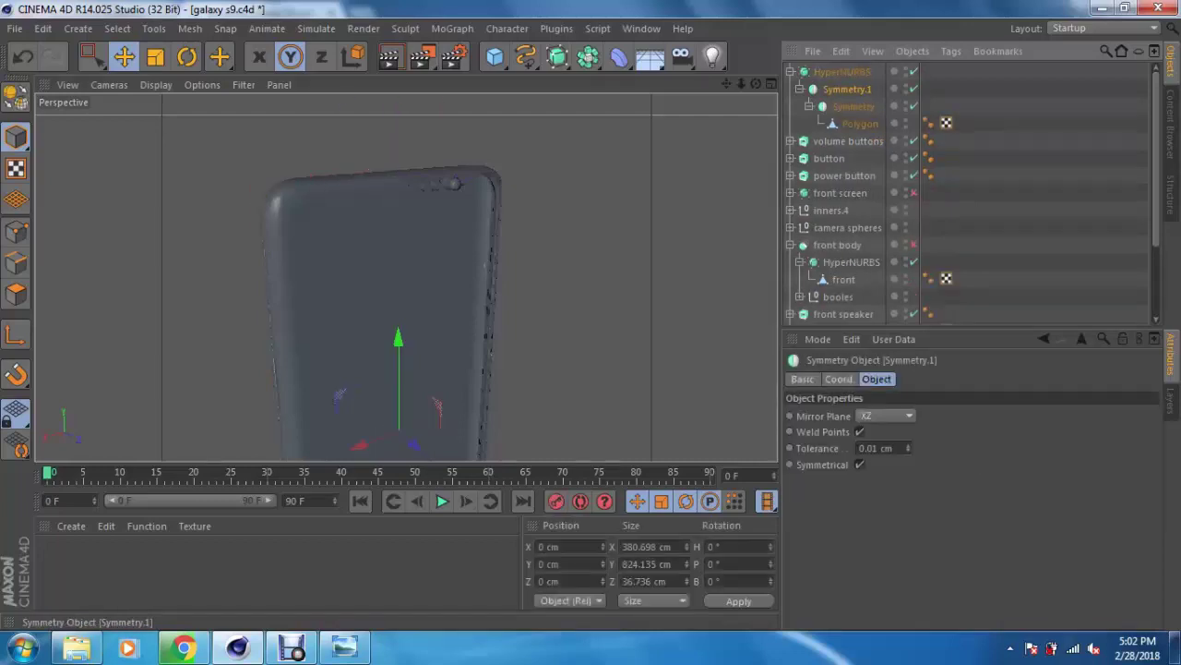
key("ctrl+v")
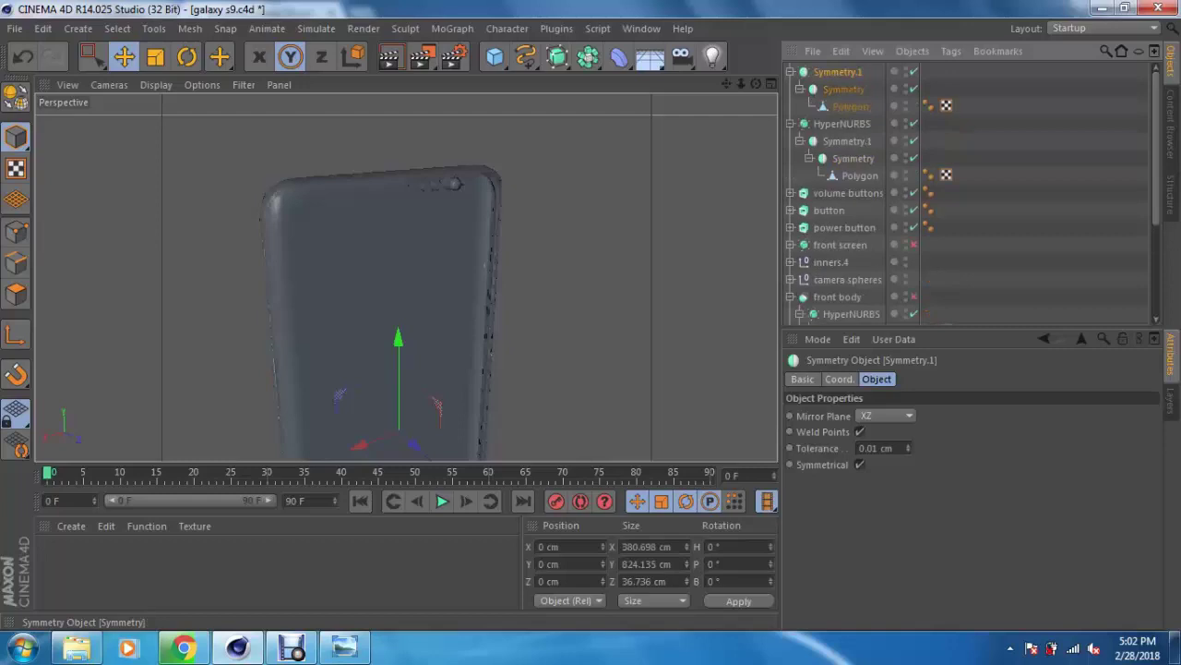
scroll(969, 193, "down", 3)
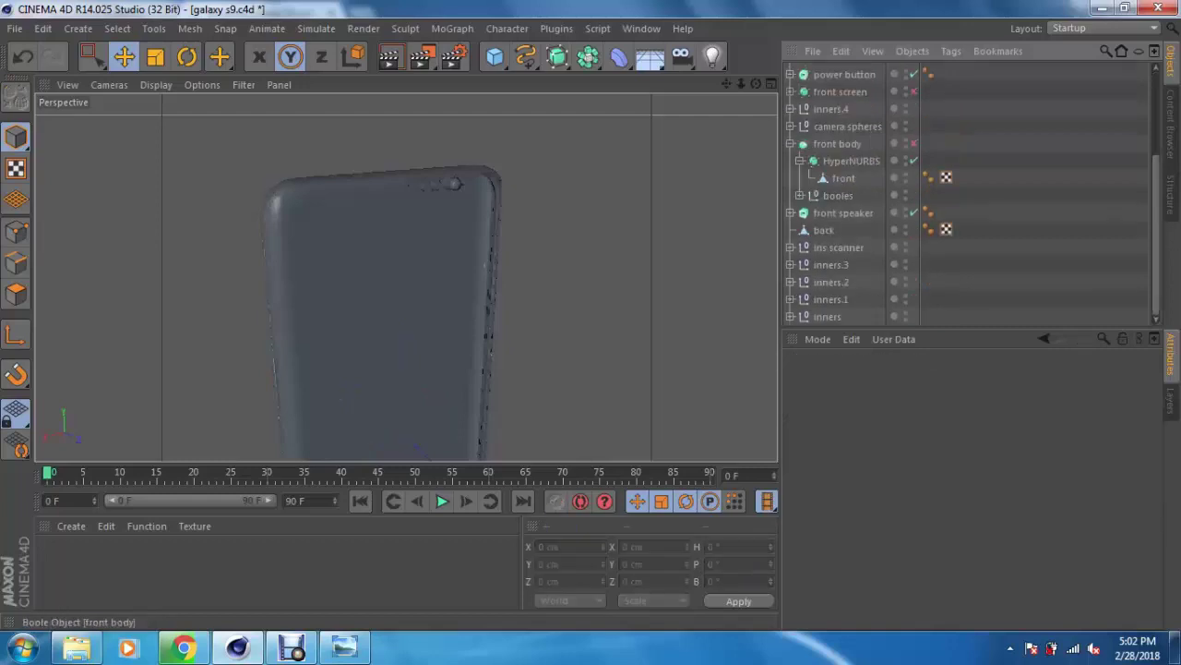
scroll(969, 193, "up", 3)
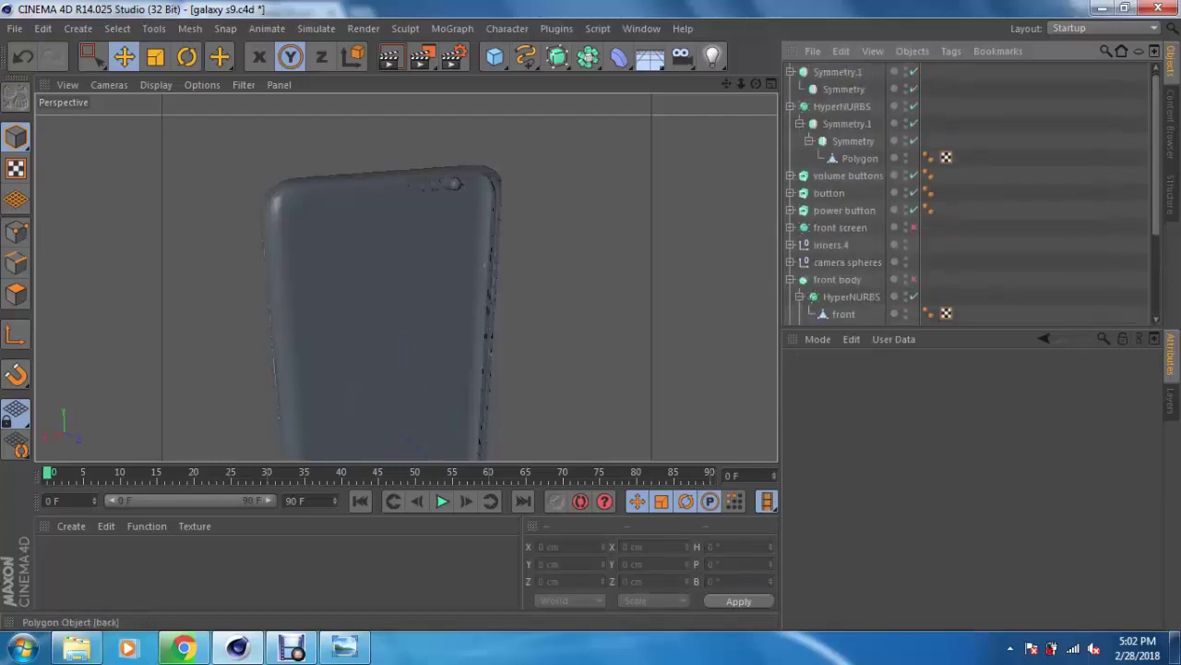
left_click(378, 296)
Step: Mirror the back panel with the copied Symmetry, make it editable, and delete the leftover nulls
mouse_move(379, 295)
left_mouse_down("alt")
mouse_move(406, 295)
mouse_move(387, 458)
mouse_move(425, 443)
left_mouse_up("alt")
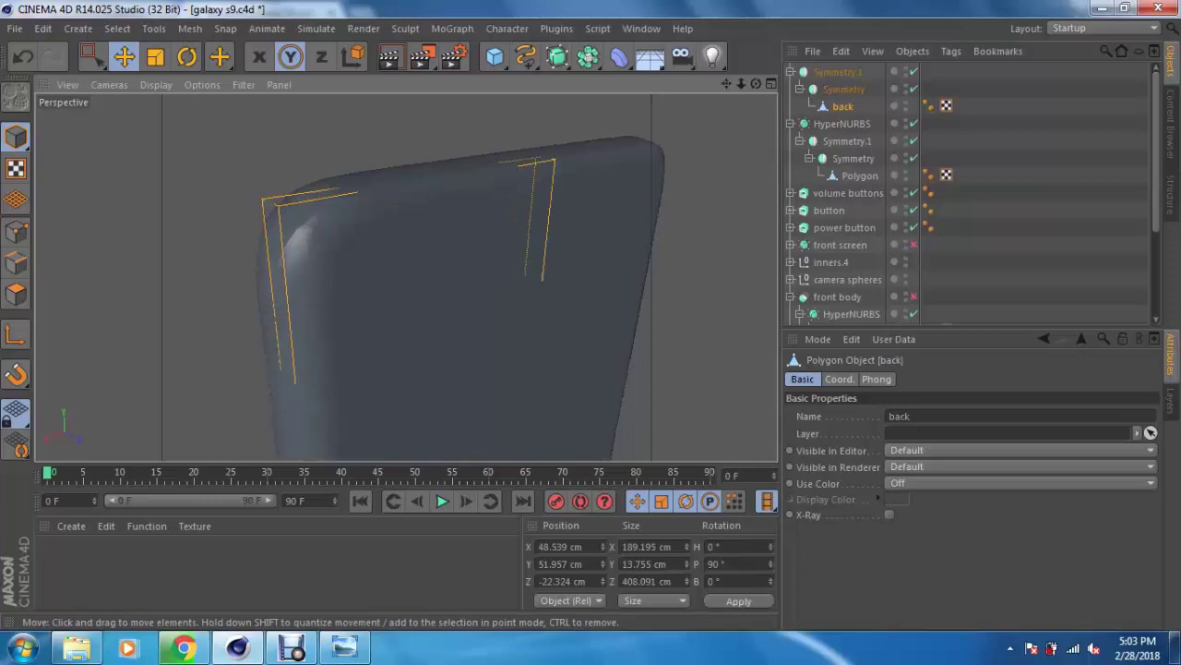
left_click(838, 71)
key("c")
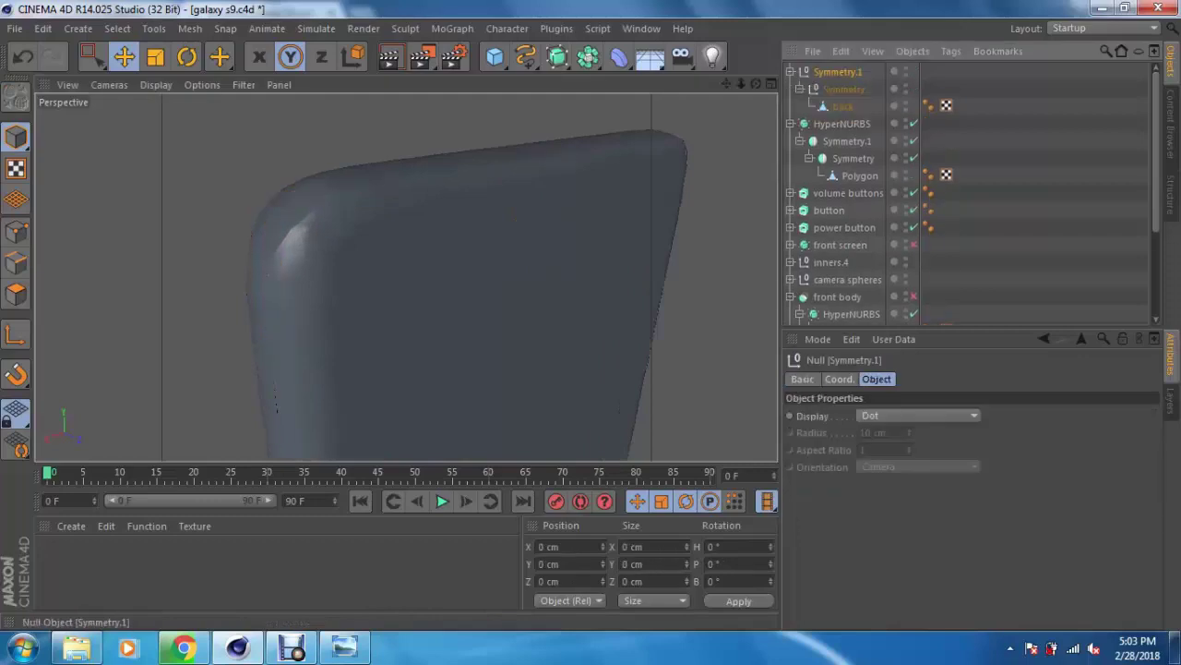
left_click_drag(843, 106, 823, 74)
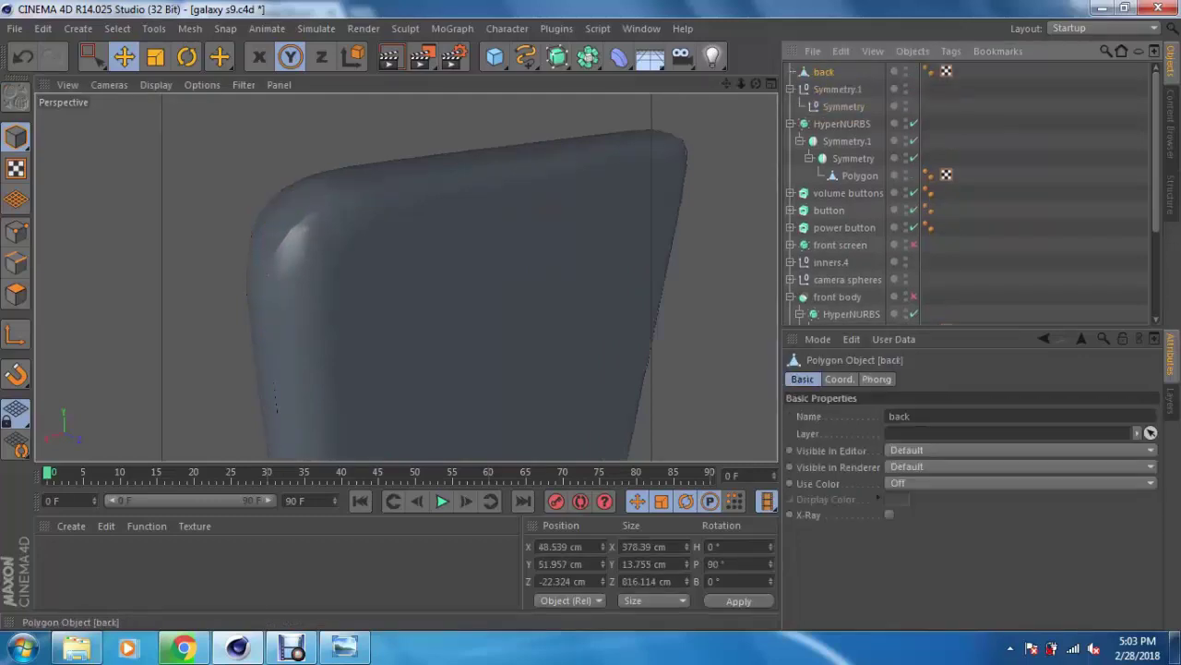
left_click(838, 89)
key("Delete")
left_click(823, 71)
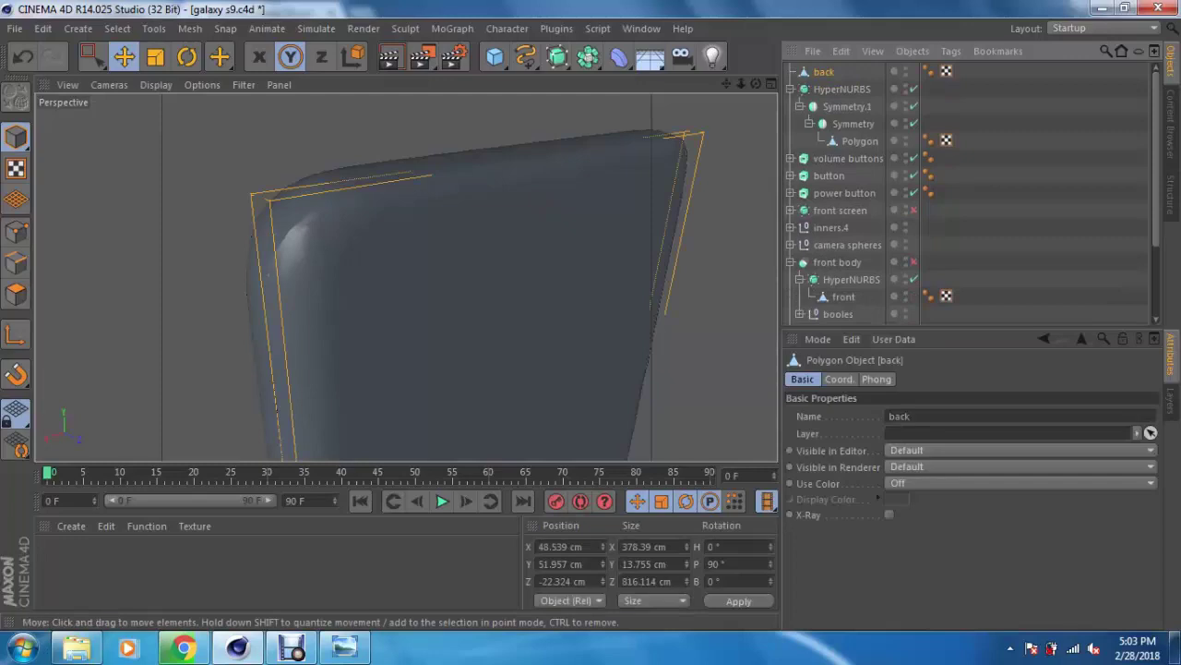
Step: Select the back panel's outline edge loop with X and Z movement locked
left_click(15, 264)
left_click(357, 186)
double_click(357, 186)
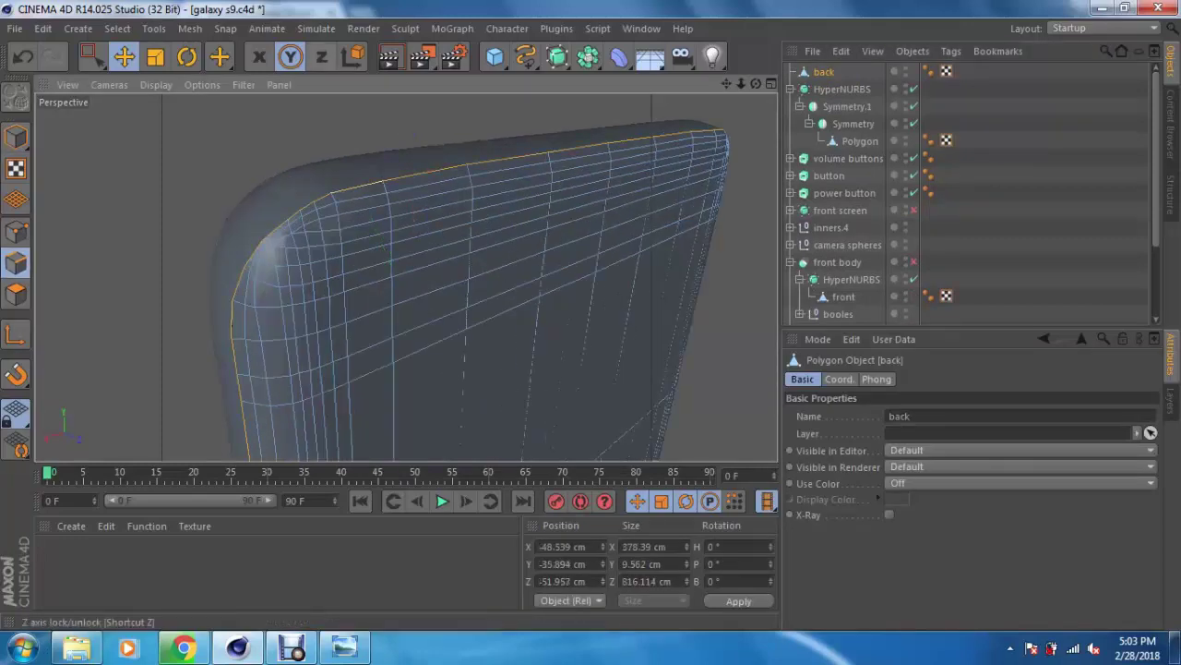
key("x")
key("z")
scroll(296, 109, "up", 2)
left_click_drag(296, 109, 240, 115, "alt")
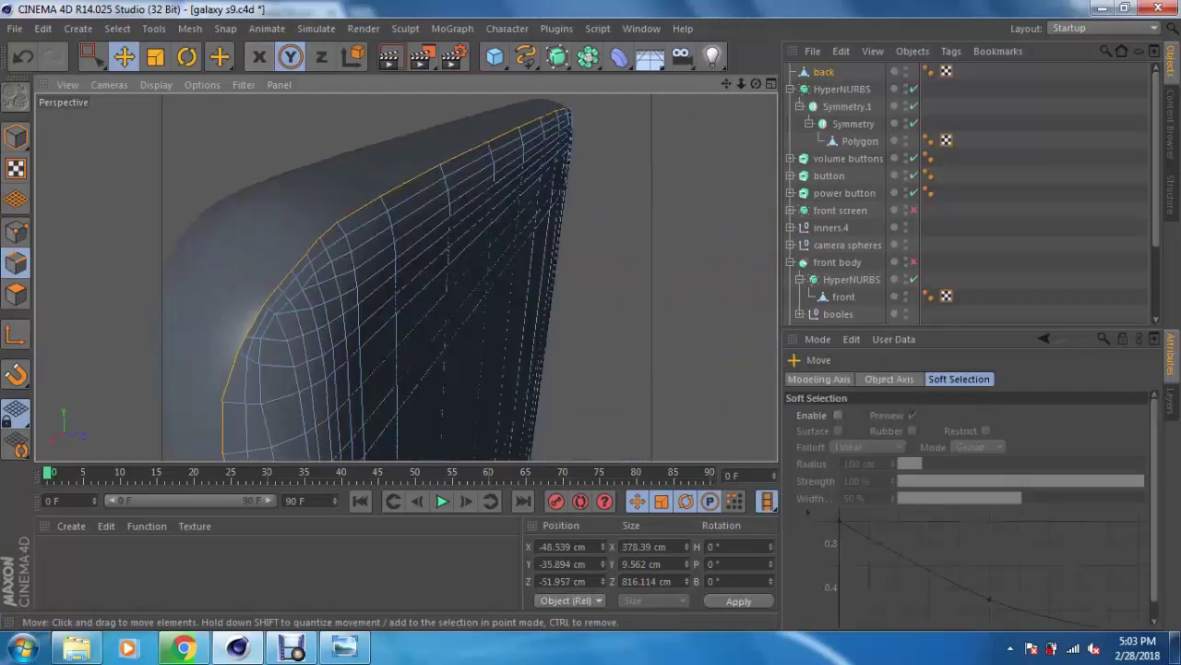
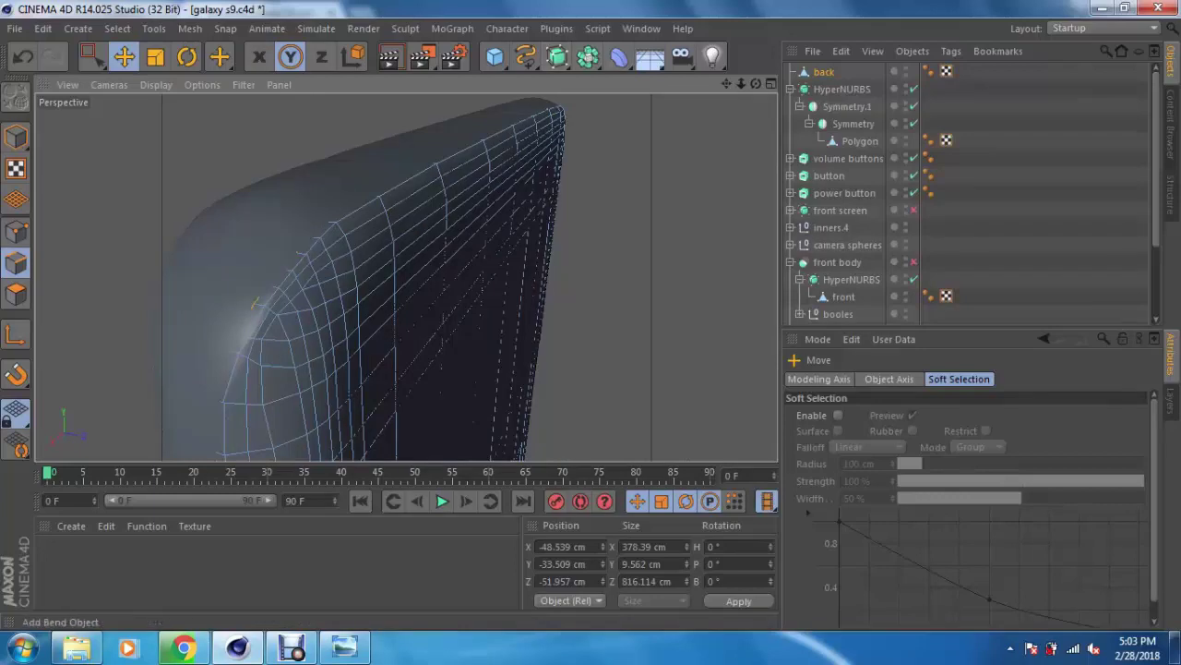
Step: Shrink the 'back' panel slightly with the Scale tool
left_click(557, 57, "alt")
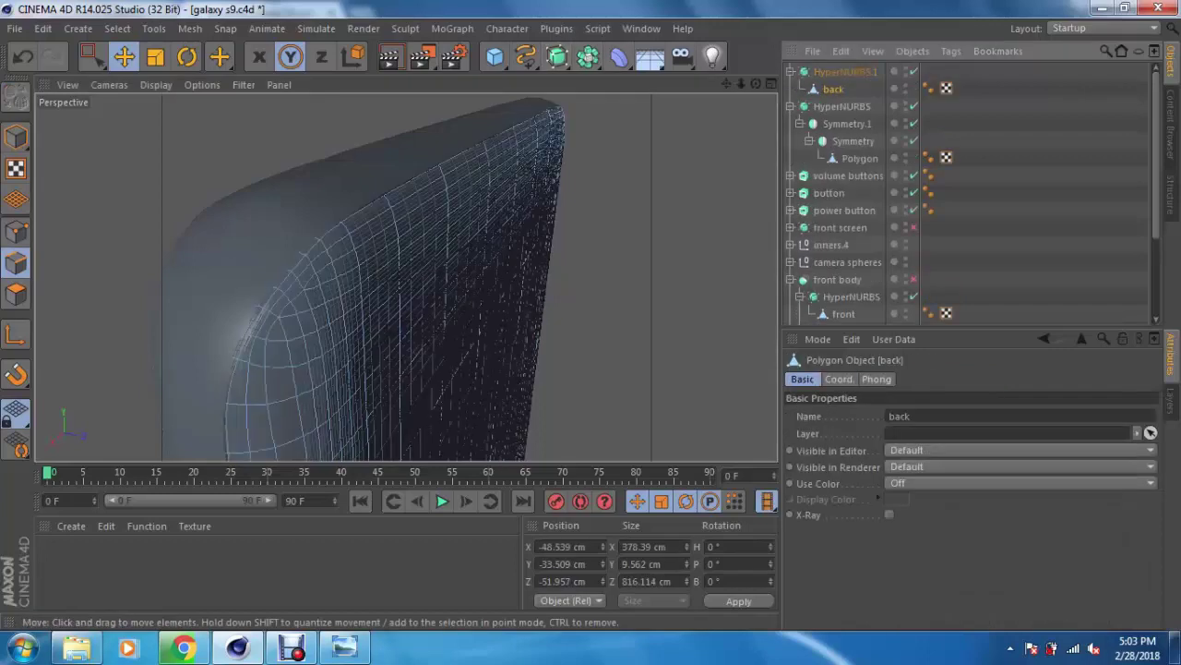
left_click_drag(406, 277, 480, 277, "alt")
left_click(123, 57)
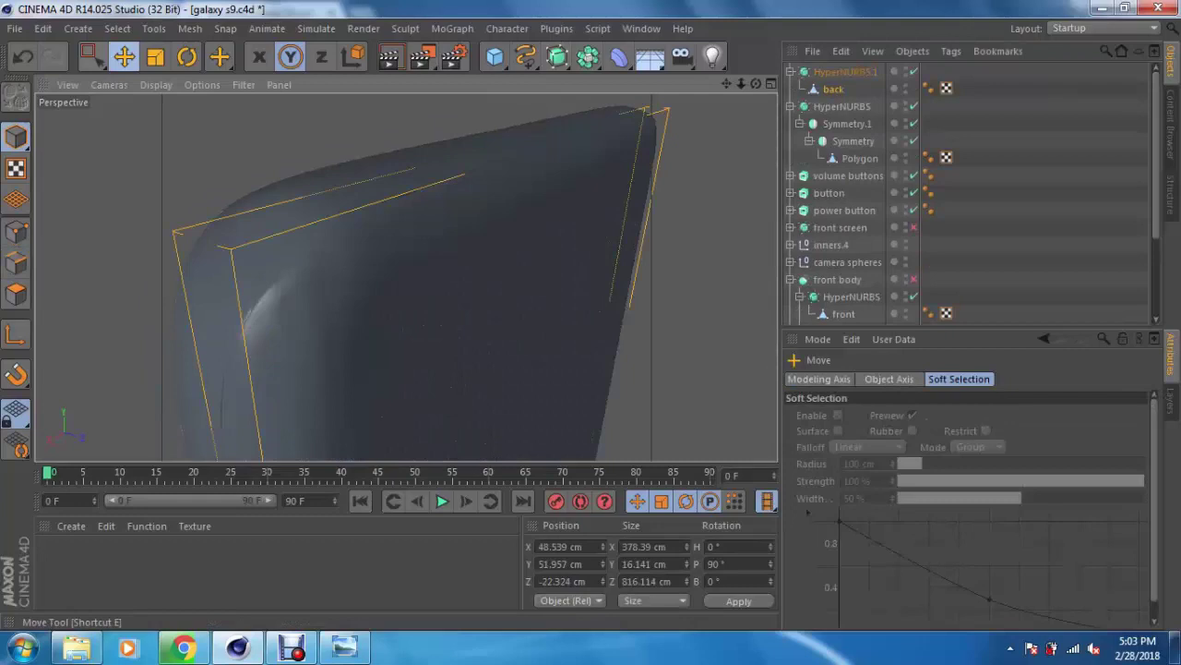
left_click_drag(406, 277, 332, 277, "alt")
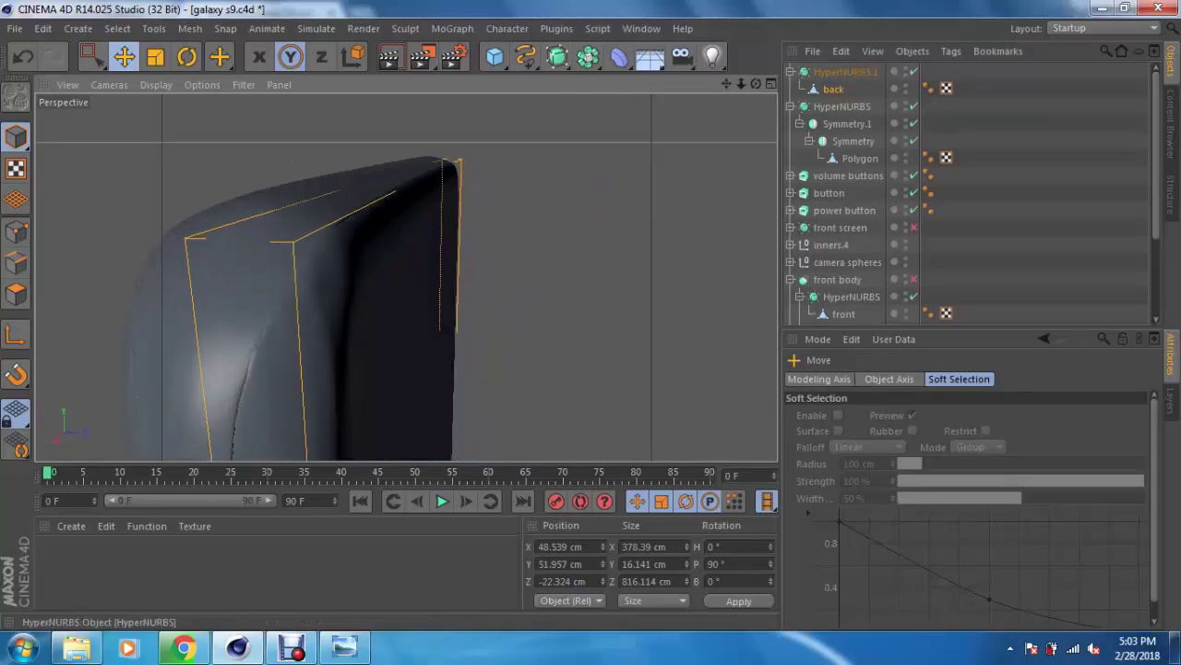
left_click(16, 263)
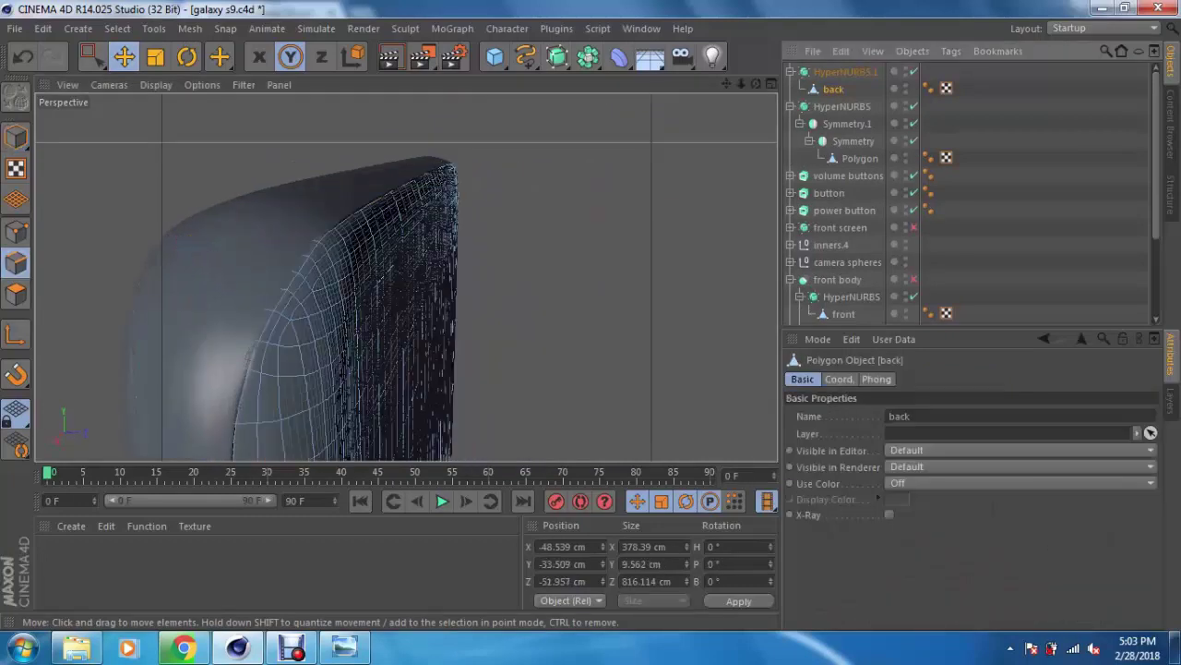
key("ctrl+z")
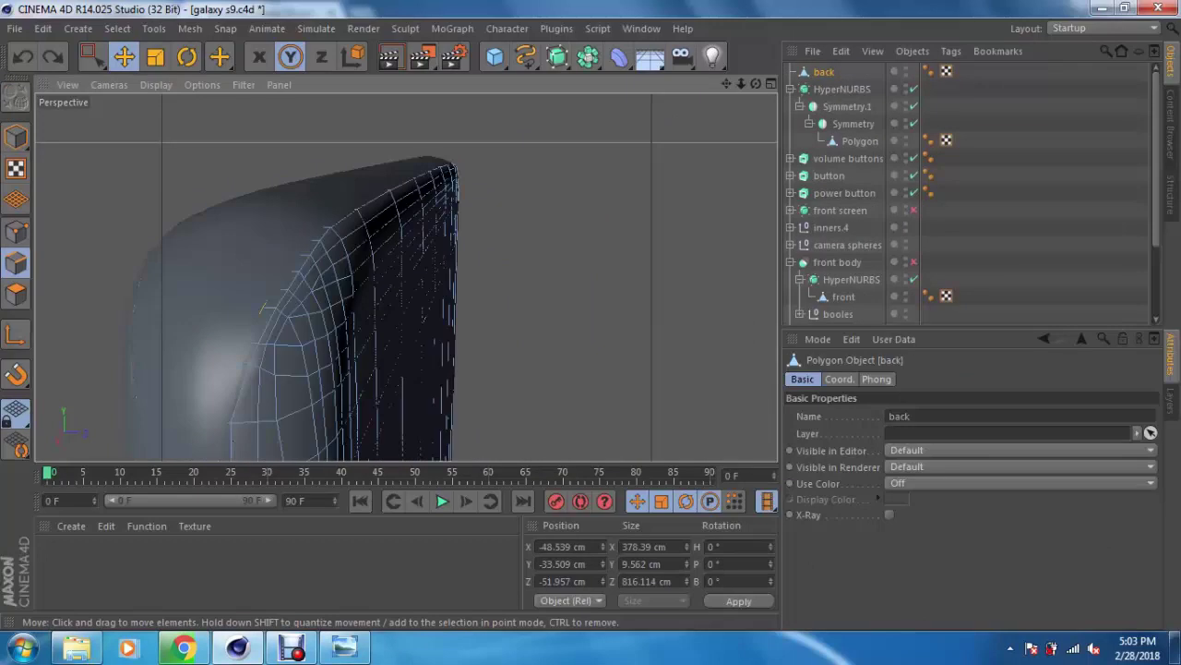
left_click(264, 308)
key("t")
left_click_drag(399, 432, 395, 432)
Step: Nest 'back' under a new HyperNURBS.1 to smooth the back shell
left_click(556, 56, "alt")
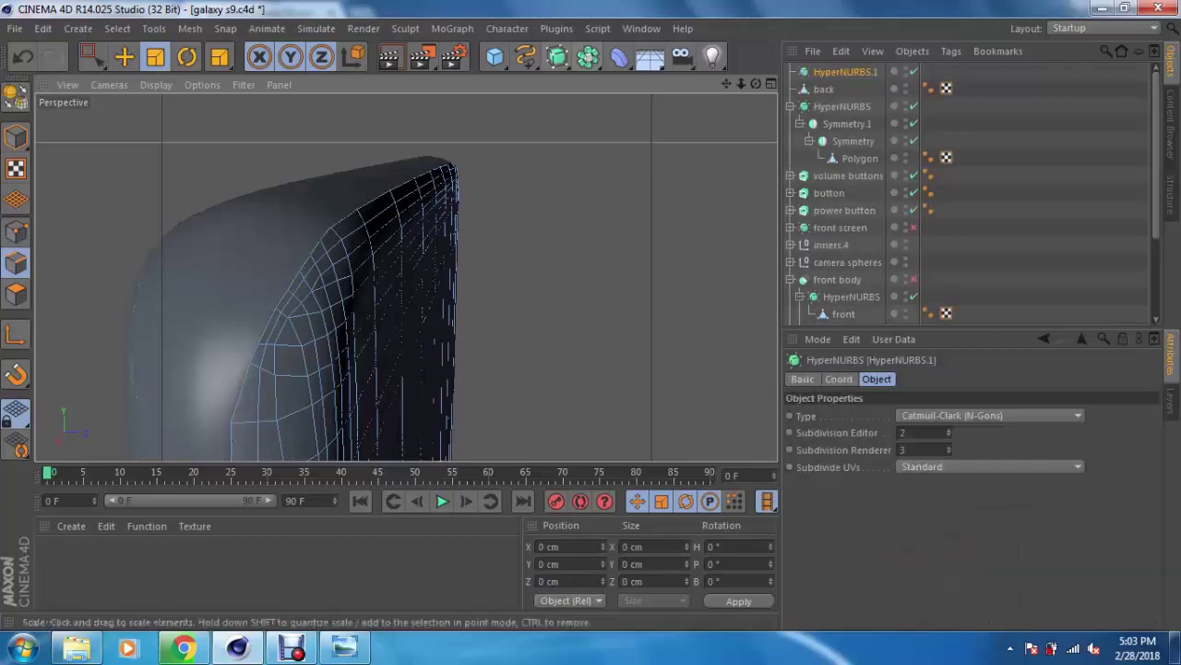
left_click(833, 88)
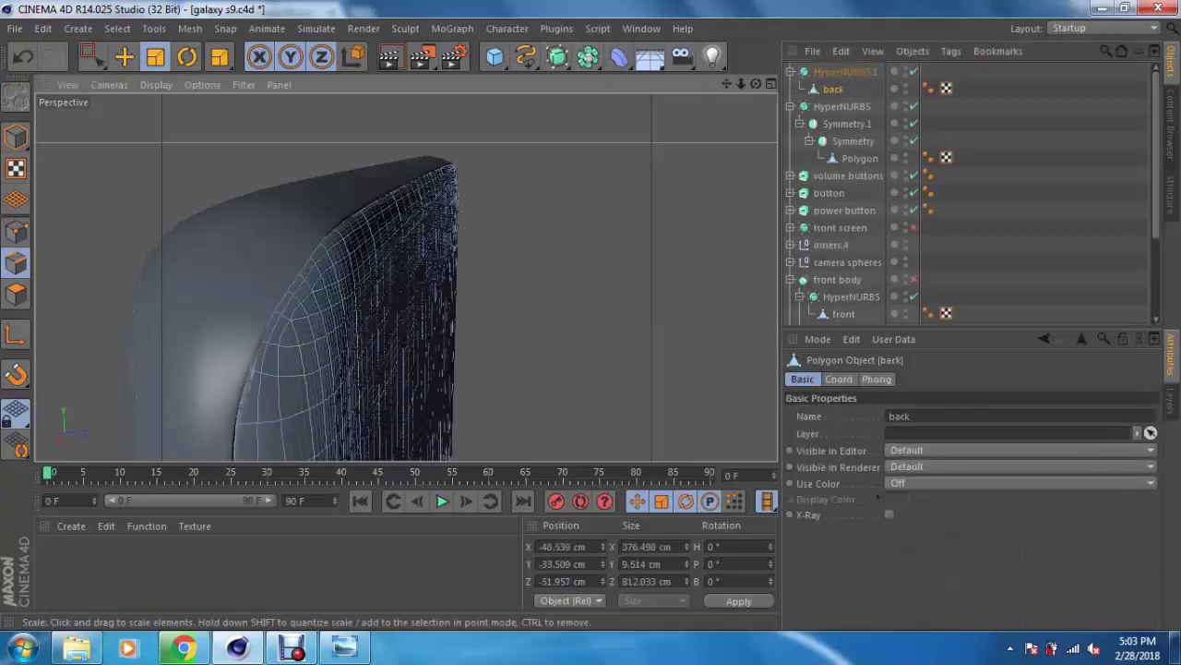
left_click_drag(396, 296, 489, 296, "alt")
left_click_drag(164, 397, 171, 336, "alt")
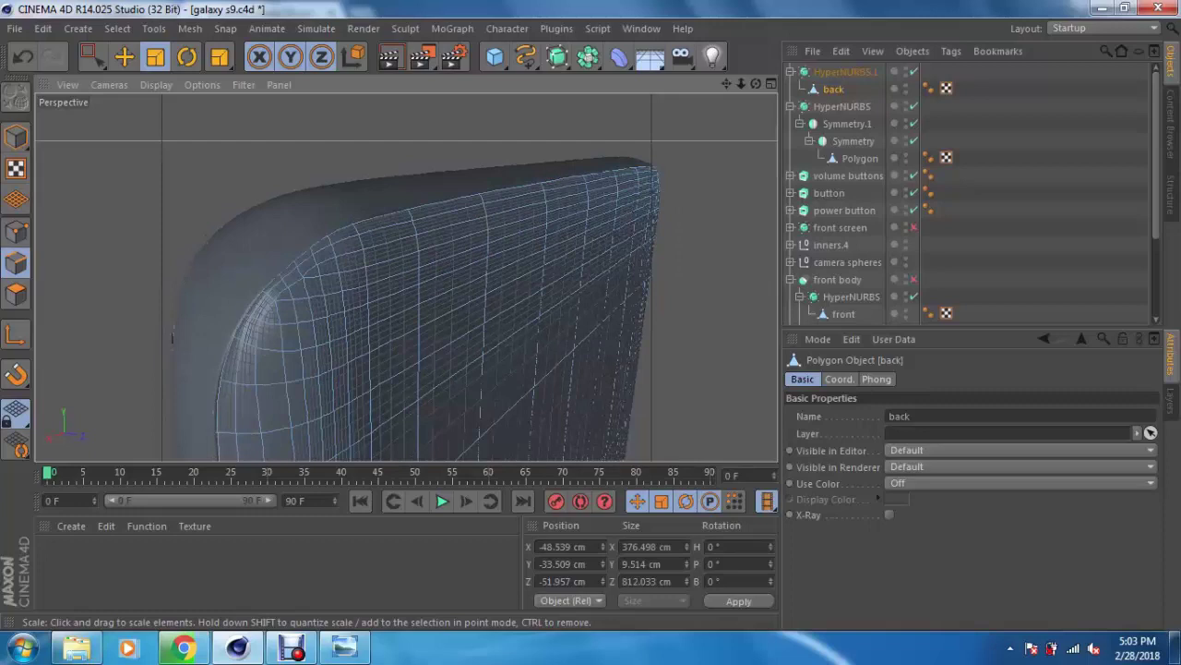
key("e")
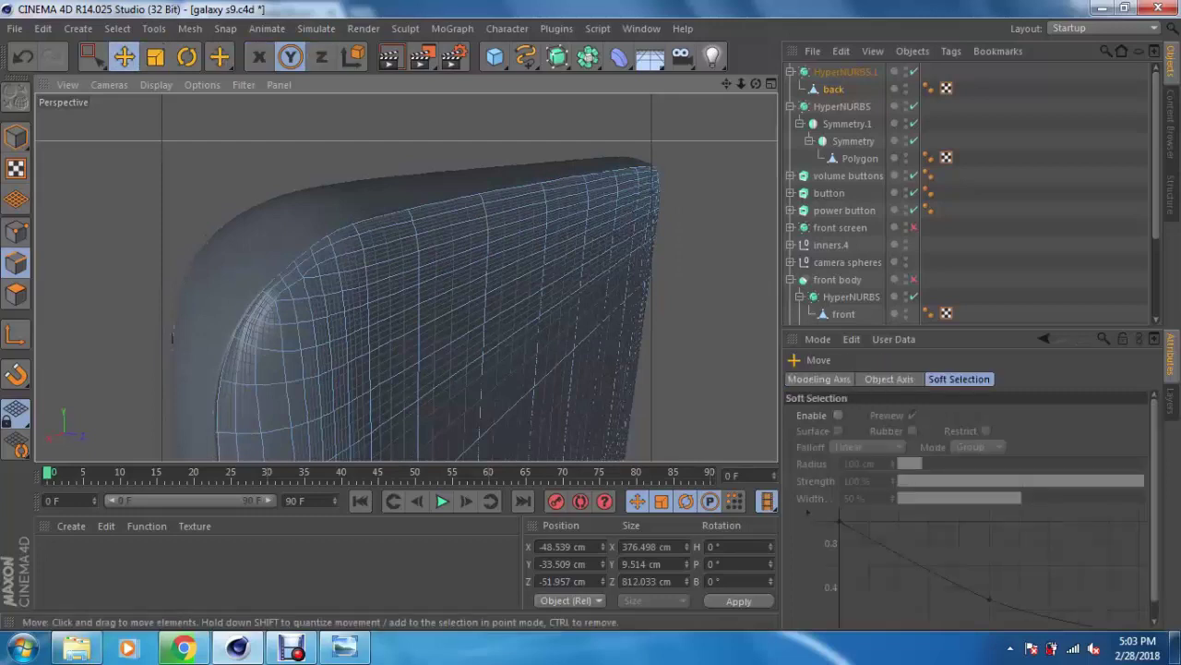
left_click(842, 106)
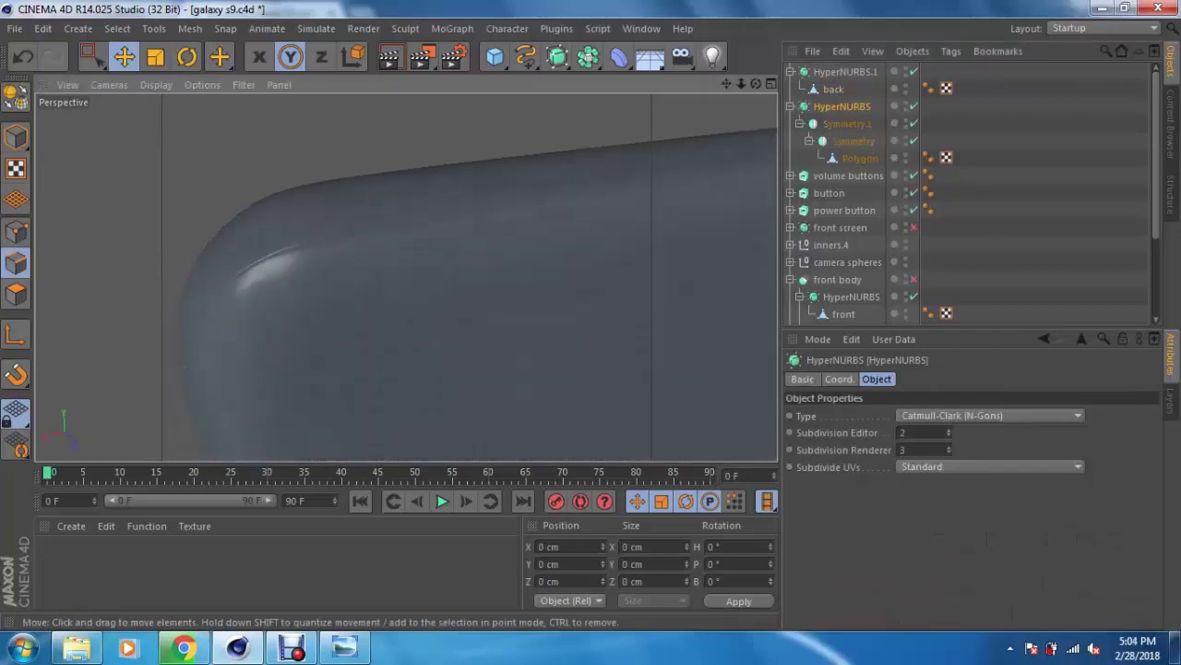
Step: Preview the render, then select the back panel for scaling
mouse_move(319, 185)
left_mouse_down("alt")
mouse_move(387, 212)
mouse_move(409, 274)
left_mouse_up("alt")
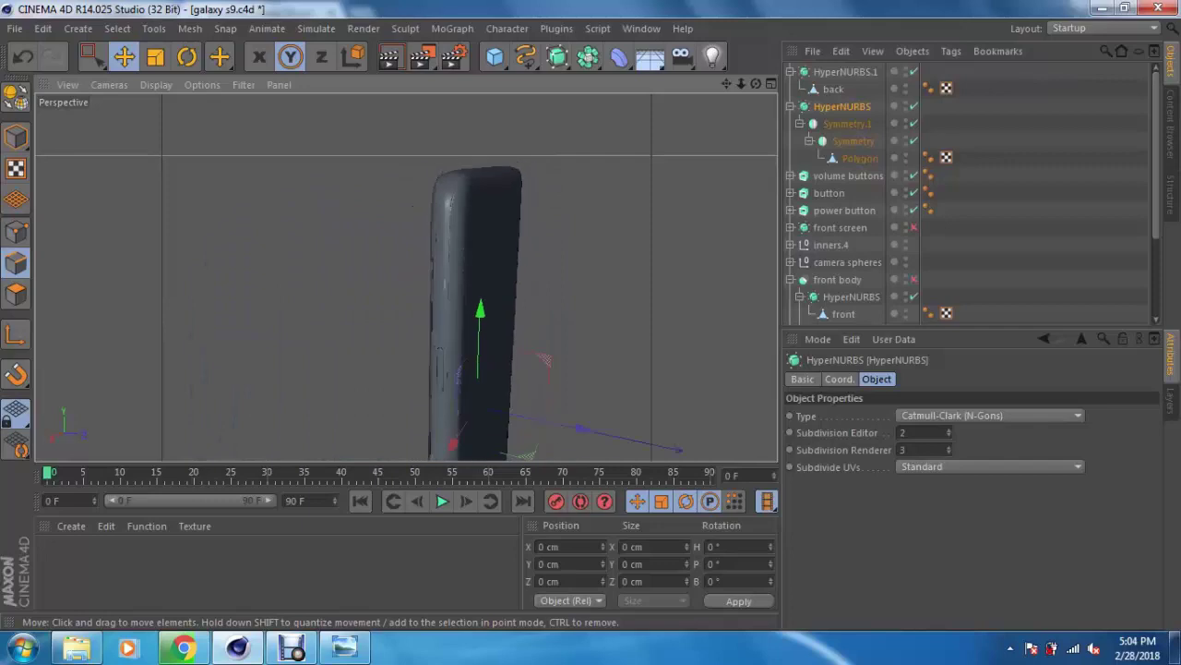
key("ctrl+r")
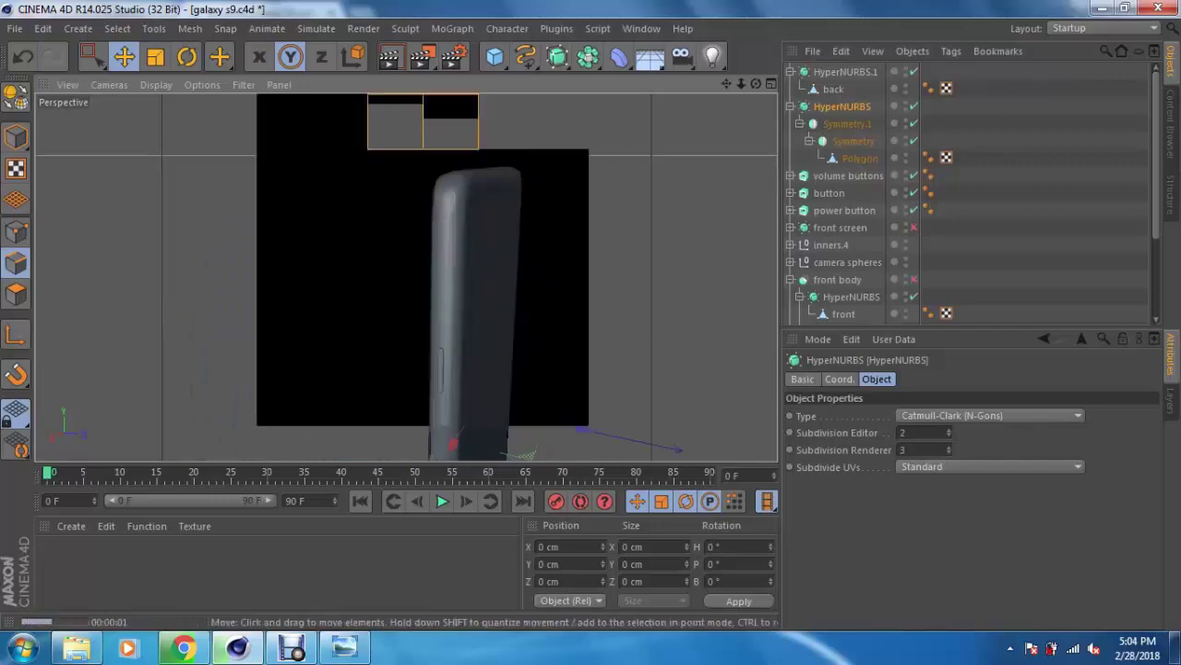
left_click_drag(406, 277, 351, 277, "alt")
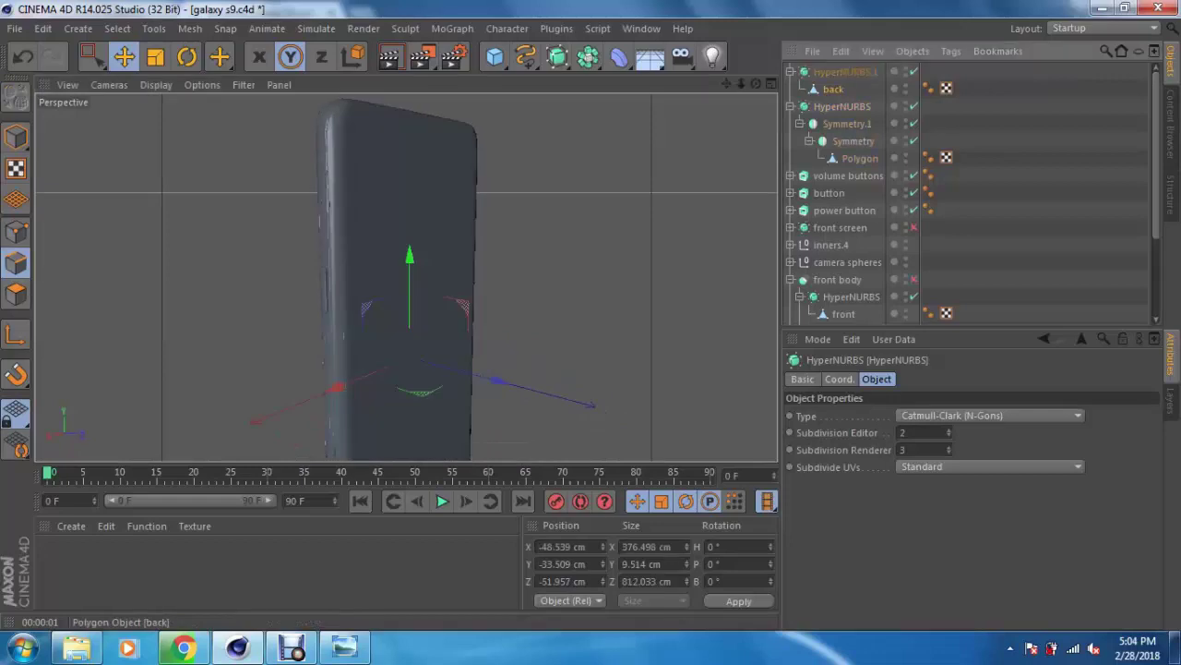
left_click(397, 277)
left_click_drag(397, 277, 378, 277, "alt")
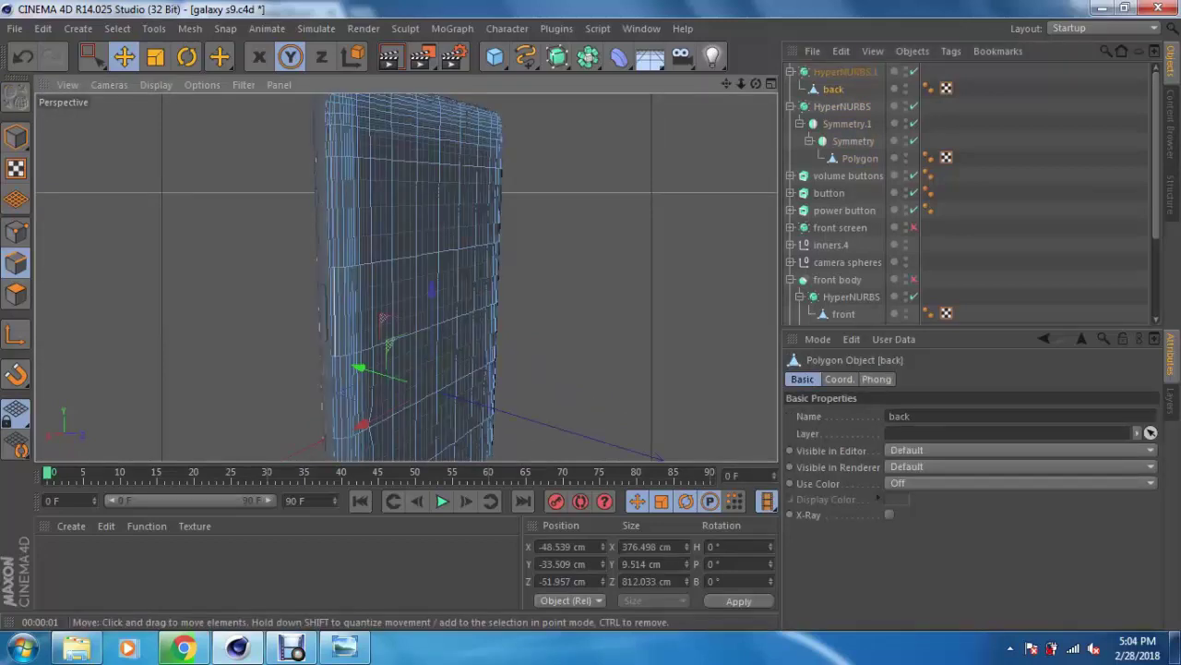
key("t")
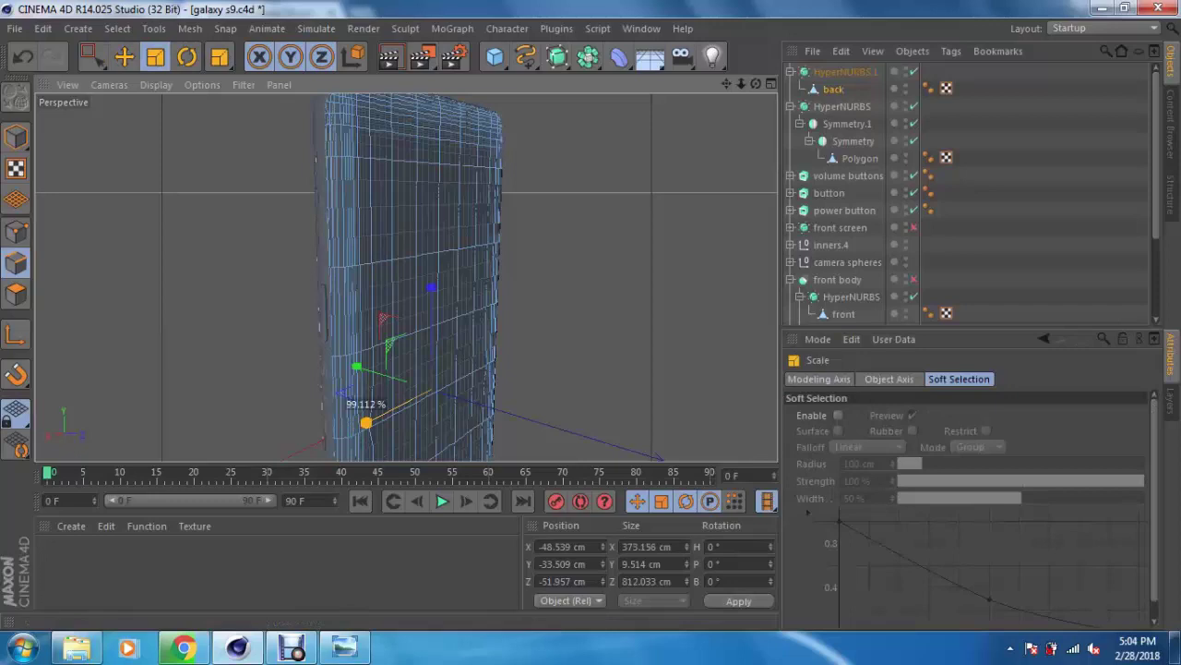
Step: Narrow the back panel along X from 376.498 cm to about 364 cm
scroll(416, 277, "up", 5)
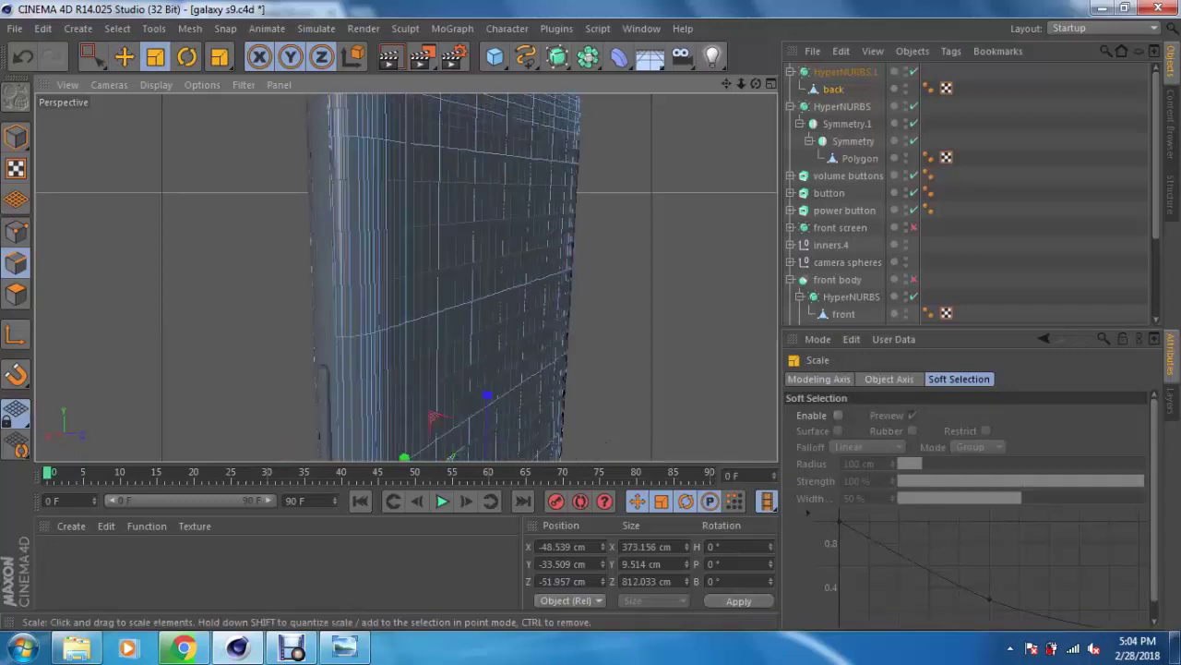
left_click(389, 57)
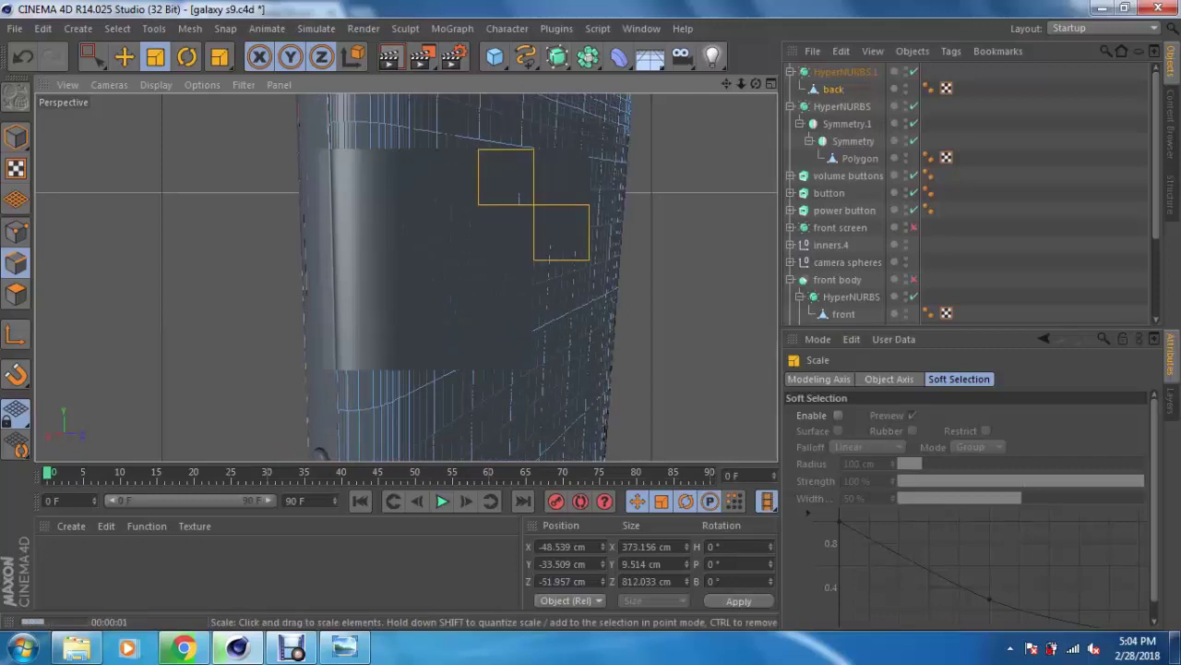
mouse_move(415, 277)
left_mouse_down("alt")
mouse_move(448, 226)
mouse_move(475, 259)
mouse_move(505, 348)
left_mouse_up("alt")
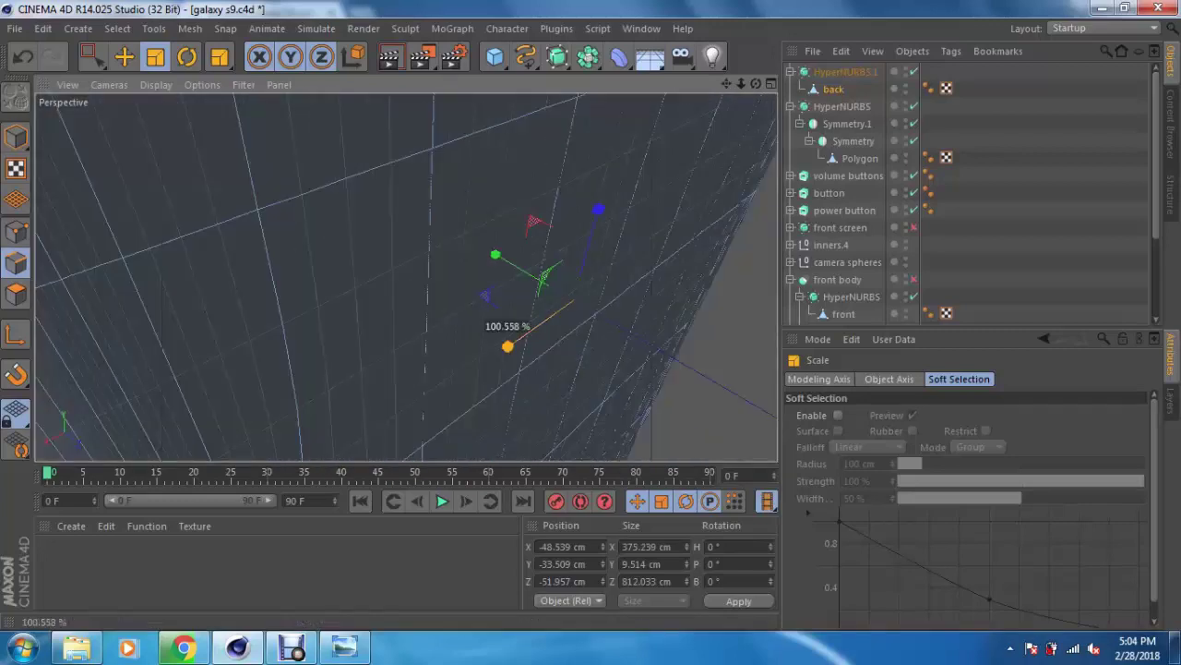
mouse_move(503, 349)
left_mouse_down("alt")
mouse_move(652, 325)
mouse_move(369, 282)
mouse_move(528, 219)
left_mouse_up("alt")
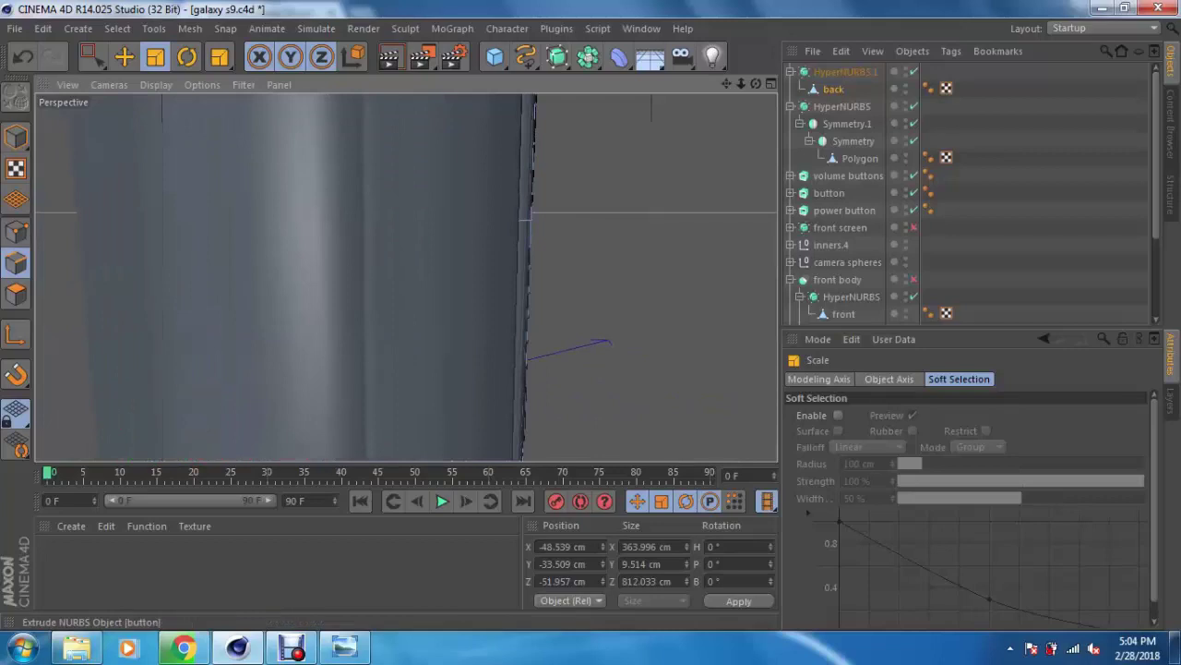
Step: Inspect the front screen group and select the front body mesh
left_click(791, 227)
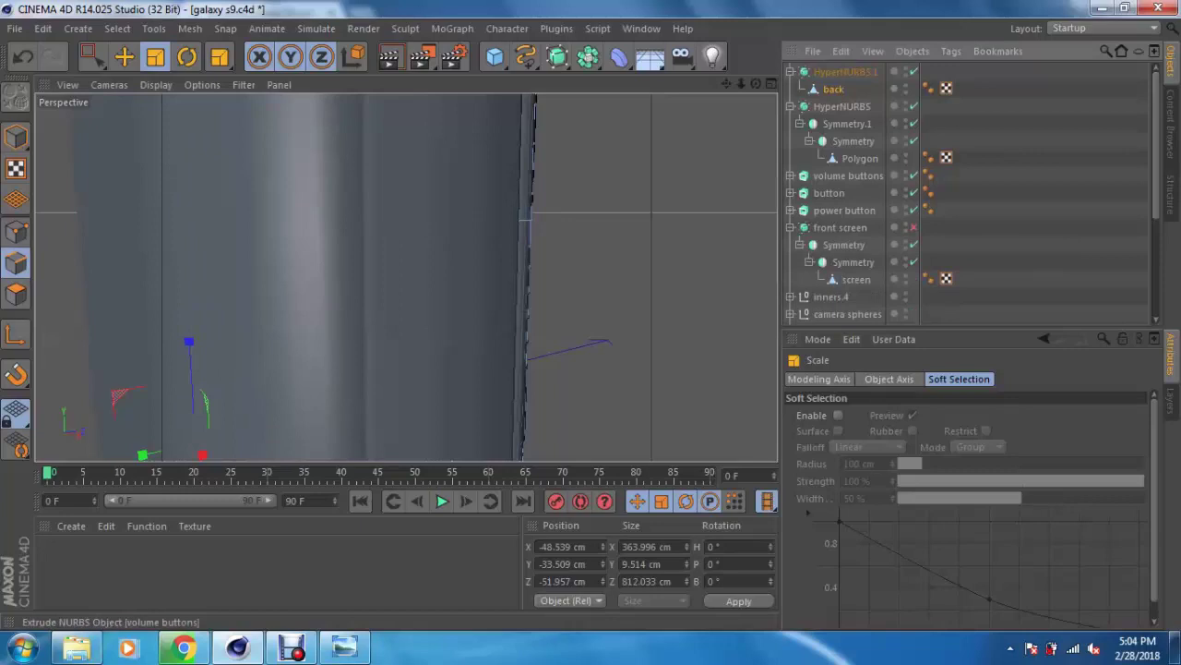
left_click(791, 228)
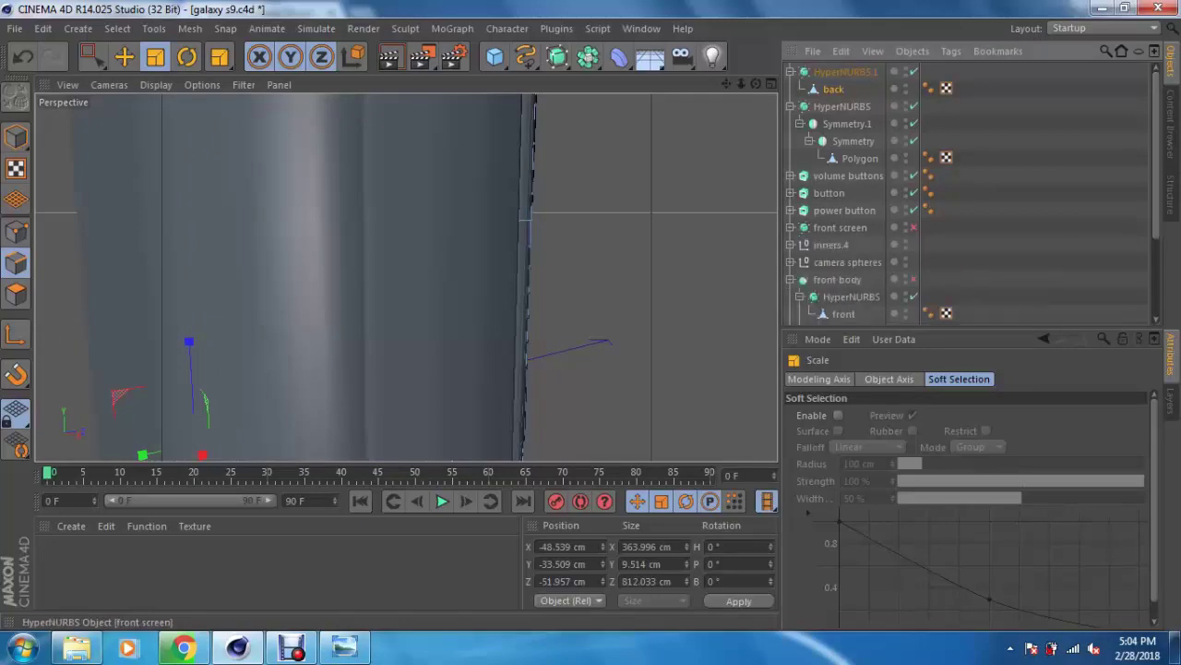
scroll(849, 297, "down", 2)
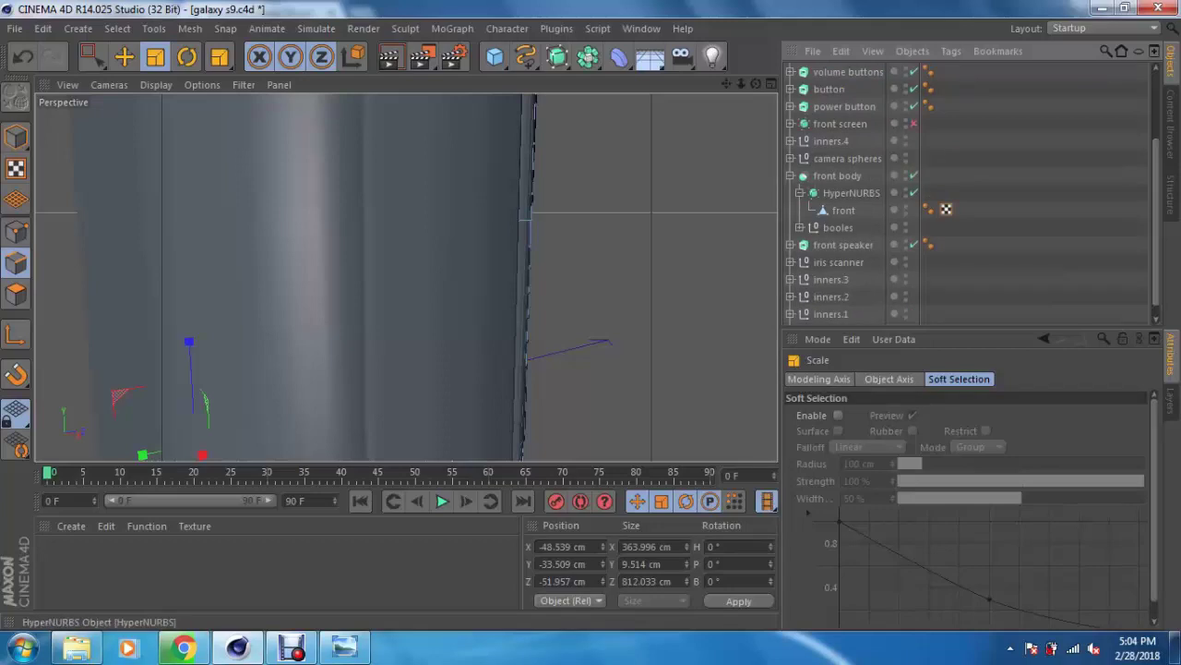
left_click(844, 209)
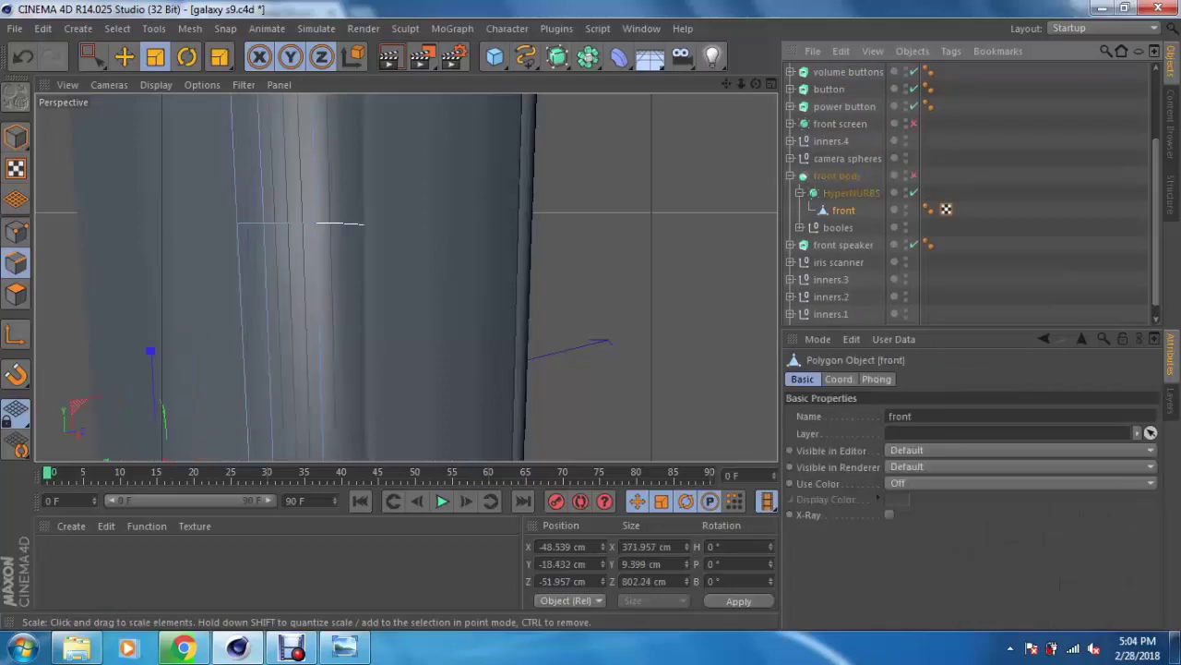
Step: Narrow the front mesh with X and Z scaling unlocked
left_click(124, 56)
left_click_drag(369, 277, 443, 277, "alt")
key("t")
key("x")
key("z")
left_click_drag(183, 446, 182, 444)
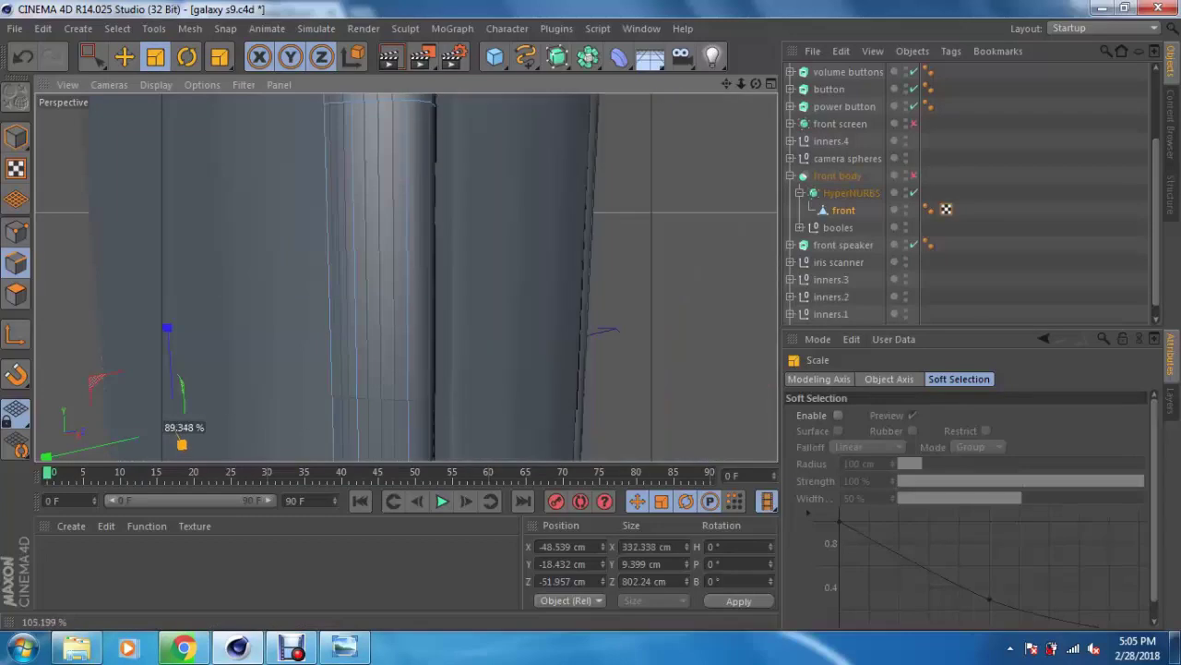
mouse_move(181, 444)
left_mouse_down()
mouse_move(416, 440)
mouse_move(462, 247)
left_mouse_up()
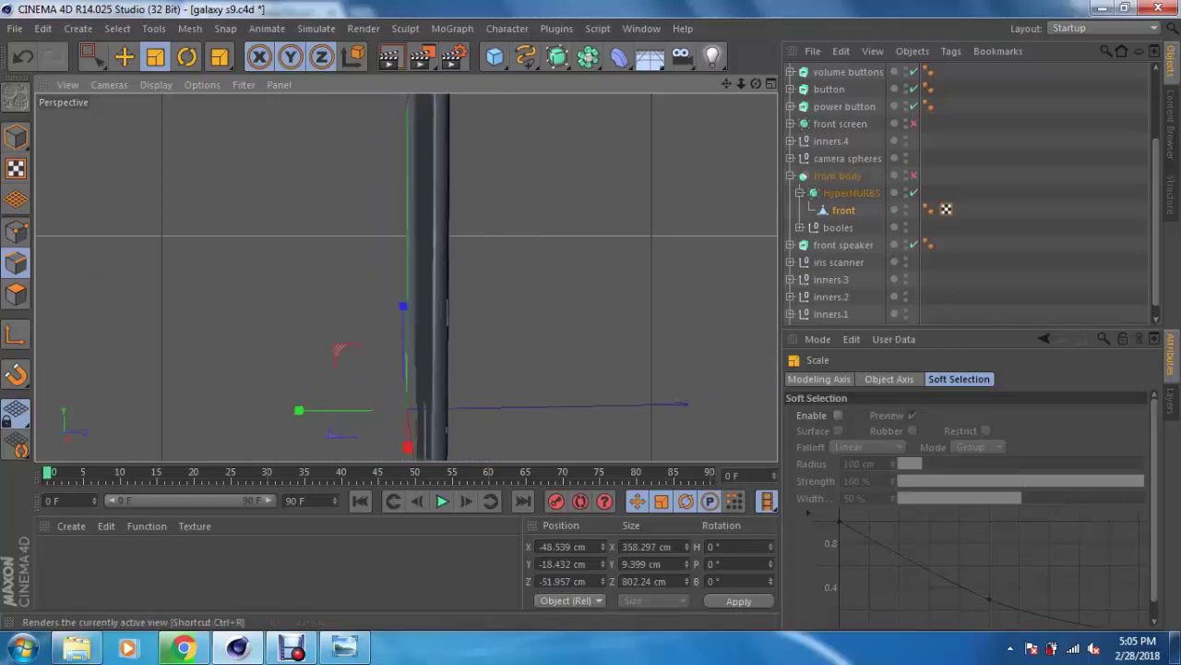
Step: Check quick render previews from the side and widen the front mesh back slightly
left_click(388, 57)
mouse_move(462, 248)
left_mouse_down("alt")
mouse_move(434, 277)
mouse_move(410, 277)
left_mouse_up("alt")
left_click(389, 57)
left_click_drag(410, 276, 347, 352, "alt")
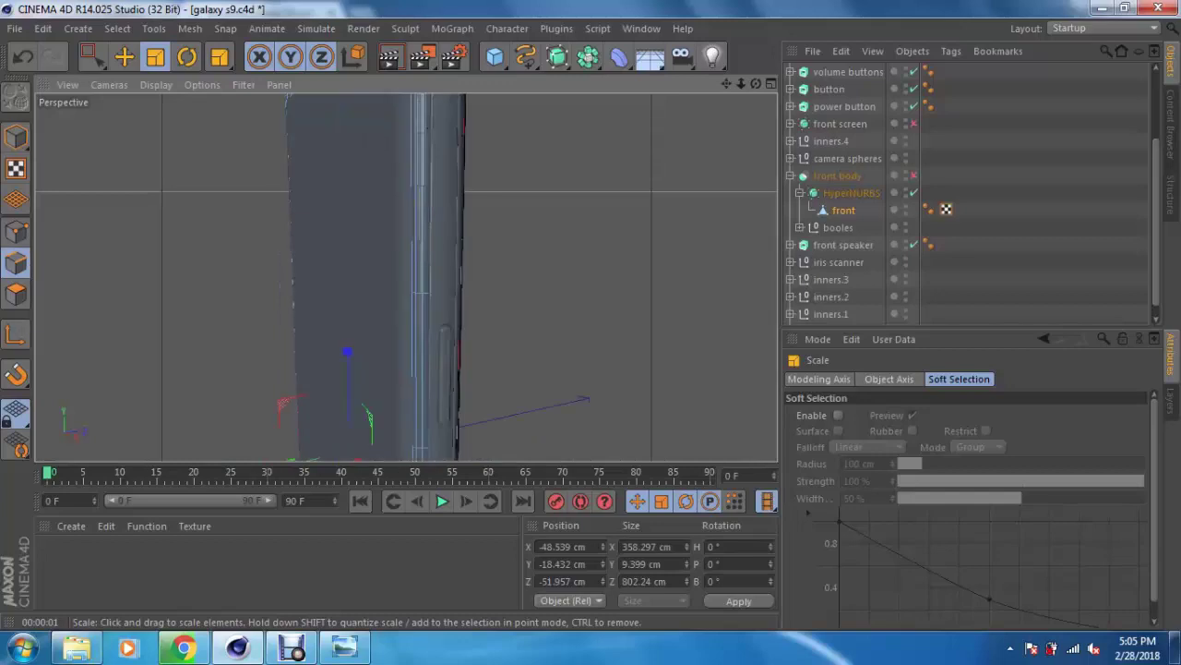
left_click_drag(406, 277, 462, 276, "alt")
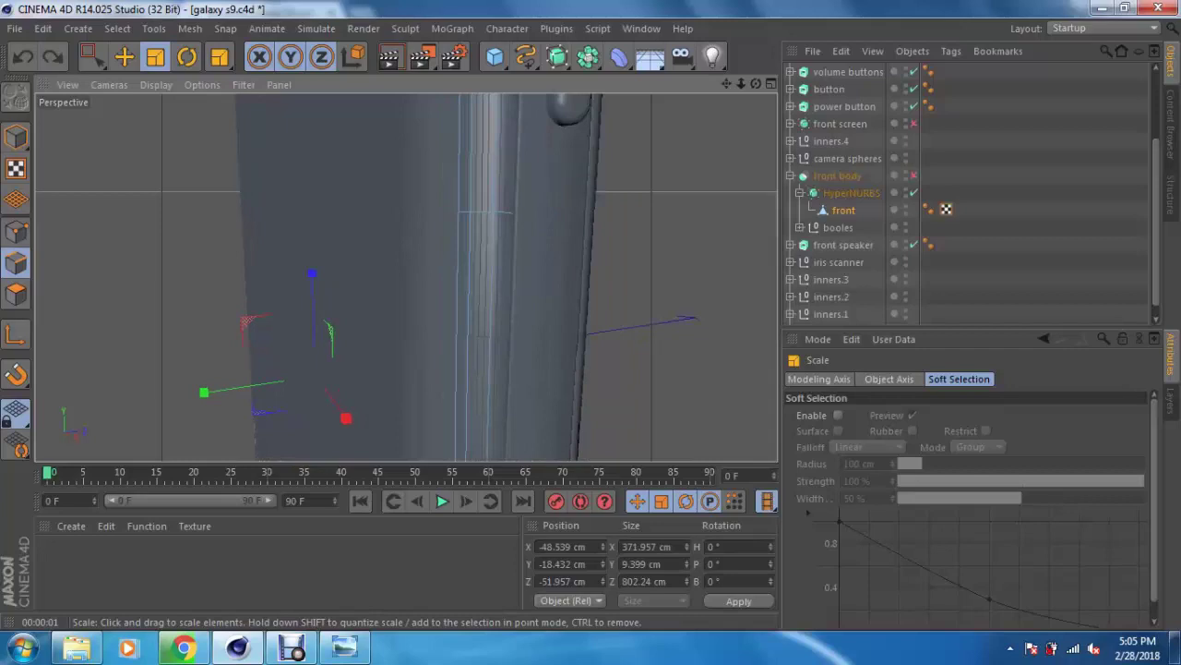
left_click_drag(345, 417, 345, 418)
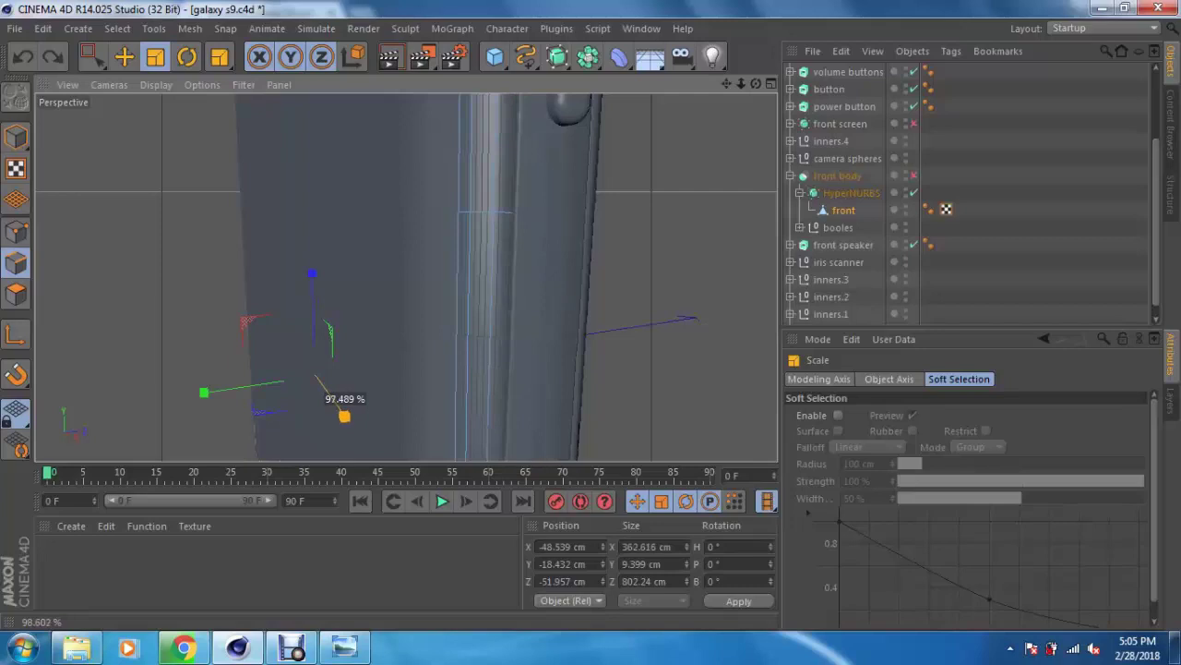
mouse_move(344, 414)
left_mouse_down()
mouse_move(277, 406)
mouse_move(351, 370)
mouse_move(405, 276)
mouse_move(444, 301)
left_mouse_up()
Step: Orbit around the deselected phone to inspect its rounded top and thin side edge
key("e")
key("x")
key("z")
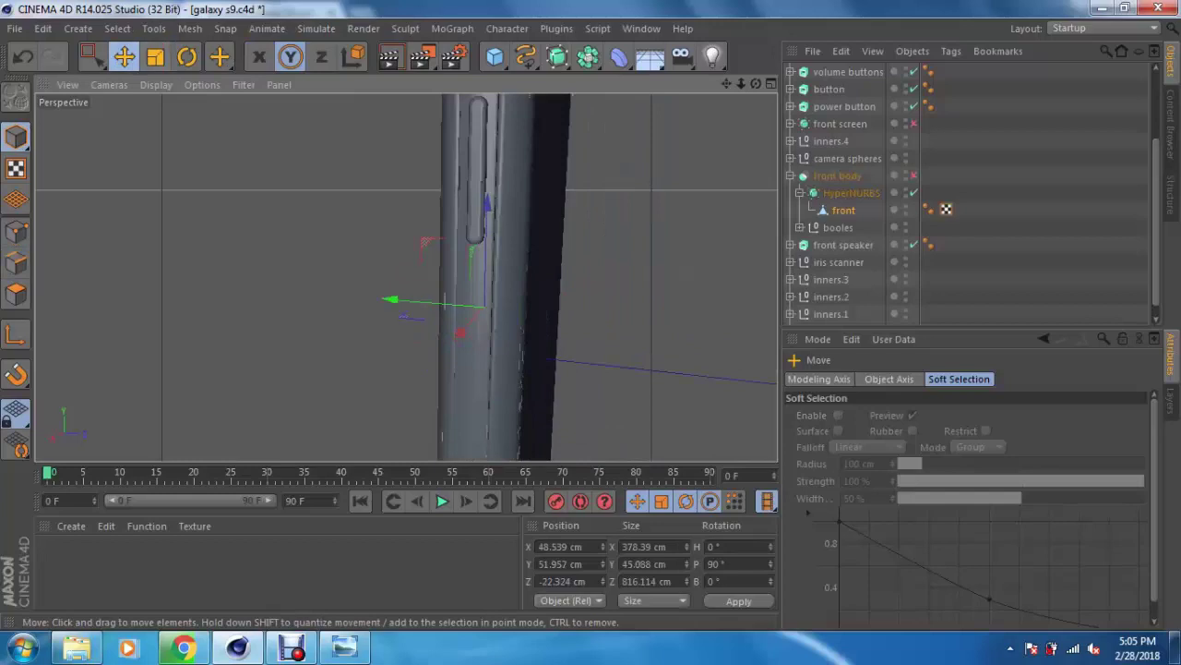
left_click(369, 305)
left_click_drag(369, 304, 171, 305, "alt")
mouse_move(535, 243)
left_mouse_down("alt")
mouse_move(517, 242)
mouse_move(523, 232)
mouse_move(498, 240)
left_mouse_up("alt")
scroll(523, 232, "down", 5)
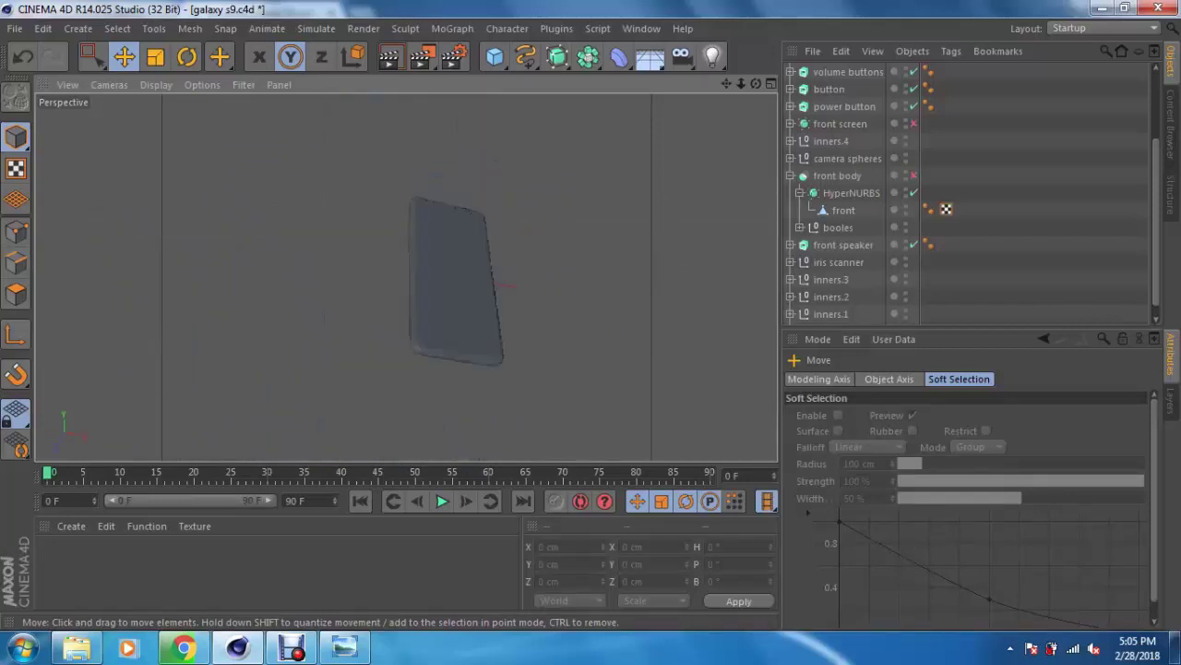
scroll(477, 363, "up", 4)
scroll(477, 364, "up", 2)
mouse_move(478, 364)
left_mouse_down("alt")
mouse_move(287, 327)
mouse_move(314, 277)
mouse_move(600, 254)
left_mouse_up("alt")
scroll(287, 328, "up", 3)
Step: Re-enable the X/Z axis locks and maximise the Top view with its background image
left_click(321, 56)
left_click(259, 56)
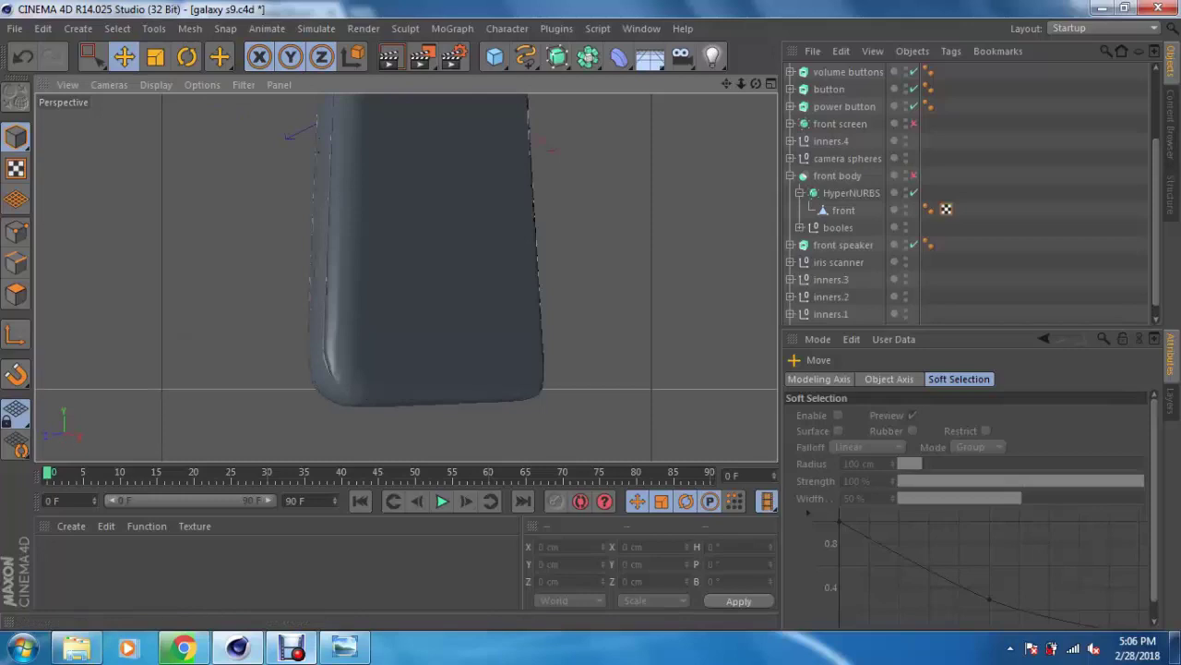
key("shift+v")
key("F5")
key("F2")
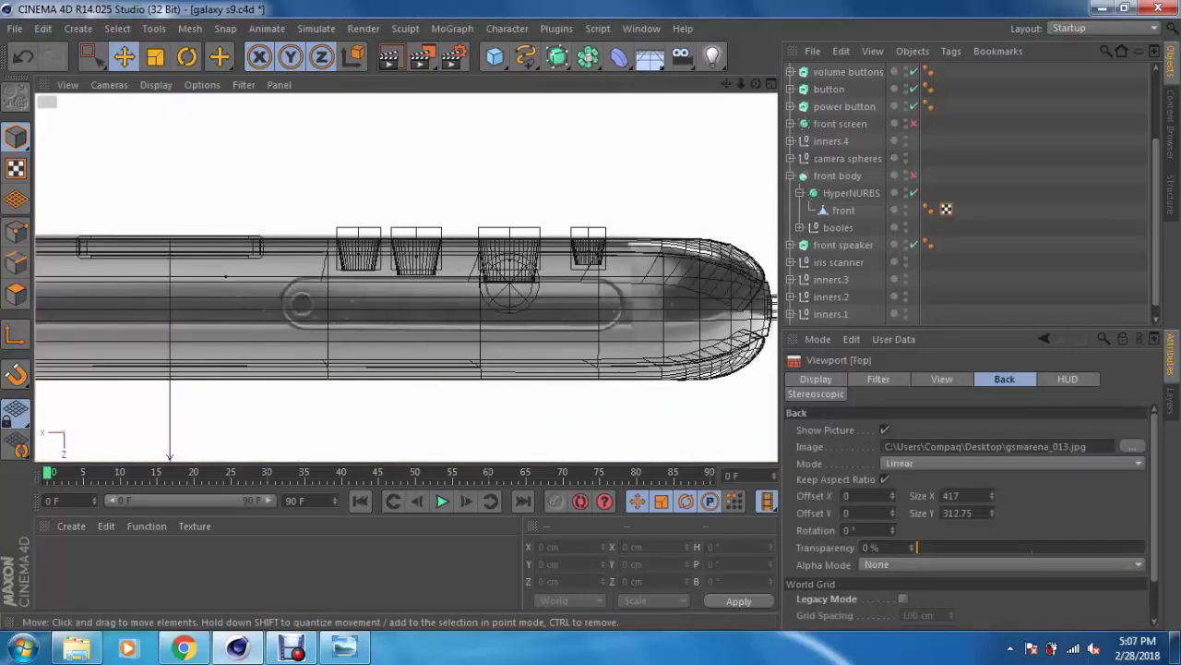
Step: Create a Rectangle spline and position it over the charging-port area
scroll(406, 277, "up", 3)
middle_click_drag(507, 319, 408, 274, "alt")
left_click(525, 57)
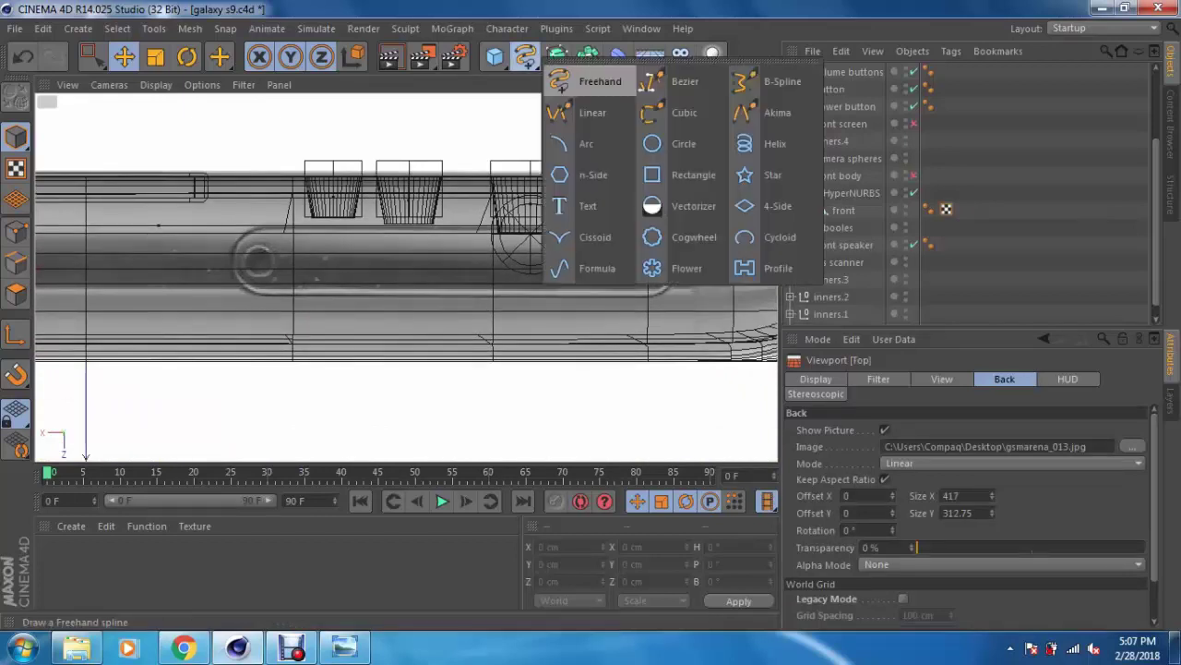
left_click(687, 174)
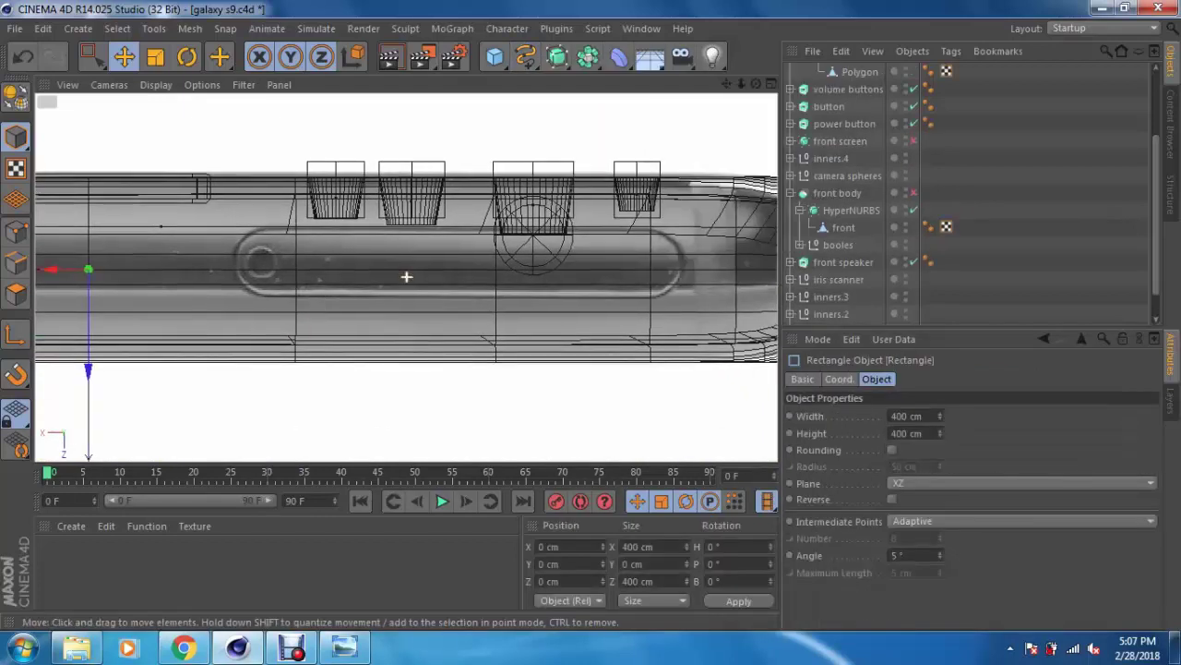
scroll(406, 277, "down", 2)
scroll(406, 277, "down", 2)
left_click_drag(57, 266, 301, 265)
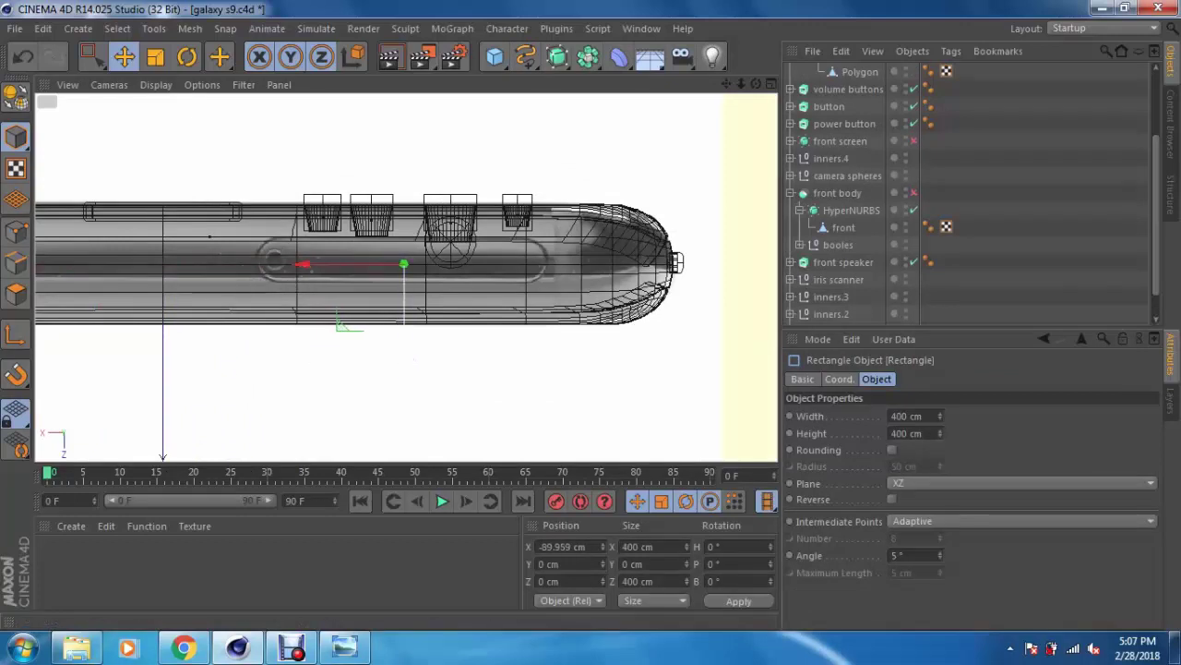
left_click_drag(404, 355, 403, 362)
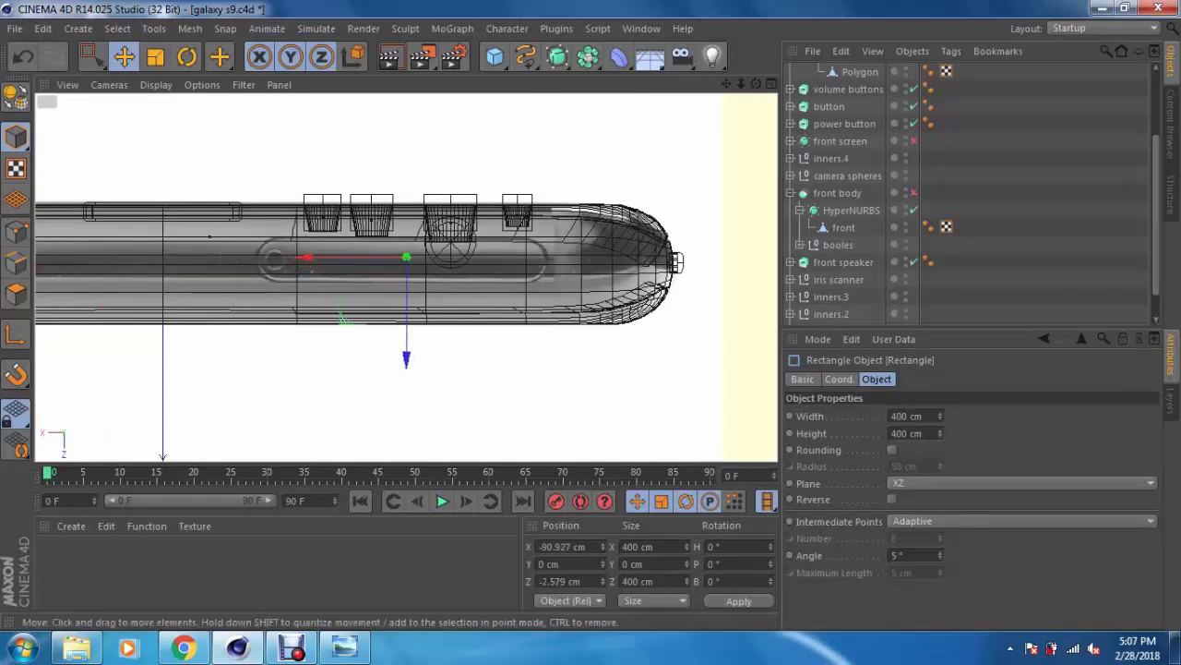
Step: Raise the rectangle along Y to the phone's edge in the side view
key("F5")
key("F3")
left_click_drag(479, 304, 479, 37)
middle_click_drag(479, 185, 479, 336, "alt")
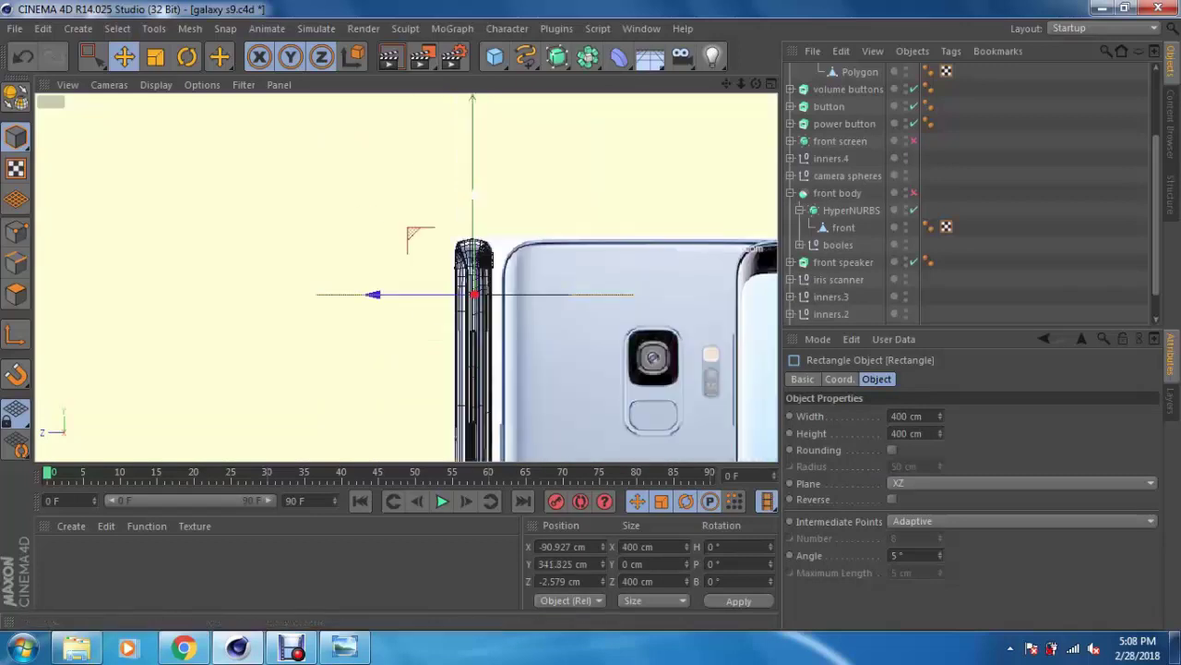
mouse_move(474, 281)
left_mouse_down()
mouse_move(473, 247)
mouse_move(426, 215)
left_mouse_up()
scroll(480, 231, "up", 2)
scroll(479, 231, "up", 2)
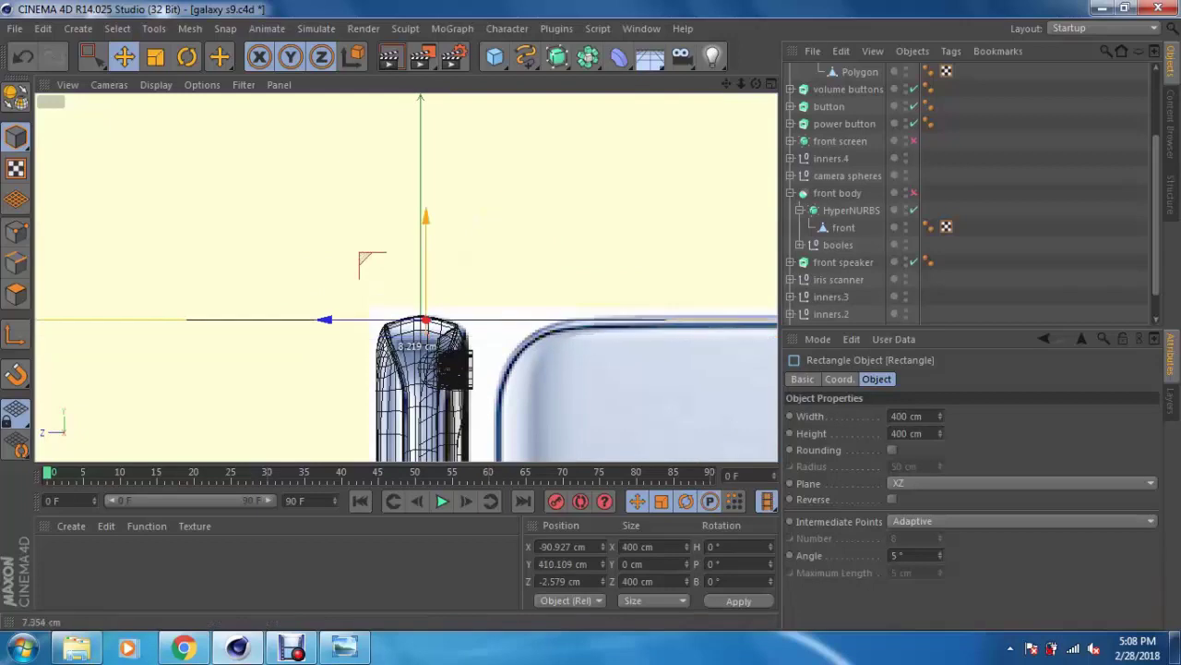
middle_click(425, 216)
middle_click(426, 216)
Step: Scale the rectangle to the port's length and set its Width to 107.821 cm
key("t")
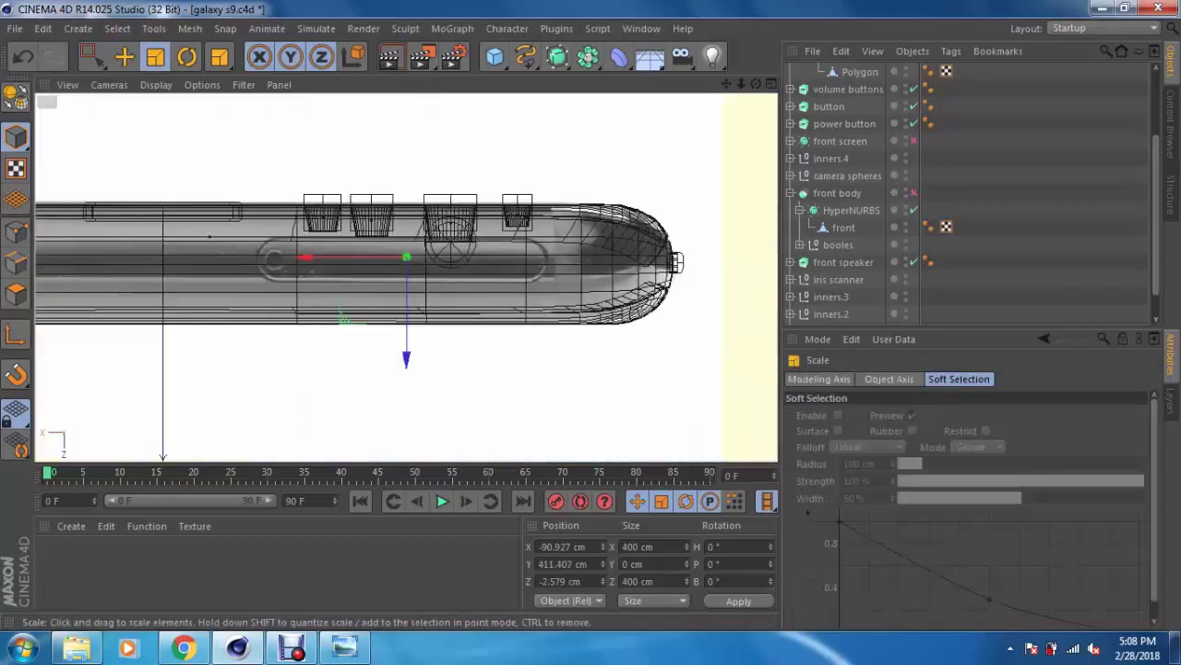
left_click_drag(554, 388, 358, 387)
key("e")
left_click_drag(305, 257, 301, 257)
scroll(323, 232, "up", 2)
scroll(840, 185, "up", 3)
left_click(835, 71)
left_click(940, 419)
left_click(940, 412)
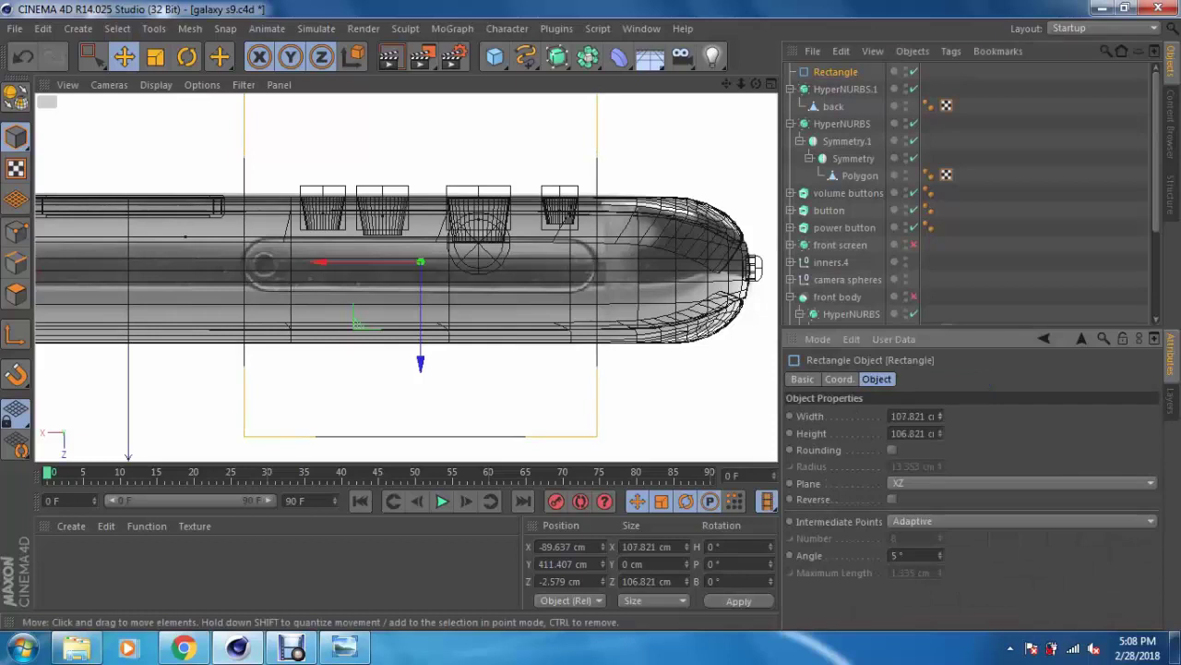
Step: Make the rectangle a 17 cm-high band on the port with 8.5 cm rounding
left_click_drag(318, 262, 317, 262)
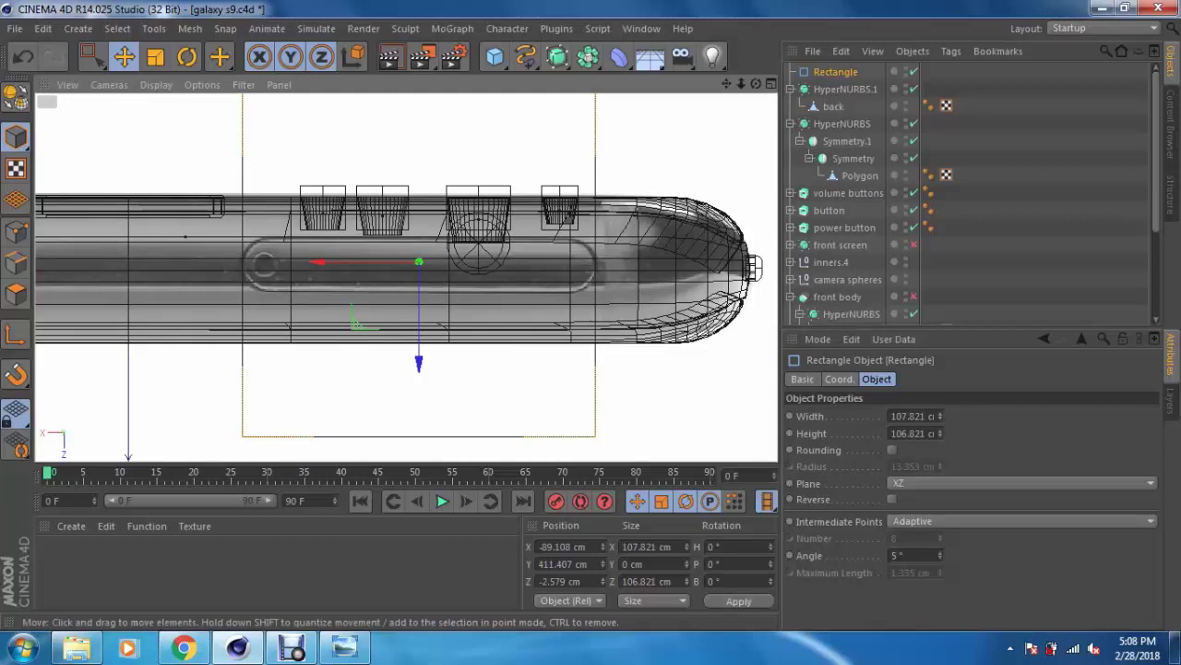
left_click_drag(940, 433, 941, 535)
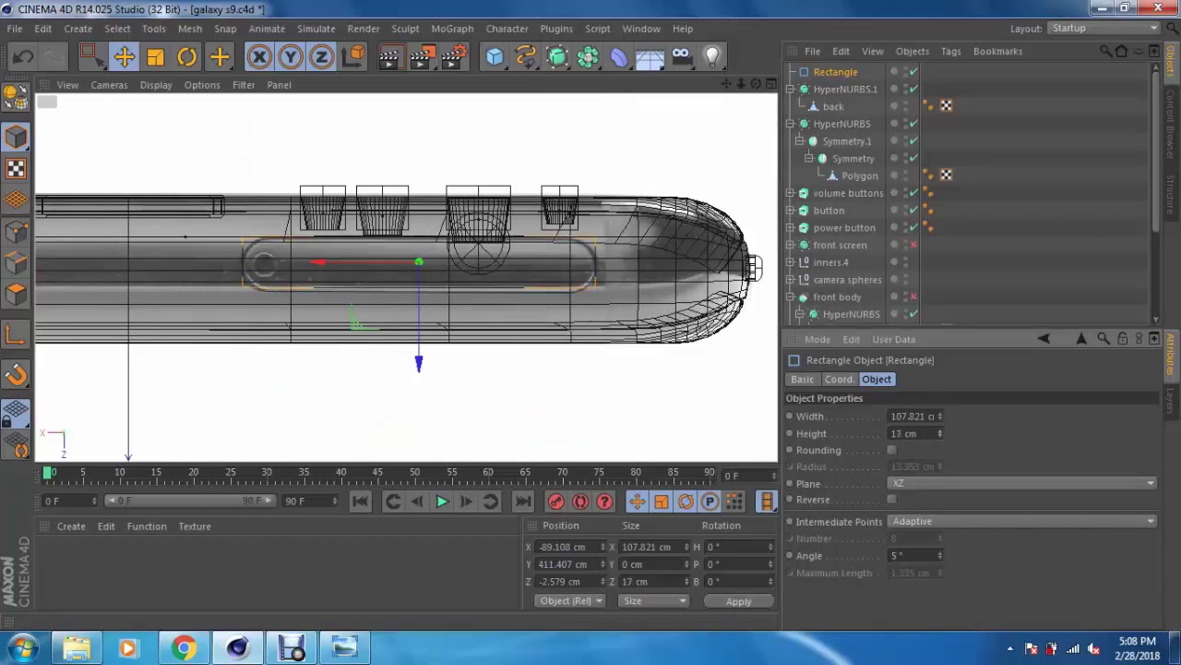
scroll(382, 265, "up", 4)
left_click_drag(436, 366, 436, 372)
left_click(891, 449)
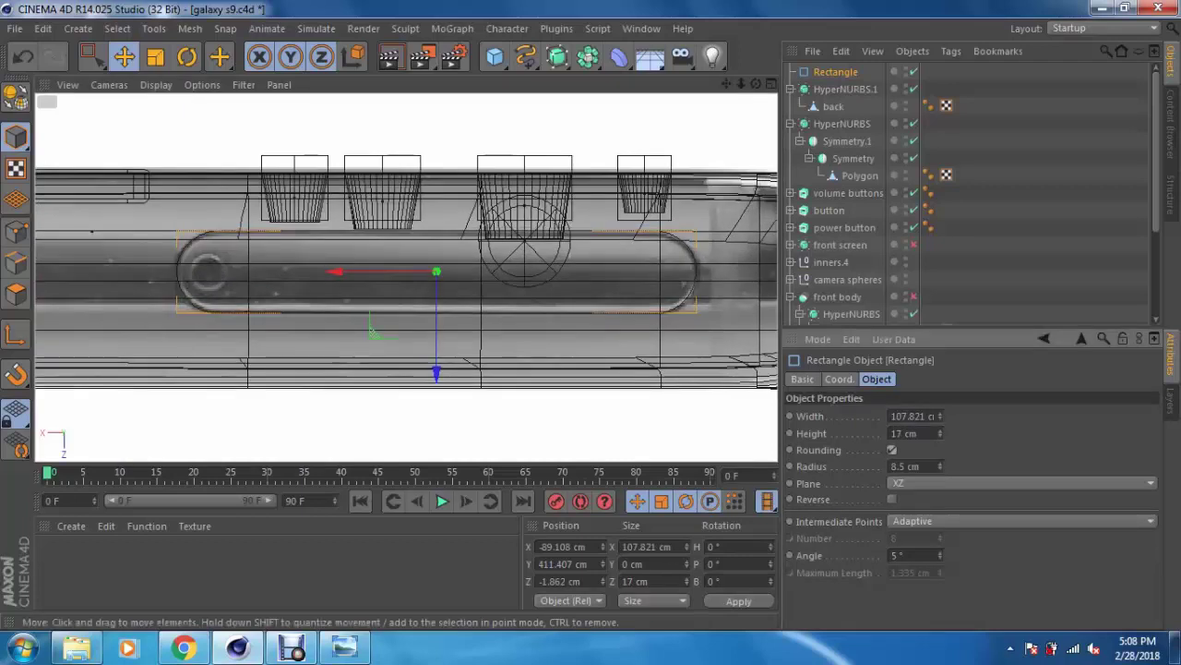
scroll(240, 268, "up", 2)
scroll(240, 268, "up", 1)
Step: Make a scaled-down copy of the rounded rectangle sized 5 × 5 cm
middle_click_drag(438, 346, 393, 345)
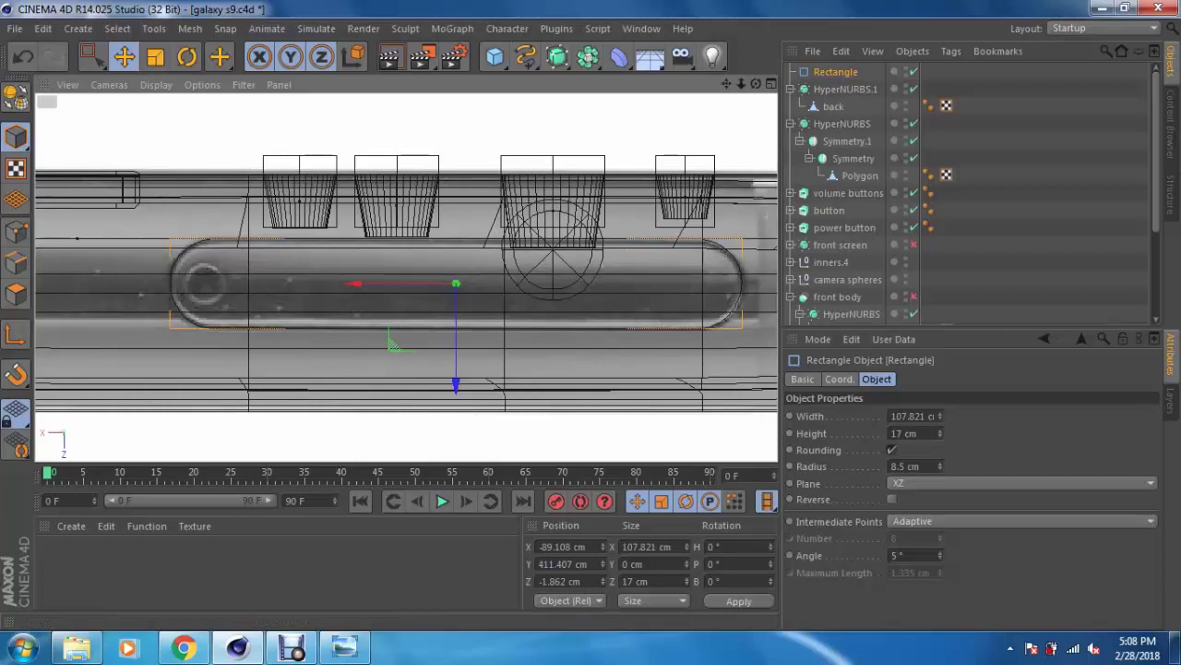
middle_click_drag(373, 262, 406, 275)
scroll(472, 344, "up", 1)
middle_click_drag(495, 318, 467, 316, "alt")
scroll(467, 317, "up", 1)
scroll(434, 314, "down", 1)
key("t")
left_click_drag(406, 305, 462, 277, "ctrl")
left_click(839, 71)
left_click_drag(940, 433, 939, 433)
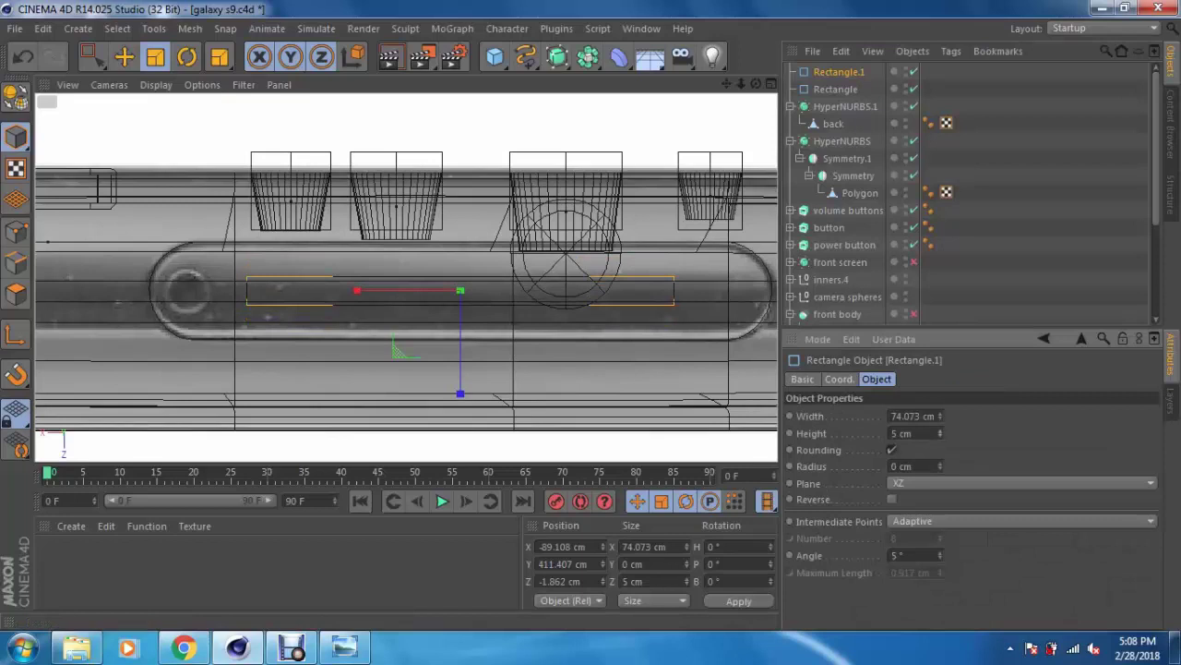
left_click_drag(939, 416, 940, 416)
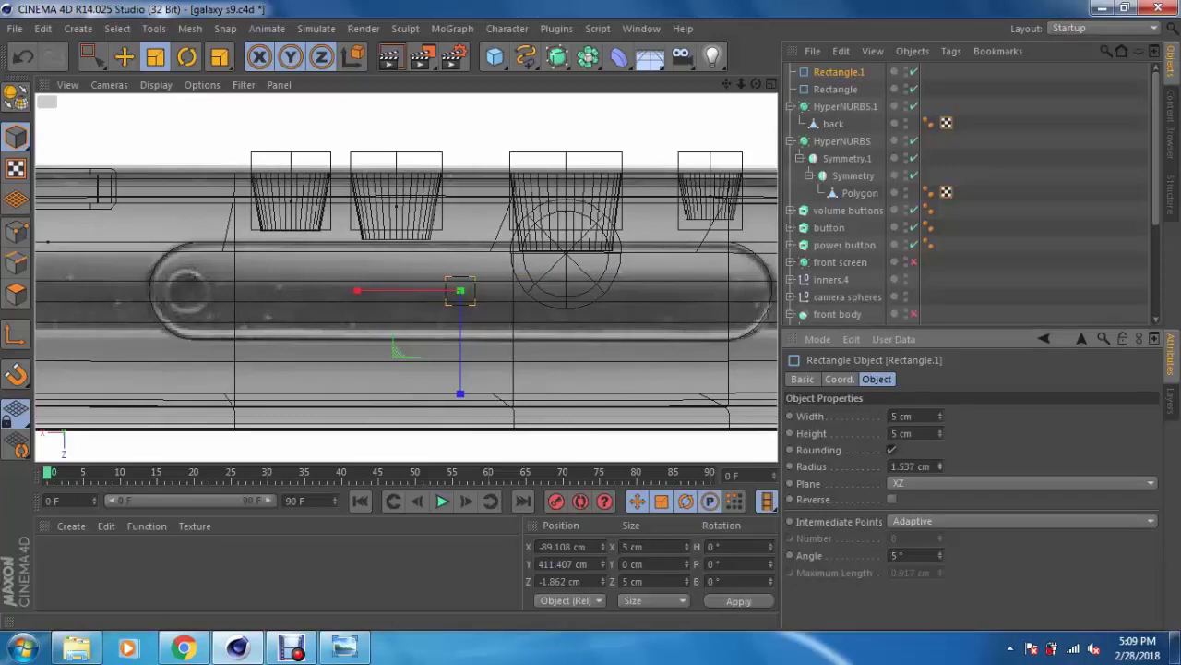
Step: Move the small rounded copy to the port's left end and scale it to 6.46 cm
scroll(441, 291, "up", 3)
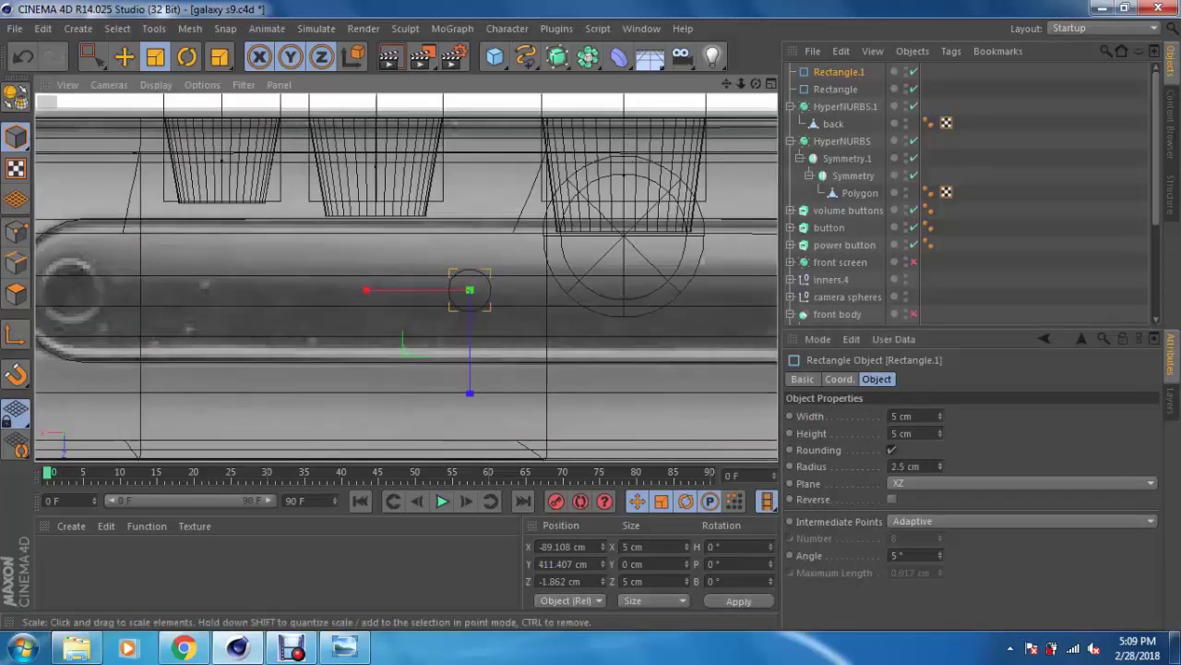
key("e")
mouse_move(404, 291)
left_mouse_down()
mouse_move(37, 291)
mouse_move(60, 291)
left_mouse_up()
middle_click_drag(60, 291, 265, 293, "alt")
scroll(268, 293, "up", 3)
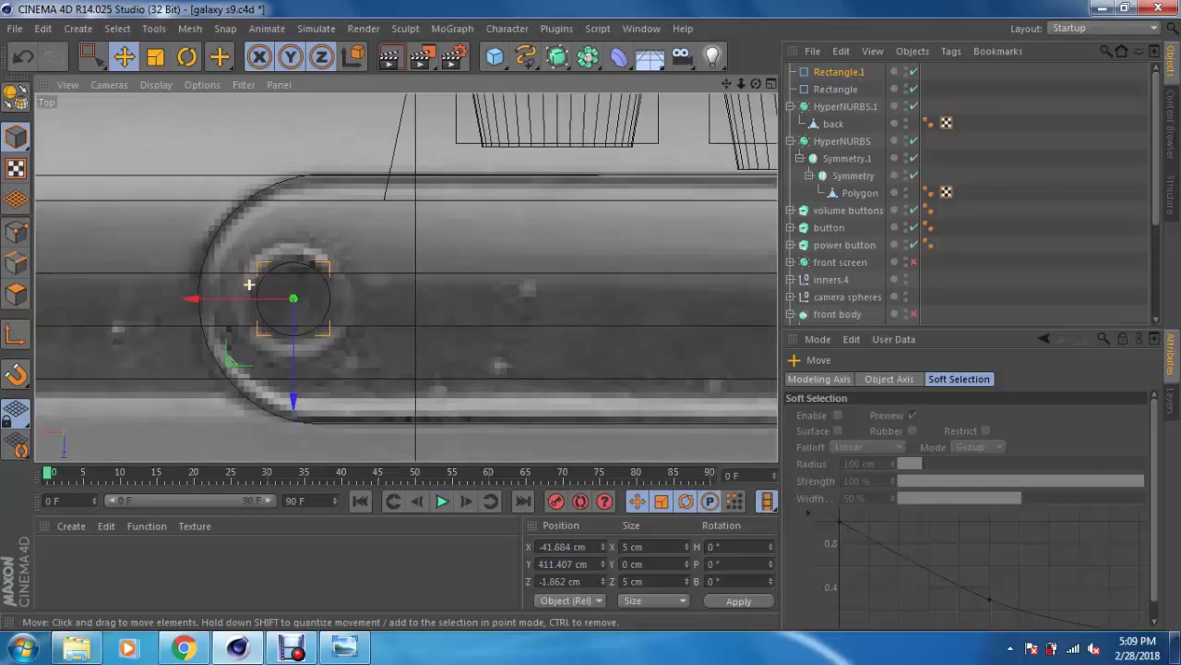
key("t")
mouse_move(267, 292)
left_mouse_down()
mouse_move(305, 288)
mouse_move(303, 302)
left_mouse_up()
key("e")
scroll(558, 221, "down", 2)
scroll(558, 221, "down", 1)
scroll(411, 274, "down", 1)
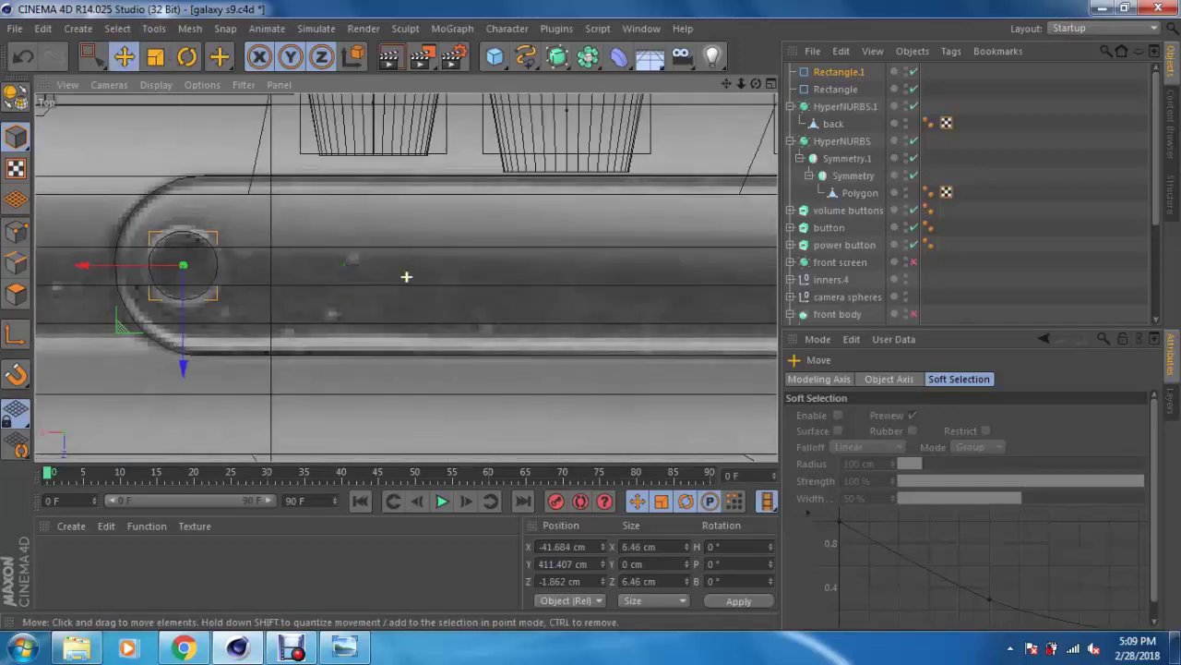
scroll(415, 272, "down", 1)
scroll(414, 273, "down", 1)
key("F5")
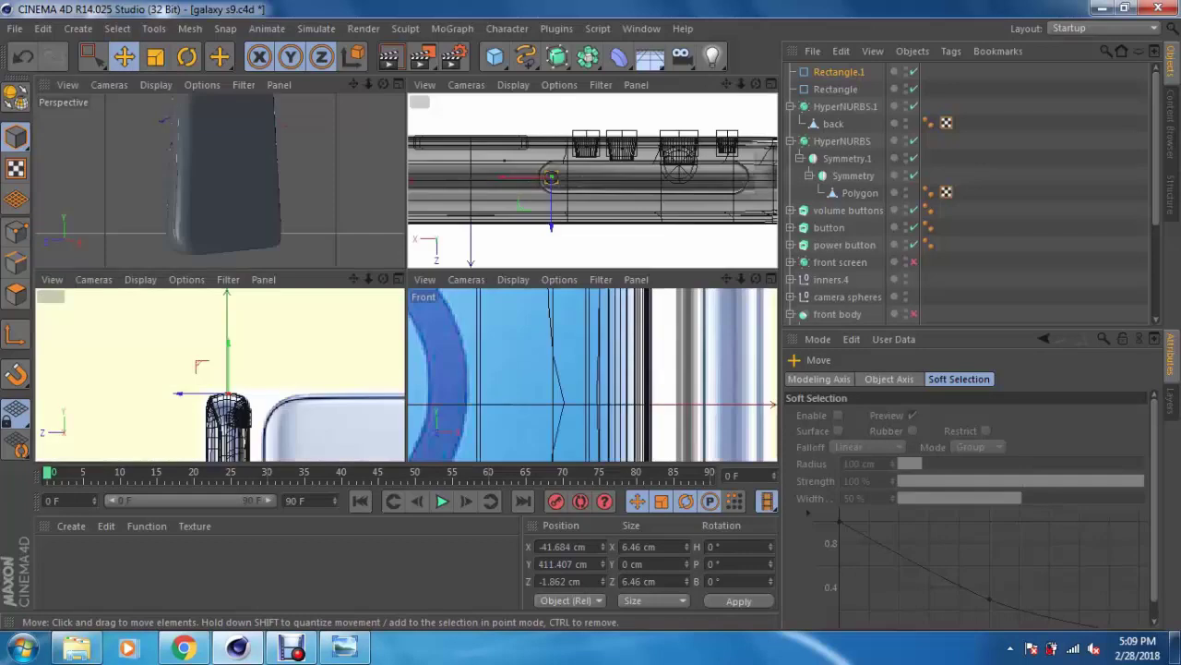
Step: Place the rounded slot rectangle inside a new Extrude NURBS
key("F1")
scroll(434, 277, "up", 3)
left_click_drag(415, 277, 480, 240, "alt")
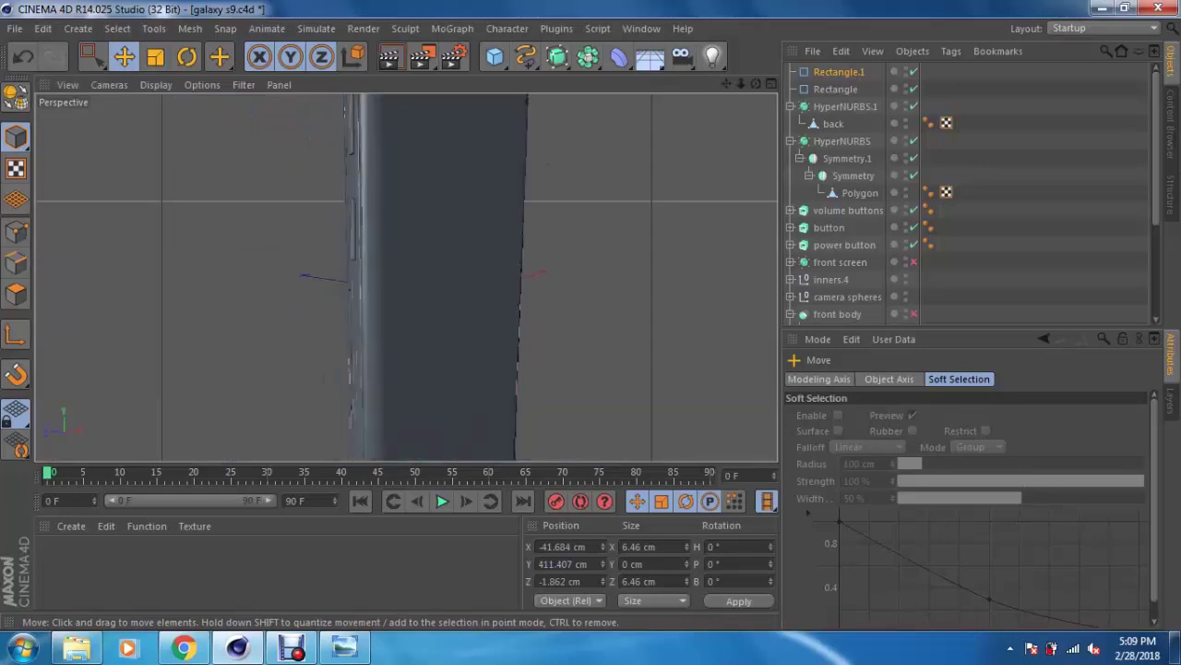
mouse_move(415, 277)
left_mouse_down("alt")
mouse_move(452, 250)
mouse_move(351, 277)
left_mouse_up("alt")
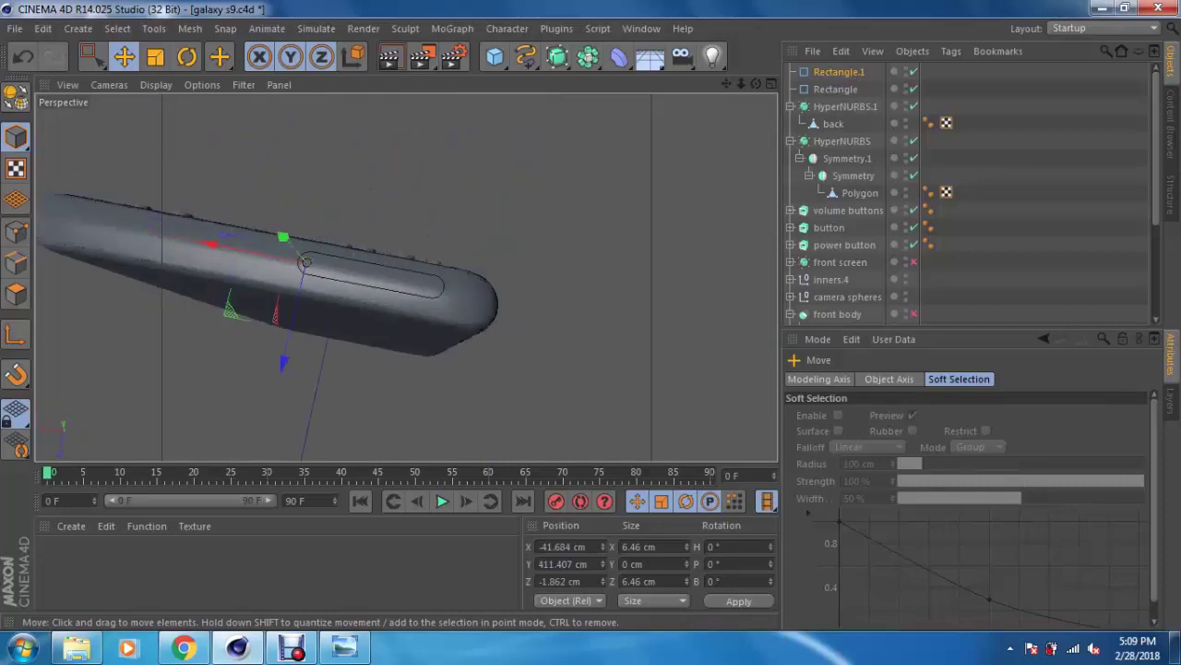
scroll(351, 277, "up", 3)
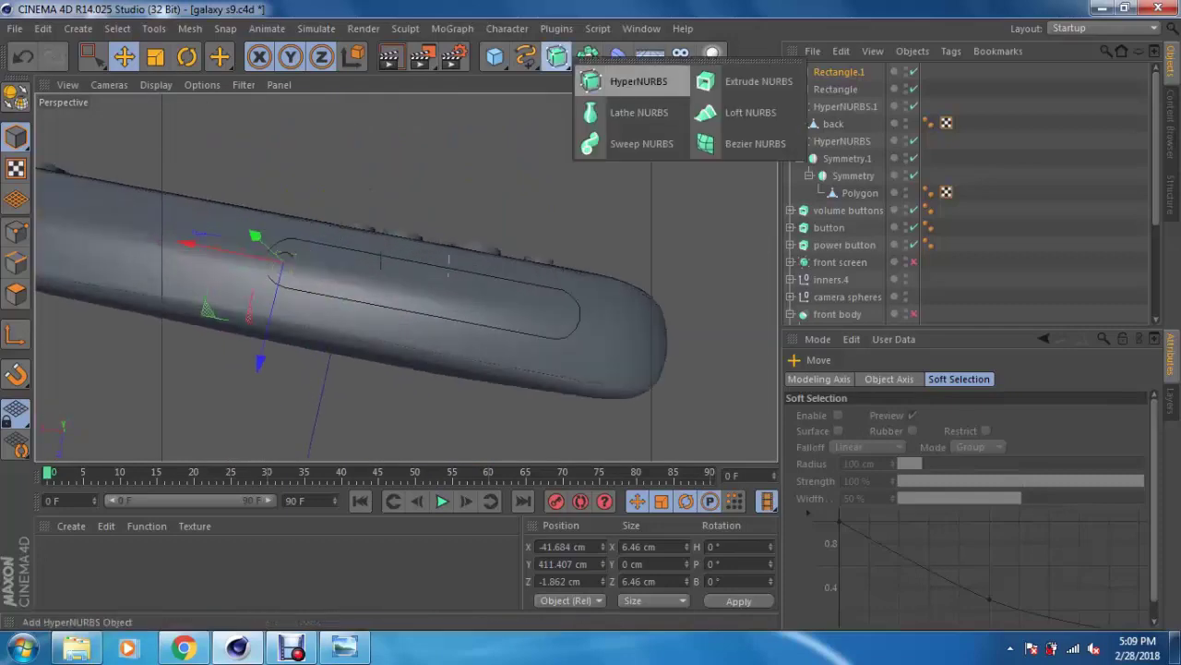
left_click_drag(556, 57, 744, 82)
left_click(835, 107)
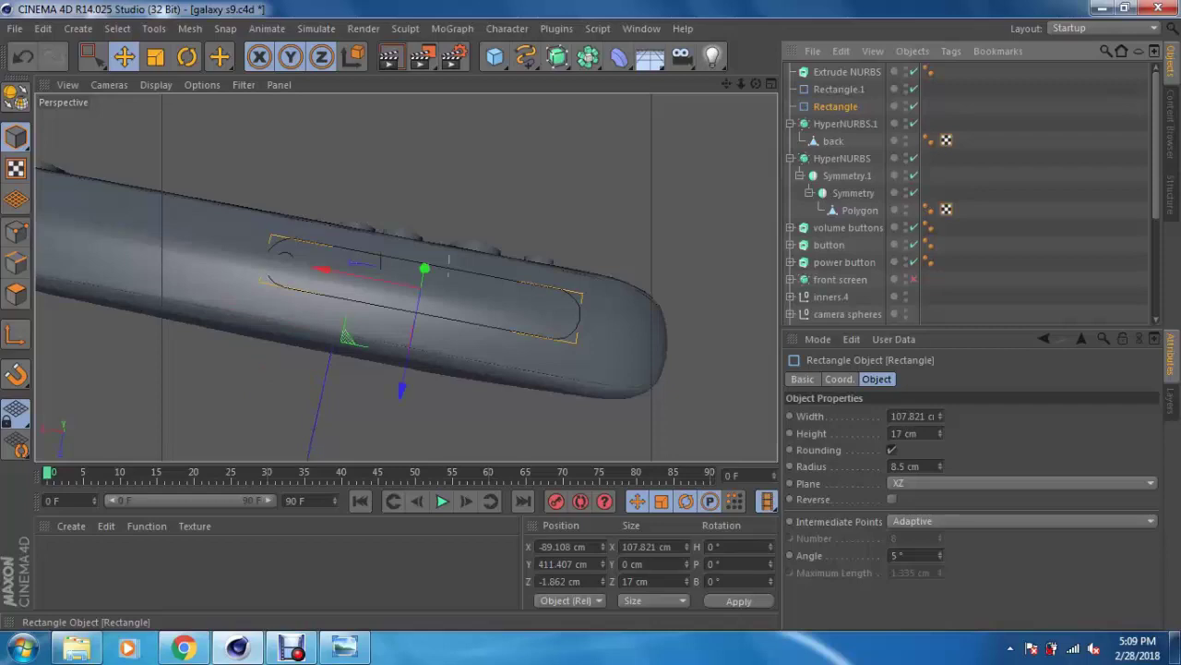
left_click_drag(835, 107, 844, 73)
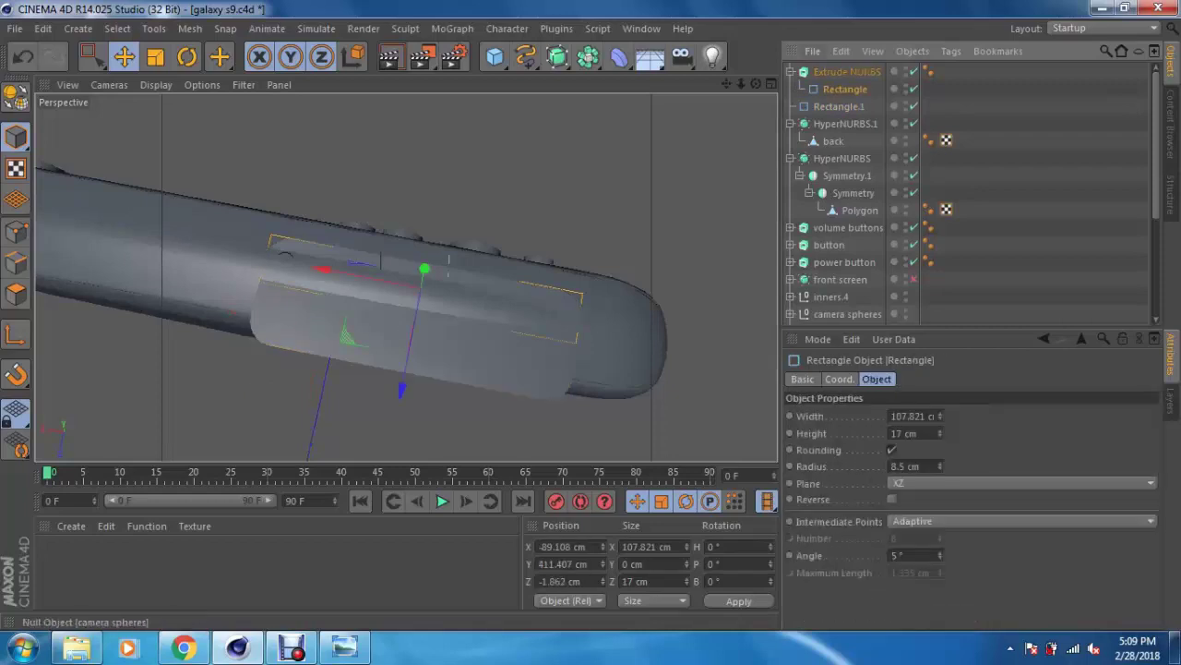
Step: Set the Extrude NURBS Movement Y depth to 4 cm
left_click(839, 379)
left_click(877, 379)
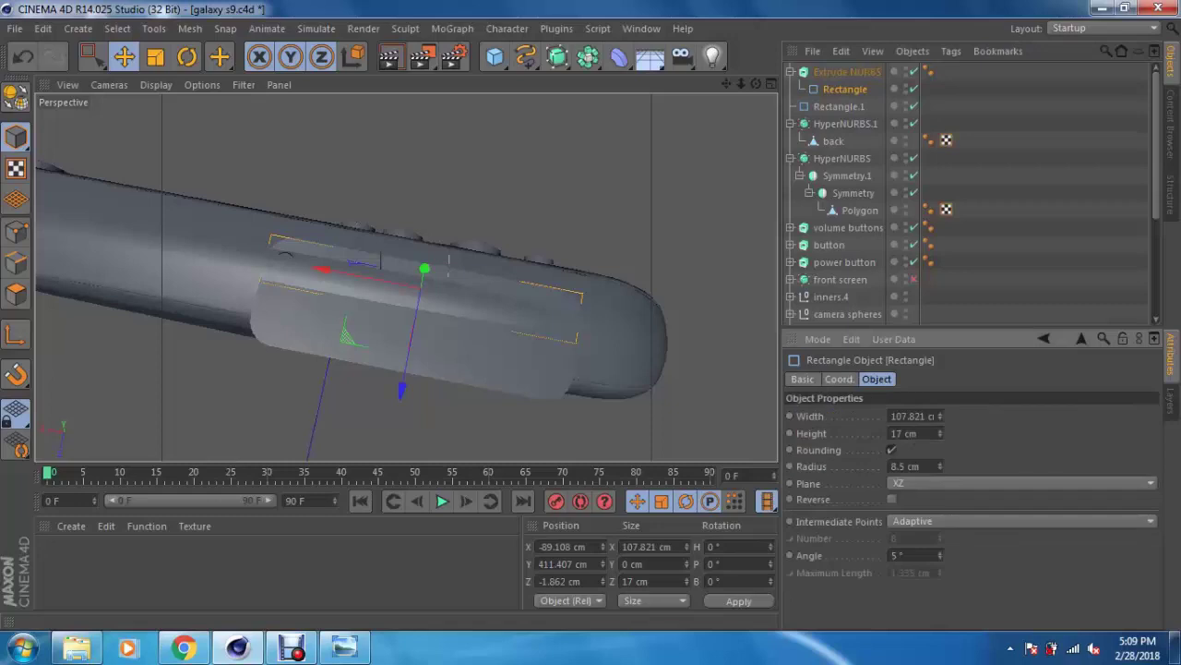
left_click(847, 72)
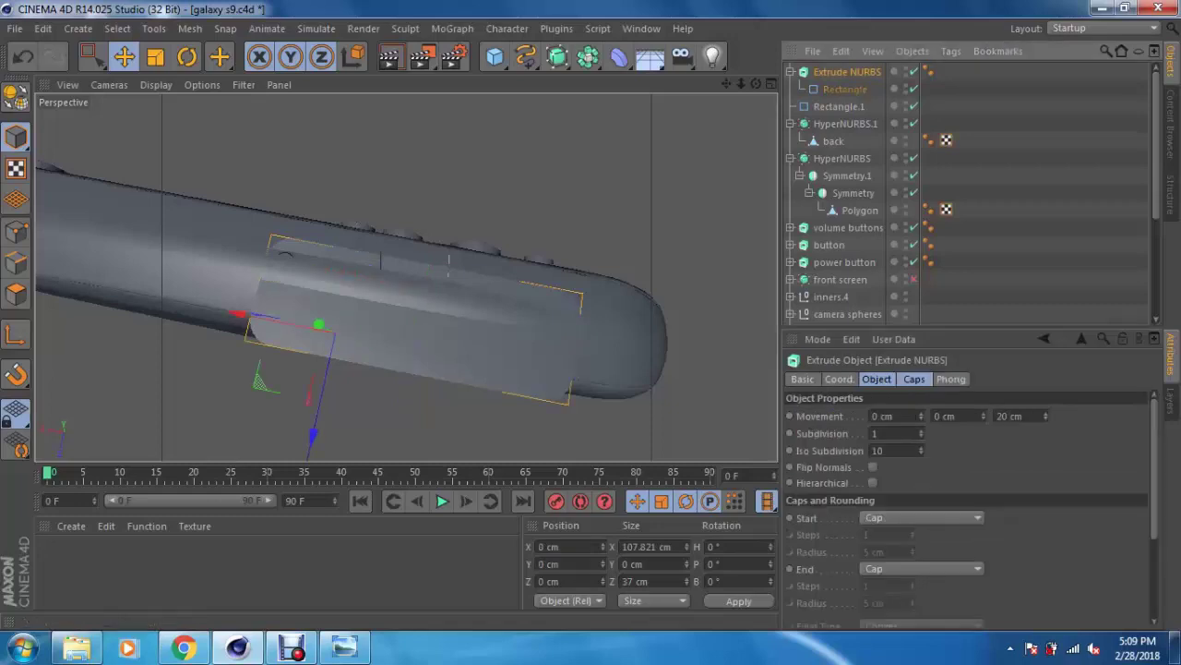
left_click(1004, 417)
type("0")
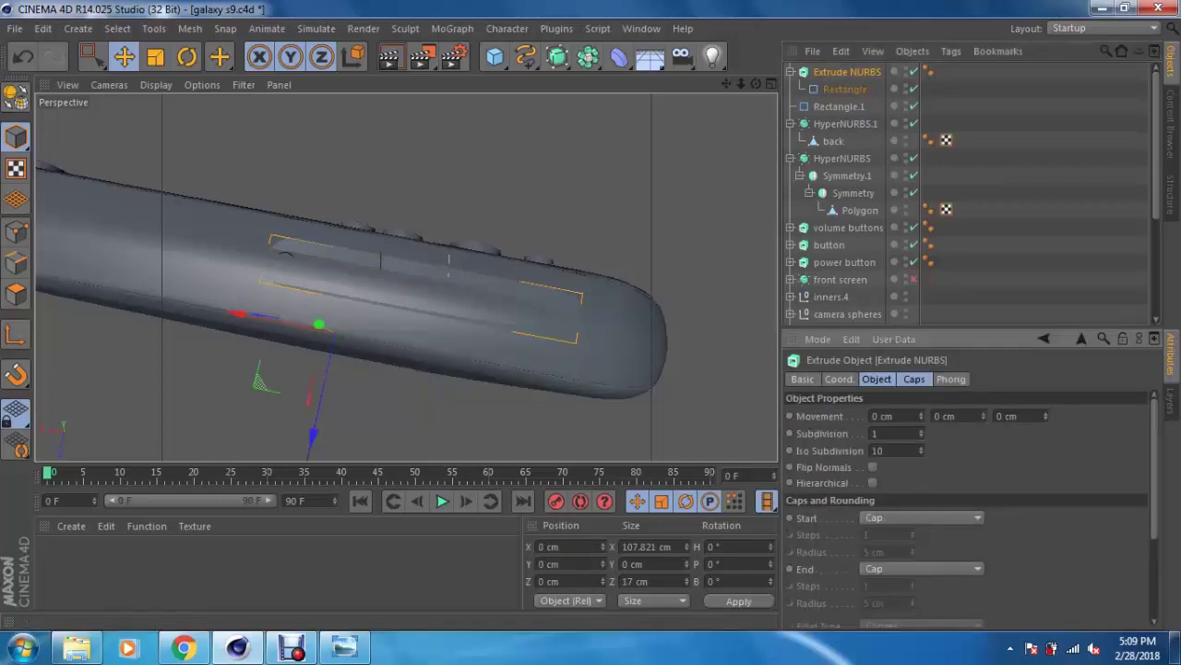
type("4")
key("Return")
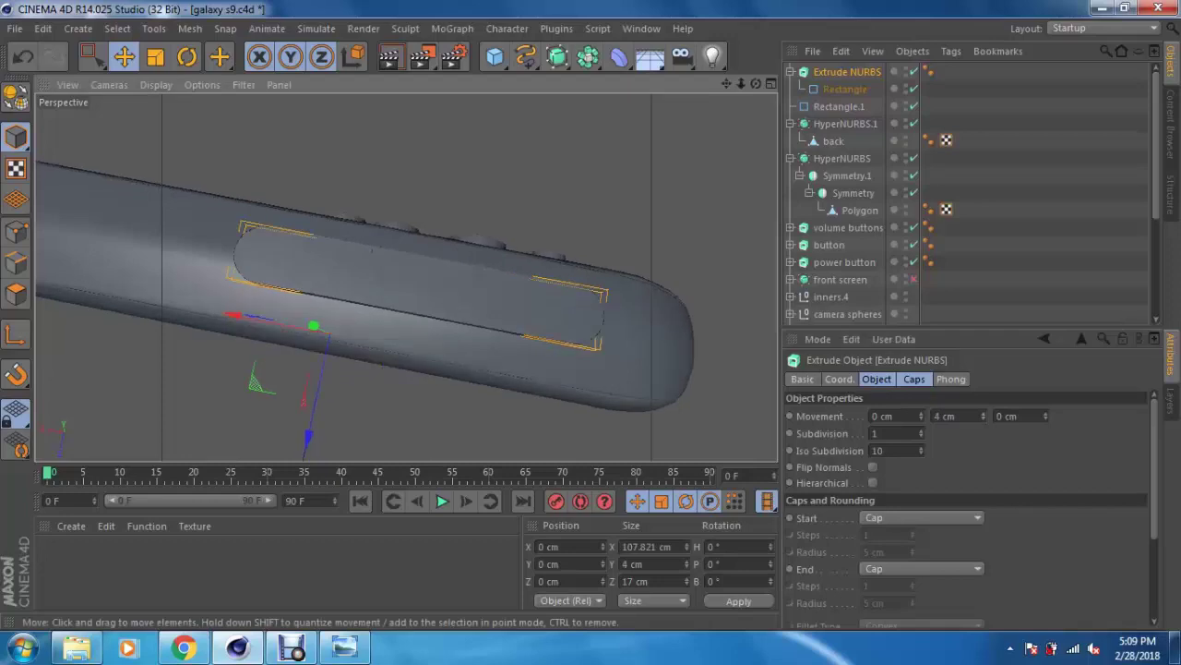
Step: Raise the rectangle spline about 4 cm along Y and fine-tune the extrusion depth
left_click_drag(448, 260, 503, 249, "alt")
left_click(845, 89)
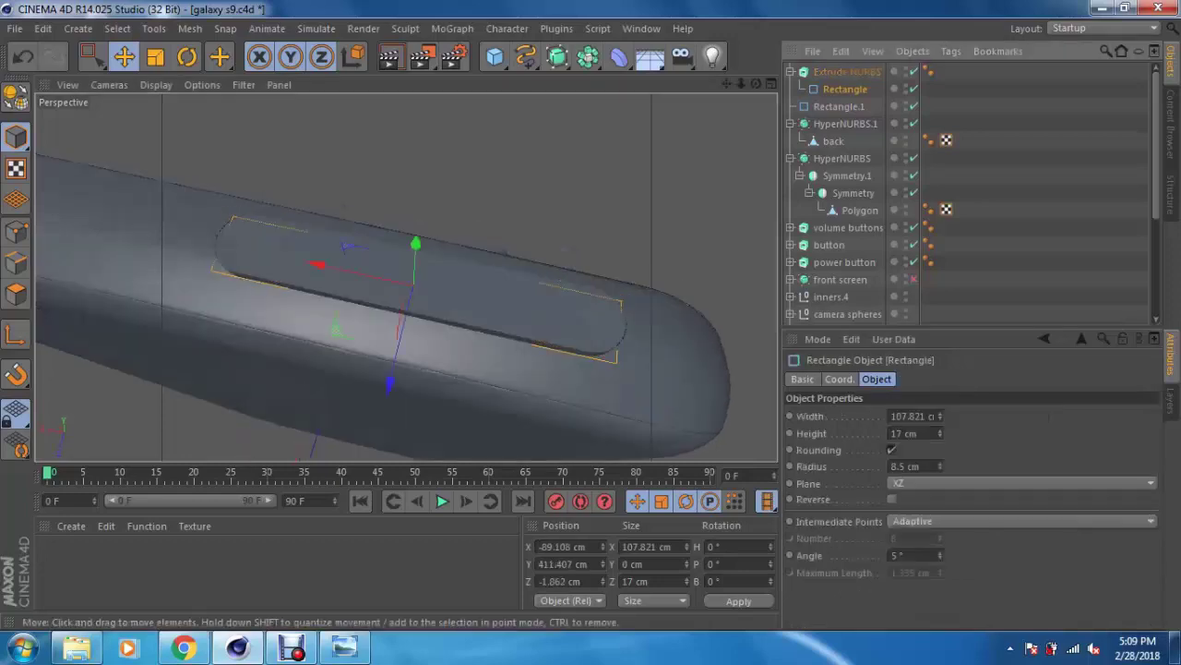
left_click_drag(414, 244, 415, 251)
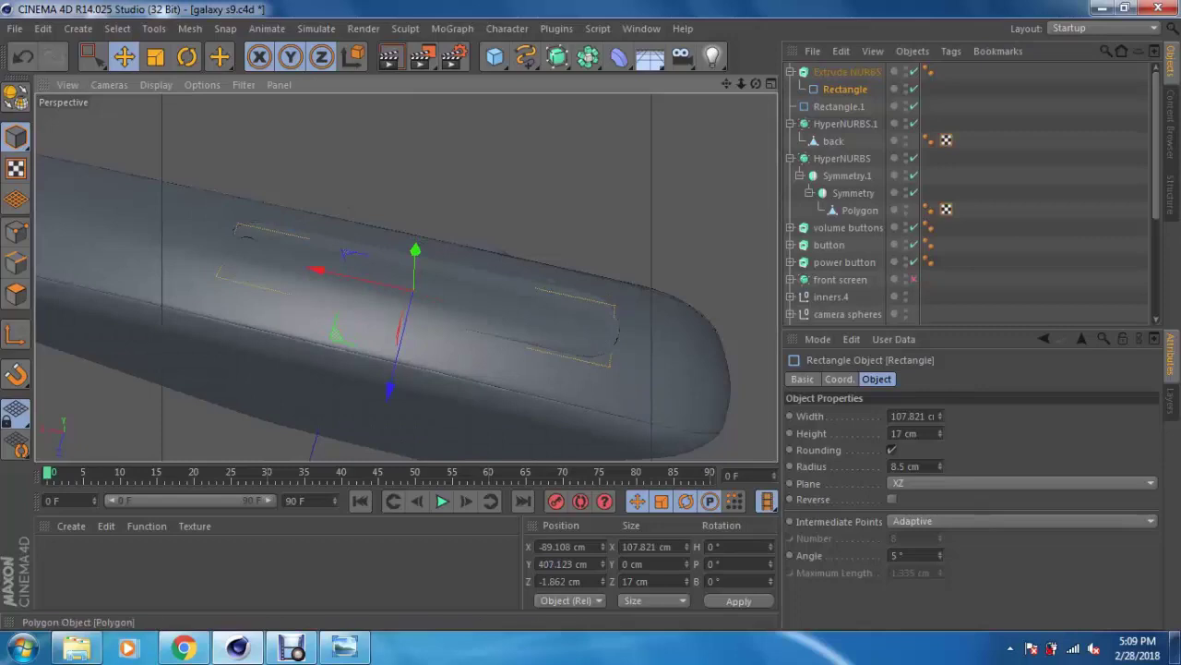
left_click(847, 71)
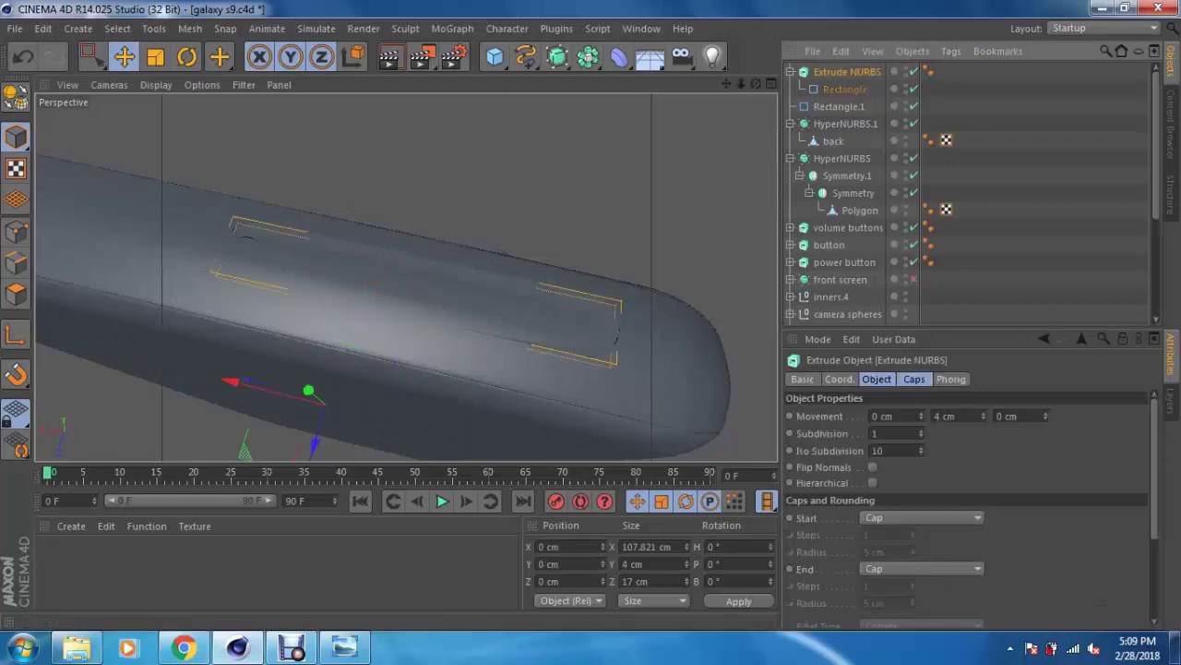
left_click_drag(984, 415, 984, 397)
Step: Set the slot extrusion's Start and End caps to Fillet Cap with Constrain enabled
left_click(914, 378)
left_click(922, 415)
left_click(886, 484)
left_click(921, 467)
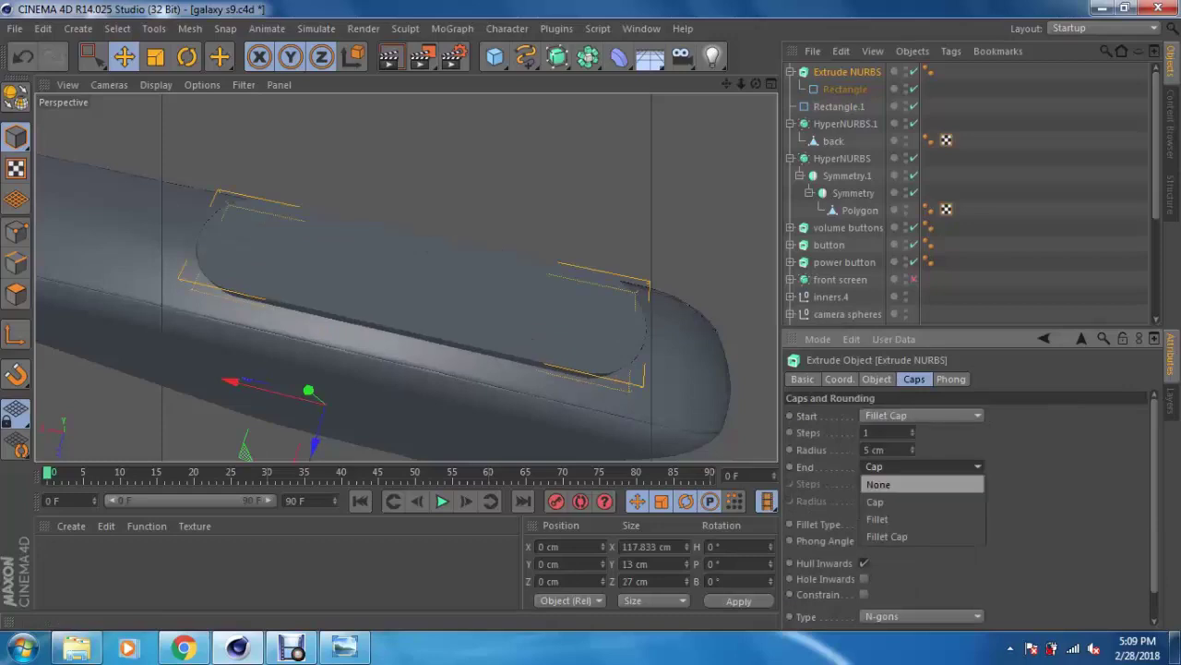
left_click(886, 536)
left_click(864, 594)
Step: Reduce the fillet cap radius to 1 cm and convert the extrusion to editable polygons
left_click_drag(613, 309, 388, 337, "alt")
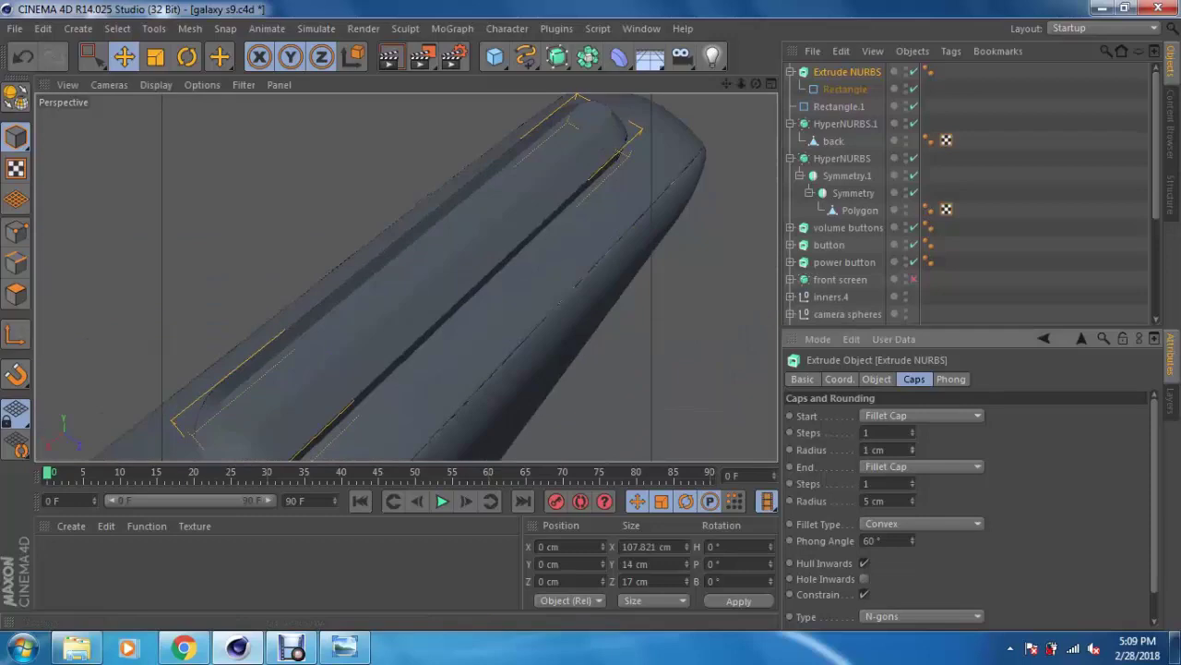
left_click_drag(911, 500, 912, 517)
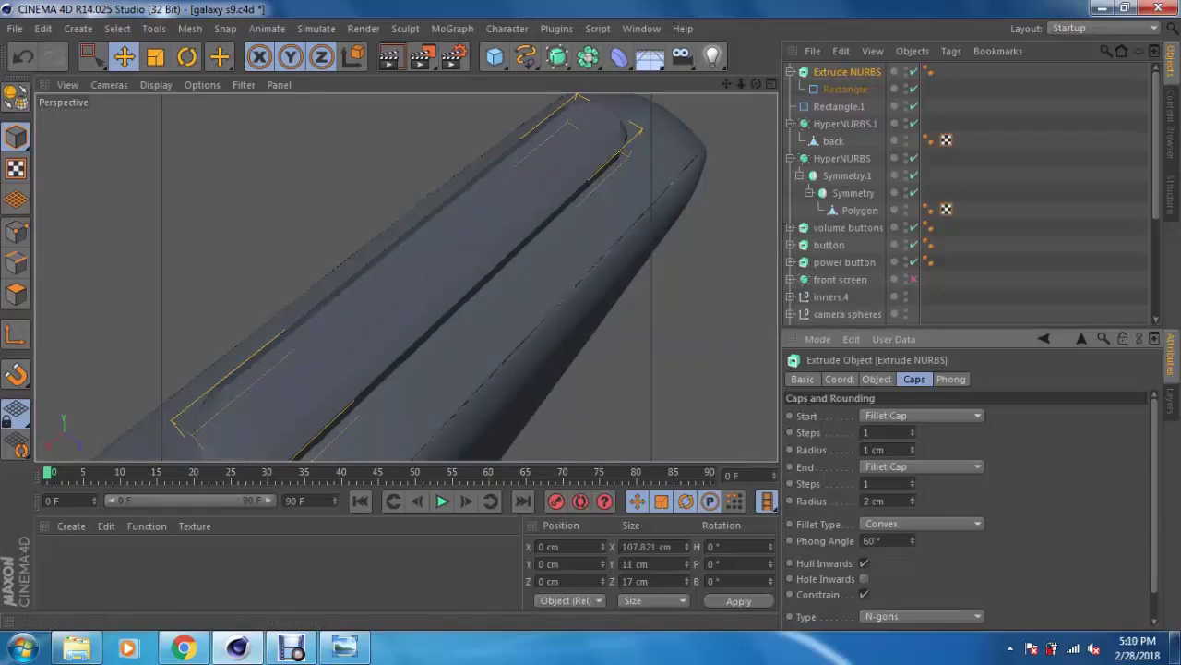
left_click_drag(406, 277, 332, 295, "alt")
left_click_drag(912, 501, 912, 508)
left_click_drag(406, 277, 332, 295, "alt")
key("c")
left_click(799, 89)
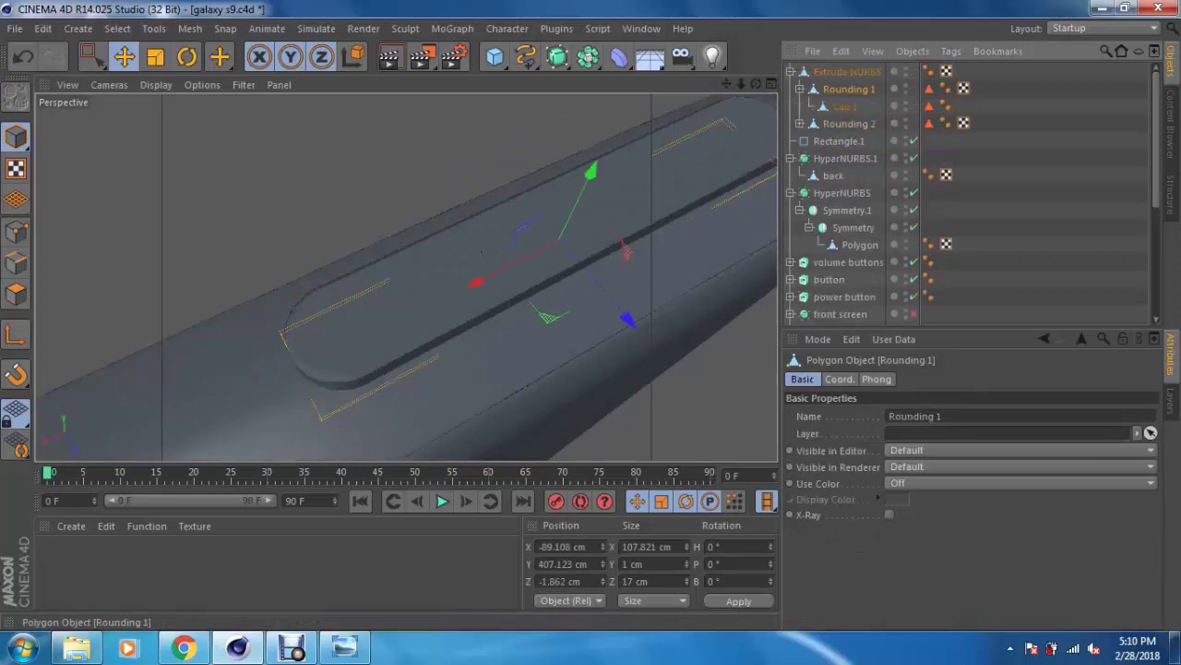
Step: Delete the Cap 1 and Cap 2 end pieces from the converted slot
left_click(800, 124)
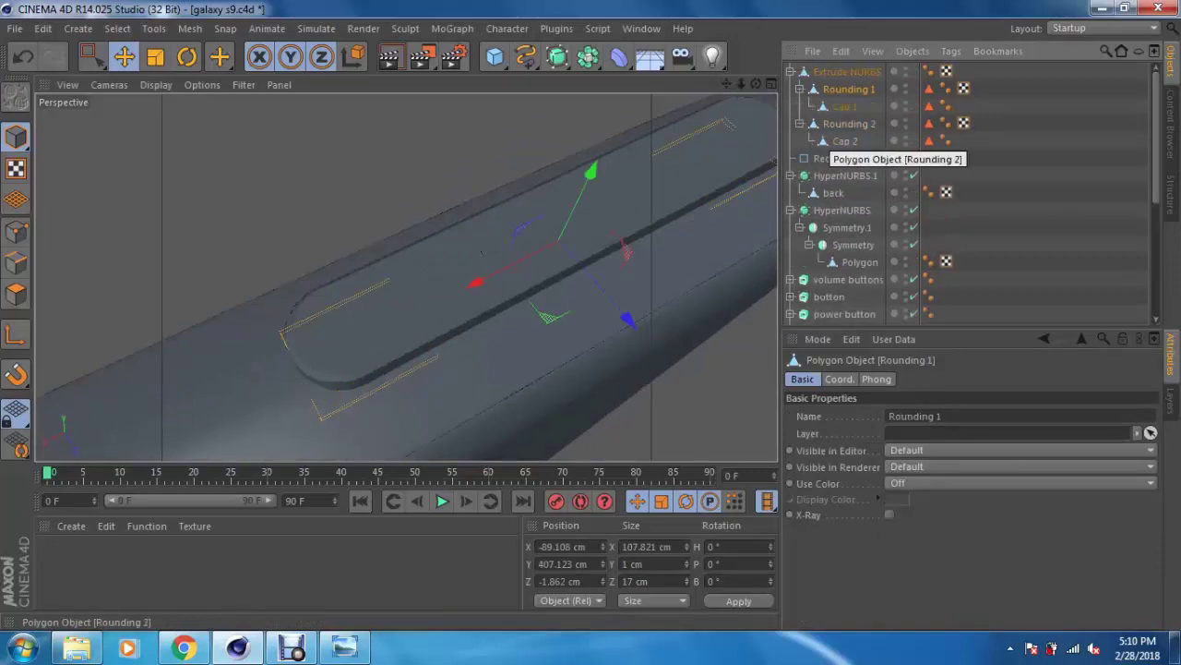
left_click(844, 140)
left_click(844, 106, "ctrl")
key("Delete")
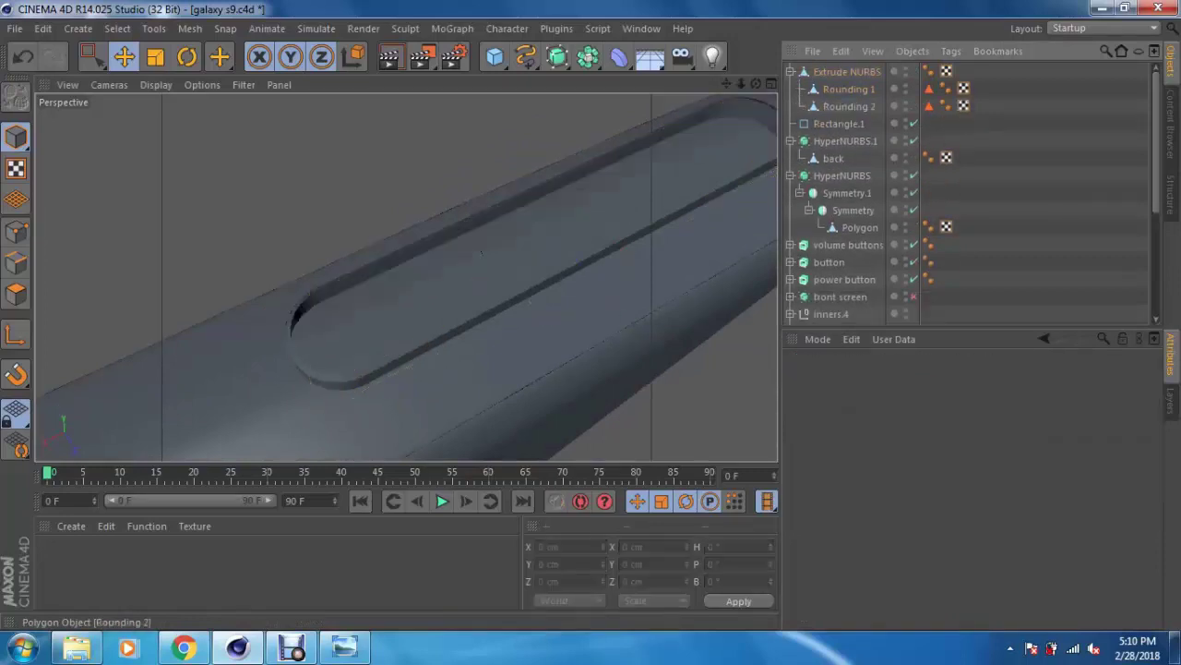
Step: Select Rounding 1 and Rounding 2 together in component editing mode
left_click_drag(481, 253, 337, 210, "alt")
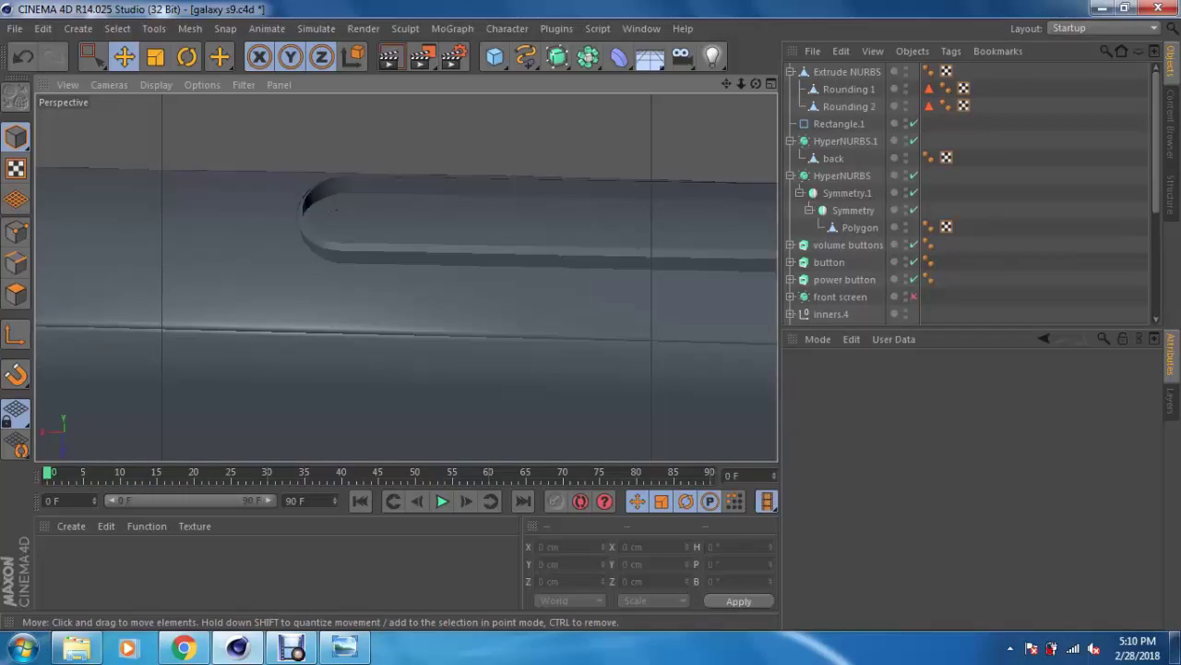
middle_click_drag(337, 210, 226, 252, "alt")
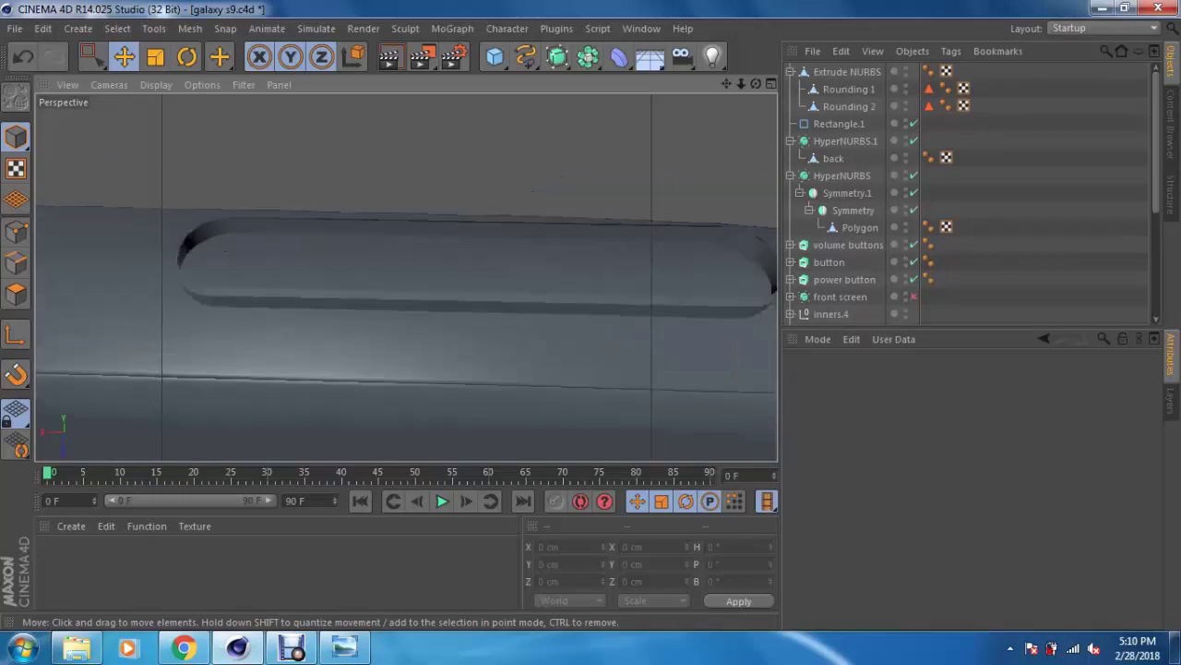
left_click_drag(226, 252, 277, 213, "alt")
left_click(388, 231)
scroll(388, 277, "up", 3)
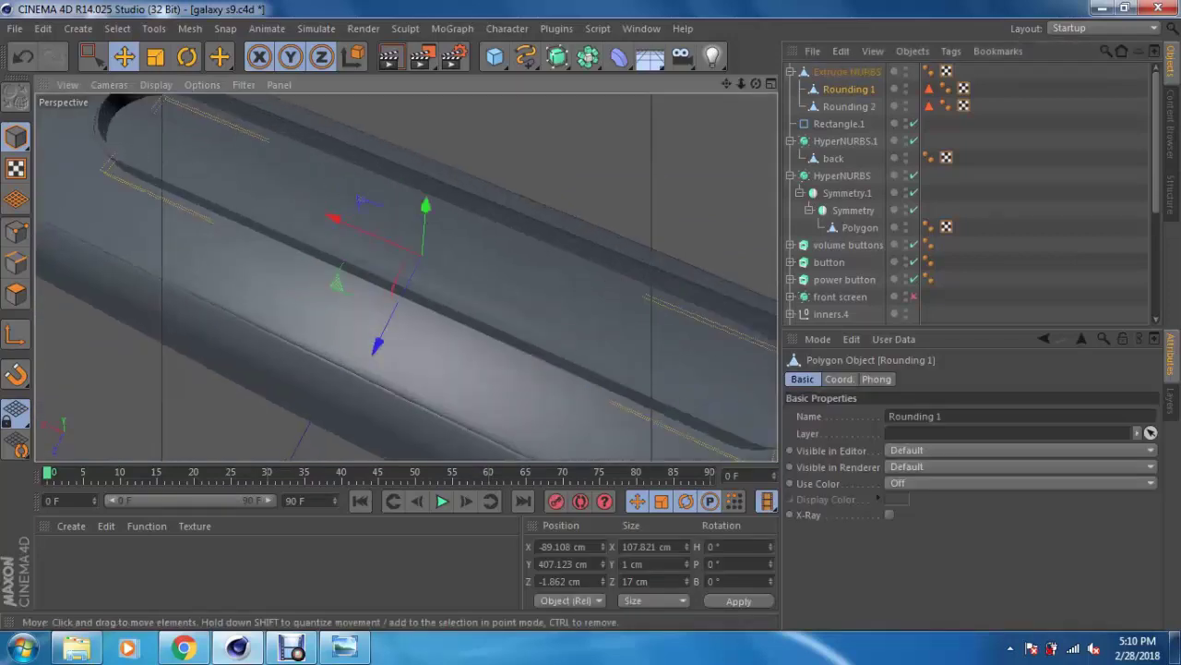
left_click(15, 263)
left_click(848, 88)
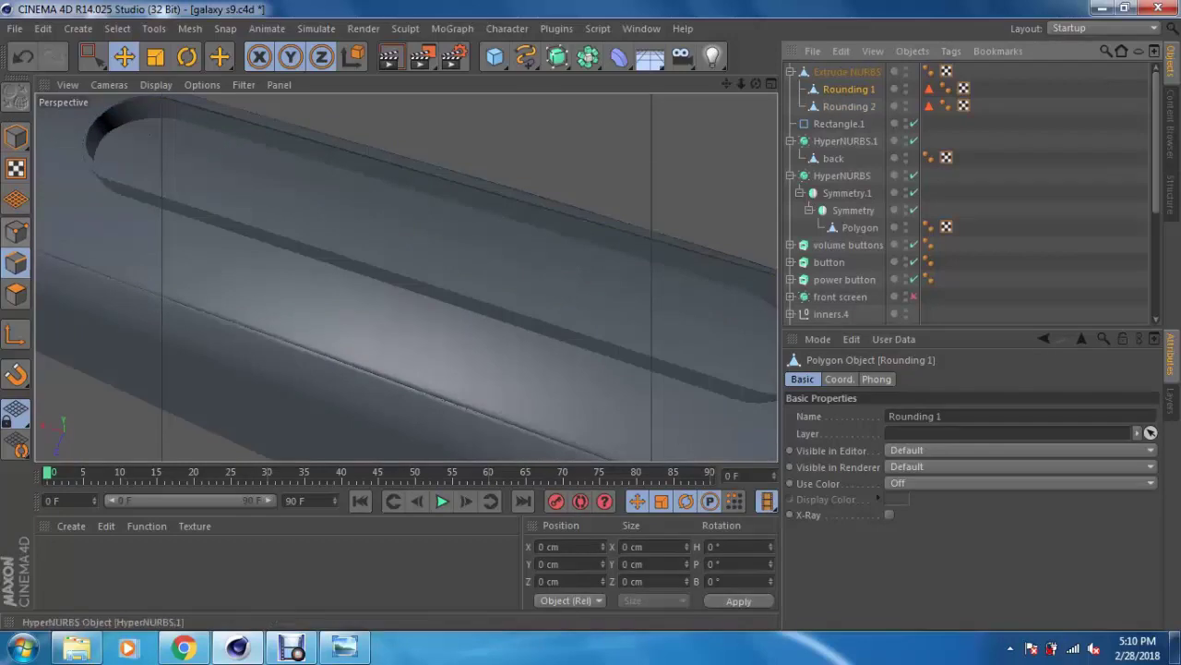
left_click(848, 106, "ctrl")
Step: Scale the selected rounding edge loop inward to about 54%
left_click(397, 249)
middle_click_drag(406, 277, 646, 296, "alt")
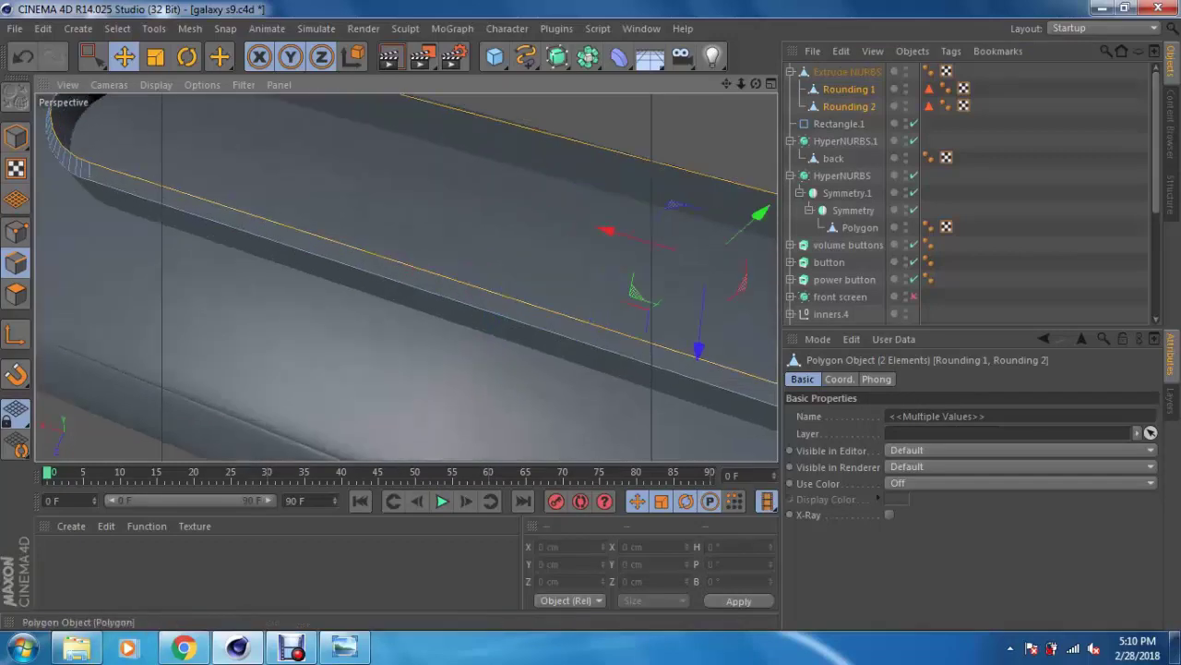
mouse_move(406, 277)
left_mouse_down("alt")
mouse_move(443, 268)
mouse_move(480, 235)
mouse_move(487, 249)
left_mouse_up("alt")
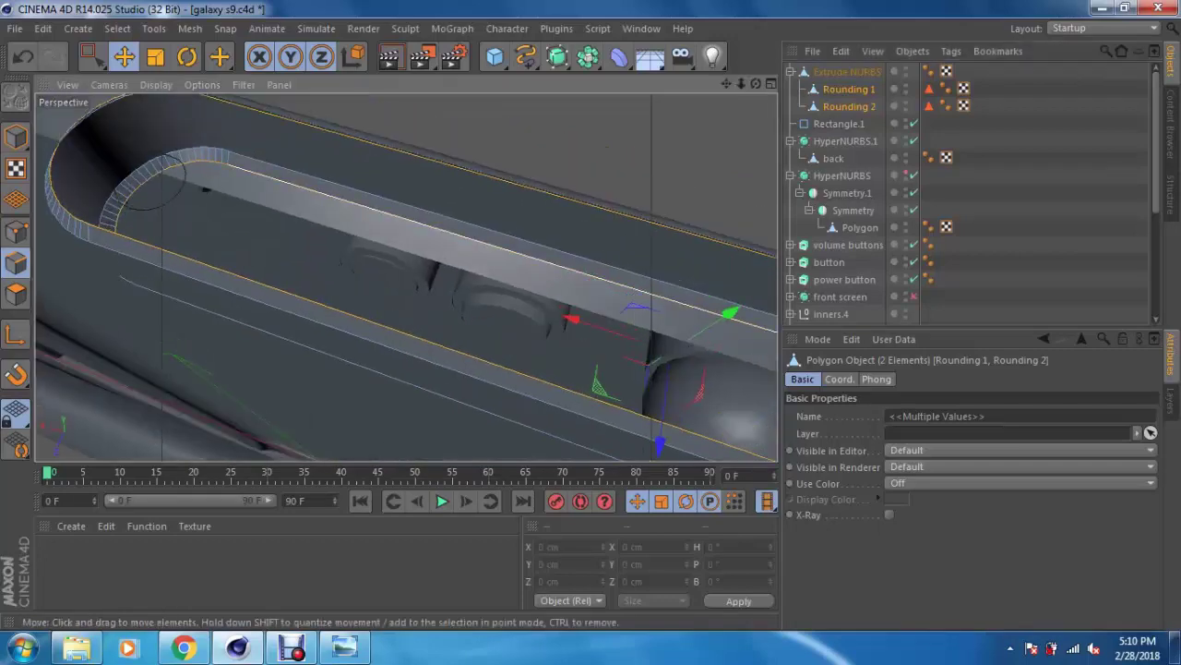
key("t")
left_click_drag(730, 308, 672, 350)
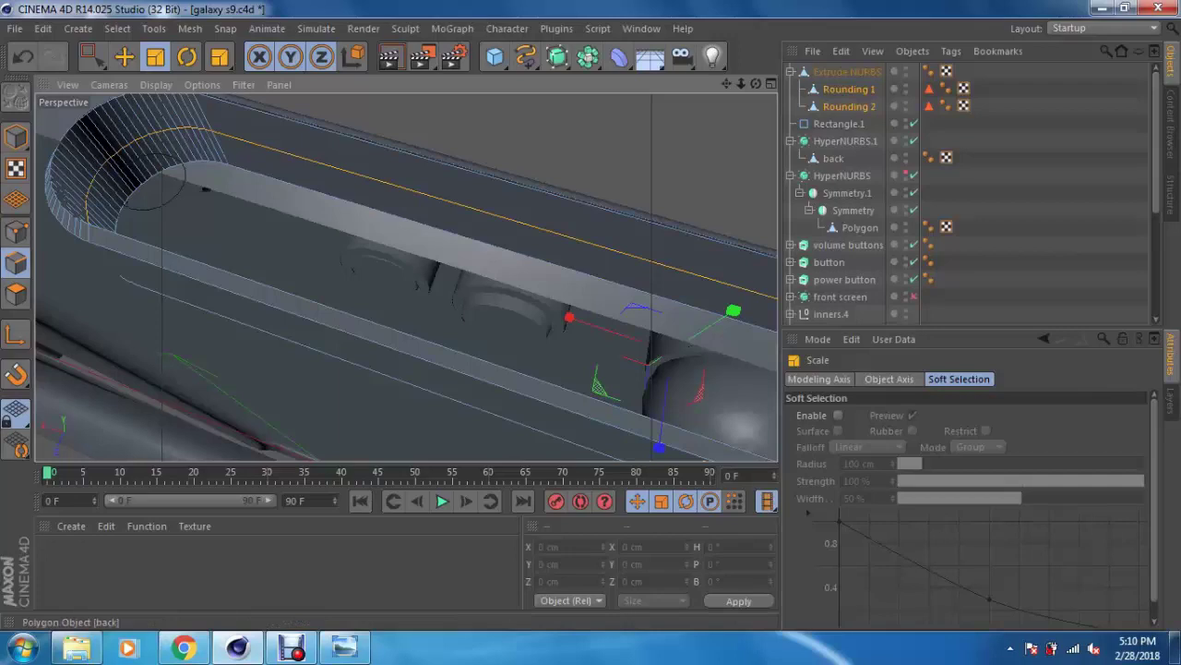
left_click(790, 71)
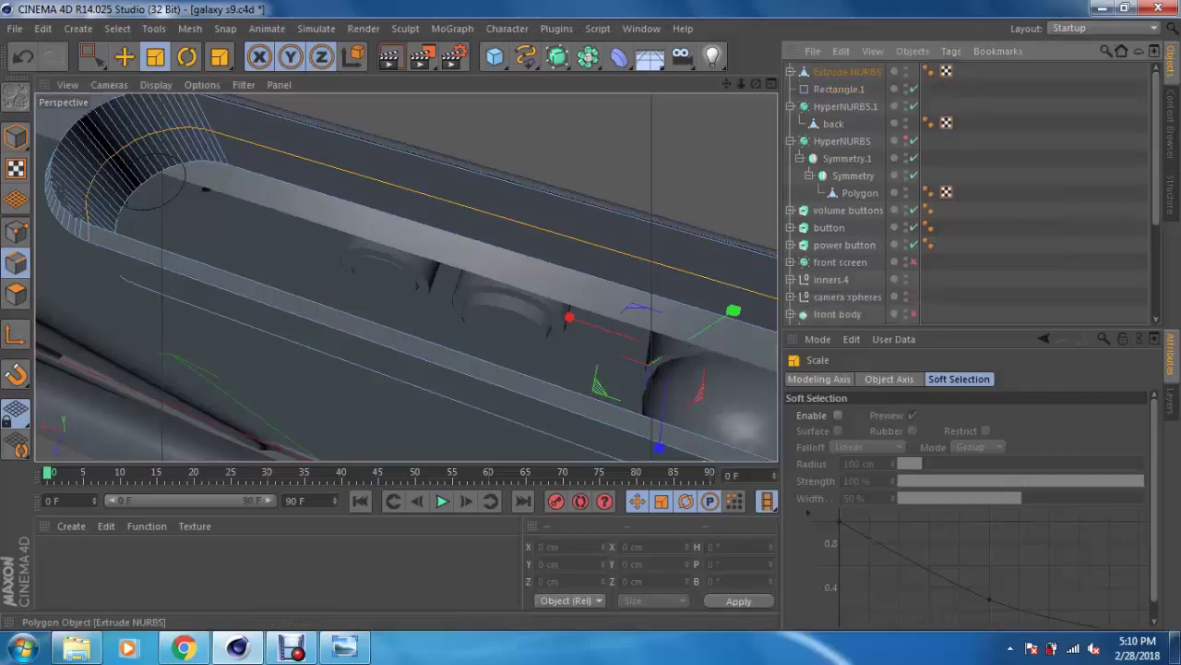
Step: Add a Boole object from the generators palette, then select the Rectangle.1 spline
left_click_drag(163, 180, 260, 198, "alt")
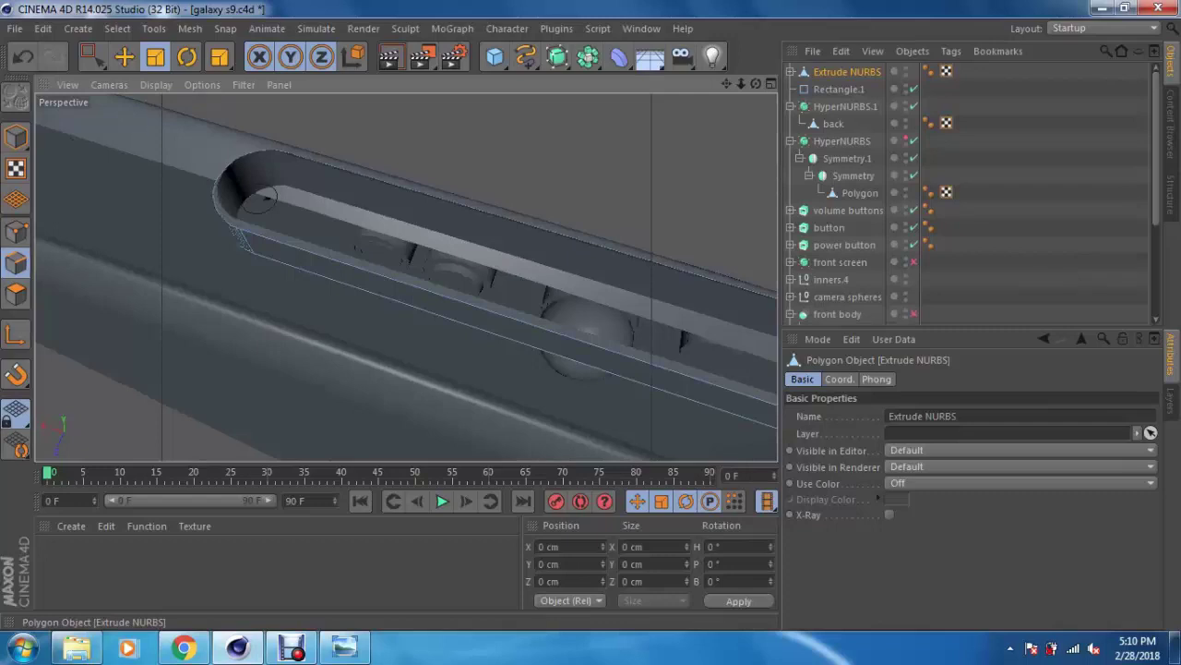
left_click_drag(261, 198, 514, 232, "alt")
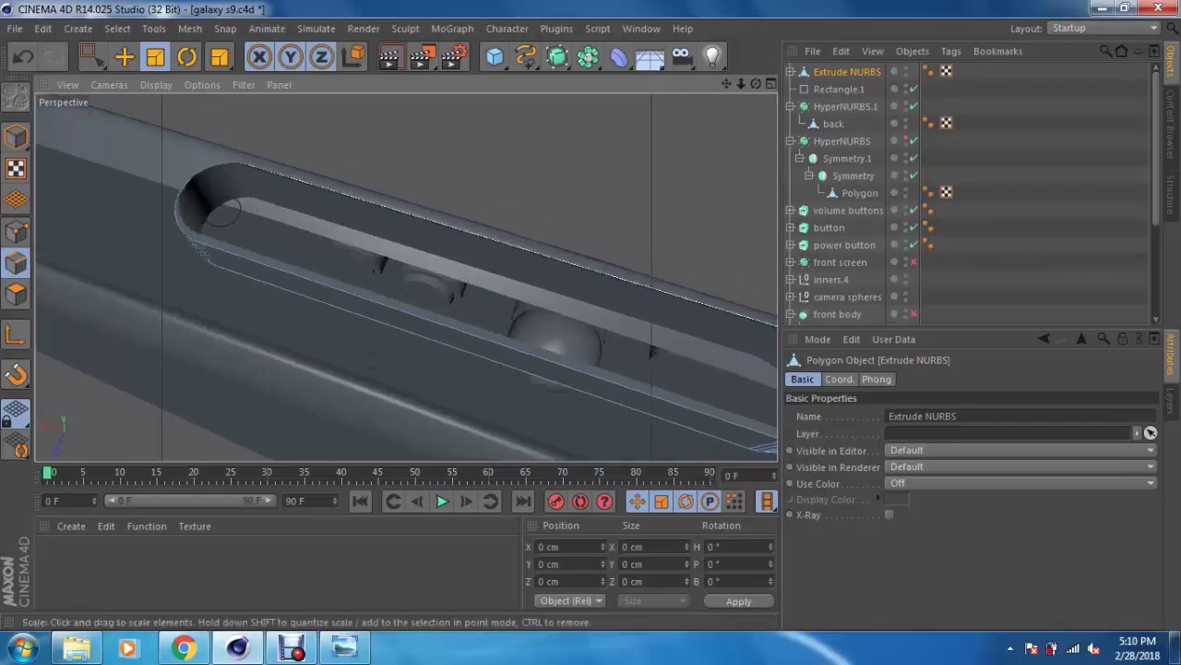
mouse_move(304, 217)
left_mouse_down("alt")
mouse_move(288, 238)
mouse_move(236, 230)
mouse_move(249, 230)
left_mouse_up("alt")
left_click(588, 56)
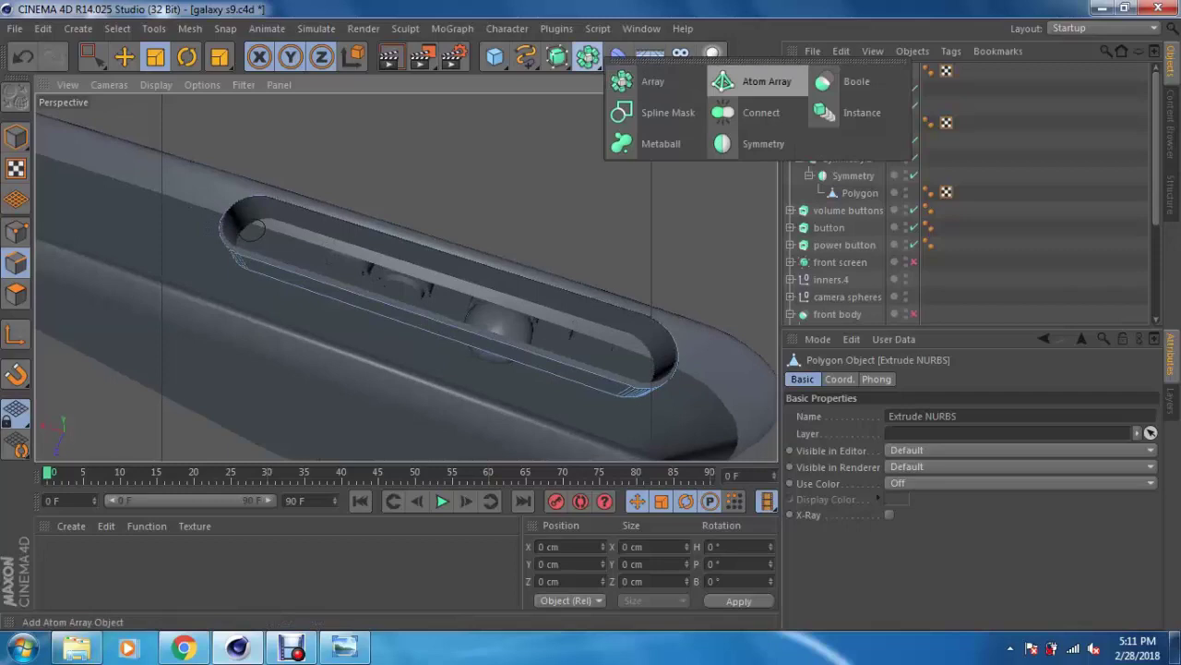
left_click(842, 82)
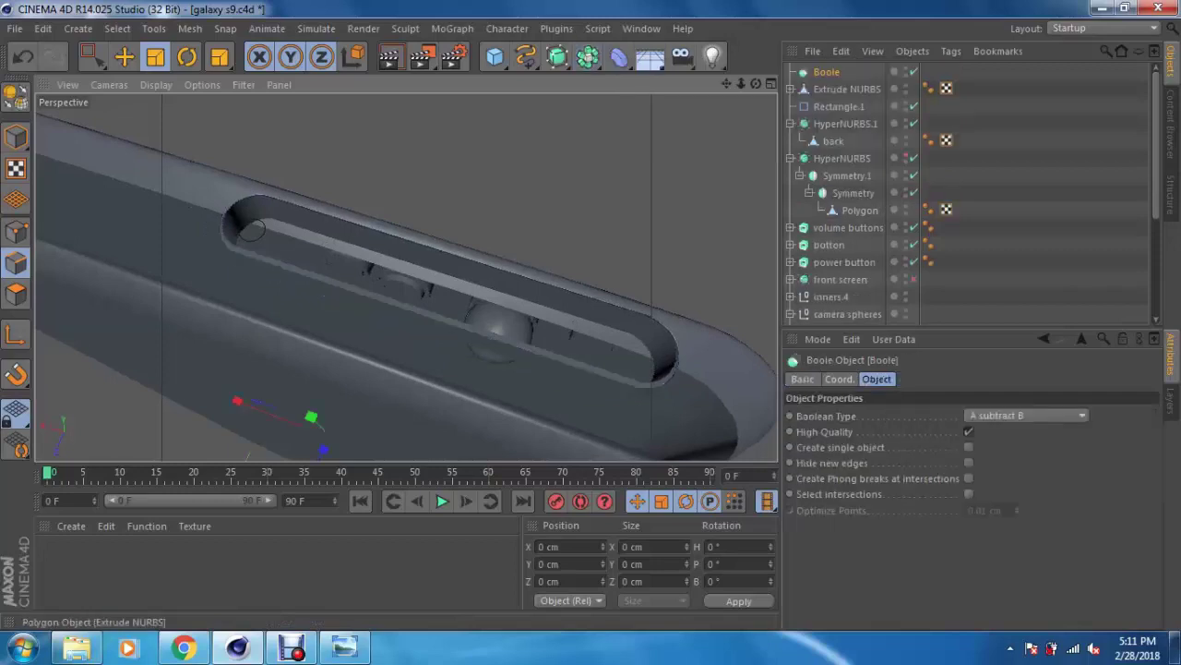
left_click(848, 88)
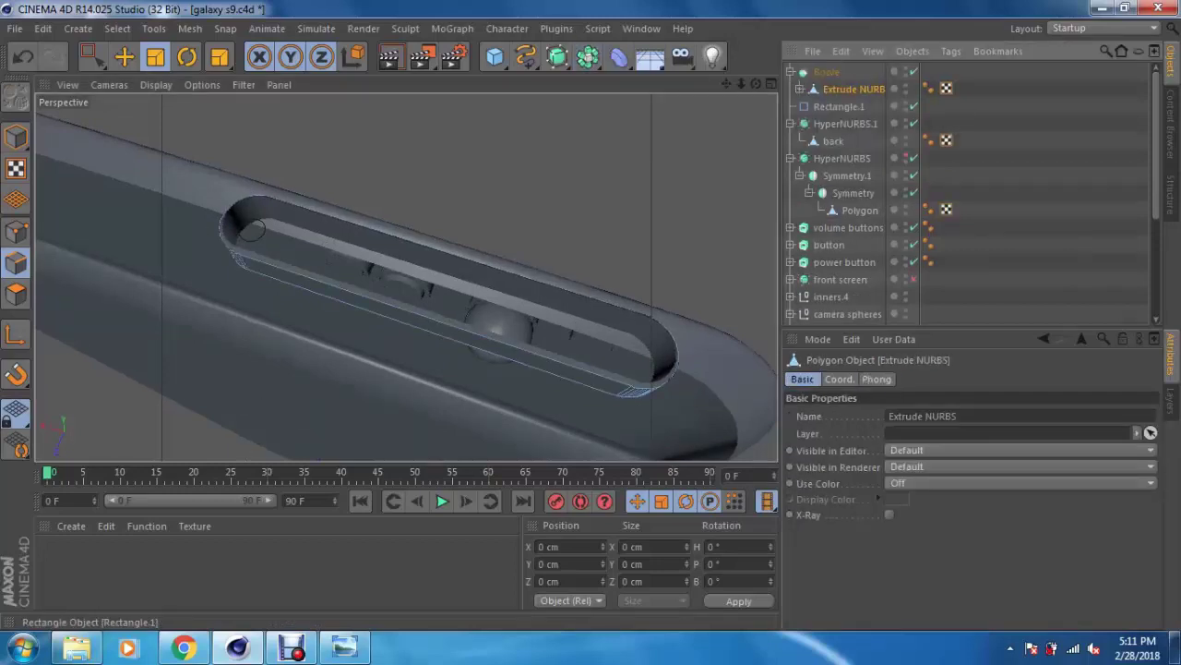
left_click_drag(249, 229, 300, 251, "alt")
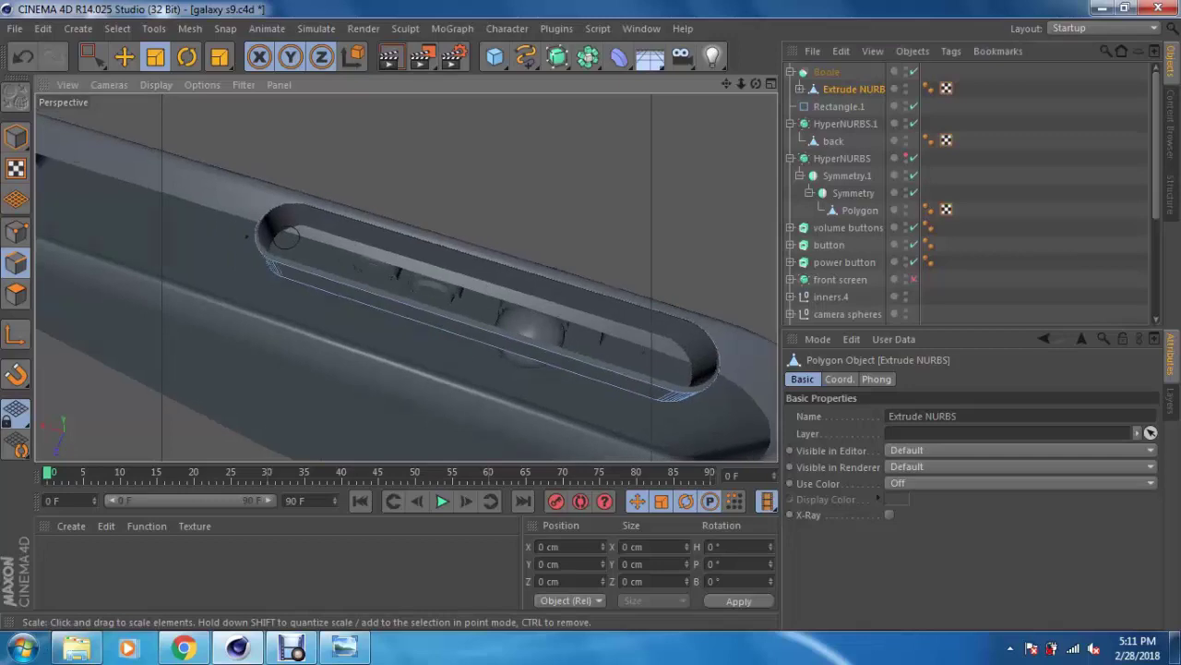
left_click(839, 106)
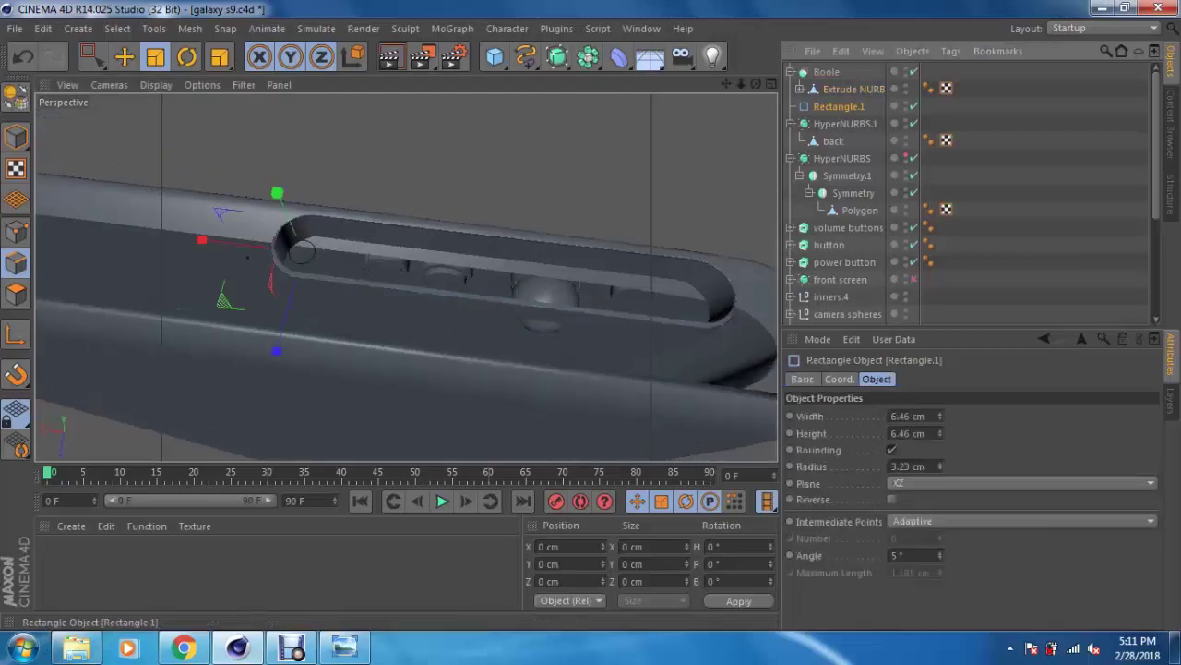
left_click(587, 57)
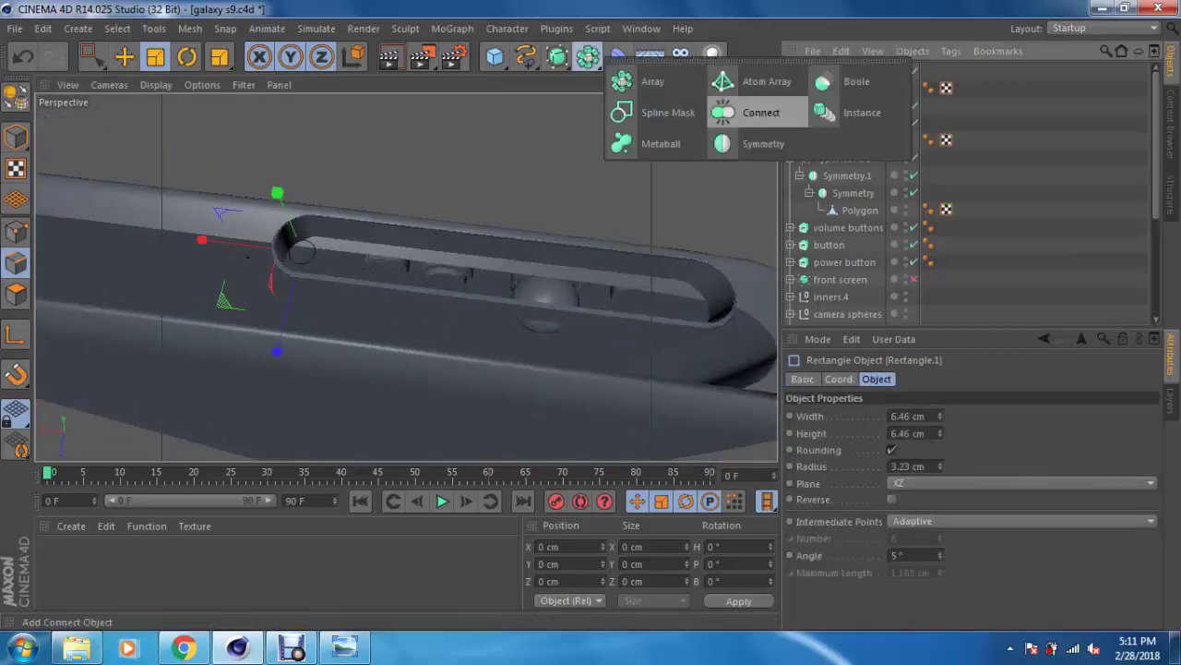
Step: Extrude Rectangle.1 in a new Extrude NURBS with Movement 0, -37, 0 cm
left_click(557, 56)
left_click(557, 56)
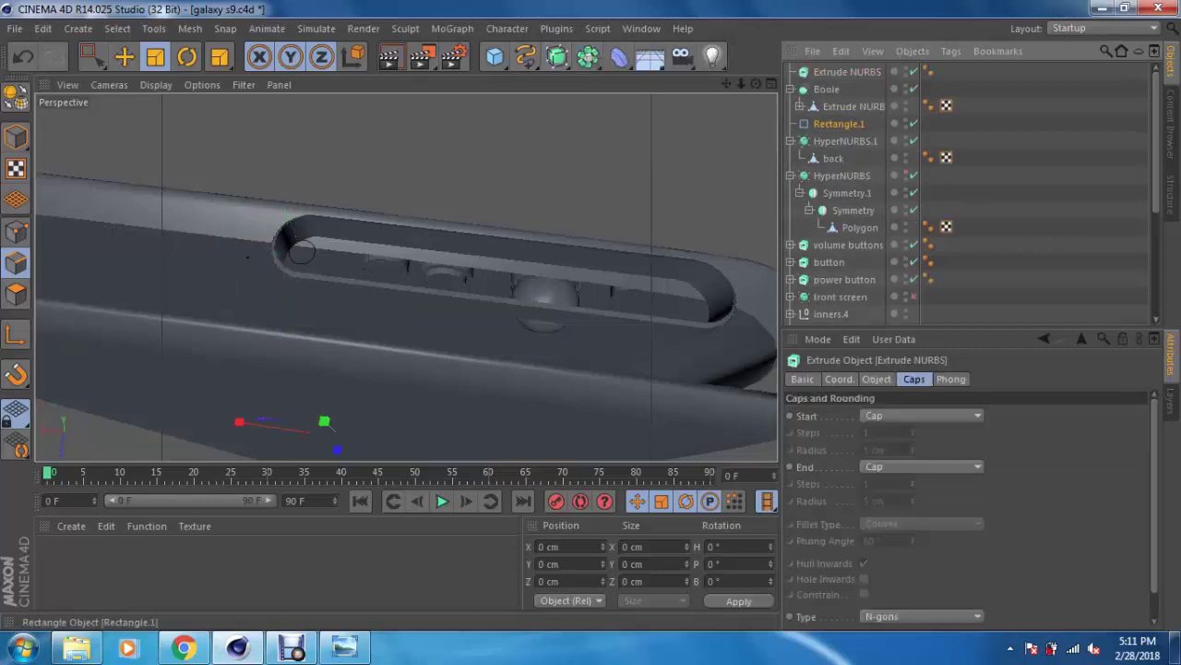
left_click_drag(839, 124, 847, 72)
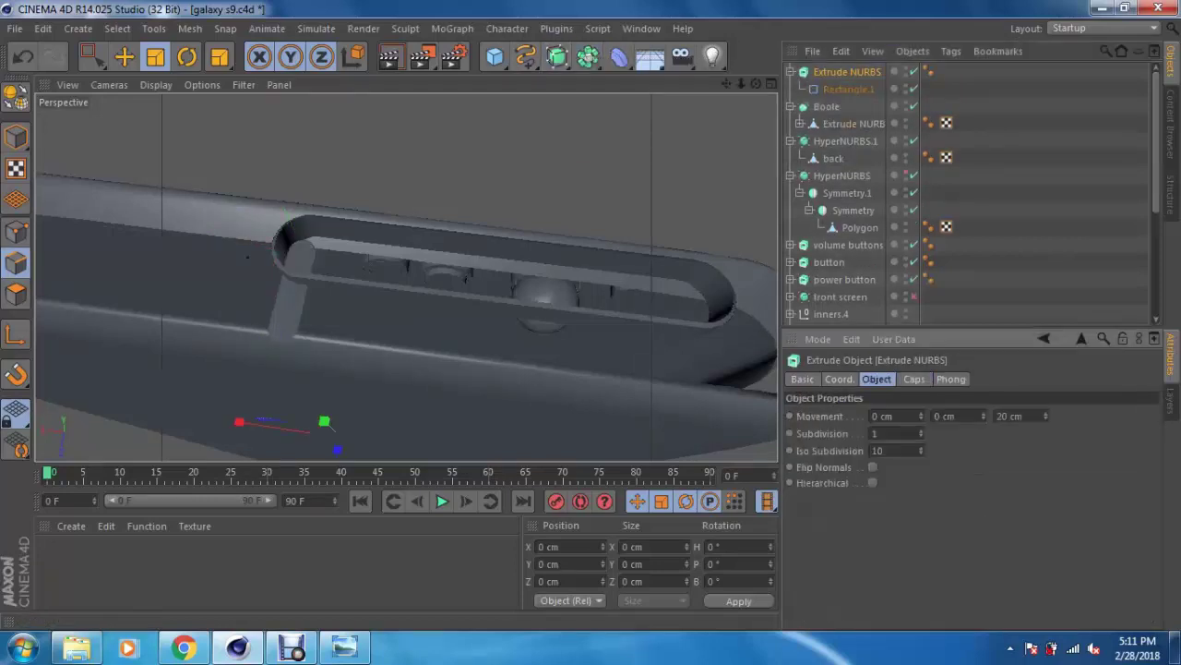
type("0")
key("Return")
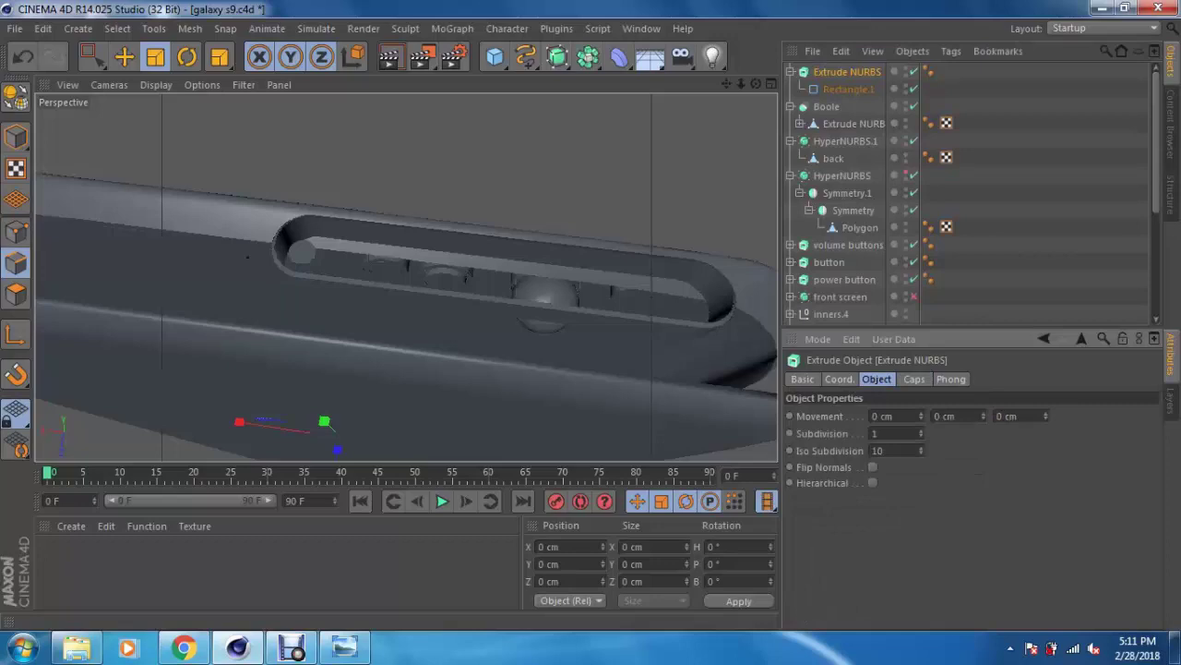
left_click_drag(984, 416, 984, 434)
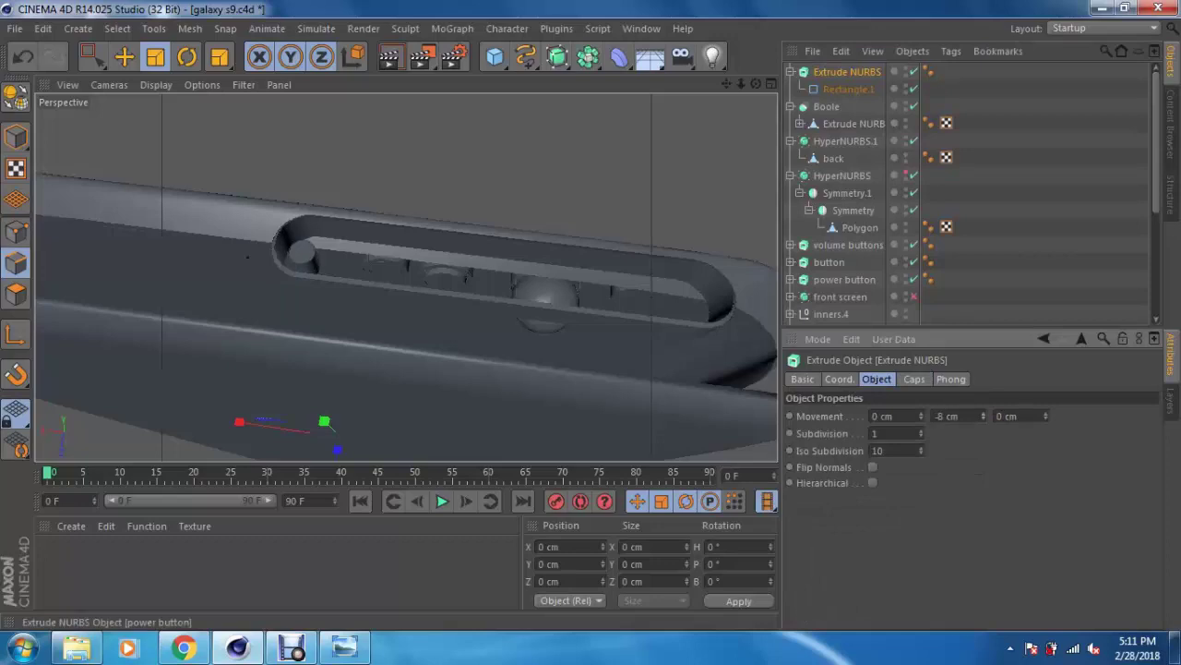
left_click(849, 89)
key("e")
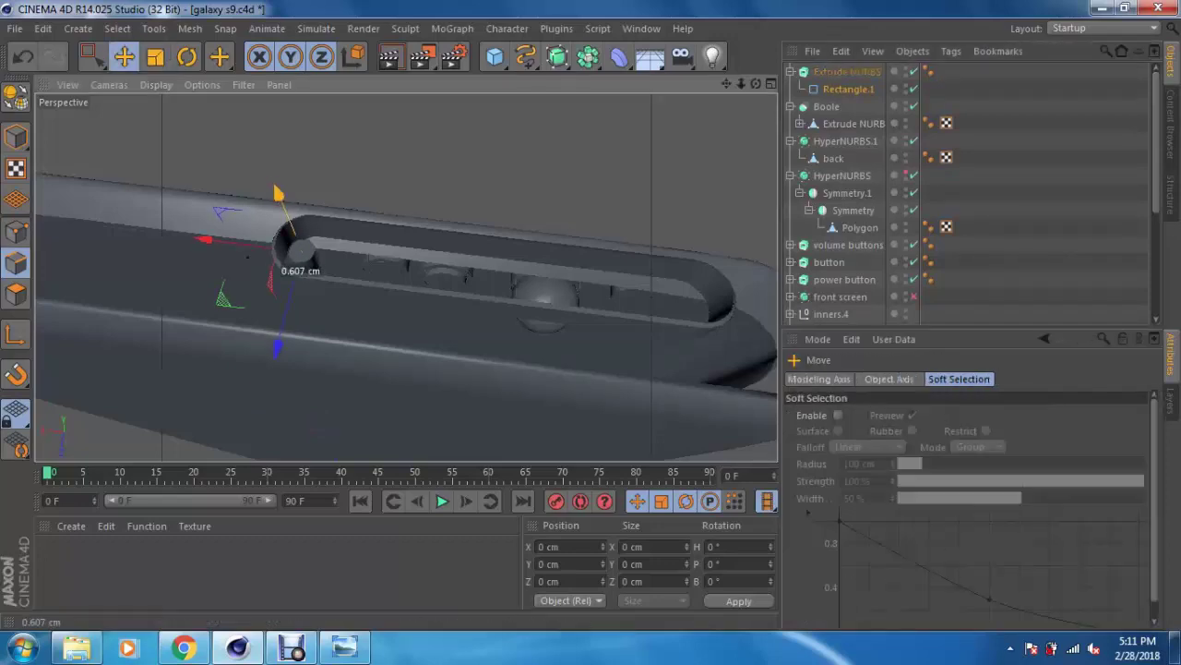
left_click(294, 257)
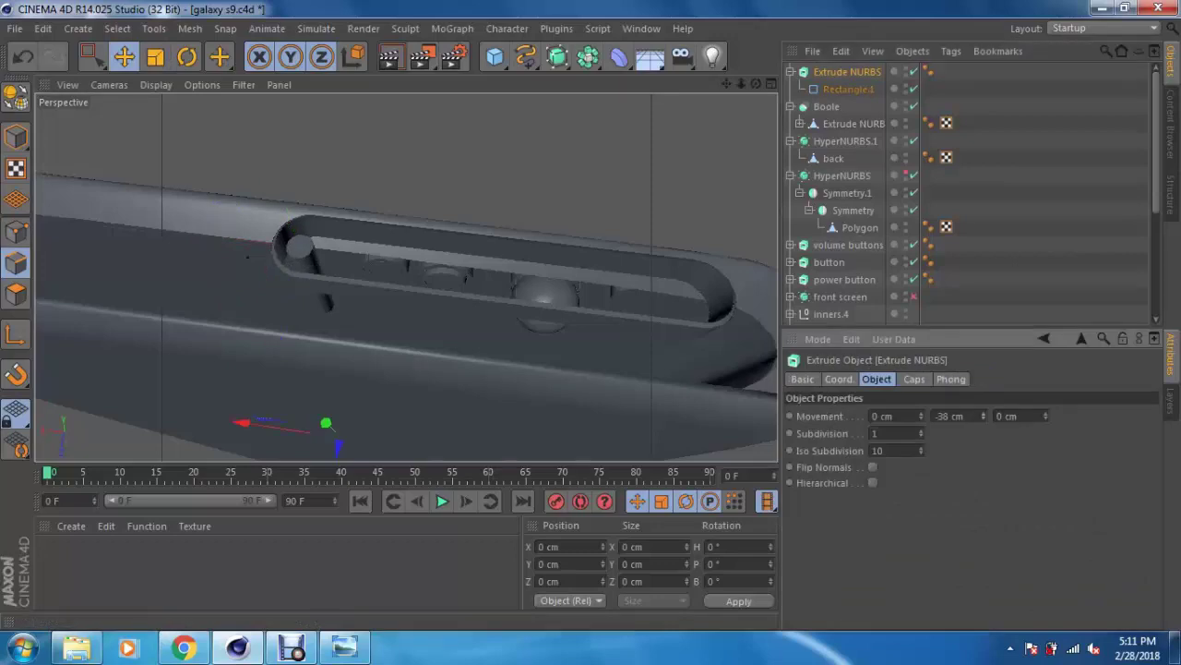
Step: Place the phone body HyperNURBS inside the Boole so the slot cuts into it
left_click_drag(406, 276, 351, 268, "alt")
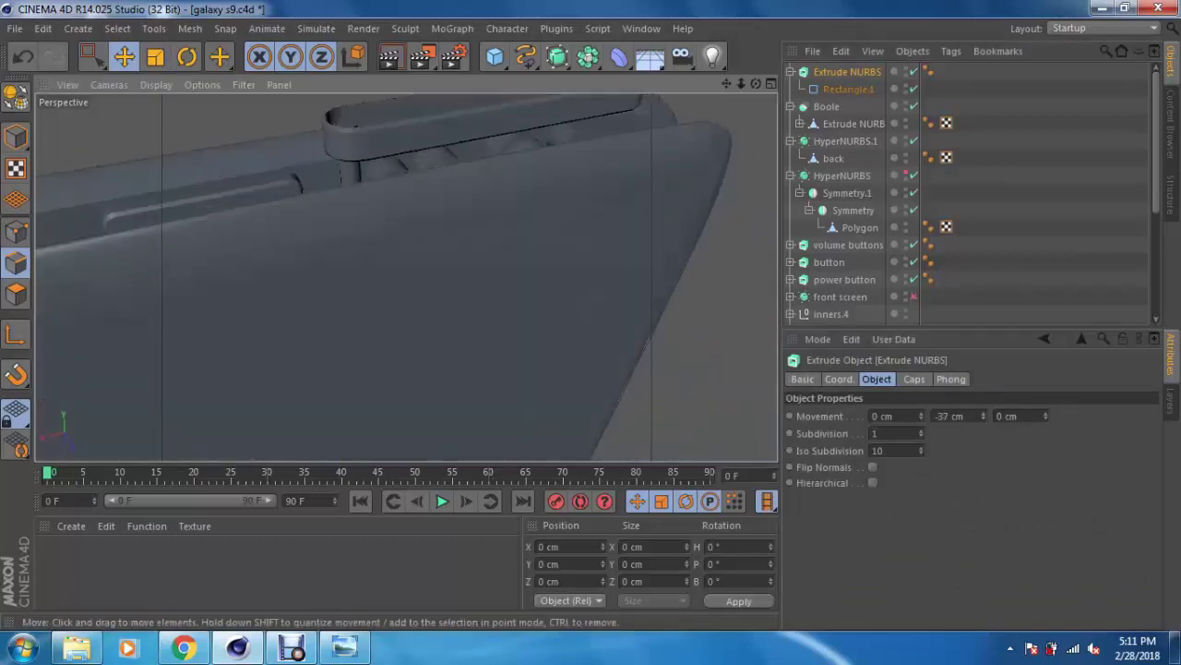
left_click(849, 89)
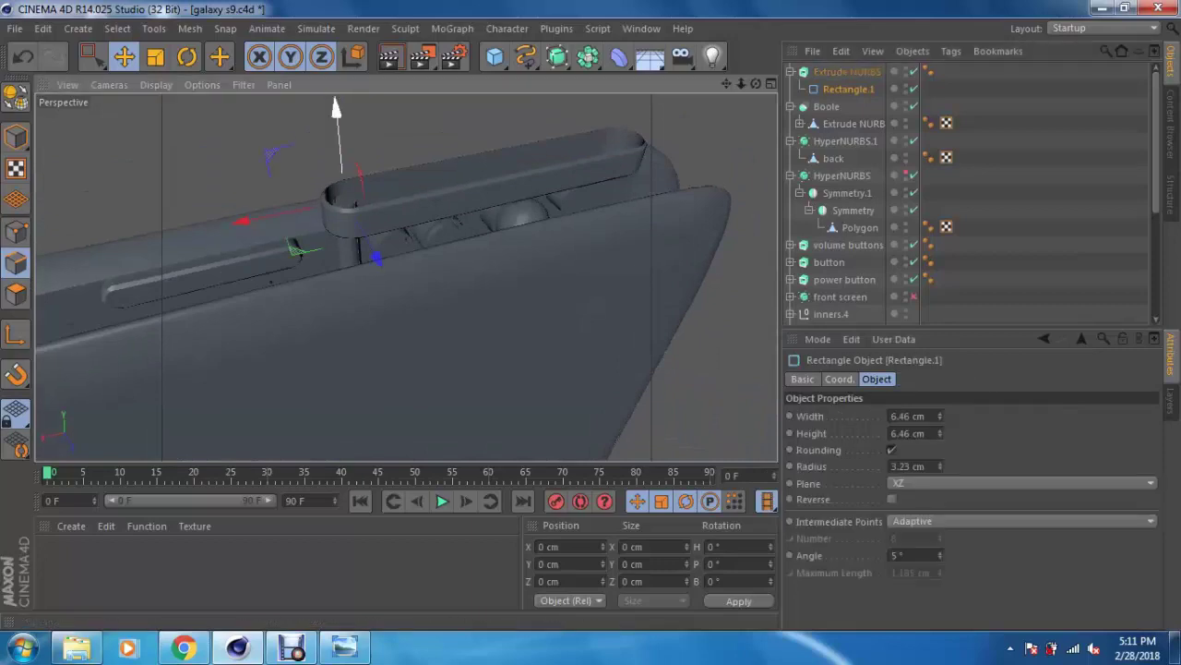
mouse_move(343, 195)
left_mouse_down("alt")
mouse_move(387, 240)
mouse_move(387, 259)
mouse_move(369, 230)
left_mouse_up("alt")
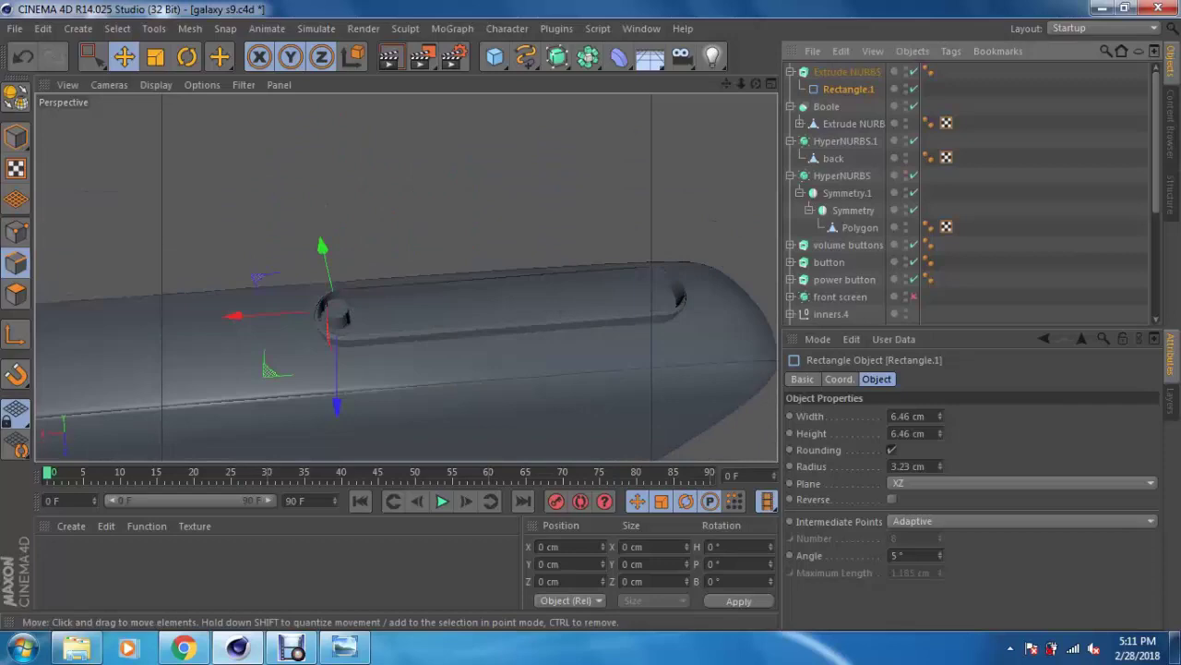
left_click_drag(406, 277, 369, 268, "alt")
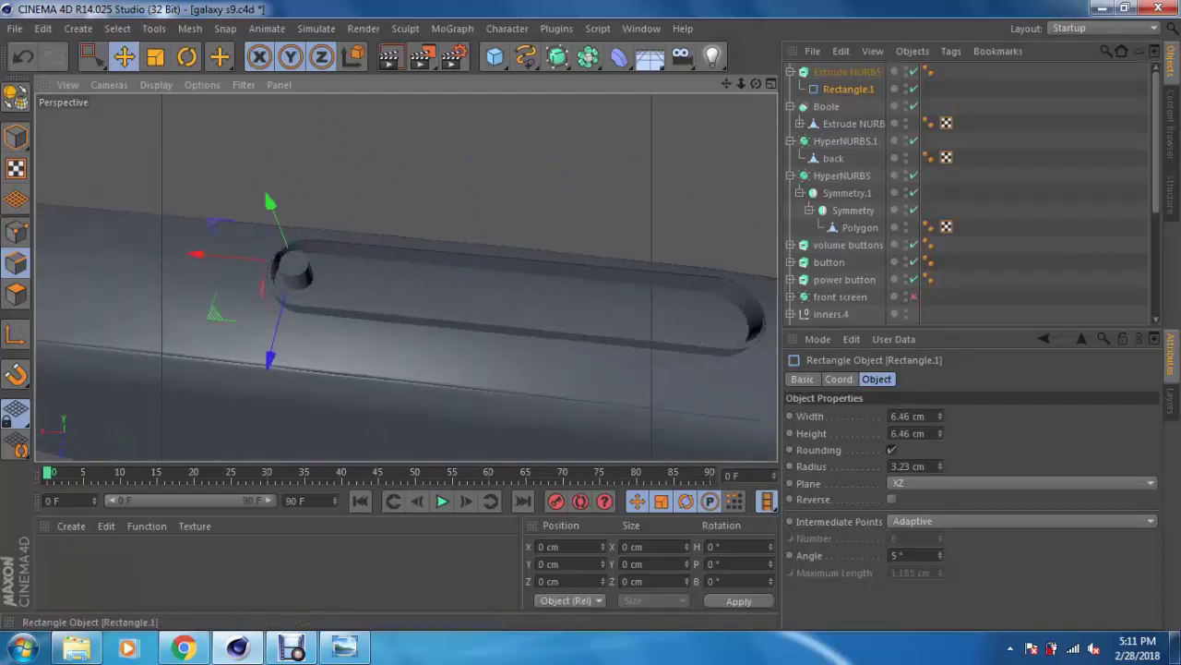
left_click(826, 107)
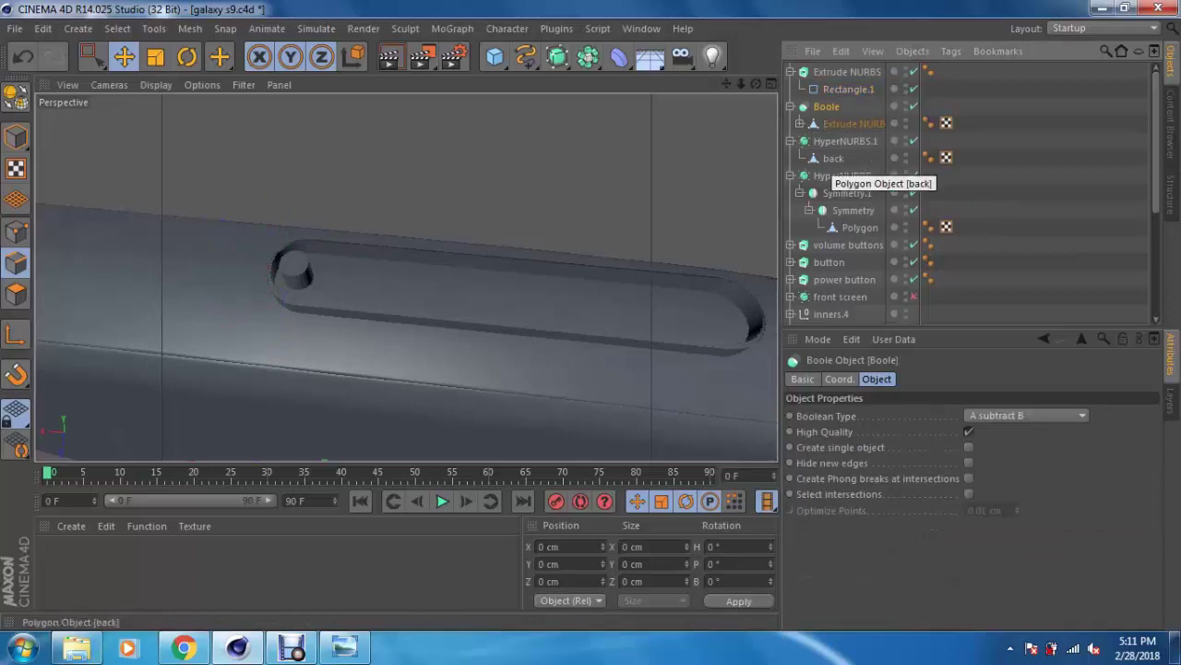
left_click_drag(840, 175, 826, 107)
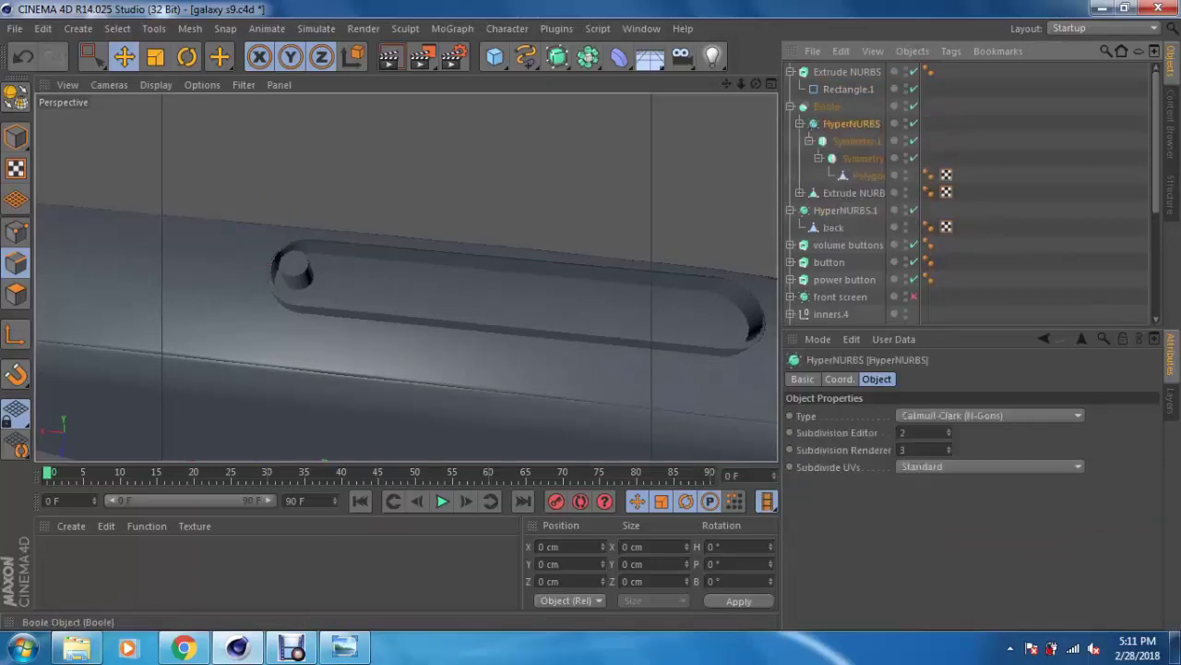
Step: Duplicate the slot cutter outside the Boole and select the copy with its rounding children
mouse_move(406, 277)
left_mouse_down("alt")
mouse_move(406, 305)
mouse_move(314, 319)
mouse_move(419, 288)
mouse_move(369, 332)
mouse_move(268, 306)
left_mouse_up("alt")
left_click(313, 318)
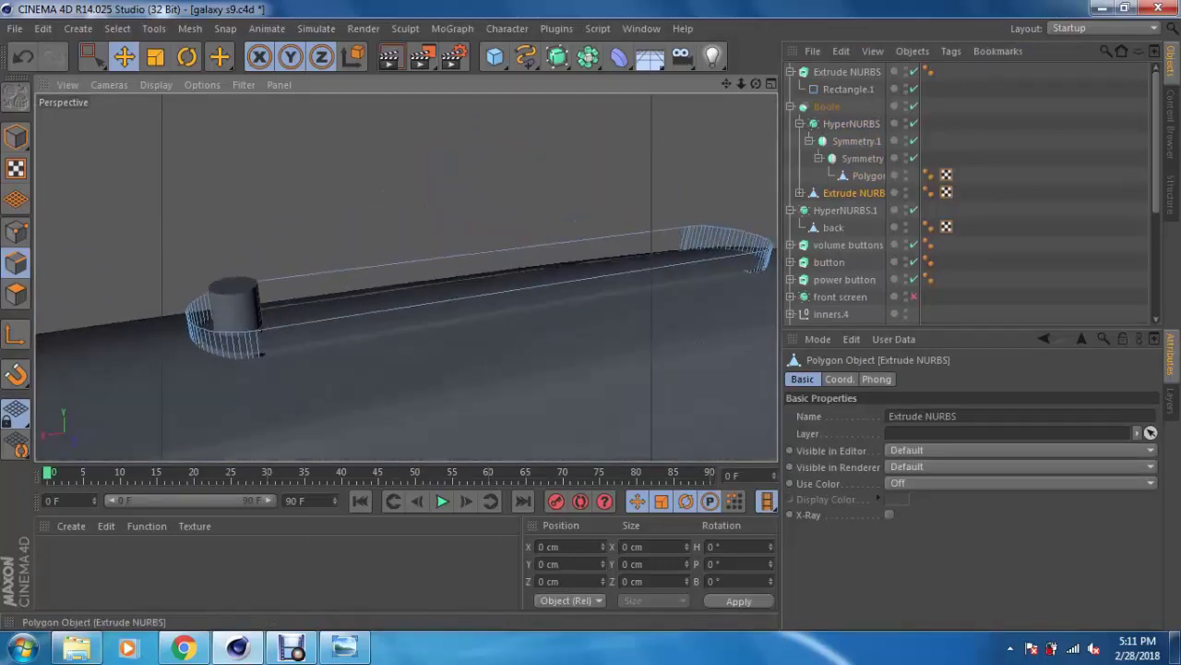
key("ctrl+z")
left_click(800, 106)
left_click(840, 140, "shift")
Step: Merge the copied cutter using Connect Objects + Delete and remove its leftover tags
right_click(838, 141)
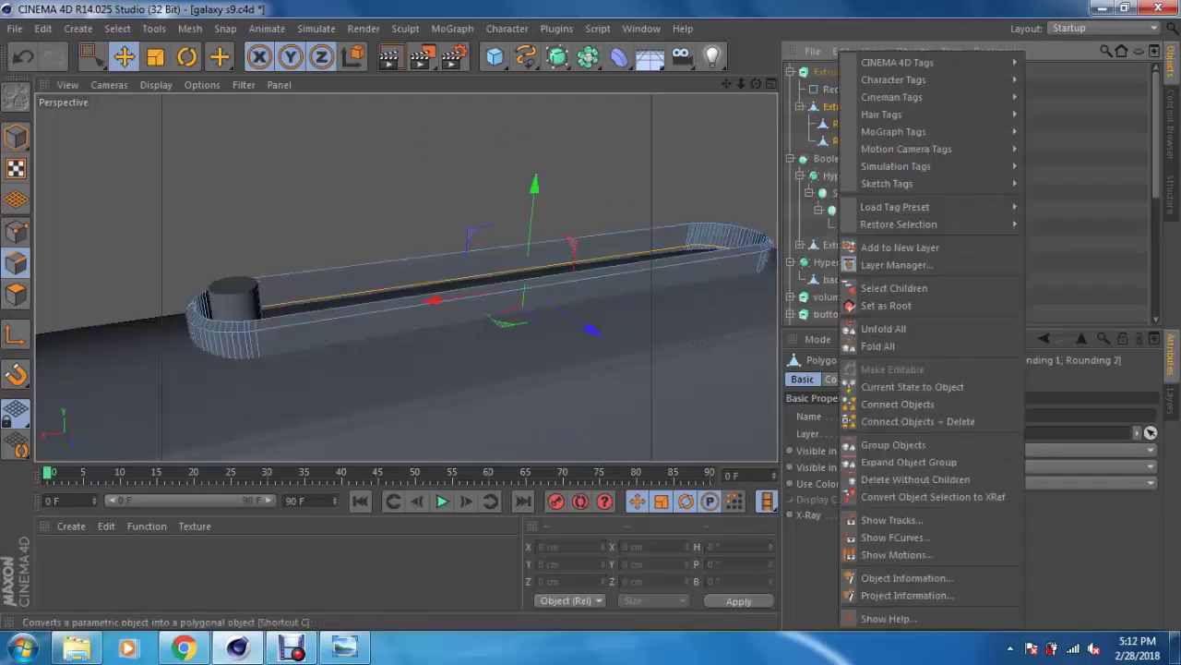
left_click(918, 421)
left_click(847, 71)
key("Delete")
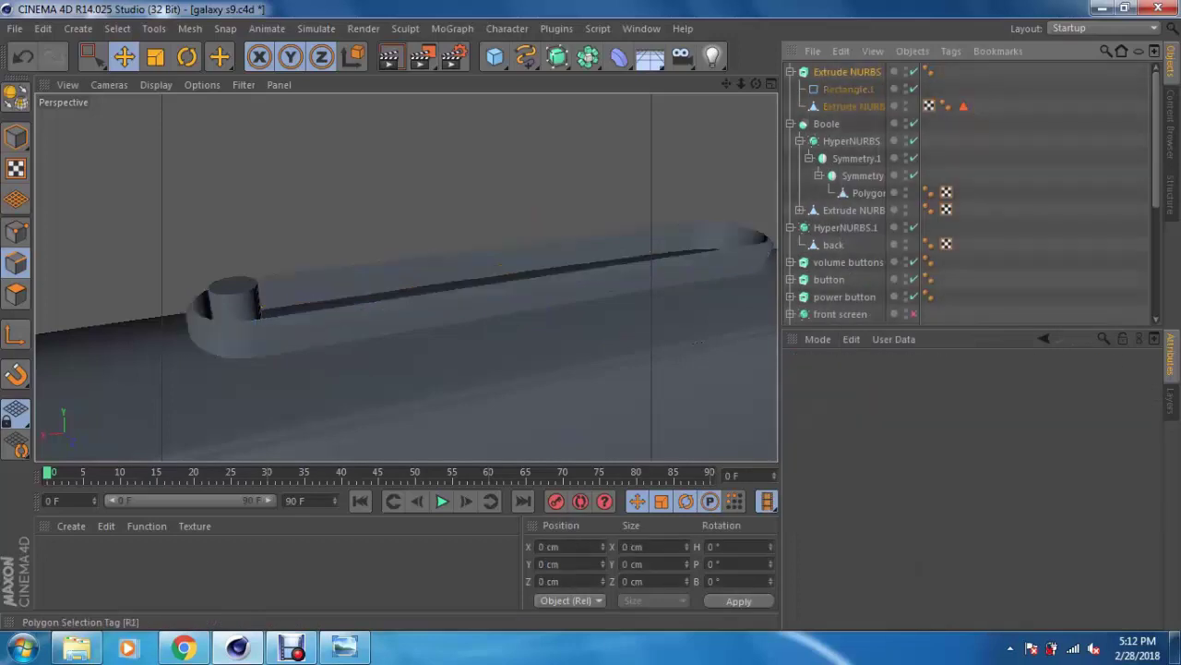
left_click(963, 106)
key("Delete")
left_click(854, 106)
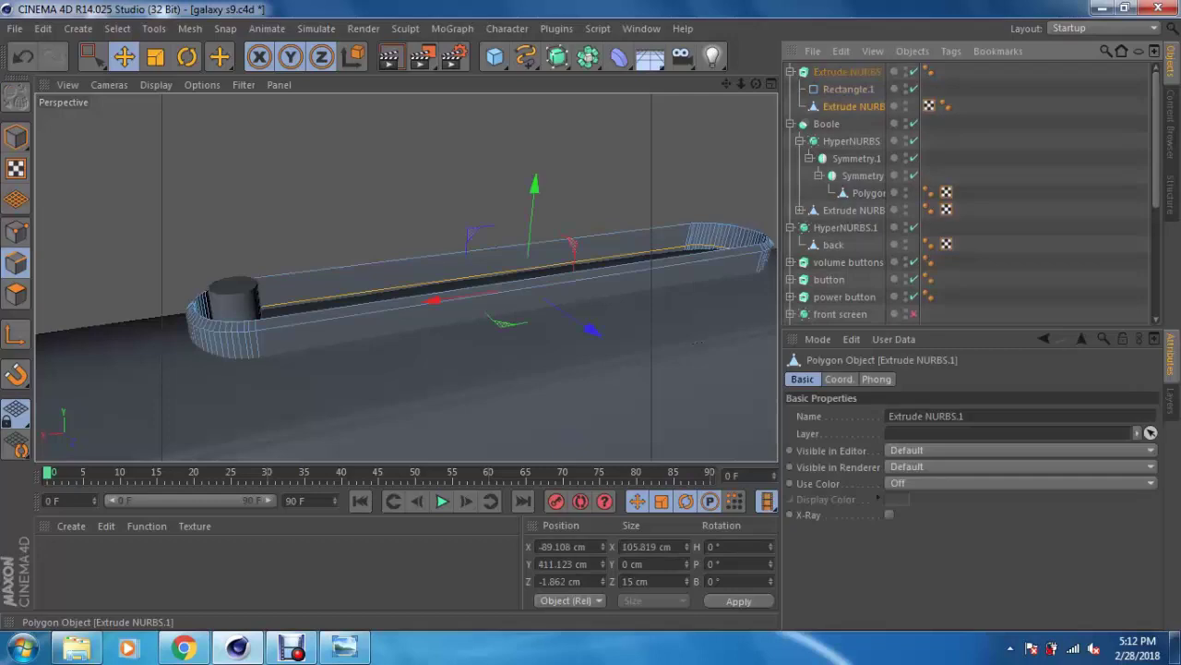
Step: Delete the merged duplicate cutter and add a Polygon primitive
left_click_drag(92, 56, 197, 113)
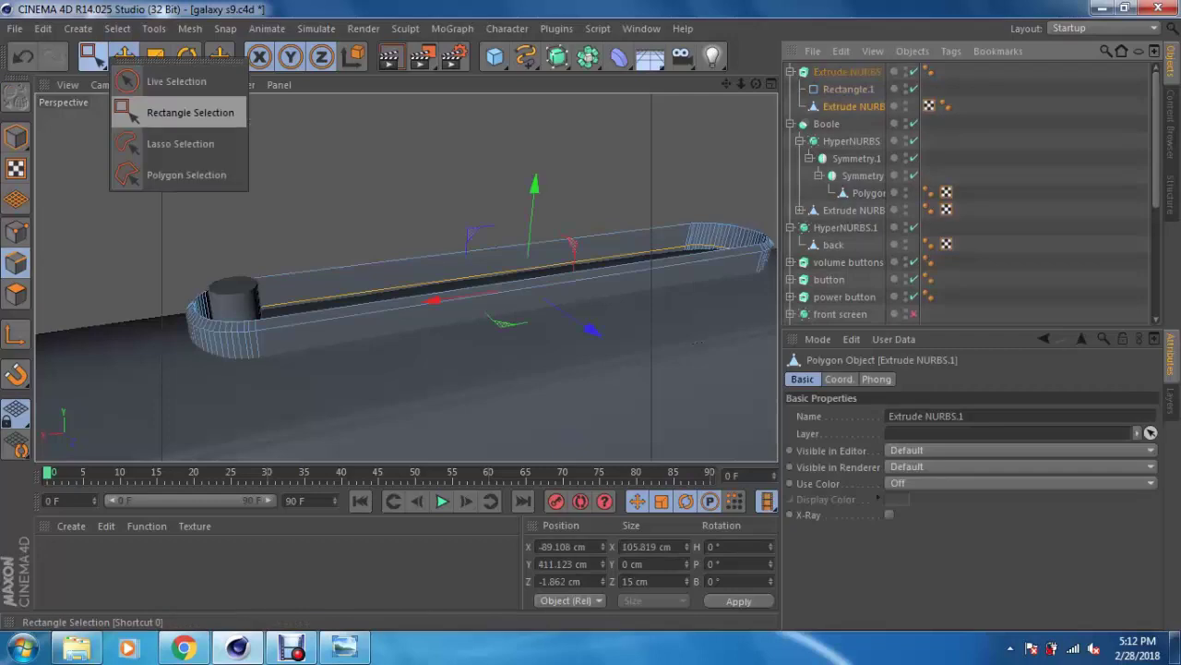
mouse_move(433, 295)
left_mouse_down("alt")
mouse_move(332, 295)
mouse_move(434, 295)
left_mouse_up("alt")
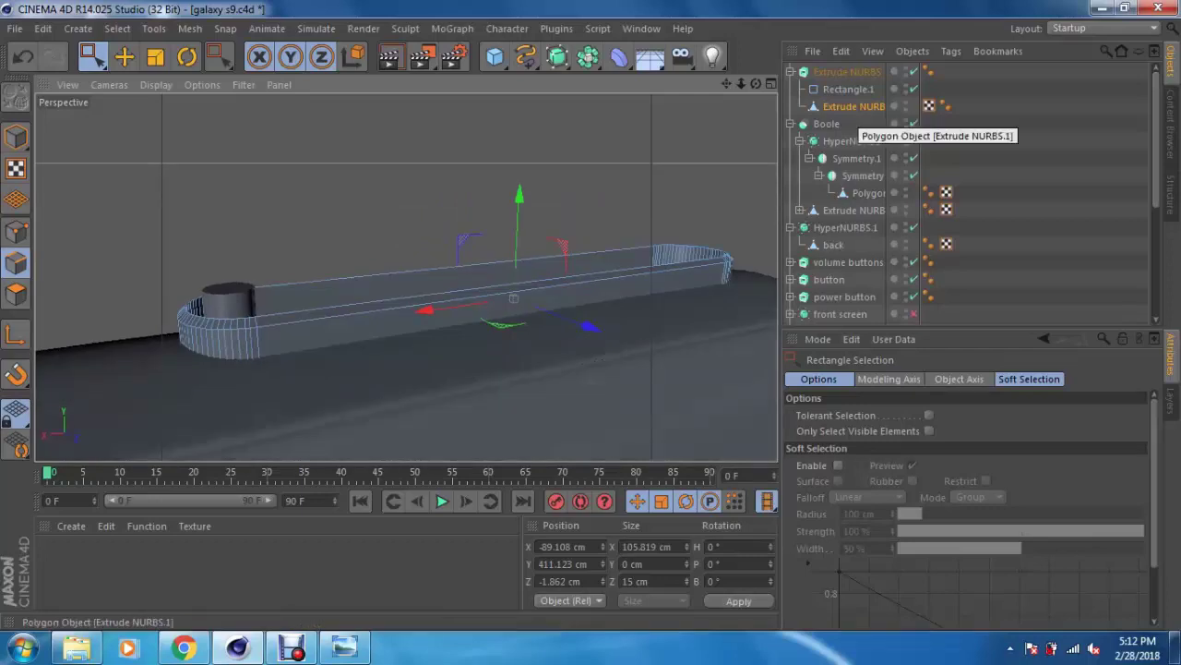
key("Delete")
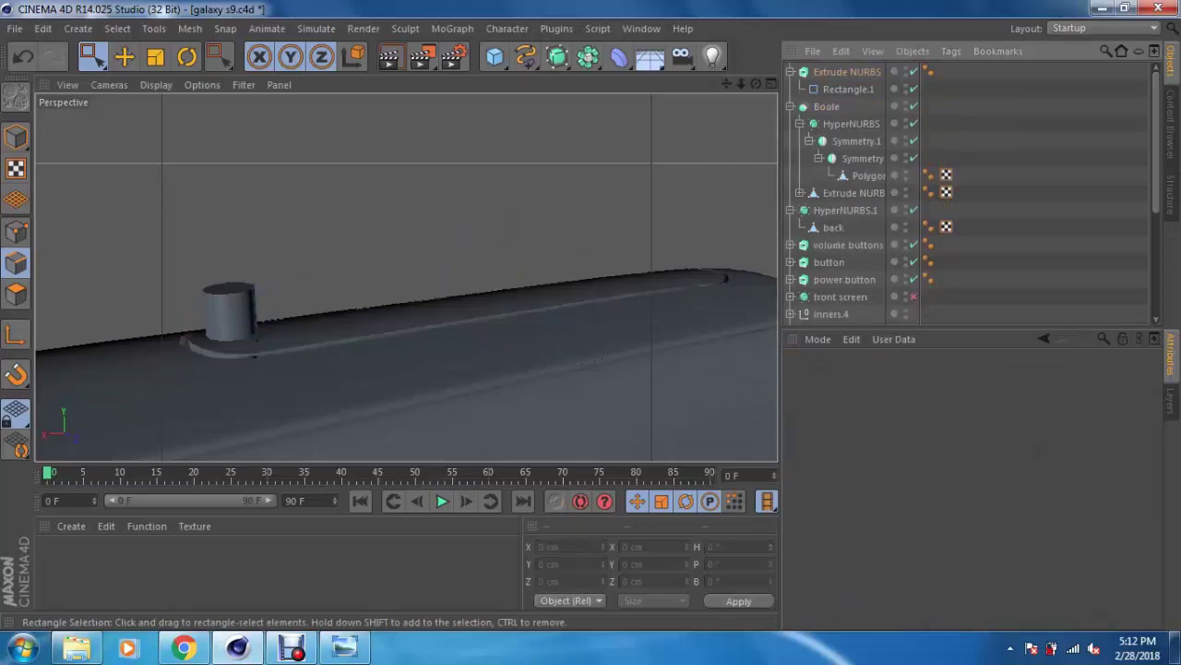
left_click_drag(406, 277, 462, 259, "alt")
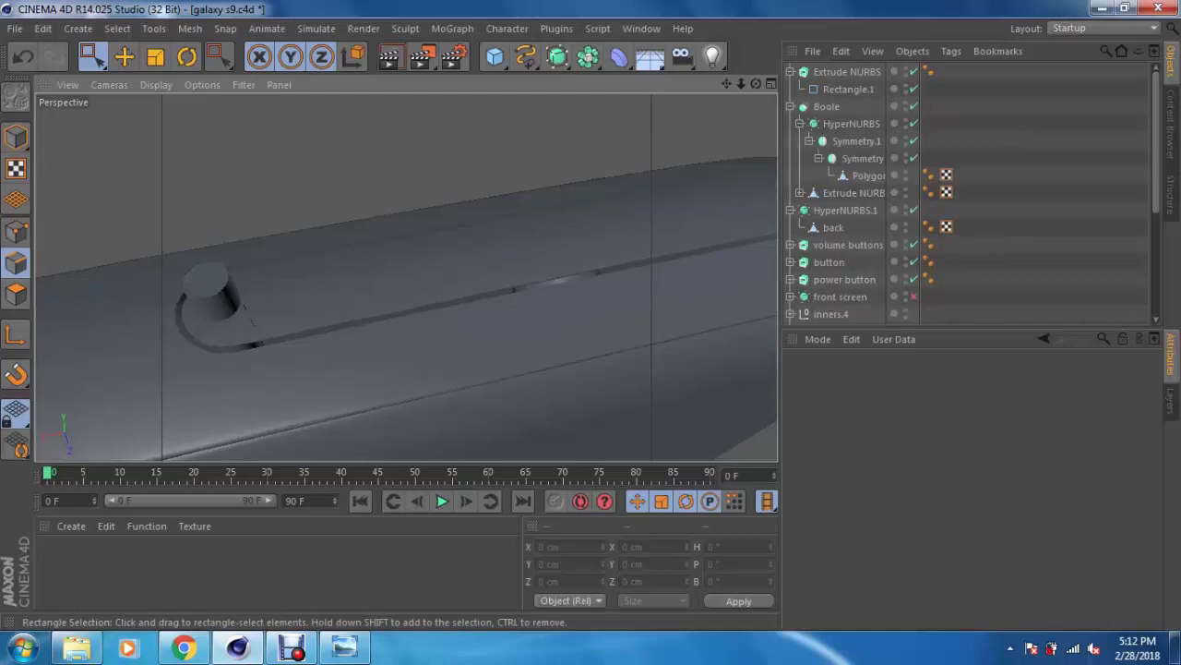
left_click_drag(406, 277, 462, 231, "alt")
left_click_drag(494, 56, 750, 113)
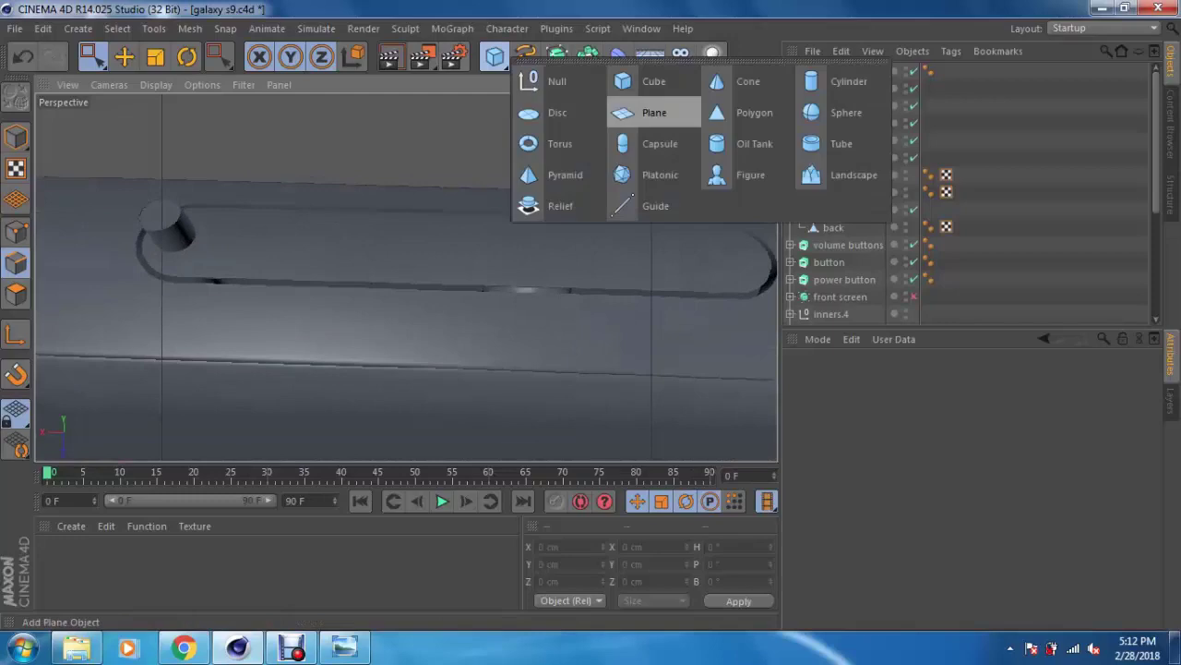
Step: Select the new Polygon plane and raise it up to the phone's edge slot
left_click_drag(369, 231, 383, 214, "alt")
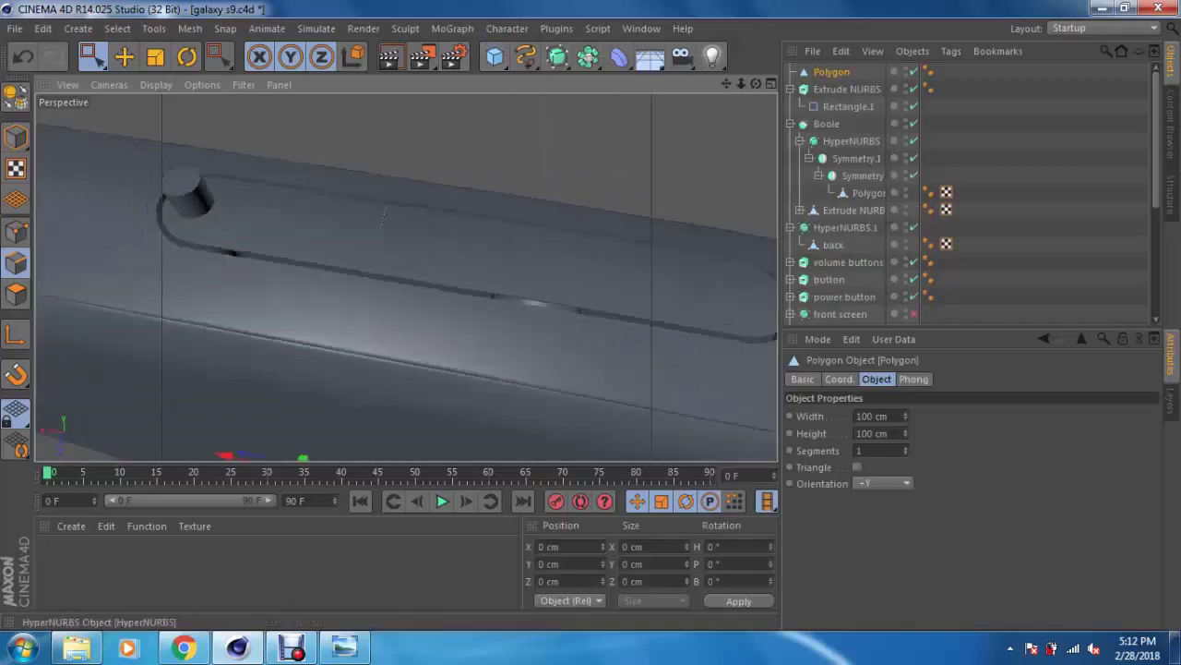
left_click(846, 89)
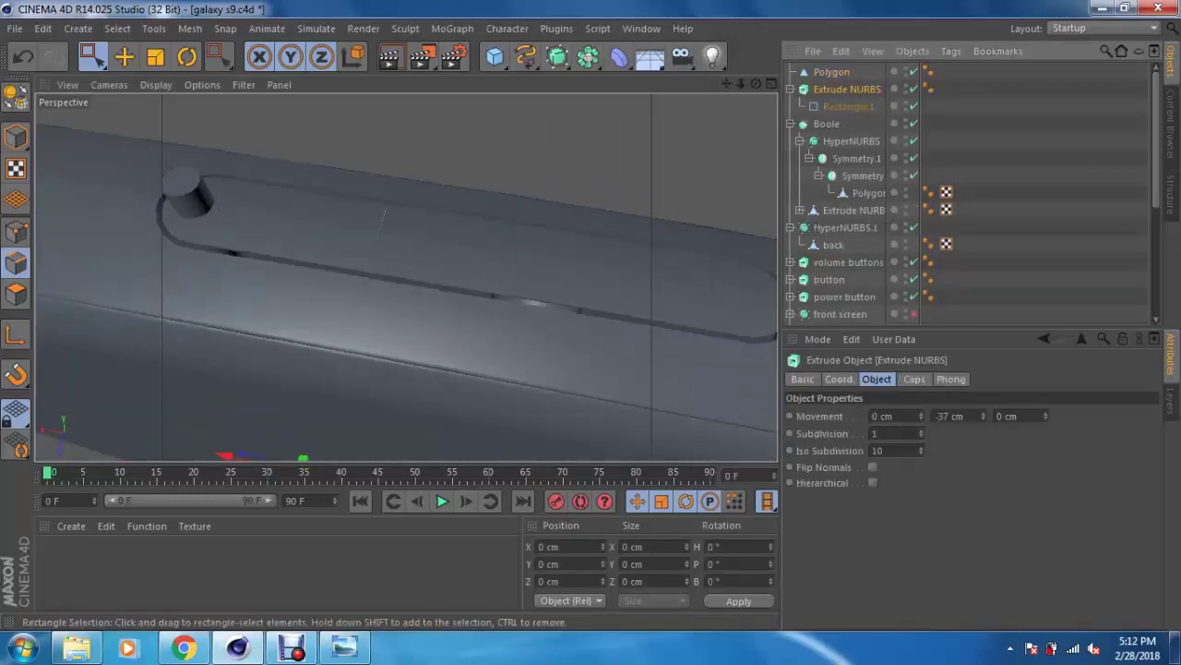
left_click(849, 106)
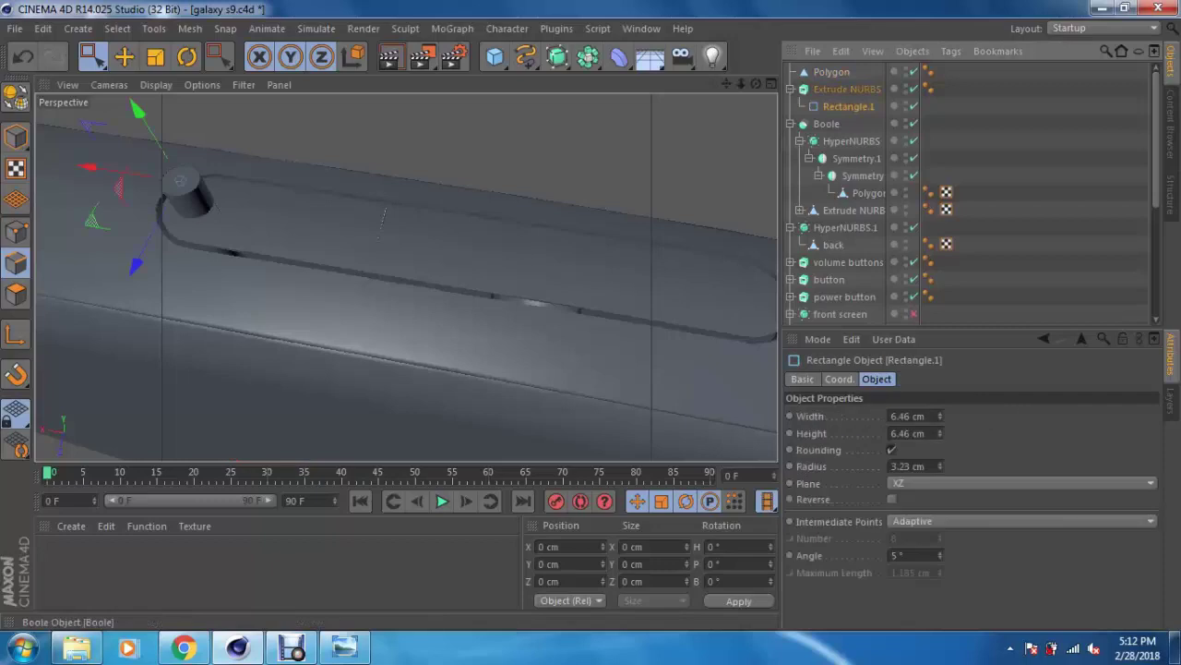
left_click(827, 123)
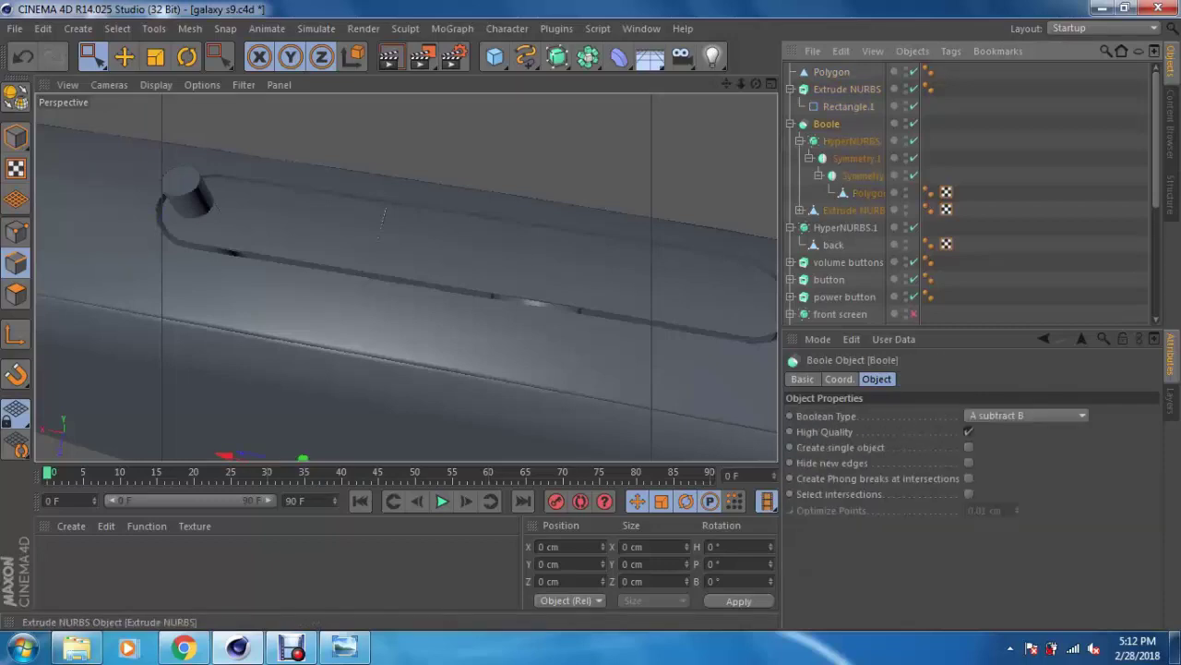
left_click(832, 71)
left_click(16, 136)
left_click(124, 56)
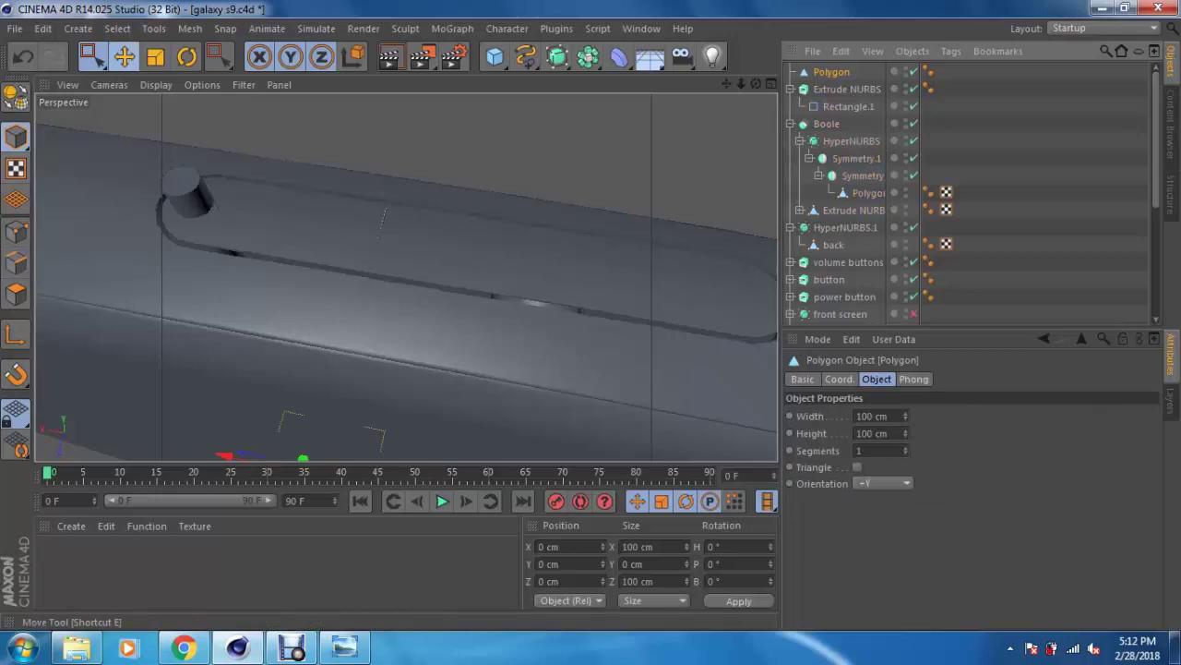
left_click_drag(383, 217, 303, 443, "alt")
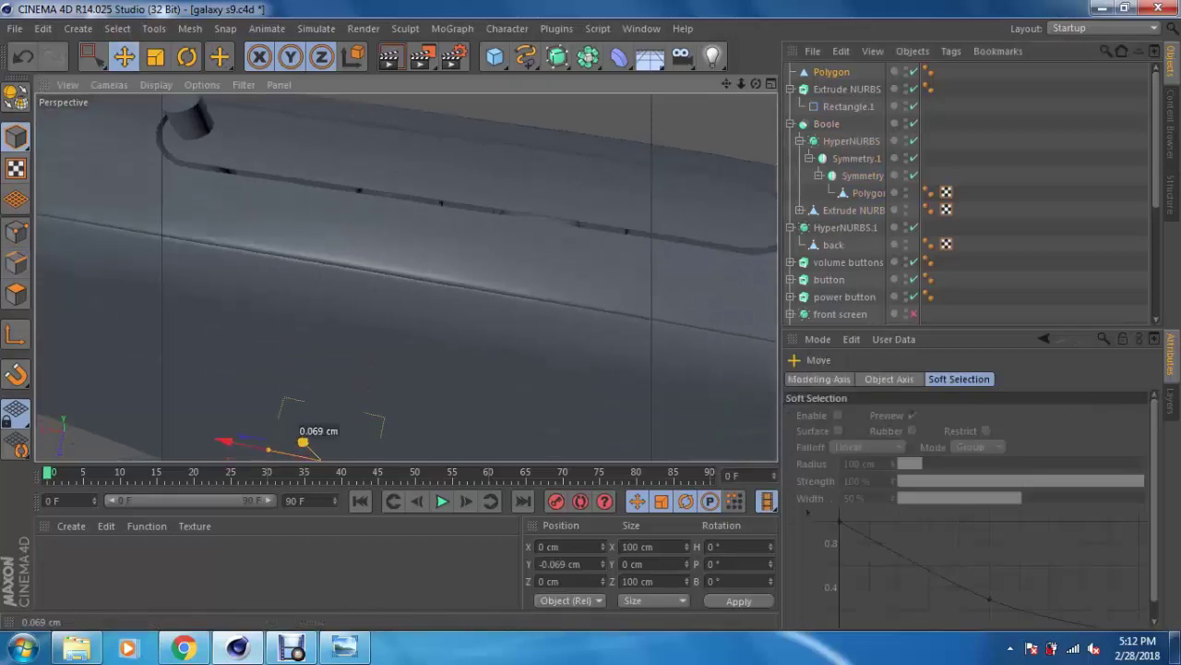
mouse_move(302, 442)
left_mouse_down()
mouse_move(37, 166)
mouse_move(111, 277)
mouse_move(549, 304)
mouse_move(570, 270)
left_mouse_up()
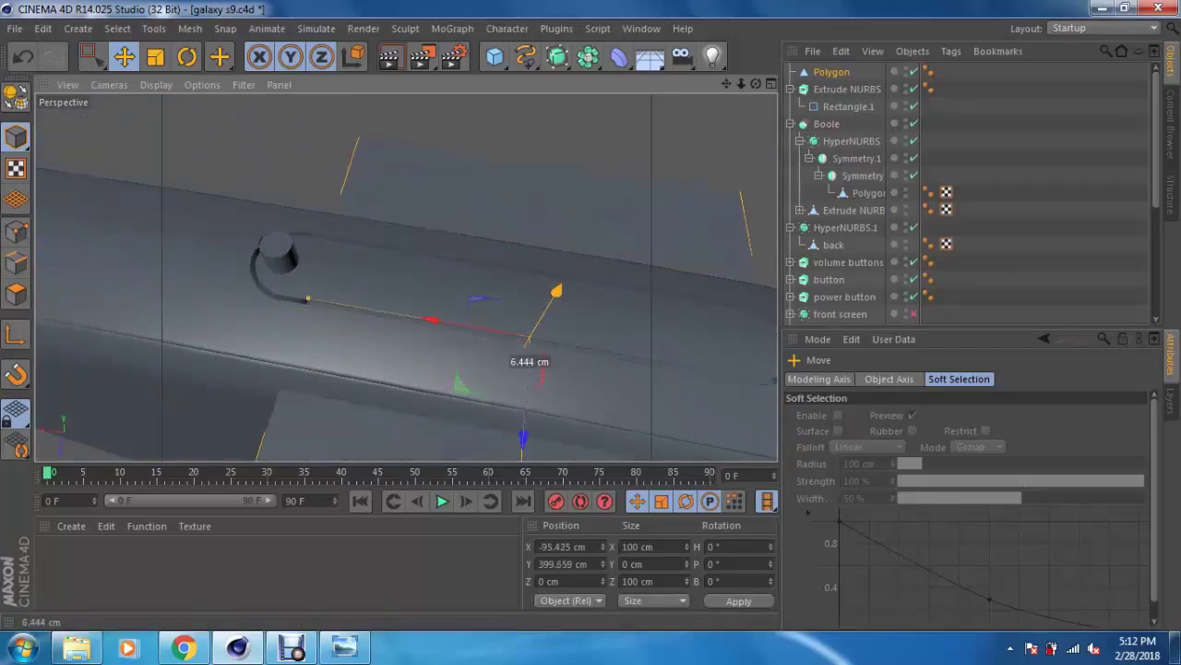
middle_click_drag(571, 270, 413, 228, "alt")
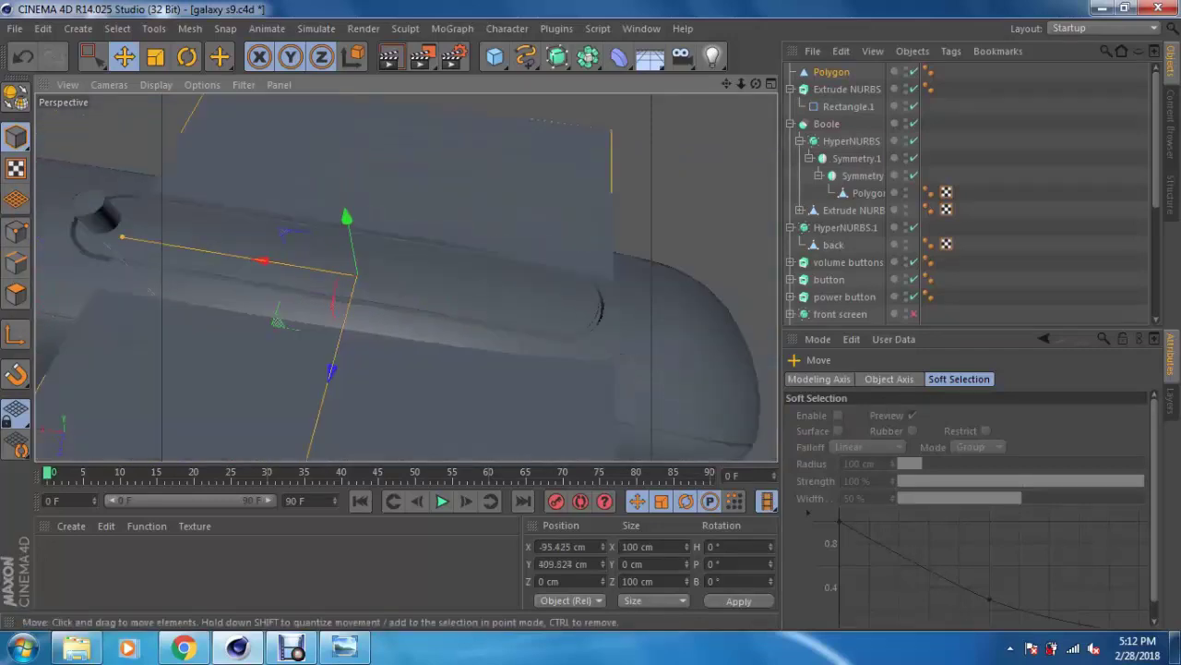
Step: Scale the plane to fit the slot, slide it along X, and create material Mat
key("t")
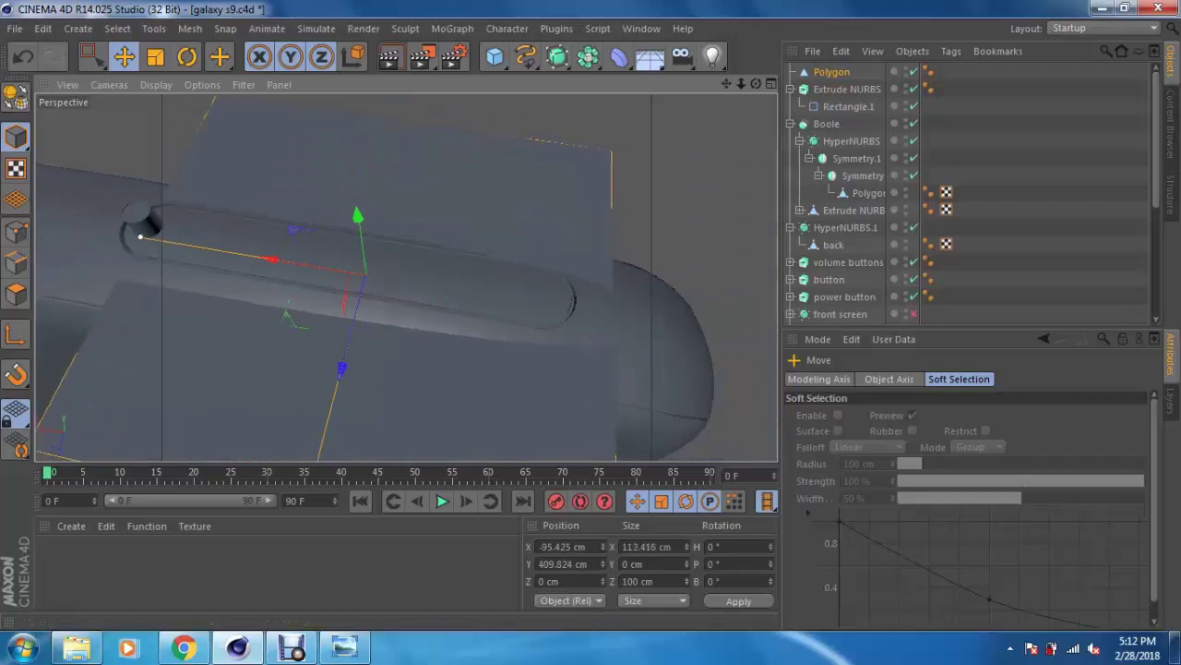
left_click_drag(272, 260, 231, 252)
left_click_drag(434, 257, 362, 256)
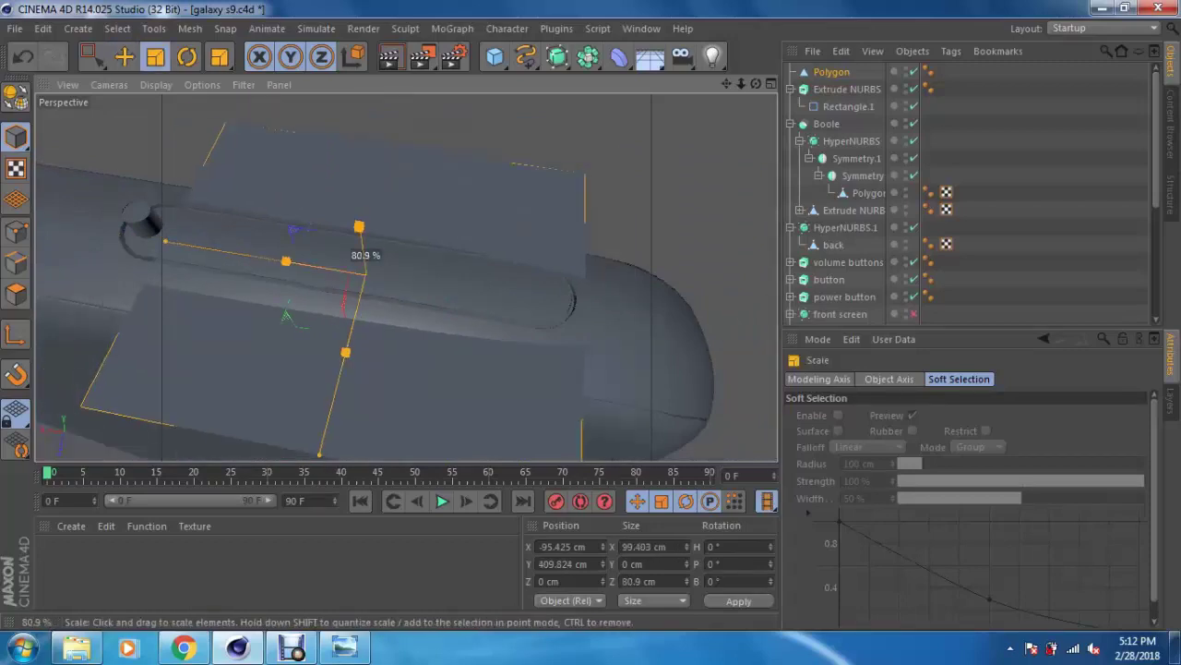
key("e")
left_click_drag(327, 424, 360, 298)
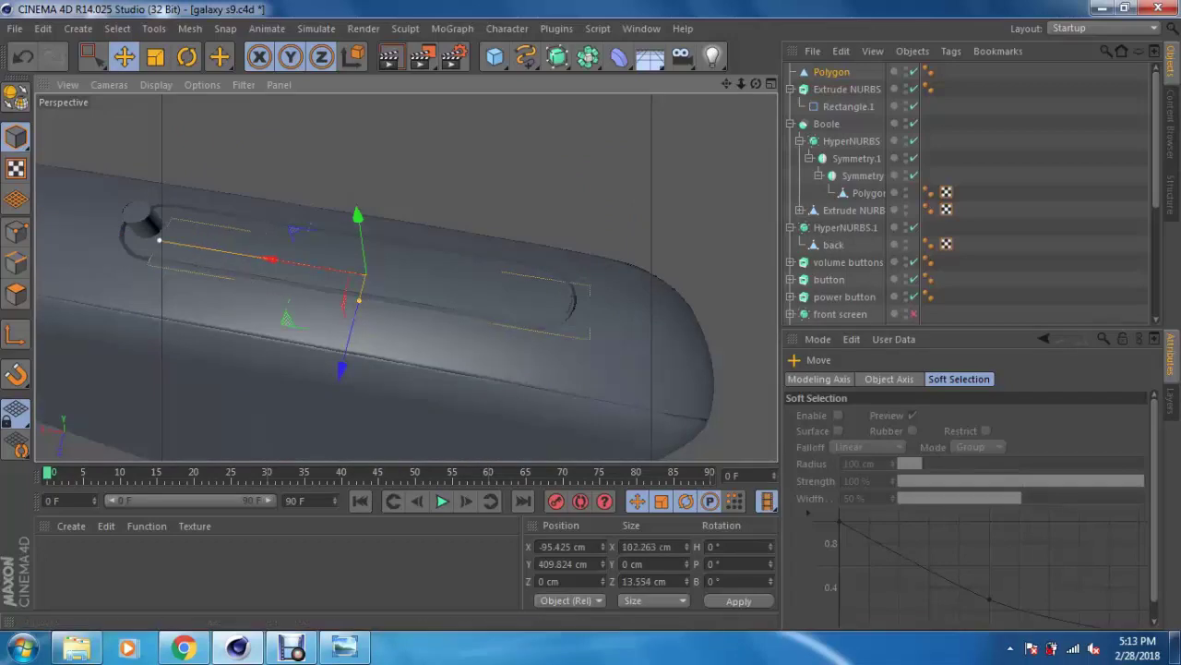
mouse_move(272, 261)
left_mouse_down()
mouse_move(251, 257)
mouse_move(335, 197)
mouse_move(338, 216)
mouse_move(97, 250)
left_mouse_up()
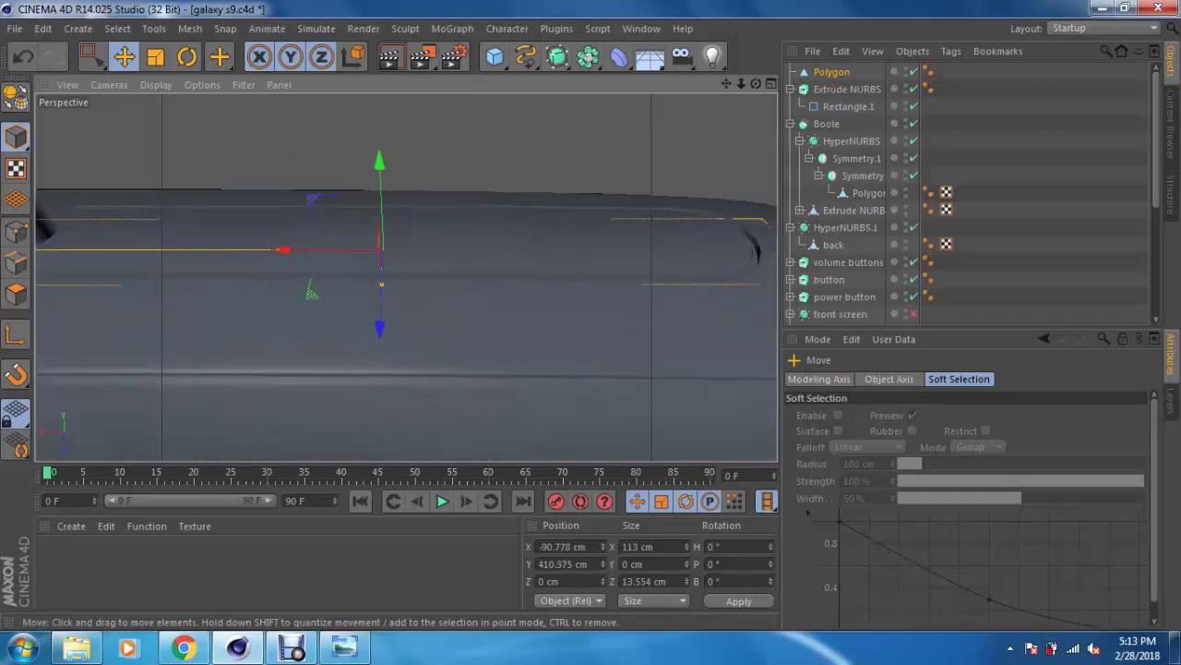
key("ctrl+n")
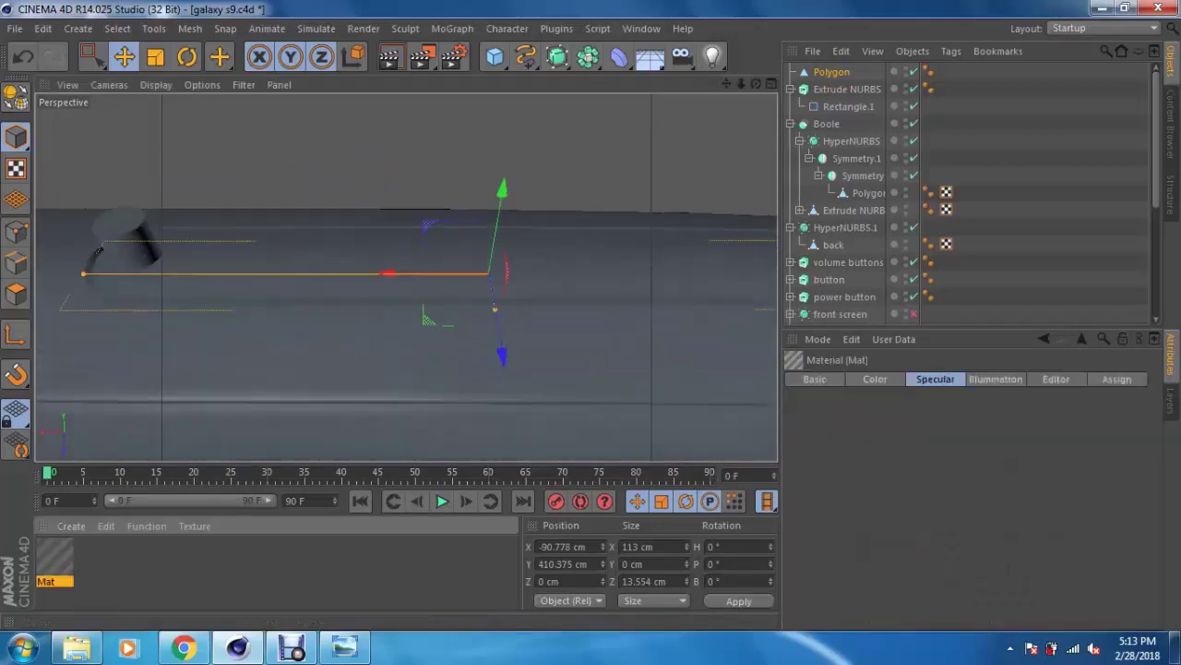
Step: Make Mat black by disabling Color and Specular, and apply it to the Polygon
left_click(814, 379)
left_click(864, 510)
left_click(865, 588)
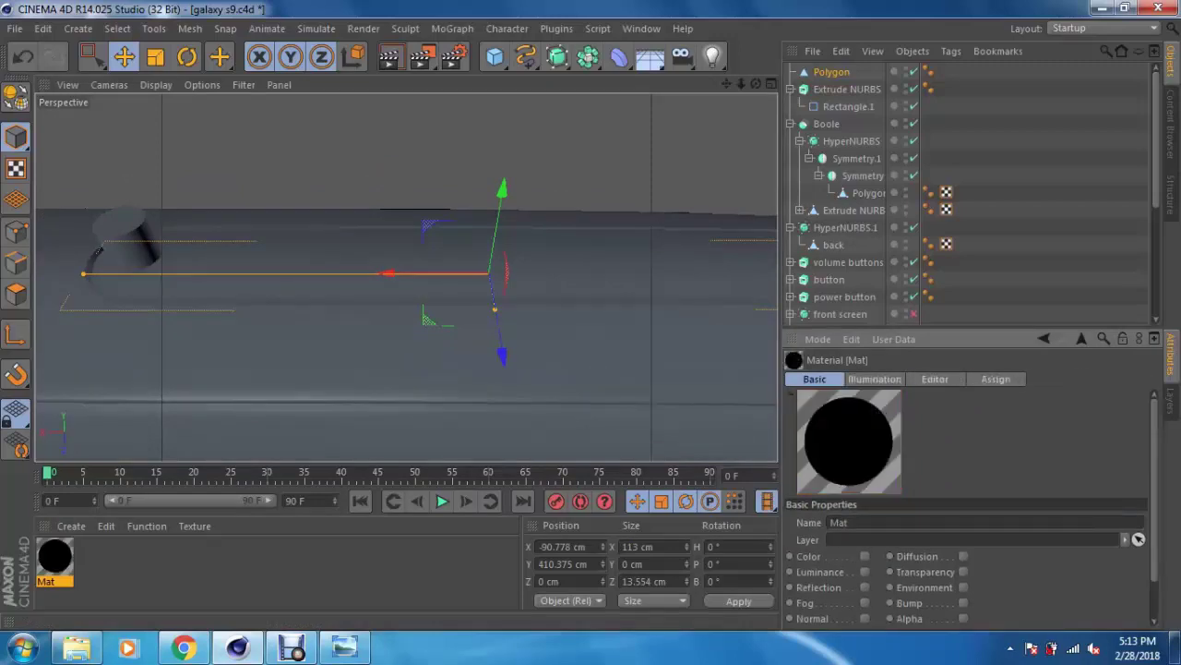
left_click_drag(54, 555, 832, 71)
mouse_move(369, 277)
left_mouse_down("alt")
mouse_move(397, 305)
mouse_move(443, 296)
left_mouse_up("alt")
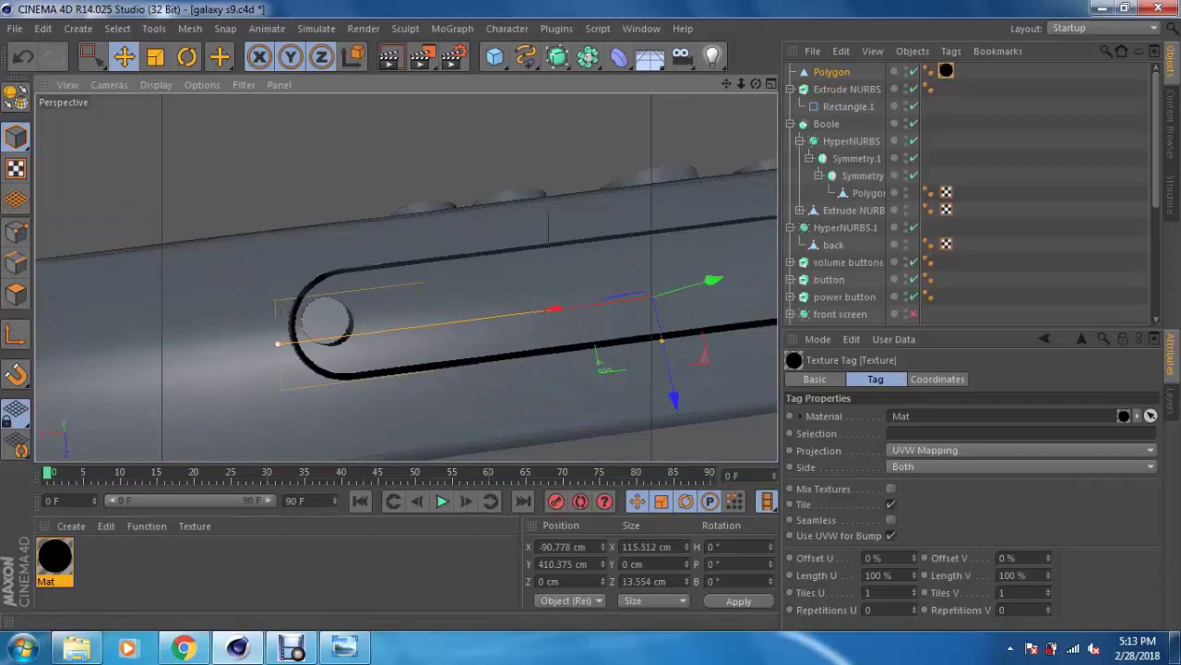
Step: Widen the Polygon across the slot to 23.609 cm and move Extrude NURBS under Boole
left_click_drag(406, 277, 369, 314, "alt")
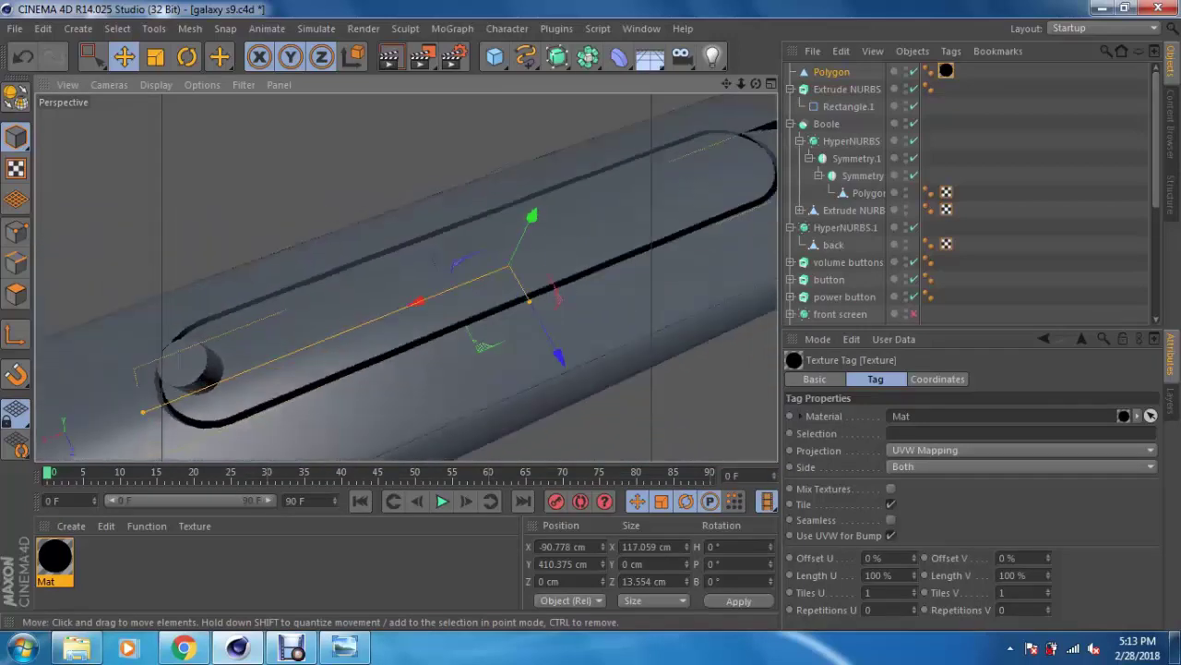
mouse_move(529, 302)
left_mouse_down()
mouse_move(537, 316)
mouse_move(494, 196)
mouse_move(479, 297)
mouse_move(533, 251)
left_mouse_up()
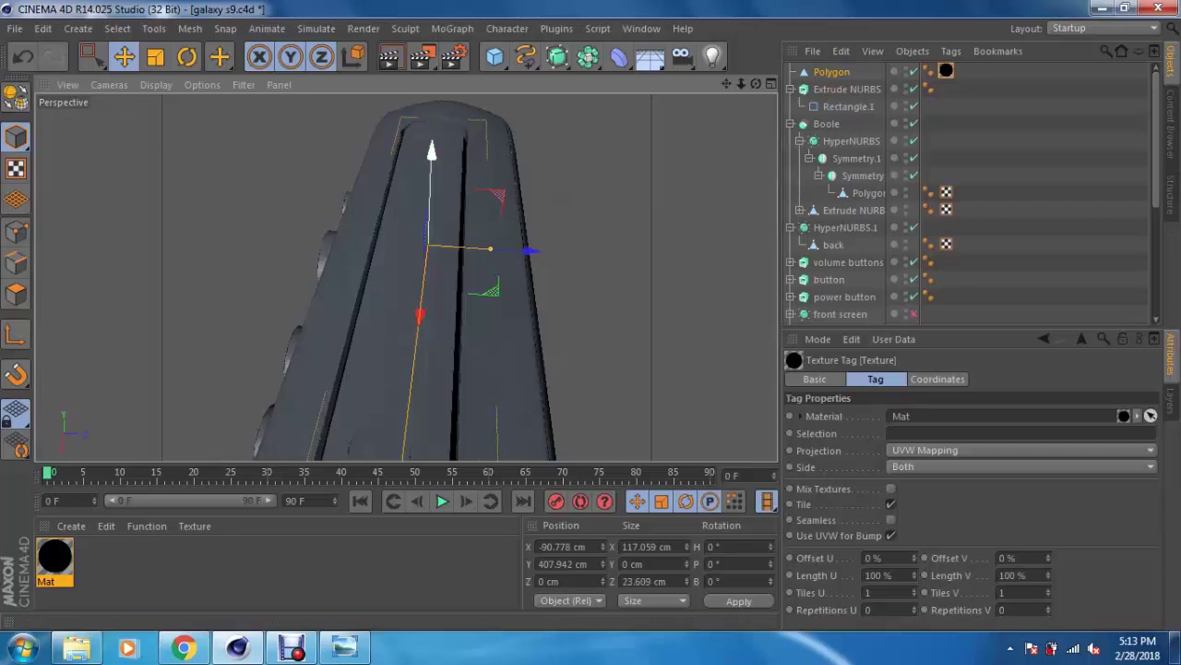
left_click_drag(431, 150, 425, 305)
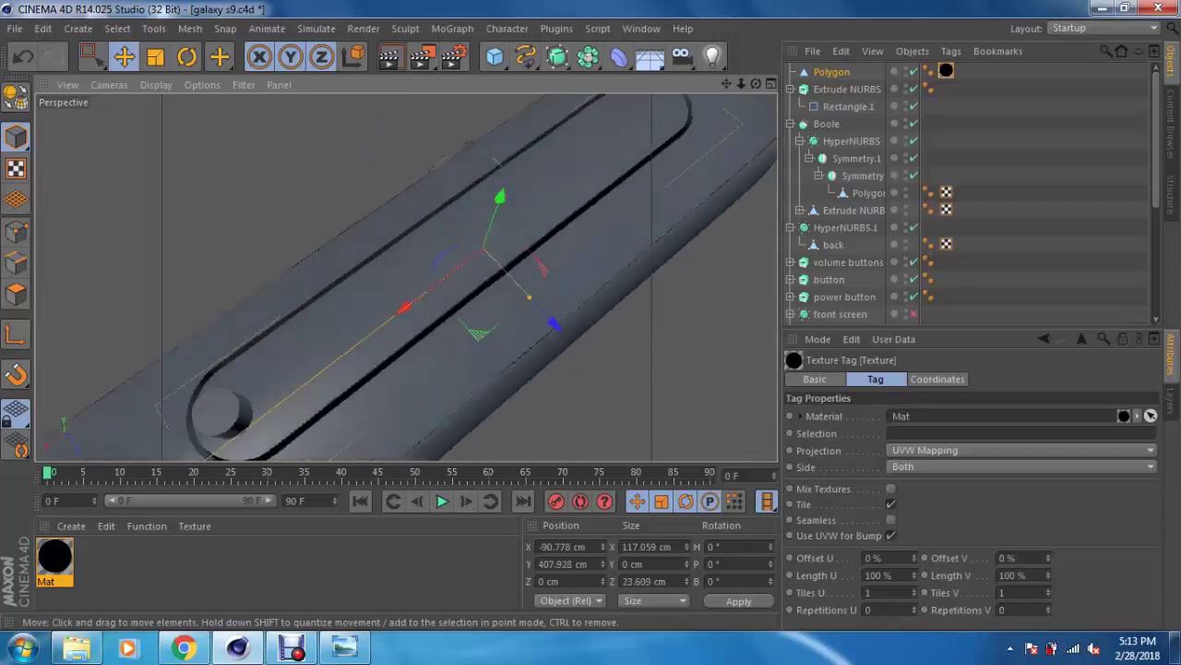
scroll(407, 277, "down", 5)
scroll(406, 277, "up", 5)
left_click_drag(406, 277, 480, 251, "alt")
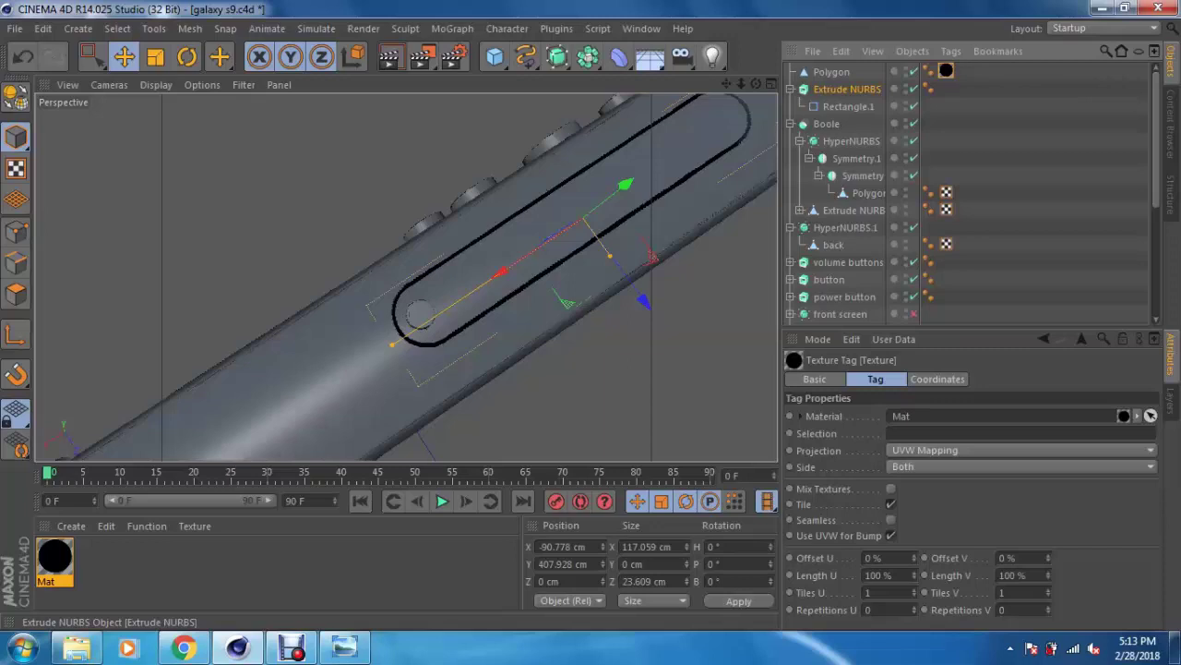
left_click_drag(847, 88, 849, 201)
Step: Group both Extrude NURBS under a Null with Alt+G and apply Mat to the Null
left_click(854, 209, "ctrl")
key("alt+g")
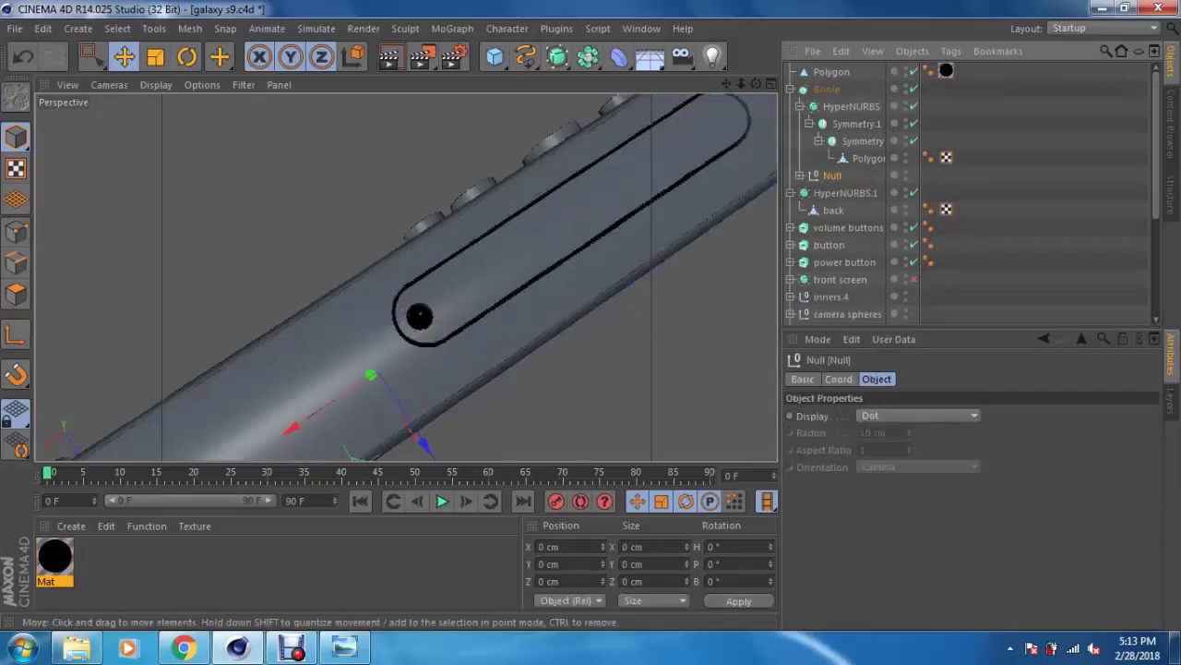
left_click(408, 351)
left_click_drag(369, 351, 409, 351, "alt")
left_click(799, 175)
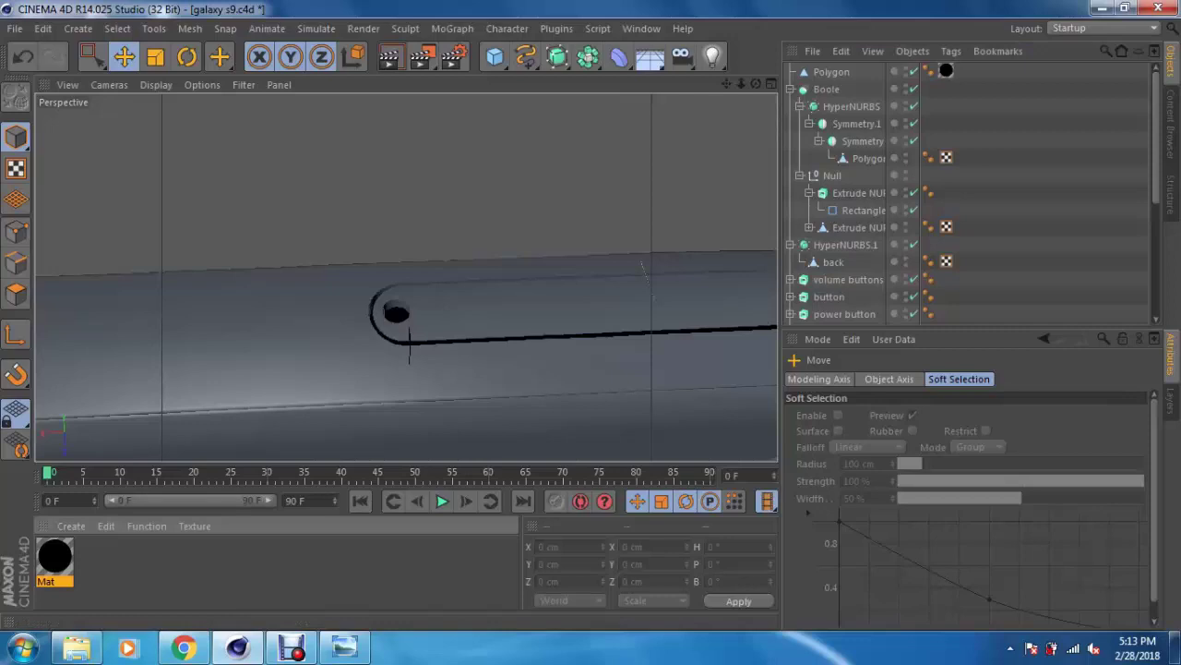
left_click_drag(409, 350, 330, 335)
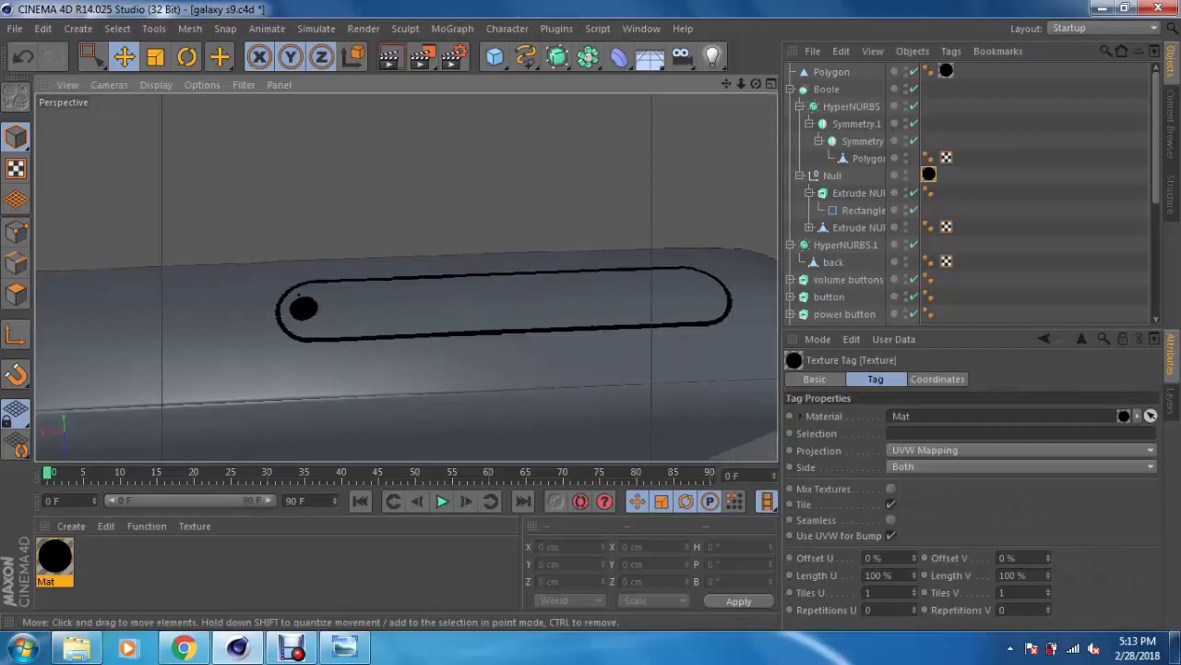
Step: Render a preview of the whole phone and switch to the four-viewport layout
left_click_drag(406, 276, 387, 295, "alt")
scroll(406, 277, "down", 5)
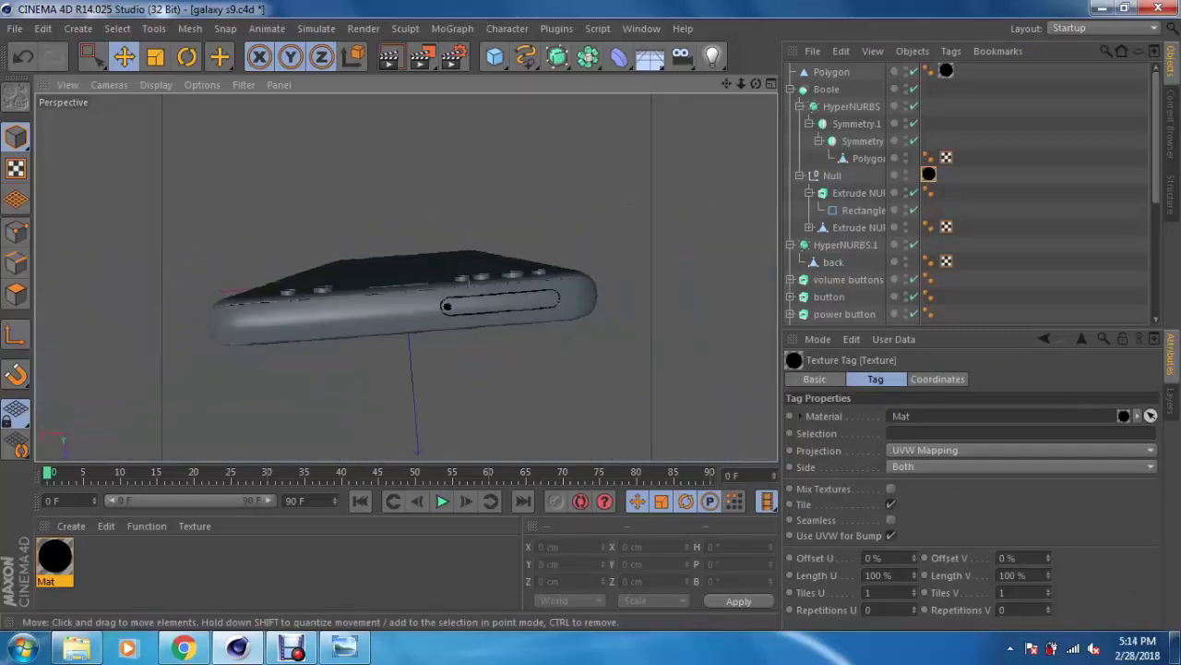
left_click_drag(406, 277, 369, 304, "alt")
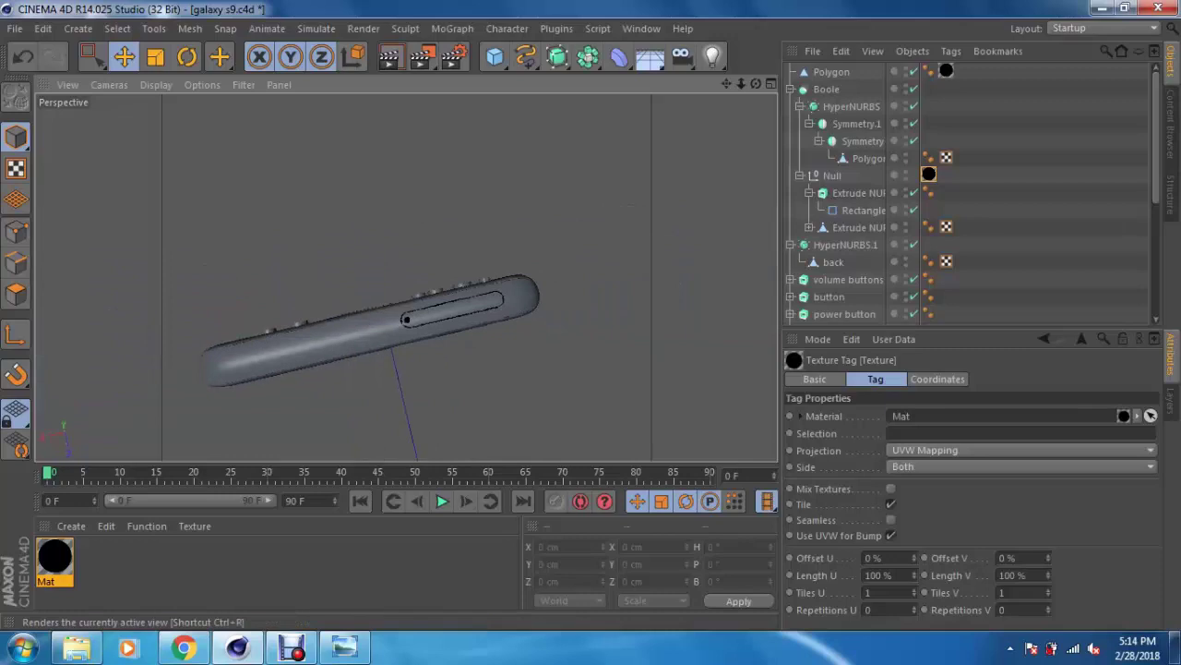
left_click(389, 57)
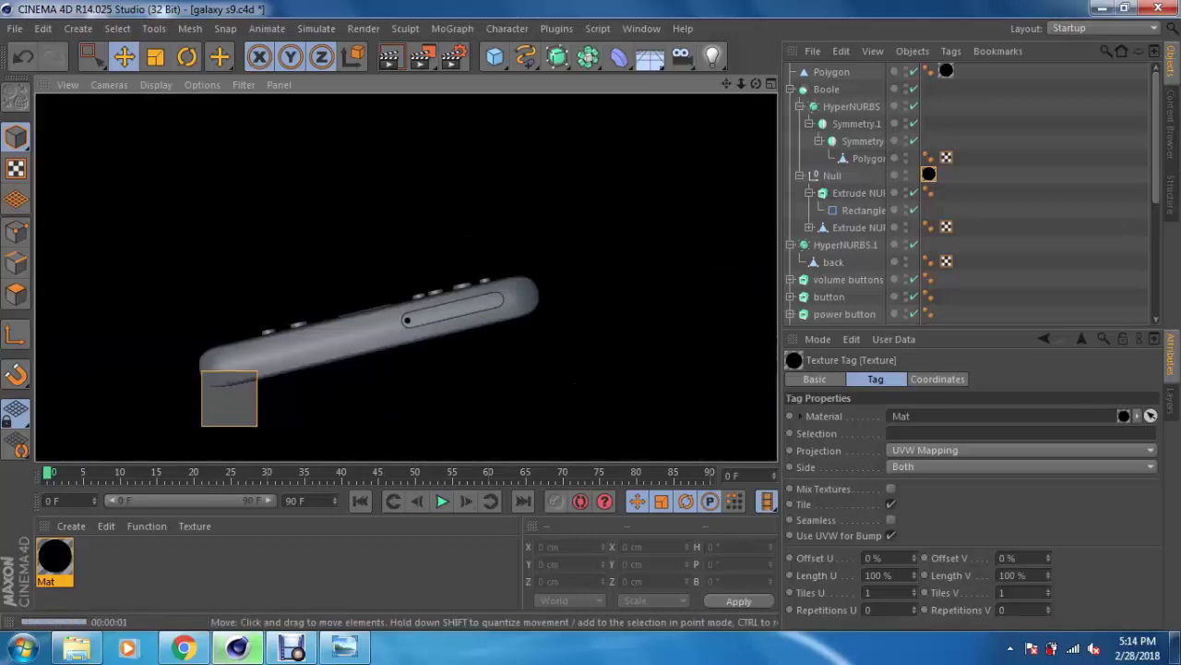
key("F5")
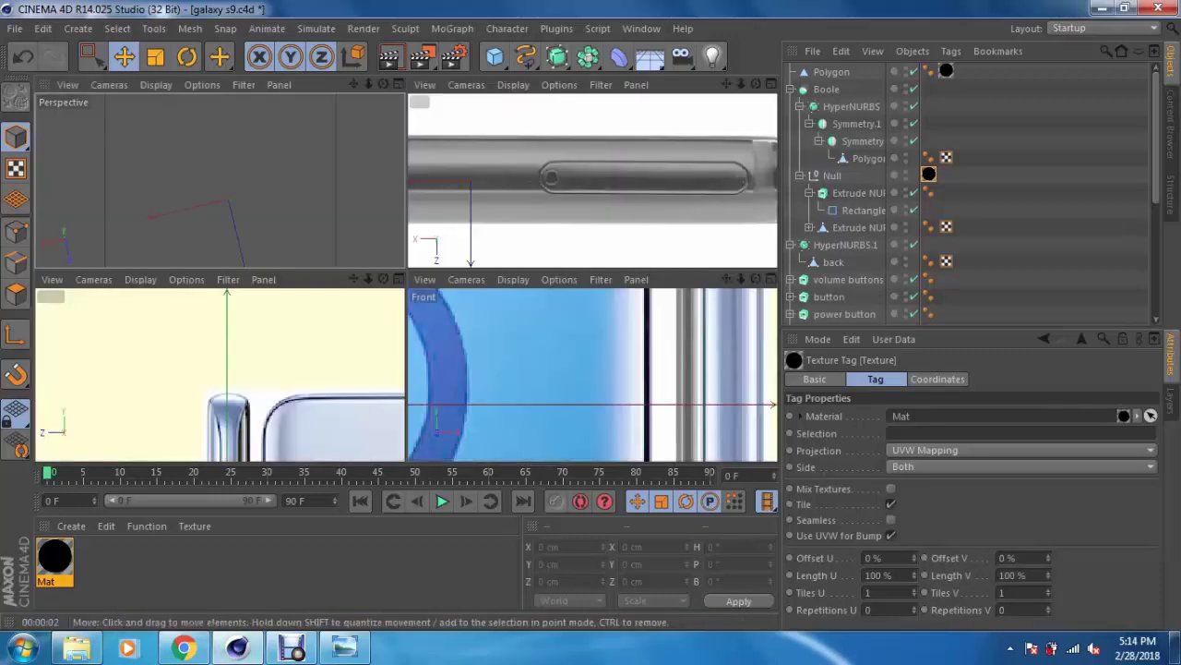
Step: Switch the enlarged viewport to the Bottom camera and add a Cylinder
key("F2")
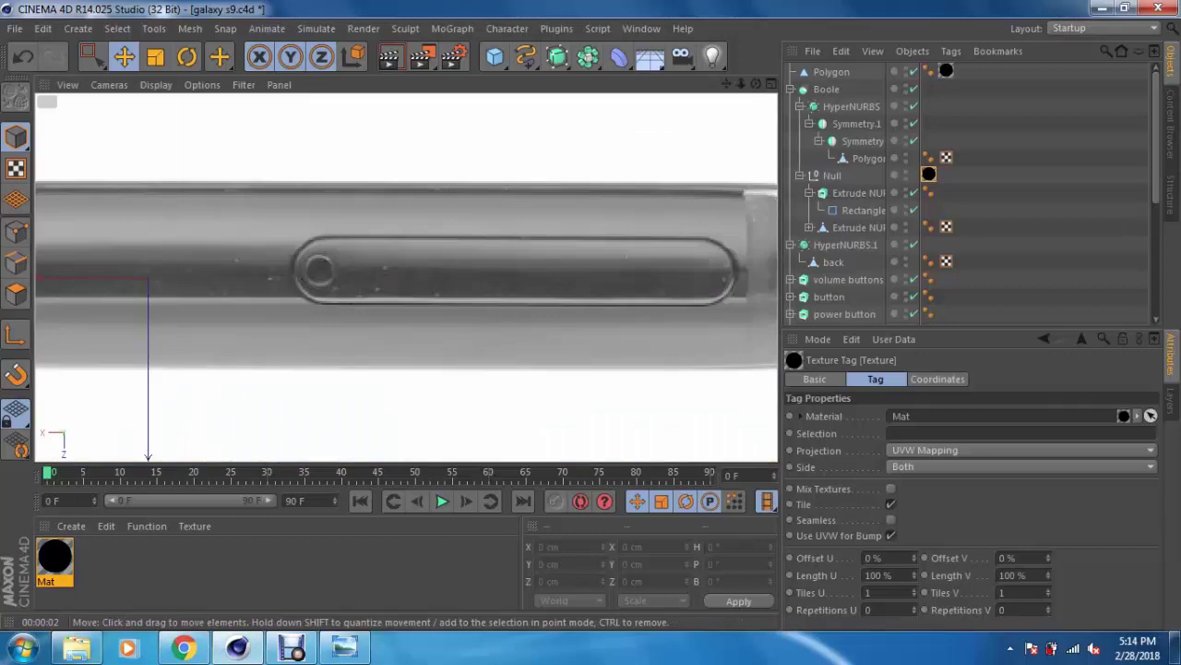
middle_click_drag(410, 276, 406, 276)
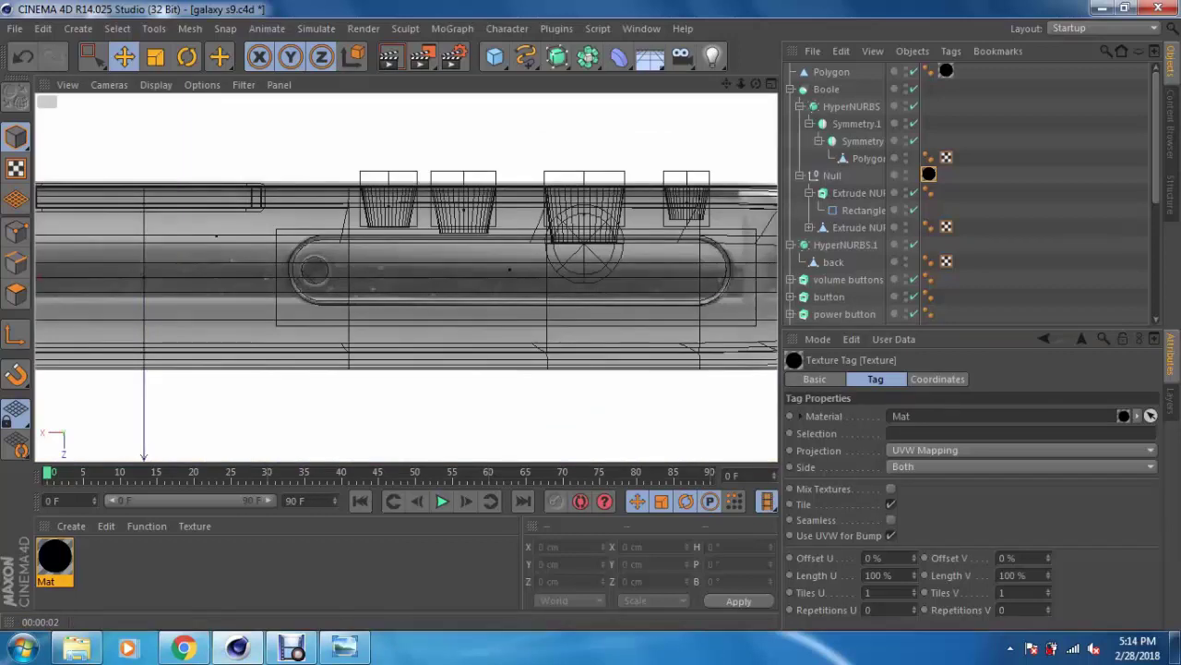
left_click(109, 84)
left_click(125, 308)
scroll(401, 273, "up", 2)
scroll(402, 274, "up", 2)
scroll(401, 273, "up", 1)
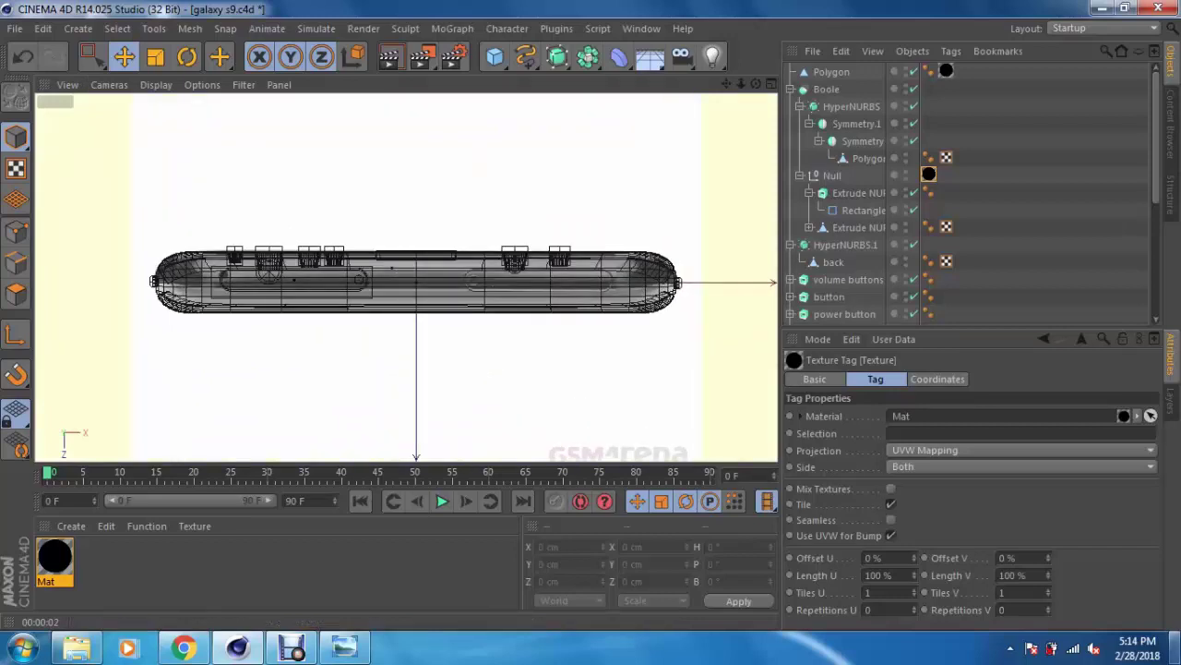
scroll(297, 282, "up", 1)
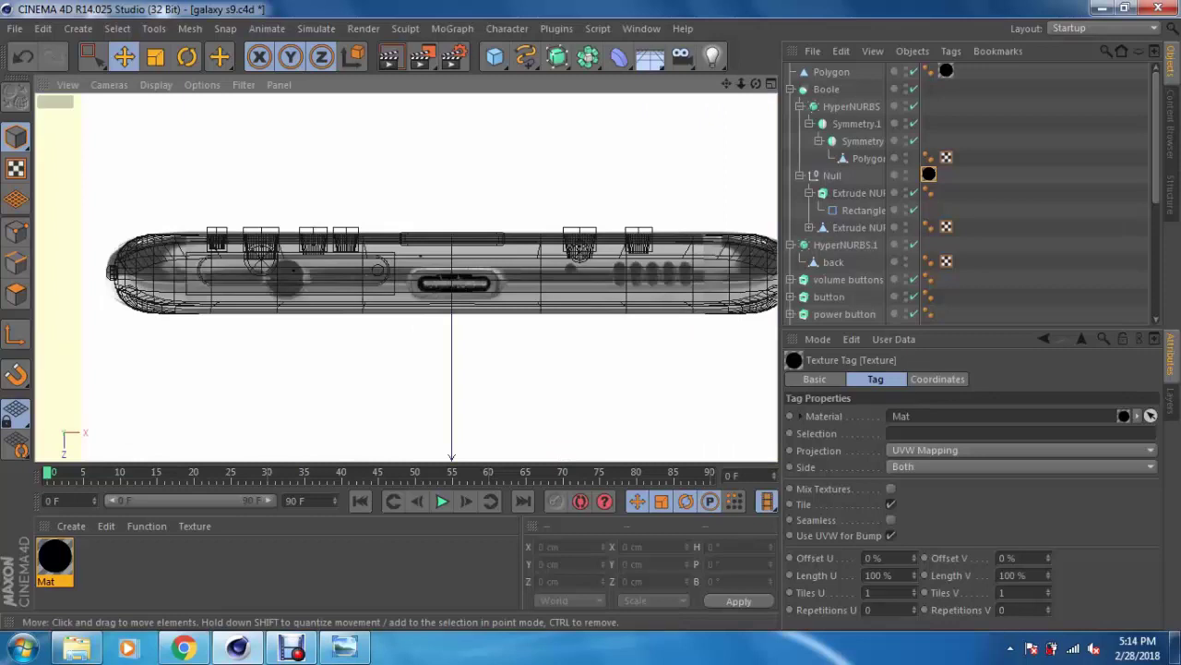
left_click(495, 56)
left_click(848, 81)
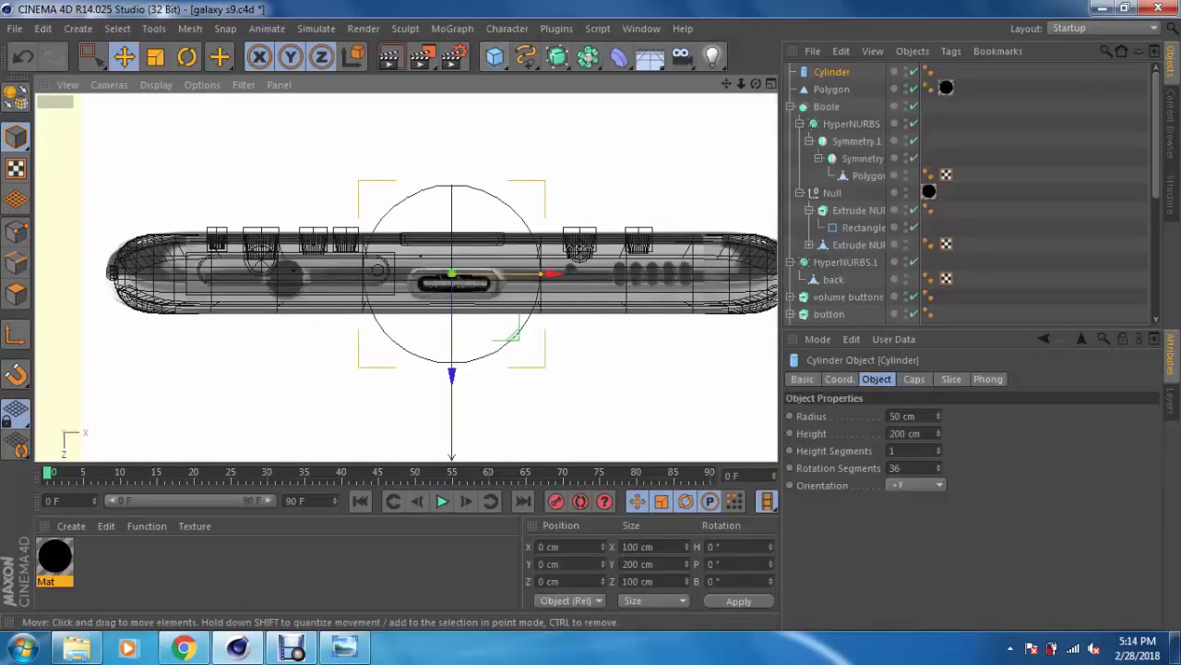
Step: Center the cylinder over the round hole and shrink its radius to 10.888 cm
middle_click_drag(462, 295, 530, 295, "alt")
left_click_drag(620, 293, 454, 293)
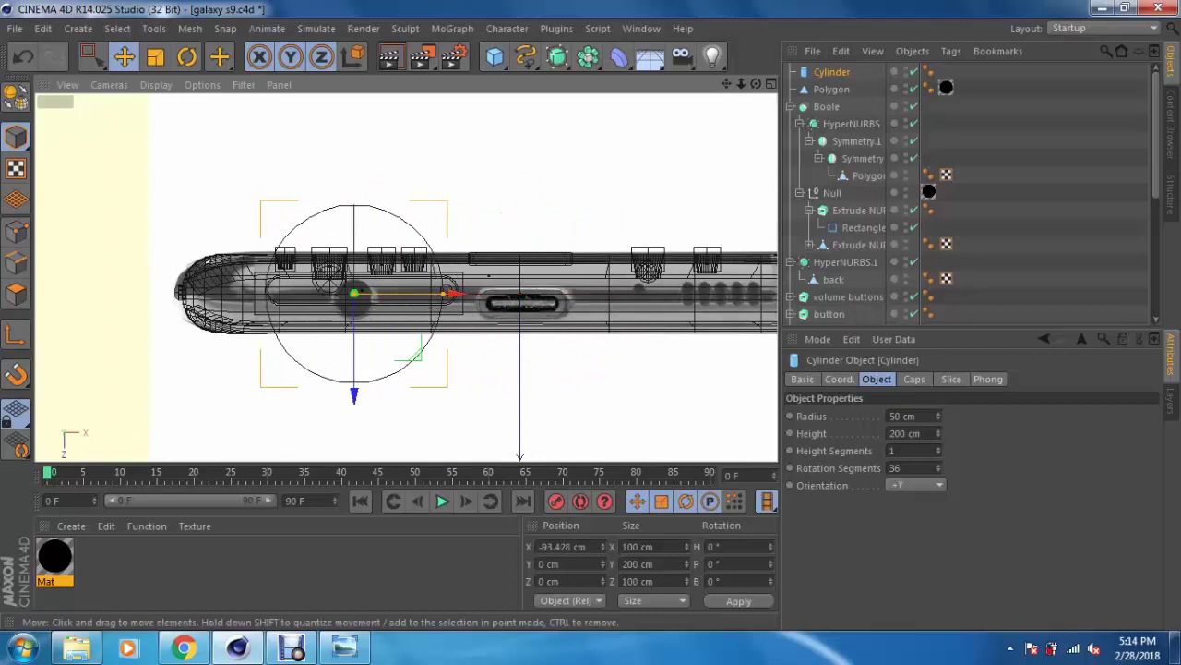
scroll(314, 325, "up", 2)
left_click_drag(367, 382, 367, 388)
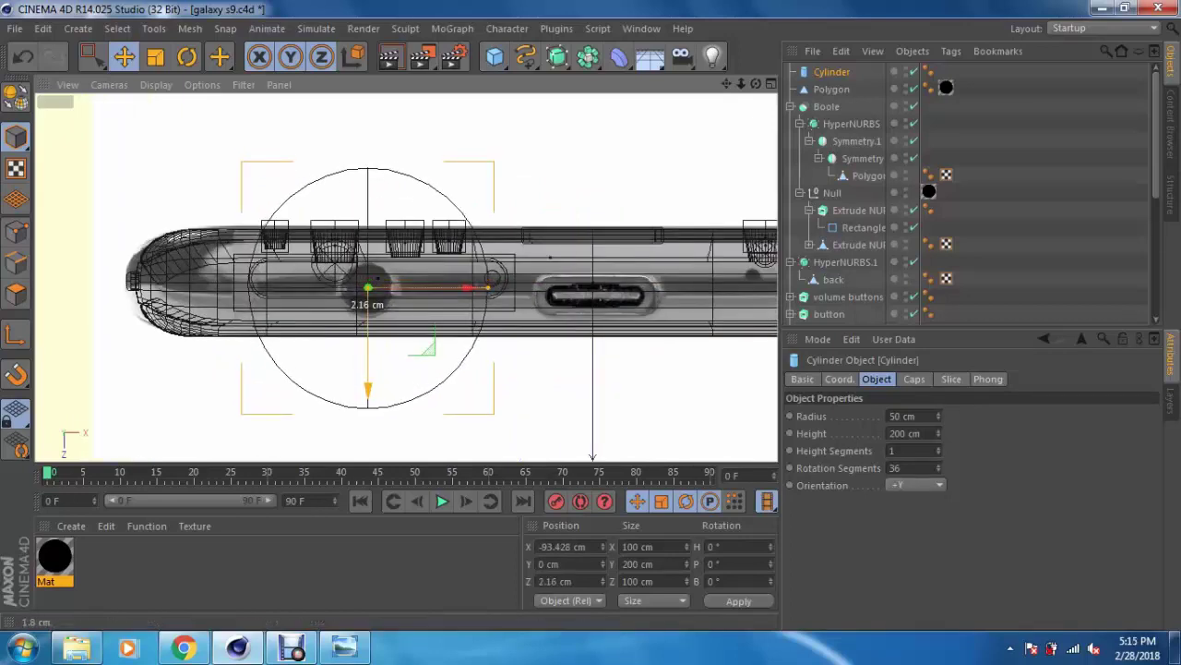
left_click_drag(488, 288, 432, 288)
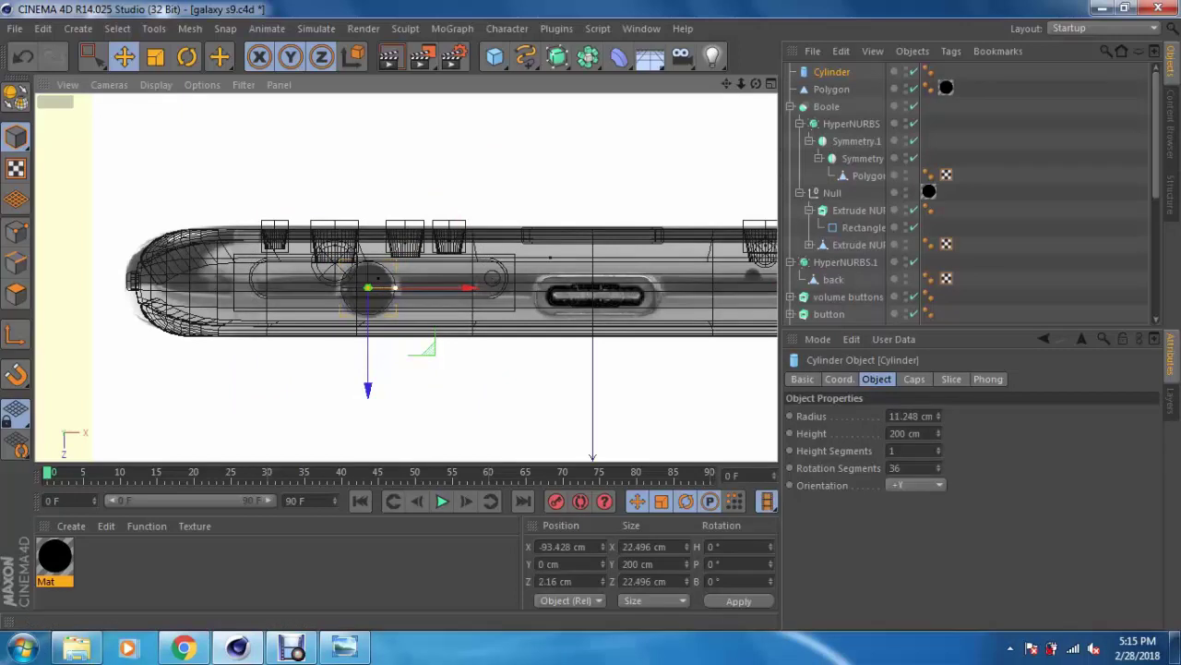
scroll(415, 267, "up", 3)
left_click_drag(367, 316, 365, 315)
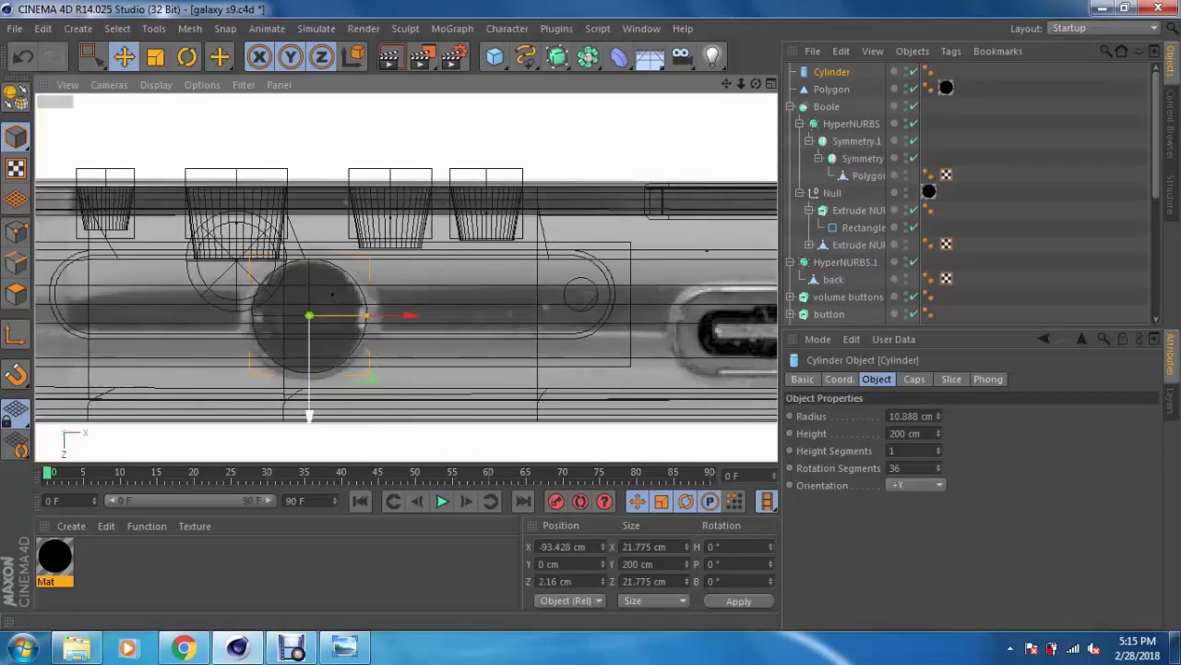
Step: Position the cylinder vertically, set its height to 73.365 cm, and put it in the Null
key("F1")
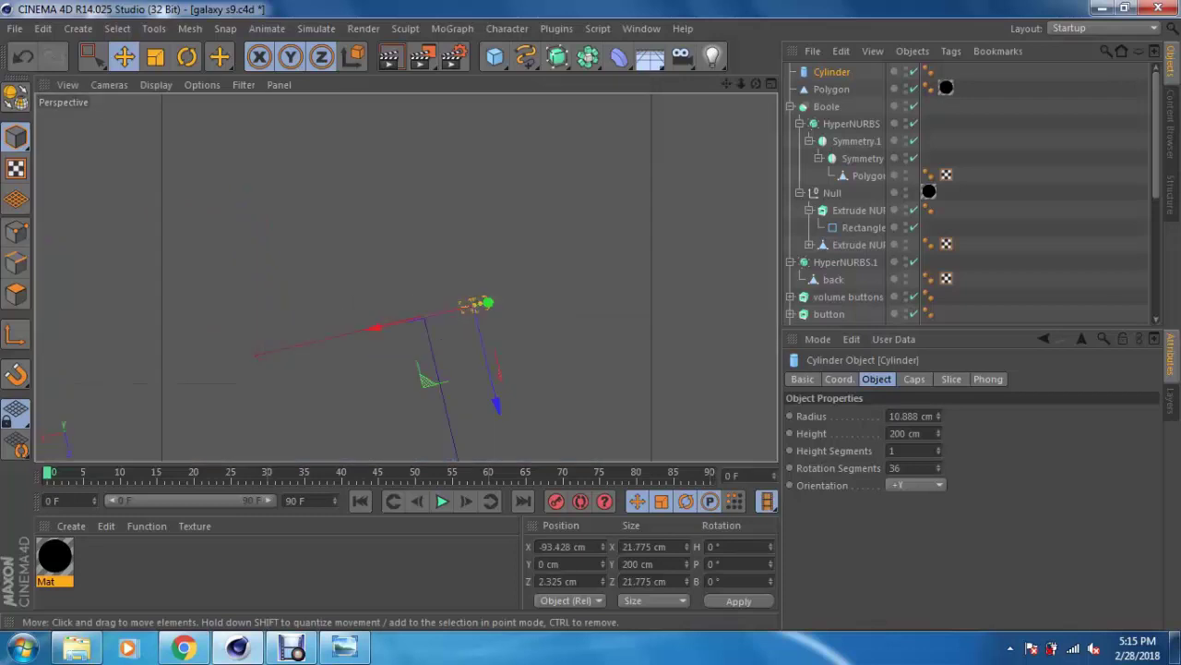
mouse_move(415, 305)
left_mouse_down("alt")
mouse_move(480, 280)
mouse_move(434, 304)
left_mouse_up("alt")
mouse_move(406, 195)
left_mouse_down()
mouse_move(417, 397)
mouse_move(447, 120)
left_mouse_up()
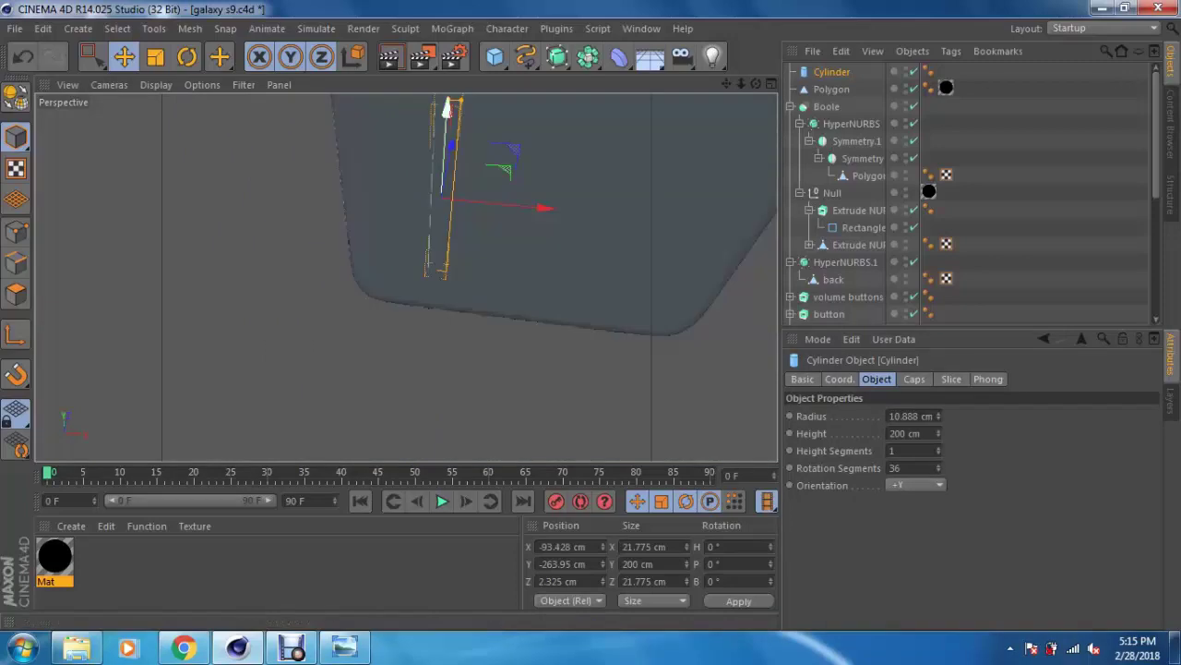
mouse_move(441, 214)
left_mouse_down()
mouse_move(462, 237)
mouse_move(434, 304)
mouse_move(388, 258)
left_mouse_up()
left_click_drag(415, 189, 418, 164)
left_click_drag(420, 117, 420, 178)
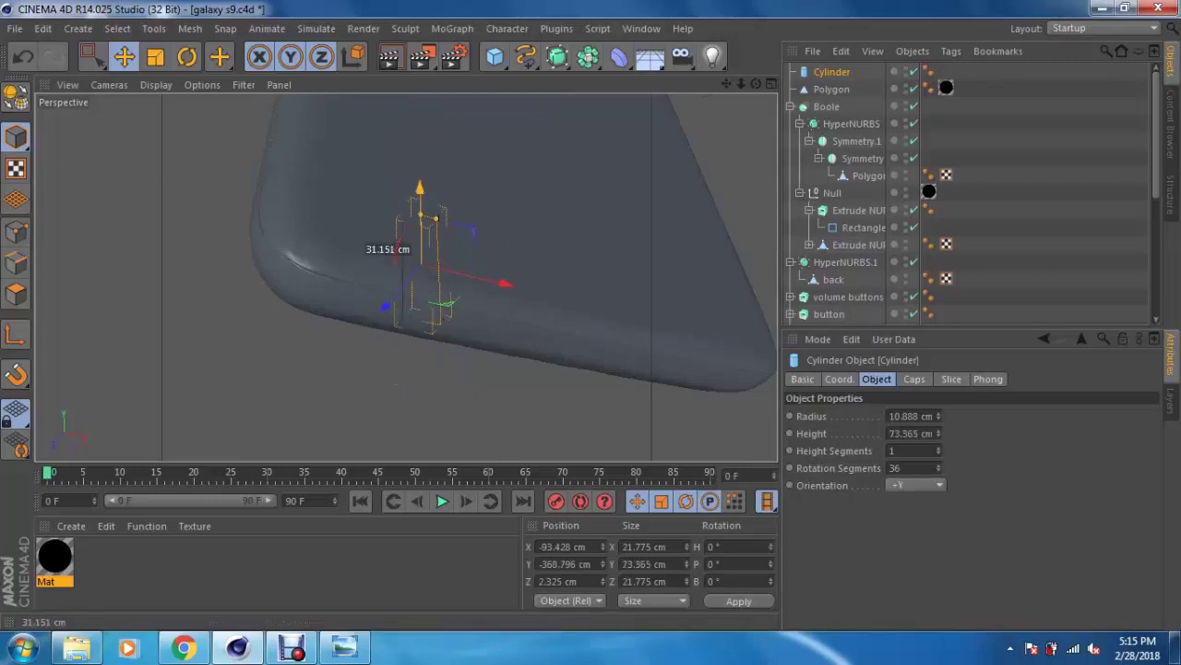
left_click_drag(480, 323, 450, 325, "alt")
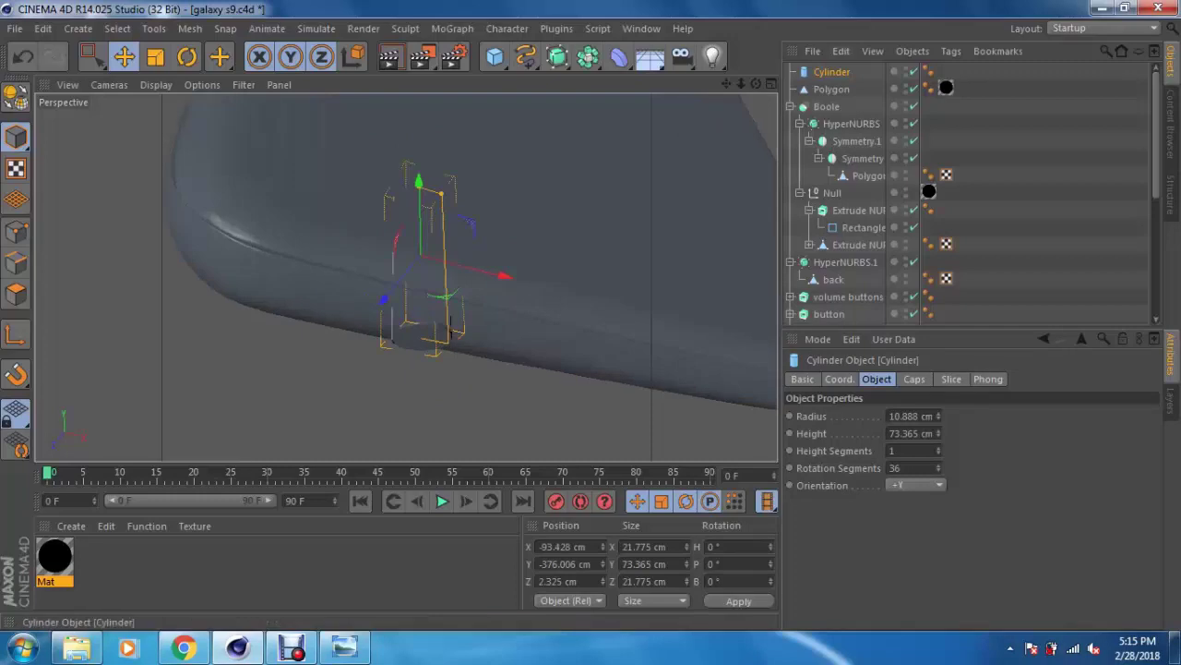
left_click_drag(832, 71, 833, 192)
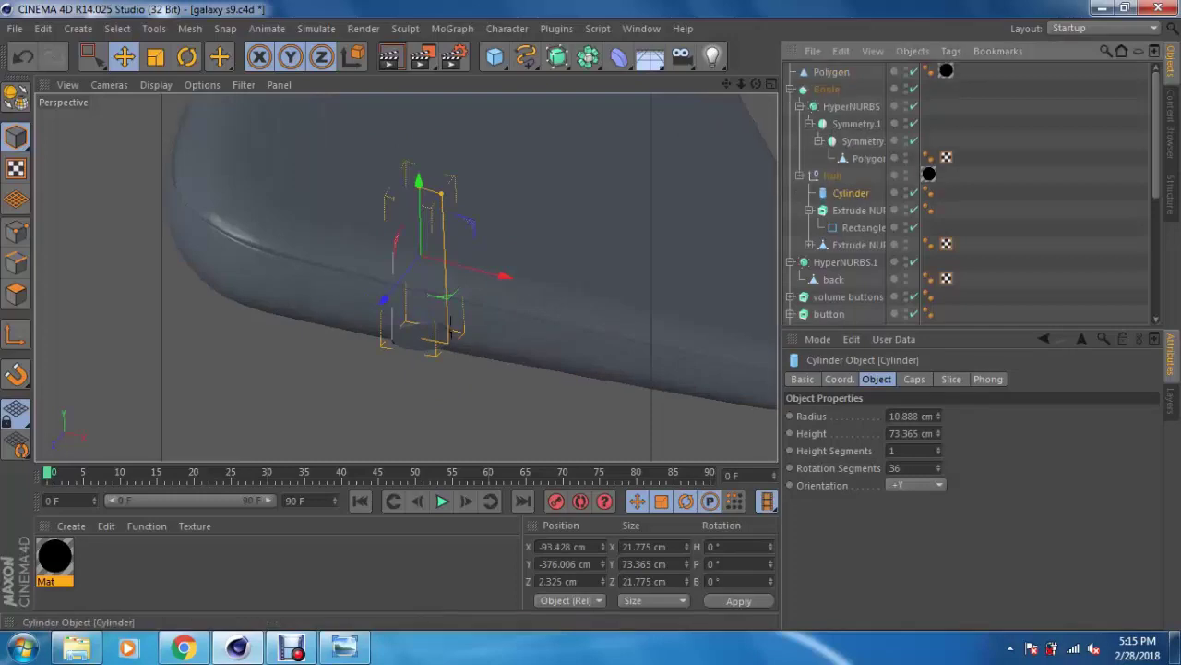
Step: Rename the Polygon object under Symmetry to 'side border'
left_click(869, 158)
double_click(873, 158)
type("side")
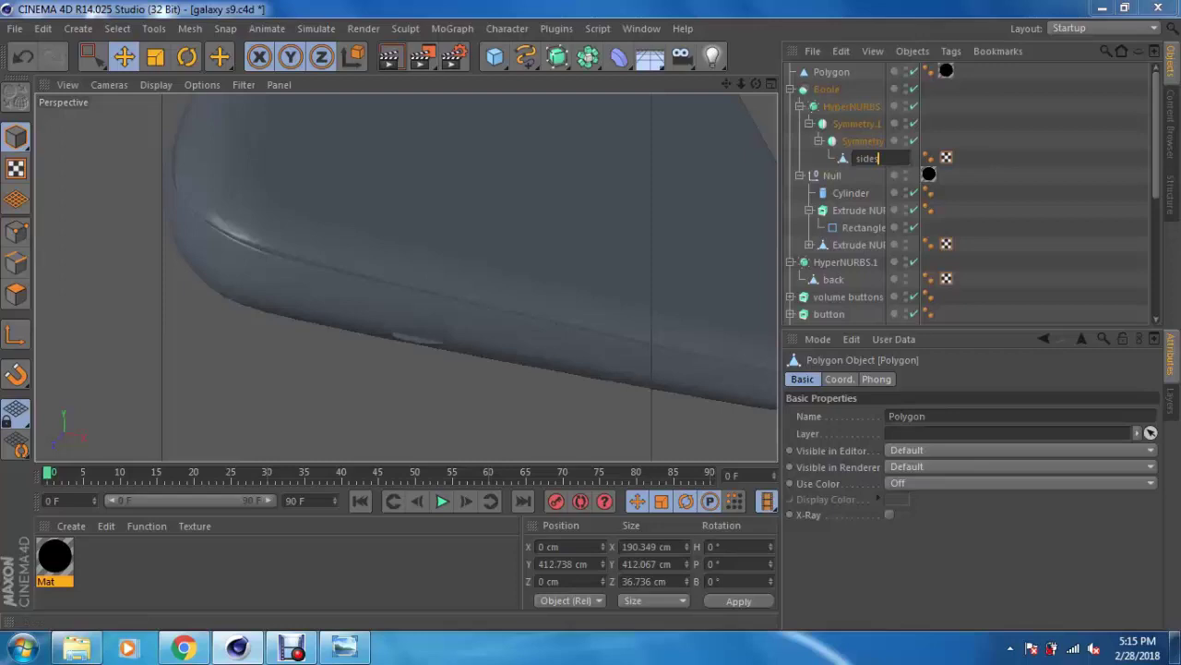
key("Return")
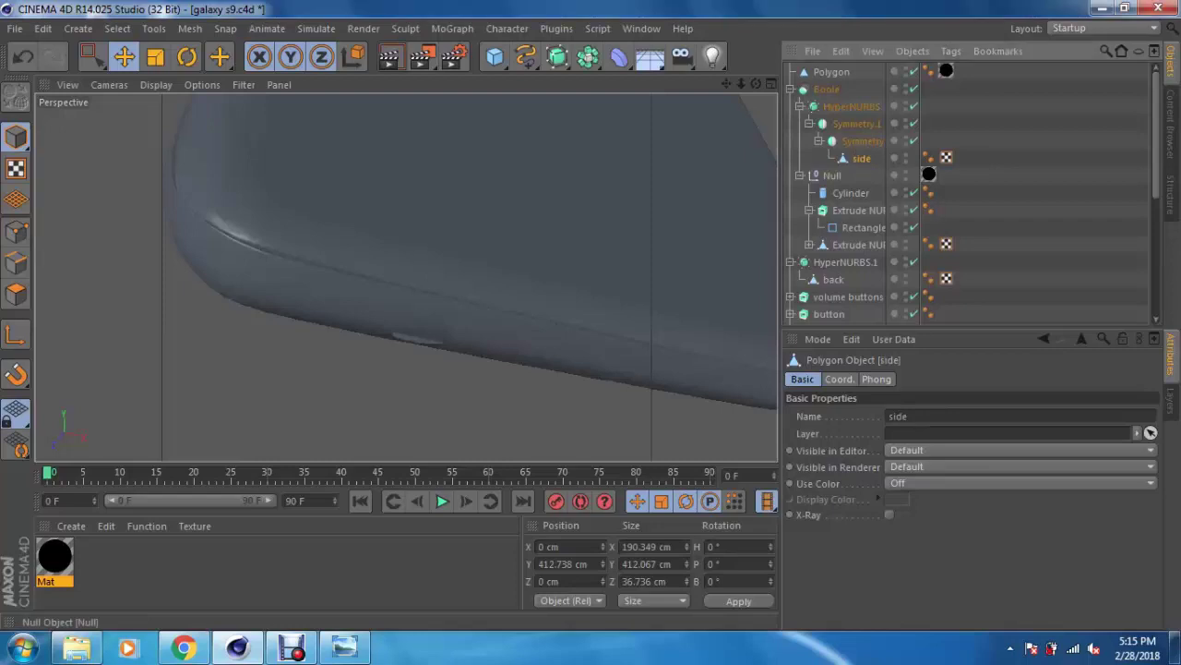
double_click(865, 157)
type("border")
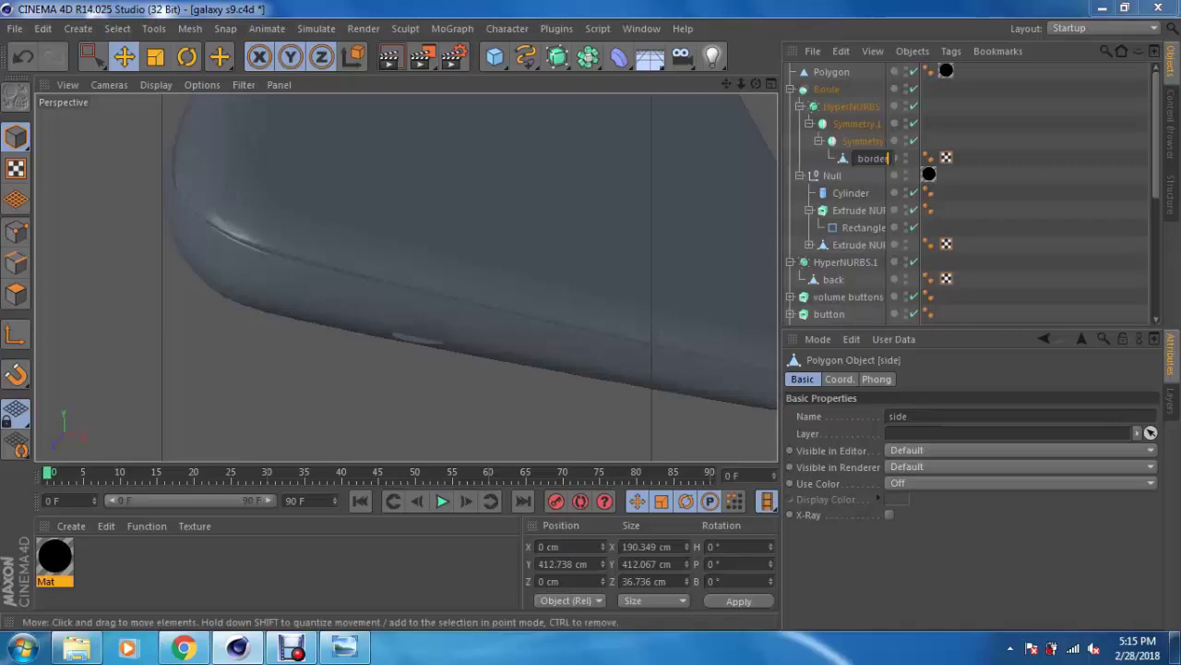
key("Return")
Step: Inspect the black round hole the cylinder cuts in the phone edge
left_click_drag(406, 277, 424, 330, "alt")
left_click(423, 329)
scroll(423, 330, "up", 5)
mouse_move(423, 330)
left_mouse_down("alt")
mouse_move(443, 314)
mouse_move(420, 323)
mouse_move(434, 305)
left_mouse_up("alt")
left_click(826, 88)
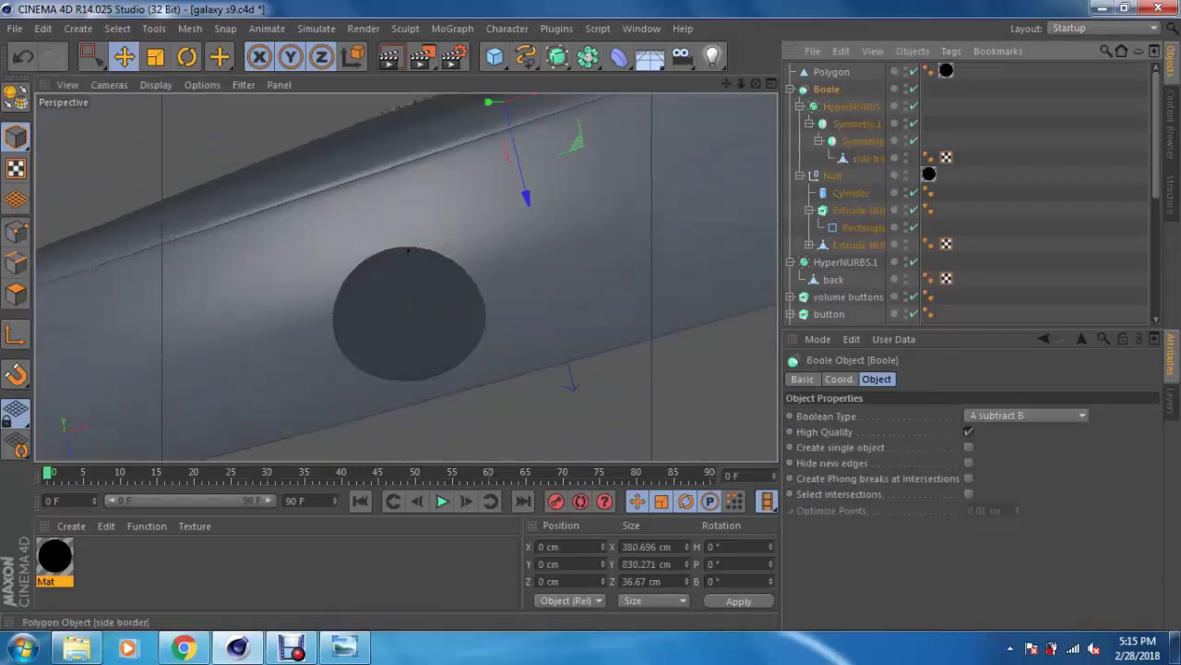
Step: Nudge the Cylinder along X to line it up with the side hole
mouse_move(416, 314)
left_mouse_down("alt")
mouse_move(388, 295)
mouse_move(452, 230)
mouse_move(424, 259)
left_mouse_up("alt")
left_click(851, 193)
left_click(553, 203)
left_click_drag(553, 203, 591, 221, "alt")
left_click_drag(415, 277, 462, 254, "alt")
left_click(851, 192)
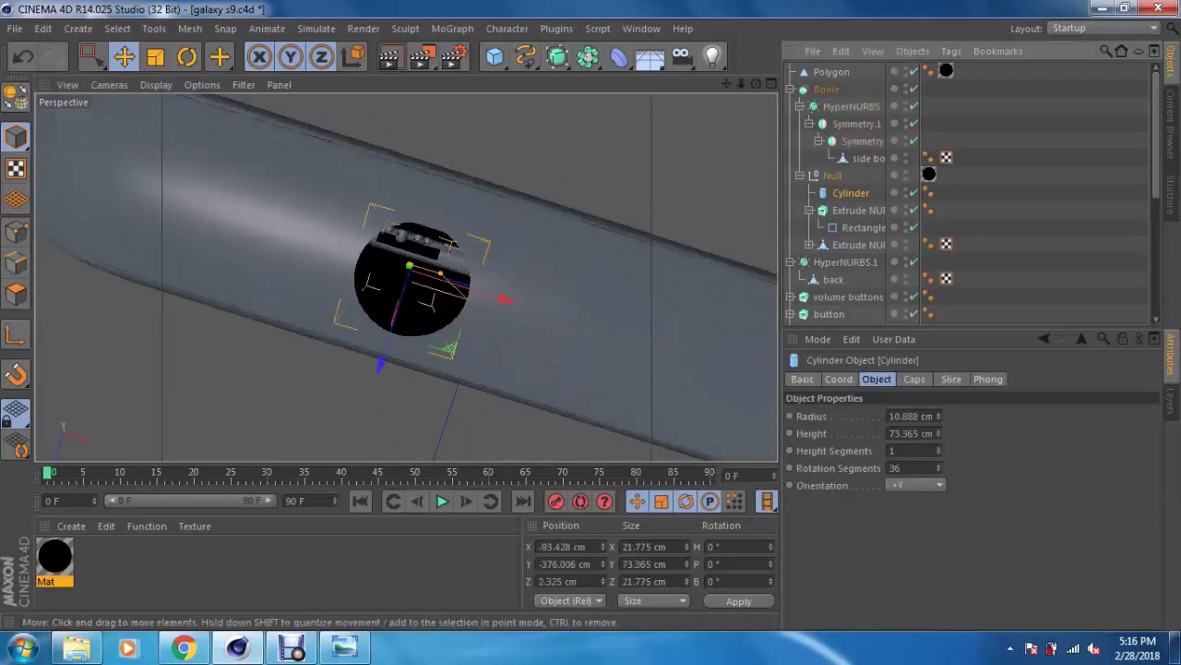
left_click_drag(411, 268, 417, 269)
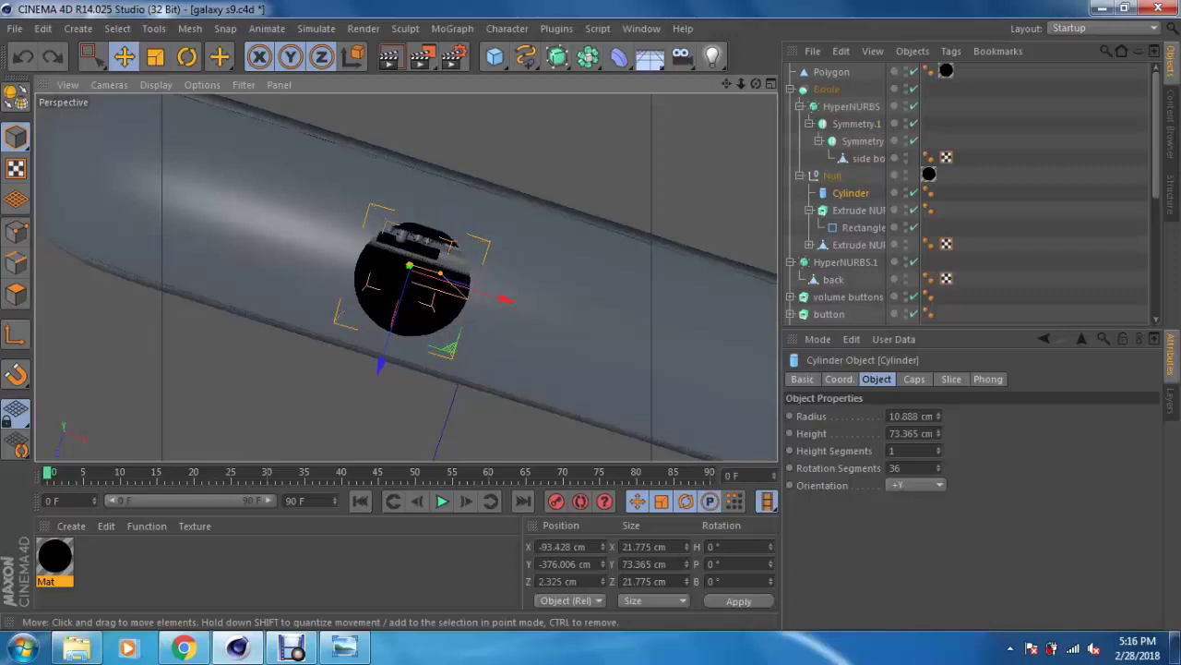
Step: Check the hole in the Top view and paste a standalone Cylinder copy
key("F5")
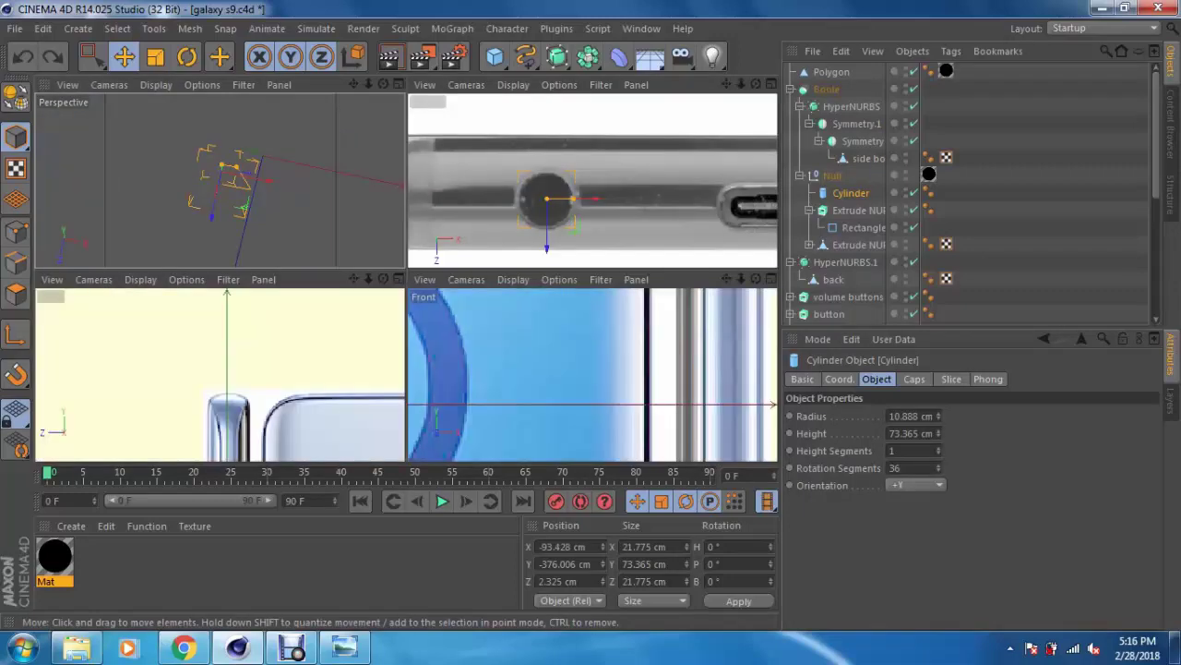
key("F2")
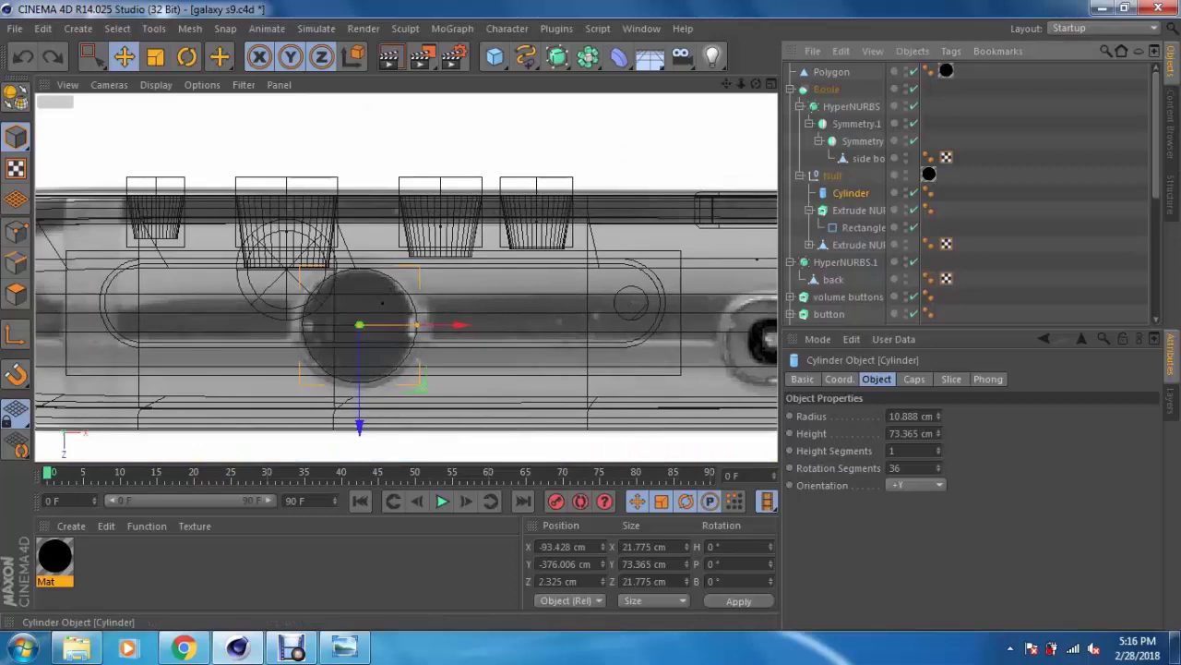
key("ctrl+v")
key("F5")
key("F1")
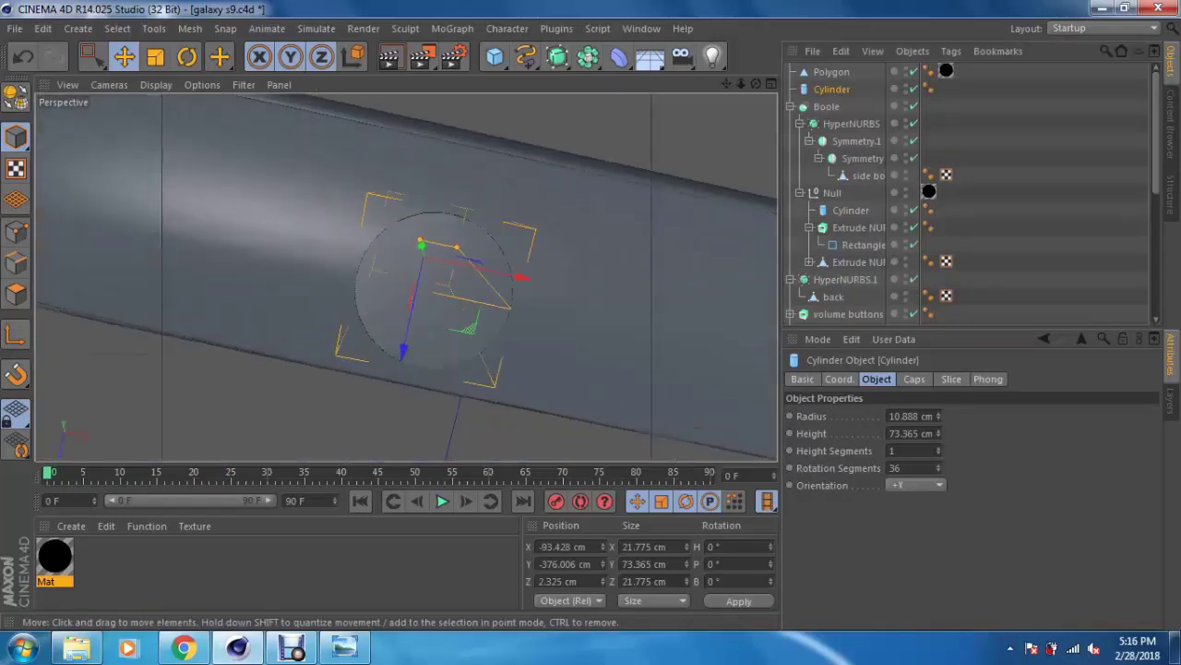
Step: Raise the cylinder copy about 1 cm, make it editable, and delete its end cap
left_click_drag(415, 277, 480, 296, "alt")
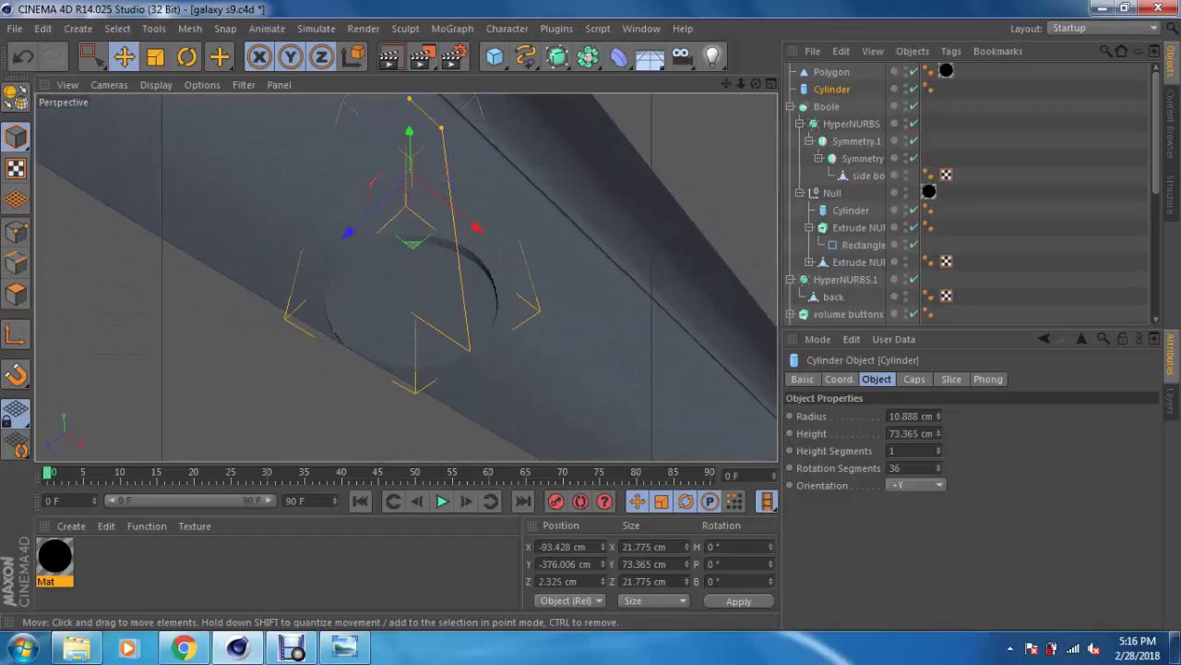
left_click_drag(410, 127, 410, 123)
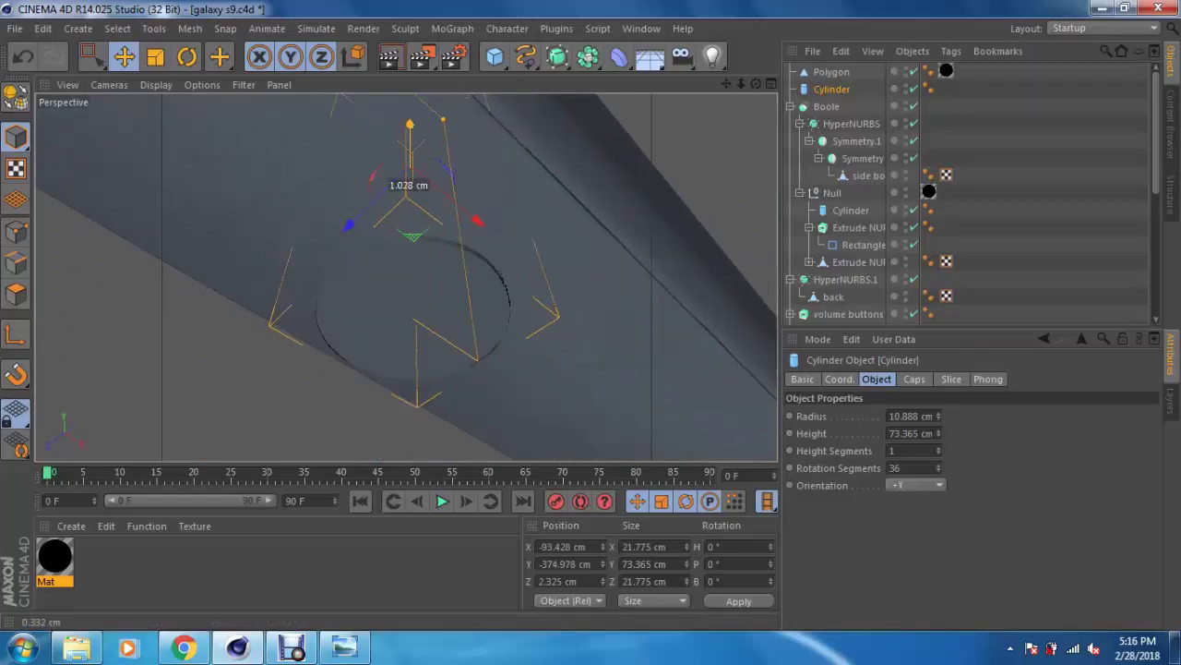
left_click(16, 96)
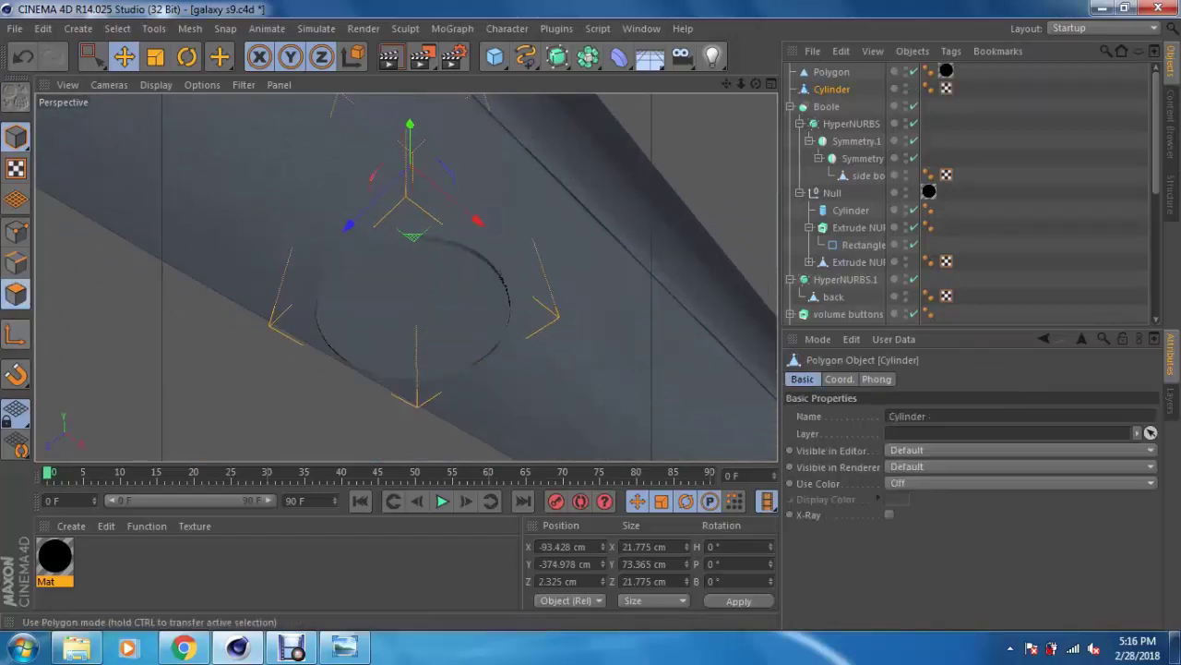
left_click(16, 293)
left_click(92, 57)
left_click(180, 82)
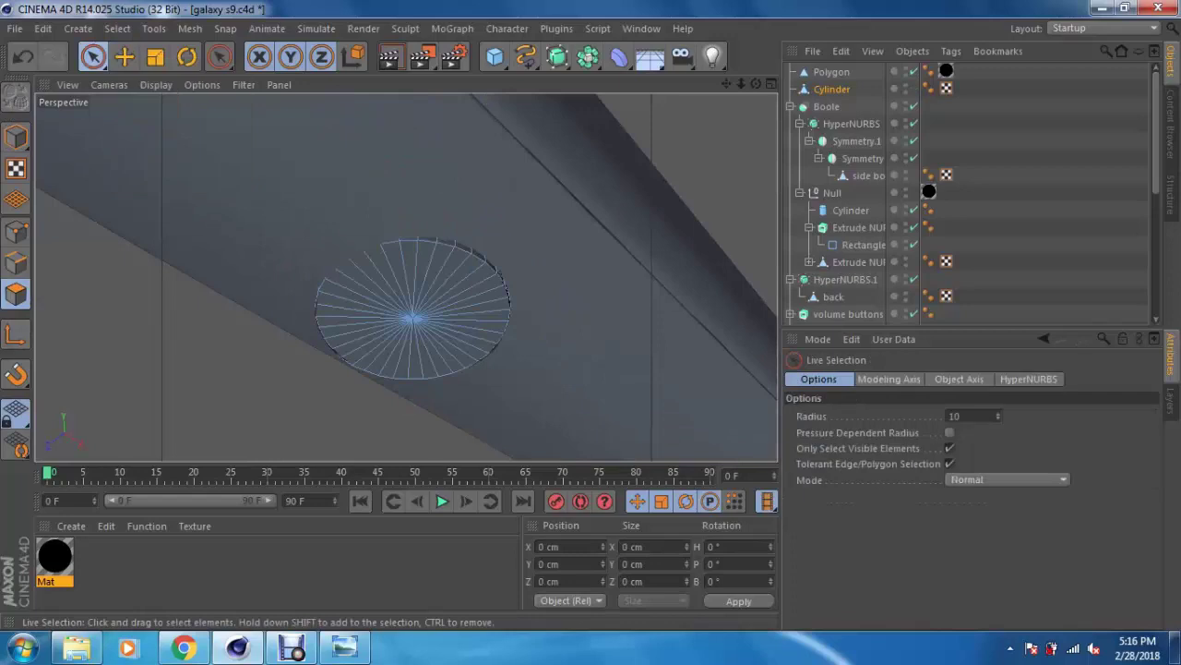
left_click_drag(413, 318, 404, 305)
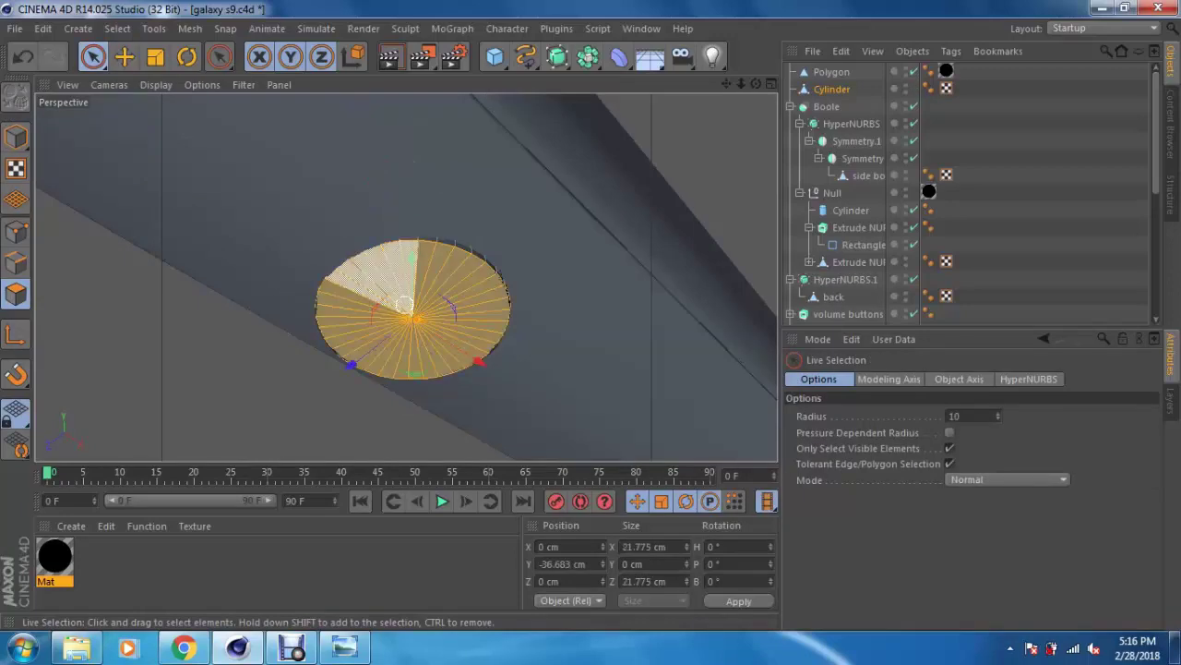
key("Delete")
Step: Zoom in on the open cylinder end in the enlarged right side view
scroll(340, 314, "up", 2)
scroll(383, 320, "up", 2)
left_click_drag(383, 320, 434, 323, "alt")
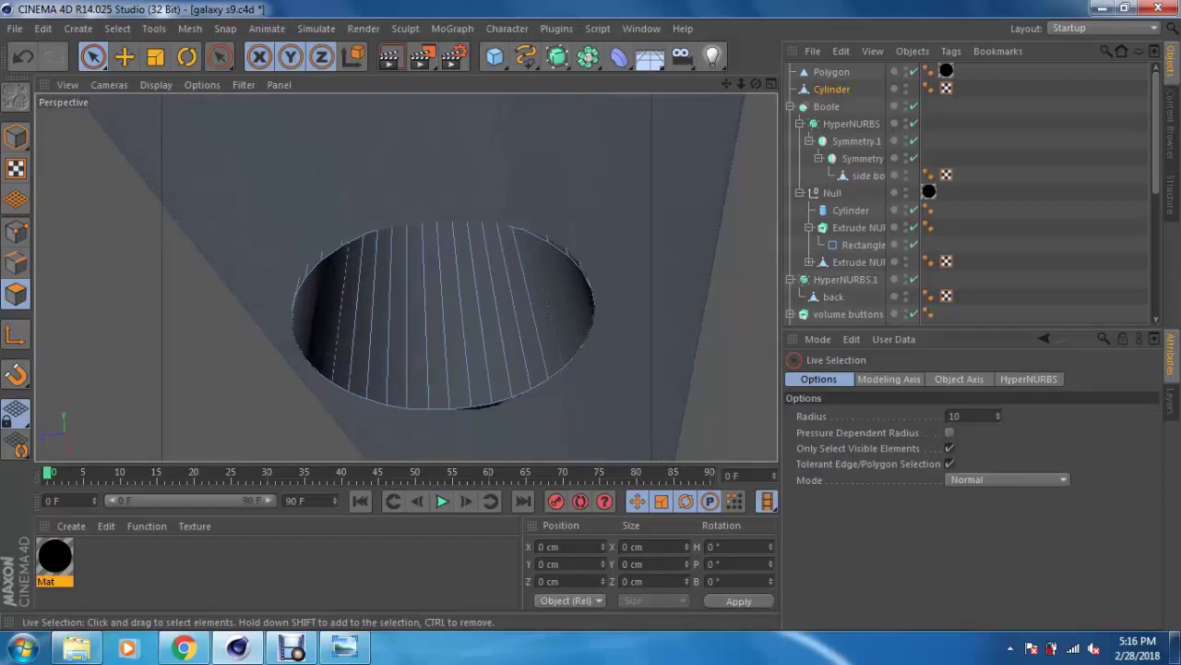
key("F5")
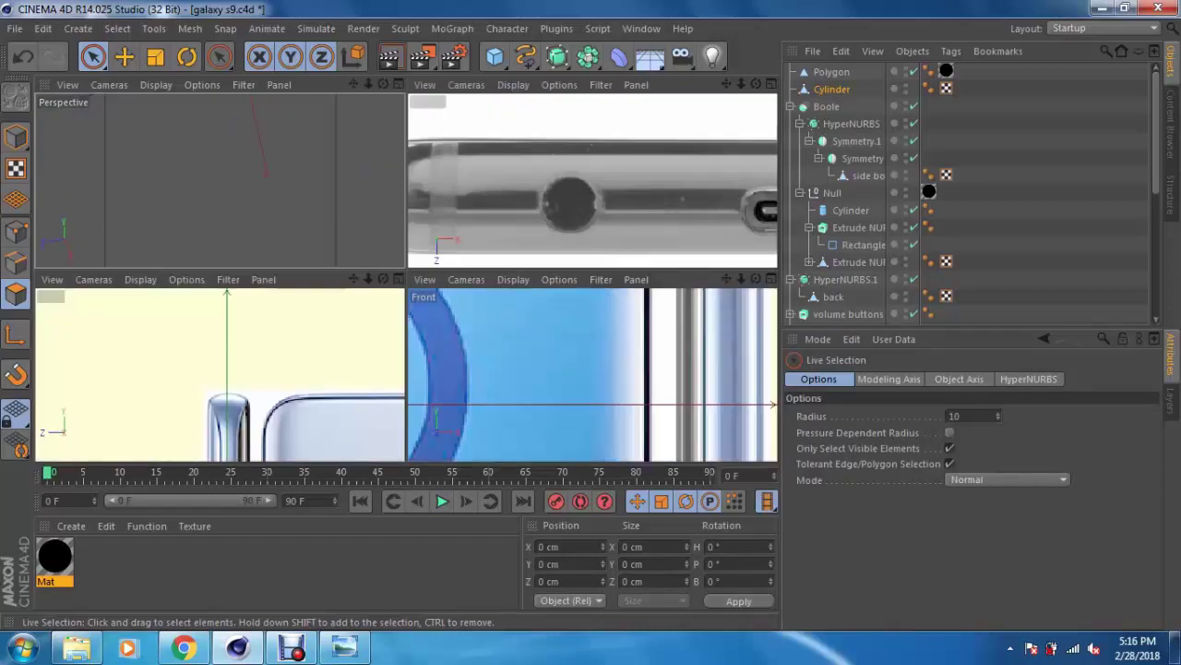
key("F3")
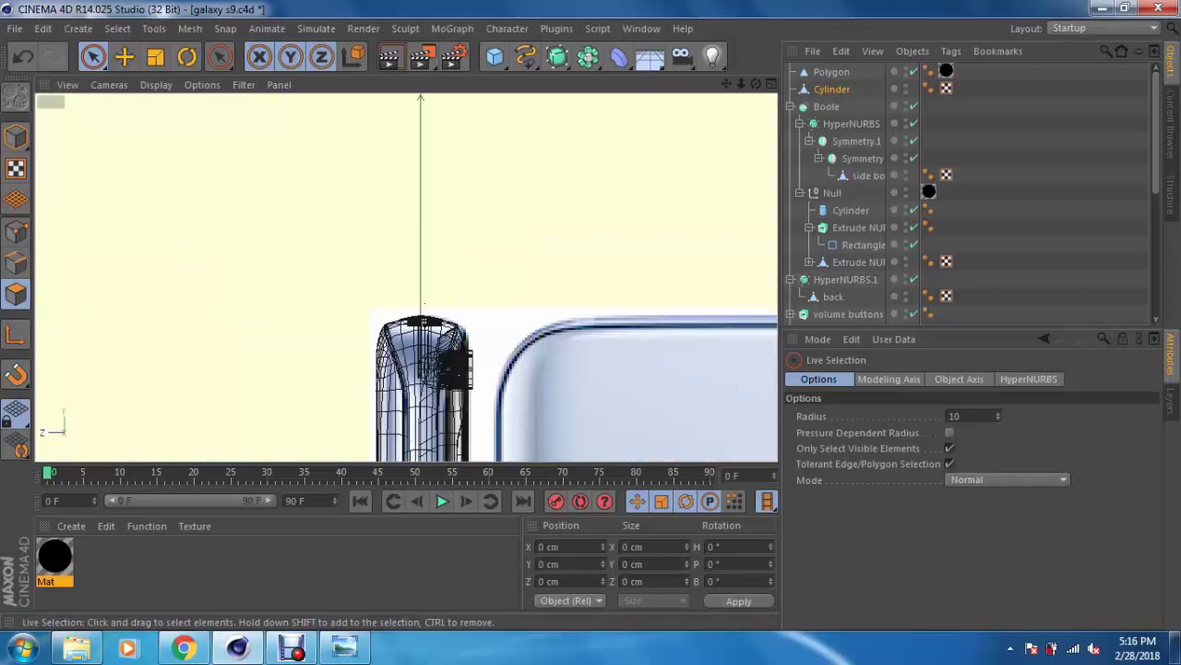
scroll(423, 303, "up", 3)
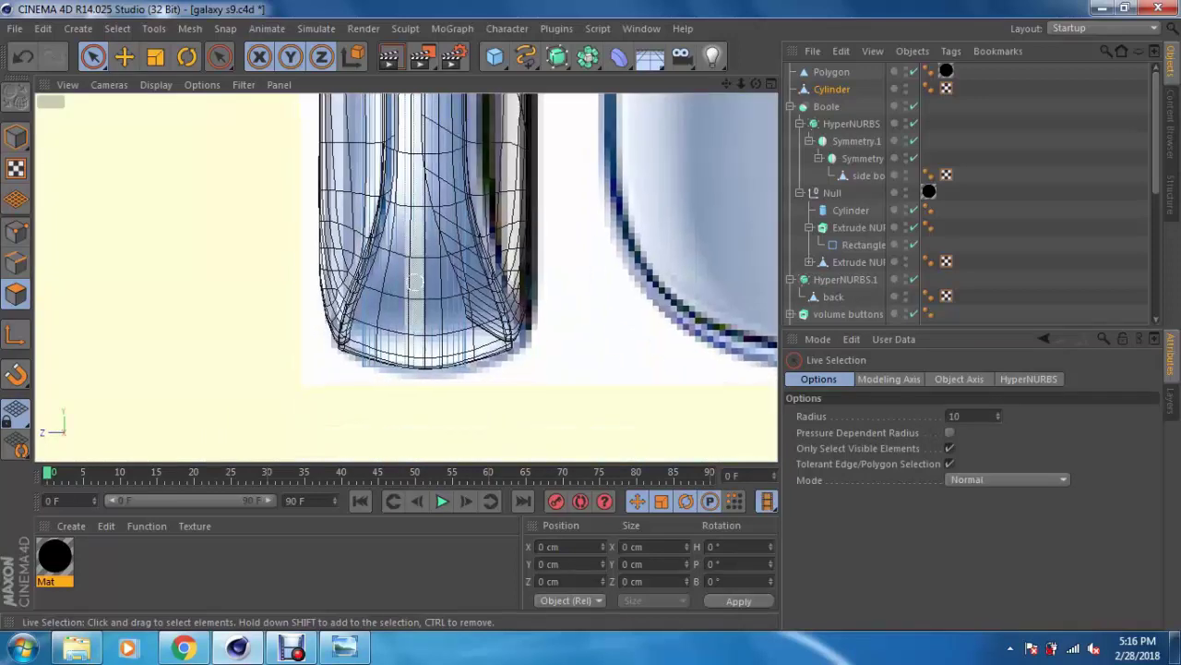
scroll(426, 376, "up", 3)
scroll(426, 376, "up", 2)
scroll(425, 376, "up", 2)
scroll(425, 375, "up", 2)
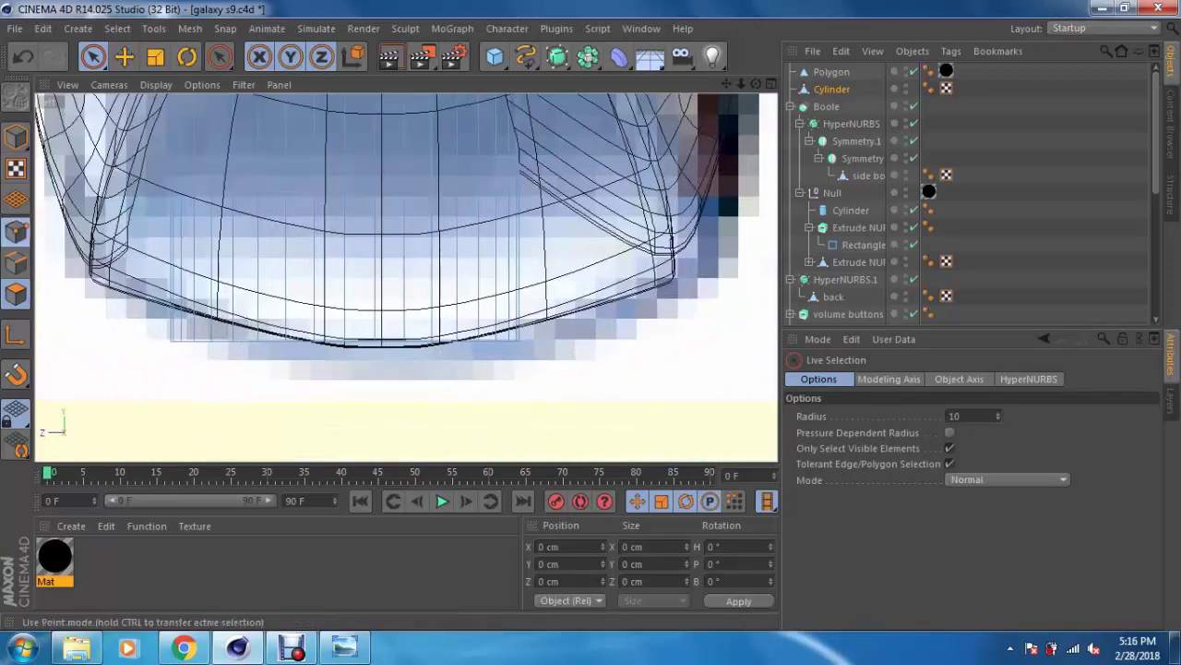
Step: Rotate and raise the right-hand points of the cone onto the bottom curve
left_click_drag(93, 56, 184, 113)
scroll(560, 331, "up", 2)
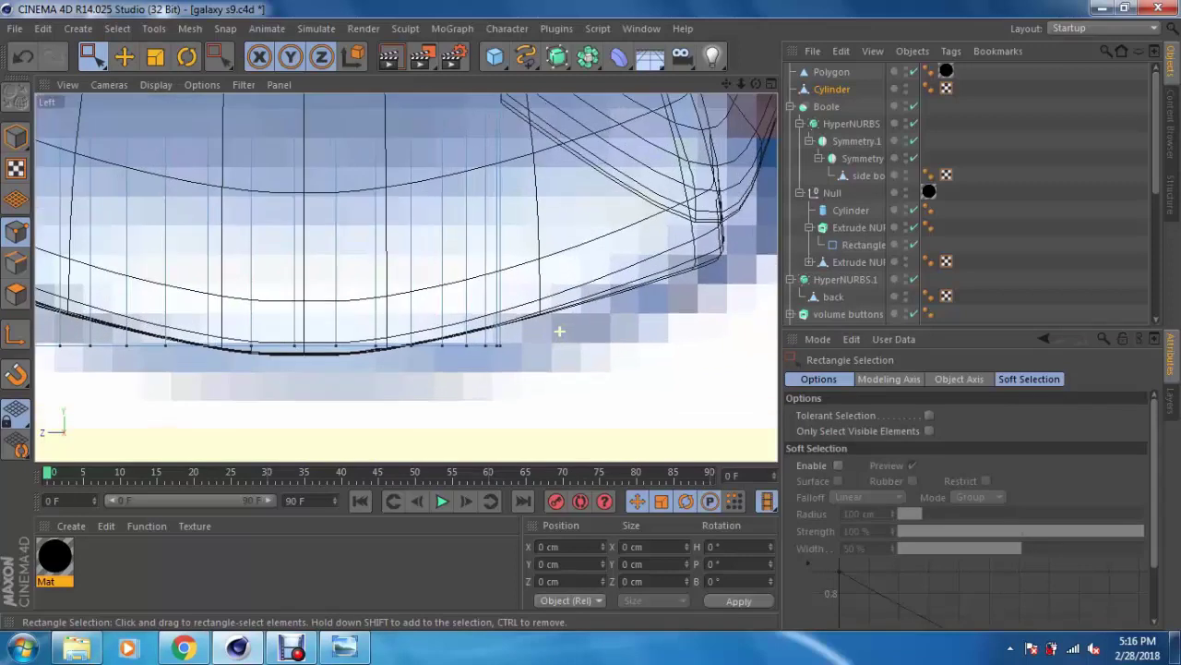
left_click_drag(451, 380, 426, 380)
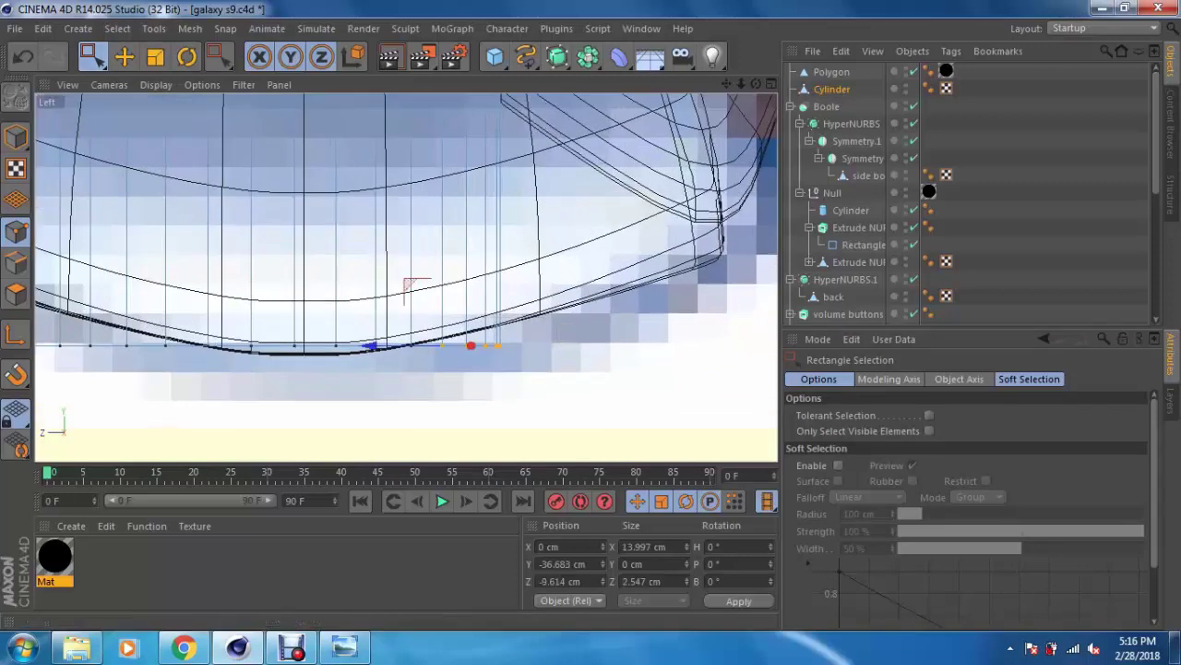
key("r")
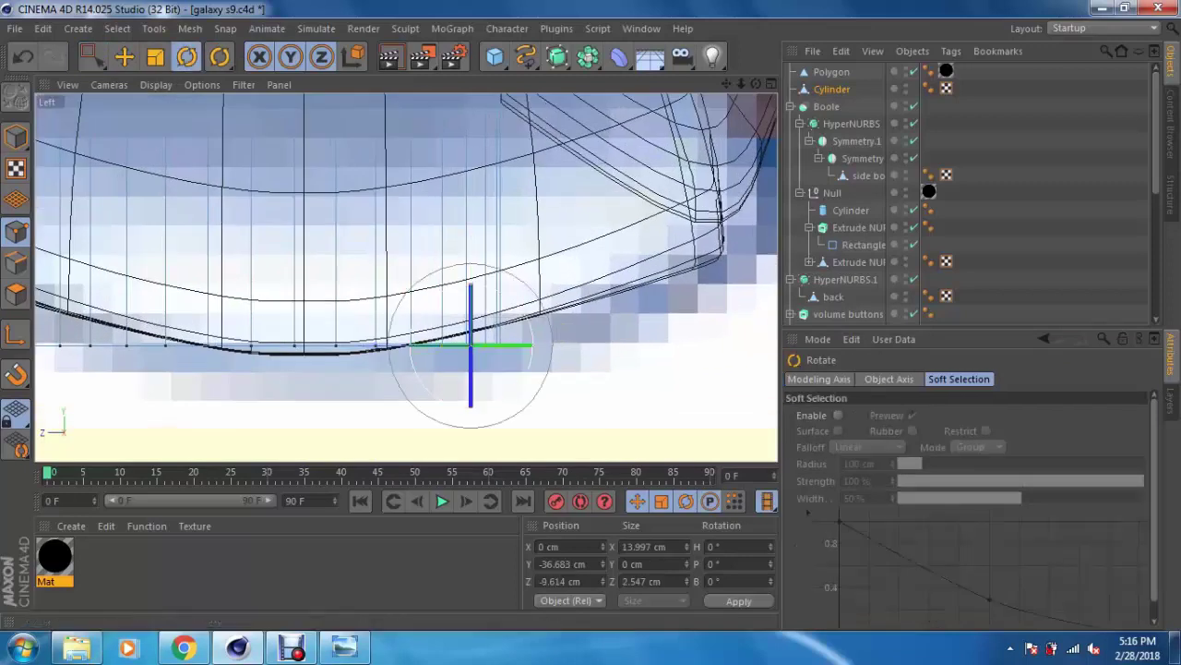
left_click_drag(469, 294, 471, 305)
key("e")
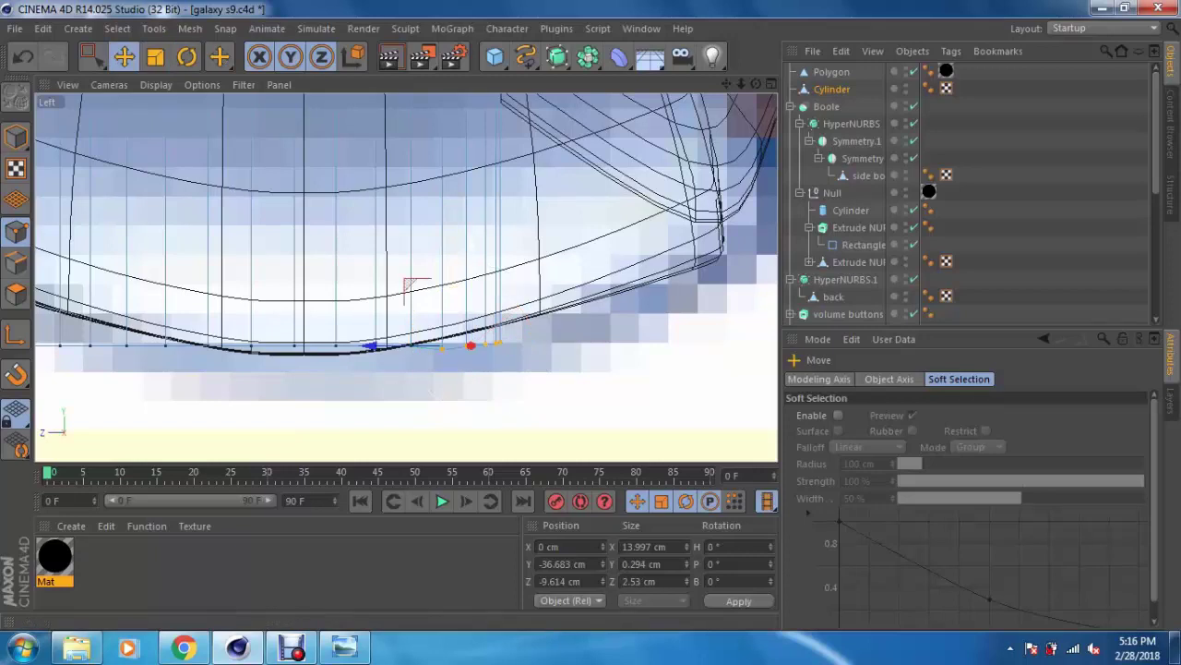
left_click_drag(470, 345, 471, 332)
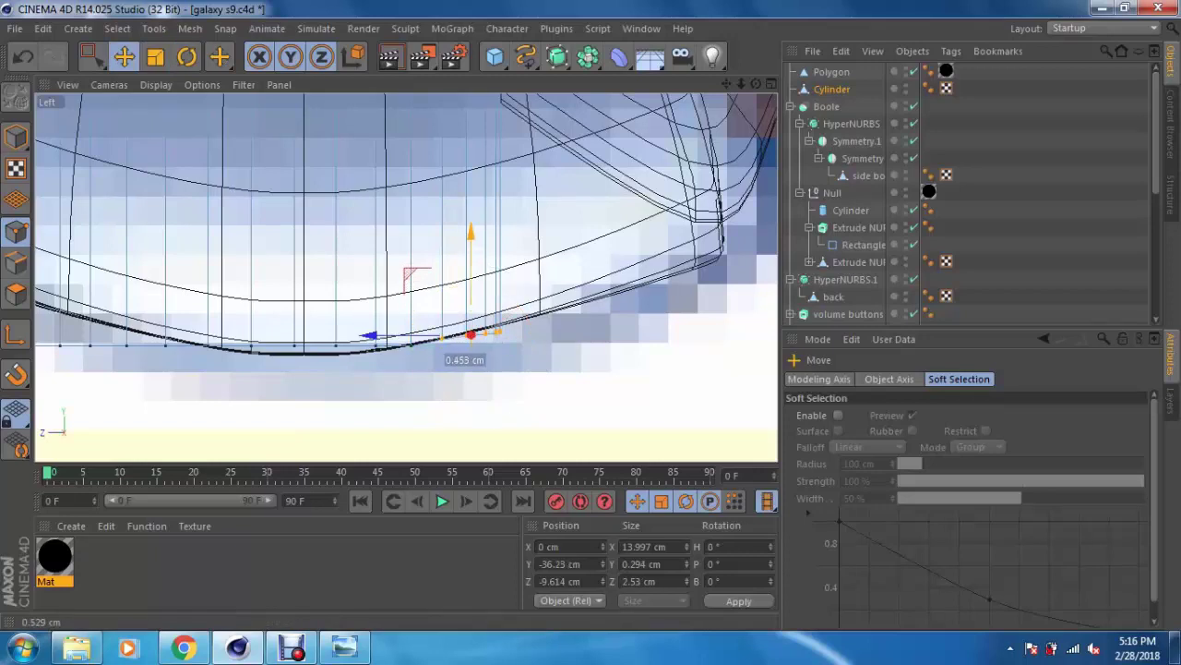
key("r")
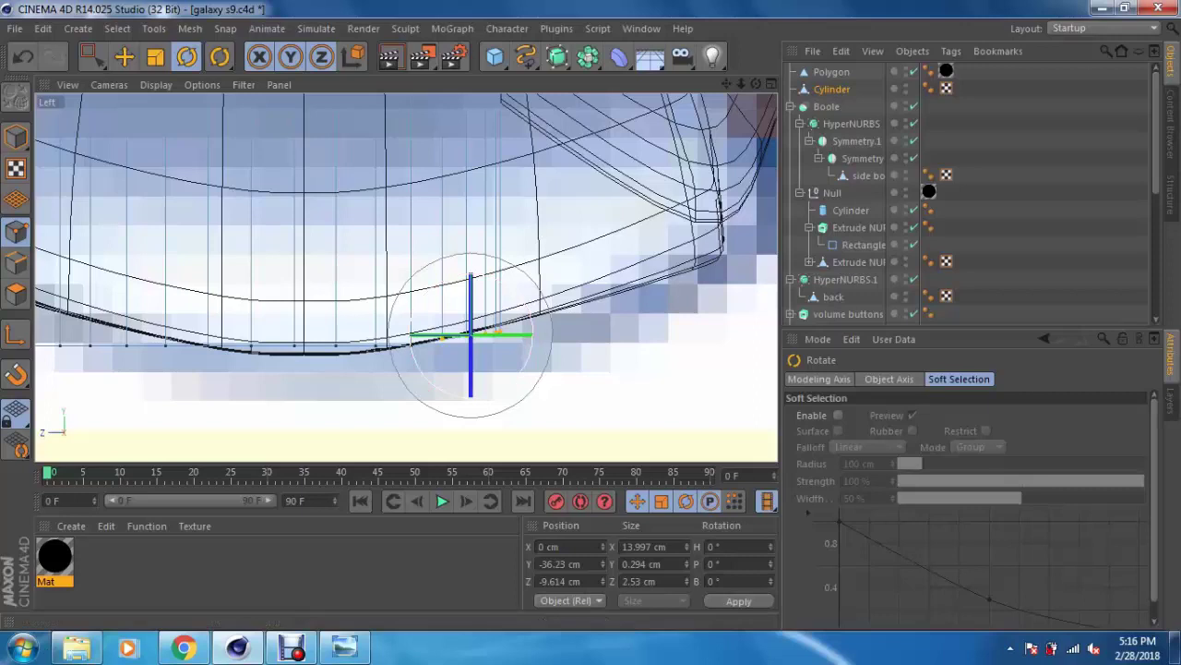
mouse_move(499, 276)
left_mouse_down()
mouse_move(480, 288)
mouse_move(471, 272)
mouse_move(508, 277)
left_mouse_up()
key("e")
key("r")
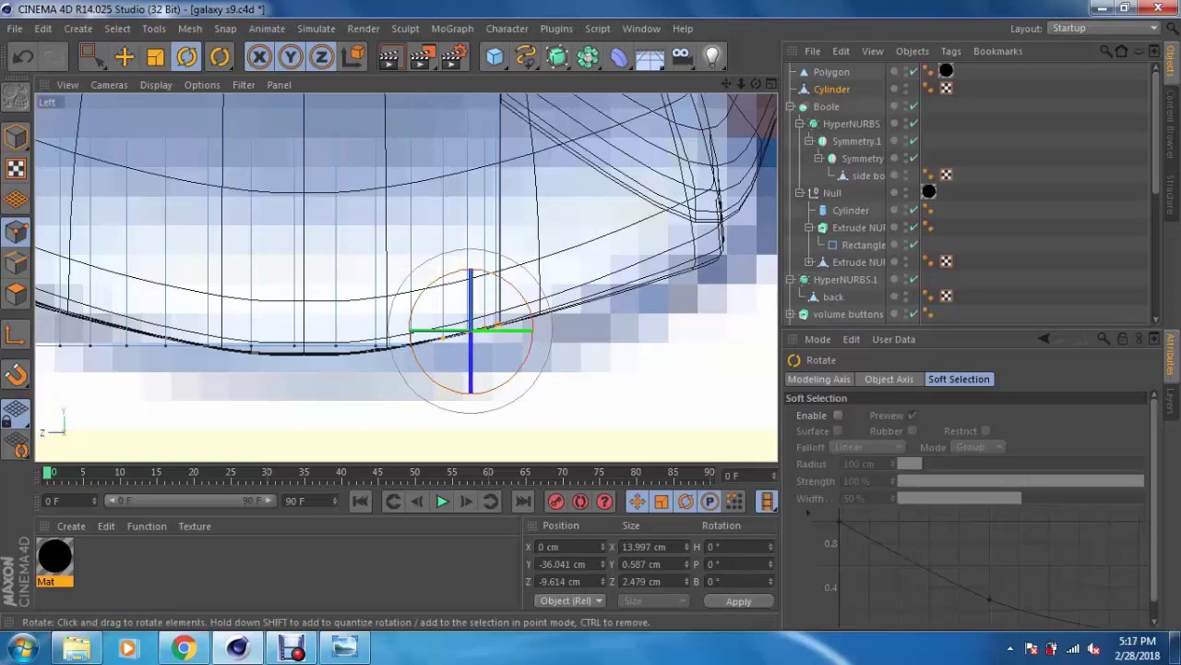
key("0")
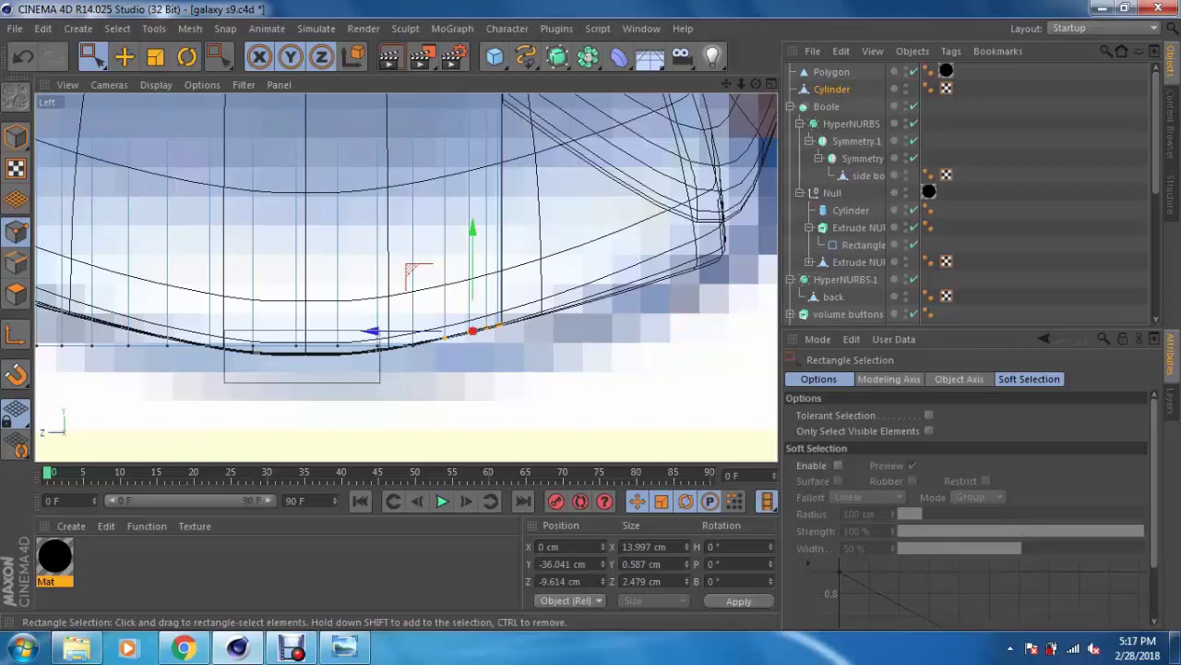
Step: Tilt and move the middle points of the cone to follow the curved edge
left_click(313, 355)
mouse_move(314, 277)
left_mouse_down()
mouse_move(314, 290)
mouse_move(254, 291)
left_mouse_up()
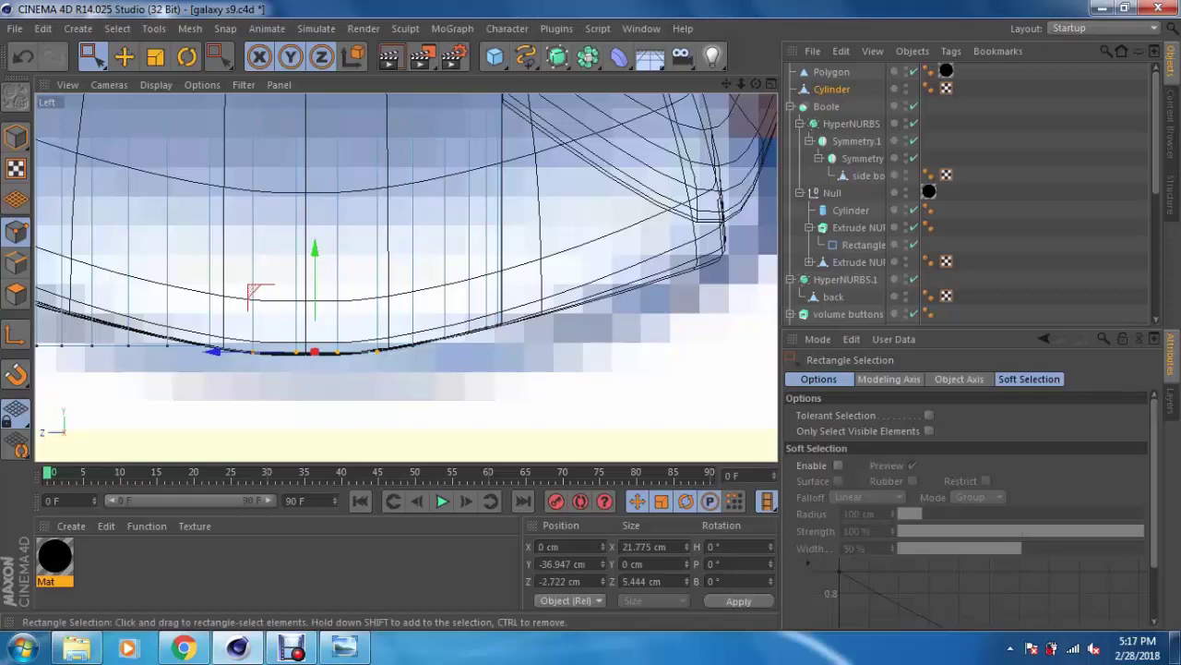
left_click_drag(317, 277, 317, 283)
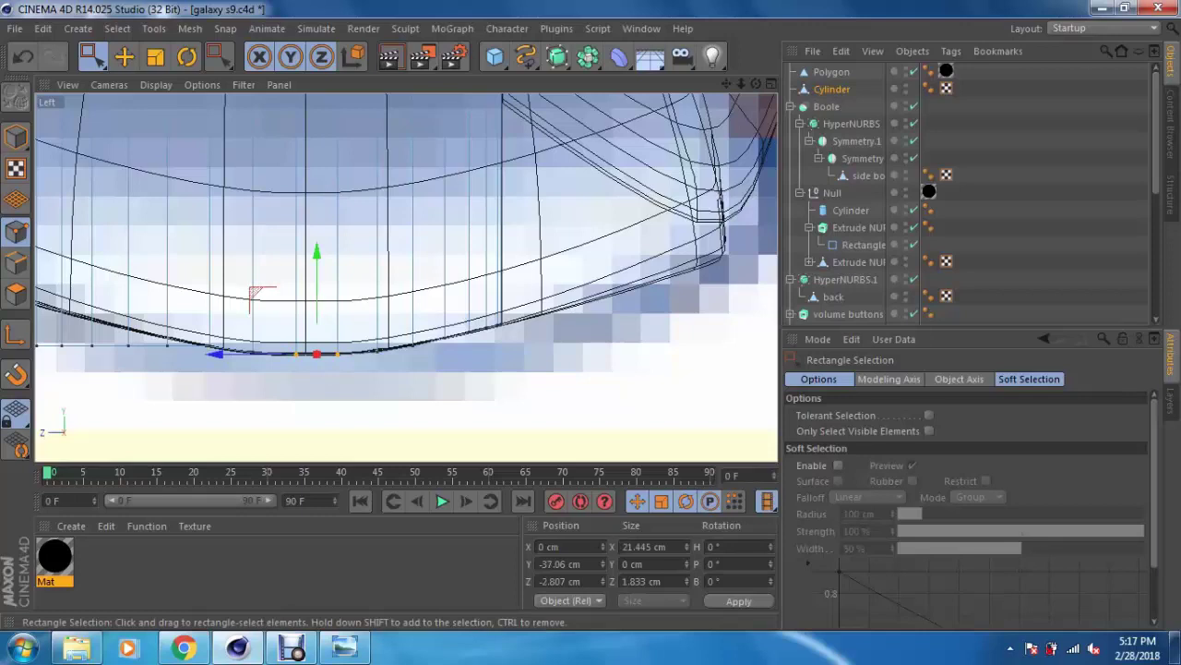
middle_click_drag(316, 354, 500, 365, "alt")
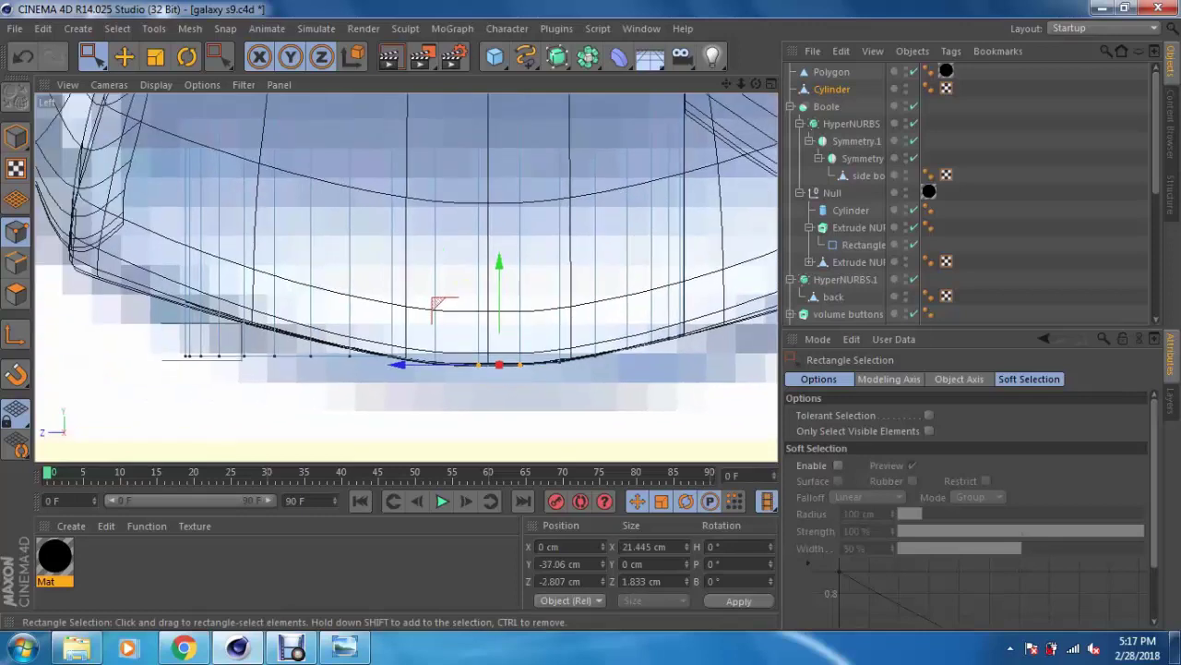
left_click_drag(302, 372, 302, 373)
key("r")
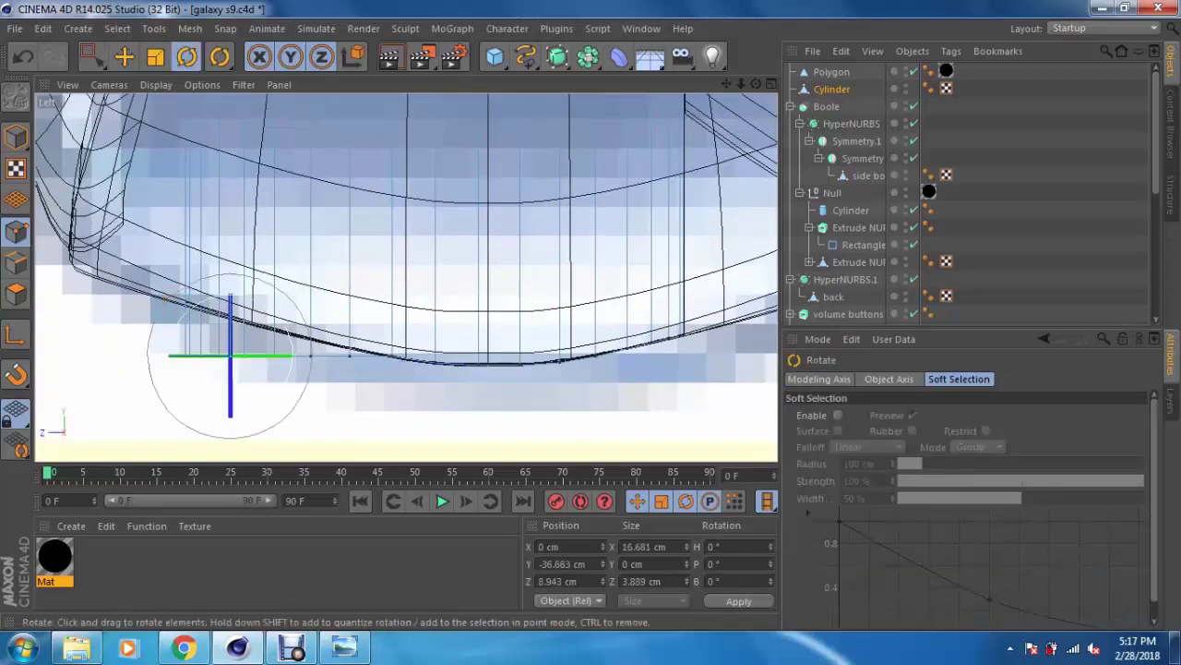
left_click_drag(296, 314, 304, 369)
key("e")
left_click_drag(230, 268, 230, 232)
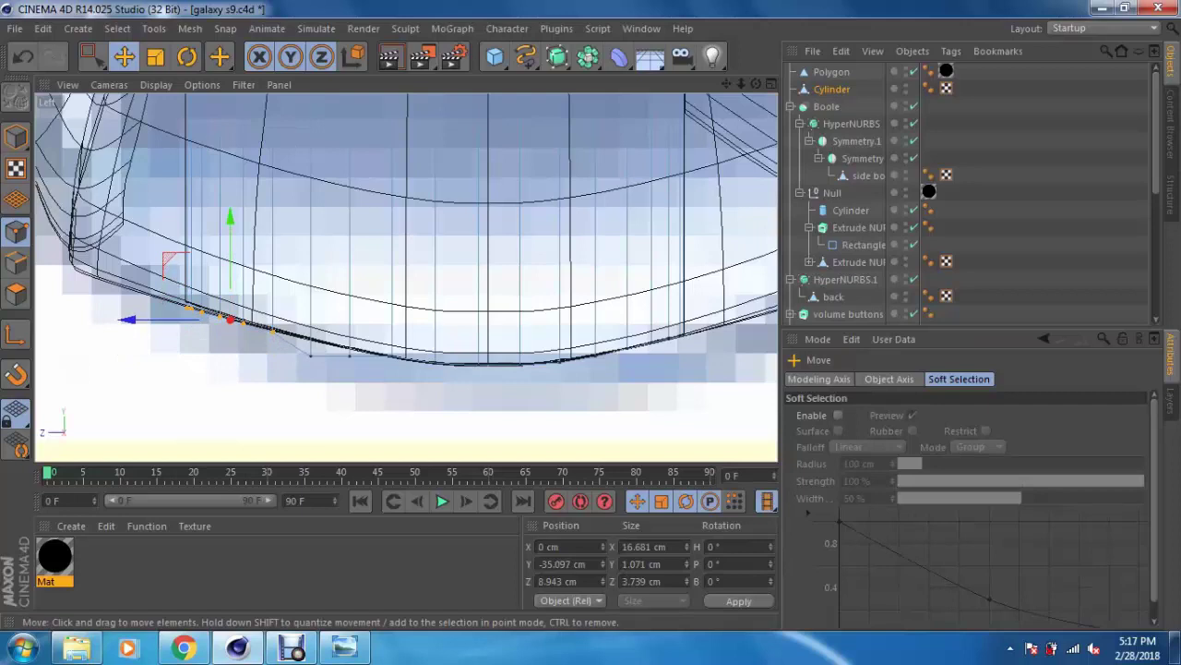
key("0")
left_click(329, 351)
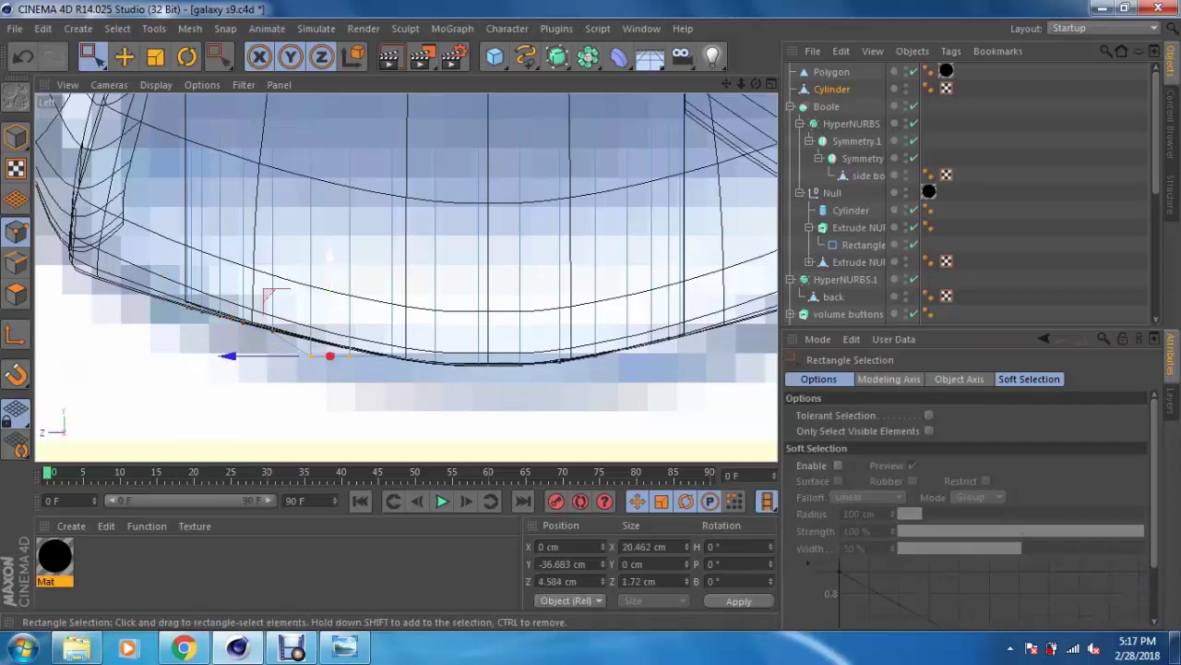
mouse_move(330, 352)
left_mouse_down()
mouse_move(360, 356)
mouse_move(310, 343)
left_mouse_up()
left_click(273, 331)
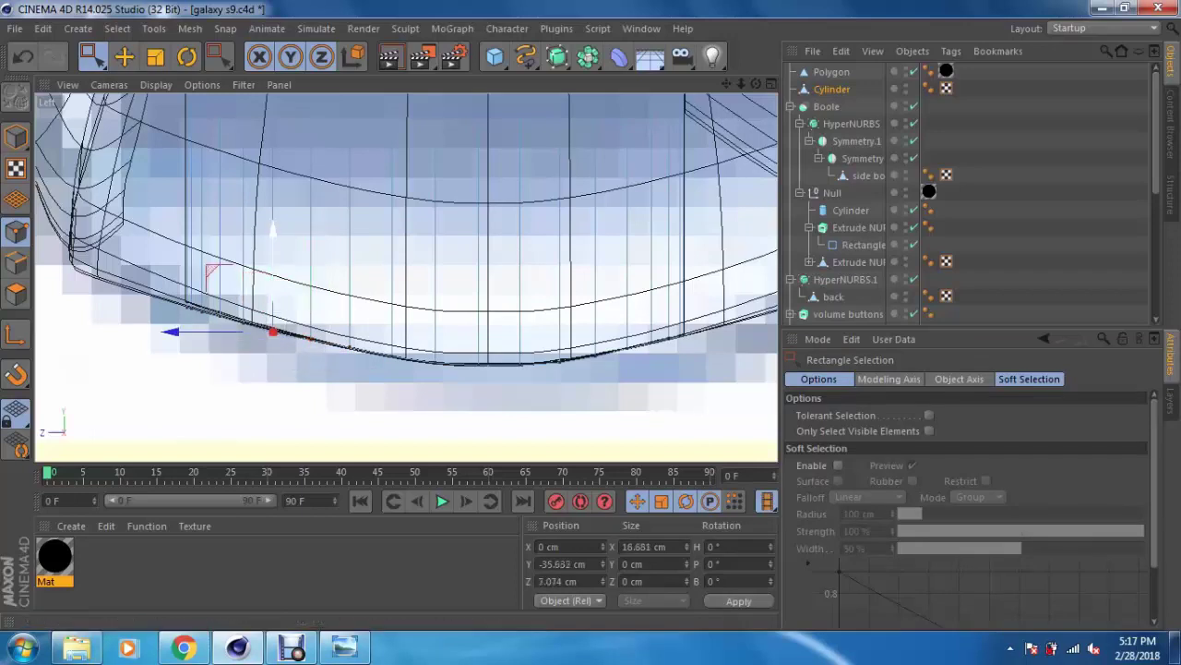
Step: Apply the black material to the cone in the perspective view
key("F5")
key("F1")
left_click_drag(352, 340, 406, 381, "alt")
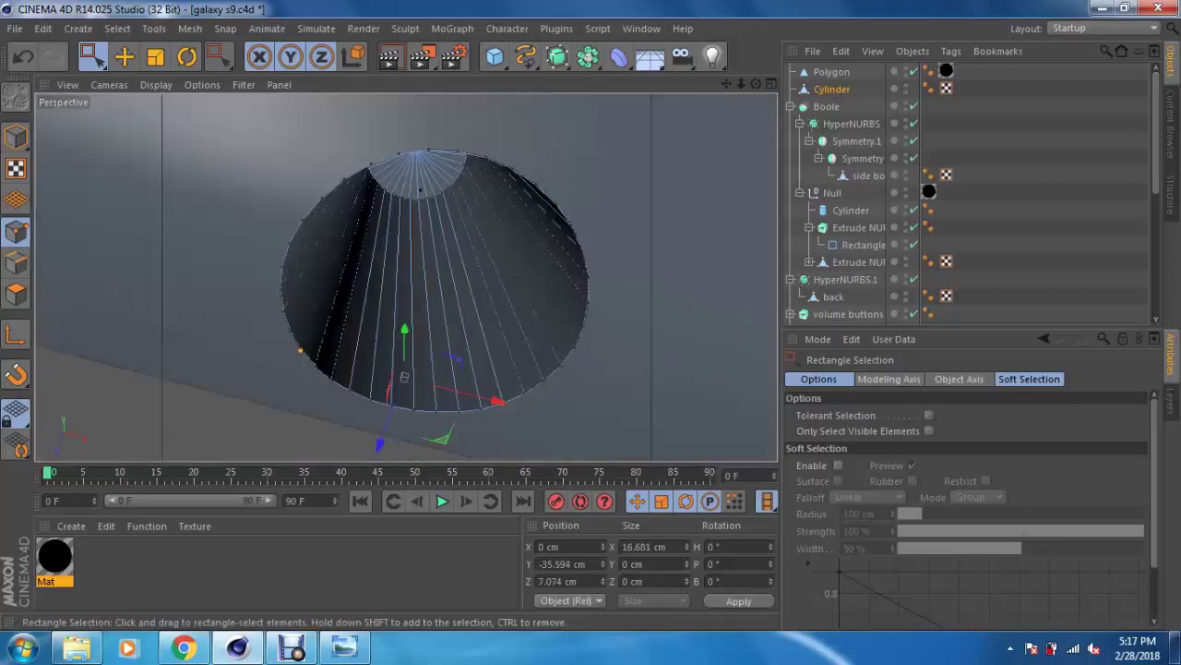
mouse_move(55, 556)
left_mouse_down()
mouse_move(406, 382)
mouse_move(369, 305)
mouse_move(406, 305)
mouse_move(369, 295)
mouse_move(387, 259)
mouse_move(369, 249)
left_mouse_up()
key("e")
scroll(406, 277, "down", 5)
key("ctrl+shift+a")
Step: Create a black material Mat.1 and apply it to the cylinder
left_click(327, 302)
key("ctrl+n")
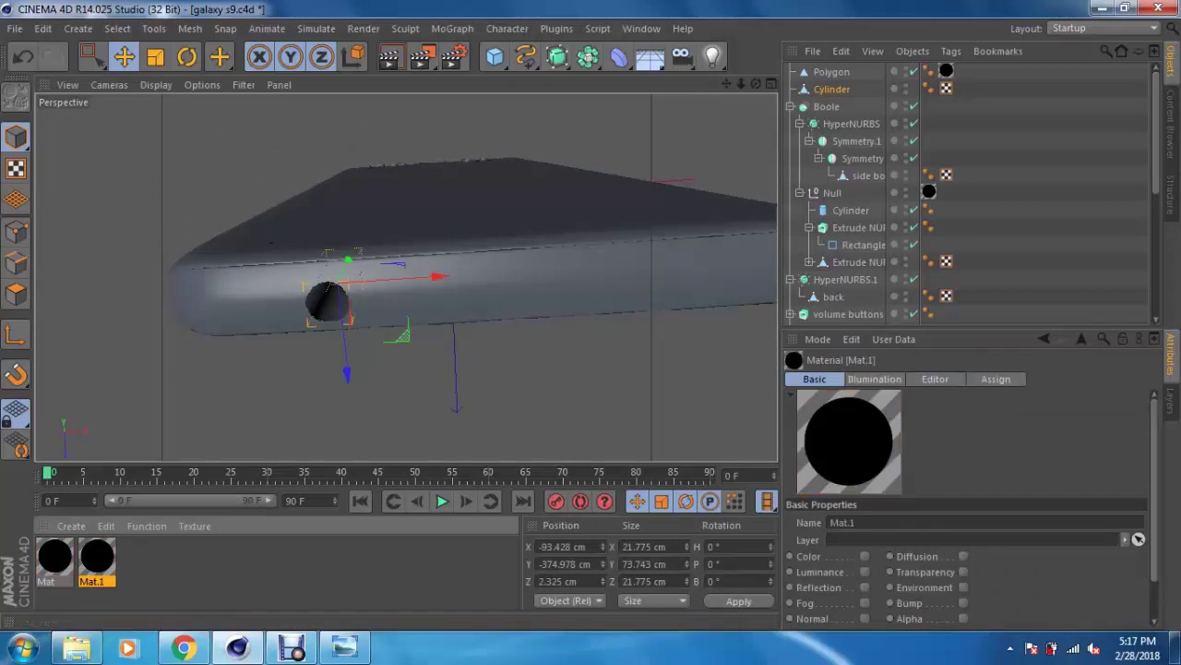
left_click(865, 555)
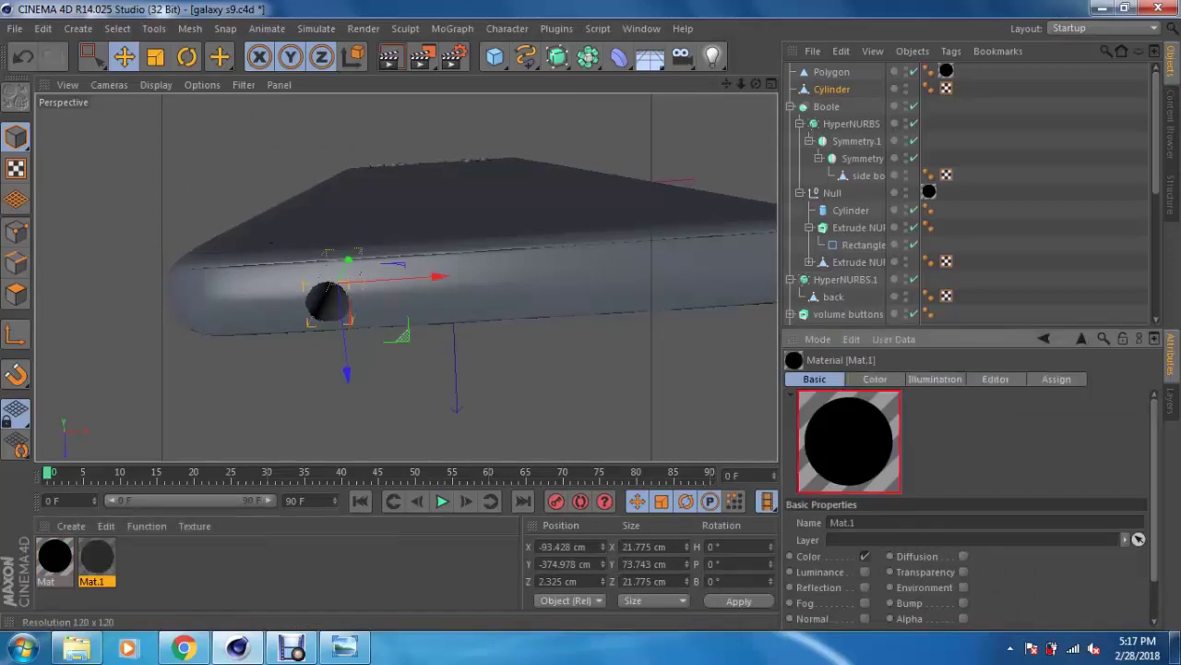
left_click(875, 379)
left_click(805, 524)
left_click(775, 550)
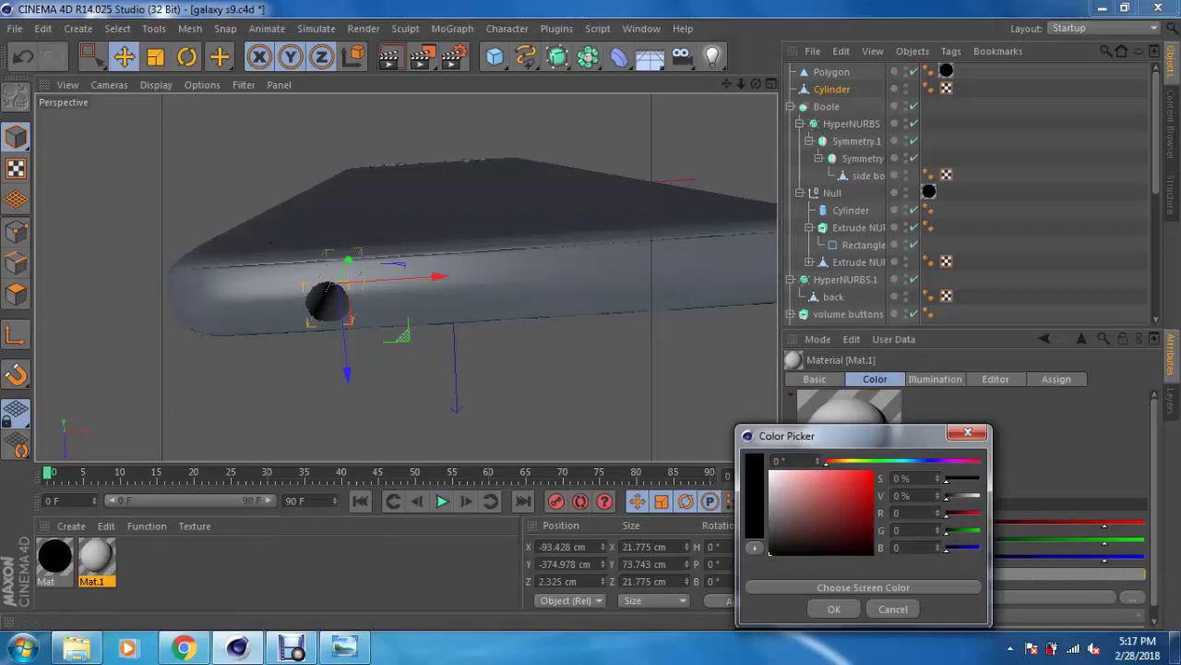
left_click(835, 602)
left_click(814, 379)
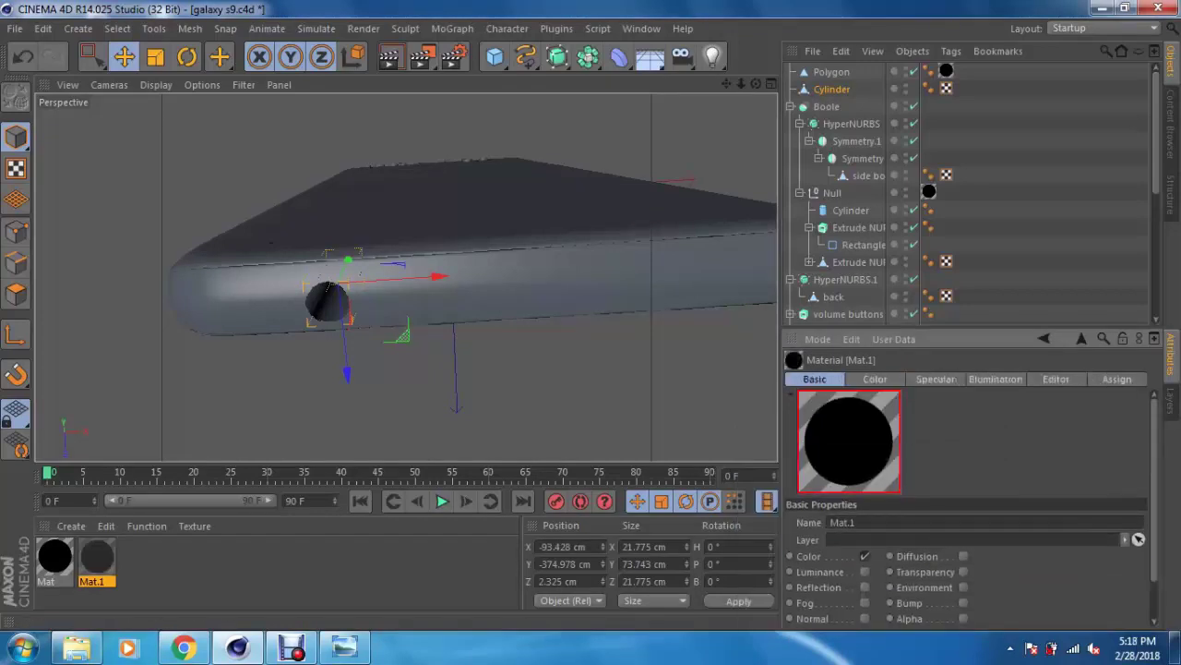
left_click_drag(97, 556, 832, 88)
Step: Enlarge the Top view and pan to the USB-C port area
mouse_move(461, 277)
left_mouse_down("alt")
mouse_move(341, 275)
mouse_move(305, 305)
left_mouse_up("alt")
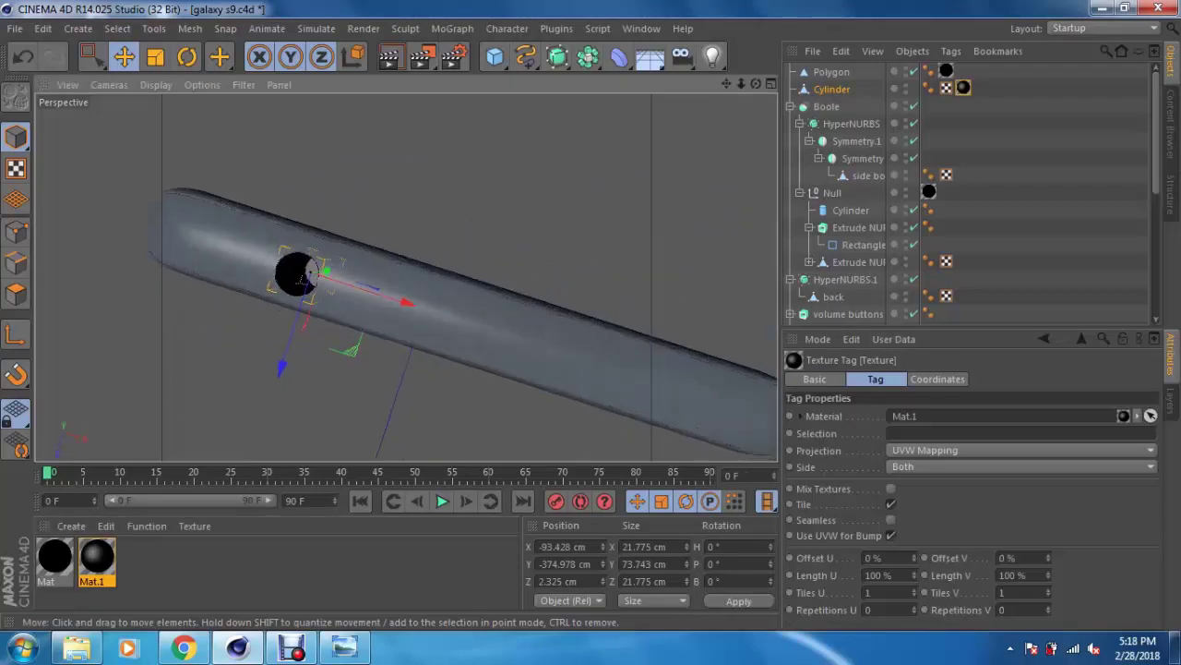
key("F5")
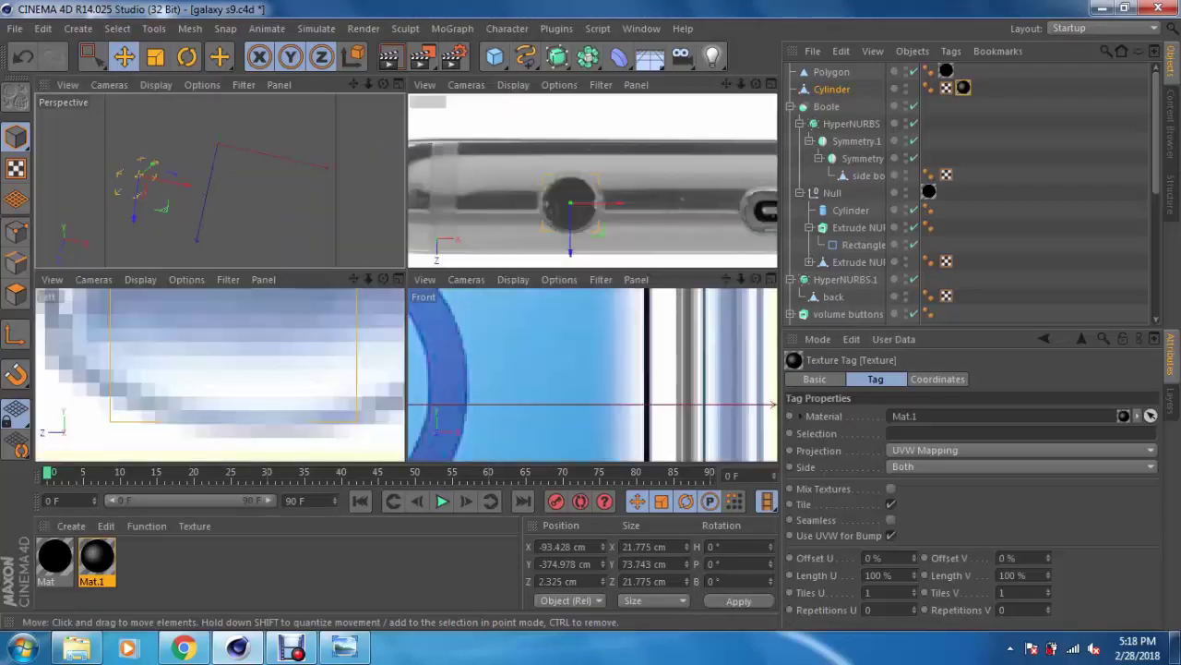
key("F2")
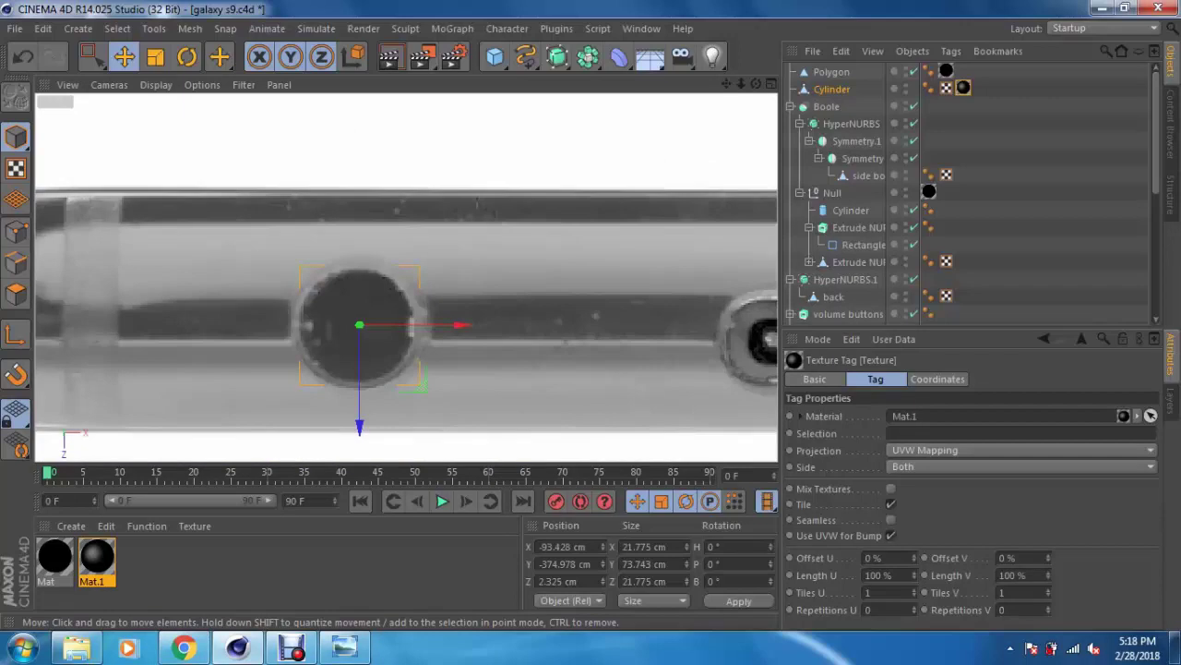
scroll(406, 276, "down", 3)
middle_click_drag(618, 276, 299, 276, "alt")
Step: Add a Rectangle spline, scale it to the port, and round its corners
left_click(525, 57)
left_click(683, 174)
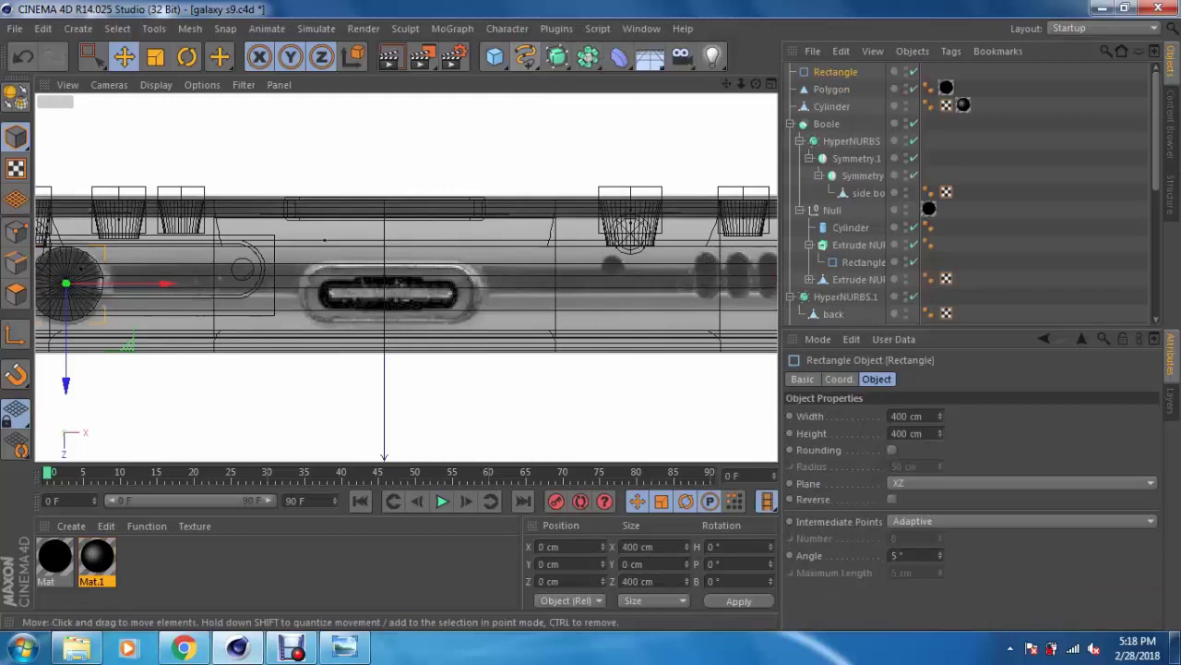
mouse_move(384, 378)
left_mouse_down()
mouse_move(384, 388)
mouse_move(384, 302)
left_mouse_up()
key("t")
scroll(487, 286, "up", 3)
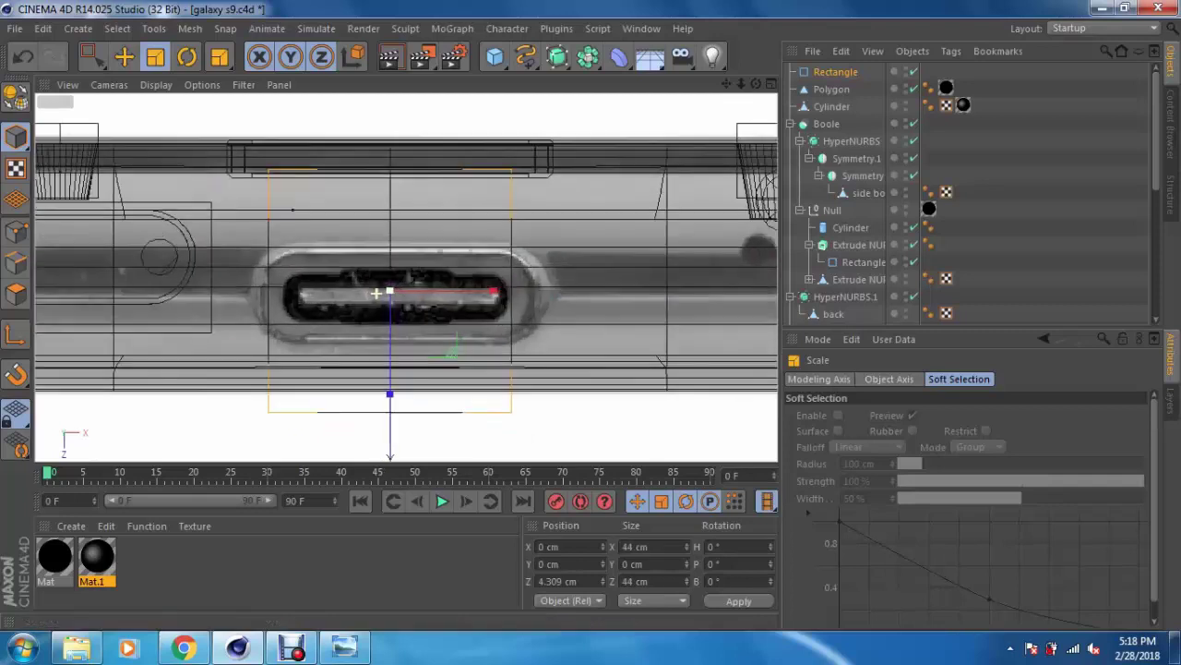
left_click_drag(495, 291, 509, 291)
key("e")
key("t")
key("e")
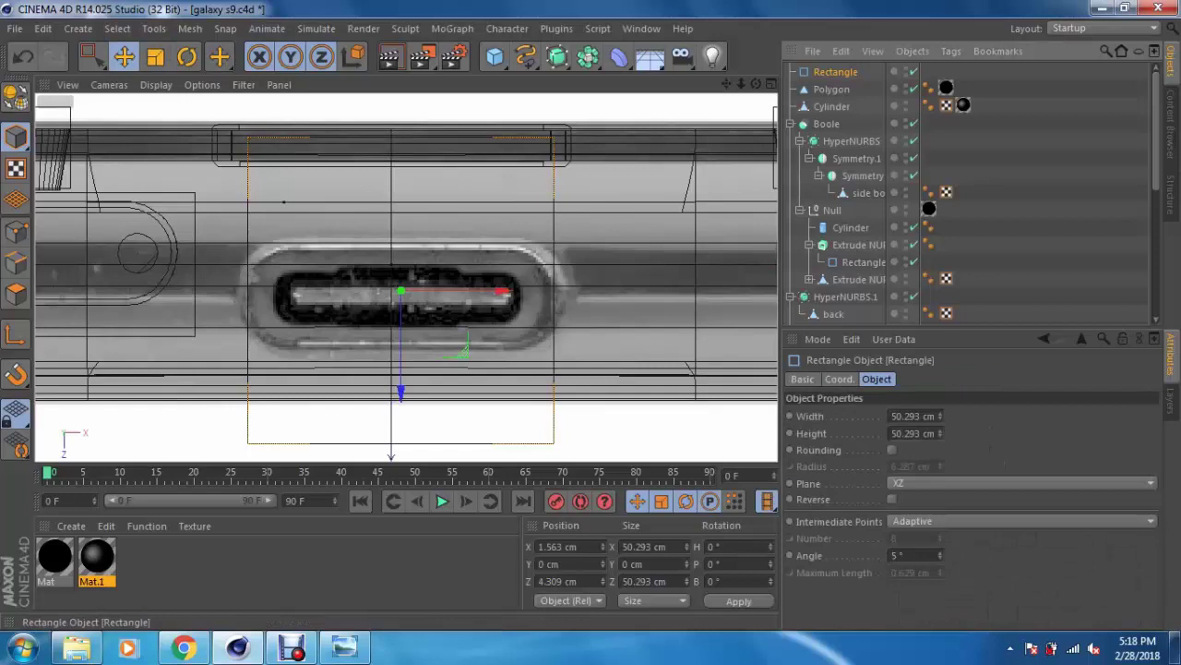
mouse_move(939, 433)
left_mouse_down()
mouse_move(939, 467)
mouse_move(940, 432)
left_mouse_up()
left_click_drag(401, 374, 400, 377)
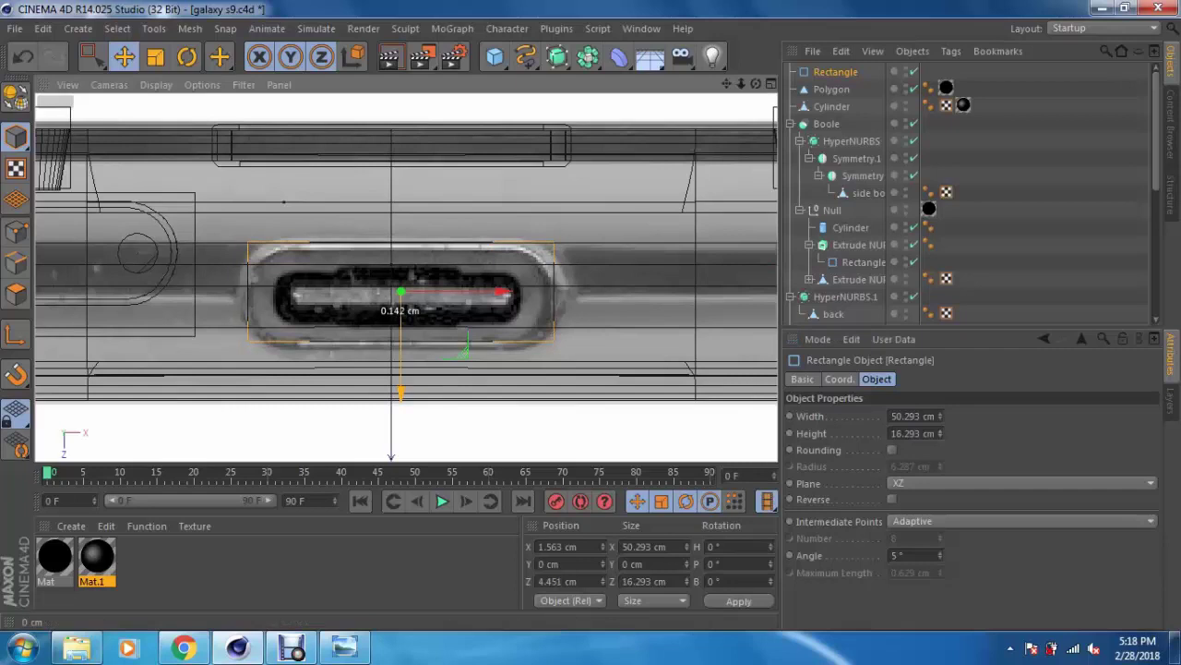
left_click(891, 450)
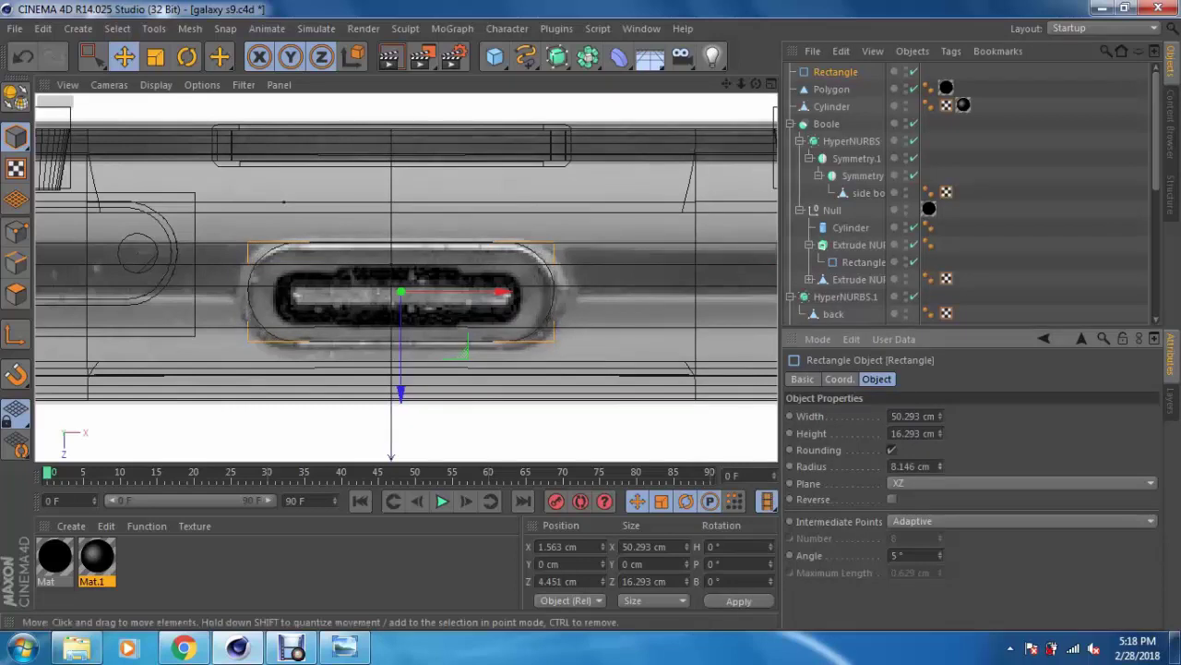
left_click_drag(401, 391, 400, 398)
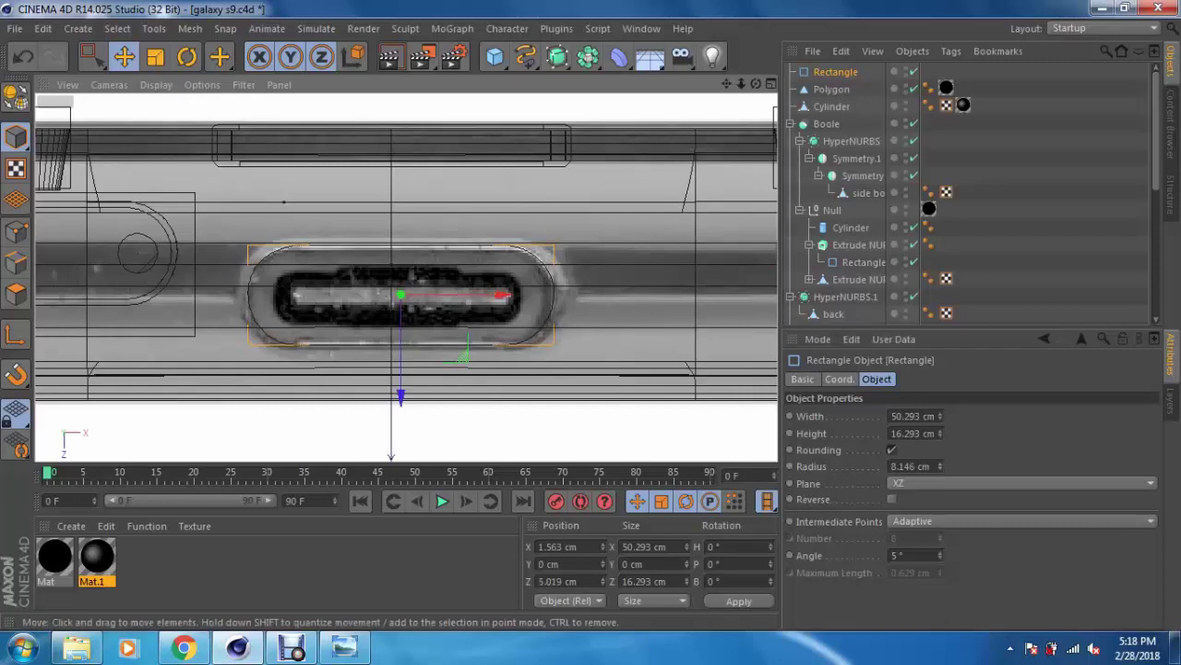
Step: Wrap the rectangle in an Extrude NURBS and set the extrusion depth to 31 cm
left_click_drag(557, 56, 715, 115)
left_click(840, 89)
key("F5")
key("F1")
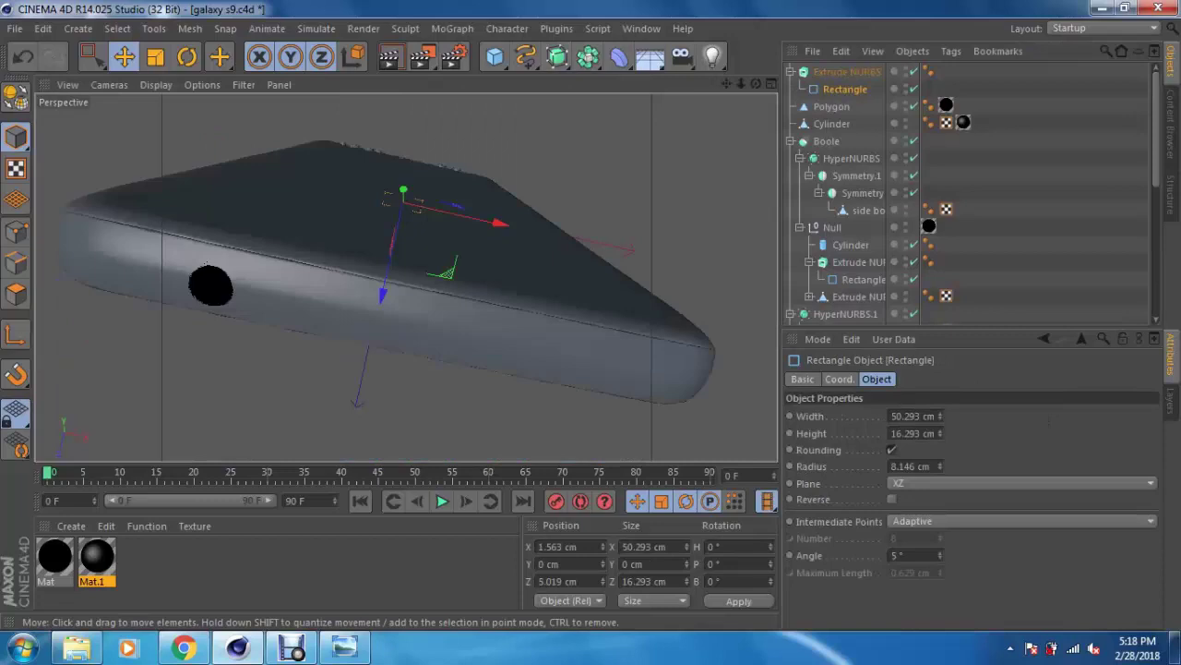
left_click_drag(402, 165, 396, 322)
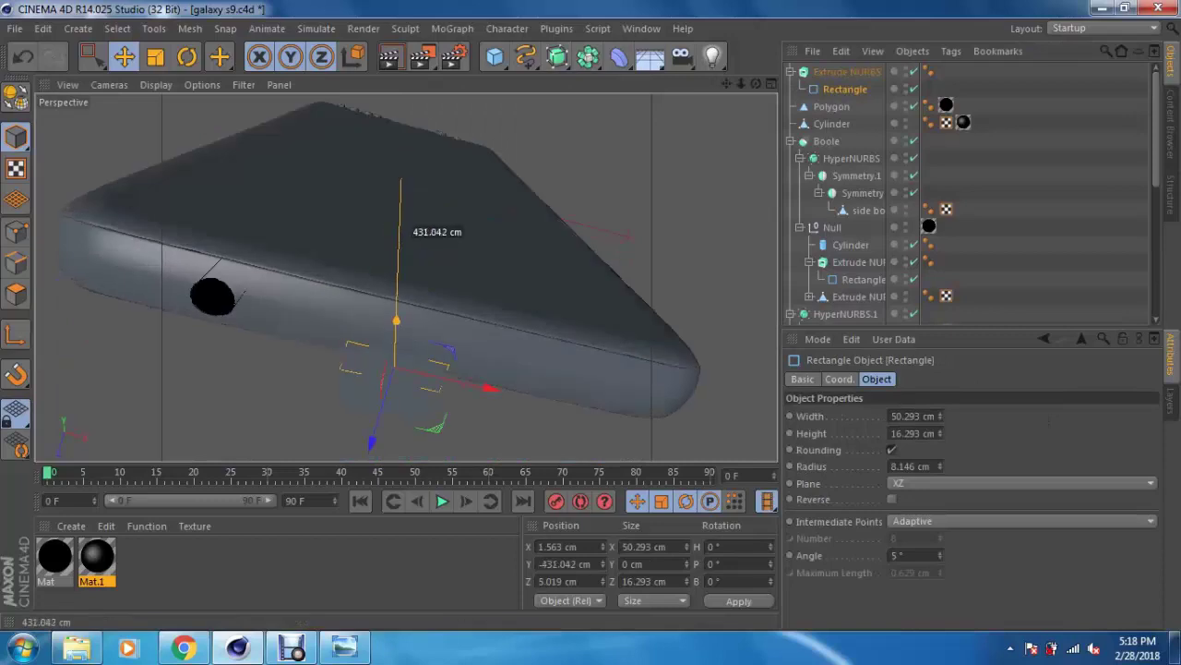
left_click(847, 71)
mouse_move(1045, 415)
left_mouse_down()
mouse_move(1046, 433)
mouse_move(983, 392)
left_mouse_up()
Step: Position the port shape in the edge, put it in the cutter Null, and apply black Mat
left_click(844, 88)
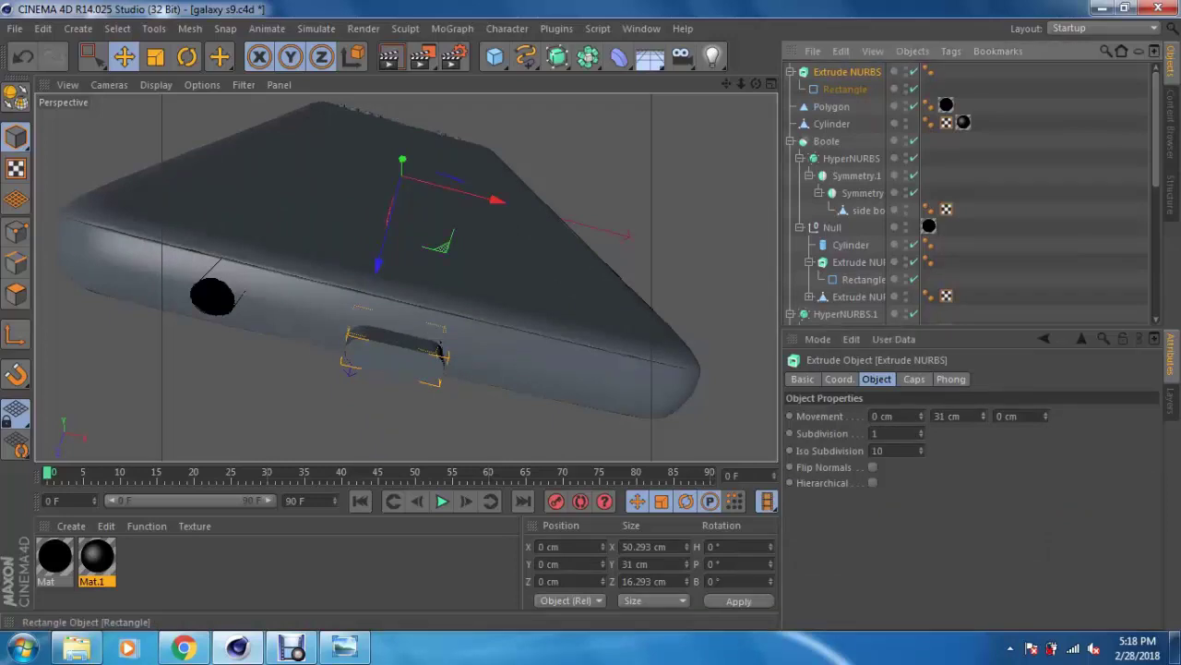
mouse_move(396, 360)
left_mouse_down()
mouse_move(387, 308)
mouse_move(434, 277)
left_mouse_up()
scroll(406, 305, "up", 3)
scroll(406, 360, "up", 2)
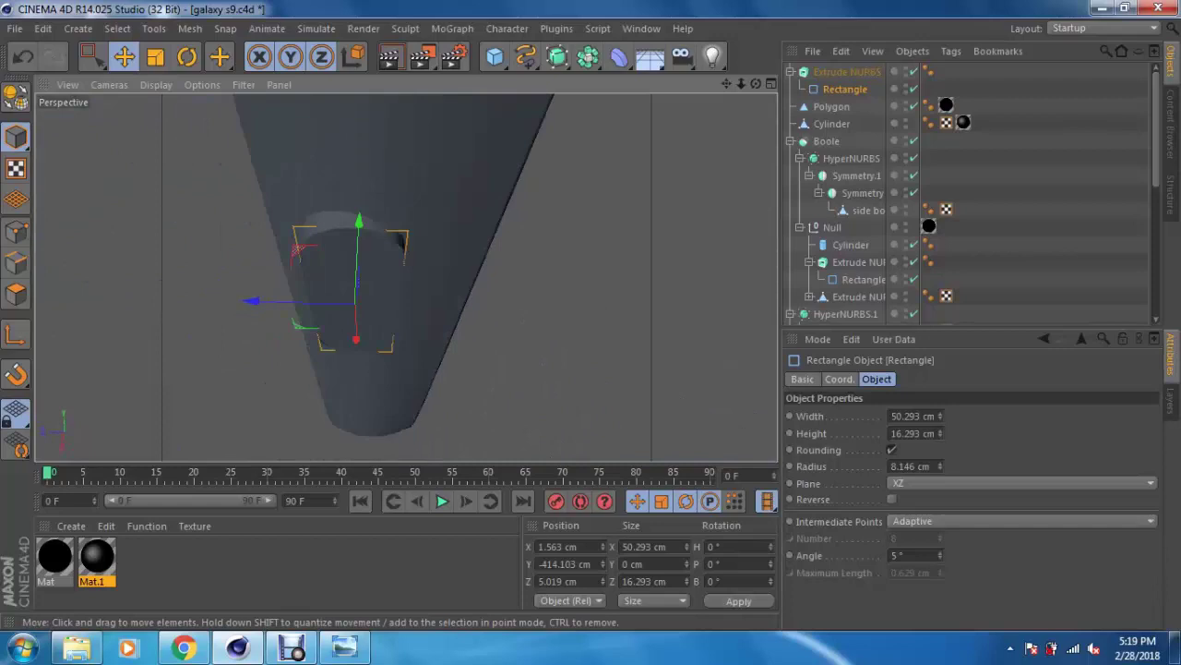
mouse_move(249, 301)
left_mouse_down()
mouse_move(260, 301)
mouse_move(259, 275)
mouse_move(304, 360)
mouse_move(295, 337)
left_mouse_up()
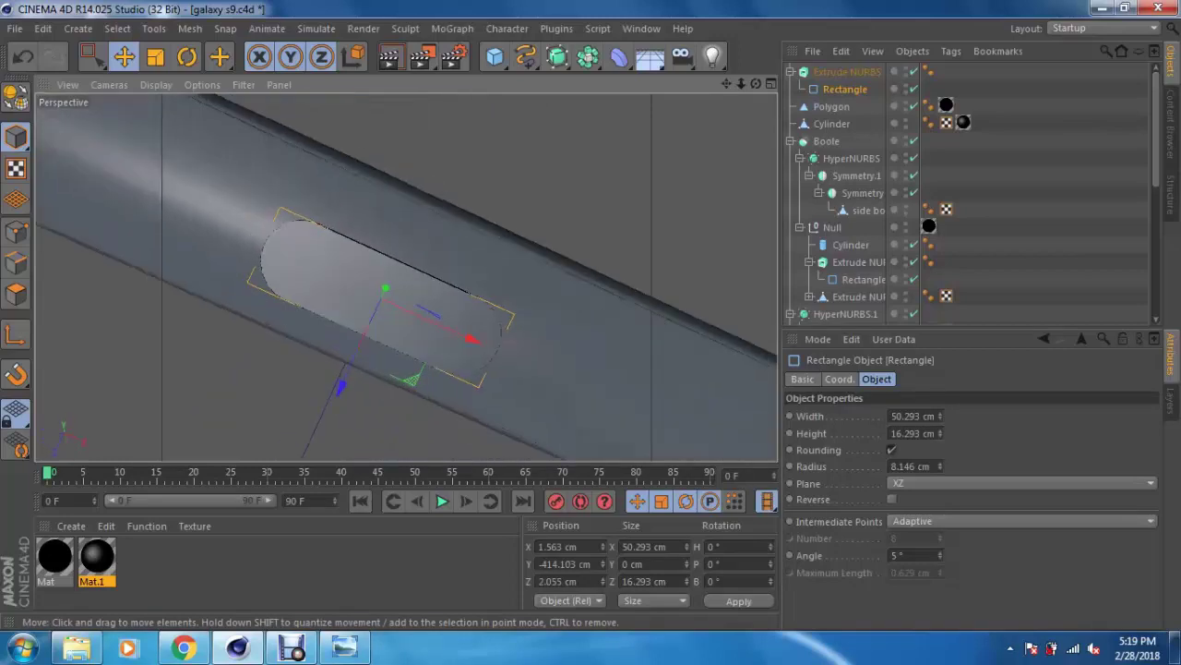
left_click(845, 72)
left_click_drag(845, 72, 831, 227)
left_click_drag(415, 277, 461, 305, "alt")
left_click_drag(55, 556, 850, 245)
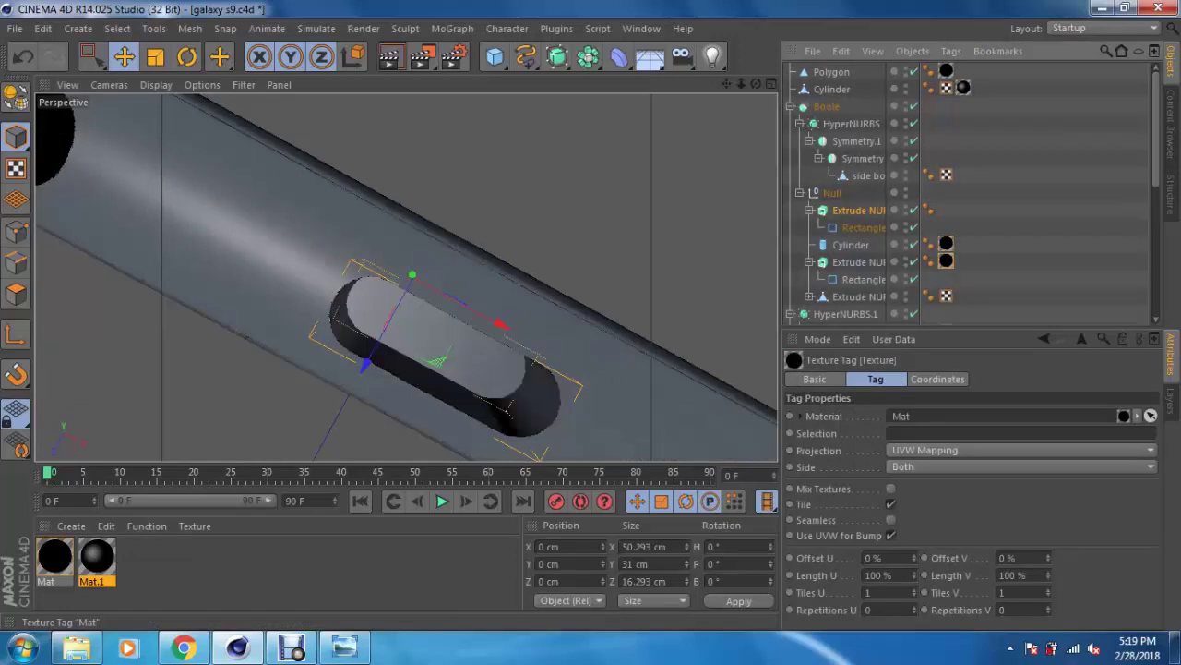
Step: Pull a copy of the port extrude out of the cutting group
mouse_move(387, 332)
left_mouse_down("alt")
mouse_move(356, 343)
mouse_move(369, 304)
mouse_move(351, 277)
mouse_move(369, 259)
mouse_move(332, 253)
left_mouse_up("alt")
left_click(858, 210)
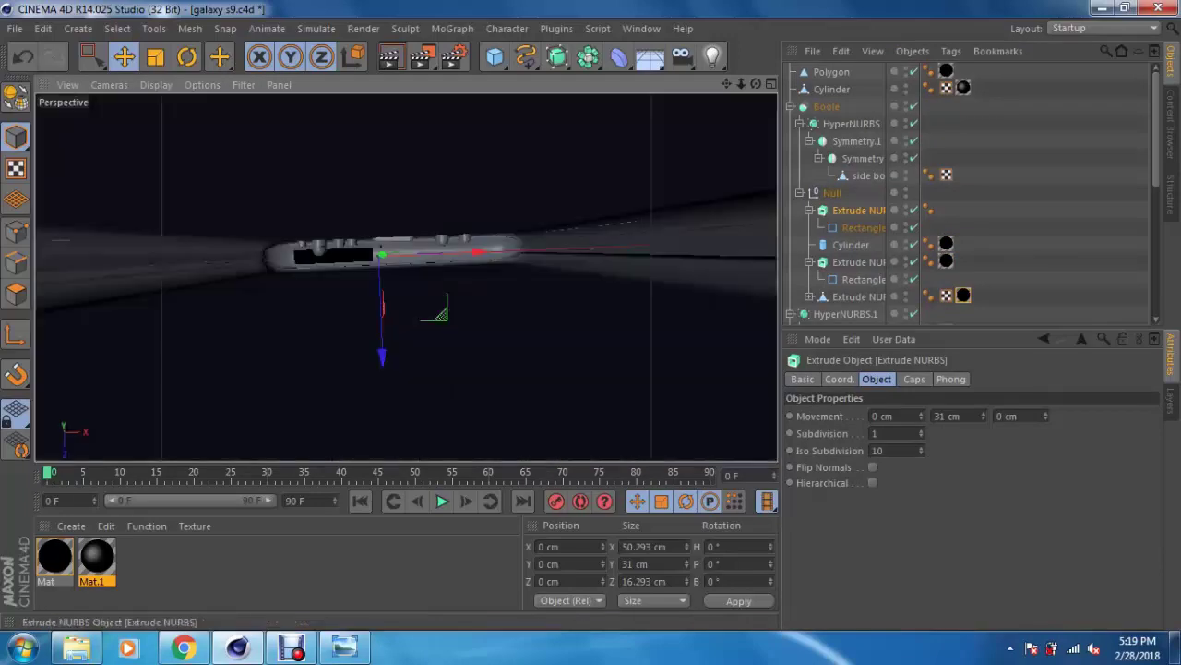
mouse_move(332, 254)
left_mouse_down("alt")
mouse_move(406, 286)
mouse_move(425, 277)
left_mouse_up("alt")
left_click(845, 123)
right_click_drag(425, 277, 443, 296, "alt")
left_click_drag(443, 296, 424, 268, "alt")
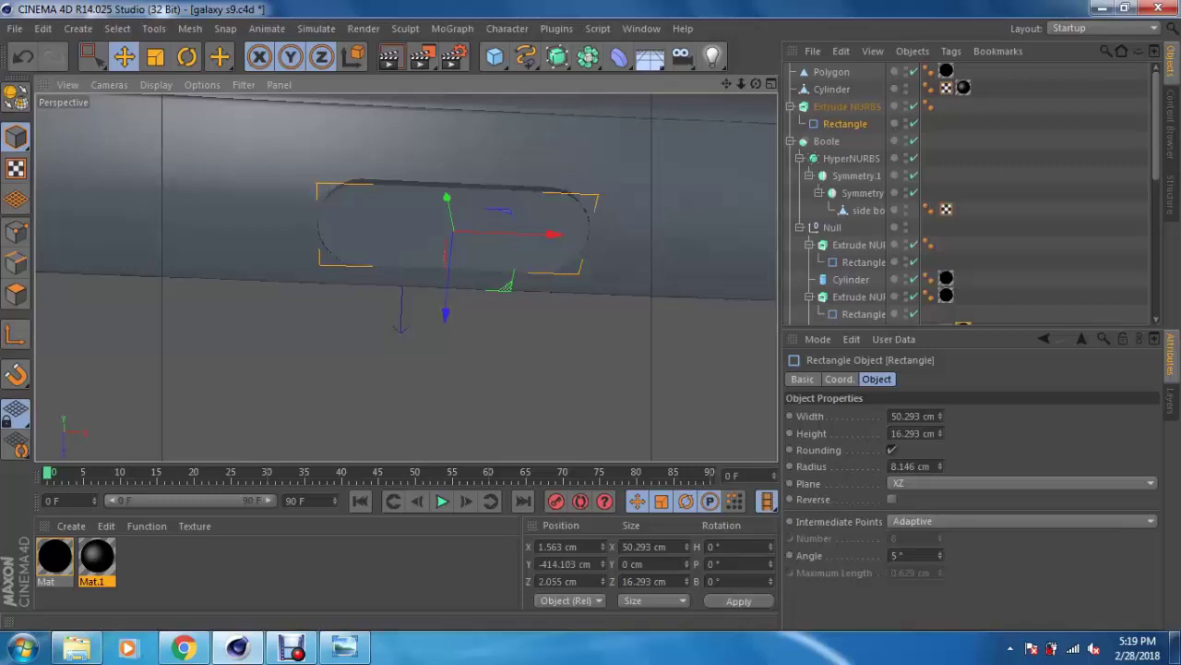
Step: Resize the tongue rectangle to 36.293 × 3.293 cm with 0.646 cm corner radius
left_click(847, 106)
left_click(844, 123)
mouse_move(939, 415)
left_mouse_down()
mouse_move(885, 416)
mouse_move(940, 480)
left_mouse_up()
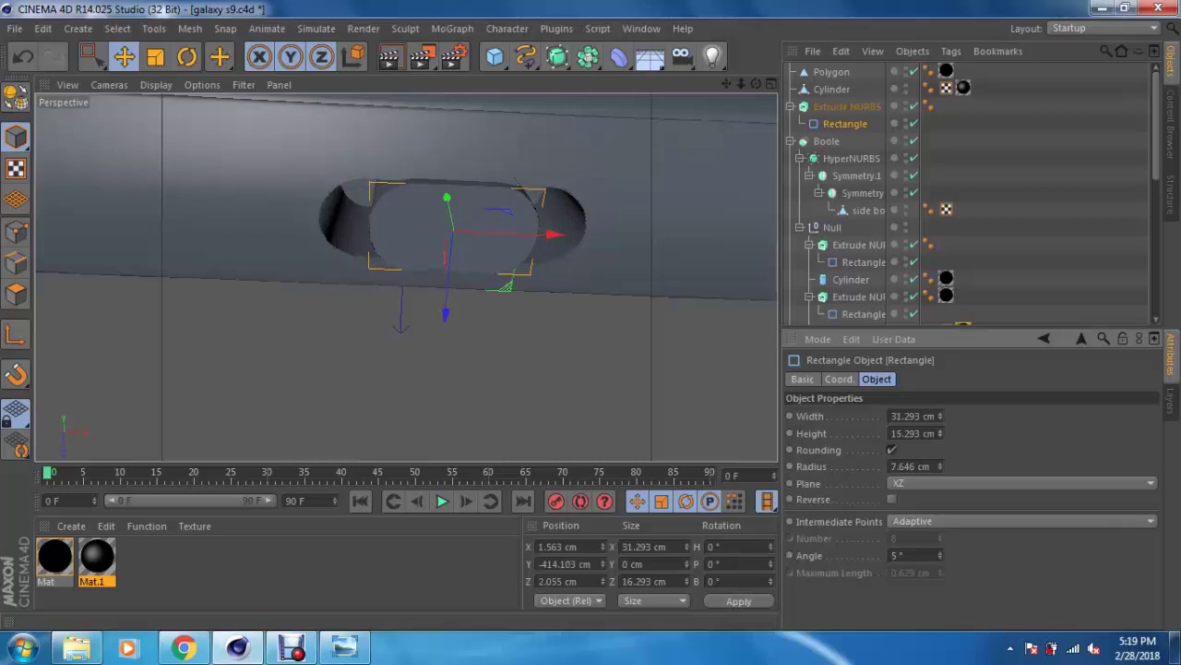
key("F5")
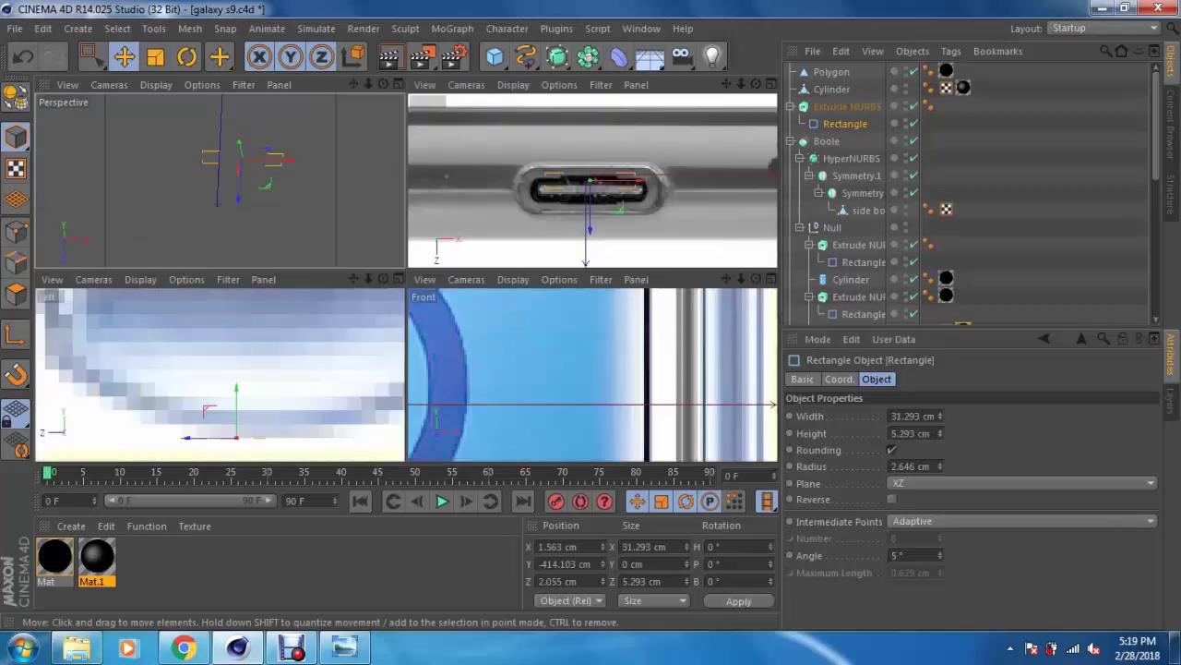
key("F2")
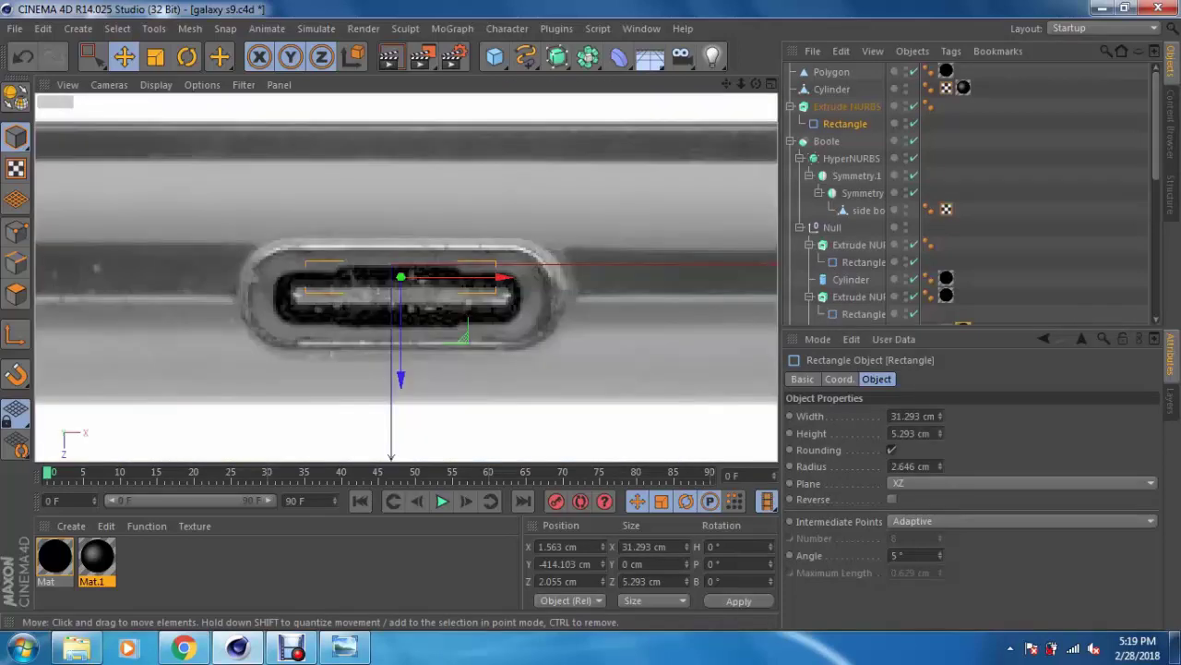
key("n")
key("b")
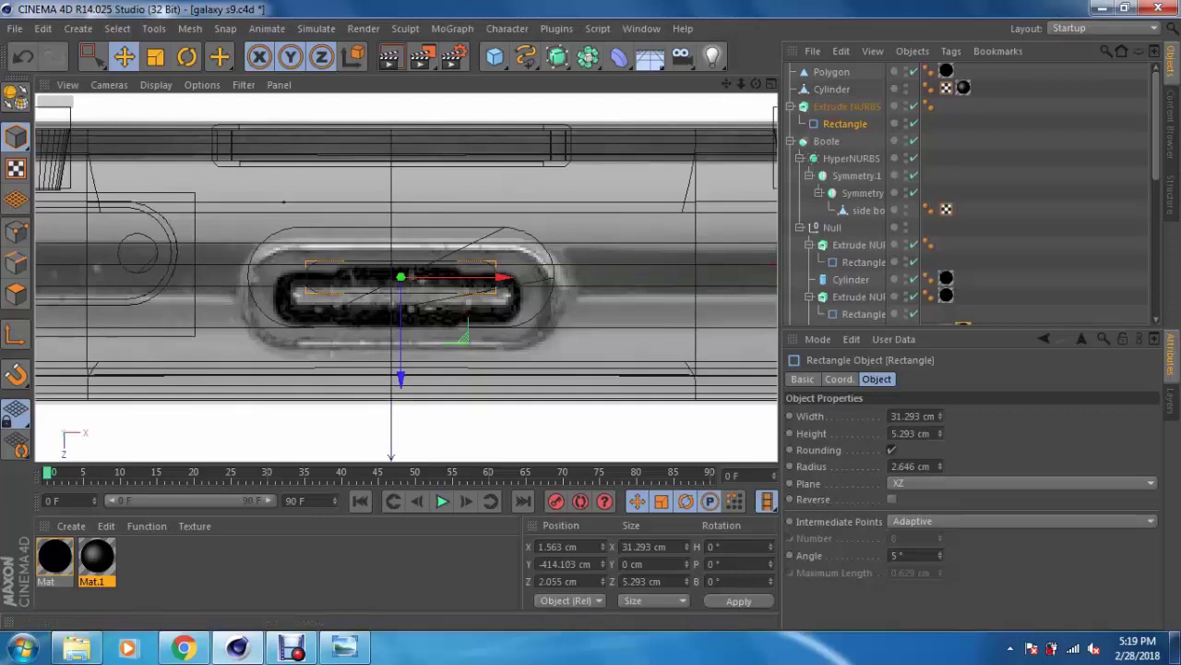
left_click_drag(940, 433, 940, 444)
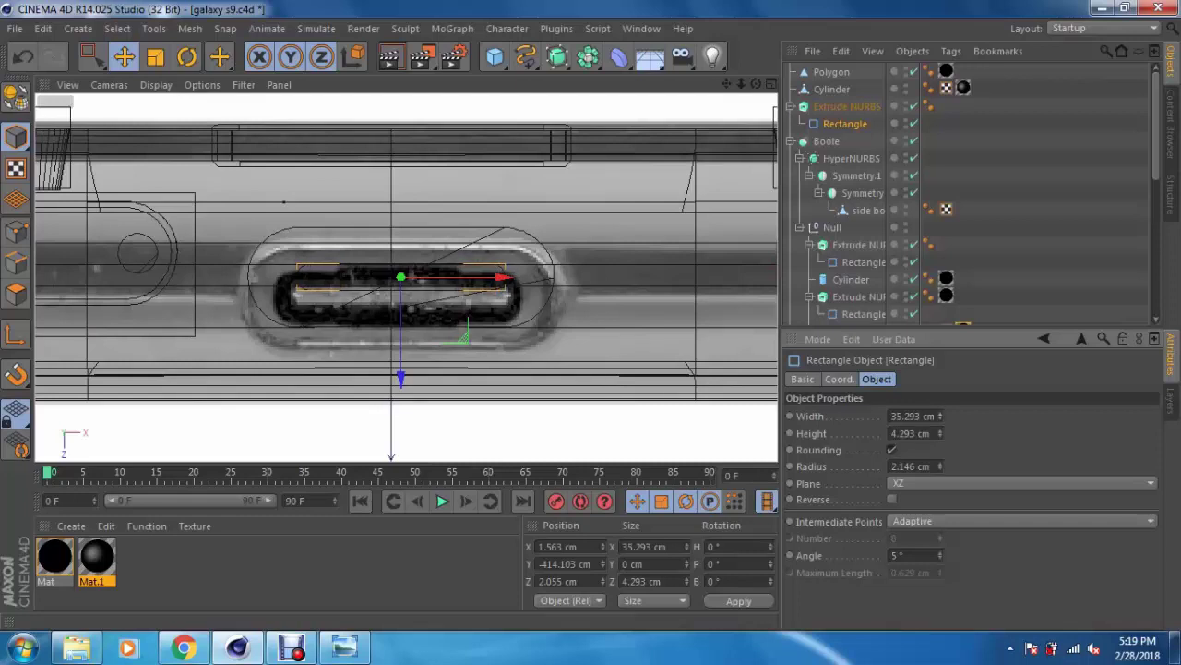
left_click(941, 435)
left_click(891, 450)
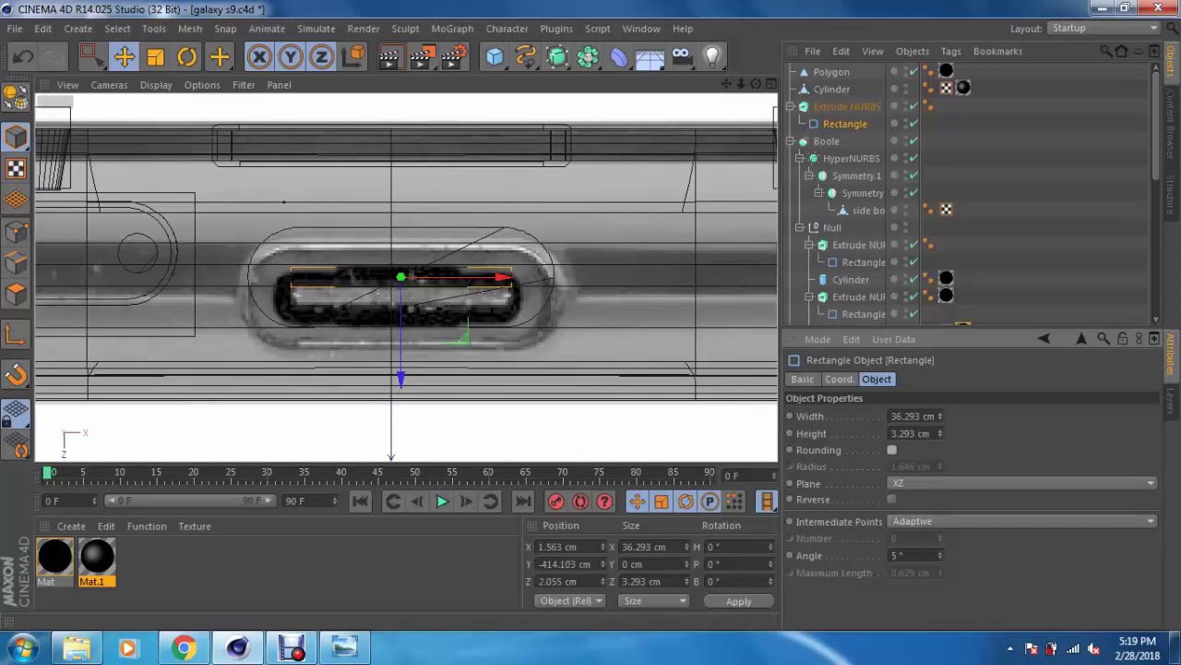
Step: Raise the tongue rectangle up on Y inside the port slot in Perspective
key("F5")
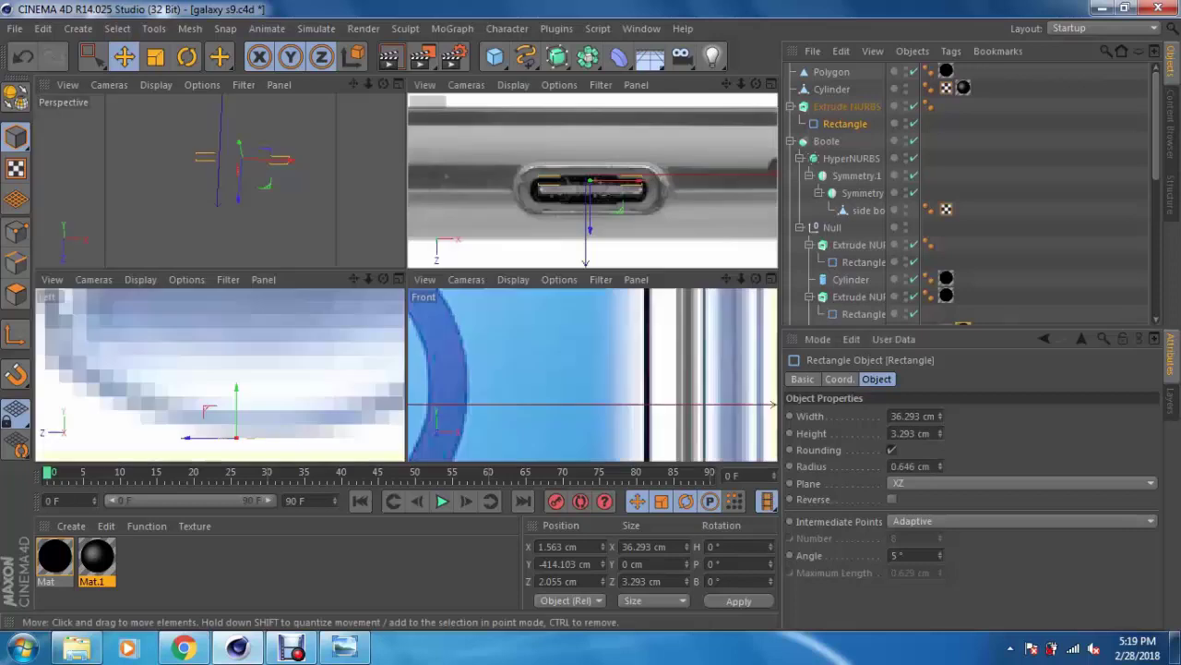
key("F1")
left_click_drag(450, 203, 451, 185)
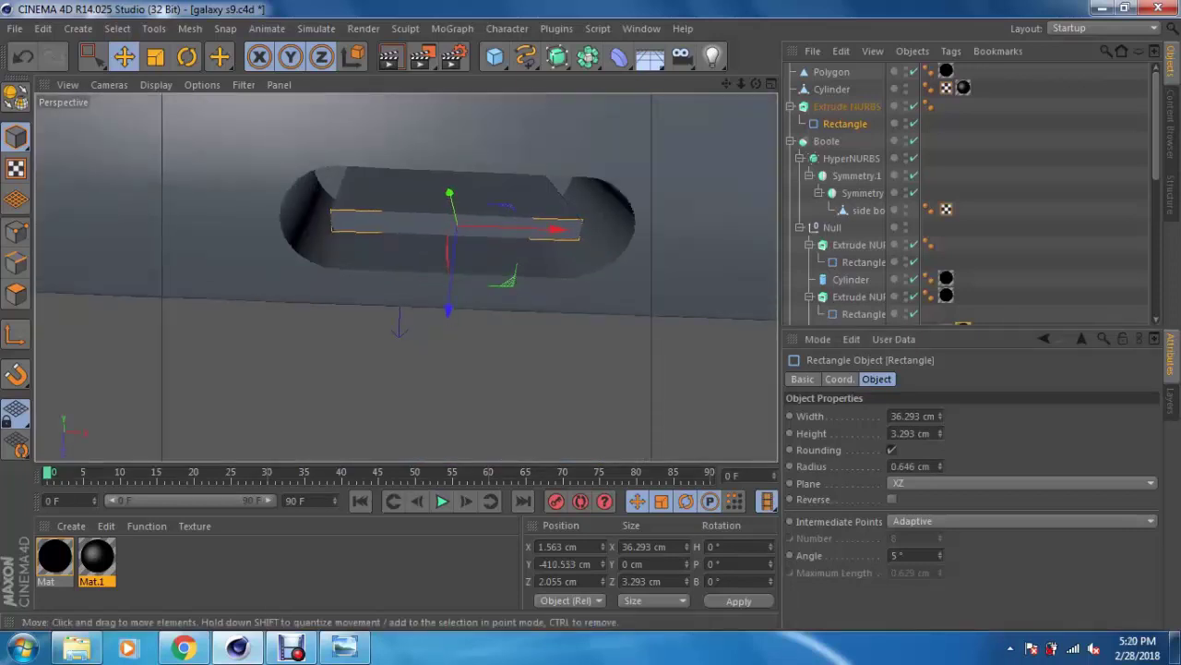
scroll(397, 339, "up", 2)
scroll(397, 338, "up", 1)
scroll(397, 339, "up", 1)
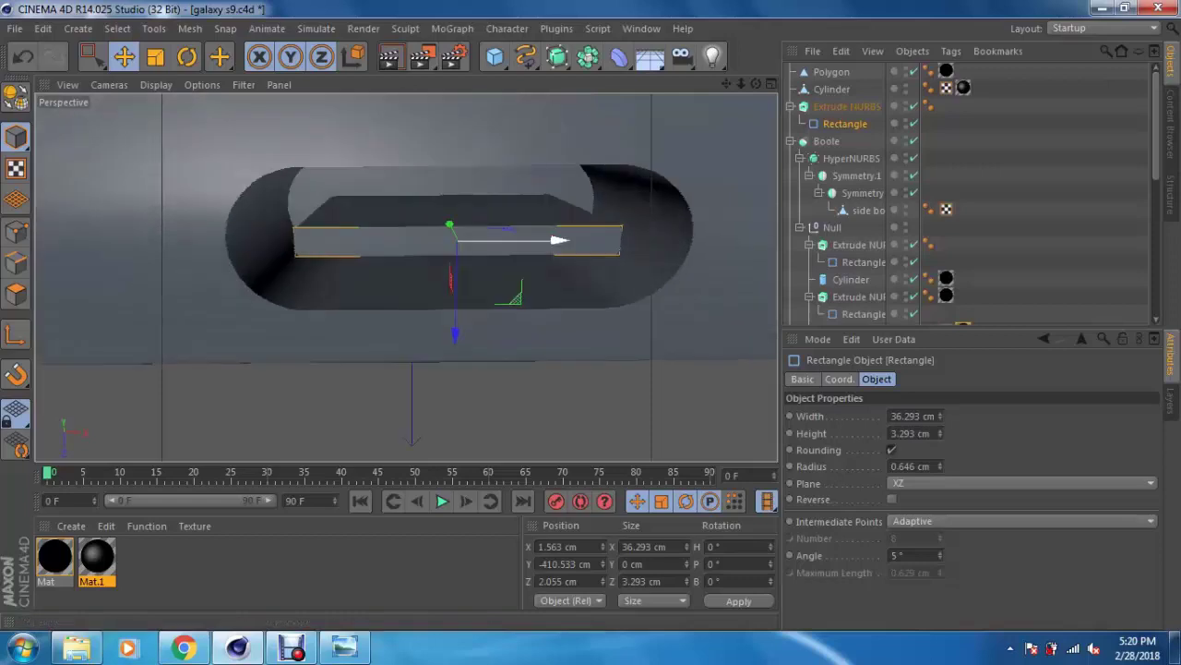
scroll(397, 338, "up", 2)
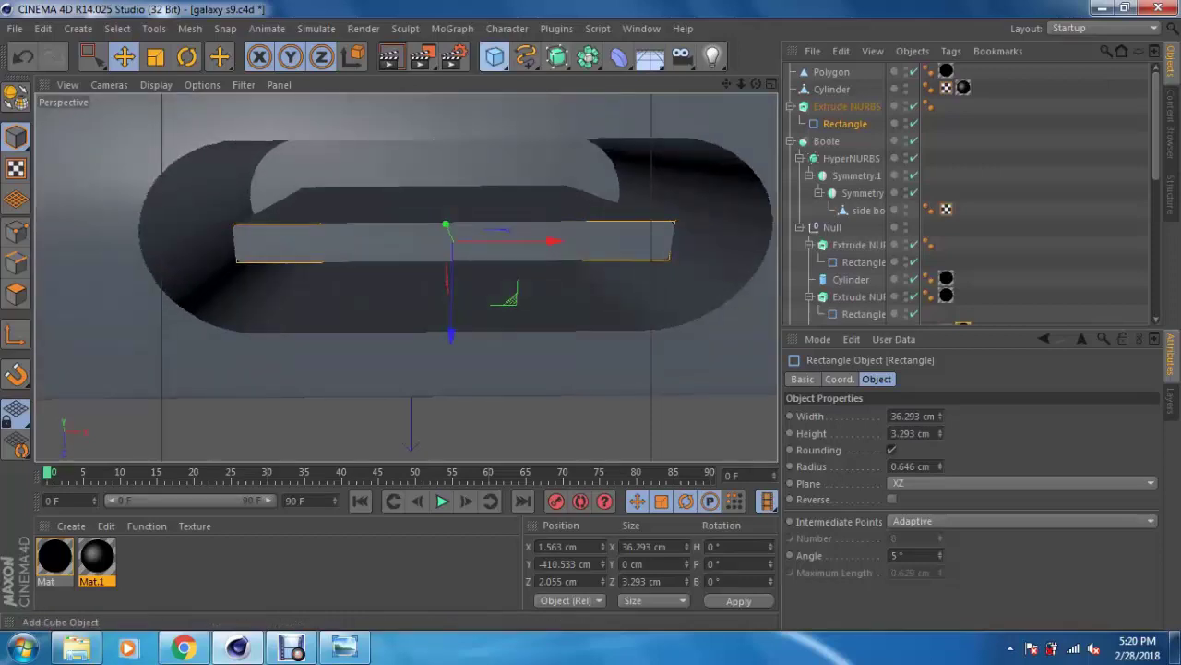
Step: Add a new Cube and put the rectangle back inside the extrusion
left_click(494, 57)
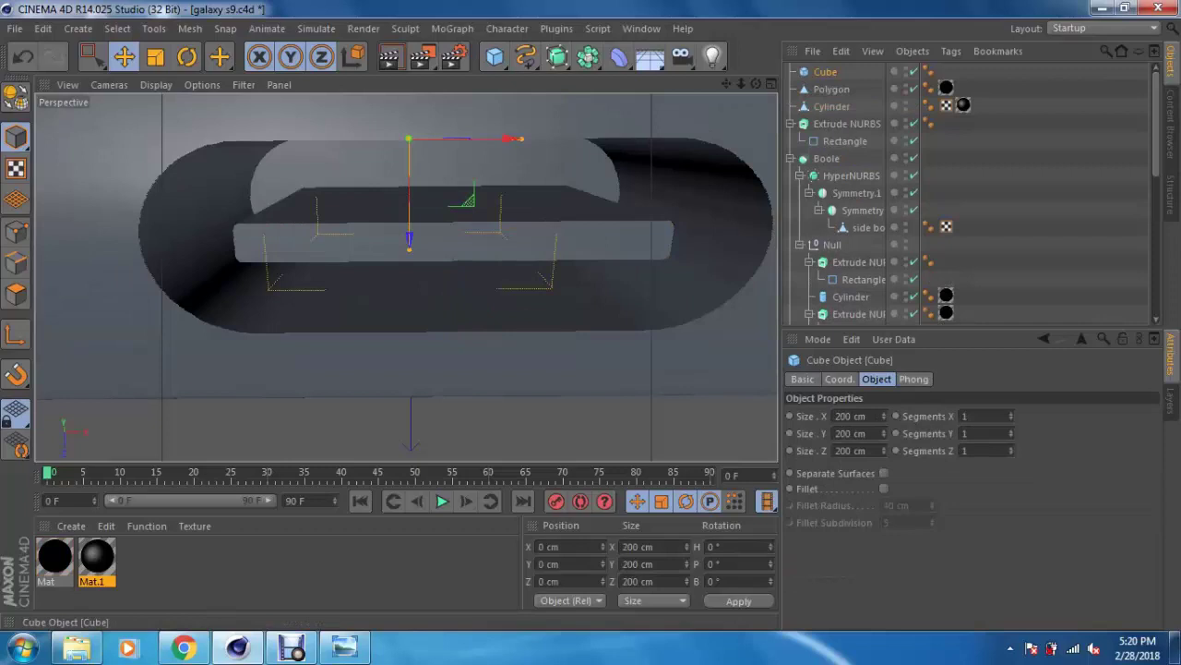
mouse_move(406, 277)
left_mouse_down("alt")
mouse_move(480, 239)
mouse_move(499, 277)
left_mouse_up("alt")
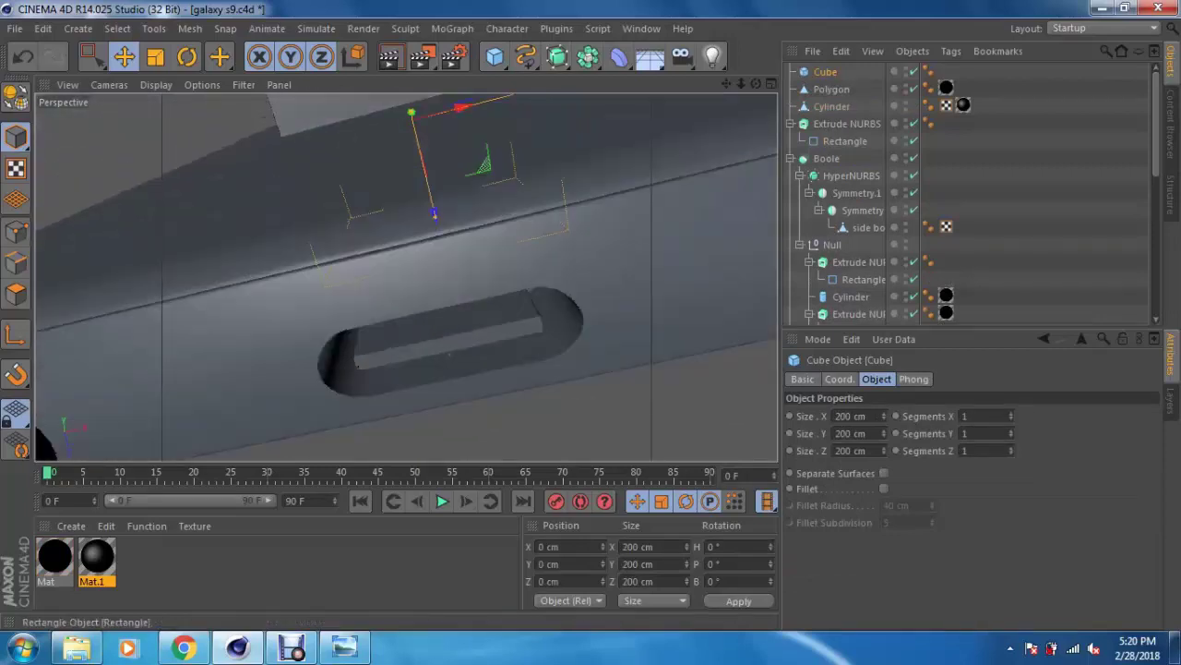
left_click_drag(844, 140, 845, 132)
left_click(839, 378)
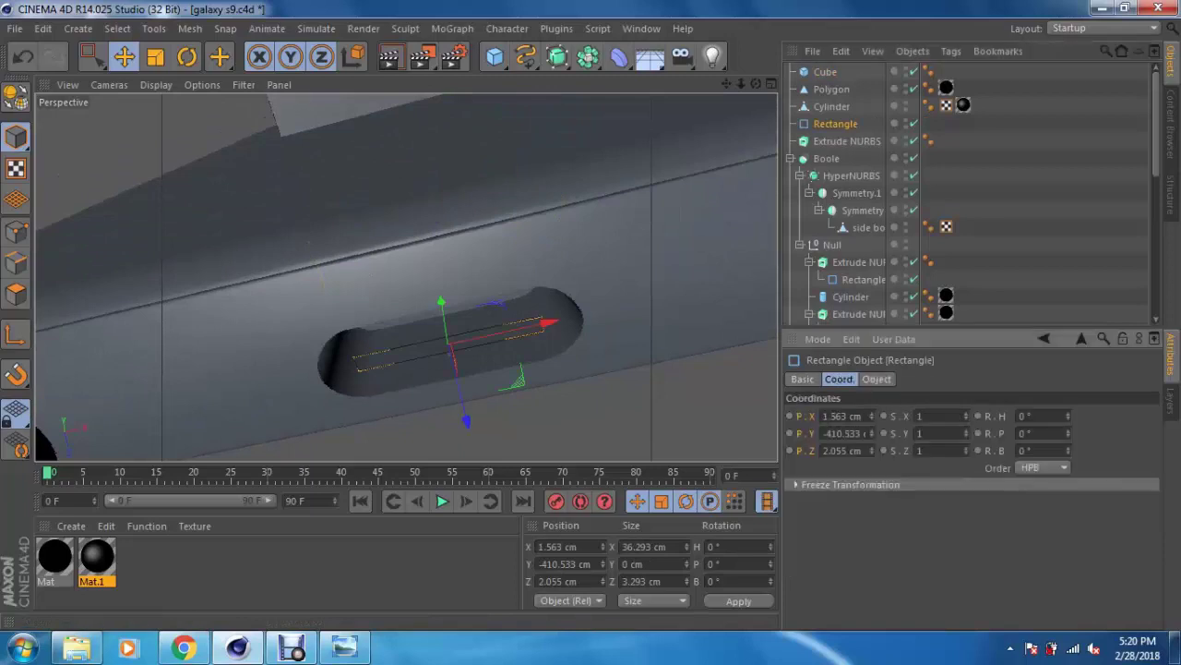
left_click(495, 56)
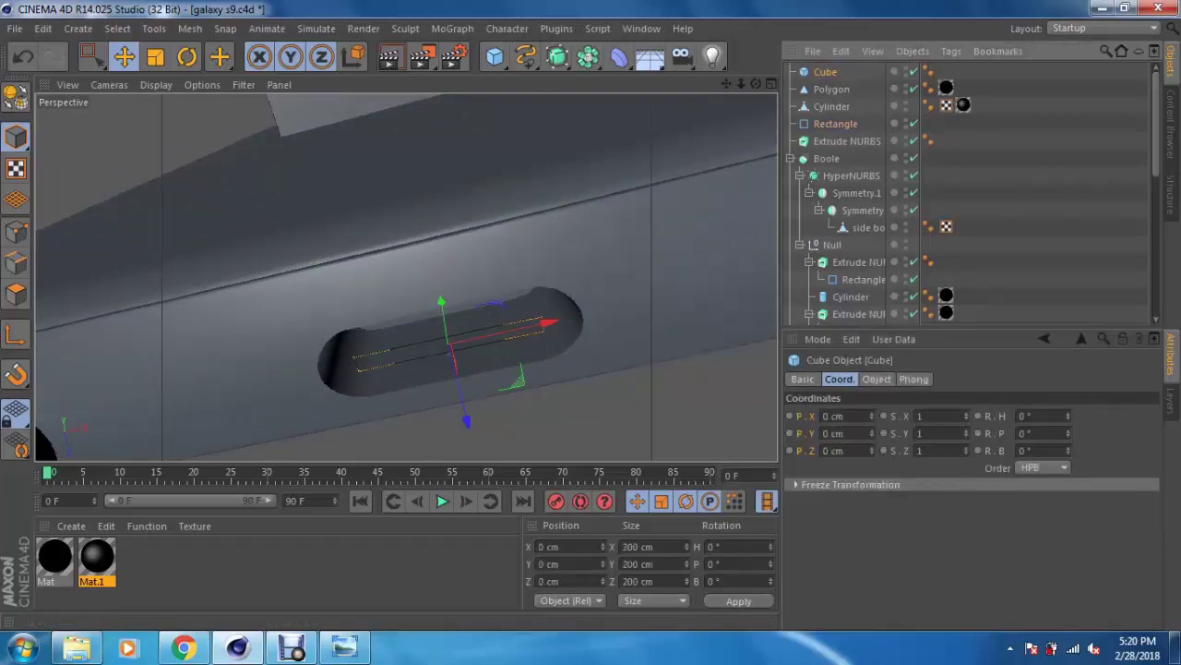
left_click_drag(835, 124, 848, 141)
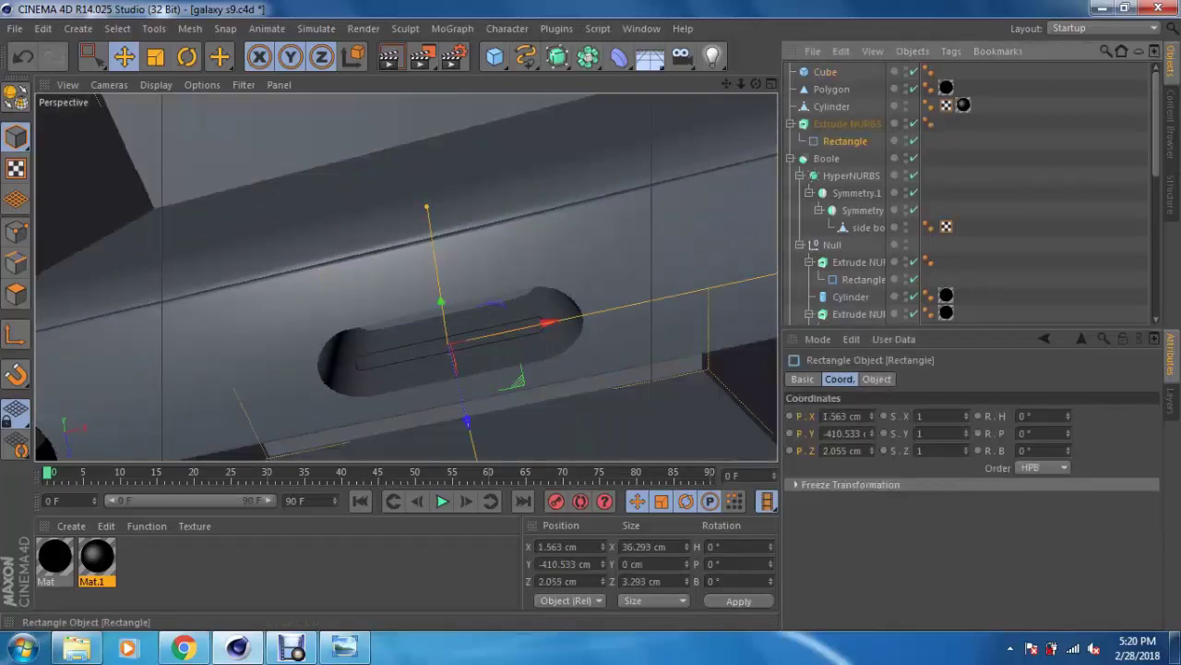
Step: Rename the Extrude NURBS object to 'charging slot'
double_click(848, 124)
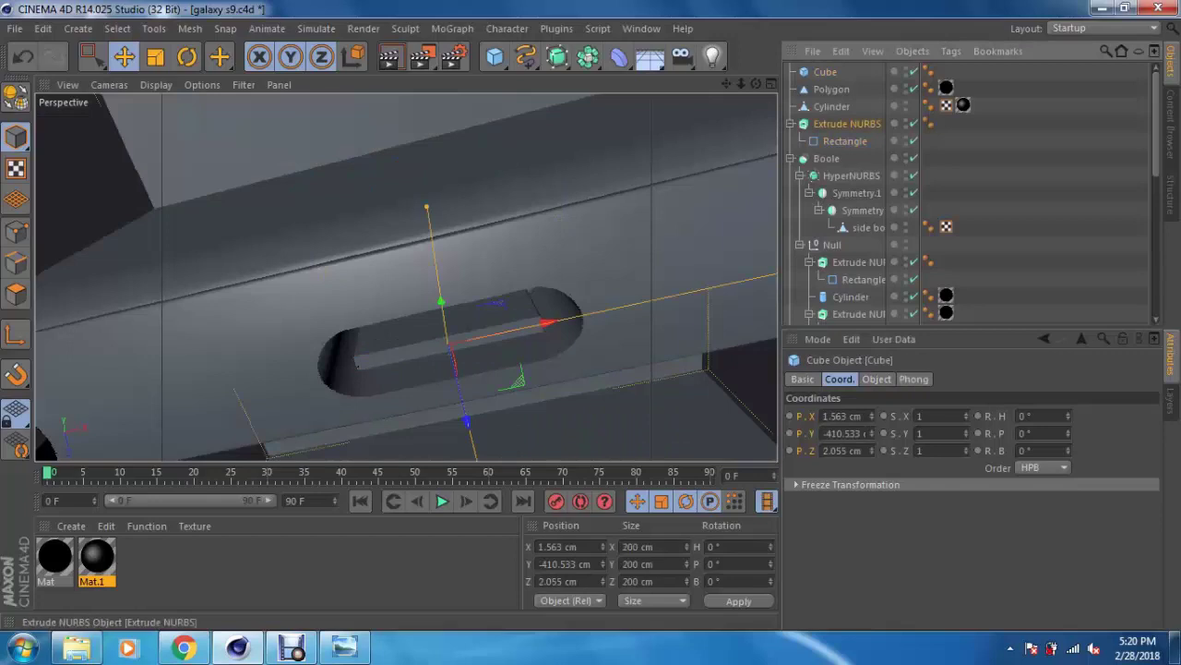
key("BackSpace")
type("charging slot")
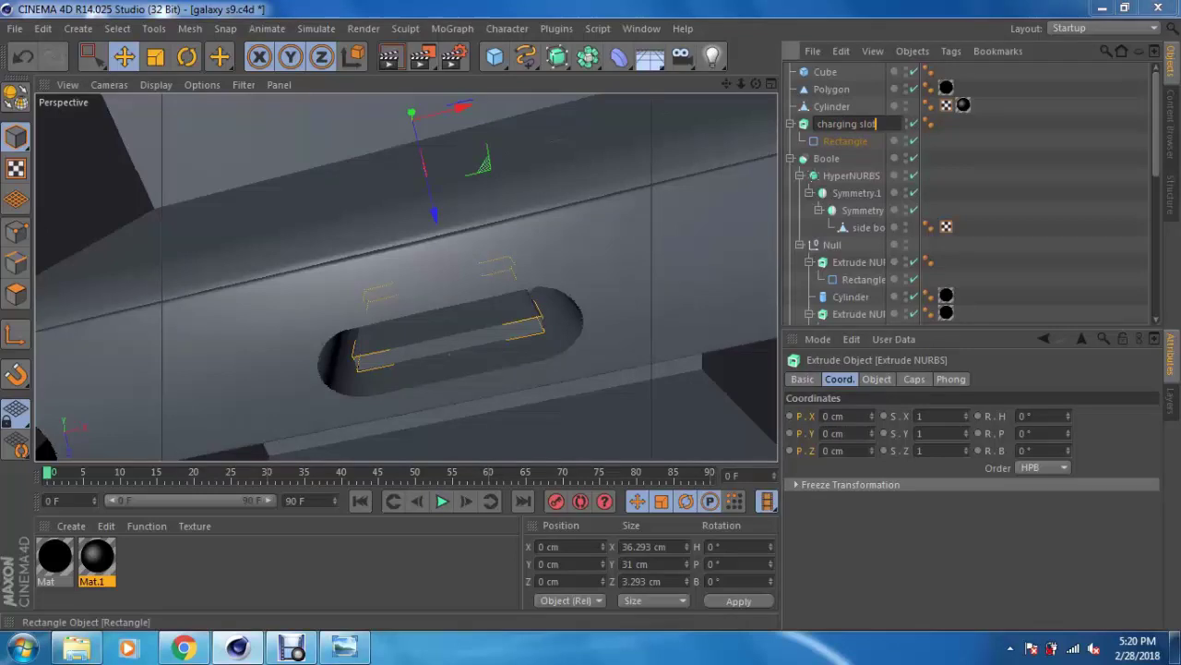
key("Return")
Step: Shrink the cube to a small 3.564 × 6.076 × 6.076 cm pin and raise it into the slot
left_click(826, 71)
key("t")
left_click_drag(545, 323, 432, 336)
scroll(487, 399, "up", 2)
scroll(486, 400, "up", 2)
key("e")
mouse_move(421, 276)
left_mouse_down()
mouse_move(420, 257)
mouse_move(429, 413)
mouse_move(434, 370)
left_mouse_up()
key("t")
mouse_move(448, 282)
left_mouse_down()
mouse_move(421, 283)
mouse_move(355, 318)
mouse_move(293, 312)
mouse_move(270, 348)
mouse_move(332, 333)
left_mouse_up()
key("e")
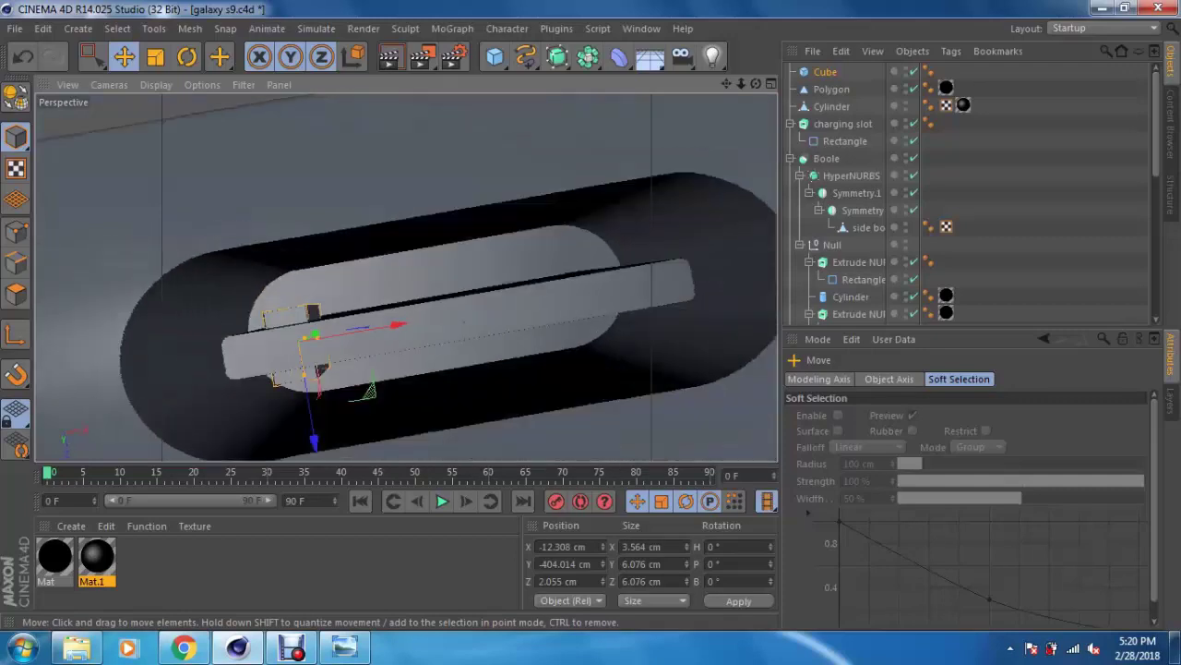
left_click_drag(333, 332, 412, 291, "alt")
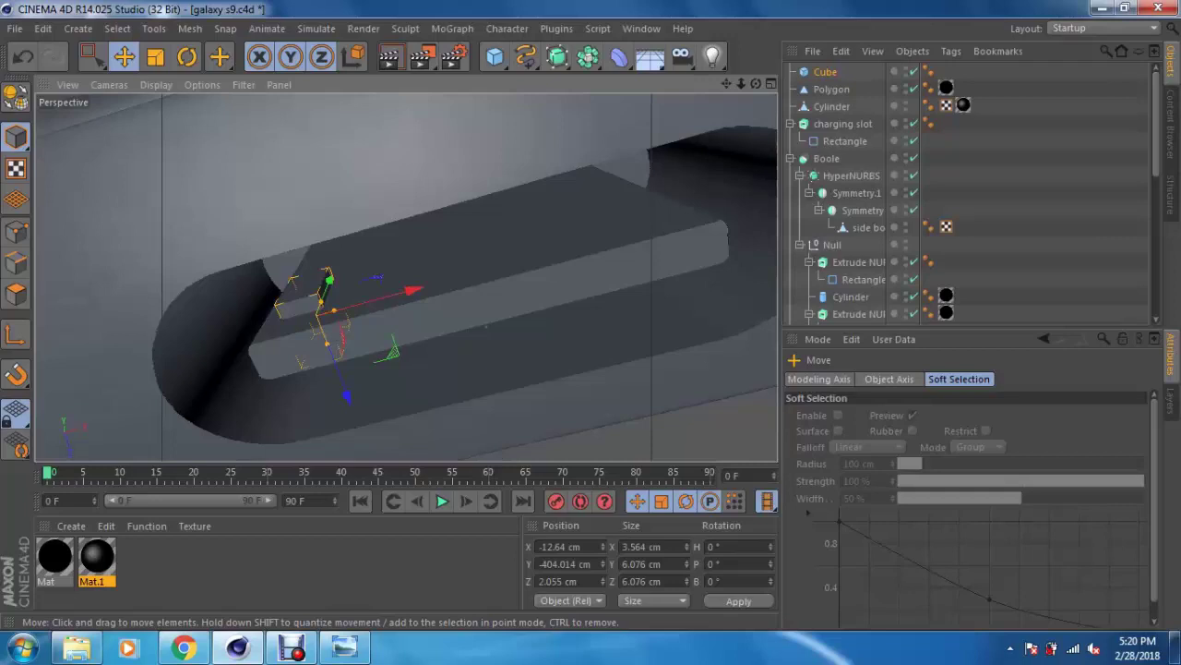
Step: Add a Cloner object from the MoGraph menu
left_click(453, 29)
left_click(457, 163)
left_click(825, 88)
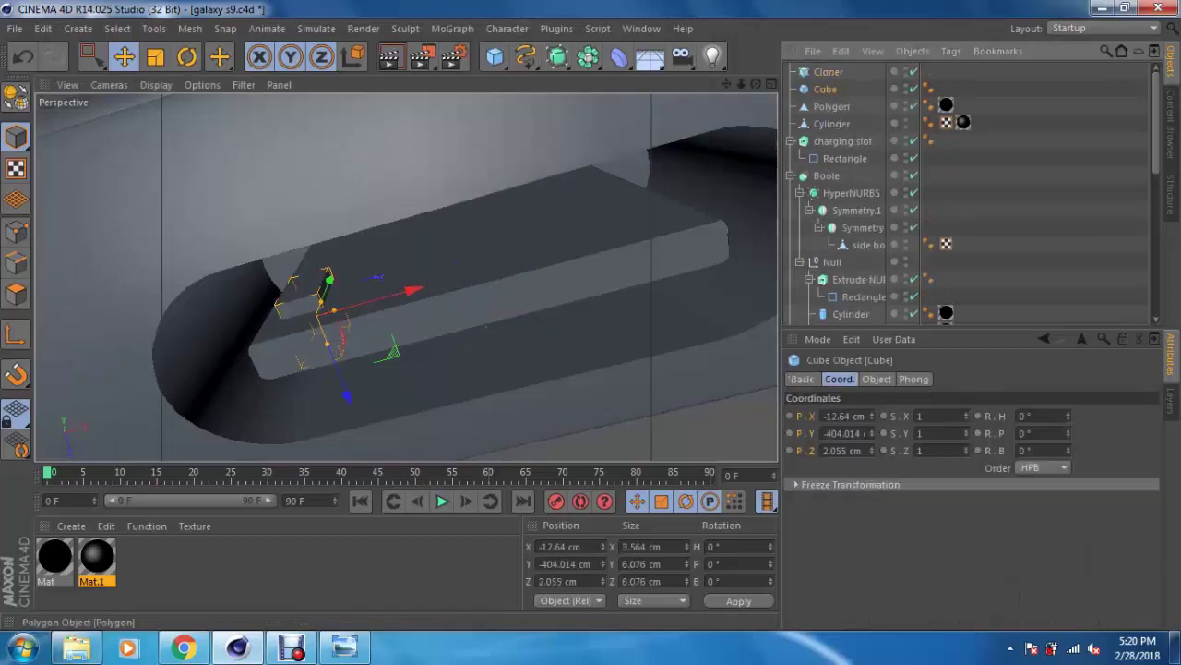
Step: Parent the Cube under the linear Cloner with P.Y 0 cm, P.X 5 cm, Count 7, shifted left
key("ctrl+z")
key("ctrl+y")
left_click(911, 378)
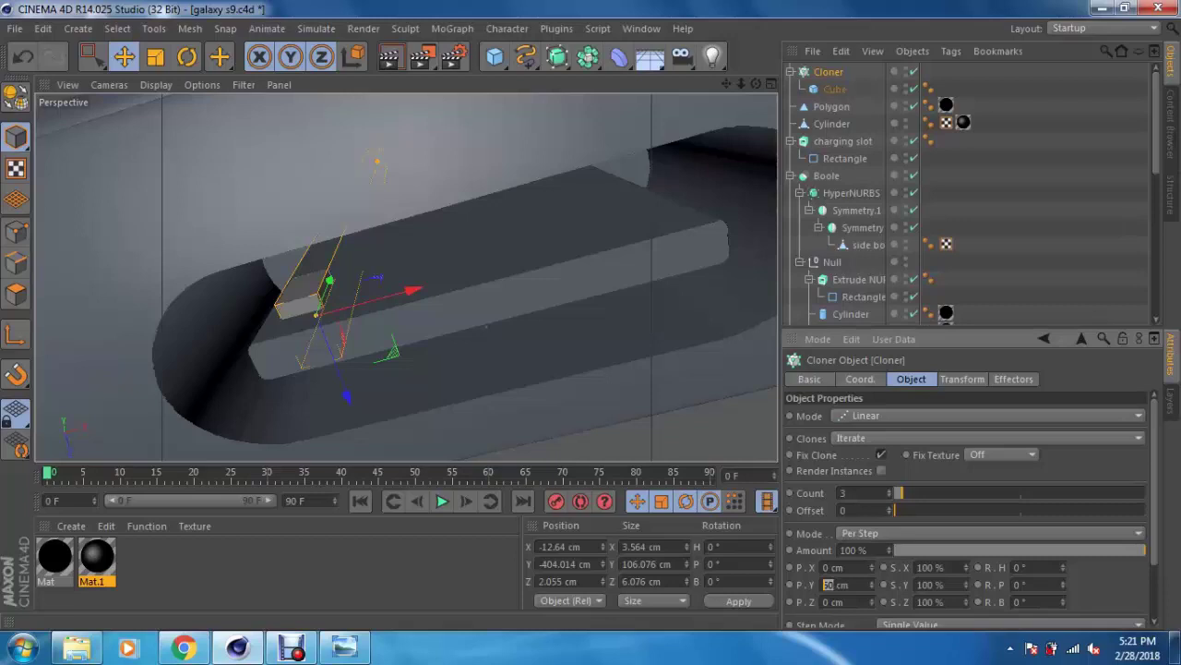
type("0")
key("Return")
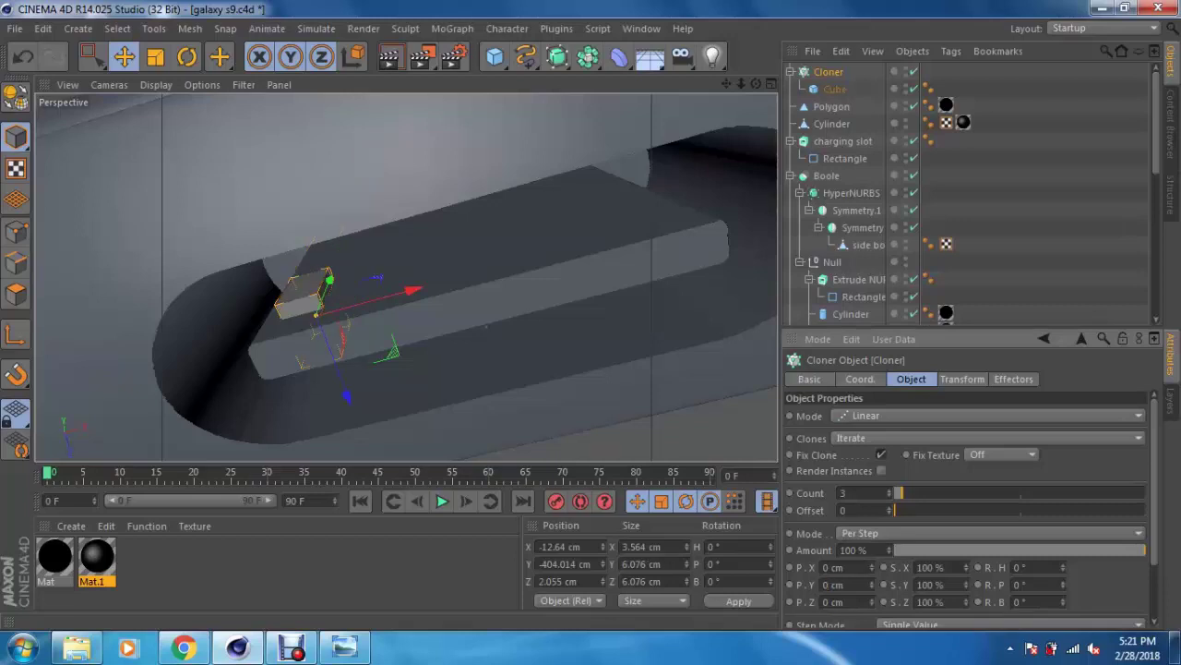
type("4")
key("Return")
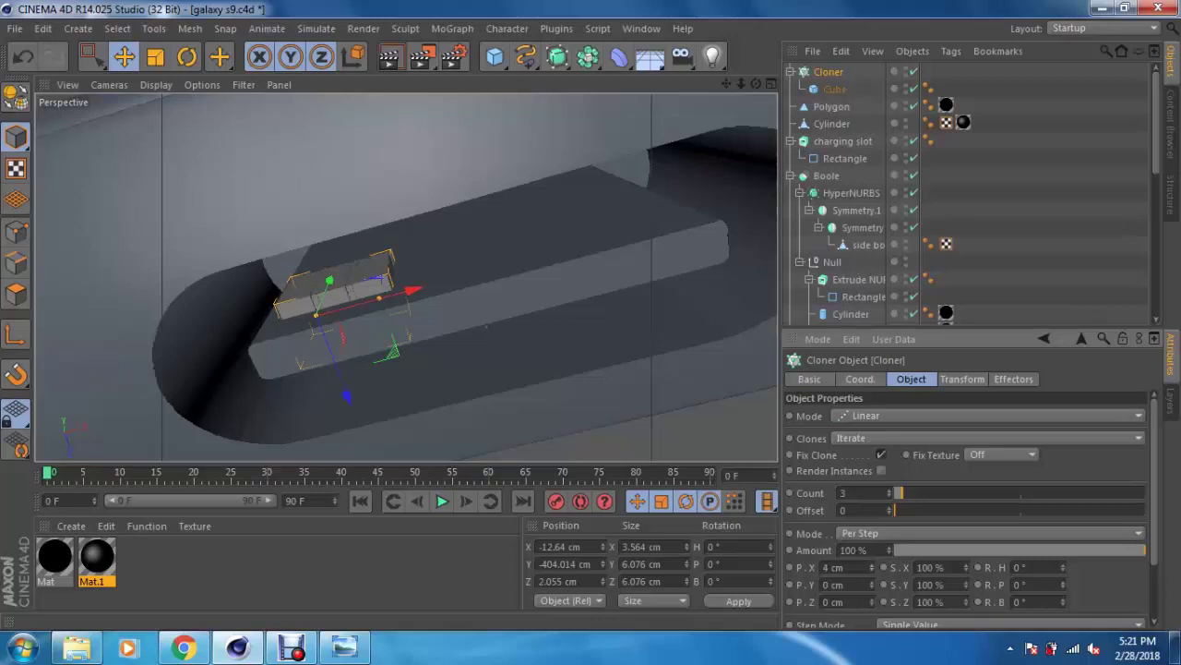
left_click_drag(872, 566, 886, 563)
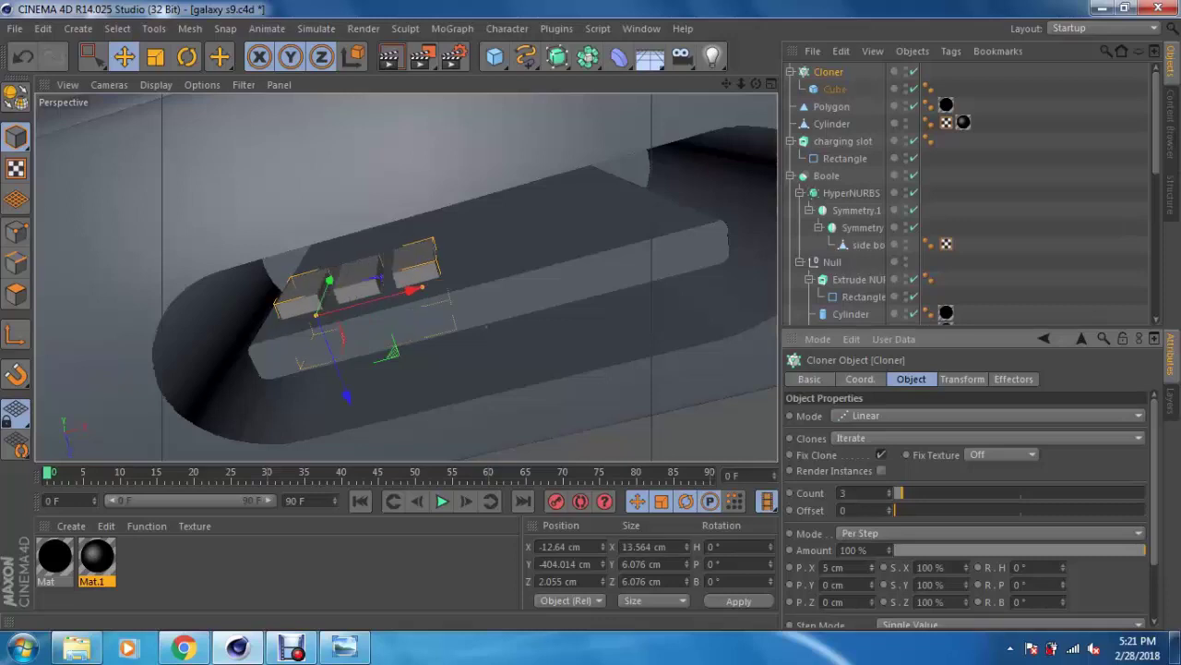
left_click_drag(899, 492, 908, 493)
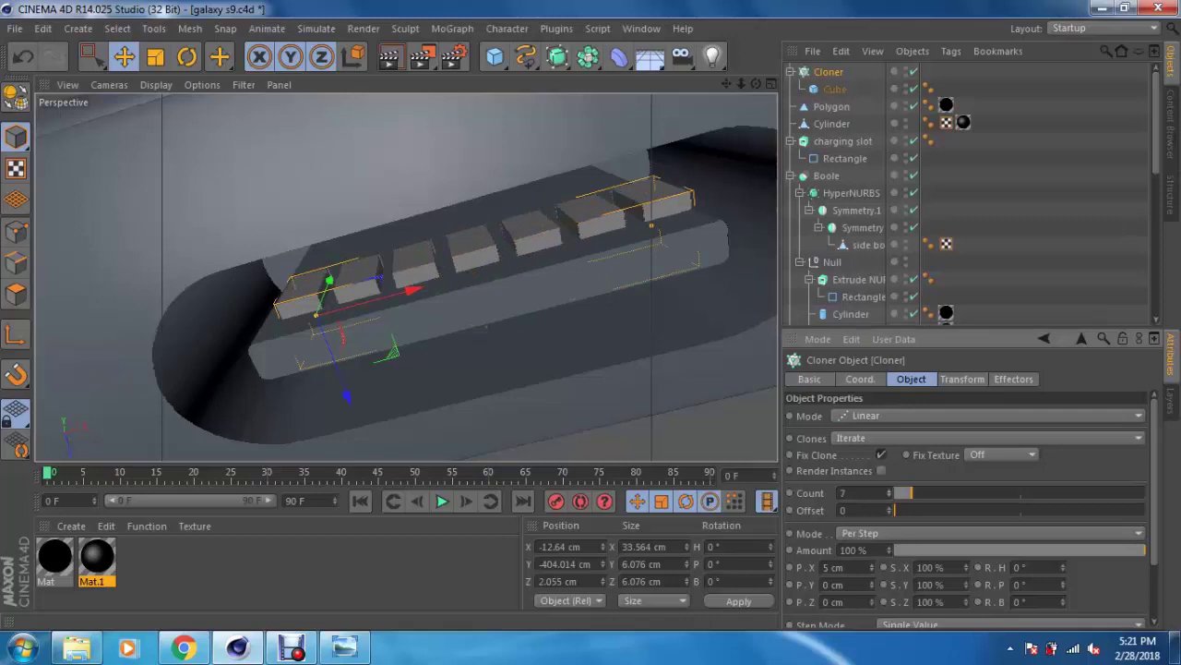
left_click_drag(404, 290, 395, 293)
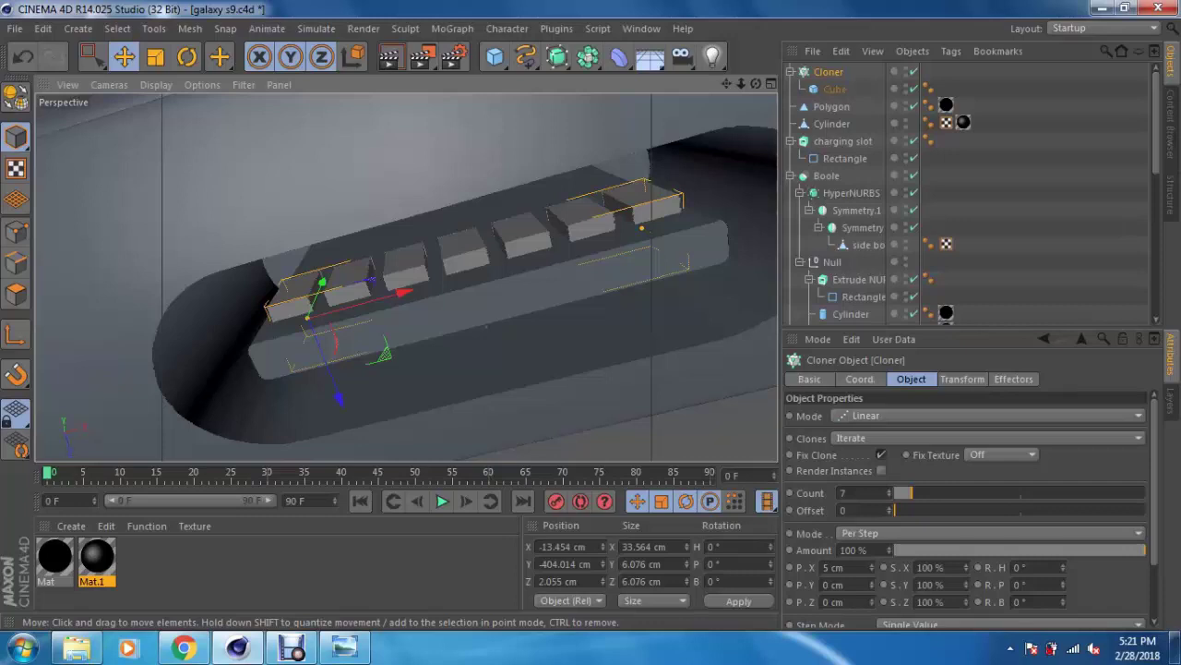
Step: Select the charging slot's extrude cutter and frame the phone's bottom edge
scroll(407, 277, "down", 5)
mouse_move(406, 277)
left_mouse_down("alt")
mouse_move(480, 245)
mouse_move(388, 268)
mouse_move(351, 296)
mouse_move(342, 277)
left_mouse_up("alt")
key("F5")
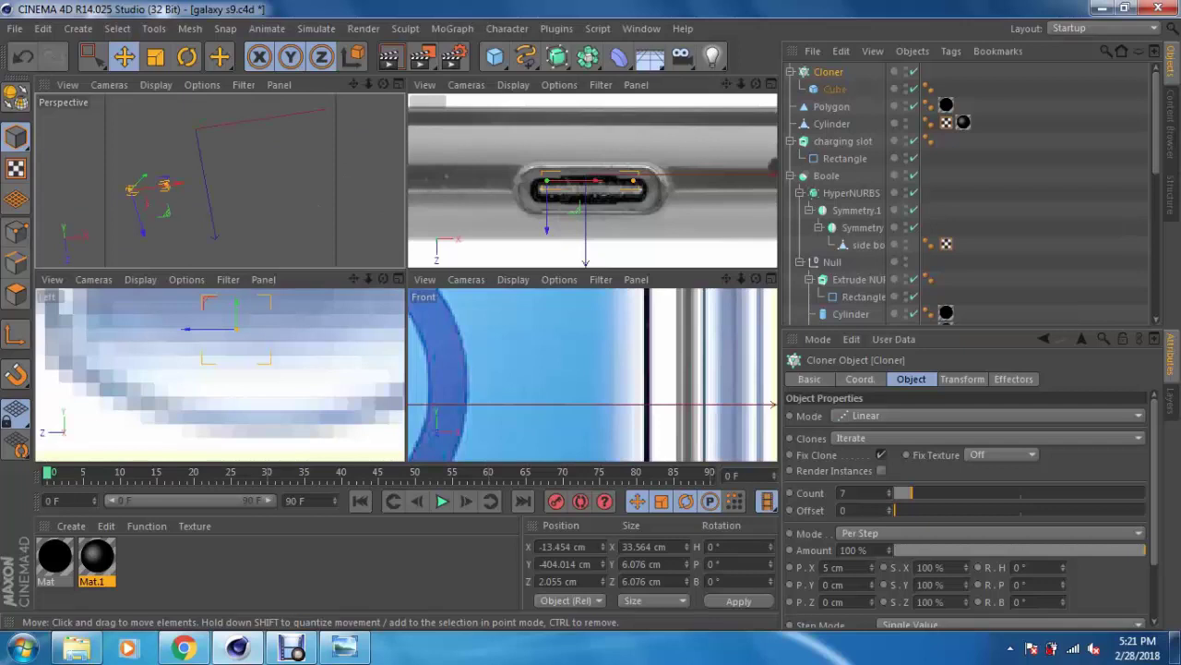
key("F2")
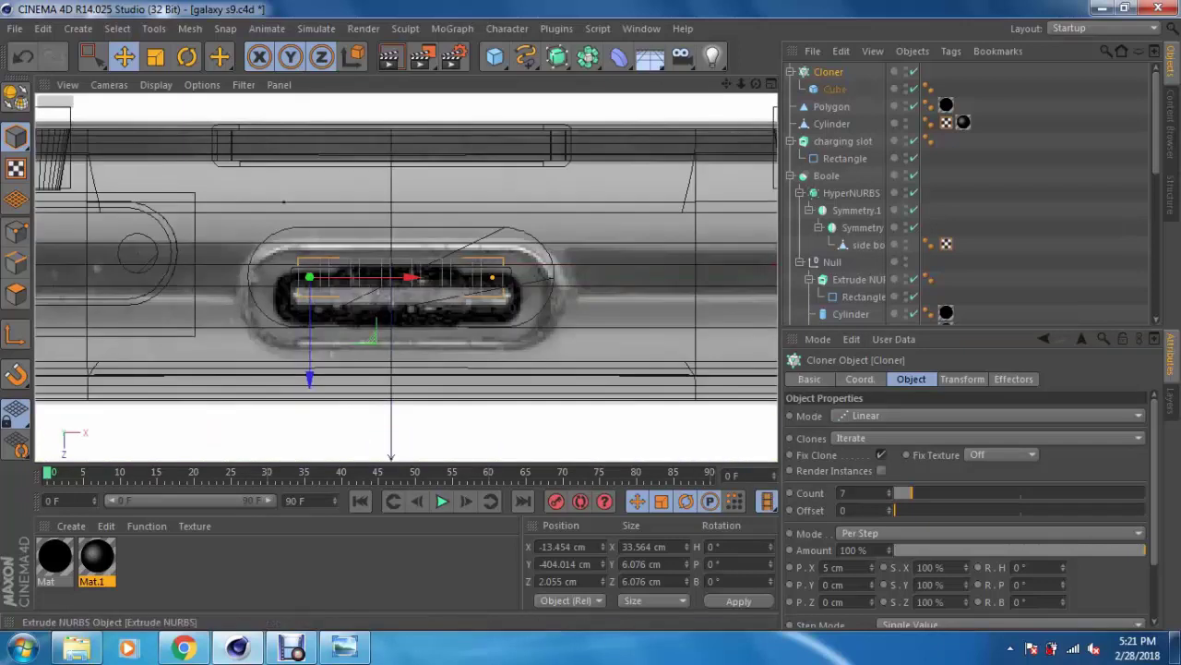
left_click(859, 278)
middle_click_drag(616, 300, 492, 287, "alt")
key("F5")
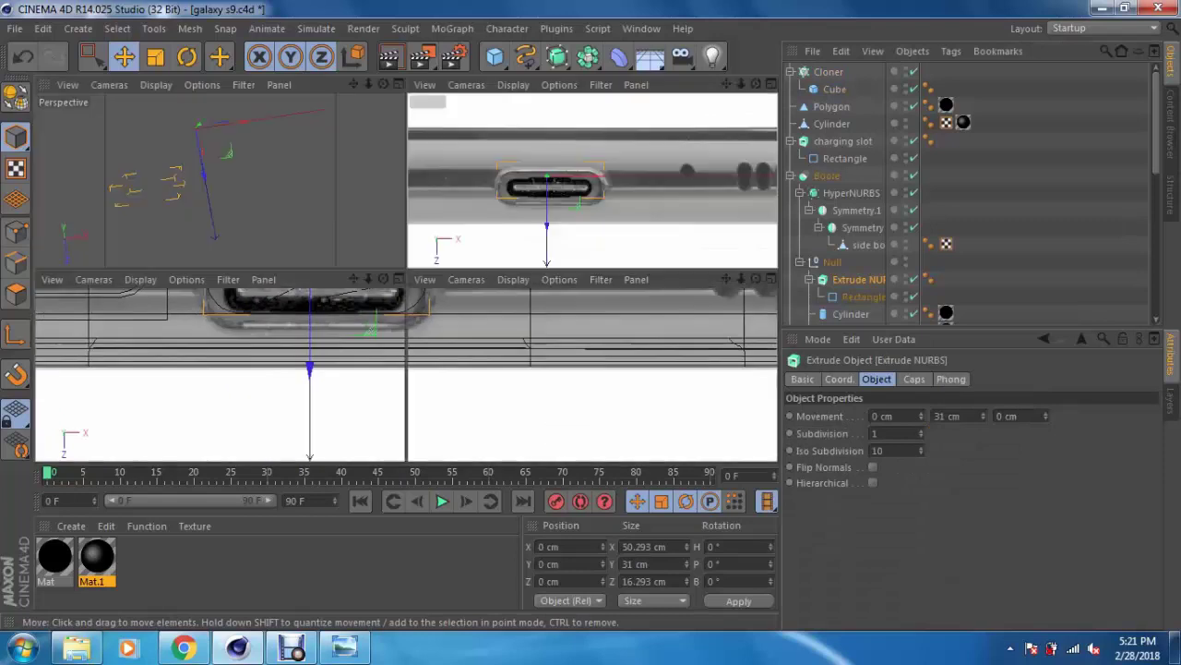
key("F1")
left_click_drag(37, 341, 38, 395, "alt")
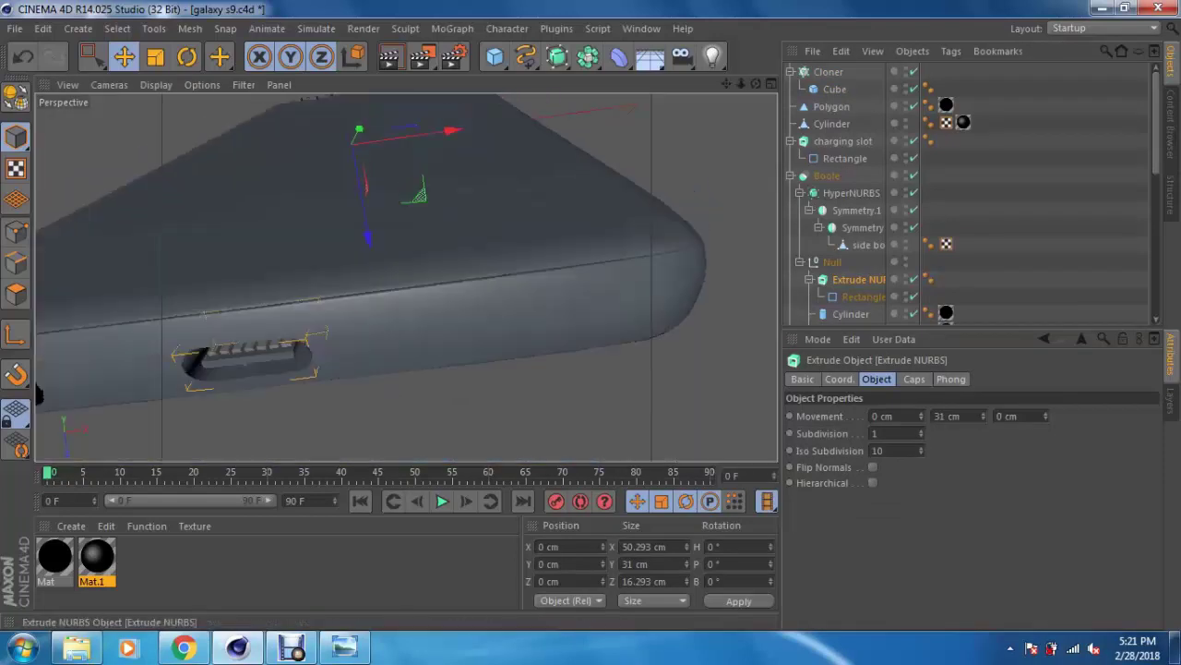
Step: Duplicate the slot cutter, move the copy to X 127.804 cm, and name it speaker
key("ctrl+z")
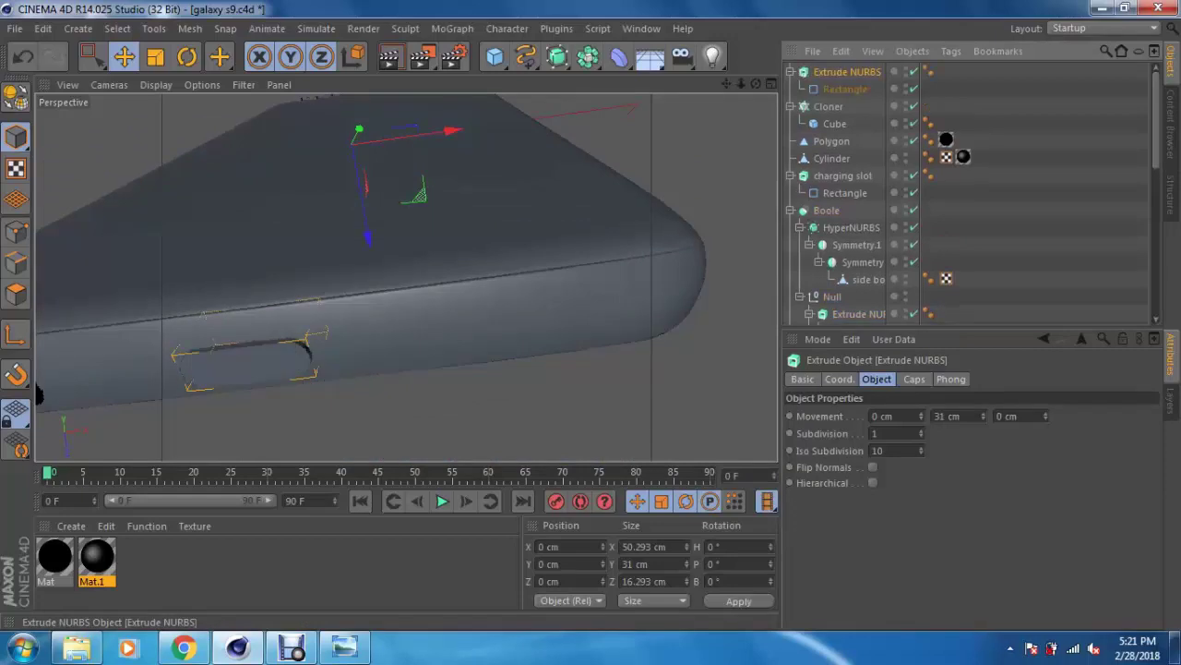
key("ctrl+z")
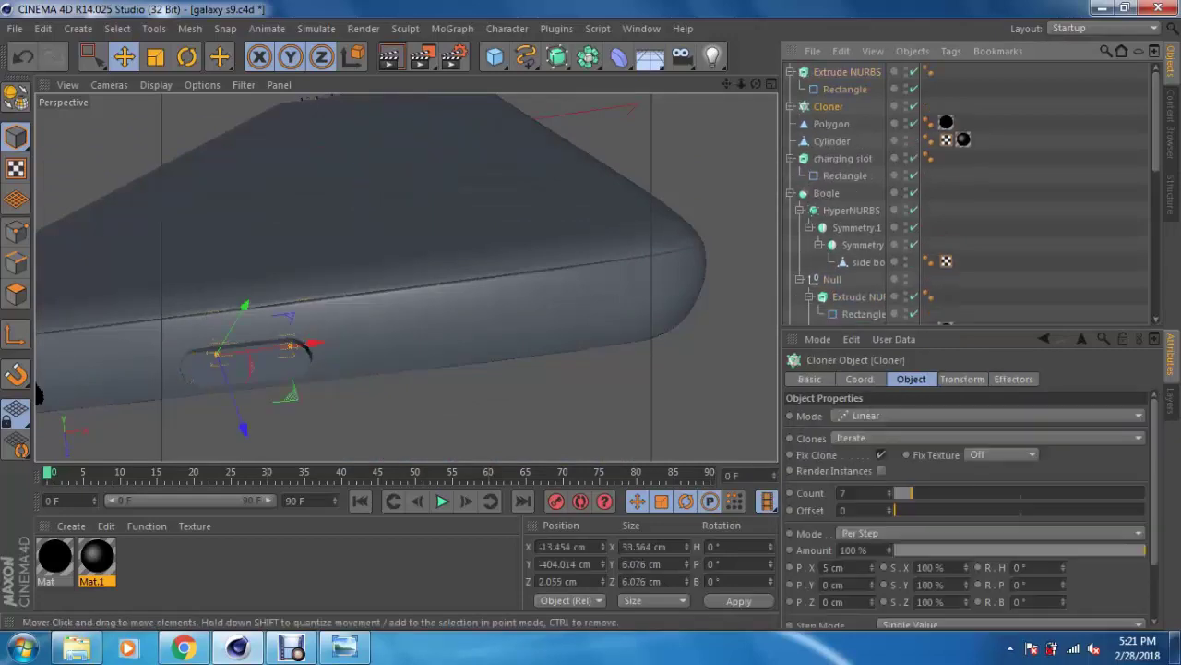
key("ctrl+z")
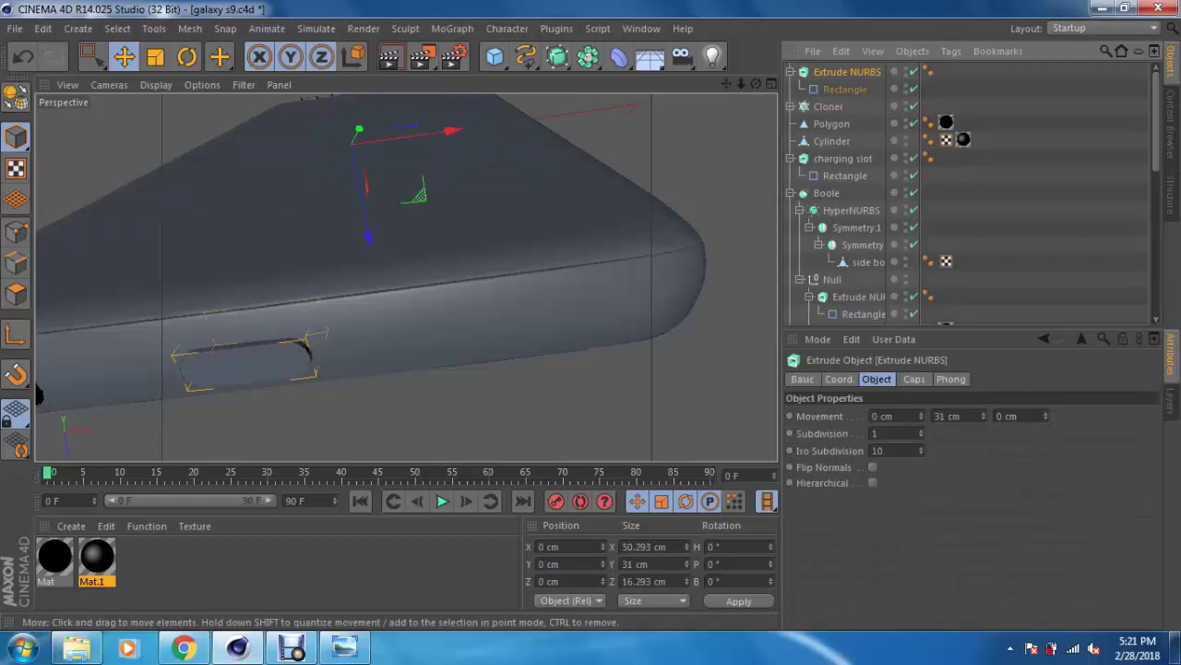
key("ctrl+z")
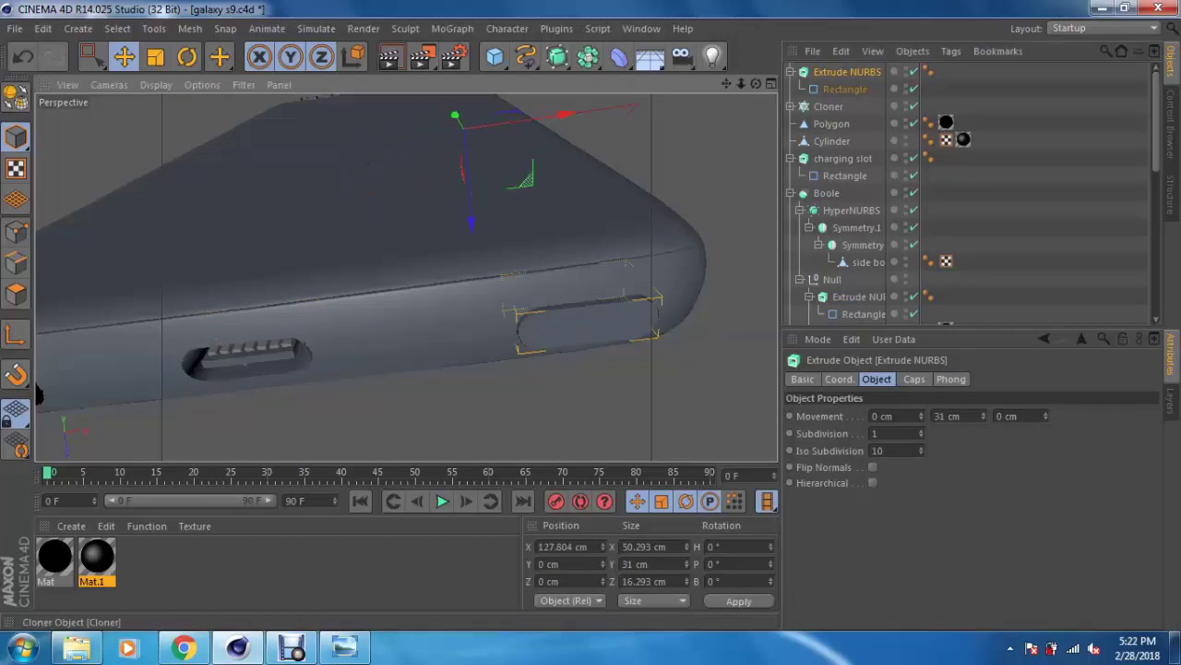
key("ctrl+z")
key("ctrl+y")
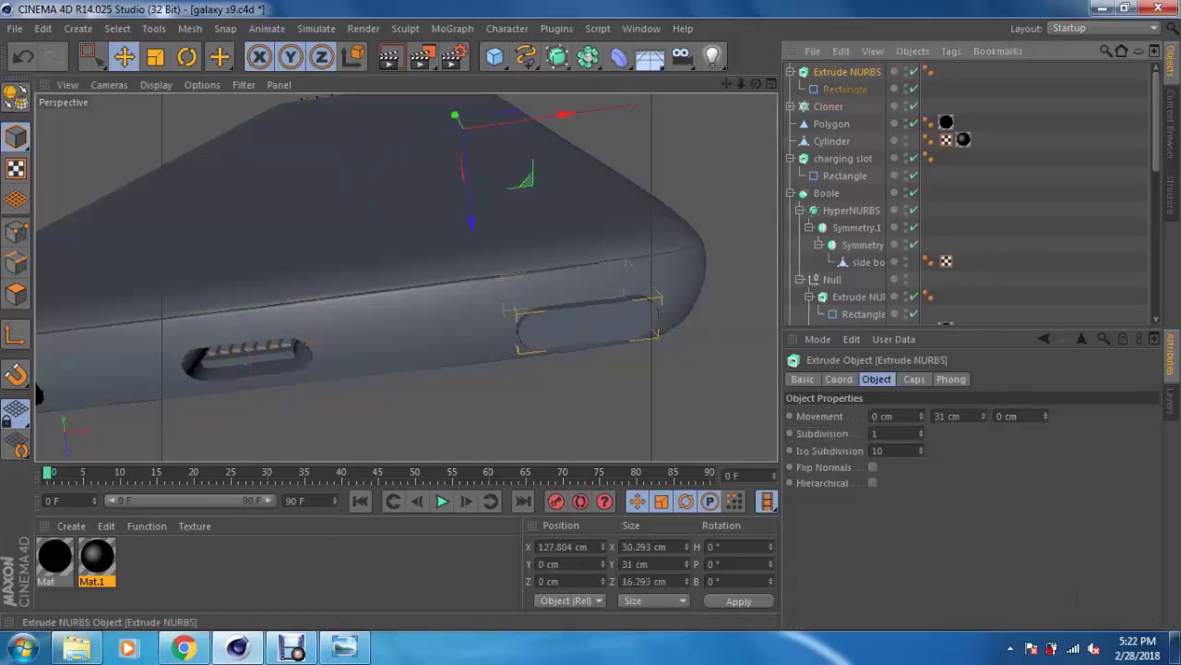
type("speaker")
key("Return")
Step: Rename the Cloner to charging and group it with the charging slot under a Null
left_click(828, 106)
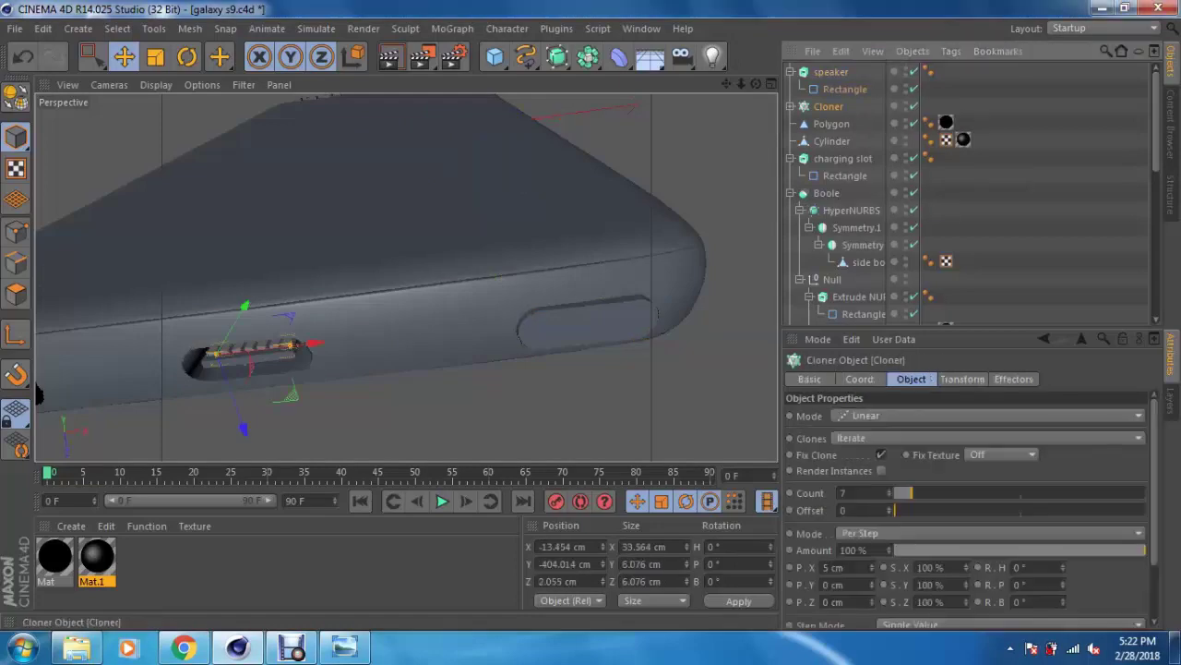
double_click(827, 106)
type("charging")
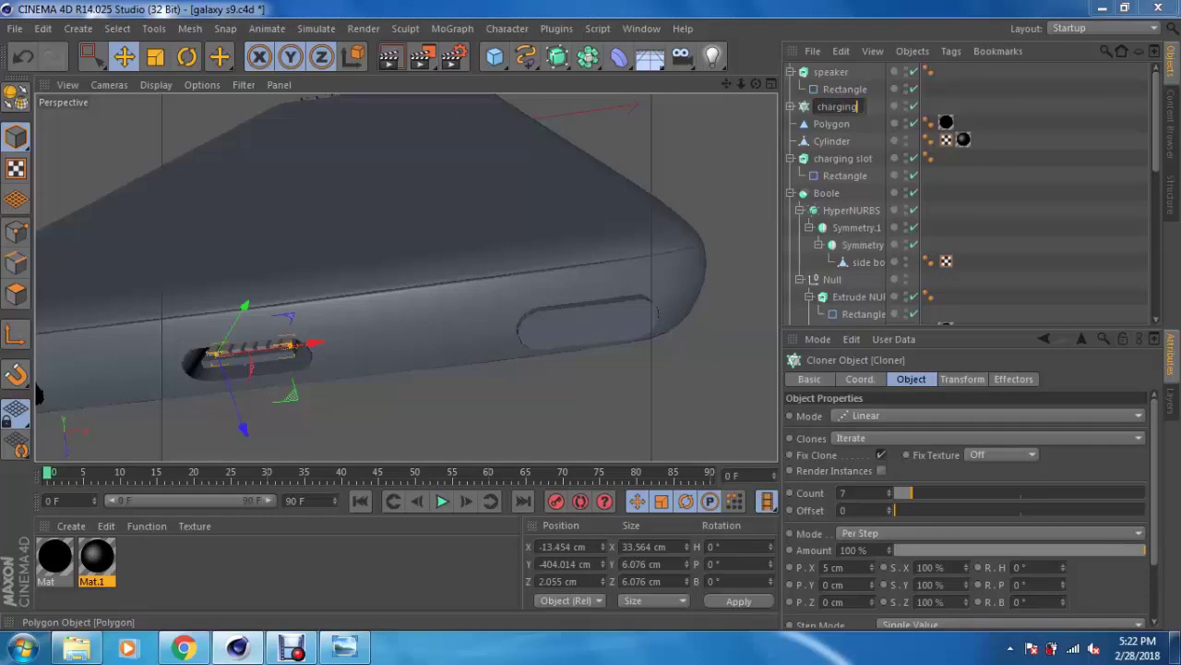
key("Return")
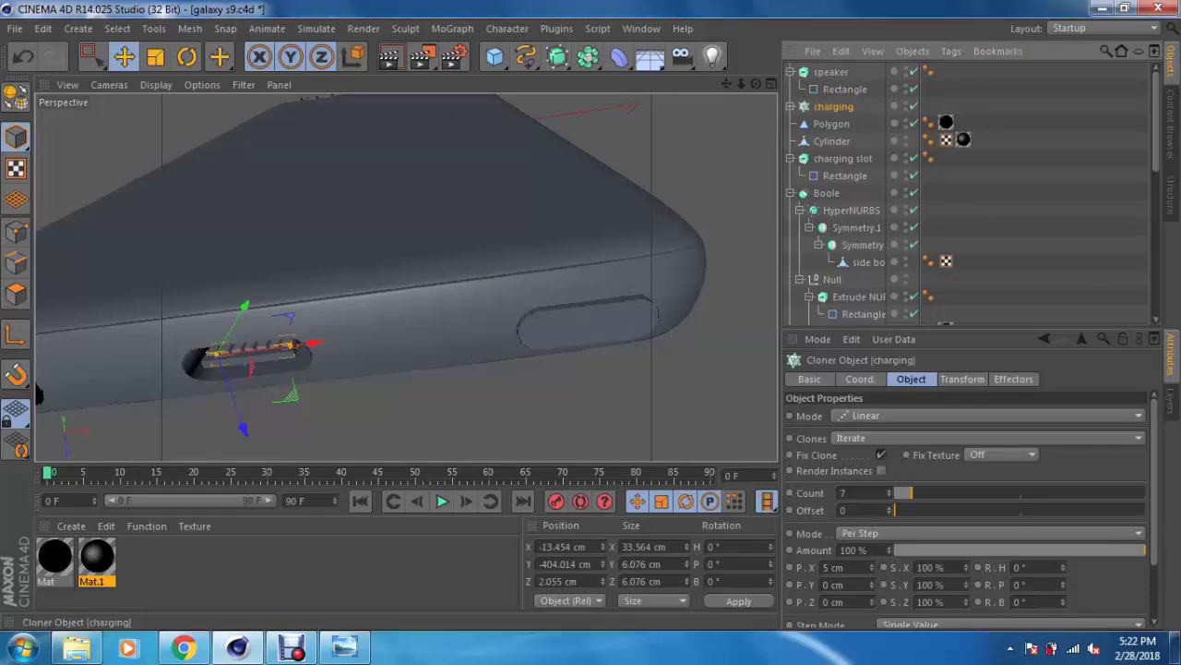
left_click_drag(828, 107, 828, 149)
left_click(843, 158, "ctrl")
key("alt+g")
left_click(38, 396)
Step: Rename the Cylinder to headphone jack and the Polygon to black
key("F2")
type("phone jack")
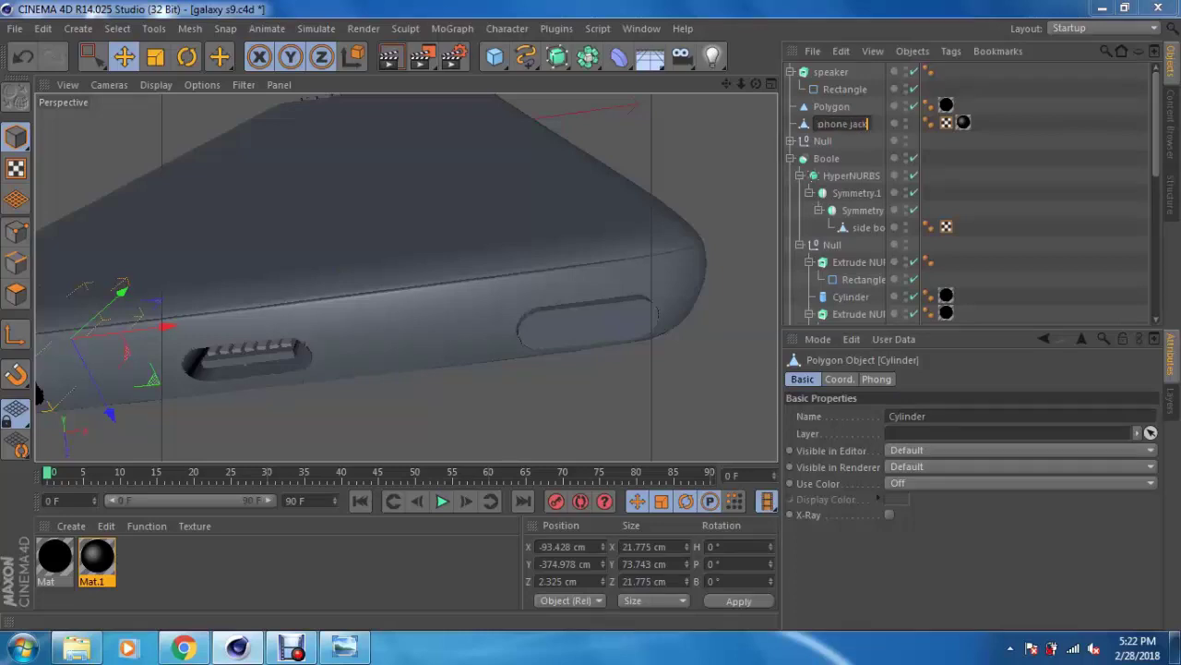
key("Return")
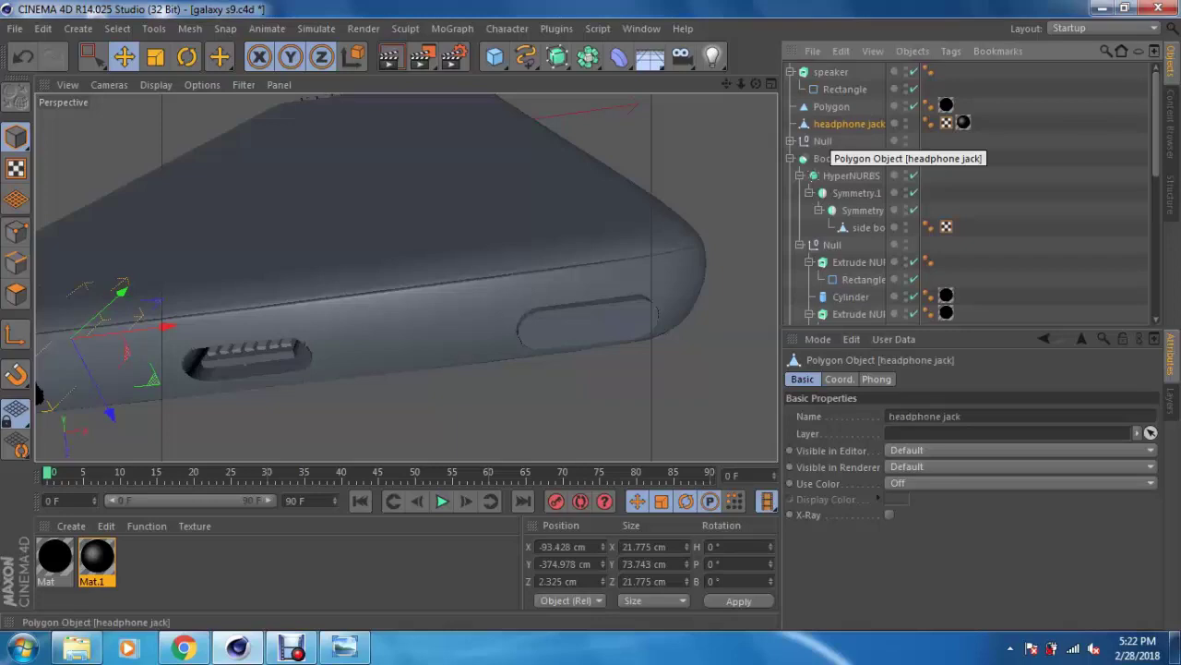
middle_click_drag(325, 393, 418, 323, "alt")
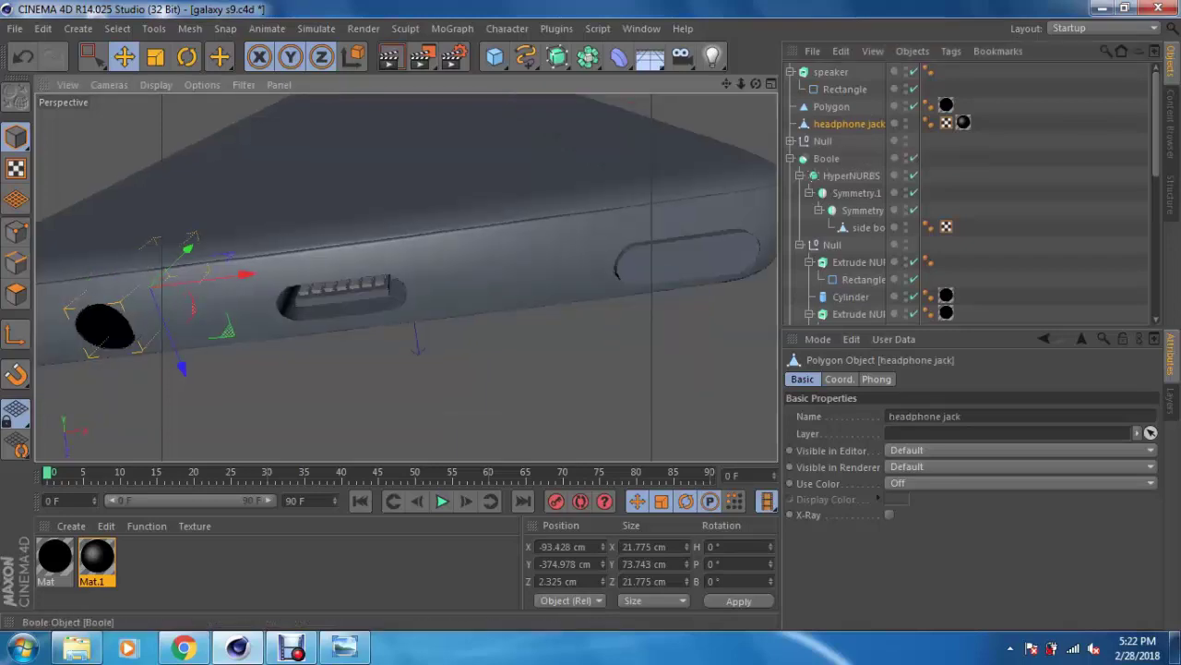
left_click(831, 106)
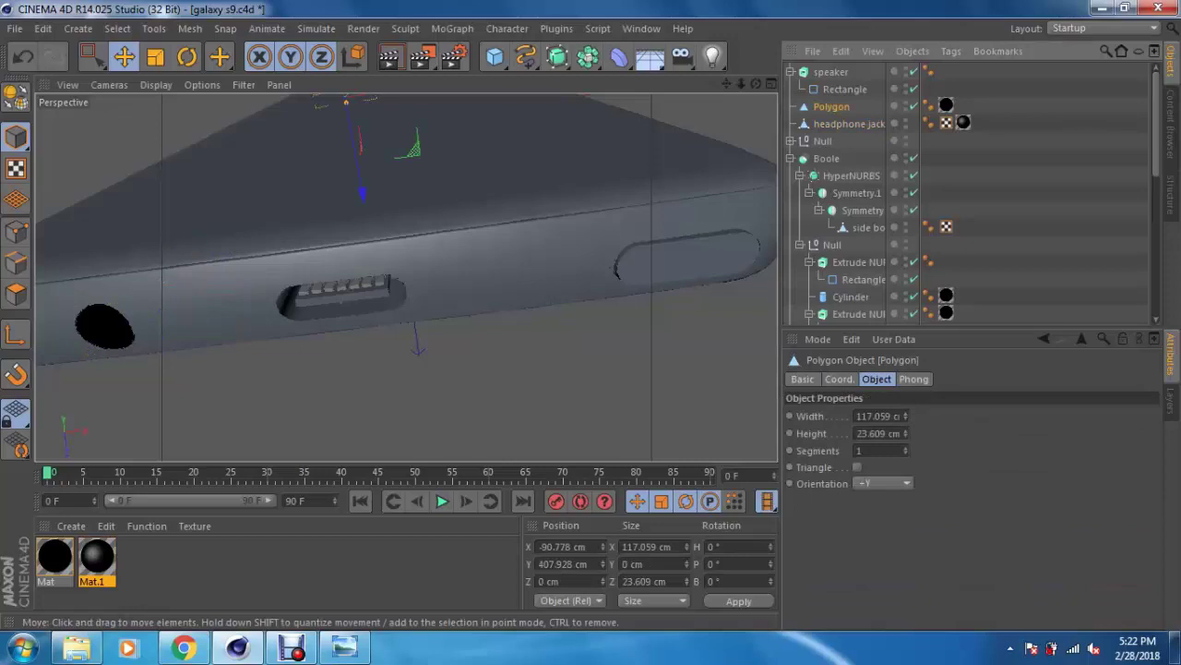
left_click_drag(406, 277, 443, 258, "alt")
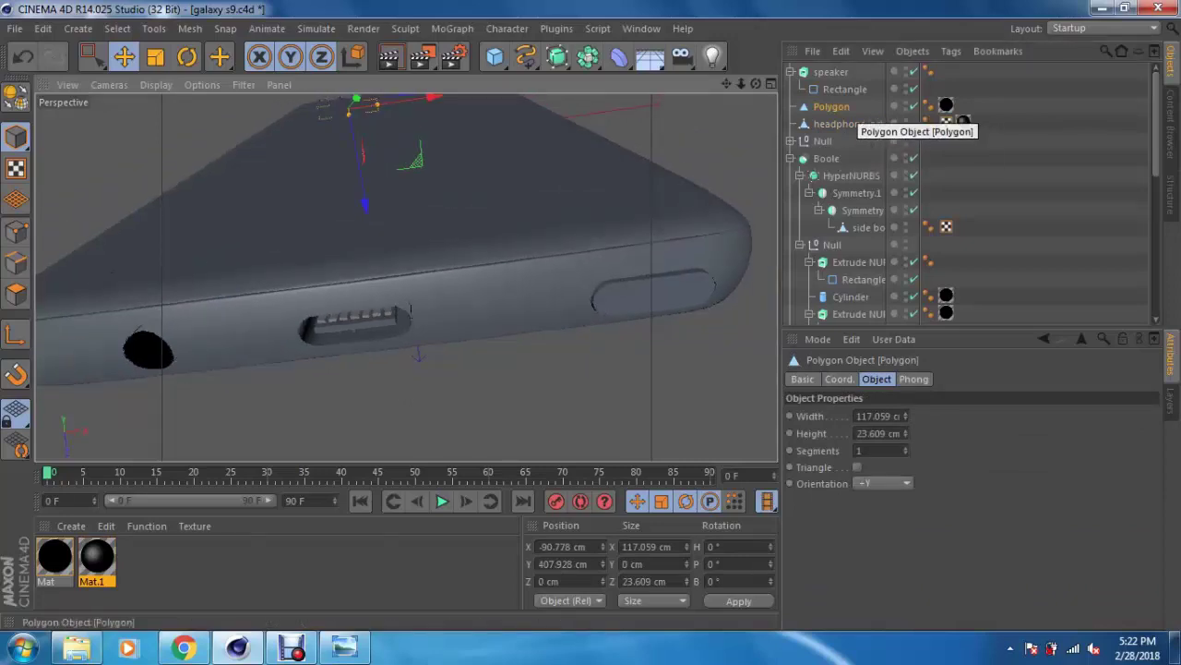
double_click(834, 107)
type("black")
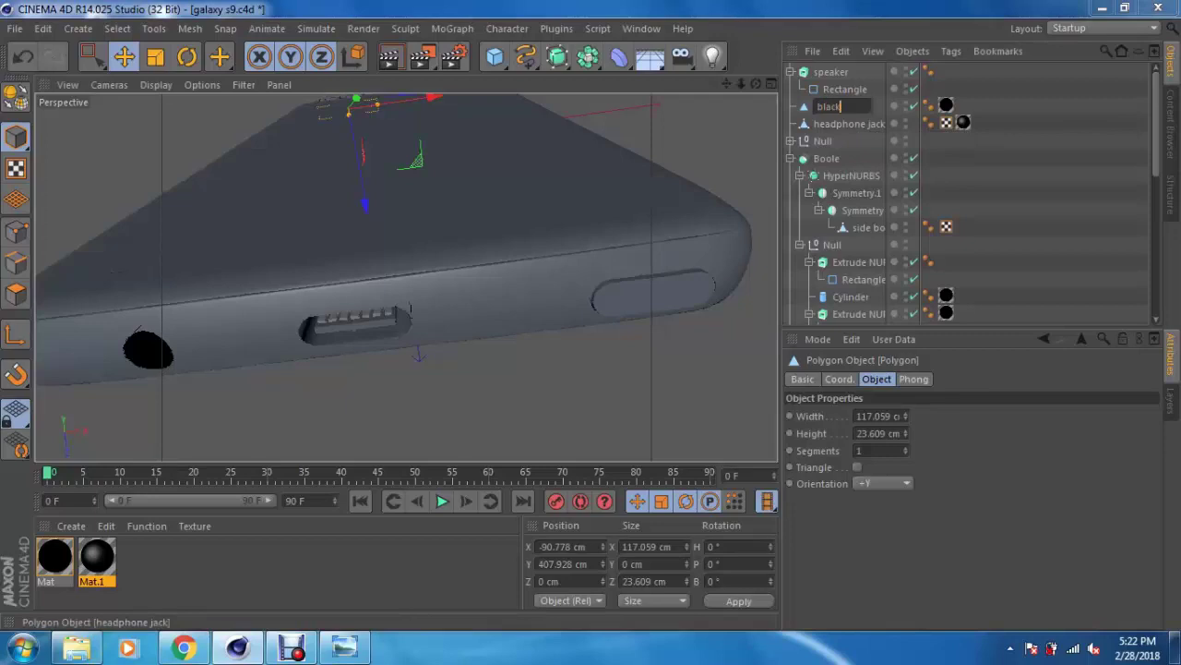
key("Return")
Step: Rename the Boole object to side boole and widen the Object Manager name column
left_click(826, 158)
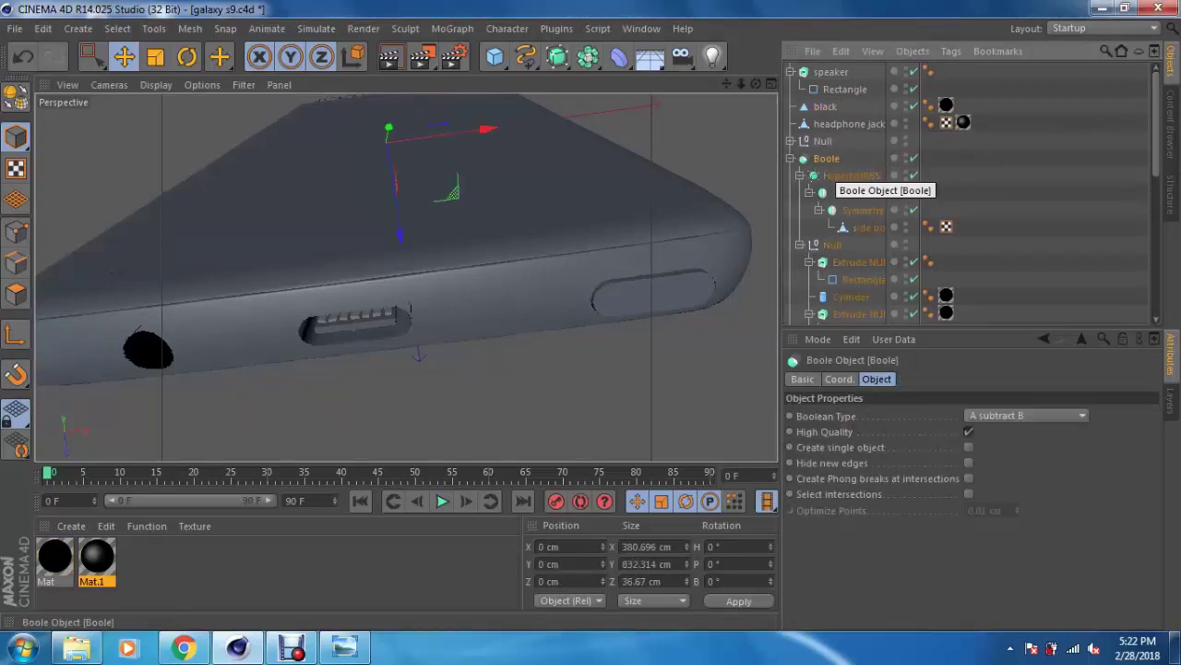
double_click(829, 157)
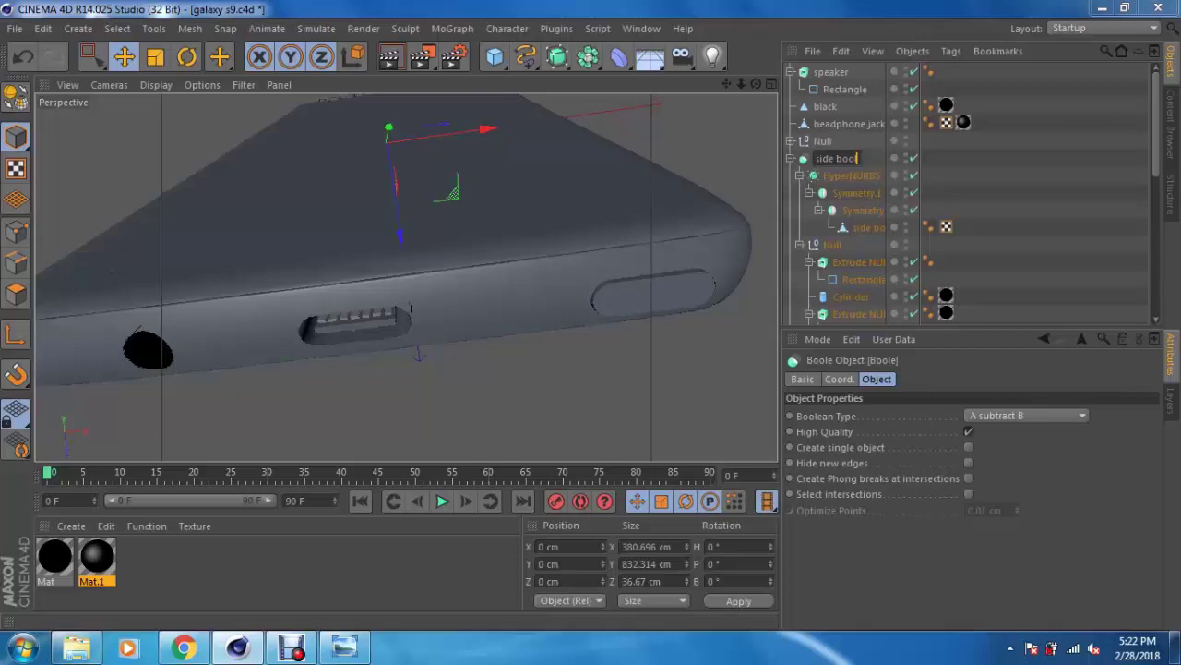
key("Return")
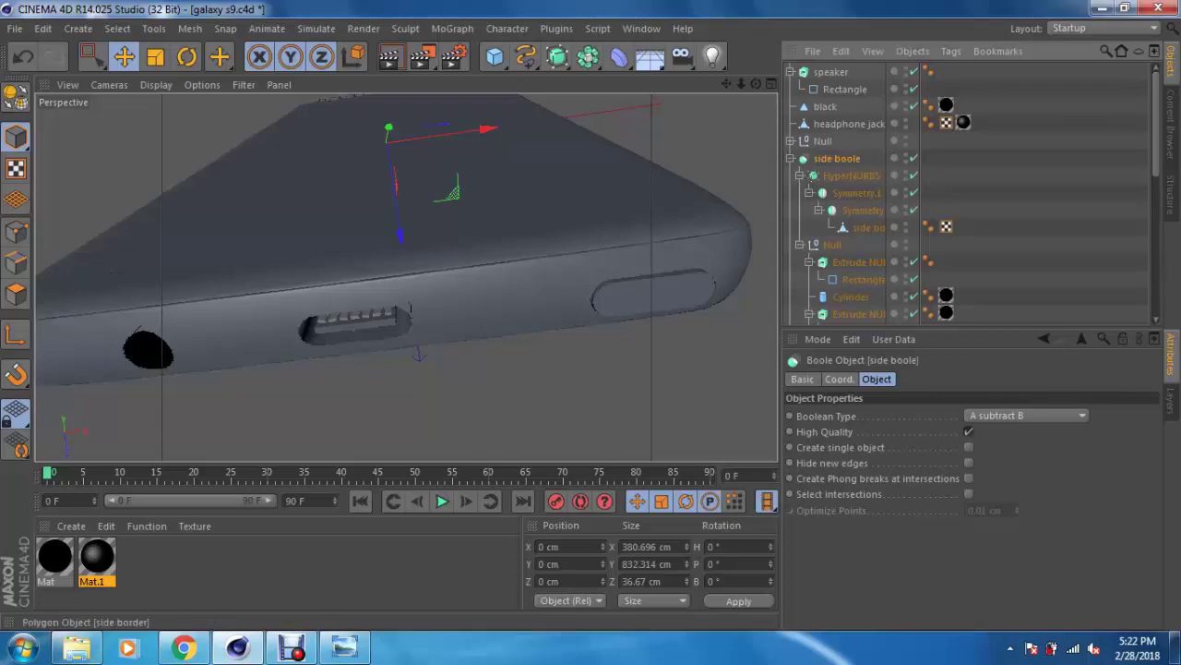
left_click_drag(888, 185, 955, 185)
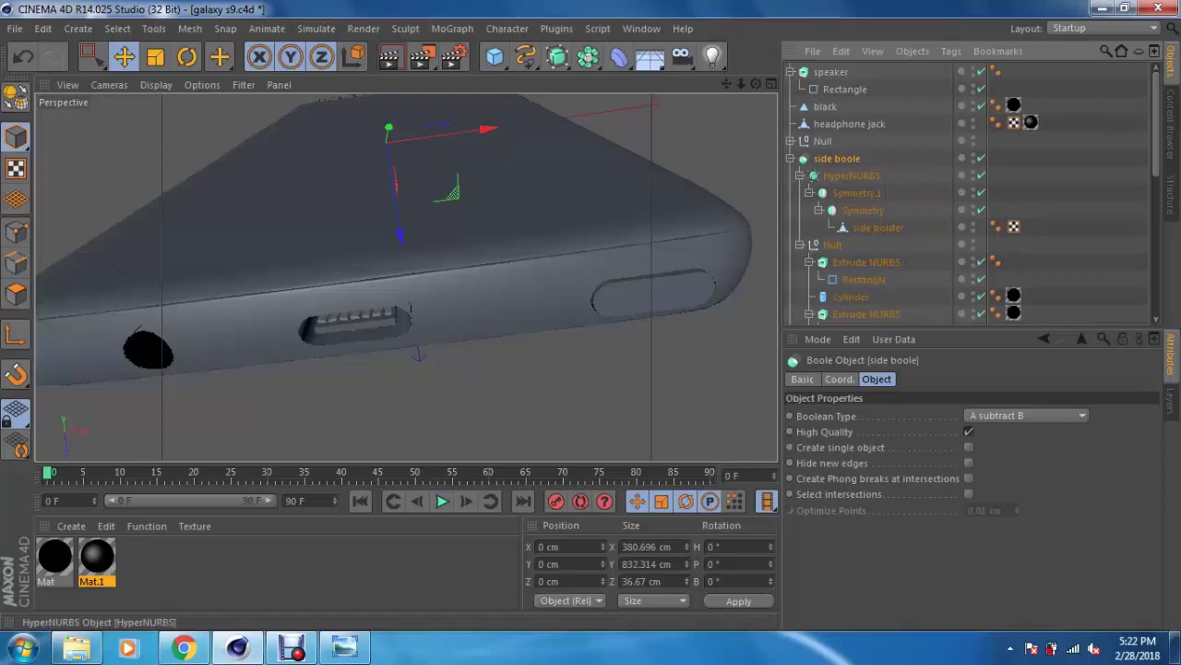
mouse_move(415, 277)
middle_mouse_down("alt")
mouse_move(323, 259)
mouse_move(295, 282)
middle_mouse_up("alt")
Step: Line the speaker recess up over the grille holes in the top view
left_click(831, 71)
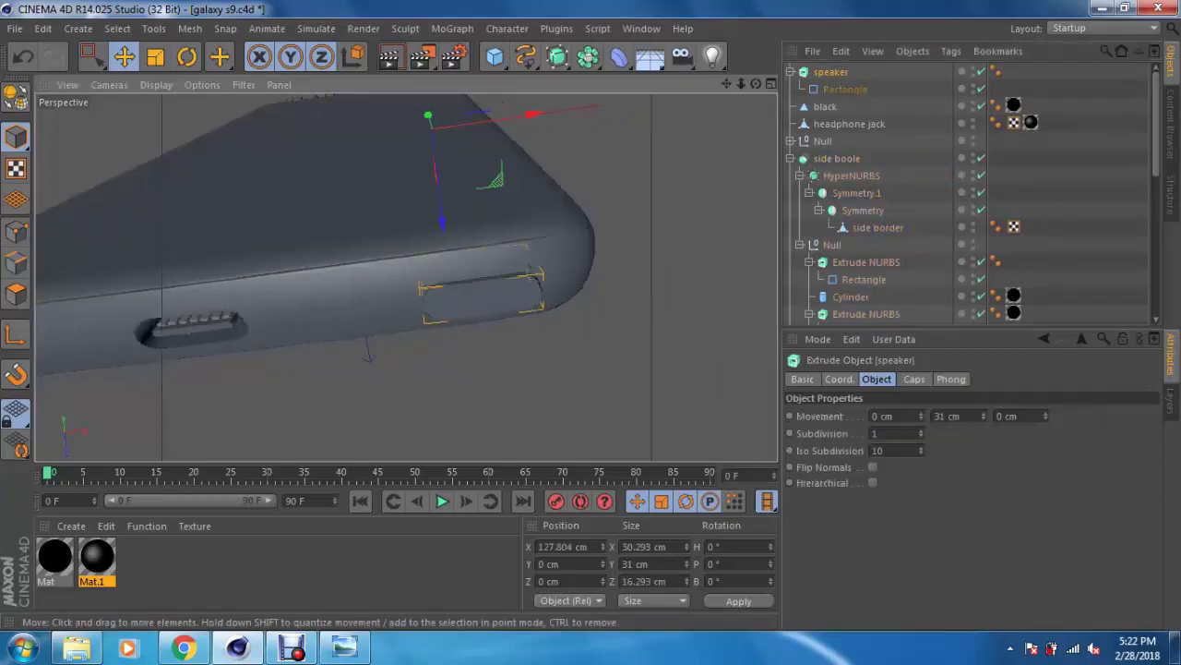
left_click_drag(480, 286, 448, 286)
key("F5")
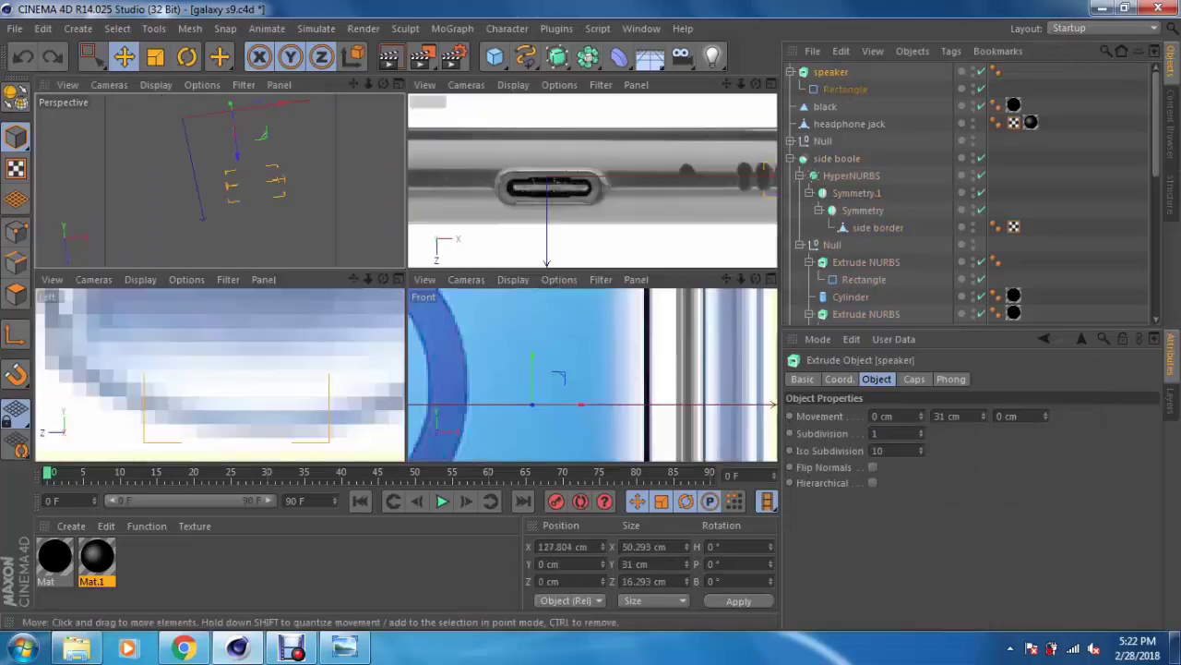
key("F2")
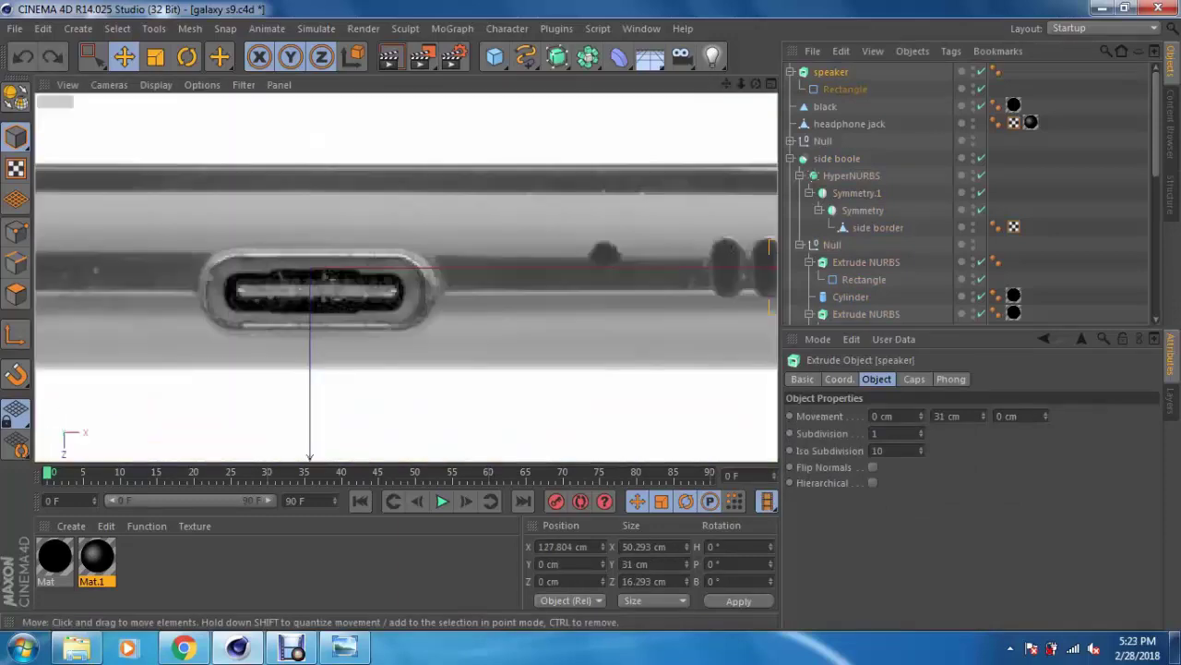
middle_click_drag(418, 276, 71, 267)
left_click_drag(590, 260, 523, 260)
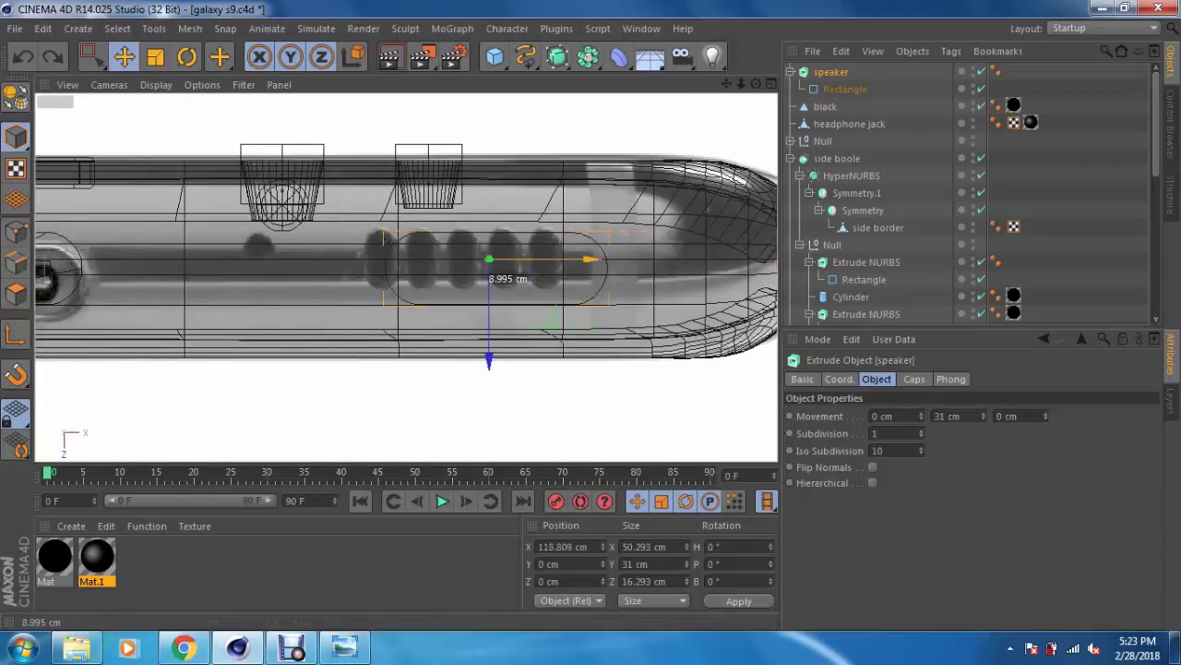
left_click_drag(460, 360, 461, 351)
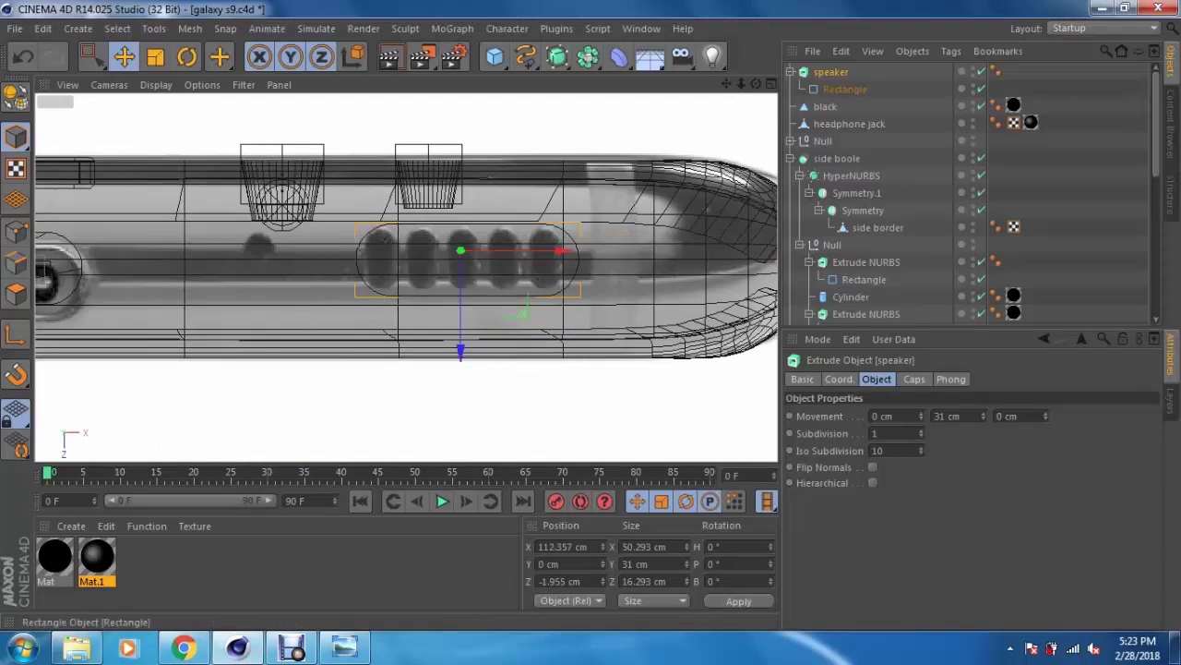
Step: Reshape the speaker rectangle to 52.293 × 9.293 cm, centered over the grille holes
left_click(844, 88)
left_click_drag(939, 433, 940, 461)
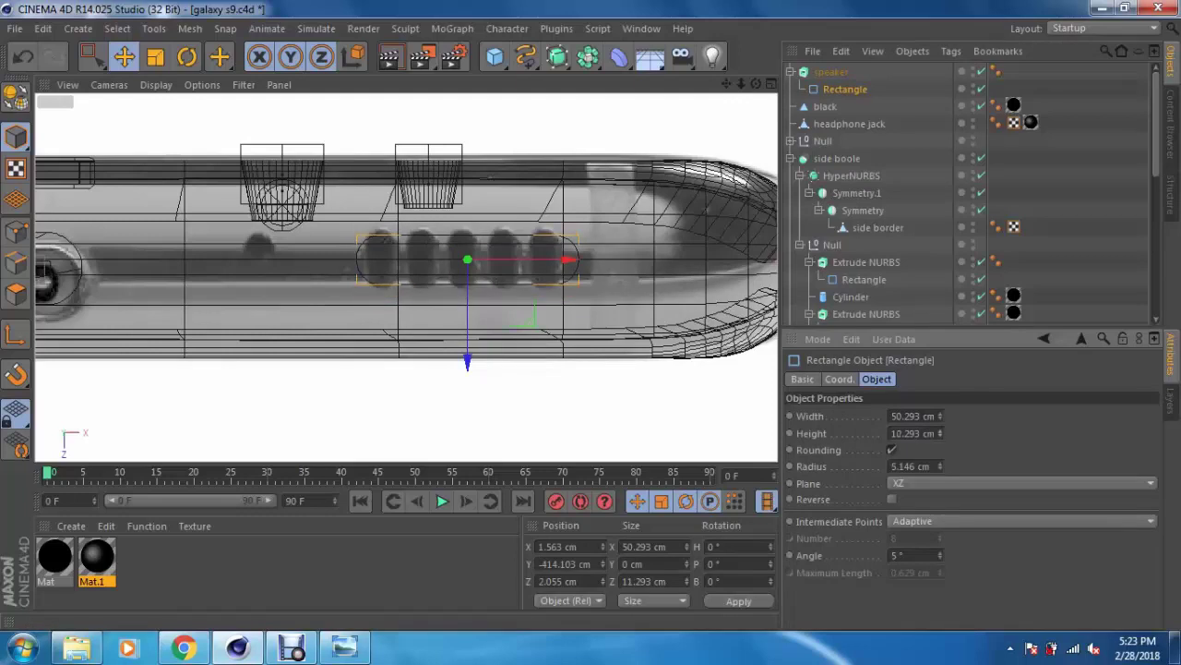
left_click_drag(569, 260, 546, 260)
left_click(939, 414)
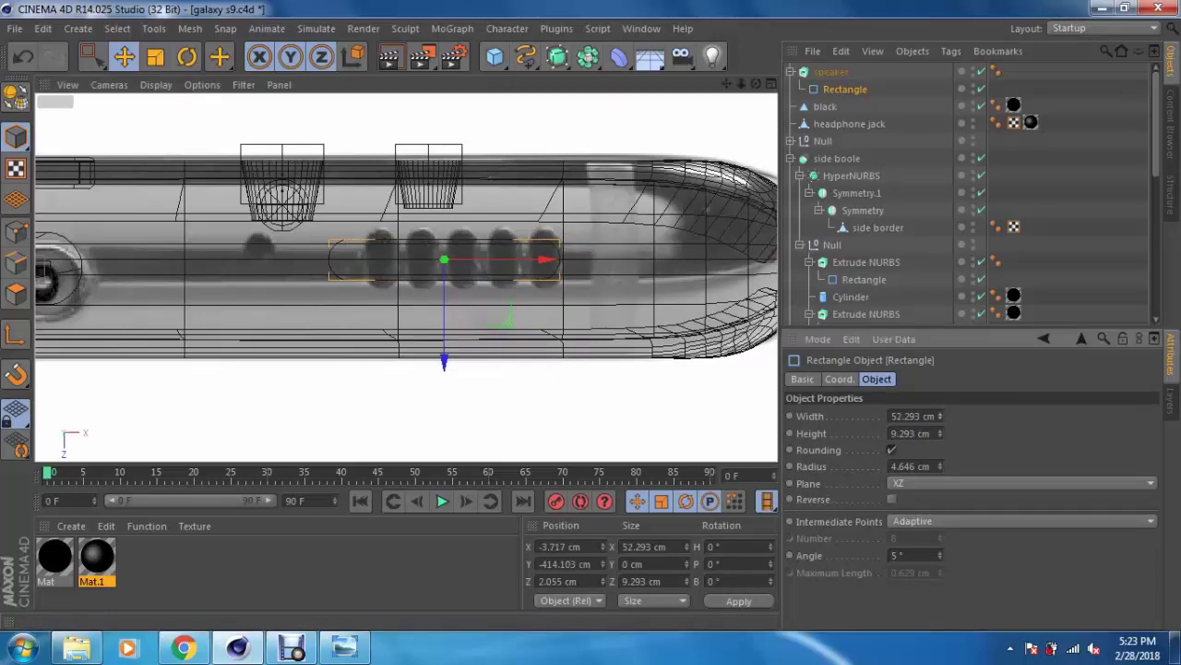
key("F5")
key("F1")
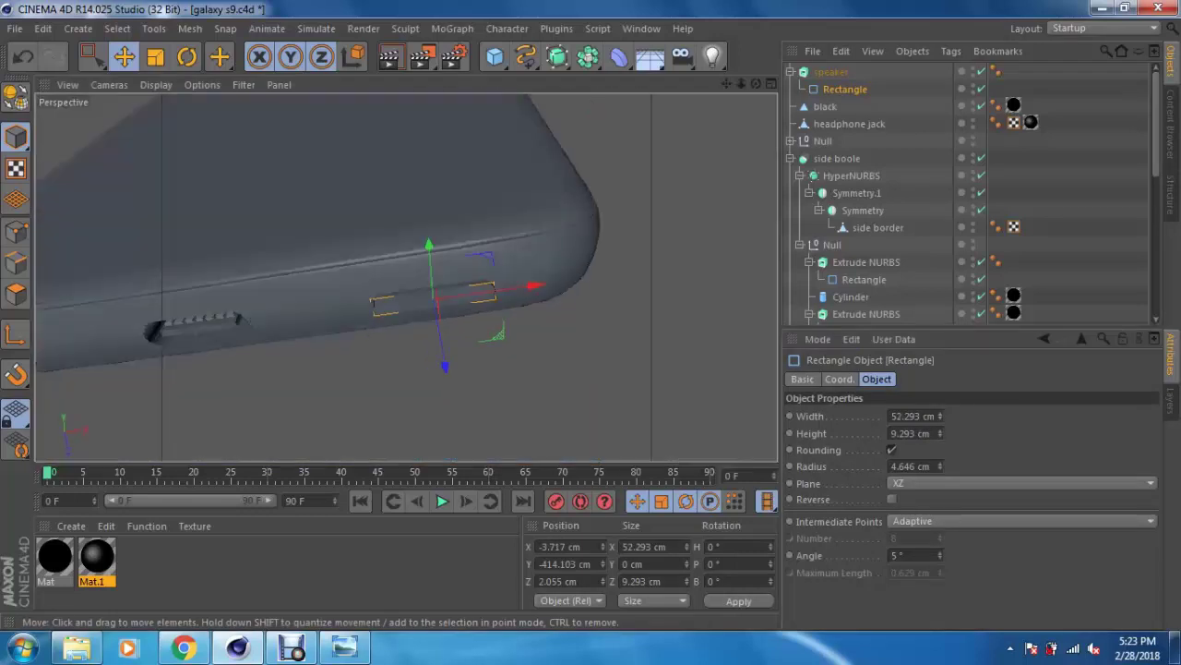
left_click(831, 71)
Step: Make the speaker editable and merge its parts into speaker.1 with Connect Objects + Delete
key("c")
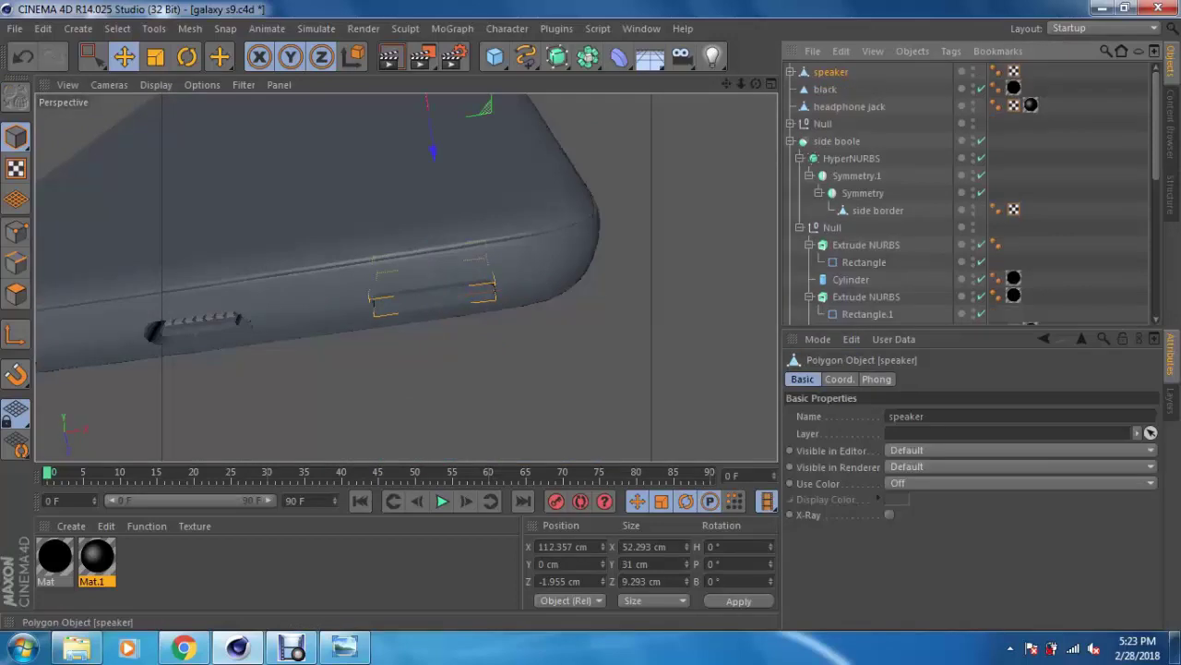
right_click(835, 106)
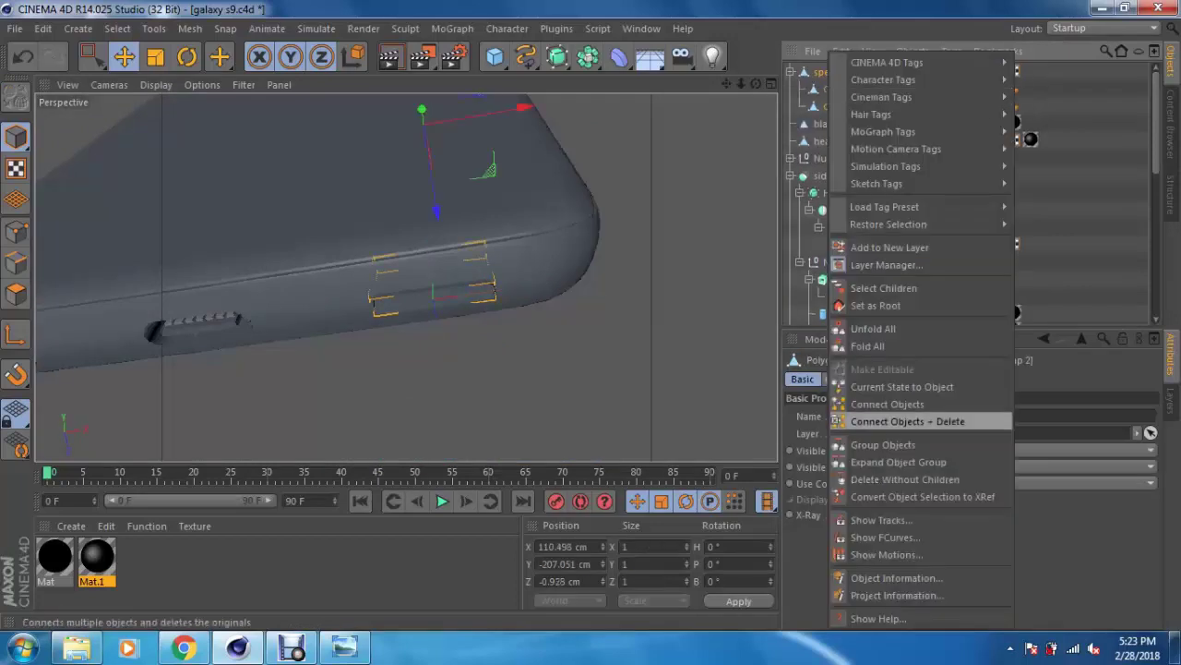
left_click(895, 490)
Step: Move speaker.1's polygons down along Y to −437.543 cm
left_click_drag(415, 277, 277, 296, "alt")
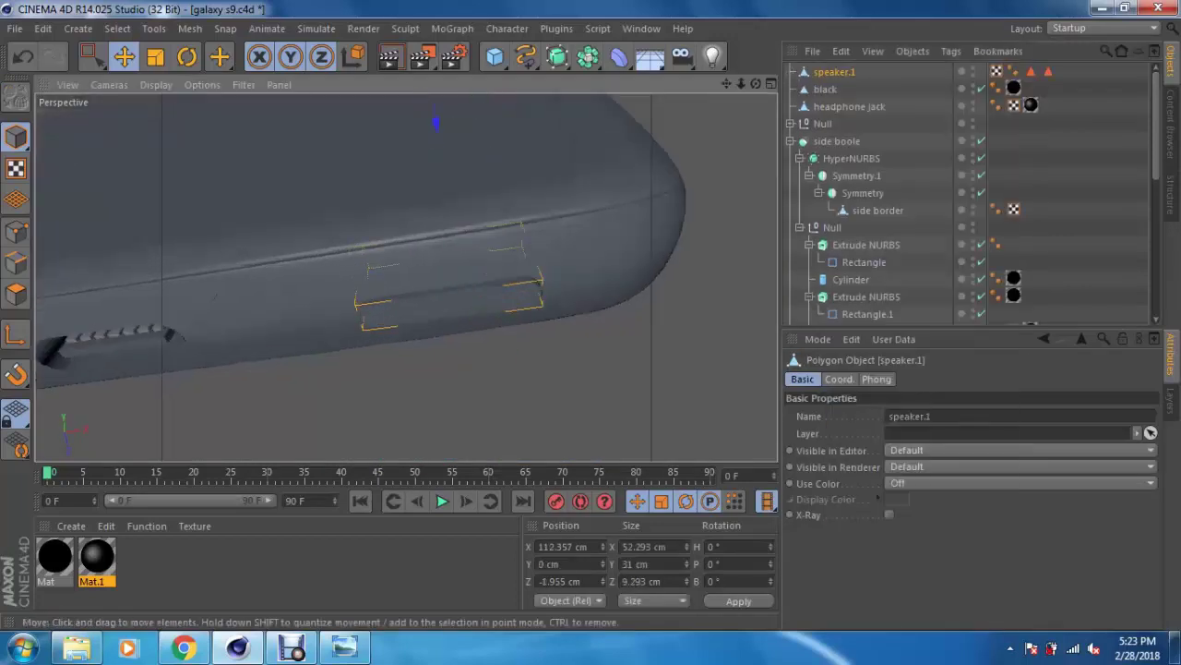
left_click(16, 136)
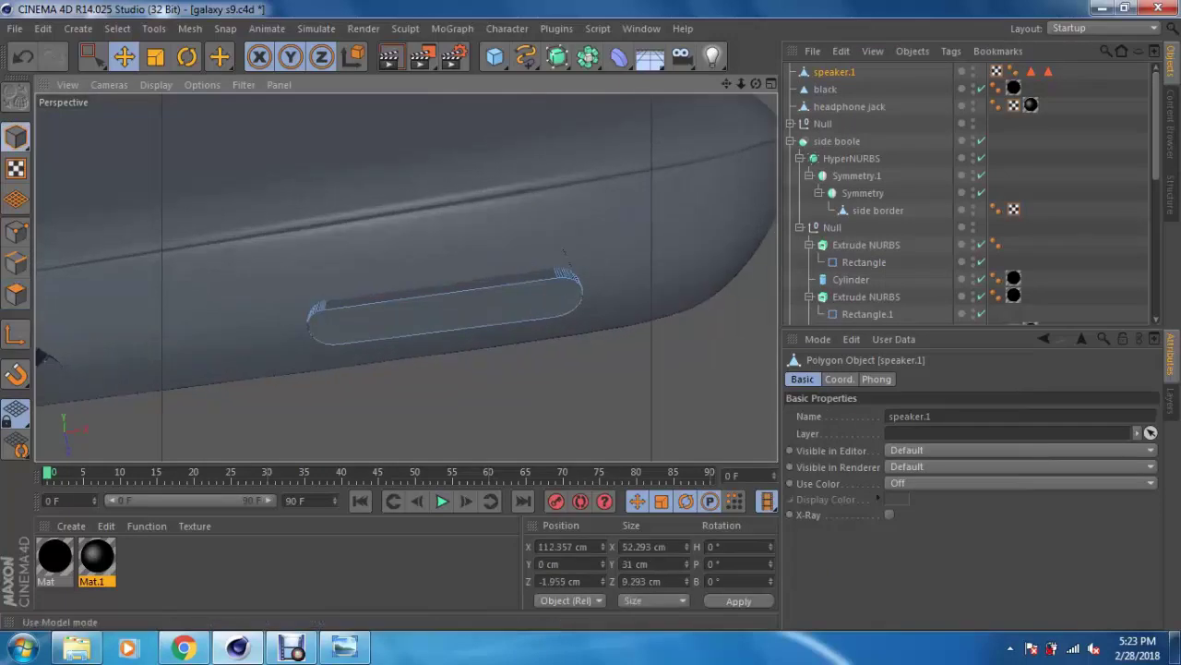
key("ctrl+a")
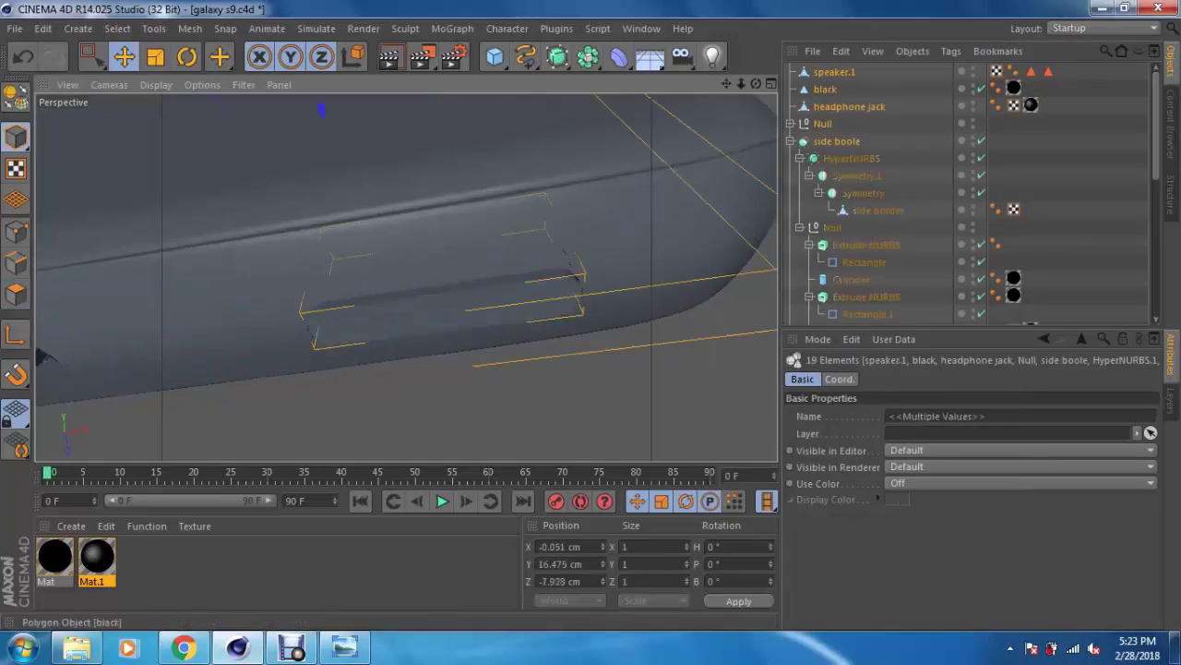
left_click(834, 72)
left_click(16, 294)
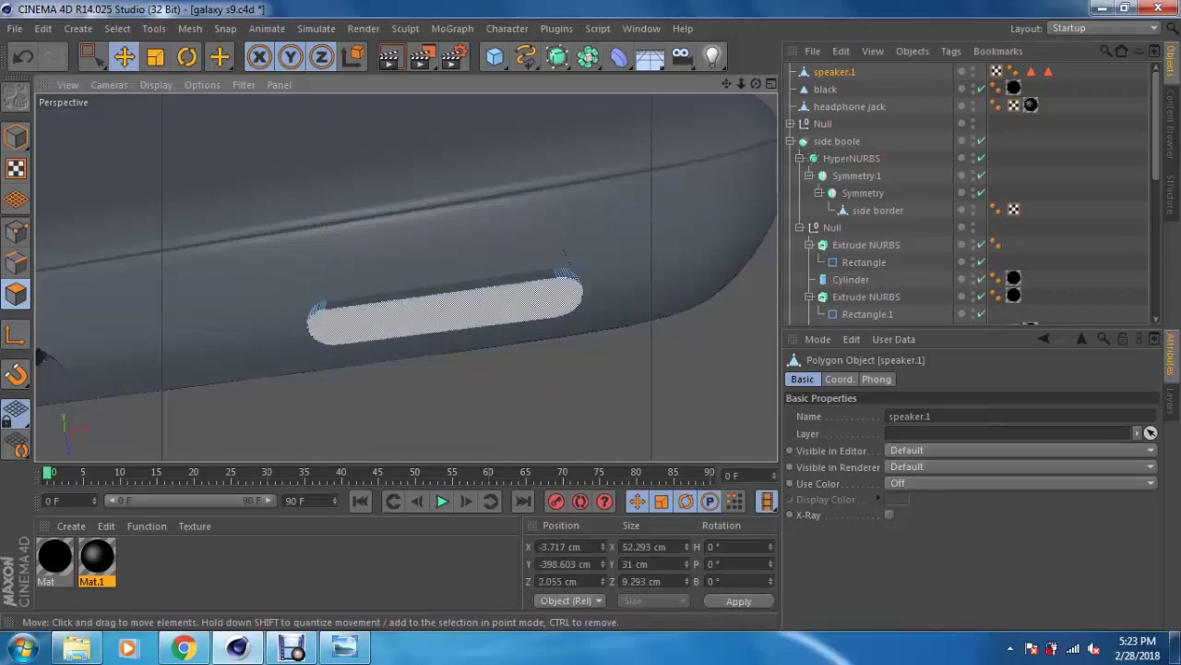
left_click_drag(434, 231, 440, 304)
mouse_move(443, 369)
left_mouse_down("alt")
mouse_move(443, 397)
mouse_move(443, 350)
left_mouse_up("alt")
Step: Slice the speaker.1 block with two vertical Plane-mode knife cuts and one horizontal X-Z cut
right_click(739, 300)
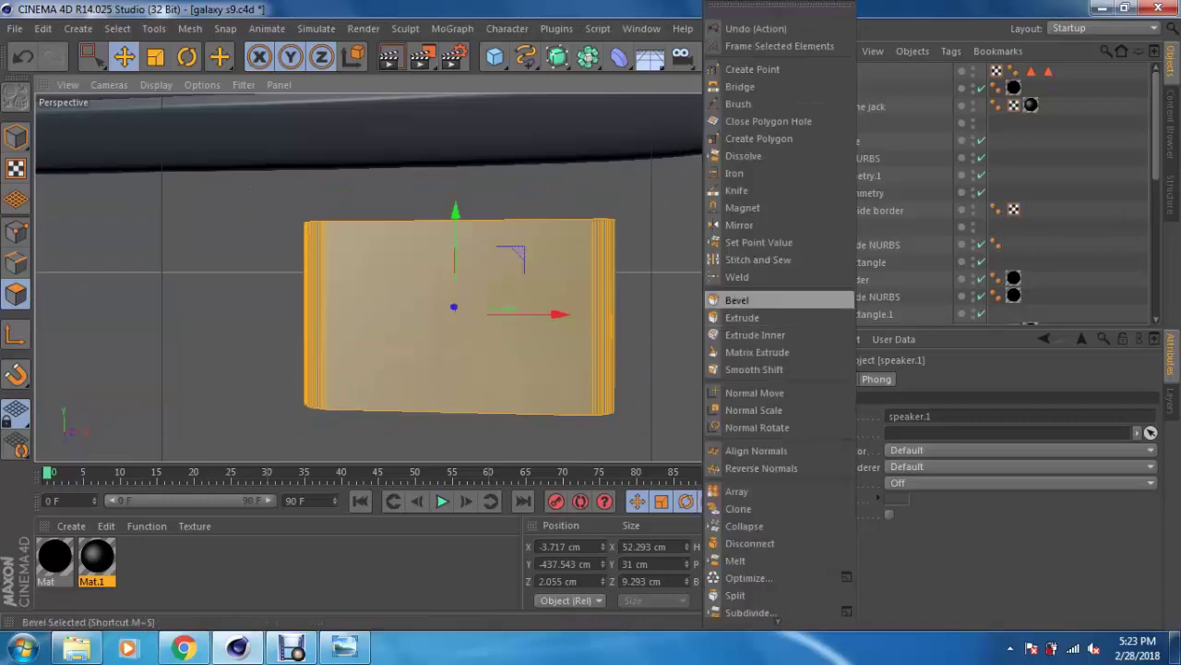
left_click(736, 190)
left_click(853, 401)
left_click(843, 469)
left_click(853, 400)
left_click(843, 452)
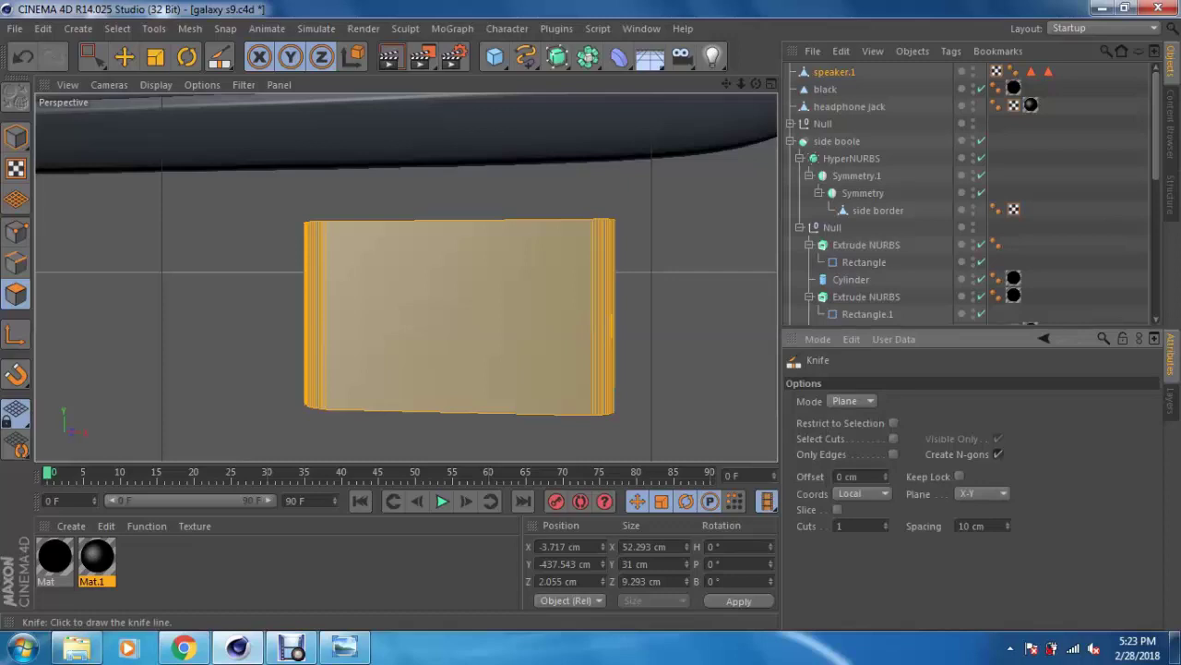
left_click_drag(755, 84, 729, 102)
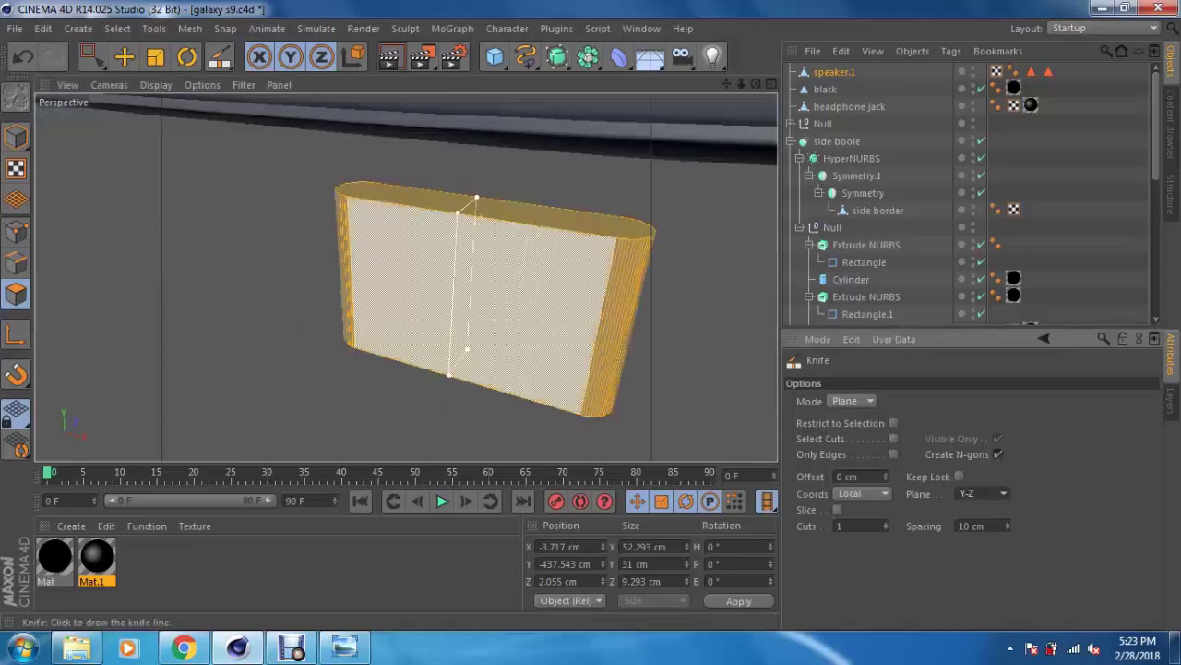
left_click_drag(469, 197, 487, 213, "alt")
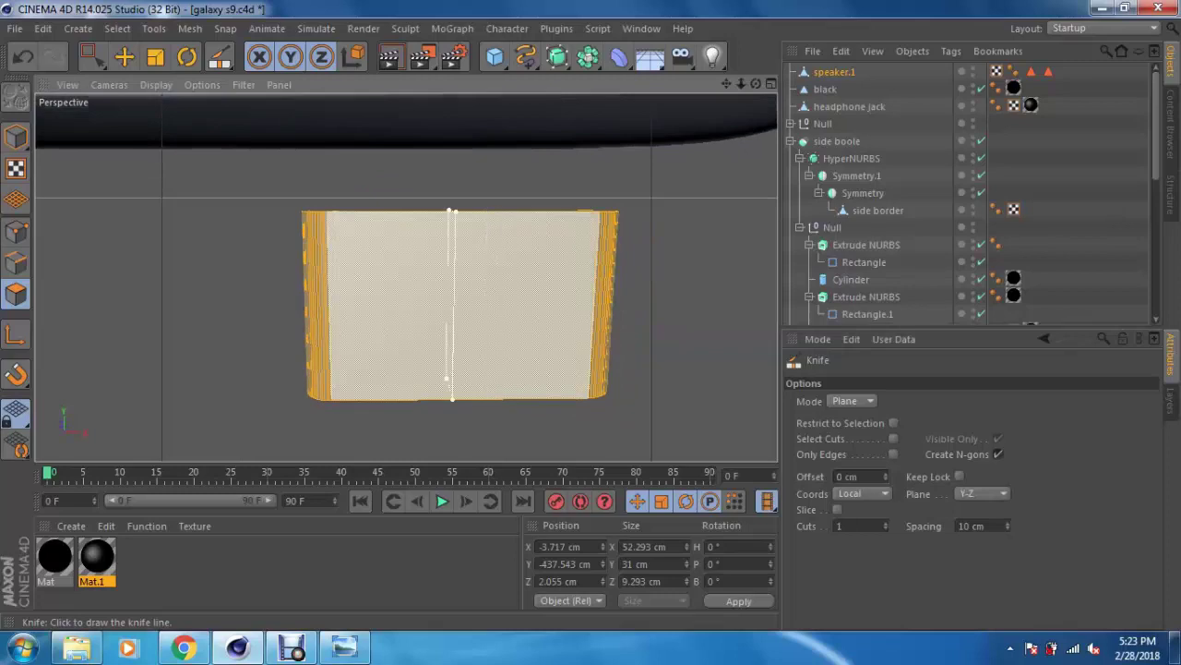
left_click(432, 374)
left_click(492, 373)
middle_click_drag(474, 350, 437, 366, "alt")
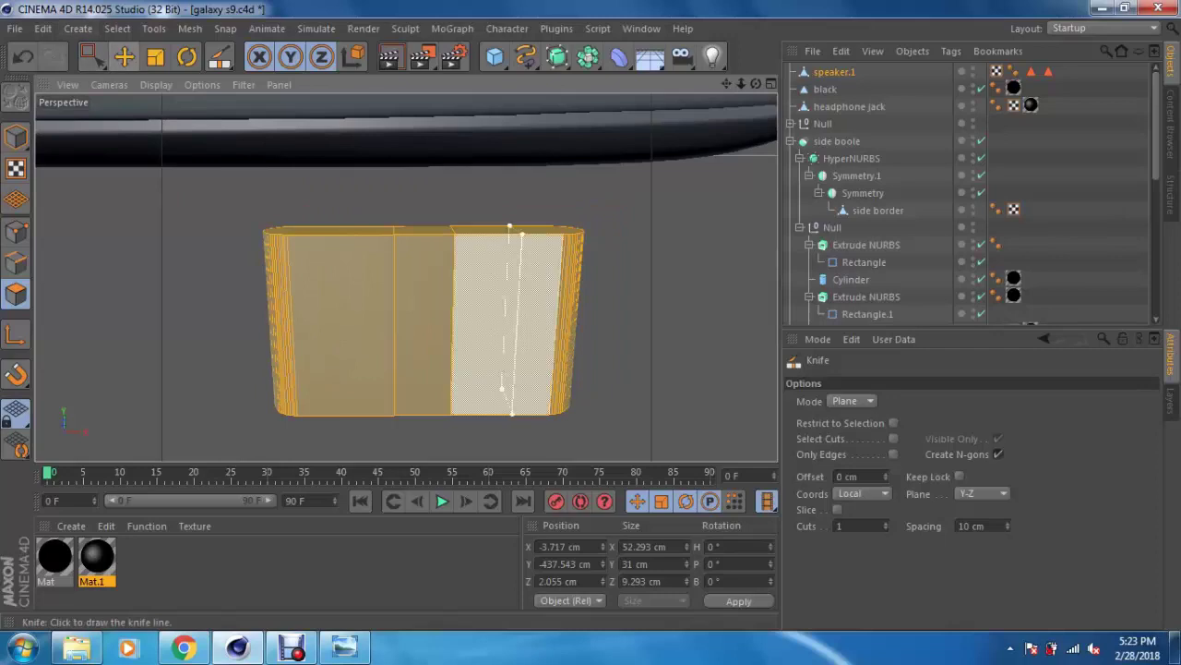
left_click(983, 493)
left_click(978, 540)
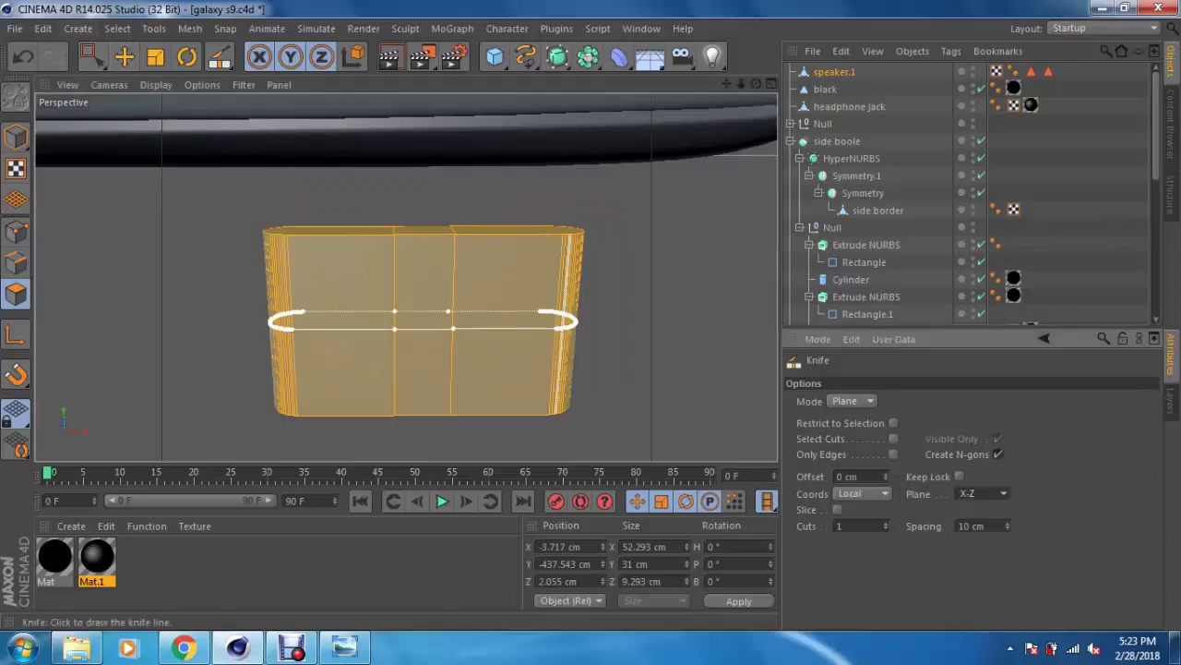
left_click(423, 312)
Step: Delete the top-middle polygon to open a hole in the block
left_click(93, 59)
left_click(166, 81)
left_click(434, 249)
scroll(437, 231, "up", 2)
scroll(438, 231, "up", 2)
left_click(423, 231)
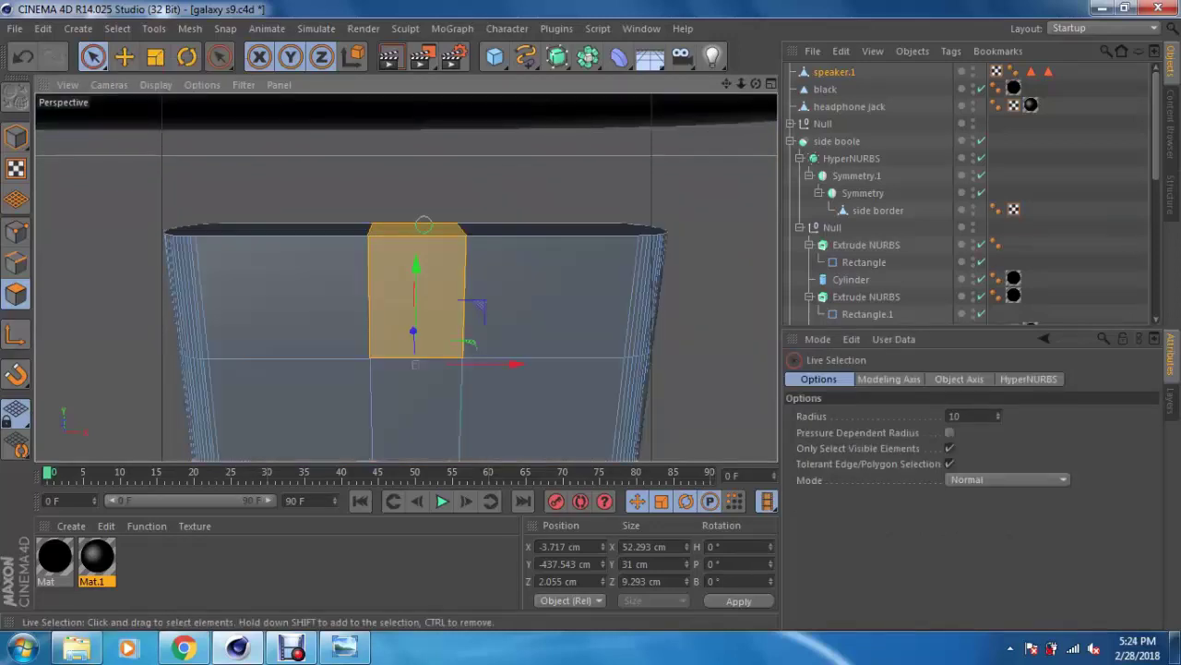
key("Delete")
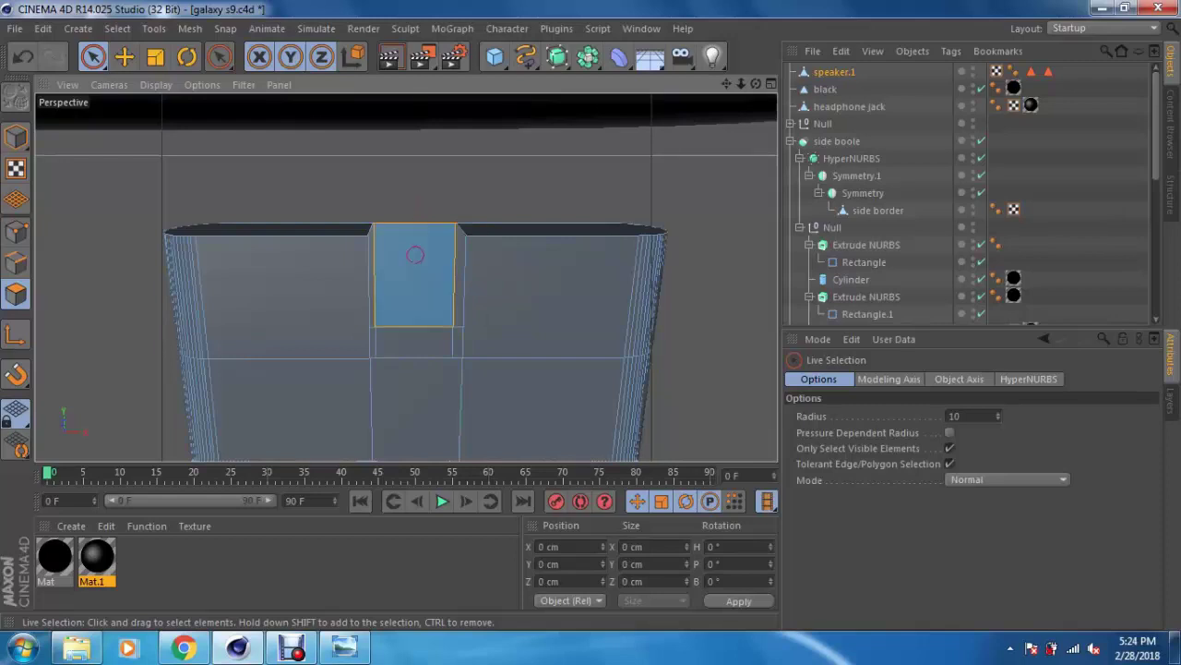
Step: Bridge the hole's edges to build the walls and floor of the notch
right_click(419, 268)
left_click(415, 103)
left_click_drag(416, 277, 378, 286, "alt")
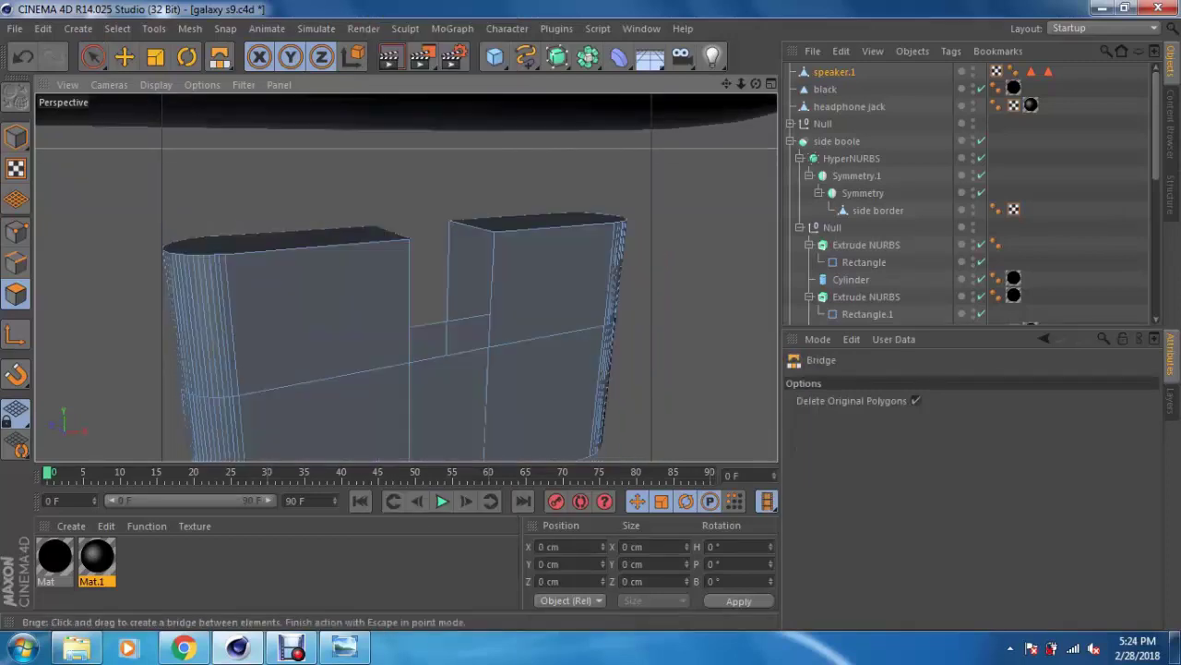
left_click(15, 262)
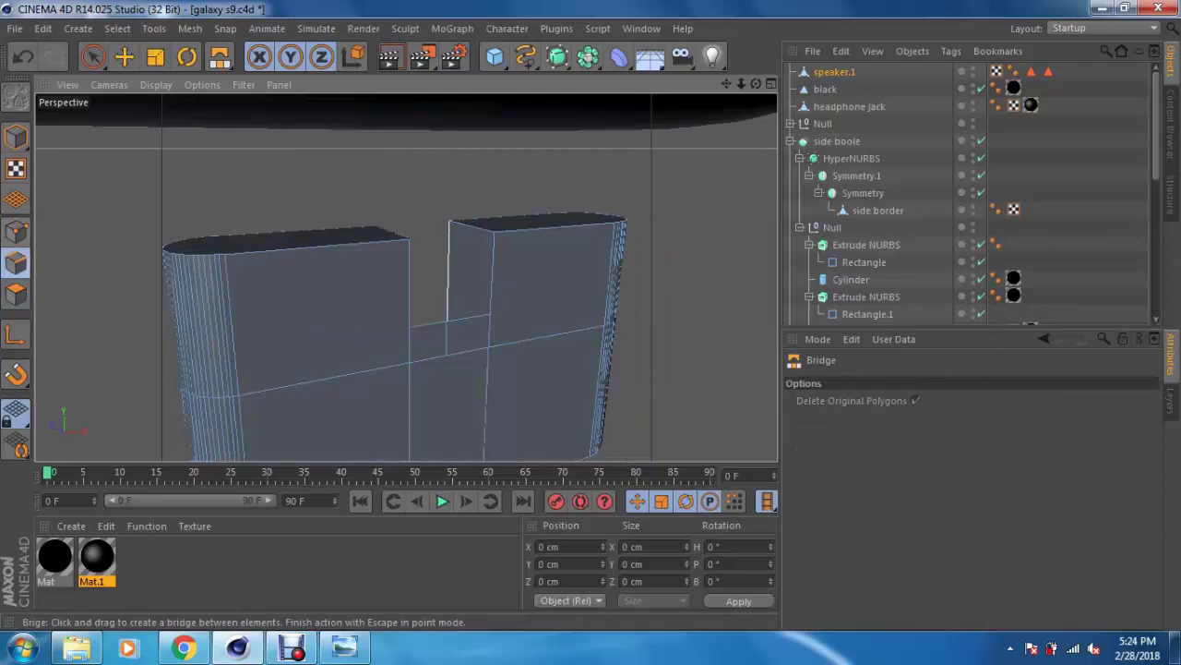
mouse_move(449, 272)
left_mouse_down()
mouse_move(452, 354)
mouse_move(491, 343)
left_mouse_up()
mouse_move(415, 277)
left_mouse_down("alt")
mouse_move(351, 277)
mouse_move(485, 262)
mouse_move(484, 277)
left_mouse_up("alt")
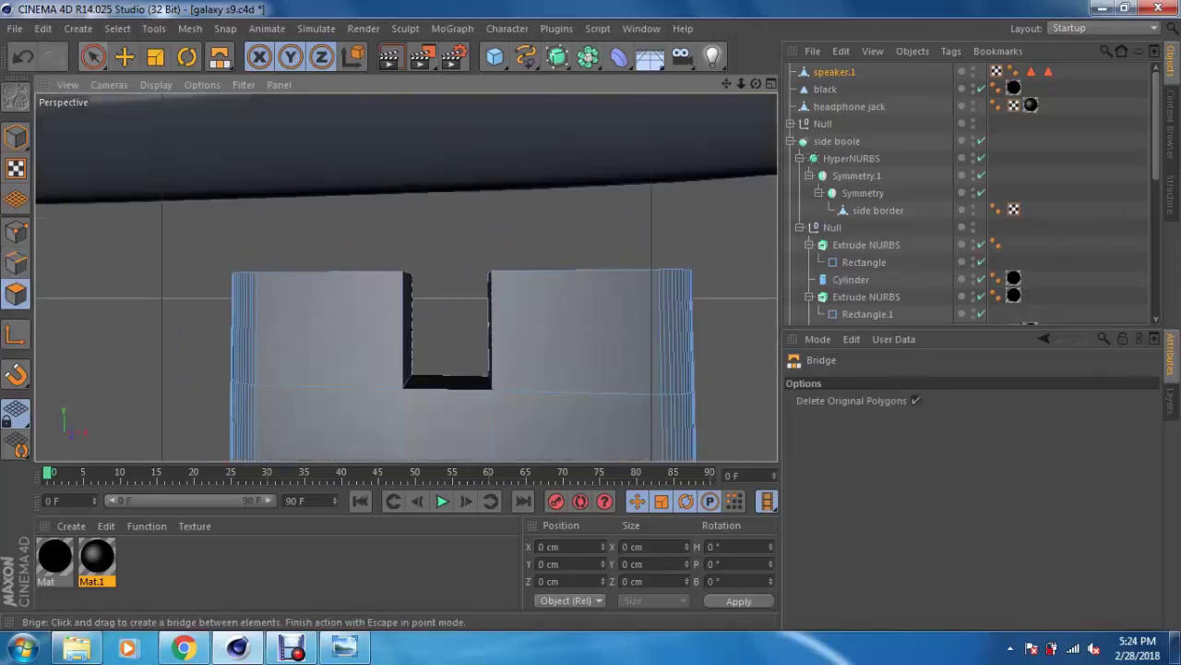
Step: Raise the notch's top edge to Y −412.174 cm
left_click_drag(92, 56, 115, 79)
left_click_drag(150, 222, 740, 318)
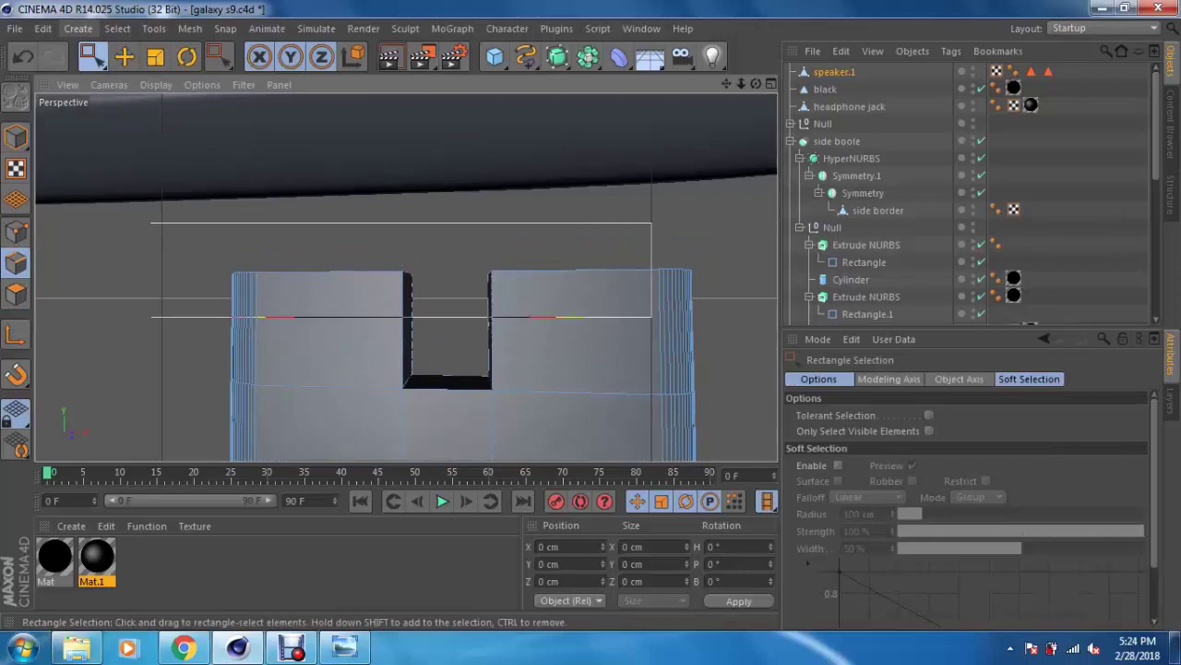
left_click_drag(449, 276, 448, 189)
key("ctrl+shift+z")
key("ctrl+shift+z")
key("ctrl+shift+z")
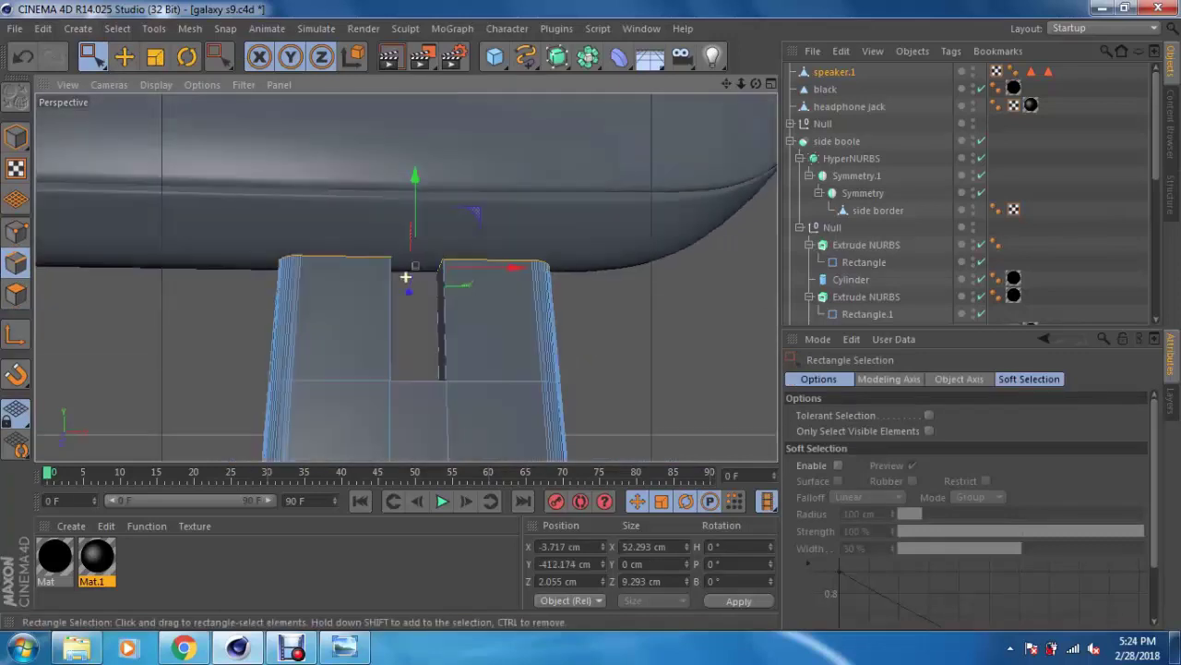
key("Return")
key("ctrl+shift+z")
key("ctrl+shift+z")
key("ctrl+shift+z")
key("ctrl+shift+z")
key("ctrl+shift+z")
key("ctrl+shift+z")
key("ctrl+shift+z")
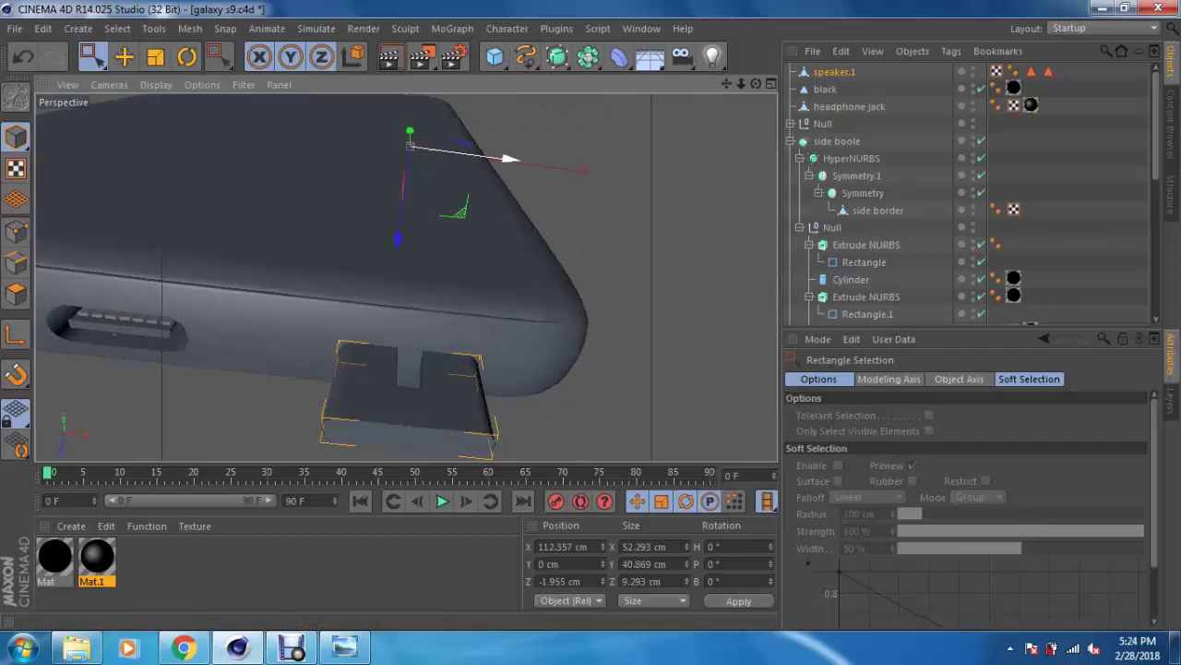
left_click(16, 334)
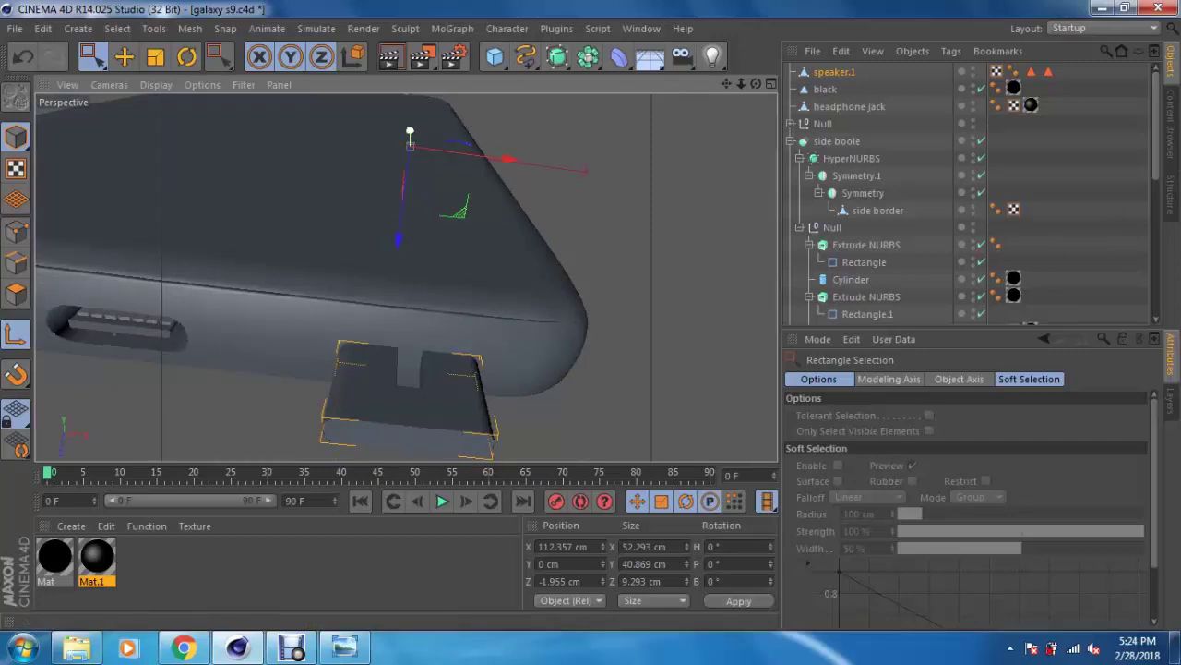
mouse_move(410, 132)
left_mouse_down()
mouse_move(418, 338)
mouse_move(517, 277)
left_mouse_up()
left_click_drag(444, 277, 432, 268)
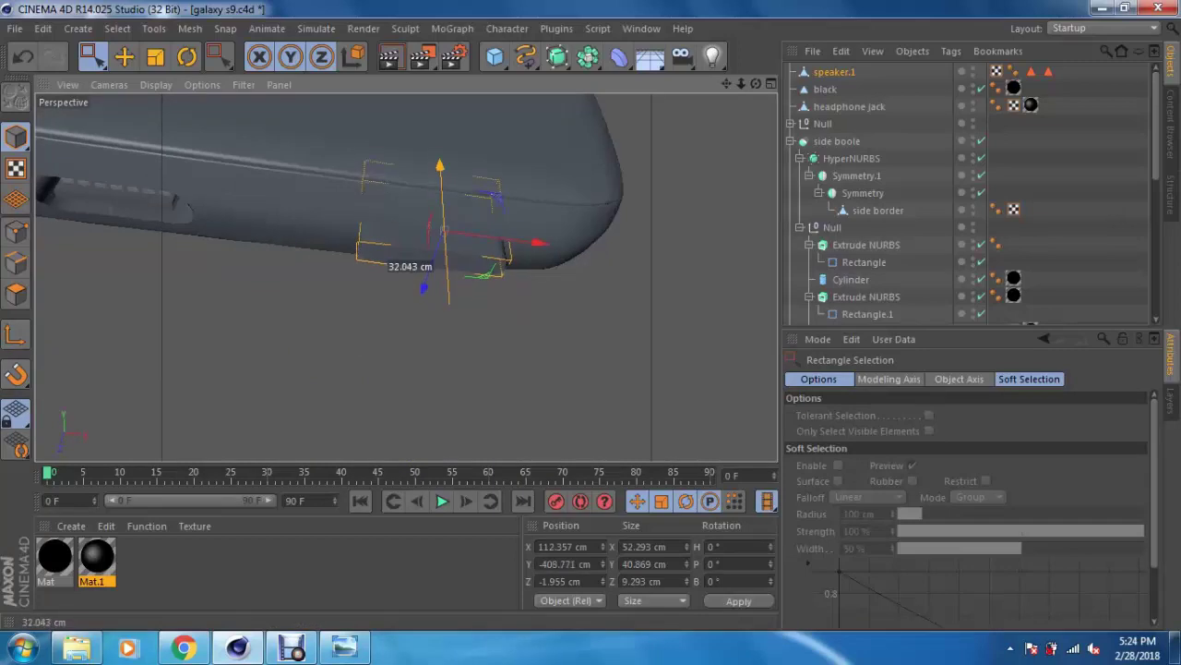
left_click_drag(444, 229, 443, 224)
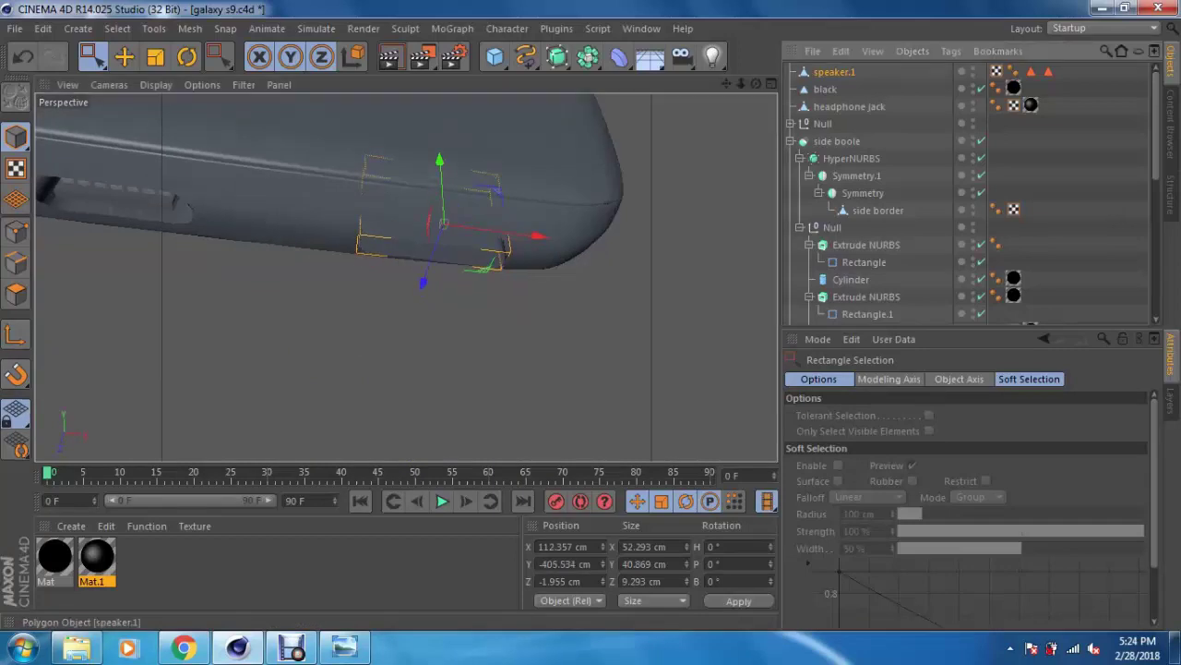
left_click_drag(834, 71, 832, 227)
mouse_move(406, 274)
left_mouse_down("alt")
mouse_move(415, 286)
mouse_move(433, 277)
left_mouse_up("alt")
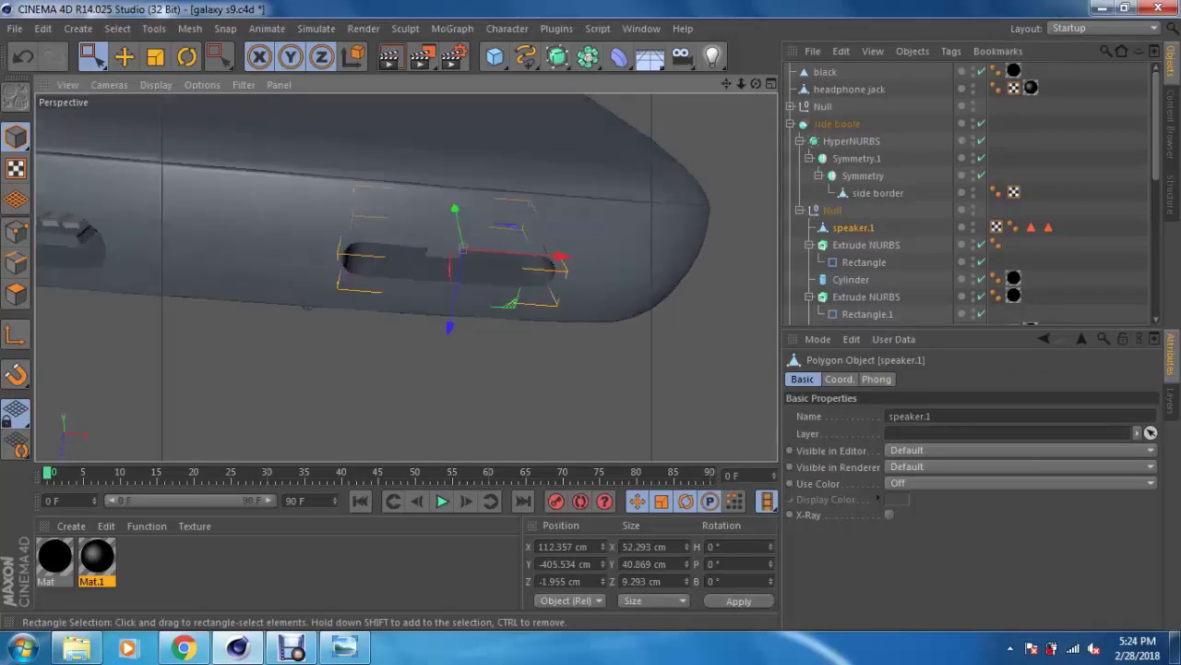
scroll(434, 277, "up", 3)
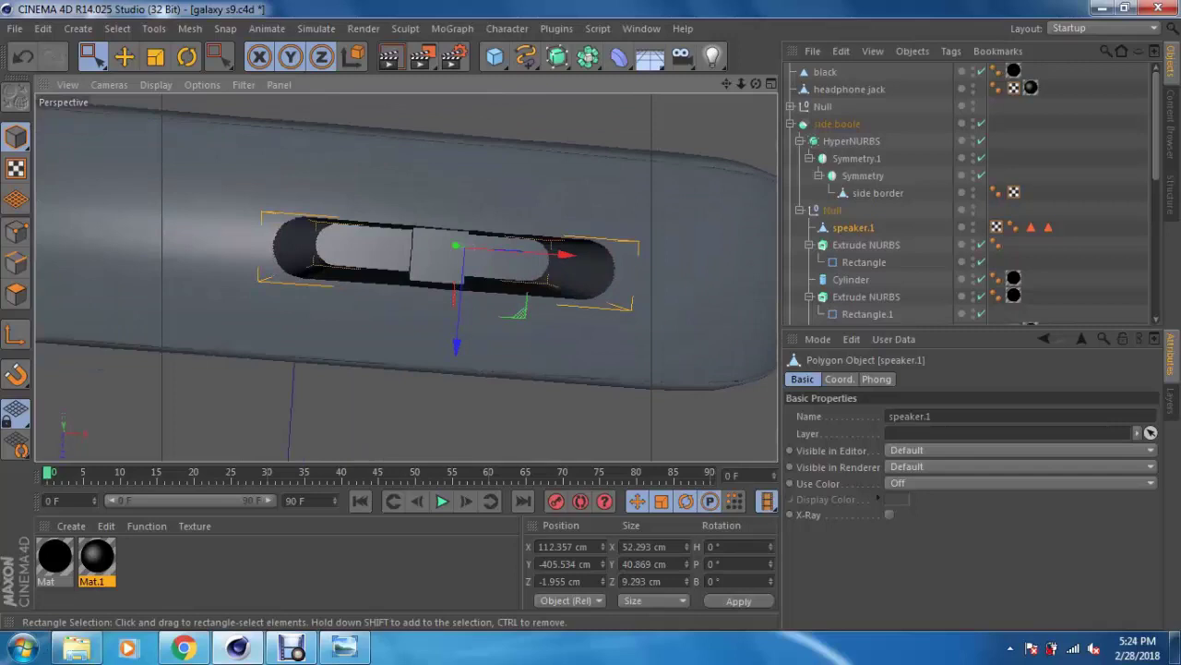
left_click_drag(434, 277, 443, 277, "alt")
scroll(443, 268, "up", 3)
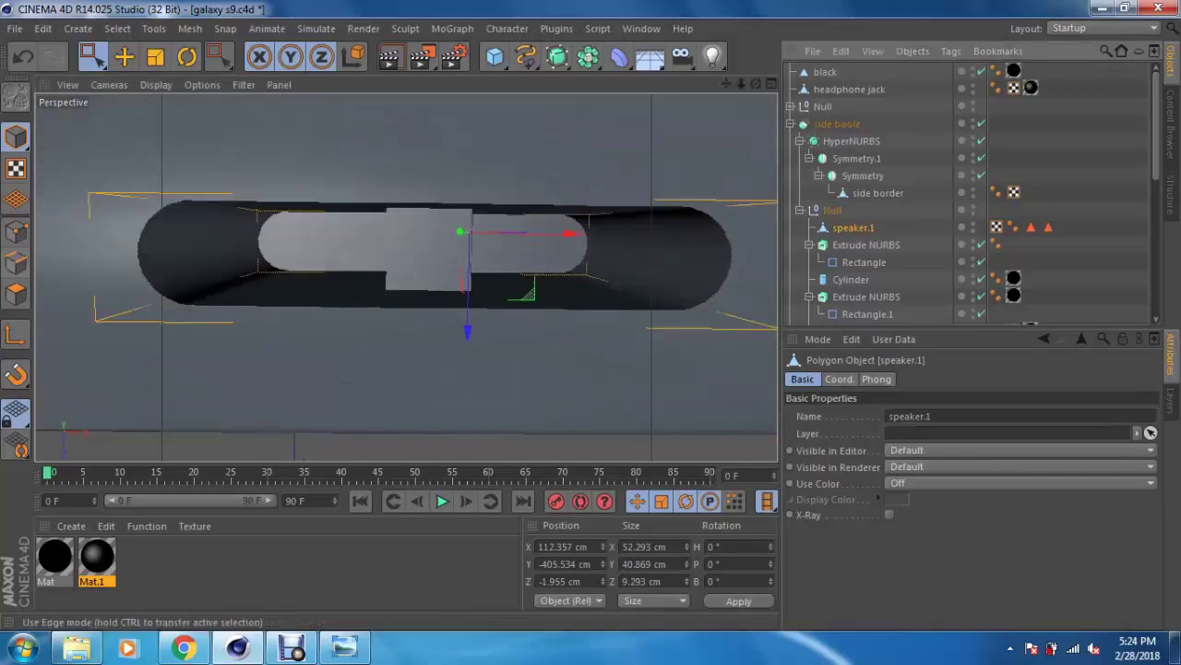
left_click(16, 262)
scroll(415, 259, "up", 2)
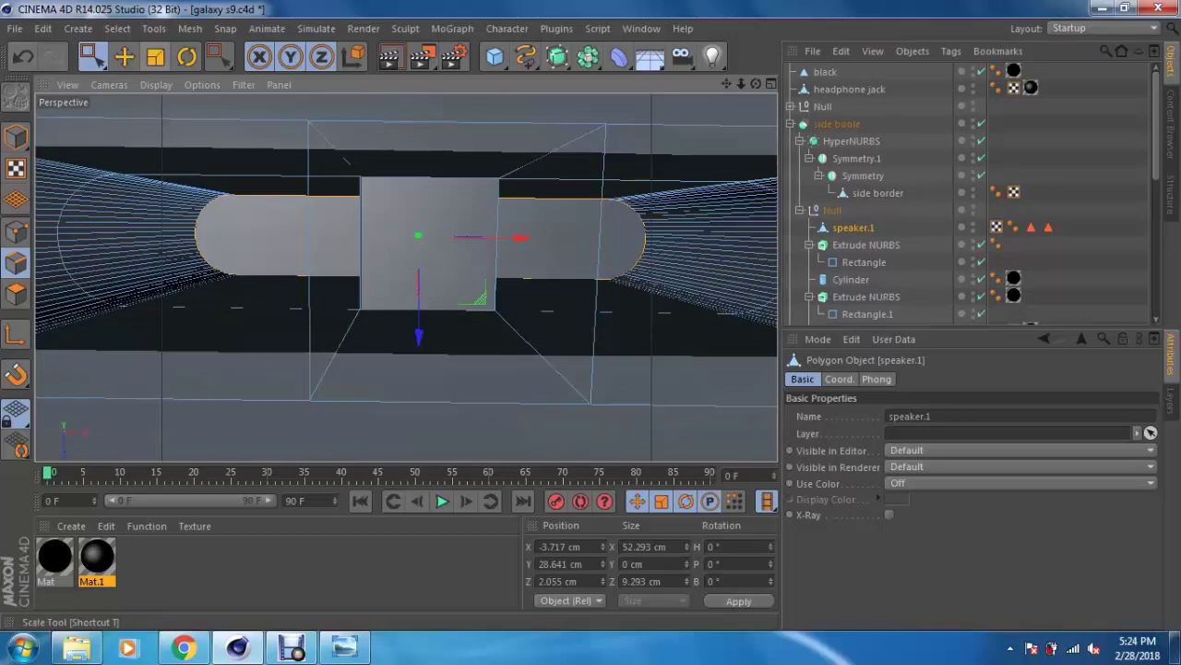
left_click(123, 56)
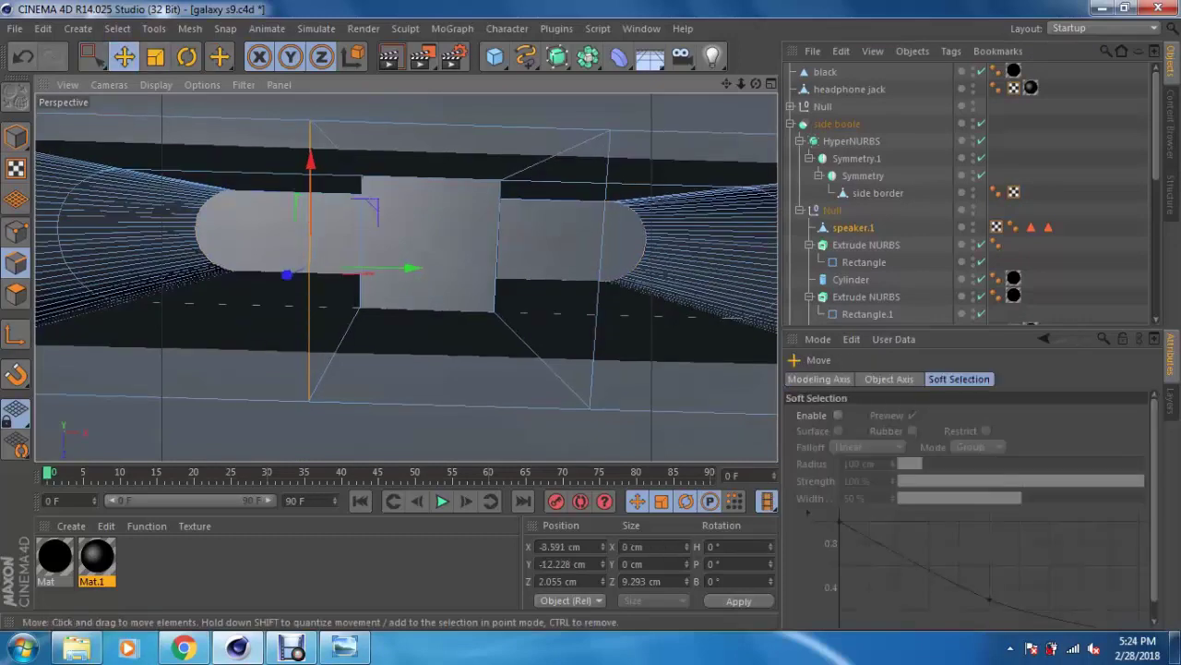
scroll(406, 277, "up", 10)
scroll(407, 277, "down", 5)
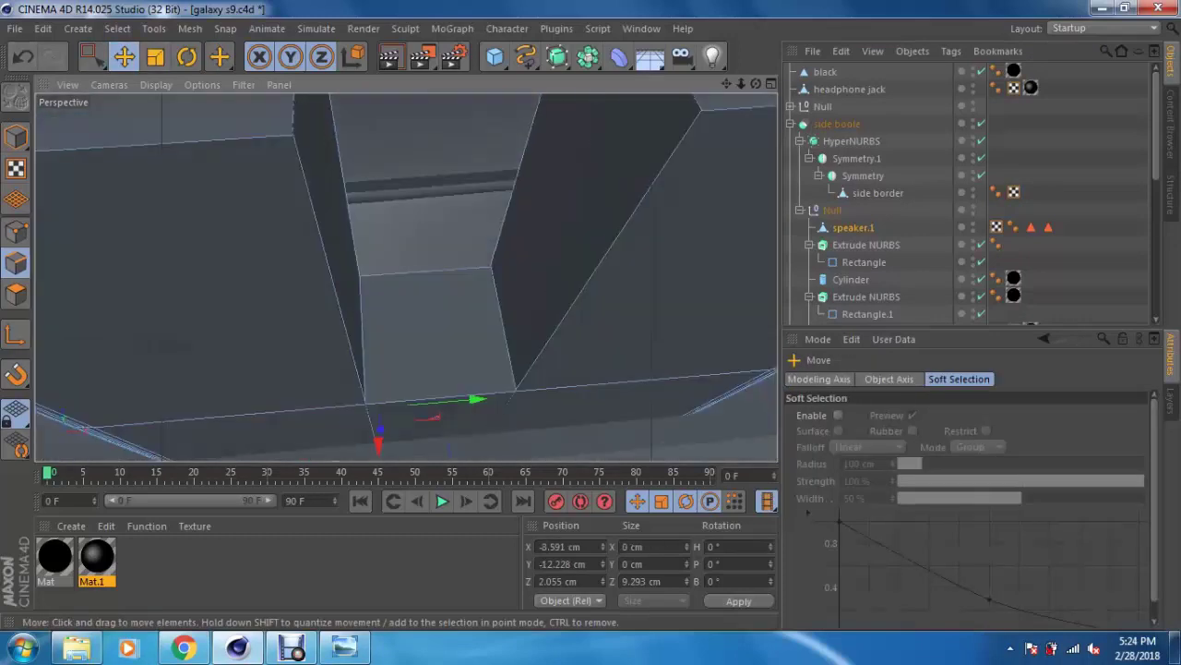
Step: Bevel the middle block's vertical edges, settling on a 1.33 cm inner offset
left_click(362, 338)
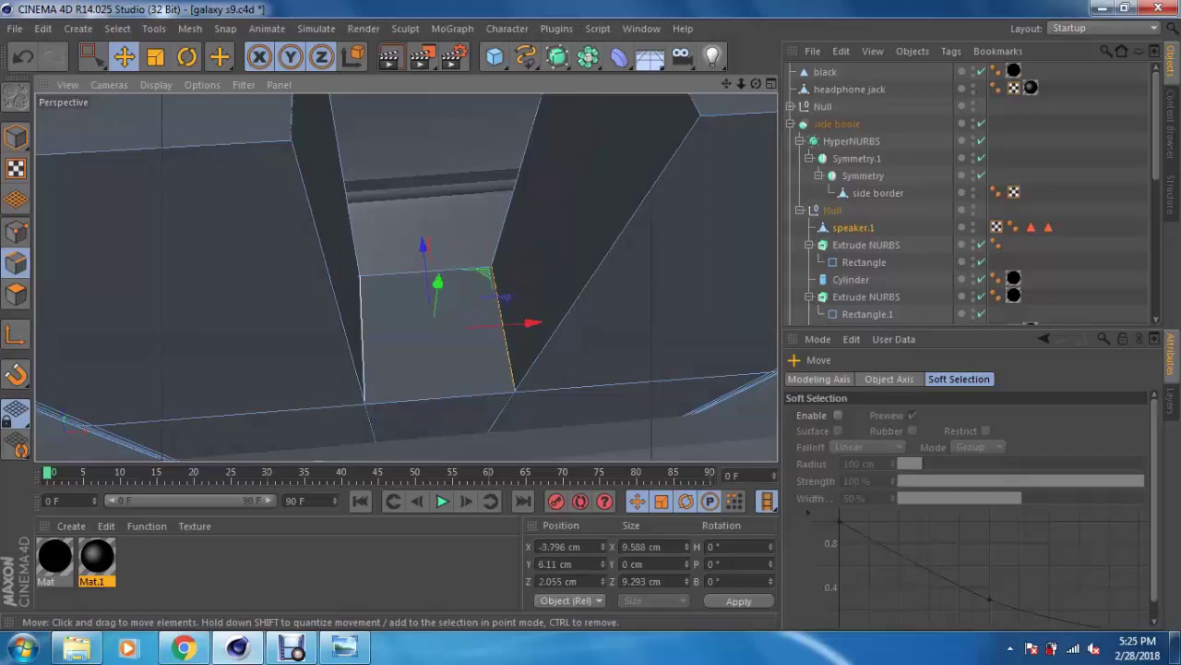
right_click(427, 149)
left_click(459, 485)
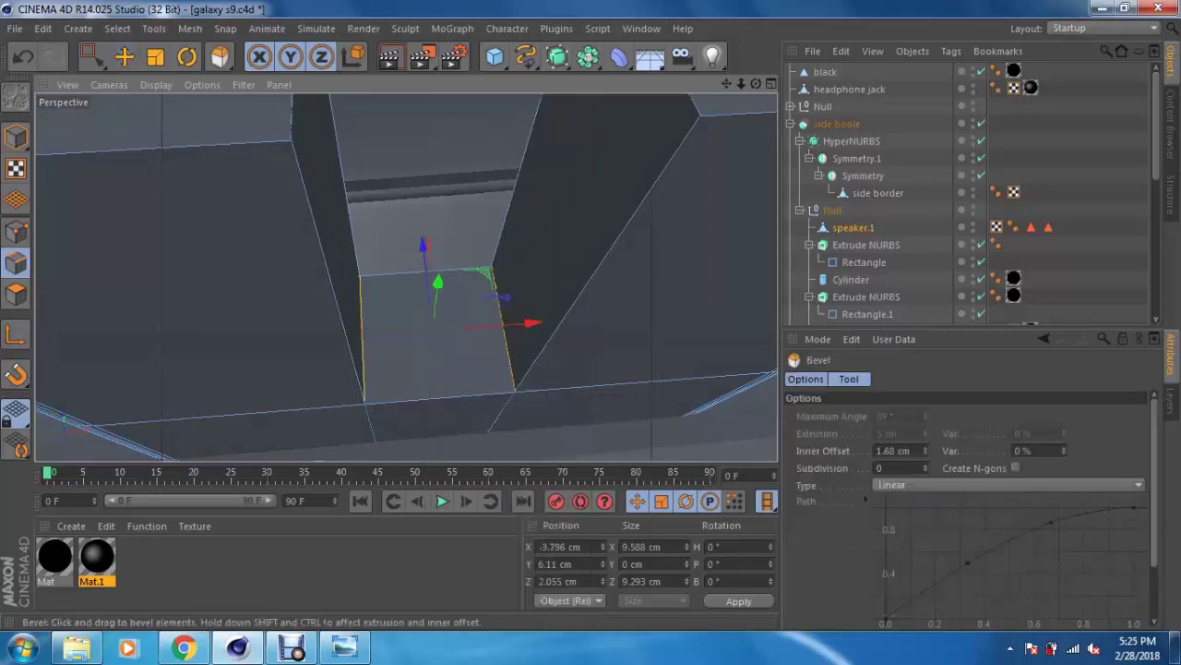
left_click_drag(425, 304, 480, 304)
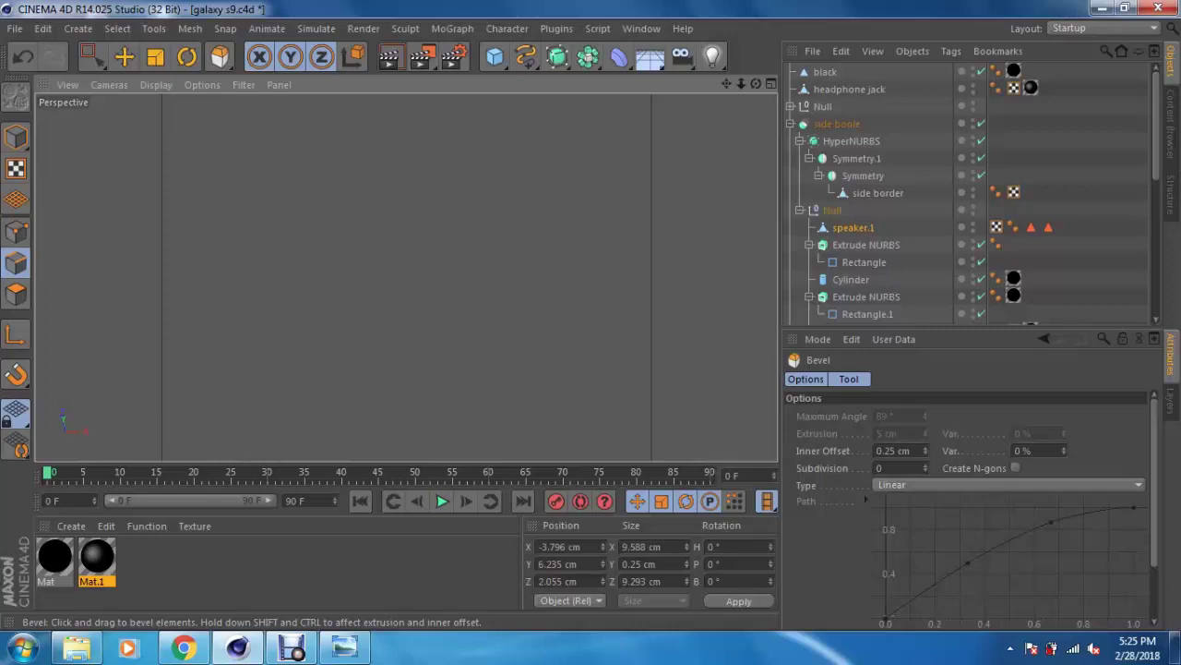
left_click(981, 123)
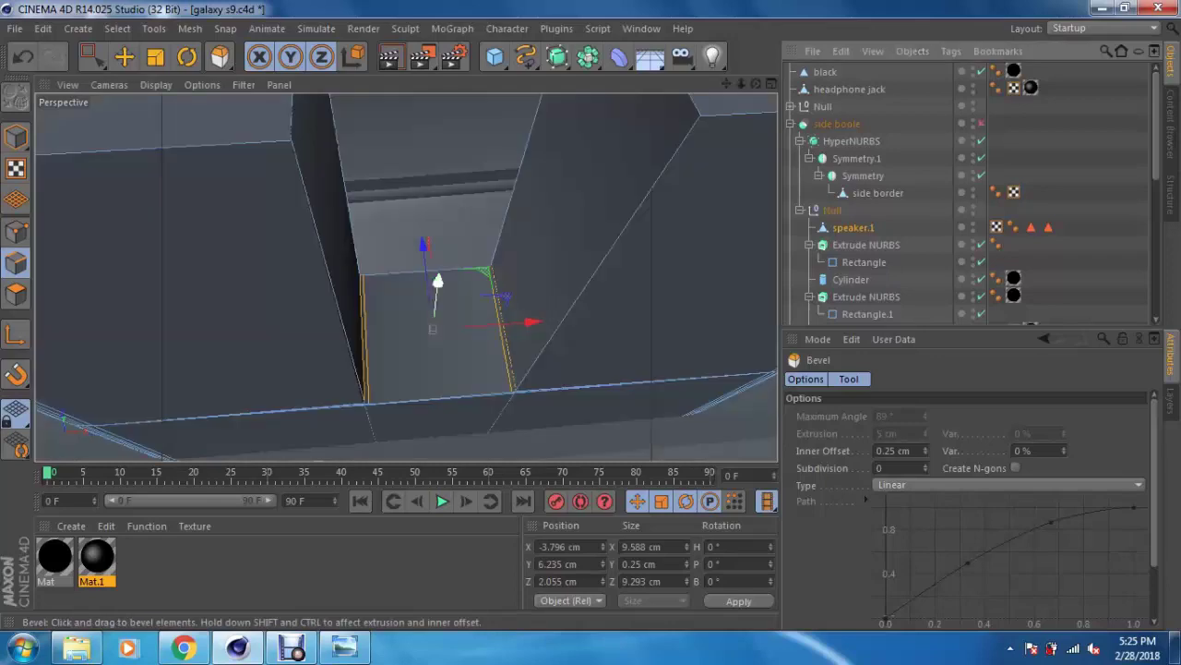
key("ctrl+z")
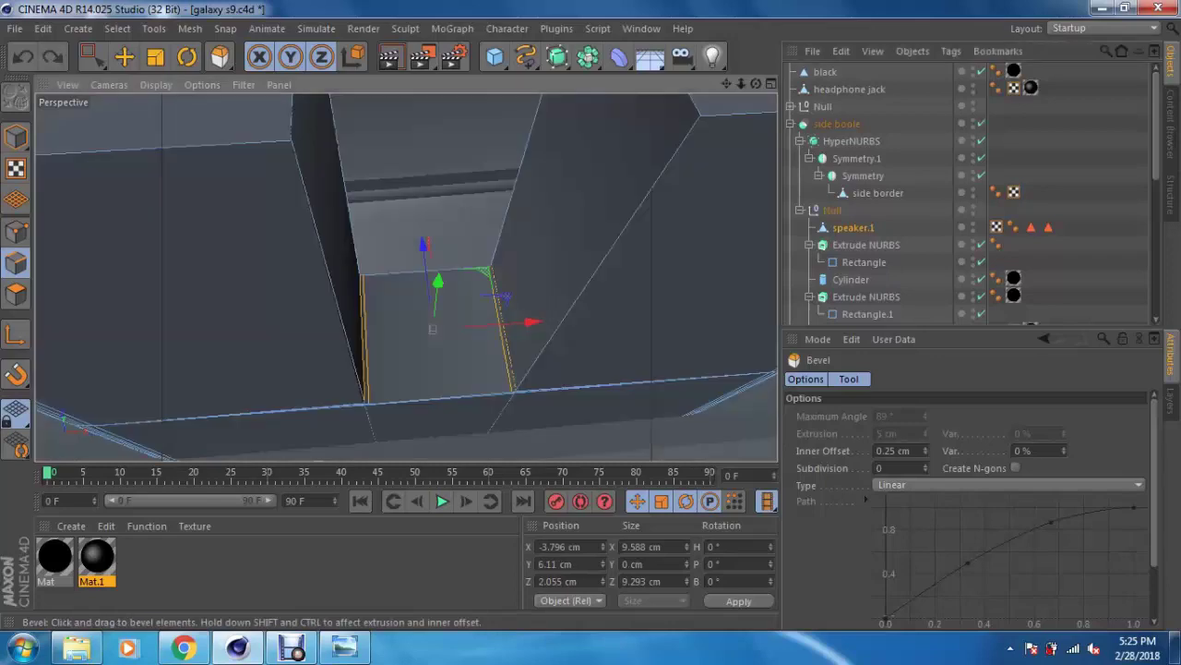
key("ctrl+z")
left_click_drag(433, 323, 526, 323)
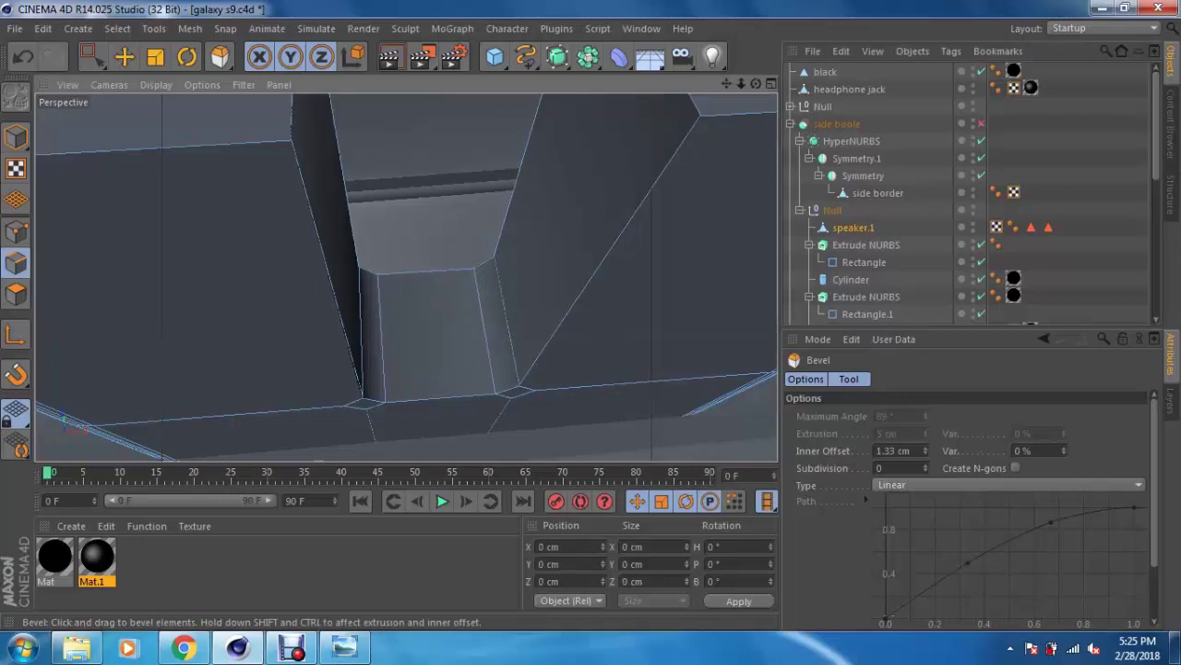
key("ctrl+z")
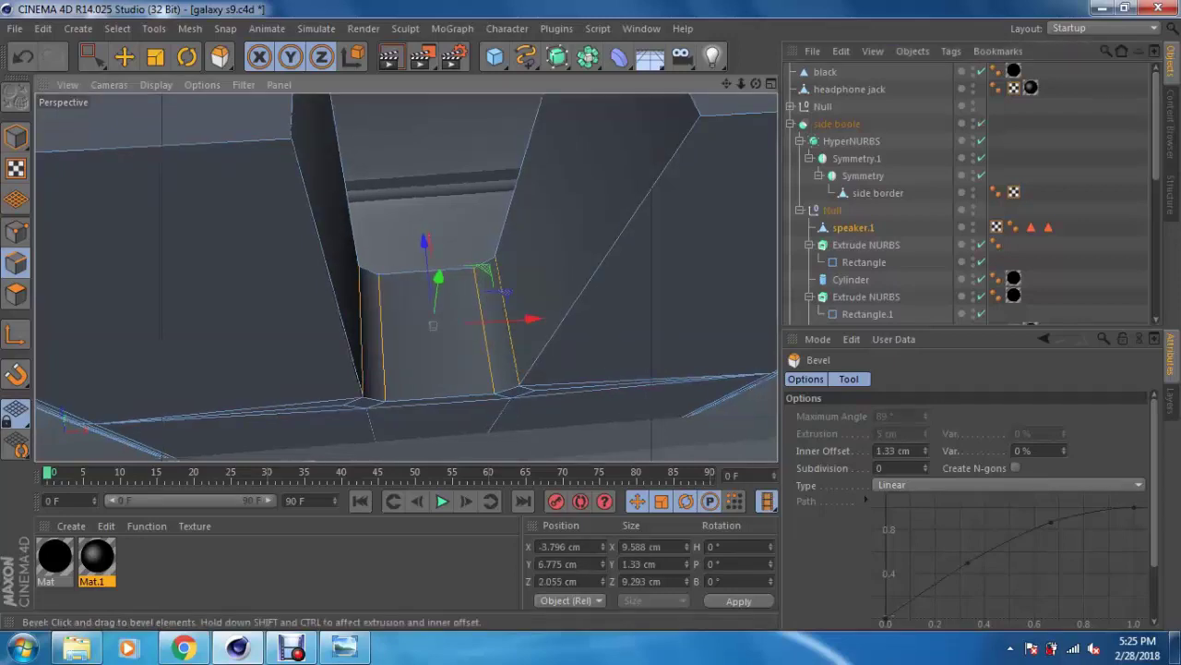
Step: Deselect and orbit out to inspect the rounded divider in the capsule cut-out
left_click_drag(433, 325, 439, 432, "alt")
scroll(406, 277, "down", 5)
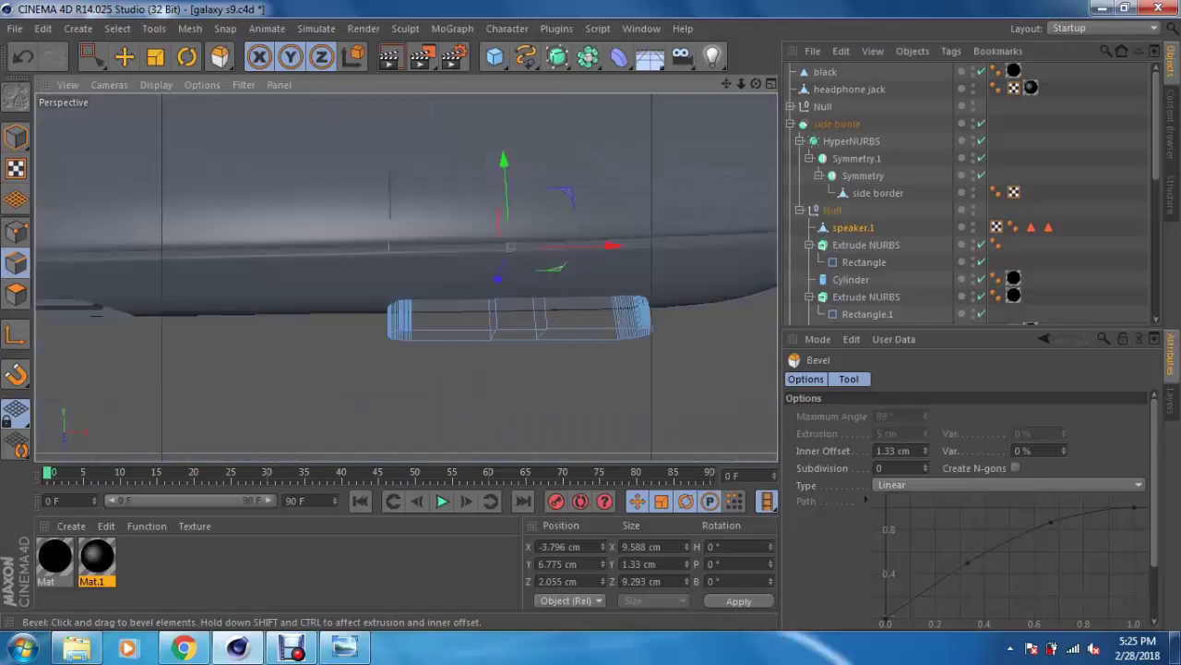
left_click_drag(406, 277, 433, 304, "alt")
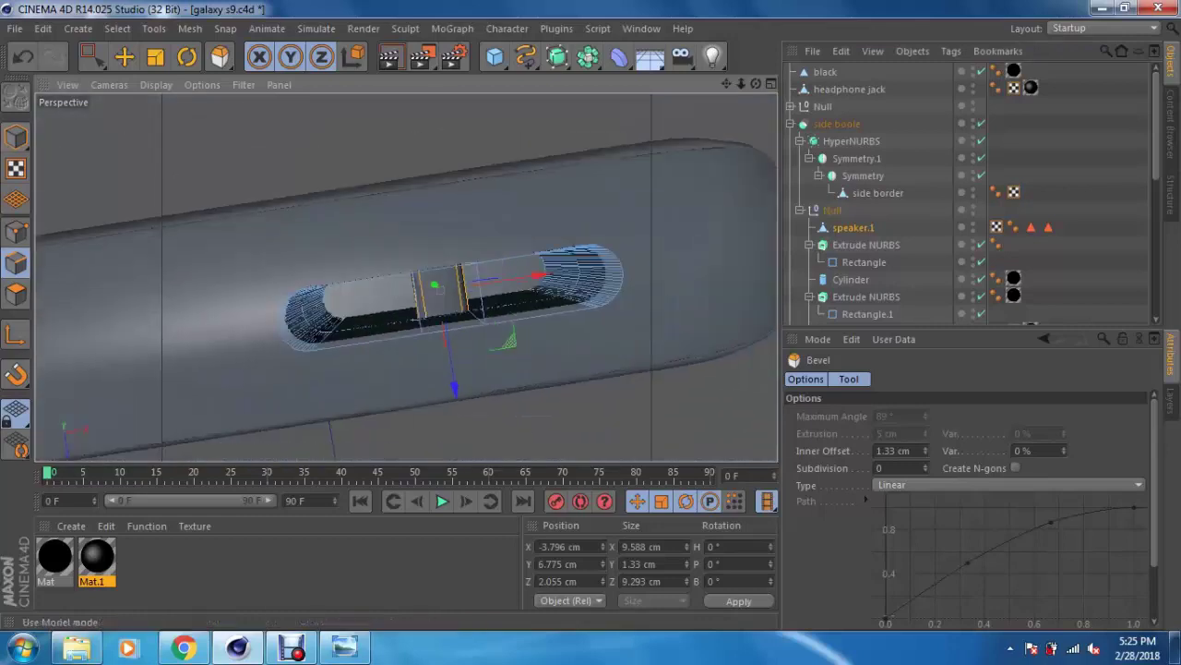
key("e")
left_click(406, 406)
left_click_drag(406, 277, 461, 295, "alt")
Step: Collapse side boole and drag HyperNURBS.1, holding the back cover, above all other objects
scroll(406, 276, "down", 3)
scroll(406, 276, "down", 3)
left_click_drag(407, 277, 305, 350, "alt")
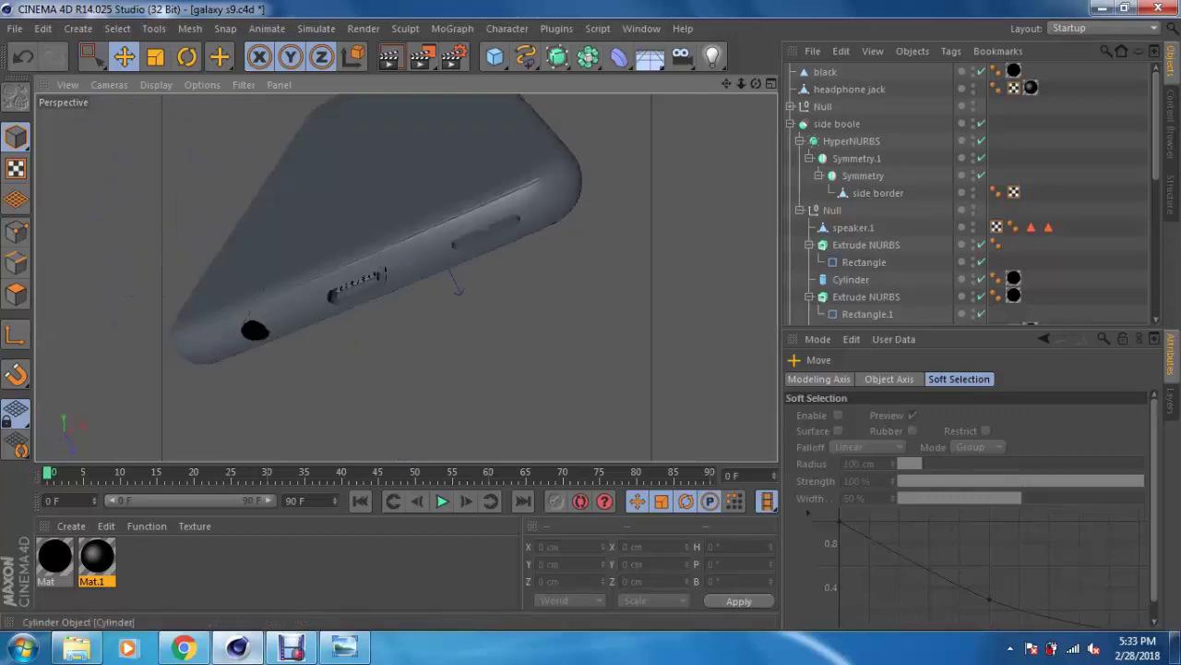
left_click(790, 124)
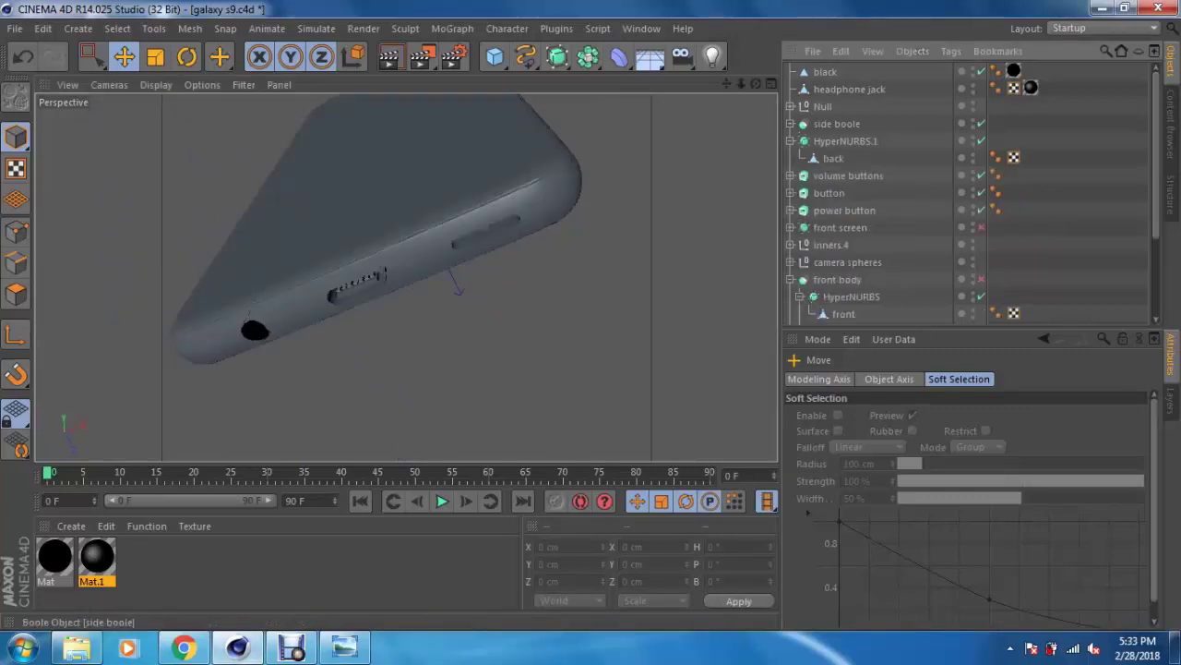
left_click(844, 141)
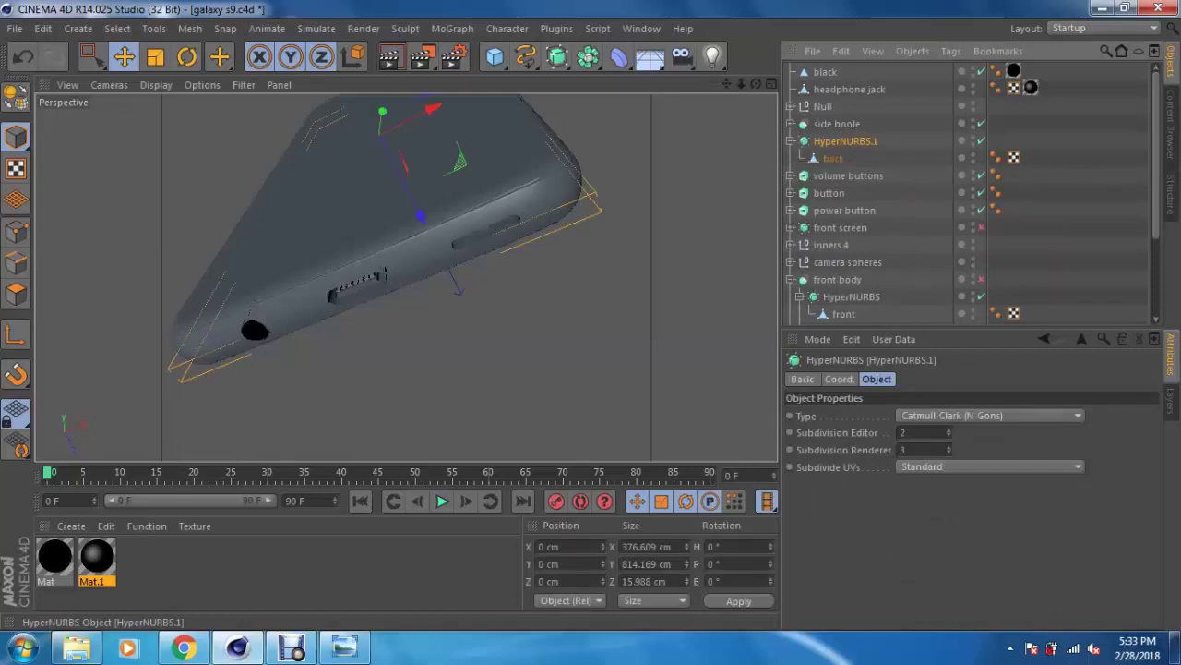
left_click_drag(844, 141, 844, 70)
left_click(790, 71)
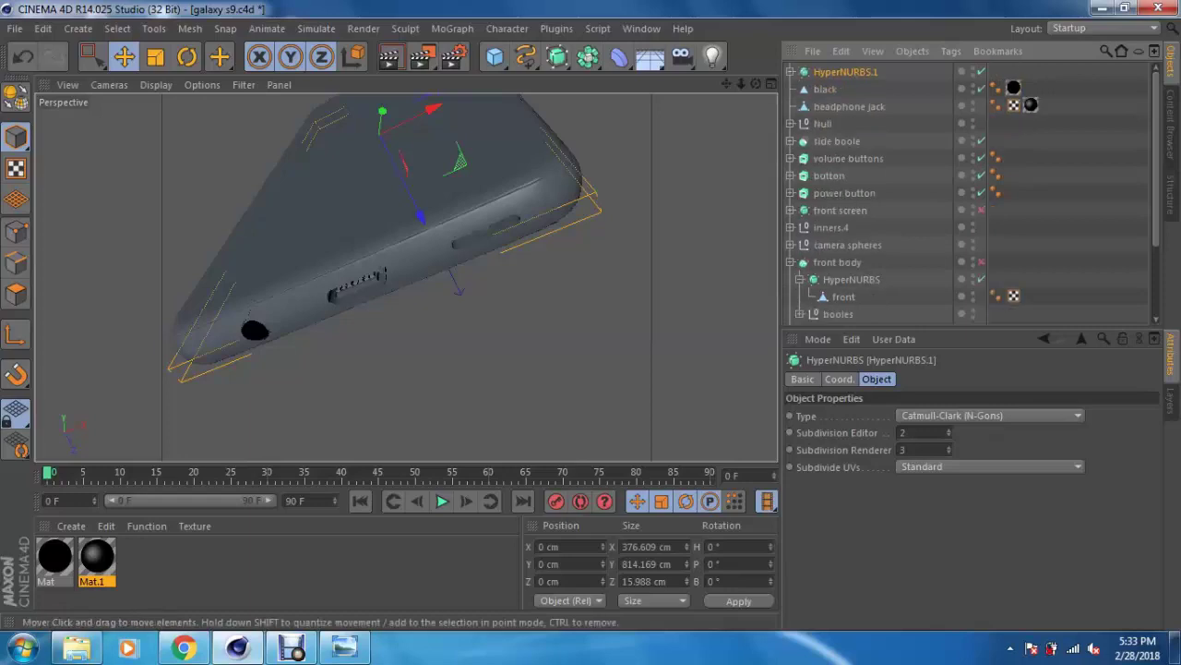
mouse_move(406, 277)
left_mouse_down("alt")
mouse_move(517, 277)
mouse_move(591, 337)
mouse_move(595, 355)
mouse_move(554, 305)
mouse_move(489, 268)
left_mouse_up("alt")
key("F5")
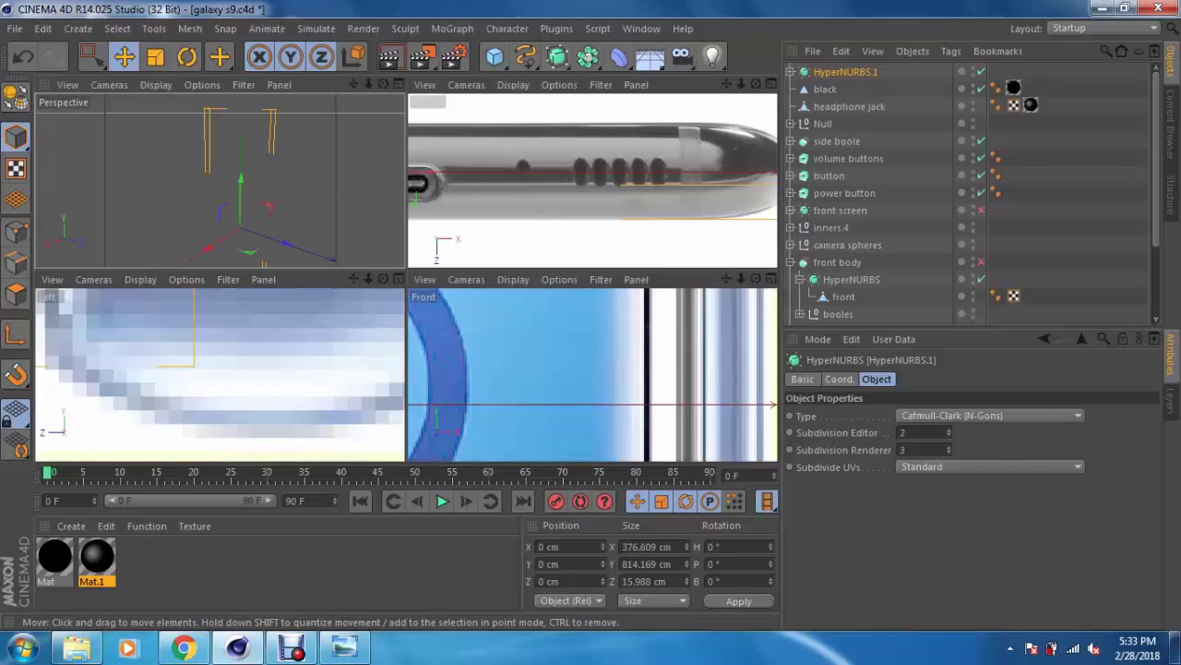
Step: Maximize the Front view and zoom to frame the phone
key("F4")
scroll(406, 274, "down", 2)
scroll(406, 274, "down", 2)
scroll(422, 248, "down", 2)
scroll(424, 253, "down", 2)
scroll(424, 253, "down", 2)
scroll(424, 252, "down", 2)
scroll(424, 253, "down", 2)
scroll(425, 253, "down", 1)
scroll(425, 252, "down", 2)
scroll(425, 253, "down", 1)
scroll(401, 268, "up", 2)
scroll(402, 268, "up", 2)
scroll(401, 267, "up", 2)
Step: Expand HyperNURBS.1, switch off its smoothing and select the back cover mesh
left_click(825, 89)
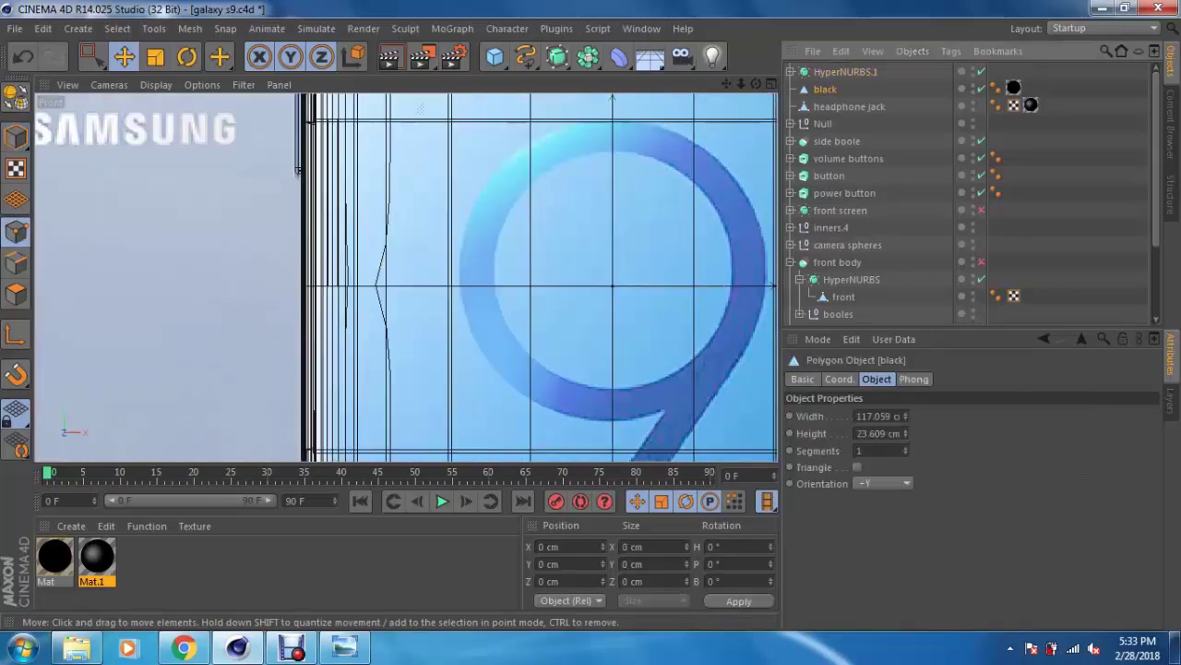
left_click(791, 71)
left_click(833, 89)
scroll(360, 288, "up", 2)
scroll(369, 287, "up", 1)
scroll(380, 286, "up", 1)
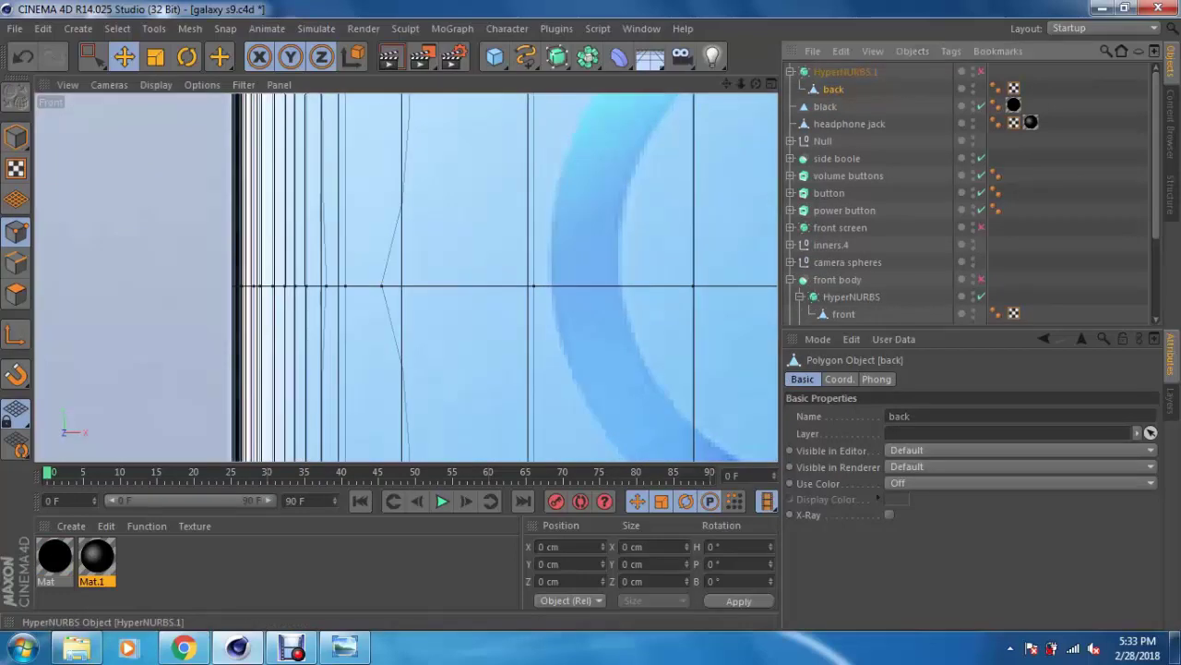
Step: Maximize the Perspective view and zoom in close on the back cover's edge loops
key("F5")
key("F1")
scroll(469, 120, "up", 2)
scroll(469, 120, "up", 1)
scroll(469, 120, "up", 1)
scroll(469, 120, "up", 1)
scroll(469, 120, "up", 1)
scroll(469, 120, "up", 1)
scroll(469, 120, "up", 1)
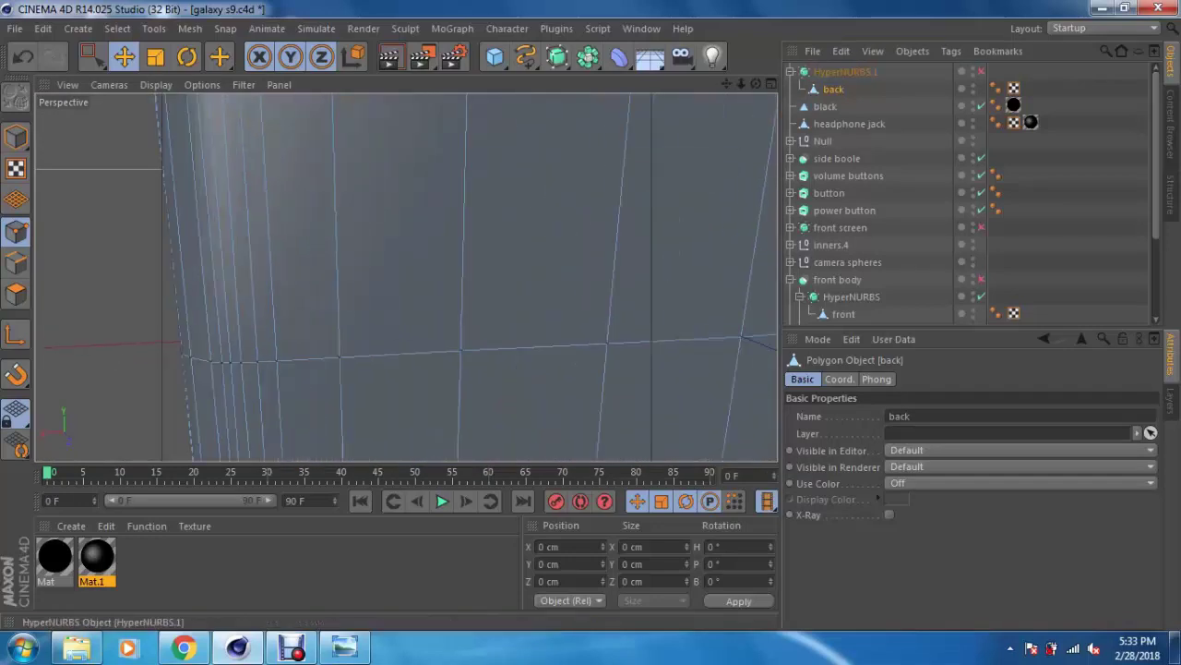
Step: Box-select the stray vertex on the back cover's horizontal edge loop
scroll(469, 120, "up", 1)
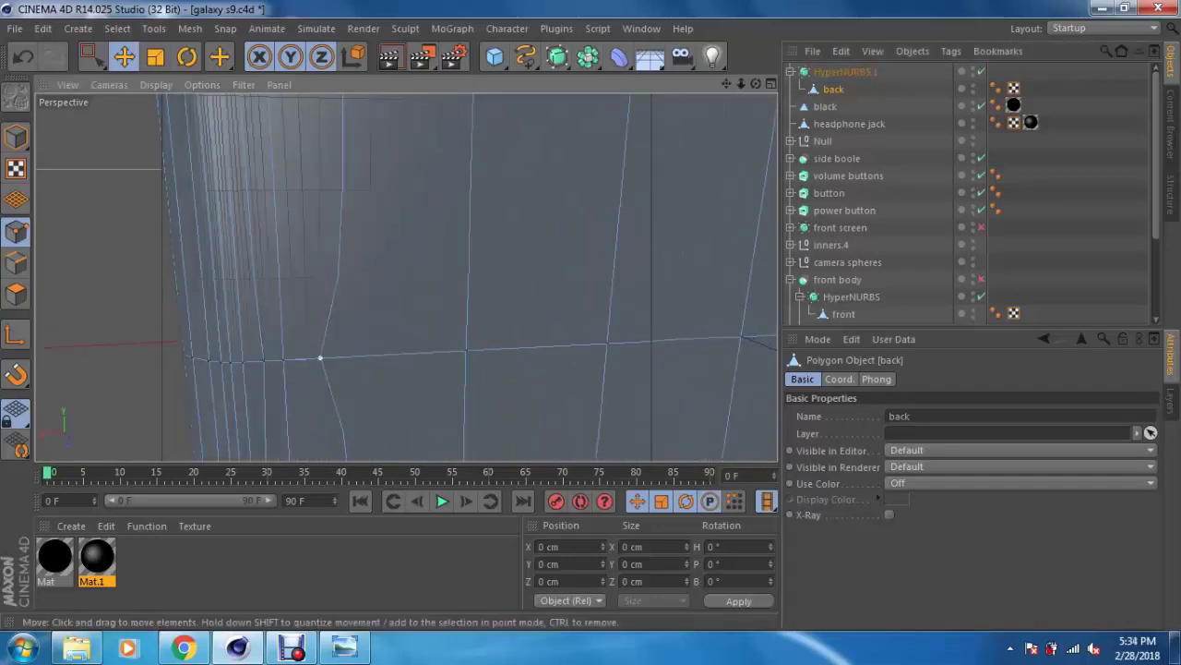
key("0")
scroll(321, 360, "up", 1)
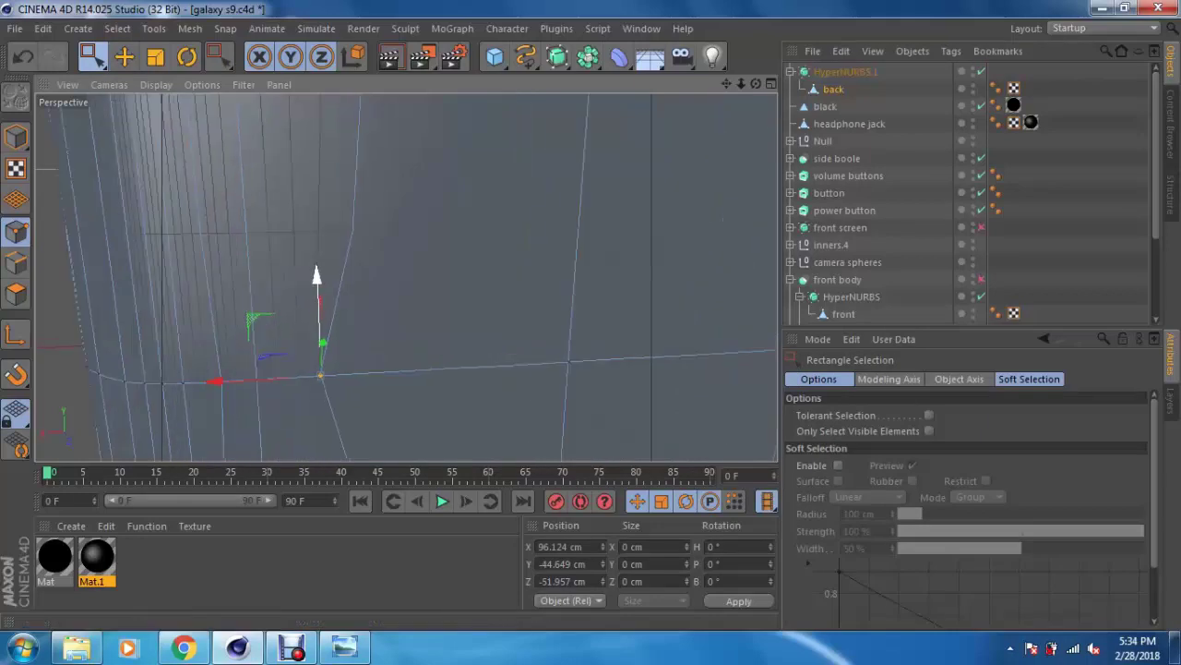
scroll(321, 378, "up", 1)
mouse_move(321, 385)
left_mouse_down("alt")
mouse_move(360, 275)
mouse_move(438, 170)
left_mouse_up("alt")
Step: Weld the selected vertex onto its neighbouring point, undoing misplaced attempts, then return to object mode
right_click(438, 170)
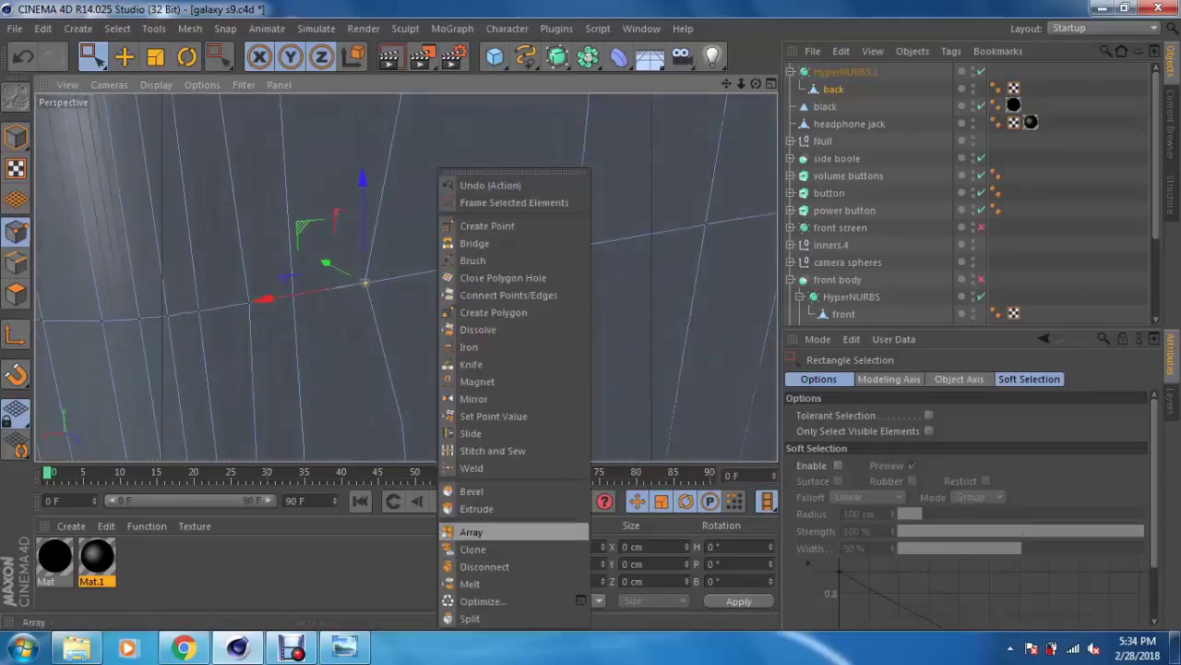
left_click(472, 468)
left_click(400, 276)
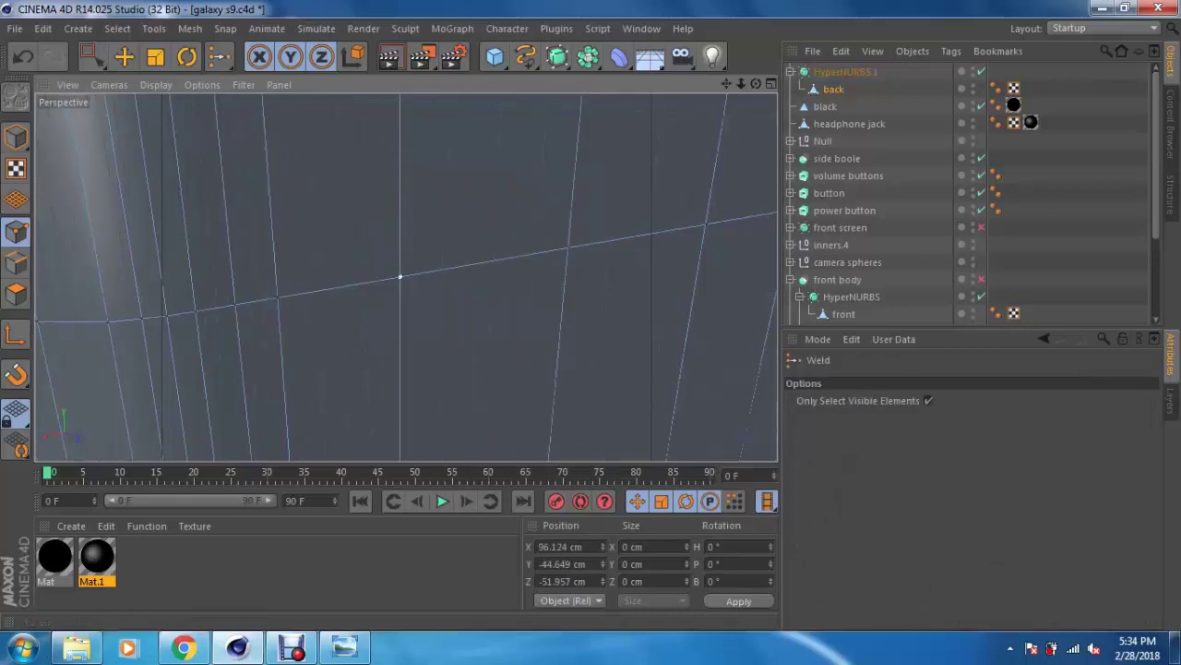
left_click(364, 281)
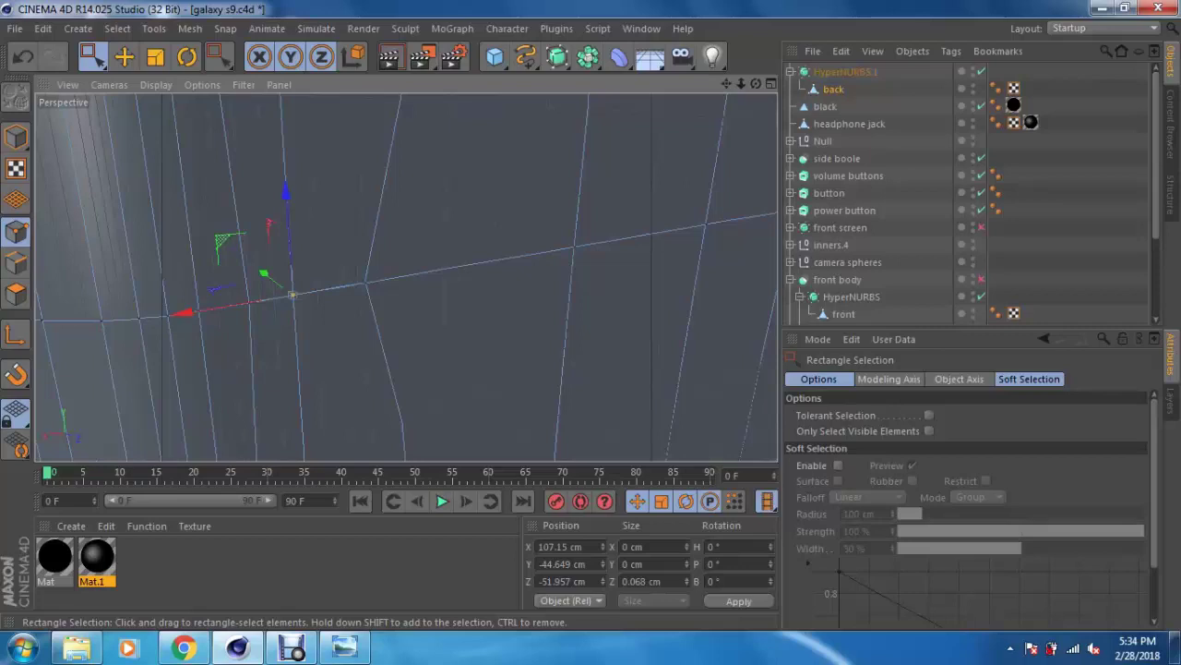
key("ctrl+z")
left_click(277, 297)
mouse_move(184, 311)
left_mouse_down()
mouse_move(194, 328)
mouse_move(175, 304)
left_mouse_up()
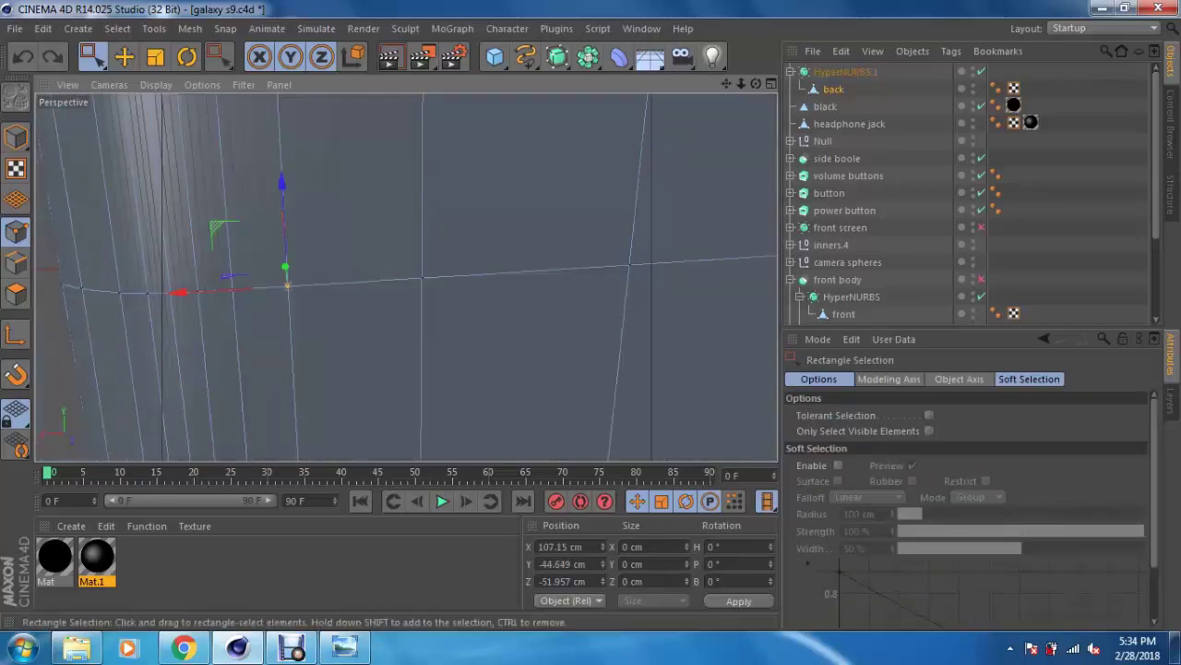
key("ctrl+z")
left_click(331, 281)
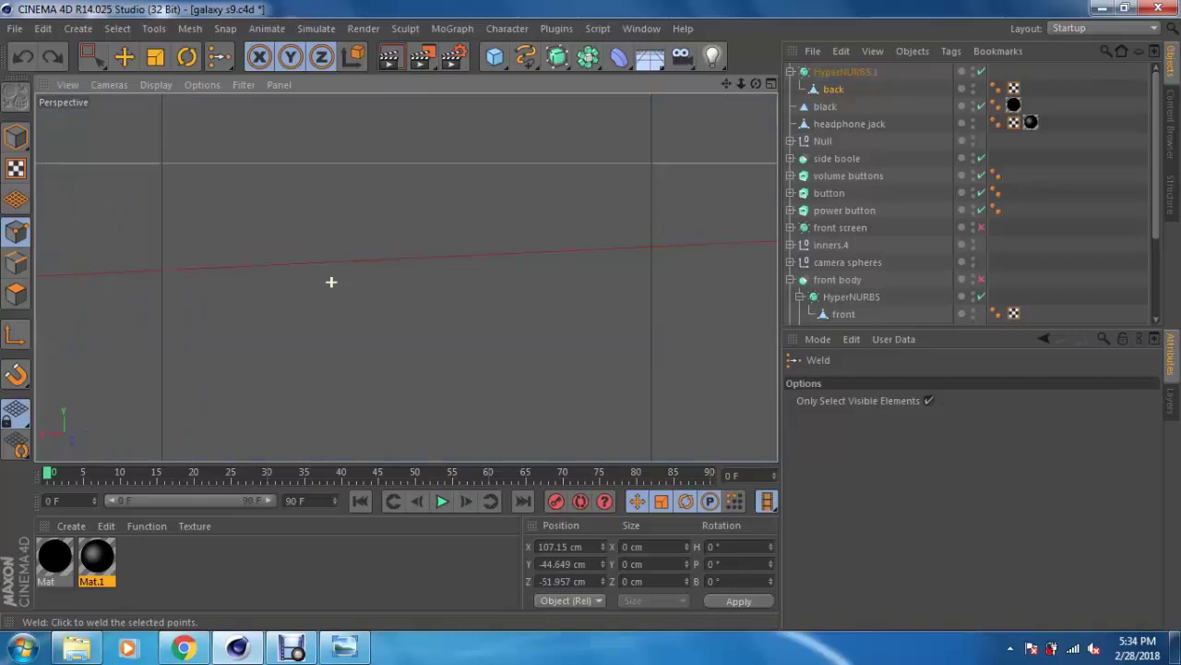
key("space")
key("e")
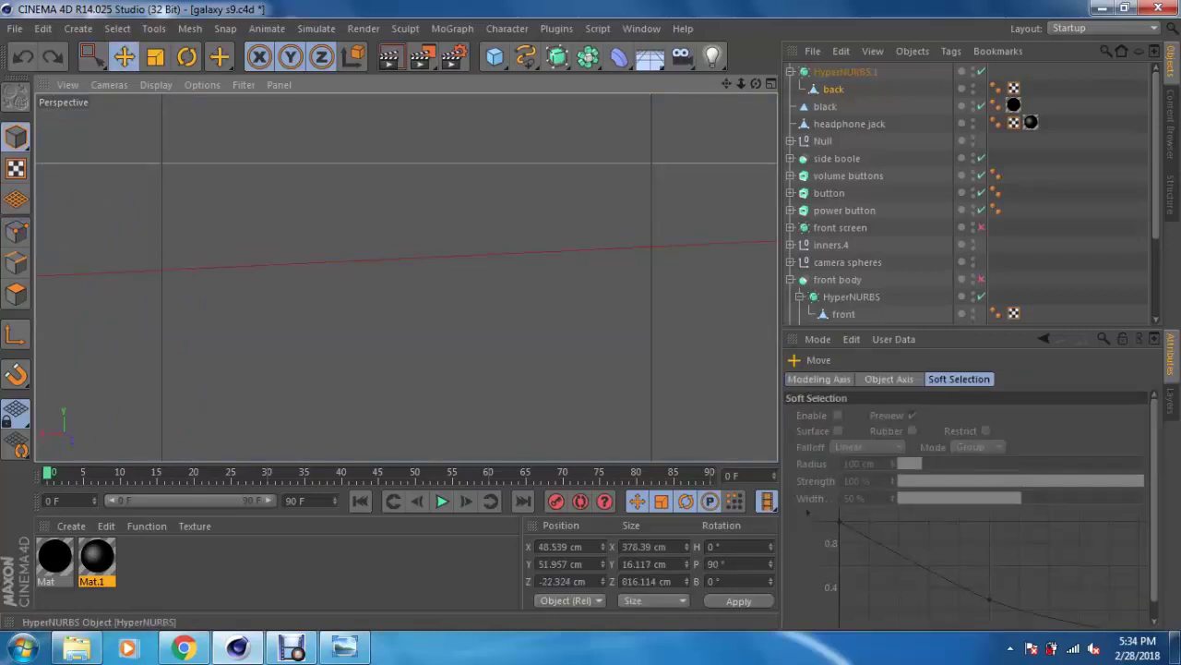
Step: Disable the side boole object and centre the phone in the maximized Front view
key("ctrl+y")
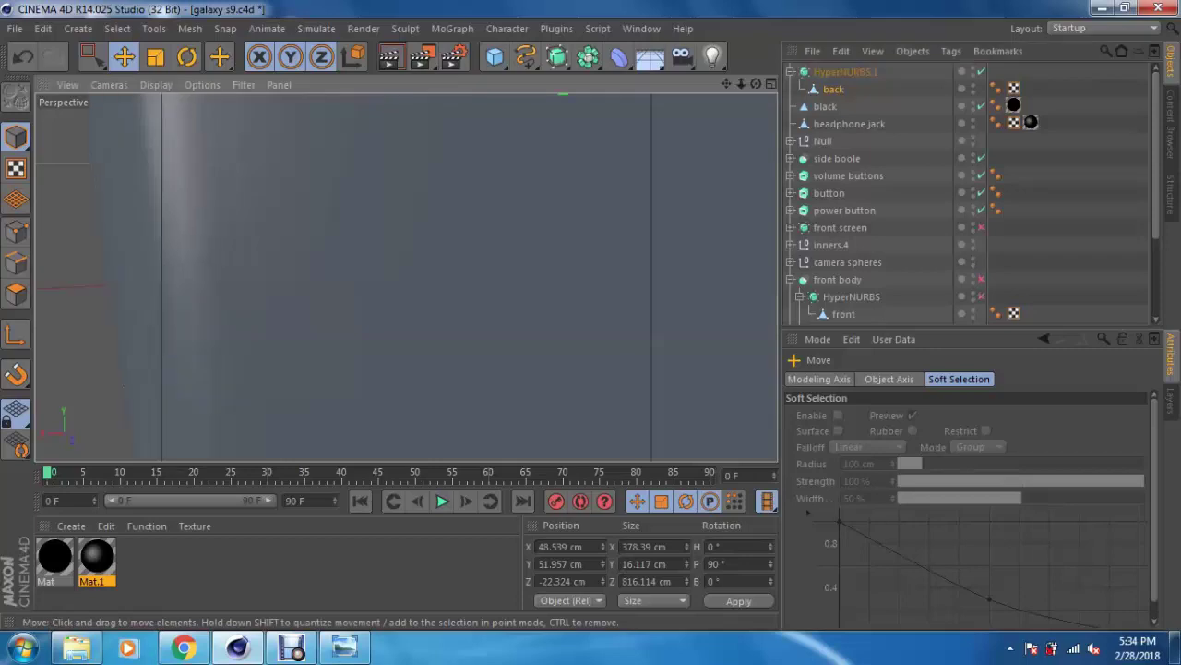
mouse_move(406, 277)
left_mouse_down("alt")
mouse_move(517, 242)
mouse_move(520, 177)
left_mouse_up("alt")
key("F5")
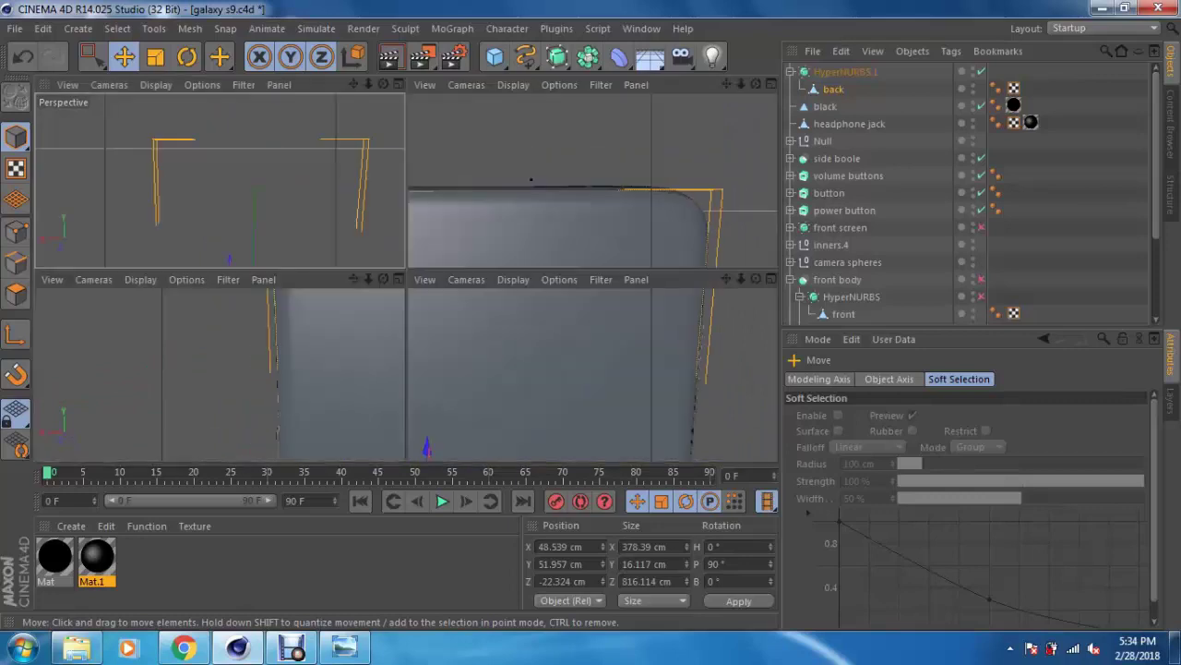
key("F4")
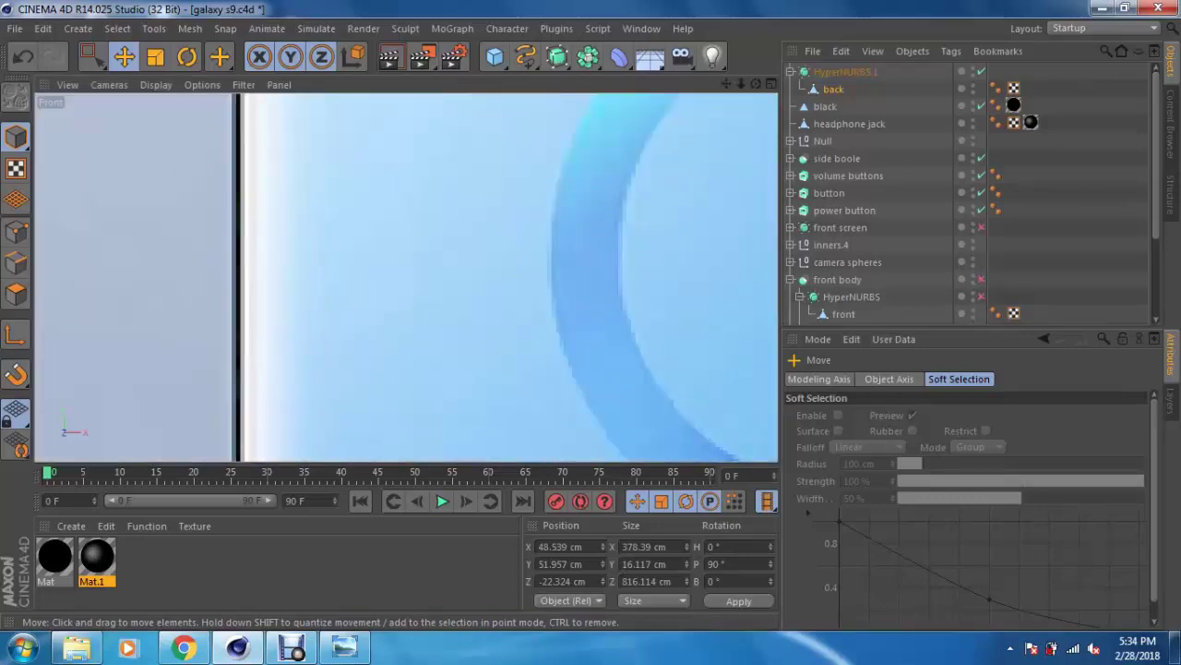
scroll(451, 227, "down", 1)
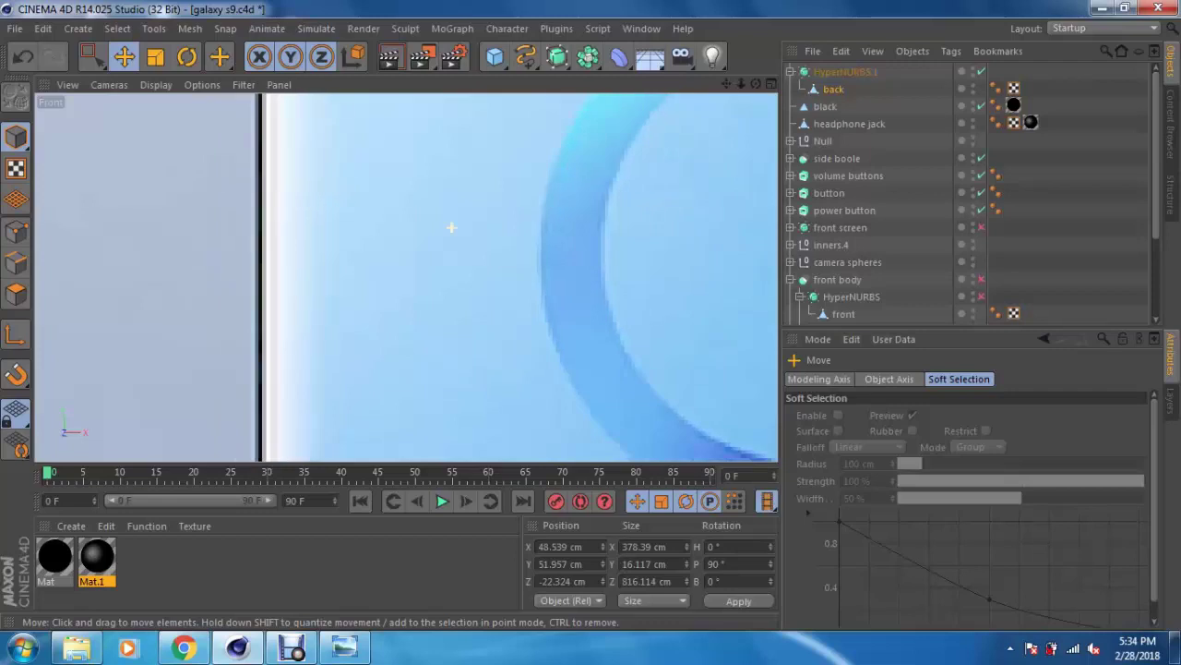
scroll(451, 227, "down", 1)
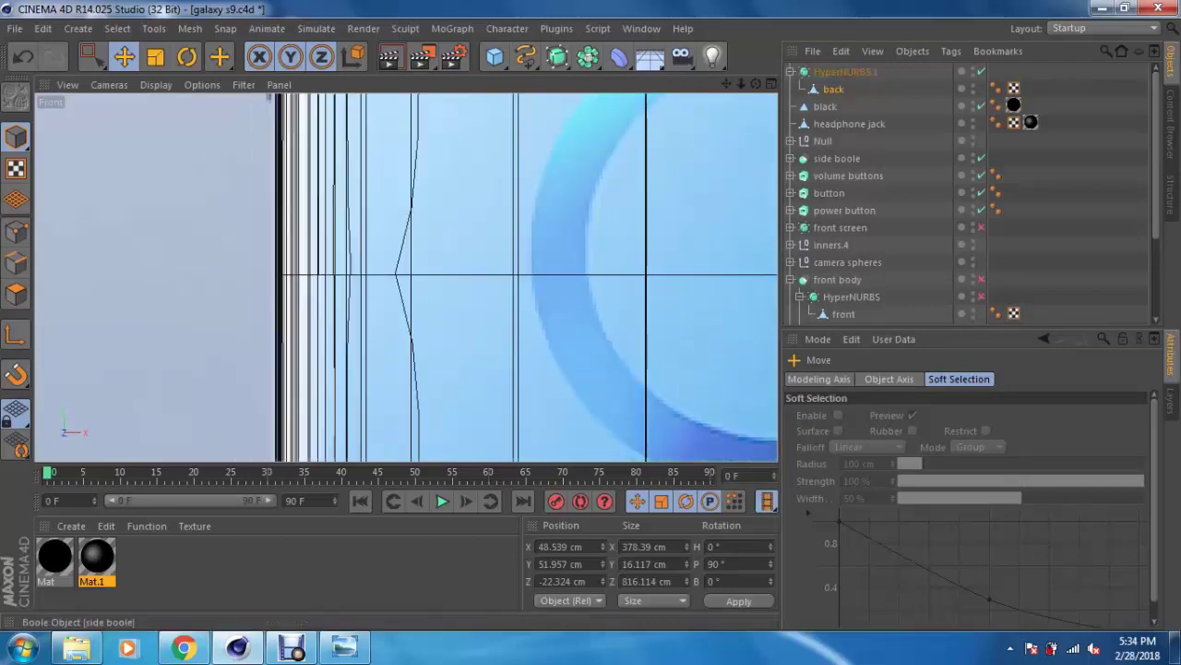
left_click(981, 157)
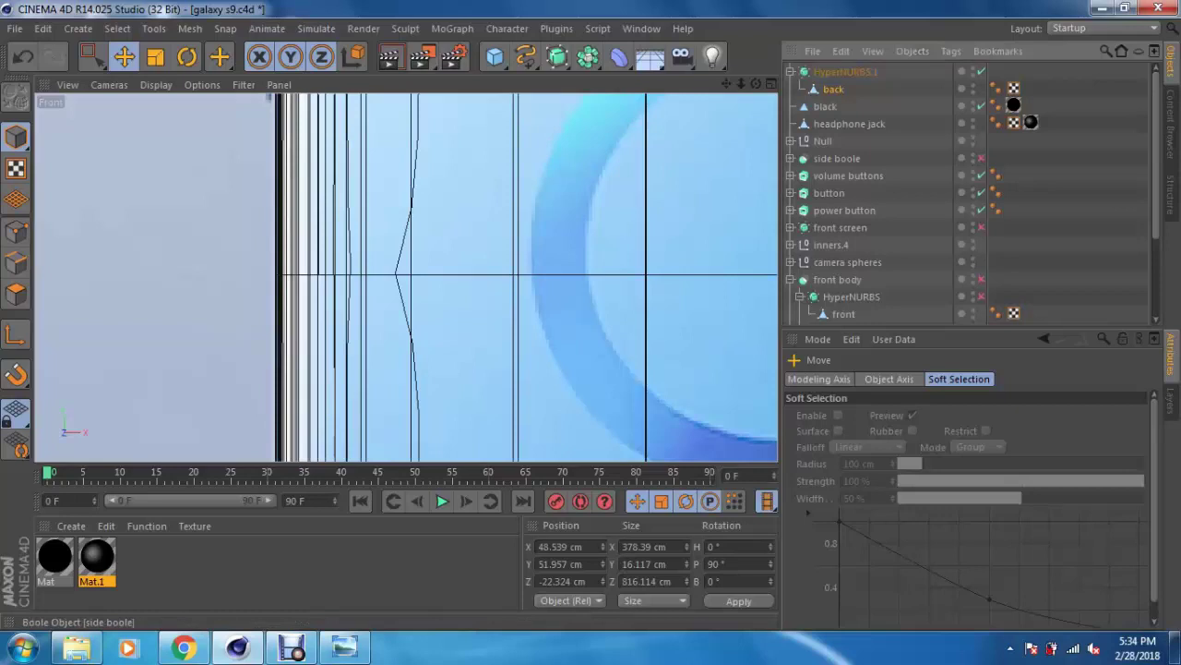
middle_click_drag(417, 120, 417, 166)
scroll(406, 277, "down", 3)
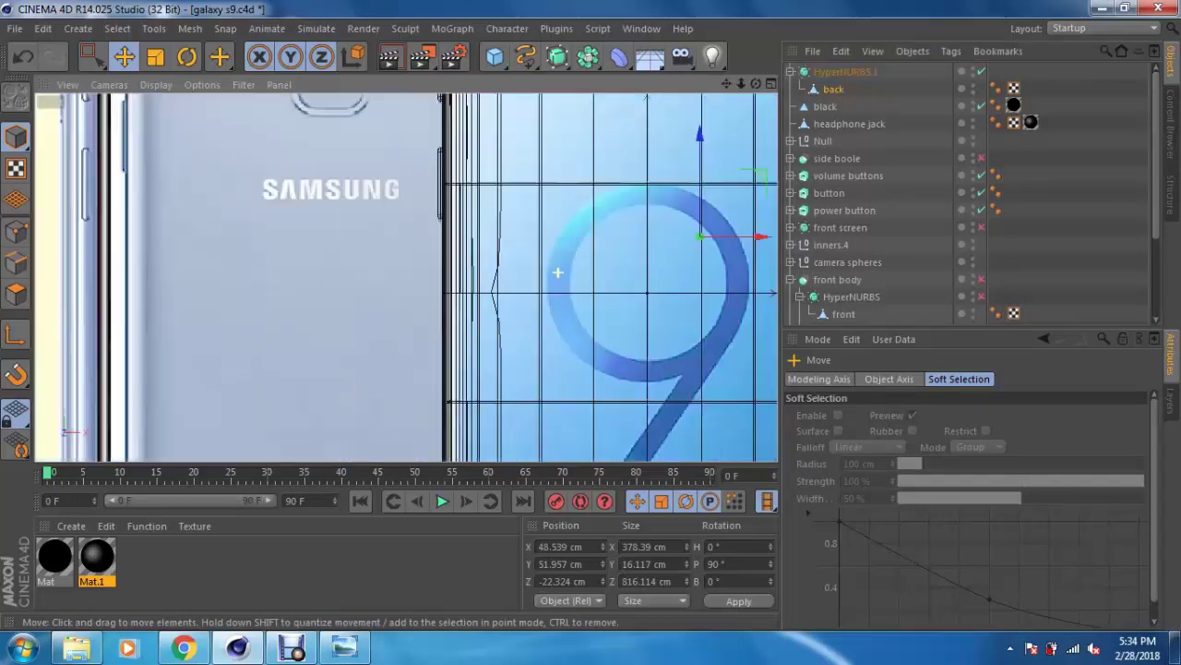
scroll(406, 276, "down", 2)
scroll(406, 277, "down", 2)
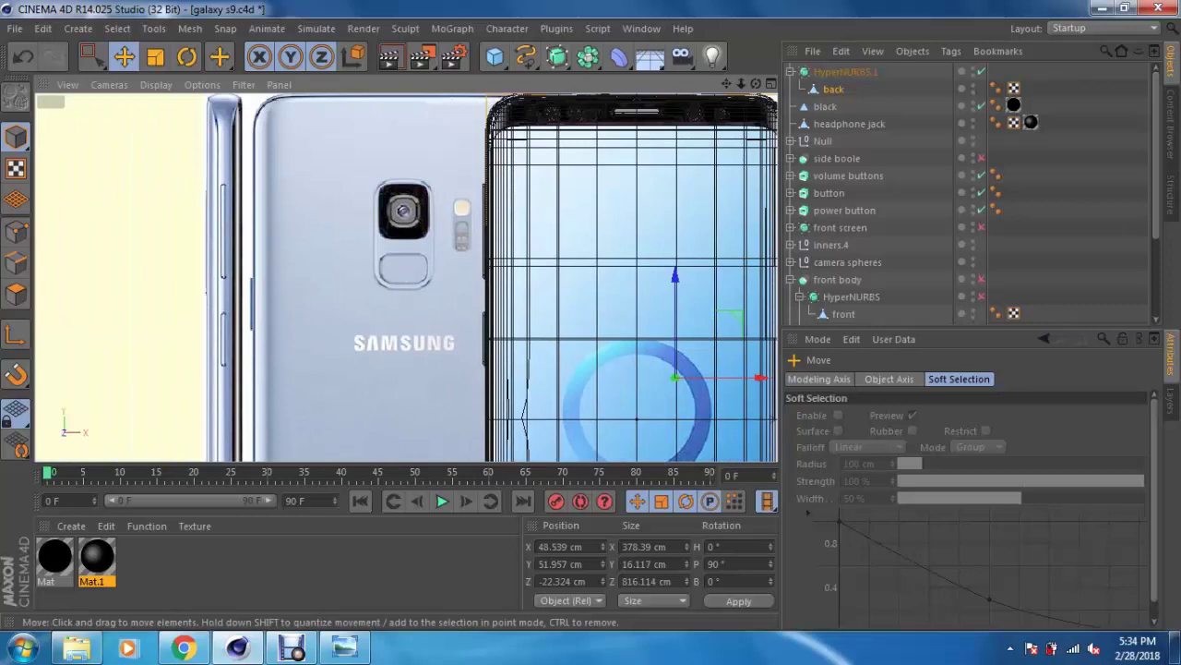
middle_click_drag(388, 212, 406, 275)
scroll(413, 312, "up", 2)
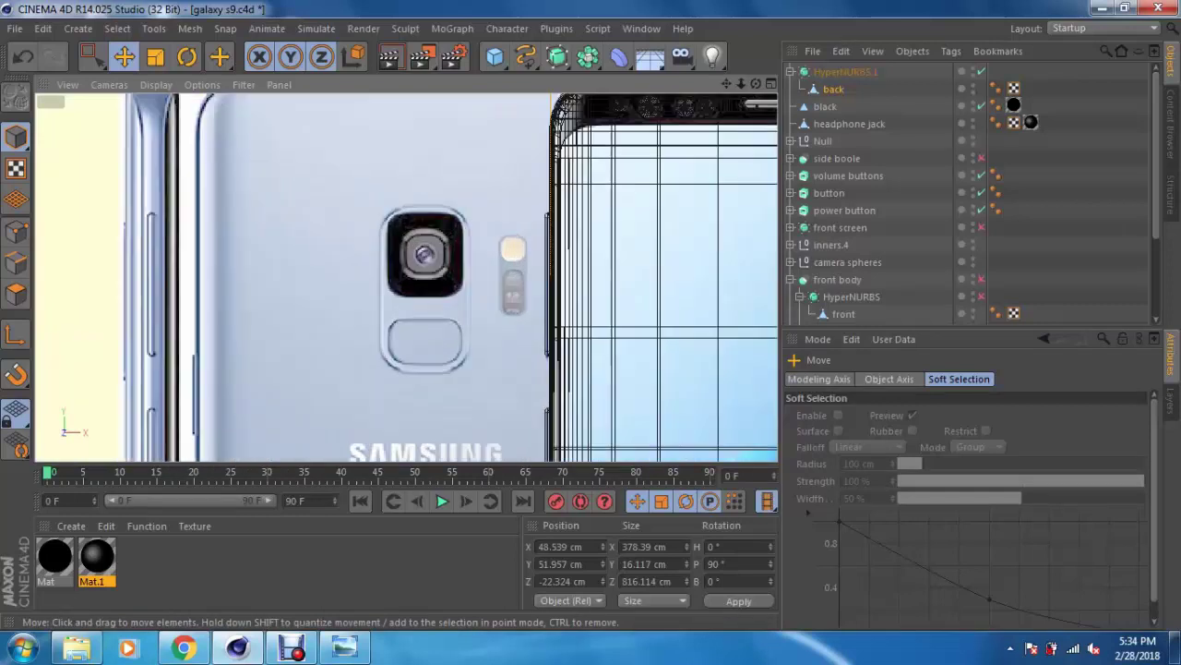
Step: Switch the viewport camera to Back and open its reference image settings
left_click(109, 84)
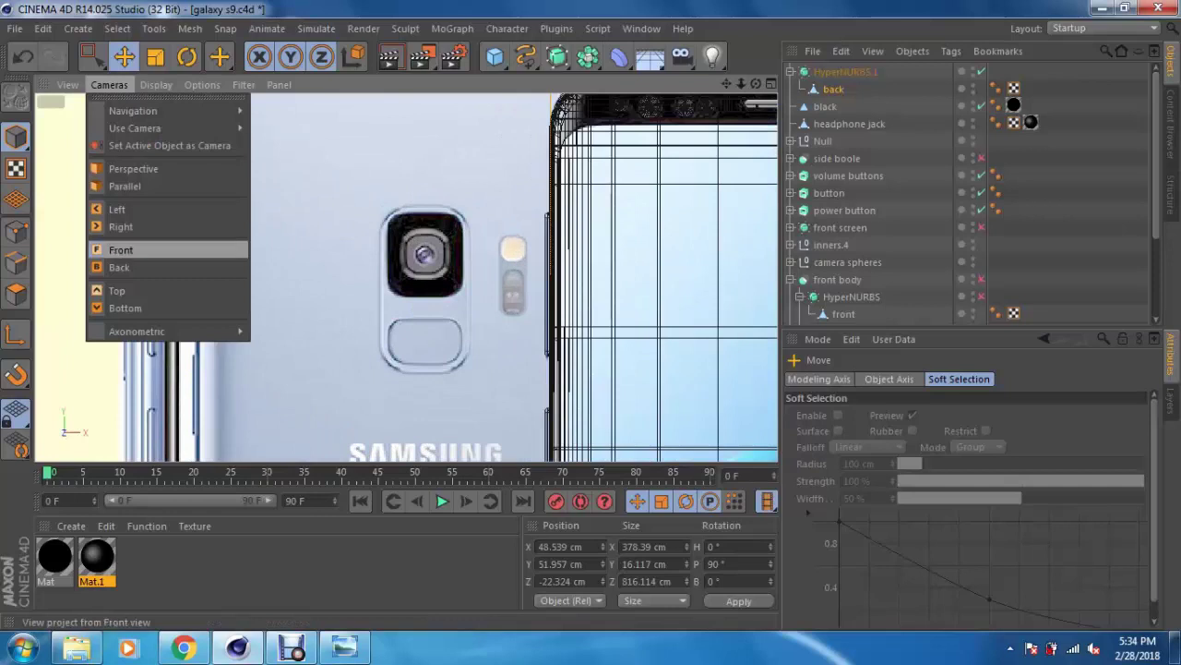
left_click(120, 267)
left_click(202, 84)
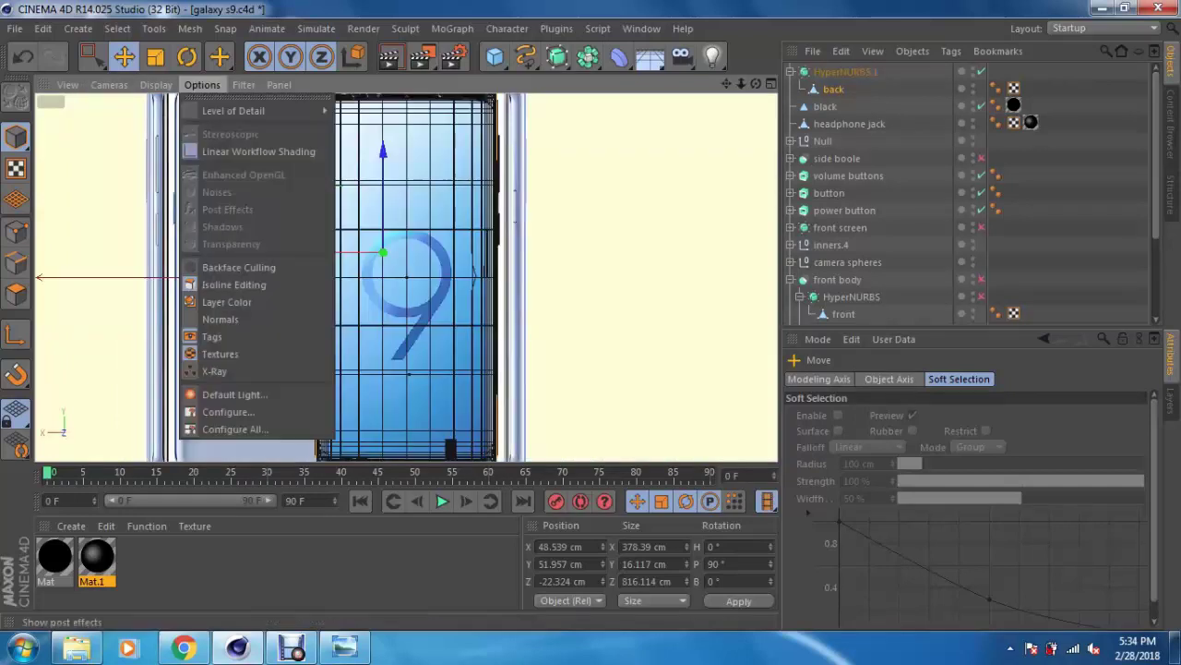
left_click(237, 412)
Step: Slide the back reference image to Offset X 148 so it lines up with the phone model
middle_click_drag(268, 209, 406, 275, "alt")
scroll(416, 215, "up", 3)
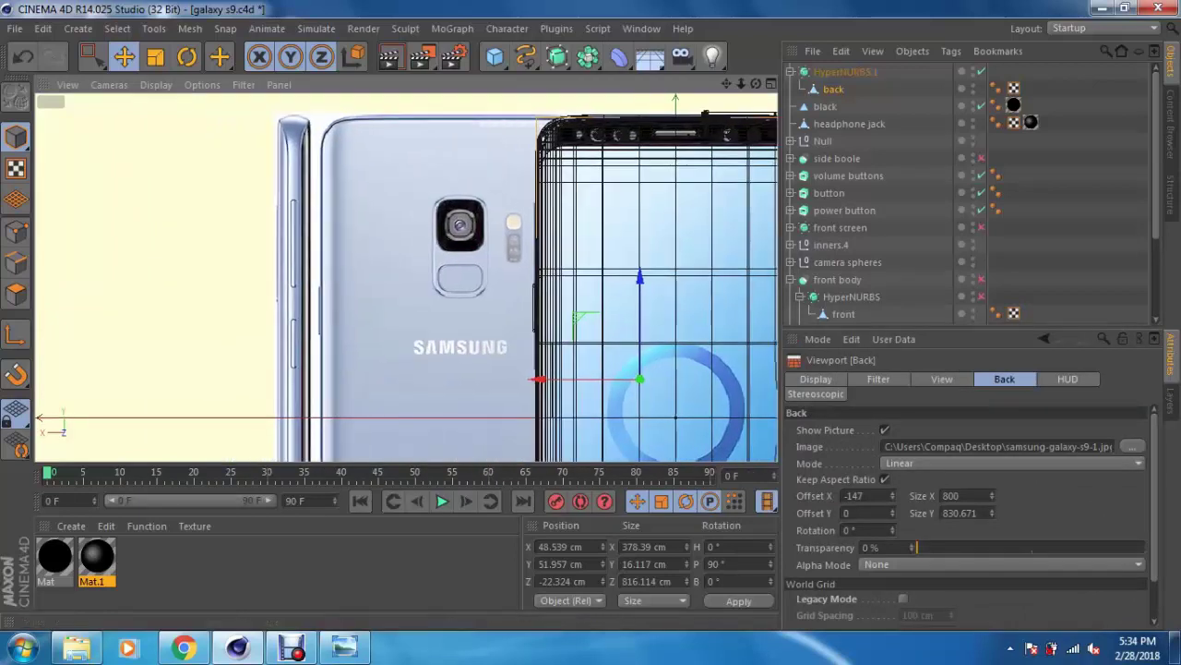
left_click_drag(892, 495, 953, 495)
middle_click_drag(559, 240, 406, 277)
scroll(464, 167, "up", 3)
scroll(332, 152, "up", 2)
scroll(332, 152, "up", 2)
scroll(332, 152, "up", 2)
scroll(332, 152, "up", 2)
middle_click_drag(554, 231, 562, 277)
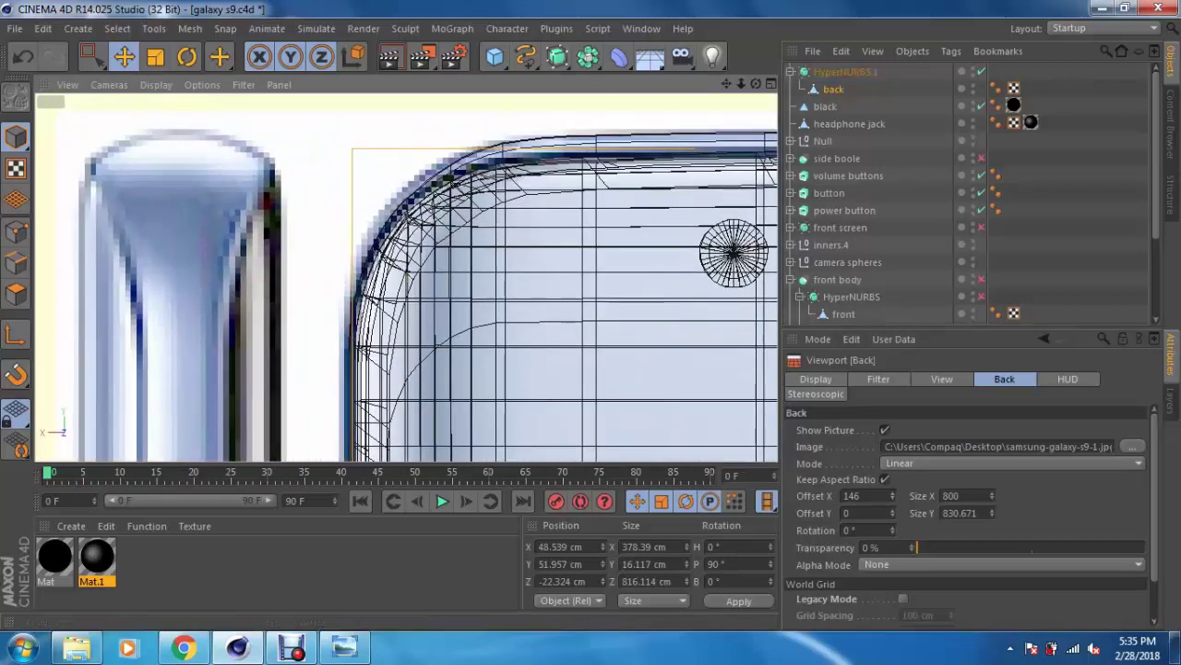
left_click_drag(950, 496, 953, 495)
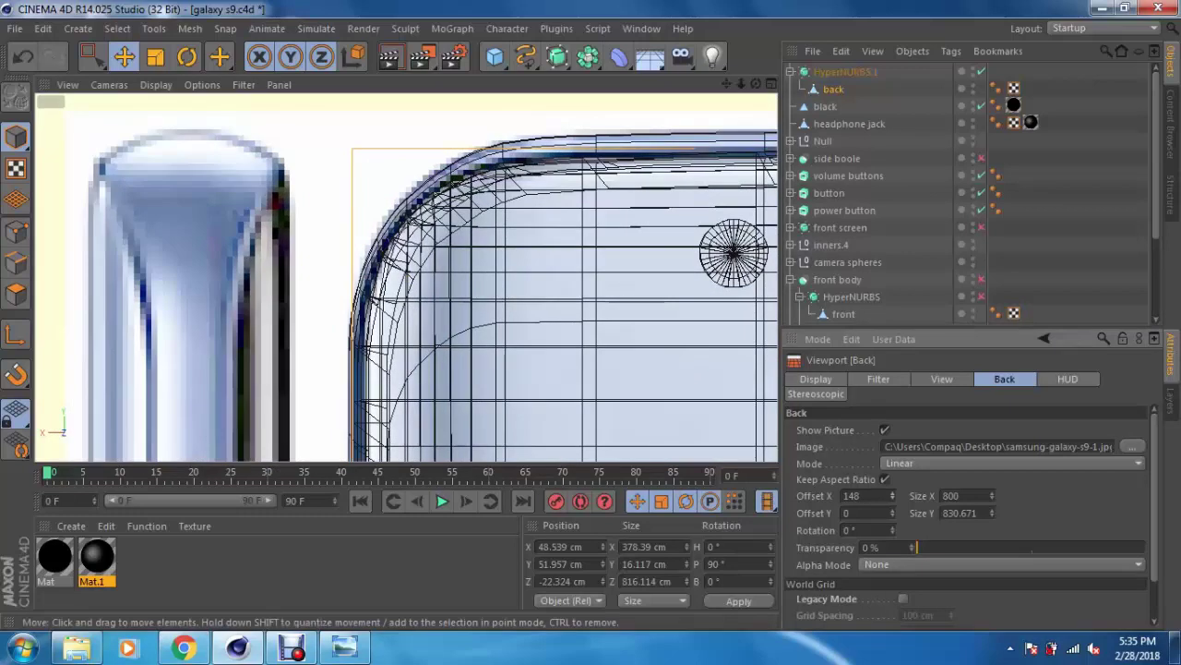
Step: Pan and zoom to check the reference alignment at the phone's bottom edge
scroll(352, 184, "down", 3)
scroll(351, 185, "down", 2)
scroll(396, 212, "down", 2)
scroll(508, 260, "down", 2)
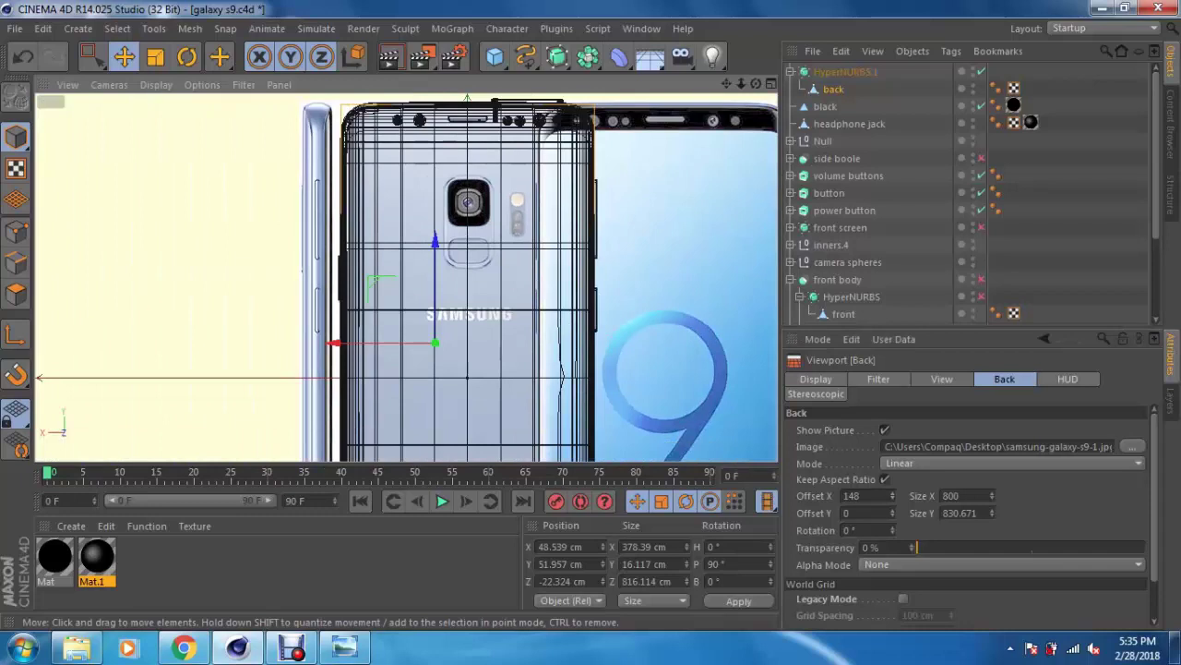
mouse_move(509, 259)
middle_mouse_down()
mouse_move(409, 141)
mouse_move(409, 318)
middle_mouse_up()
scroll(409, 272, "up", 2)
scroll(406, 275, "up", 2)
scroll(409, 138, "up", 2)
scroll(408, 139, "up", 1)
scroll(409, 138, "up", 2)
scroll(430, 205, "up", 1)
scroll(430, 205, "up", 1)
scroll(407, 276, "up", 1)
Step: Add a Rectangle spline and move it up toward the camera module
left_click(525, 57)
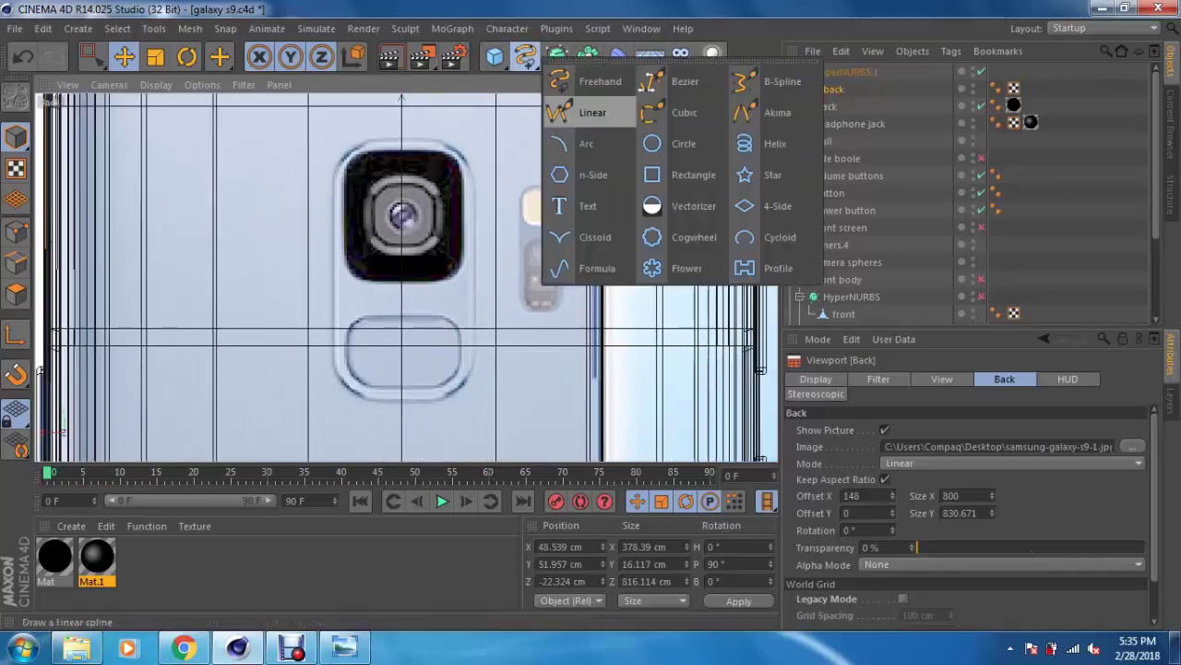
left_click(687, 174)
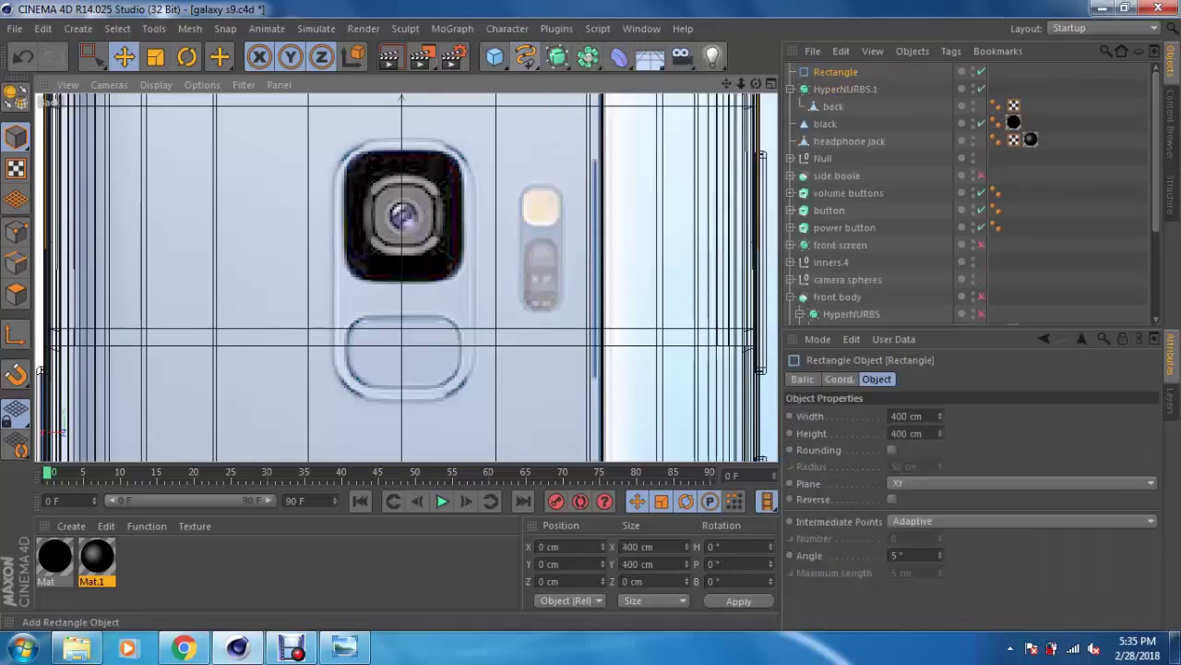
scroll(549, 114, "down", 3)
key("e")
left_click_drag(378, 431, 379, 158)
scroll(378, 159, "up", 2)
scroll(378, 159, "up", 1)
Step: Scale and centre the rectangle over the camera module, sizing it to 76 × 140 cm
key("t")
left_click_drag(387, 203, 373, 203)
left_click_drag(338, 270, 403, 269)
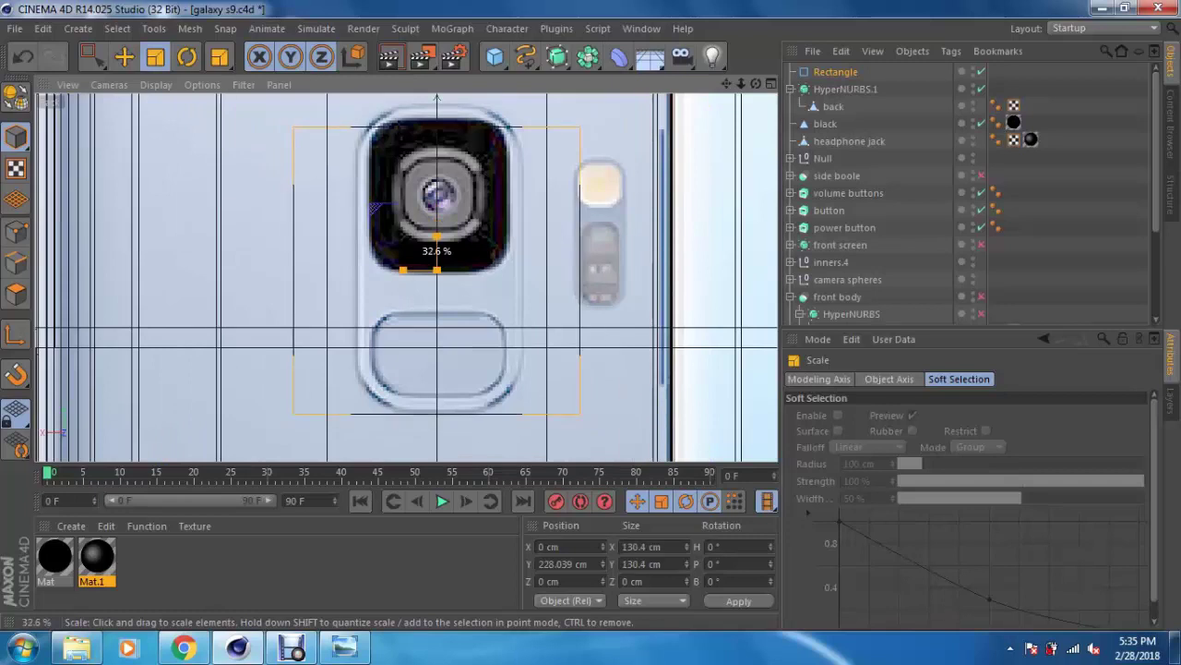
key("e")
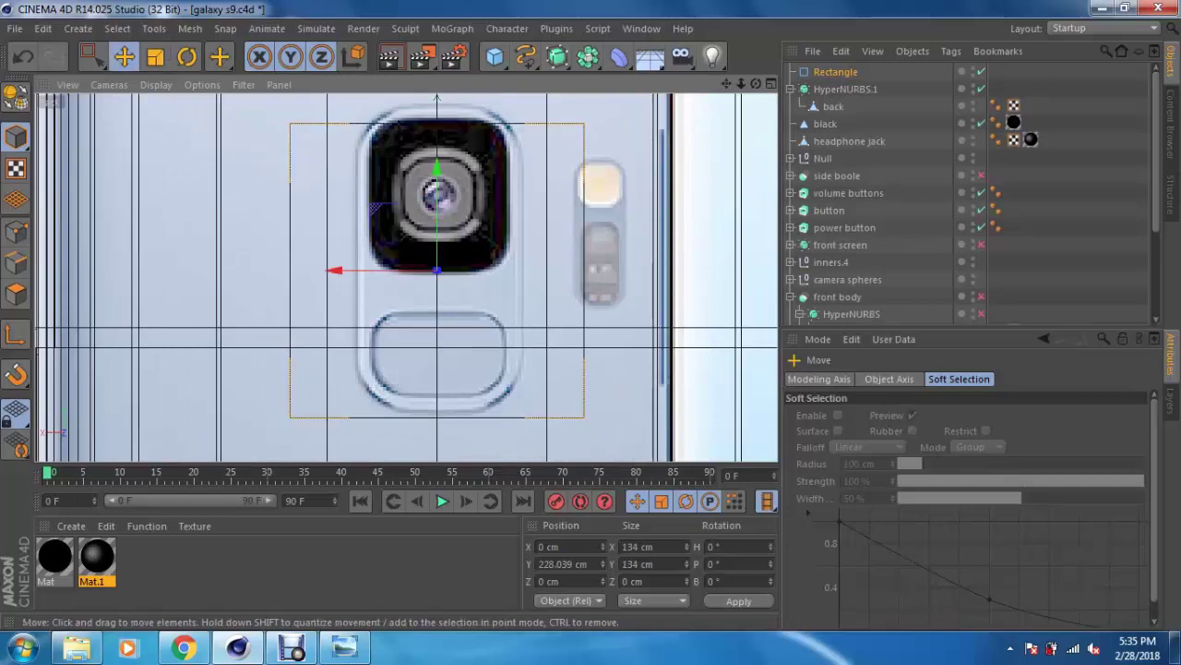
left_click_drag(436, 171, 437, 159)
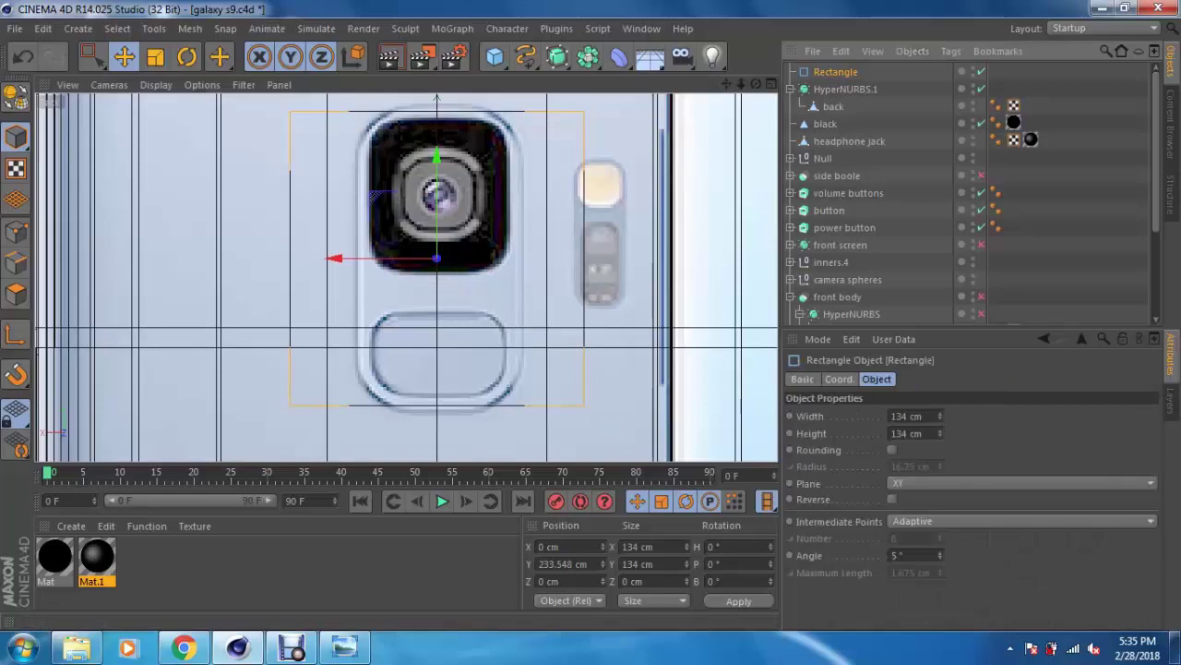
mouse_move(939, 433)
left_mouse_down()
mouse_move(940, 421)
mouse_move(940, 438)
left_mouse_up()
type("75")
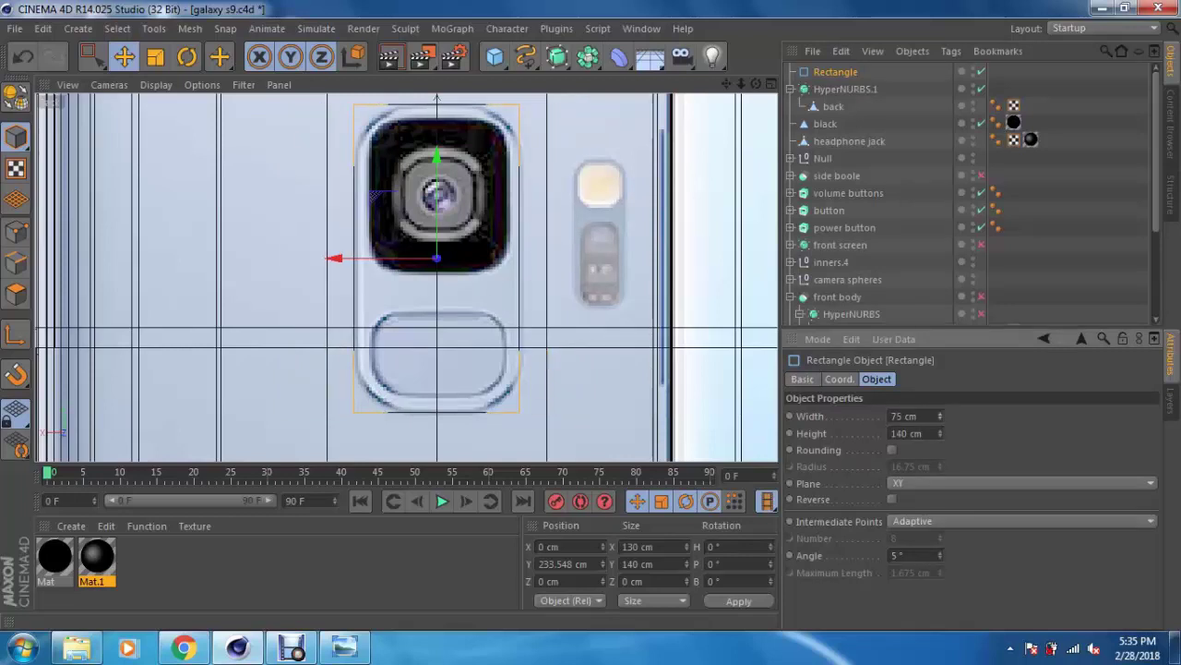
middle_click_drag(420, 237, 407, 277, "alt")
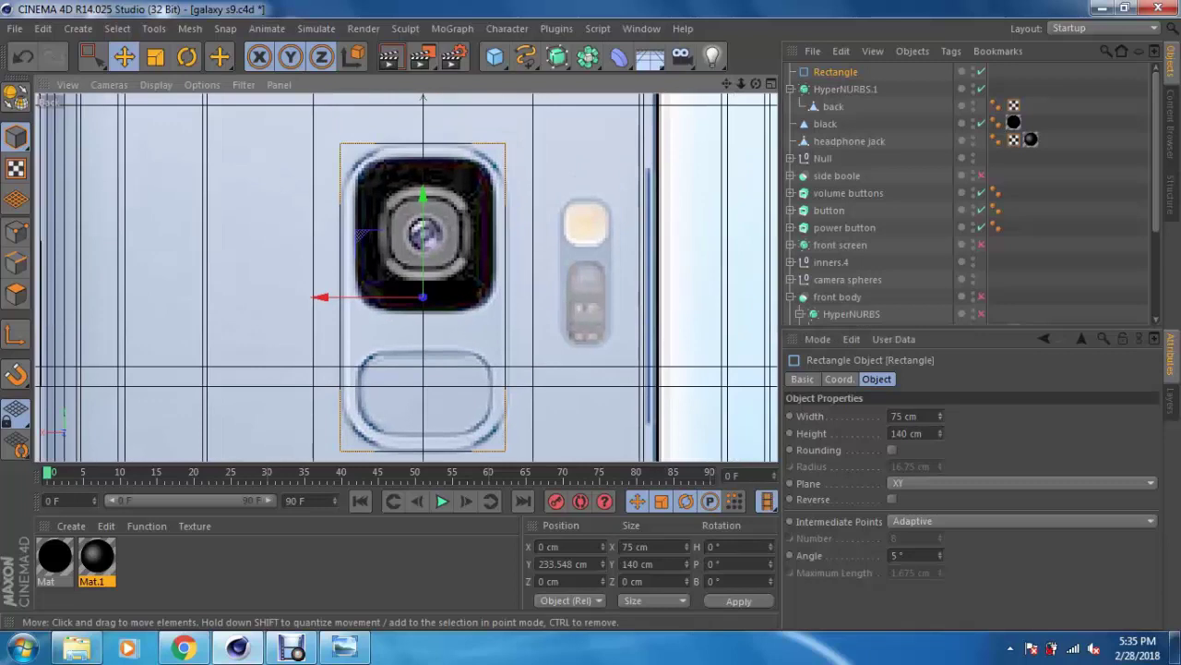
left_click_drag(320, 297, 321, 298)
left_click(940, 412)
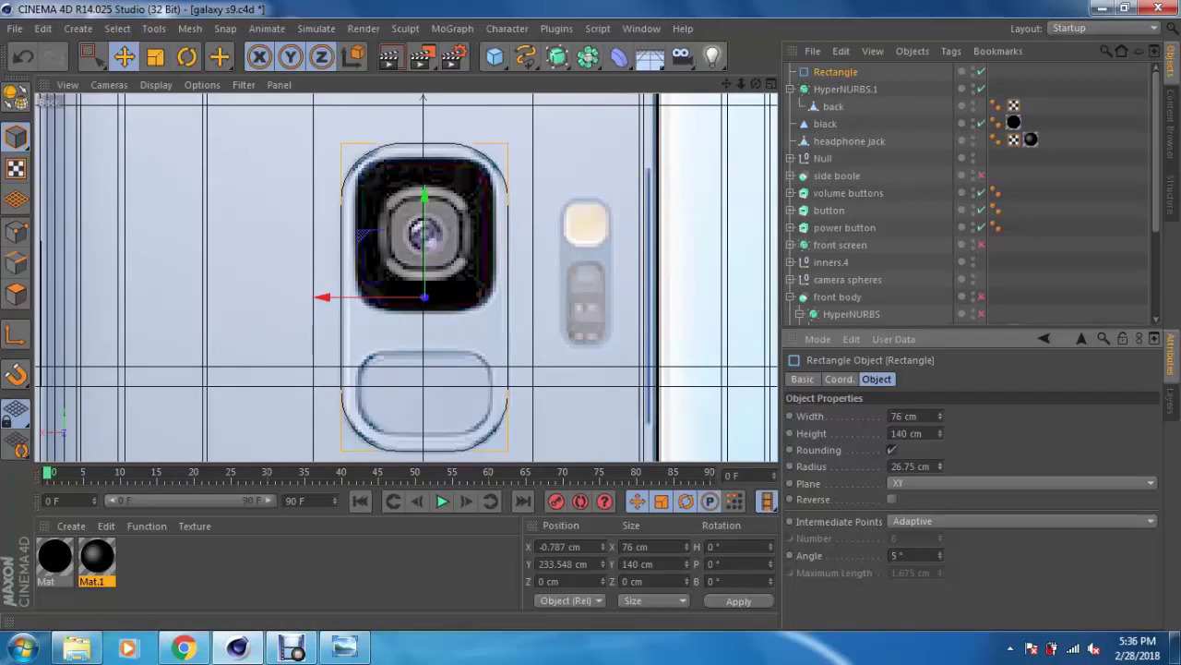
Step: Push the rectangle forward in Z onto the phone's back surface in Perspective
middle_click_drag(424, 297, 411, 279, "alt")
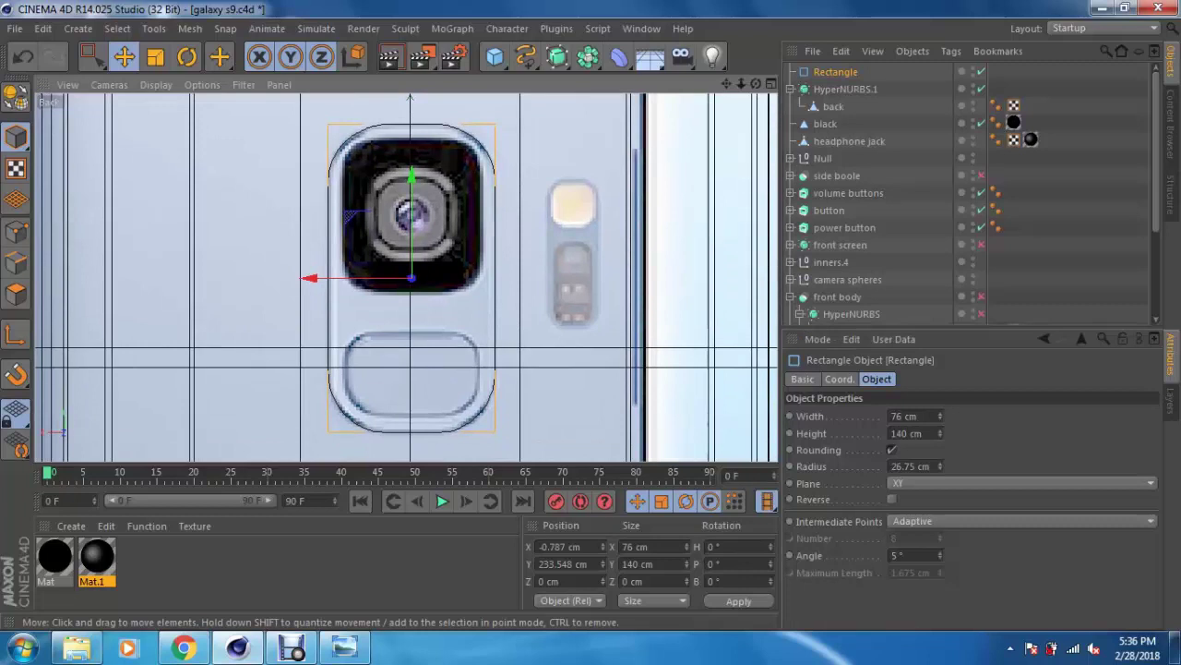
scroll(398, 187, "up", 2)
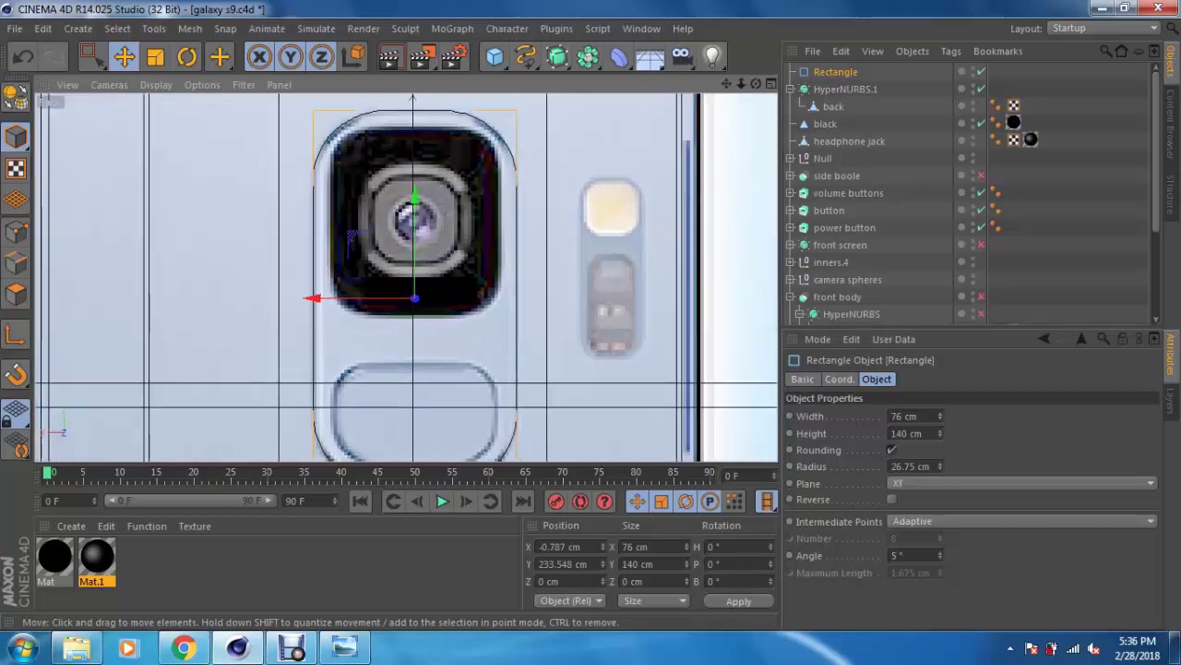
scroll(398, 187, "down", 2)
scroll(398, 188, "down", 2)
middle_click(397, 188)
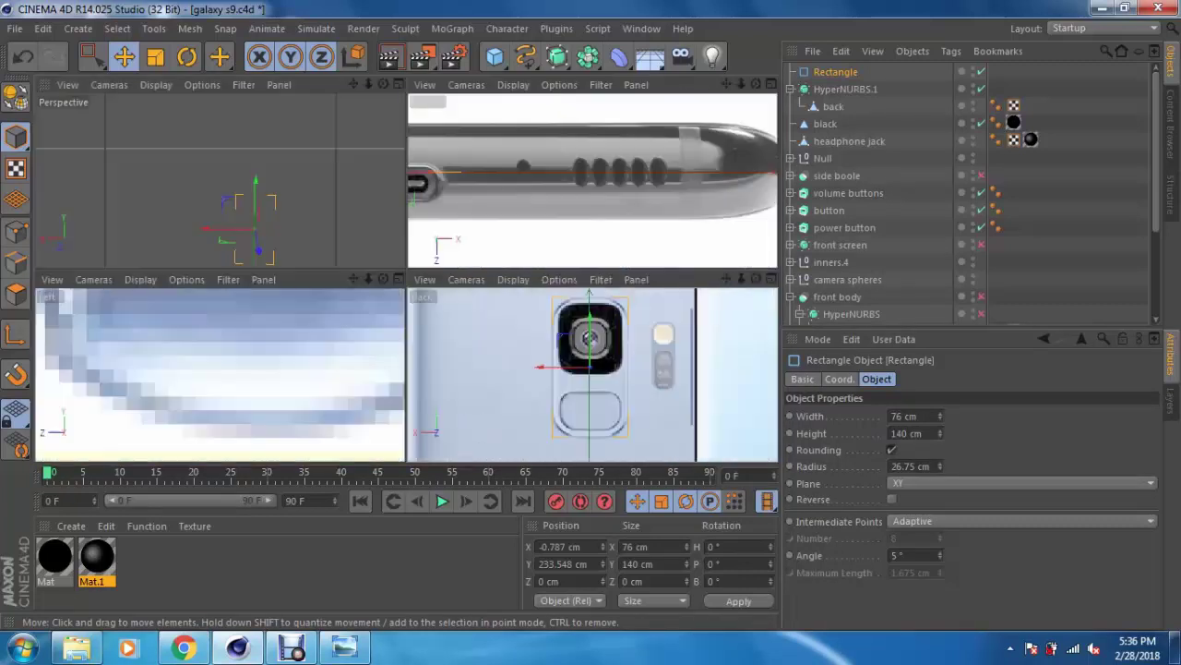
middle_click(397, 188)
left_click_drag(398, 231, 434, 221, "alt")
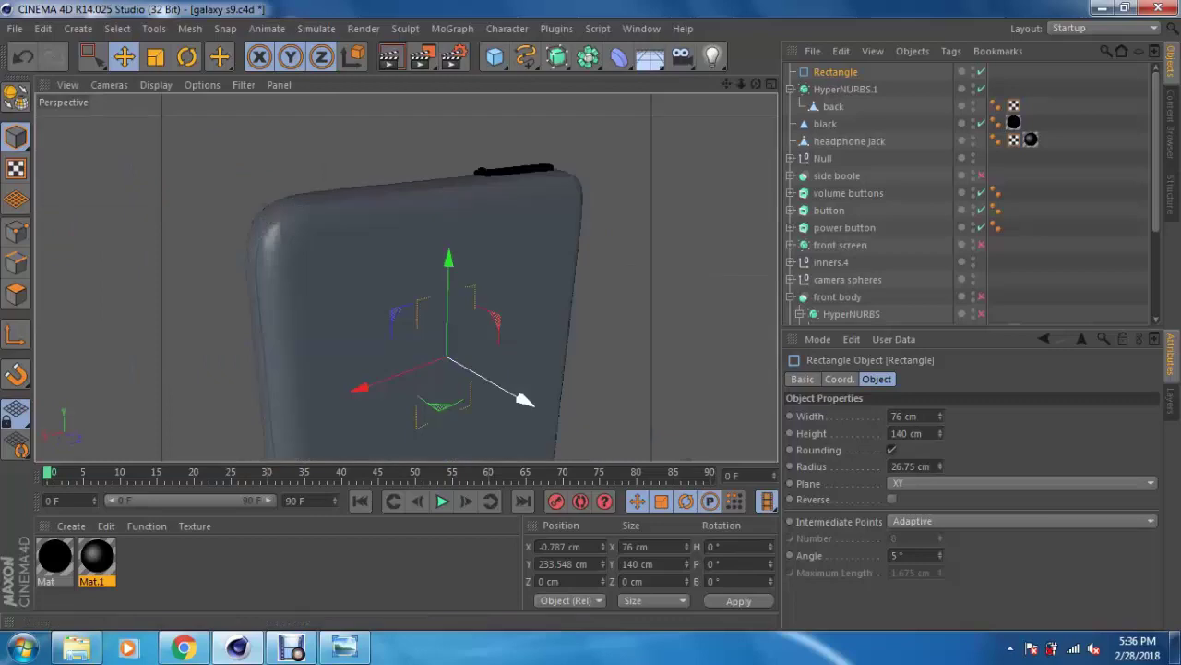
left_click_drag(524, 399, 499, 406)
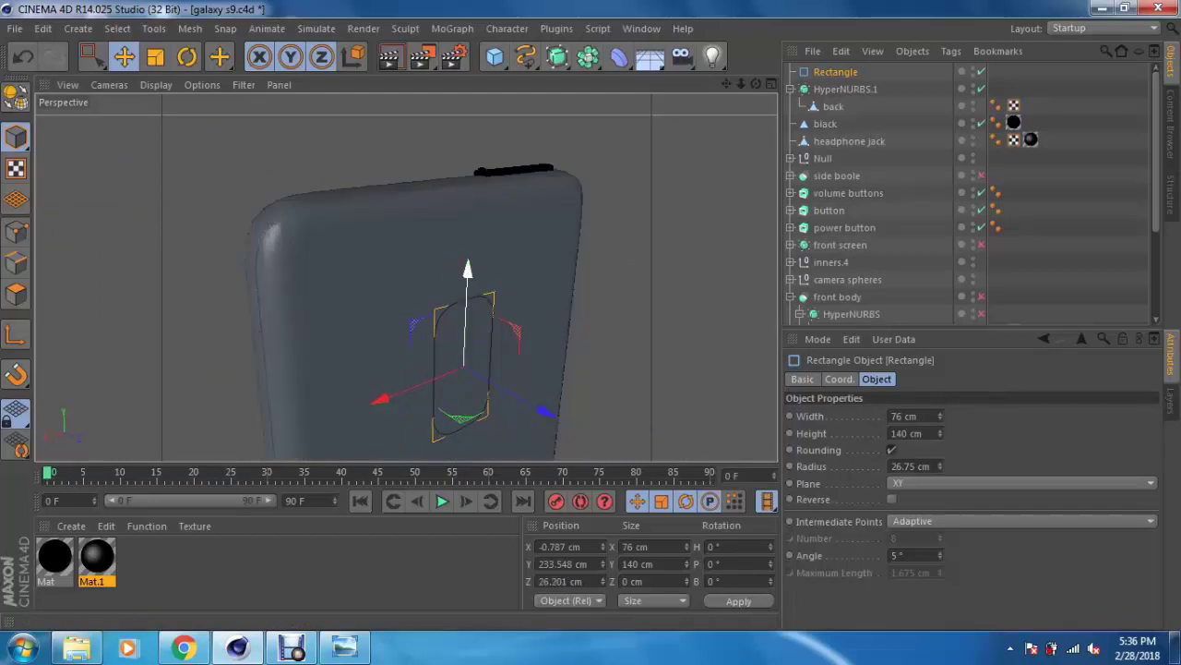
scroll(467, 282, "up", 2)
scroll(467, 281, "up", 2)
mouse_move(467, 296)
left_mouse_down("alt")
mouse_move(434, 277)
mouse_move(480, 295)
mouse_move(425, 295)
left_mouse_up("alt")
scroll(434, 277, "up", 2)
scroll(408, 296, "up", 2)
mouse_move(384, 358)
left_mouse_down()
mouse_move(382, 344)
mouse_move(443, 343)
left_mouse_up()
Step: Check the rounded rectangle in the Back view and duplicate it as Rectangle.1
key("F5")
key("F4")
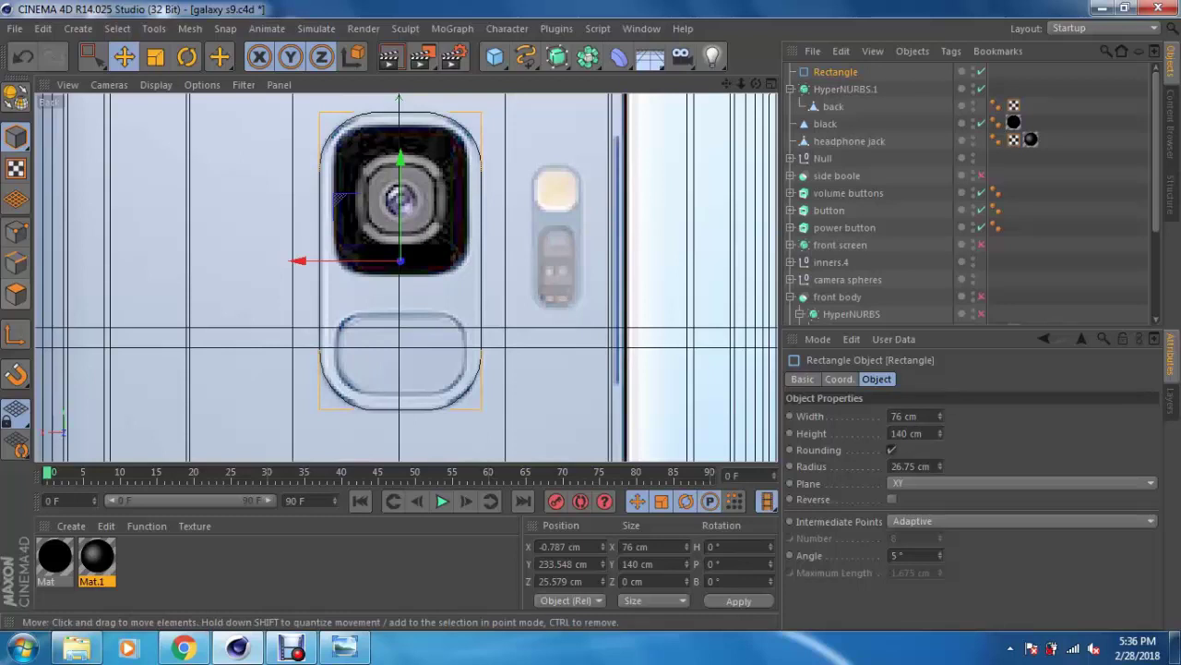
scroll(376, 163, "up", 1)
scroll(377, 162, "up", 2)
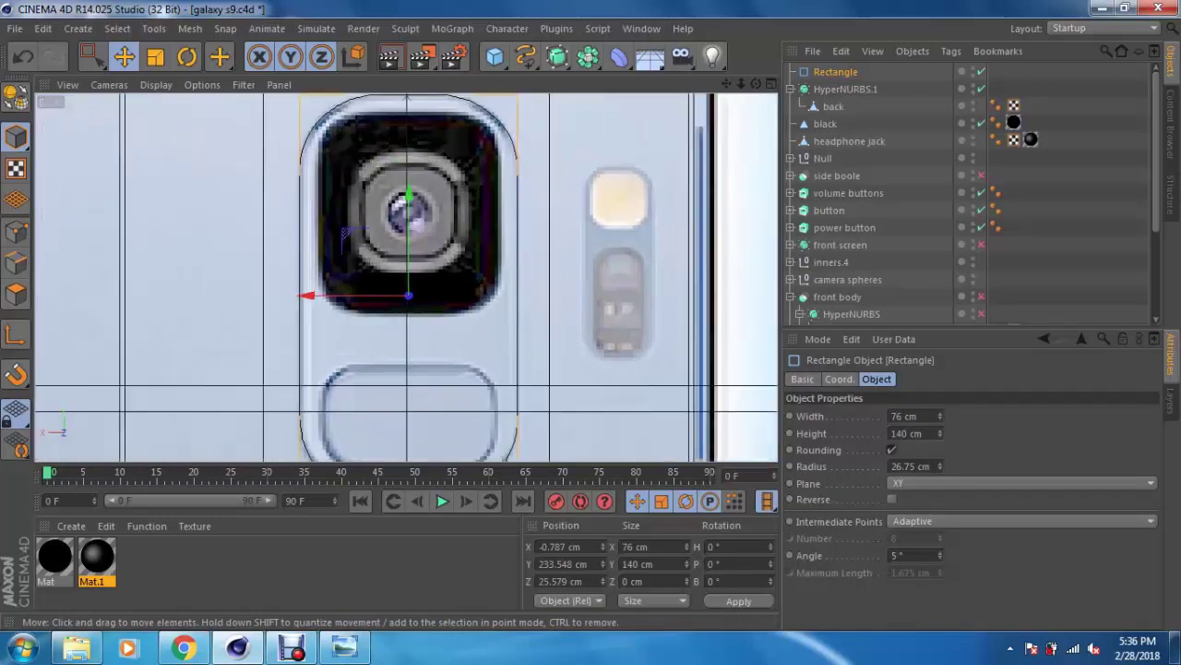
scroll(409, 170, "down", 1)
scroll(409, 171, "down", 1)
scroll(409, 170, "down", 1)
scroll(409, 170, "up", 2)
scroll(409, 170, "up", 1)
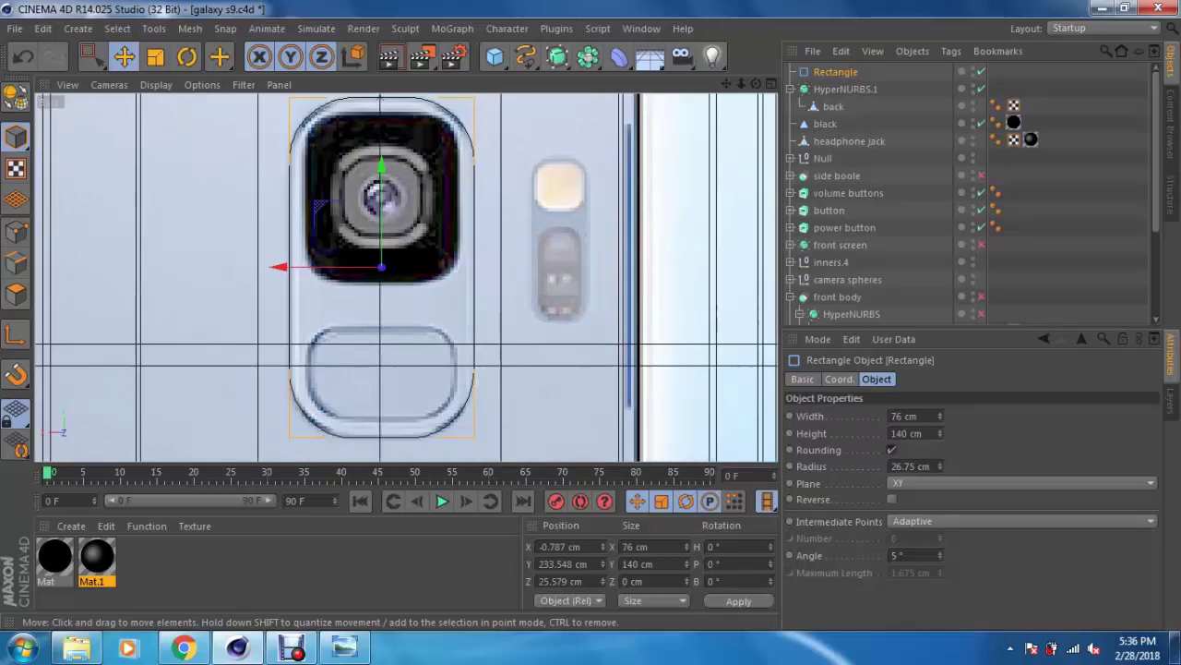
key("ctrl+c")
key("ctrl+v")
Step: Resize the fingerprint rounded rectangle to 62 cm wide by 38 cm high and nudge it slightly upward
middle_click_drag(406, 277, 463, 223, "alt")
left_click_drag(371, 148, 372, 252)
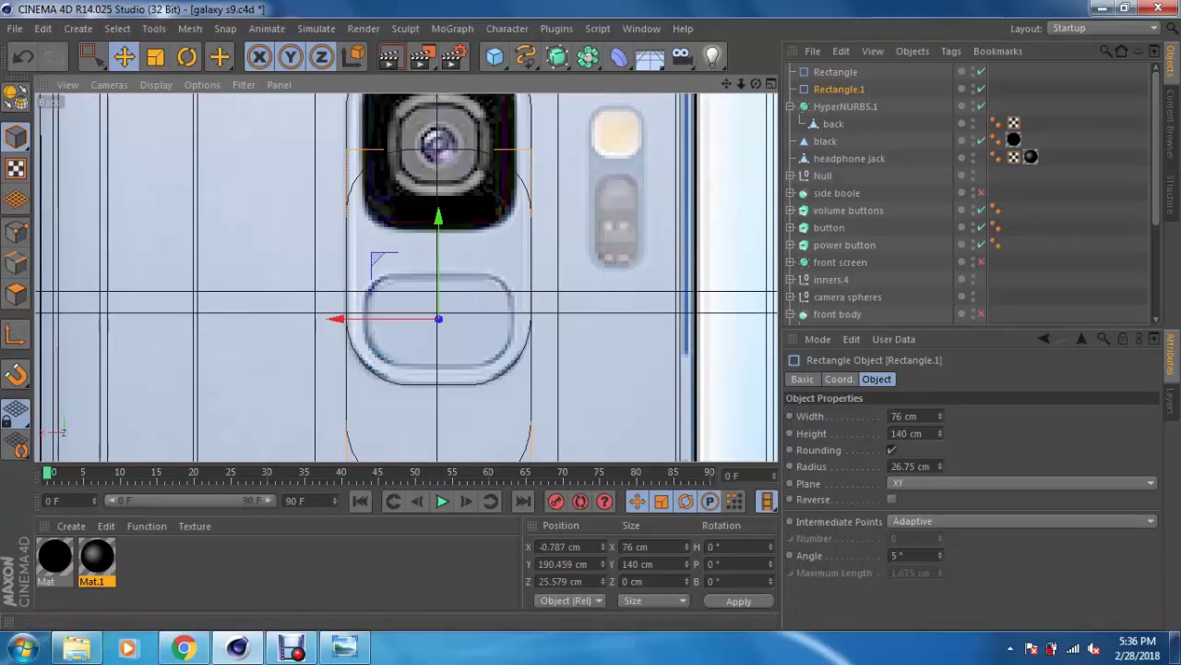
left_click_drag(941, 433, 941, 527)
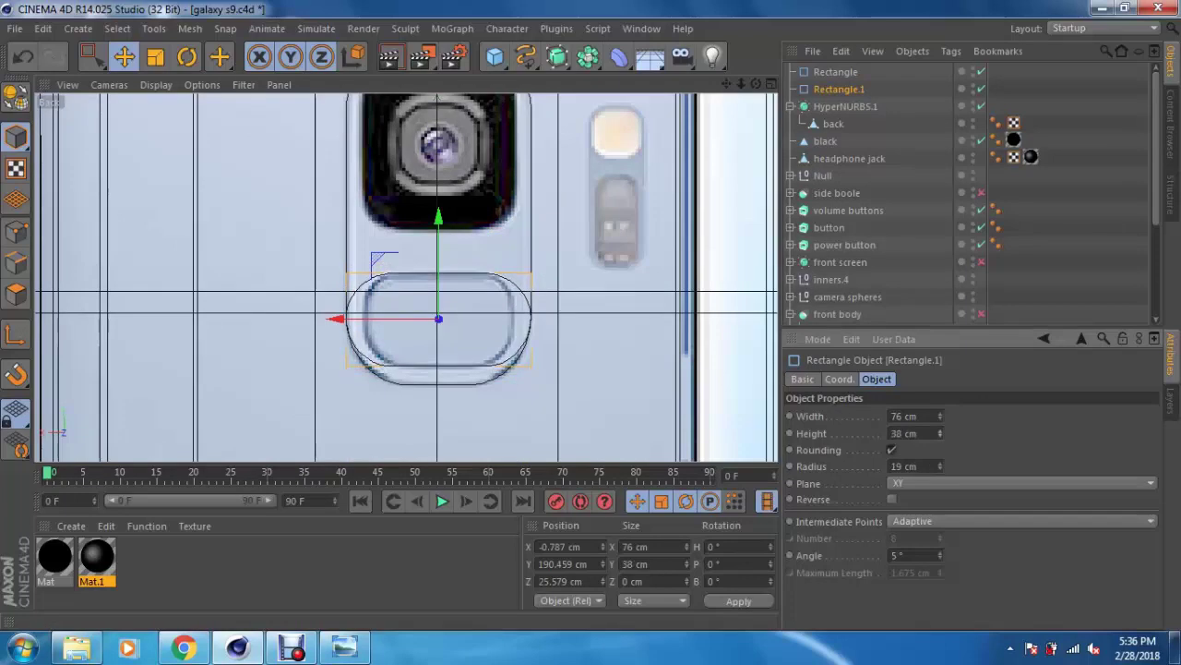
left_click_drag(941, 416, 940, 427)
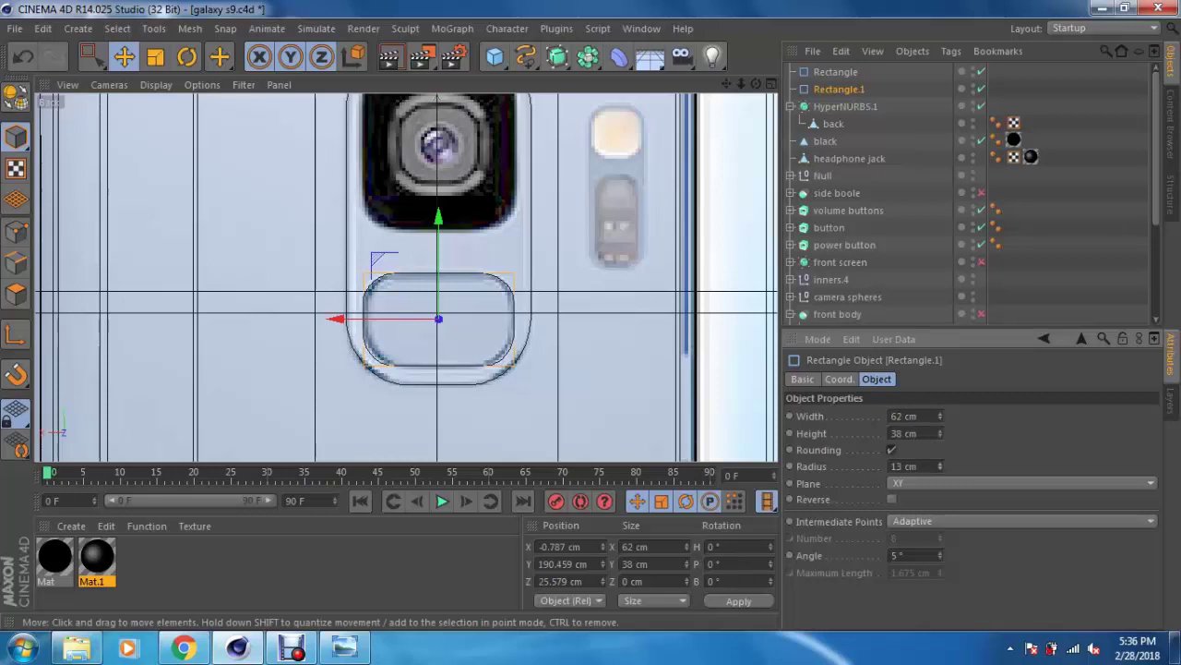
scroll(464, 344, "up", 3)
scroll(410, 363, "up", 1)
scroll(380, 343, "up", 1)
left_click_drag(417, 312, 417, 310)
scroll(411, 286, "down", 1)
scroll(407, 275, "down", 2)
Step: Duplicate the rounded rectangle, move the copy over the camera, and size it 63 × 70 cm
key("ctrl+c")
key("ctrl+v")
left_click_drag(417, 314, 417, 84)
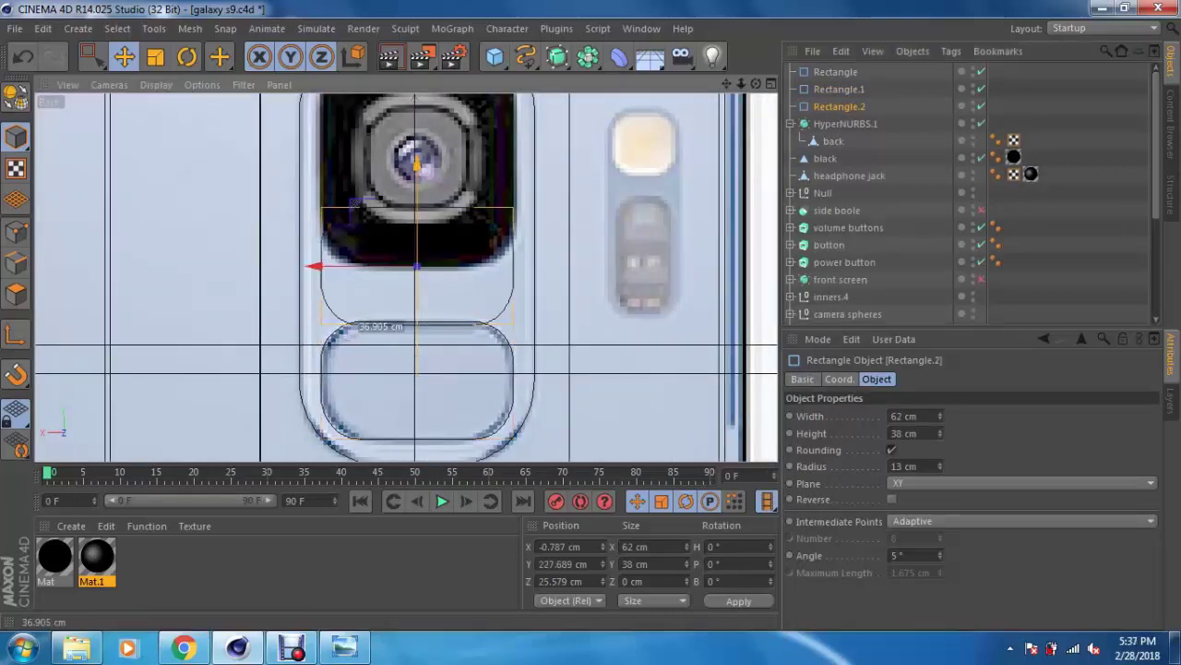
middle_click_drag(407, 206, 407, 275, "alt")
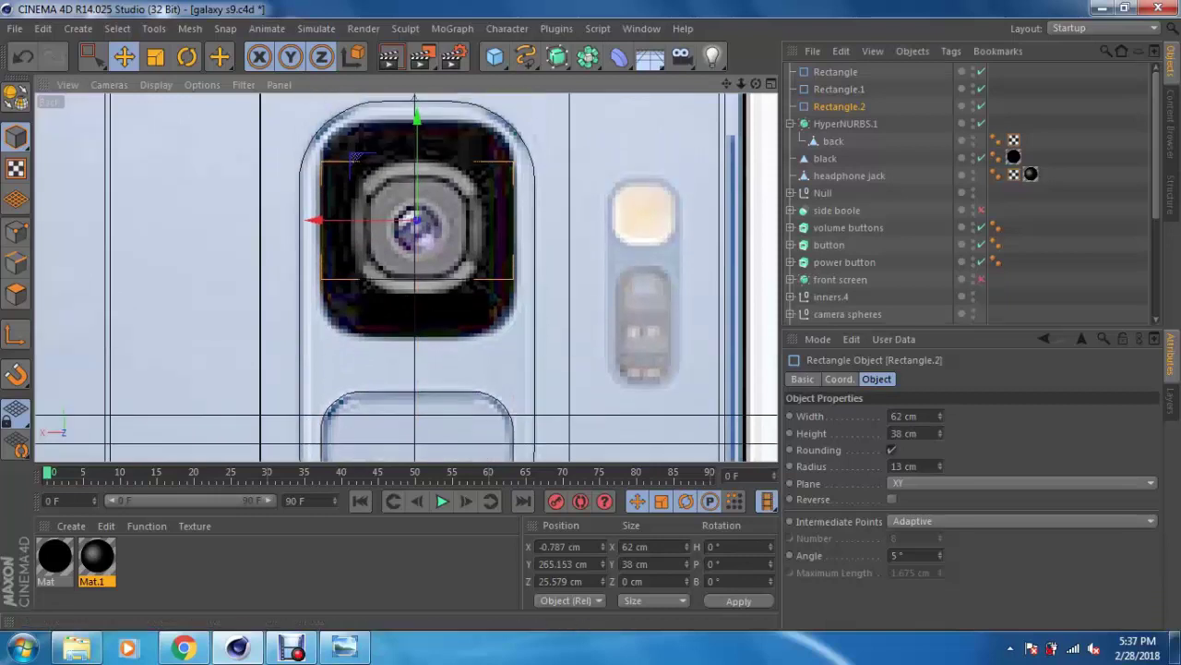
left_click(939, 430)
left_click_drag(939, 432, 939, 406)
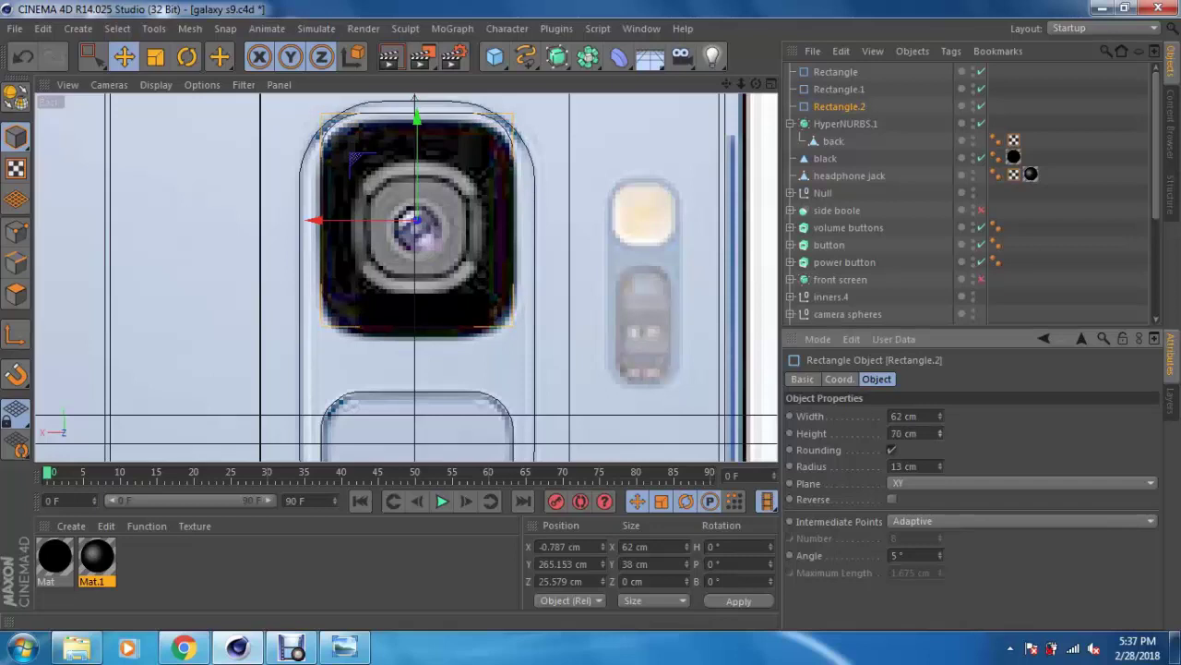
left_click_drag(415, 226, 415, 232)
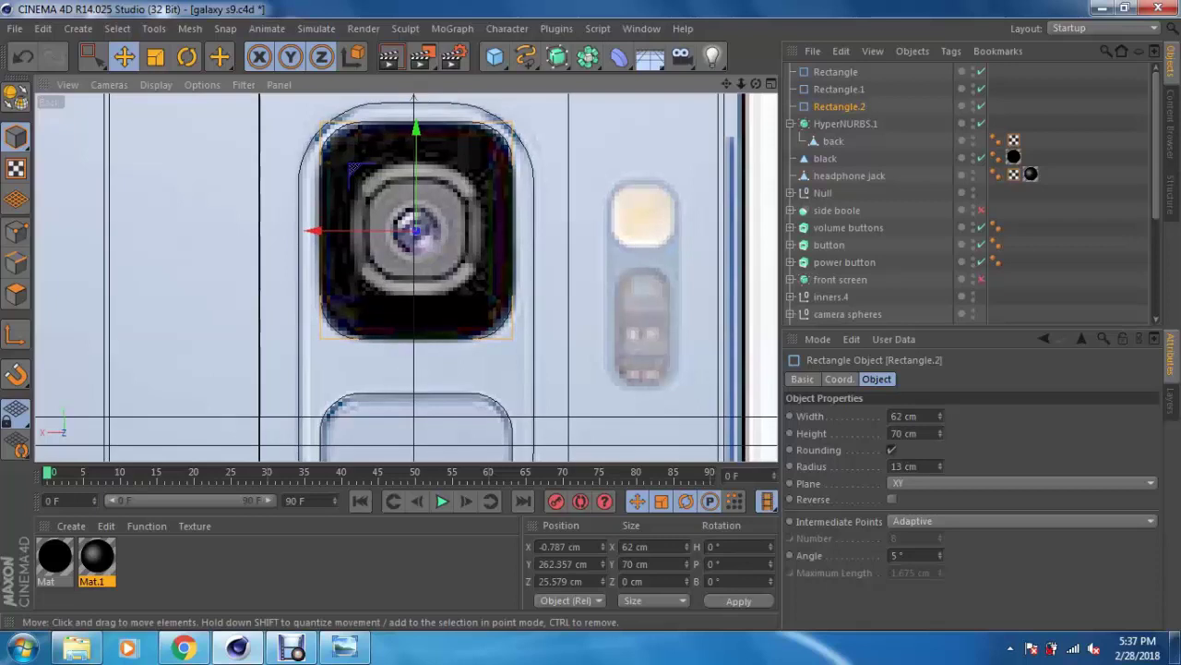
left_click(940, 413)
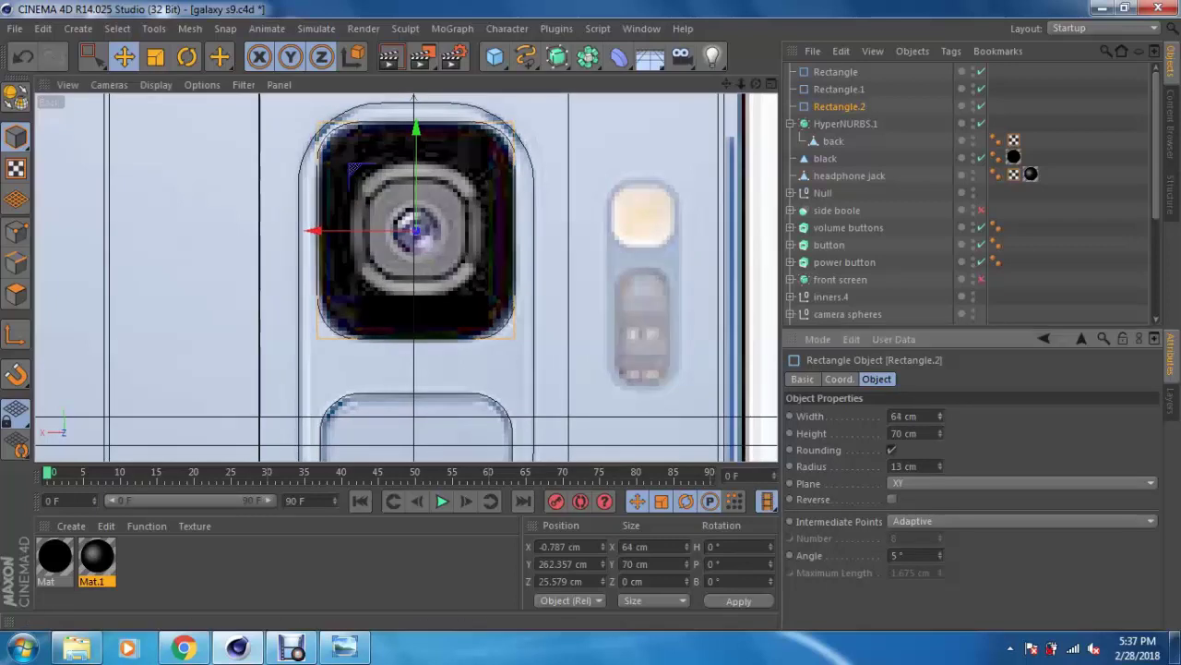
Step: Frame the camera copy and return to a single Perspective view
scroll(394, 156, "up", 2)
middle_click_drag(386, 268, 406, 276, "alt")
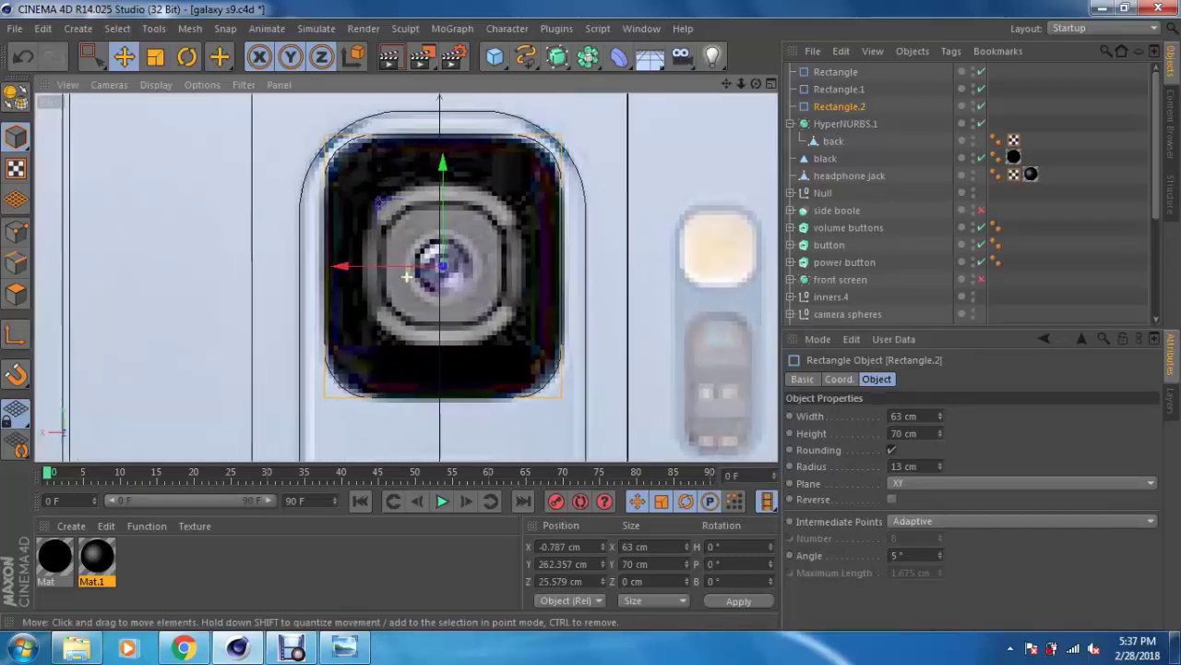
key("F5")
key("F1")
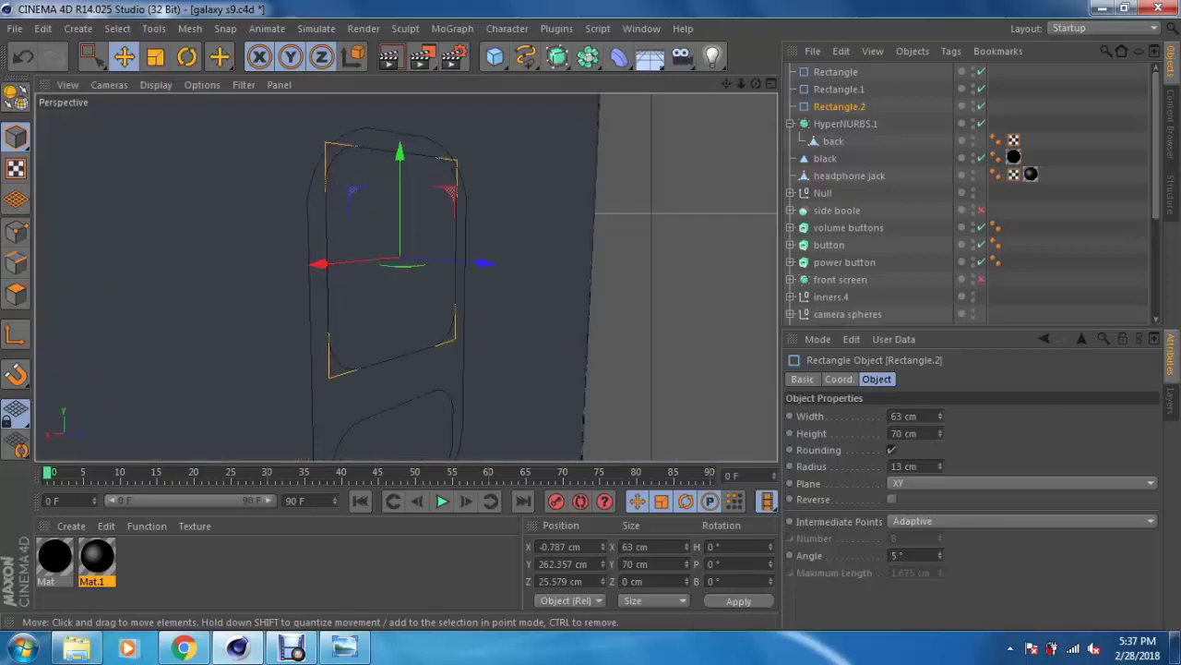
left_click_drag(434, 268, 459, 279, "alt")
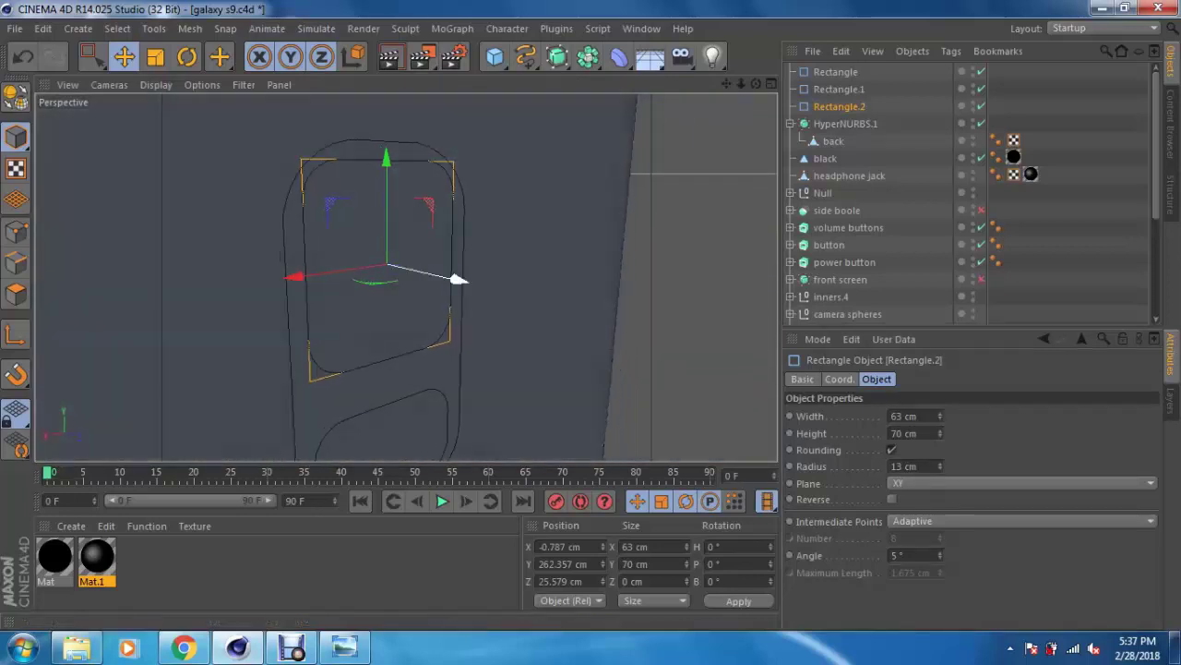
left_click(556, 56)
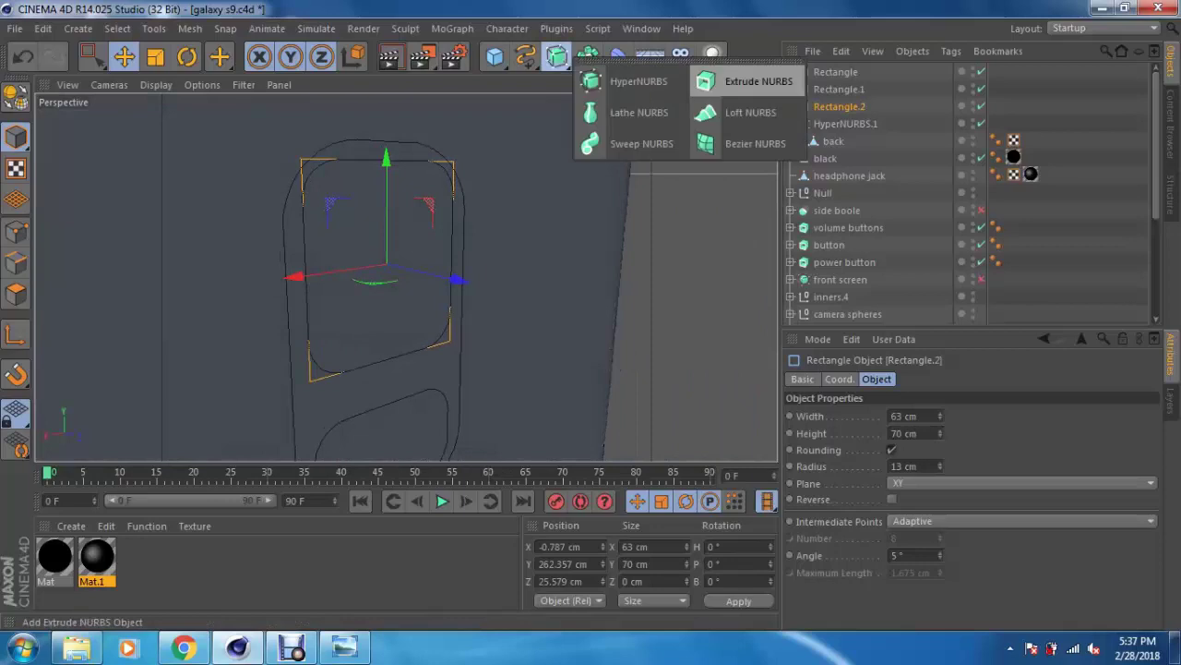
Step: Extrude the camera rectangle Rectangle.2 with an Extrude NURBS, keeping a spare copy of the rectangle
left_click(748, 81)
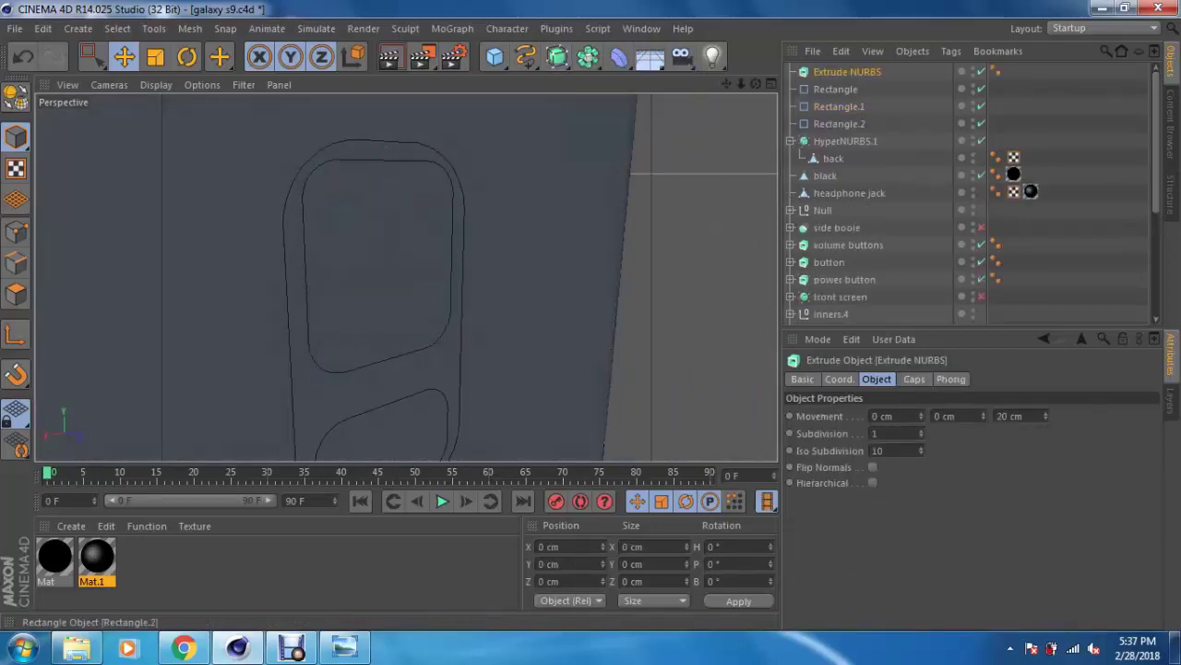
scroll(406, 277, "down", 2)
left_click(839, 124)
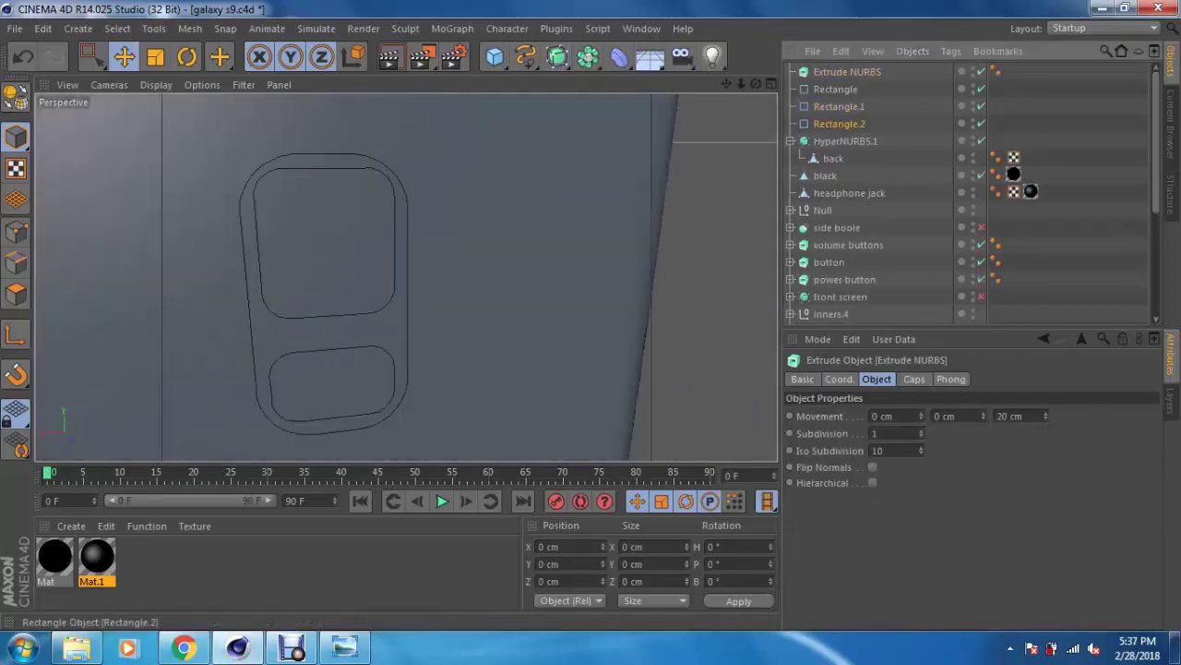
left_click_drag(839, 124, 847, 72)
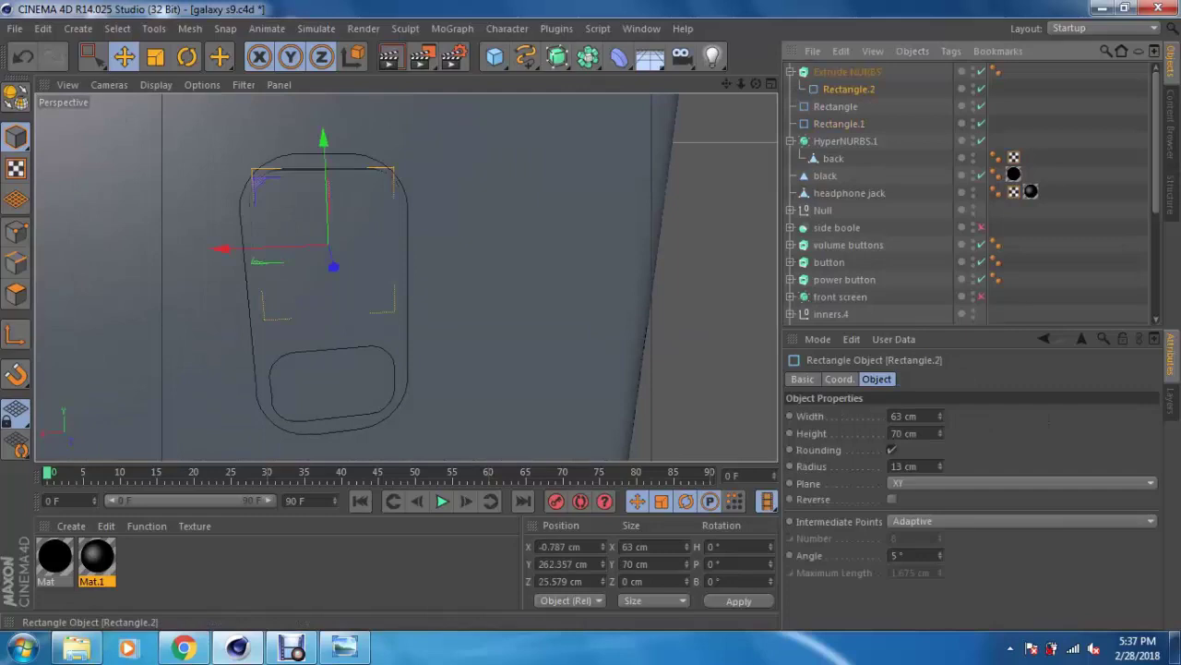
key("ctrl+v")
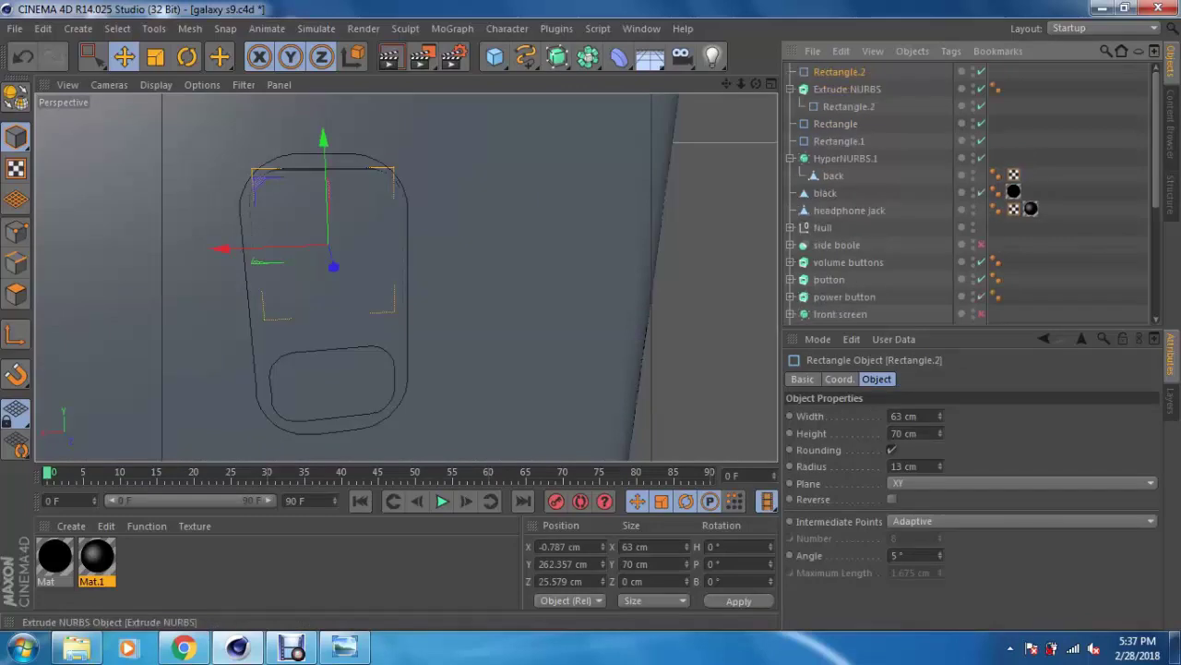
left_click(847, 89)
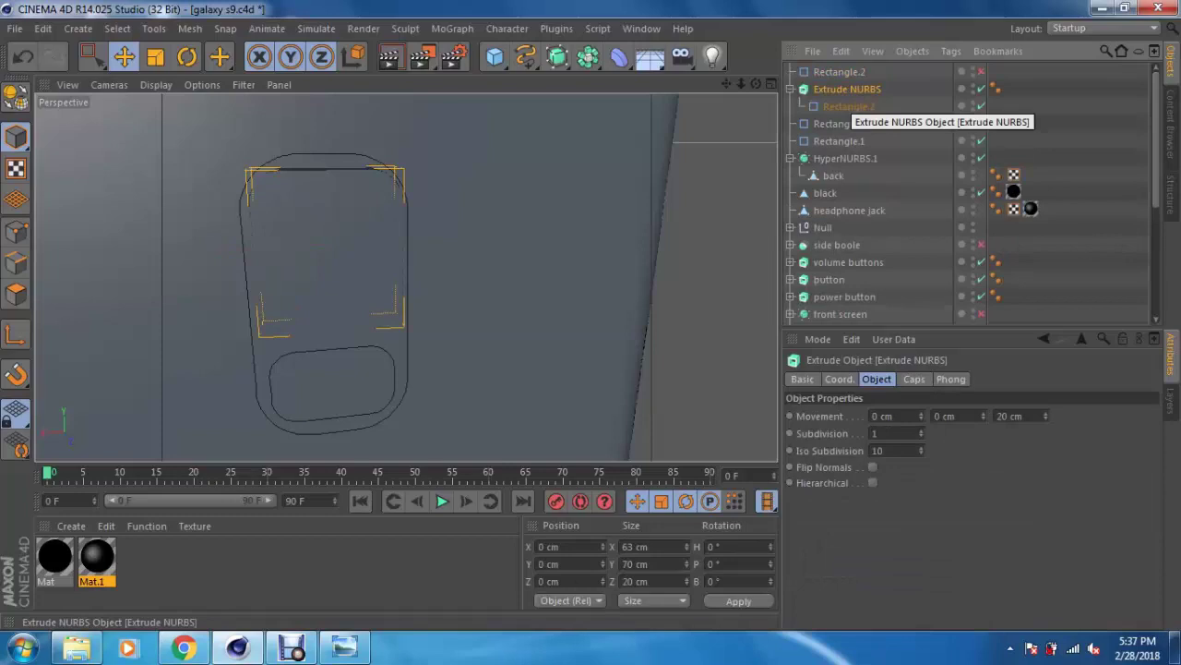
mouse_move(406, 276)
left_mouse_down("alt")
mouse_move(499, 277)
mouse_move(397, 268)
mouse_move(480, 272)
left_mouse_up("alt")
left_click(849, 106)
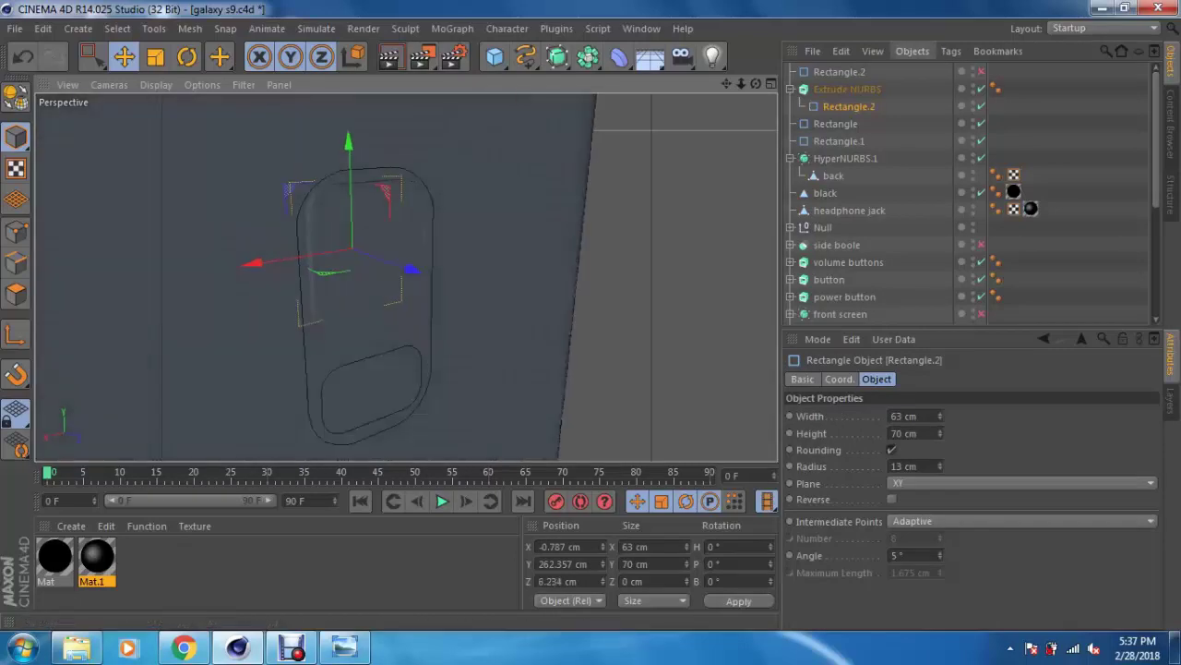
Step: Add a Boole and place the HyperNURBS.1 phone body and the camera extrusion inside it
left_click(556, 56)
left_click_drag(588, 56, 854, 81)
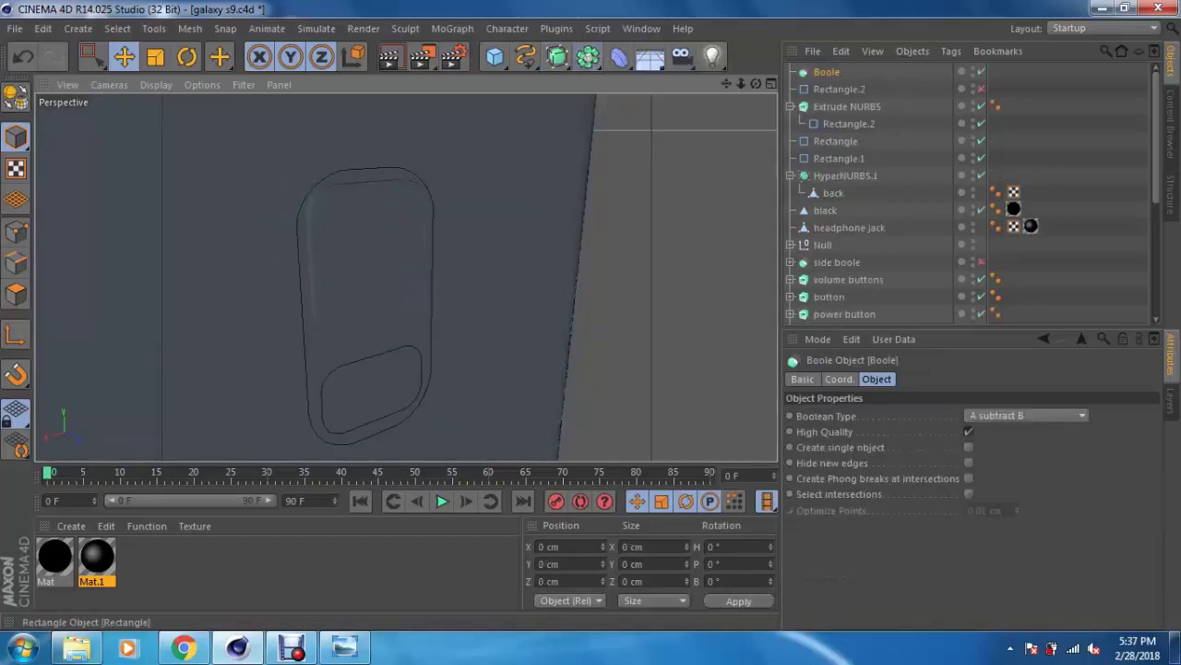
left_click(844, 175)
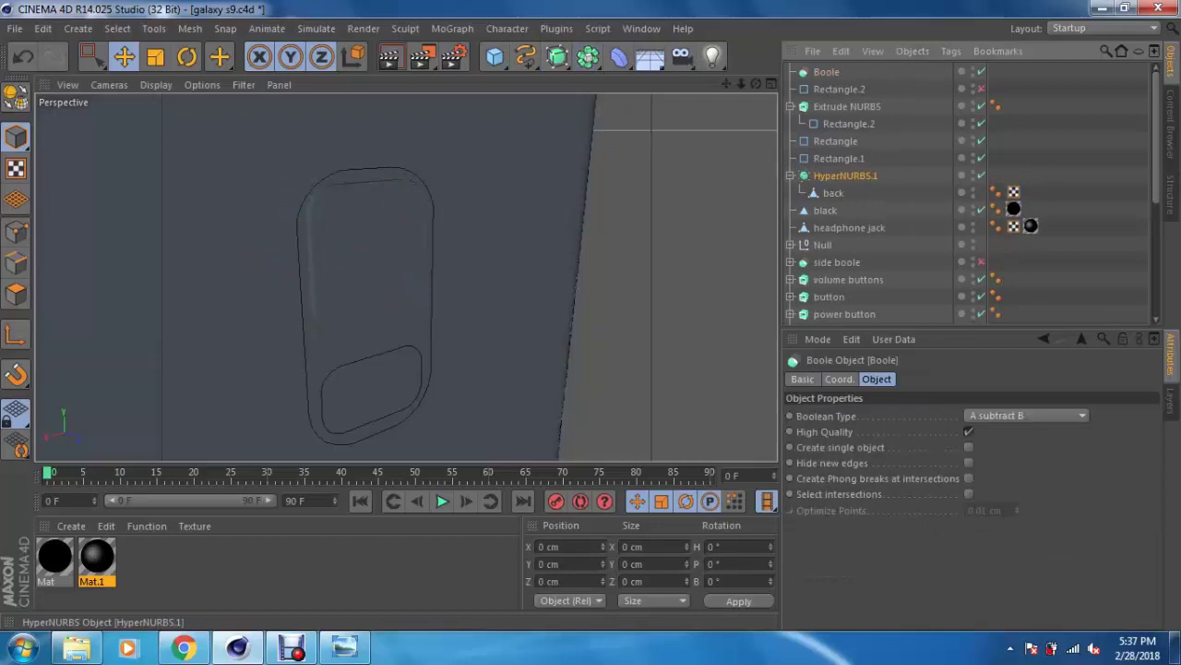
left_click_drag(844, 175, 826, 74)
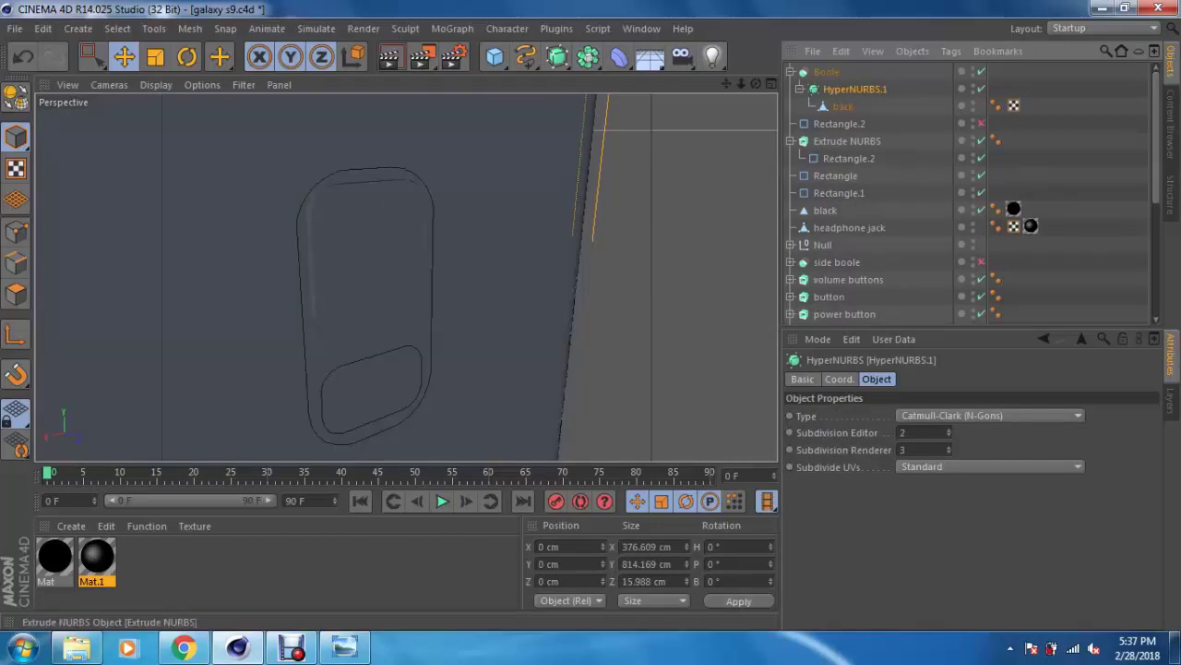
mouse_move(848, 141)
left_mouse_down()
mouse_move(826, 73)
mouse_move(855, 85)
left_mouse_up()
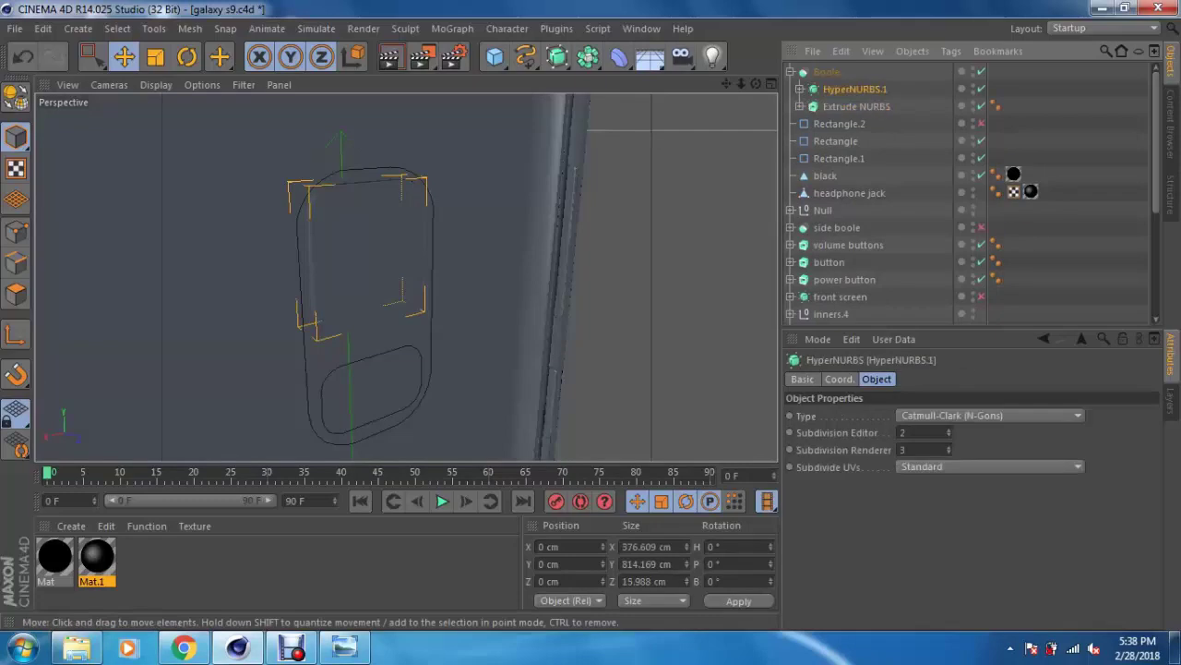
mouse_move(332, 277)
left_mouse_down("alt")
mouse_move(471, 277)
mouse_move(443, 277)
left_mouse_up("alt")
Step: Extrude the fingerprint Rectangle with a second Extrude NURBS, moved back to Z 10.428 cm
mouse_move(588, 57)
left_mouse_down()
mouse_move(557, 57)
mouse_move(757, 82)
left_mouse_up()
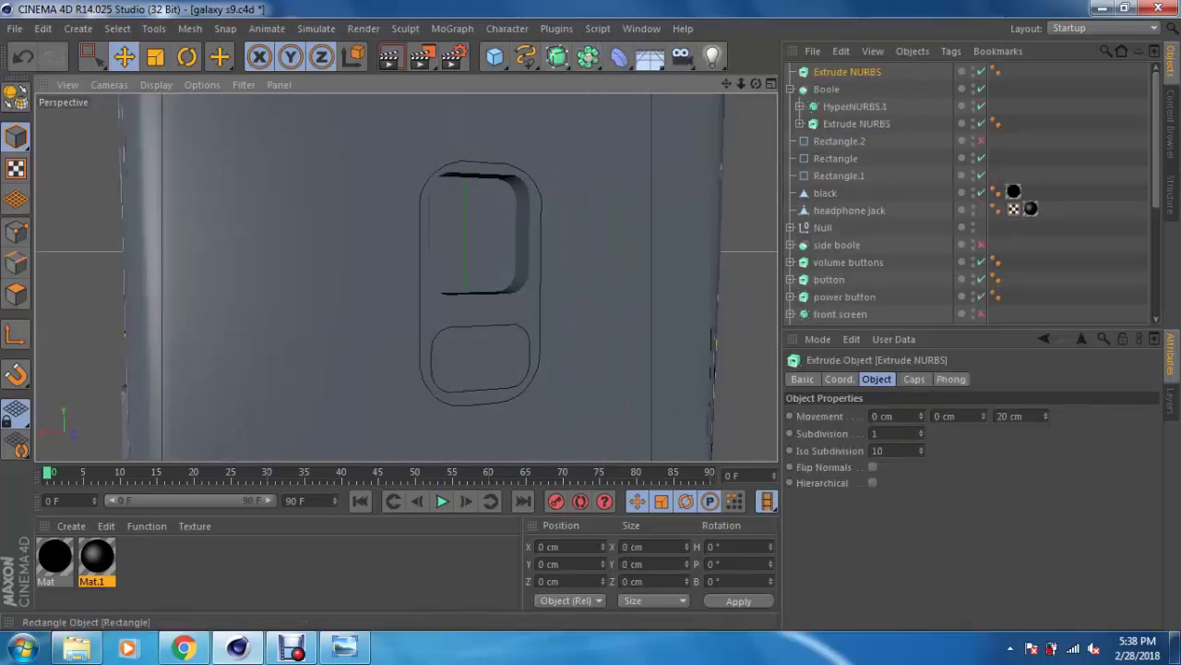
left_click(835, 158)
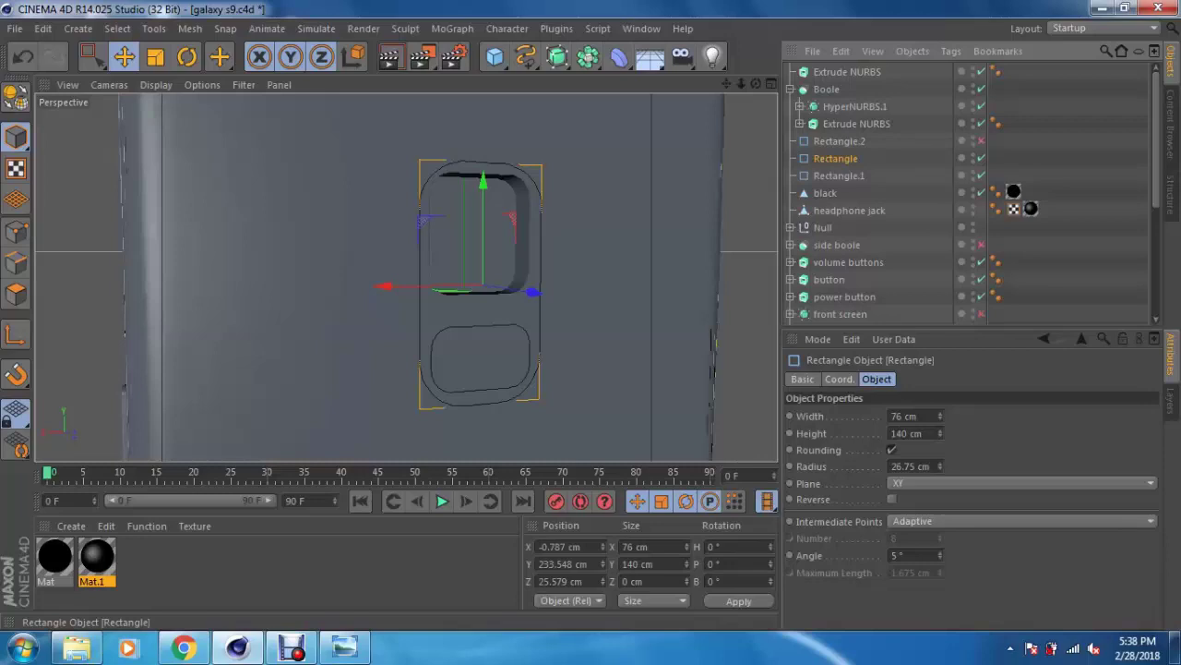
left_click_drag(835, 158, 847, 72)
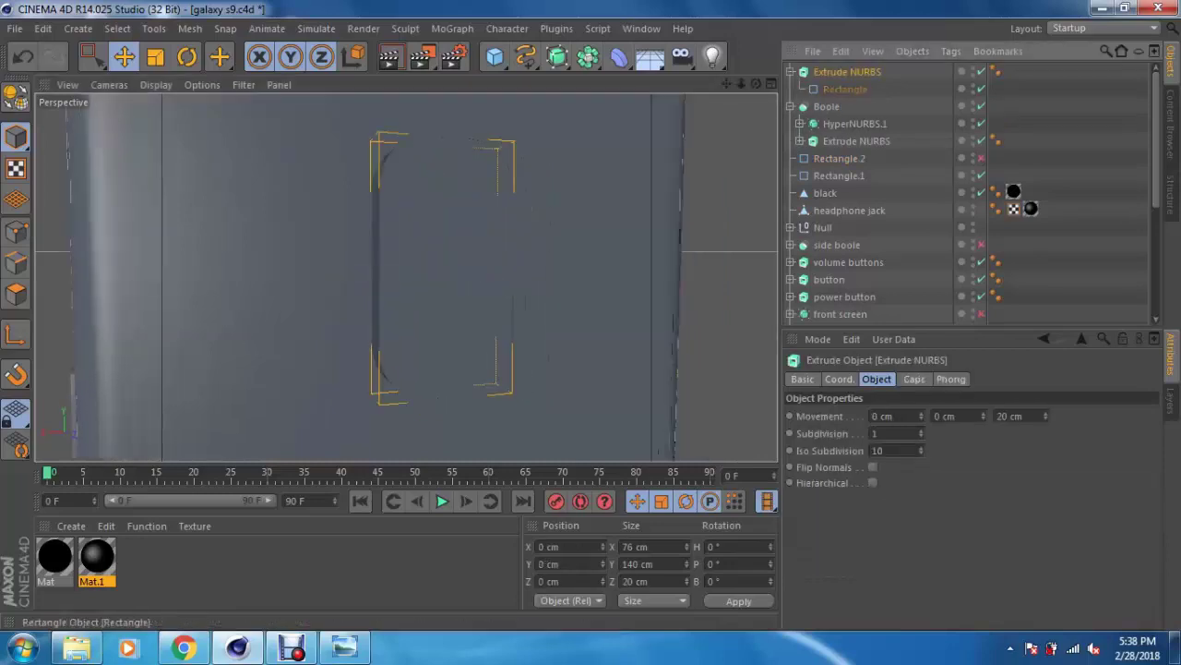
left_click_drag(474, 270, 459, 273)
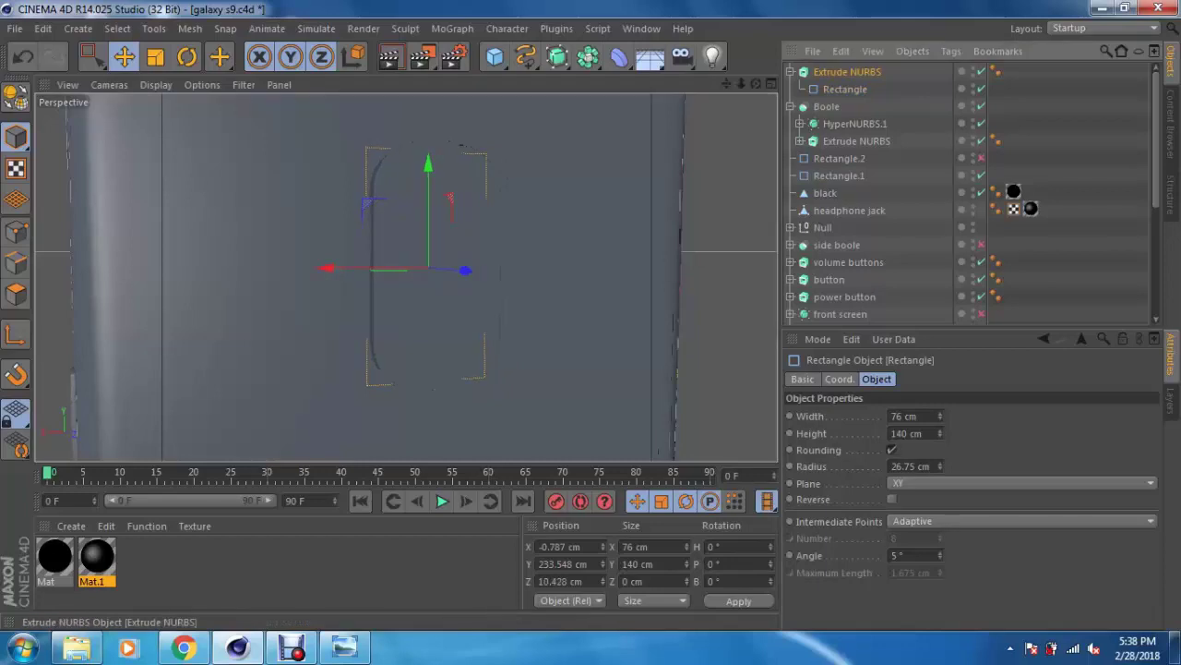
left_click_drag(847, 71, 855, 124)
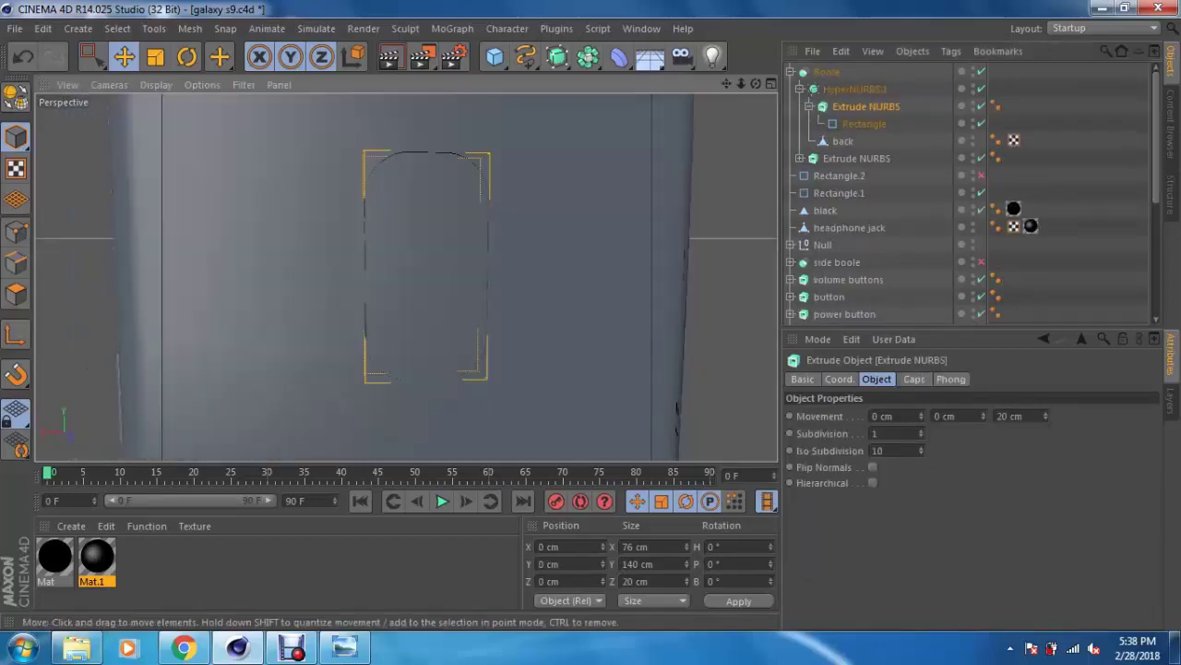
key("ctrl+z")
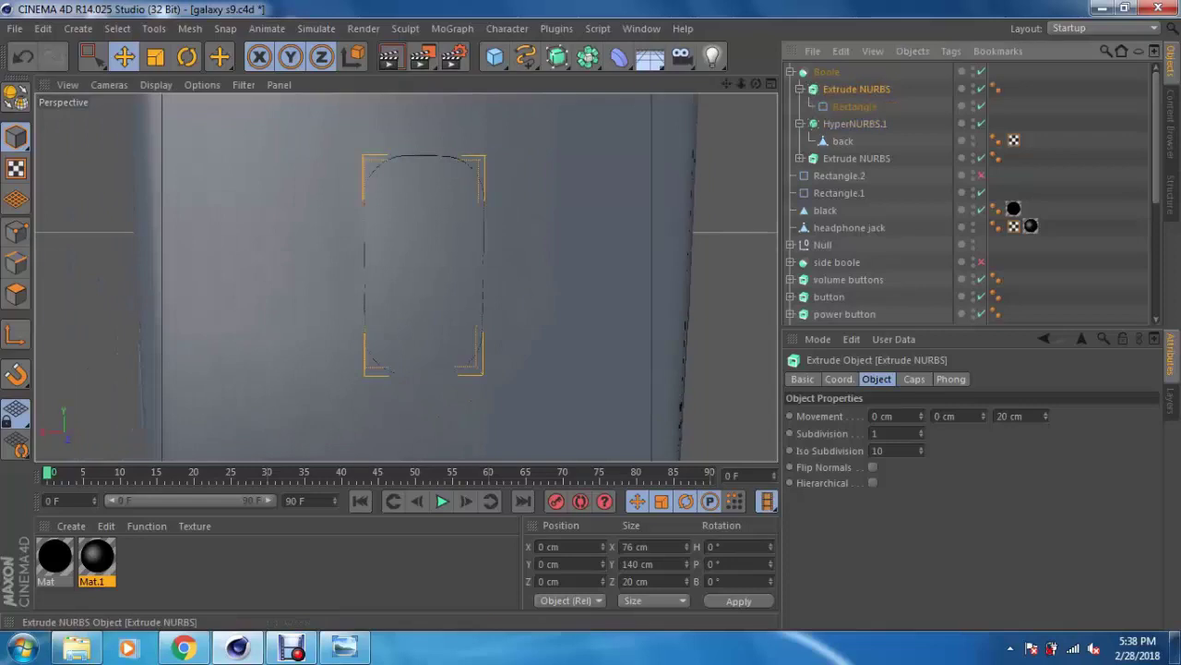
Step: Select the extrusion and HyperNURBS.1 and group them into a Null with Alt+G
left_click(855, 124)
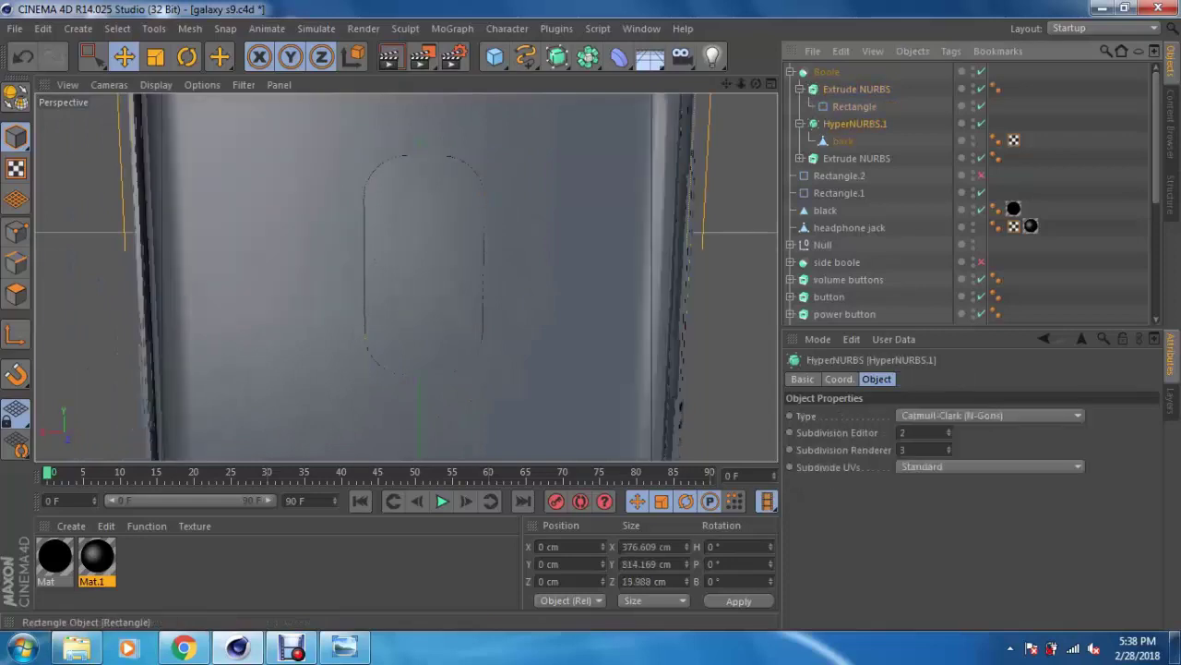
left_click(856, 89, "ctrl")
key("alt+g")
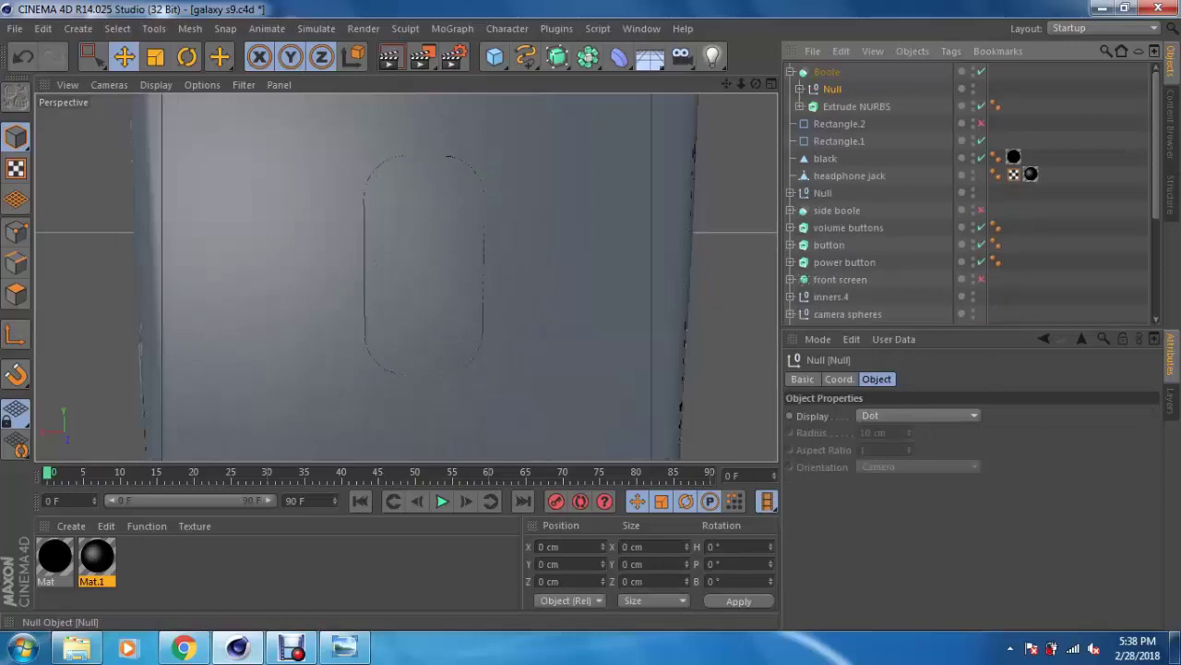
left_click(800, 89)
left_click_drag(277, 277, 314, 277, "alt")
left_click_drag(415, 277, 370, 277, "alt")
left_click(864, 123)
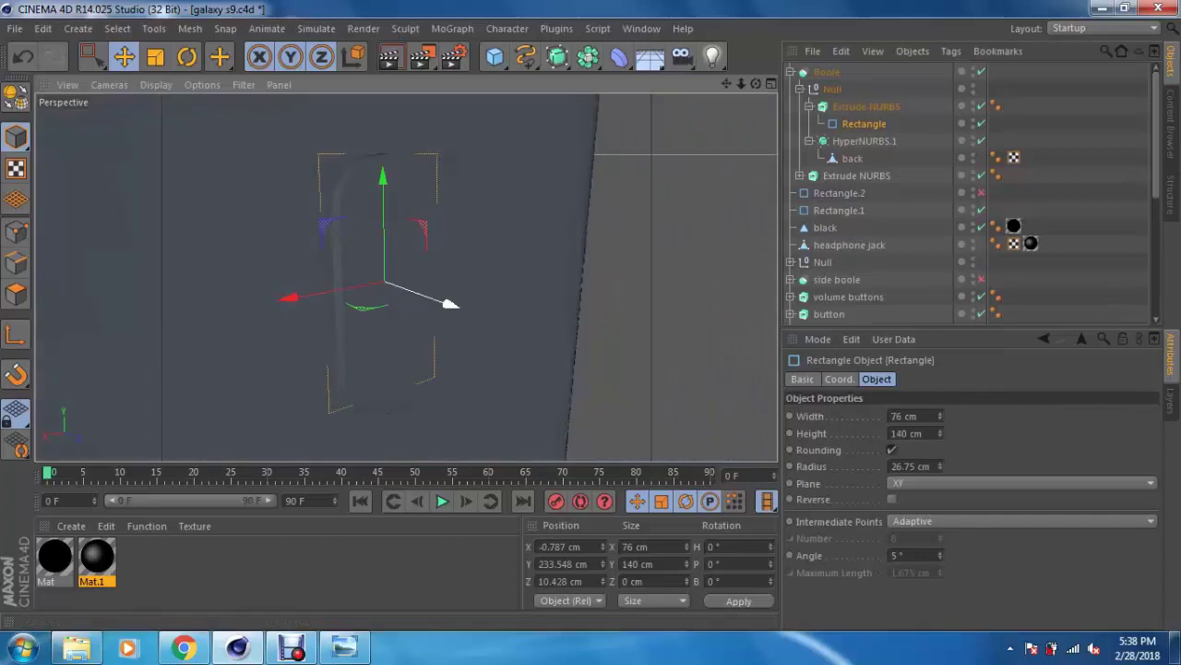
Step: Reposition the rounded rectangle profiles along their depth to sit in the phone back
left_click_drag(449, 303, 417, 317)
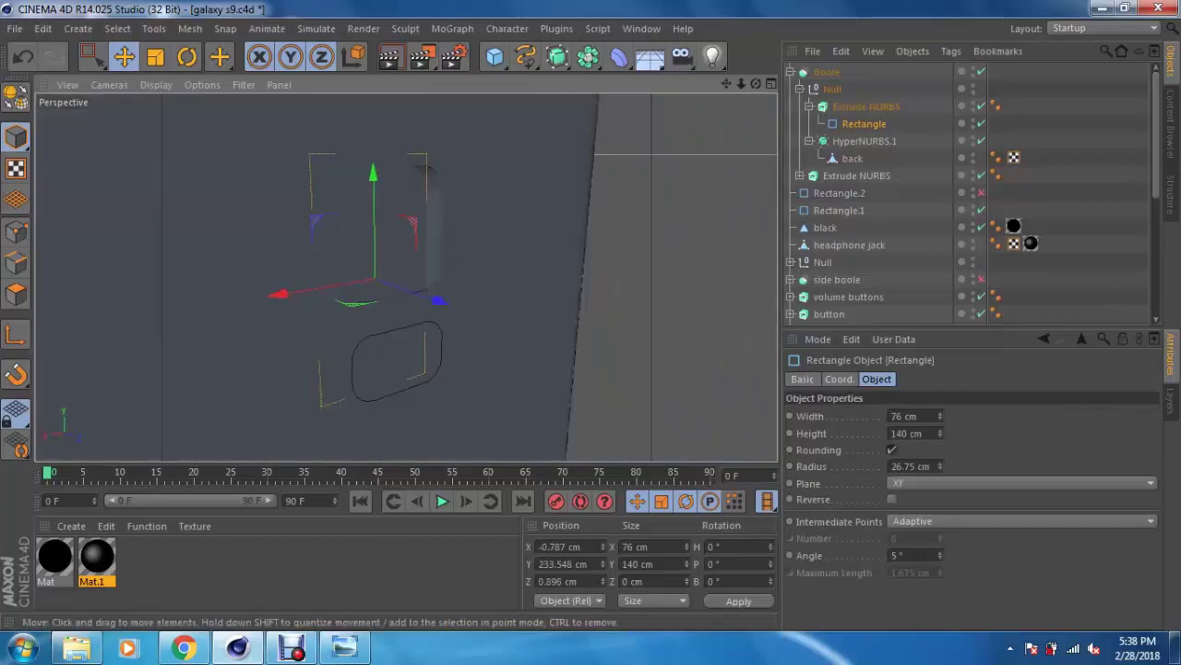
left_click_drag(416, 277, 360, 277, "alt")
left_click_drag(356, 341, 361, 347)
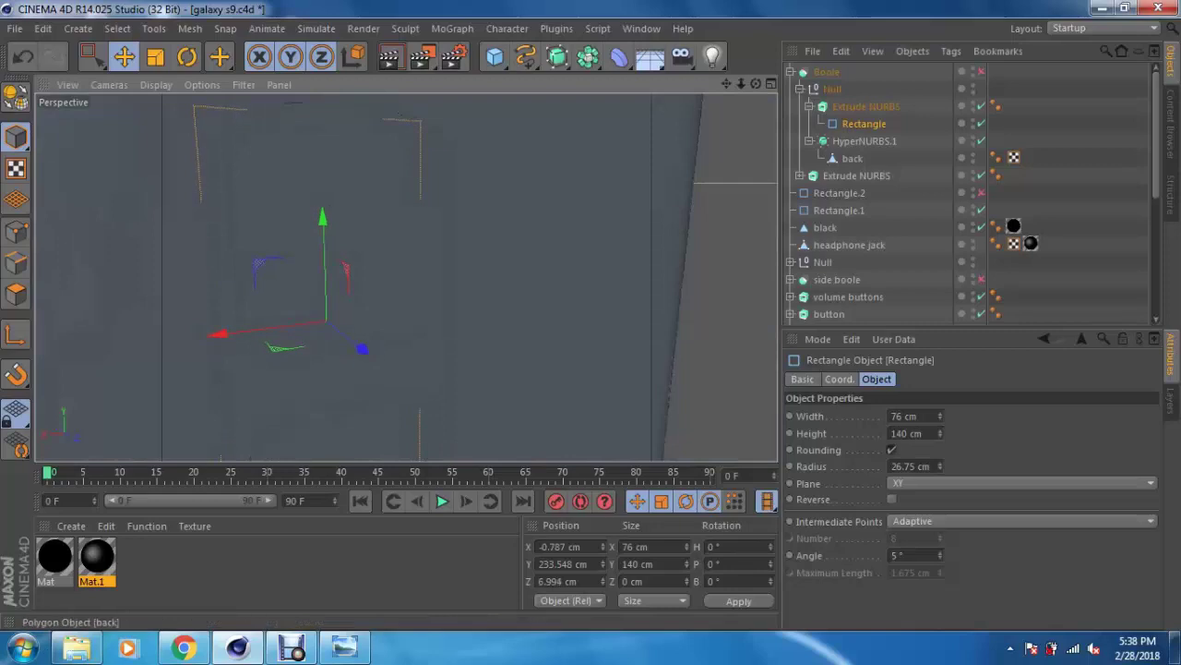
left_click(856, 175)
left_click_drag(387, 295, 452, 346, "alt")
left_click(452, 346)
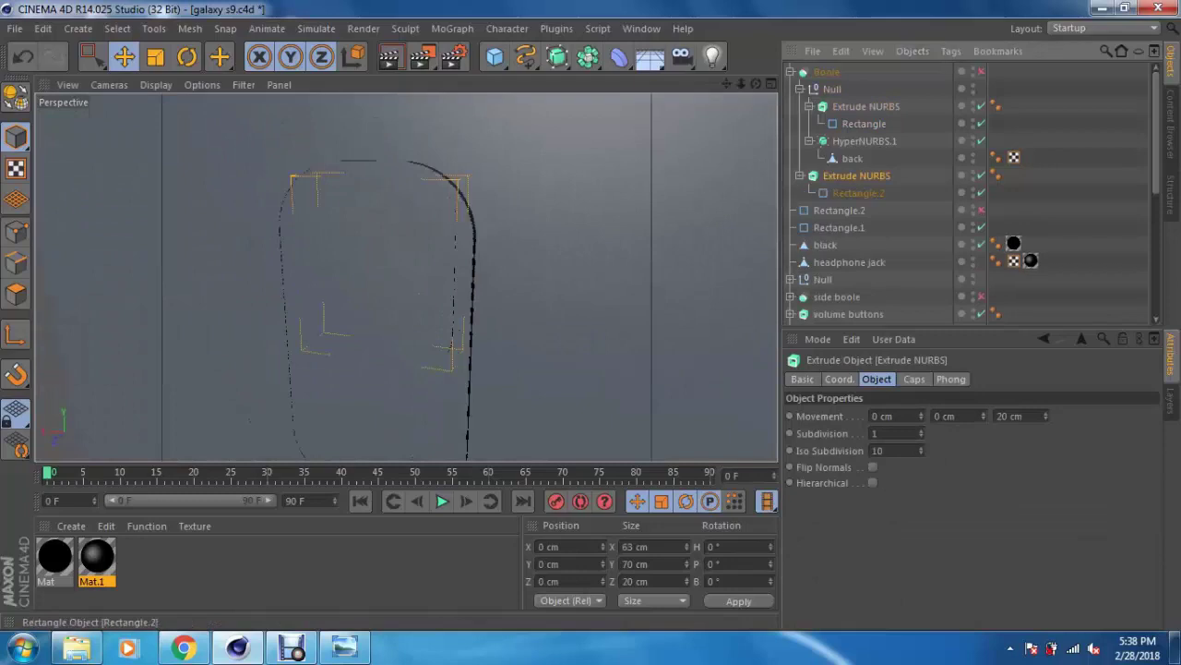
left_click_drag(351, 282, 339, 296)
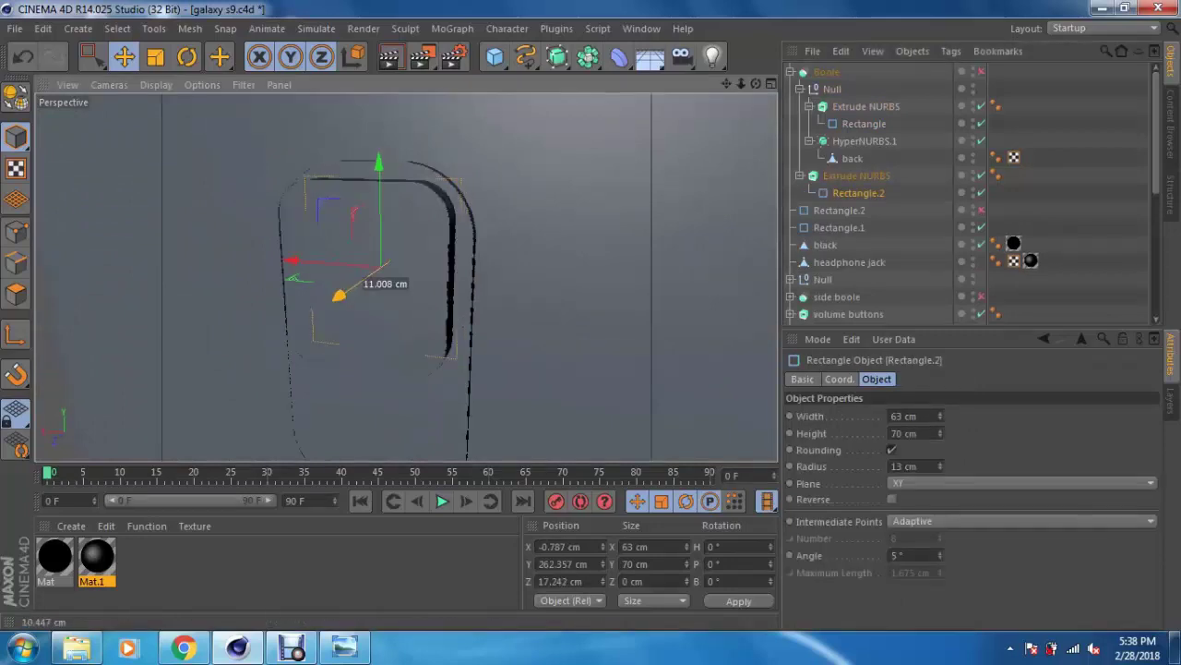
Step: Deepen the second Extrude NURBS Movement from 20 cm to 56 cm
left_click(856, 175)
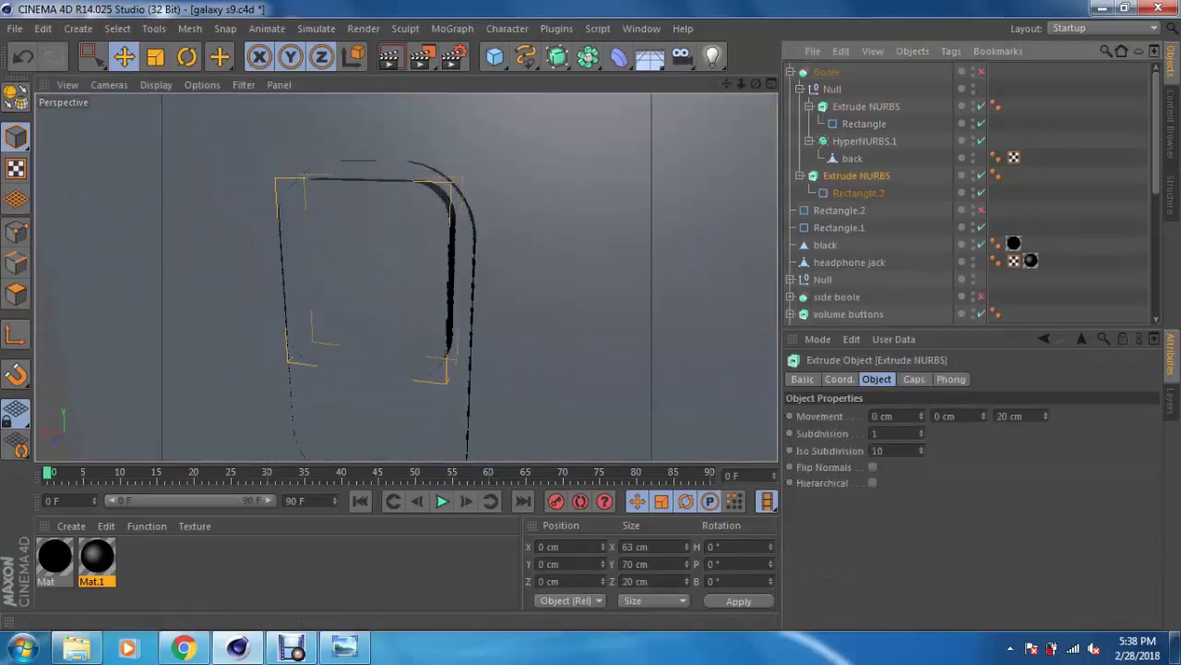
left_click_drag(1045, 416, 1045, 396)
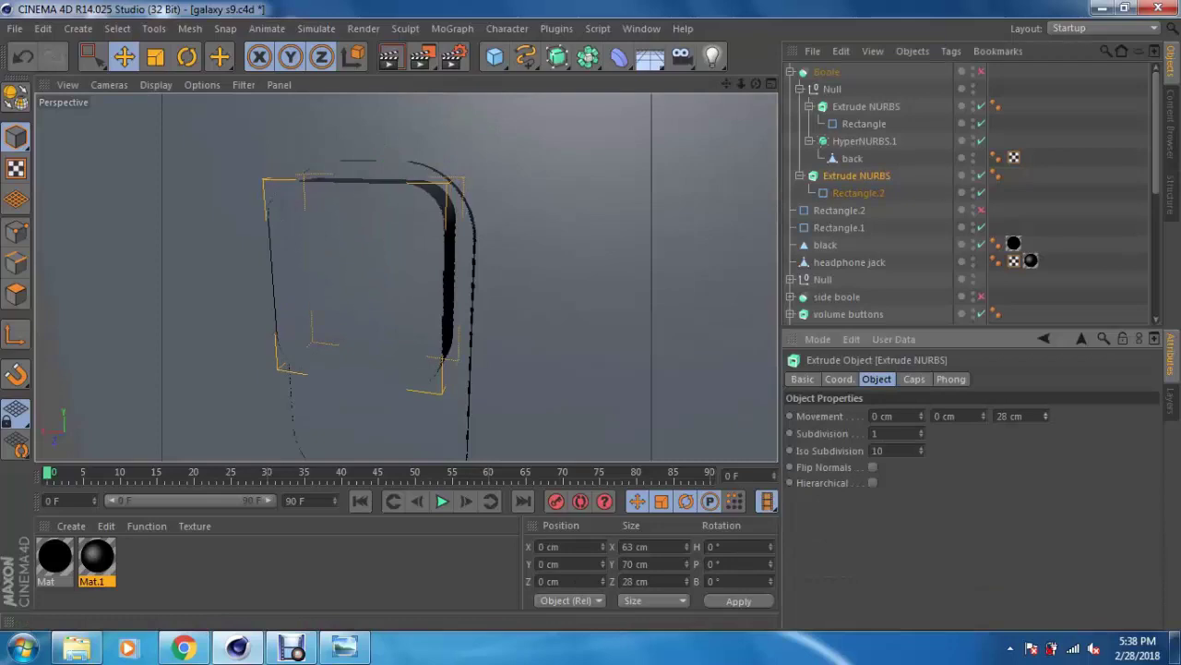
left_click(858, 193)
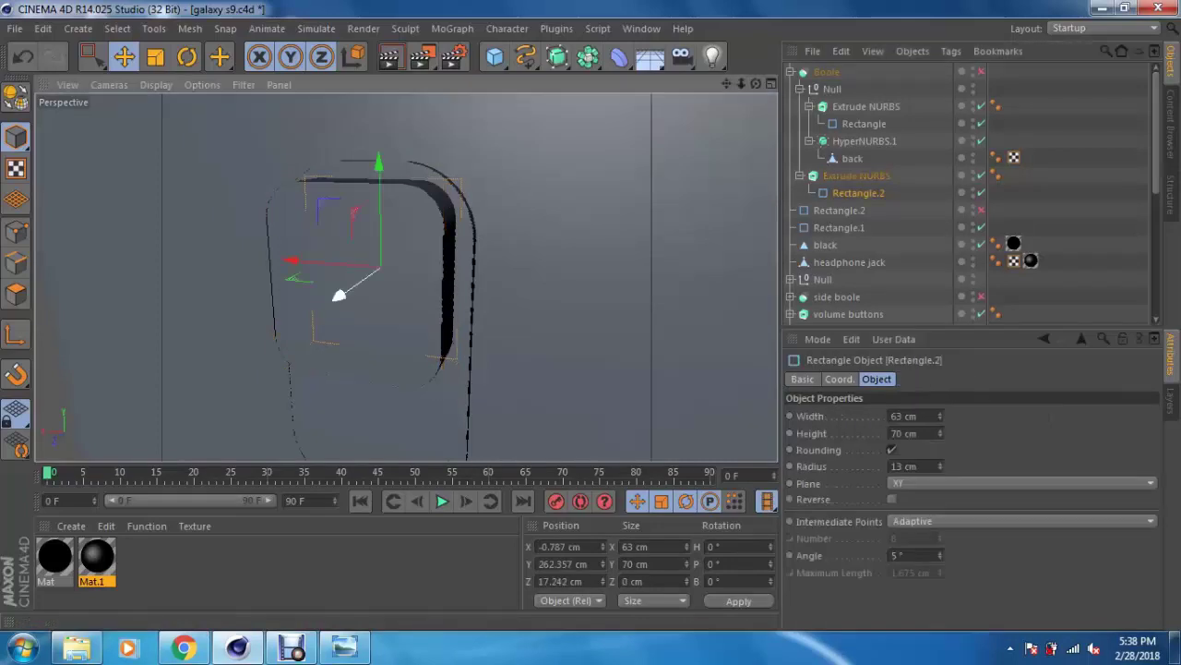
left_click(857, 175)
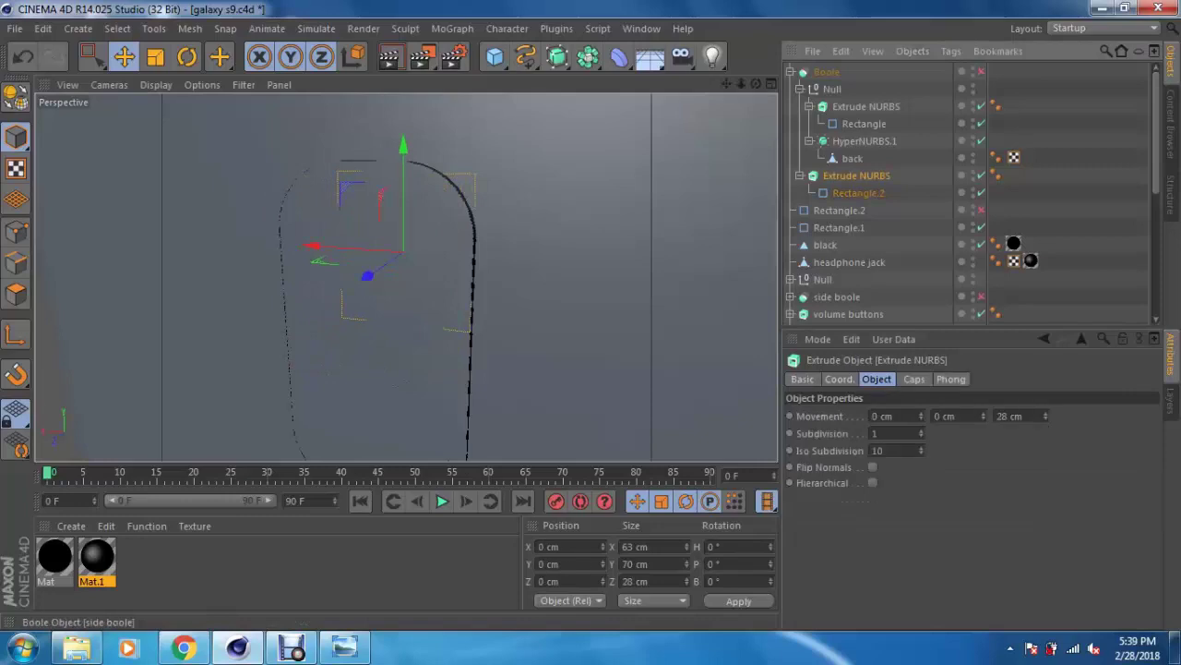
left_click_drag(1045, 415, 1045, 411)
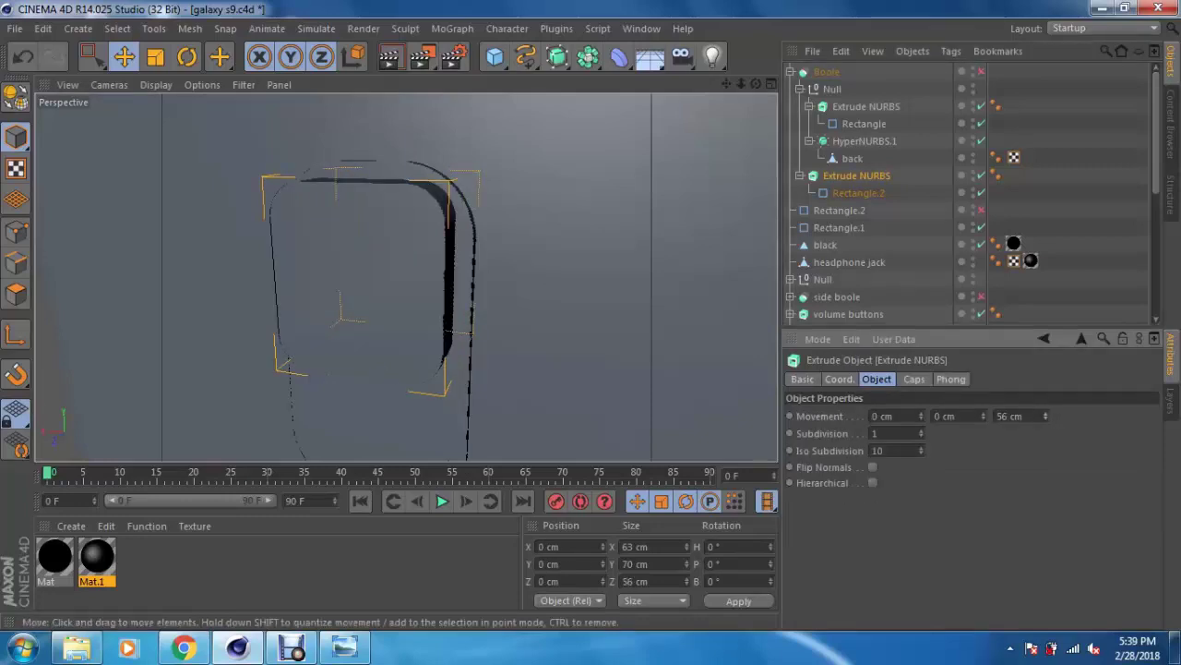
Step: Enable the Boole to cut the recess, inspect it, and collapse the object hierarchy
left_click(866, 106)
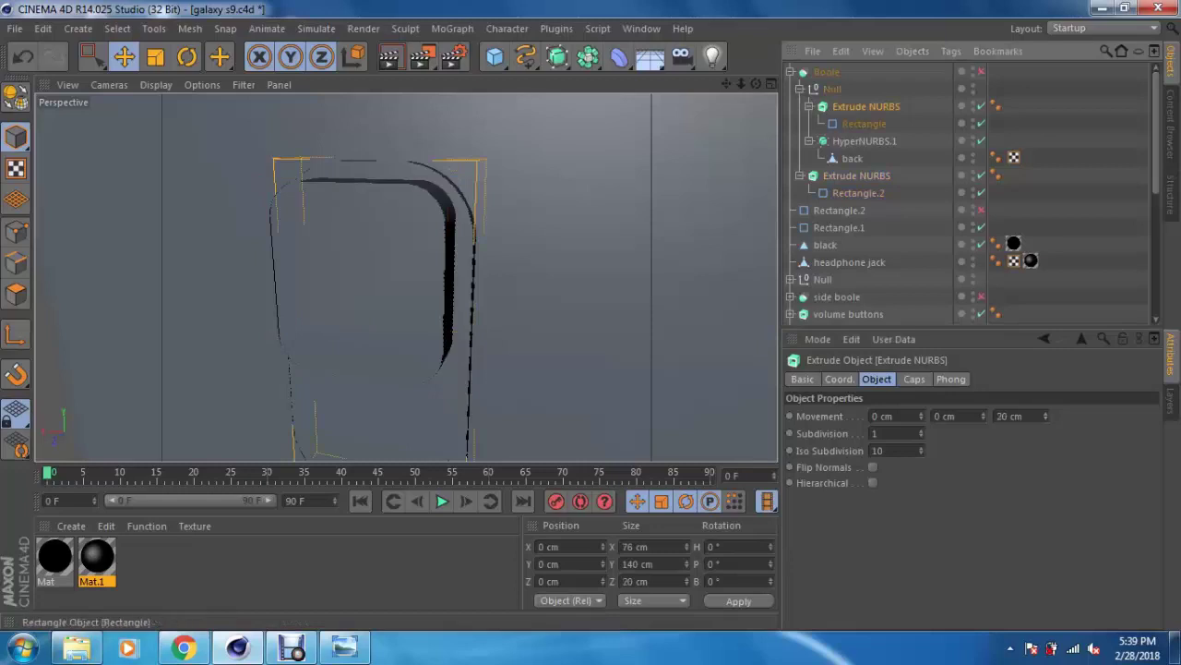
left_click(981, 71)
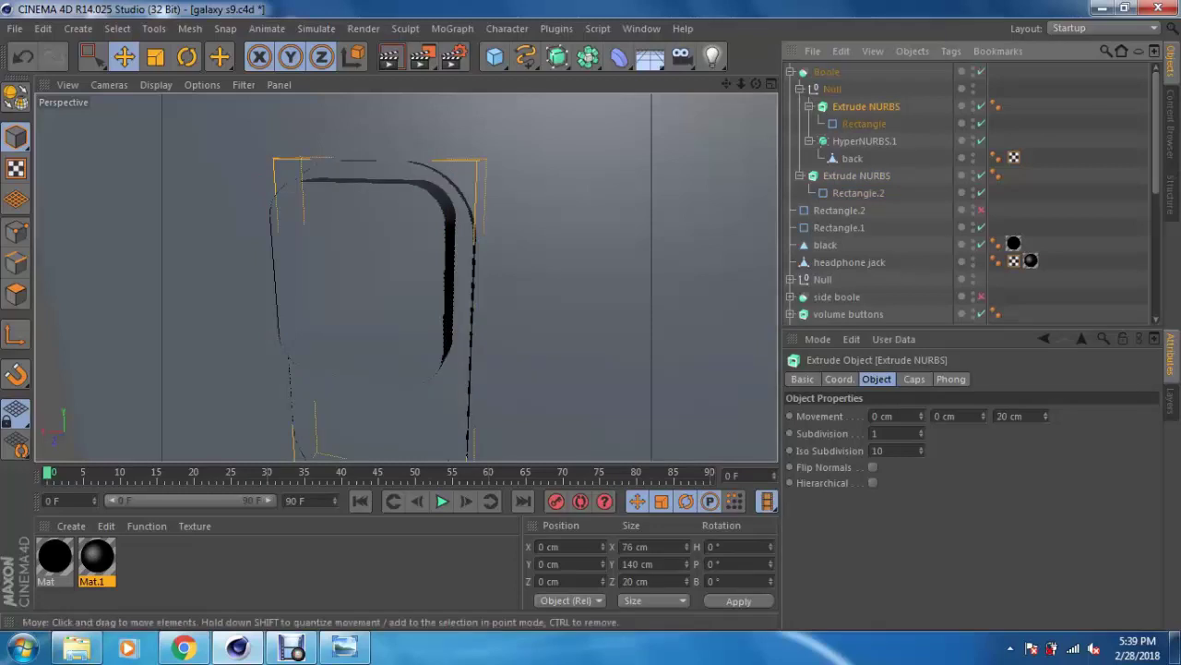
mouse_move(407, 277)
left_mouse_down("alt")
mouse_move(332, 277)
mouse_move(452, 277)
mouse_move(370, 276)
mouse_move(355, 154)
left_mouse_up("alt")
left_click(865, 140)
left_click(856, 175)
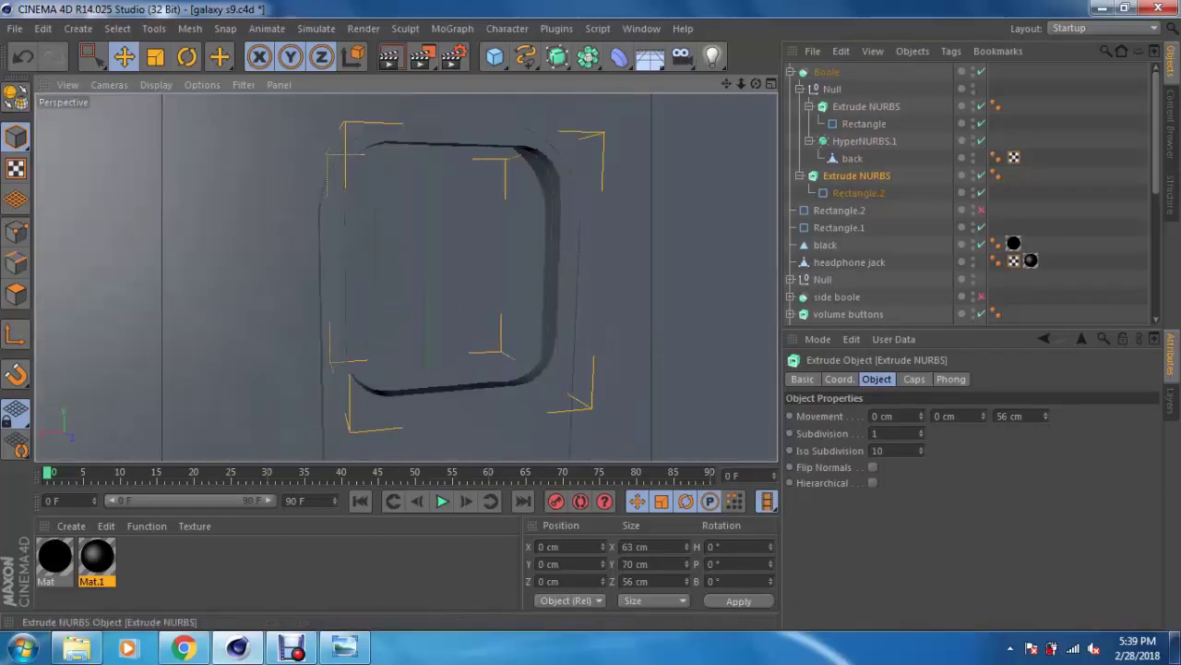
left_click(799, 176)
left_click(808, 140)
left_click(808, 106)
left_click(800, 88)
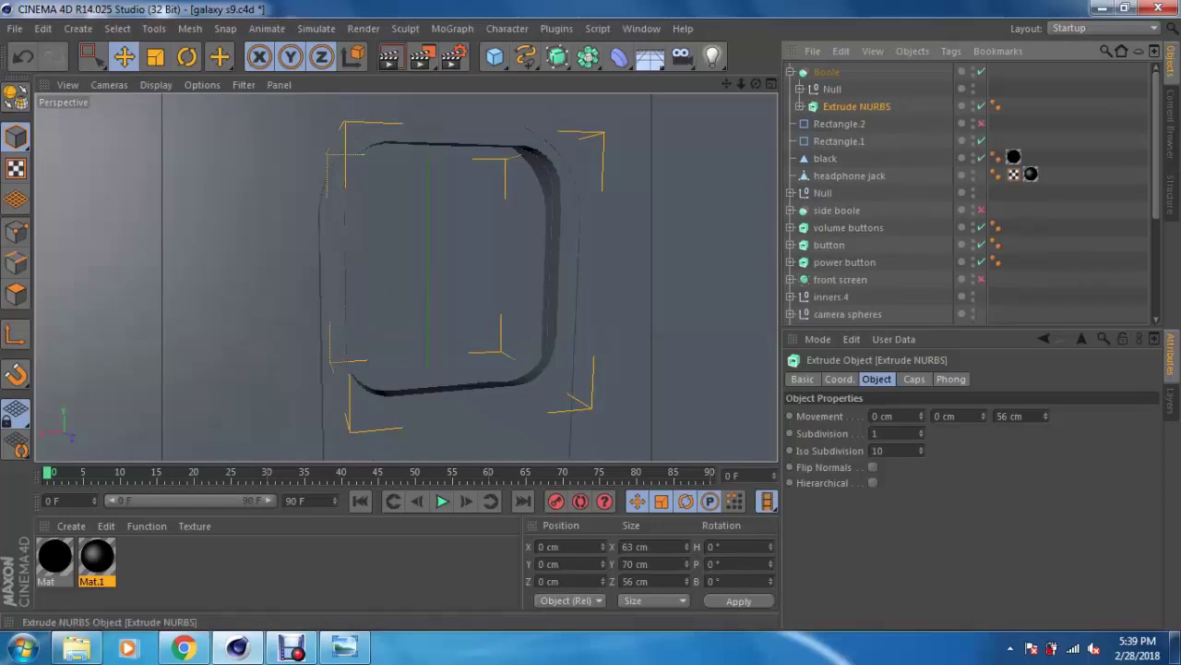
Step: Copy the recess extrusion, make it editable, and merge its caps with Connect Objects + Delete
key("ctrl+v")
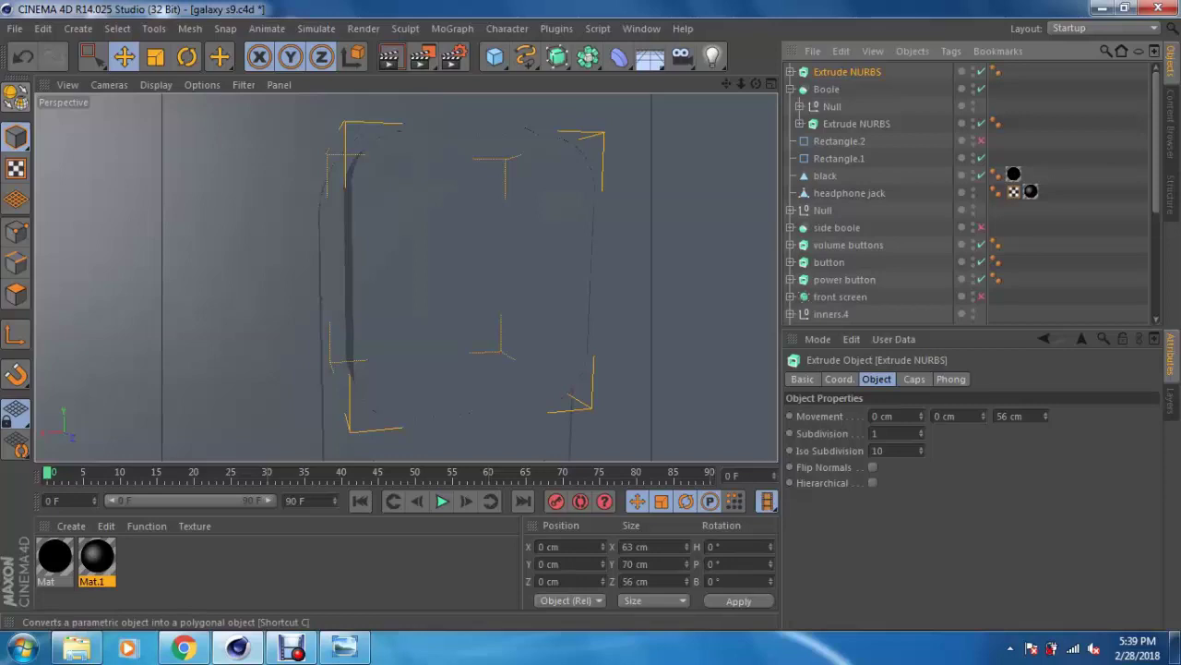
left_click(16, 96)
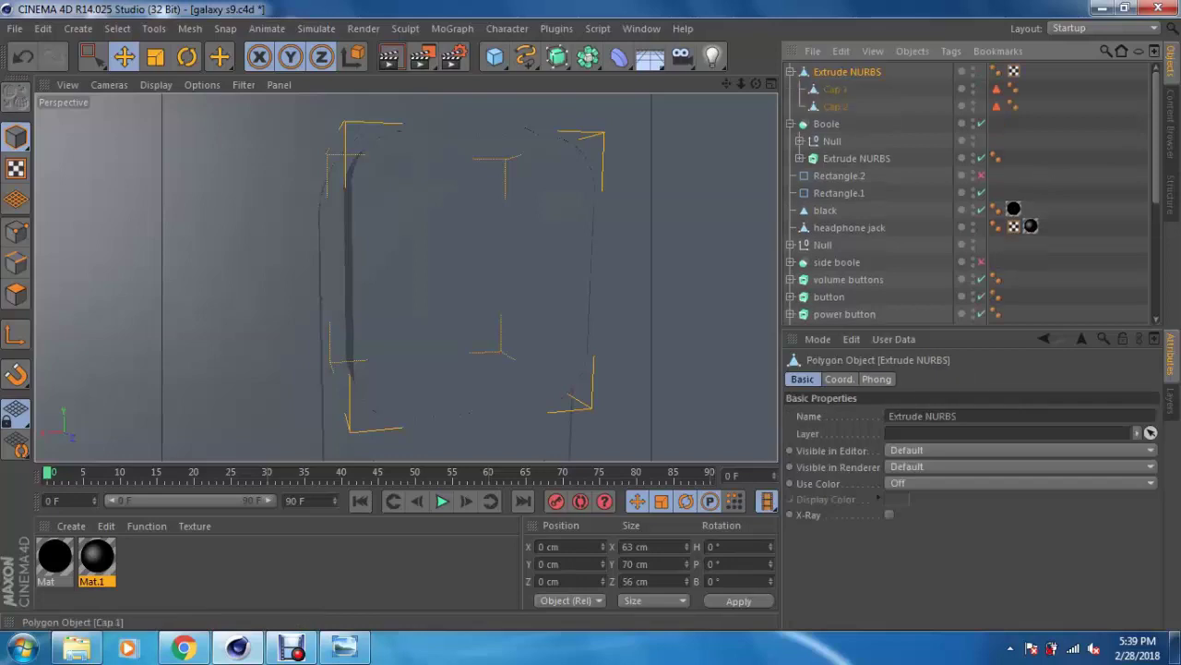
left_click(835, 106, "shift")
right_click(836, 106)
left_click(923, 420)
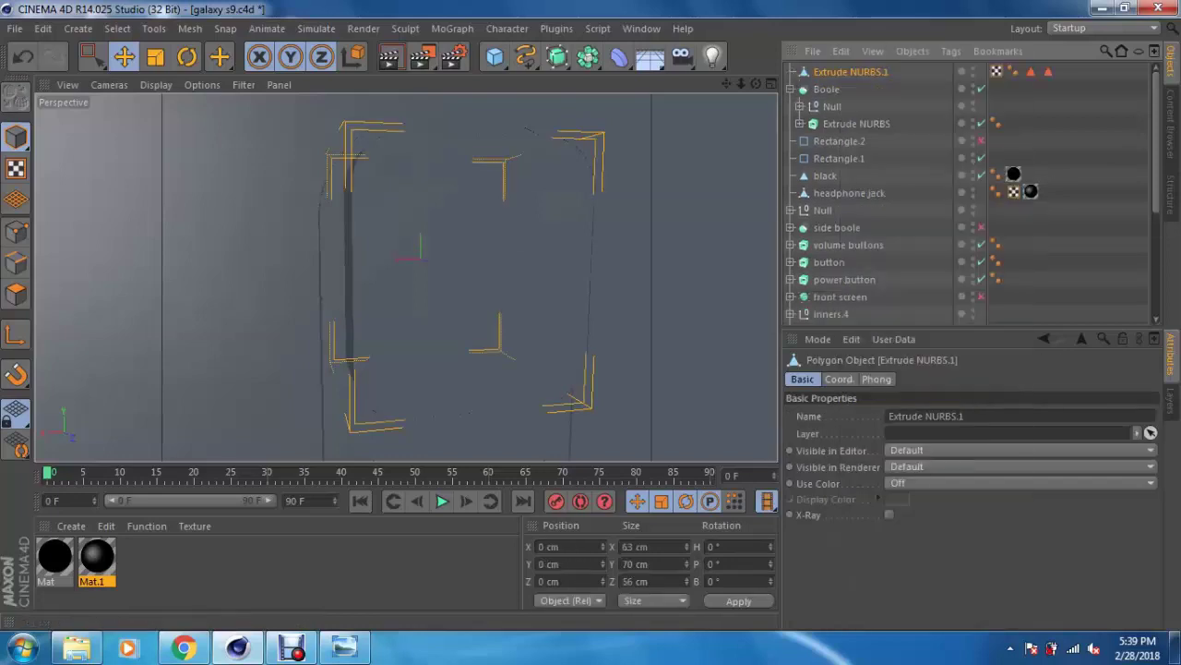
key("Delete")
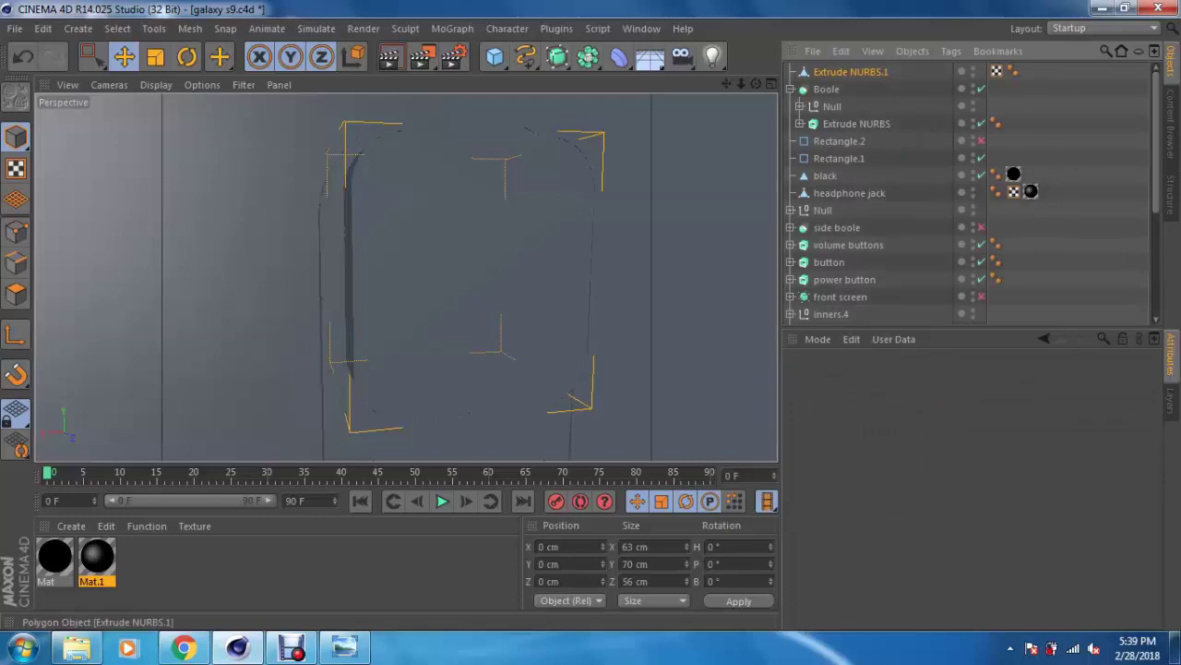
Step: Switch to polygon and edge editing and orbit around the merged mesh
left_click(16, 294)
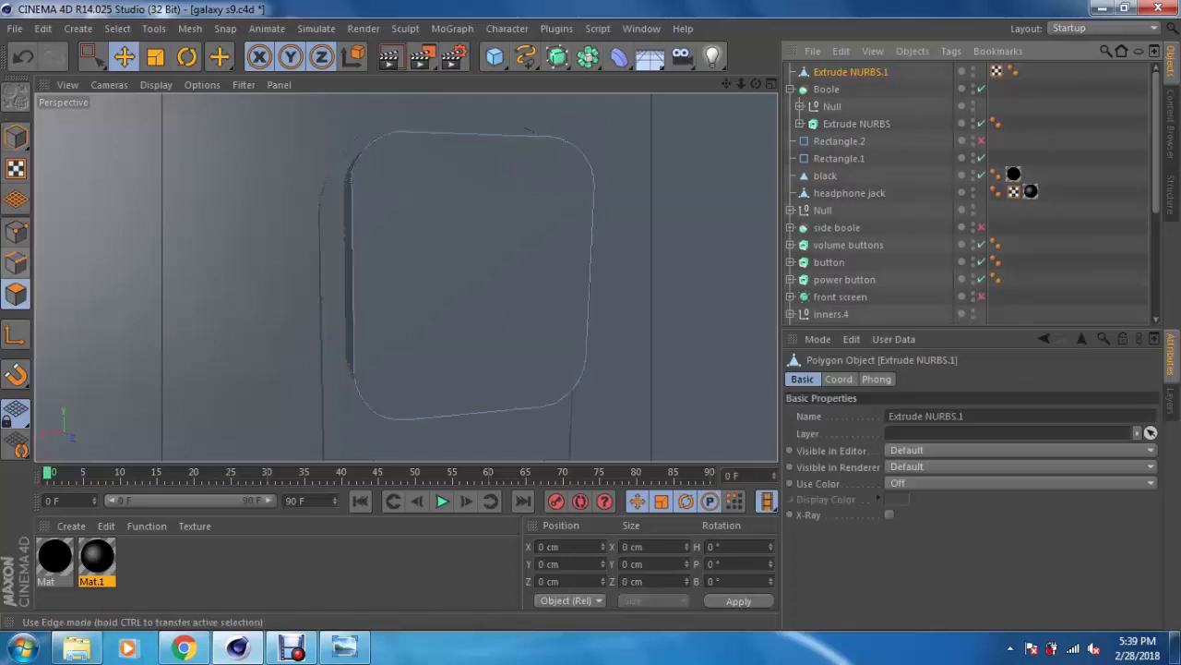
left_click(15, 262)
left_click_drag(89, 57, 190, 114)
left_click_drag(415, 277, 551, 265, "alt")
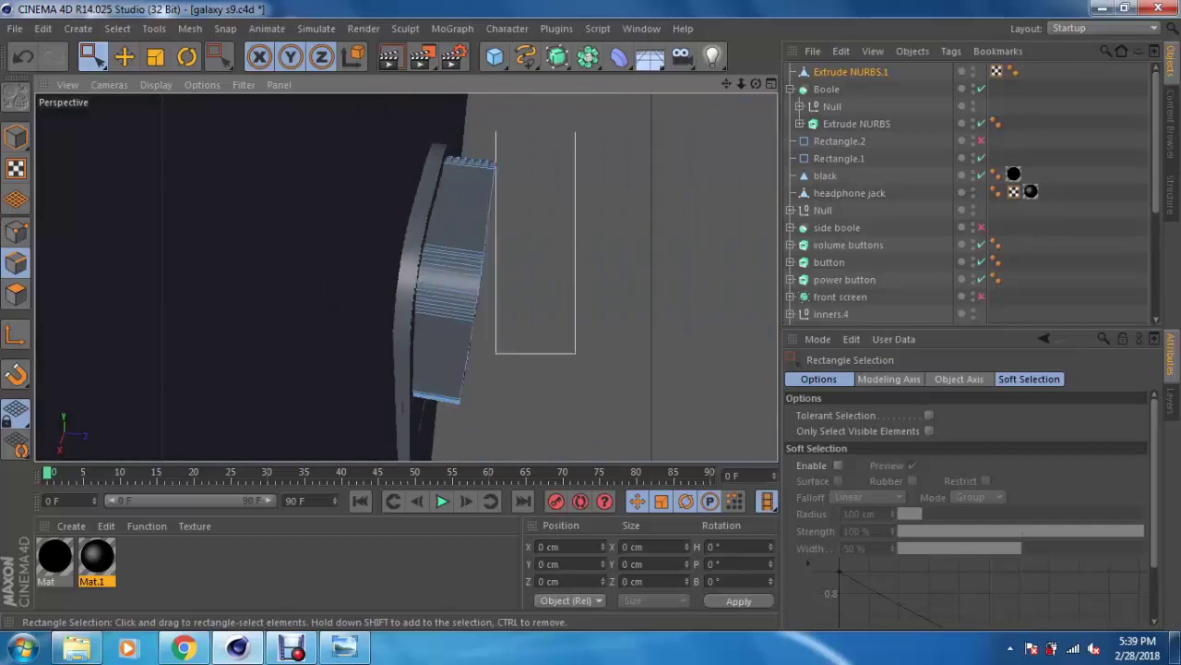
Step: Inspect the mesh in orthographic views with wireframe shading, then return to Perspective in polygon mode
key("F5")
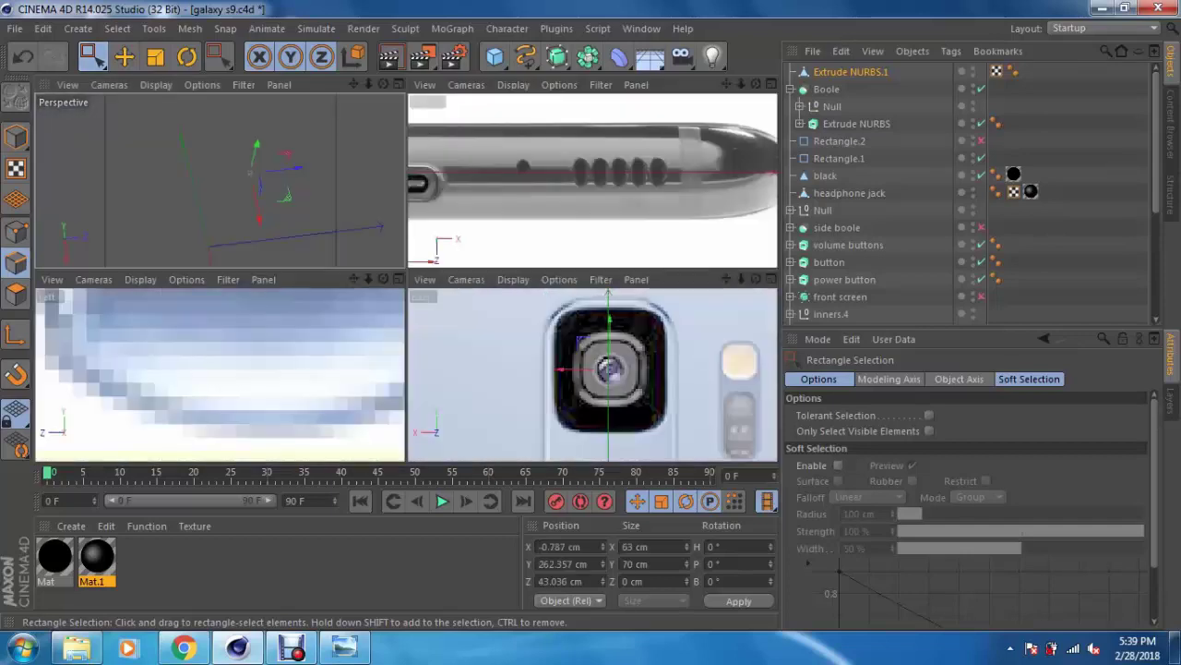
key("F2")
key("n")
key("b")
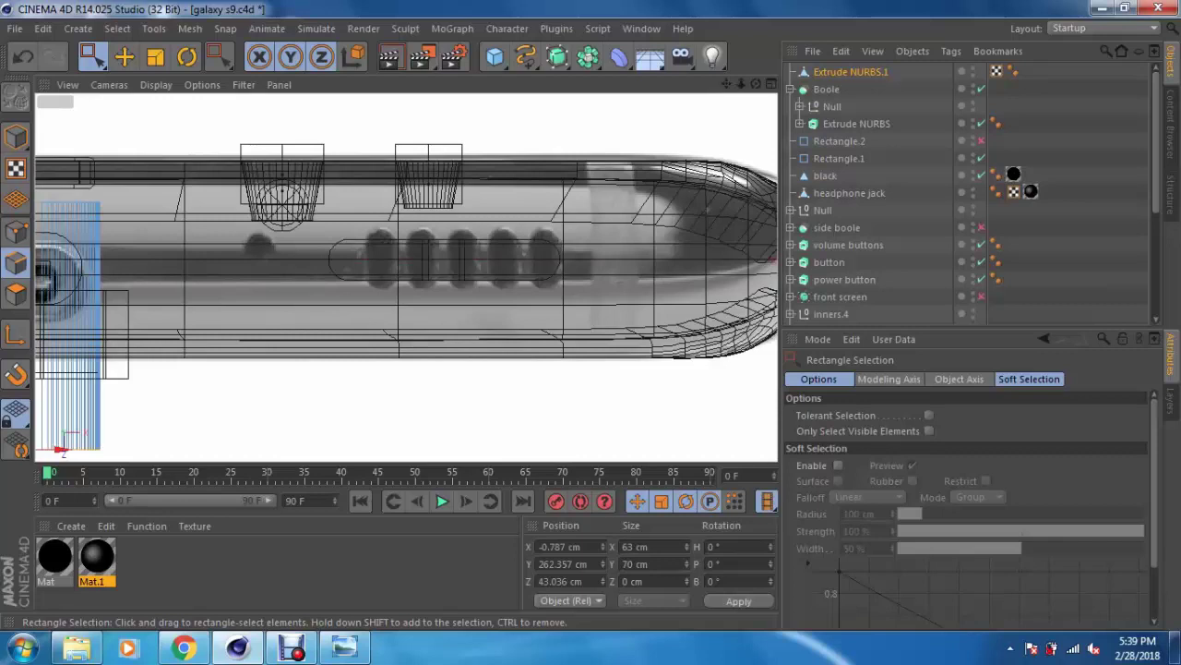
key("F4")
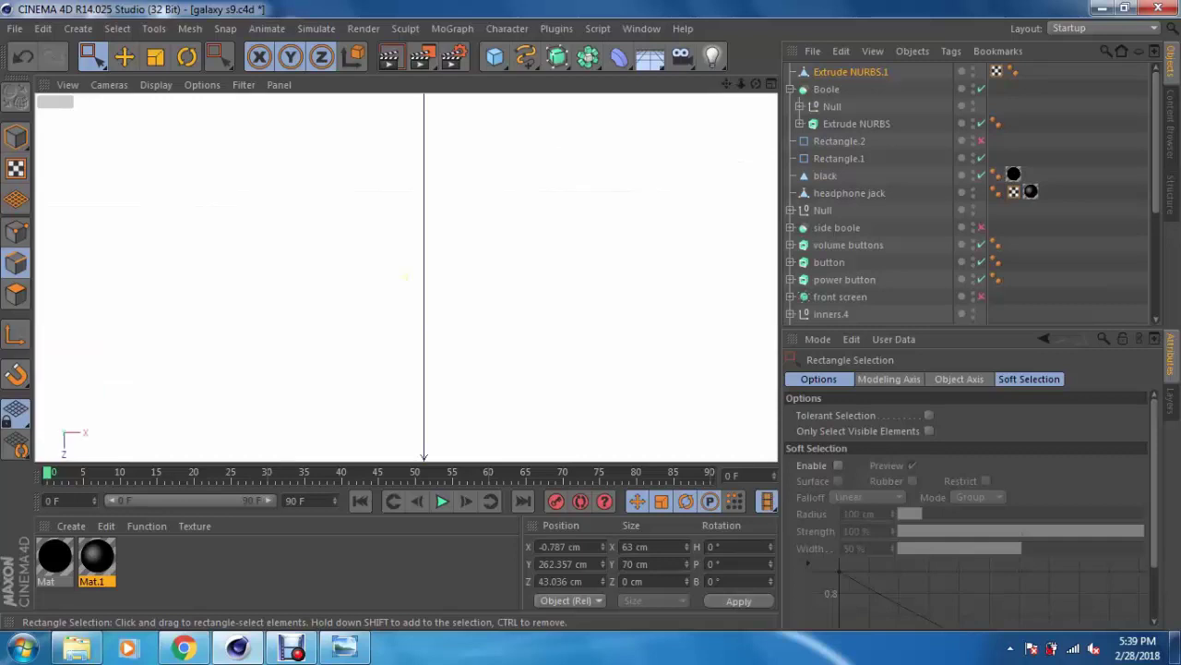
scroll(360, 211, "down", 3)
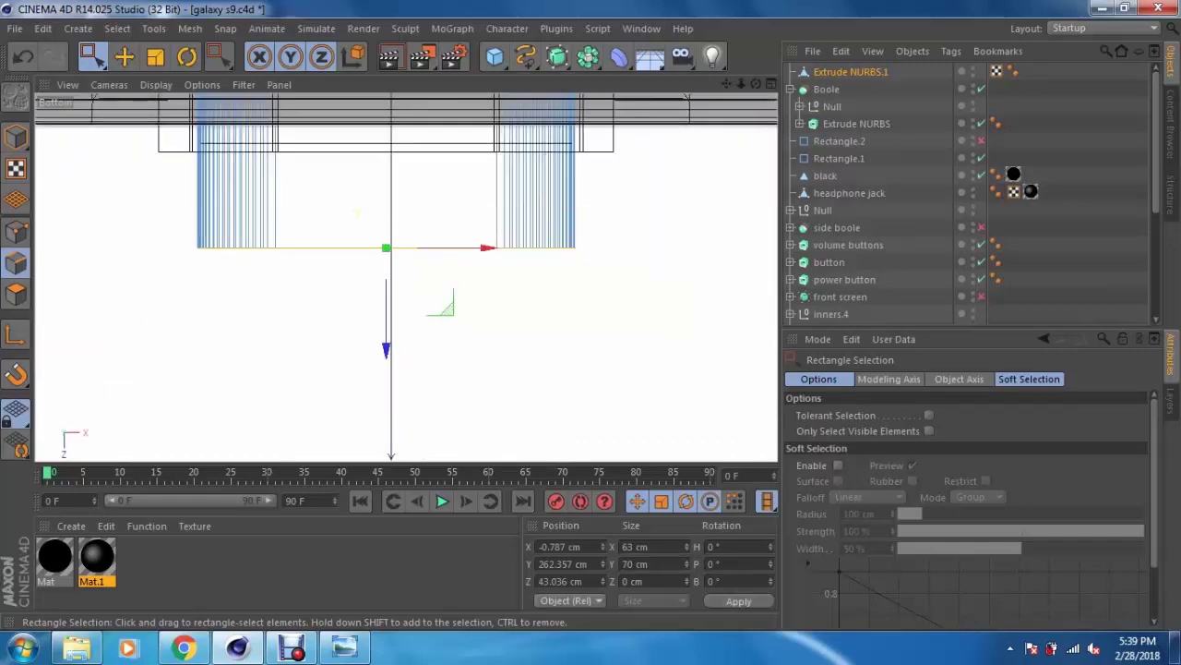
key("F5")
key("F1")
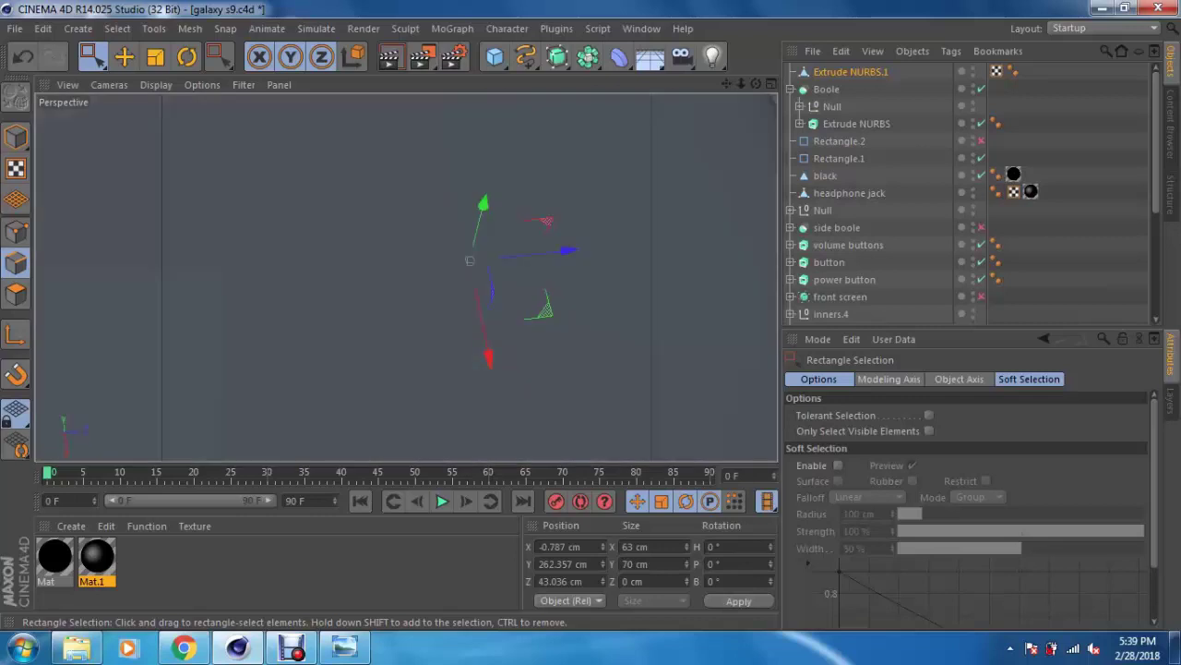
mouse_move(416, 277)
left_mouse_down("alt")
mouse_move(480, 305)
mouse_move(459, 314)
mouse_move(517, 276)
left_mouse_up("alt")
left_click(16, 293)
Step: Split all mesh polygons into a new object named 'glass', hide it, and reselect Extrude NURBS.1
key("e")
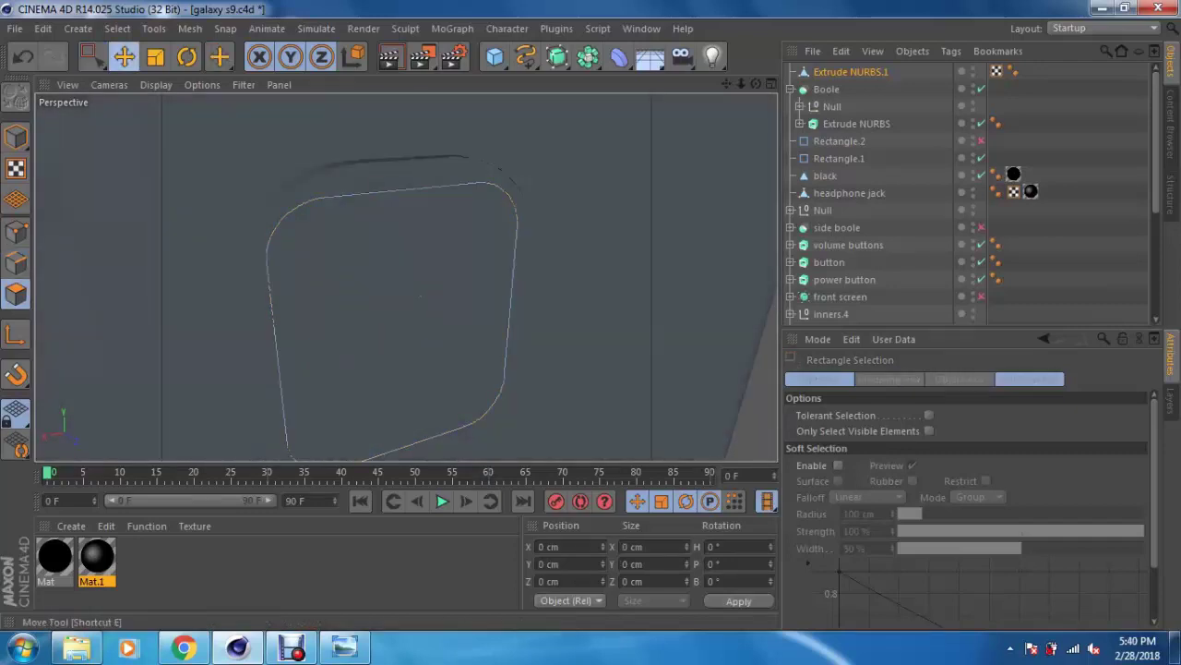
key("ctrl+a")
right_click(427, 313)
left_click(458, 594)
double_click(850, 89)
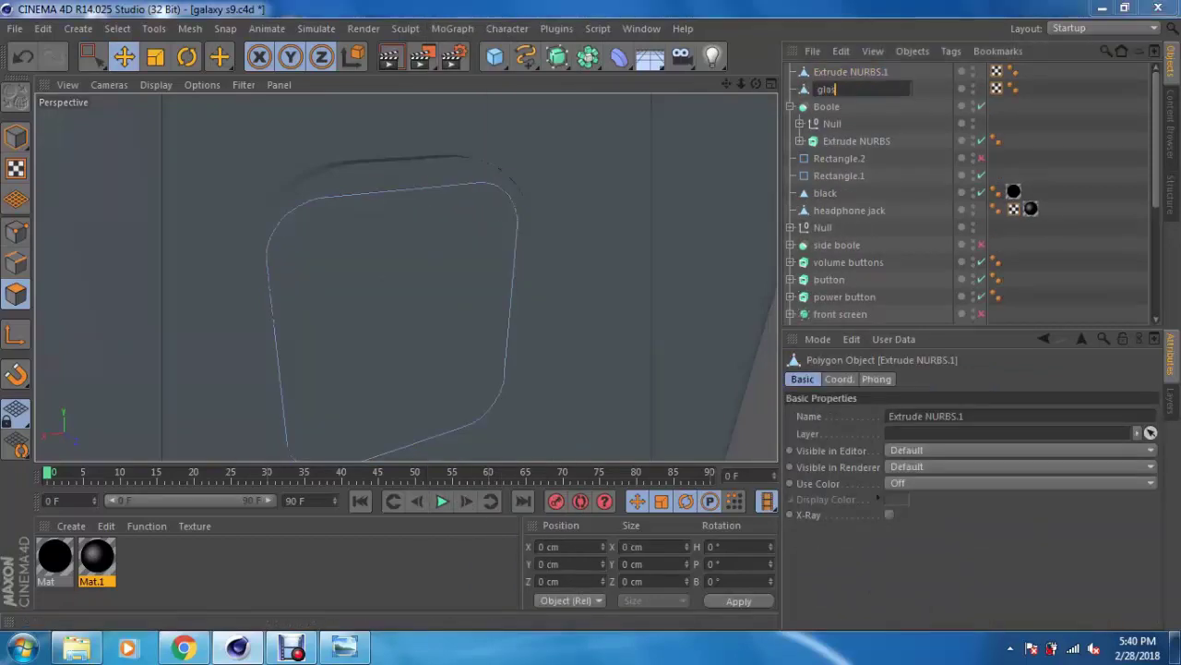
key("Return")
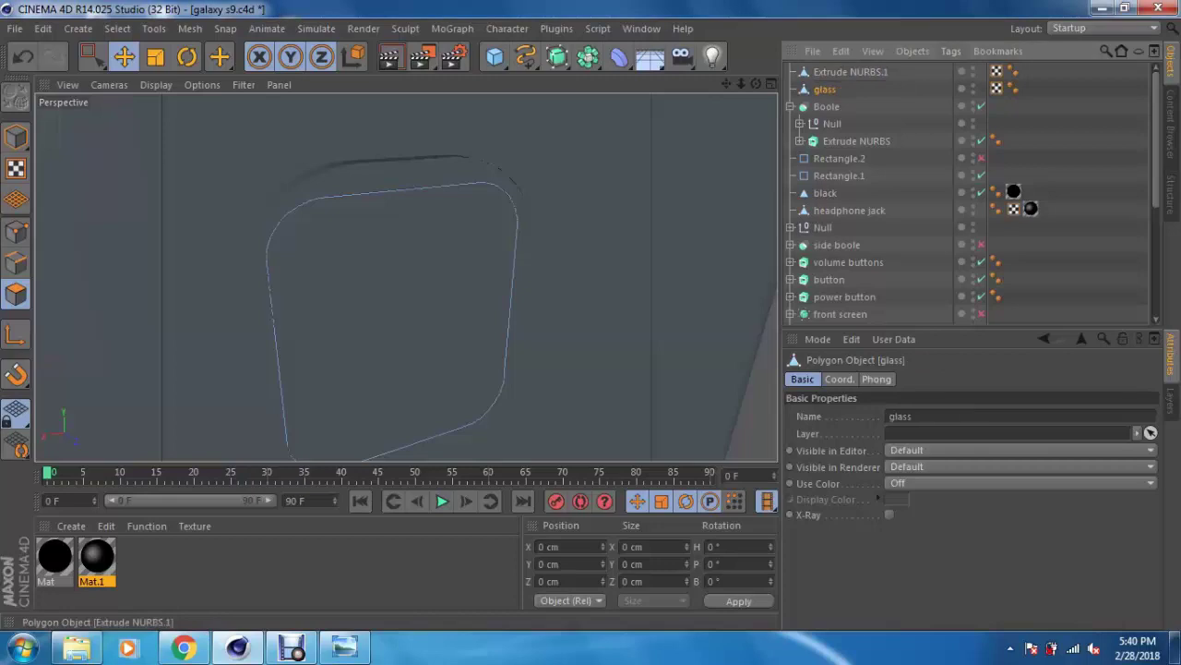
left_click(973, 84)
left_click(850, 71)
Step: Box-select the recess points from the bottom view, undo an accidental move, and return to Perspective
left_click_drag(369, 277, 425, 268, "alt")
middle_click(277, 276)
middle_click(221, 370)
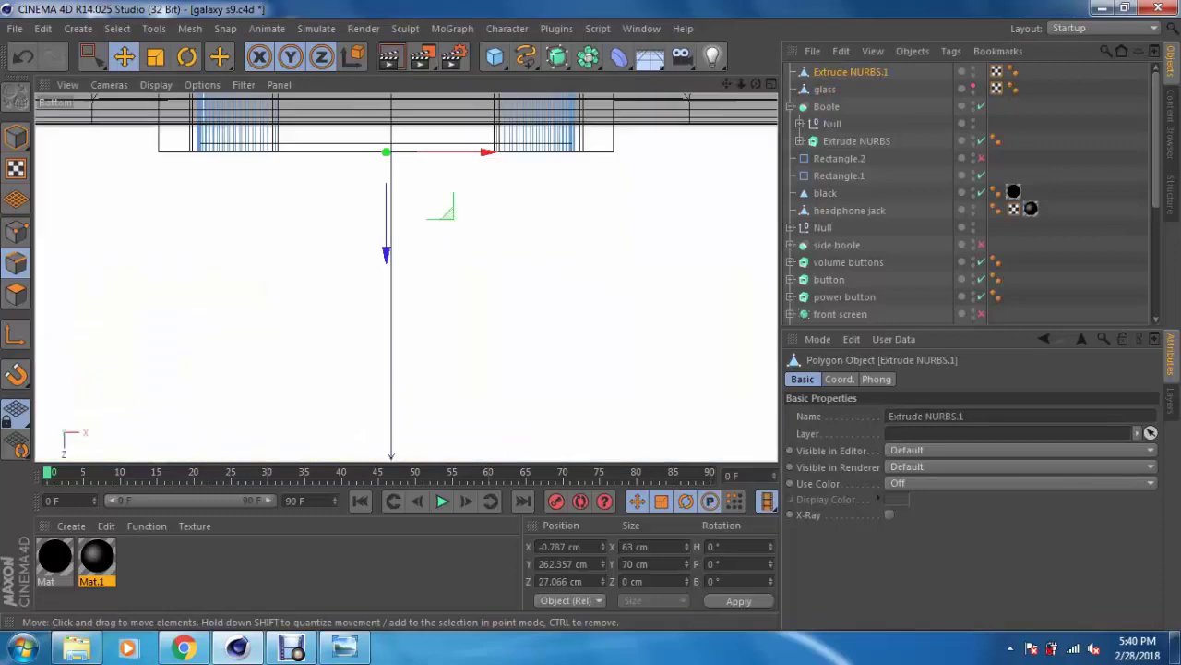
left_click(92, 56)
key("e")
left_click_drag(432, 388, 503, 387)
key("ctrl+z")
key("0")
key("F5")
key("F1")
Step: Shrink the camera recess opening points to about 77 %, then to 92 %
key("h")
key("t")
mouse_move(424, 249)
left_mouse_down()
mouse_move(349, 248)
mouse_move(354, 210)
mouse_move(388, 249)
left_mouse_up()
key("e")
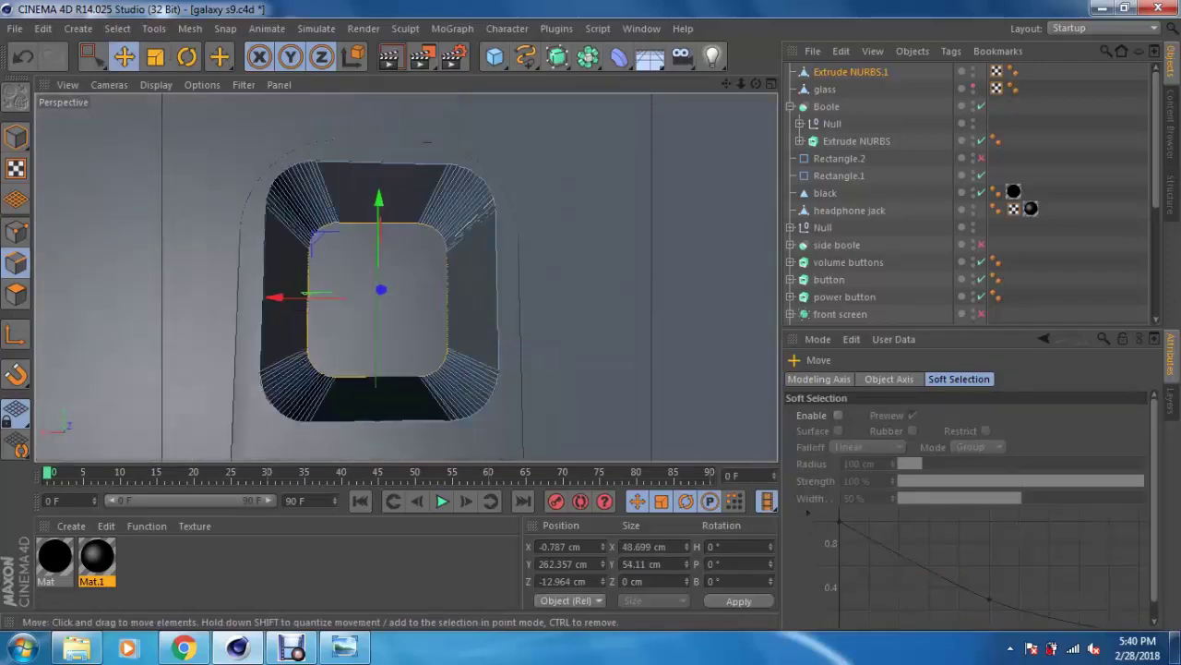
scroll(406, 268, "down", 2)
key("F5")
key("F4")
scroll(455, 228, "up", 1)
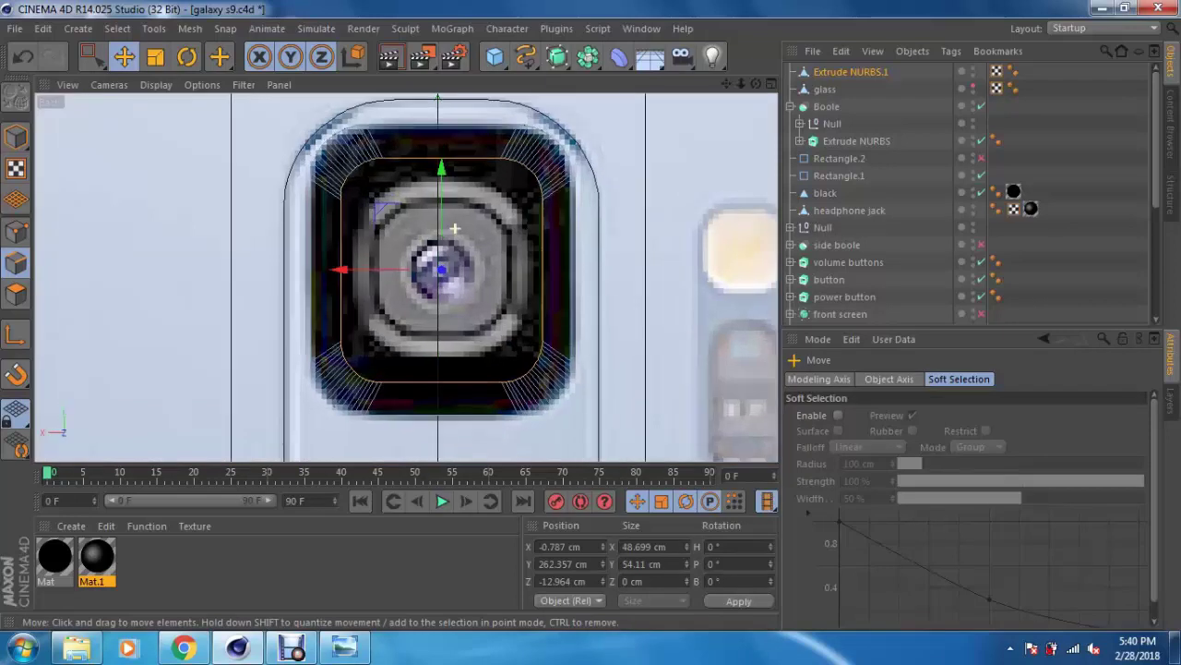
key("t")
left_click_drag(467, 249, 438, 250)
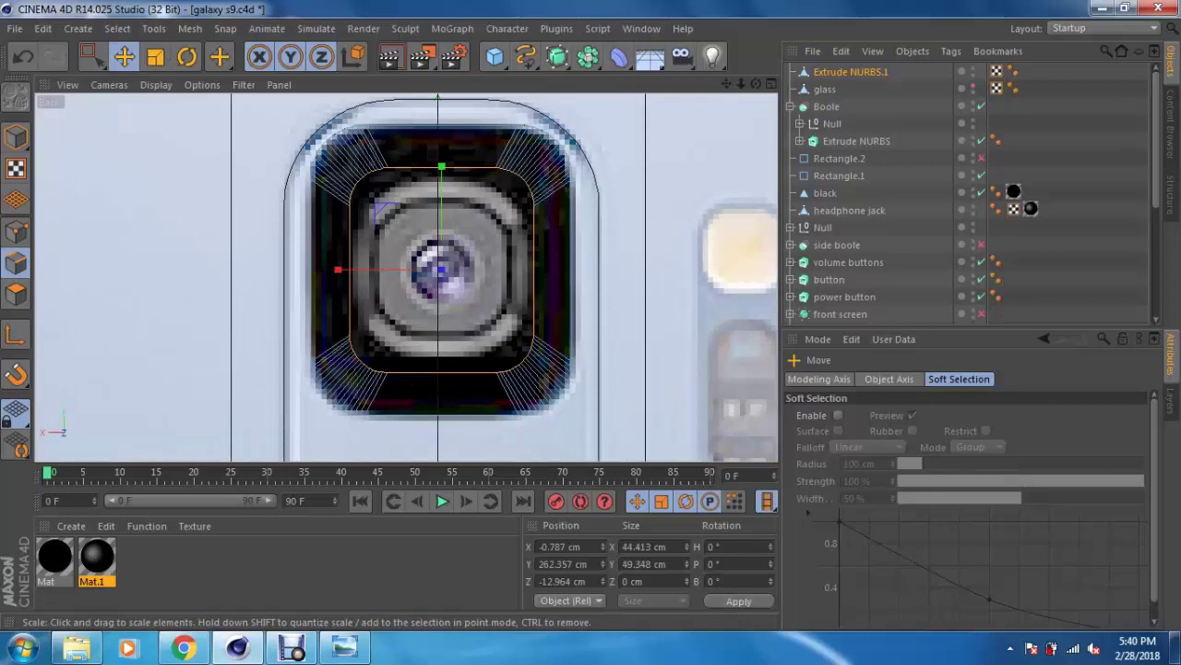
key("e")
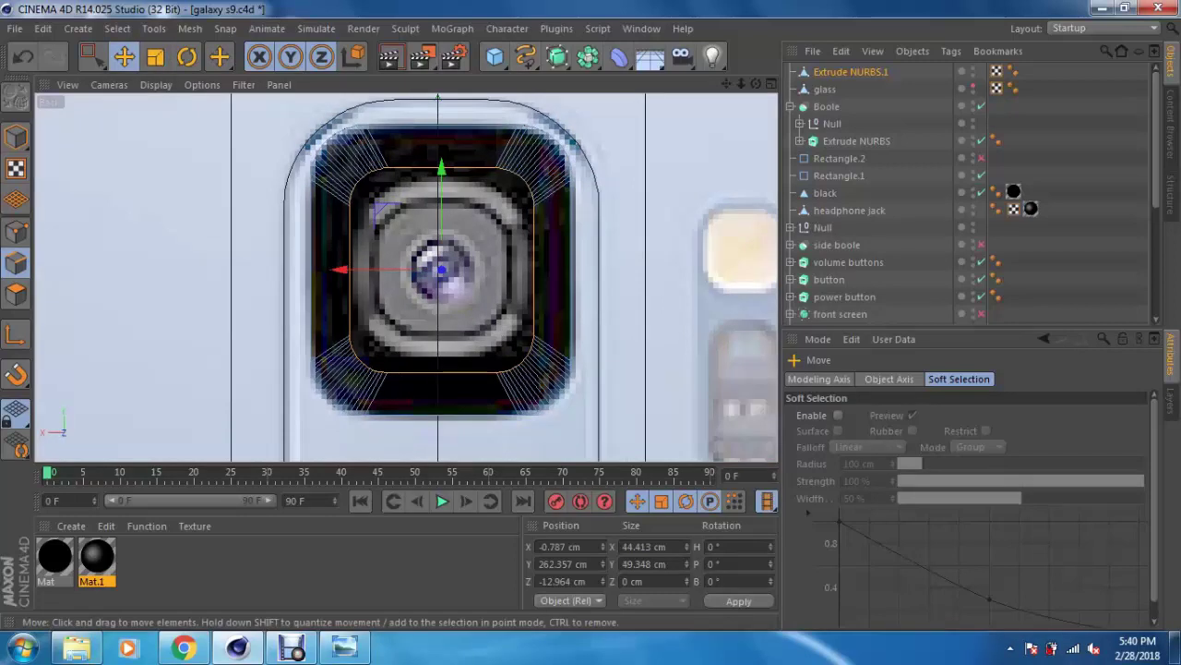
key("t")
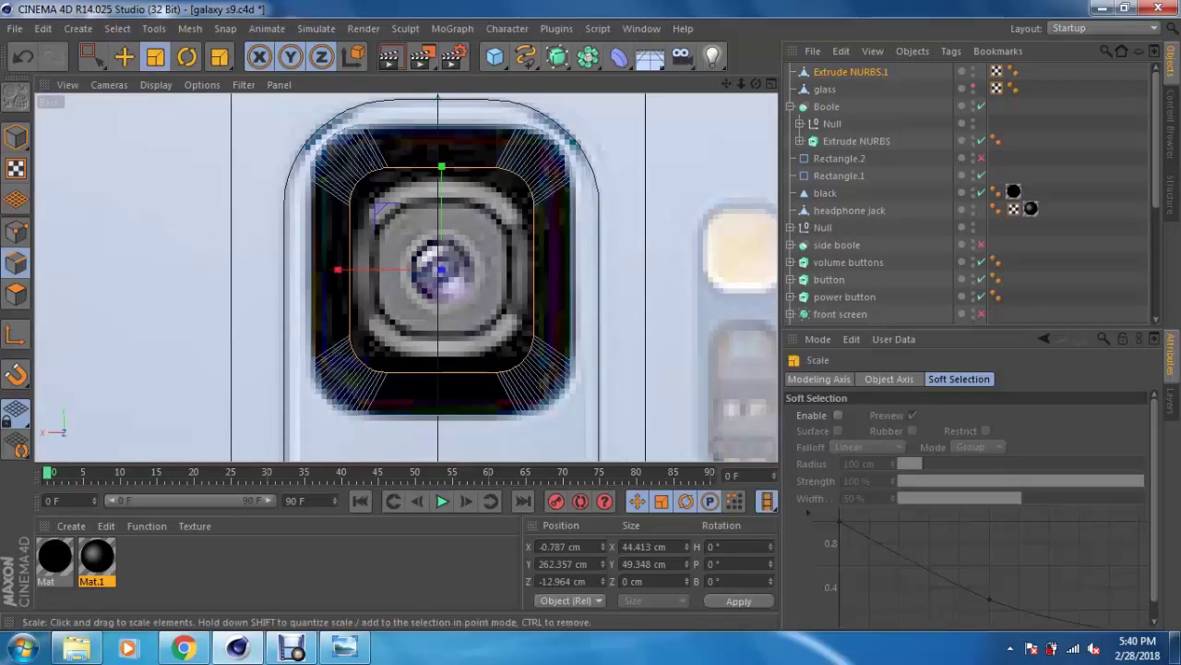
Step: Inset the recess back face with Extrude Inner by 5.3 cm
left_click(15, 293)
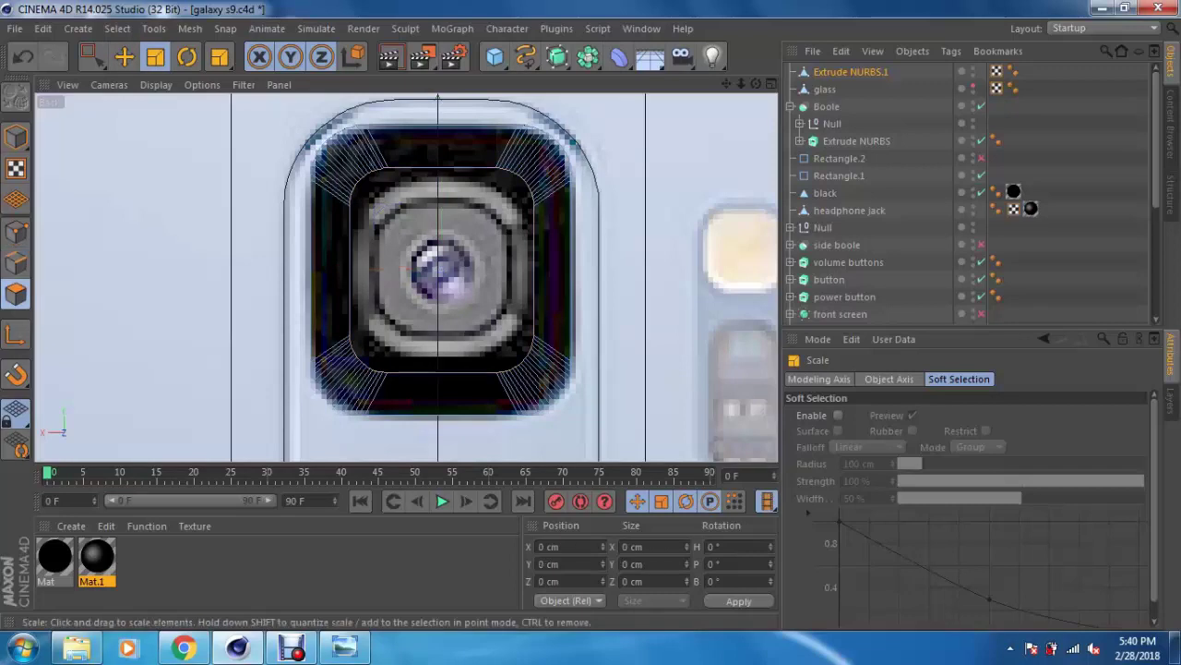
left_click(125, 56)
key("F5")
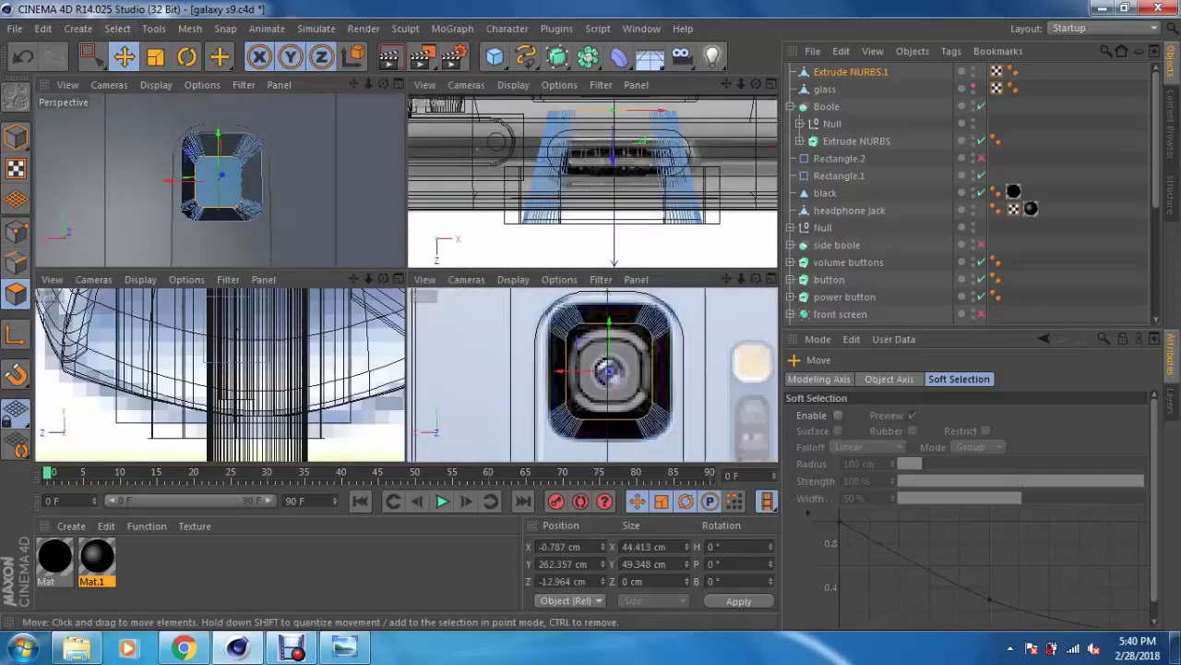
key("F1")
right_click(639, 277)
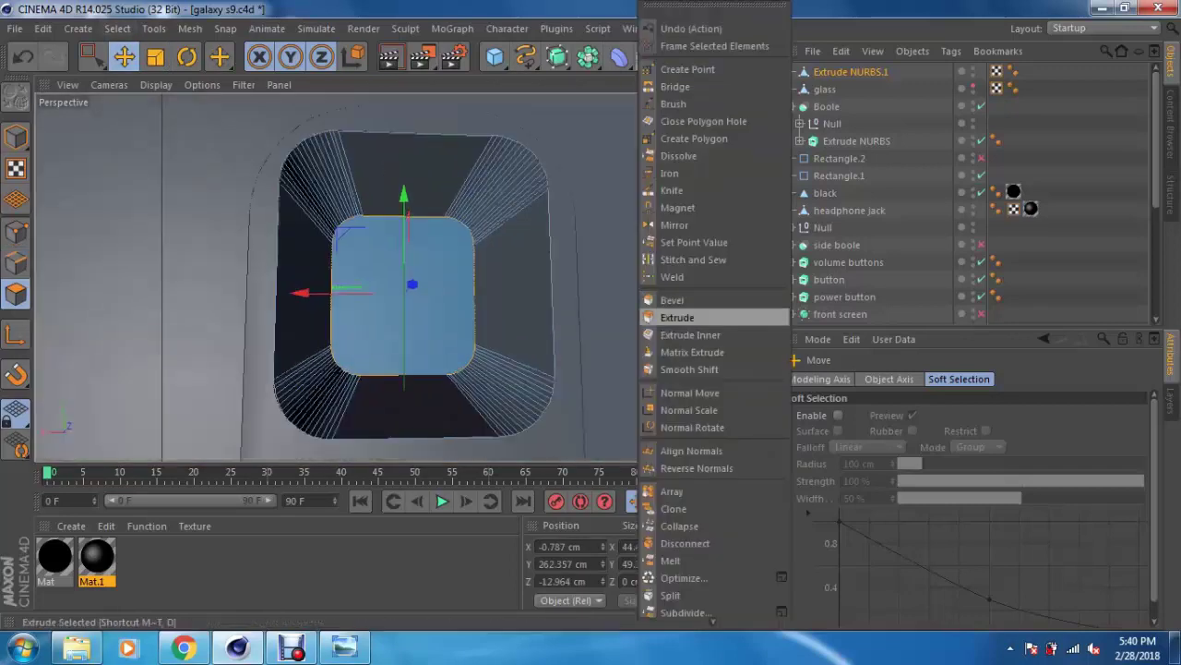
left_click(691, 334)
left_click_drag(646, 332, 674, 332)
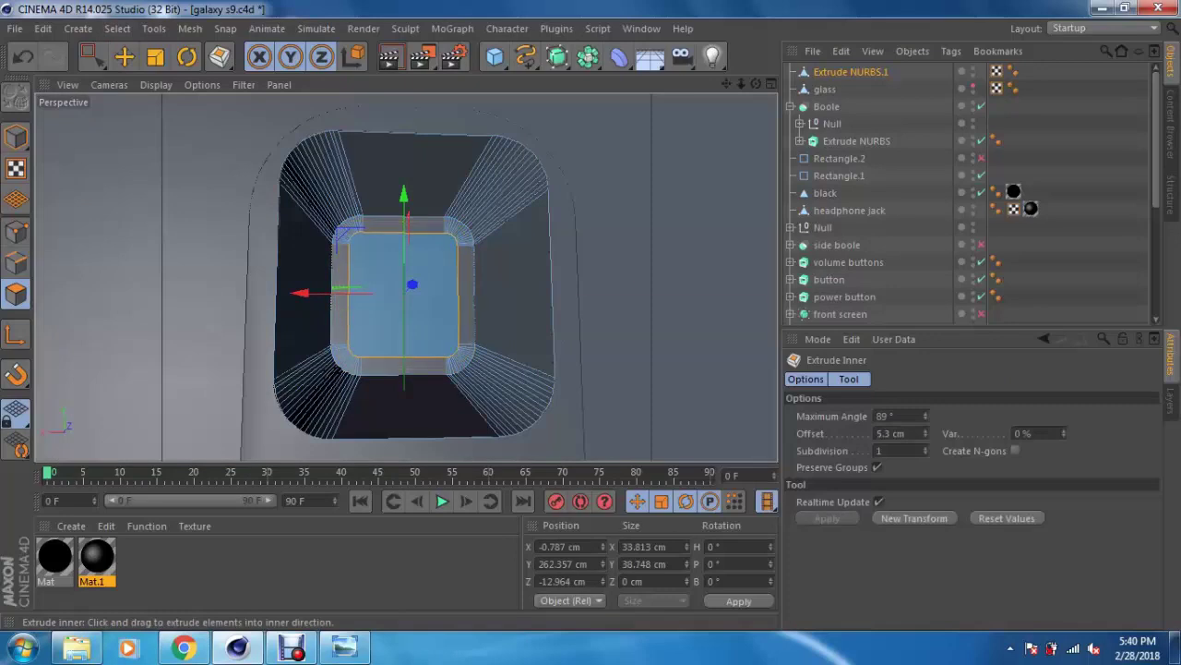
key("F5")
key("F4")
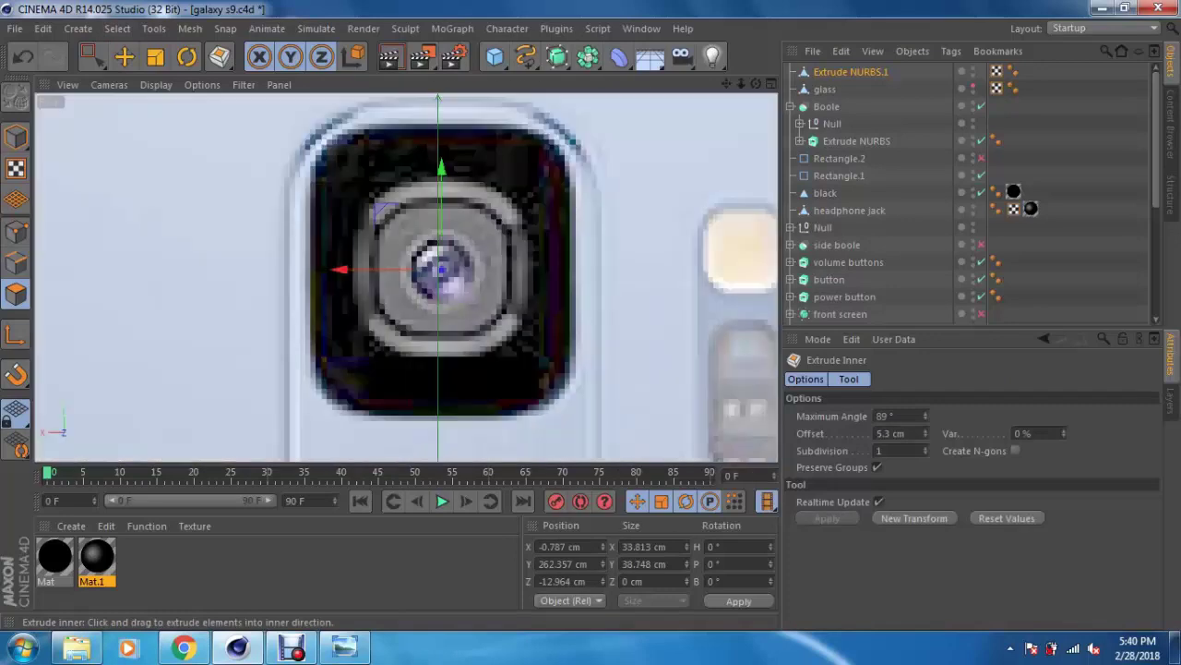
key("F5")
key("F1")
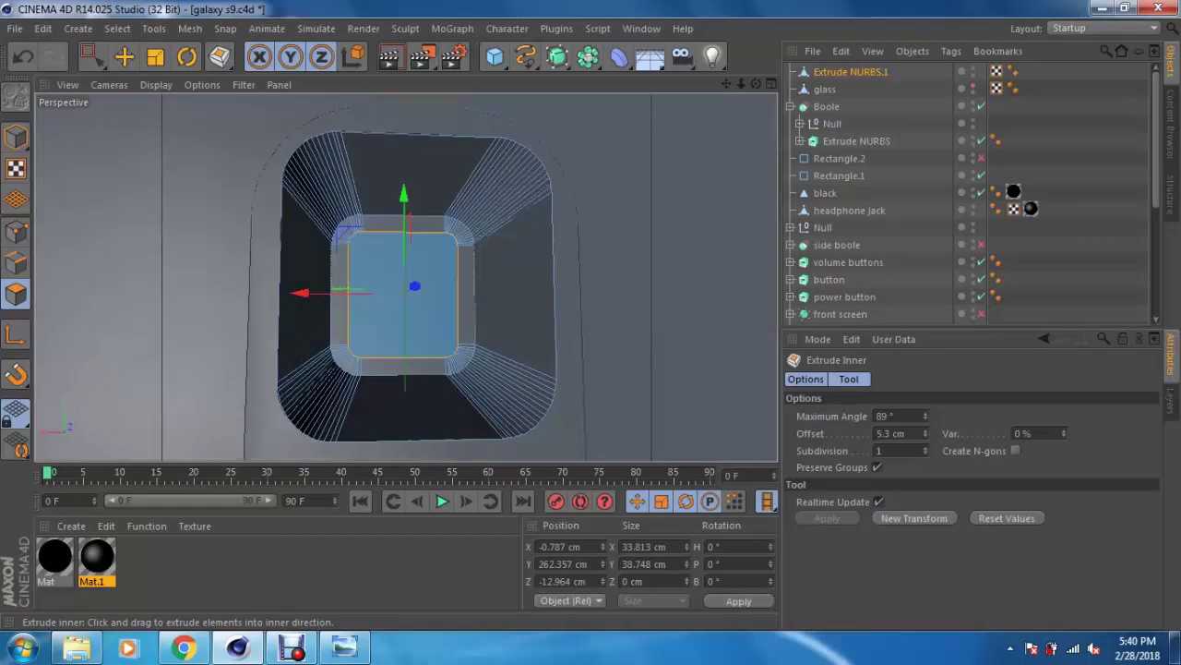
left_click_drag(406, 295, 430, 298, "alt")
Step: Shrink the inset face to about 80 % and set it deeper along Z to −18.34 cm
key("e")
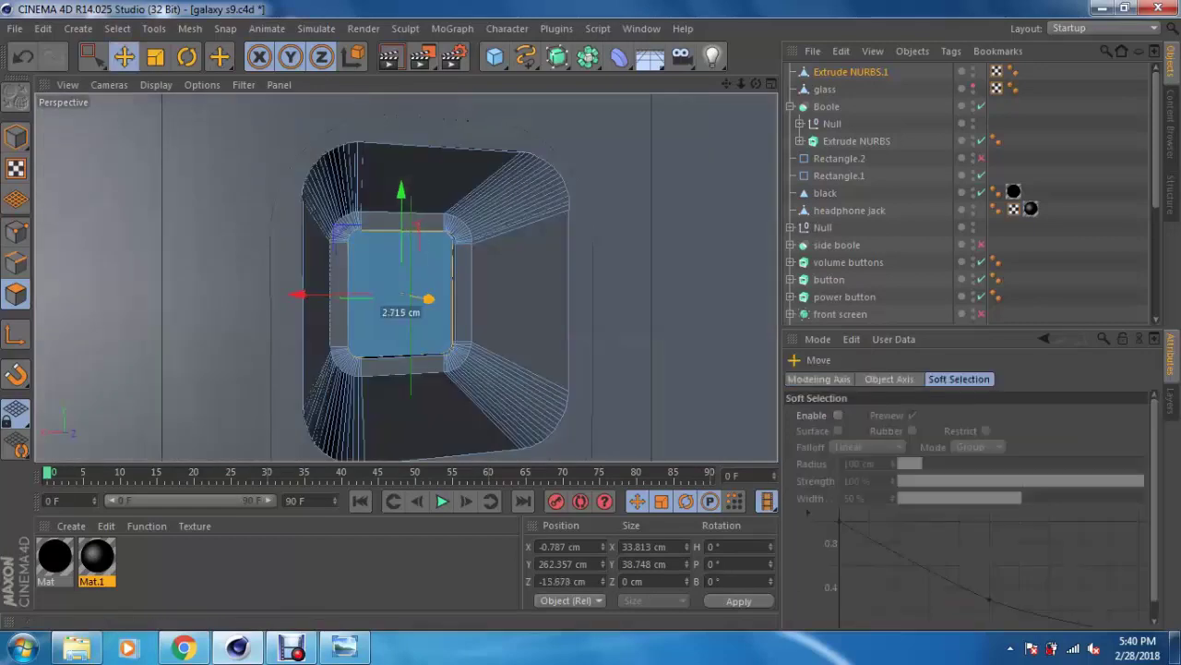
left_click_drag(425, 298, 387, 298)
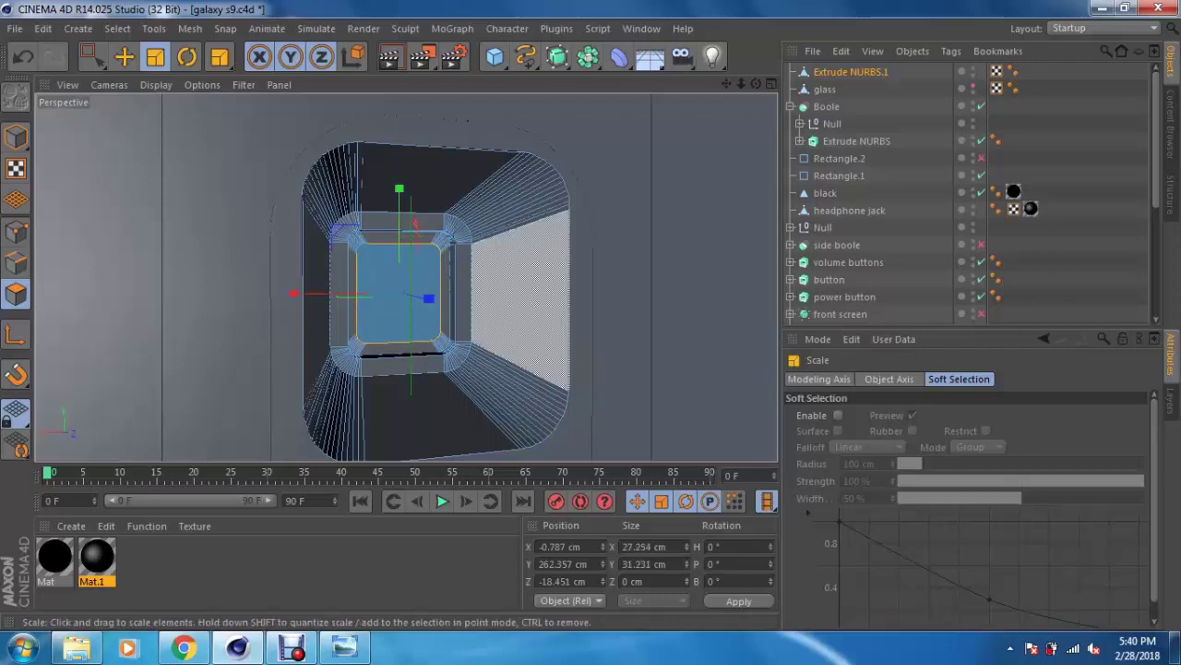
scroll(406, 295, "up", 3)
scroll(395, 335, "up", 3)
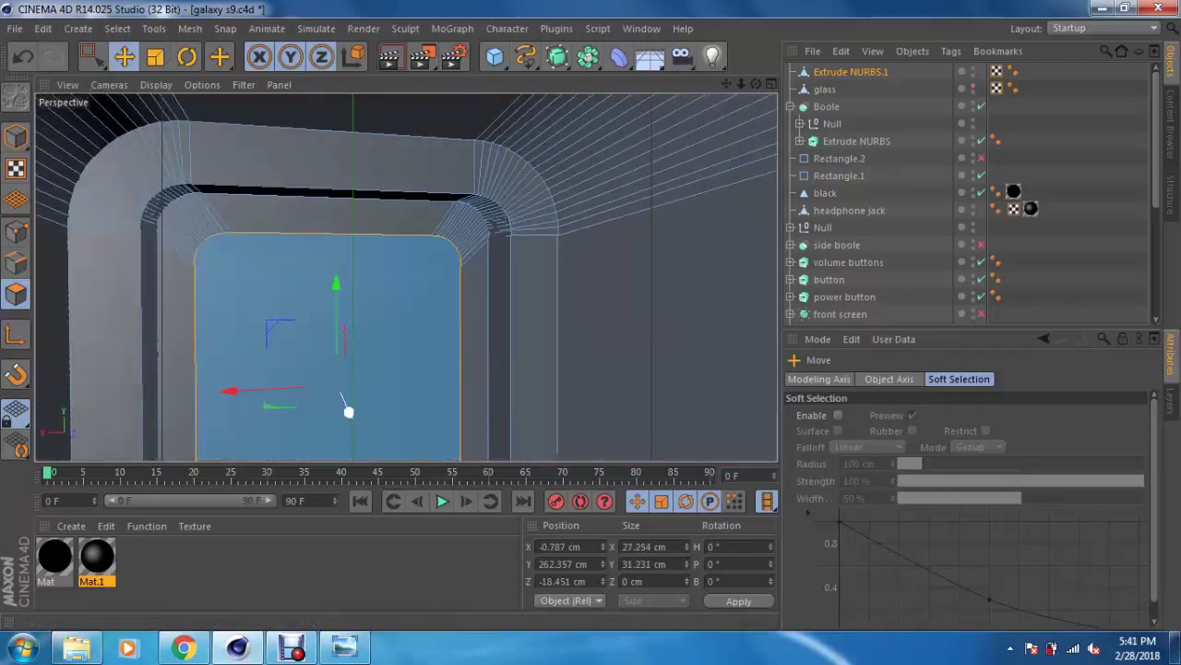
left_click_drag(347, 412, 345, 404)
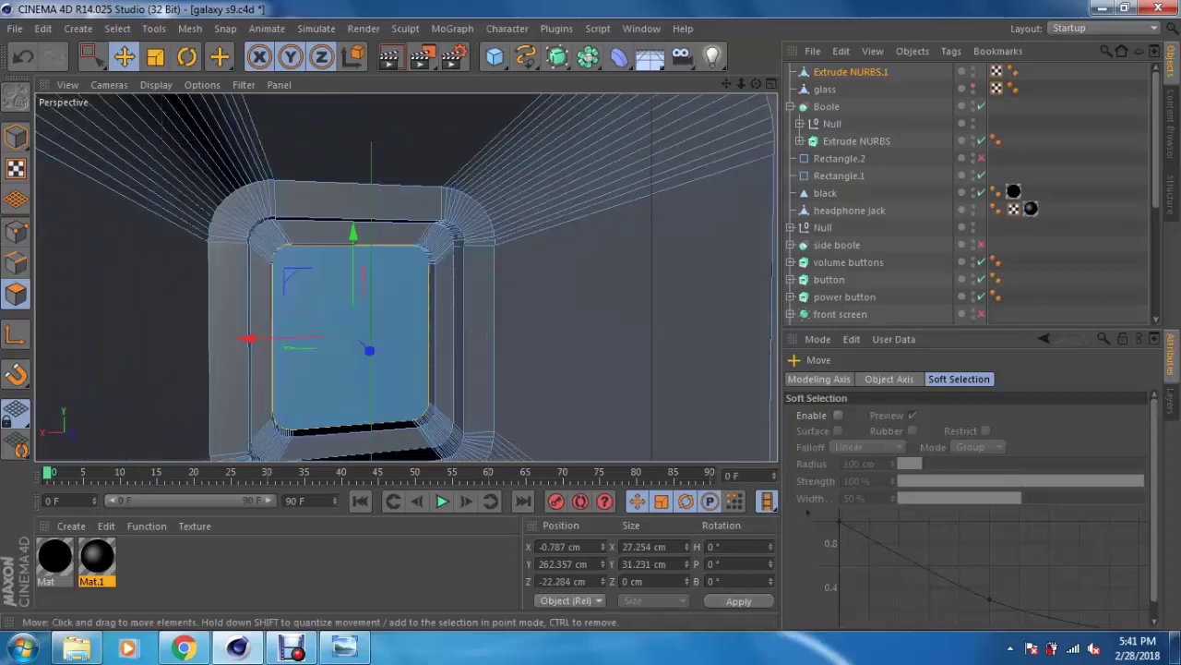
scroll(345, 403, "down", 3)
scroll(345, 403, "down", 2)
scroll(345, 403, "down", 2)
scroll(387, 295, "up", 1)
mouse_move(388, 295)
left_mouse_down("alt")
mouse_move(411, 300)
mouse_move(395, 309)
mouse_move(425, 277)
mouse_move(412, 290)
left_mouse_up("alt")
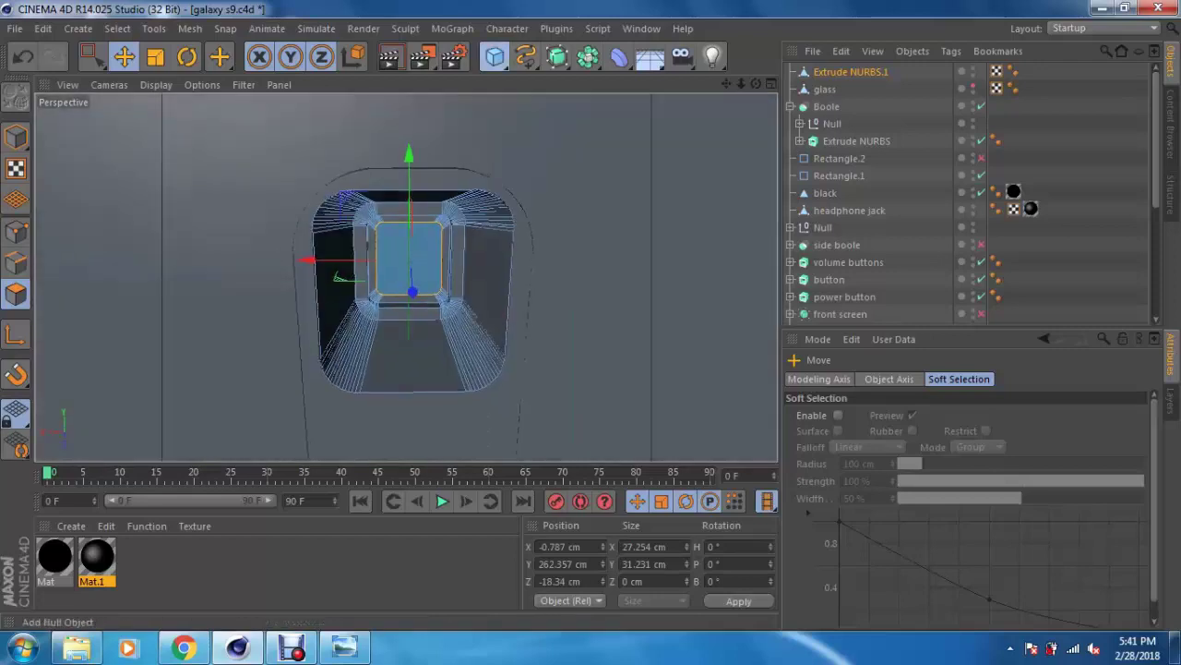
Step: Add a Sphere primitive and raise it up to the camera recess in Front view
left_click_drag(495, 56, 836, 112)
scroll(406, 277, "down", 2)
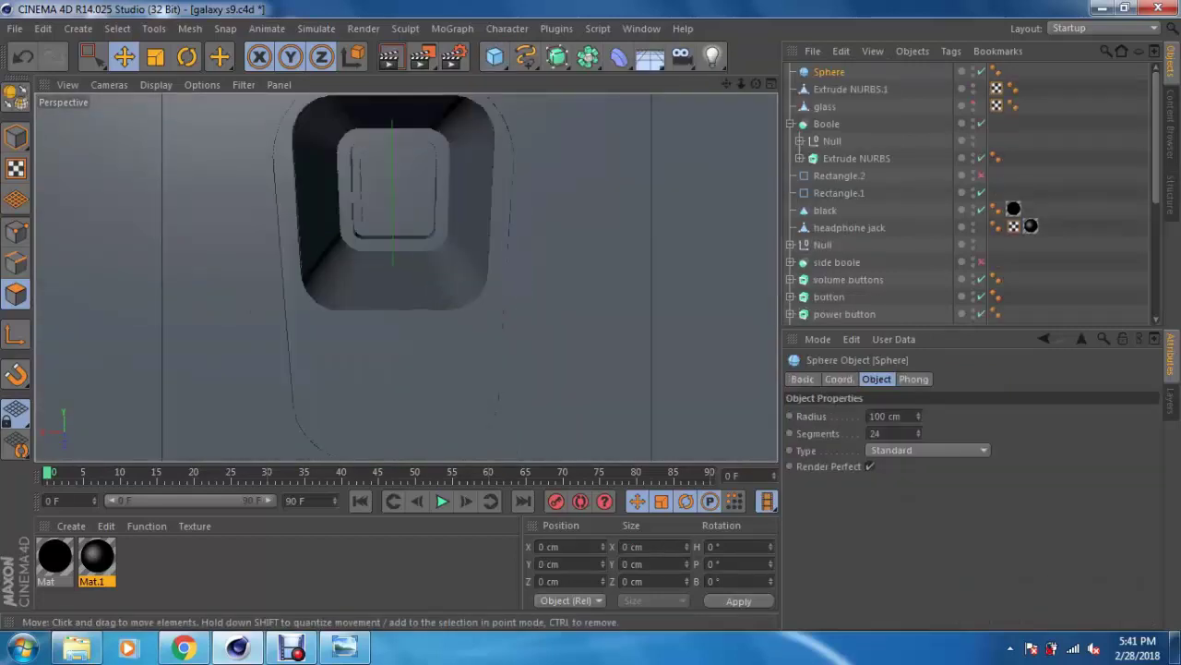
scroll(406, 277, "down", 1)
scroll(406, 276, "down", 2)
scroll(421, 441, "down", 2)
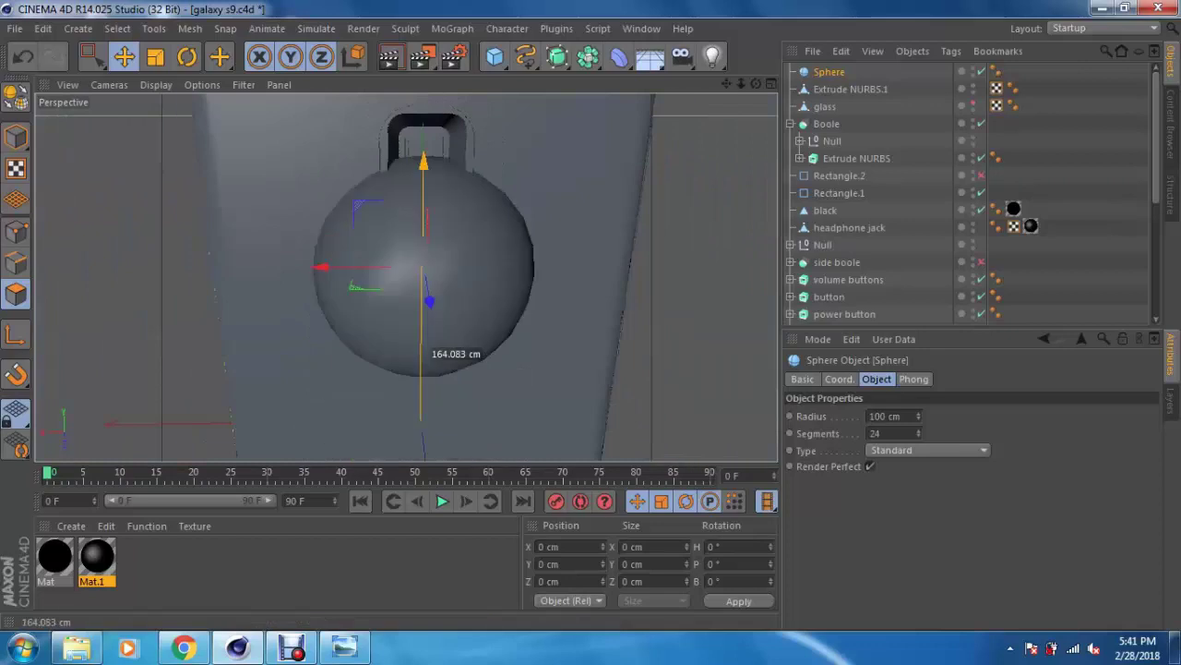
scroll(434, 337, "up", 2)
middle_click_drag(434, 337, 434, 231, "alt")
left_click_drag(433, 230, 480, 231, "alt")
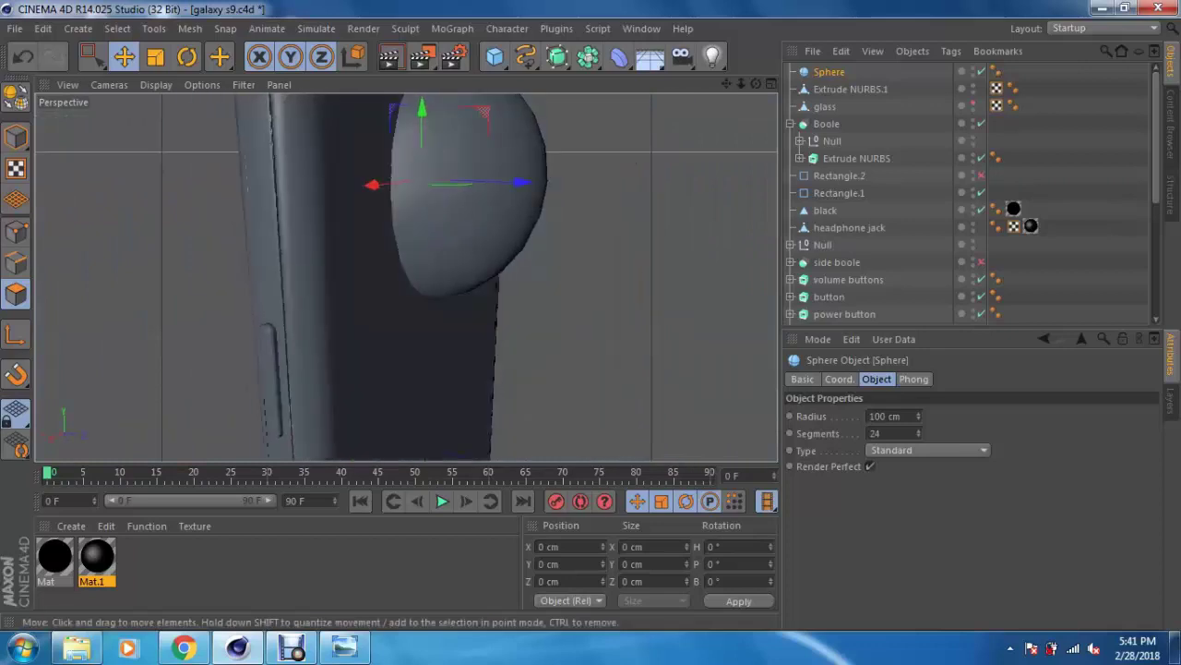
key("F5")
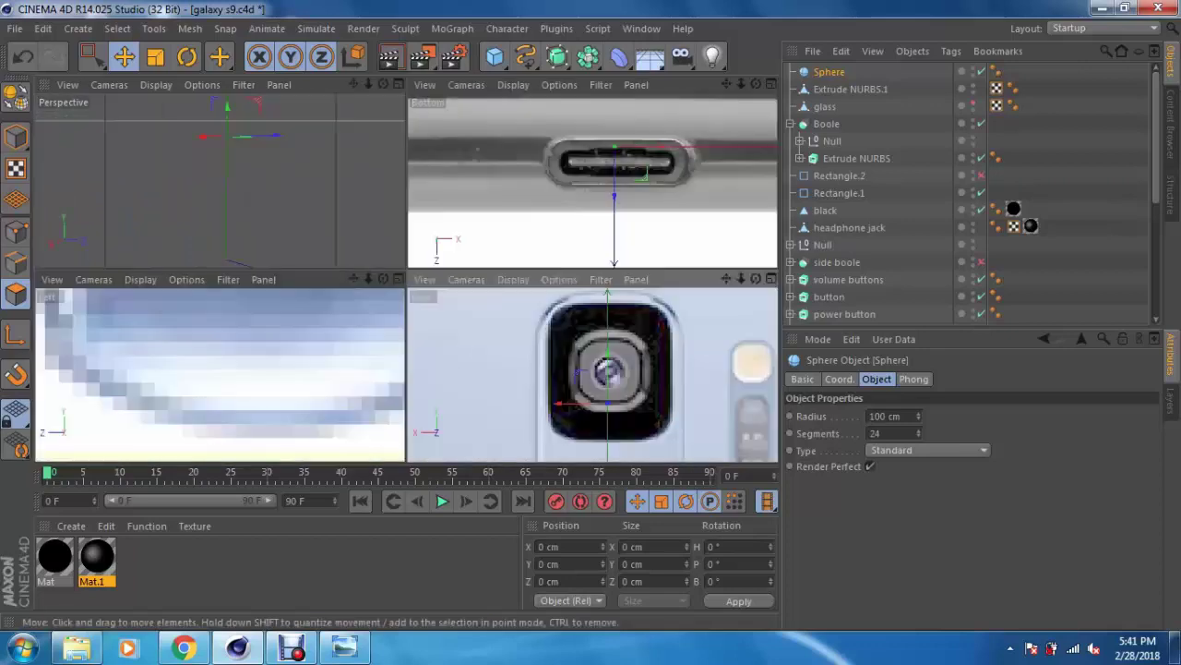
key("F4")
left_click_drag(438, 245, 438, 164)
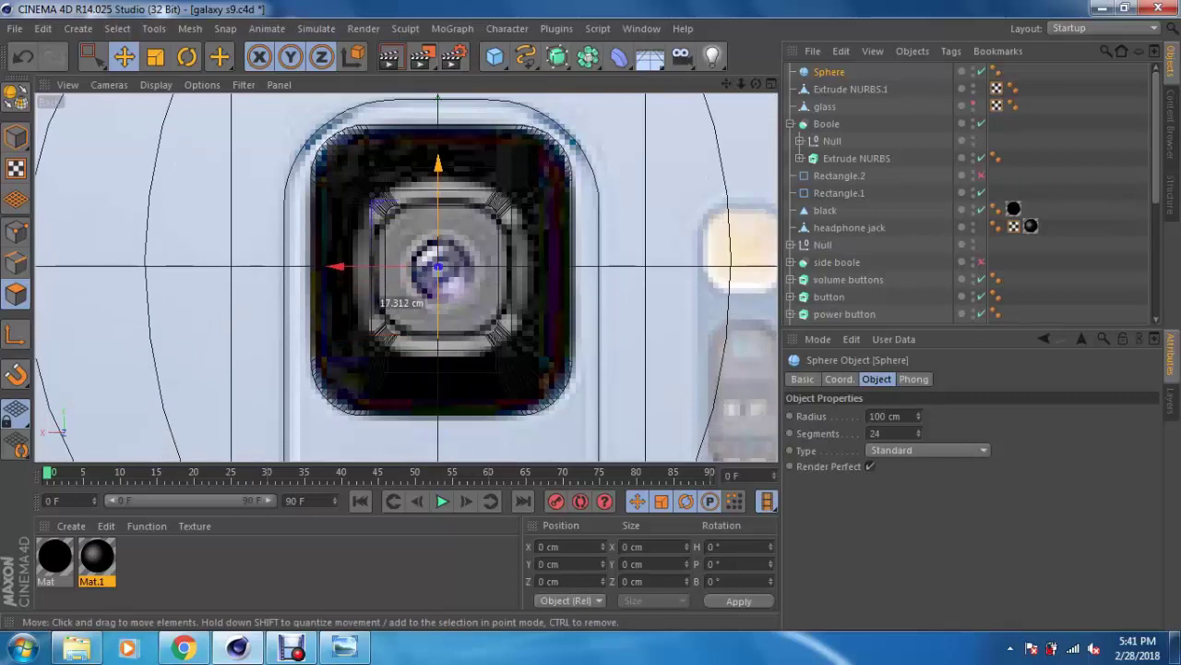
Step: Scale the sphere to lens size, ending at about 173 %
key("t")
left_click_drag(438, 242, 436, 245)
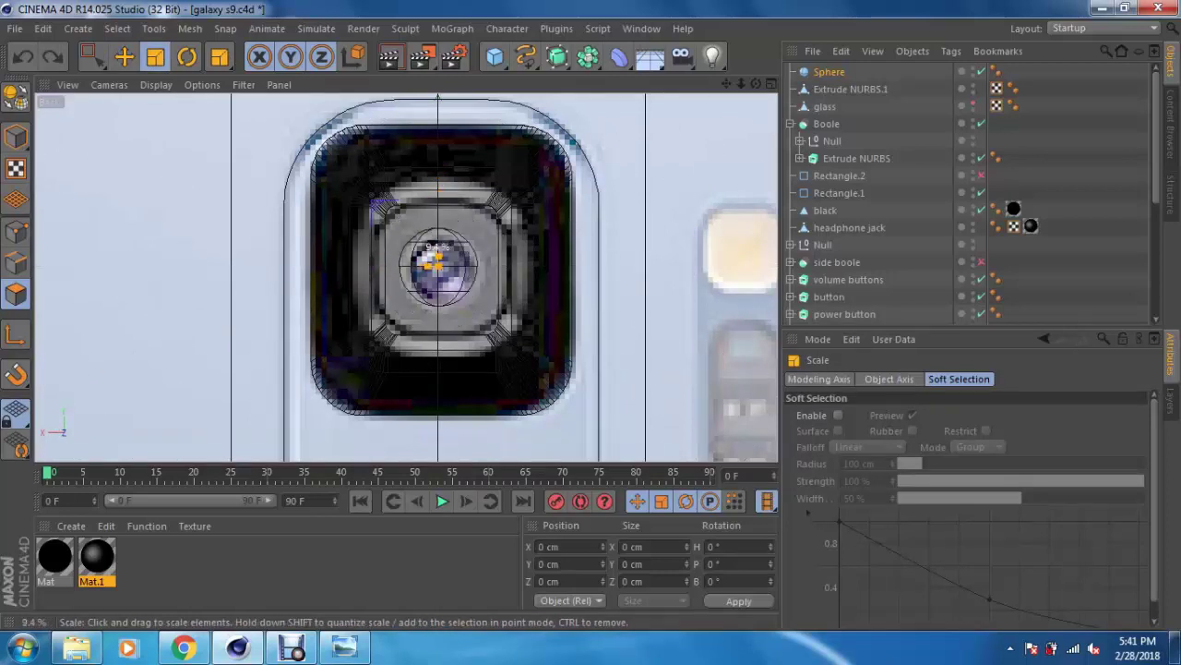
scroll(465, 271, "up", 3)
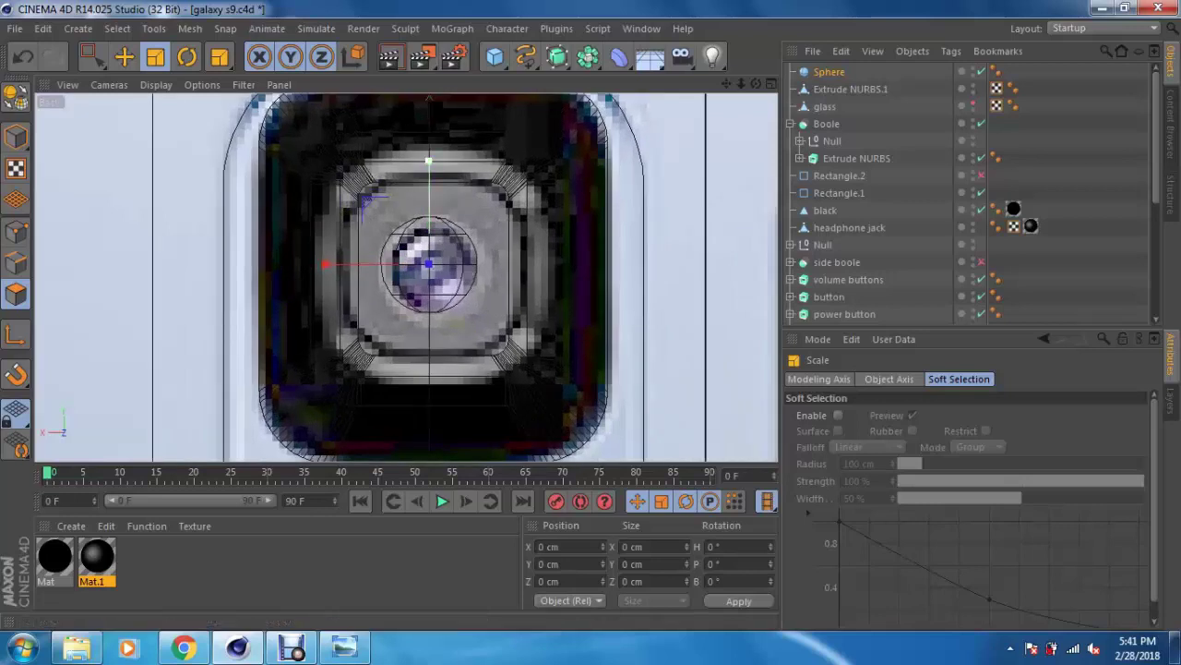
key("ctrl+r")
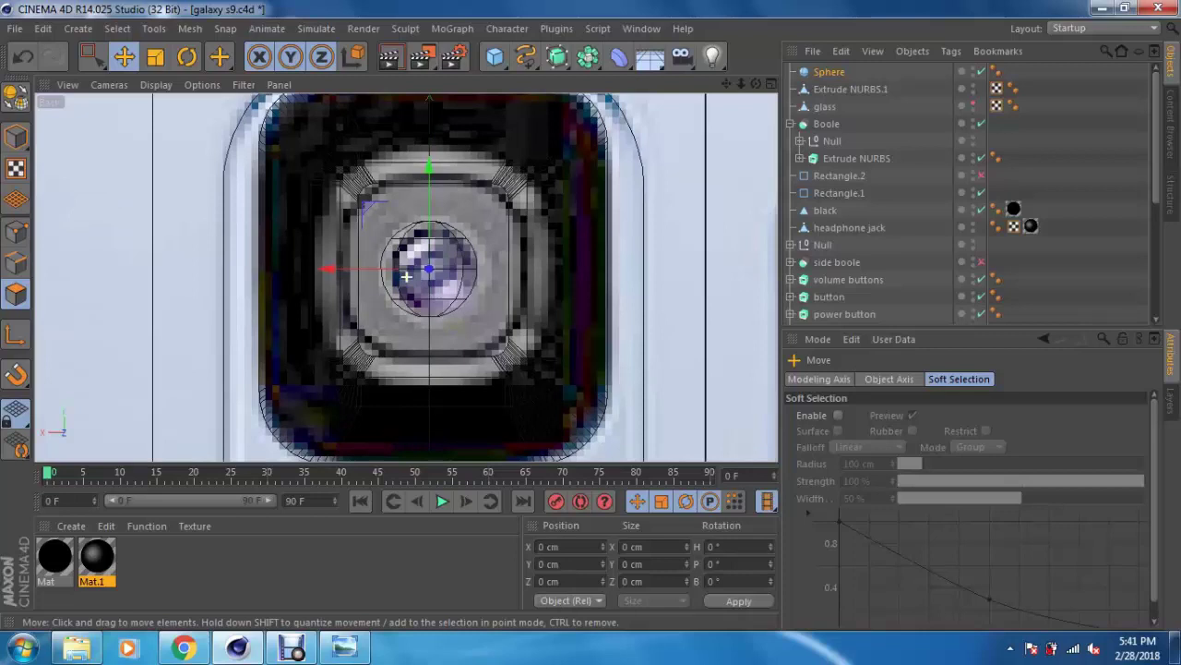
left_click_drag(387, 263, 426, 258)
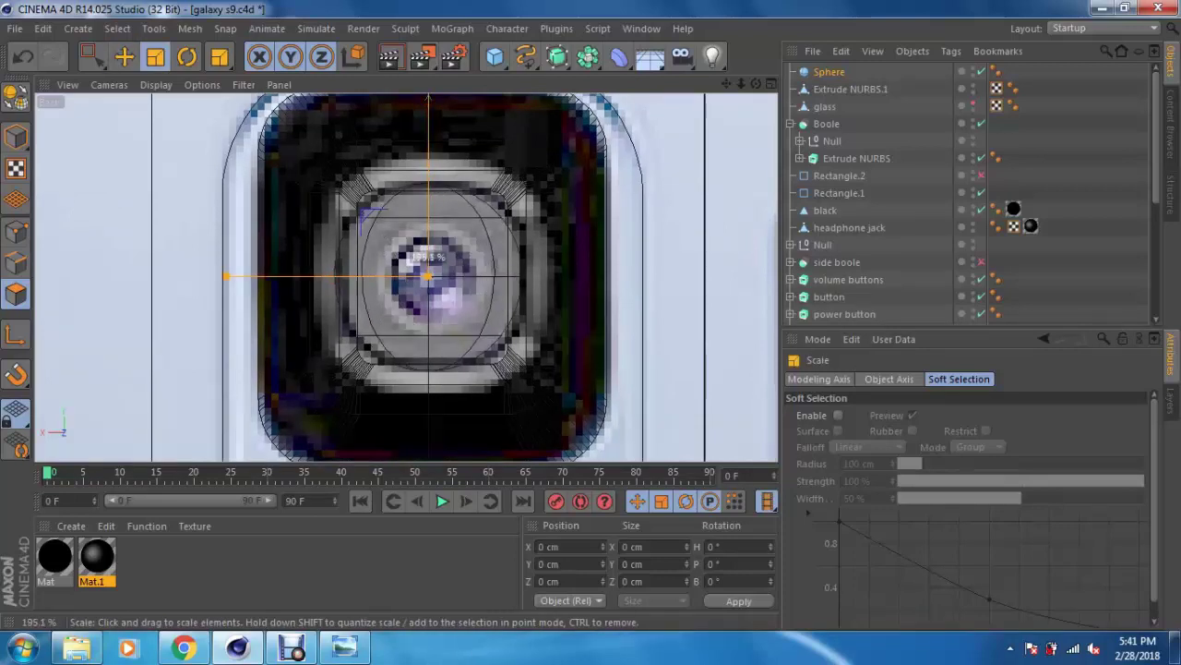
middle_click(427, 258)
Step: Set the sphere's radius to about 16.51 cm and check the lens from below
key("F1")
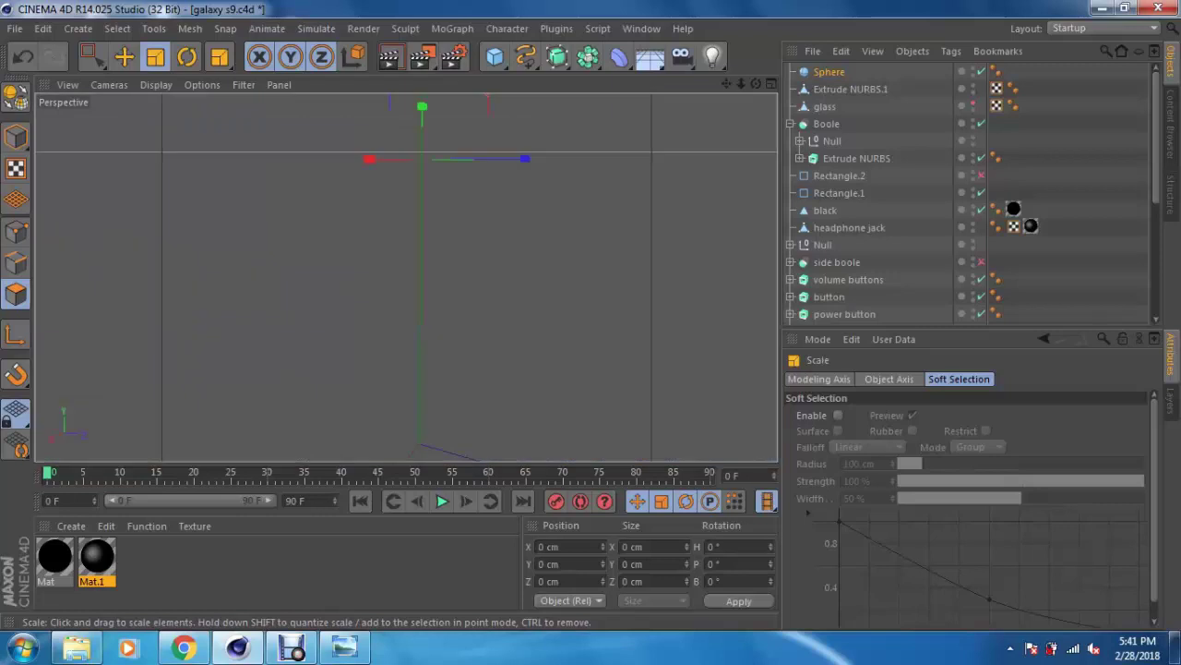
scroll(406, 276, "up", 1)
scroll(407, 277, "up", 1)
scroll(406, 277, "up", 2)
scroll(406, 277, "up", 2)
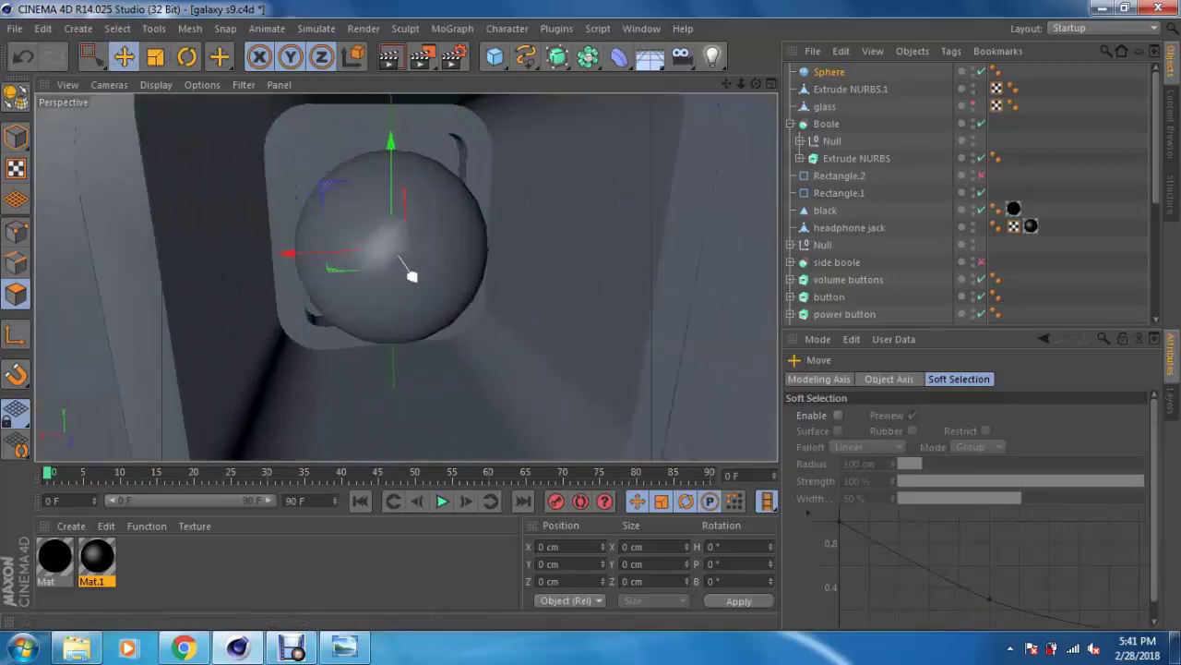
mouse_move(409, 271)
left_mouse_down()
mouse_move(395, 253)
mouse_move(434, 268)
left_mouse_up()
scroll(388, 277, "down", 2)
scroll(387, 277, "down", 2)
mouse_move(388, 277)
left_mouse_down("alt")
mouse_move(433, 240)
mouse_move(443, 185)
left_mouse_up("alt")
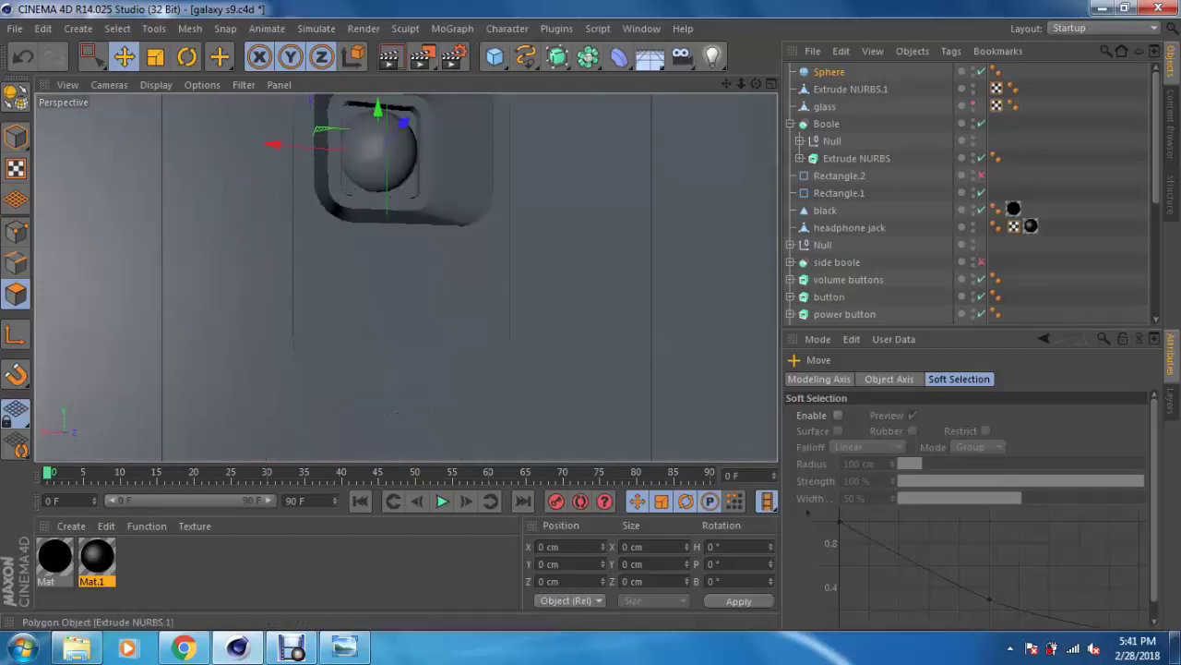
left_click_drag(443, 276, 471, 314, "alt")
Step: Select the cutout Rectangle and Rectangle.1 splines under the Boole's Extrude NURBS
left_click(800, 140)
left_click(866, 157)
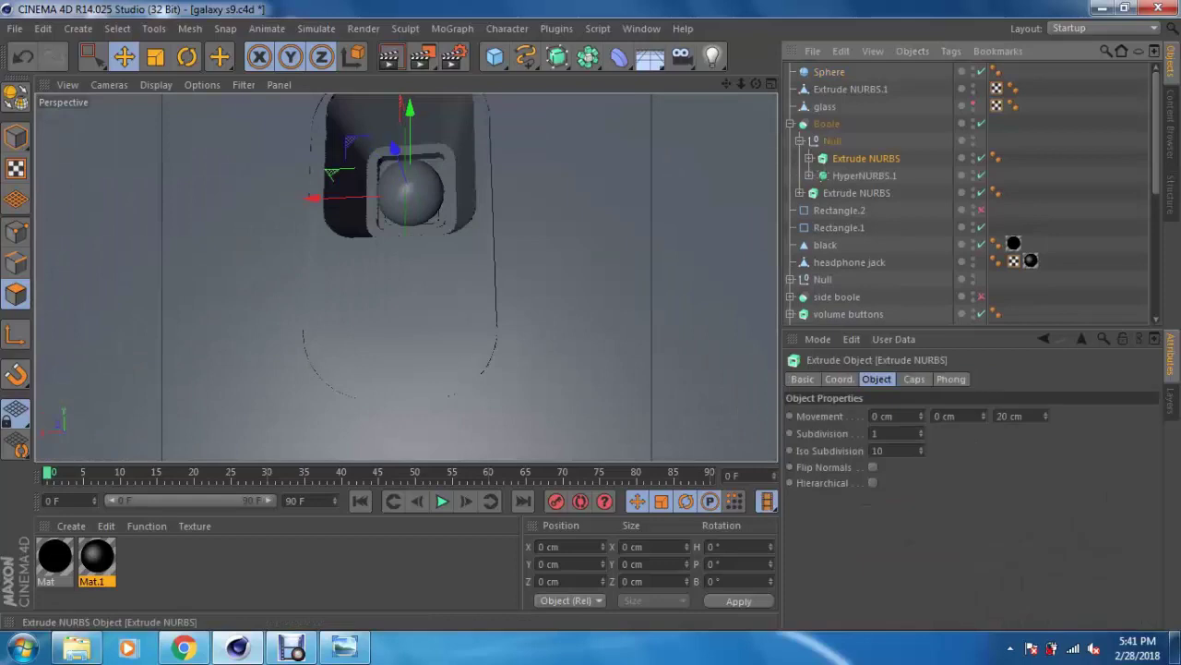
left_click_drag(415, 276, 425, 304, "alt")
left_click(810, 158)
left_click(863, 175)
left_click(369, 184)
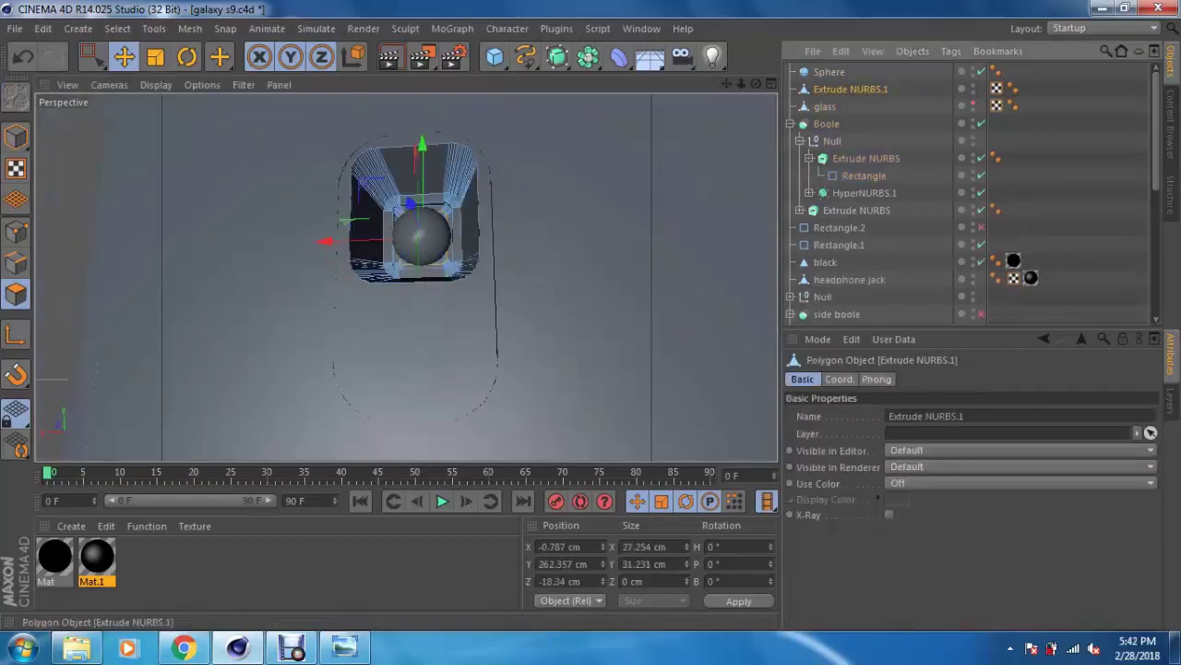
left_click(839, 245)
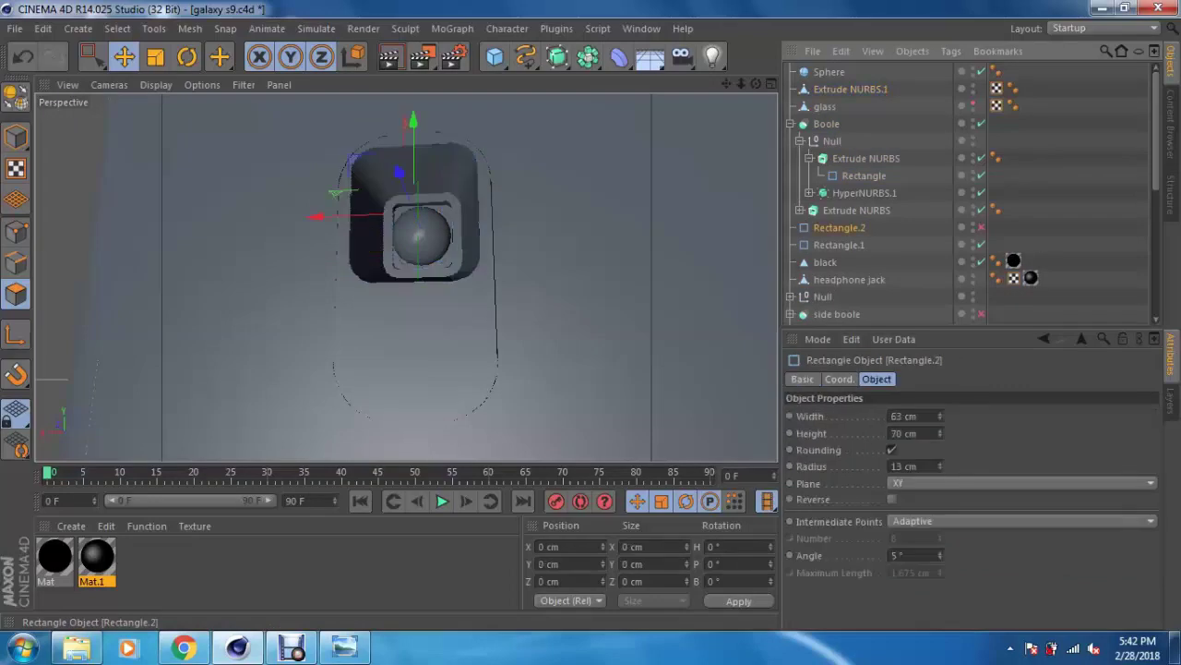
Step: Merge Rectangle.1 into the cutout spline with Connect Objects + Delete
right_click(839, 245)
left_click(932, 415)
key("ctrl+z")
key("ctrl+z")
right_click(836, 245)
left_click(932, 421)
Step: Switch to Point mode with Rectangle Selection, then undo the last change
left_click_drag(406, 277, 563, 277, "alt")
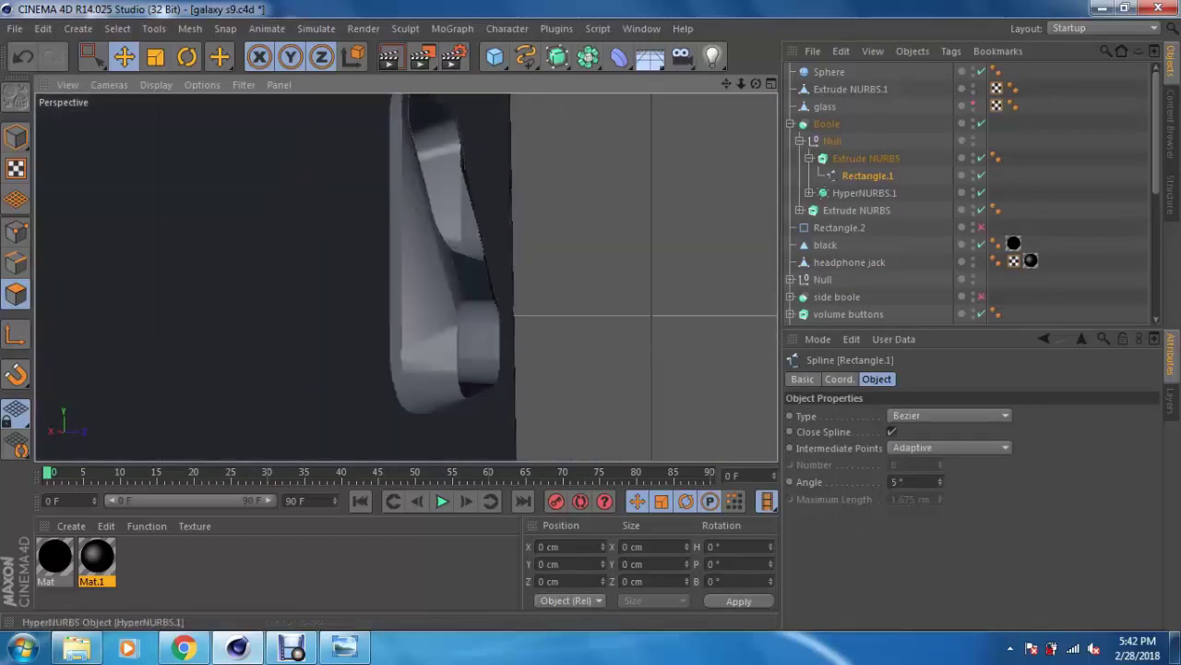
scroll(416, 277, "up", 2)
left_click(16, 231)
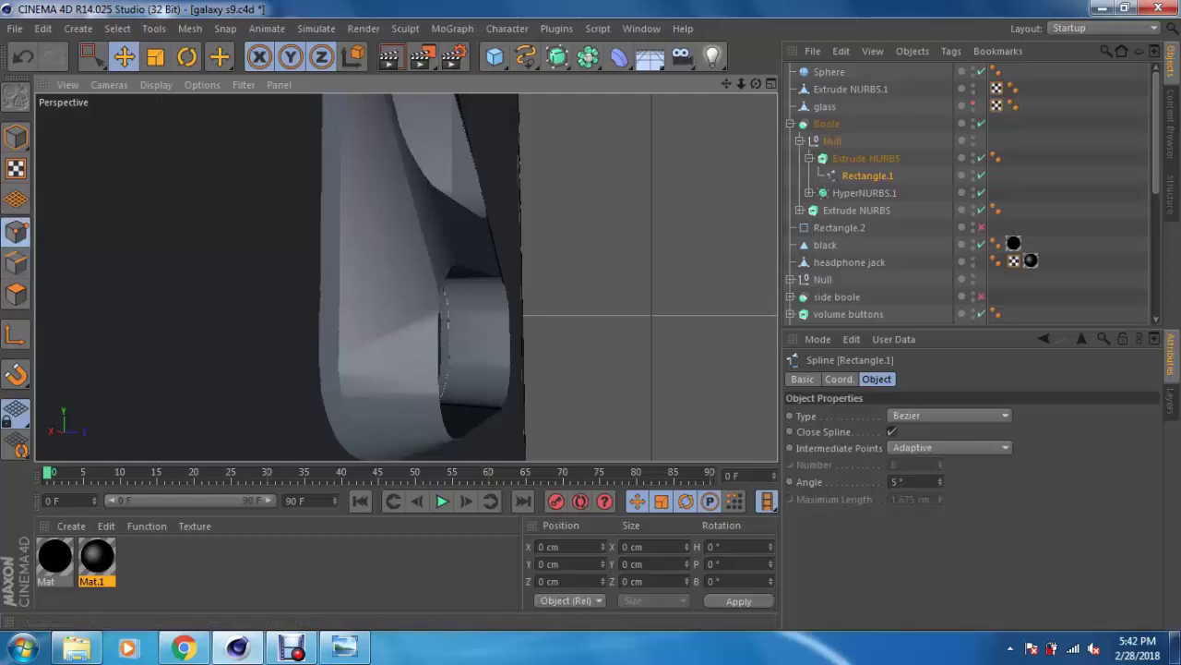
left_click_drag(90, 57, 185, 111)
mouse_move(406, 277)
left_mouse_down("alt")
mouse_move(554, 277)
mouse_move(443, 277)
left_mouse_up("alt")
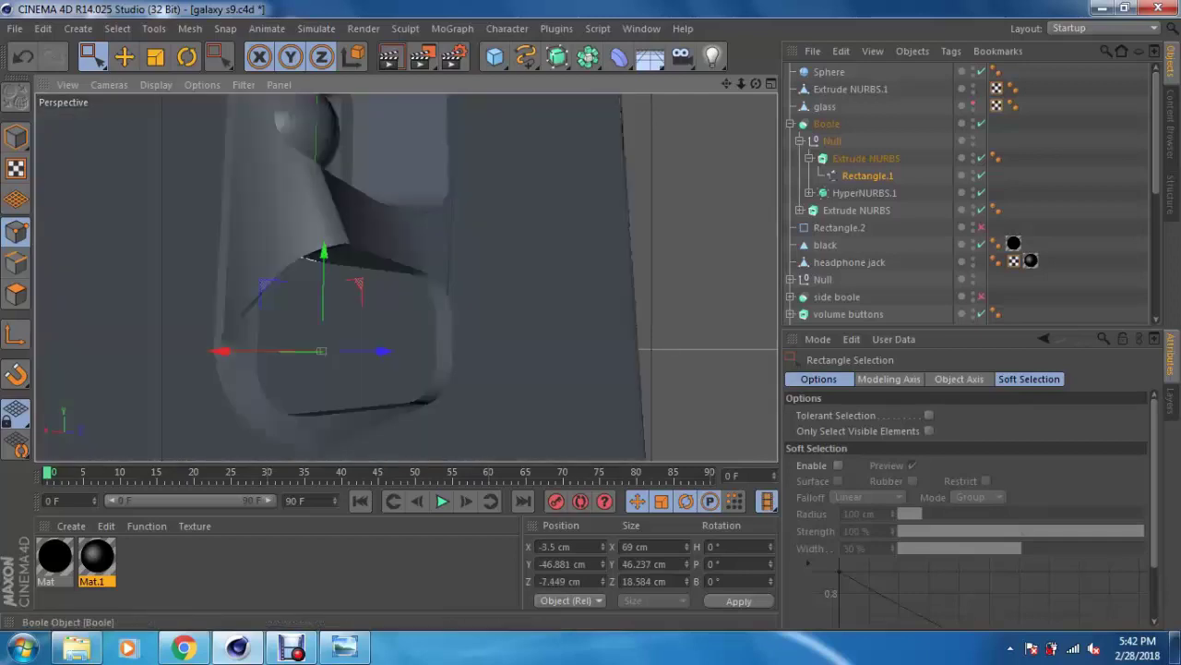
key("ctrl+z")
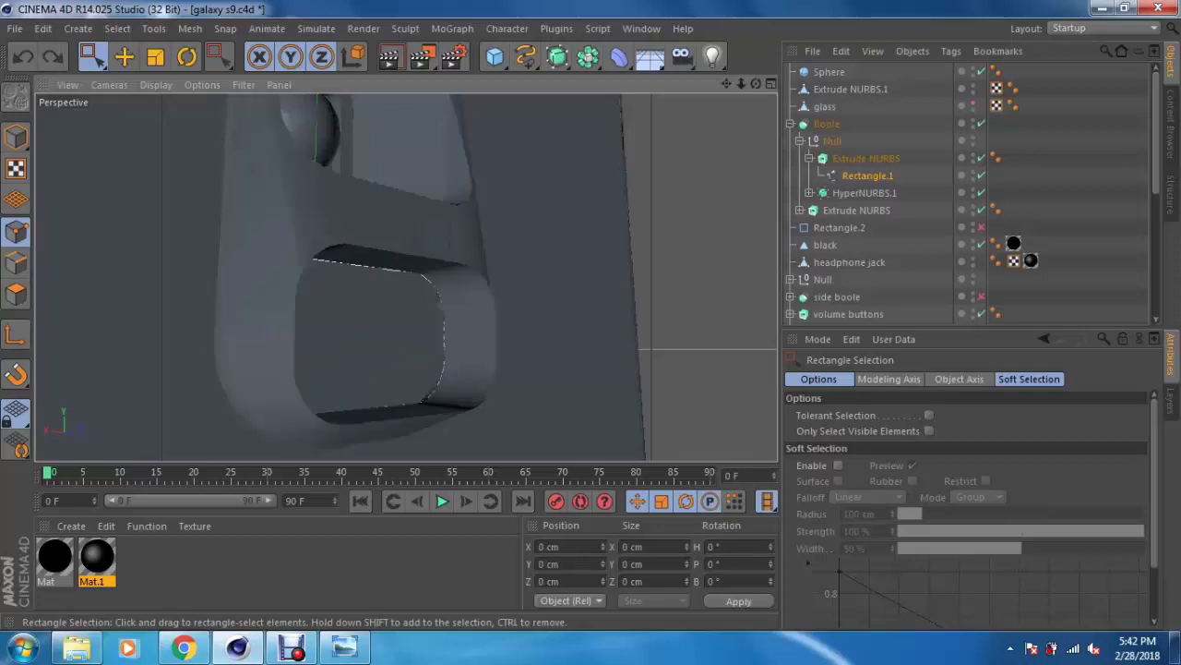
Step: Undo the merge to separate the rectangles and nudge the rectangle along its depth axis
key("ctrl+z")
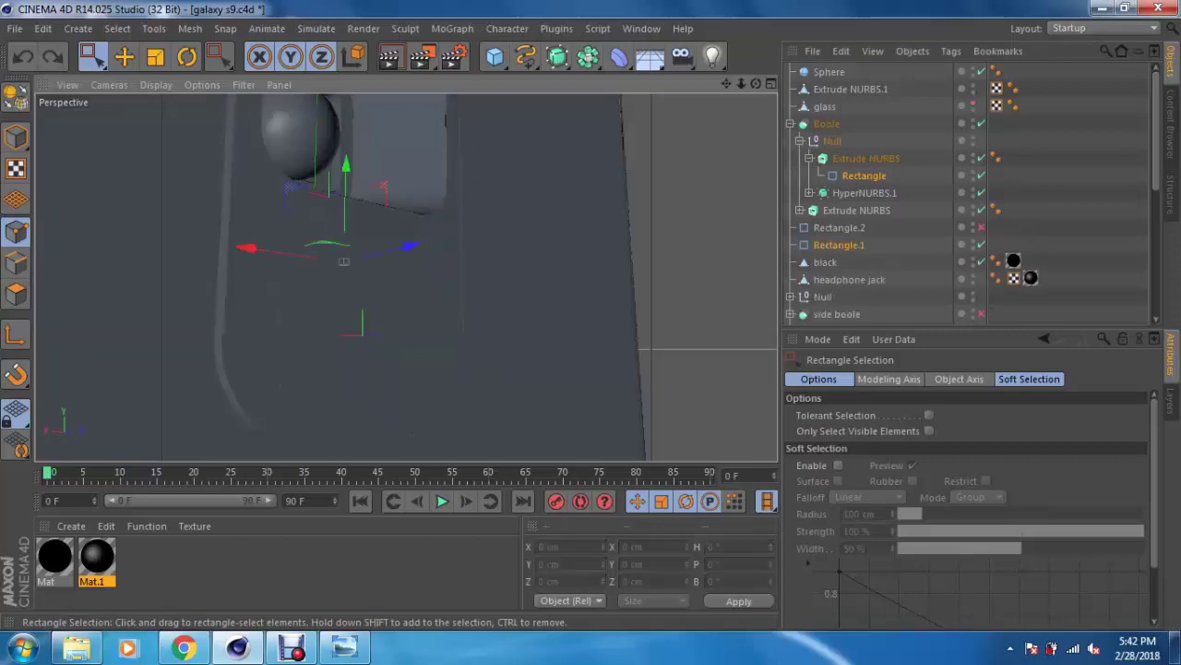
key("ctrl+y")
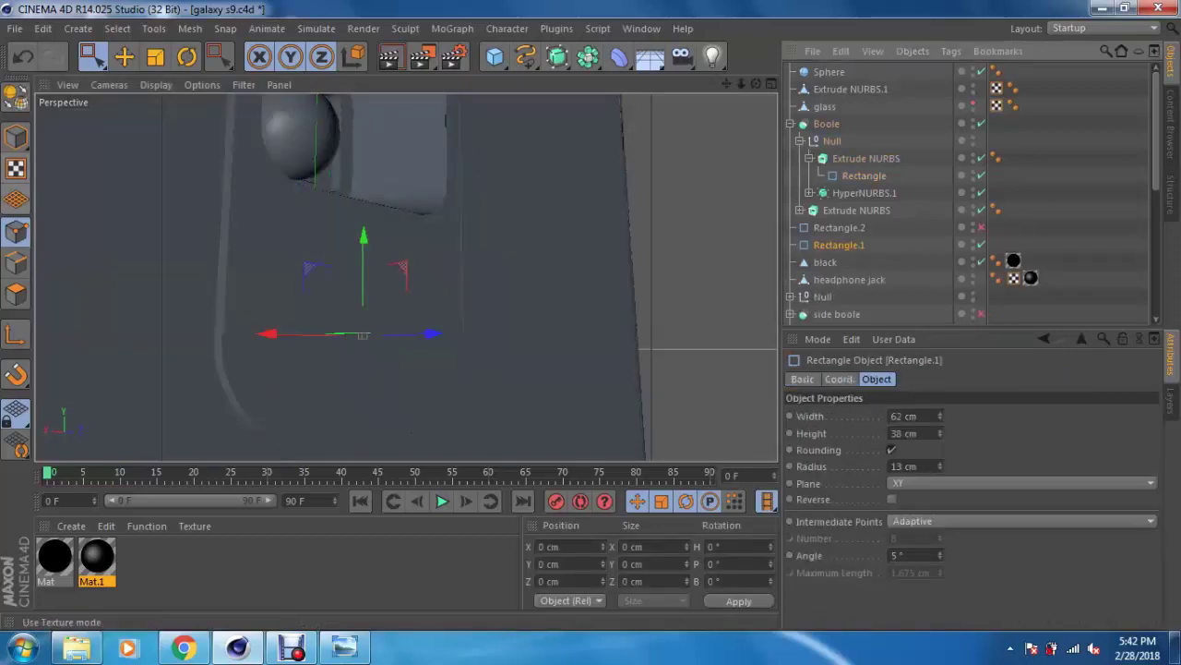
left_click(16, 136)
left_click(123, 56)
mouse_move(425, 334)
left_mouse_down()
mouse_move(441, 328)
mouse_move(406, 330)
left_mouse_up()
scroll(277, 276, "up", 3)
middle_click_drag(276, 277, 462, 277, "alt")
Step: Drag Rectangle and Rectangle.1 out of the Extrude NURBS in the Object Manager
left_click(864, 176)
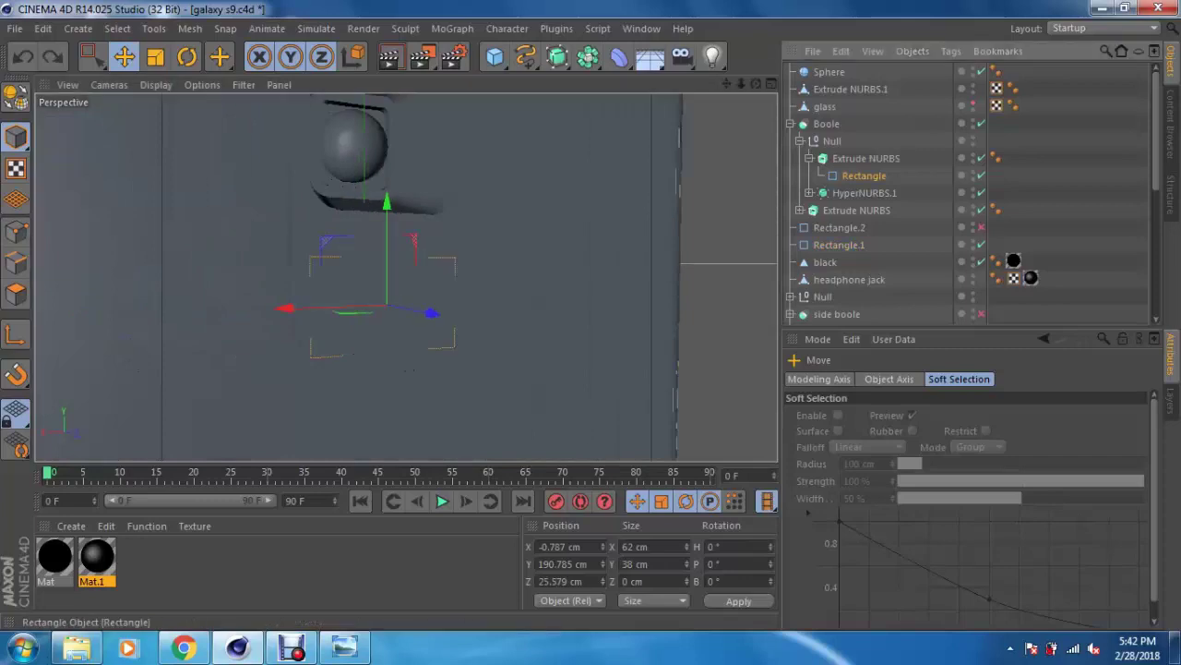
left_click(839, 244, "ctrl")
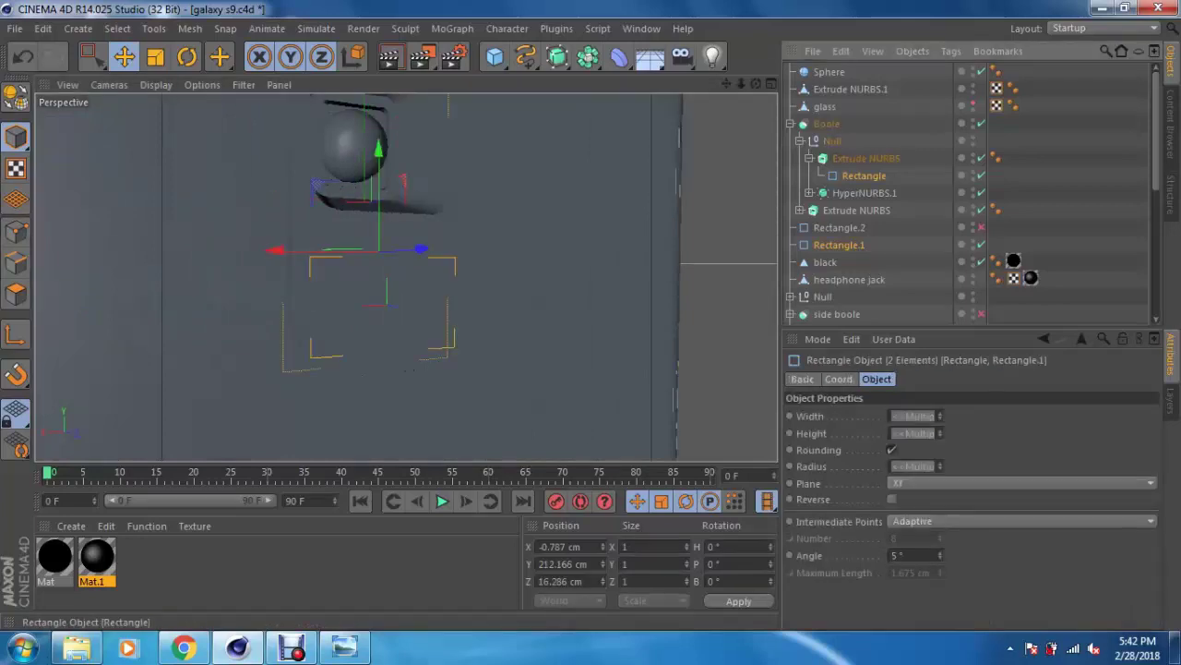
left_click_drag(864, 176, 827, 115)
scroll(396, 277, "up", 3)
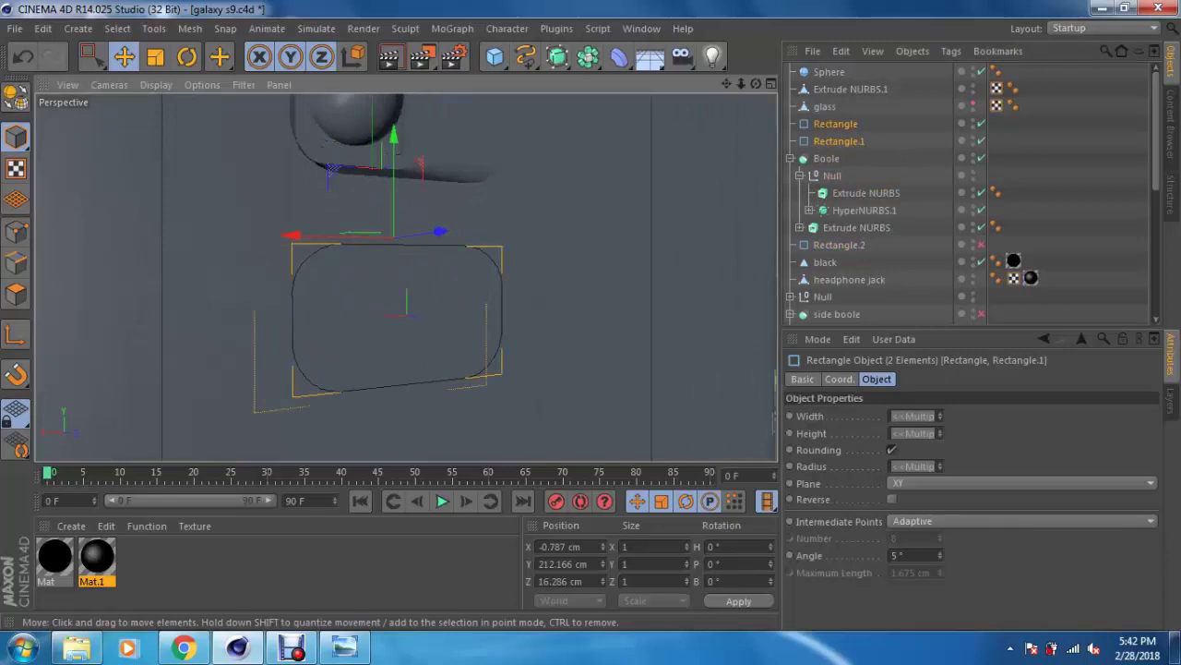
mouse_move(397, 277)
left_mouse_down("alt")
mouse_move(434, 268)
mouse_move(461, 240)
left_mouse_up("alt")
Step: Move Rectangle.1 down over the fingerprint sensor in Front view
left_click(839, 141)
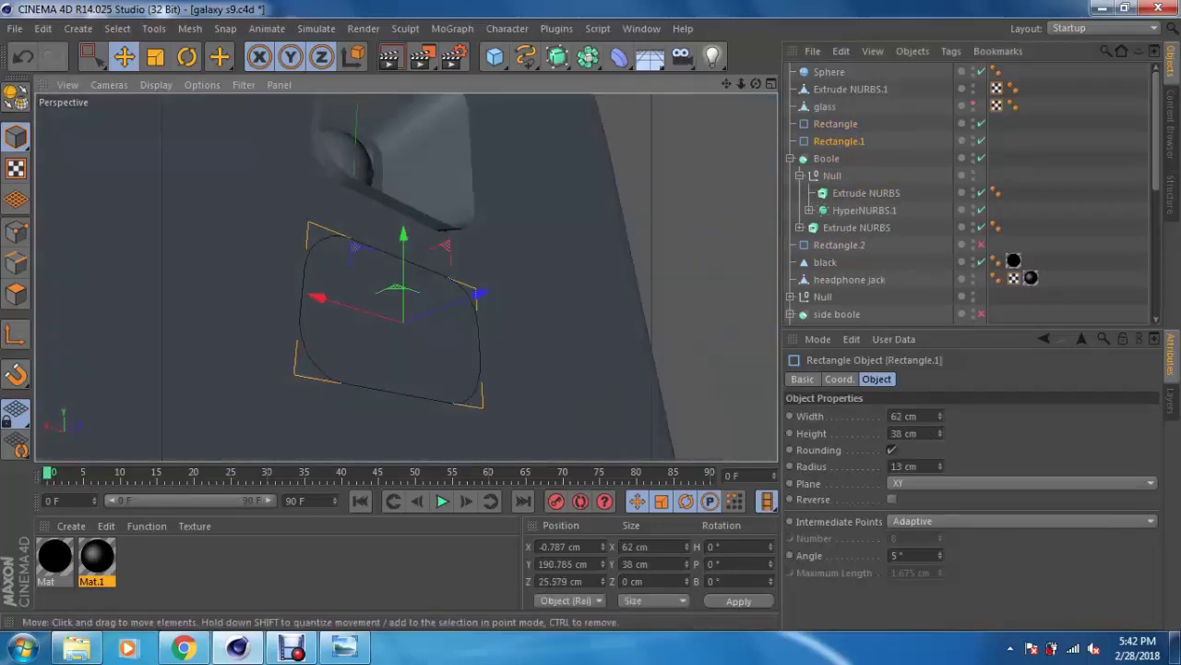
left_click_drag(406, 277, 443, 277, "alt")
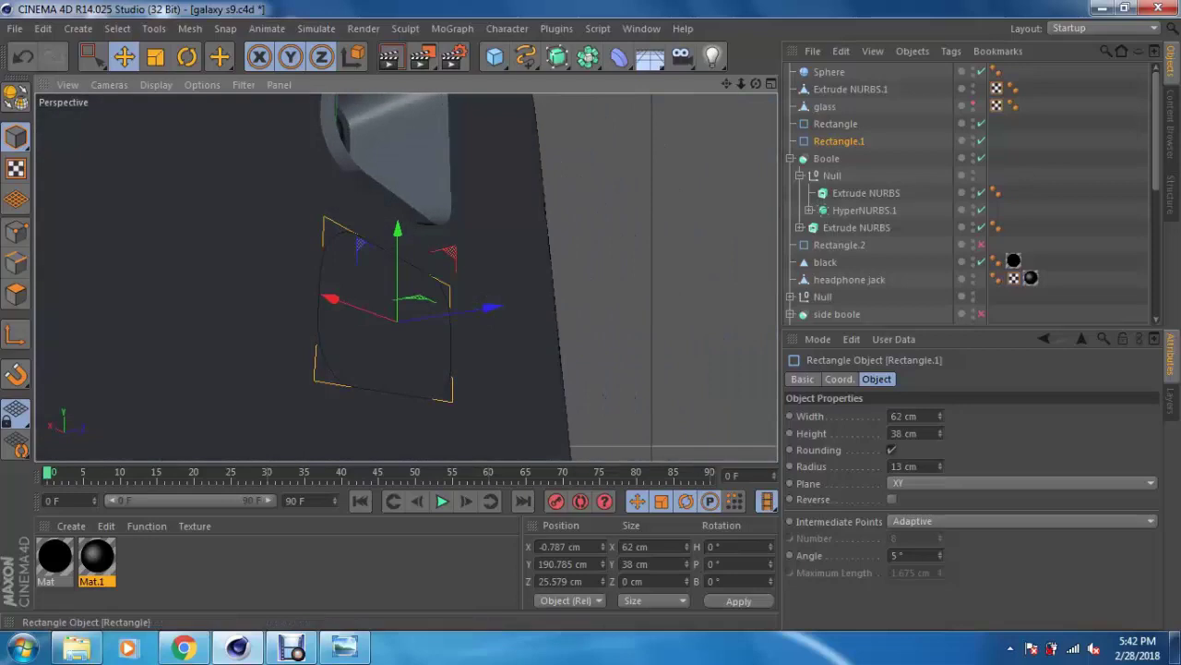
left_click(835, 124)
left_click(839, 379)
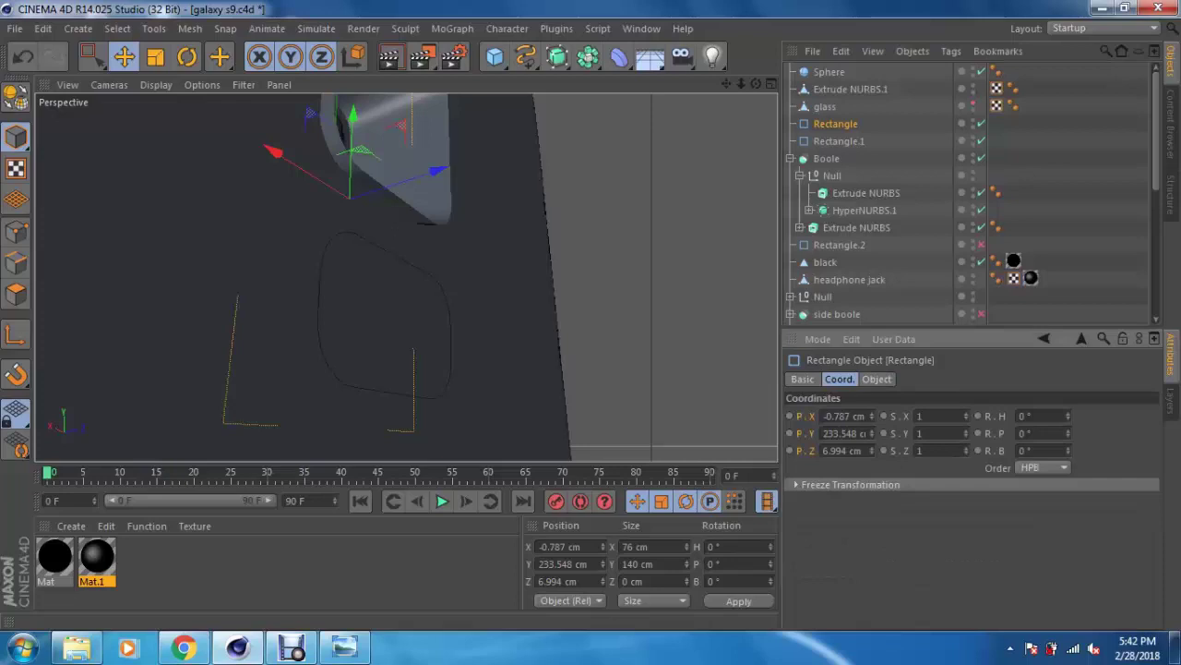
left_click(839, 140)
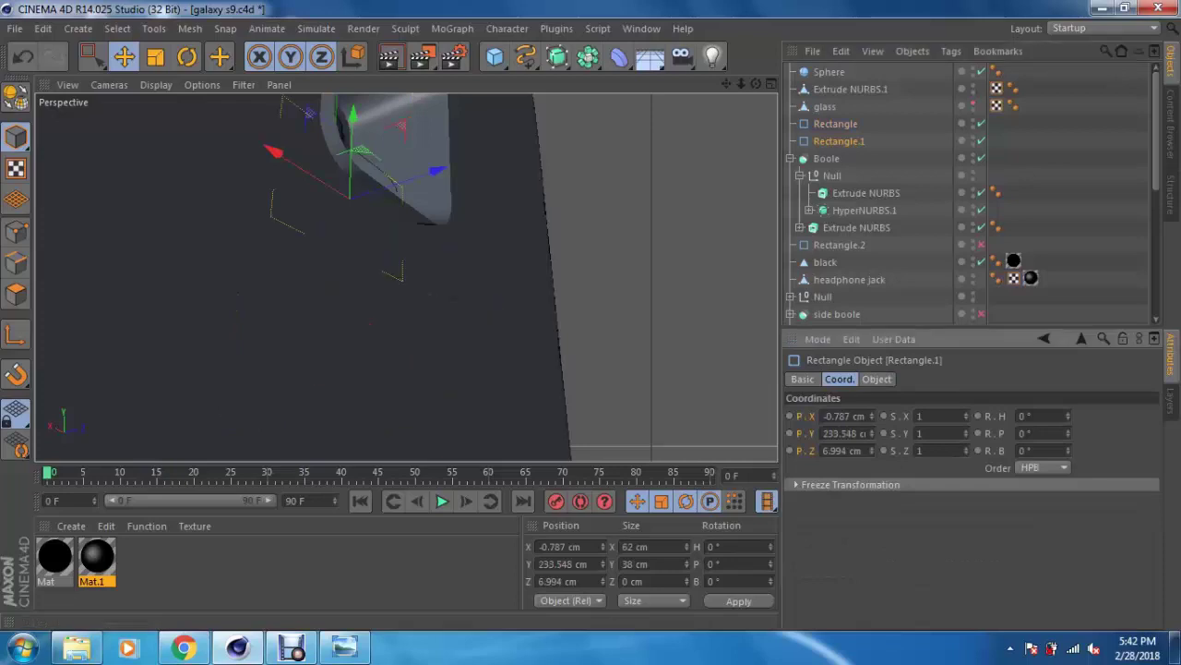
key("F5")
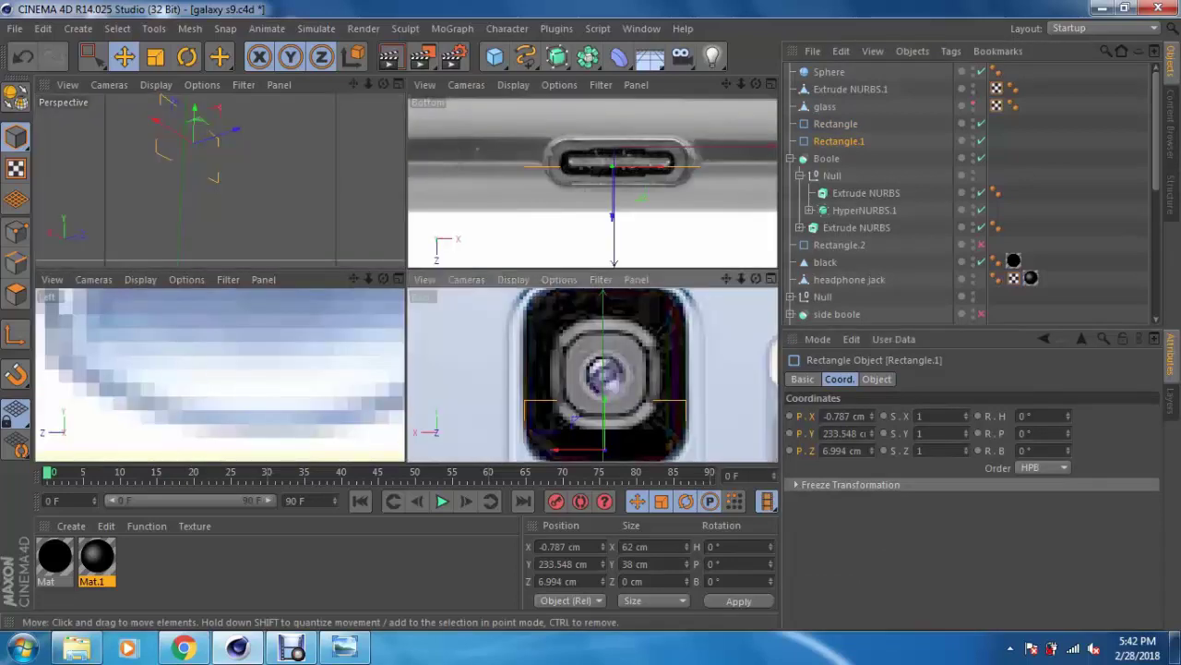
key("F4")
key("ctrl+r")
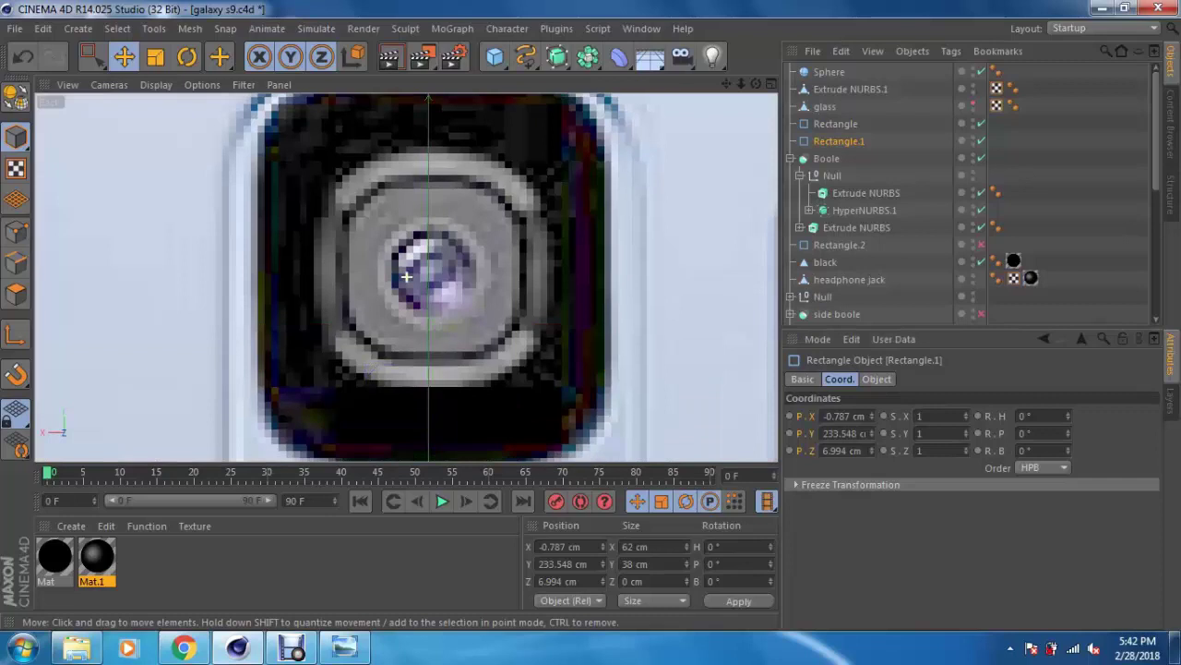
scroll(406, 276, "down", 2)
scroll(406, 276, "down", 2)
scroll(406, 276, "down", 1)
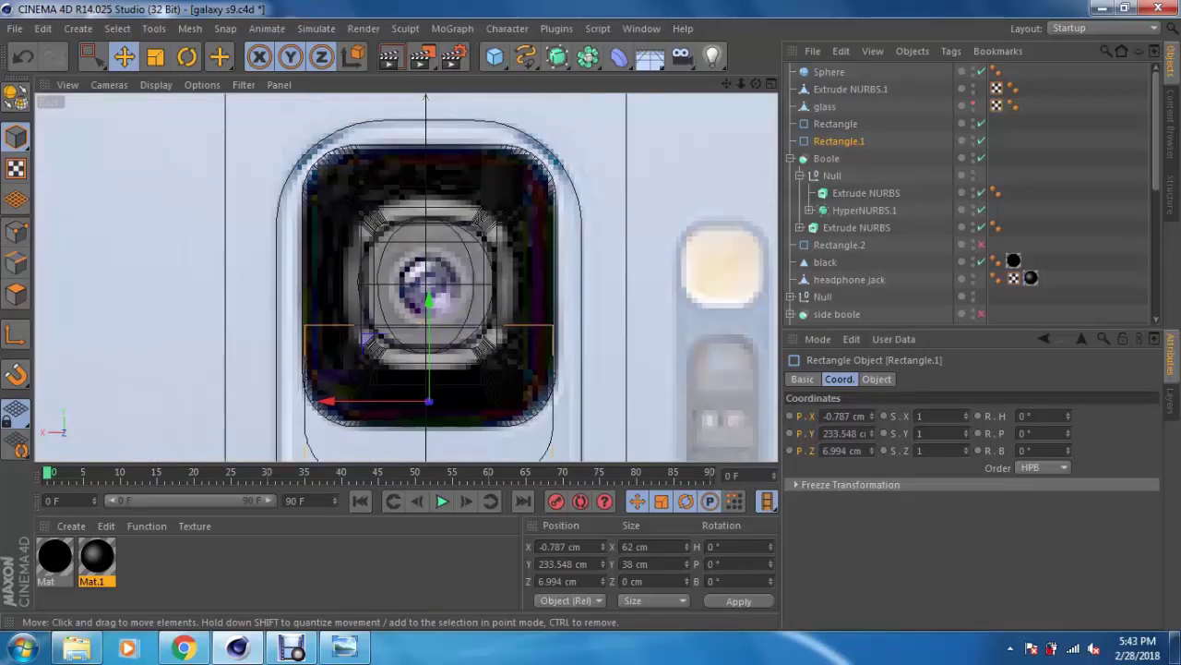
scroll(471, 132, "down", 2)
scroll(470, 132, "down", 1)
left_click_drag(406, 139, 406, 272)
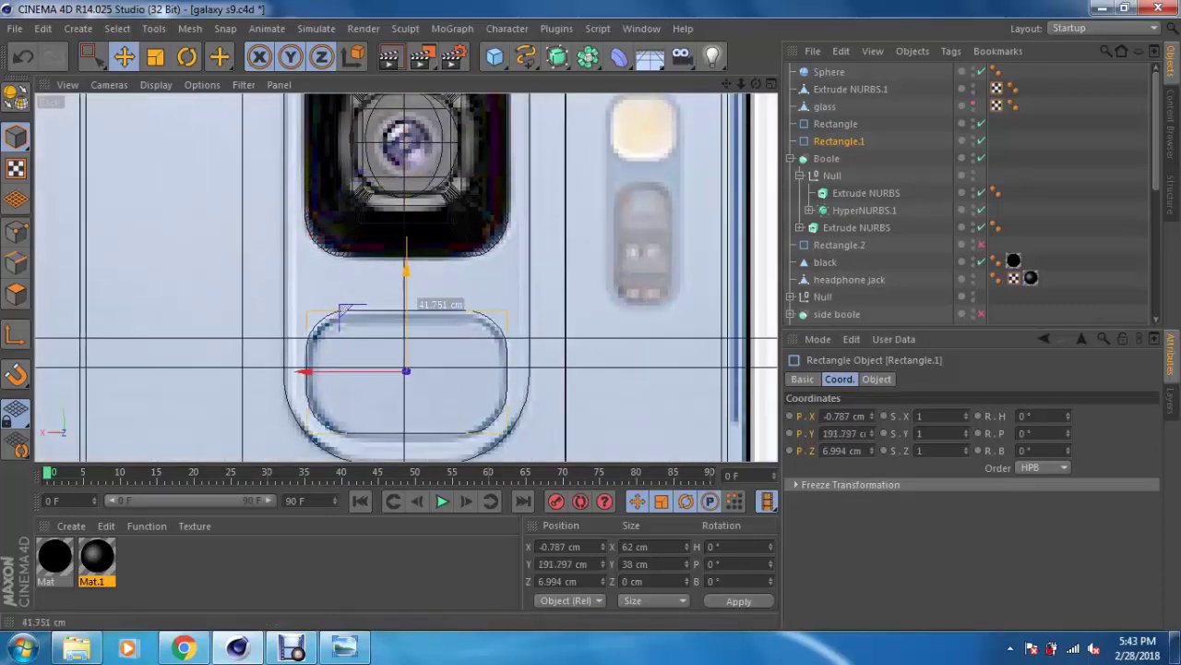
Step: Merge Rectangle and Rectangle.1 into one spline, Rectangle.3, with Connect Objects + Delete
key("F5")
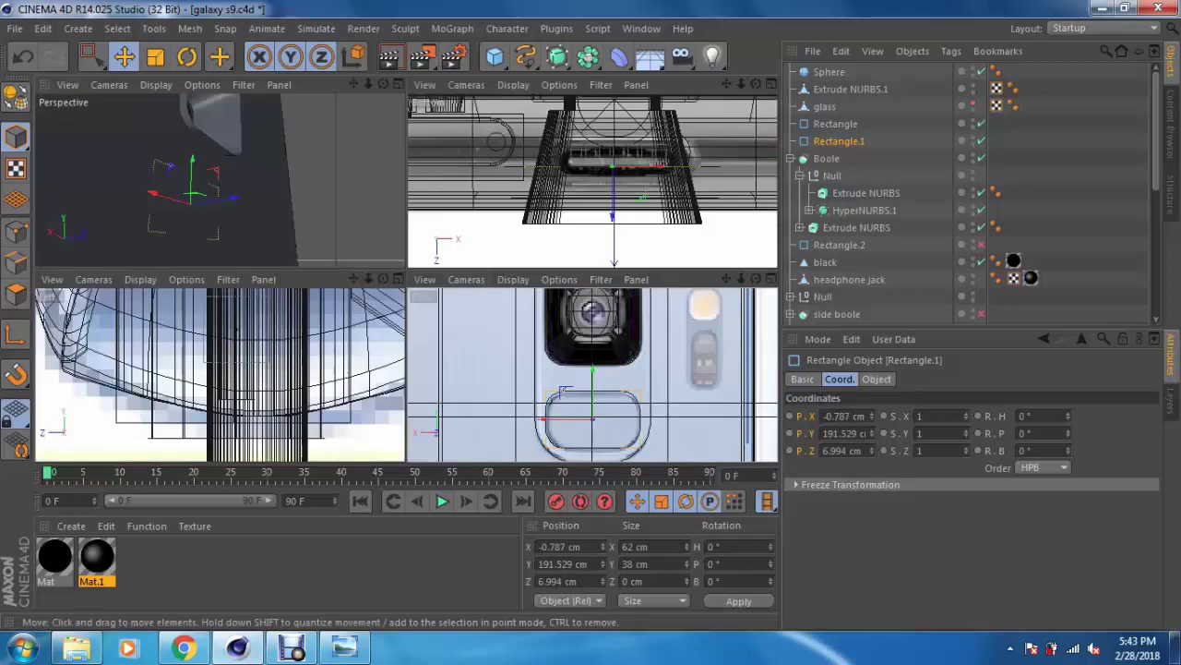
key("F1")
left_click(835, 124, "ctrl")
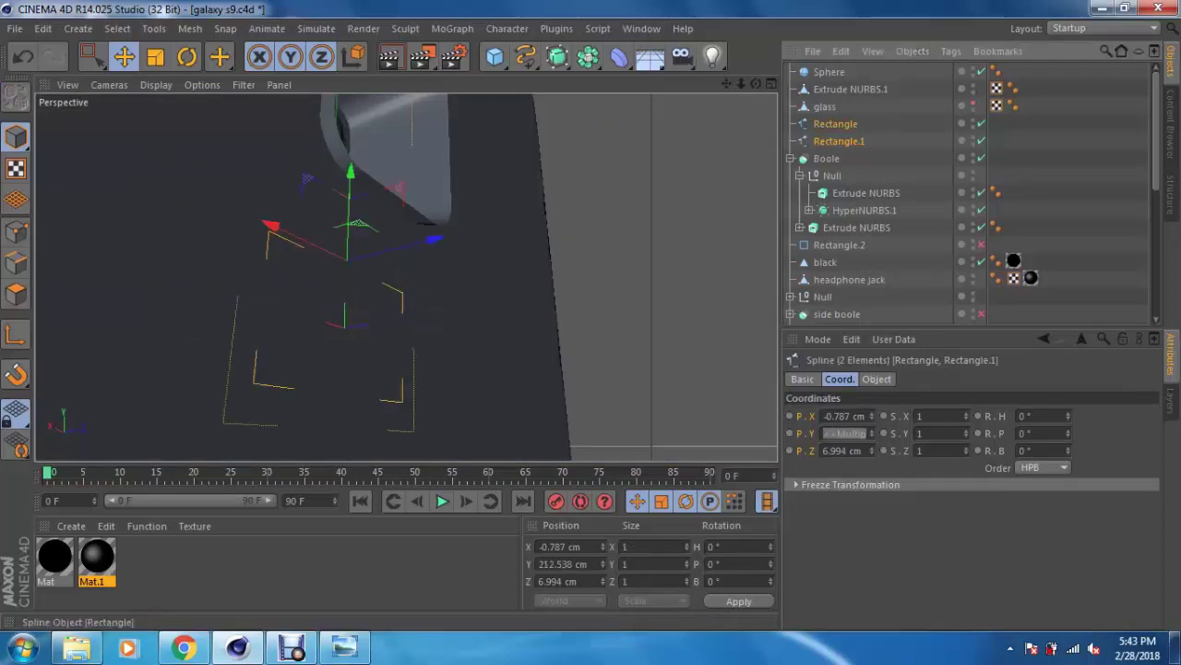
right_click(835, 141)
left_click(891, 419)
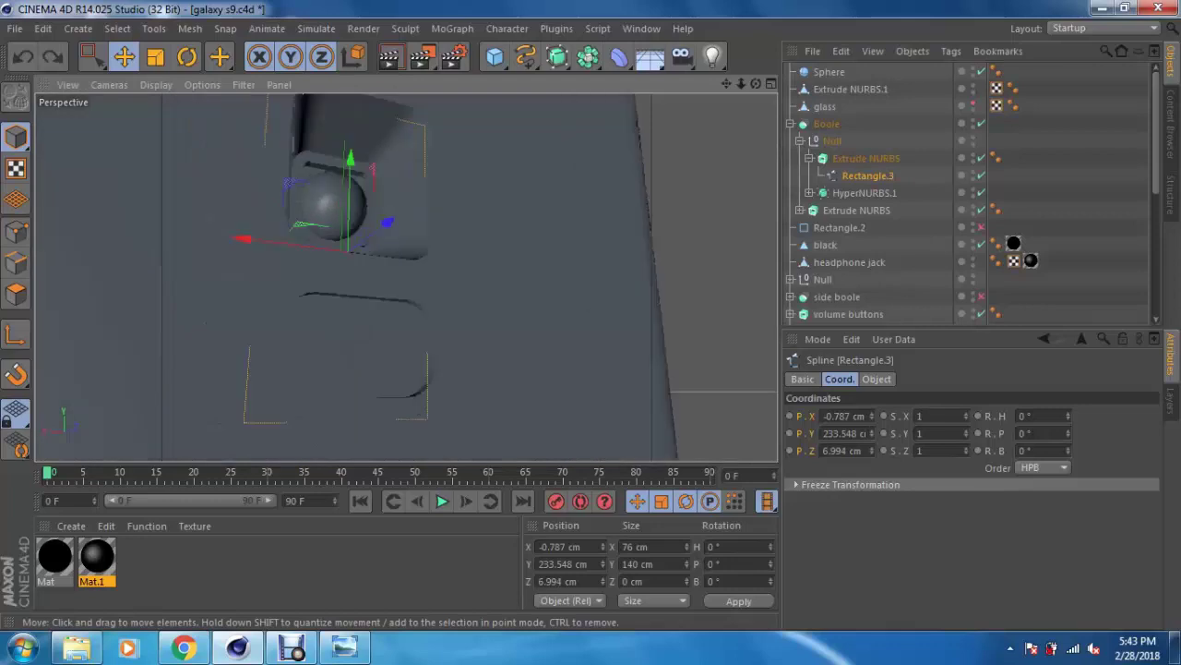
Step: Give the cutting Extrude NURBS 5 cm Fillet Caps at start and end with Constrain on
left_click_drag(513, 216, 510, 218)
left_click(866, 158)
left_click(877, 379)
left_click(913, 379)
left_click(923, 415)
left_click(891, 467)
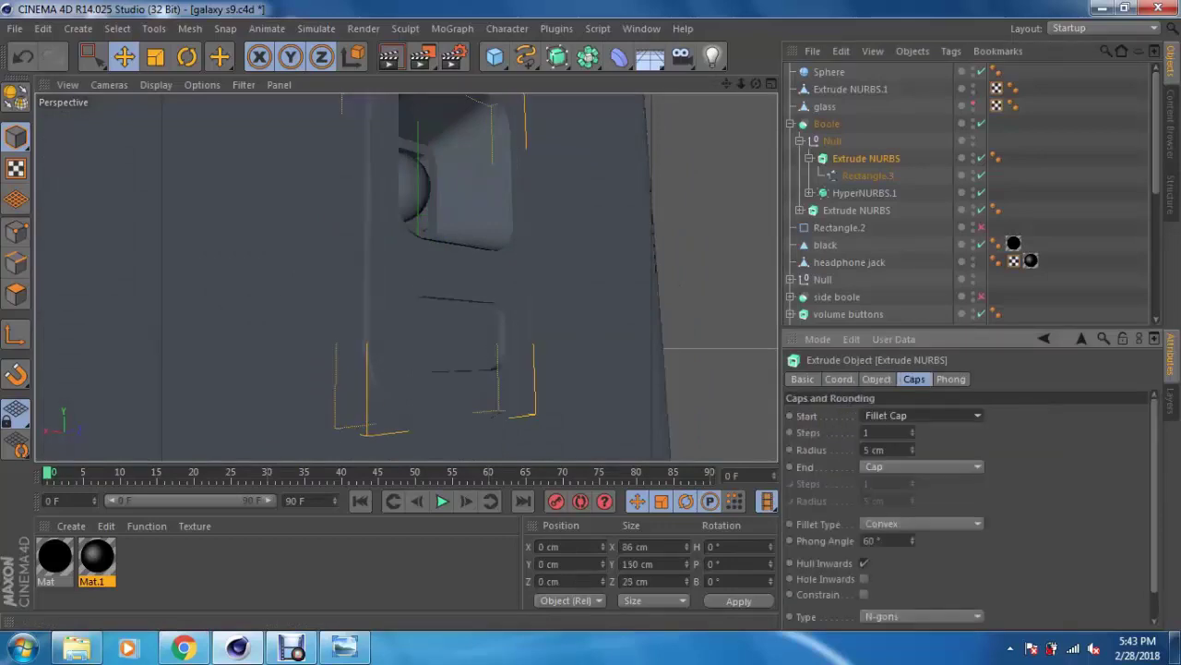
left_click(923, 467)
left_click(884, 536)
left_click(864, 594)
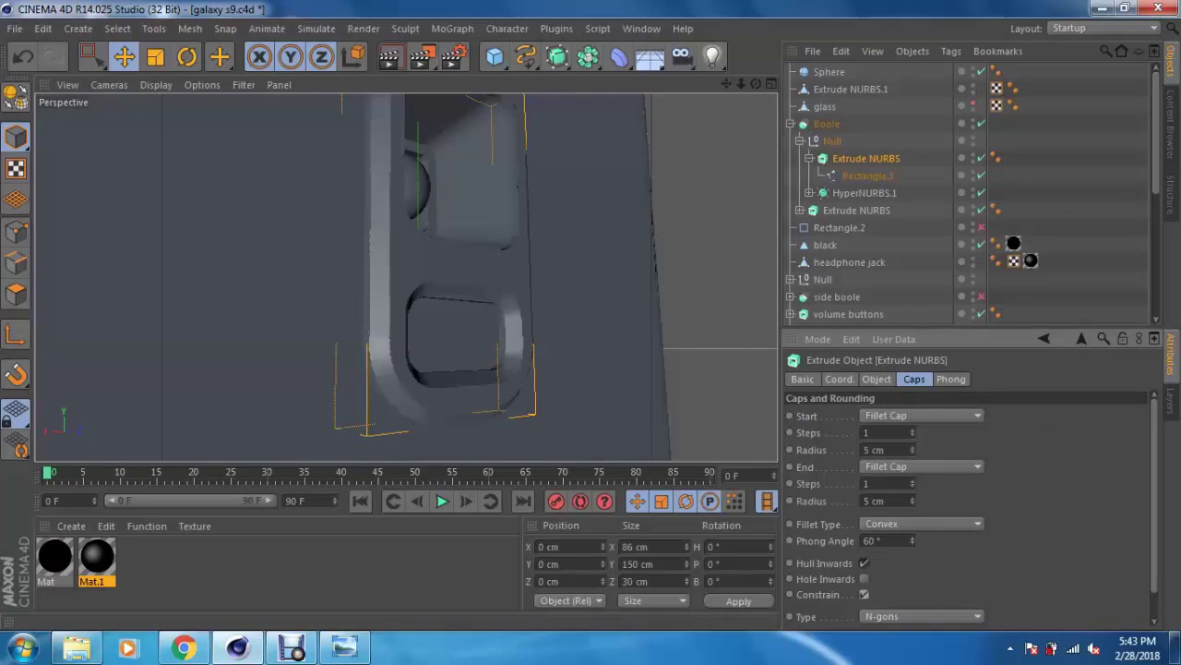
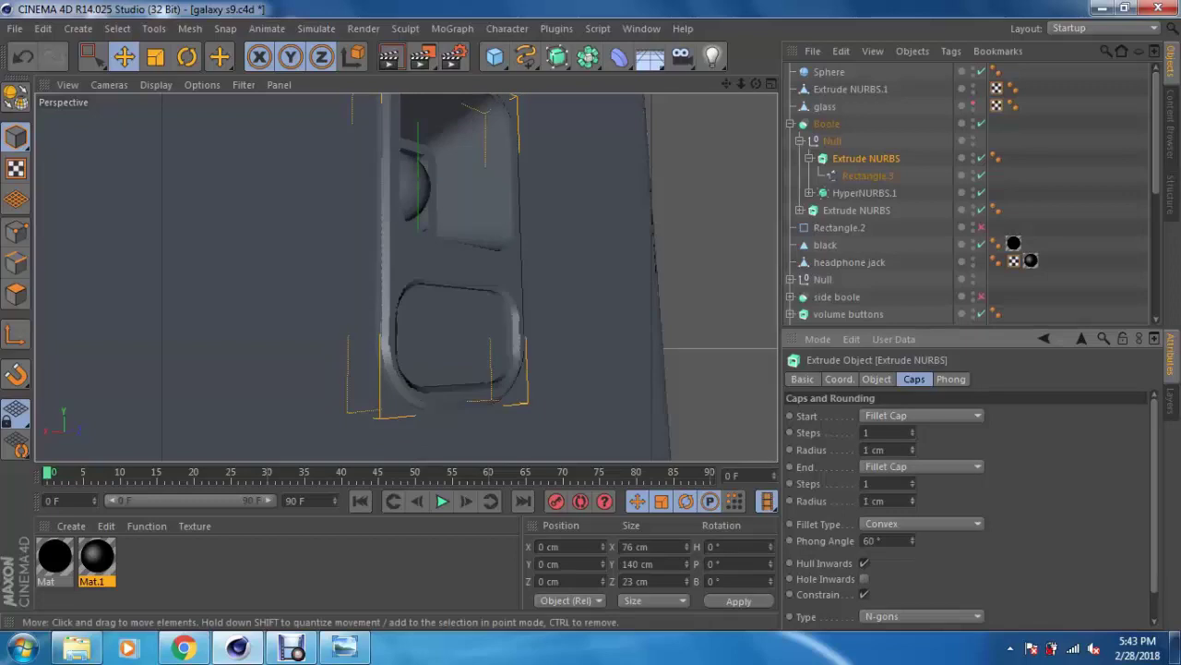
Step: Give the cutout's end fillet cap 2 steps and make the glass camera module visible
left_click_drag(416, 277, 517, 277, "alt")
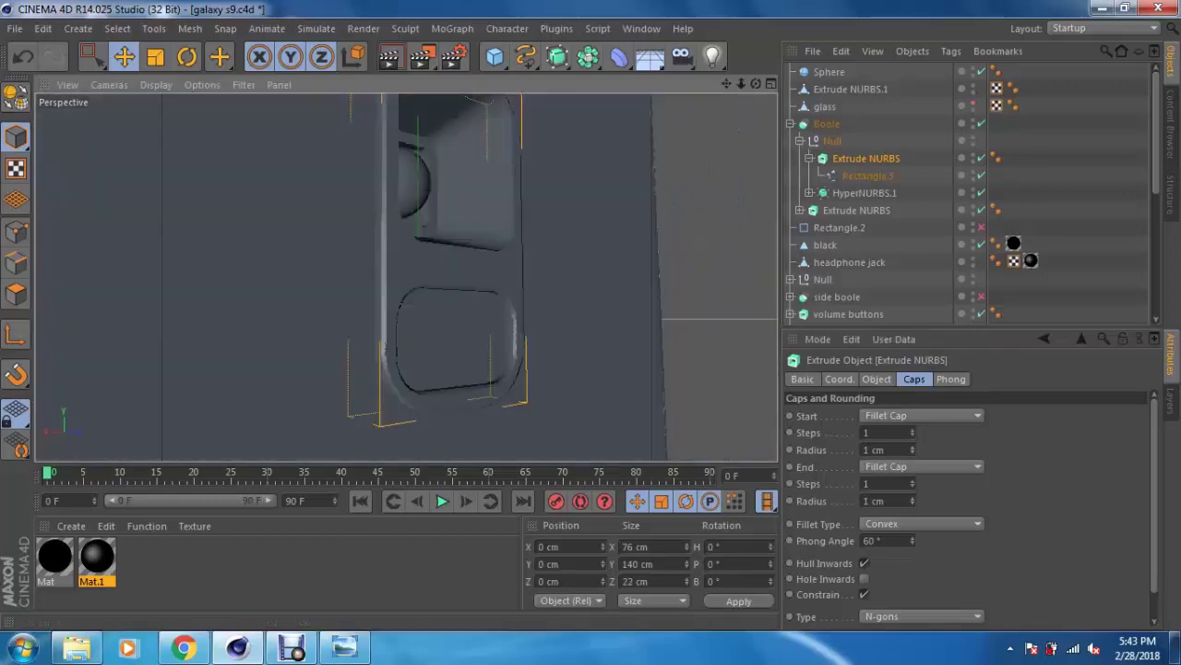
left_click(912, 480)
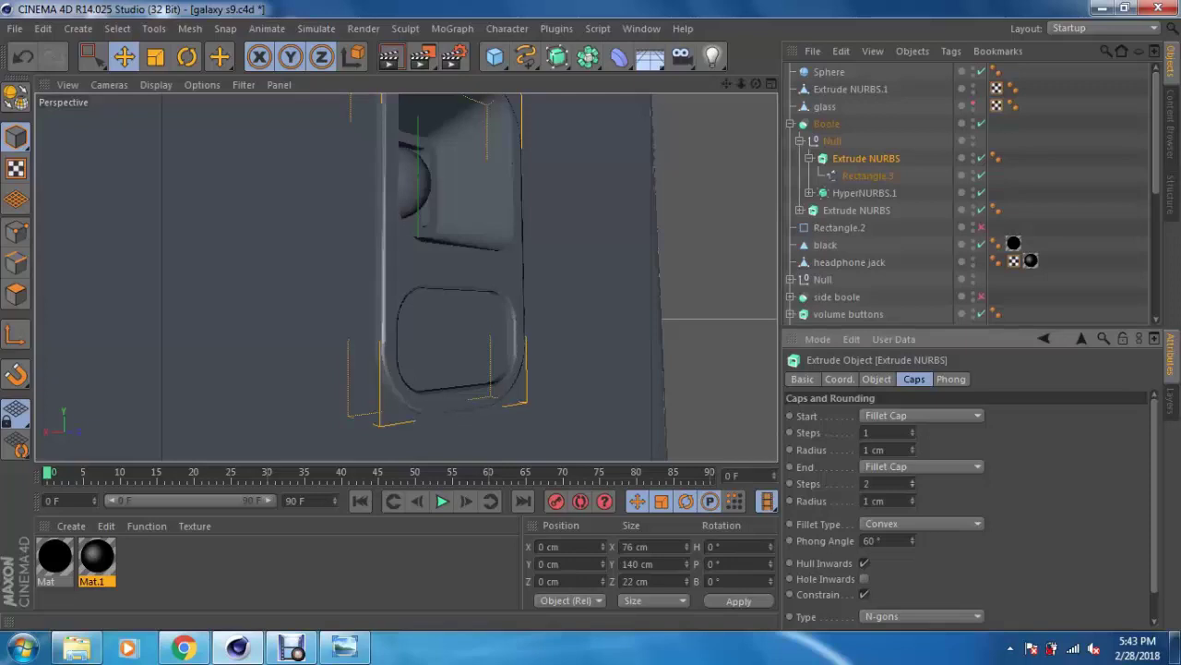
left_click_drag(415, 276, 351, 277, "alt")
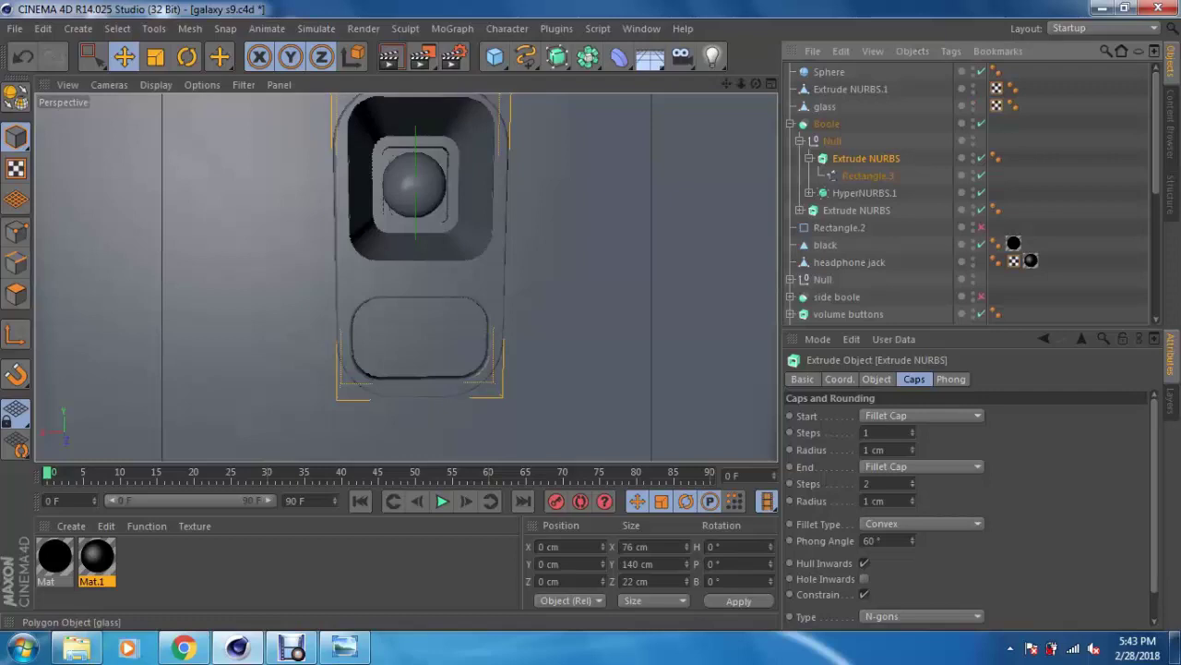
scroll(406, 277, "up", 2)
scroll(406, 277, "up", 2)
scroll(407, 277, "up", 2)
mouse_move(407, 277)
left_mouse_down("alt")
mouse_move(294, 256)
mouse_move(388, 268)
left_mouse_up("alt")
scroll(371, 264, "down", 2)
scroll(371, 264, "down", 2)
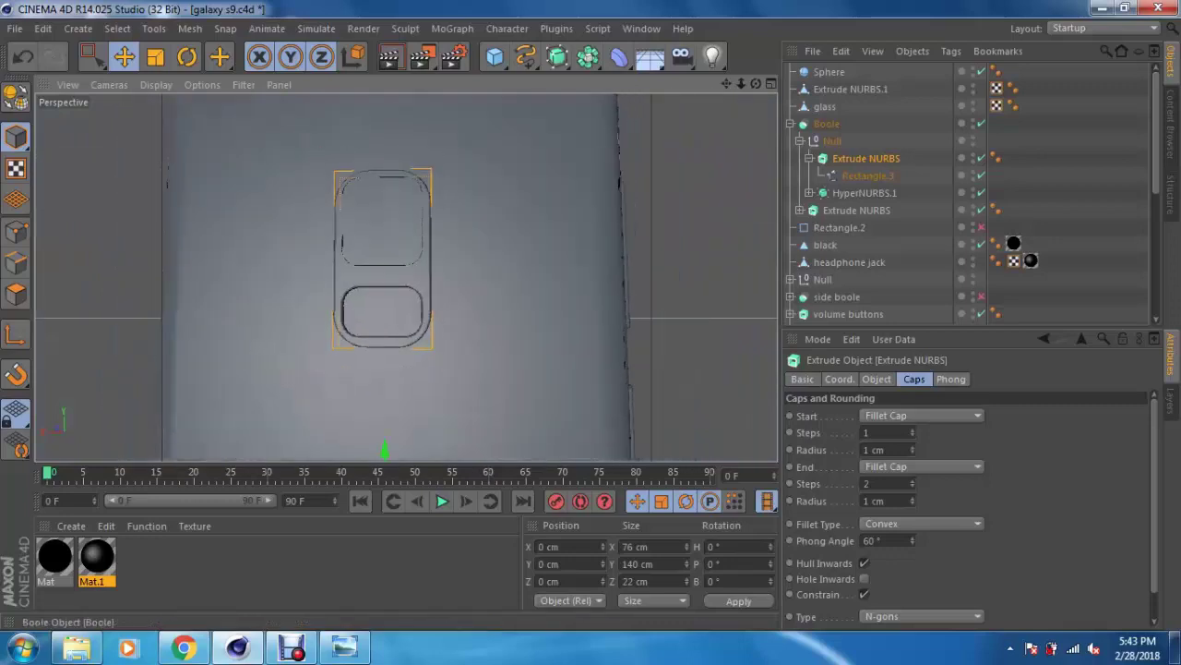
left_click(962, 104)
Step: Select the Sphere lens and move it forward along Z to -1.688 cm
scroll(439, 198, "down", 2)
scroll(439, 198, "down", 2)
scroll(439, 198, "down", 1)
scroll(439, 199, "down", 1)
left_click_drag(406, 277, 434, 277, "alt")
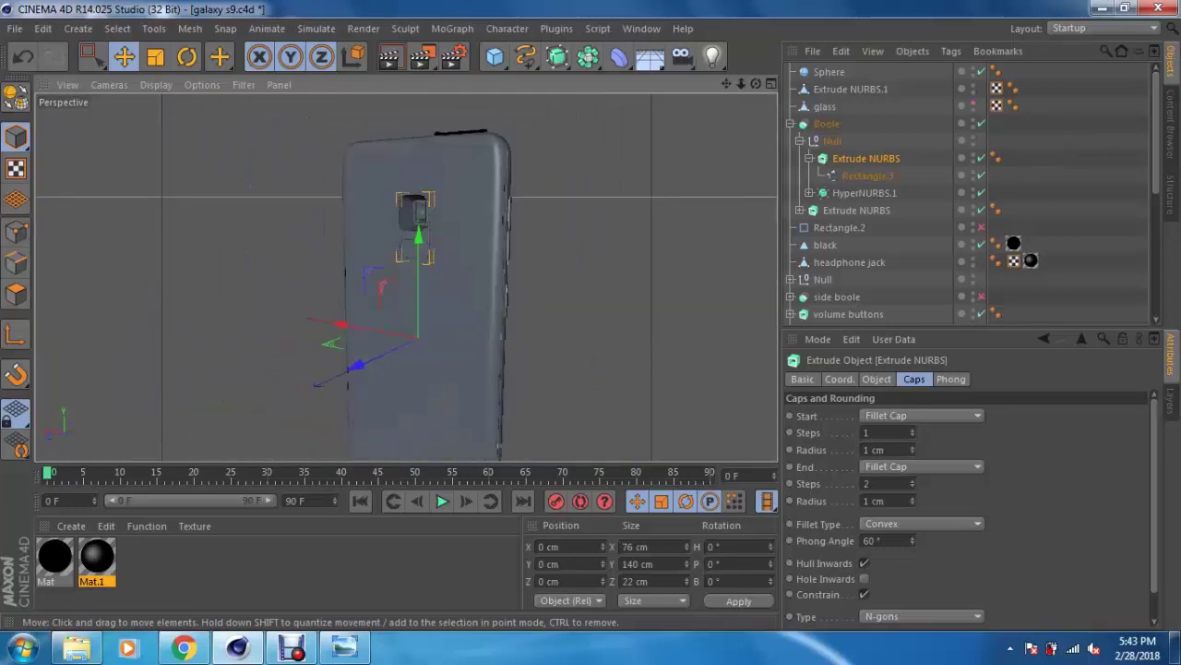
left_click_drag(433, 277, 396, 277, "alt")
left_click(402, 231)
left_click_drag(403, 231, 314, 240, "alt")
Step: Place a copy of the rectangle spline under Extrude NURBS and collapse the group
scroll(314, 268, "up", 3)
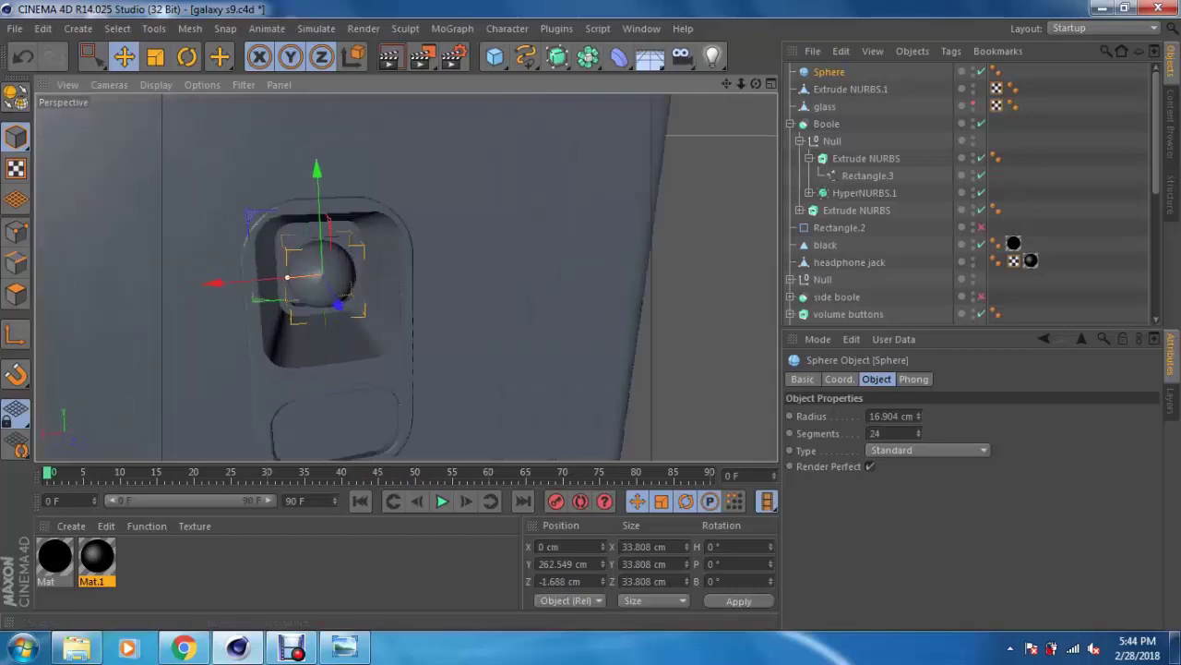
left_click(284, 242)
scroll(369, 268, "up", 2)
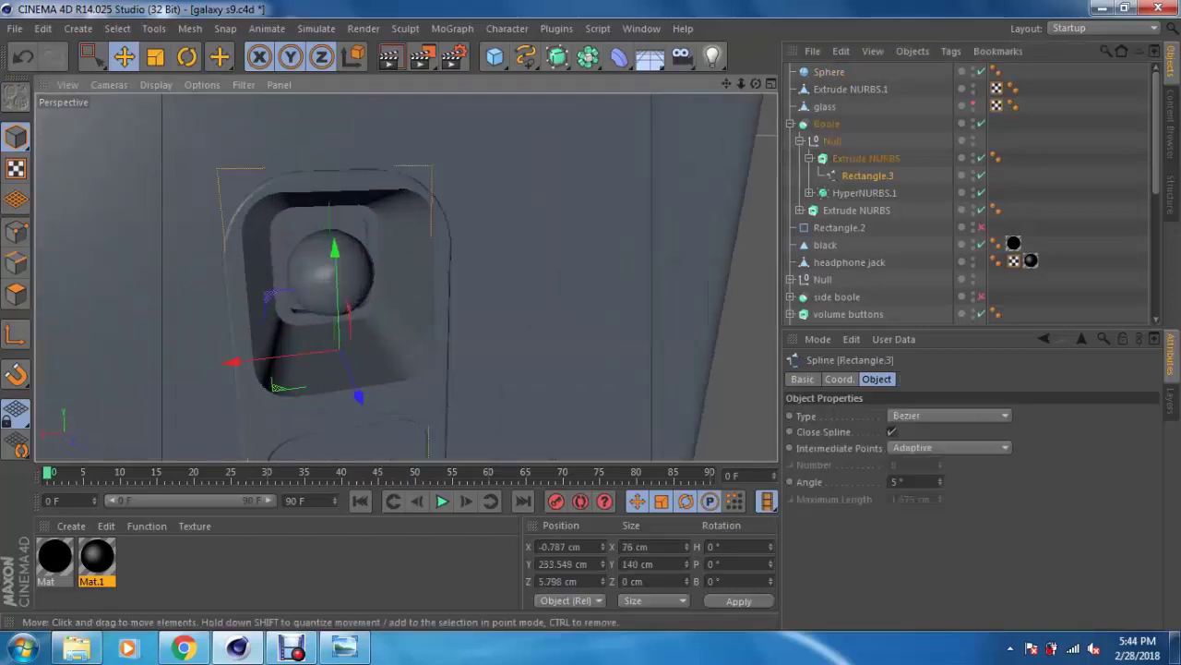
scroll(369, 268, "up", 2)
scroll(369, 267, "up", 2)
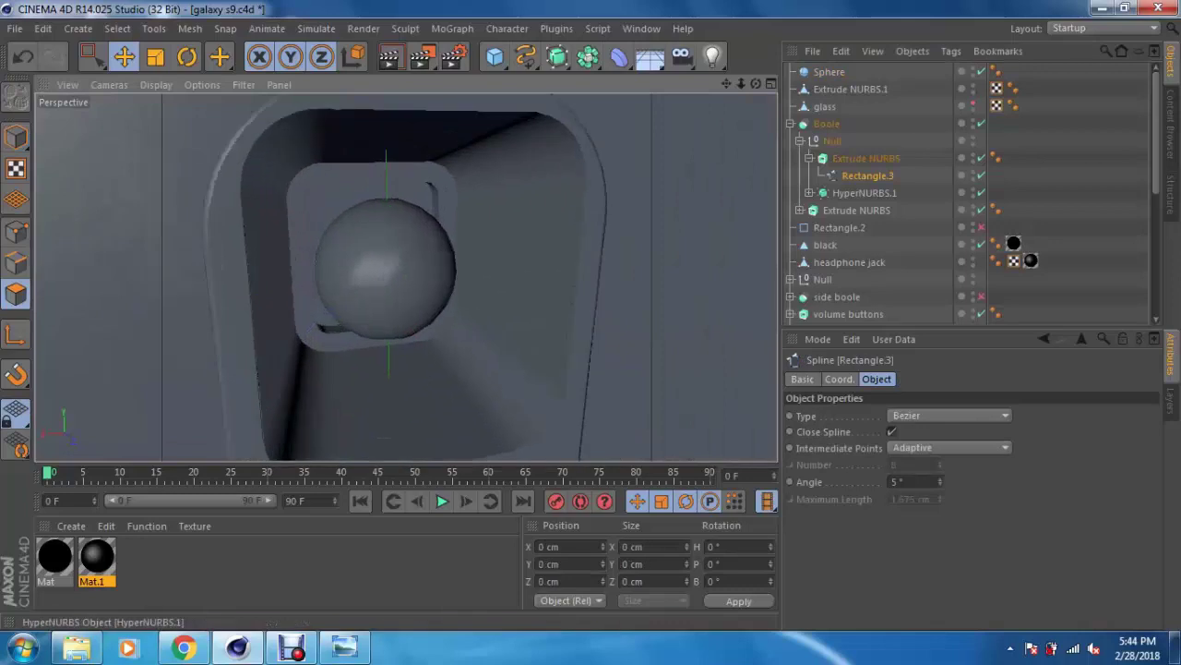
left_click_drag(839, 227, 857, 210, "ctrl")
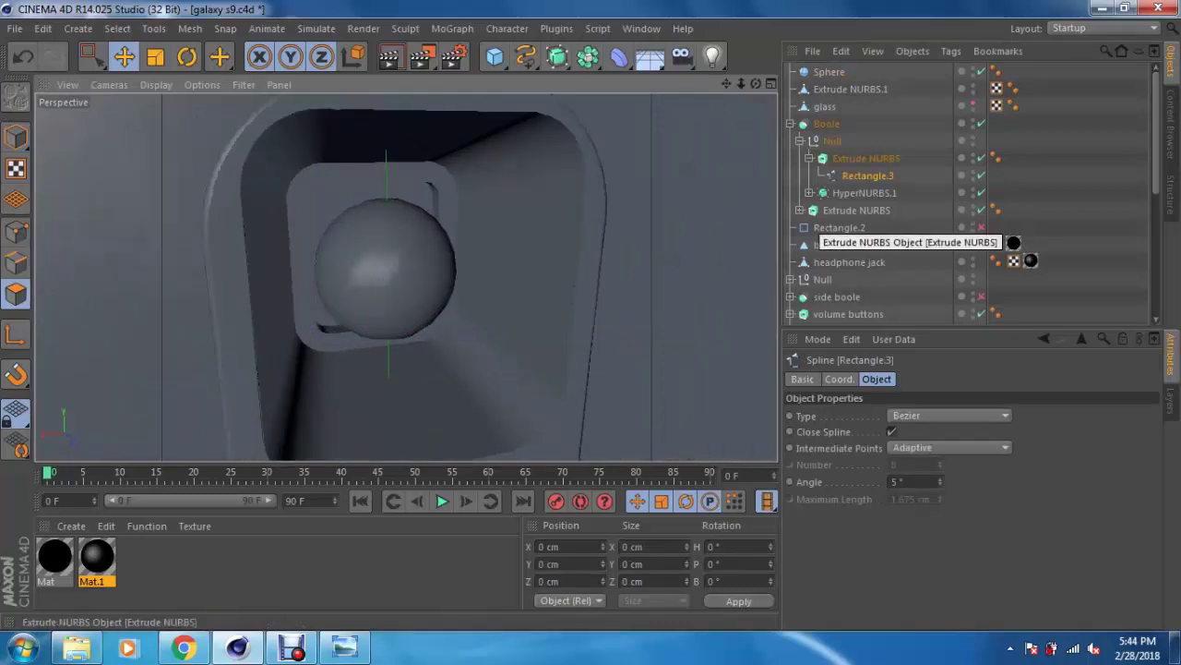
left_click(799, 210)
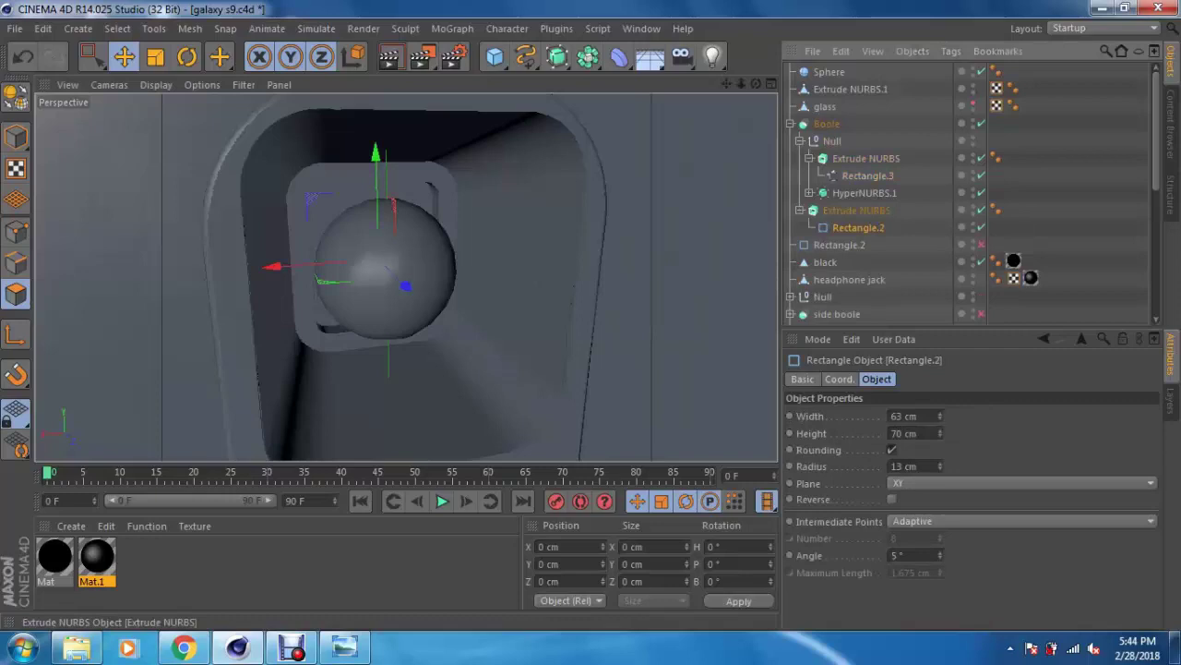
Step: Push Extrude NURBS.1's inner edge loop about 3.3 cm along Z, then create new material Mat.2
left_click(850, 88)
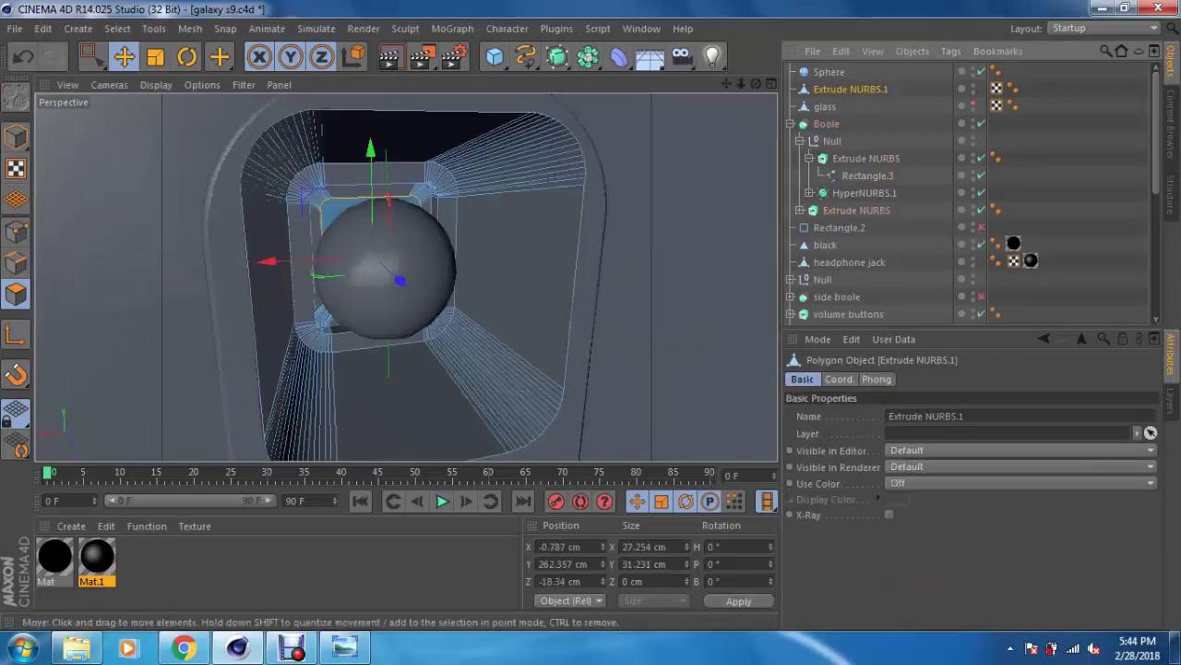
scroll(406, 276, "up", 2)
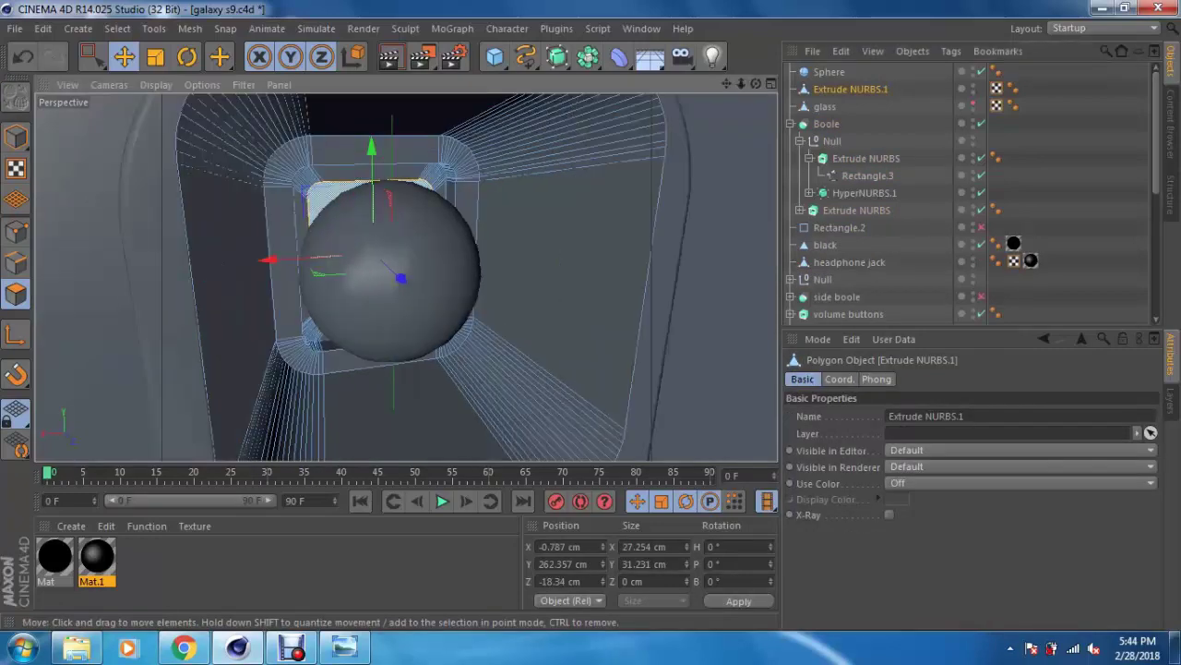
key("u")
key("l")
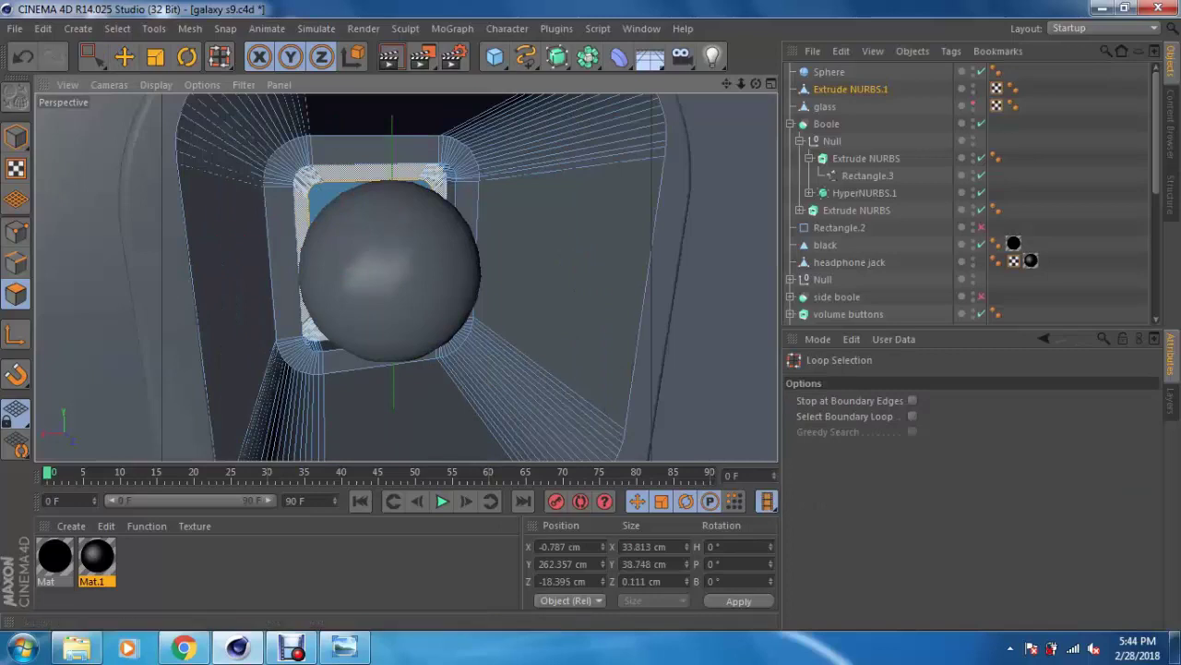
scroll(406, 277, "up", 2)
scroll(406, 277, "up", 2)
key("e")
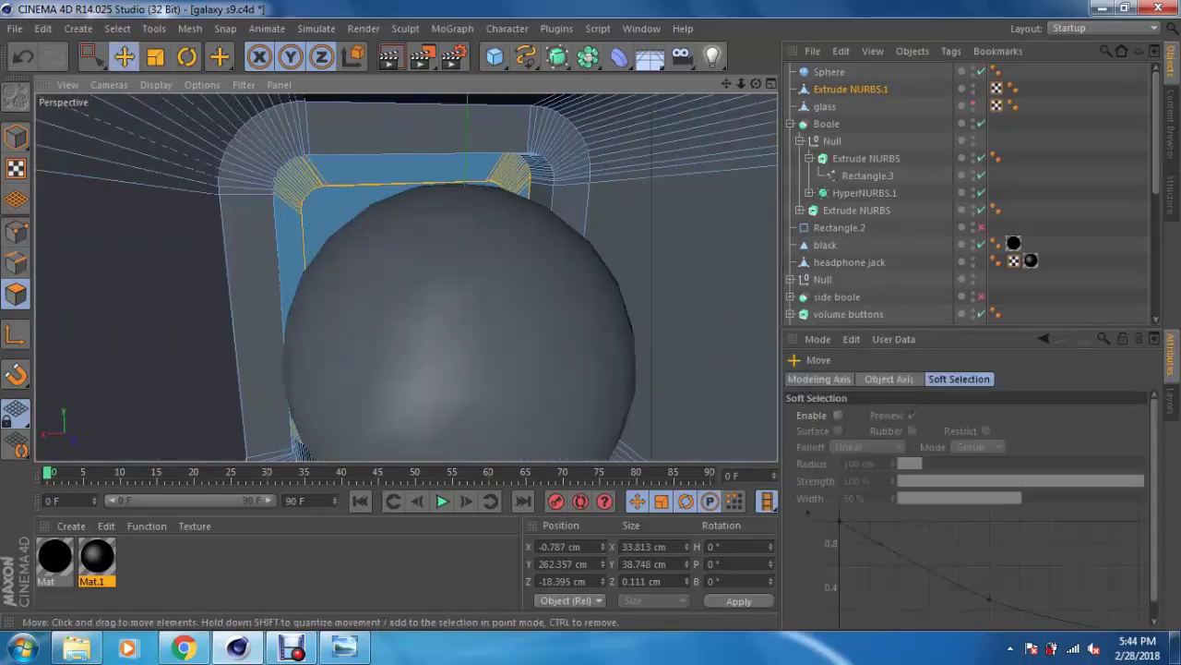
scroll(406, 277, "down", 1)
left_click_drag(423, 314, 443, 305)
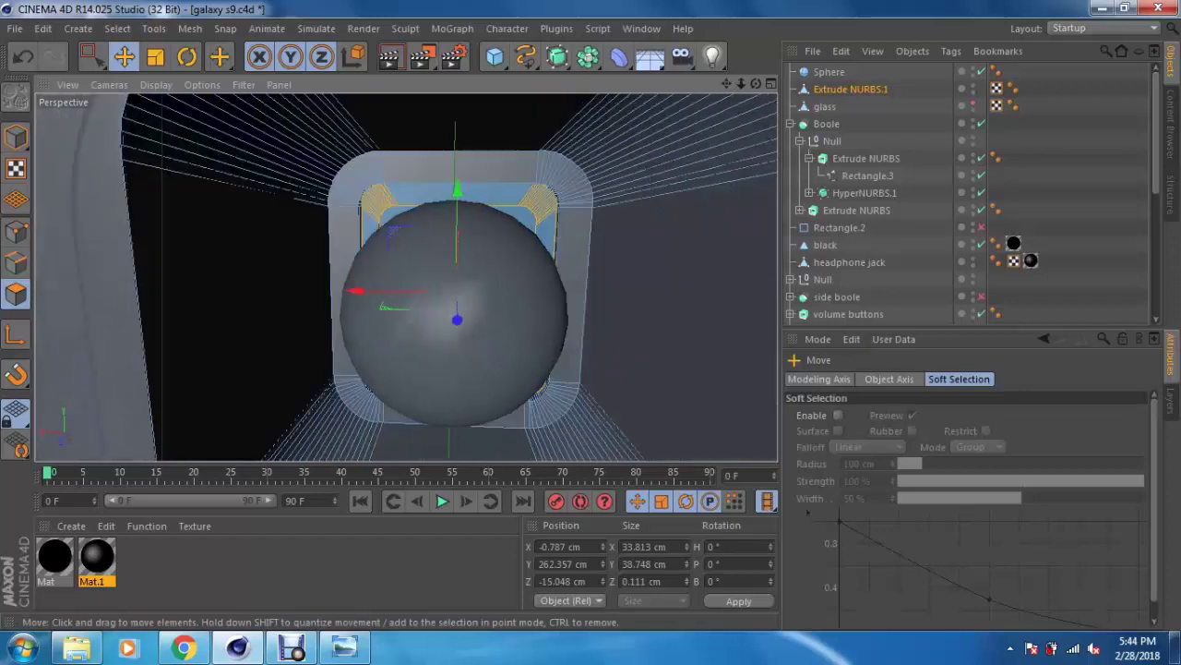
scroll(443, 305, "down", 3)
scroll(406, 277, "down", 3)
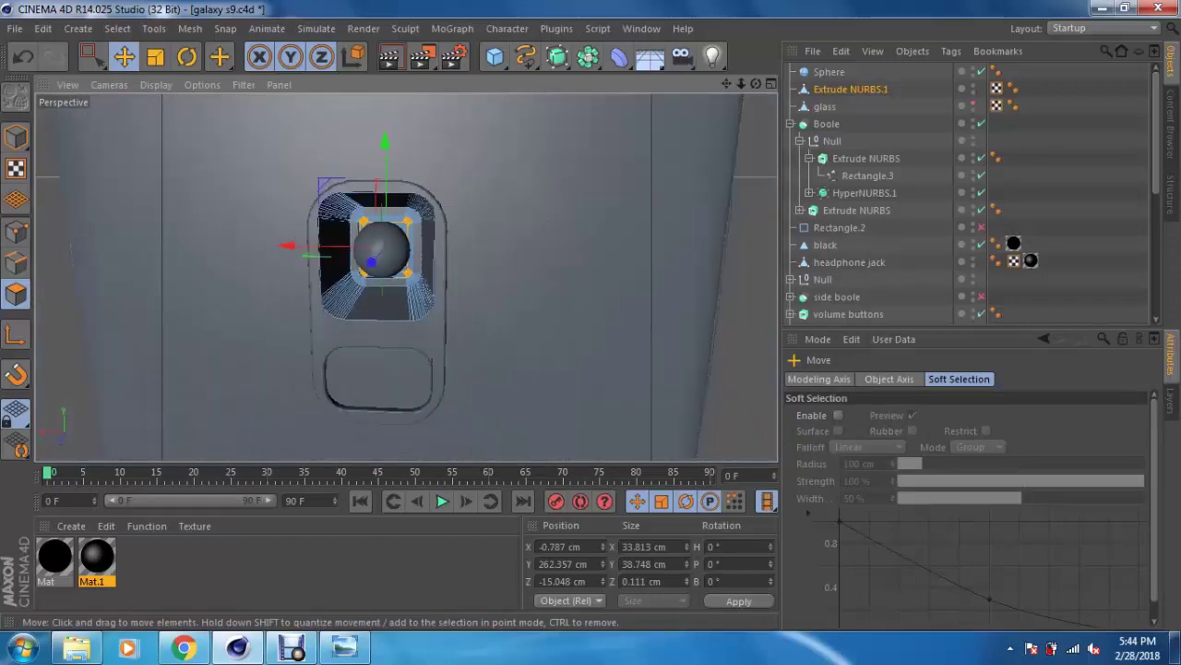
scroll(406, 277, "down", 1)
double_click(231, 558)
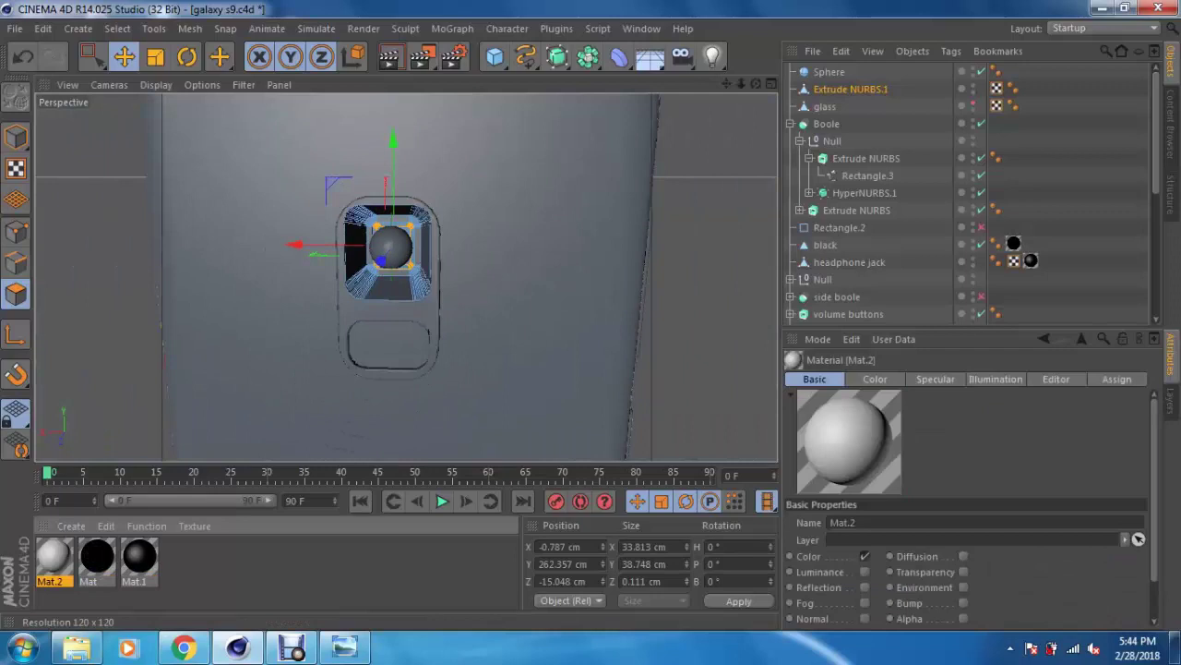
Step: Set Mat.2's colour to fully saturated blue at hue 227 (R 0, G 38, B 255)
left_click(875, 378)
left_click(867, 531)
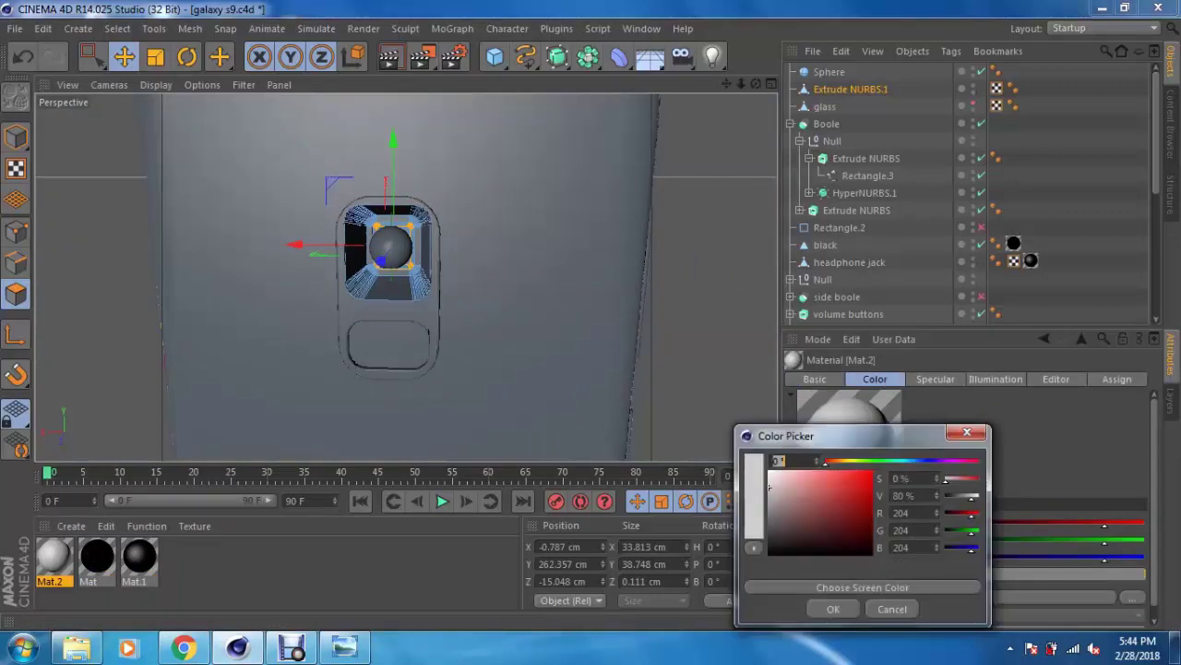
type("227")
key("Return")
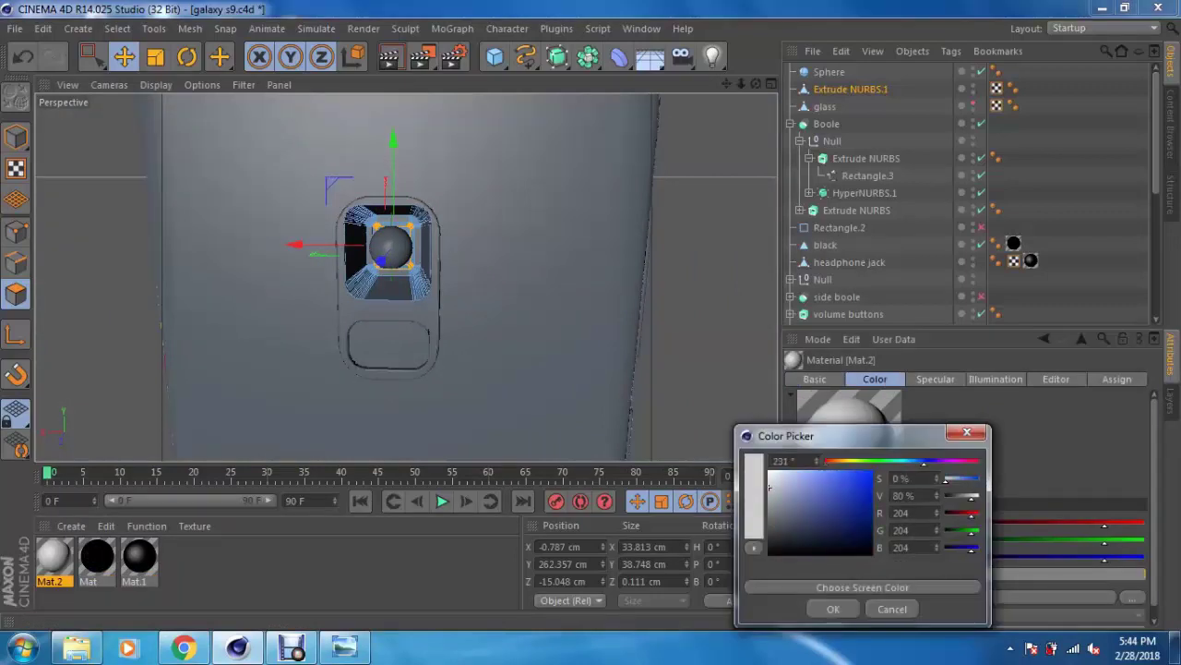
left_click(870, 472)
key("Return")
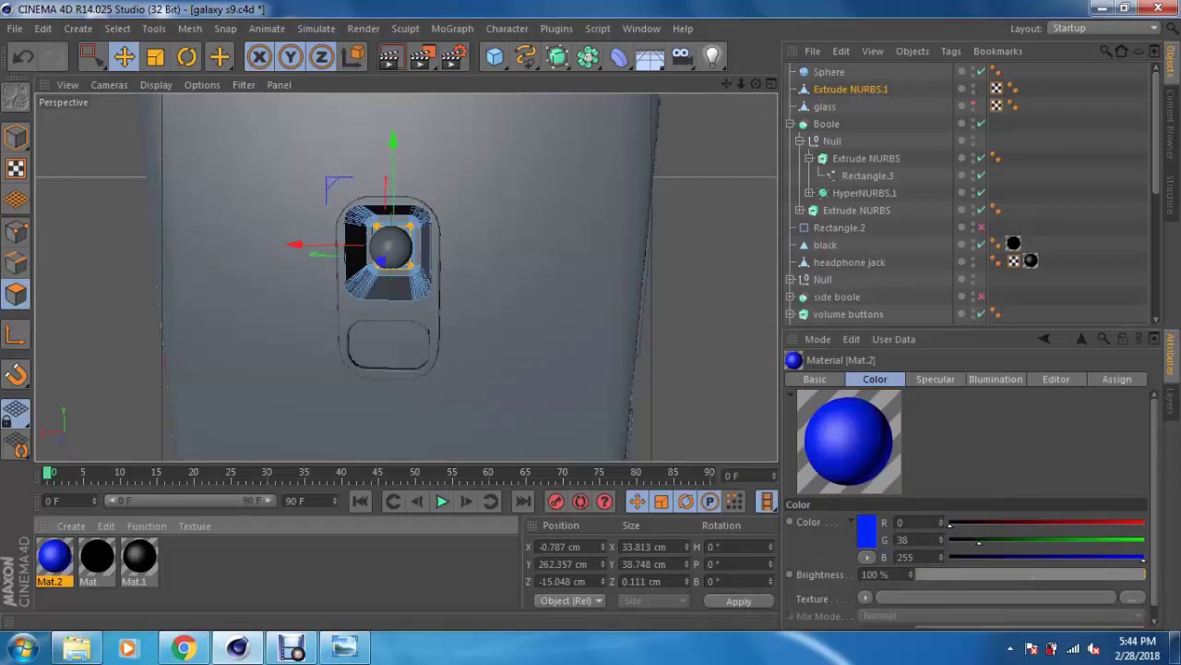
Step: Apply the blue material to the Sphere lens and deselect everything
left_click_drag(54, 557, 390, 244)
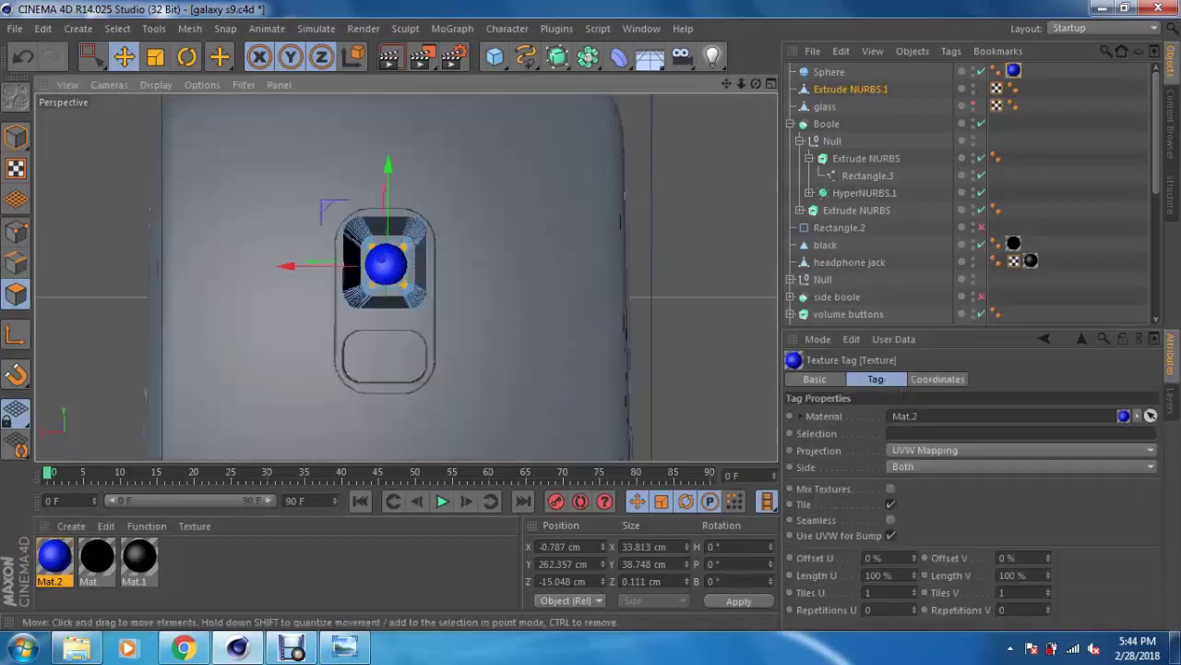
key("ctrl+z")
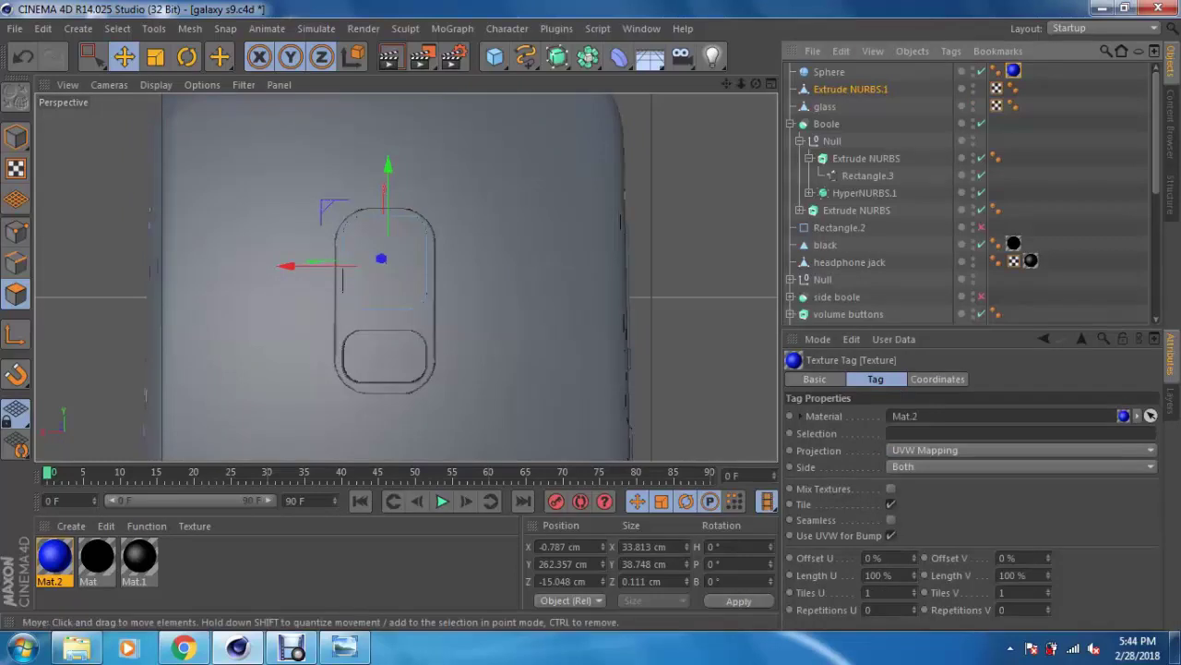
key("ctrl+z")
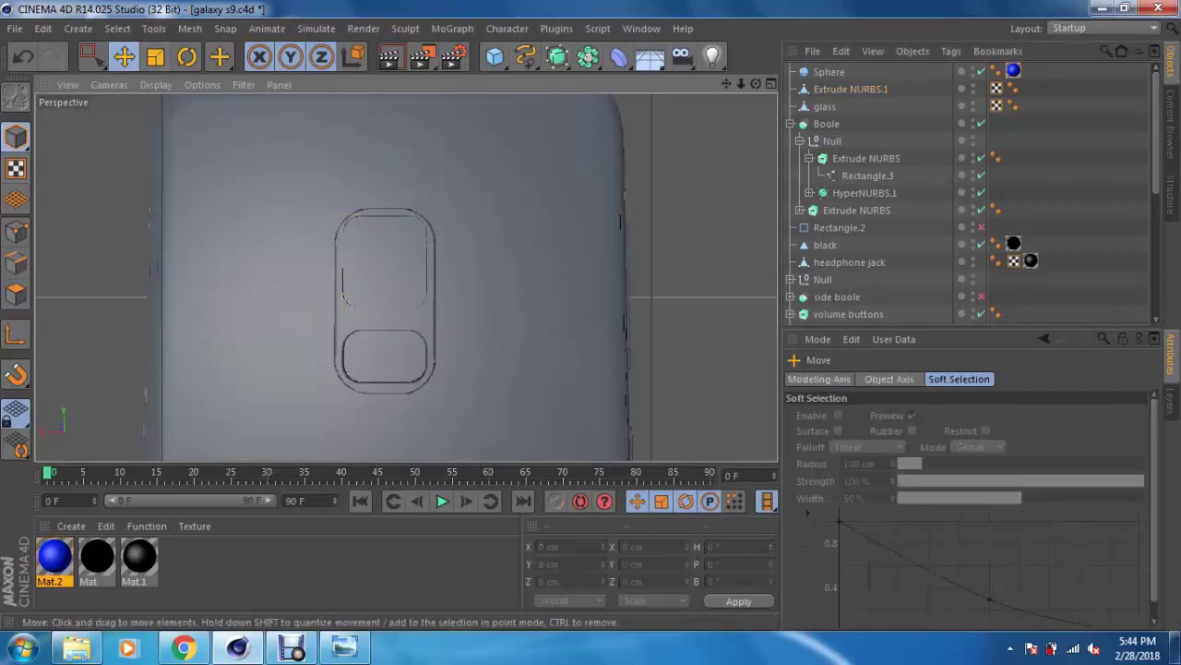
Step: Maximise the front view with wireframe overlay and frame the camera module
key("ctrl+z")
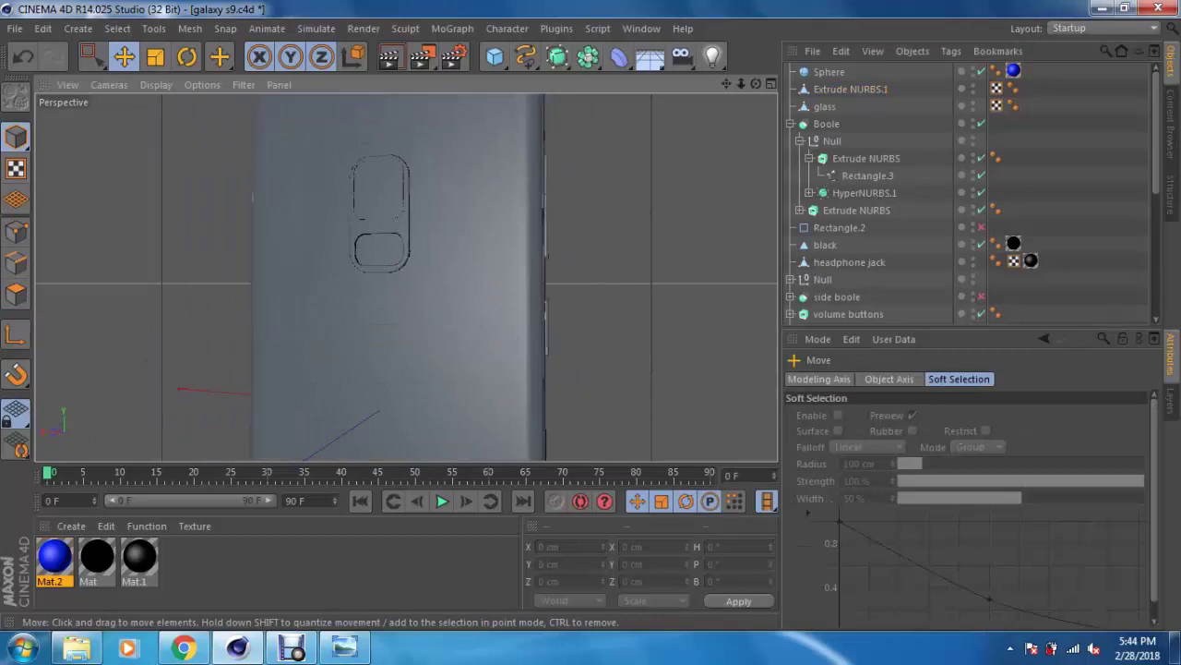
key("F5")
key("F4")
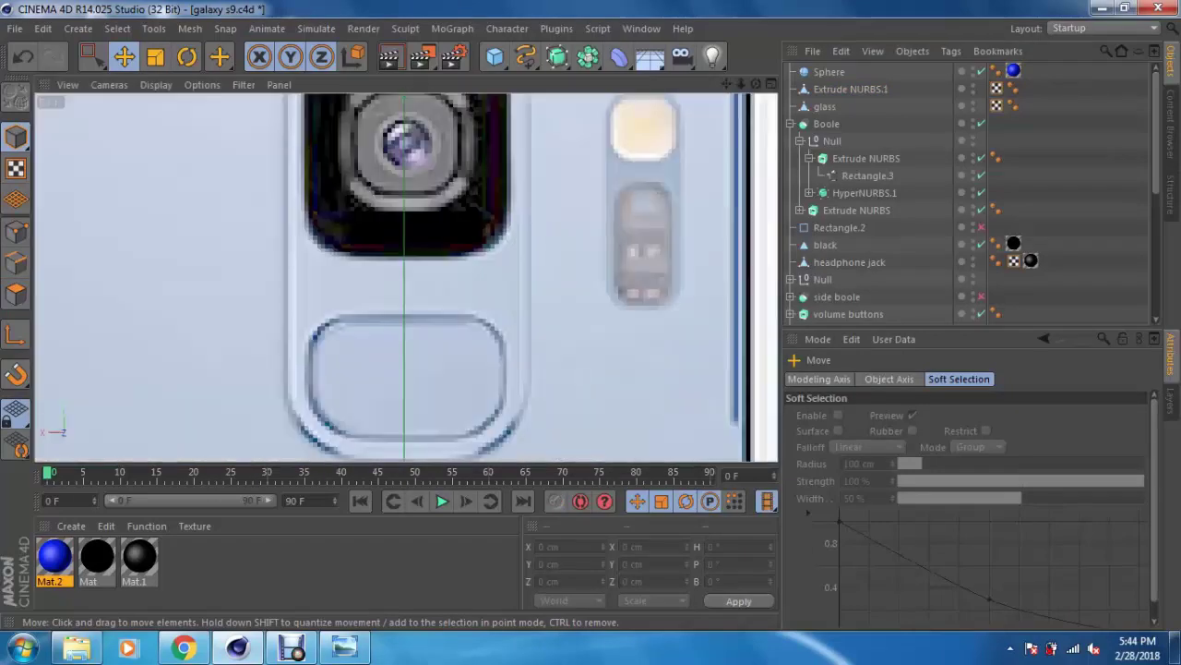
key("n")
key("b")
scroll(404, 302, "down", 2)
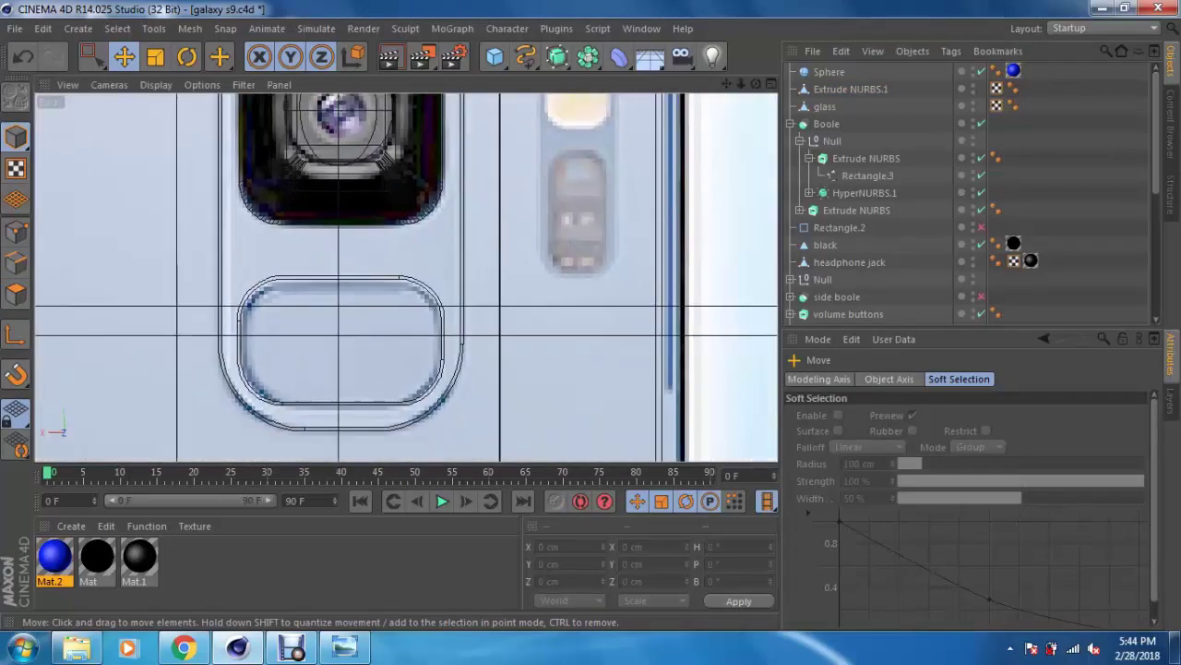
scroll(404, 302, "down", 1)
scroll(403, 301, "down", 2)
scroll(403, 301, "down", 1)
scroll(403, 302, "up", 1)
scroll(403, 302, "up", 1)
scroll(407, 277, "up", 1)
scroll(407, 276, "up", 1)
middle_click_drag(406, 166, 412, 420, "alt")
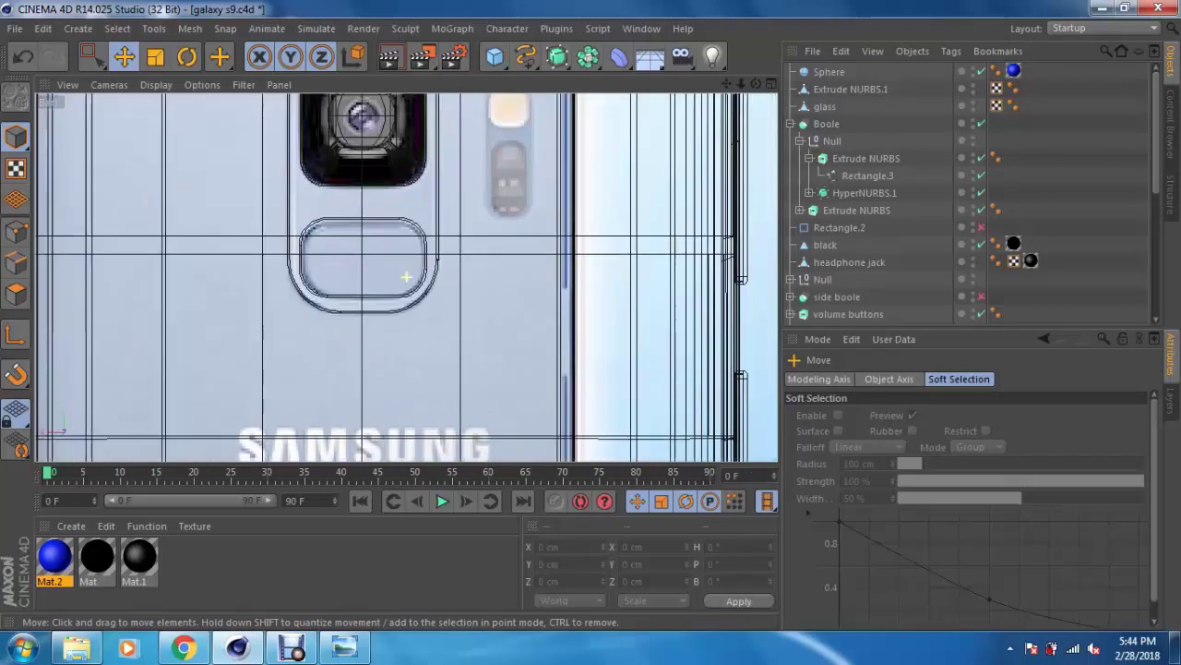
scroll(406, 277, "up", 1)
scroll(406, 277, "up", 1)
scroll(463, 346, "up", 1)
scroll(464, 346, "up", 1)
scroll(463, 346, "up", 2)
Step: Add a Rectangle spline and move it over the flash pill
left_click(525, 56)
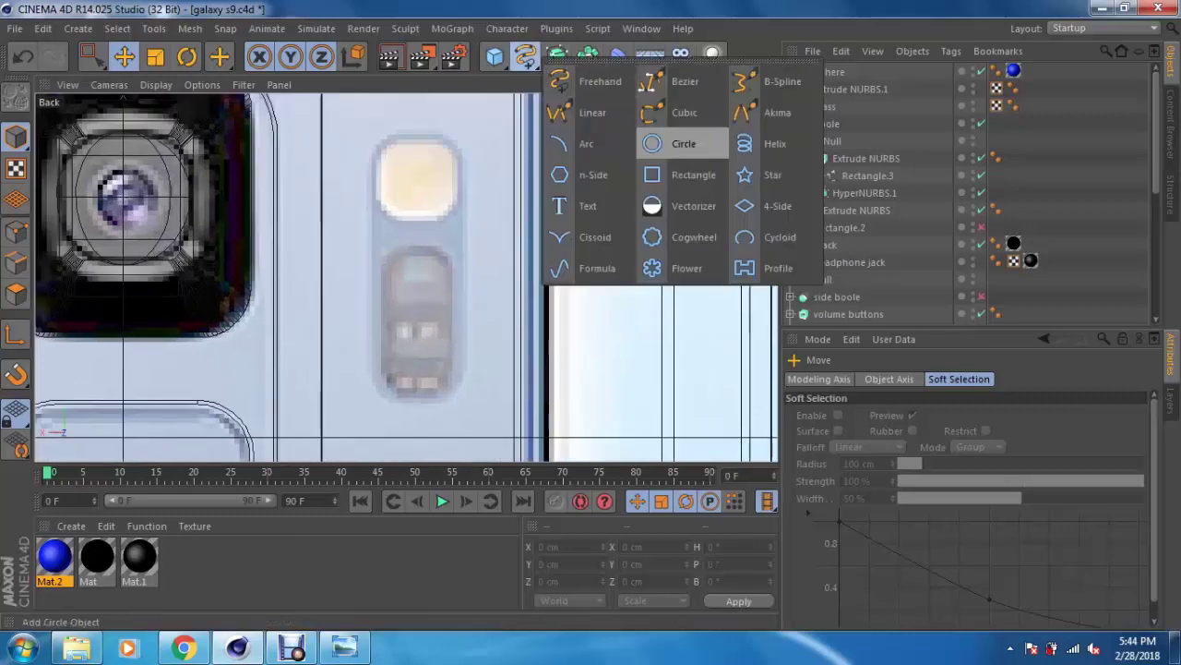
left_click(688, 174)
scroll(509, 237, "down", 2)
scroll(508, 237, "down", 1)
scroll(509, 238, "down", 1)
scroll(509, 237, "down", 1)
scroll(508, 237, "down", 2)
left_click_drag(373, 362, 425, 199)
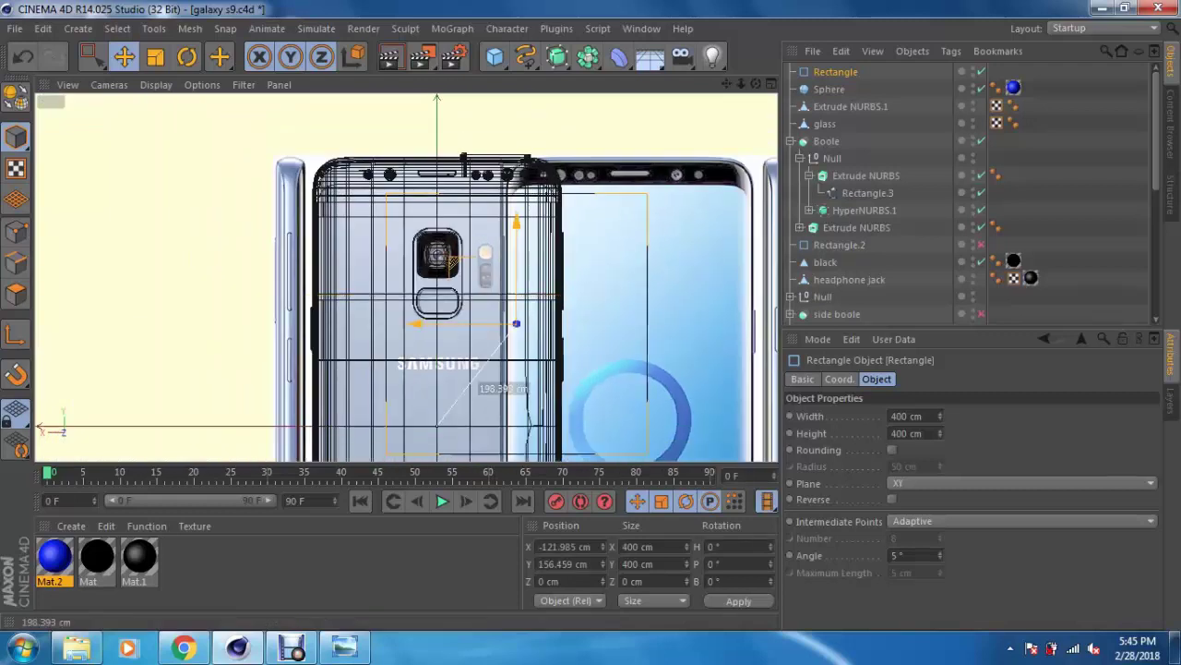
Step: Size the rectangle to 23.4 × 67.4 cm with 8.3 cm rounded corners
scroll(500, 287, "up", 2)
scroll(500, 287, "up", 2)
scroll(500, 287, "up", 2)
scroll(500, 287, "up", 1)
mouse_move(500, 287)
left_mouse_down()
mouse_move(434, 287)
mouse_move(447, 279)
left_mouse_up()
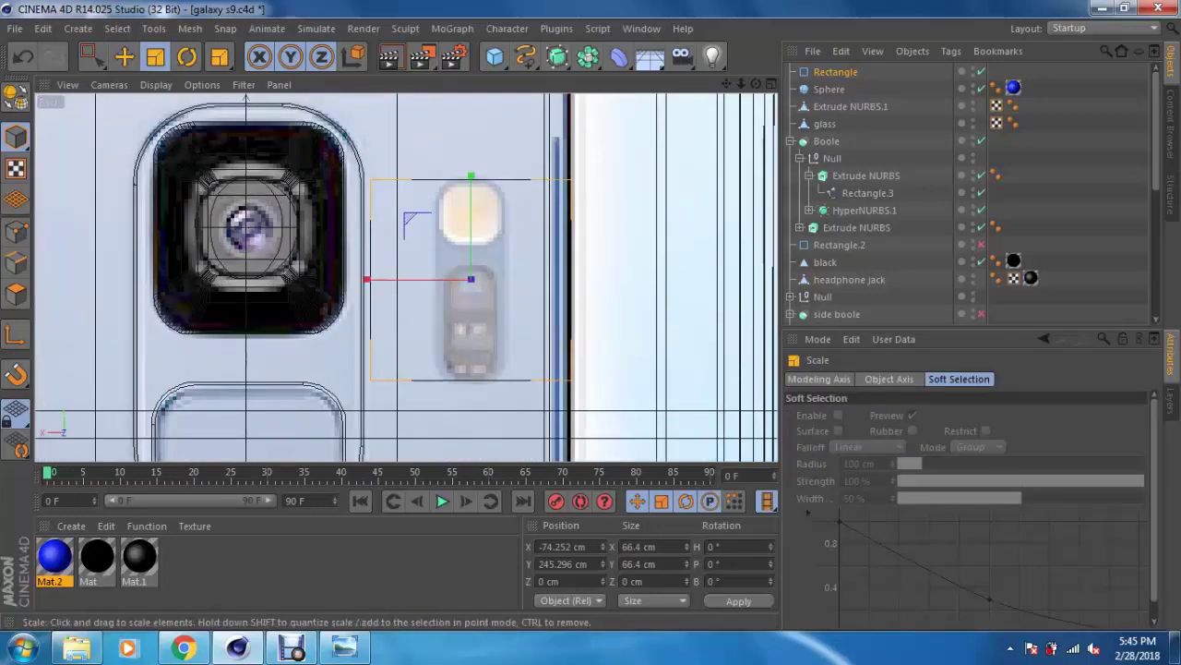
scroll(471, 279, "up", 1)
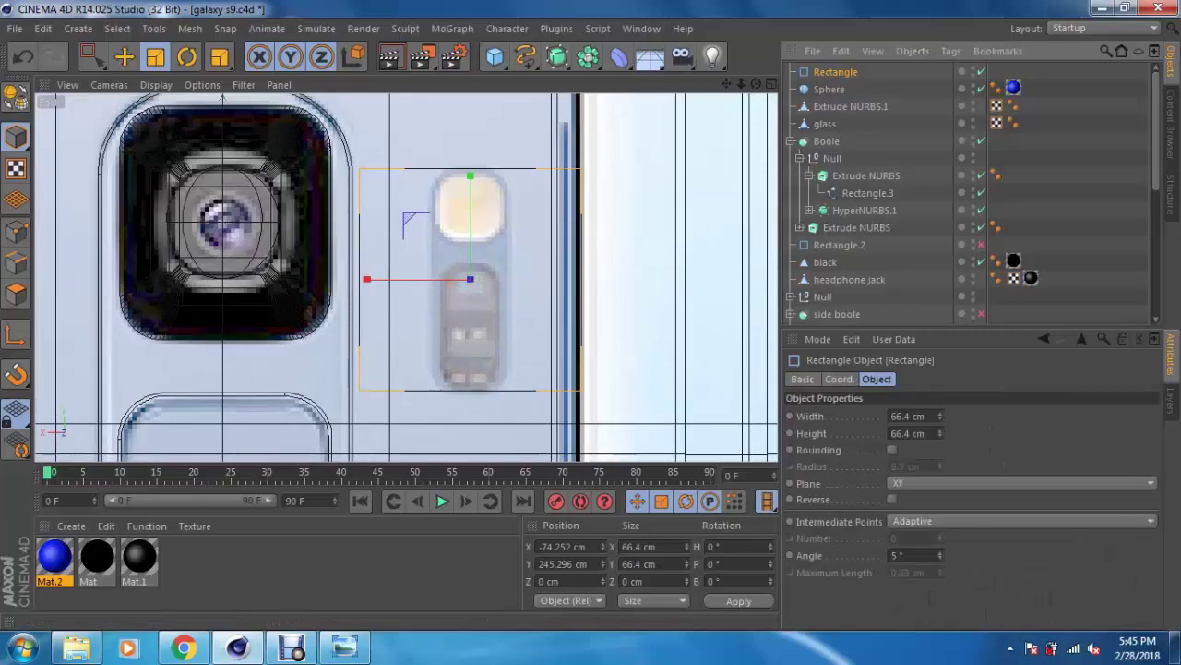
mouse_move(940, 415)
left_mouse_down()
mouse_move(940, 453)
mouse_move(939, 425)
left_mouse_up()
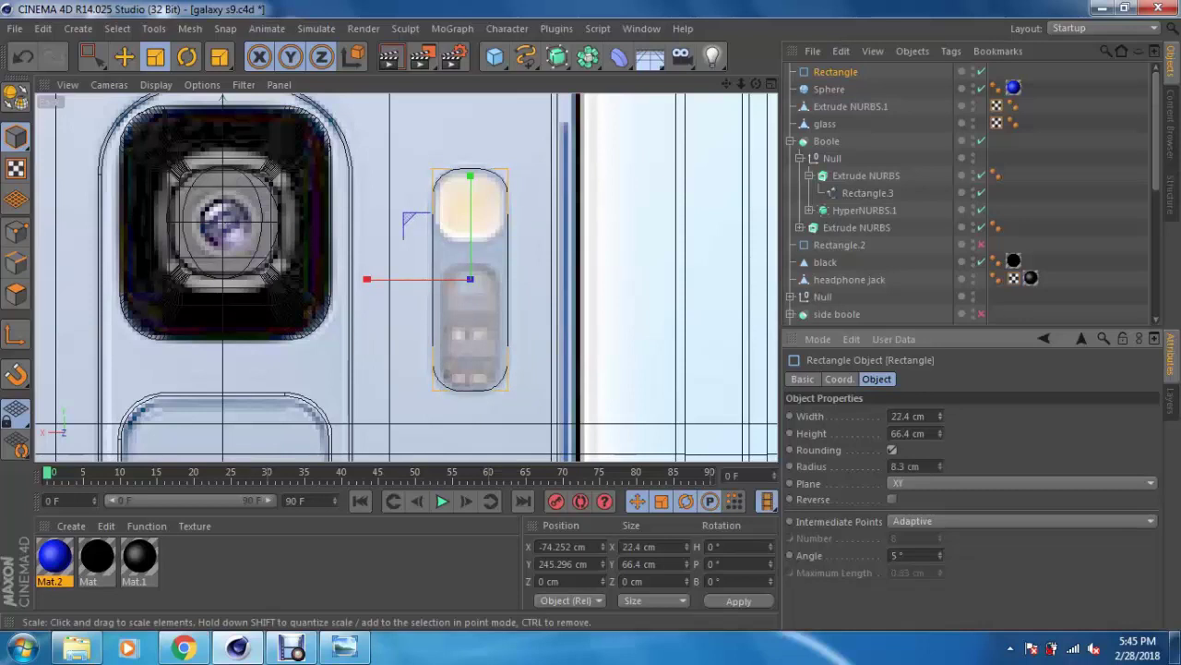
left_click_drag(940, 433, 940, 430)
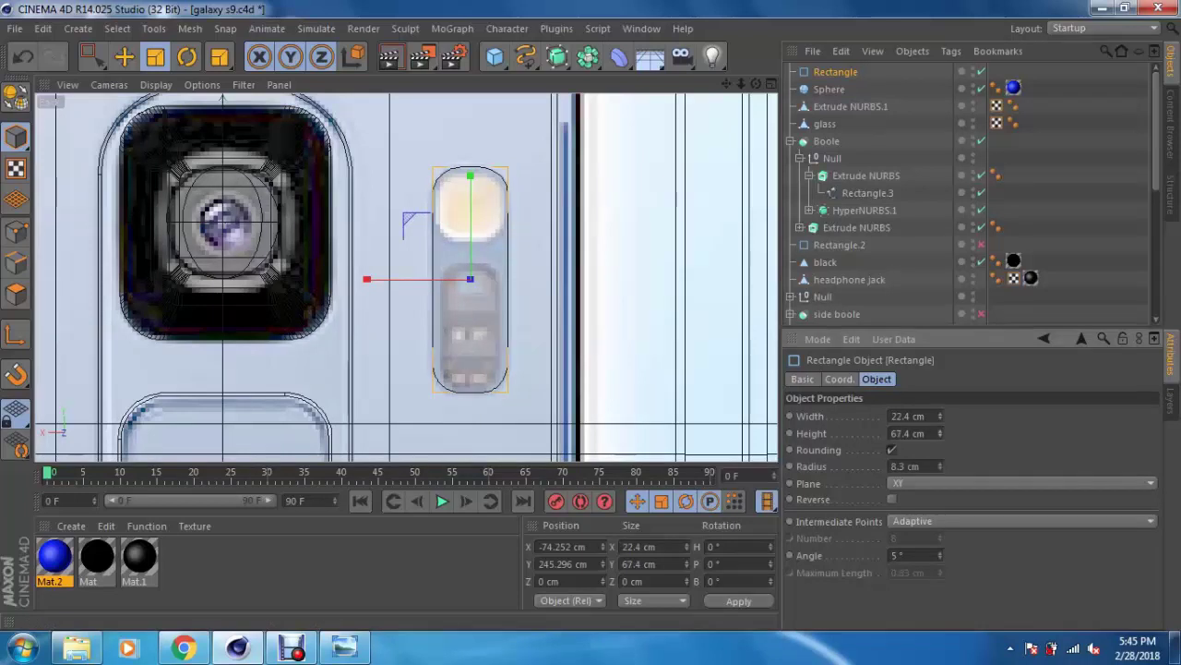
left_click(940, 412)
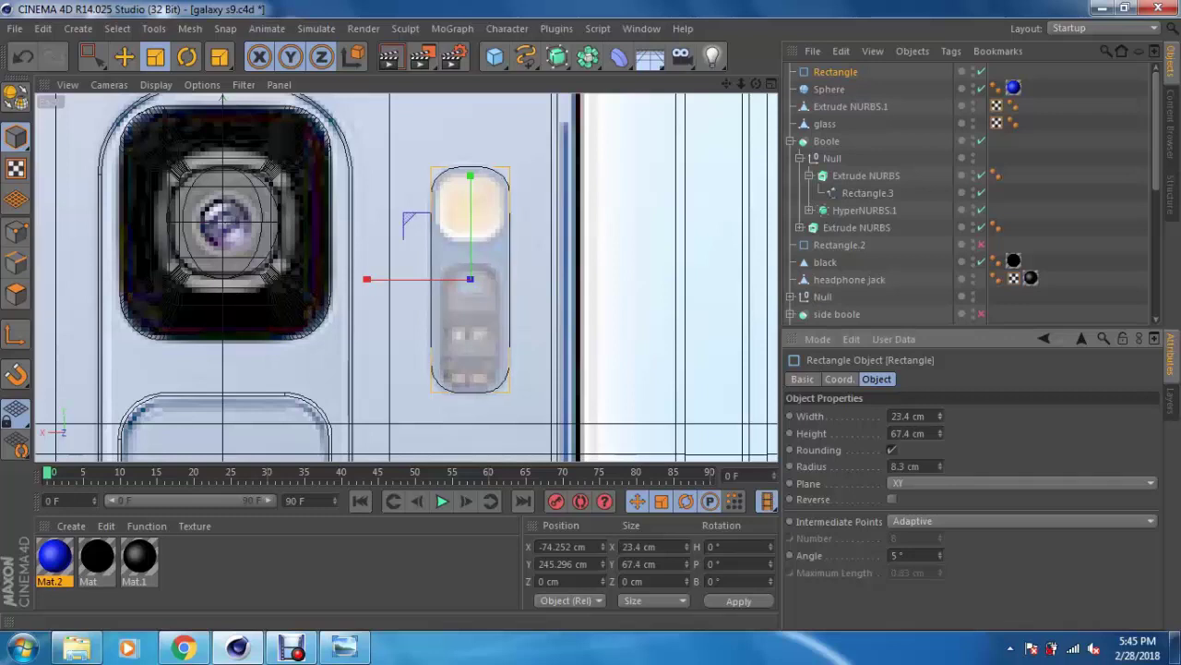
scroll(406, 277, "down", 2)
key("F1")
left_click_drag(406, 277, 309, 277, "alt")
Step: Put the pill rectangle into an Extrude NURBS extruded -20 cm along Z
key("e")
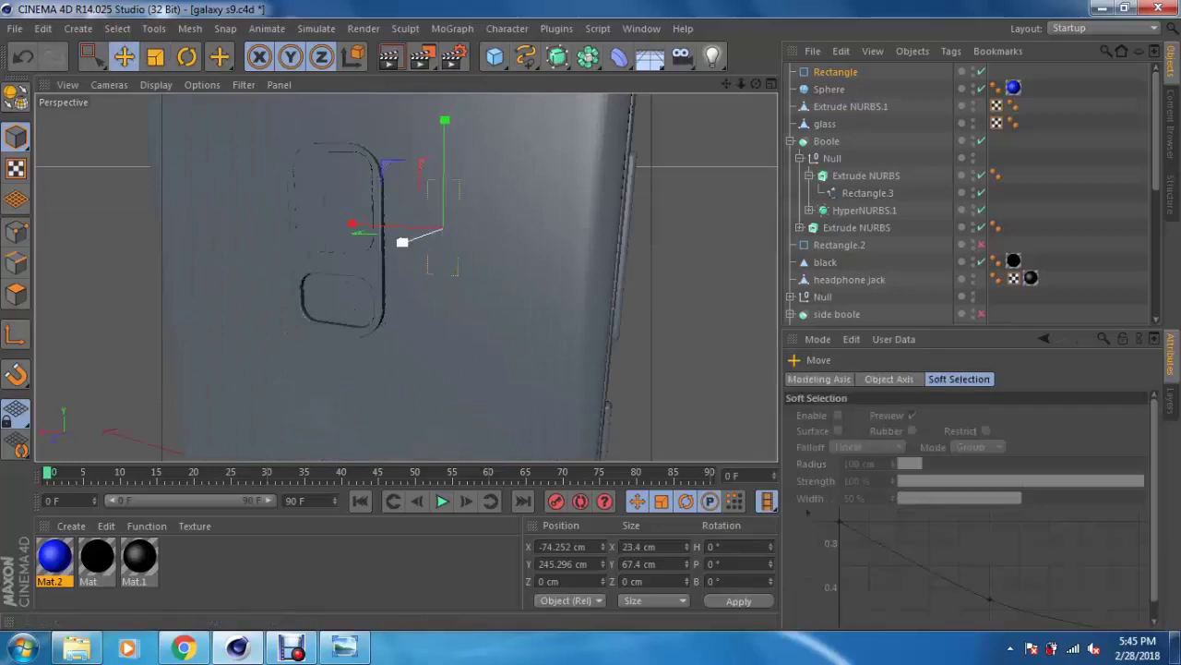
mouse_move(403, 242)
left_mouse_down("alt")
mouse_move(420, 233)
mouse_move(369, 277)
left_mouse_up("alt")
scroll(406, 277, "up", 3)
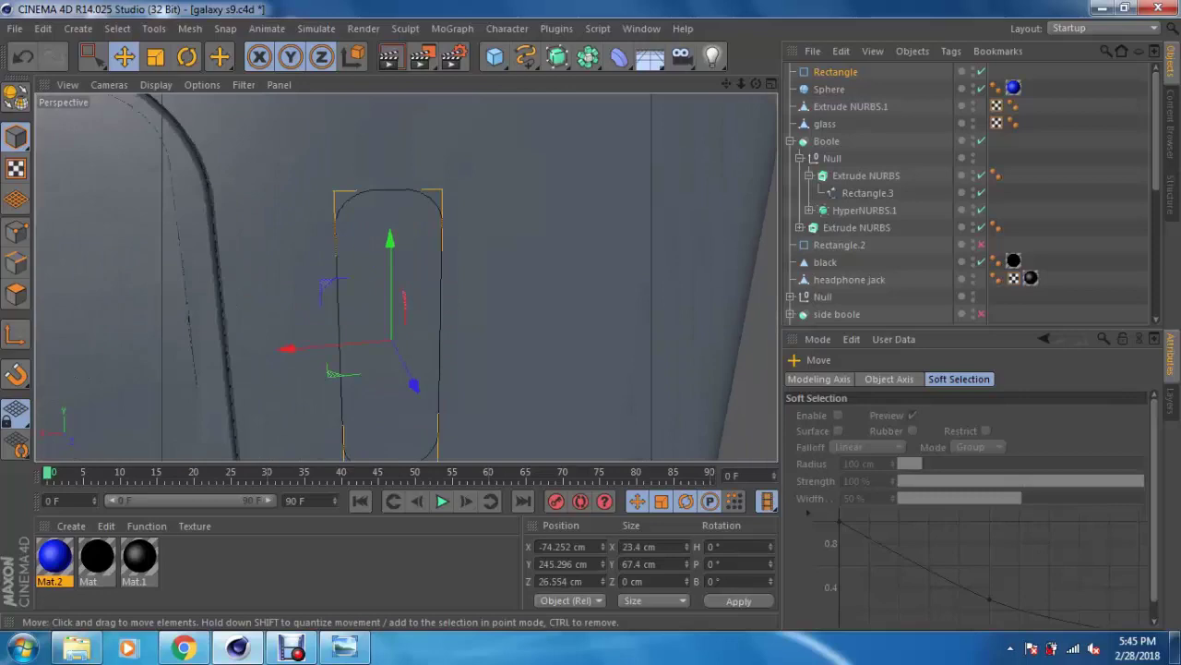
left_click_drag(406, 277, 434, 277, "alt")
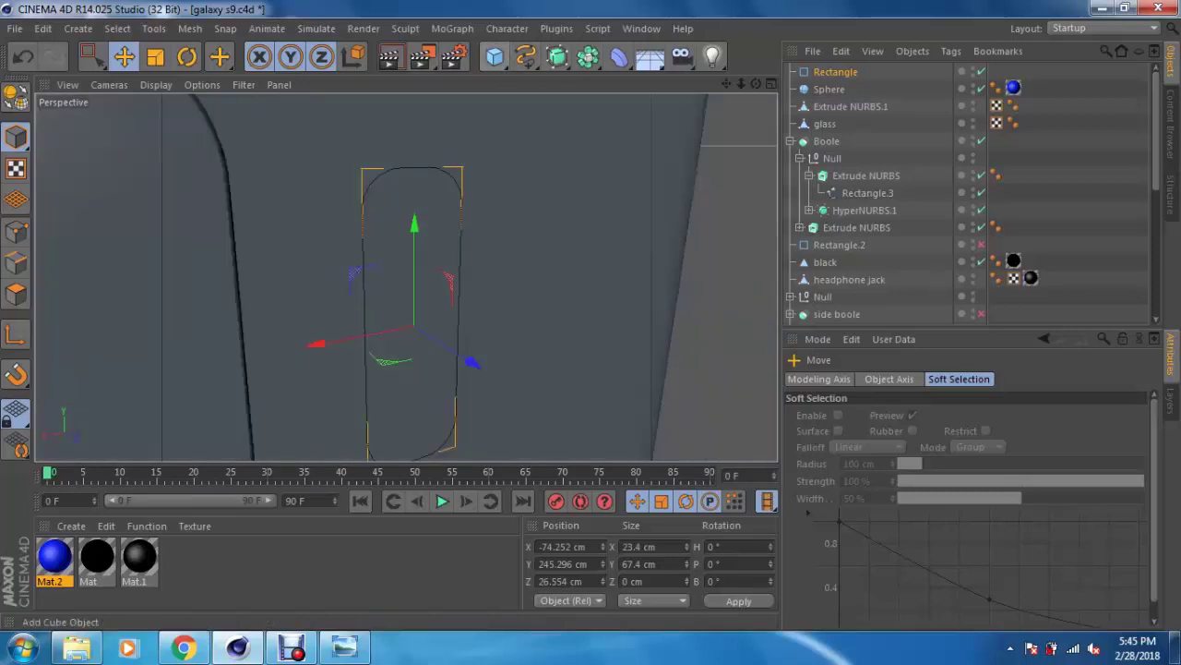
mouse_move(588, 57)
left_mouse_down()
mouse_move(556, 56)
mouse_move(729, 82)
left_mouse_up()
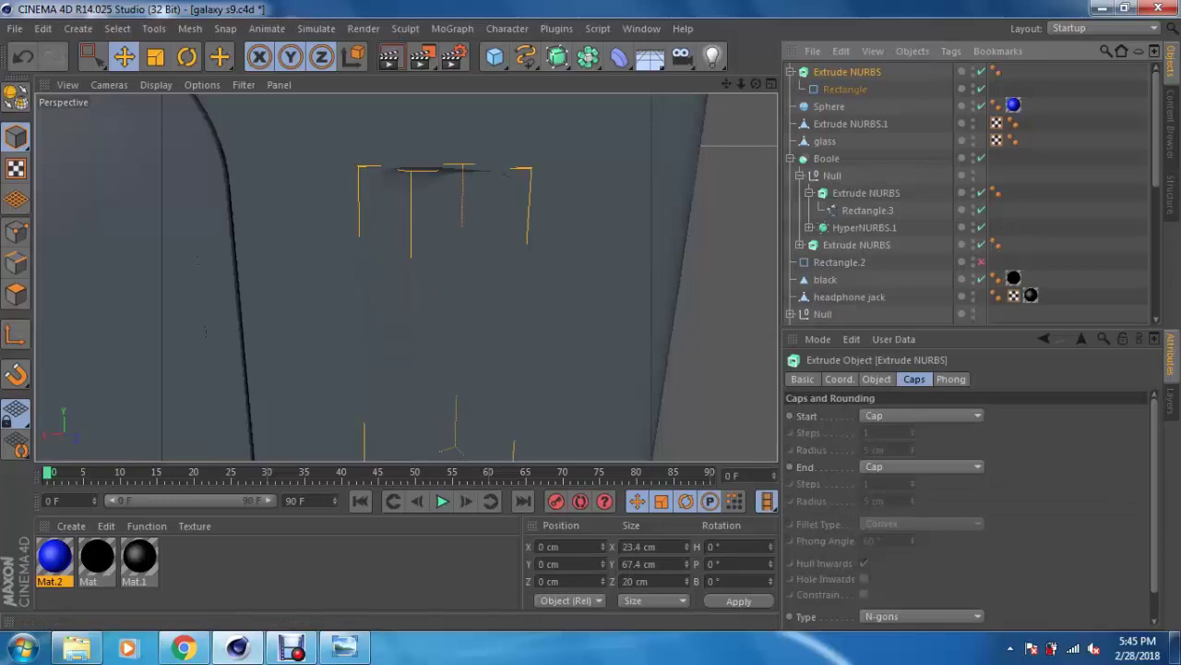
left_click(877, 378)
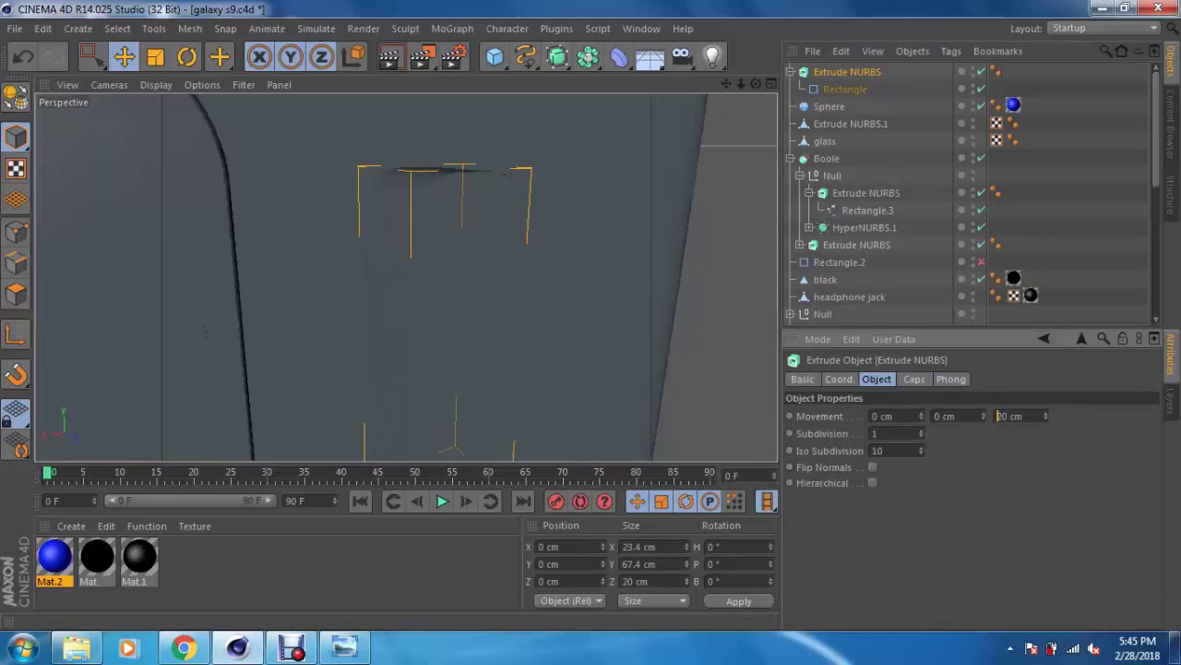
type("-")
key("Return")
Step: Move the pill extrusion into the Boole group as a cutter
scroll(406, 277, "down", 3)
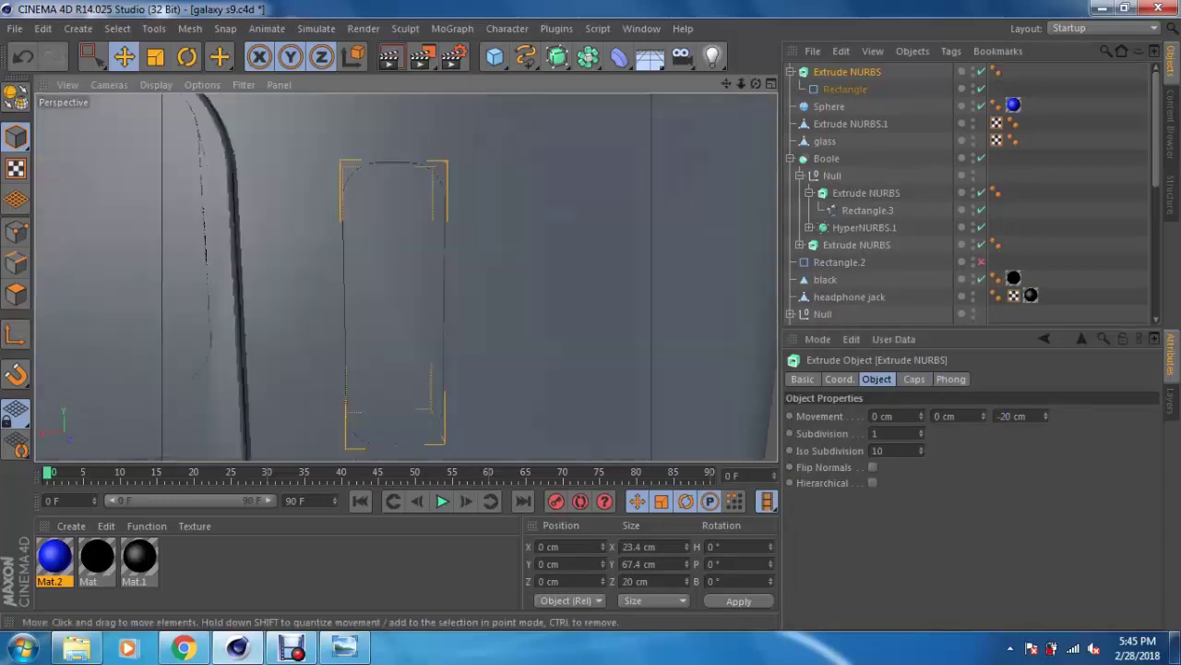
scroll(407, 277, "down", 3)
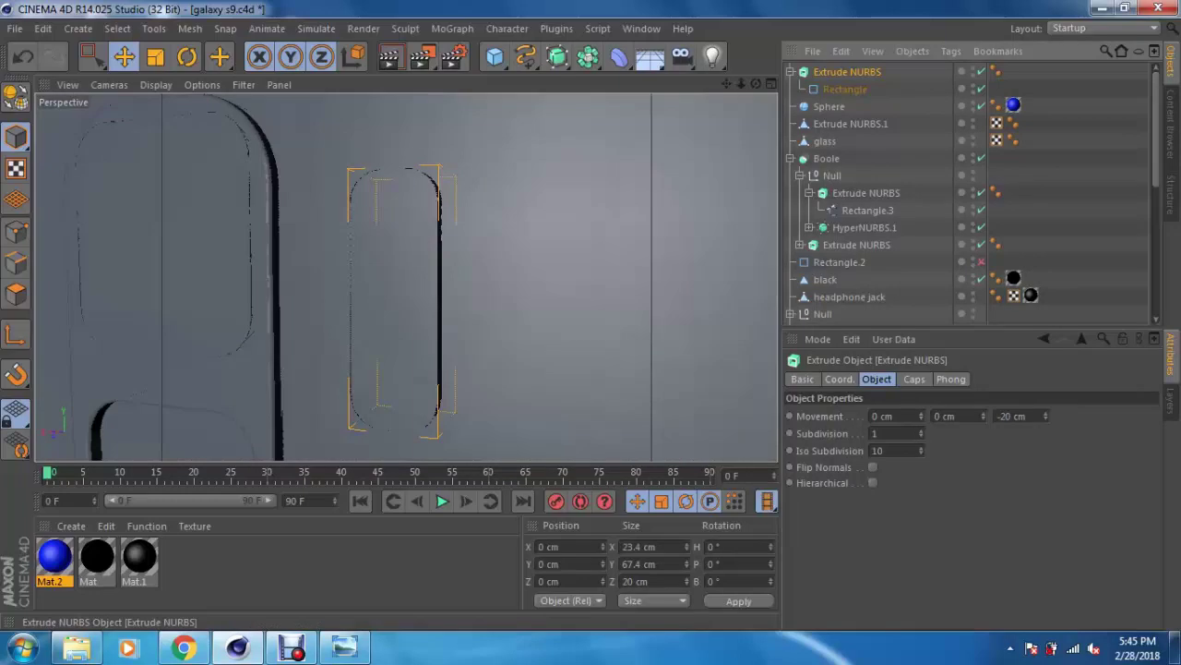
left_click_drag(847, 71, 854, 247)
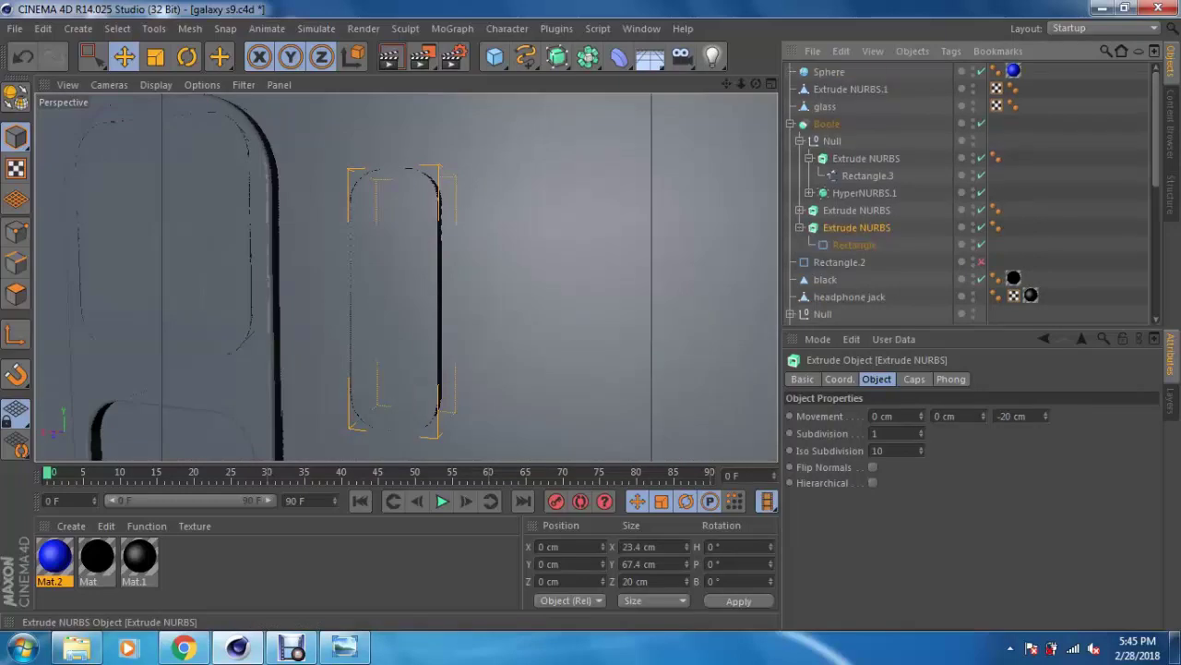
Step: Group the two cutter extrusions into Null.1 and check the cut pill recess in the views
key("alt+g")
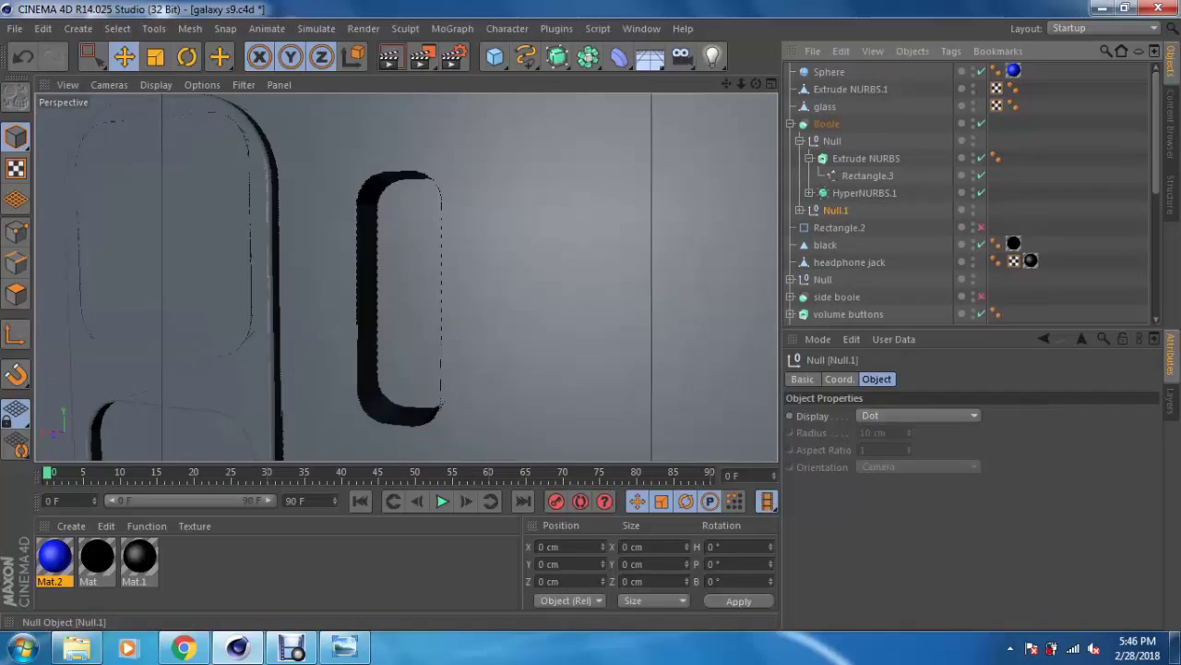
mouse_move(406, 277)
left_mouse_down("alt")
mouse_move(462, 277)
mouse_move(388, 295)
mouse_move(378, 281)
left_mouse_up("alt")
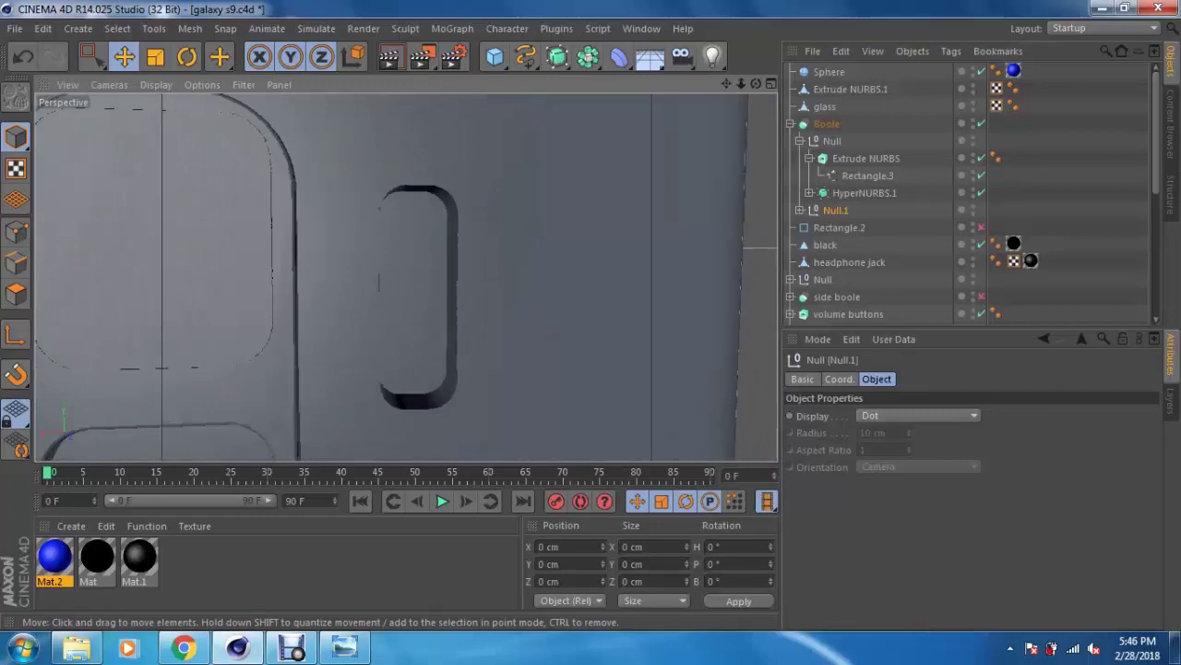
key("F5")
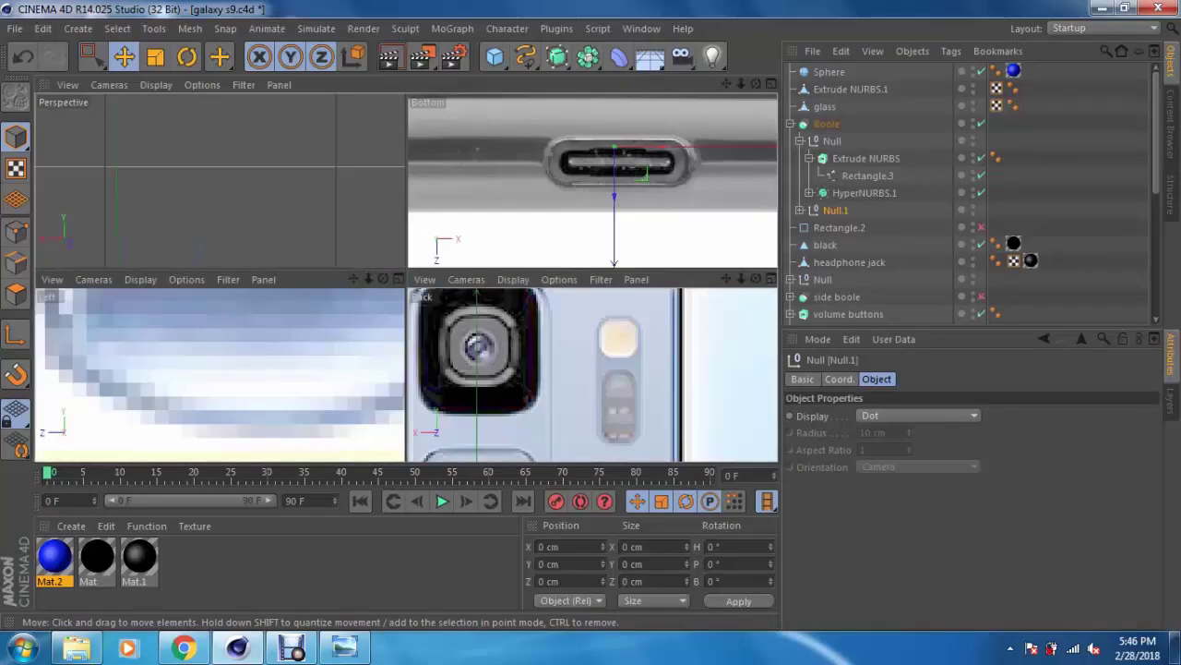
key("F4")
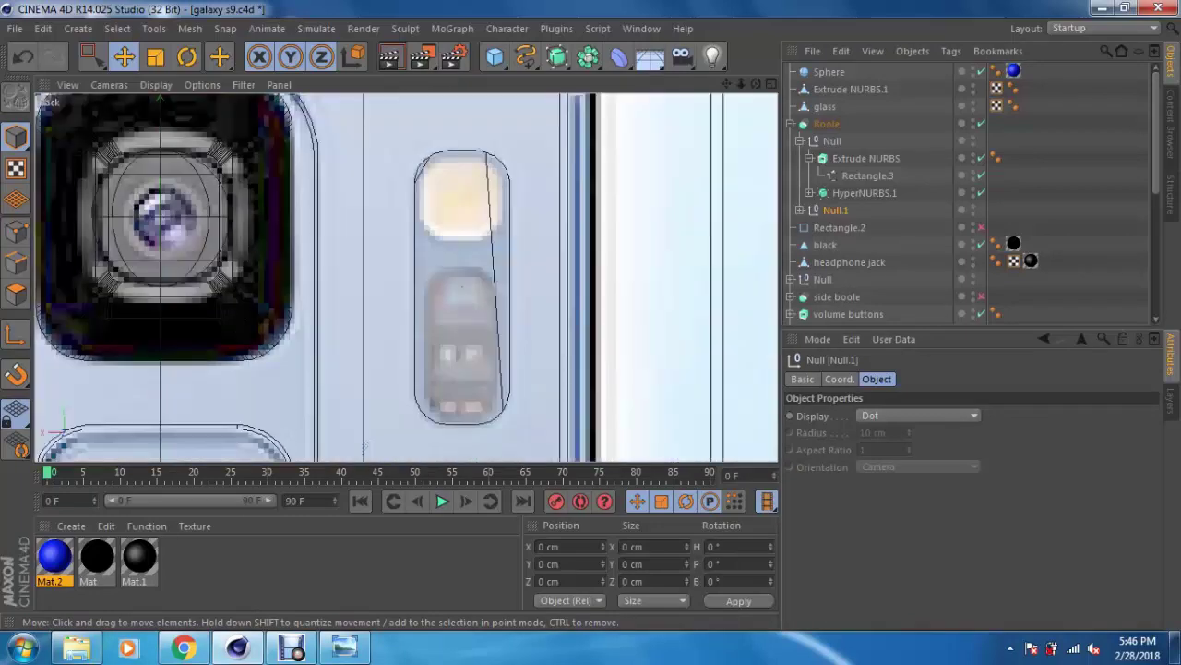
scroll(364, 446, "up", 1)
scroll(364, 446, "up", 2)
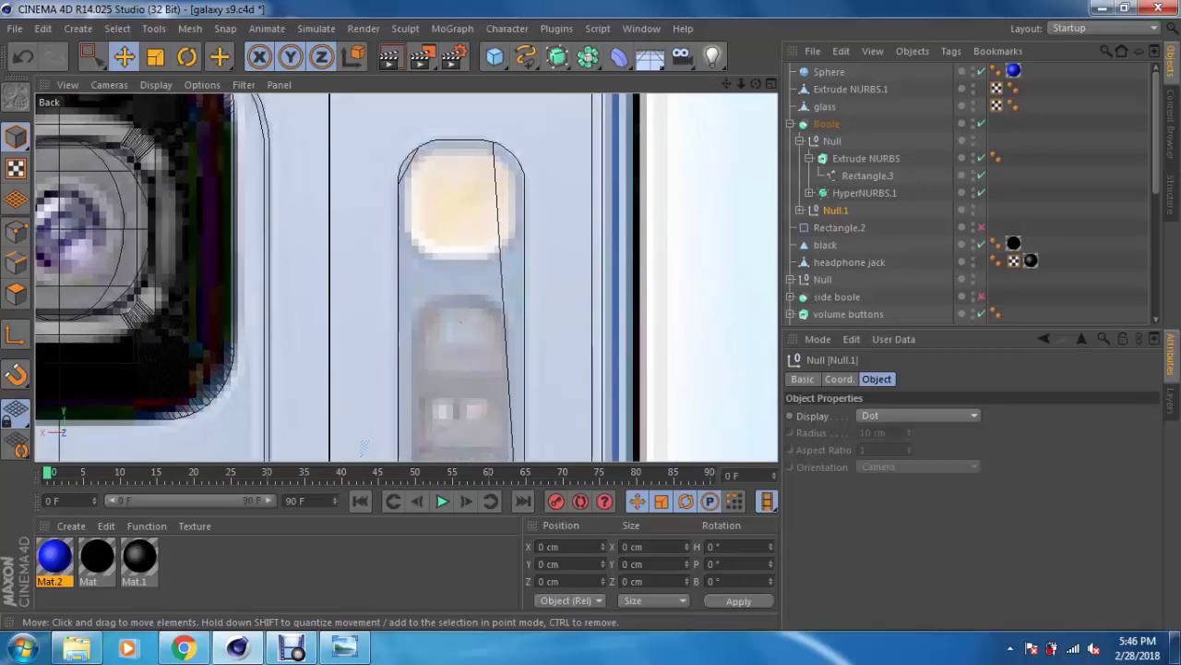
key("F5")
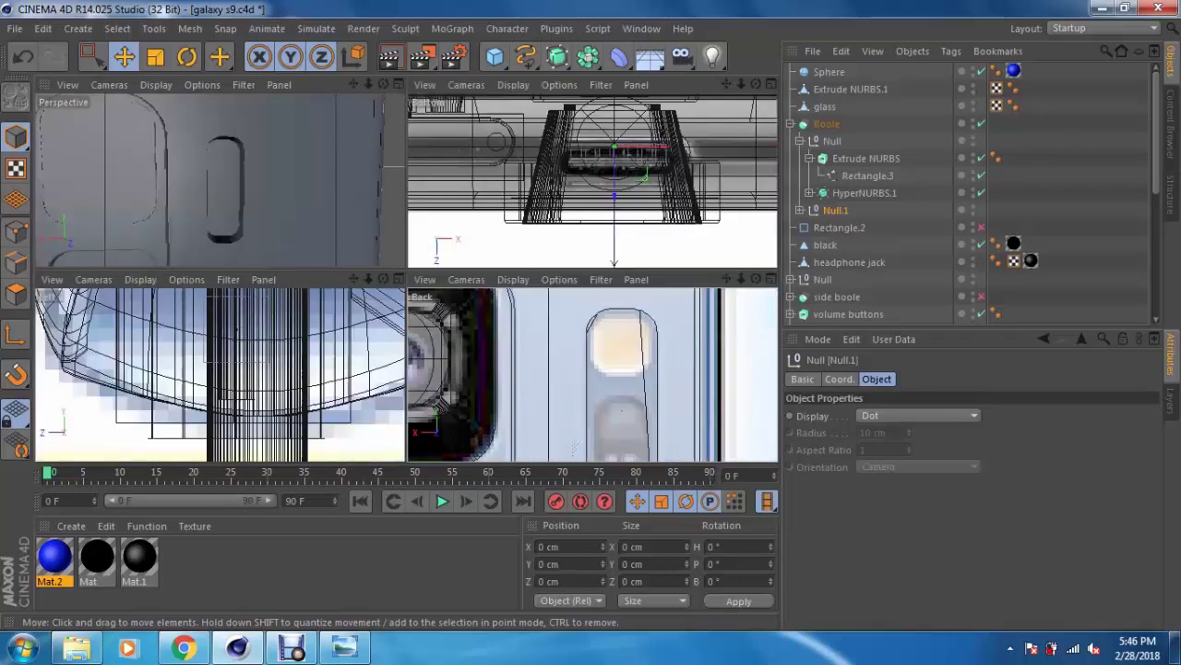
key("F1")
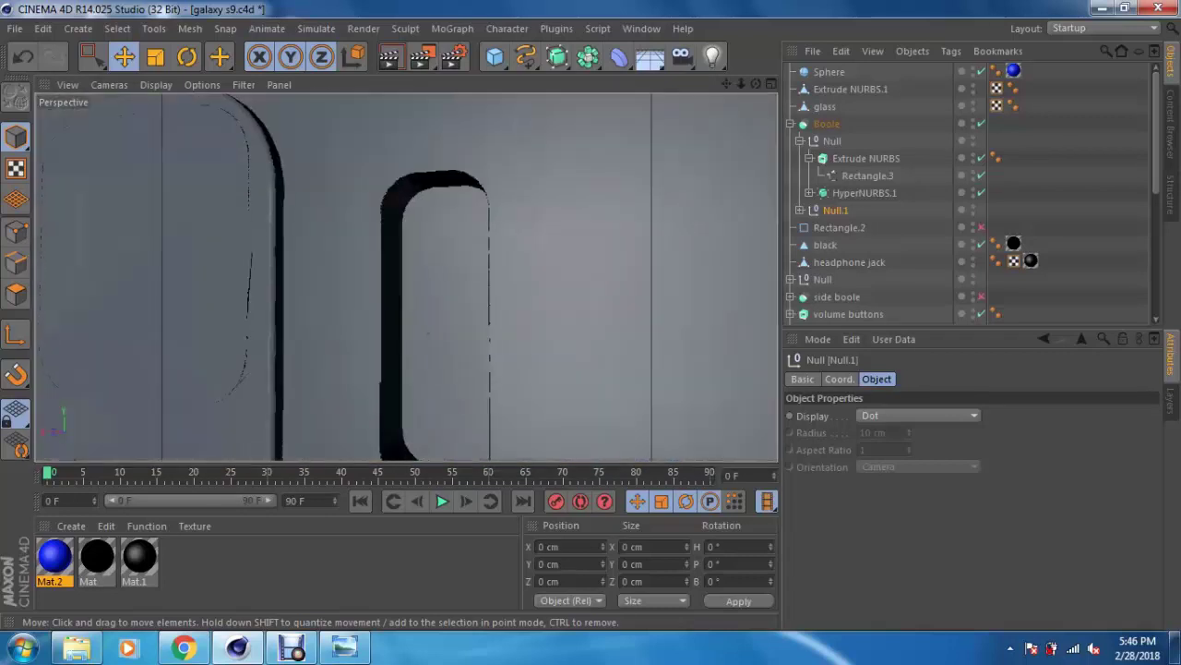
key("F5")
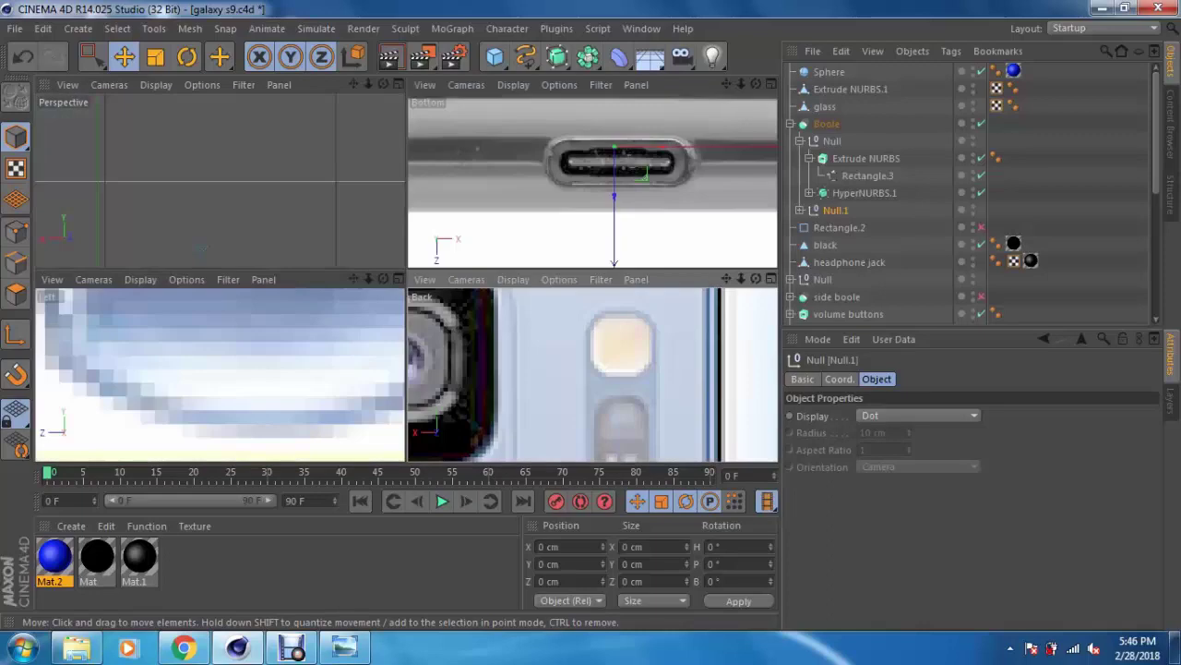
key("F4")
Step: Duplicate the pill cutter extrusion to the top level of the hierarchy
key("ctrl+v")
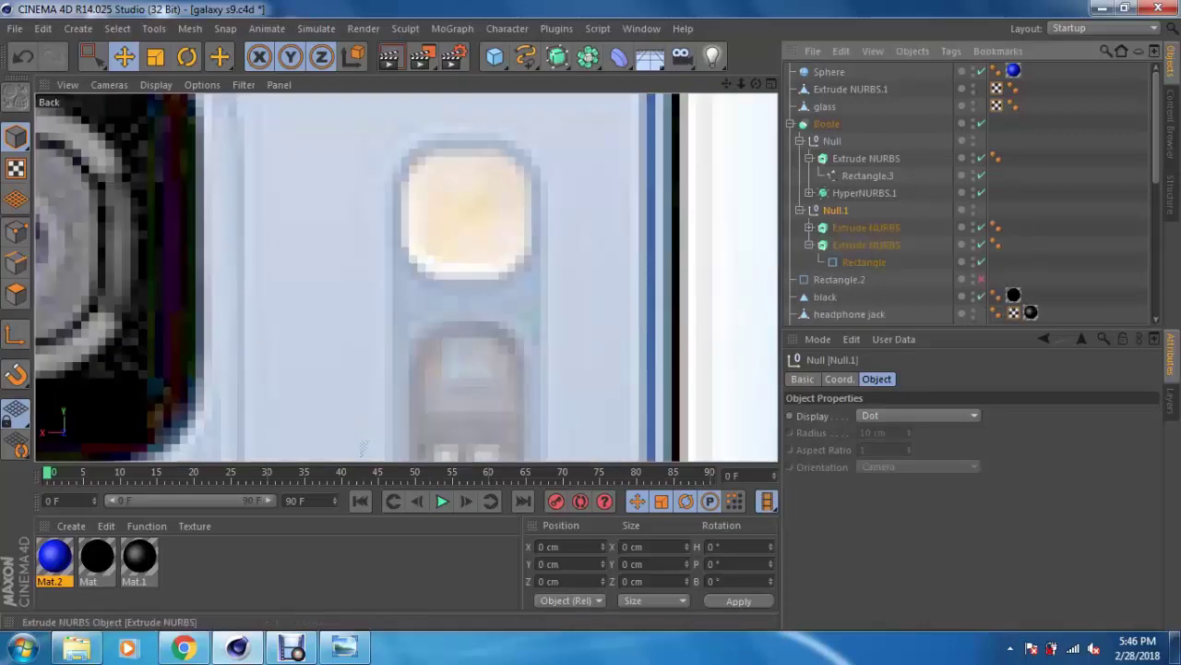
left_click(866, 245)
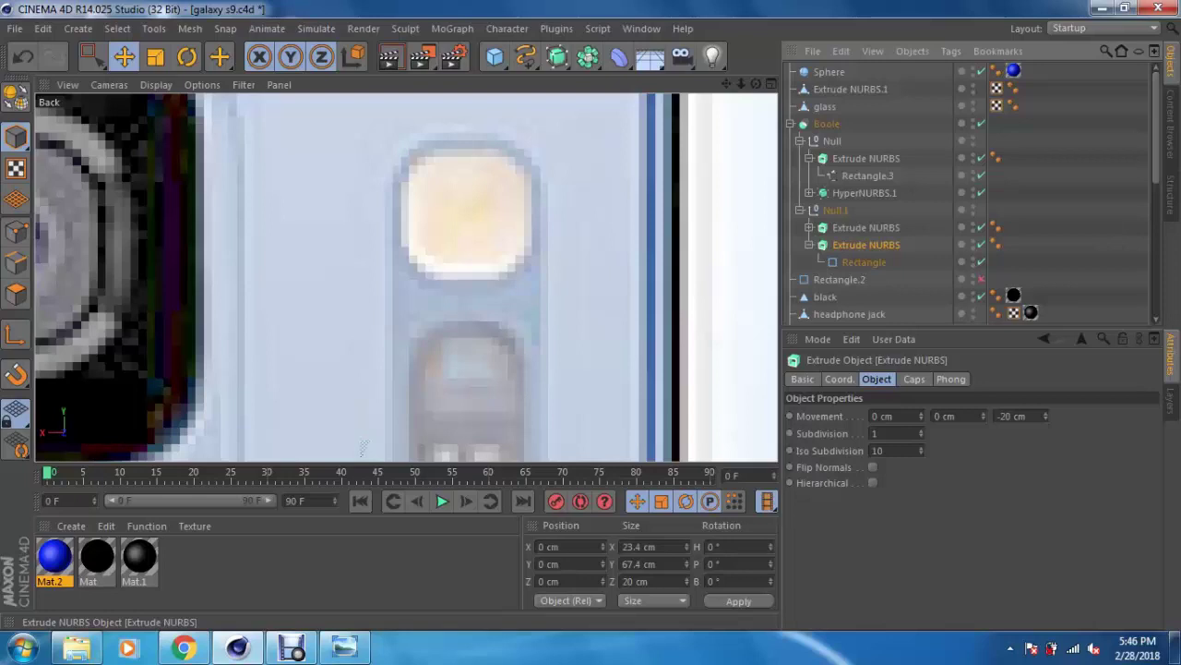
left_click(809, 244)
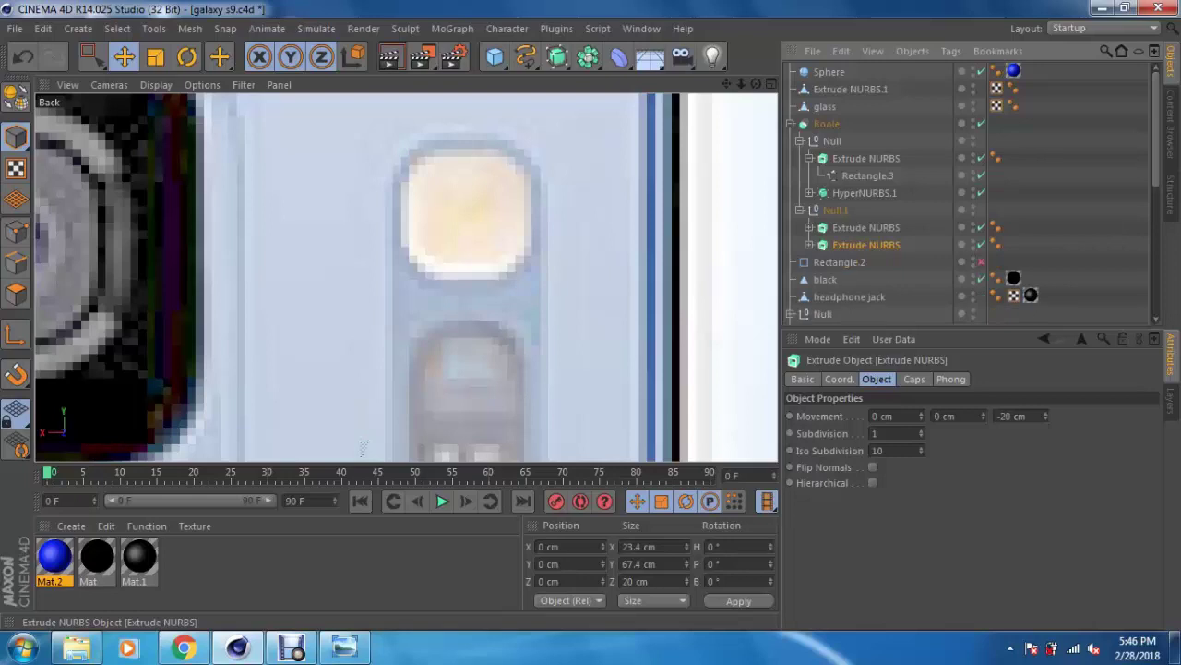
key("ctrl+v")
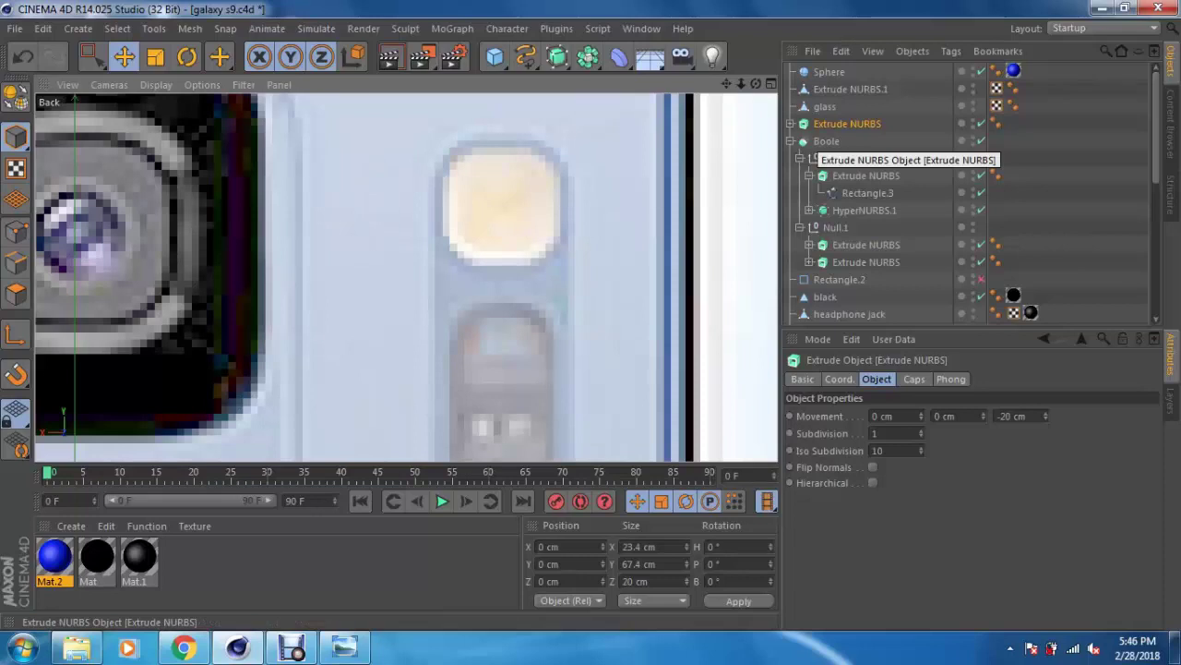
Step: Raise the copied rectangle slightly and set its width and height to 19.4 cm
left_click(790, 124)
left_click(844, 141)
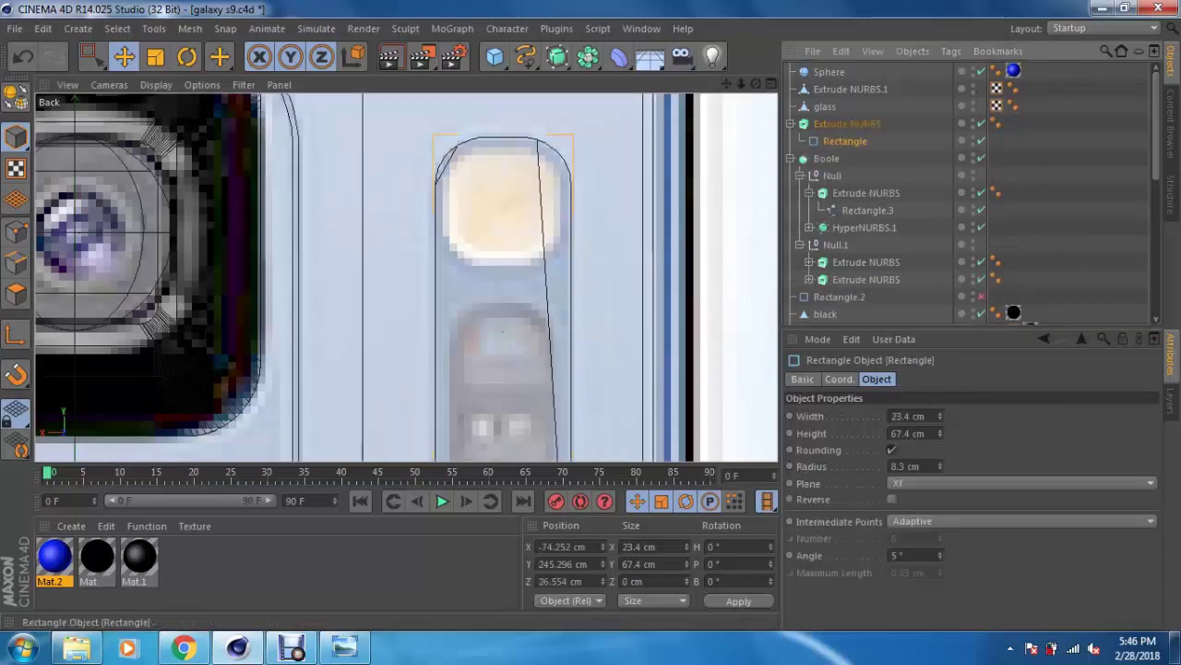
left_click_drag(503, 221, 503, 173)
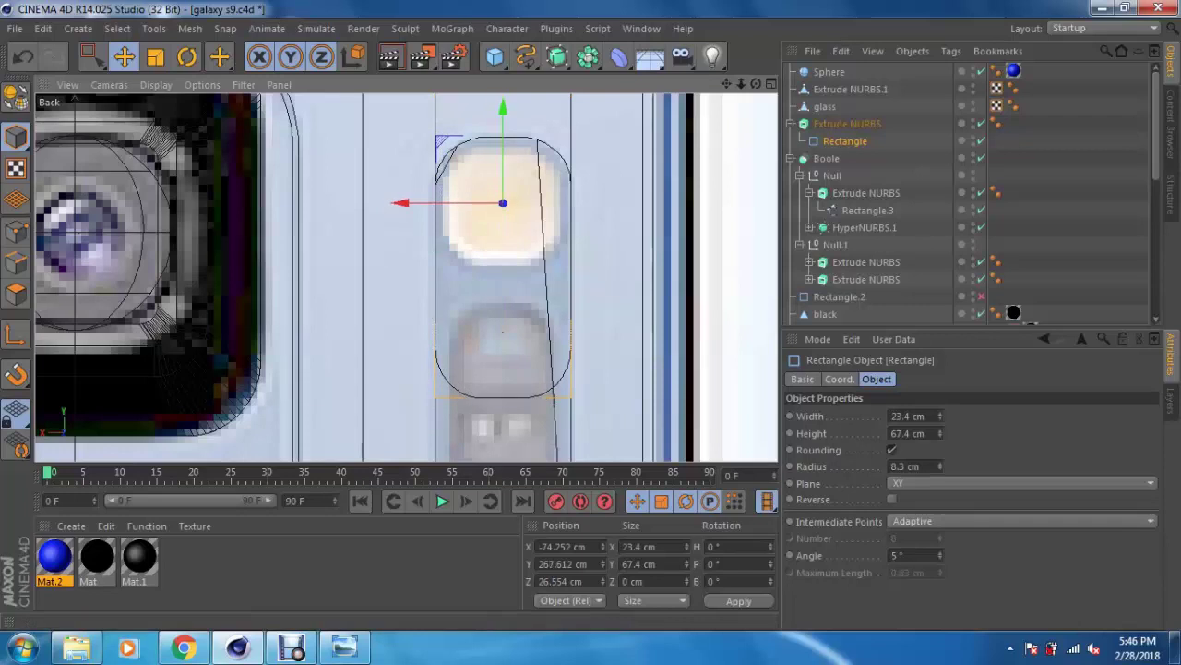
left_click_drag(940, 415, 913, 415)
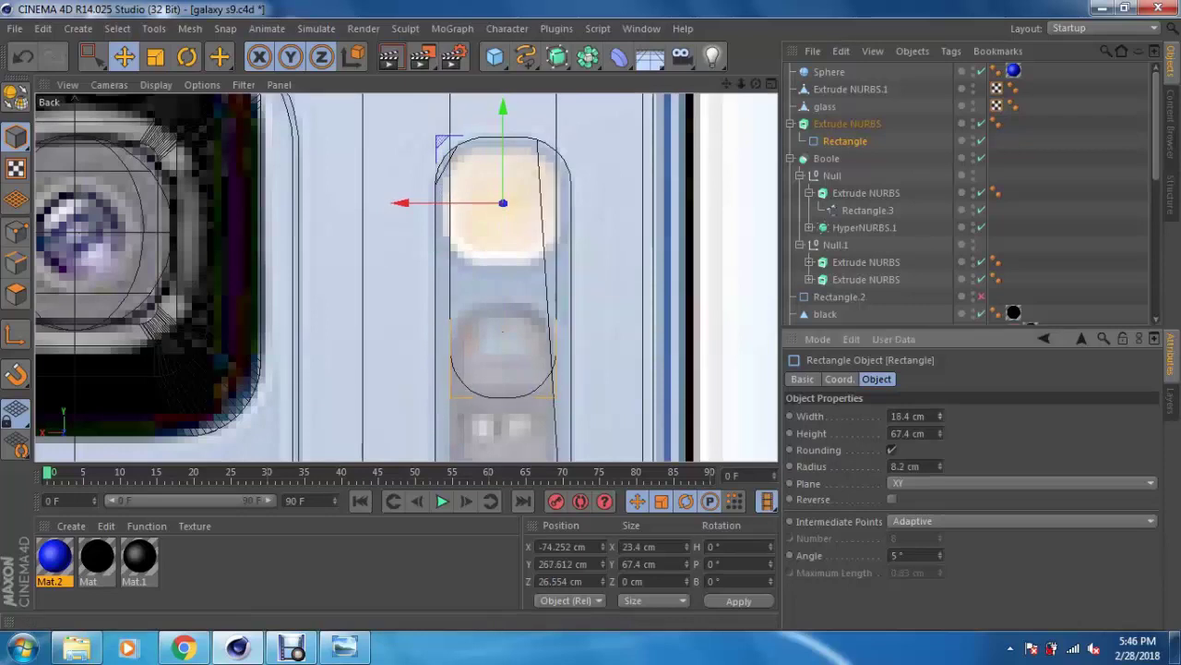
left_click(939, 411)
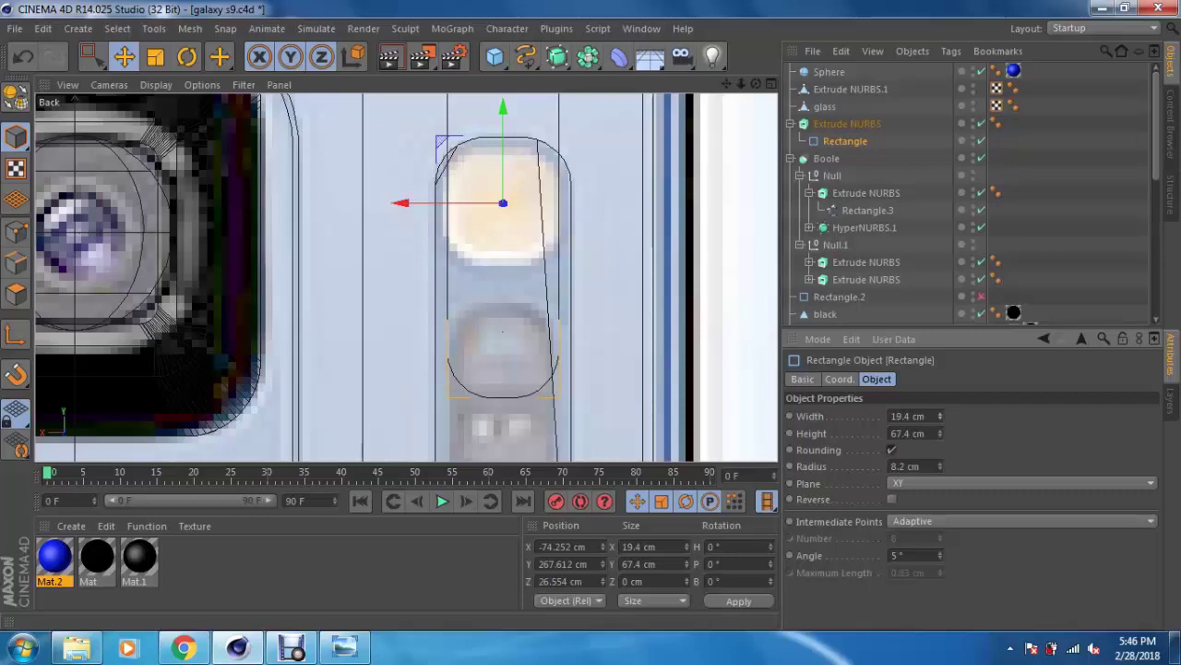
left_click_drag(940, 433, 939, 462)
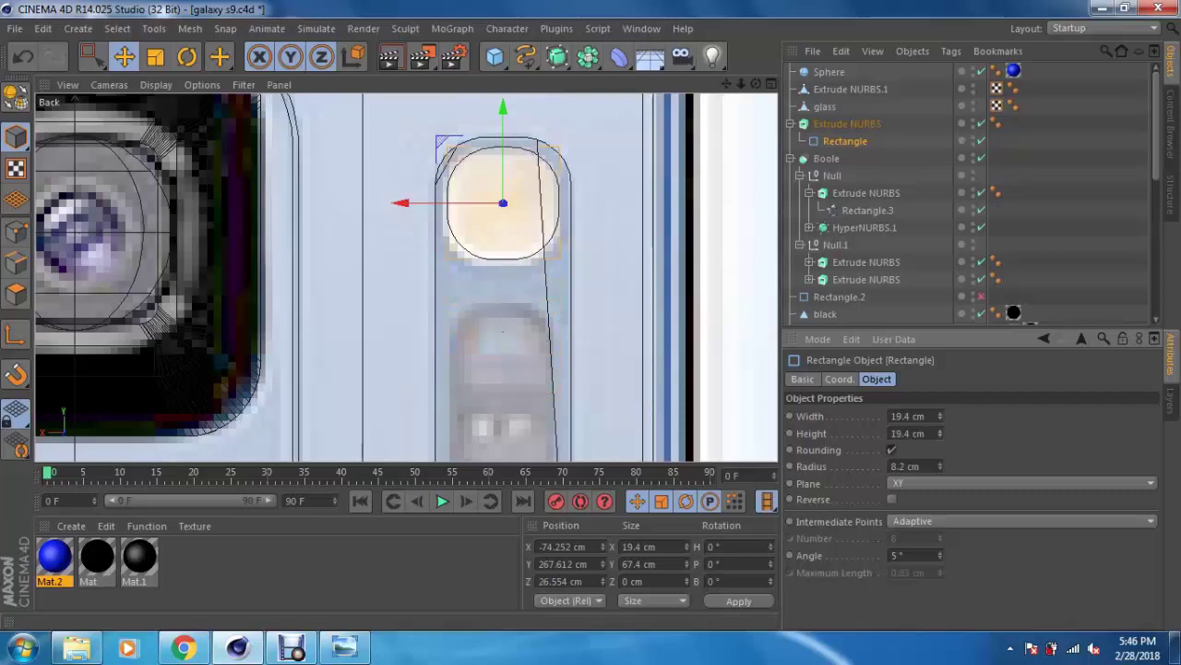
Step: Nudge the rectangle slightly down and reduce its corner radius to 6.2 cm
scroll(503, 194, "up", 2)
scroll(503, 194, "up", 1)
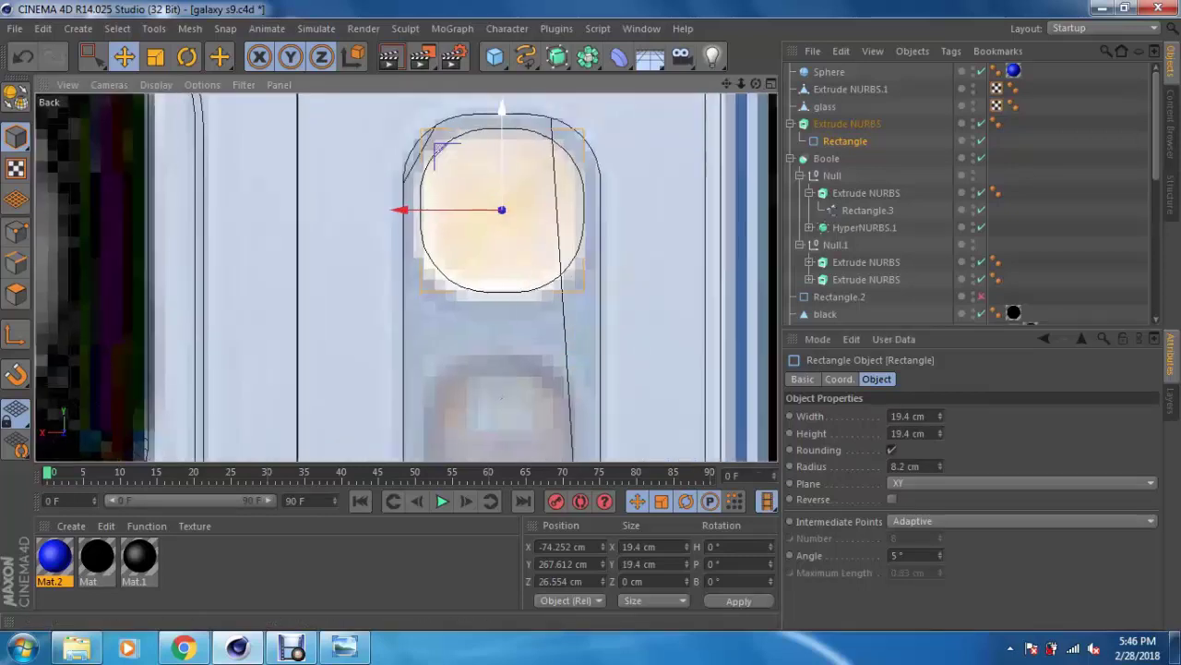
left_click_drag(501, 116, 502, 119)
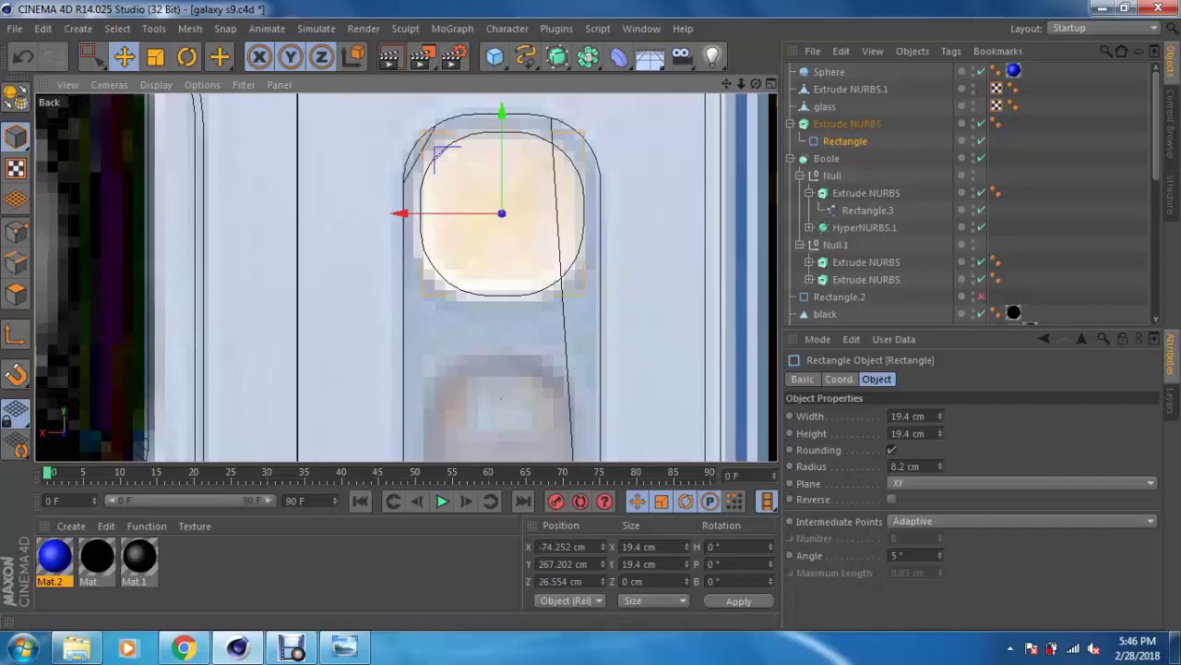
left_click(940, 469)
left_click(940, 469)
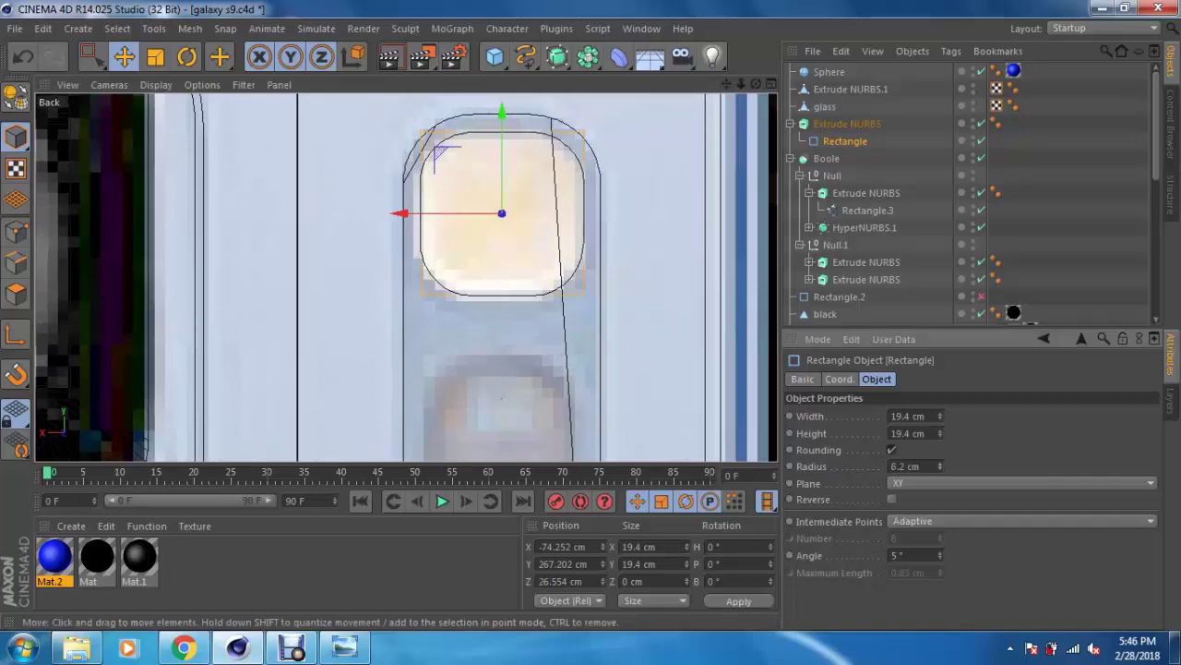
Step: Return to a maximised perspective view and select the first Extrude NURBS under Null.1
middle_click(415, 277)
middle_click(222, 176)
mouse_move(406, 277)
left_mouse_down("alt")
mouse_move(434, 277)
mouse_move(369, 277)
mouse_move(461, 277)
left_mouse_up("alt")
scroll(442, 197, "up", 3)
left_click(866, 262)
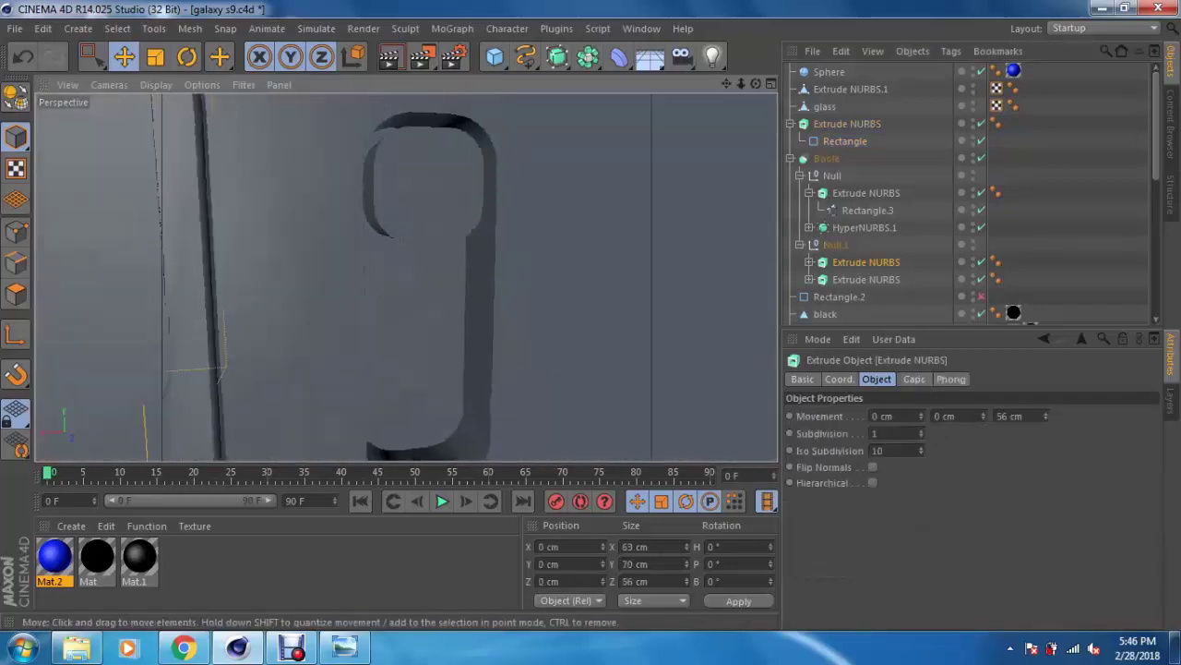
Step: Copy the pill cutout Extrude NURBS to the top level and make it editable
left_click(866, 279)
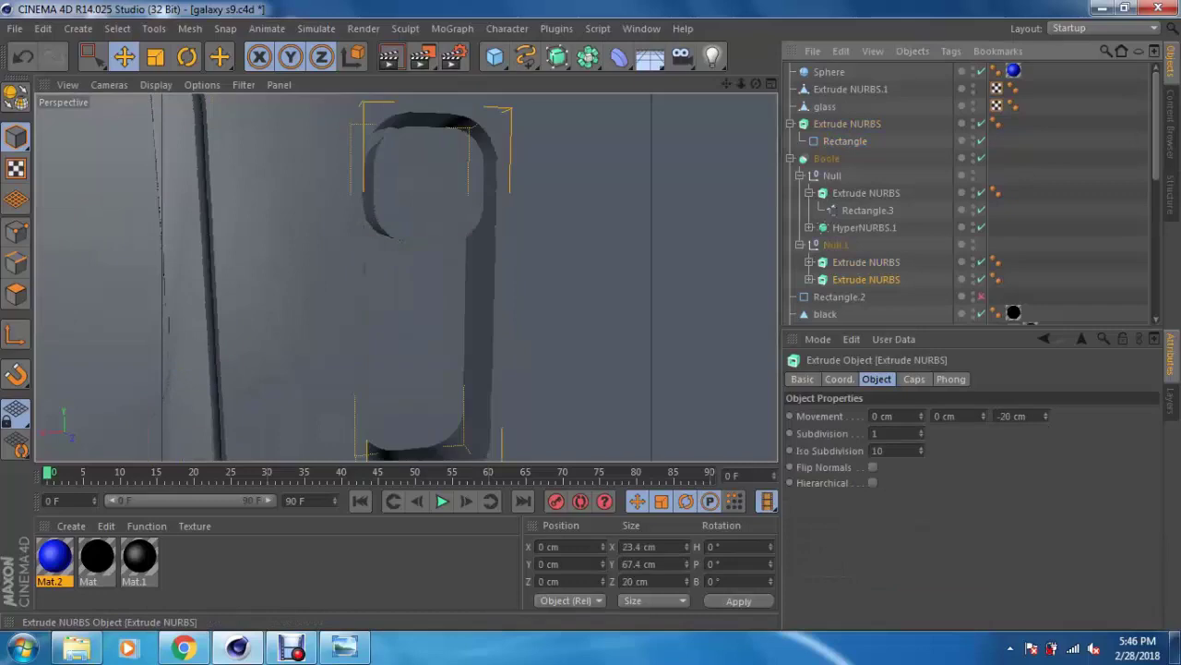
left_click_drag(865, 279, 831, 158, "ctrl")
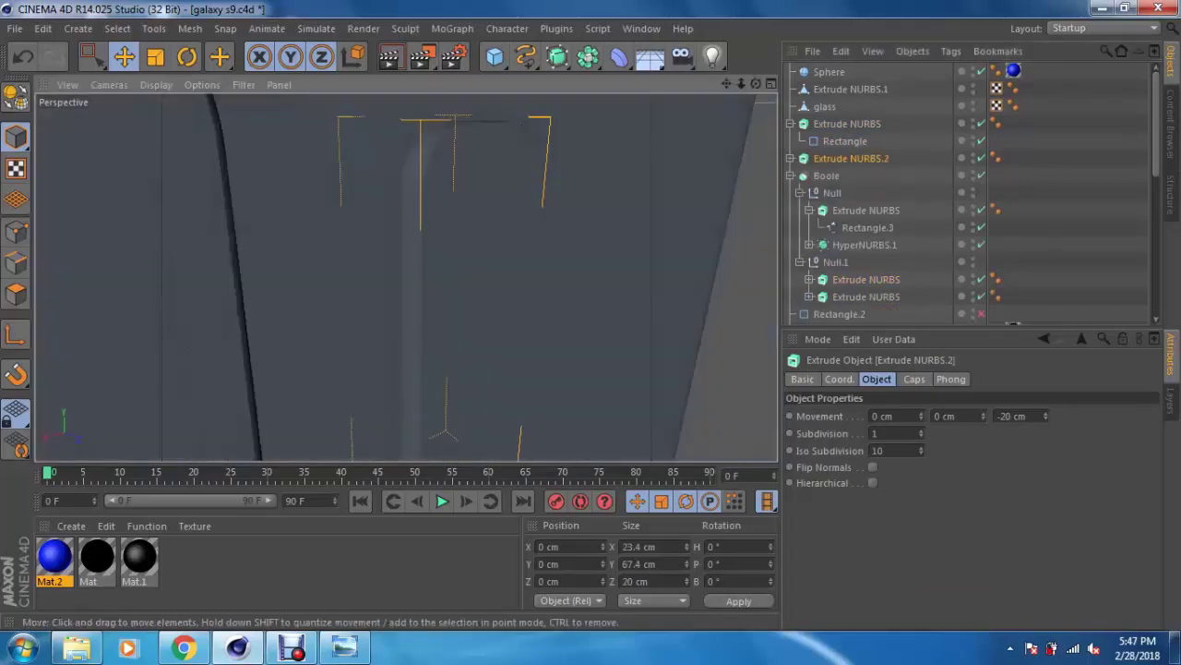
key("c")
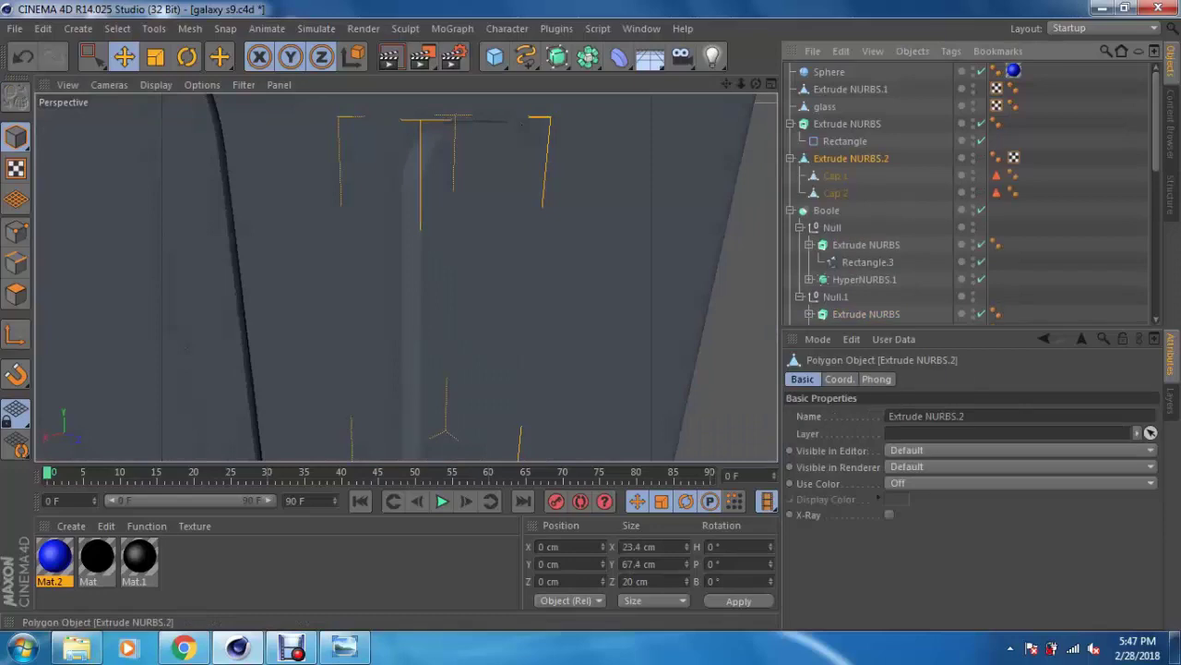
Step: Select the Cap 1 piece and move it along Z to 22.228 cm
left_click(836, 176)
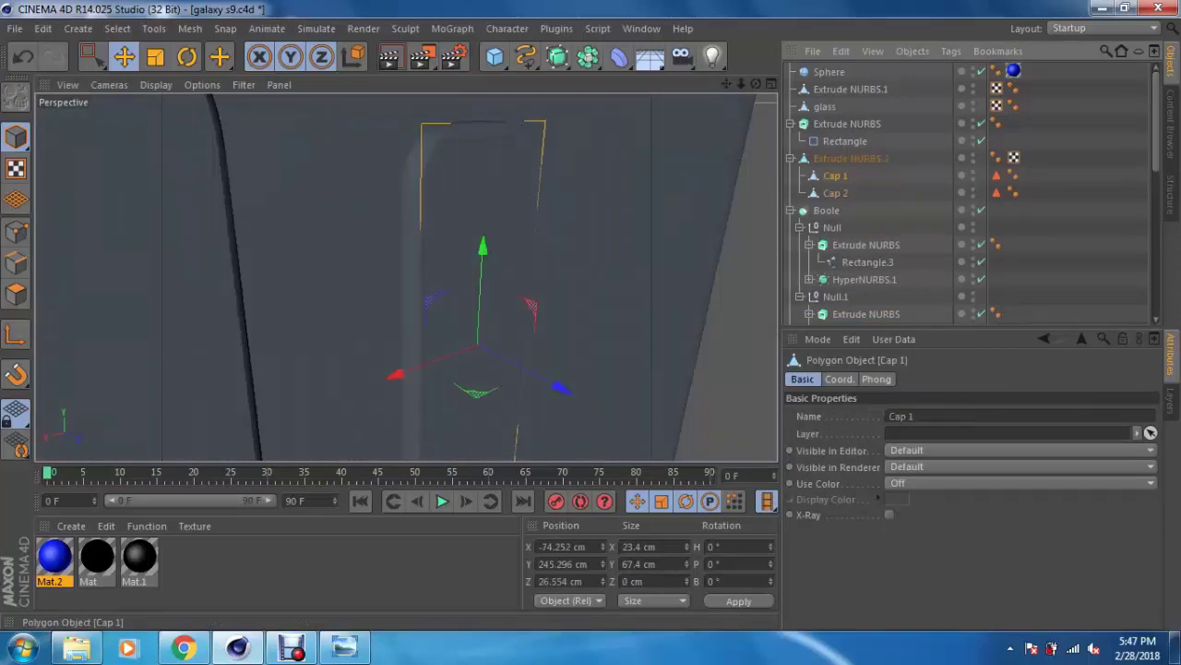
key("ctrl+z")
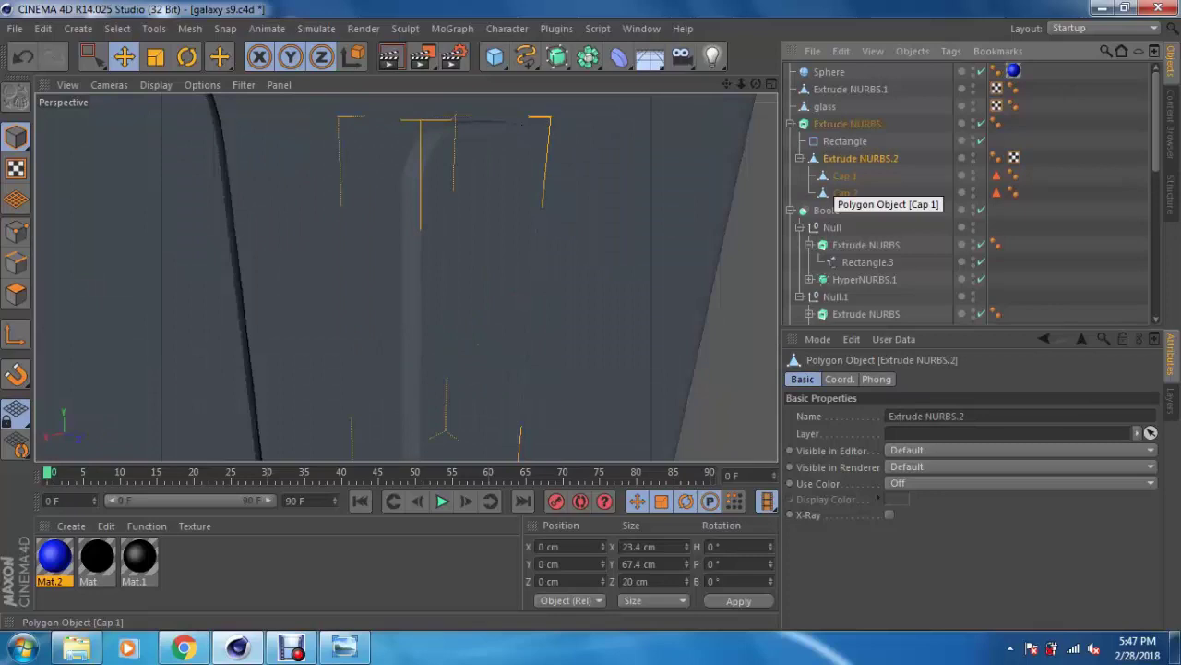
key("ctrl+y")
key("ctrl+y")
key("ctrl+y")
key("ctrl+y")
key("ctrl+y")
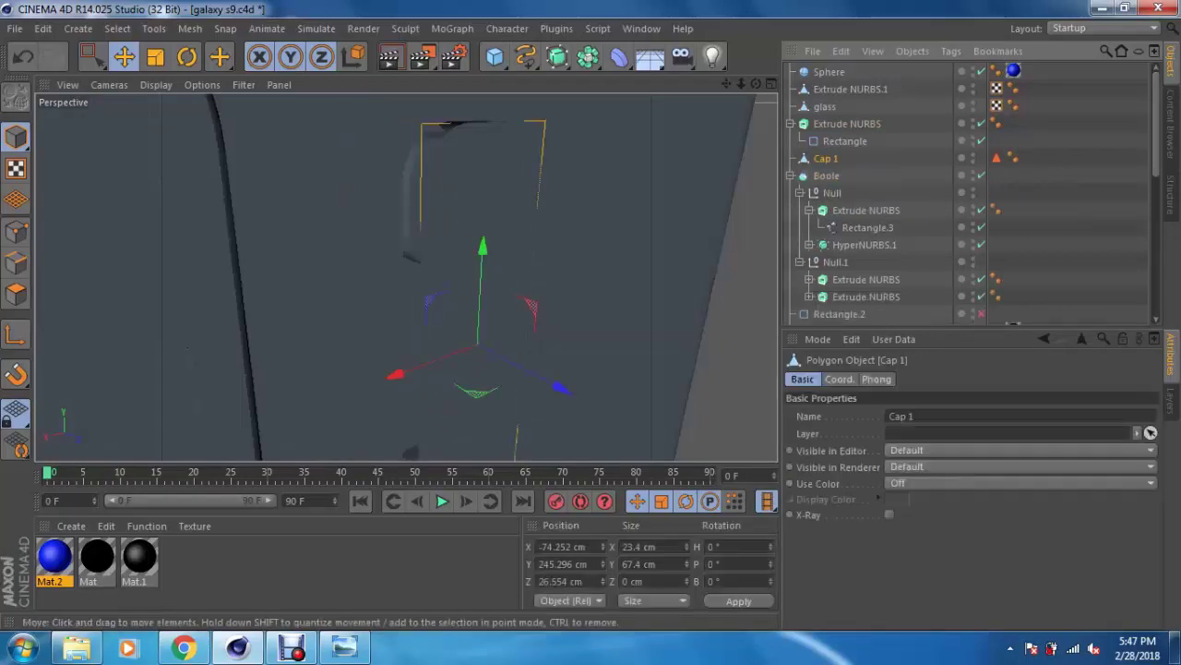
left_click_drag(560, 387, 480, 369)
Step: Rename Cap 1 to 'glass' and paste a duplicate of it
double_click(829, 158)
type("glass")
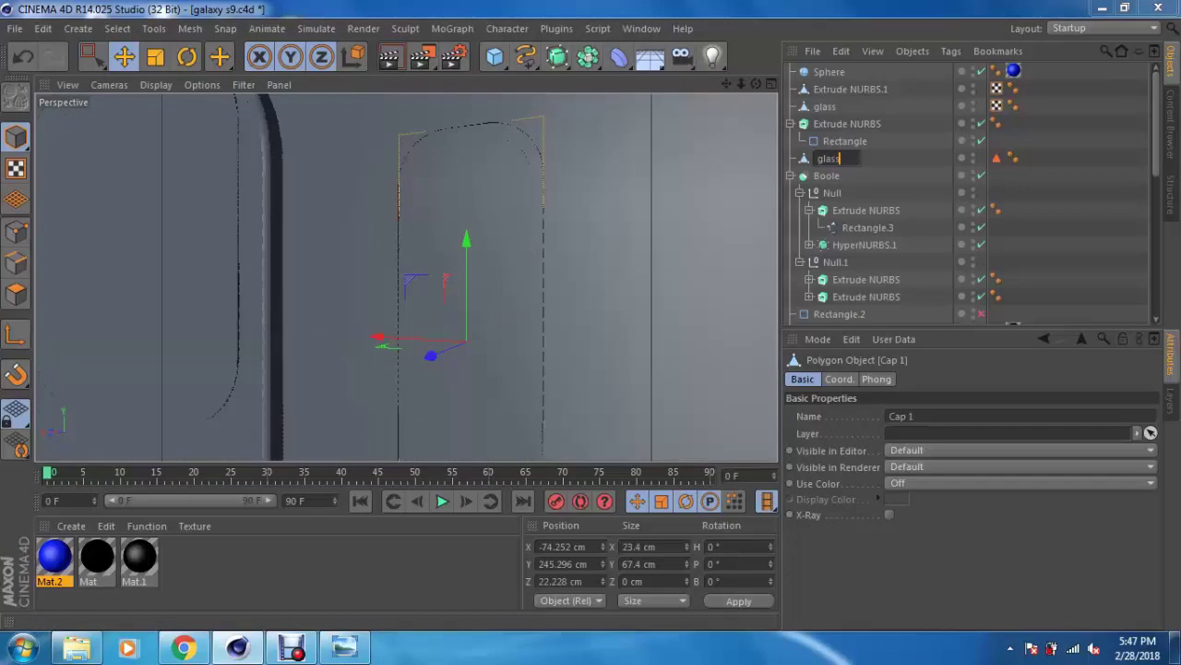
key("Return")
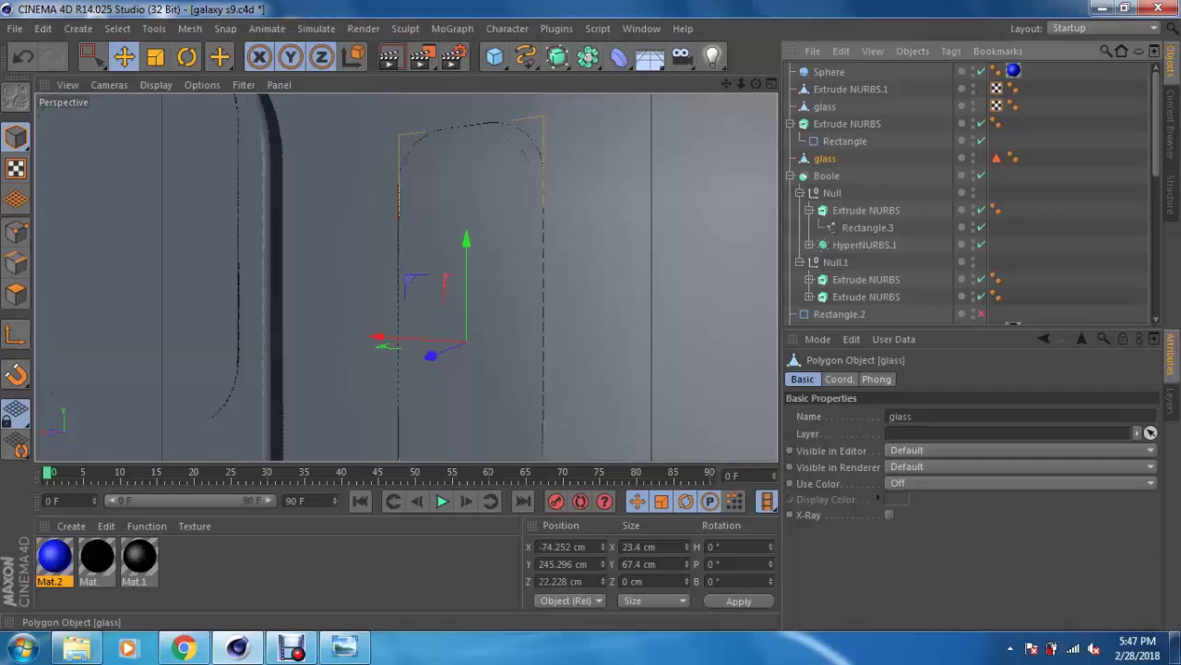
key("ctrl+c")
key("ctrl+v")
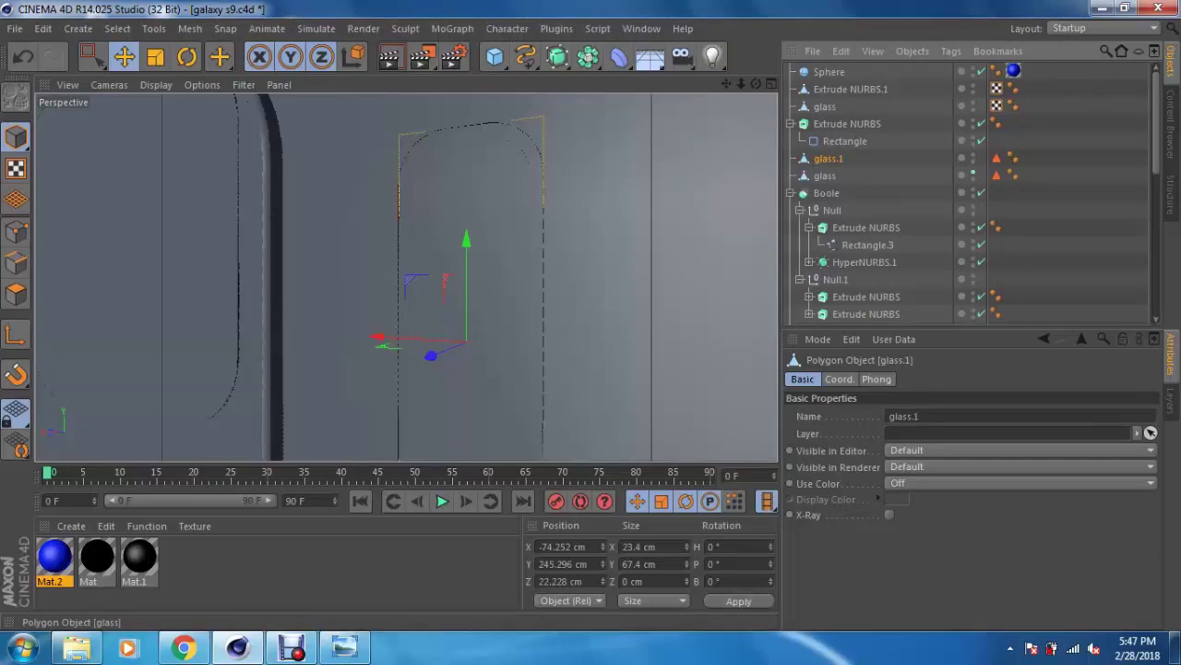
Step: Move the copy back along Z to 15.184 cm and rename it 'inner'
mouse_move(430, 355)
left_mouse_down()
mouse_move(450, 347)
mouse_move(433, 349)
left_mouse_up()
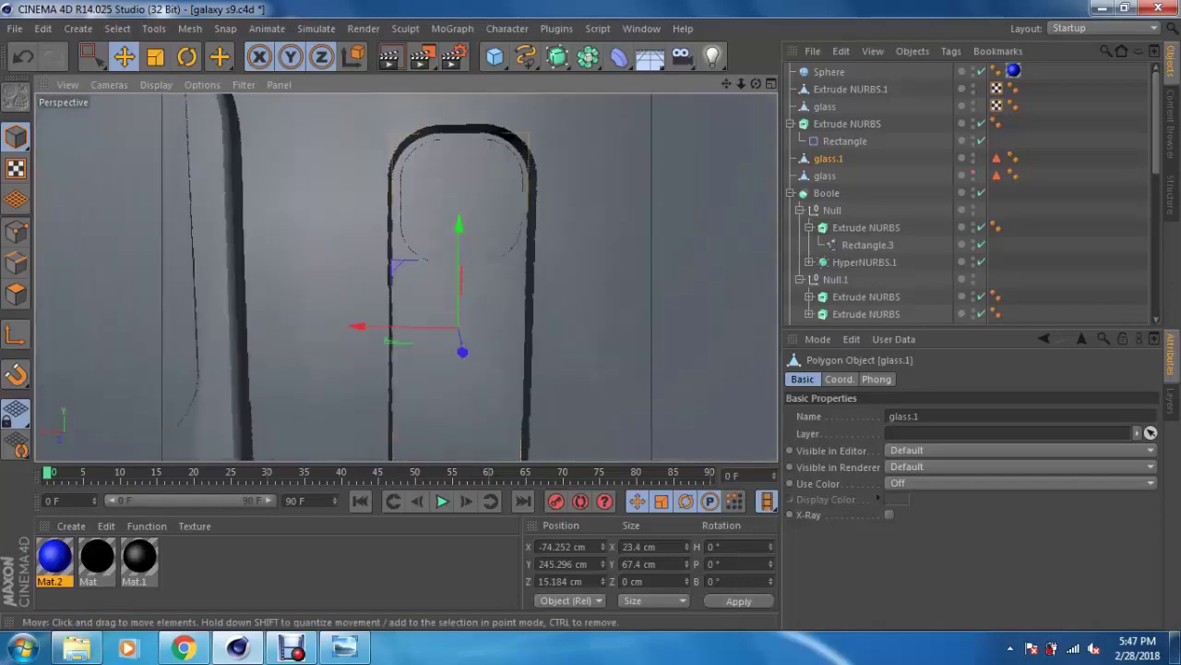
double_click(829, 159)
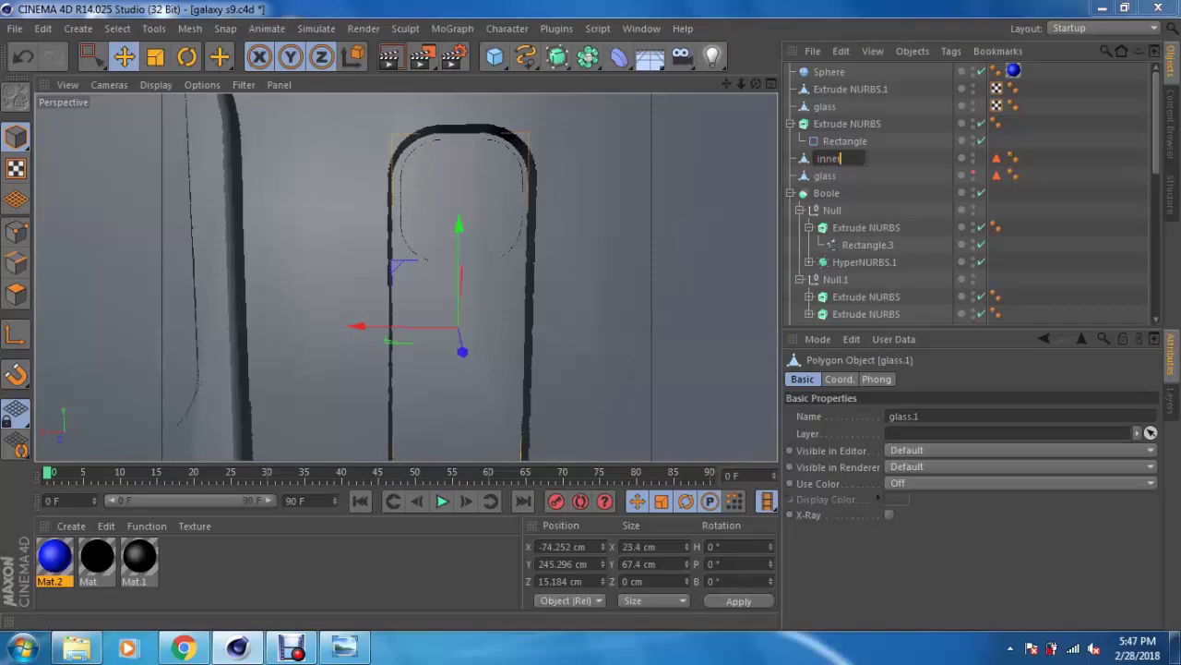
key("Return")
left_click_drag(443, 277, 387, 277, "alt")
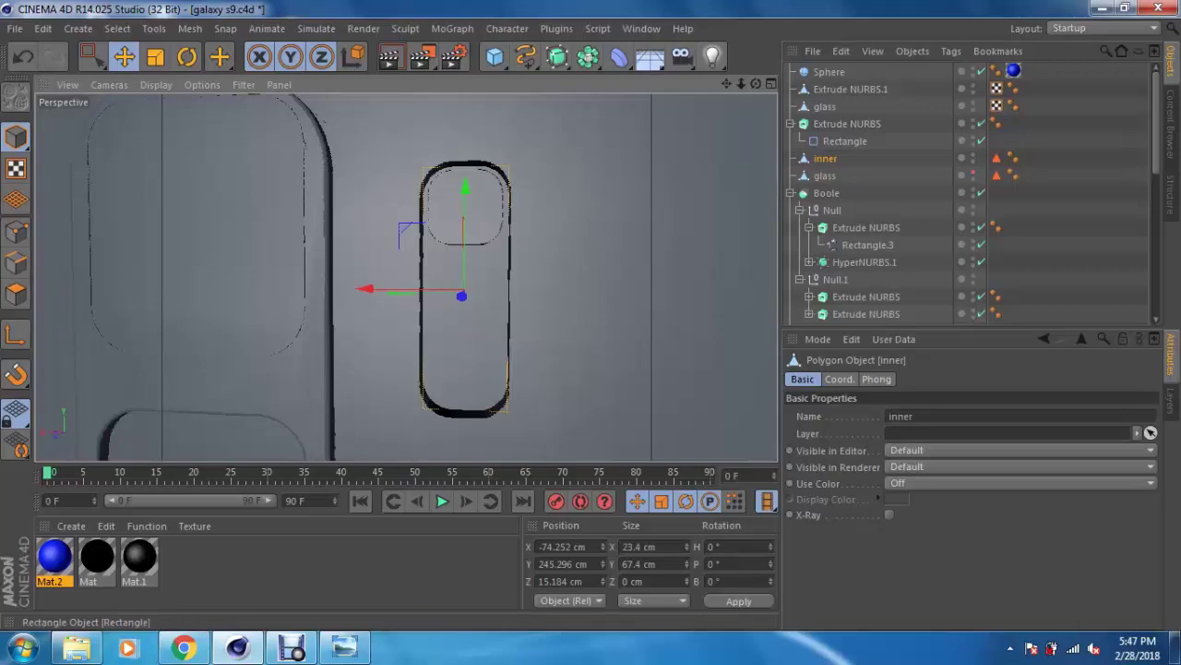
Step: Check the flash Extrude NURBS and its Rectangle spline in the Back view
left_click(847, 124)
key("F5")
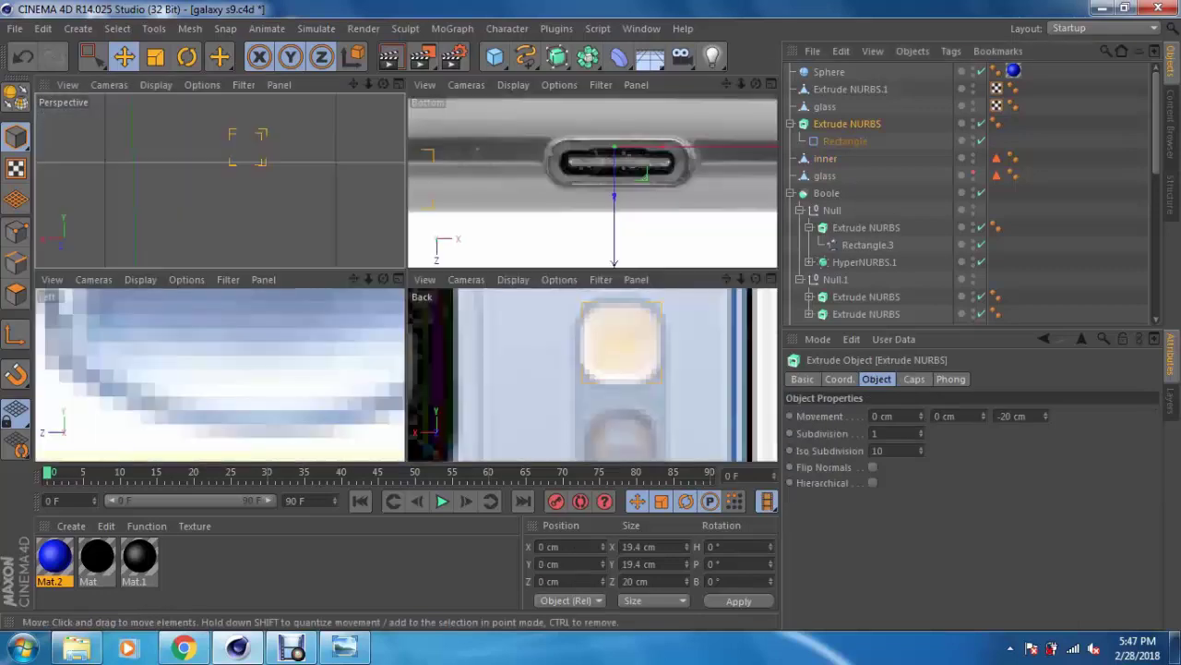
key("F4")
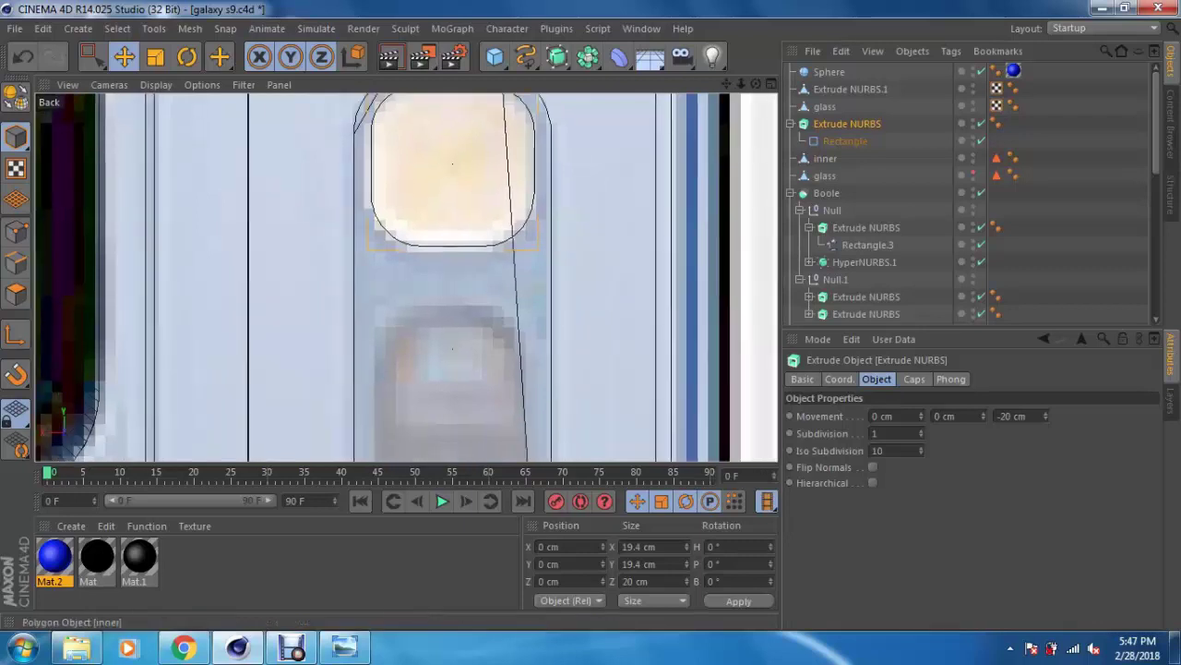
left_click(846, 141)
key("F5")
key("F1")
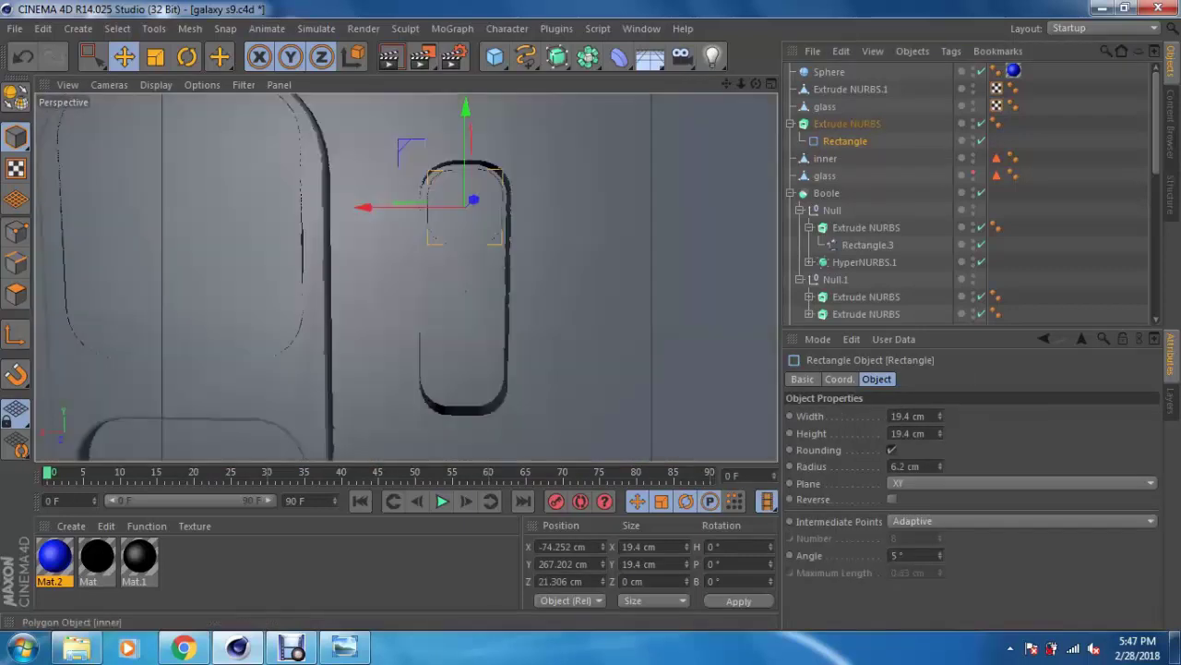
Step: Turn off the glass object's editor visibility and select the inner piece in the pill cutout
left_click(824, 176)
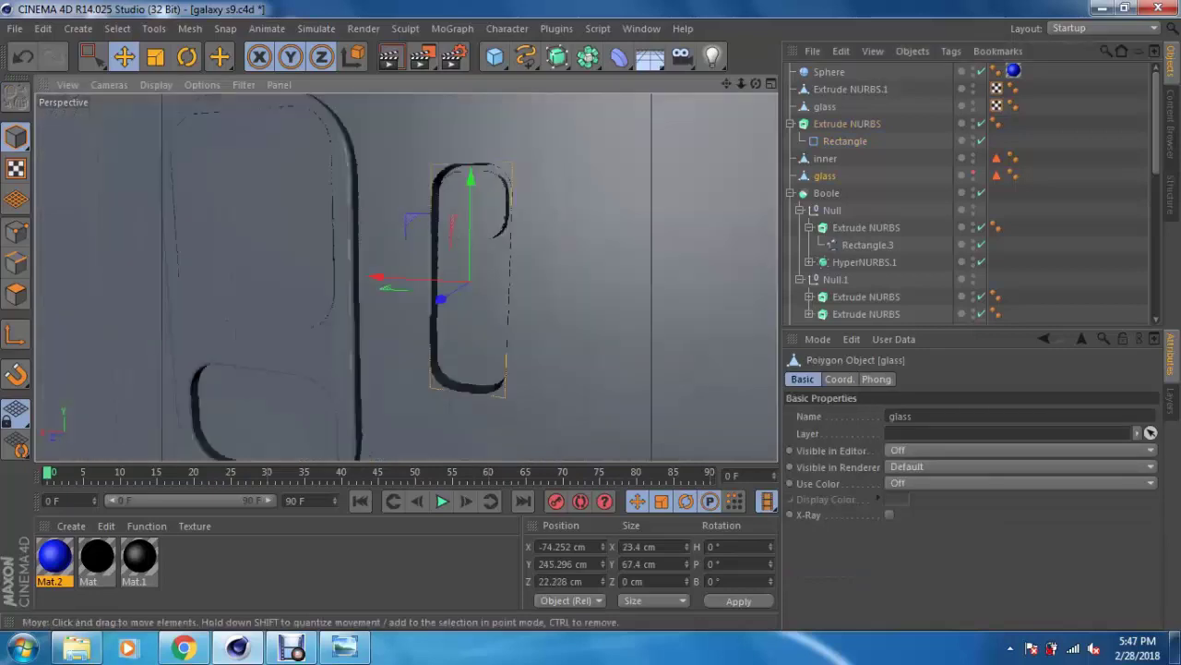
left_click_drag(406, 277, 480, 277, "alt")
scroll(452, 276, "up", 3)
scroll(452, 277, "up", 3)
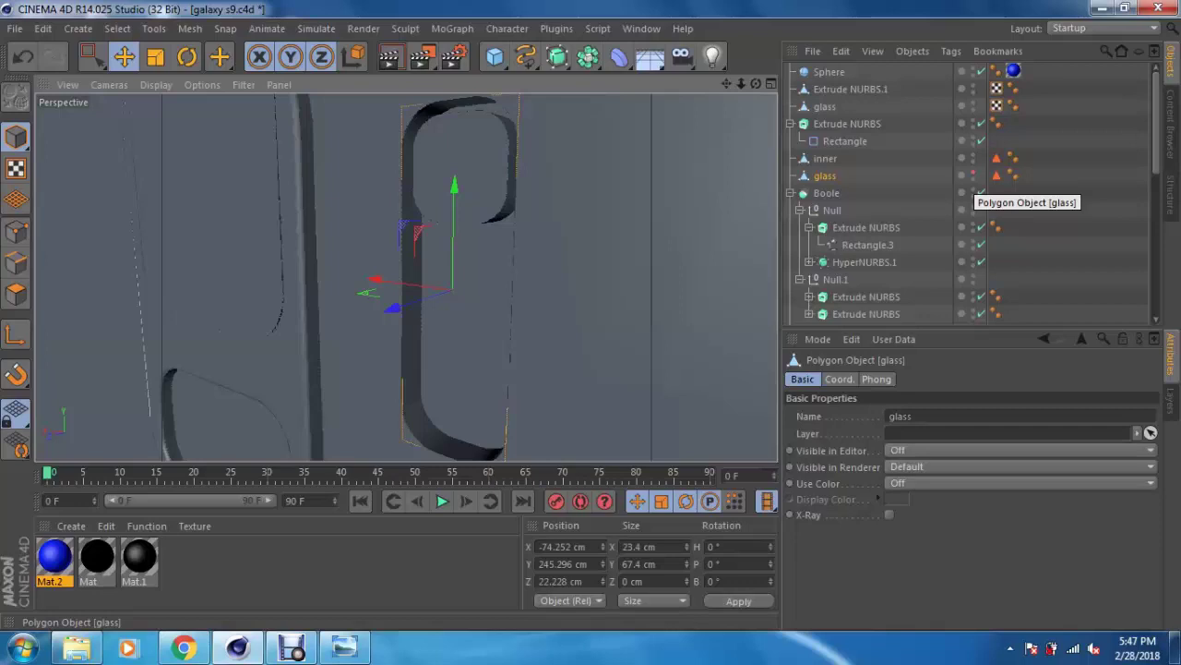
left_click_drag(443, 277, 397, 276, "alt")
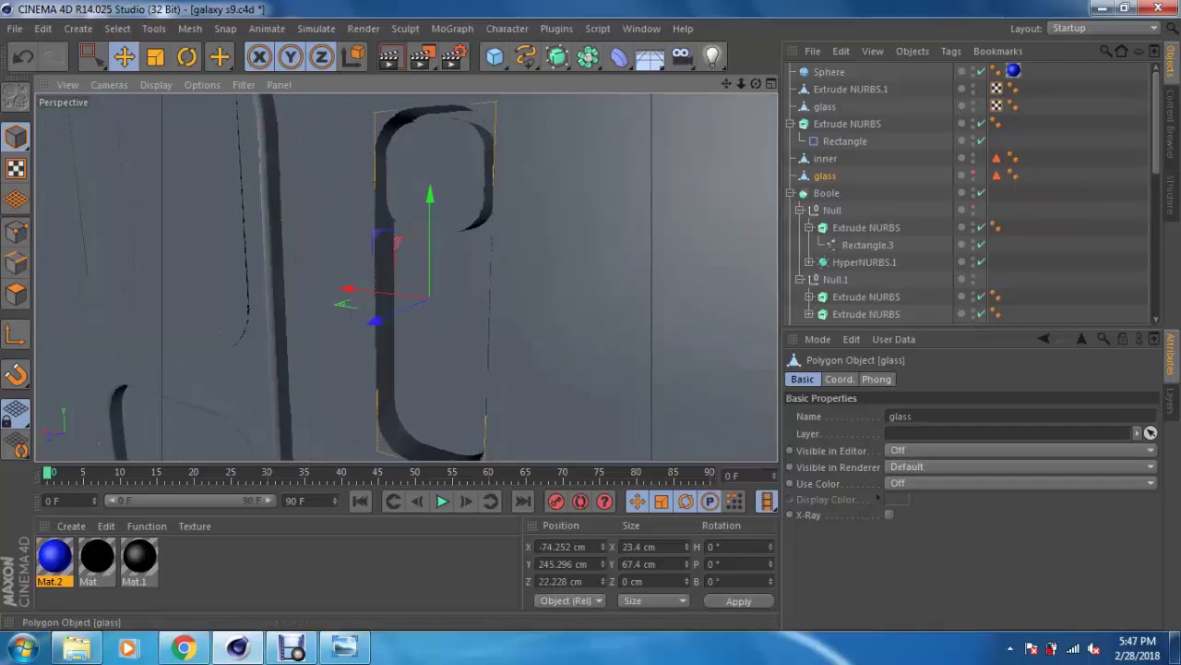
left_click(447, 236)
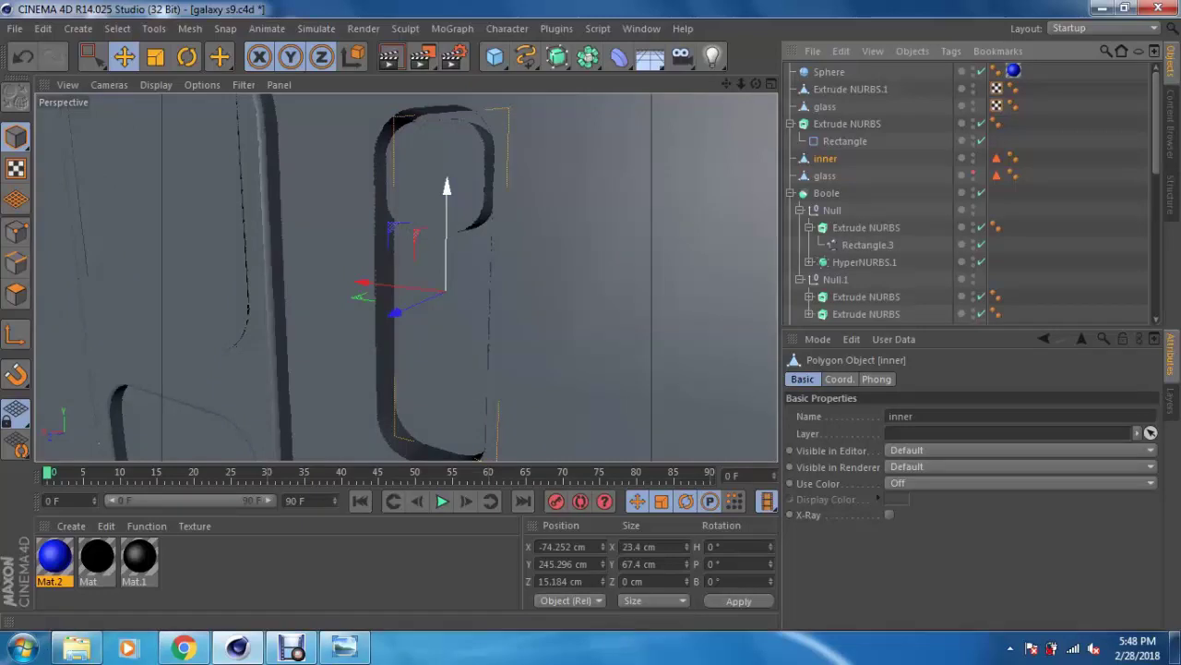
left_click_drag(446, 230, 397, 240, "alt")
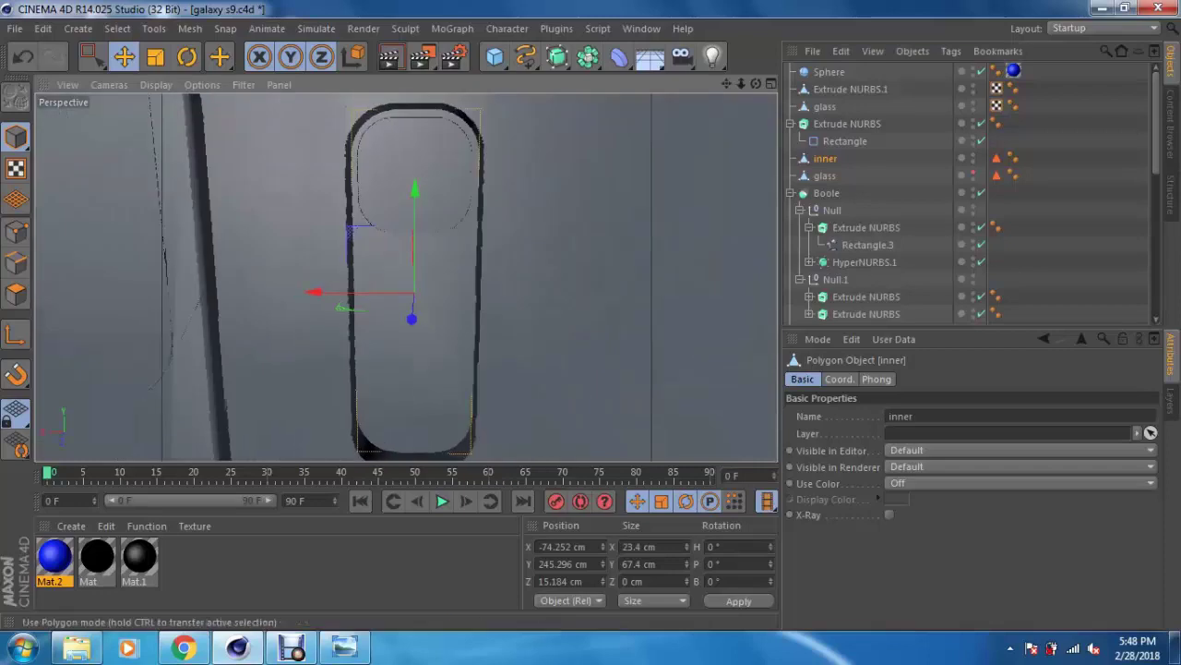
left_click_drag(397, 240, 433, 242, "alt")
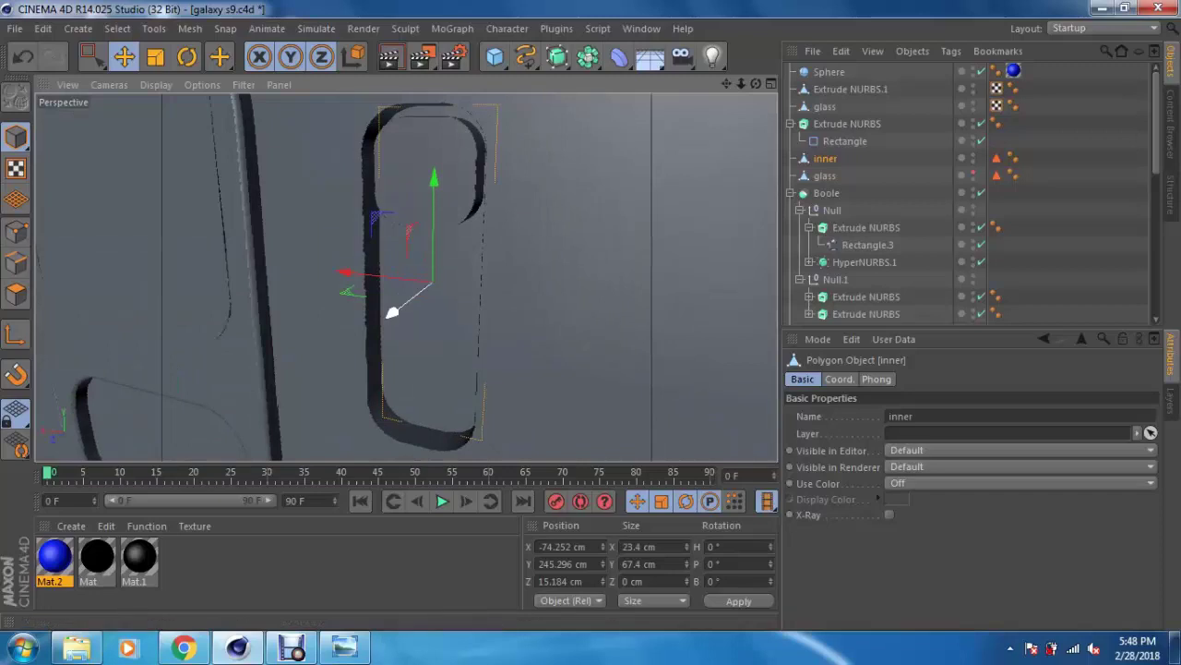
Step: Push 'inner' about 3.2 cm deeper in Z and start the Knife tool in the Back view
left_click_drag(392, 312, 386, 316)
left_click(16, 262)
left_click_drag(277, 277, 387, 277, "alt")
right_click(582, 147)
left_click(611, 358)
middle_click(406, 277)
middle_click(593, 369)
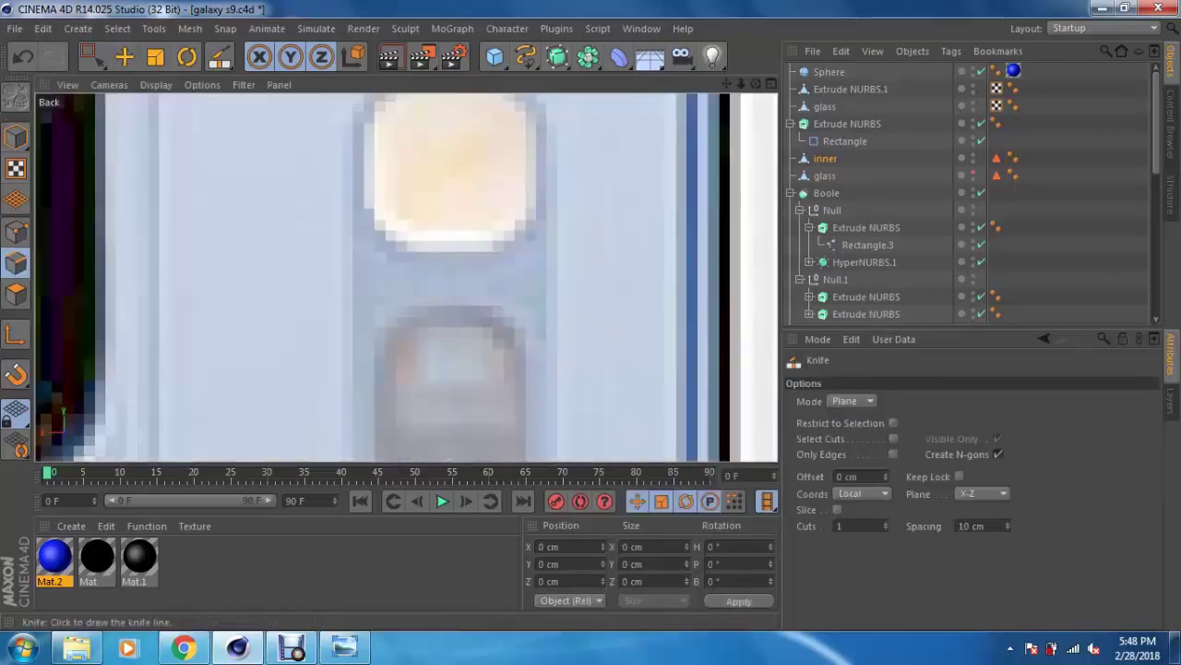
Step: Cut a horizontal knife line across the slot face in Line mode
left_click(853, 401)
left_click(845, 423)
left_click(853, 401)
left_click(845, 398)
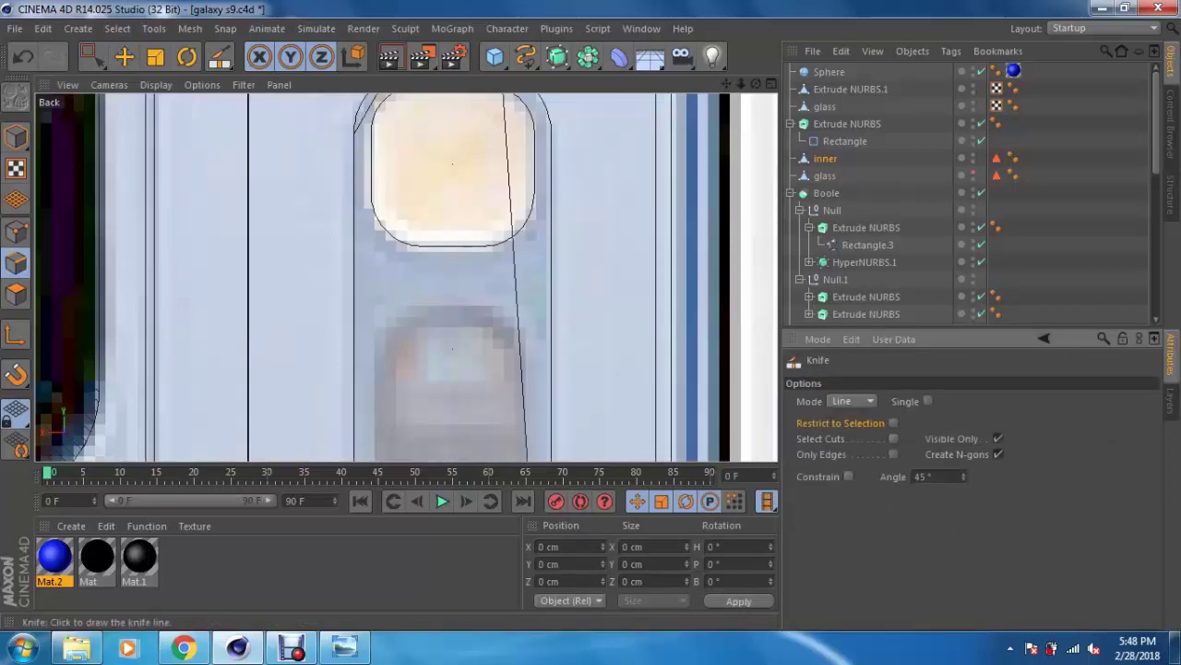
left_click_drag(314, 317, 584, 317)
Step: Select the lower polygon of the sliced slot face
scroll(433, 277, "down", 3)
scroll(434, 277, "down", 2)
middle_click_drag(433, 149, 437, 174, "alt")
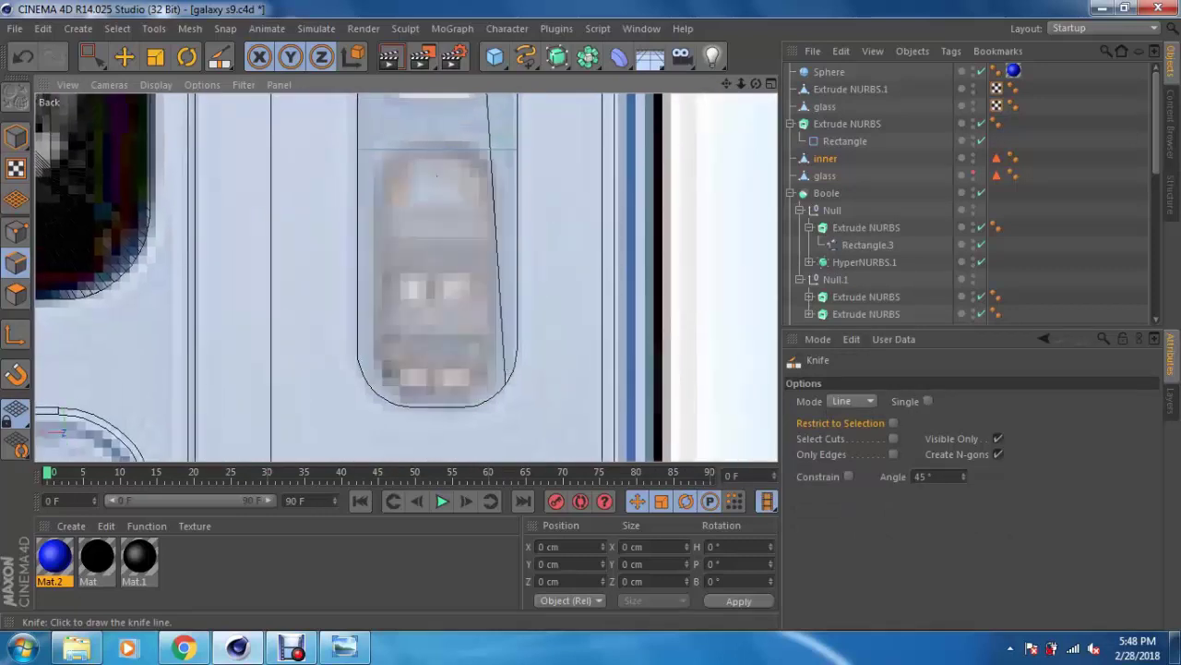
key("e")
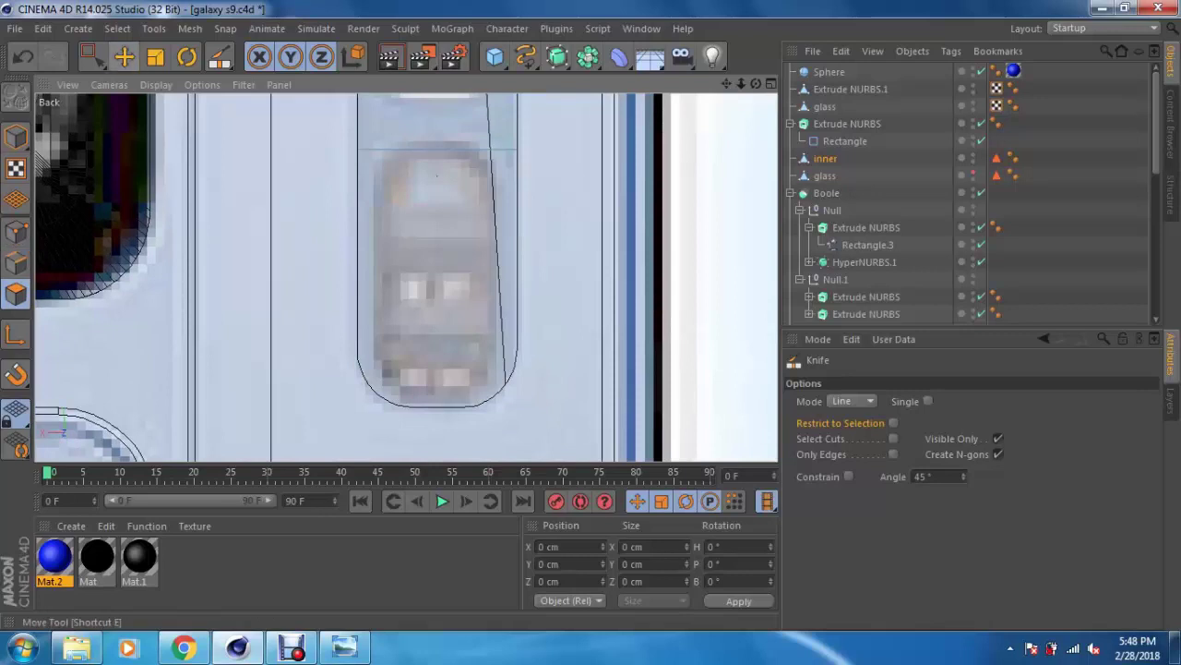
key("e")
left_click(437, 173)
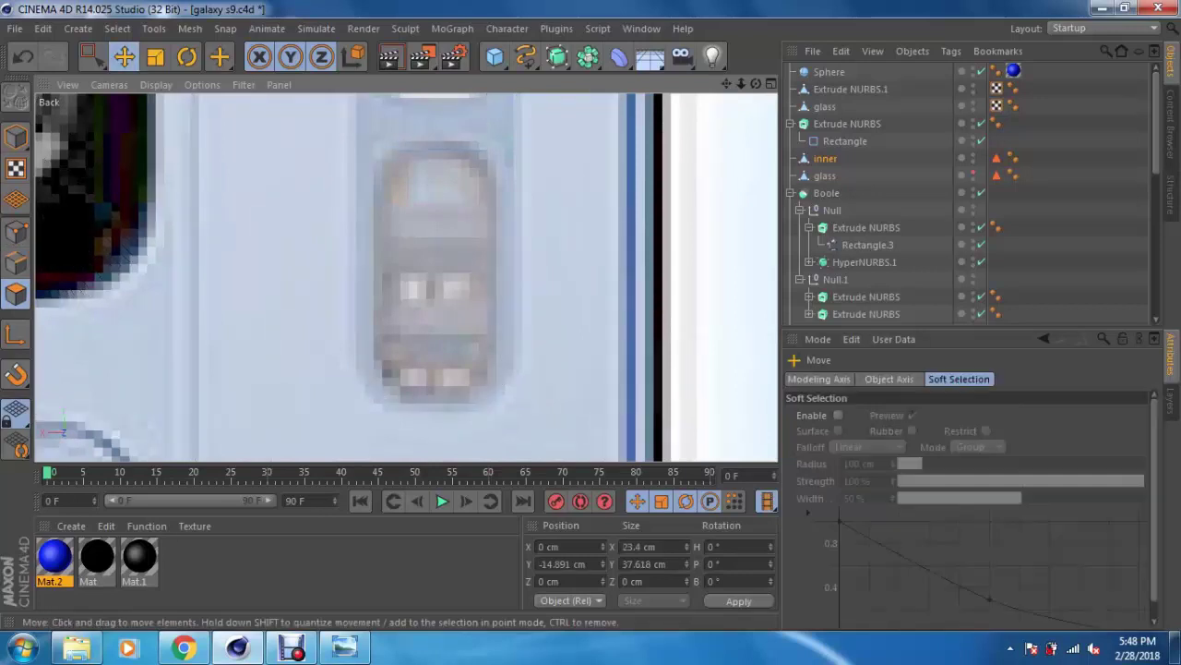
left_click(370, 218)
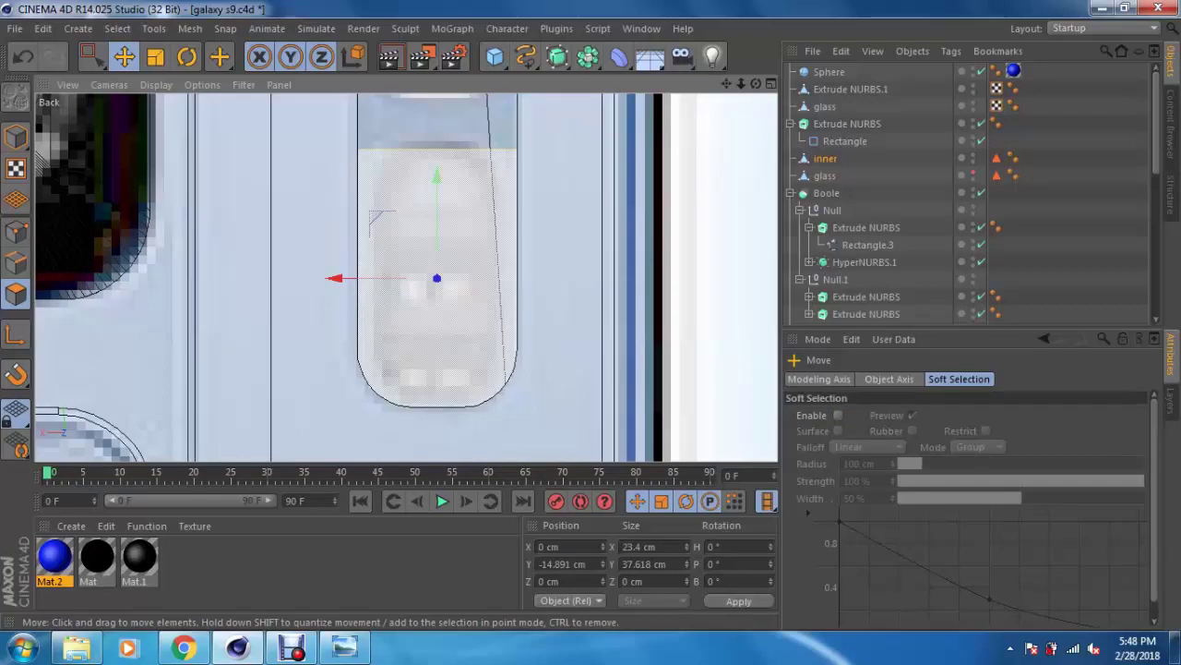
key("F5")
key("F1")
Step: Inset the lower slot polygon with Extrude Inner and recess it about 5.25 cm
right_click(600, 300)
left_click(651, 334)
left_click_drag(650, 334, 636, 334)
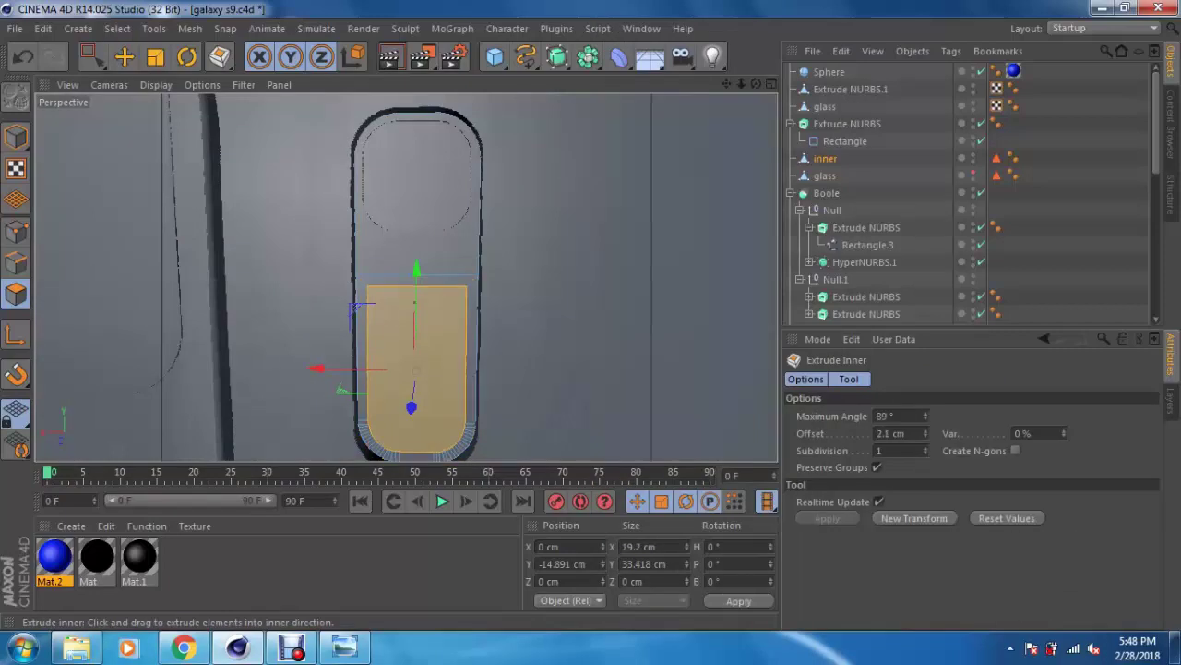
mouse_move(406, 388)
left_mouse_down("alt")
mouse_move(387, 389)
mouse_move(397, 380)
left_mouse_up("alt")
key("e")
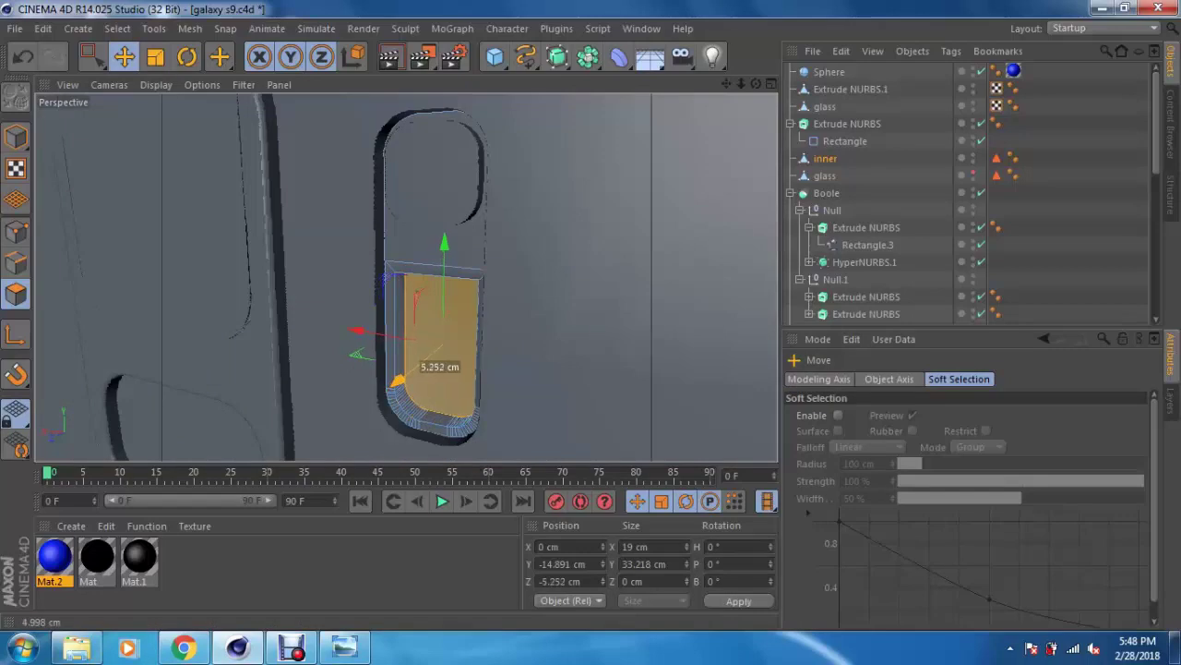
scroll(397, 380, "up", 2)
scroll(396, 380, "up", 2)
scroll(397, 380, "up", 2)
mouse_move(395, 365)
left_mouse_down("alt")
mouse_move(388, 406)
mouse_move(415, 369)
left_mouse_up("alt")
Step: Select the pocket's rim and corner depth edges in Edge mode
left_click(15, 262)
left_click(430, 222)
left_click(332, 295)
left_click(291, 218)
mouse_move(292, 218)
left_mouse_down("alt")
mouse_move(268, 231)
mouse_move(286, 231)
left_mouse_up("alt")
right_click(622, 144)
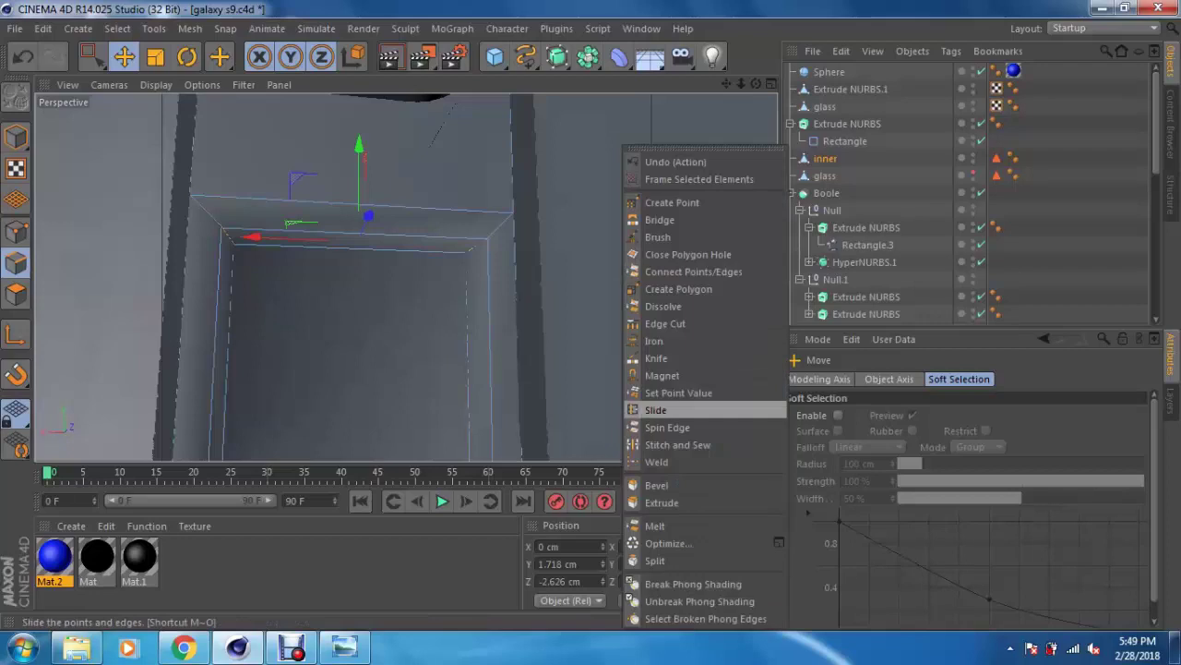
Step: Bevel the selected pocket edges with a 0.97 cm Inner Offset
left_click(664, 482)
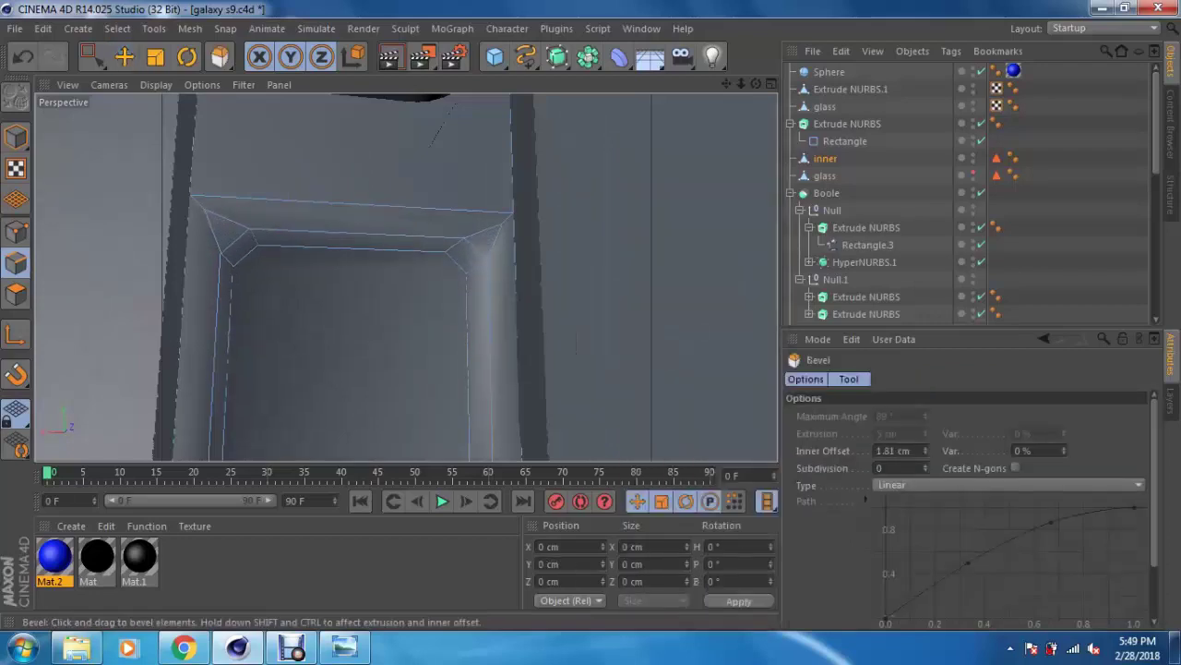
left_click_drag(577, 346, 544, 346)
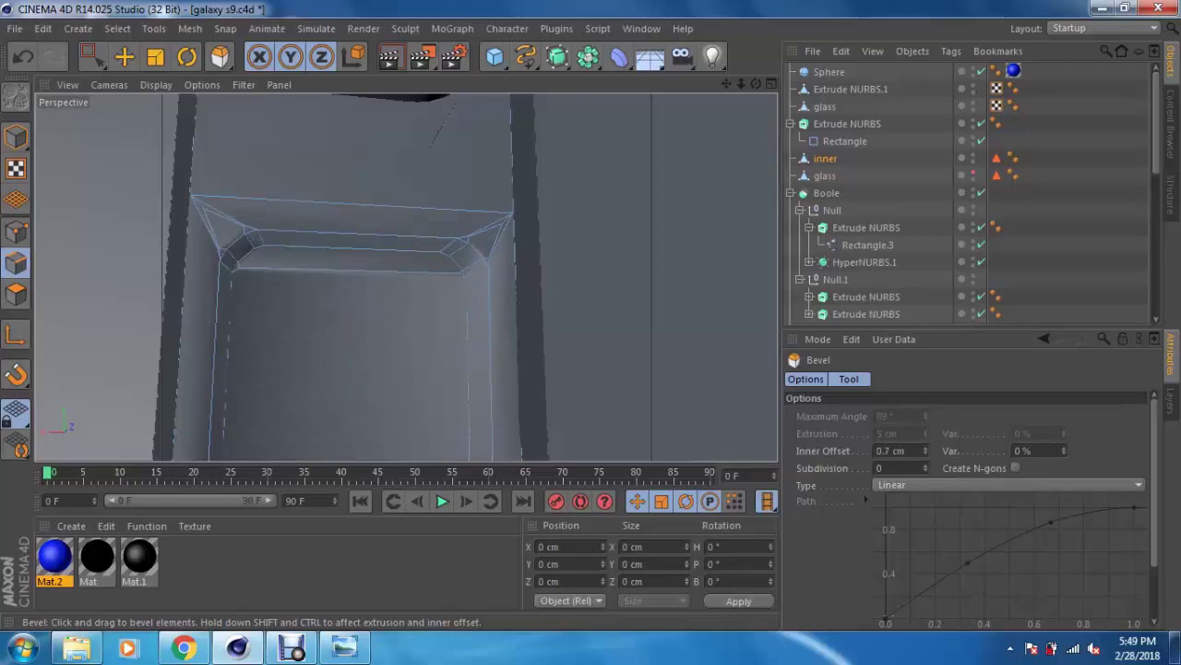
scroll(406, 277, "down", 3)
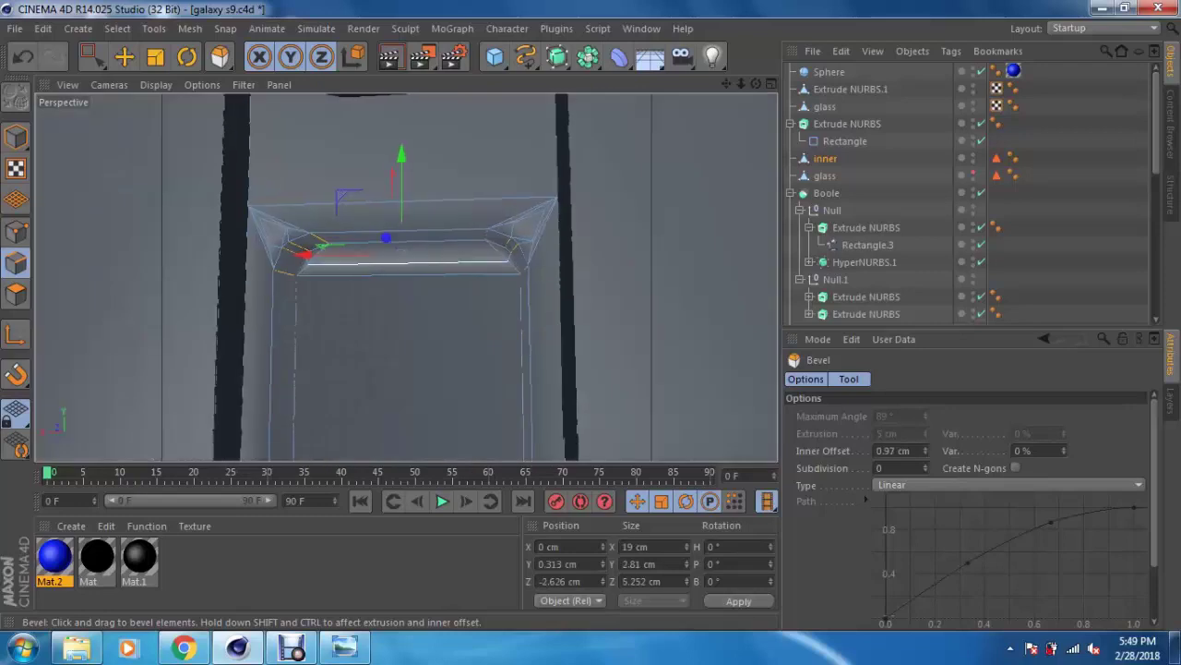
scroll(406, 277, "down", 3)
key("e")
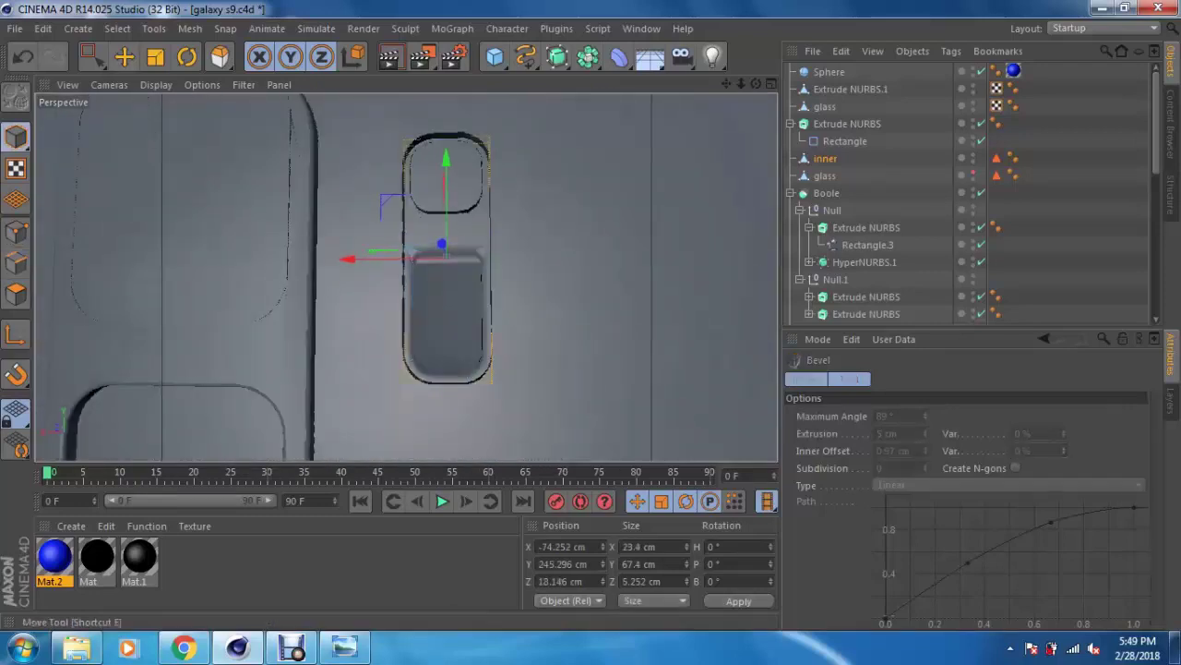
scroll(259, 304, "down", 2)
scroll(258, 304, "down", 1)
scroll(258, 304, "down", 2)
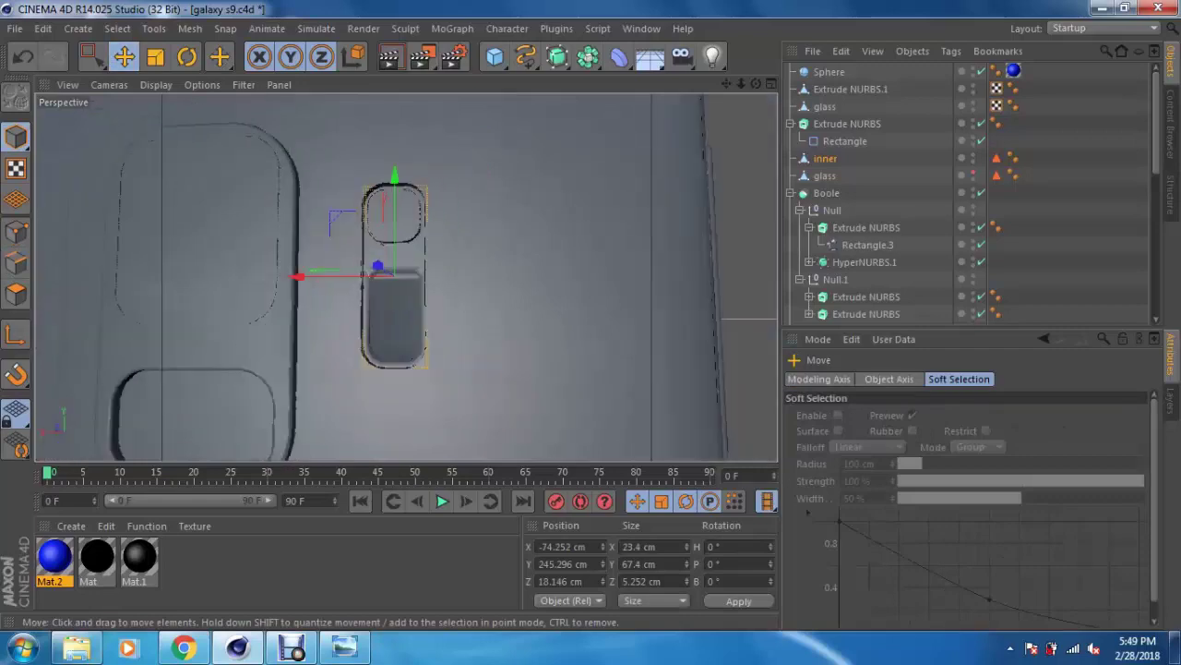
scroll(406, 277, "down", 1)
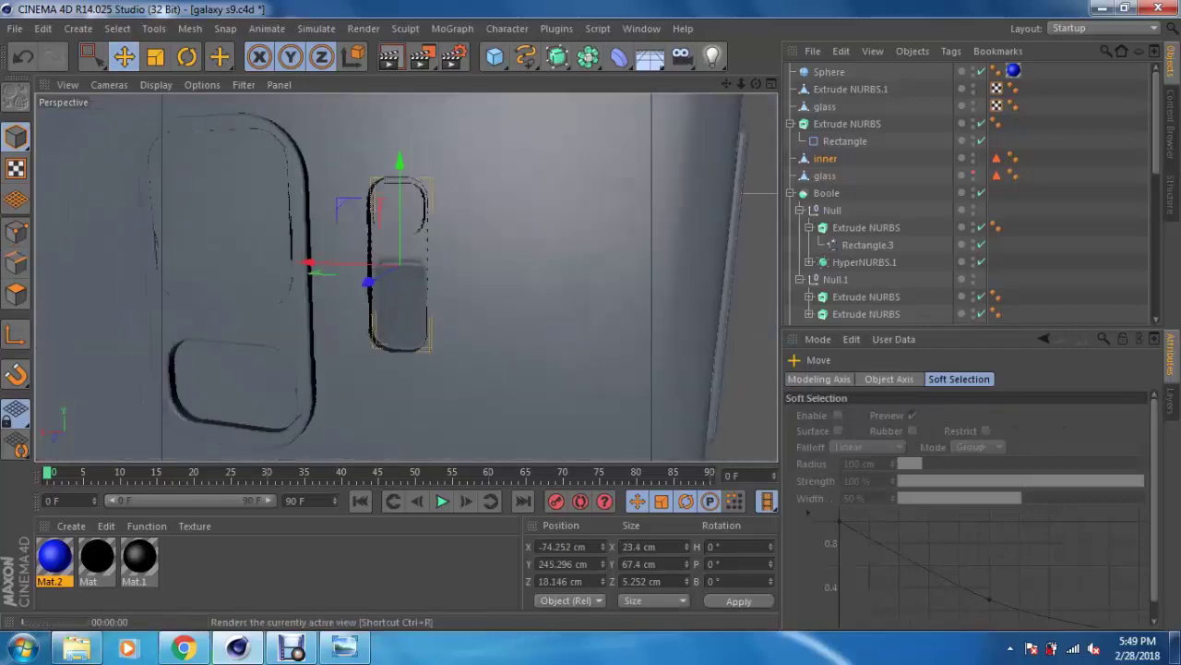
Step: Render the view and preview the pocket with the Interactive Render Region
left_click(389, 58)
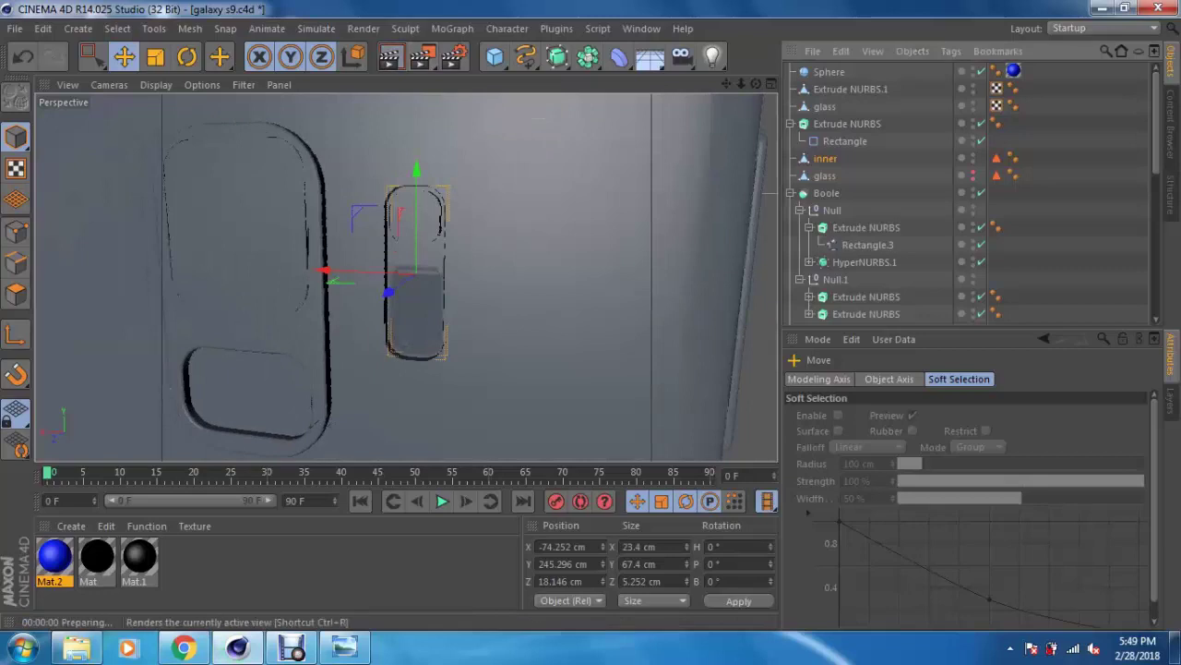
key("alt+r")
scroll(387, 276, "up", 2)
scroll(388, 277, "up", 2)
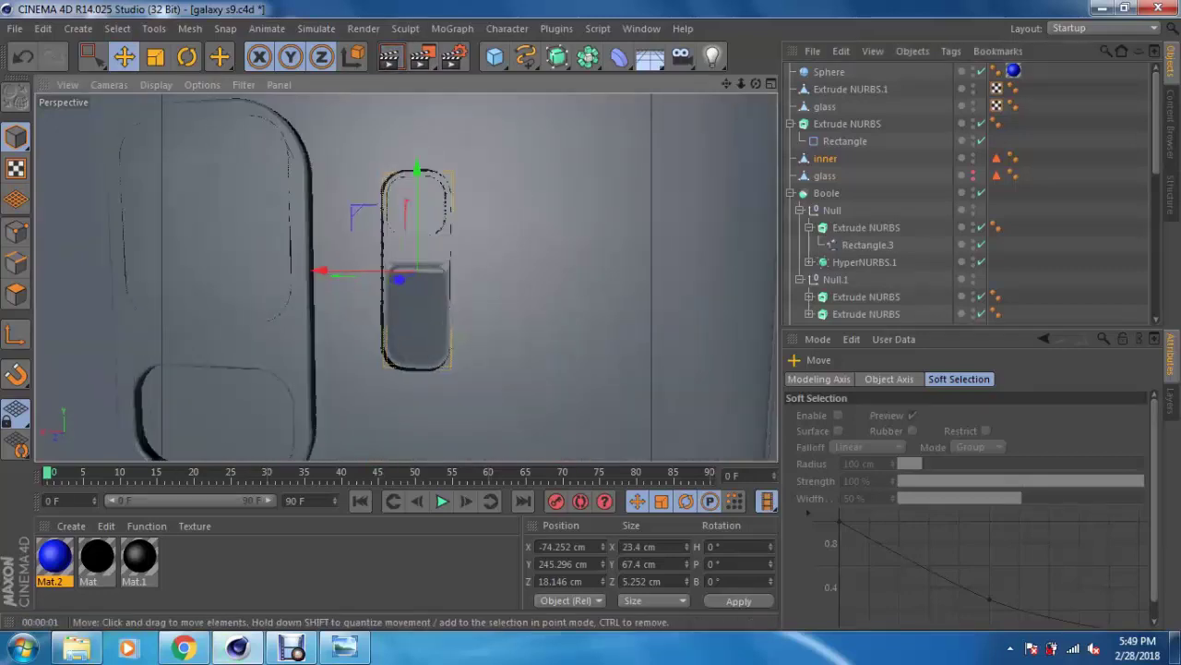
scroll(388, 277, "up", 1)
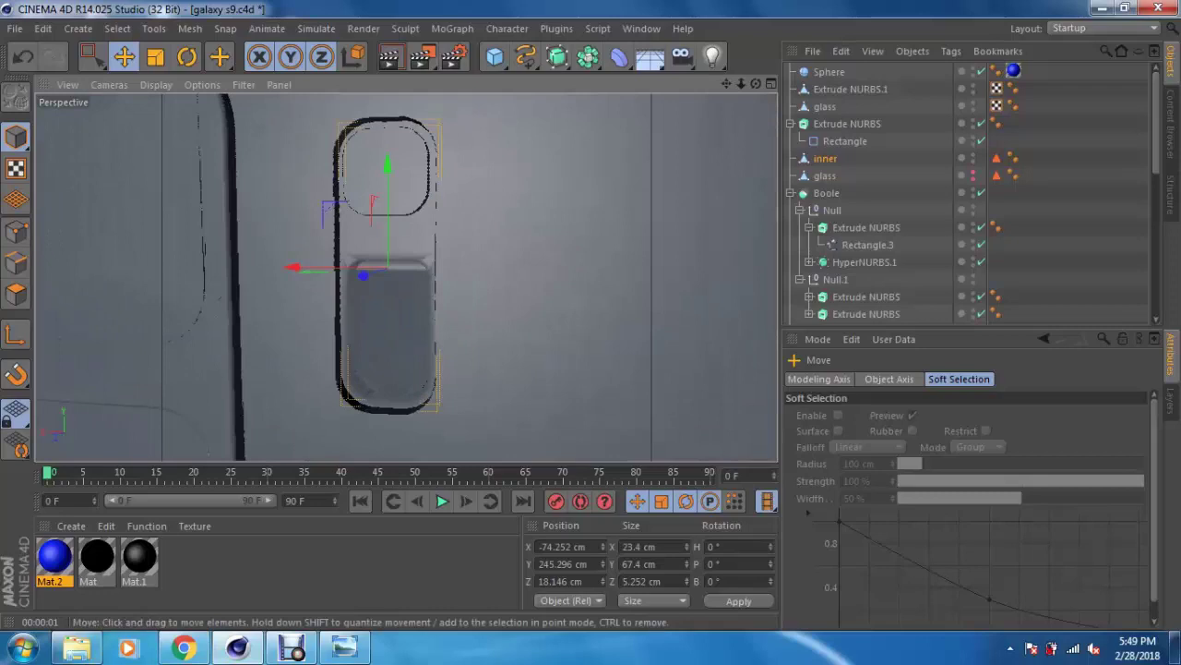
left_click(15, 263)
scroll(477, 264, "up", 2)
scroll(338, 276, "up", 2)
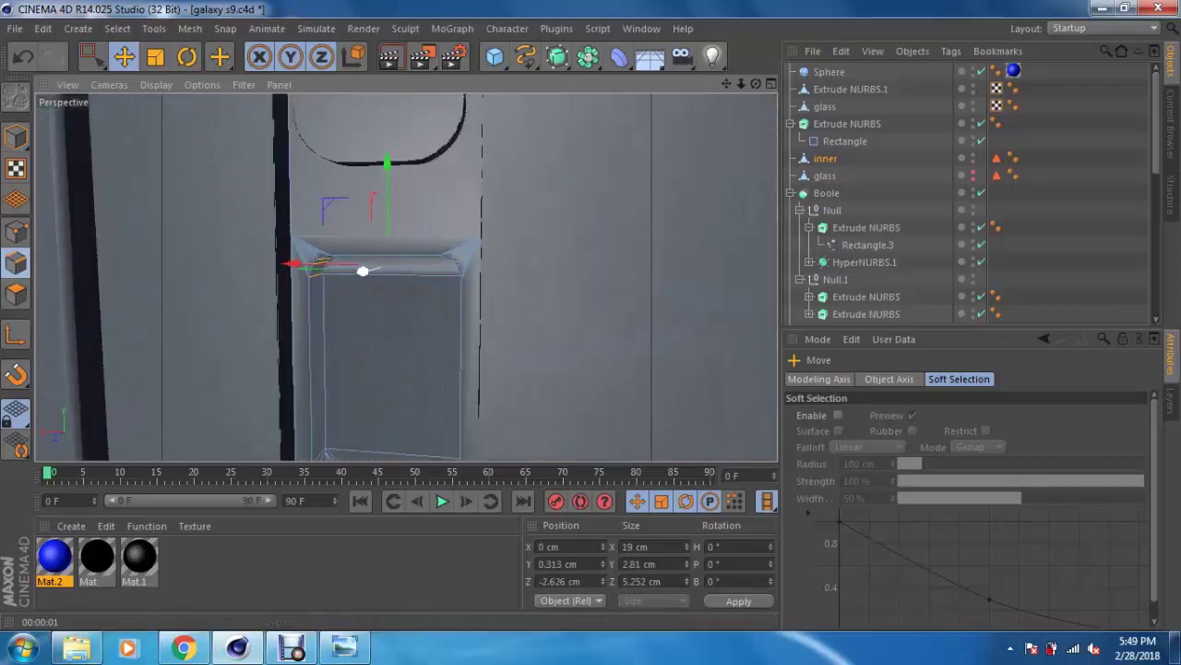
scroll(365, 267, "up", 1)
right_click(373, 268)
Step: Activate the Knife tool with its mode set to Loop
key("k")
scroll(373, 268, "up", 2)
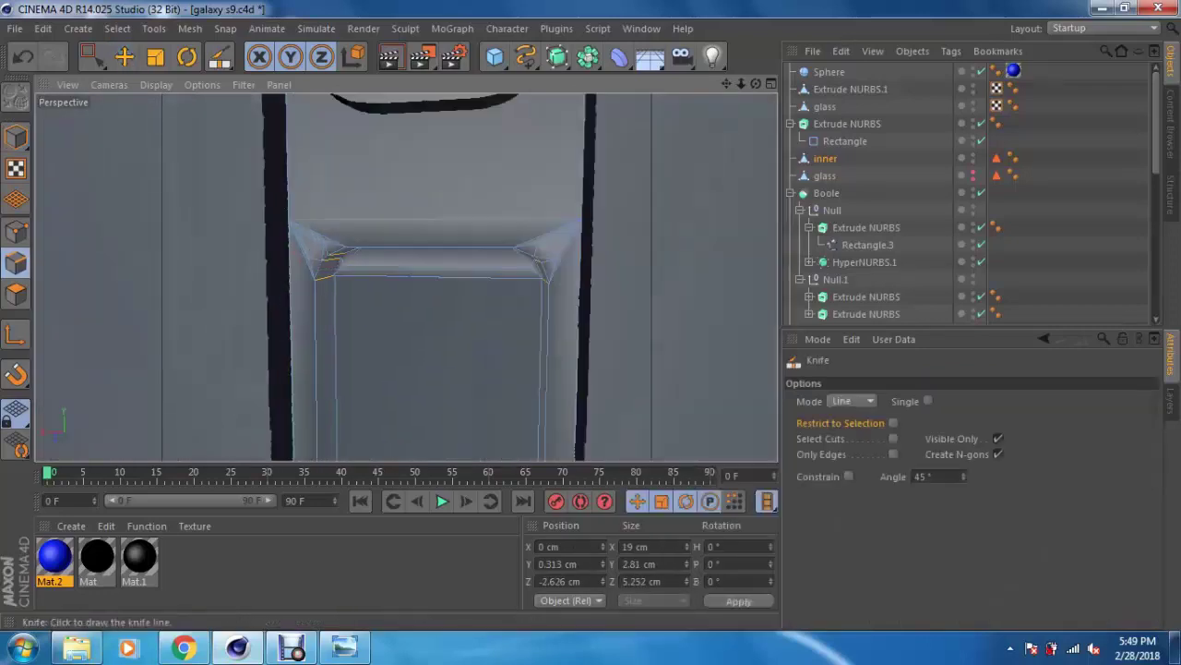
scroll(372, 268, "up", 1)
scroll(373, 268, "up", 1)
scroll(373, 268, "up", 1)
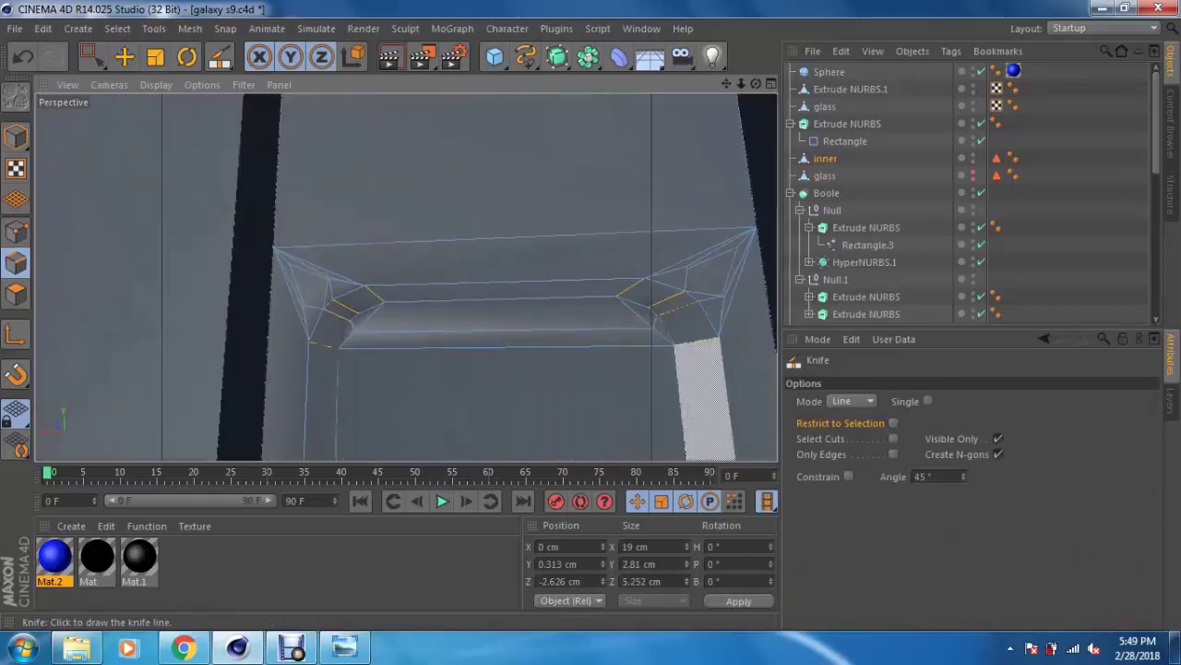
left_click(853, 401)
left_click(845, 471)
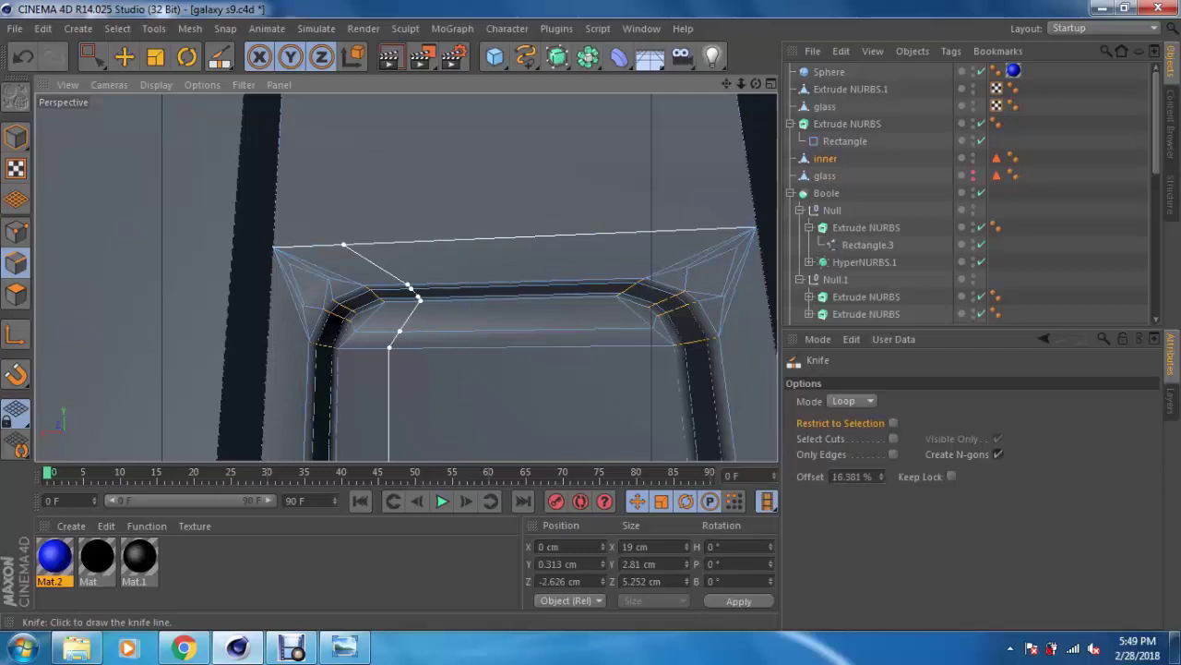
scroll(411, 263, "down", 1)
scroll(411, 263, "down", 1)
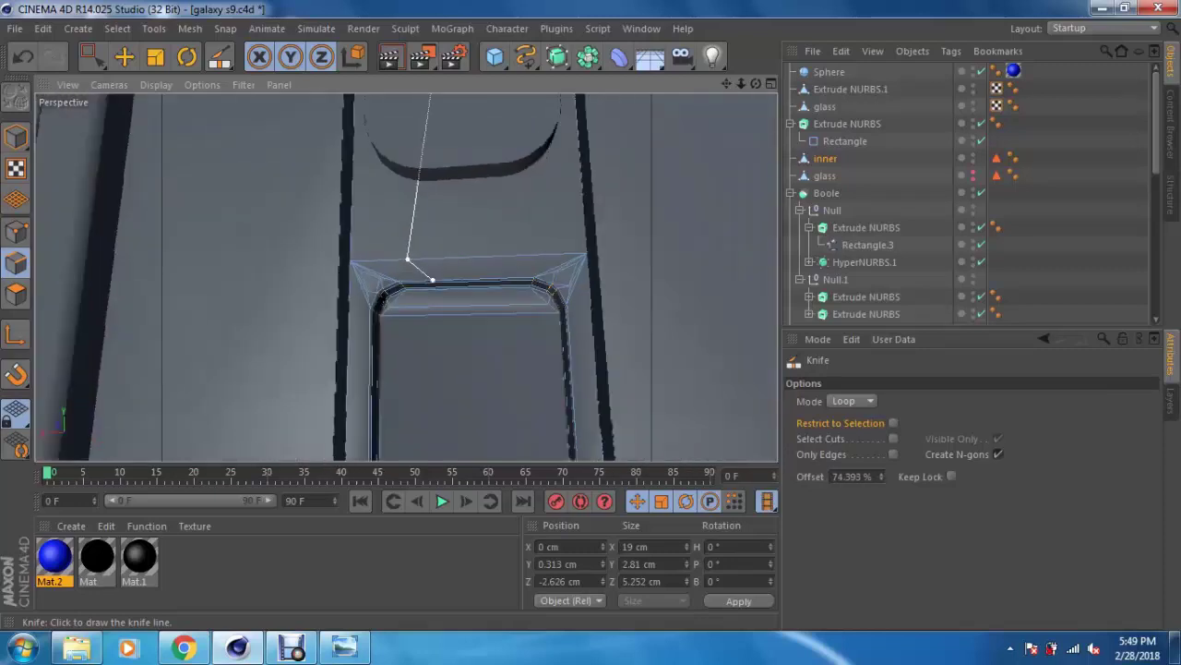
scroll(411, 263, "down", 2)
scroll(404, 139, "down", 2)
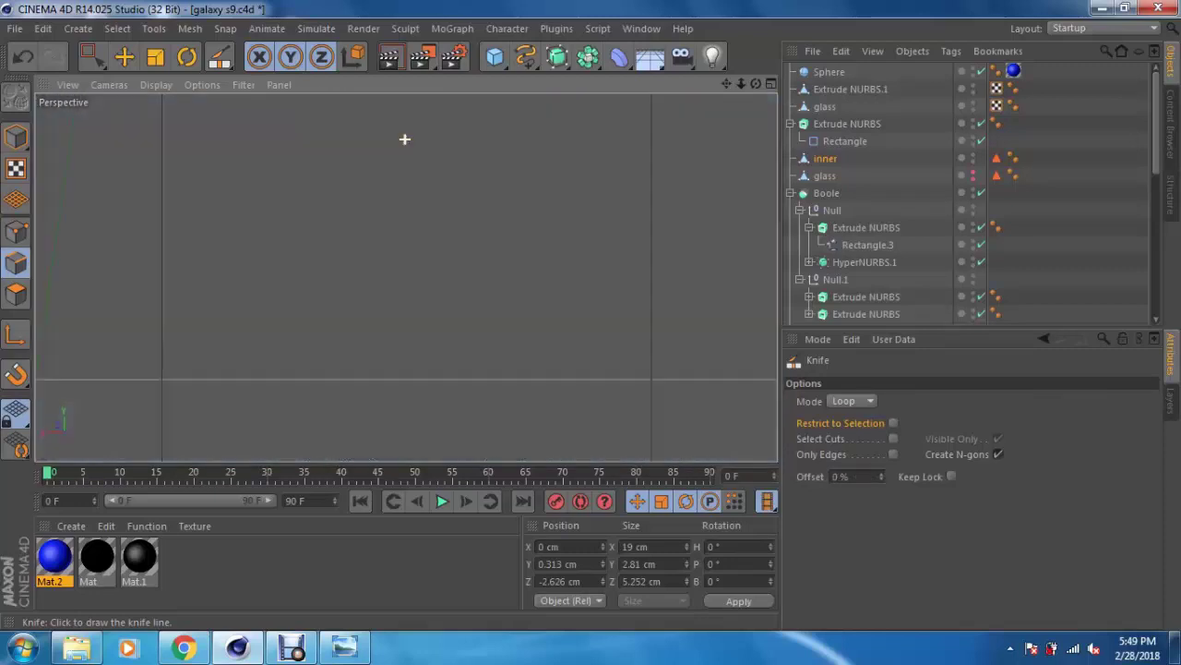
scroll(404, 139, "up", 2)
Step: Switch the knife to Line mode, cut lines through the slot mesh, and undo the last cut
left_click(852, 401)
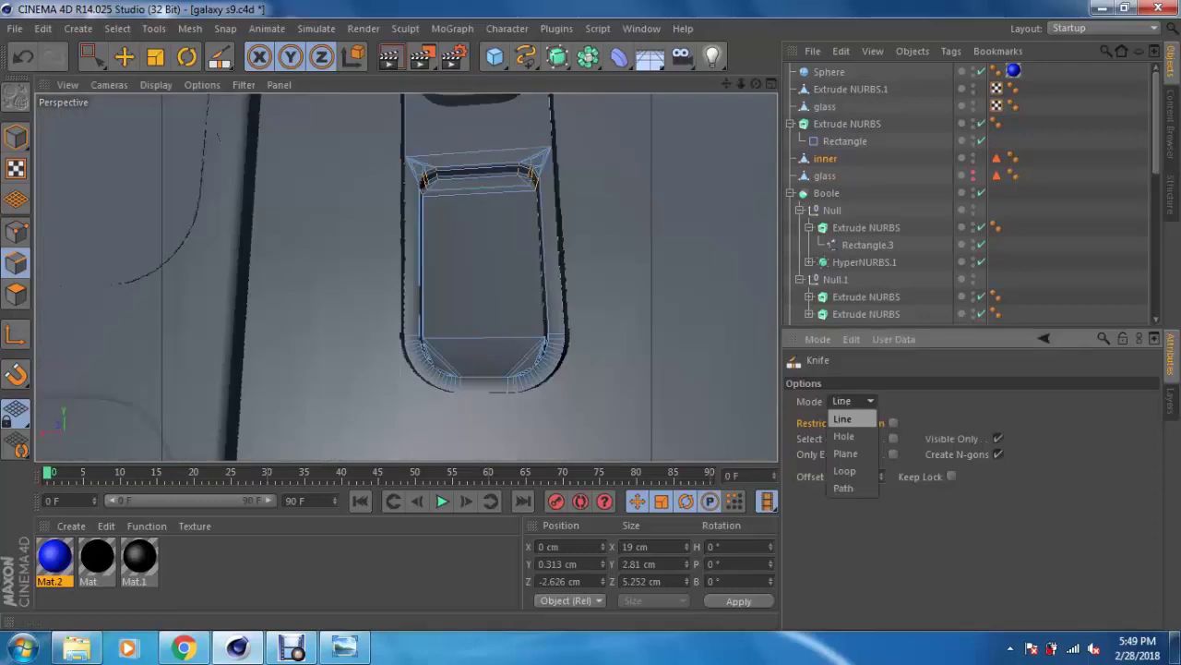
left_click(842, 418)
scroll(480, 258, "up", 1)
left_click_drag(480, 446, 480, 446)
mouse_move(472, 158)
left_mouse_down()
mouse_move(557, 338)
mouse_move(540, 369)
left_mouse_up()
left_click_drag(399, 297, 644, 303)
key("ctrl+z")
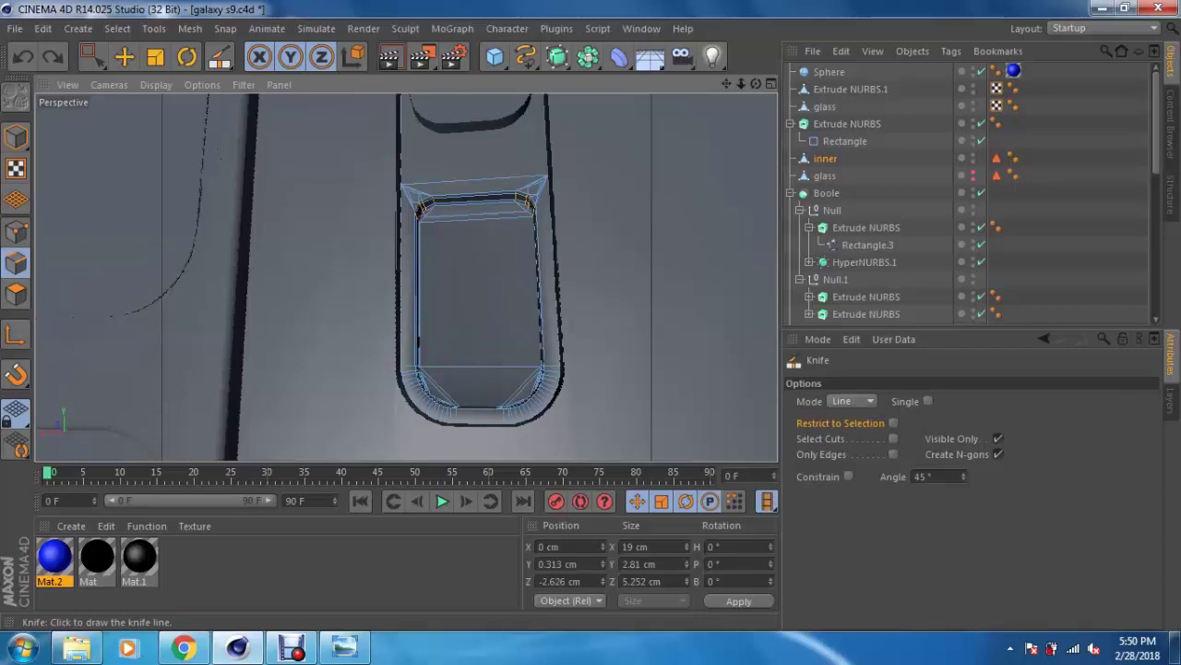
Step: Reselect the Knife from the mesh menu in Loop mode and frame the glass bottom
left_click_drag(517, 397, 529, 379, "alt")
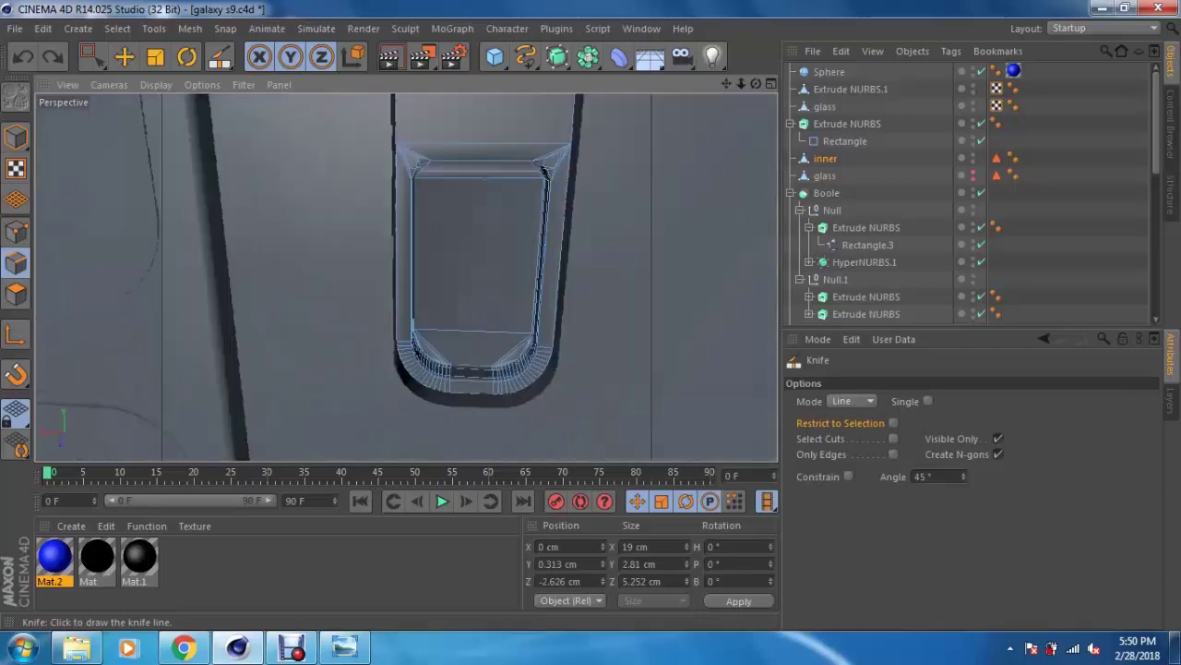
scroll(528, 379, "up", 2)
scroll(526, 382, "up", 2)
scroll(522, 385, "up", 2)
scroll(518, 388, "up", 2)
right_click(639, 146)
left_click(683, 357)
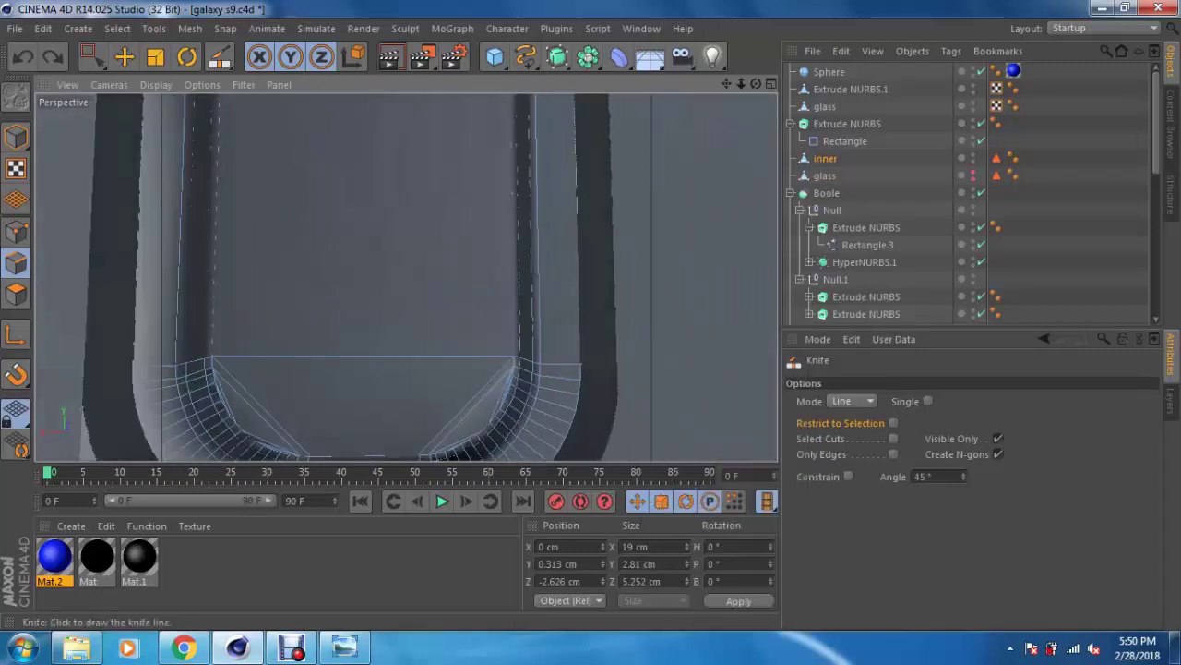
left_click(851, 401)
left_click(847, 418)
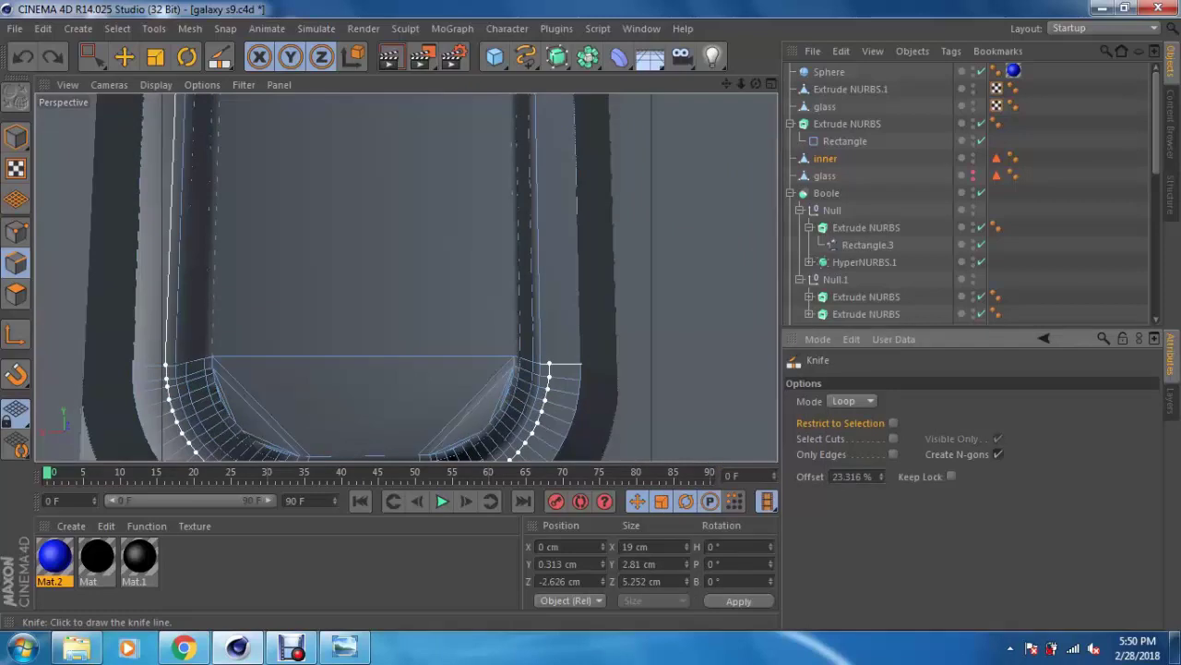
left_click_drag(549, 369, 546, 166, "alt")
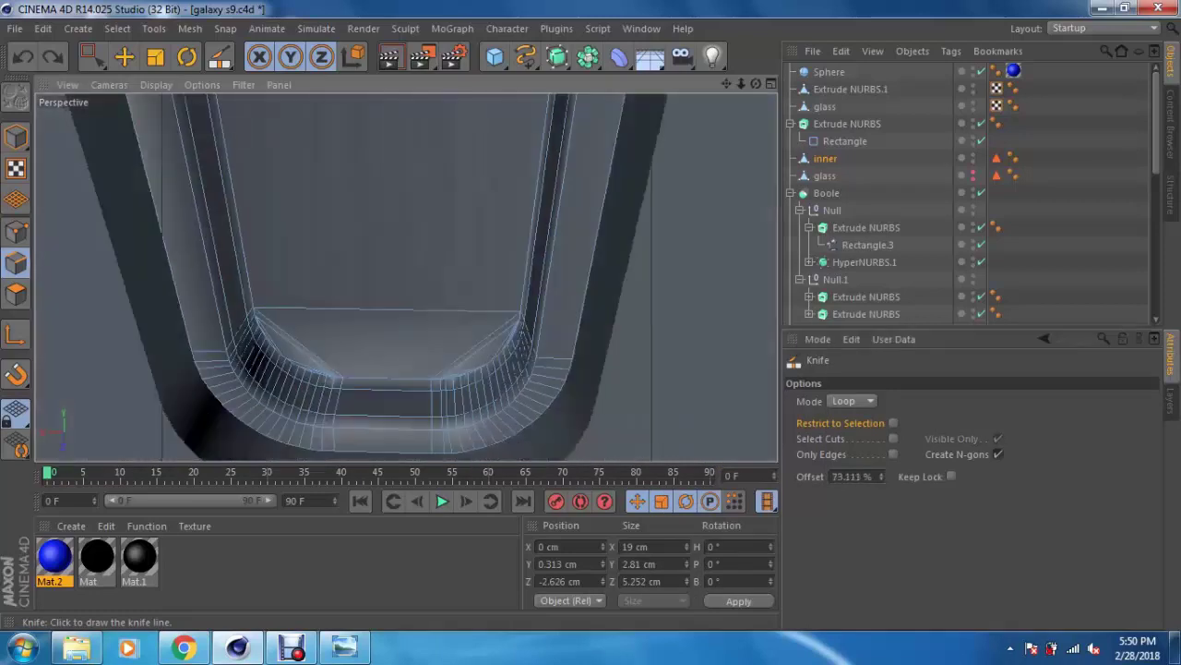
scroll(406, 276, "down", 2)
scroll(406, 277, "down", 3)
scroll(406, 277, "down", 2)
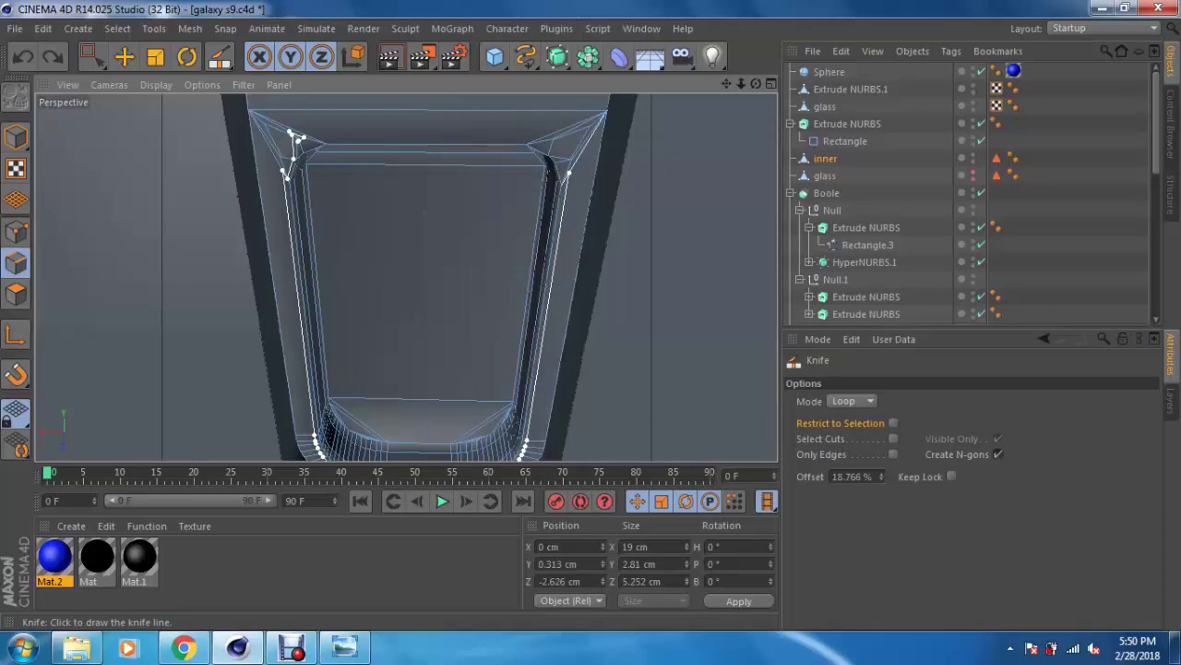
scroll(596, 268, "down", 3)
scroll(596, 268, "down", 1)
scroll(595, 267, "down", 3)
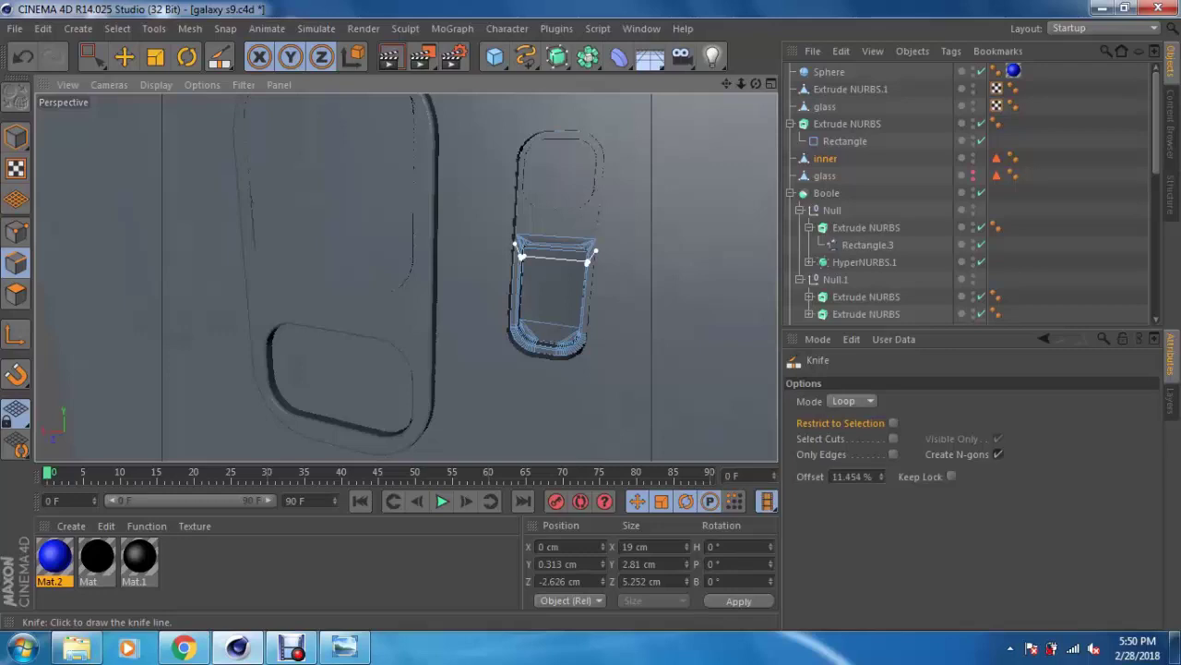
mouse_move(596, 268)
left_mouse_down("alt")
mouse_move(412, 262)
mouse_move(383, 236)
left_mouse_up("alt")
Step: Add a default Cylinder object (radius 50 cm, height 200 cm) from the object palette
key("e")
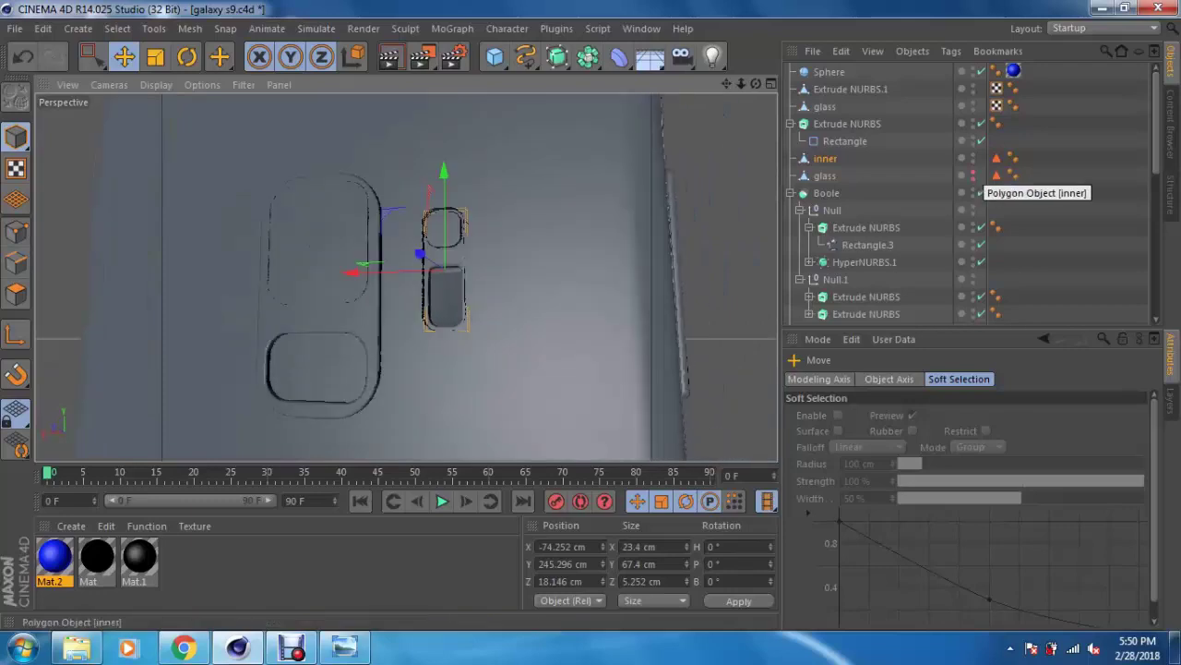
scroll(449, 278, "up", 2)
scroll(450, 277, "up", 2)
scroll(450, 278, "up", 2)
scroll(449, 278, "up", 1)
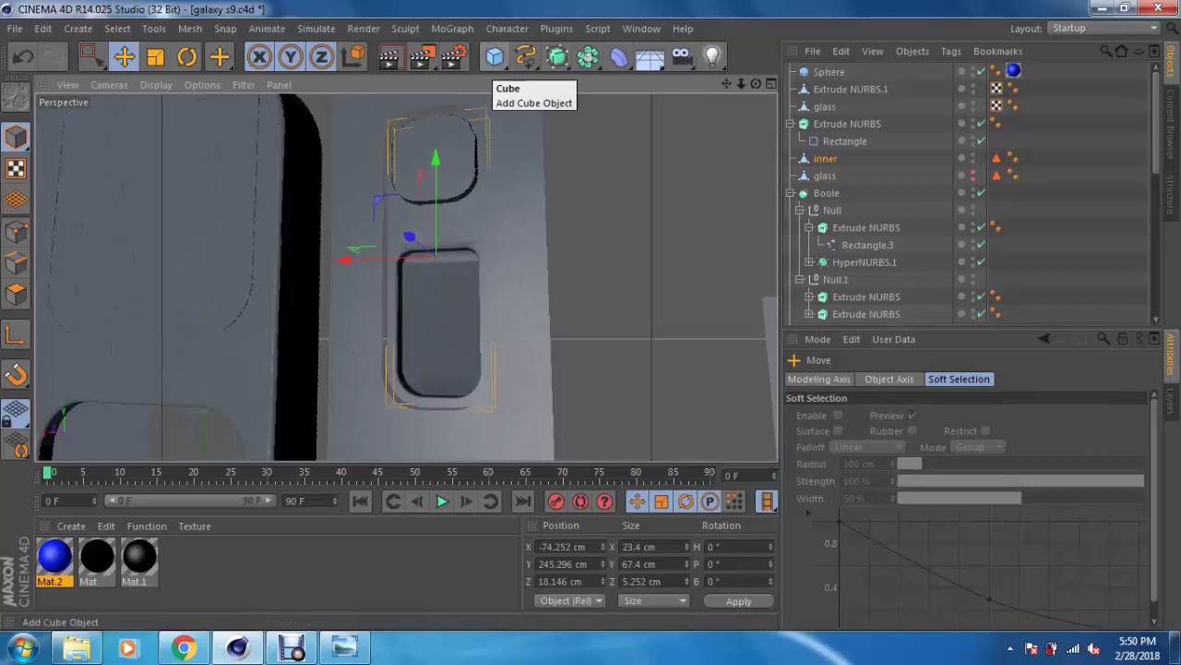
left_click_drag(495, 57, 844, 79)
scroll(406, 277, "down", 2)
scroll(406, 277, "down", 1)
Step: Rotate the new cylinder to -90° pitch and scale it down to 11.3 cm
left_click(459, 185)
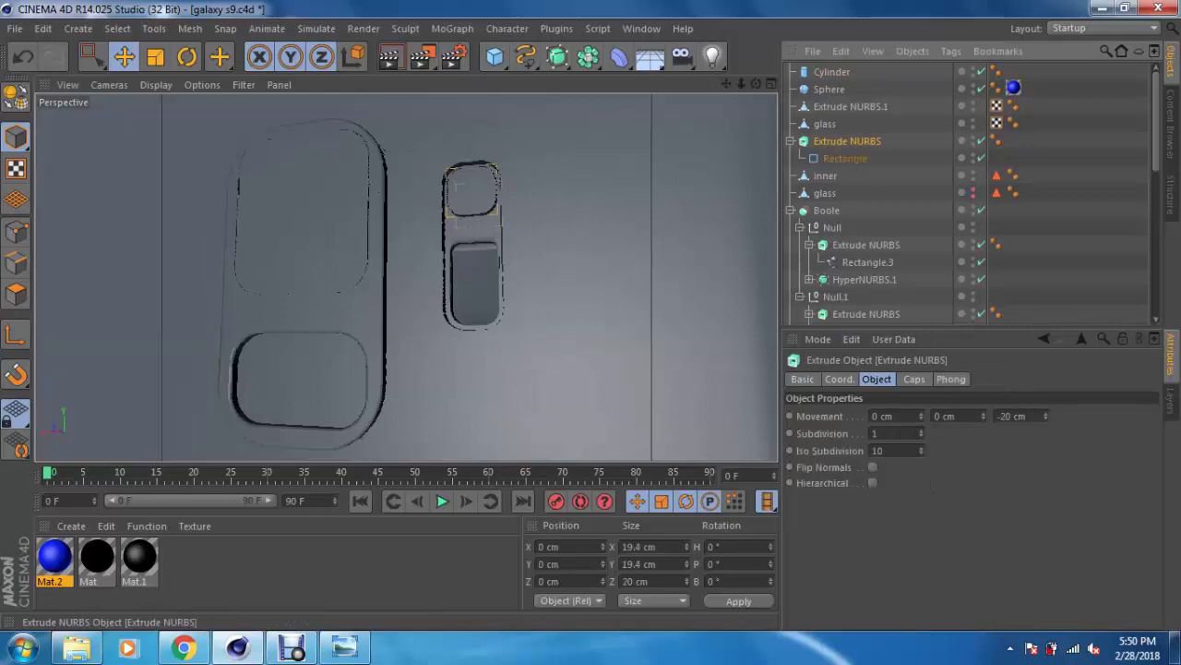
left_click(459, 185)
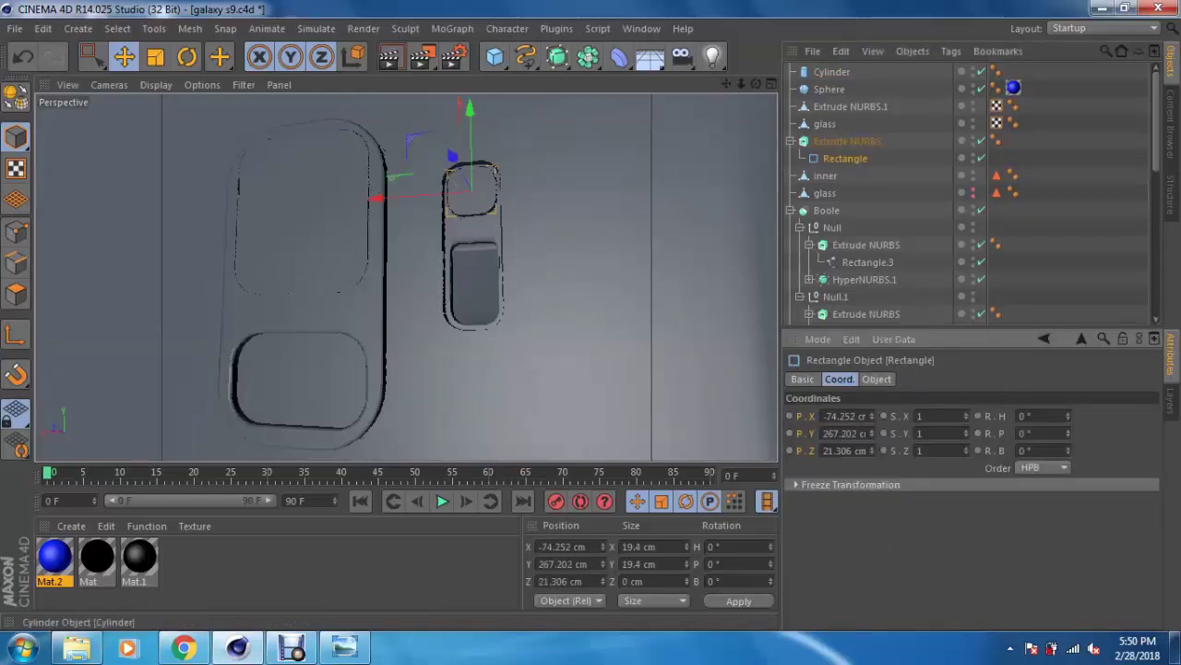
left_click(832, 71)
key("r")
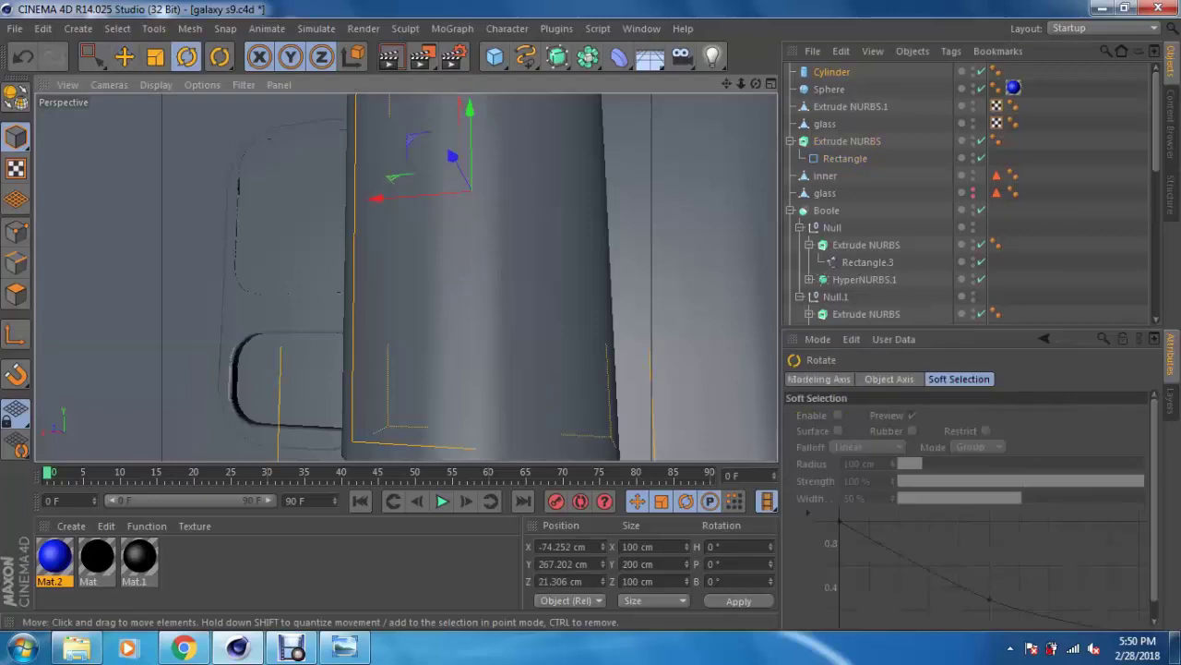
left_click_drag(465, 175, 468, 263)
key("t")
mouse_move(517, 175)
left_mouse_down()
mouse_move(465, 176)
mouse_move(450, 194)
mouse_move(480, 189)
left_mouse_up()
Step: Move the cylinder into the pill's upper slot and Ctrl-drag a copy, Cylinder.1, below it
key("e")
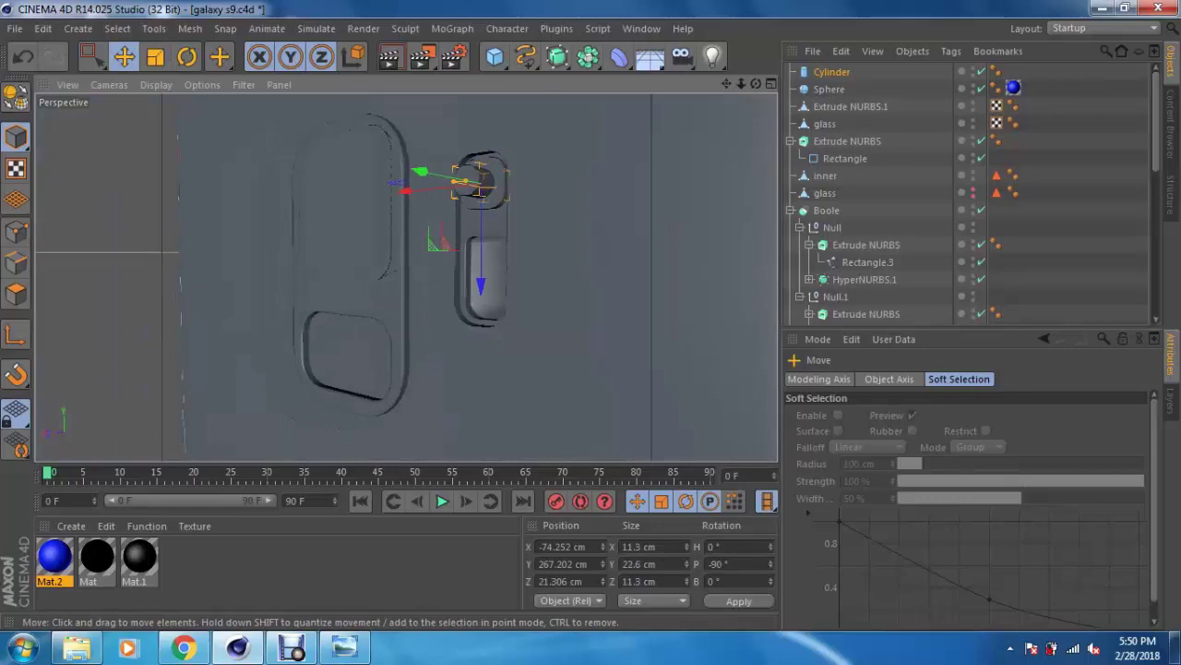
mouse_move(480, 277)
left_mouse_down()
mouse_move(485, 305)
mouse_move(468, 261)
mouse_move(468, 367)
left_mouse_up()
key("ctrl+z")
mouse_move(475, 222)
left_mouse_down("alt")
mouse_move(425, 305)
mouse_move(397, 277)
left_mouse_up("alt")
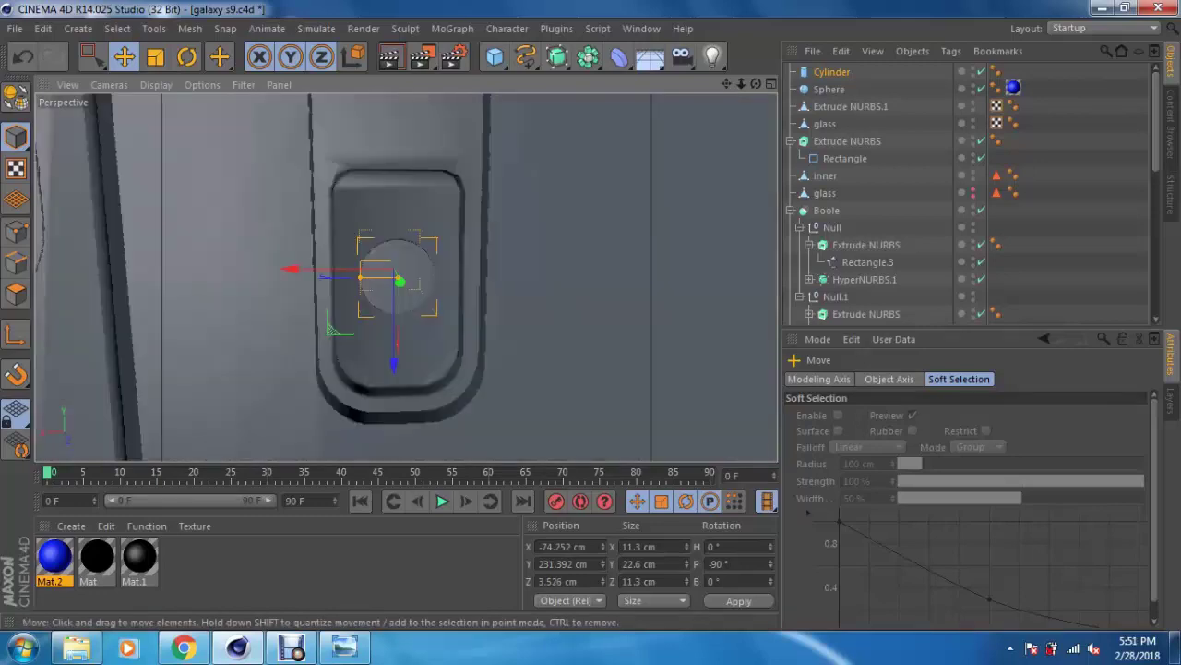
mouse_move(394, 355)
left_mouse_down()
mouse_move(393, 295)
mouse_move(394, 378)
left_mouse_up()
mouse_move(394, 332)
left_mouse_down("ctrl")
mouse_move(461, 305)
mouse_move(416, 304)
left_mouse_up("ctrl")
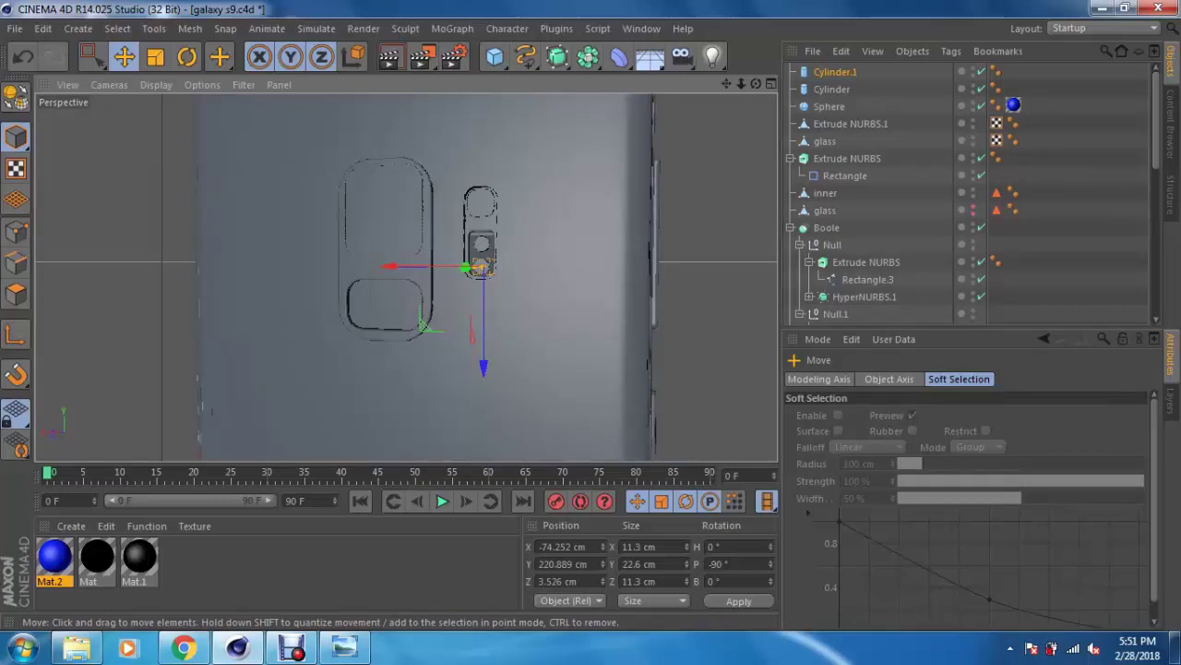
Step: Orbit to face the phone back and maximize the Back view
left_click_drag(461, 277, 443, 277, "alt")
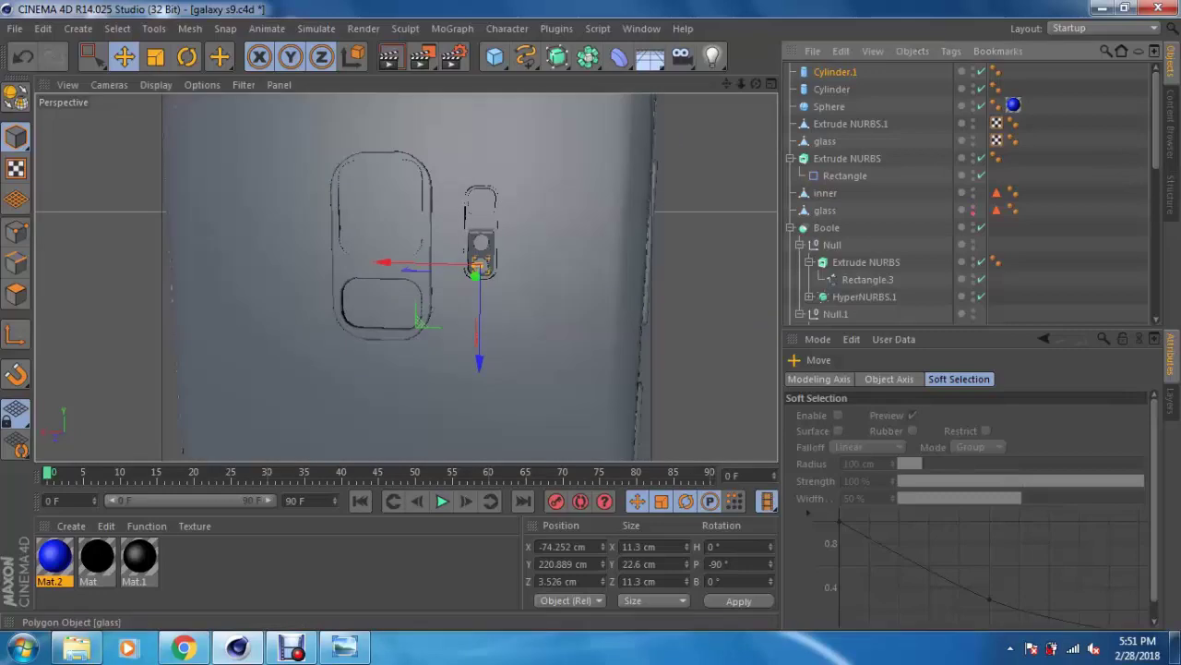
left_click(996, 209)
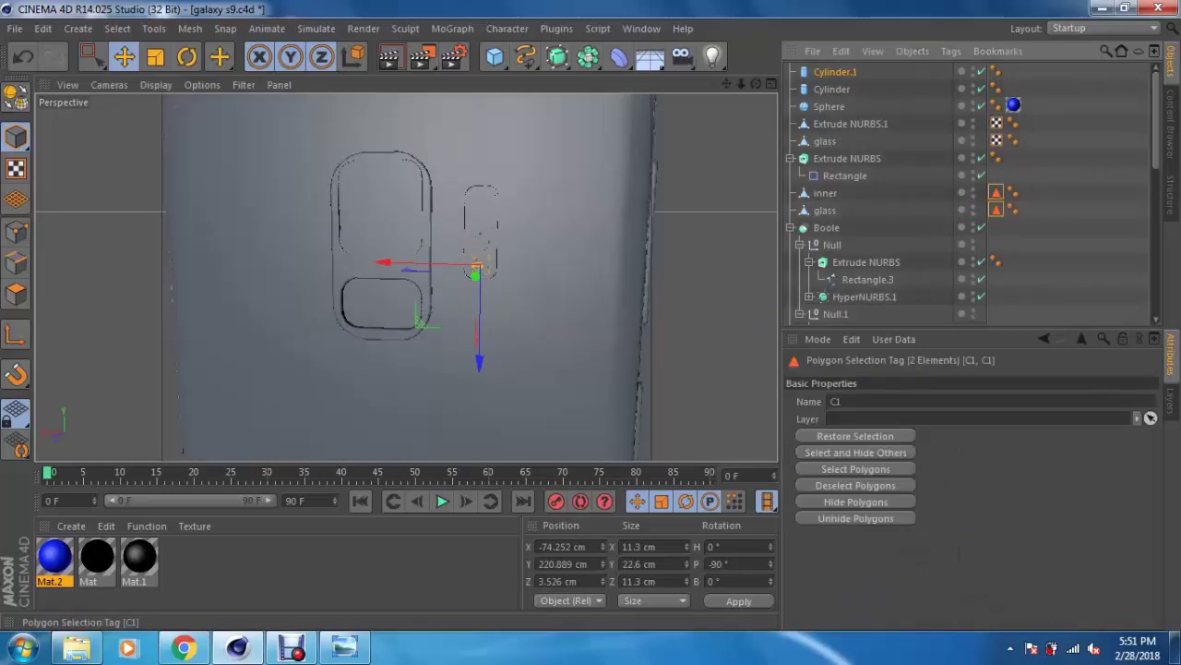
left_click(461, 277)
mouse_move(462, 277)
left_mouse_down("alt")
mouse_move(425, 277)
mouse_move(424, 305)
mouse_move(406, 296)
left_mouse_up("alt")
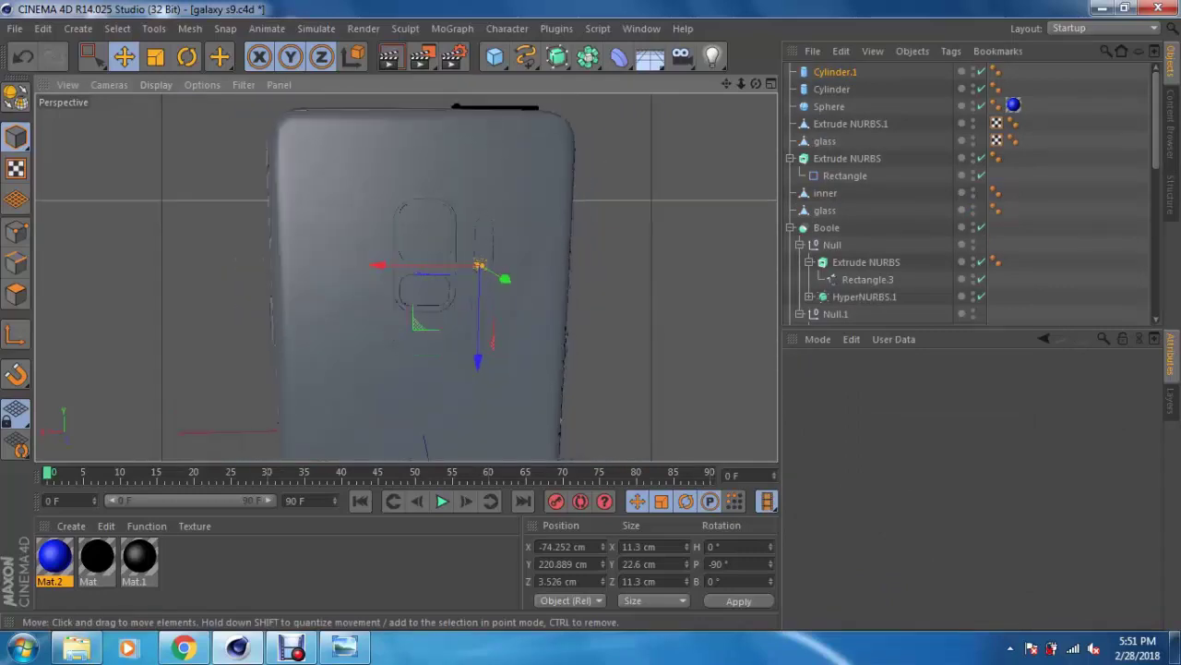
middle_click(406, 295)
middle_click(591, 369)
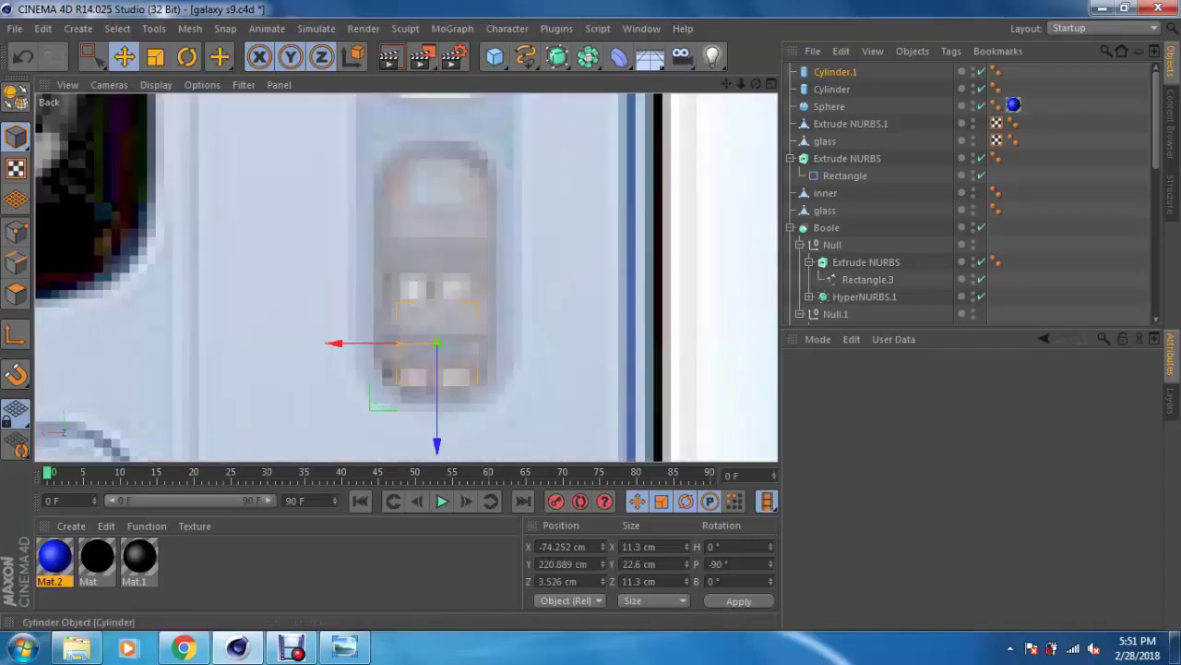
Step: Inspect the camera parts, expanding the camera spheres group and selecting the glass object
left_click(831, 88, "ctrl")
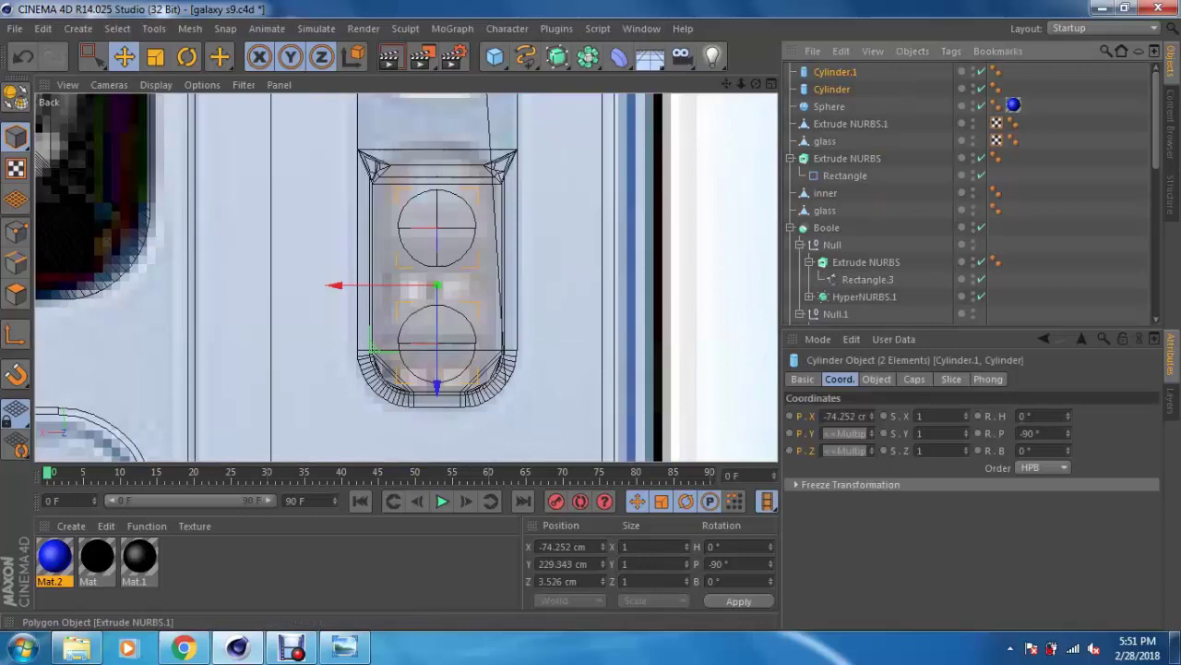
left_click(829, 106)
middle_click_drag(406, 277, 618, 388)
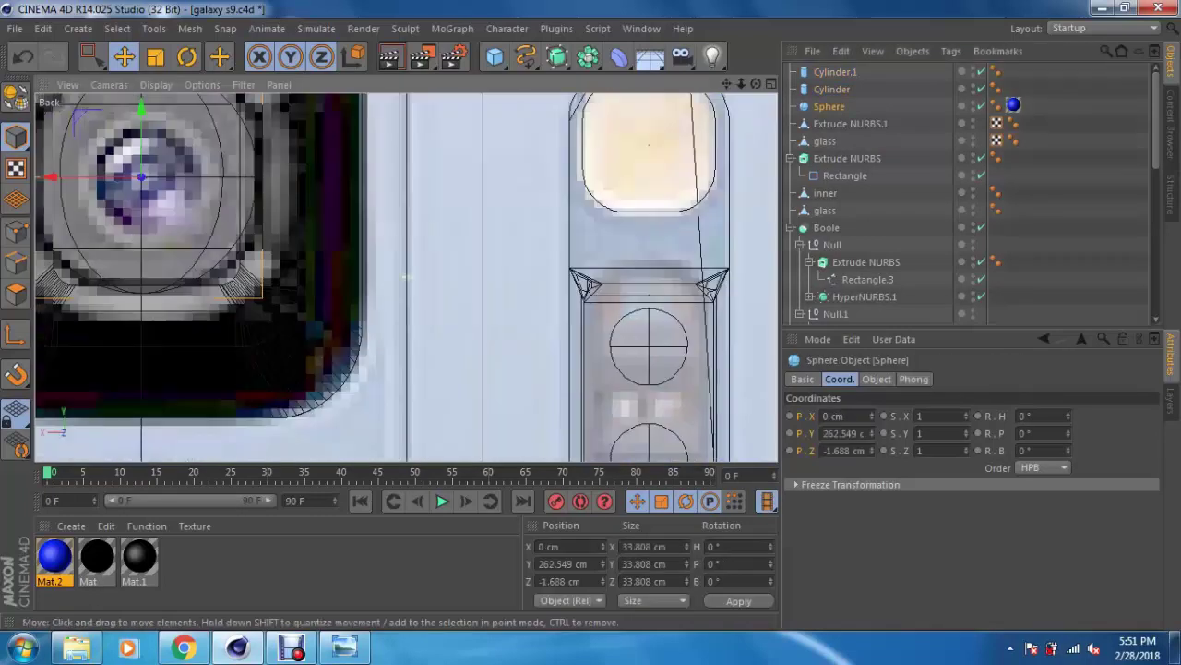
scroll(877, 194, "down", 2)
scroll(876, 193, "down", 5)
scroll(877, 194, "down", 1)
left_click(790, 270)
left_click(838, 288)
scroll(840, 231, "up", 5)
left_click(824, 123)
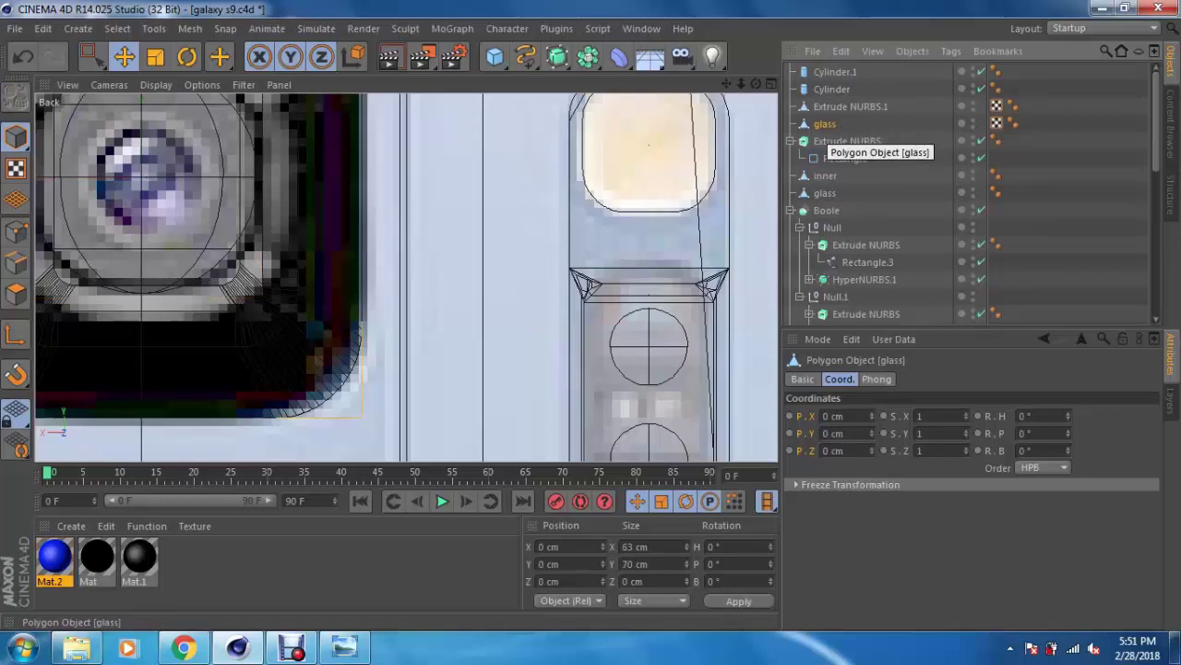
Step: Rename the camera's inner extrusion Extrude NURBS.1 to 'back cam inner'
left_click(844, 107)
key("F5")
key("F1")
scroll(406, 277, "up", 3)
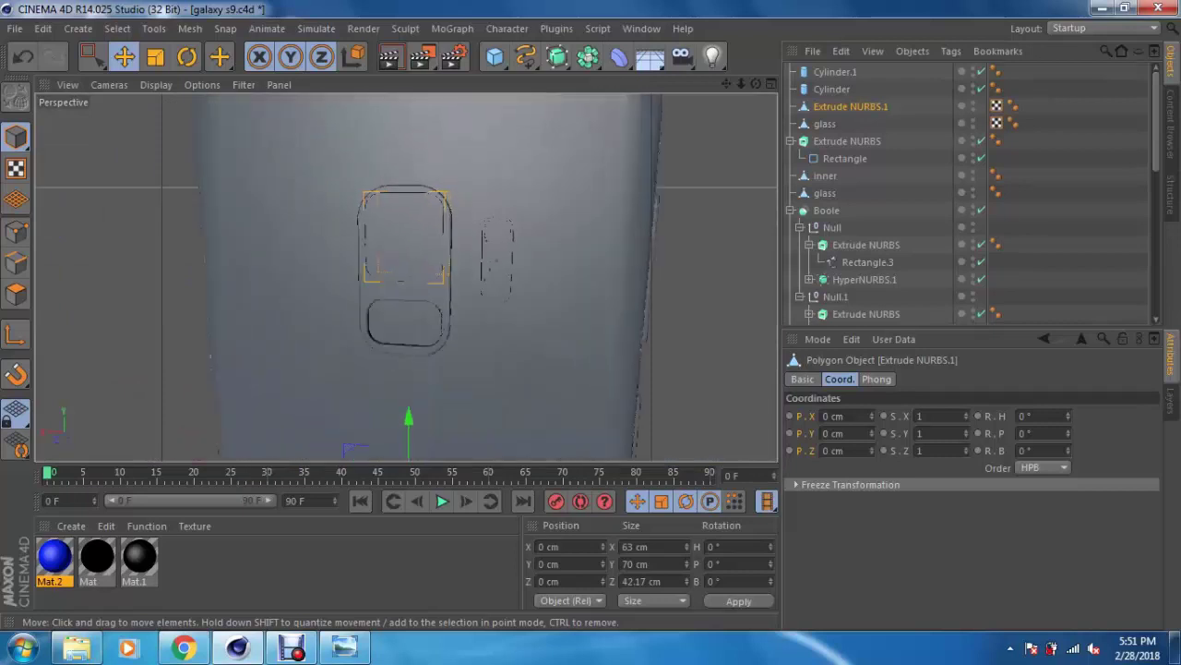
left_click_drag(406, 276, 369, 268, "alt")
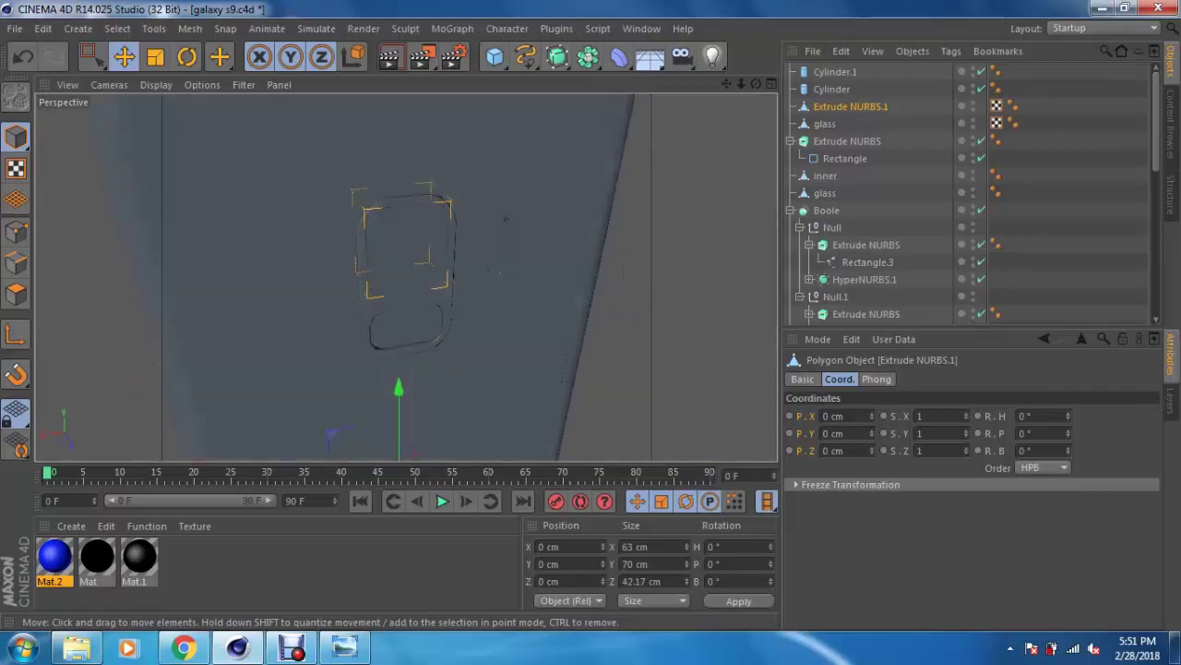
double_click(851, 106)
type("back cam inner")
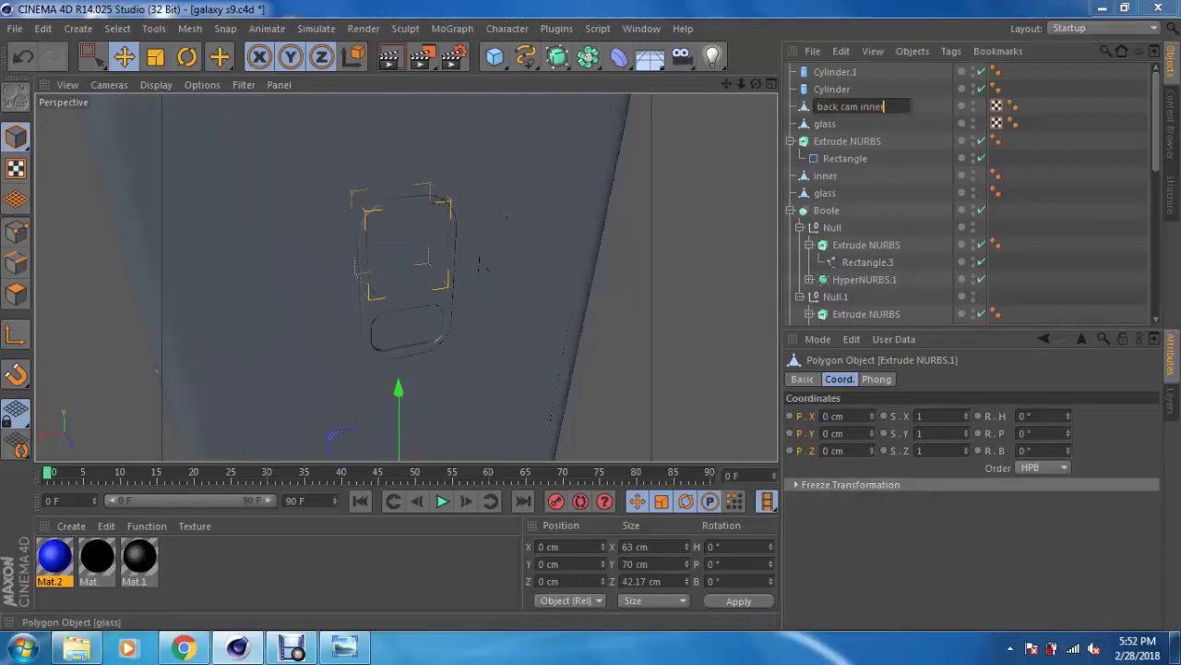
key("Return")
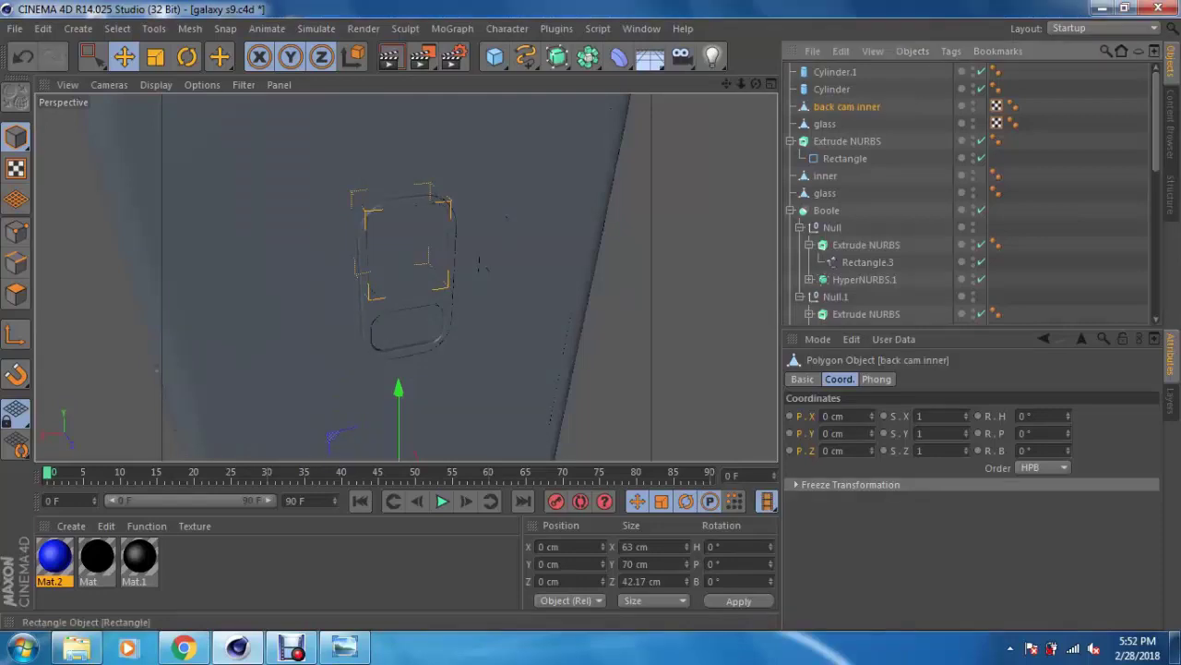
key("Return")
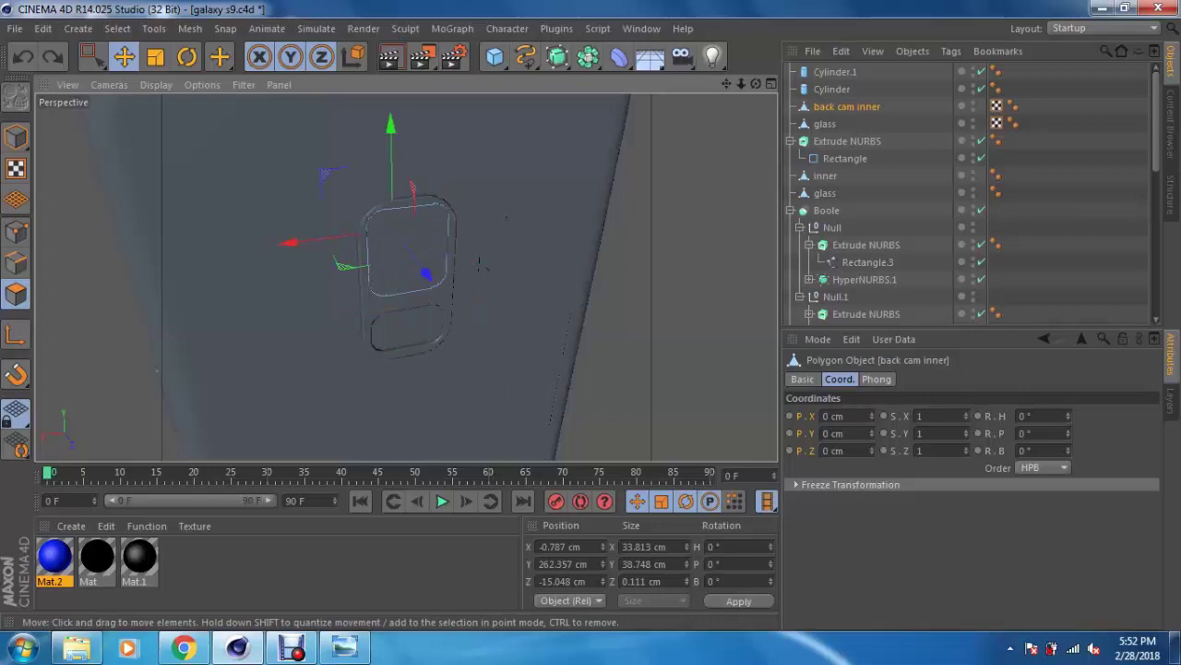
Step: Maximize the Back view and frame the whole phone back, panning up toward the logo
left_click_drag(479, 265, 434, 258, "alt")
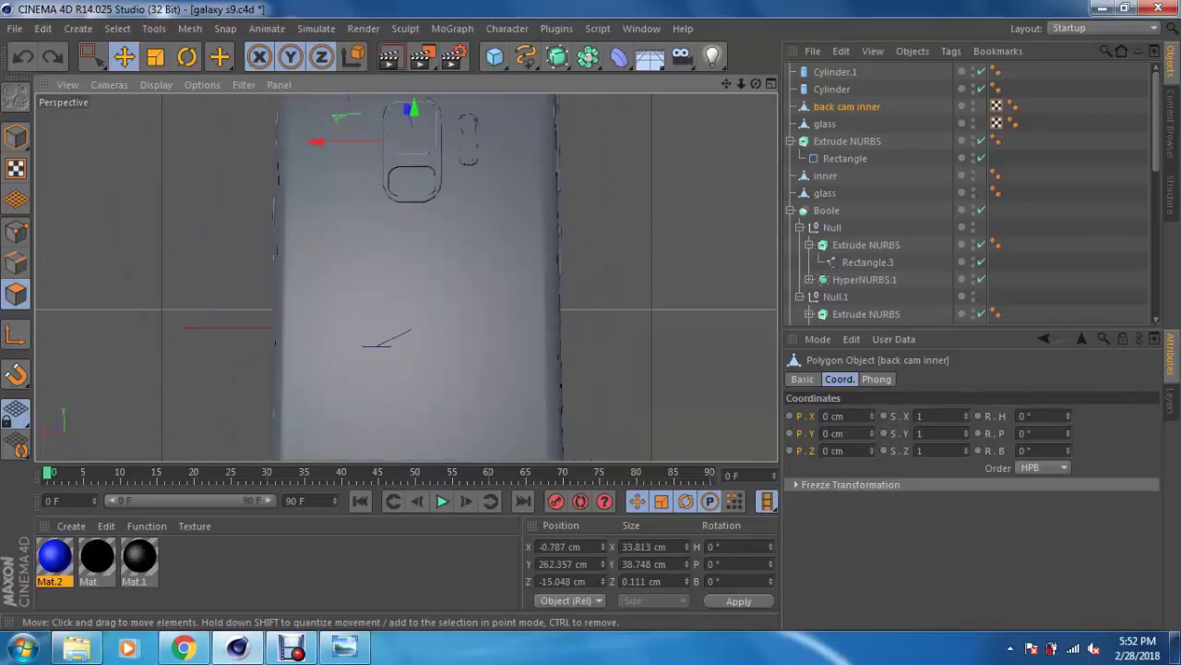
key("F5")
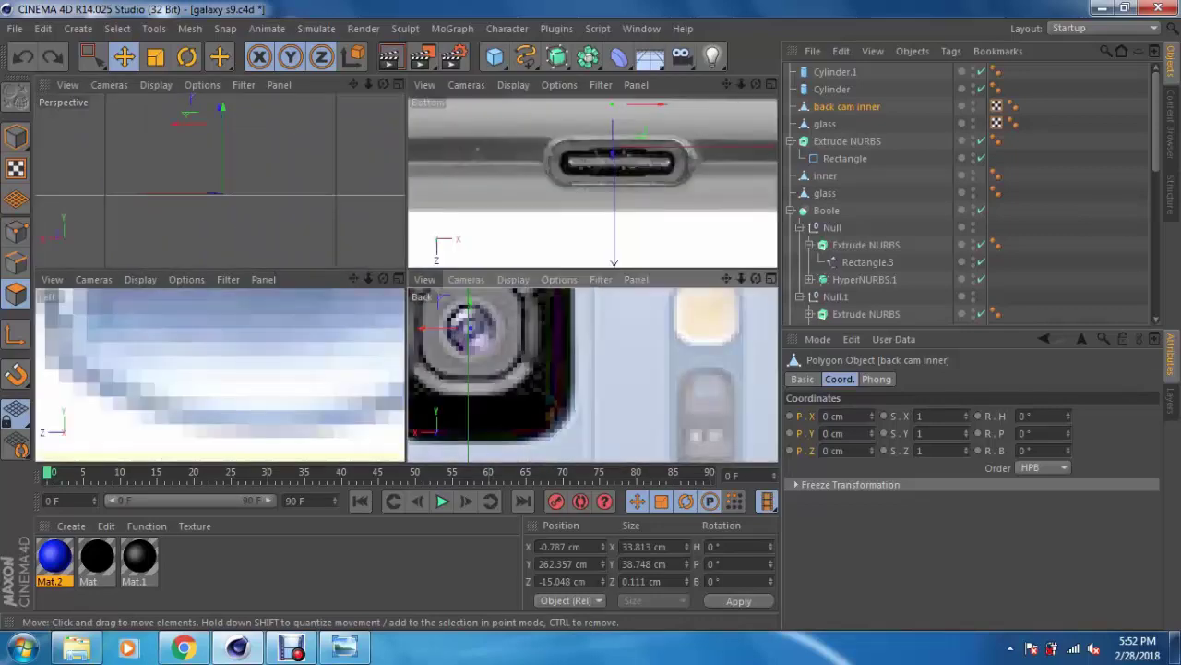
key("F4")
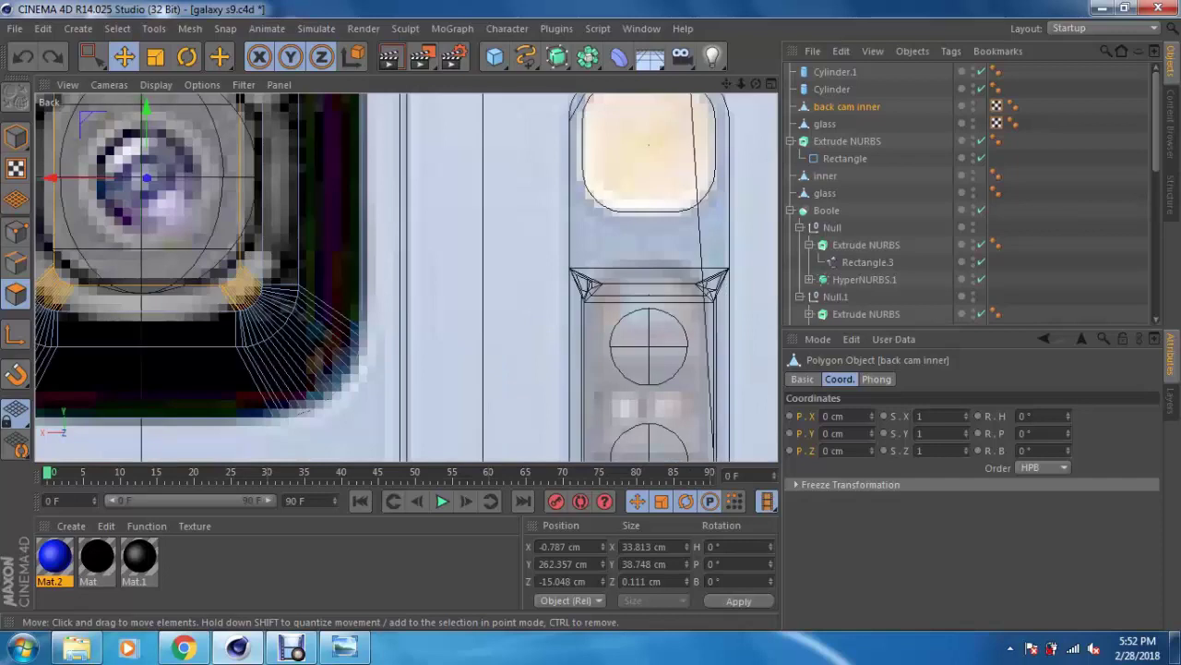
scroll(649, 144, "down", 3)
scroll(649, 144, "down", 3)
scroll(649, 144, "down", 3)
scroll(649, 144, "down", 2)
left_click(406, 276)
middle_click_drag(406, 276, 406, 166)
Step: Add a MoText object from the MoGraph menu, reading SAMSUNG at 200 cm height and 20 cm depth
scroll(344, 344, "down", 1)
left_click(452, 27)
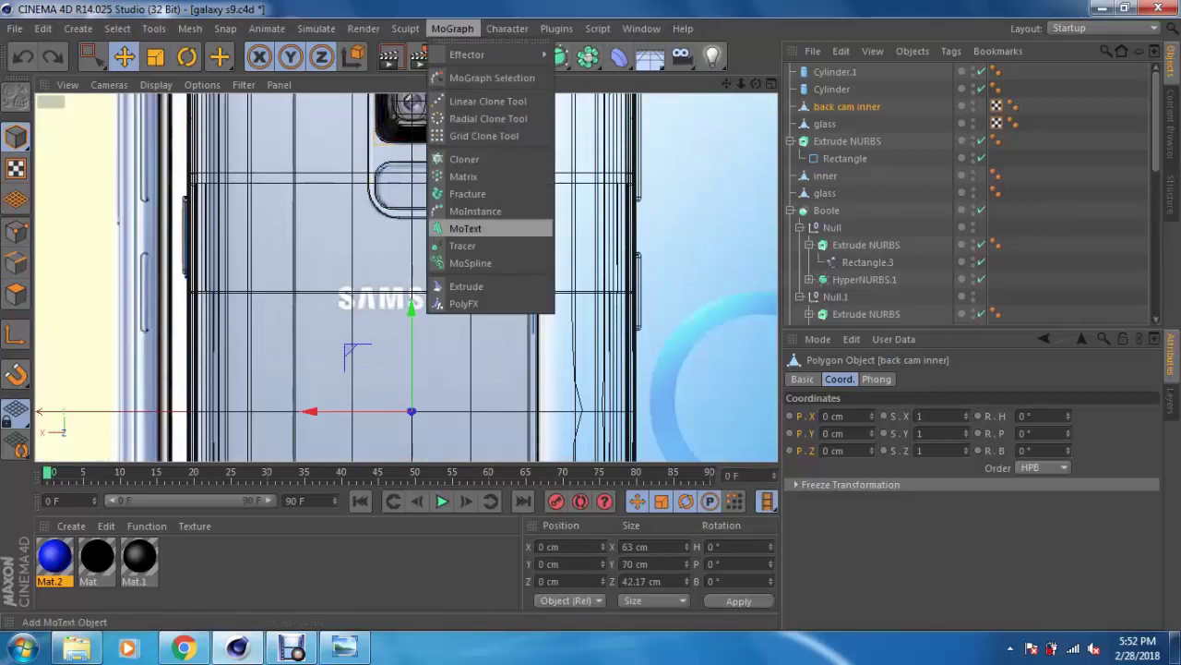
left_click(465, 228)
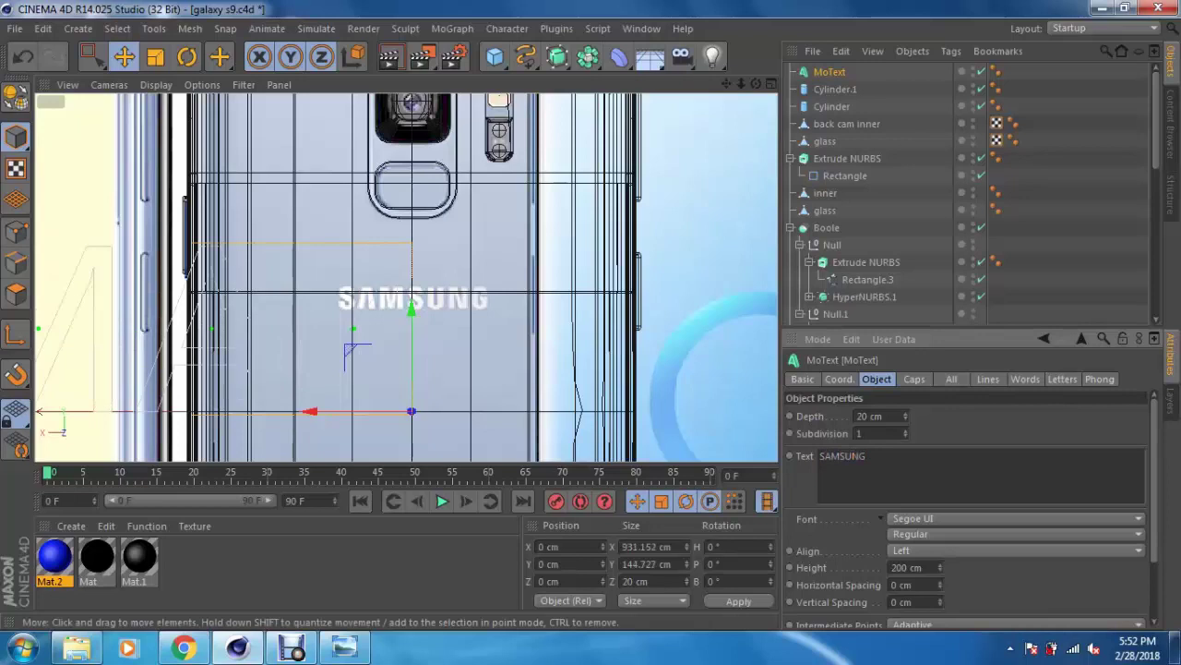
Step: Rotate the SAMSUNG MoText about 180° in heading so it faces backwards
key("r")
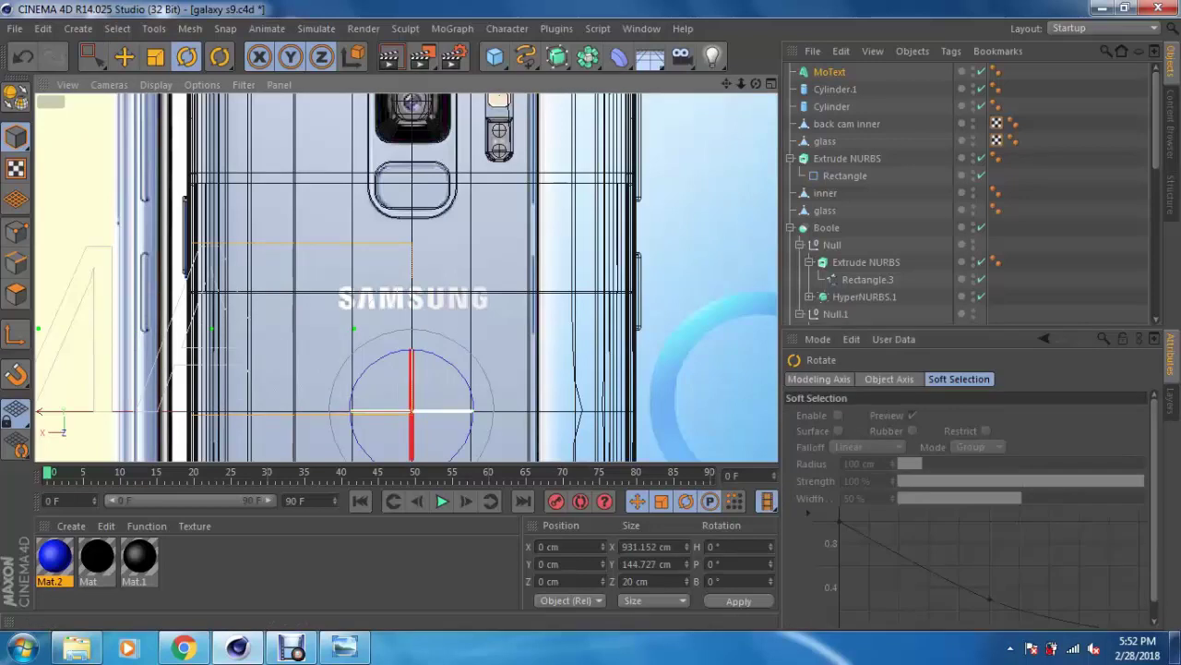
left_click_drag(453, 412, 454, 413)
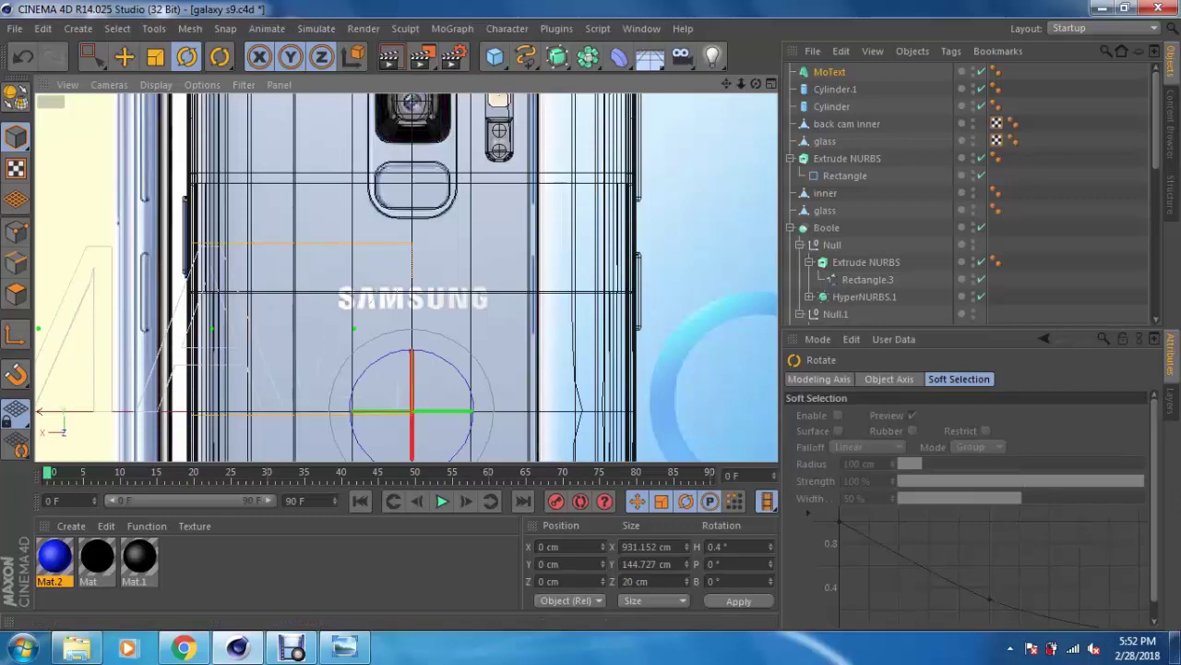
left_click(829, 71)
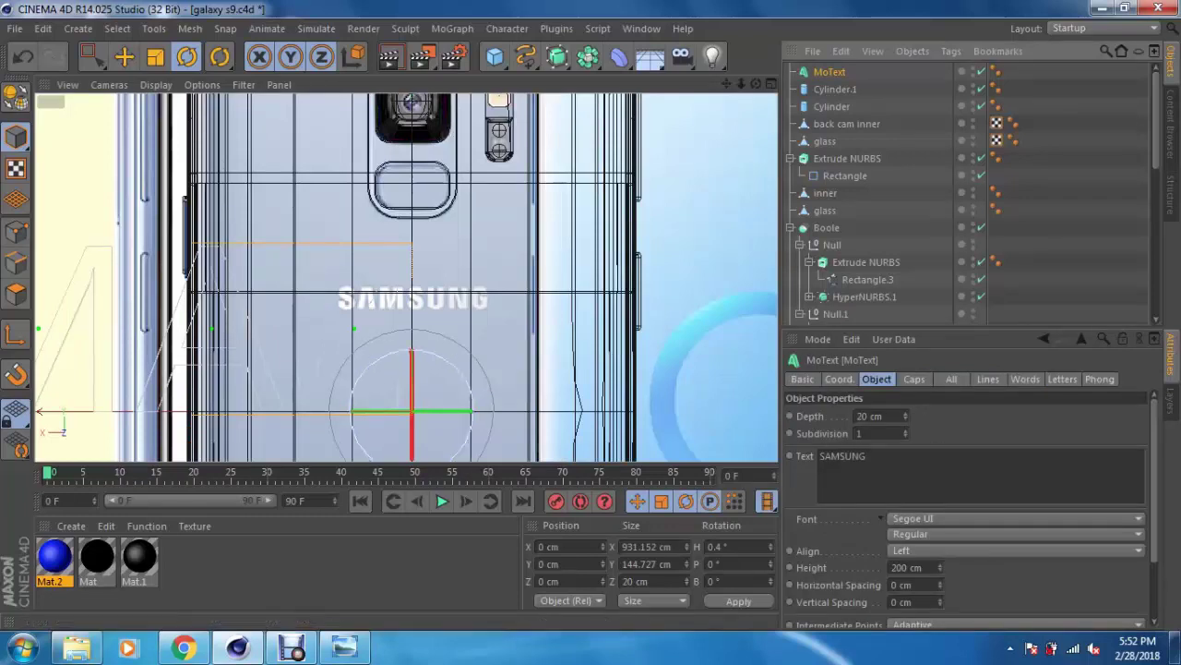
mouse_move(452, 412)
left_mouse_down()
mouse_move(399, 406)
mouse_move(411, 412)
left_mouse_up()
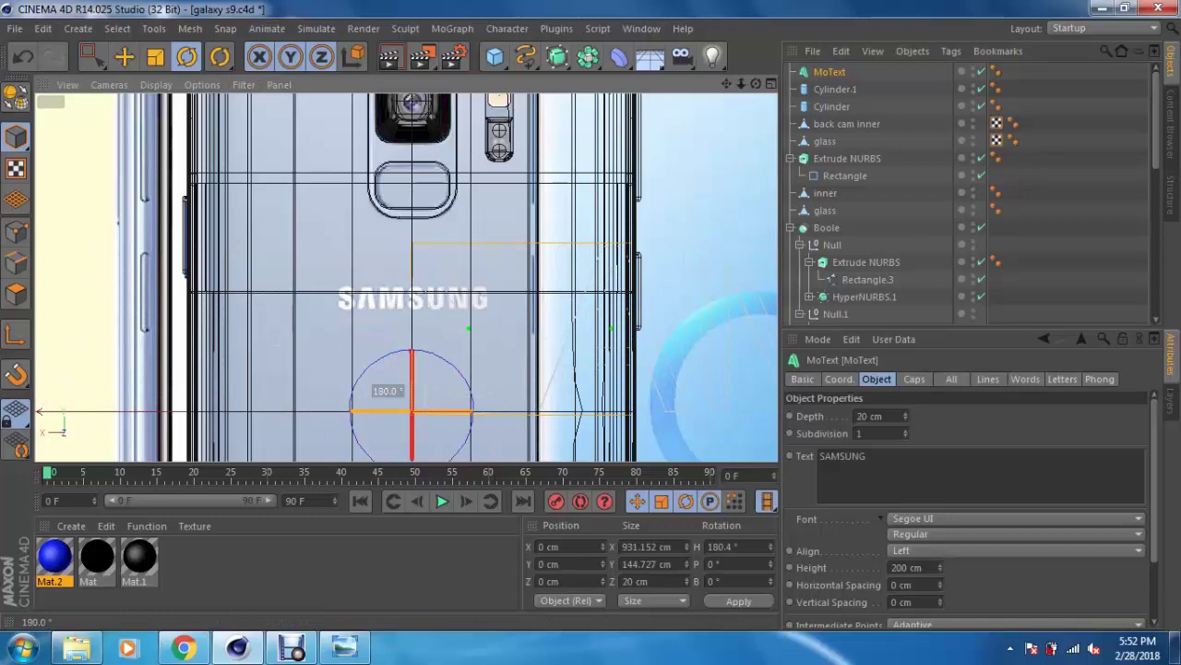
Step: Shrink the SAMSUNG text and move it up toward the logo area
key("t")
left_click_drag(466, 352, 413, 395)
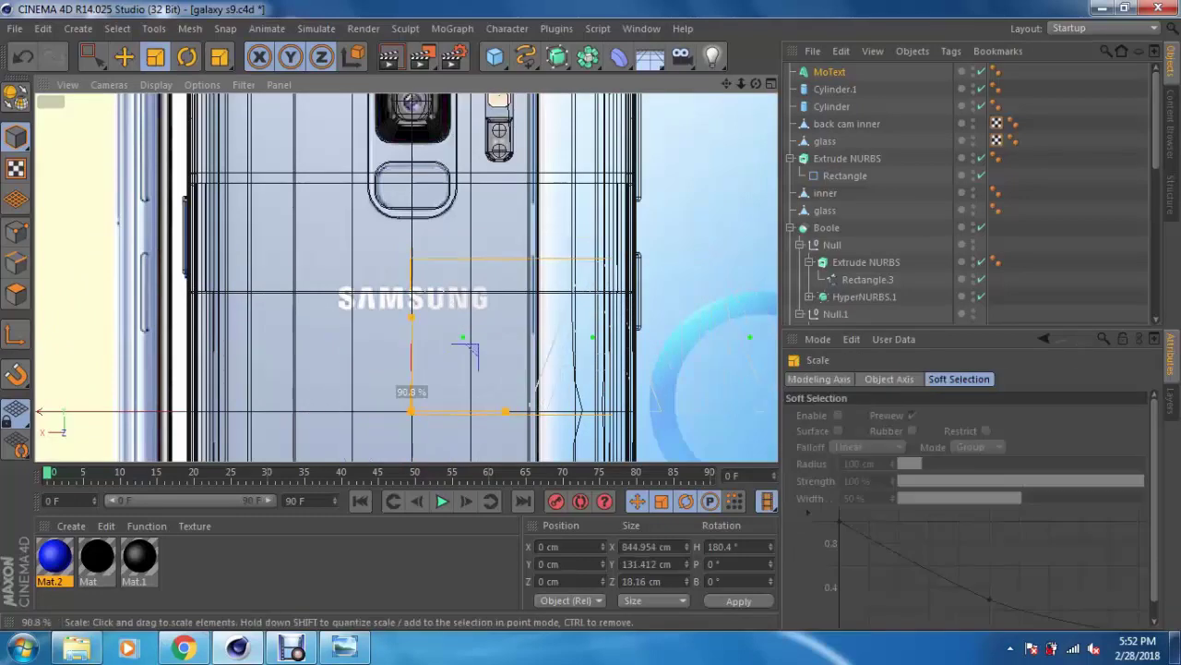
key("e")
left_click_drag(537, 392, 443, 298)
Step: Fit the text over the back's SAMSUNG lettering at 26.701 cm height and 2.67 cm depth
key("t")
key("t")
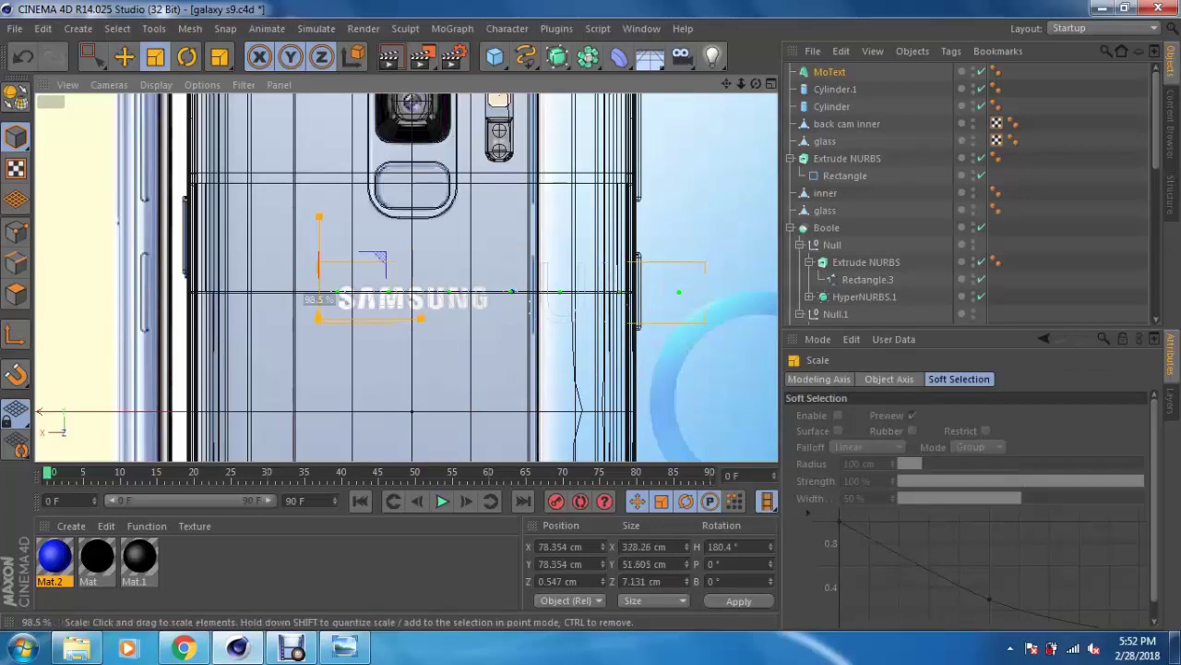
left_click_drag(539, 292, 298, 297)
scroll(472, 315, "up", 3)
scroll(472, 315, "up", 2)
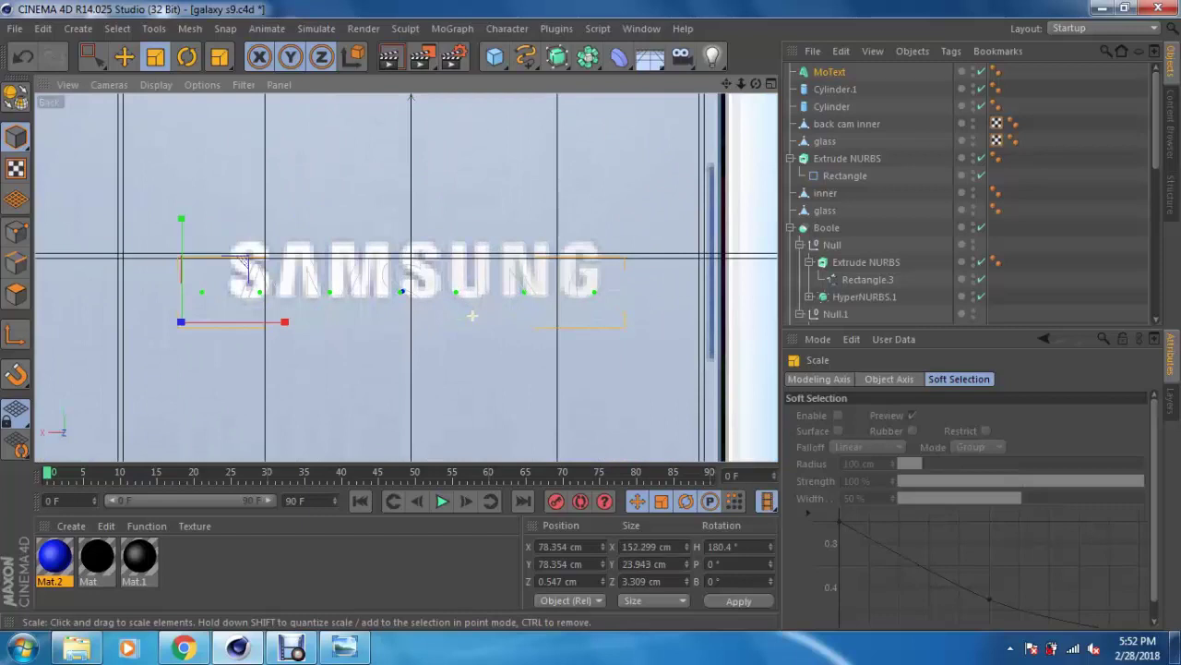
key("e")
left_click_drag(243, 260, 286, 242)
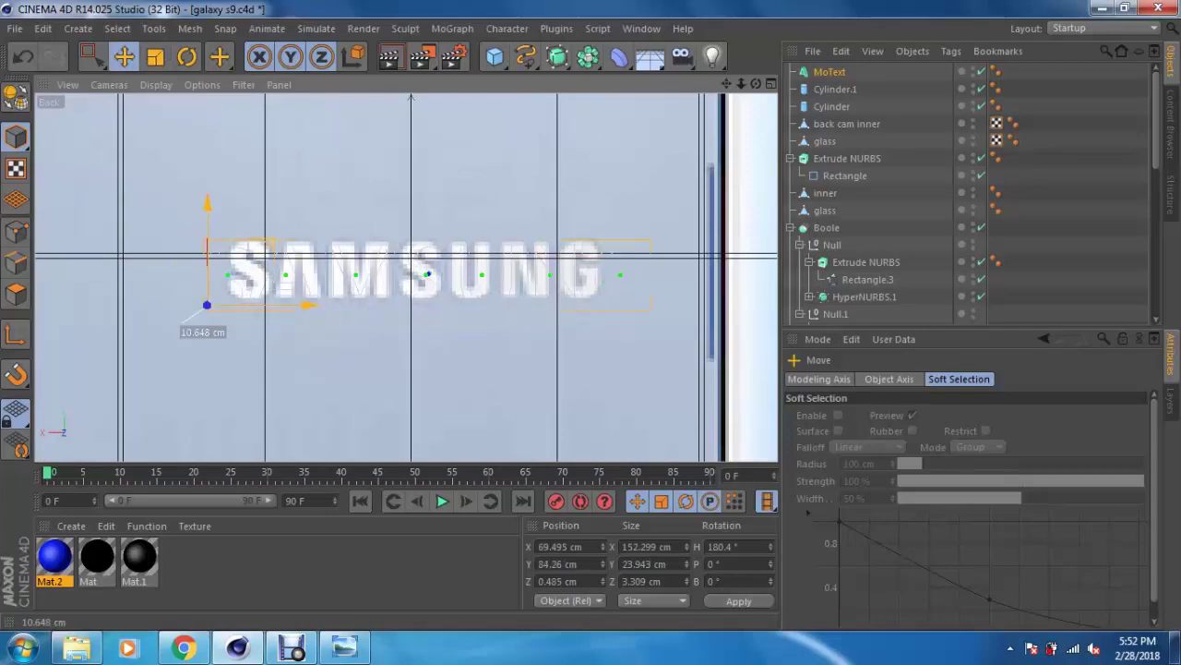
key("t")
left_click_drag(227, 277, 196, 277)
left_click(1044, 339)
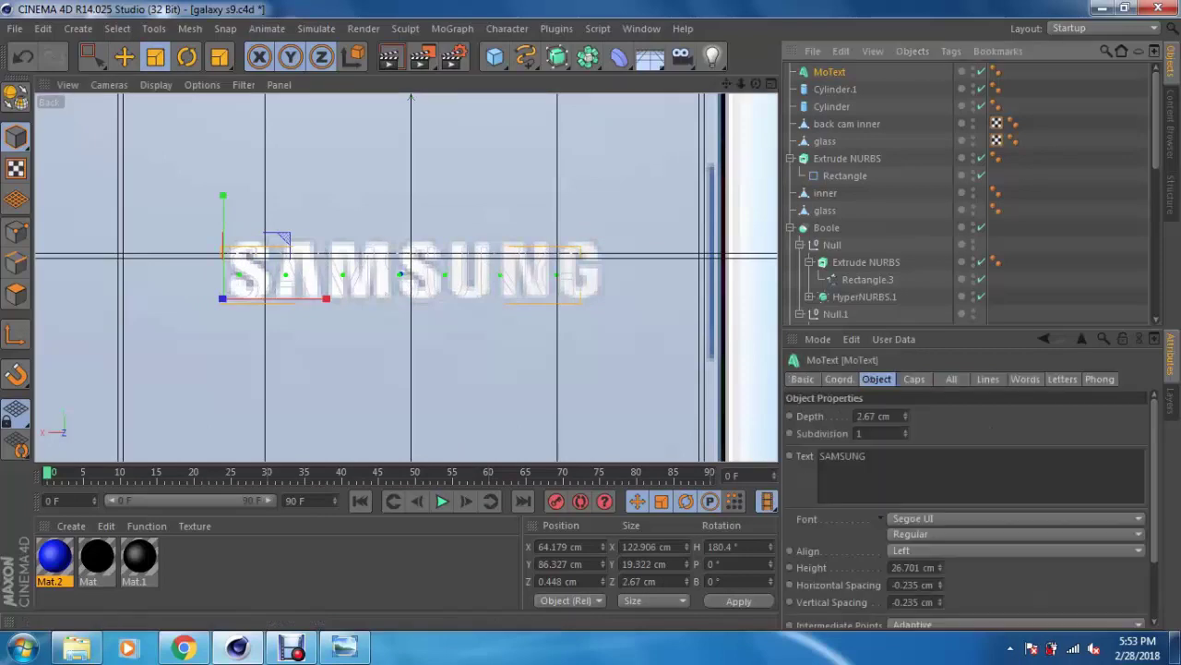
Step: Set the SAMSUNG MoText font to Impact
left_click(1016, 518)
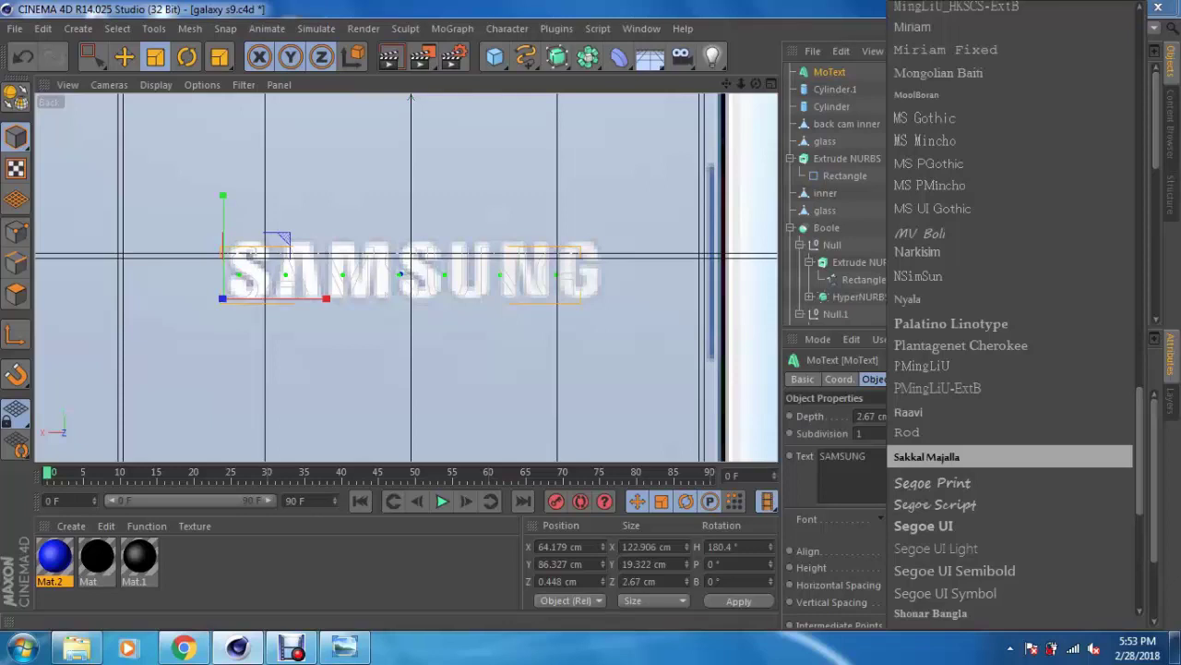
scroll(1011, 304, "up", 10)
scroll(1010, 305, "up", 7)
key("Return")
scroll(334, 263, "up", 1)
Step: Widen the letters' Horizontal Spacing to 3.765 cm and nudge the text into line
key("e")
left_click_drag(211, 310, 218, 309)
left_click(829, 71)
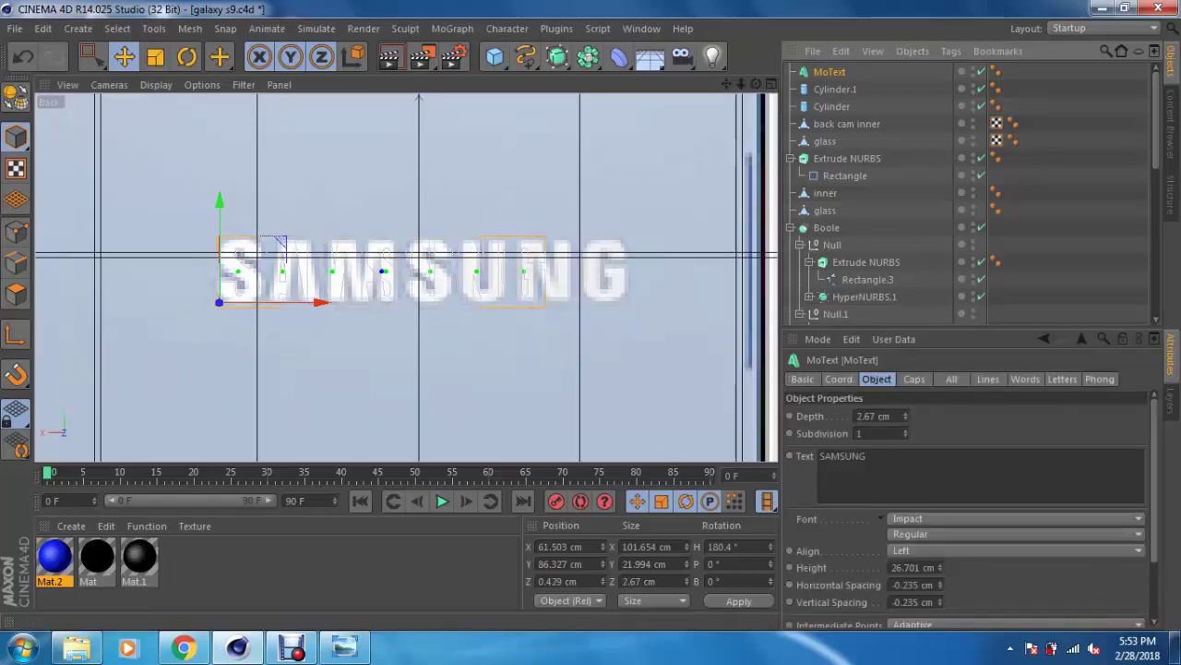
left_click_drag(382, 270, 421, 270)
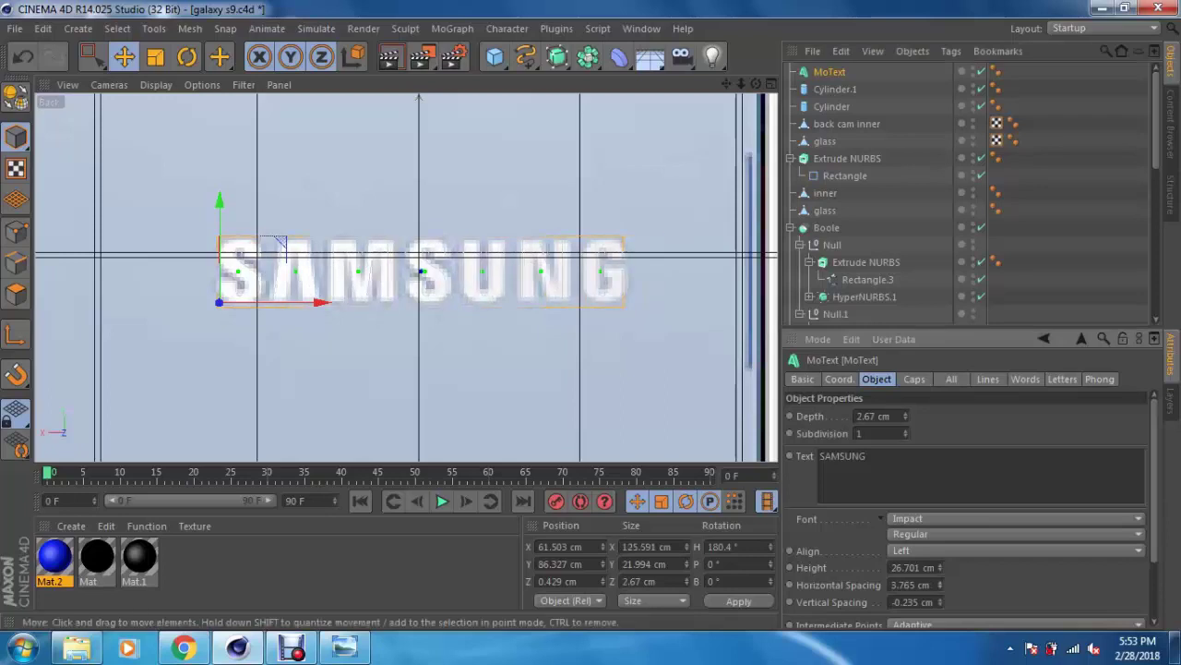
left_click_drag(220, 209, 219, 207)
Step: Pull the text out along depth to X 61.344, Z 23.134 cm, flush on the back
key("F5")
key("F1")
left_click_drag(418, 237, 439, 235)
scroll(413, 238, "up", 3)
scroll(413, 238, "up", 3)
mouse_move(413, 238)
left_mouse_down("alt")
mouse_move(378, 219)
mouse_move(399, 236)
mouse_move(434, 231)
left_mouse_up("alt")
scroll(434, 231, "down", 3)
scroll(550, 337, "down", 4)
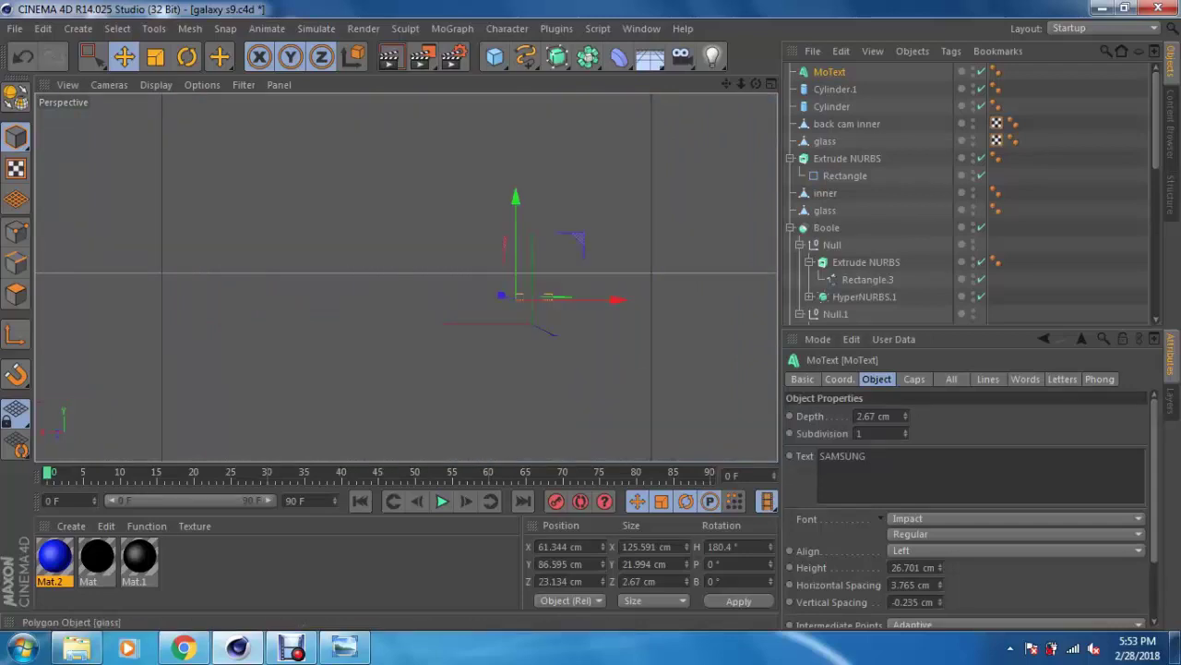
Step: Re-enable grid and phone display in the viewport Filter, and collapse the Boole and Extrude NURBS hierarchies
left_click(202, 84)
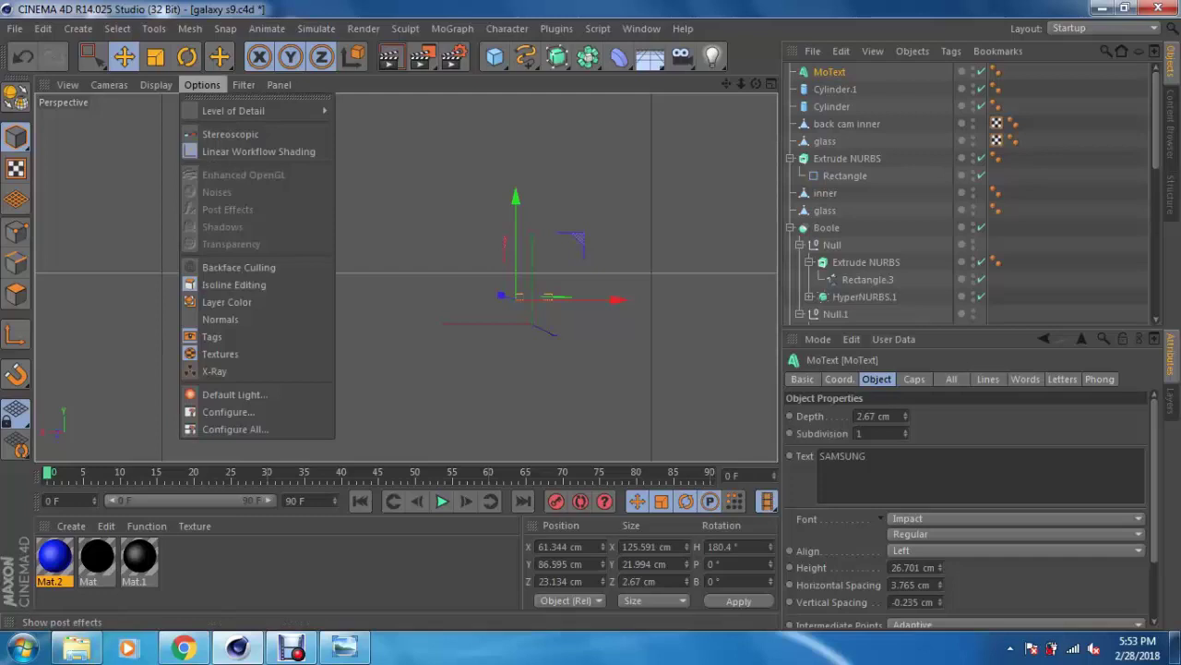
left_click(243, 84)
left_click(256, 307)
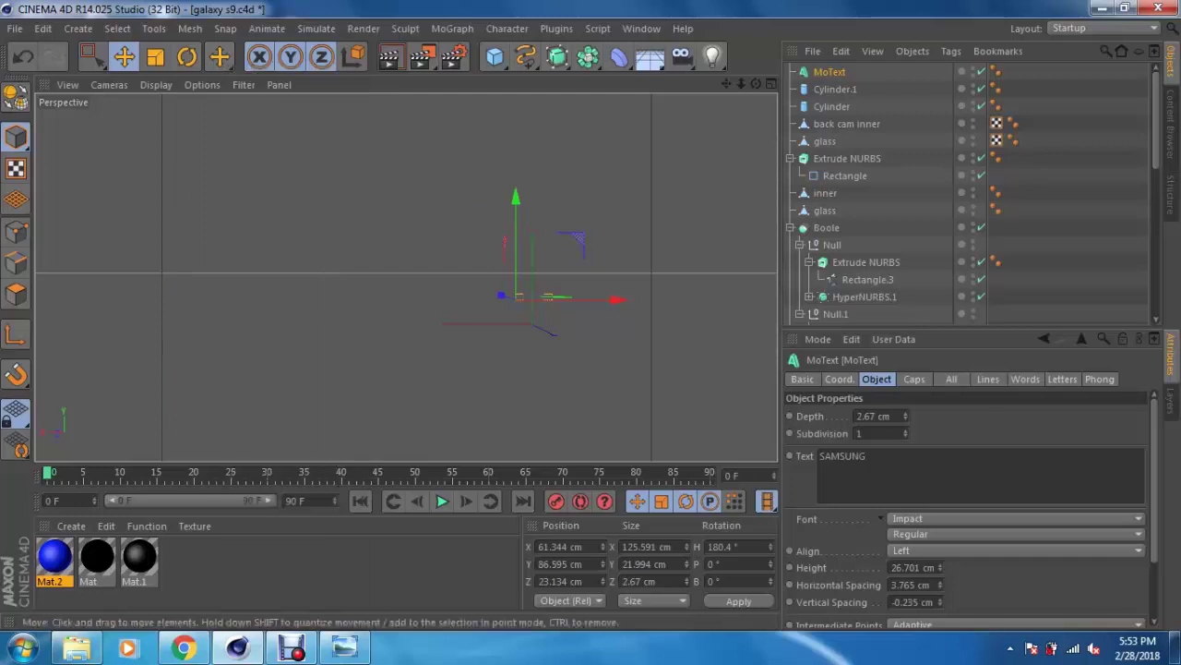
scroll(830, 210, "down", 4)
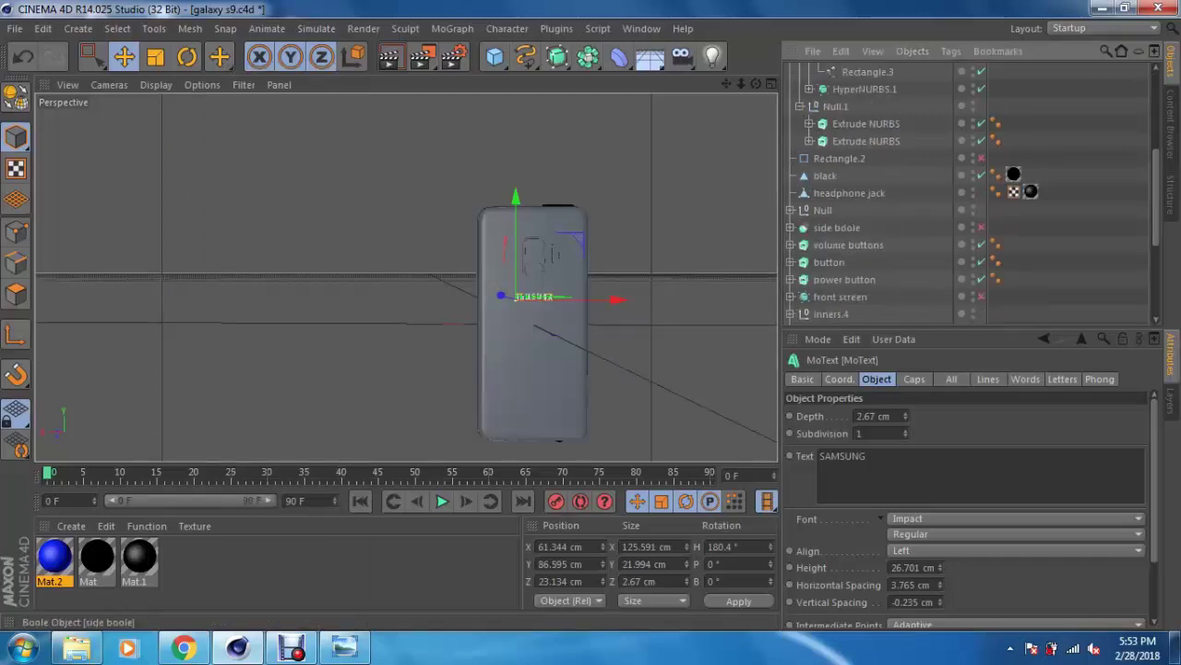
scroll(831, 231, "down", 2)
scroll(831, 231, "down", 2)
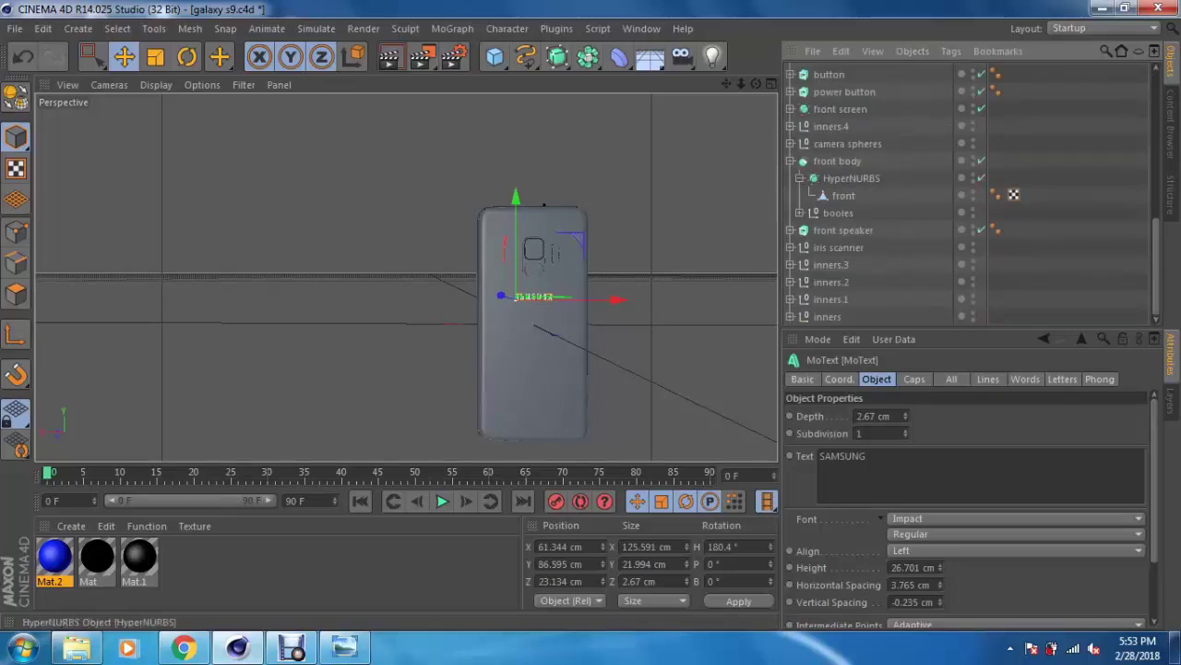
scroll(830, 203, "down", 3)
scroll(830, 203, "down", 3)
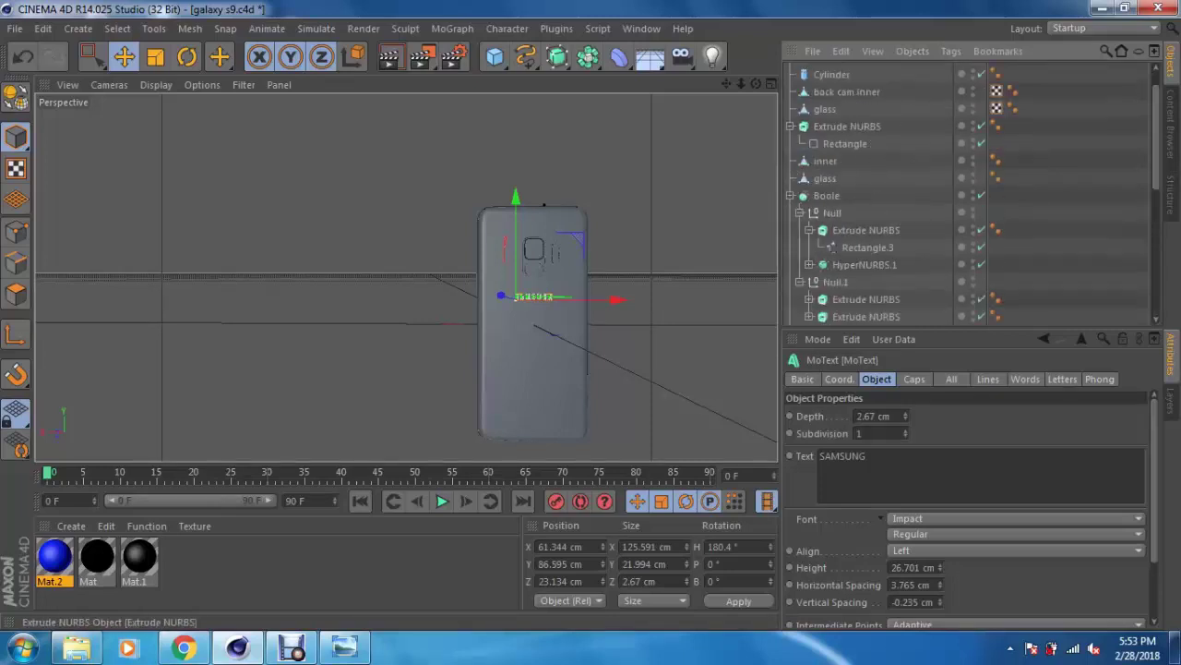
left_click(790, 196)
left_click(790, 127)
scroll(831, 139, "up", 1)
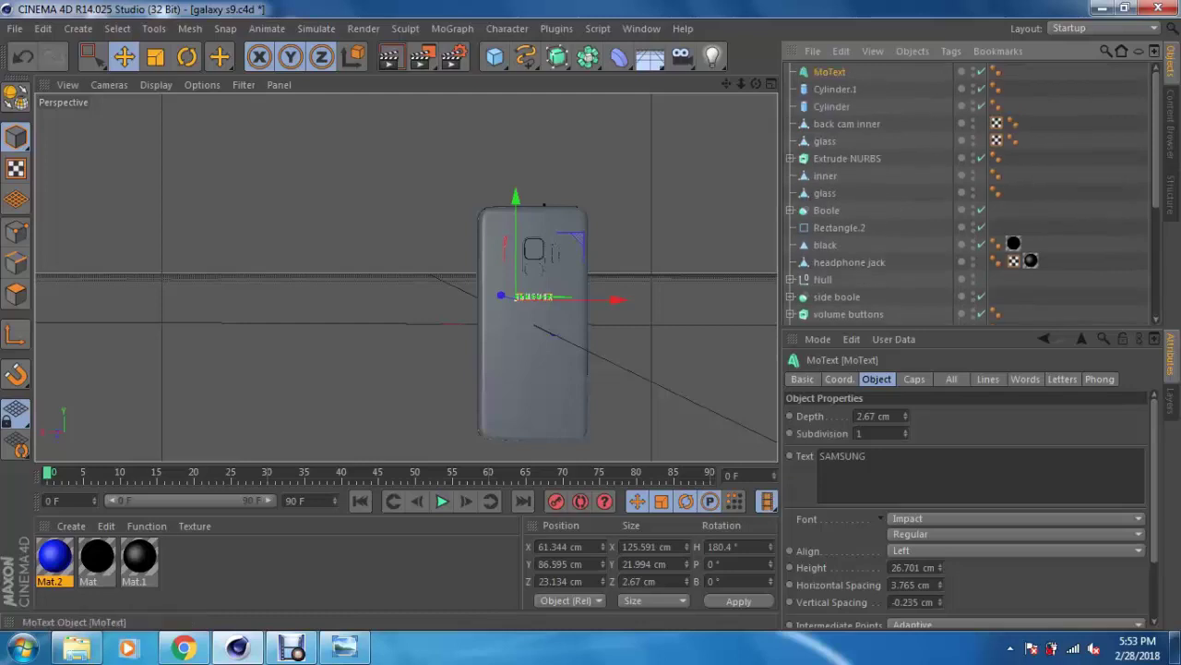
Step: Orbit to a near-frontal view of the phone and render the current view
left_click_drag(554, 277, 486, 272, "alt")
left_click_drag(455, 369, 406, 360, "alt")
left_click(124, 56)
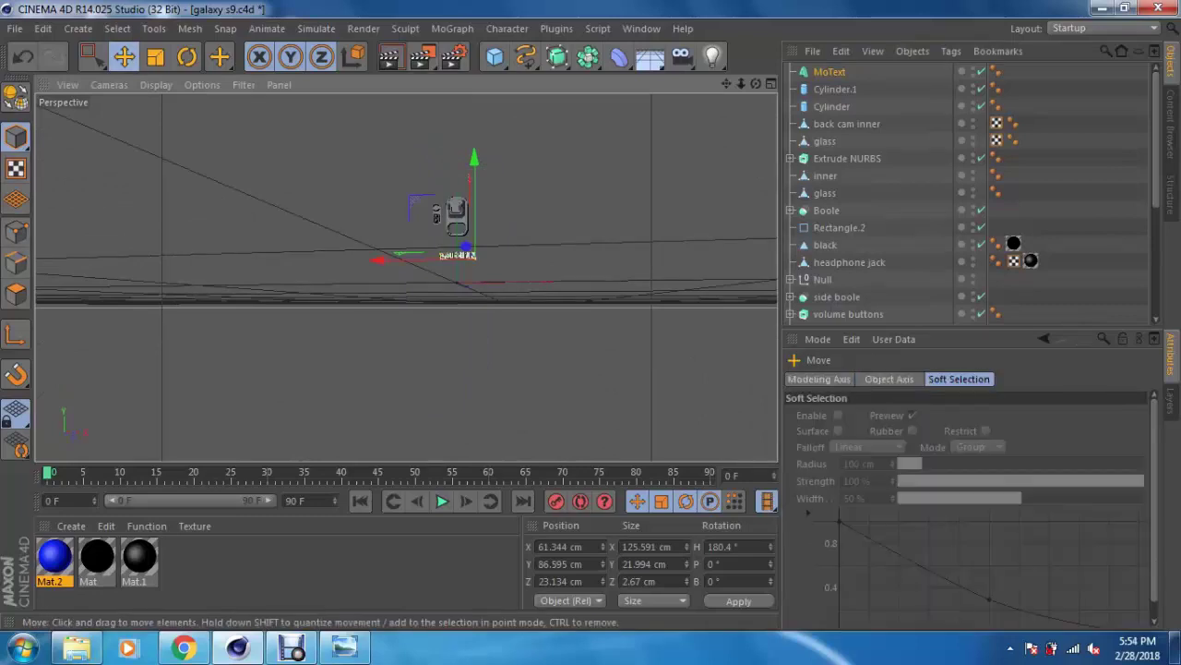
scroll(498, 231, "up", 10)
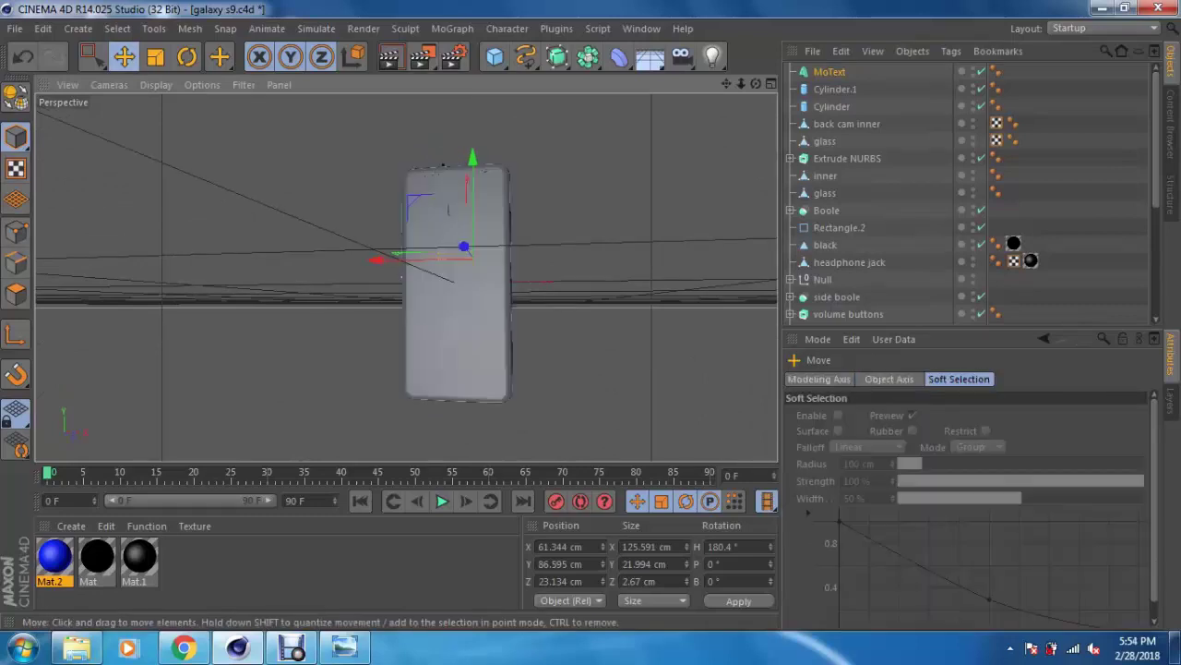
mouse_move(489, 235)
left_mouse_down("alt")
mouse_move(501, 232)
mouse_move(453, 221)
left_mouse_up("alt")
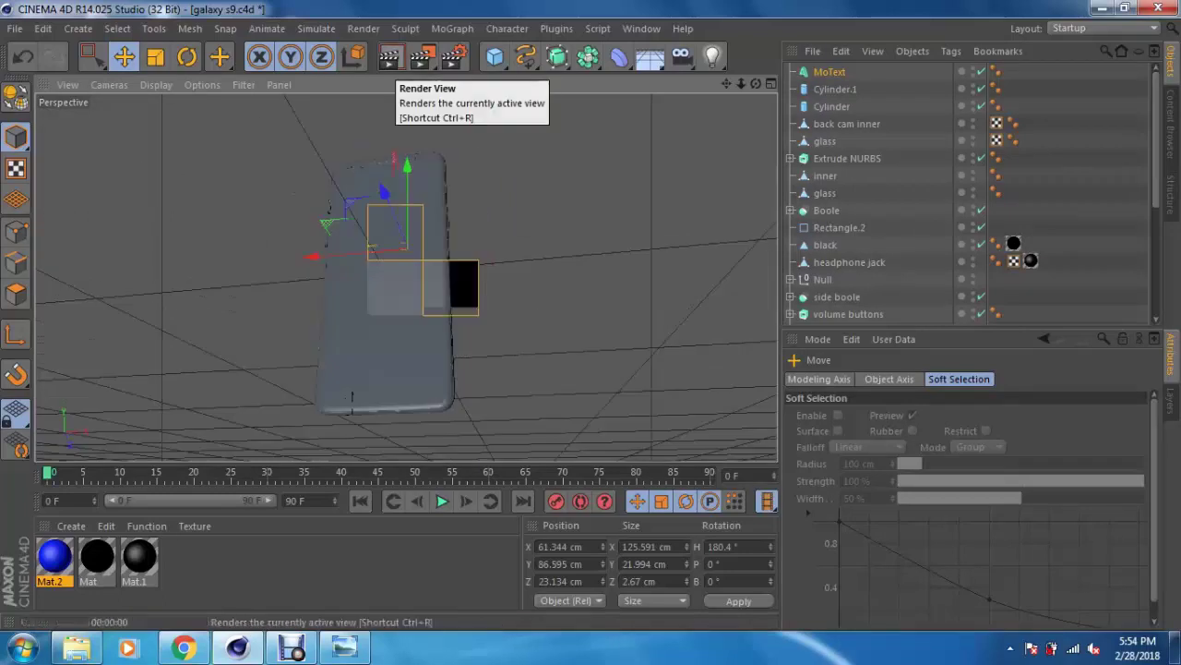
left_click(388, 57)
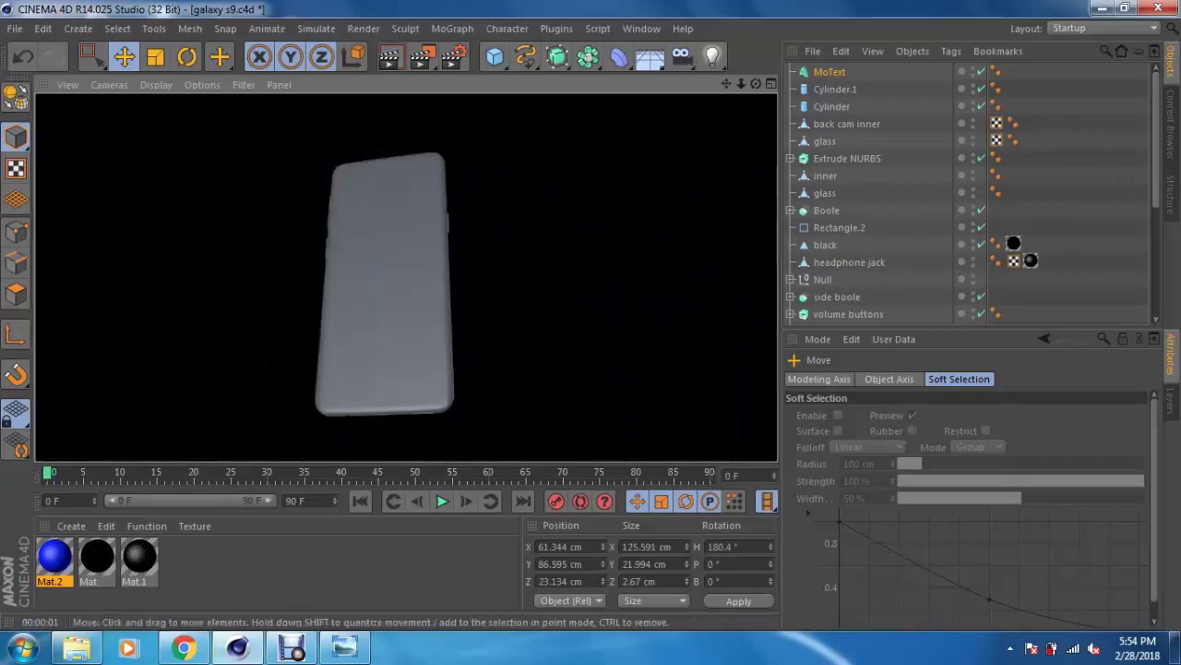